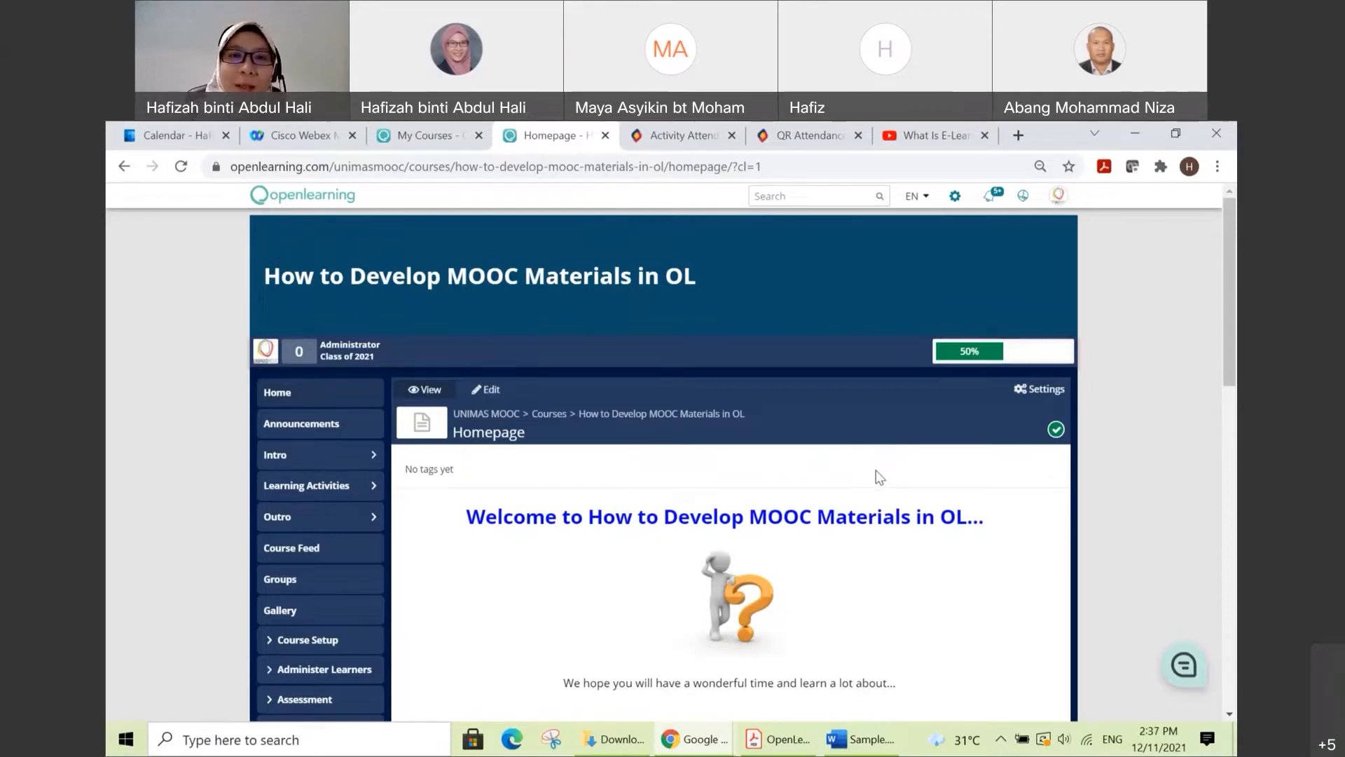
Step: Review the course homepage, from the welcome banner through the Overview, Course Learning Outcomes and Course Instructors sections
scroll(882, 477, down, 1)
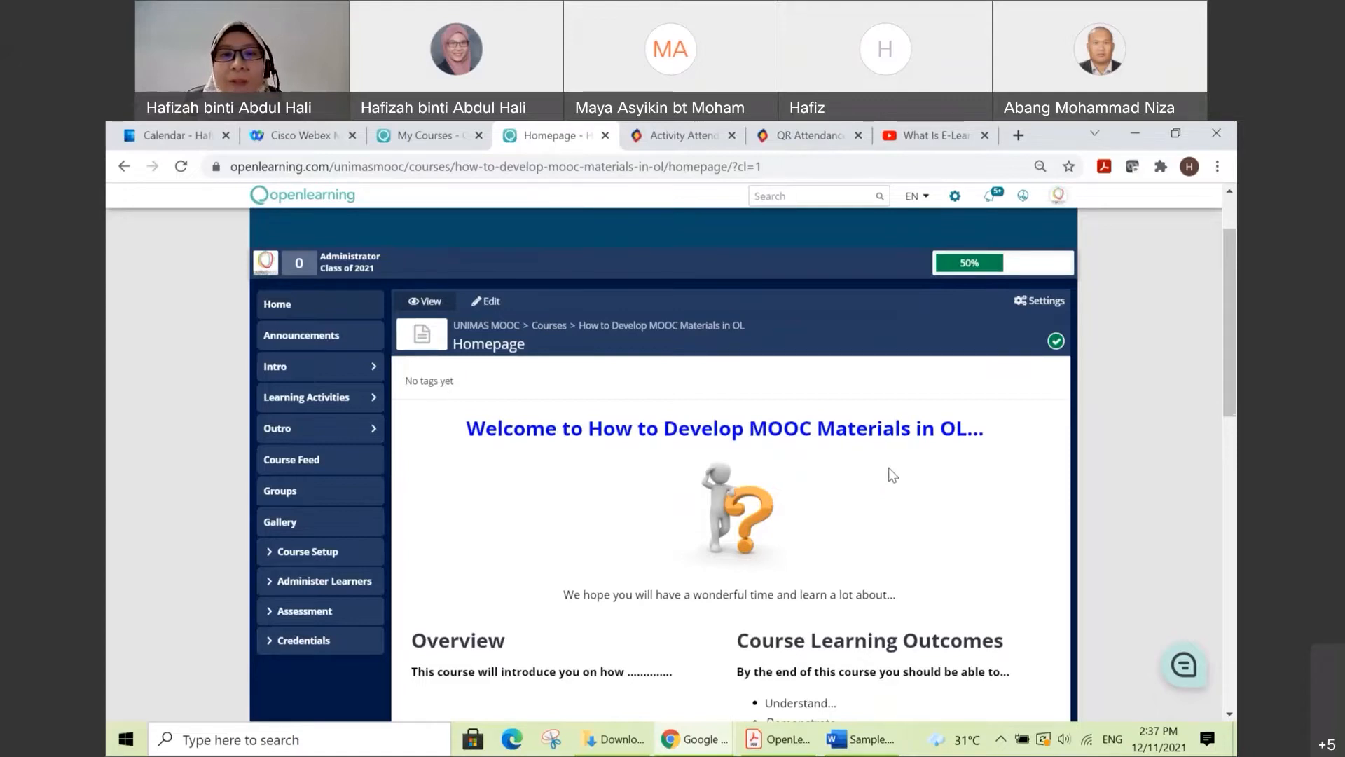
scroll(892, 475, down, 1)
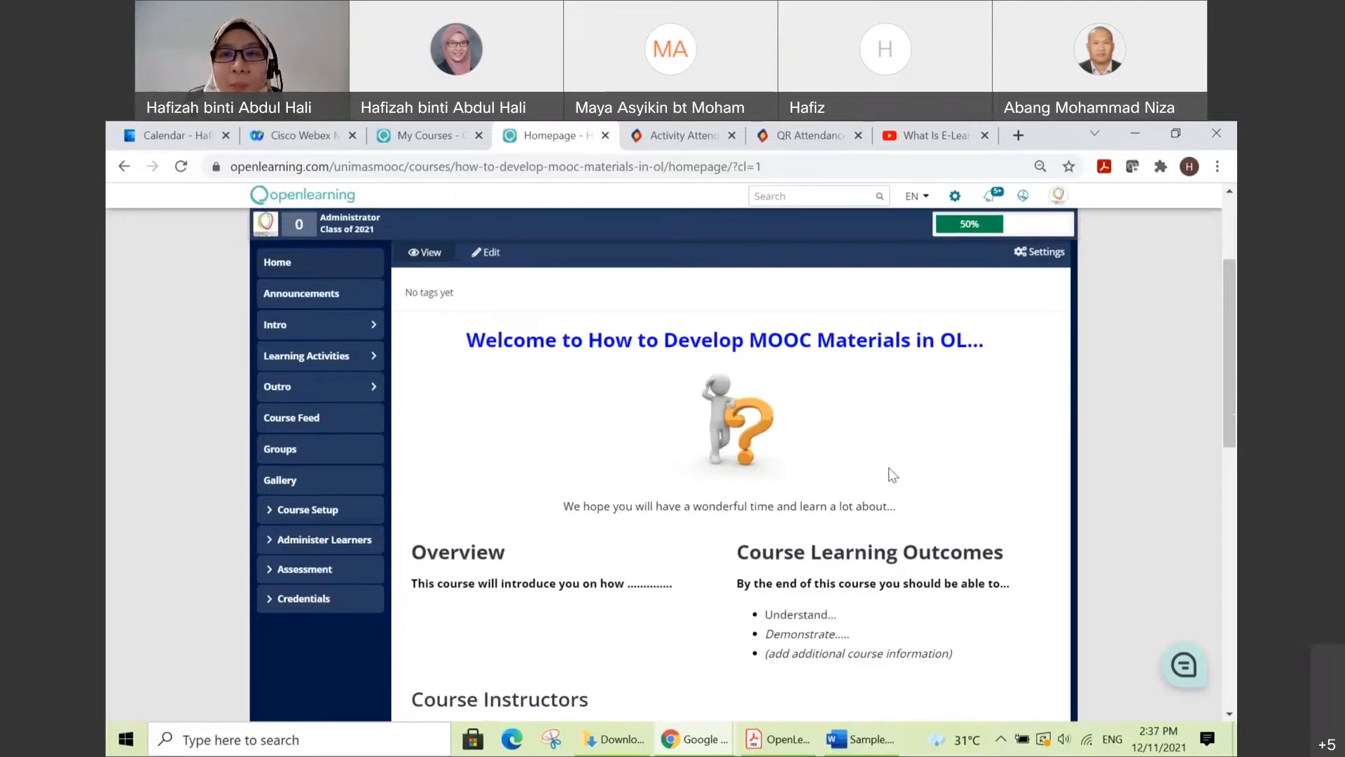
scroll(891, 475, up, 2)
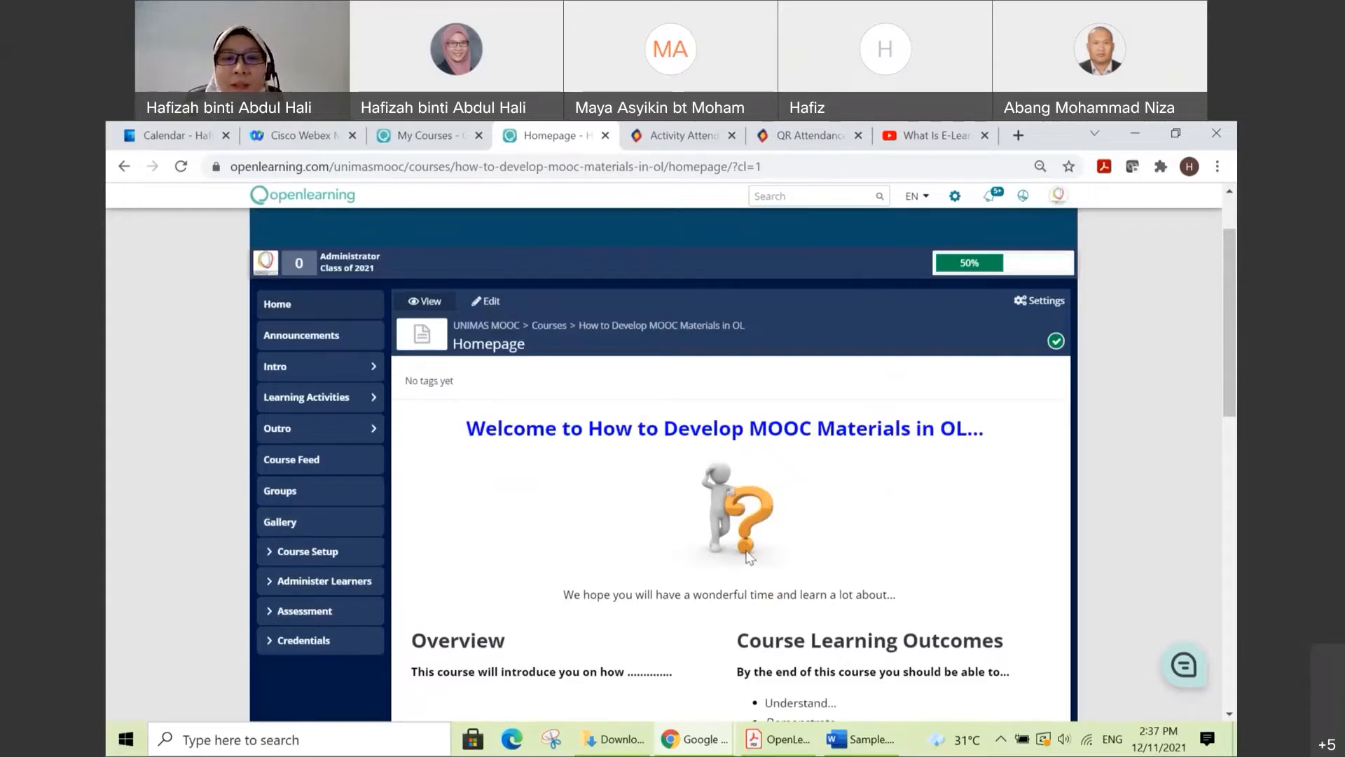
scroll(883, 533, down, 1)
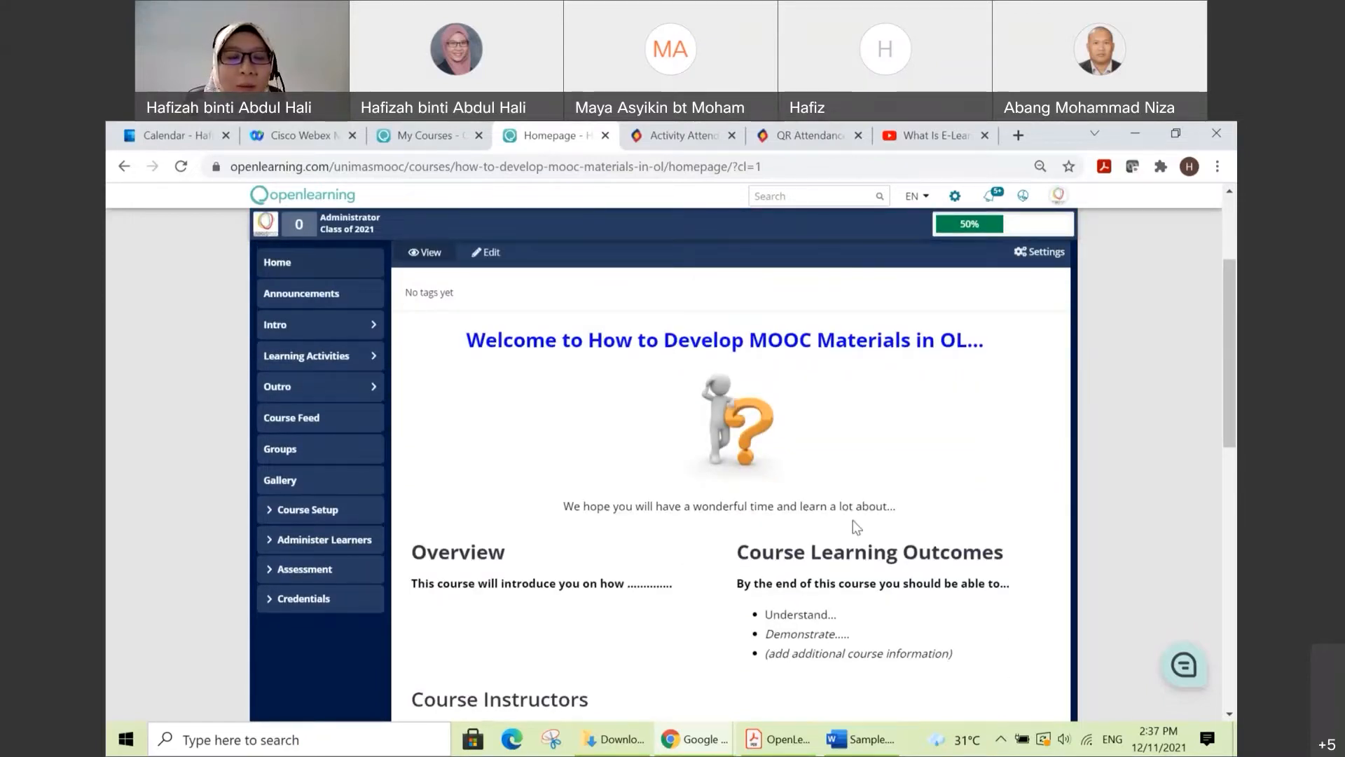
scroll(848, 512, down, 1)
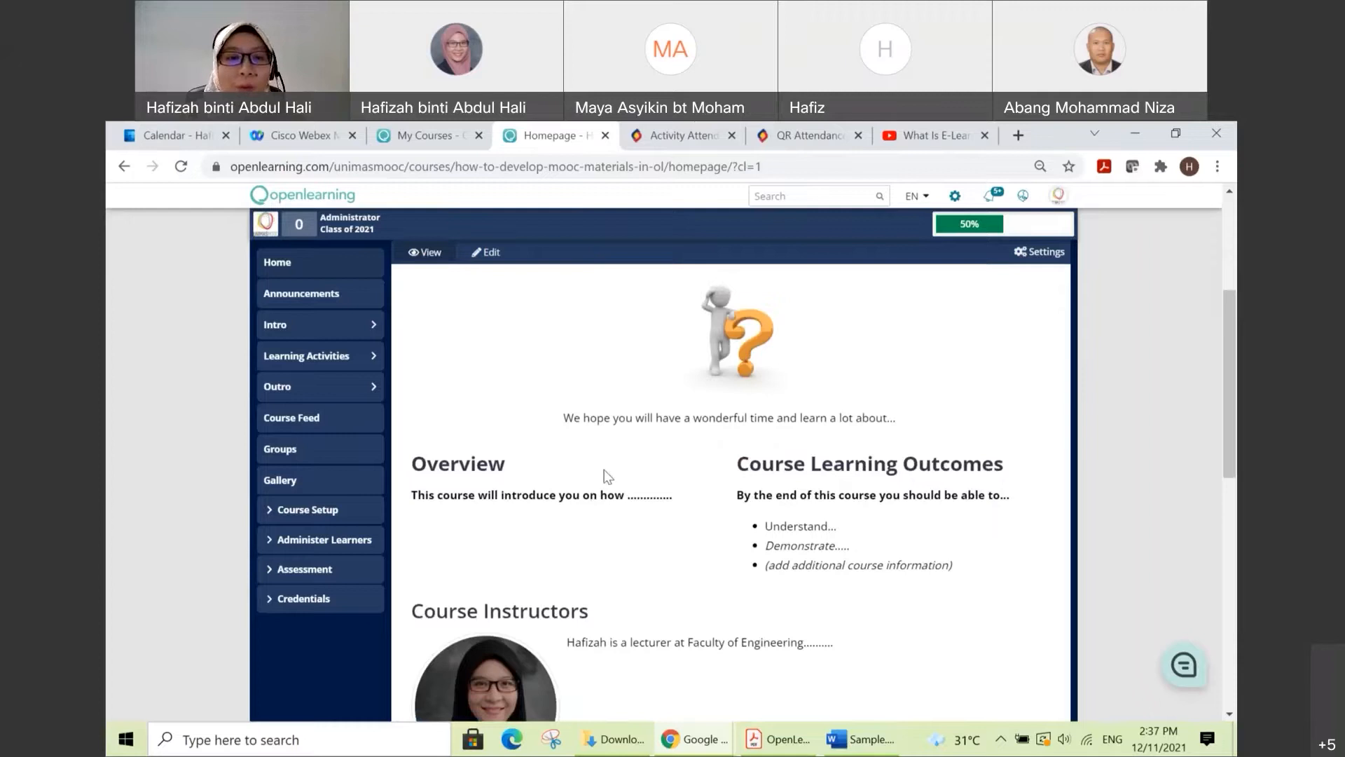
scroll(609, 477, down, 1)
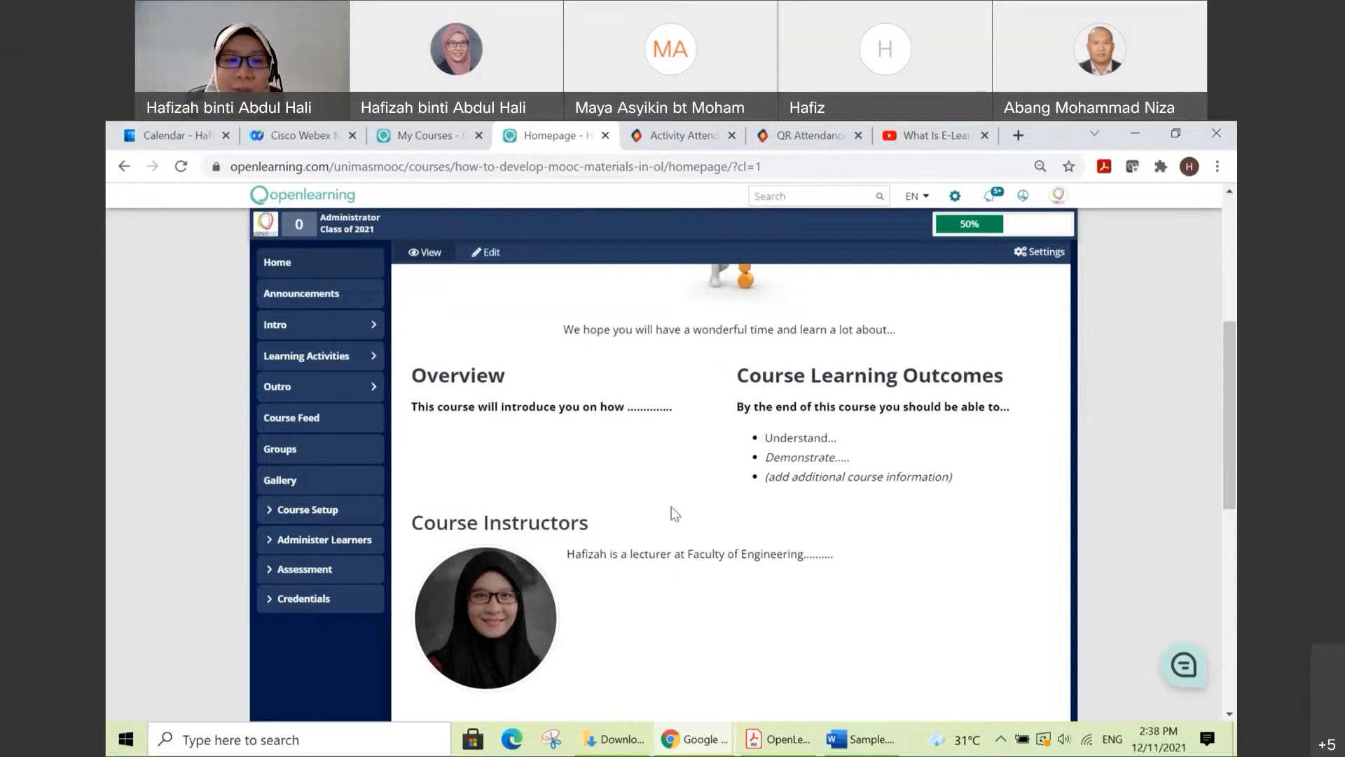
scroll(673, 514, down, 1)
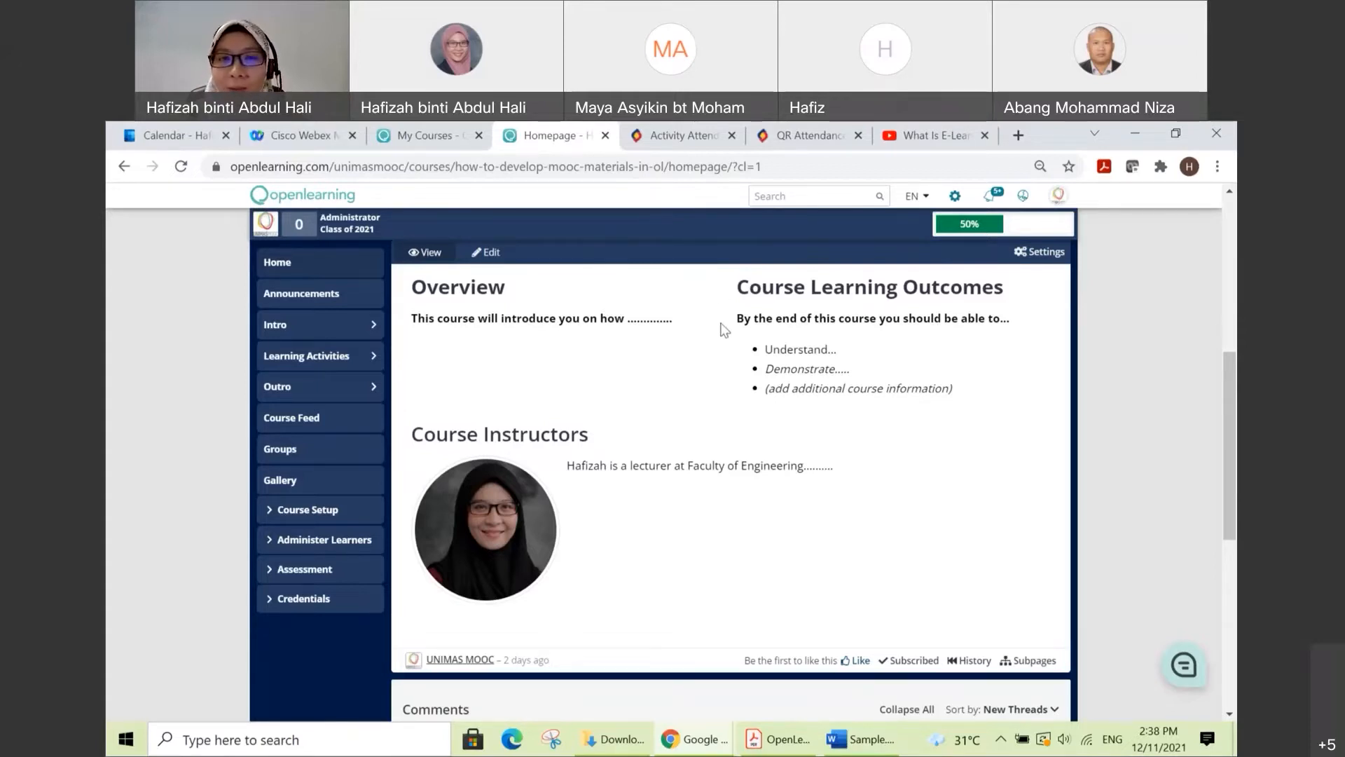
scroll(733, 382, up, 4)
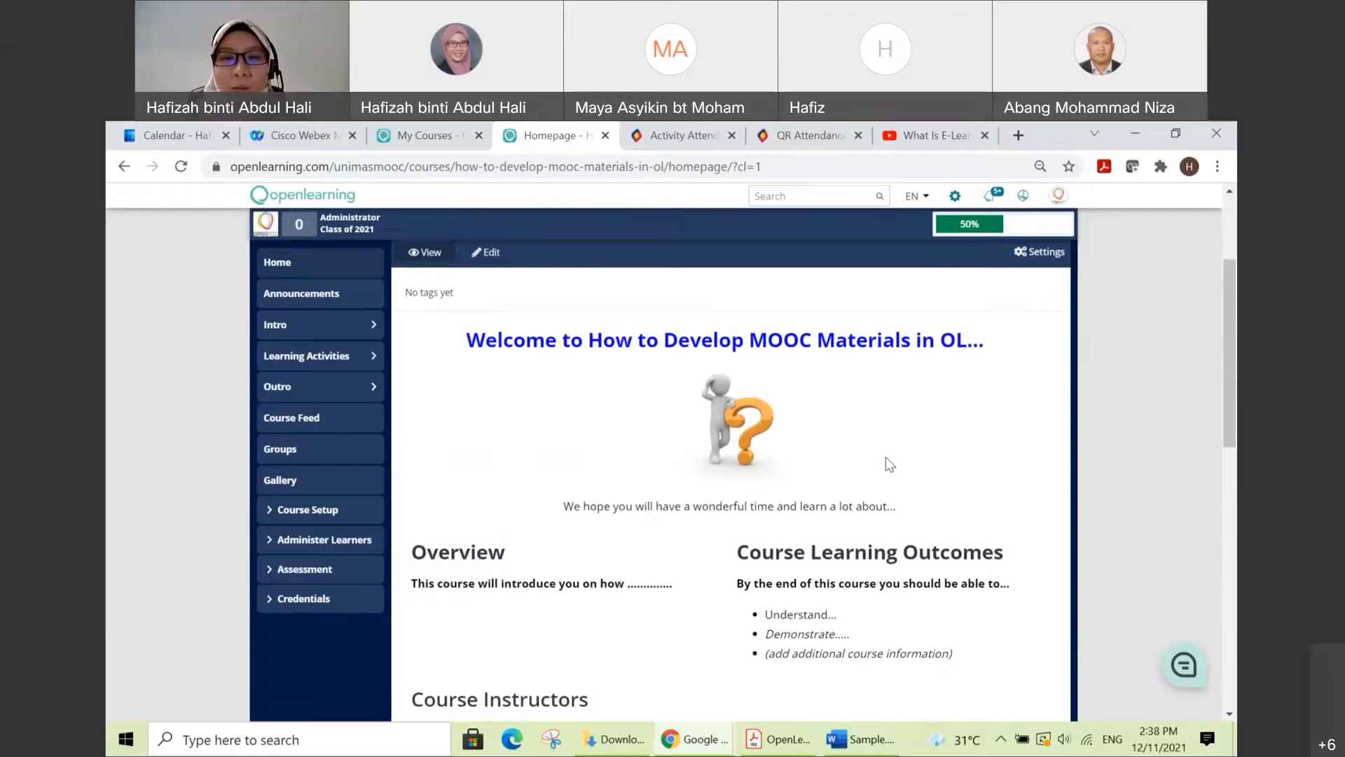
scroll(885, 457, down, 1)
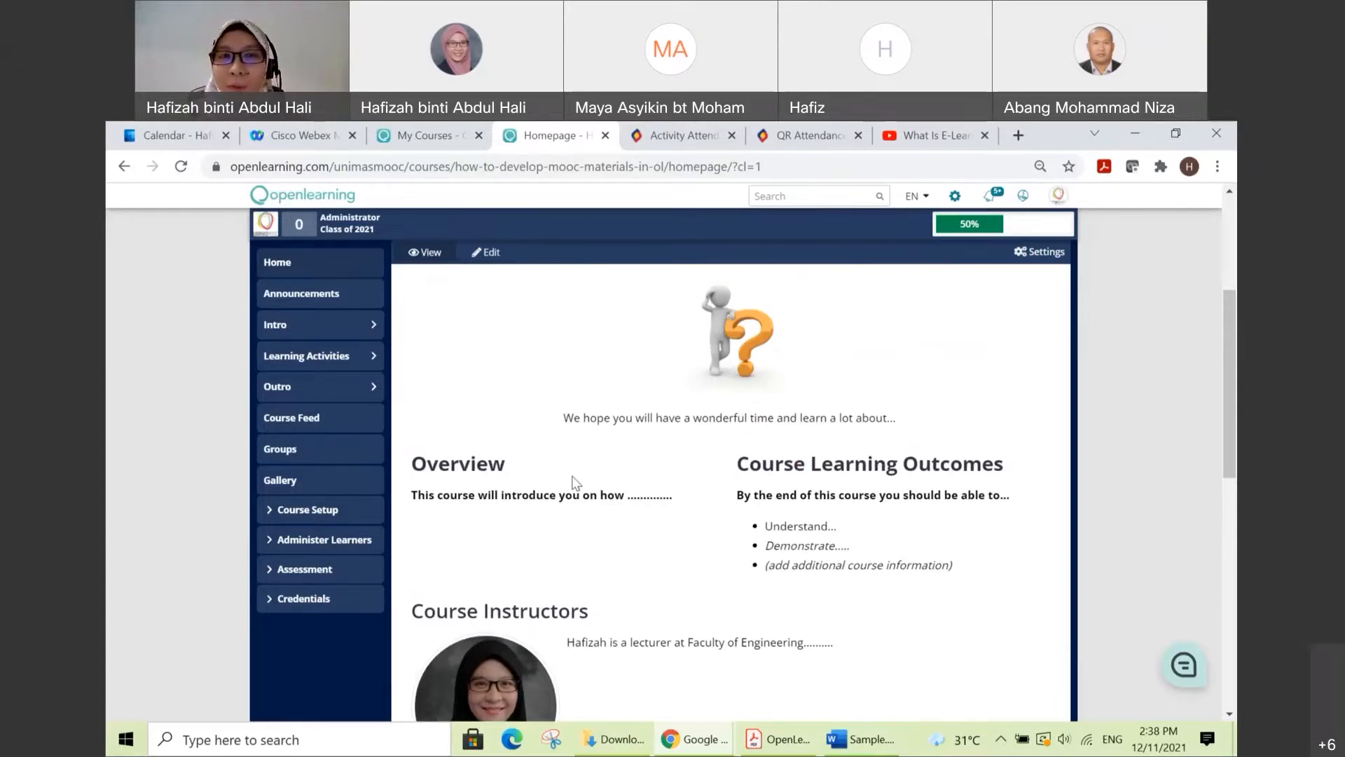
Step: Copy the course homepage's web address and open it in a new tab of the Incognito browser window
click(783, 166)
key(ctrl+c)
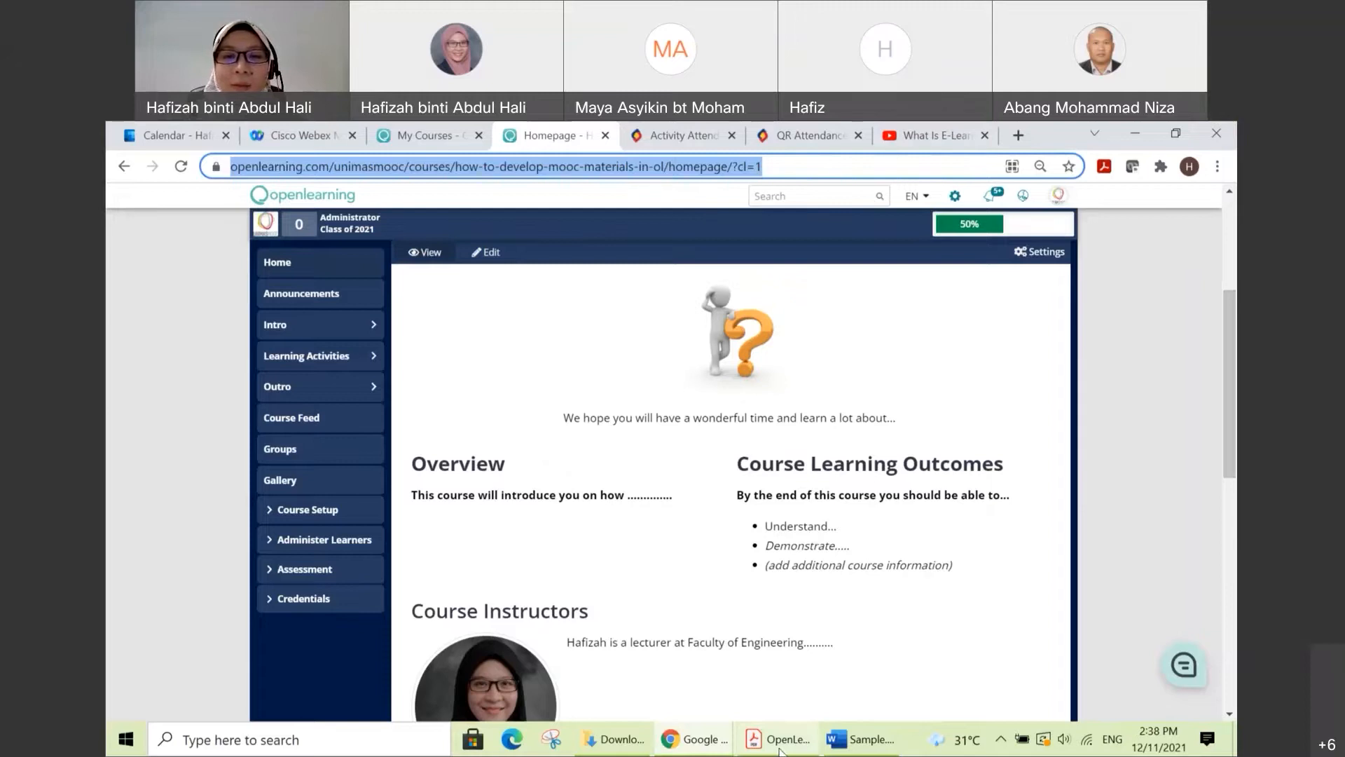
click(712, 742)
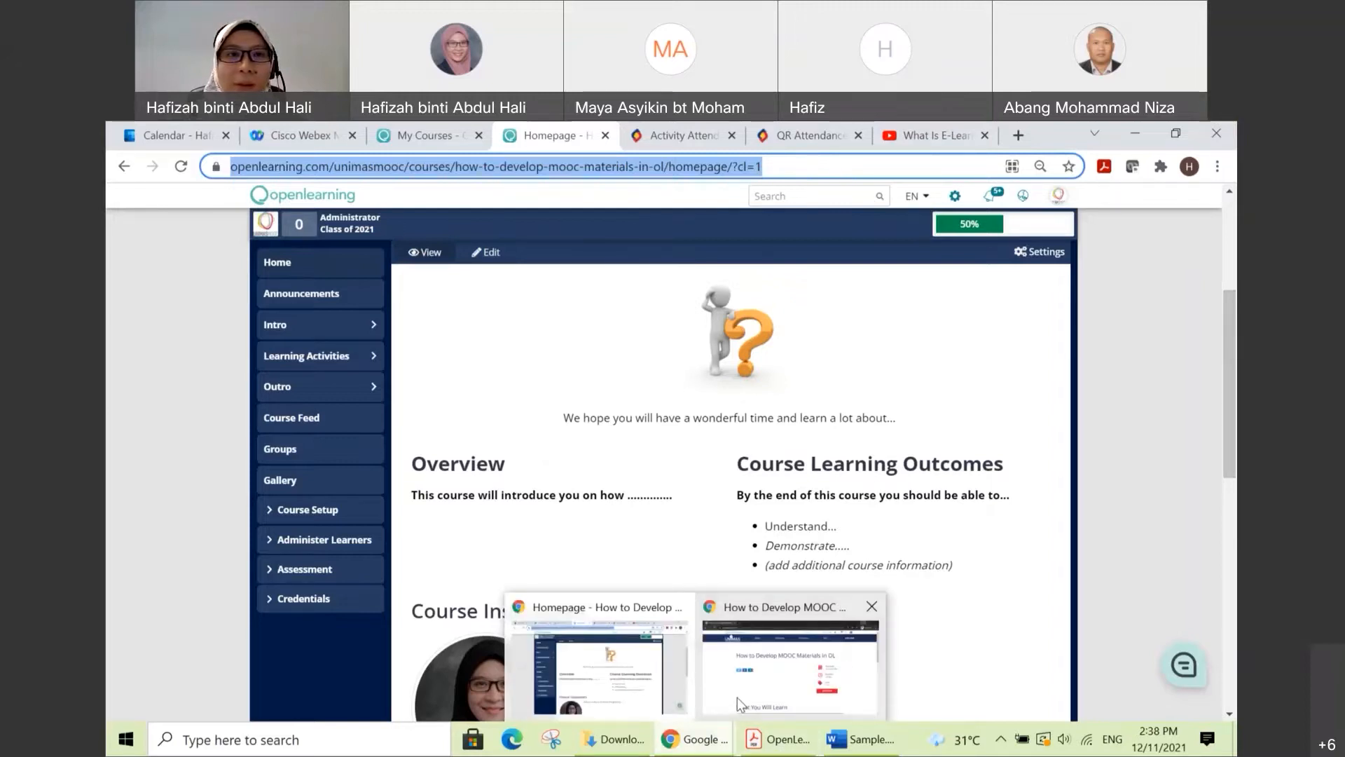
click(737, 696)
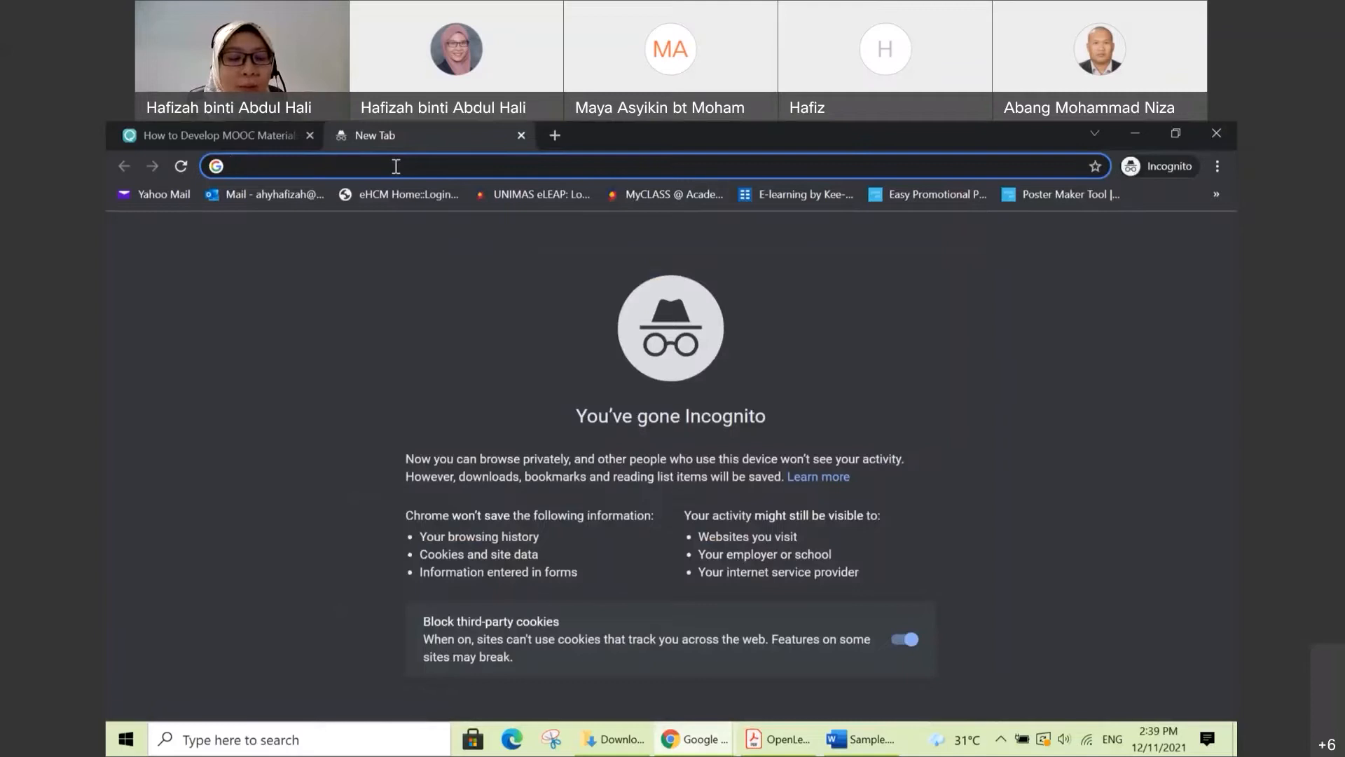
key(ctrl+v)
key(Return)
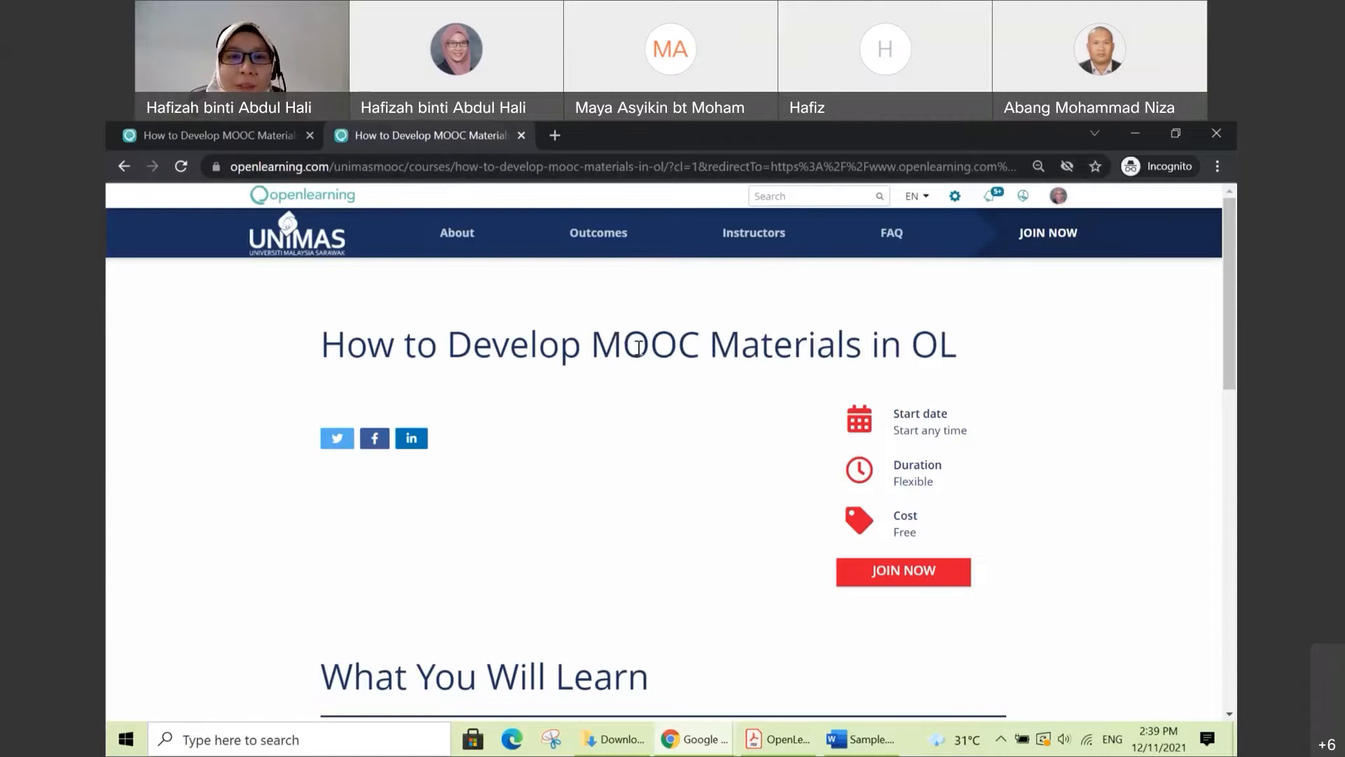
Step: Examine the public course landing page, including the title, start date, duration, cost and What You Will Learn section
scroll(431, 360, down, 2)
scroll(407, 350, up, 2)
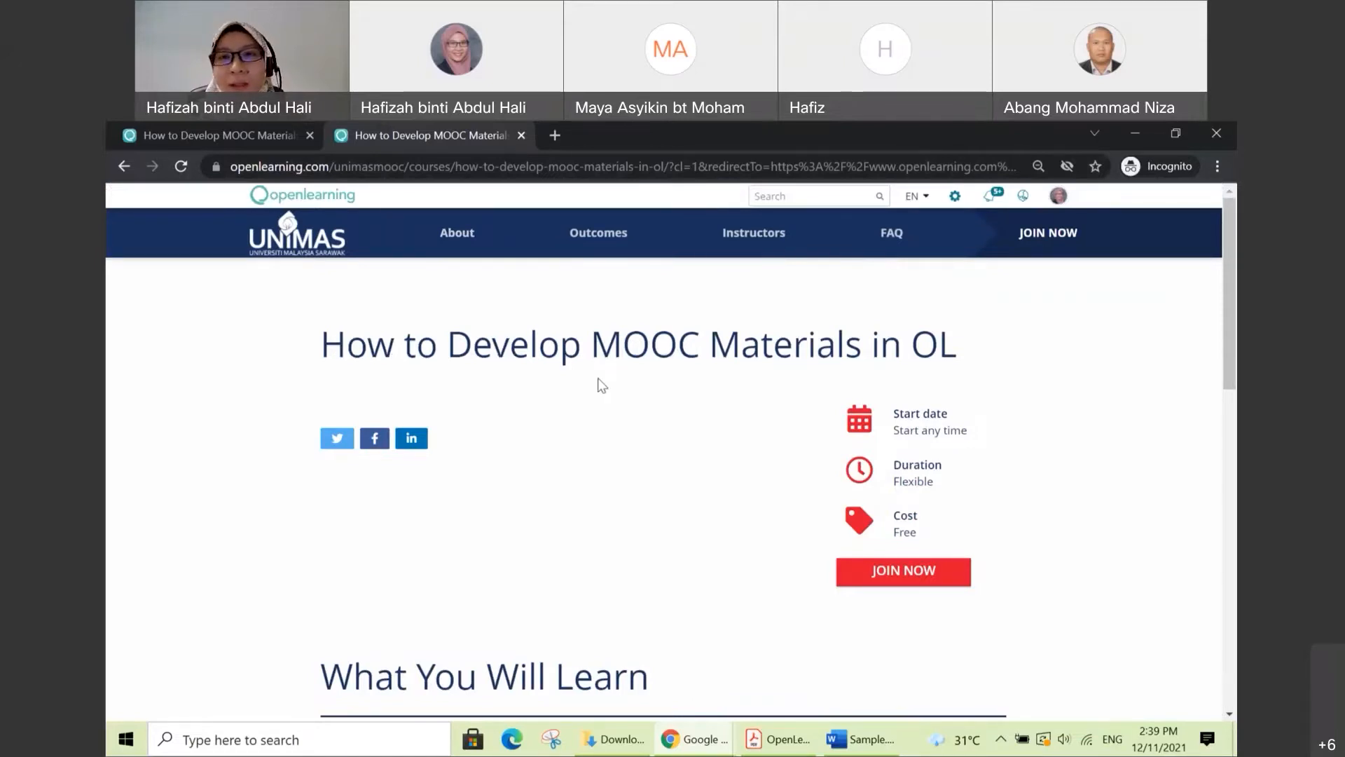
scroll(602, 384, down, 1)
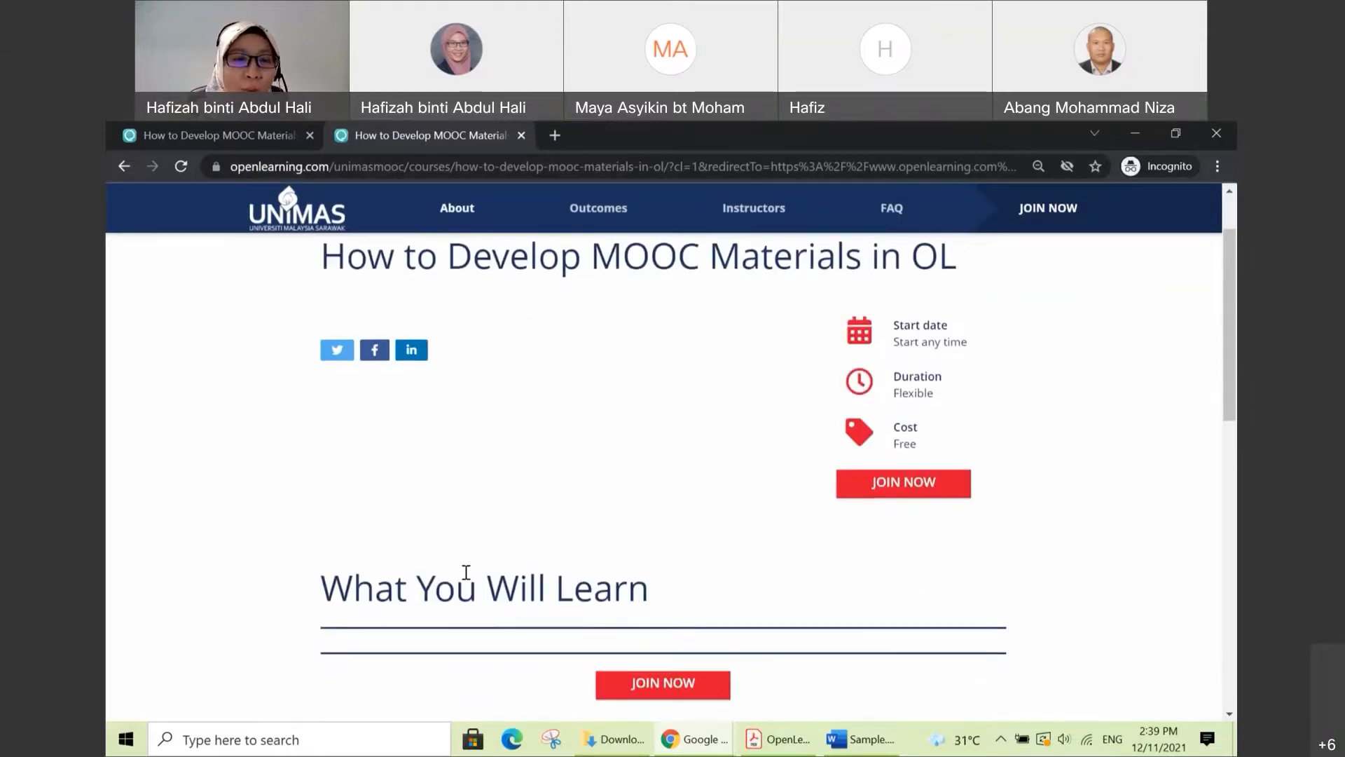
scroll(599, 583, down, 1)
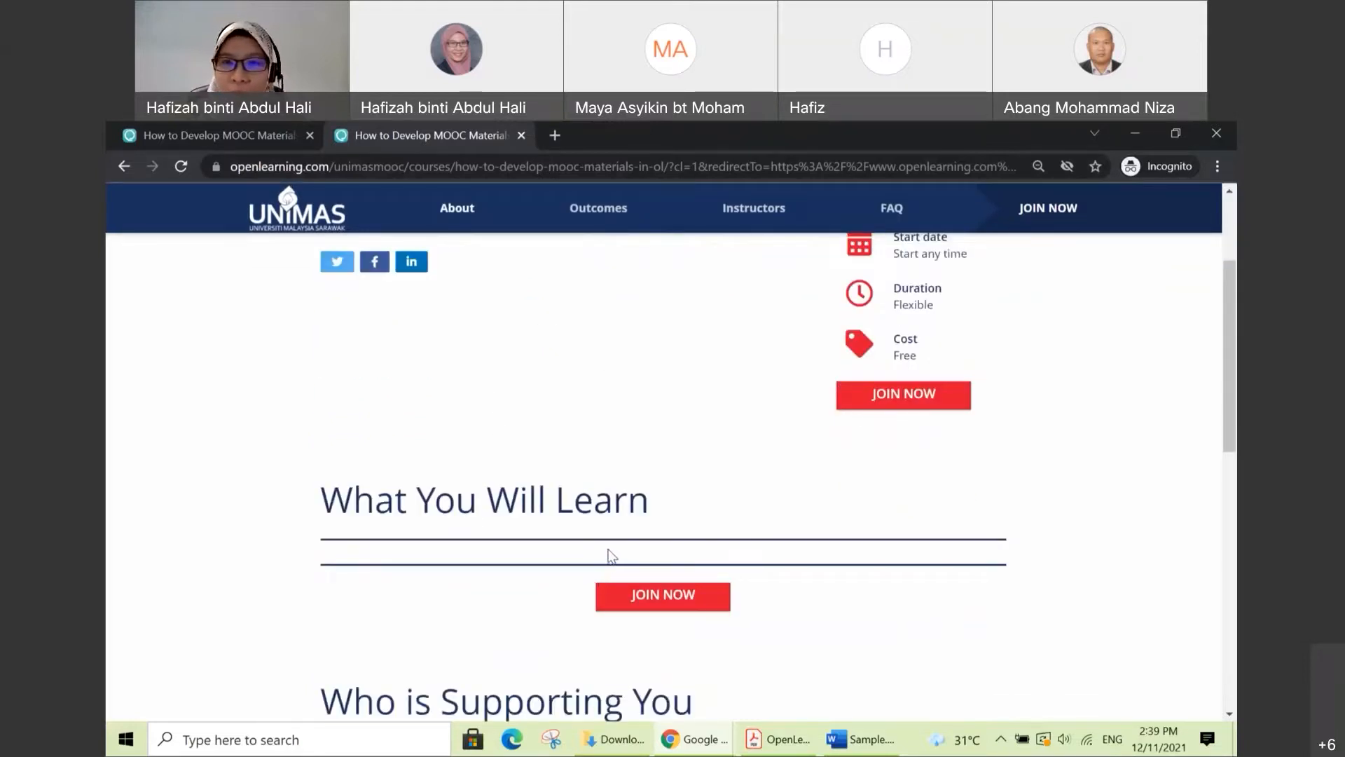
scroll(610, 544, up, 1)
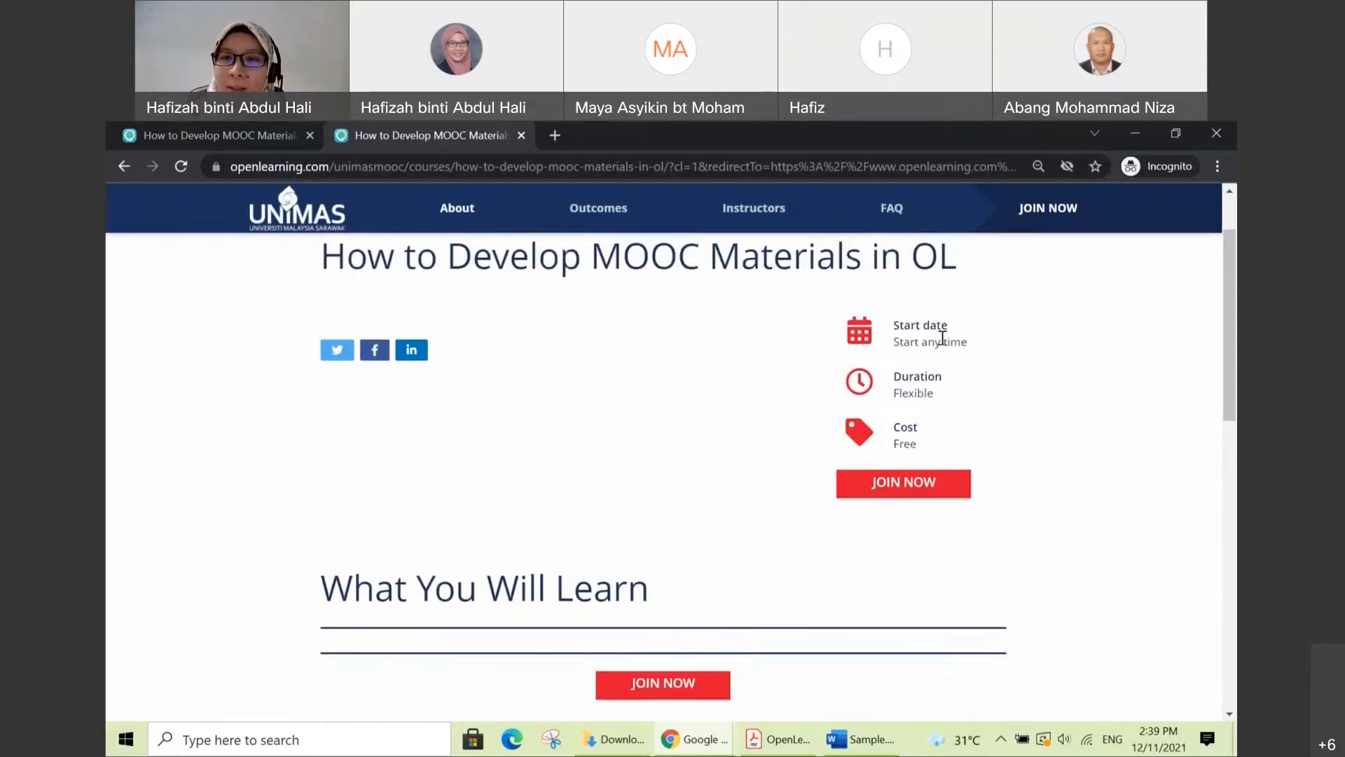
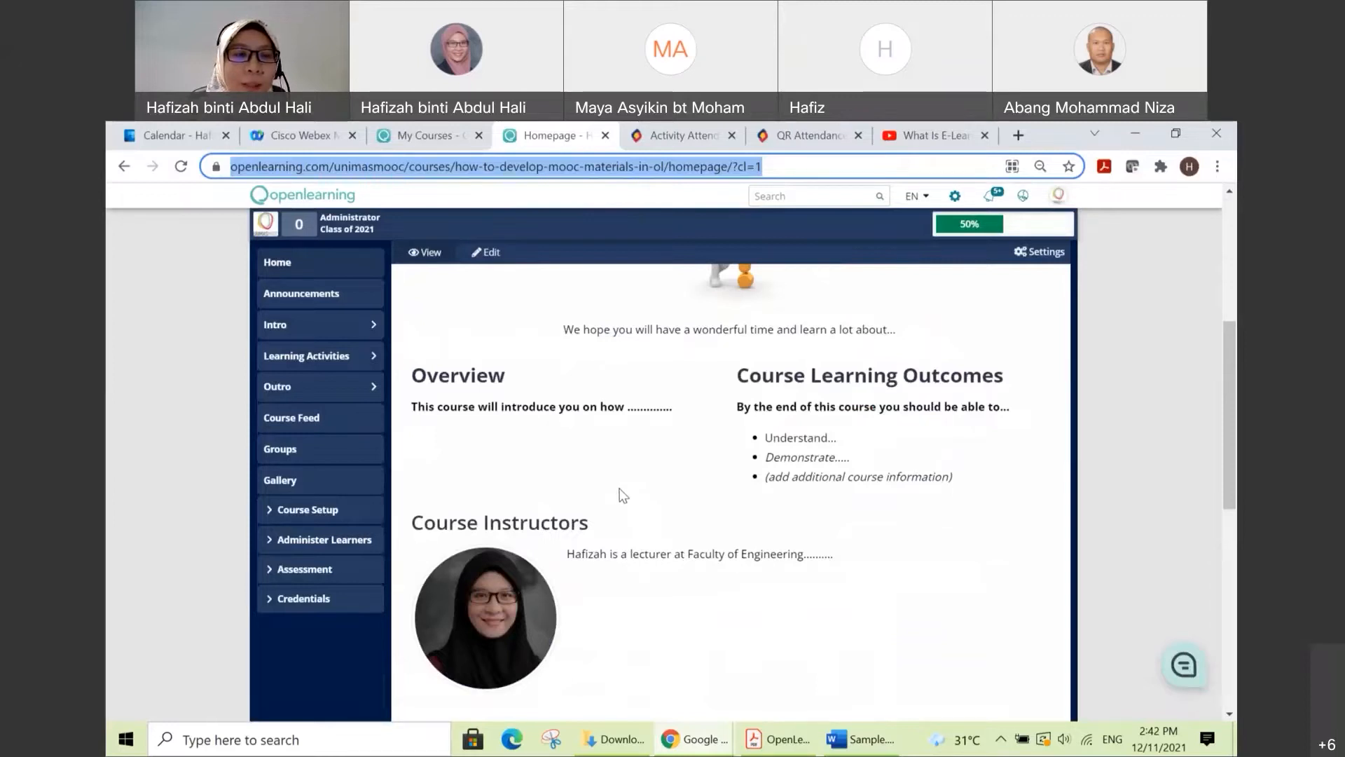
Step: Open the course's Landing Page setup and set the visual focal point to Promotion Image after trying Promotion Video
click(329, 516)
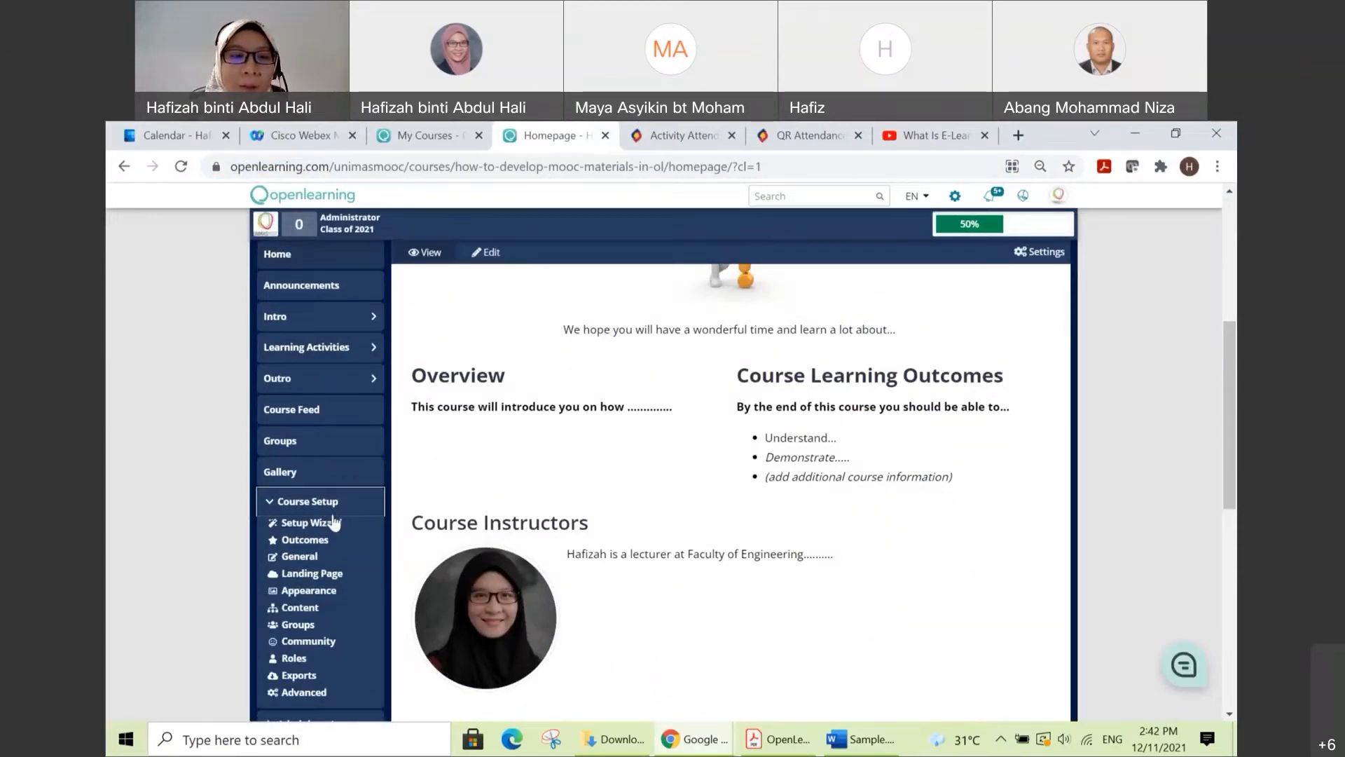
click(338, 577)
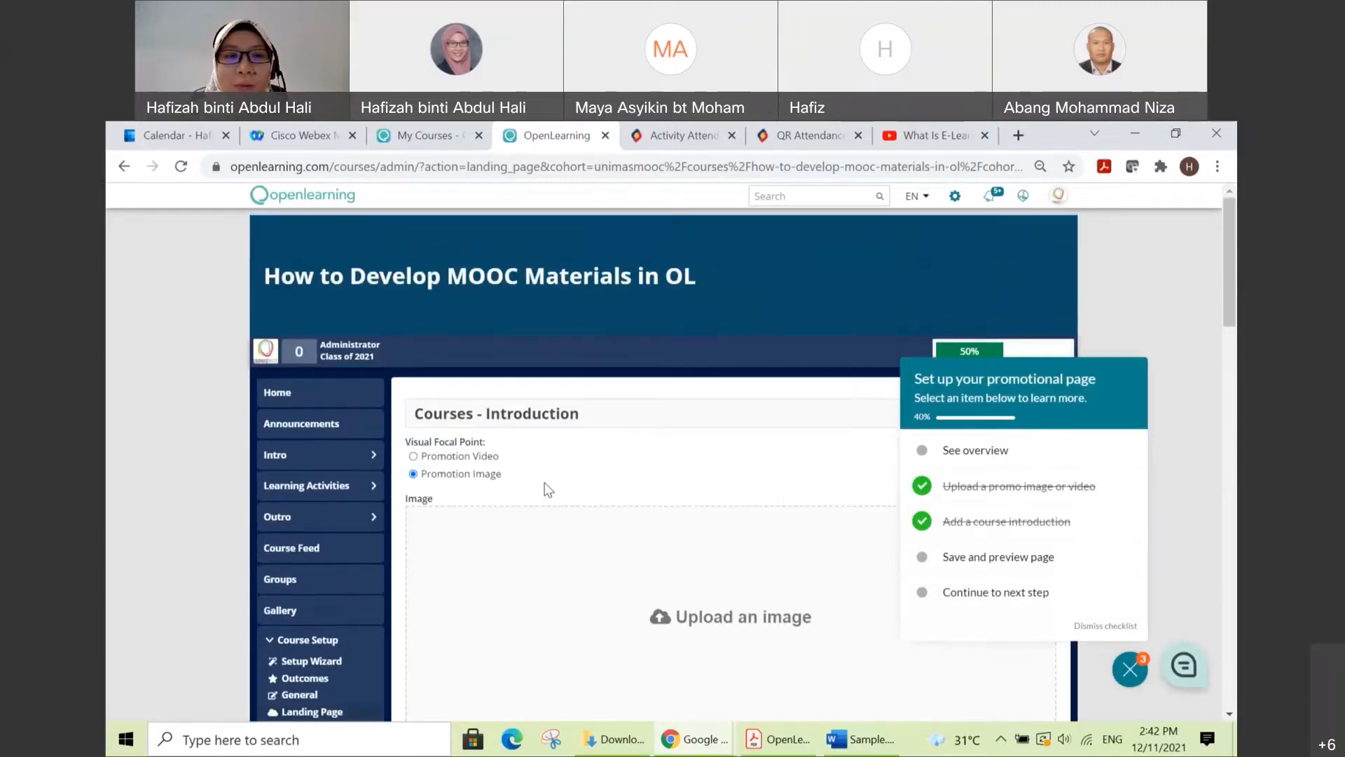
click(810, 463)
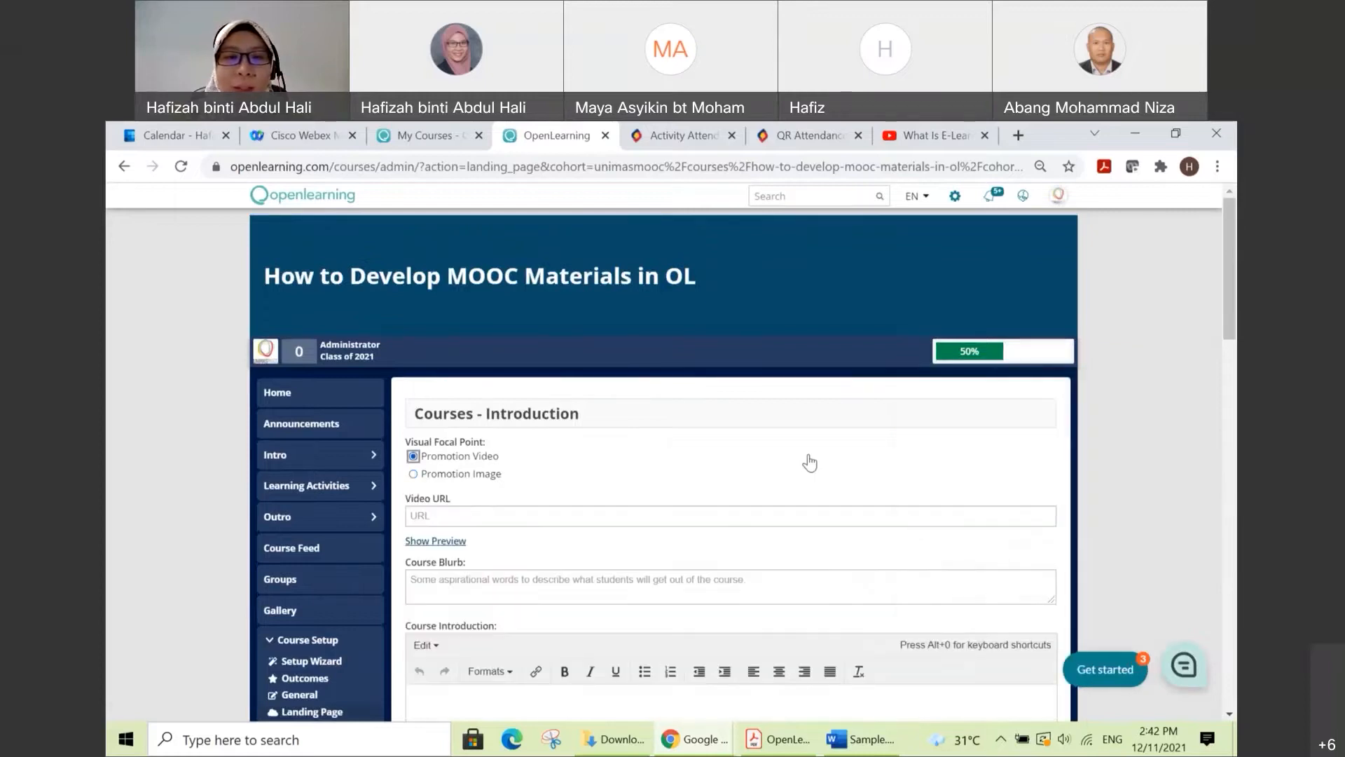
click(413, 475)
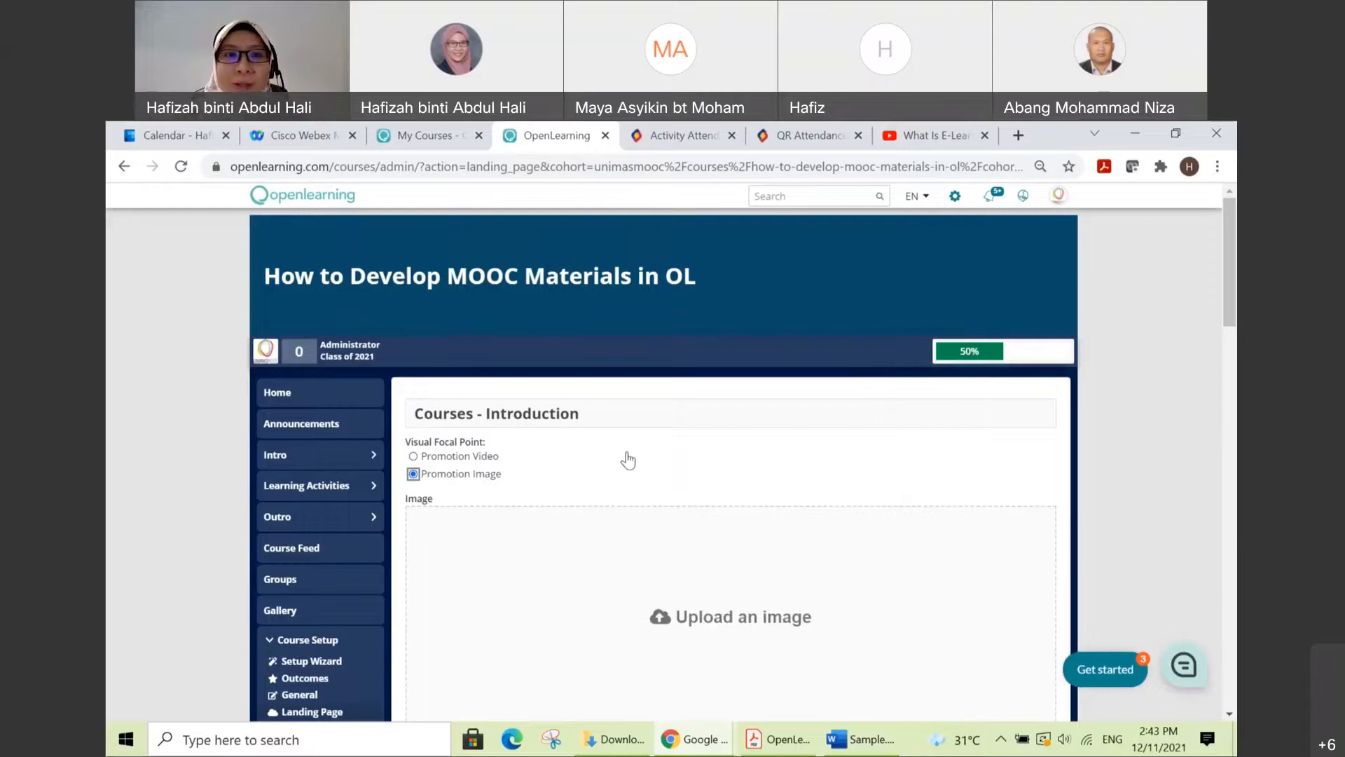
Step: Upload adult-gc7ef5a8fa_1920.jpg from the Desktop folder as the landing page's promotion image
scroll(573, 458, down, 1)
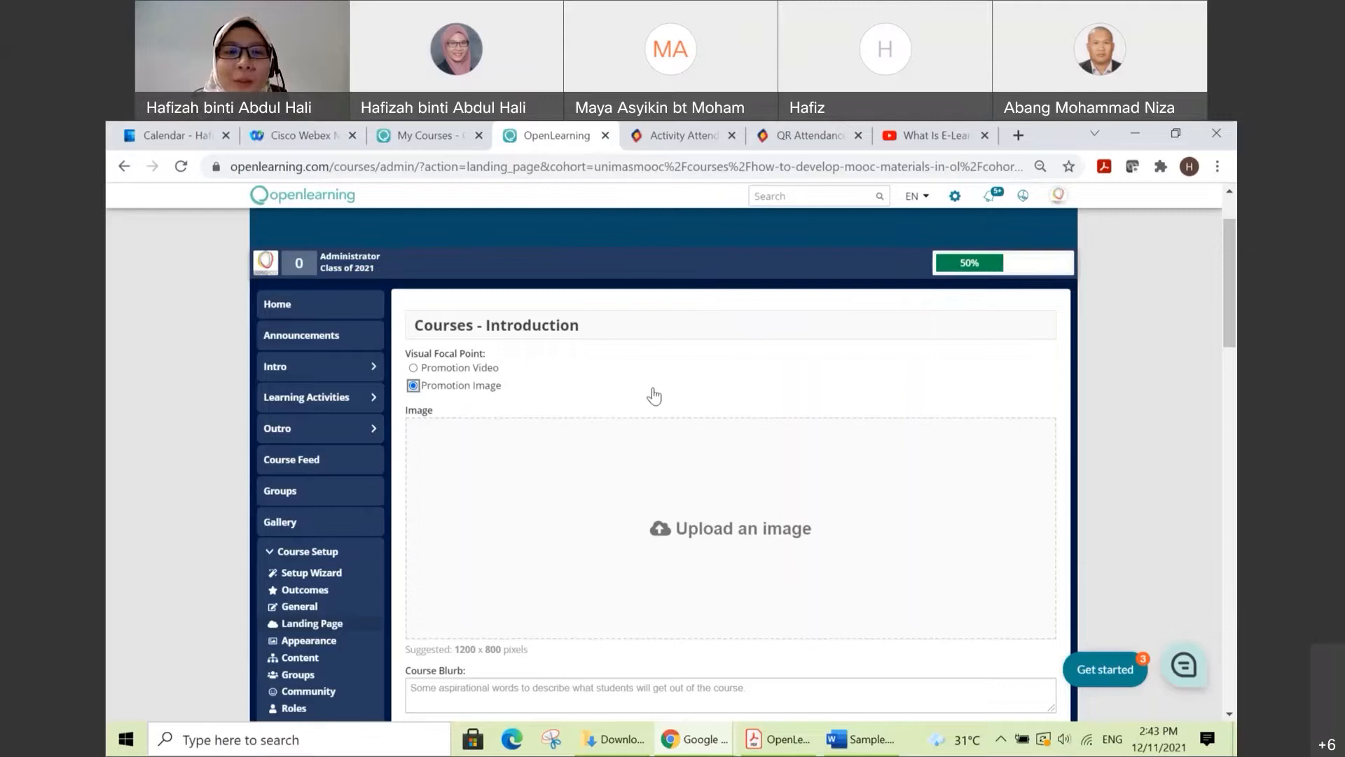
scroll(659, 378, down, 1)
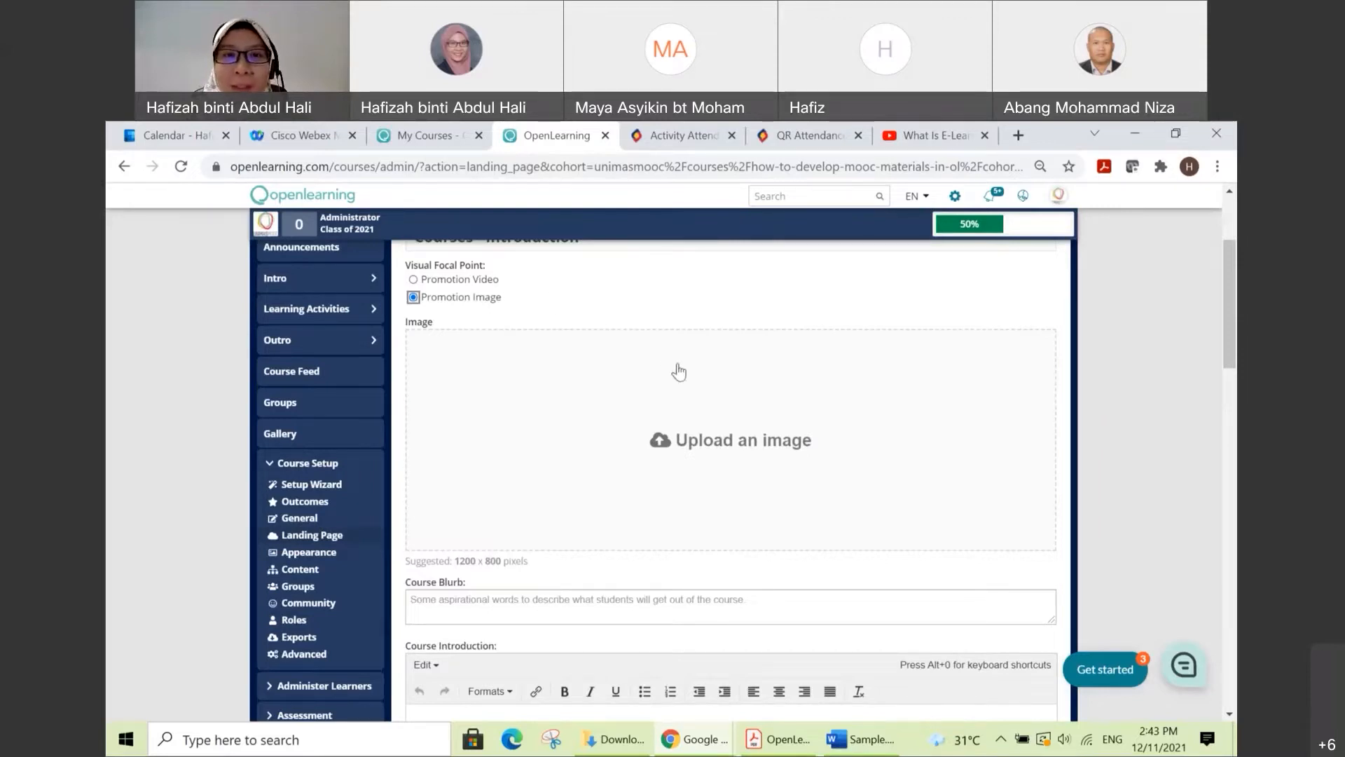
click(706, 447)
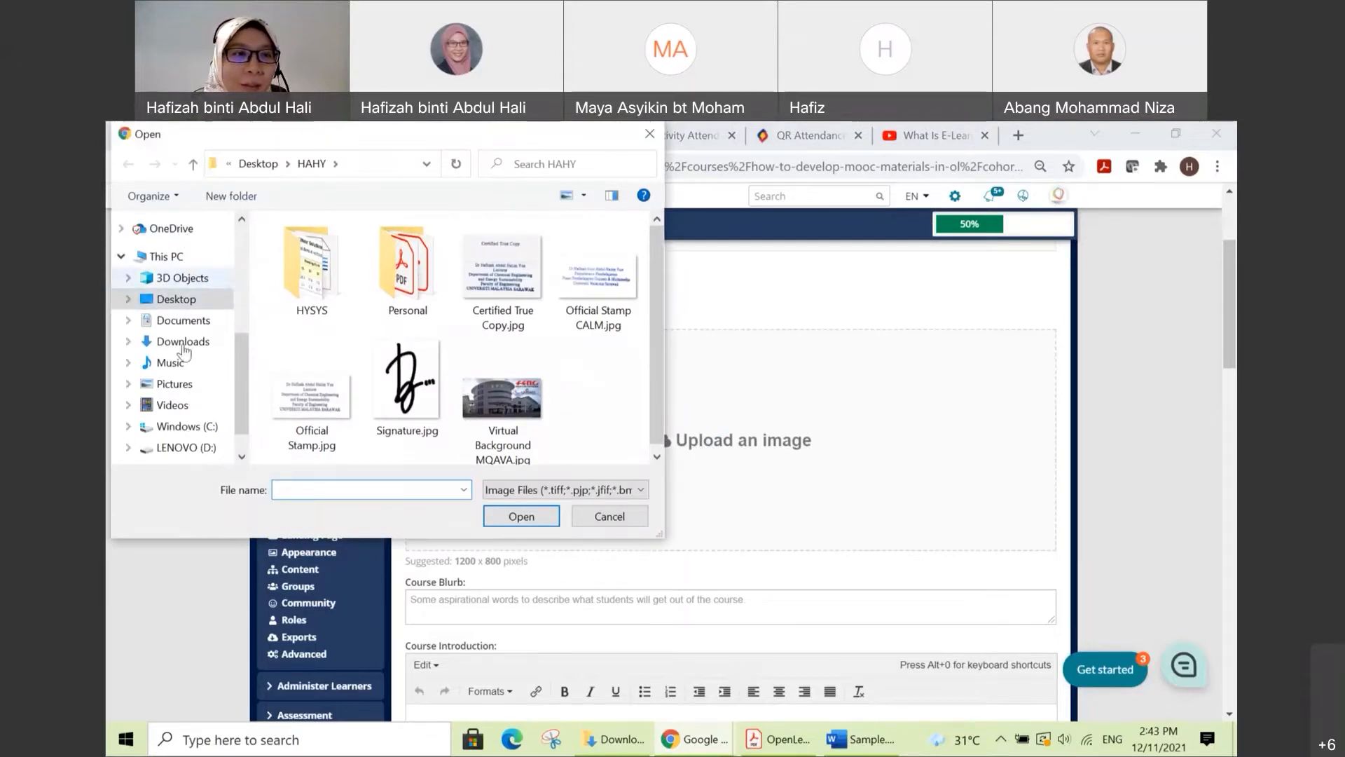
click(201, 320)
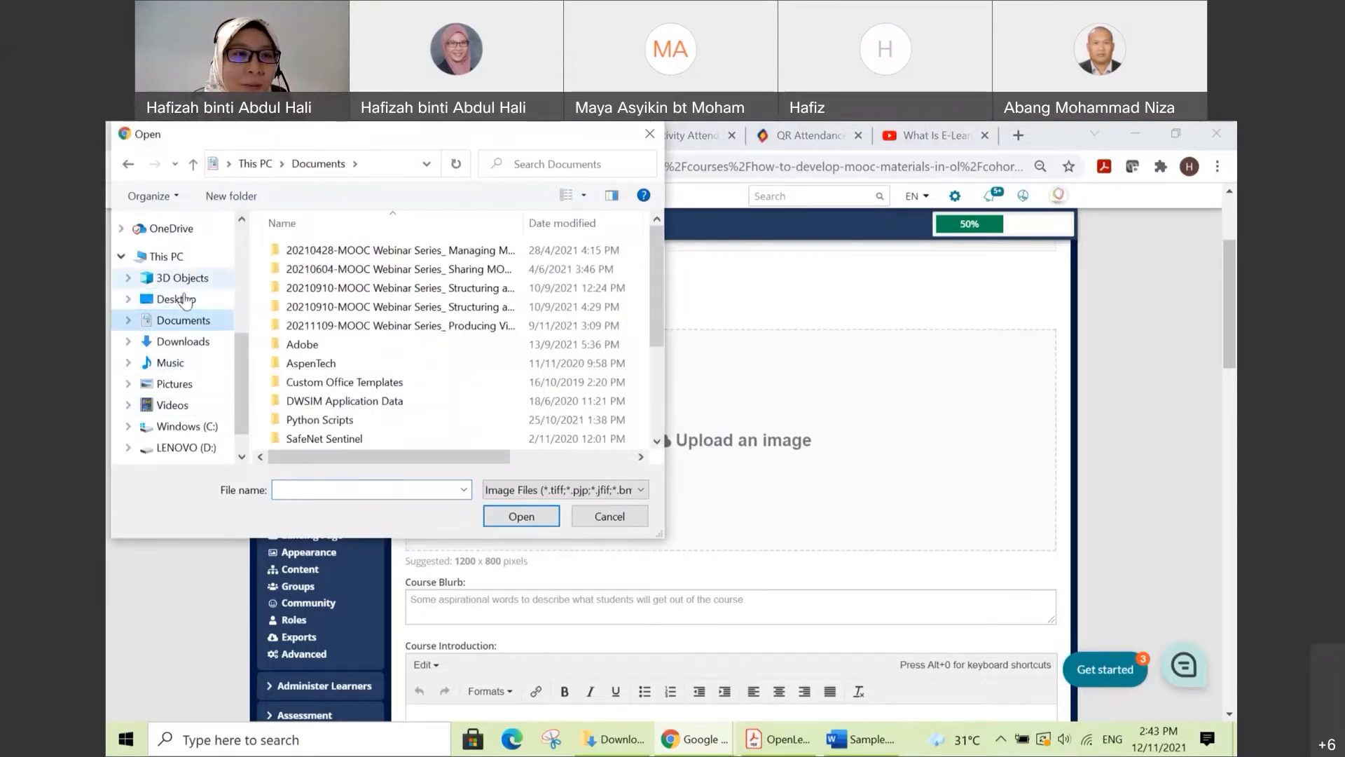
click(203, 300)
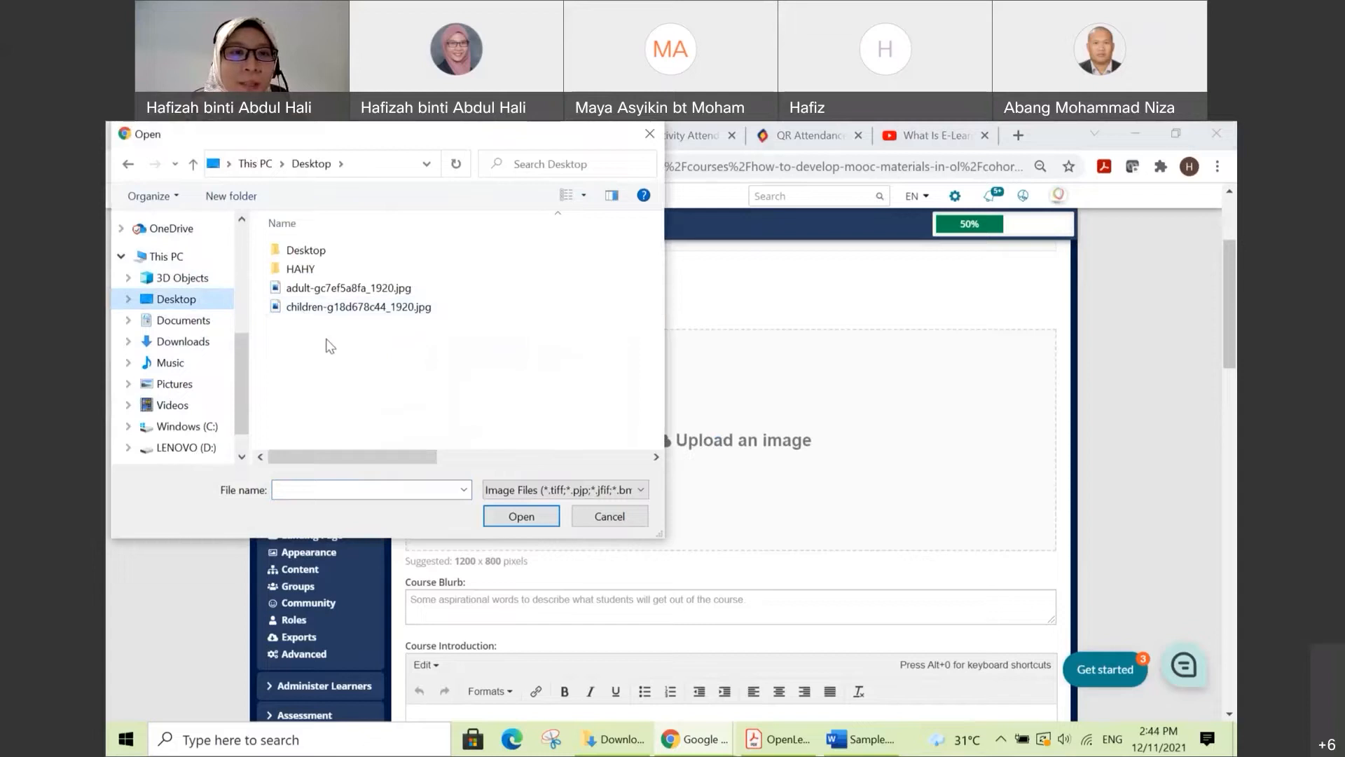
click(396, 289)
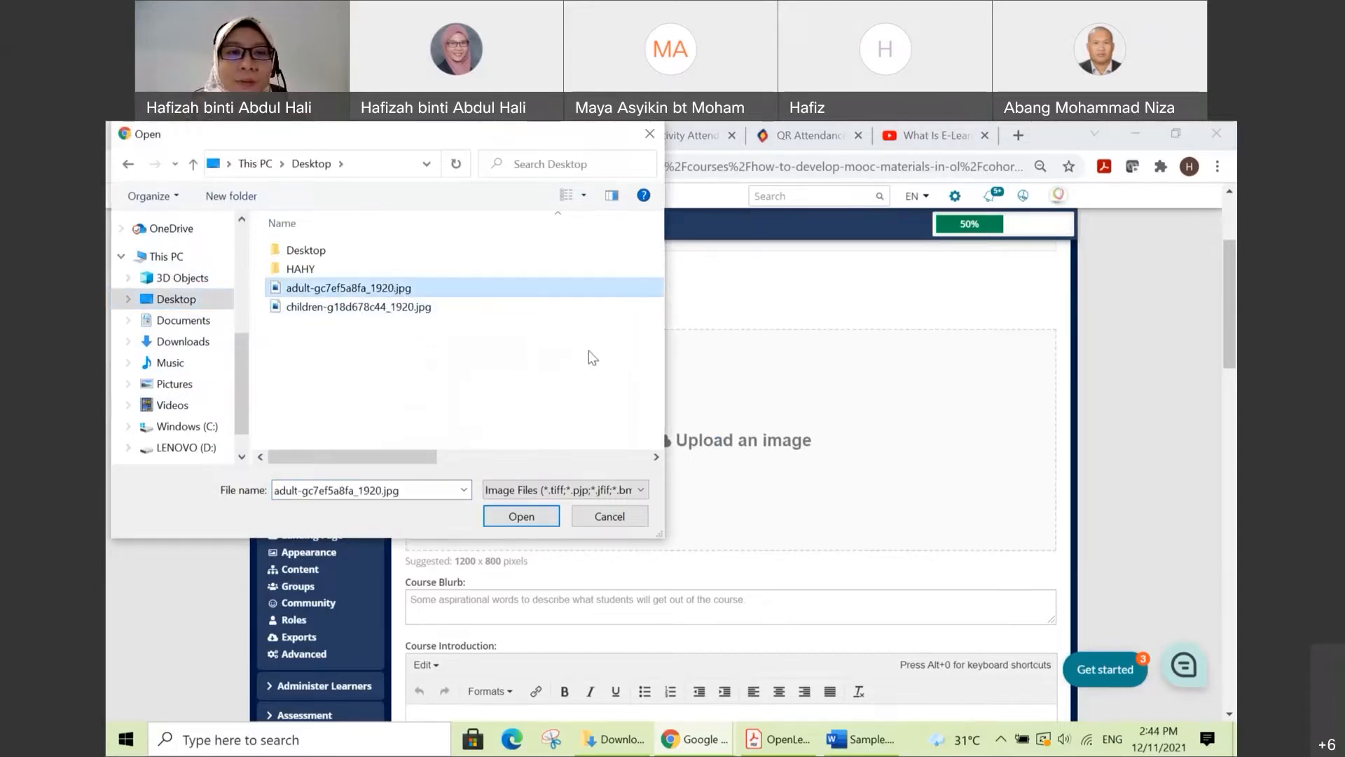
click(525, 517)
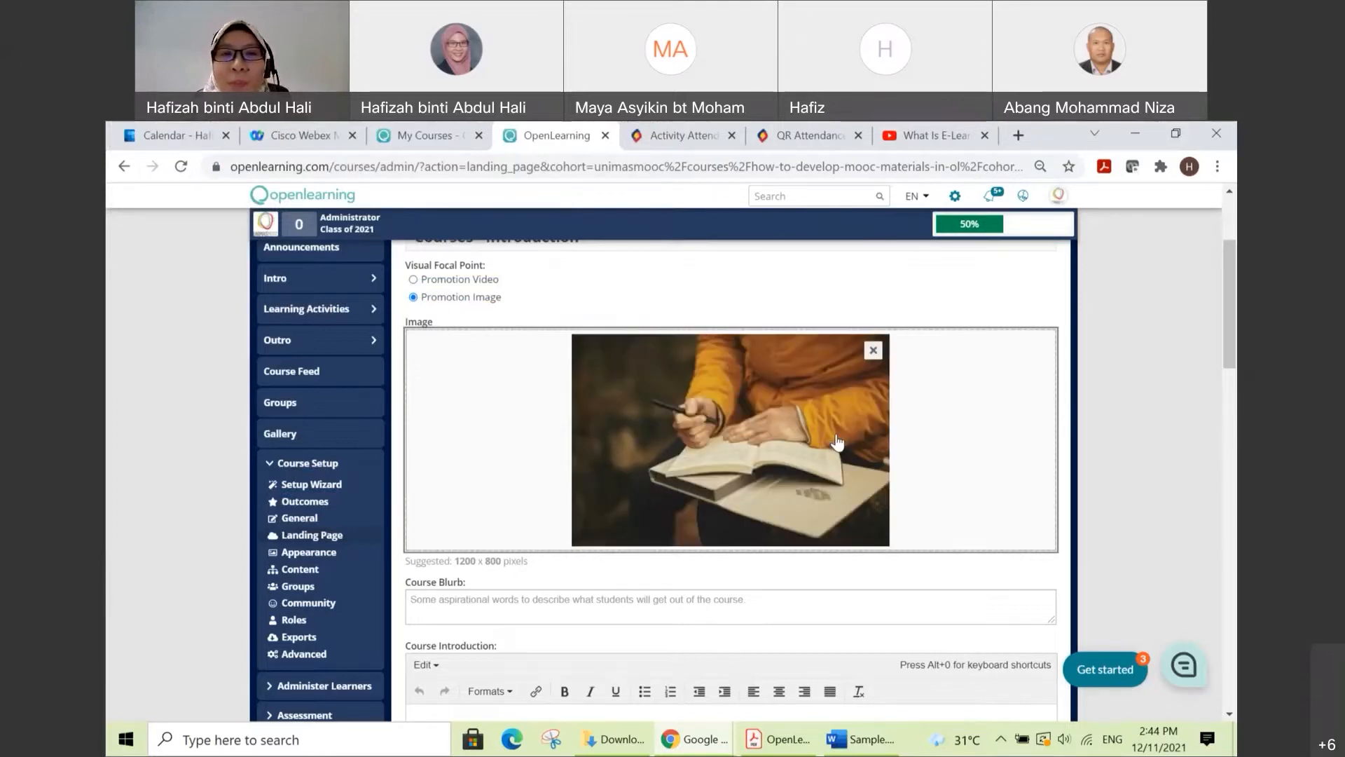
Step: Switch to Sample.docx in Word and copy the paragraph under the COURSE DESCRIPTION heading
scroll(836, 441, down, 2)
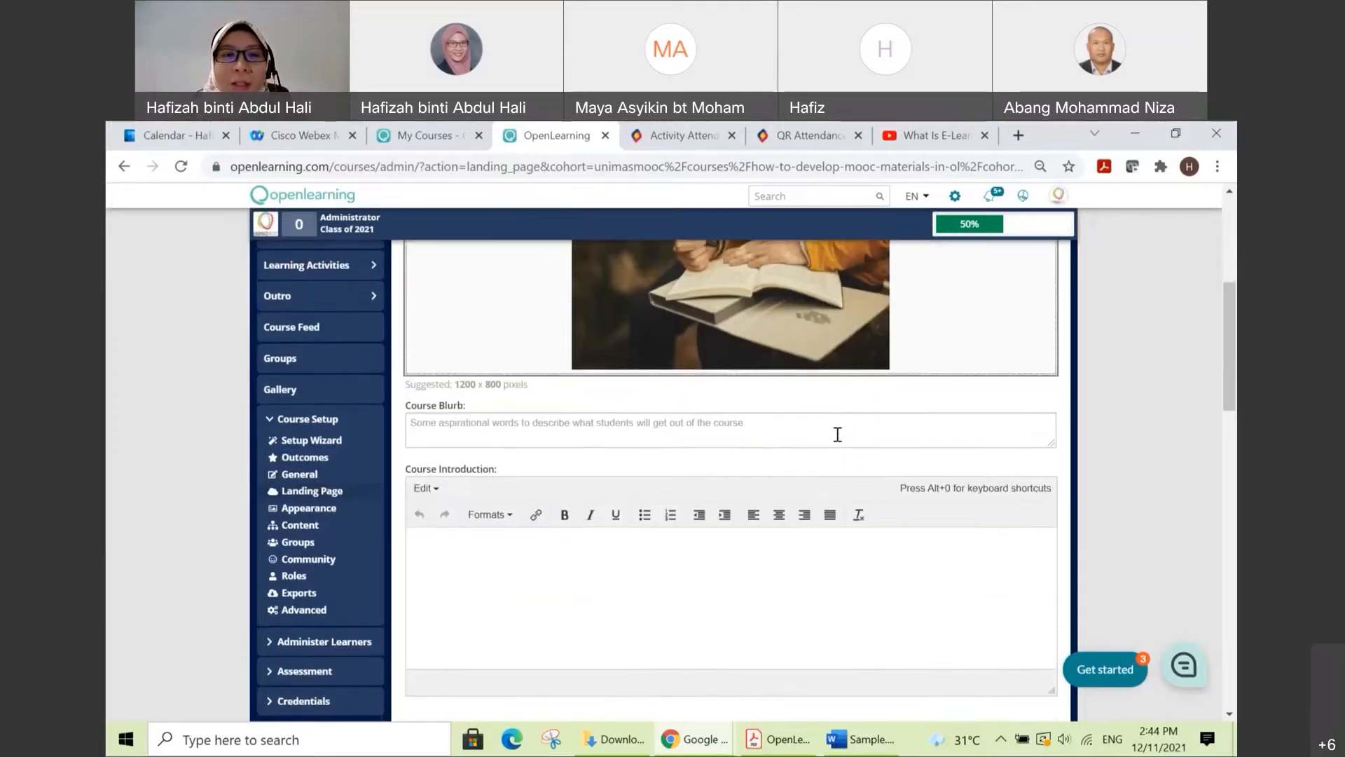
scroll(757, 484, up, 1)
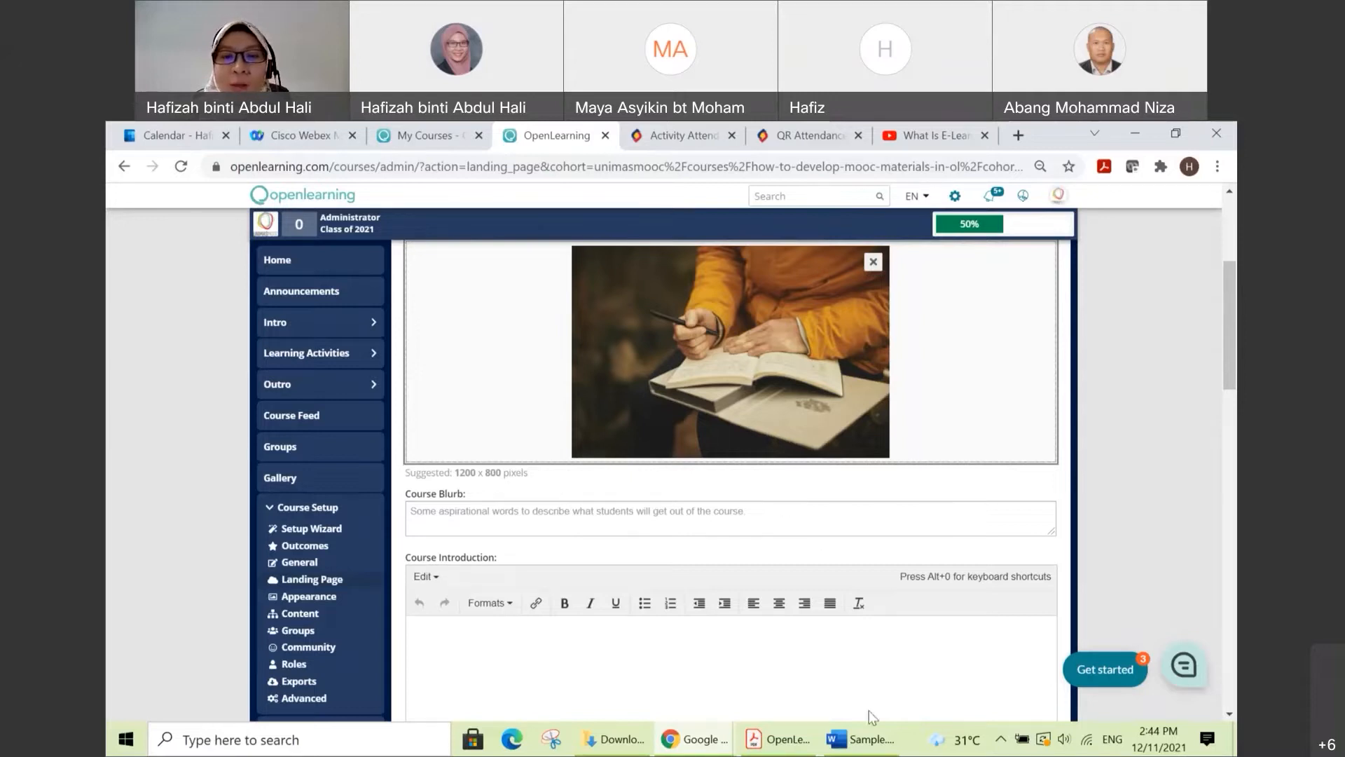
mouse_move(869, 751)
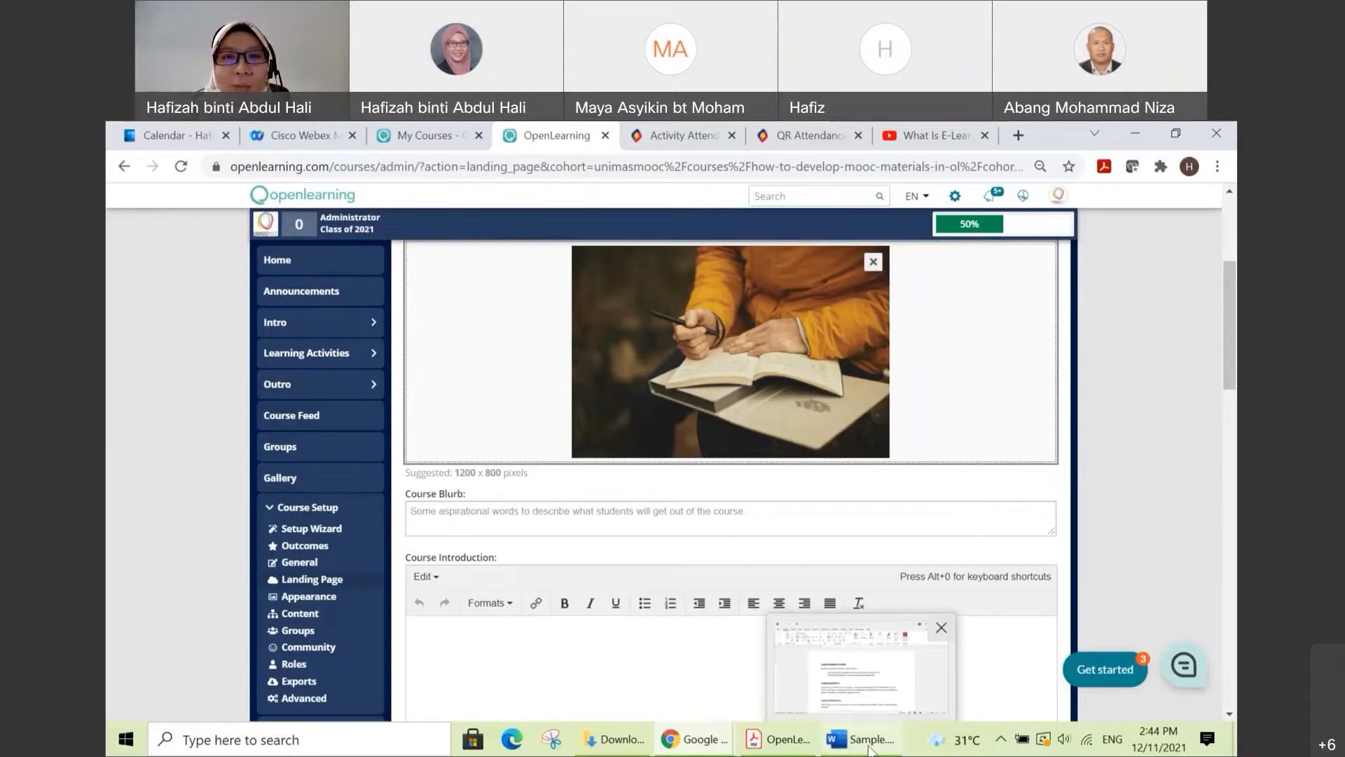
click(869, 749)
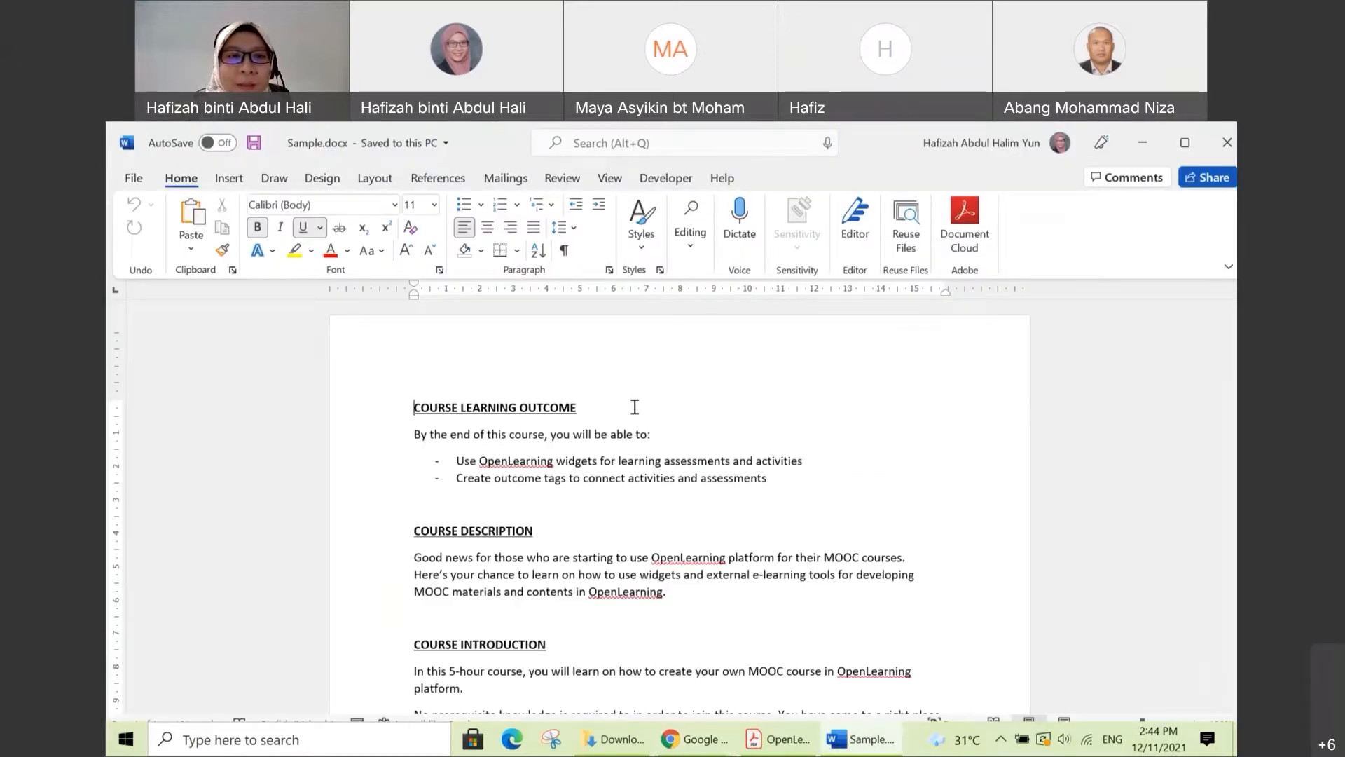
scroll(650, 402, down, 2)
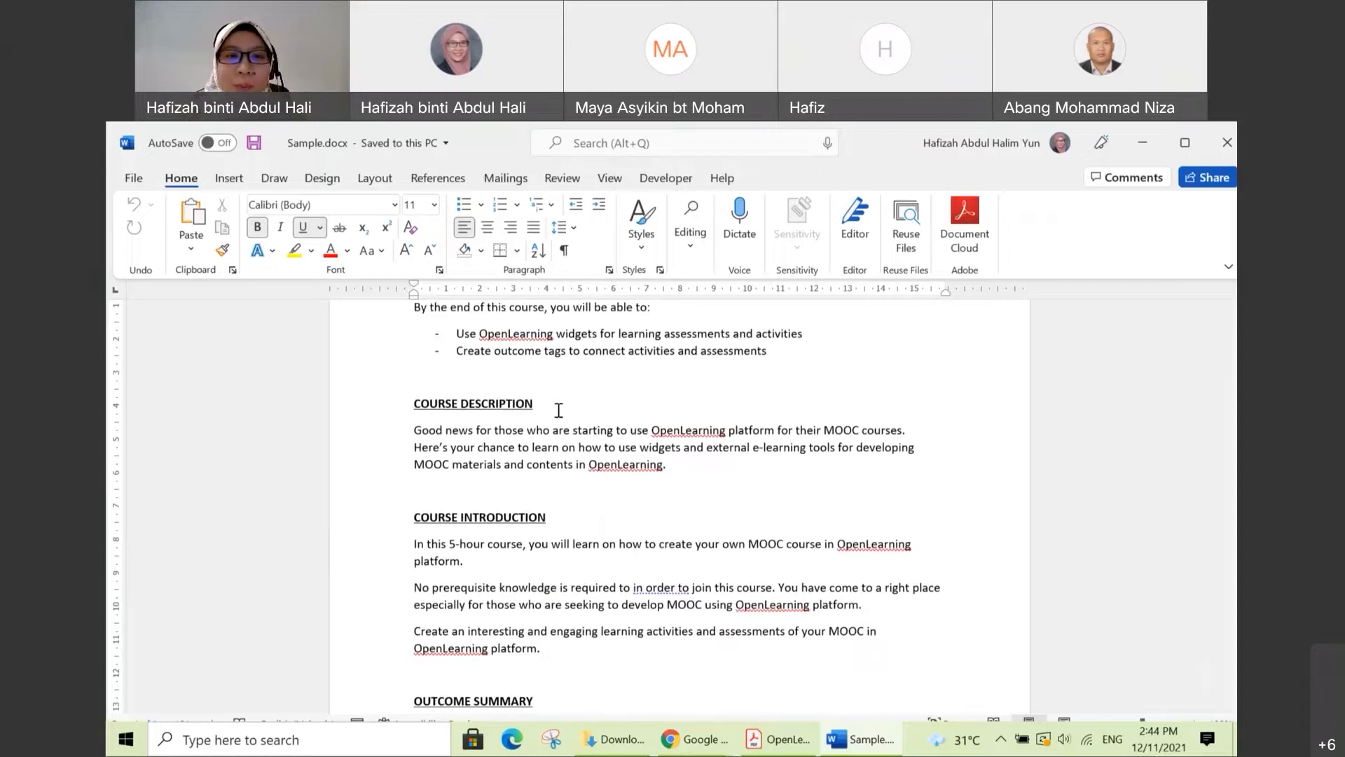
scroll(558, 410, down, 1)
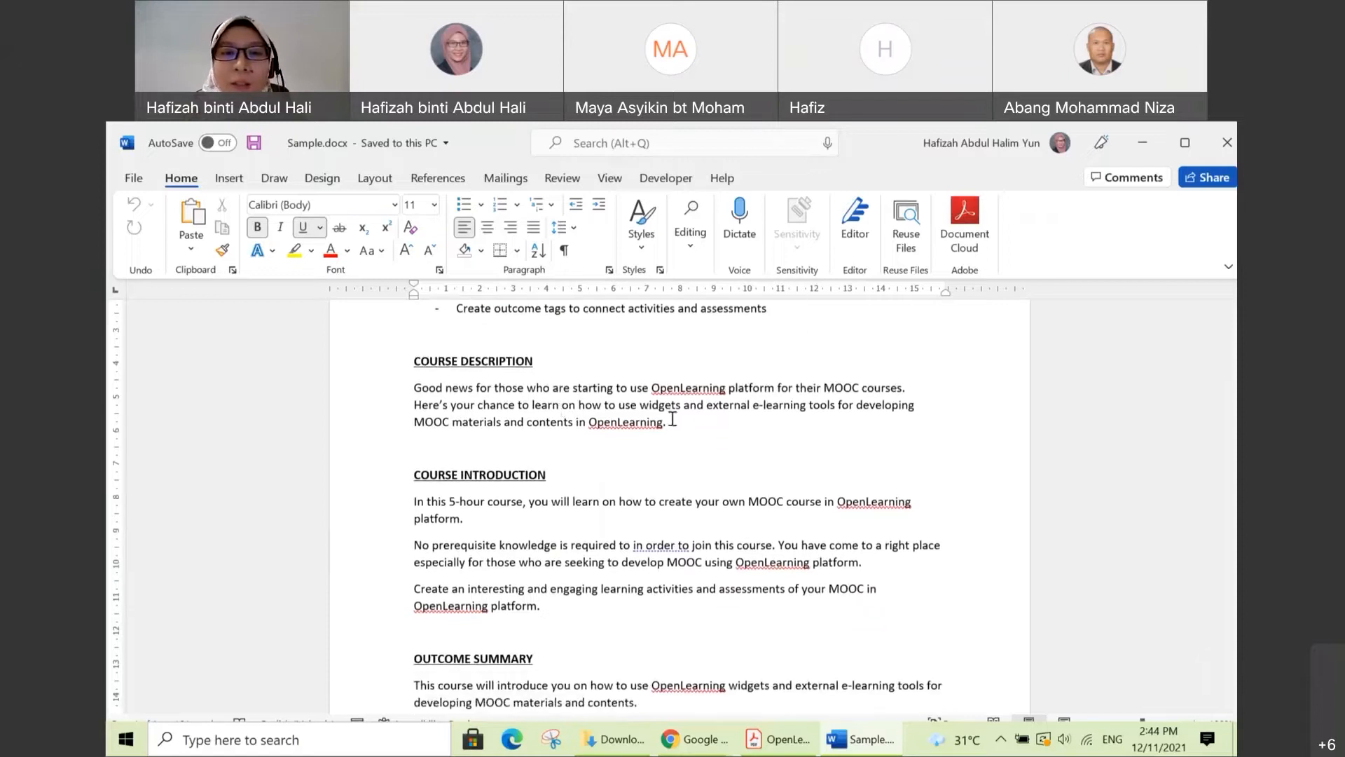
drag(673, 424, 423, 391)
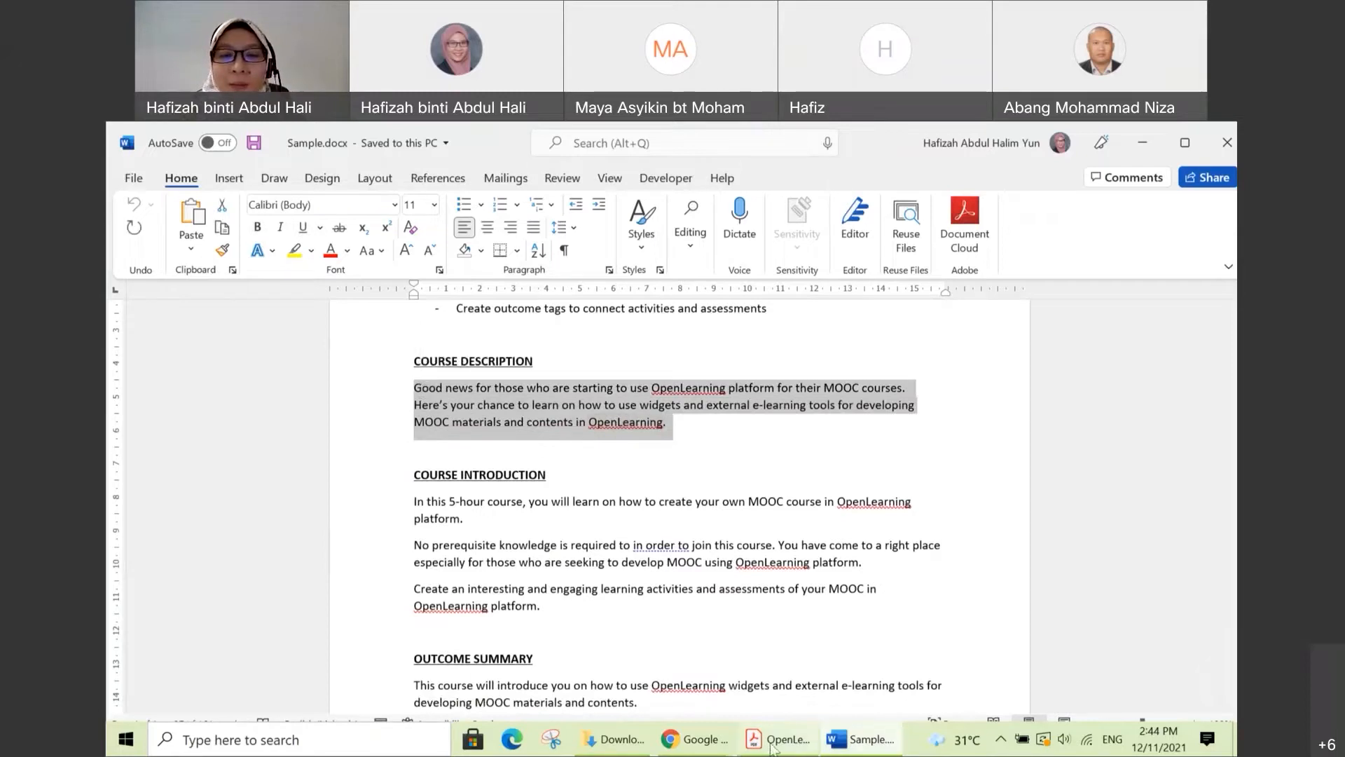
Step: Return to the OpenLearning landing page settings in Chrome and paste the course description into Course Blurb as plain text
mouse_move(722, 744)
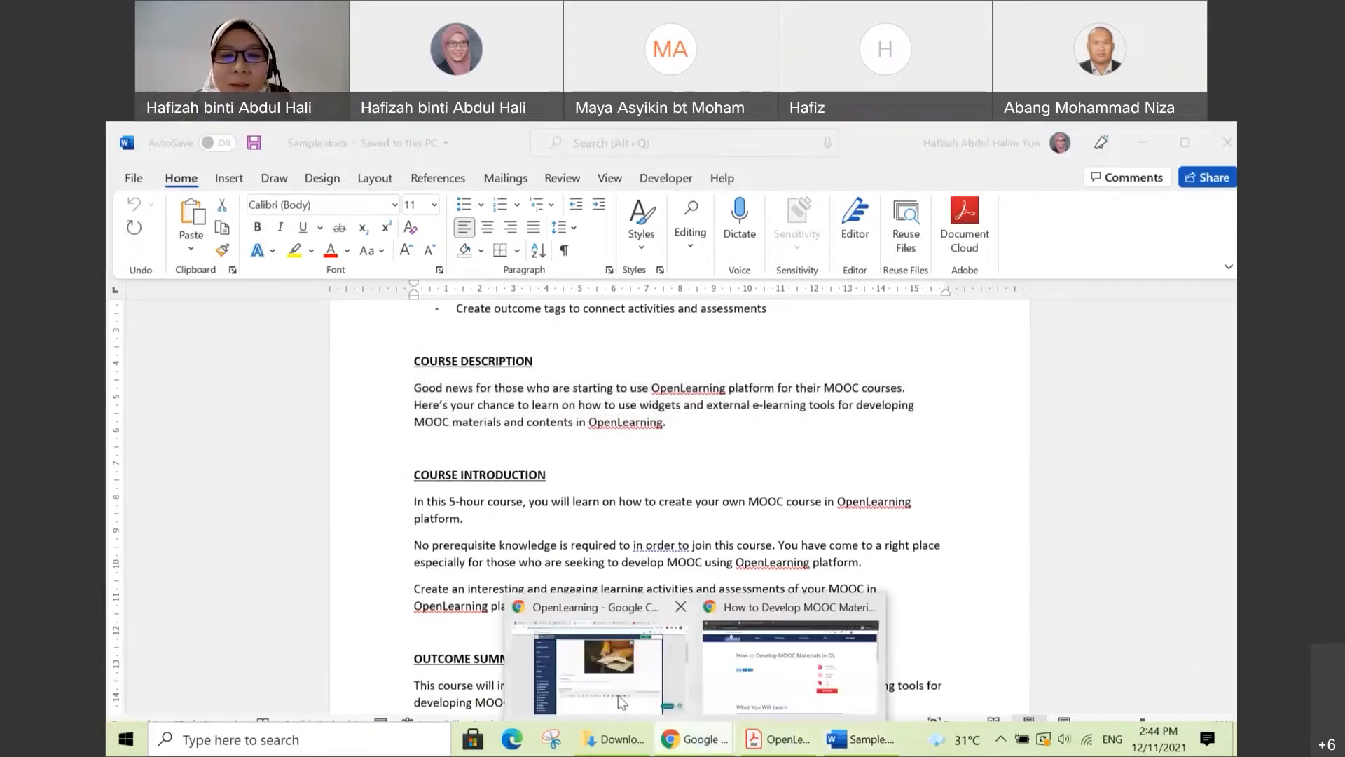
click(574, 666)
click(529, 510)
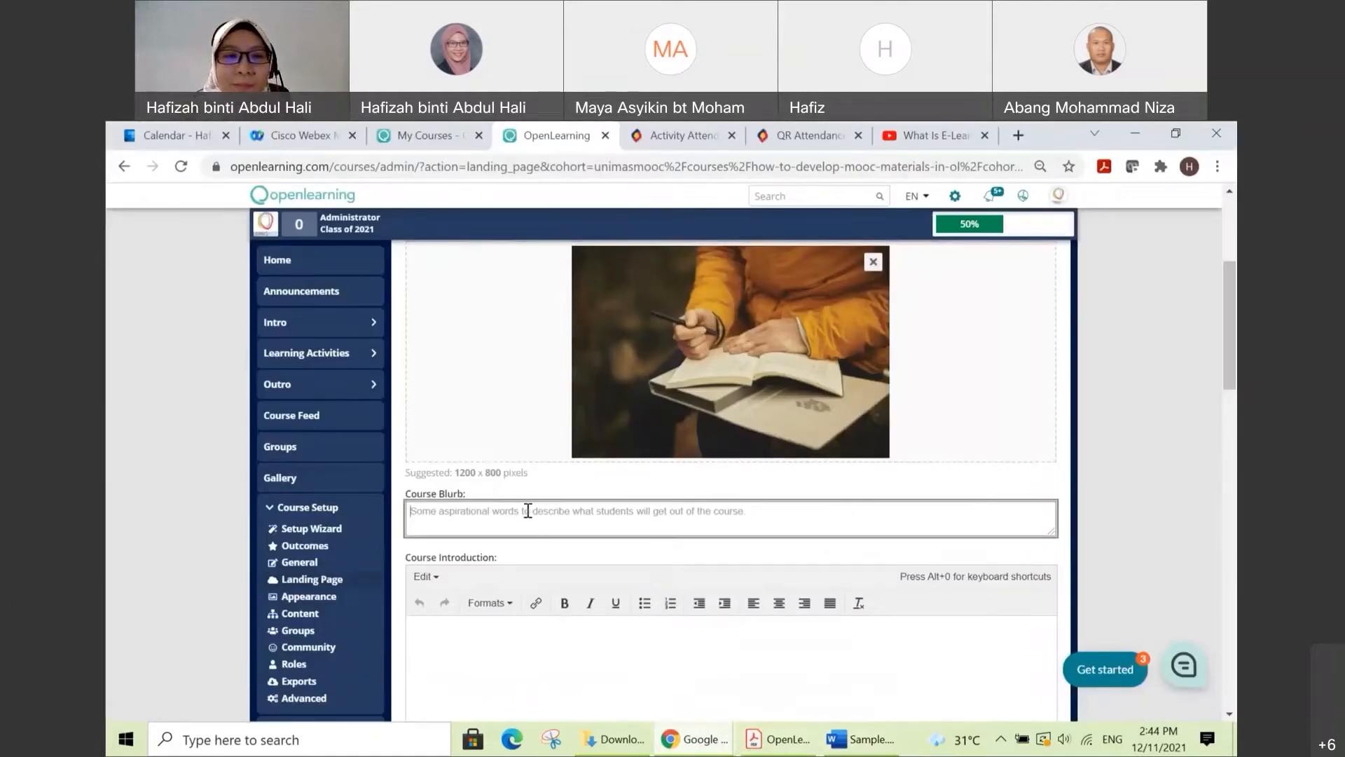
right_click(529, 511)
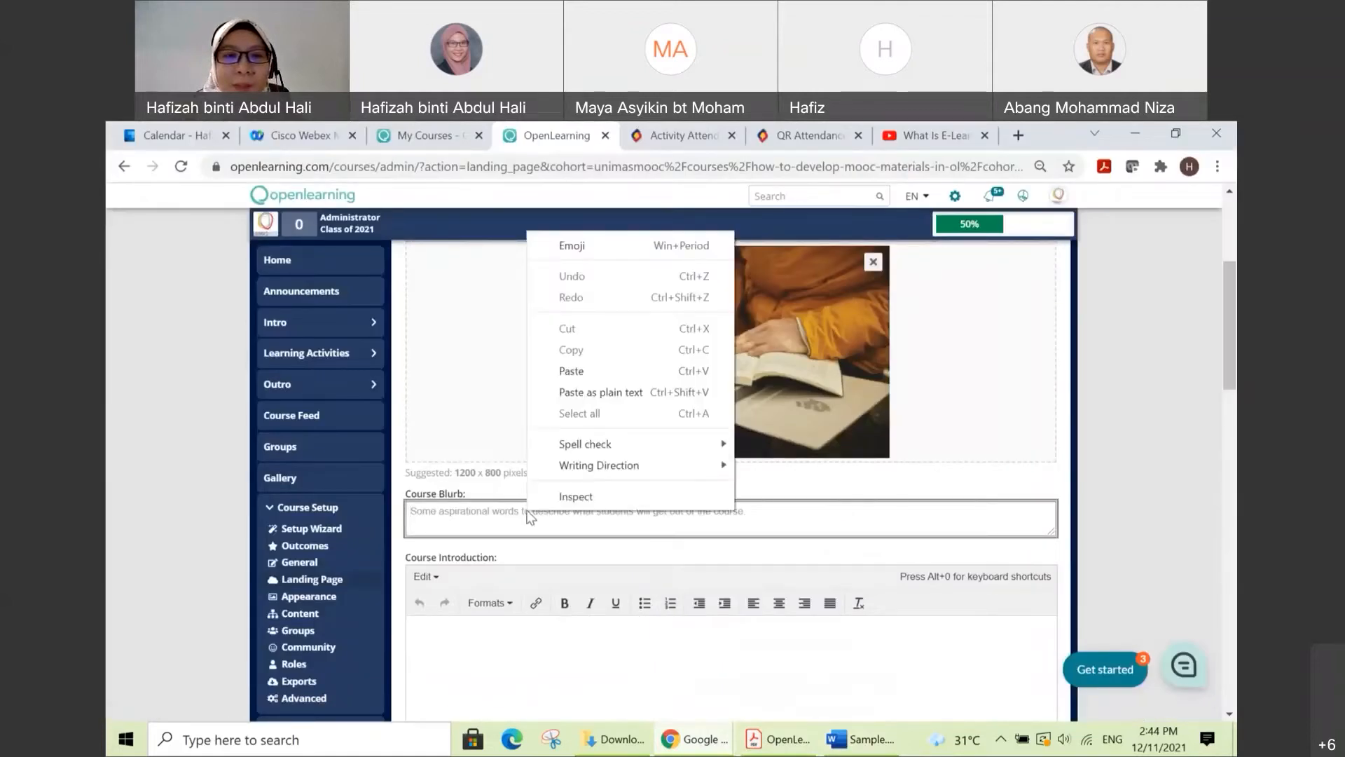
click(592, 392)
Step: Review the text in the Course Blurb field and its place beneath the promotion image
scroll(685, 522, up, 1)
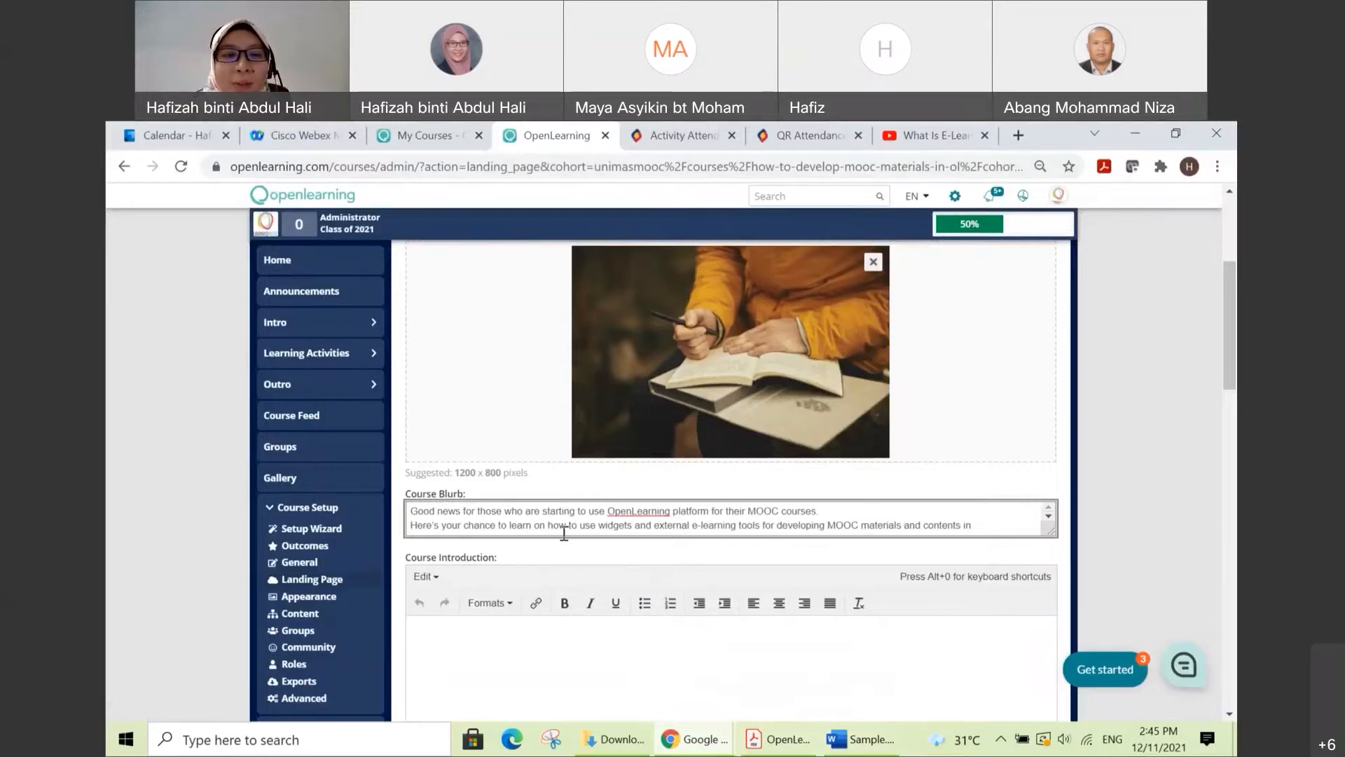
scroll(571, 526, down, 1)
scroll(572, 525, up, 1)
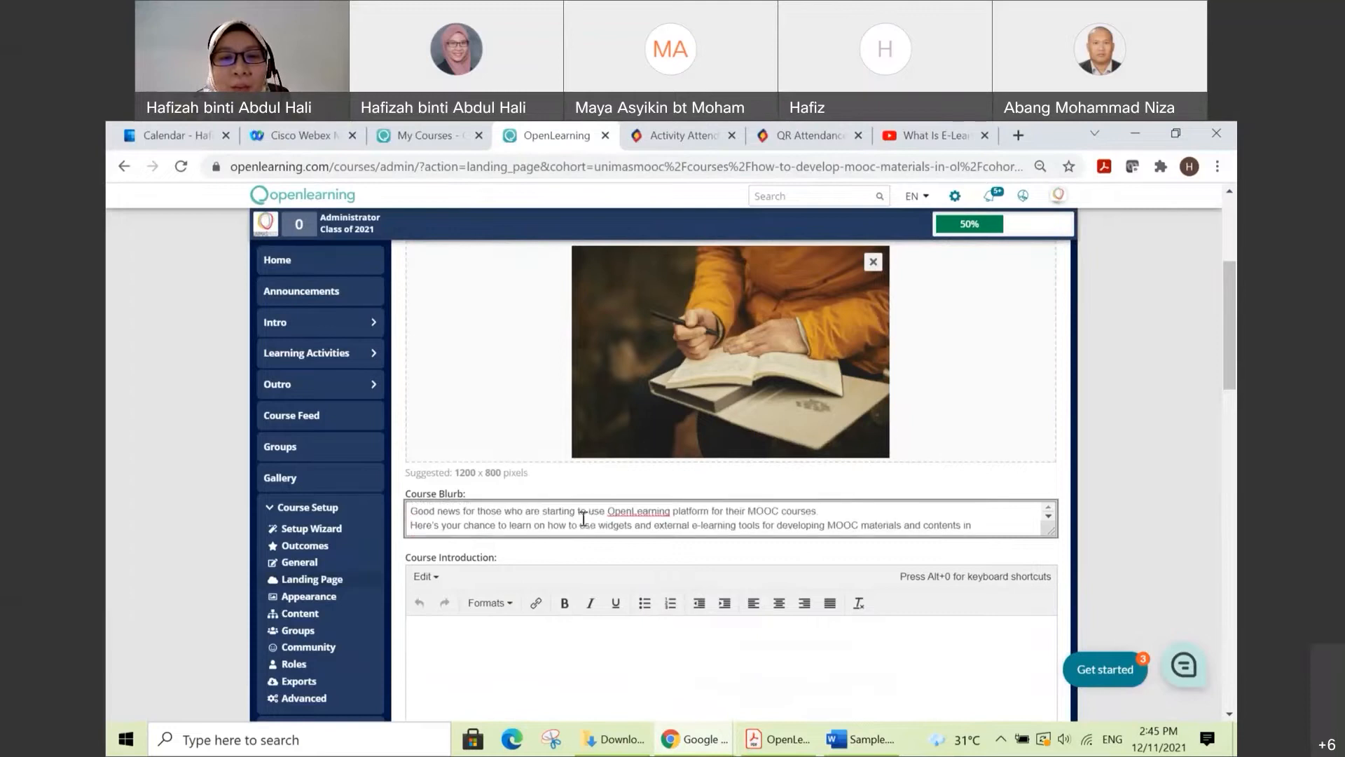
click(601, 525)
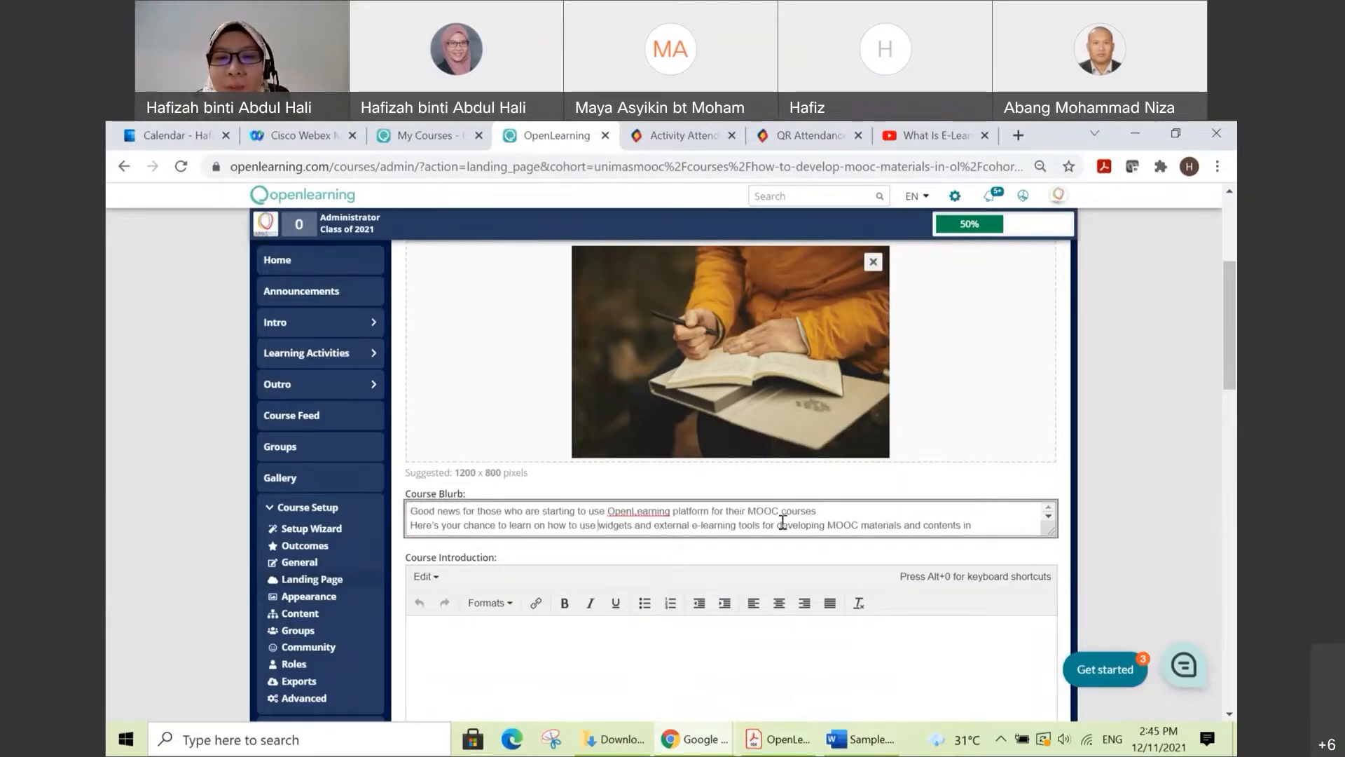
scroll(826, 520, down, 2)
scroll(826, 520, up, 2)
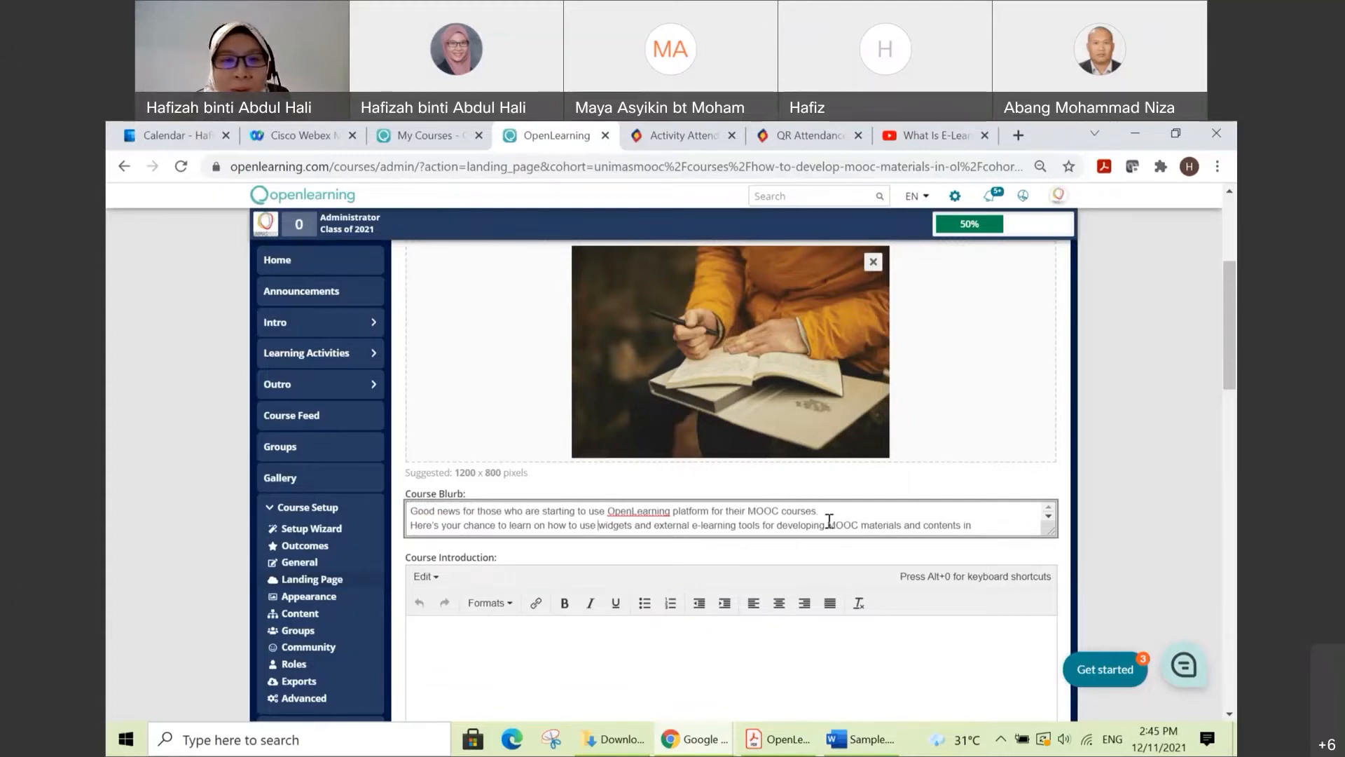
scroll(729, 524, down, 2)
scroll(620, 531, up, 2)
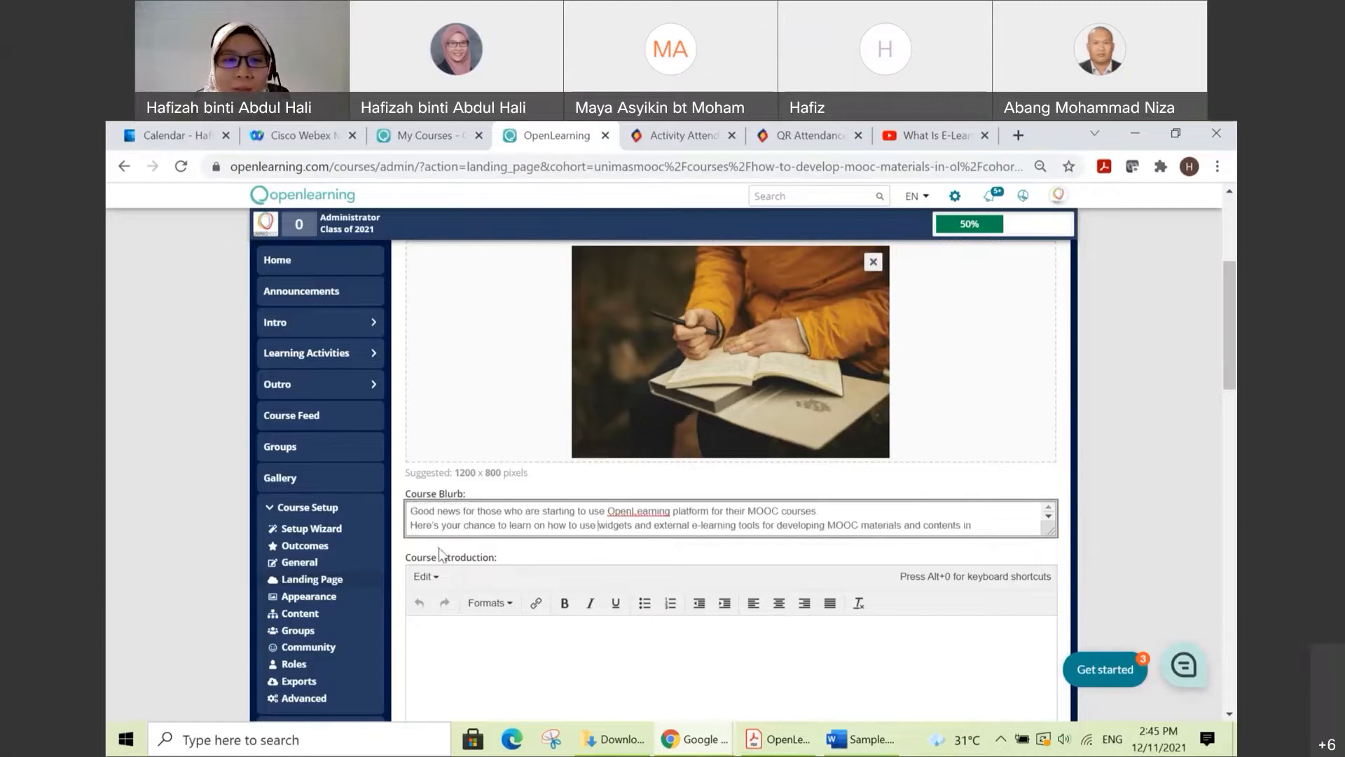
Step: Switch to Sample.docx in Word and copy the three paragraphs under the COURSE INTRODUCTION heading
scroll(444, 549, down, 1)
click(514, 540)
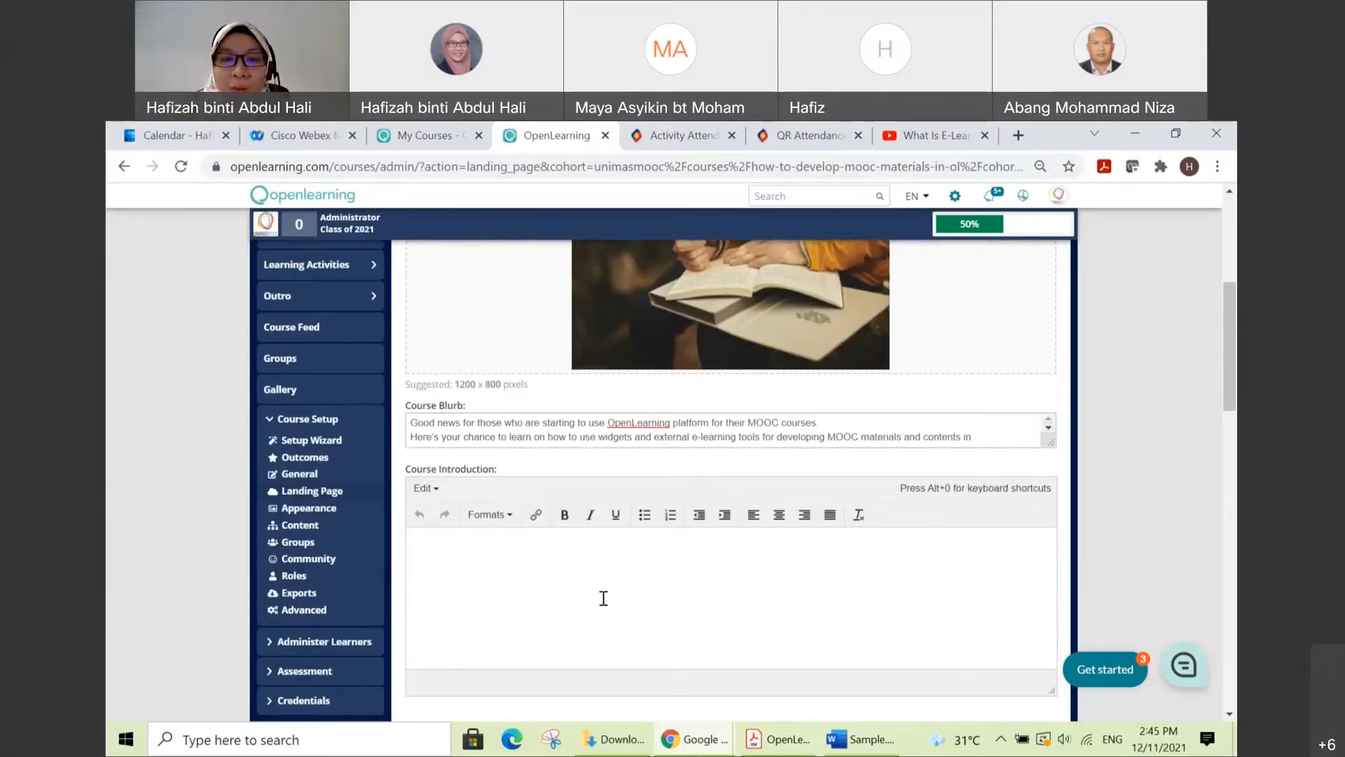
click(869, 741)
scroll(412, 460, down, 1)
drag(413, 459, 540, 563)
key(ctrl+c)
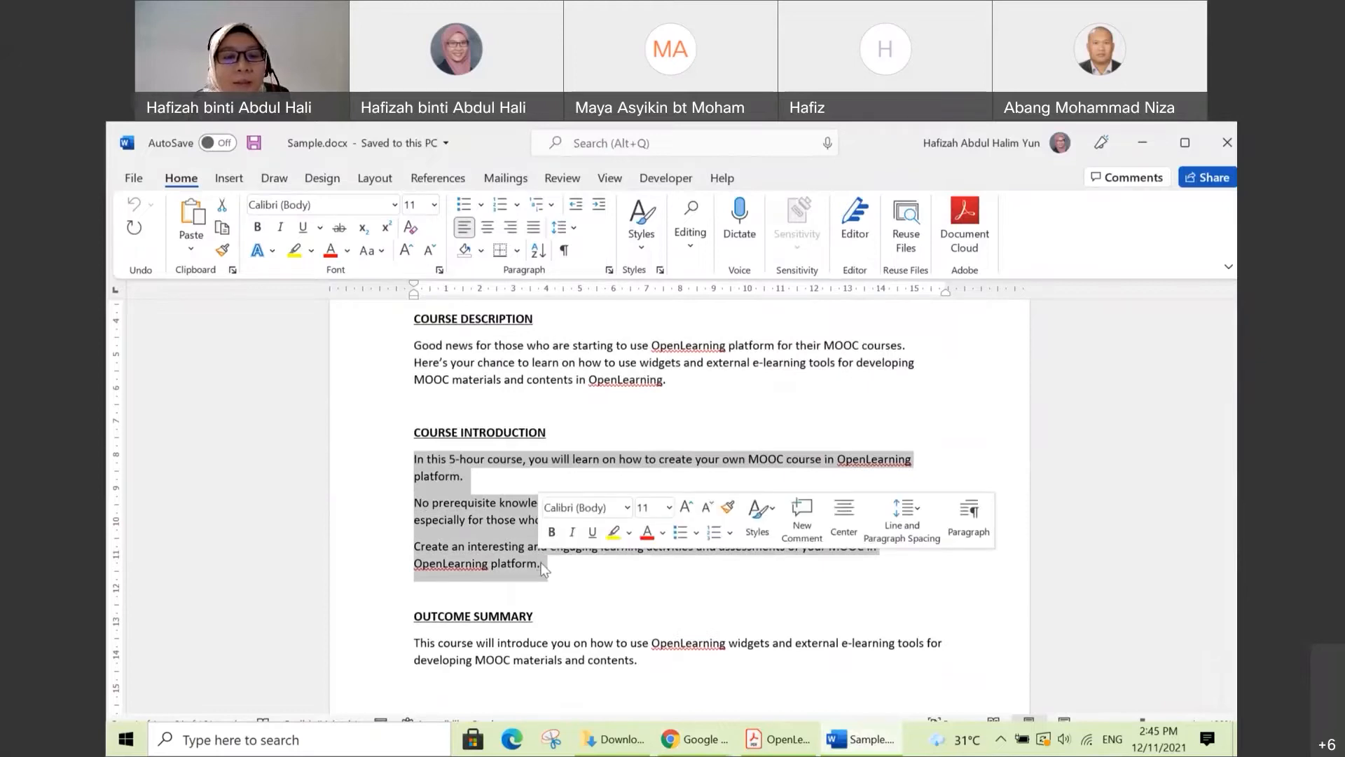
Step: Return to the OpenLearning page in Chrome and paste the copied paragraphs into the Course Introduction editor
click(695, 739)
click(615, 672)
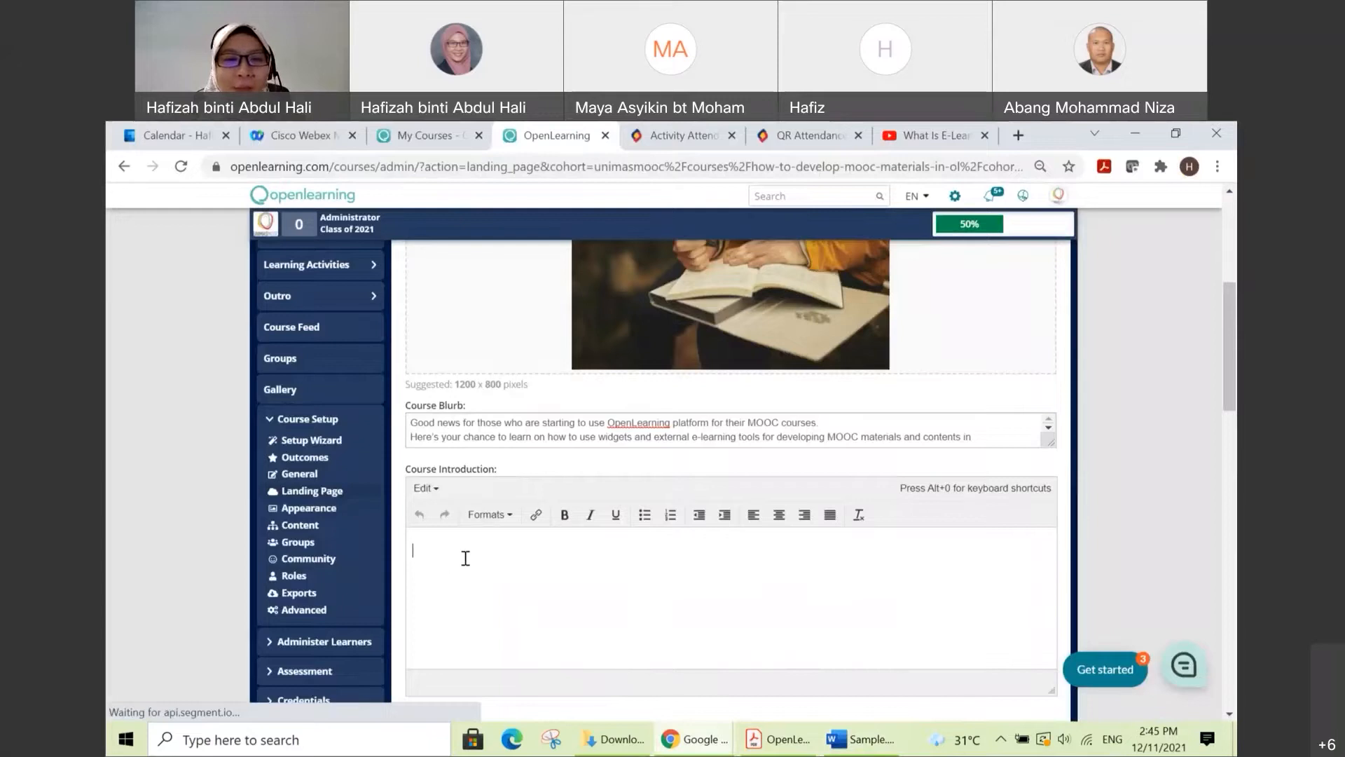
right_click(464, 554)
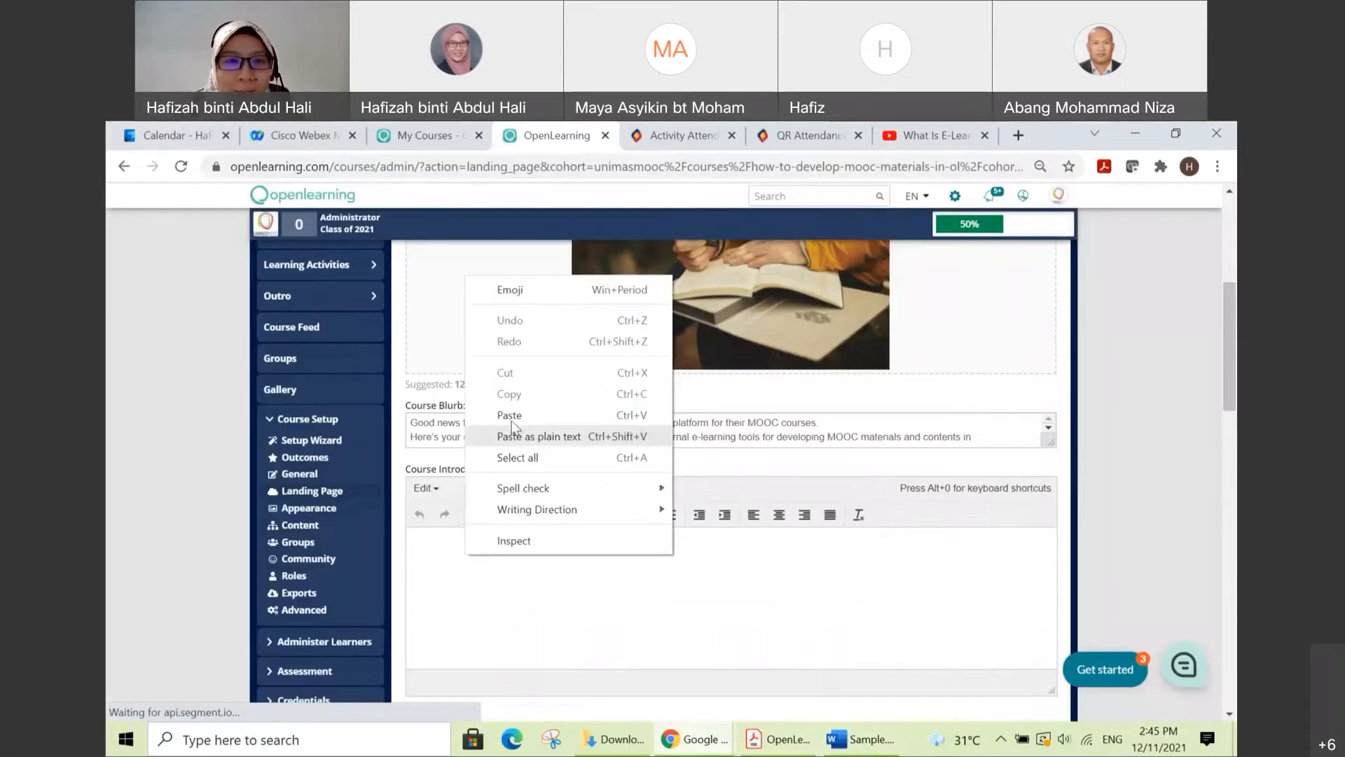
click(438, 552)
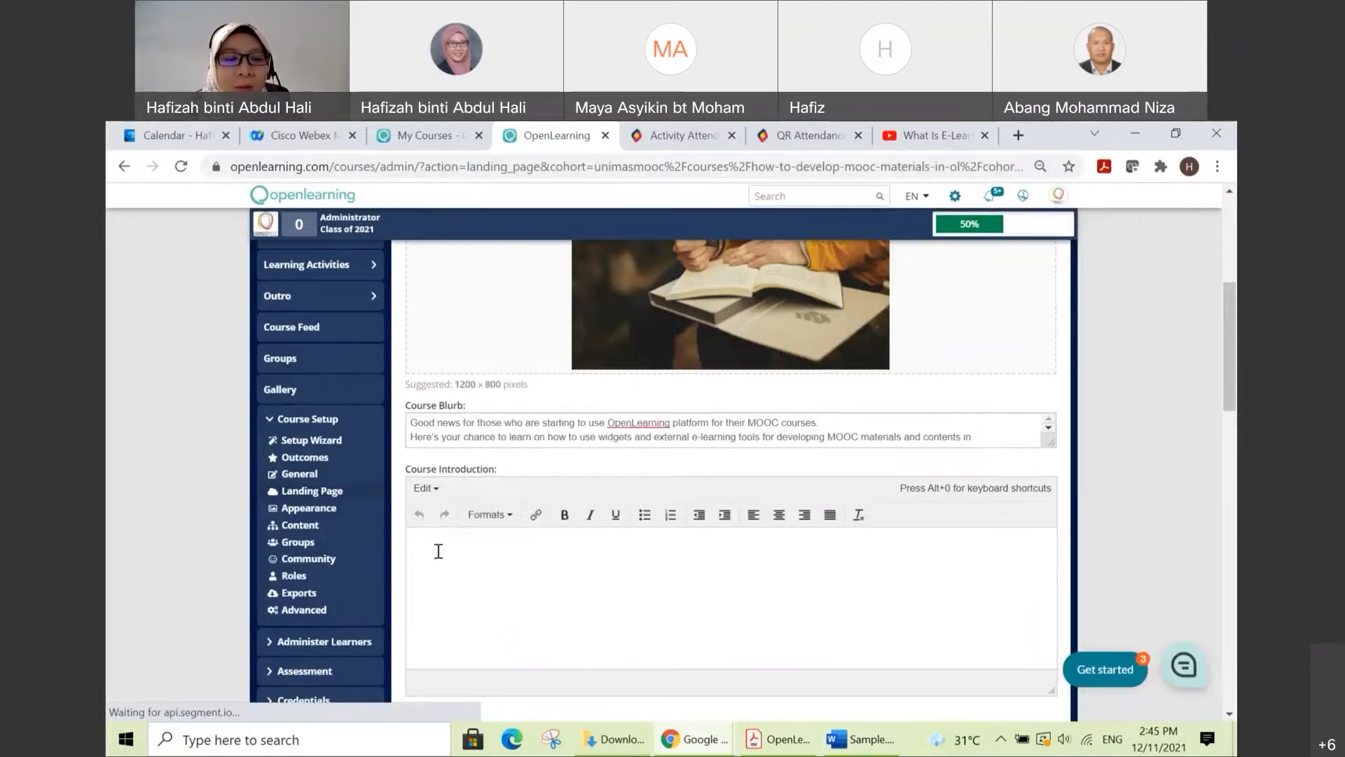
key(ctrl+v)
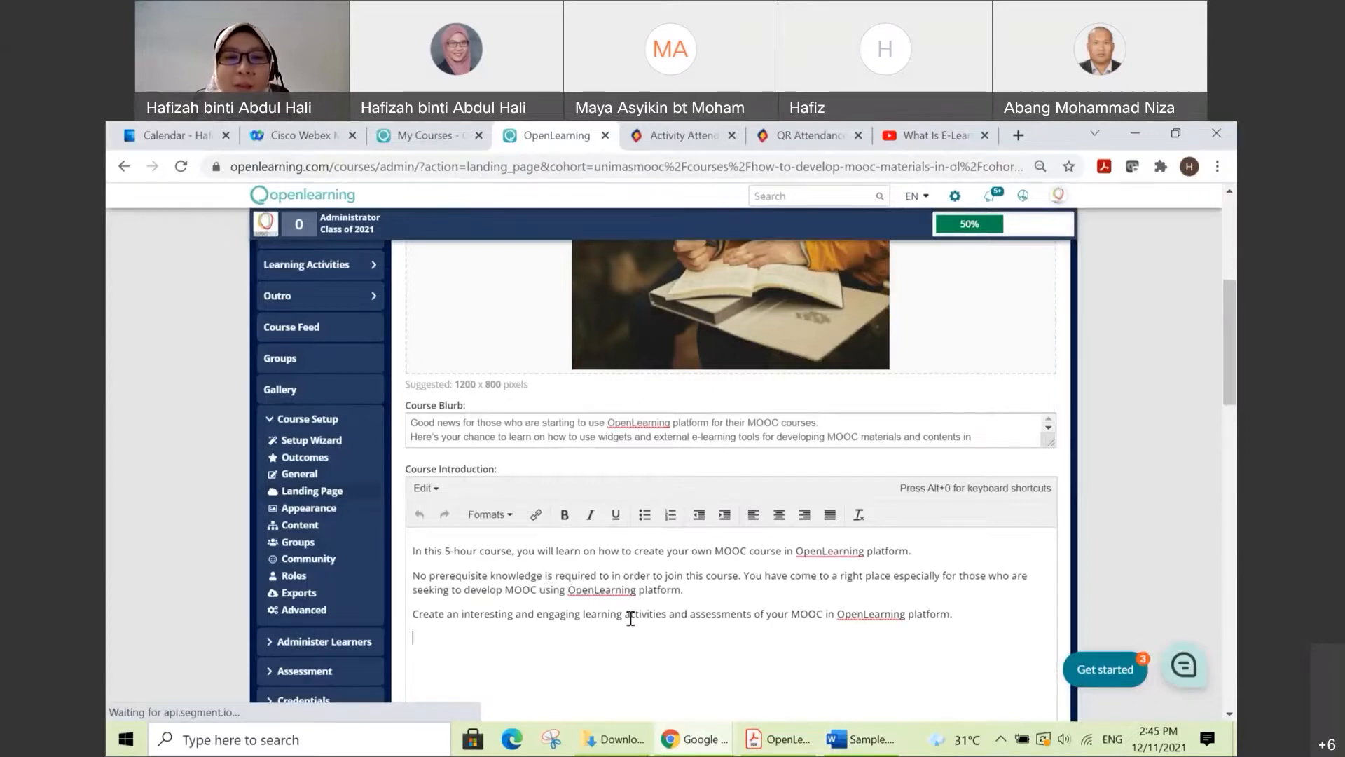
Step: Examine the Course Introduction text, highlighting the opening words about prerequisite knowledge in the second paragraph
scroll(630, 618, down, 1)
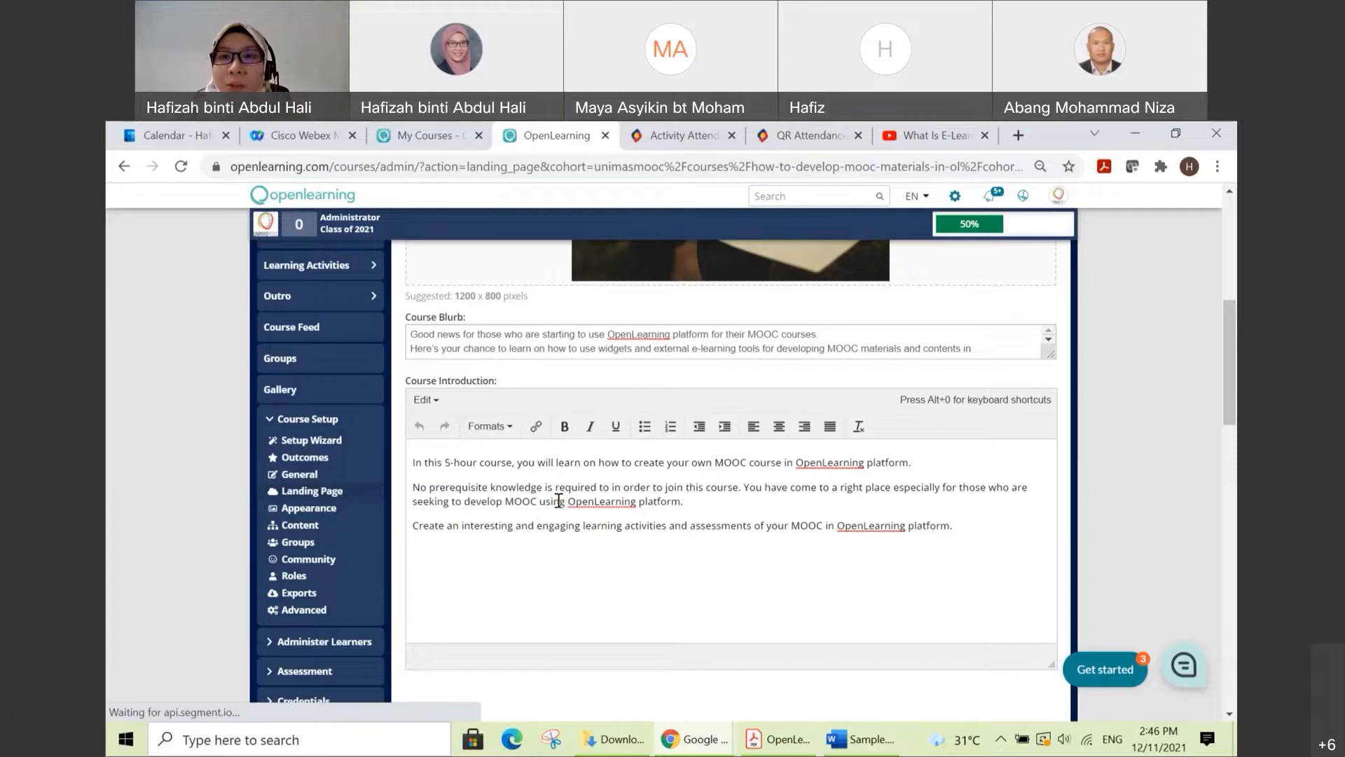
drag(411, 491, 449, 490)
click(458, 488)
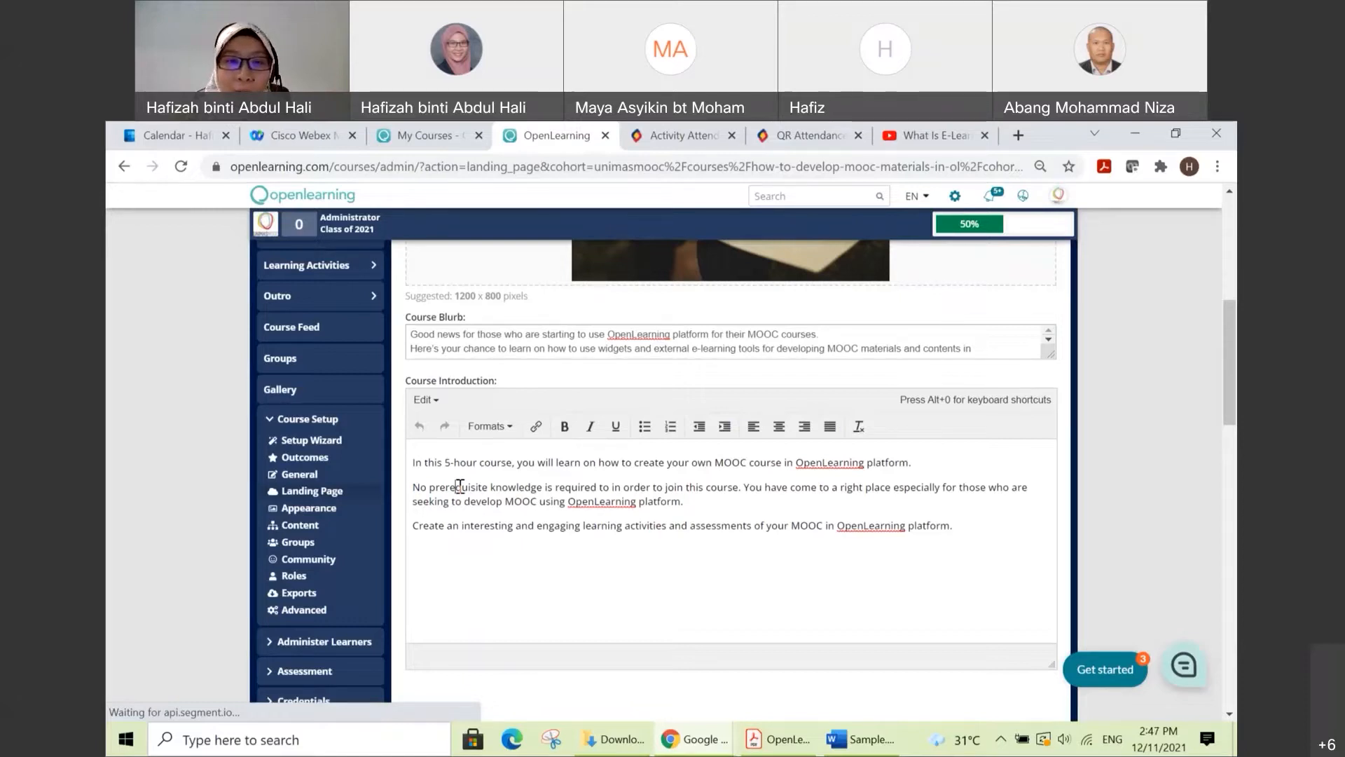
drag(414, 488, 502, 489)
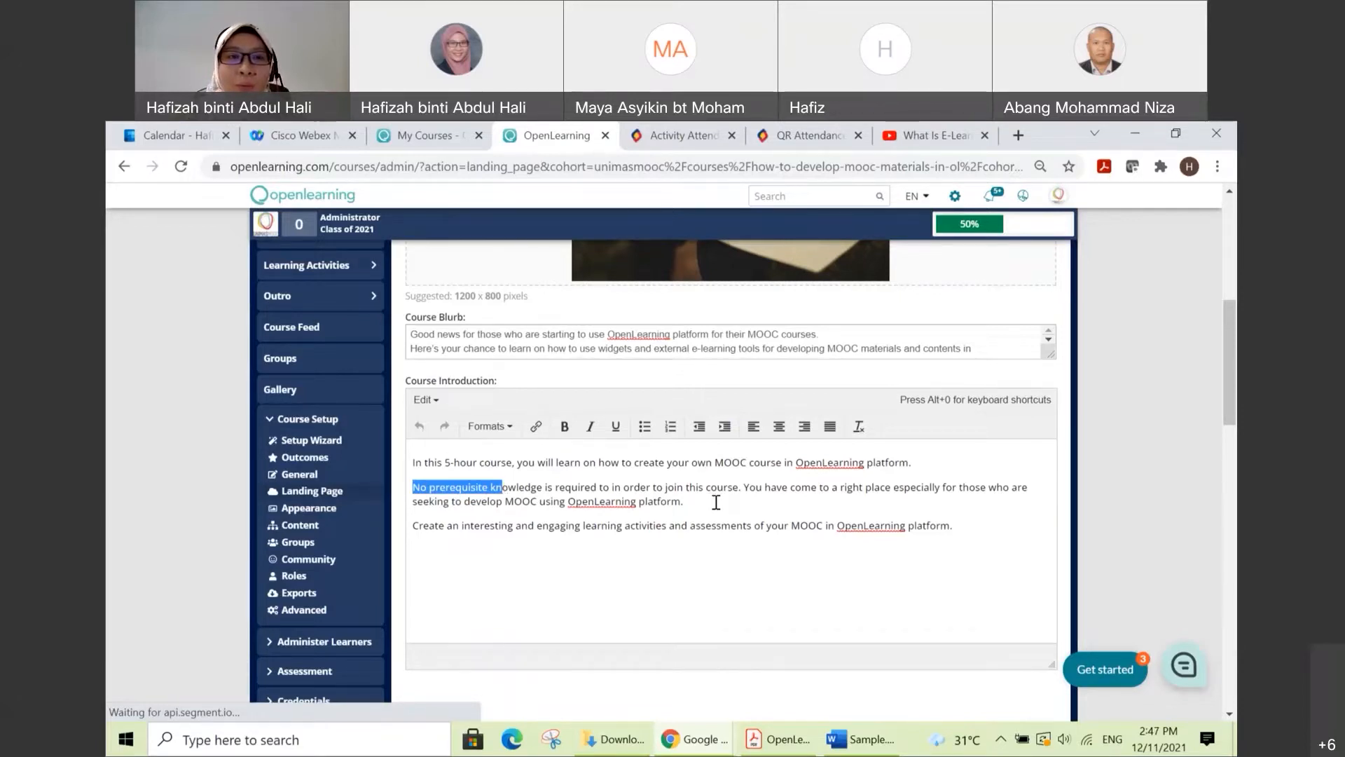
Step: Review the landing page form from the promotion image through the Course Introduction text to the Course Details section
scroll(716, 501, up, 6)
scroll(715, 510, up, 1)
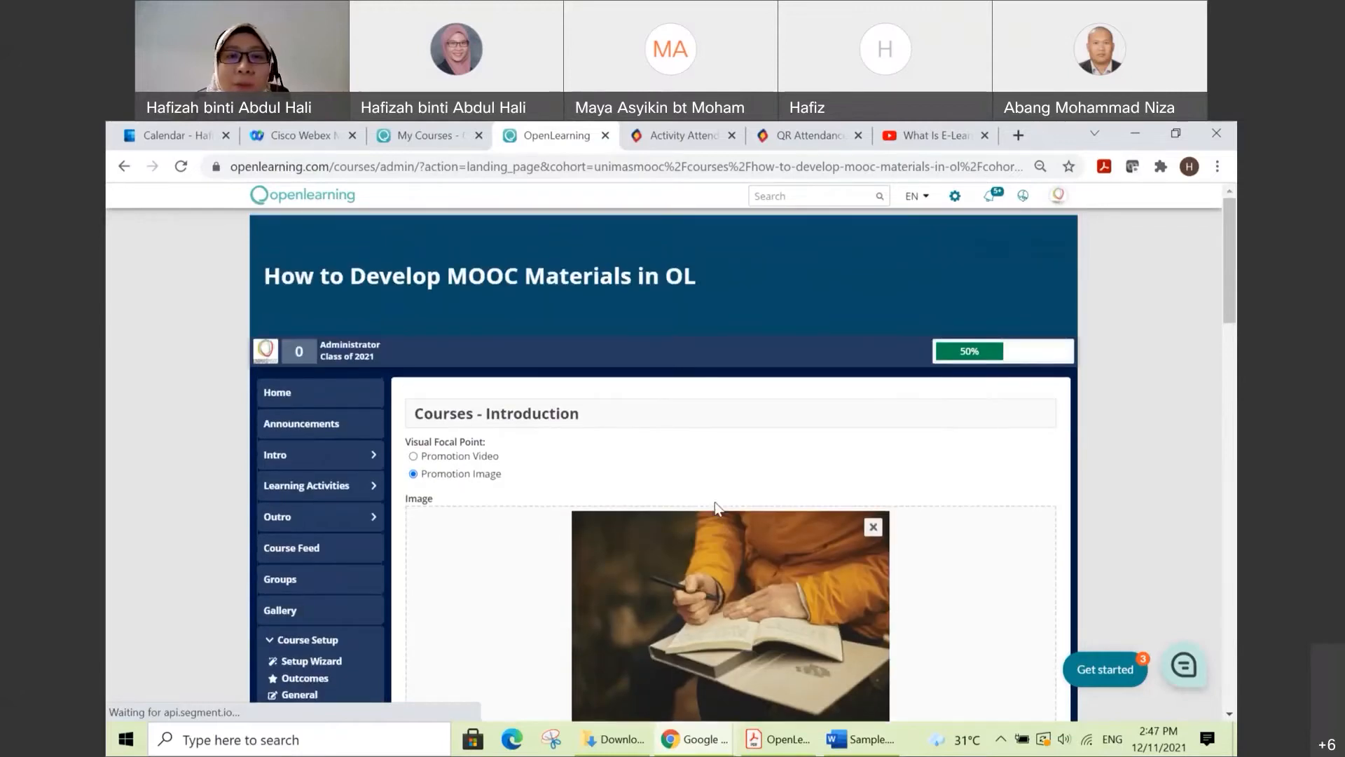
scroll(714, 502, down, 7)
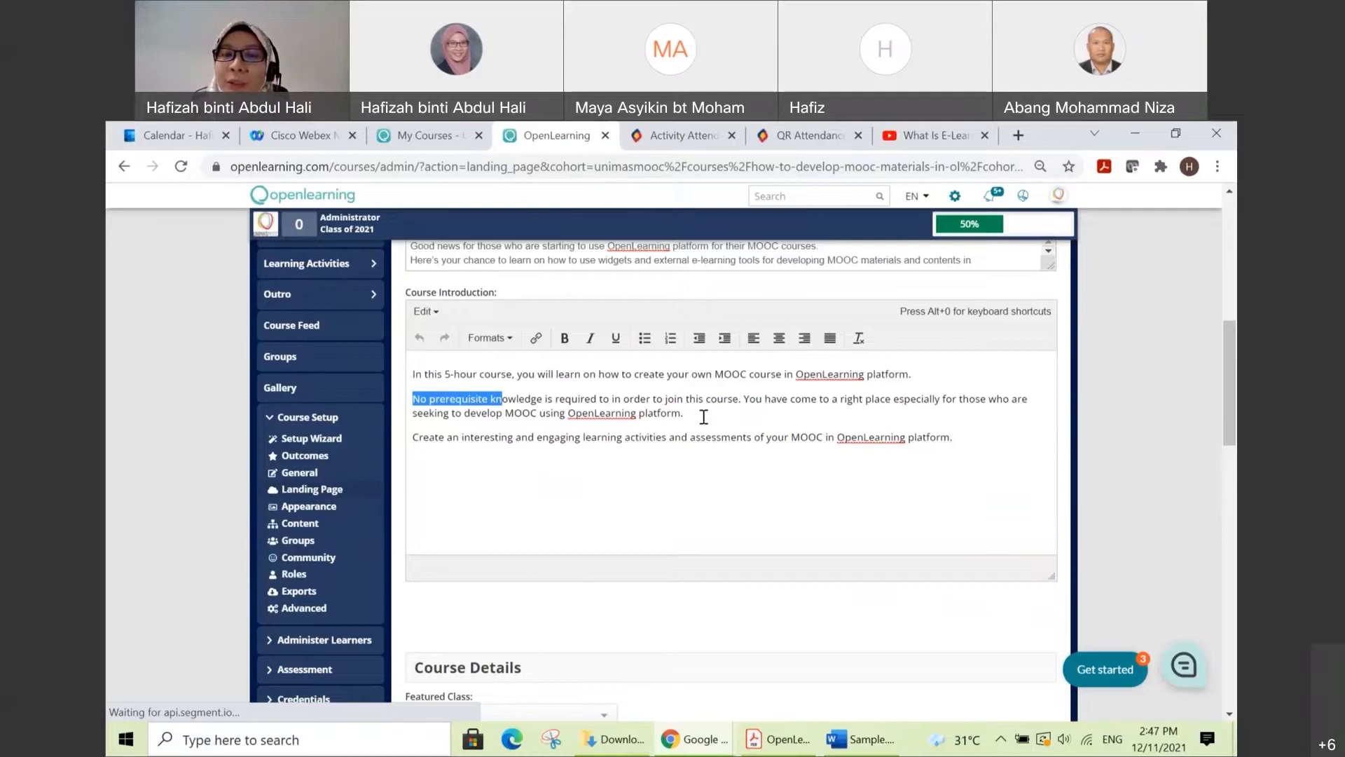
click(745, 399)
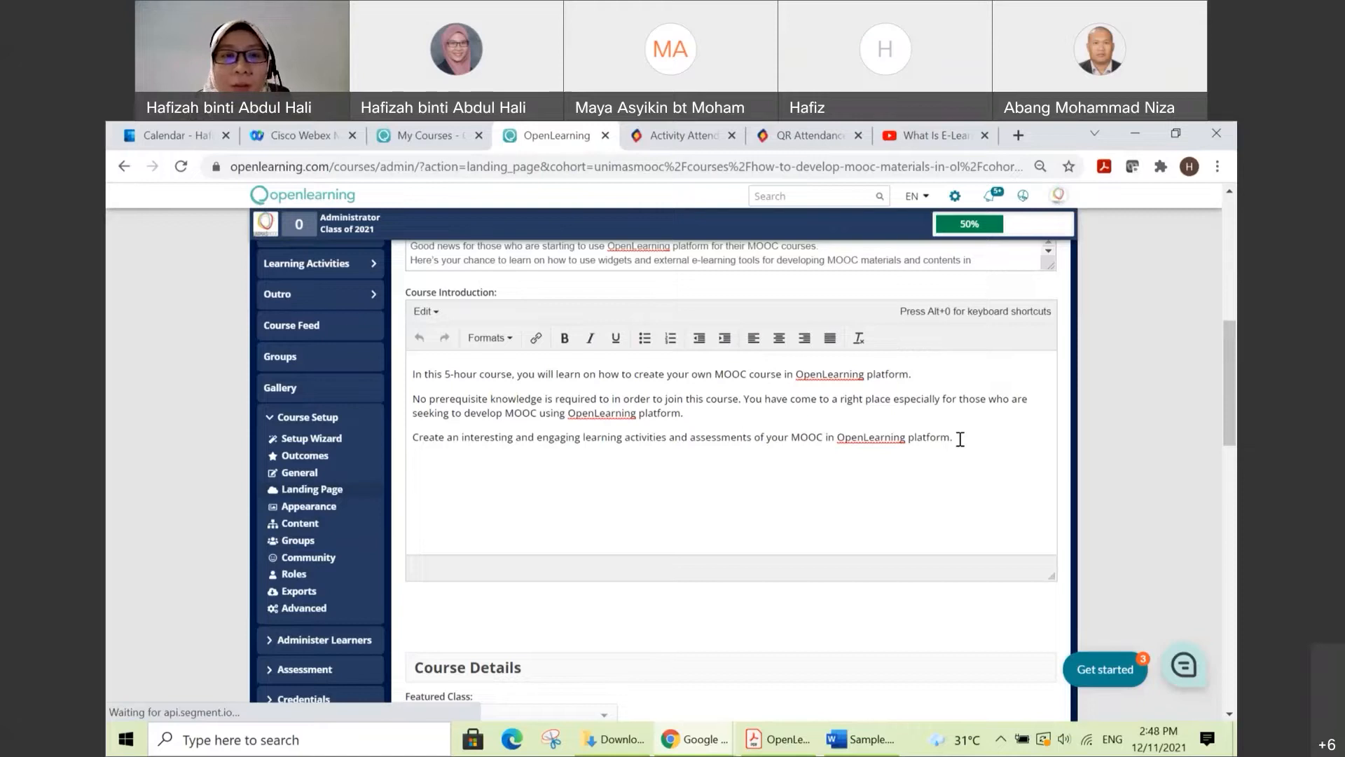
scroll(957, 441, down, 1)
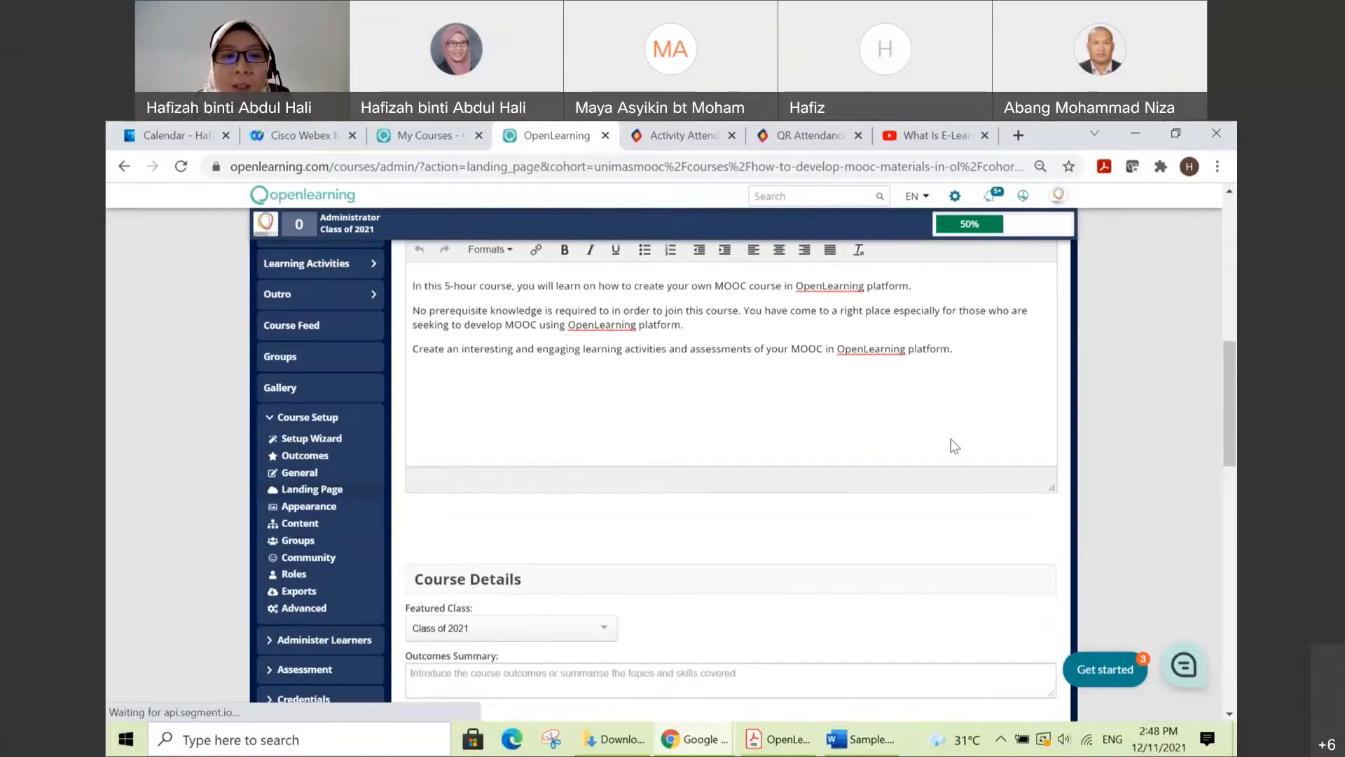
scroll(954, 446, down, 1)
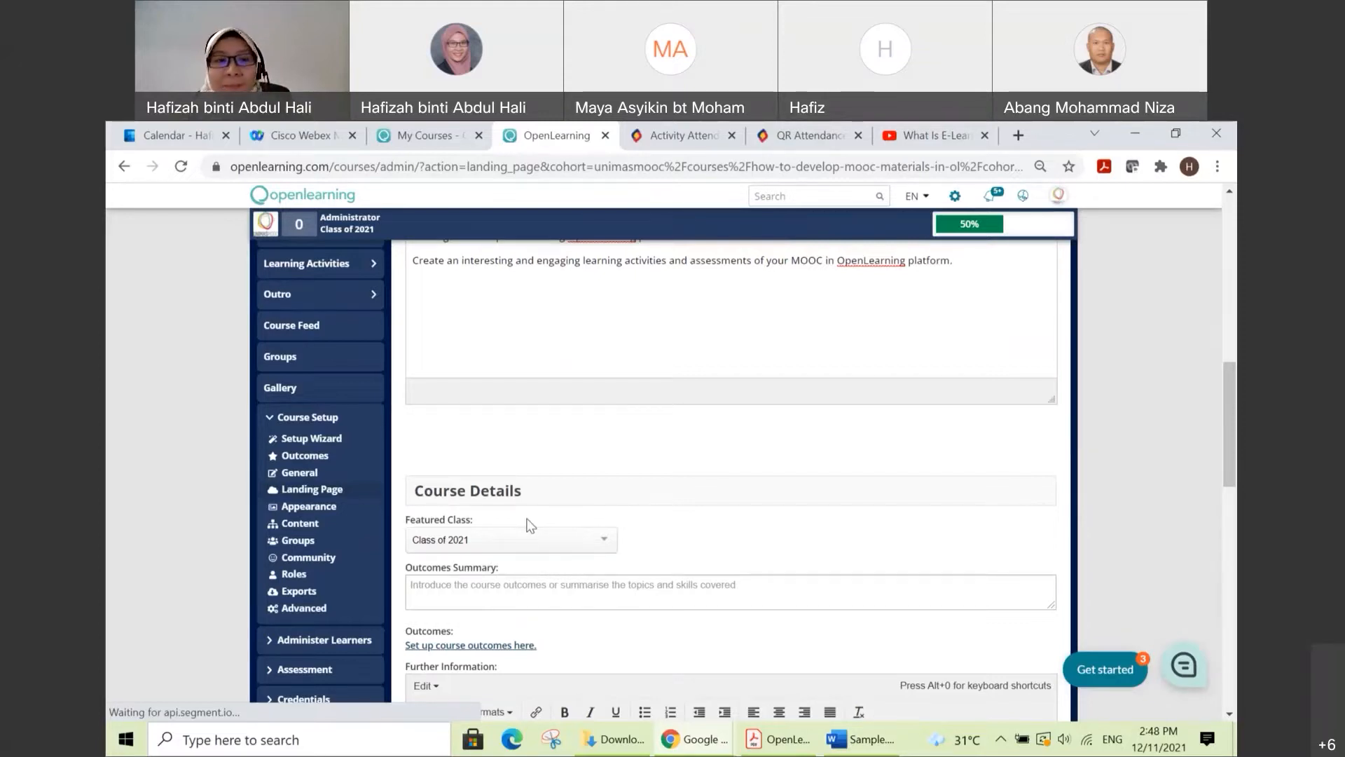
scroll(536, 522, down, 1)
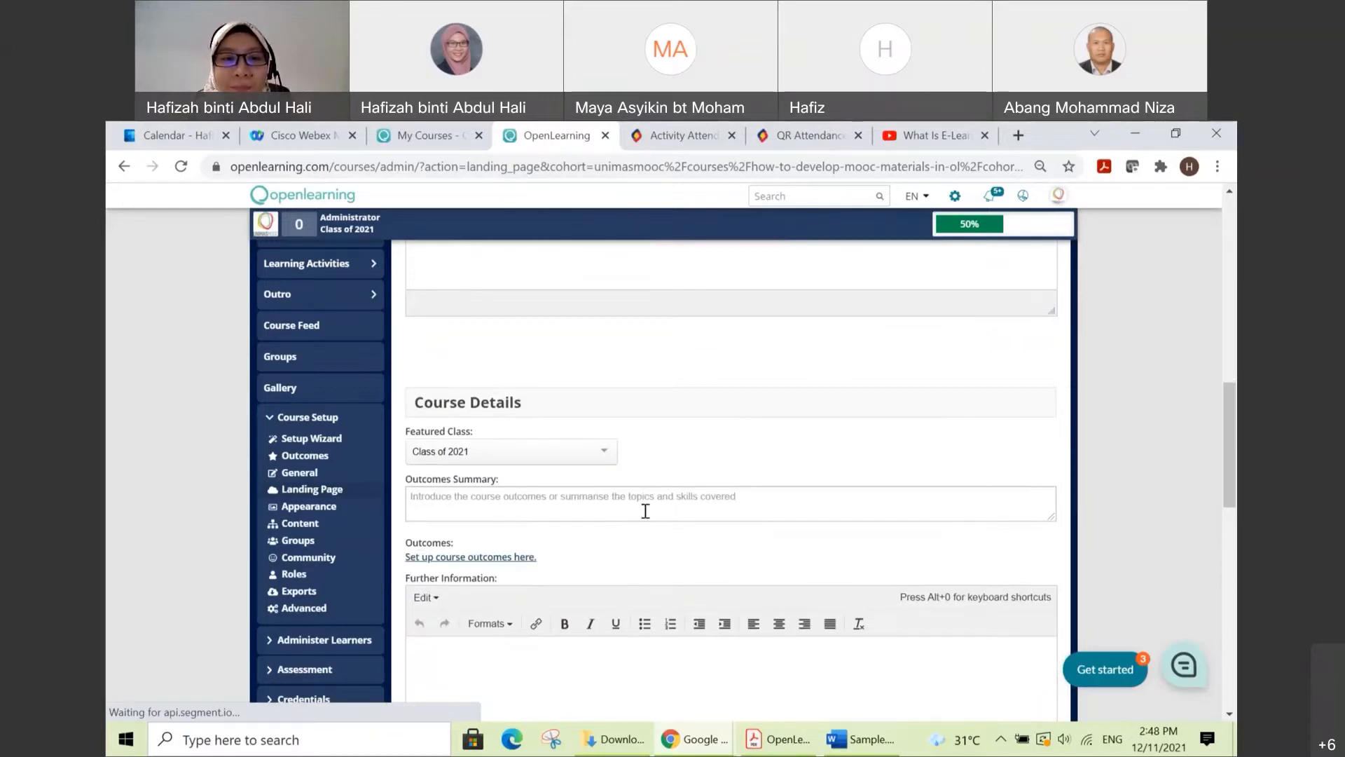
scroll(602, 497, down, 1)
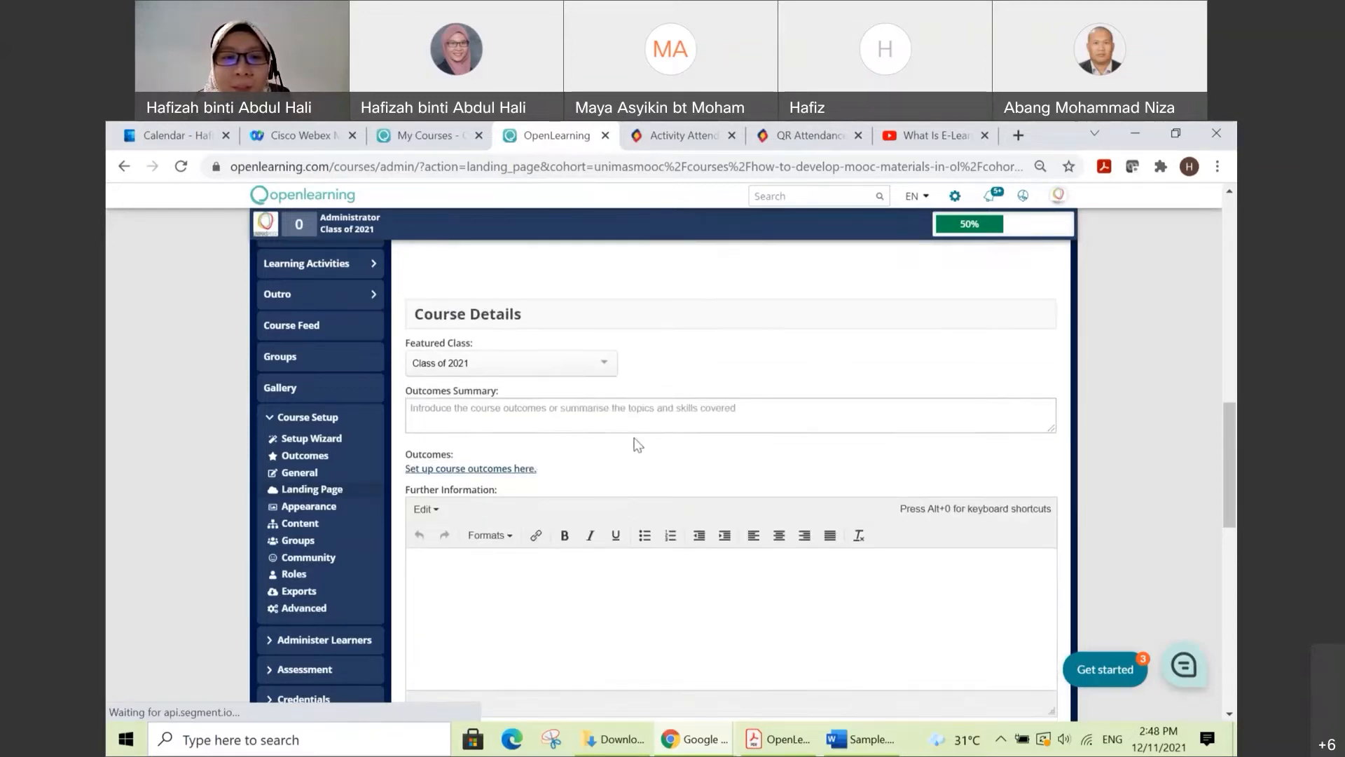
Step: Switch to Sample.docx in Word and copy the paragraph under the OUTCOME SUMMARY heading
click(858, 743)
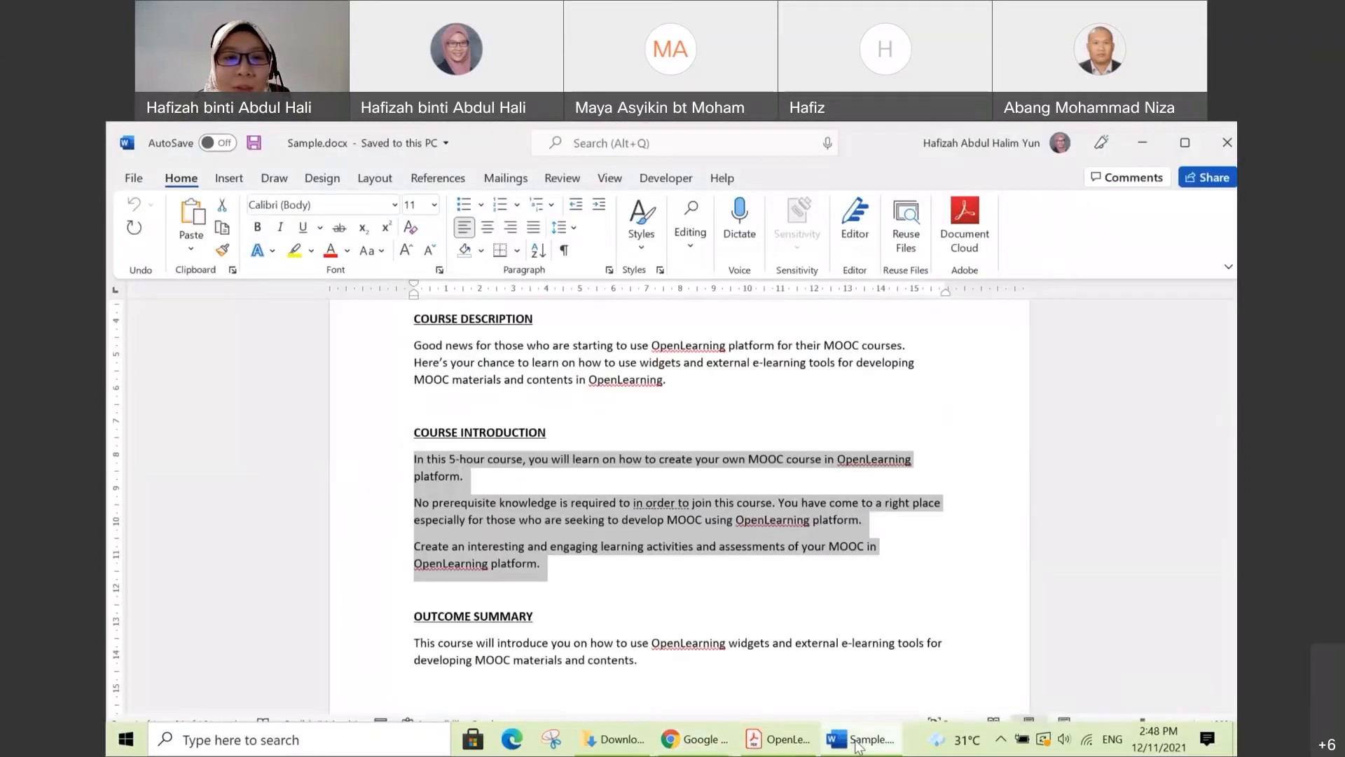
scroll(753, 596, down, 1)
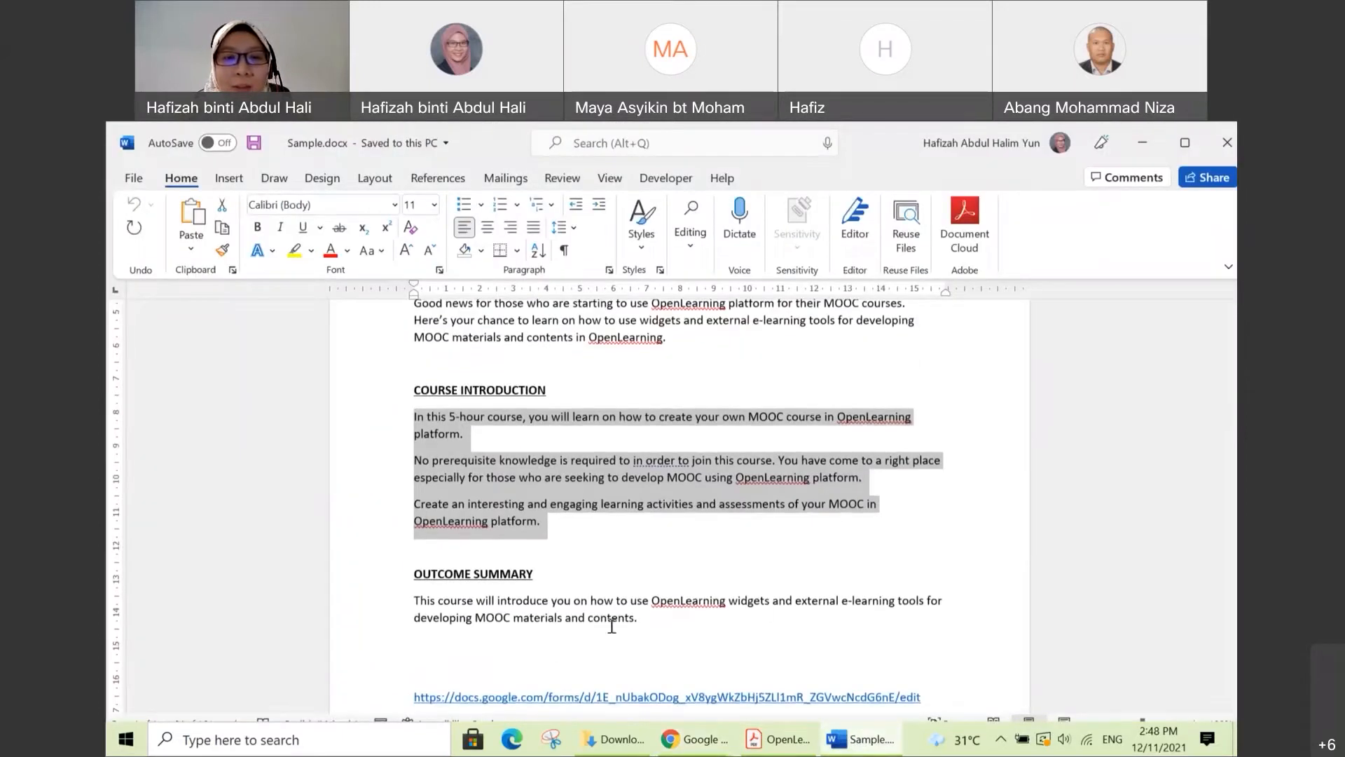
drag(644, 618, 426, 601)
key(ctrl+c)
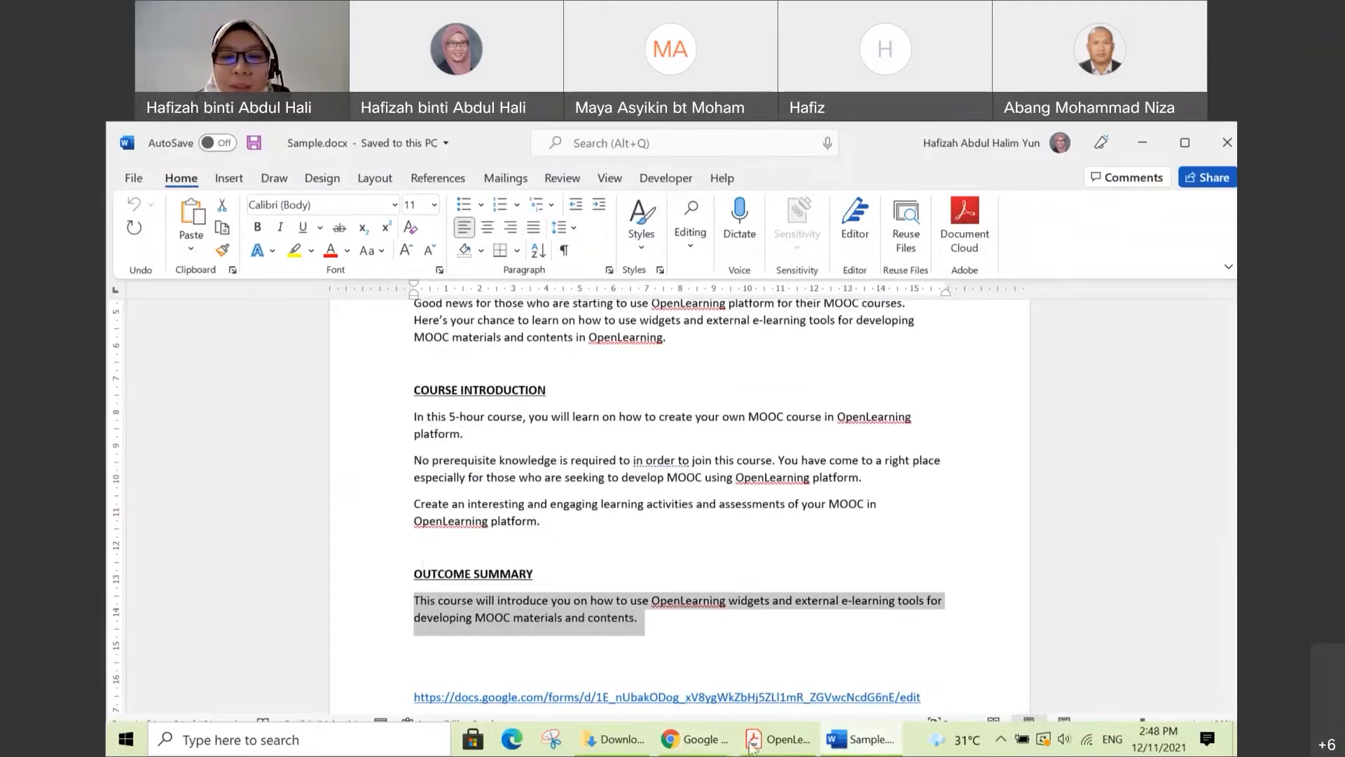
Step: Return to the OpenLearning page in Chrome and paste the copied paragraph into the Outcomes Summary field
click(707, 747)
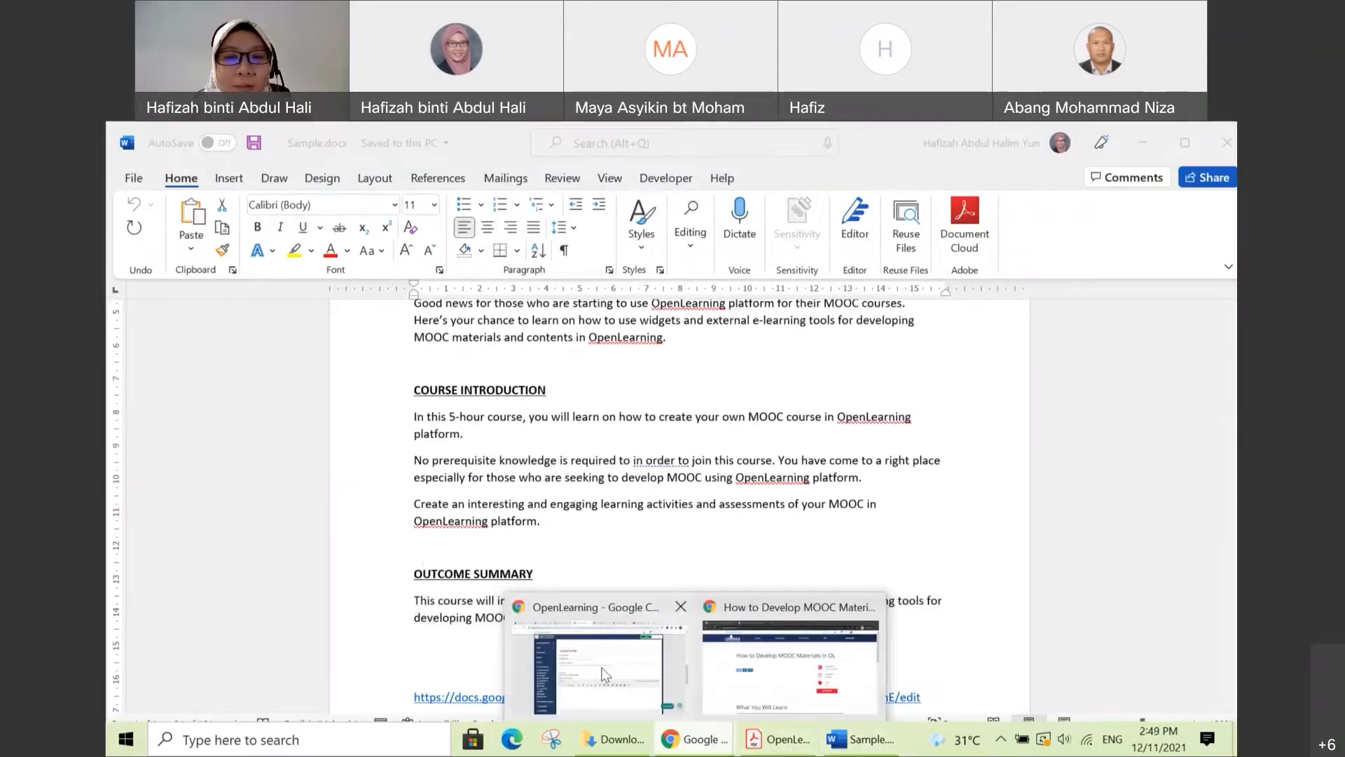
click(605, 675)
click(434, 411)
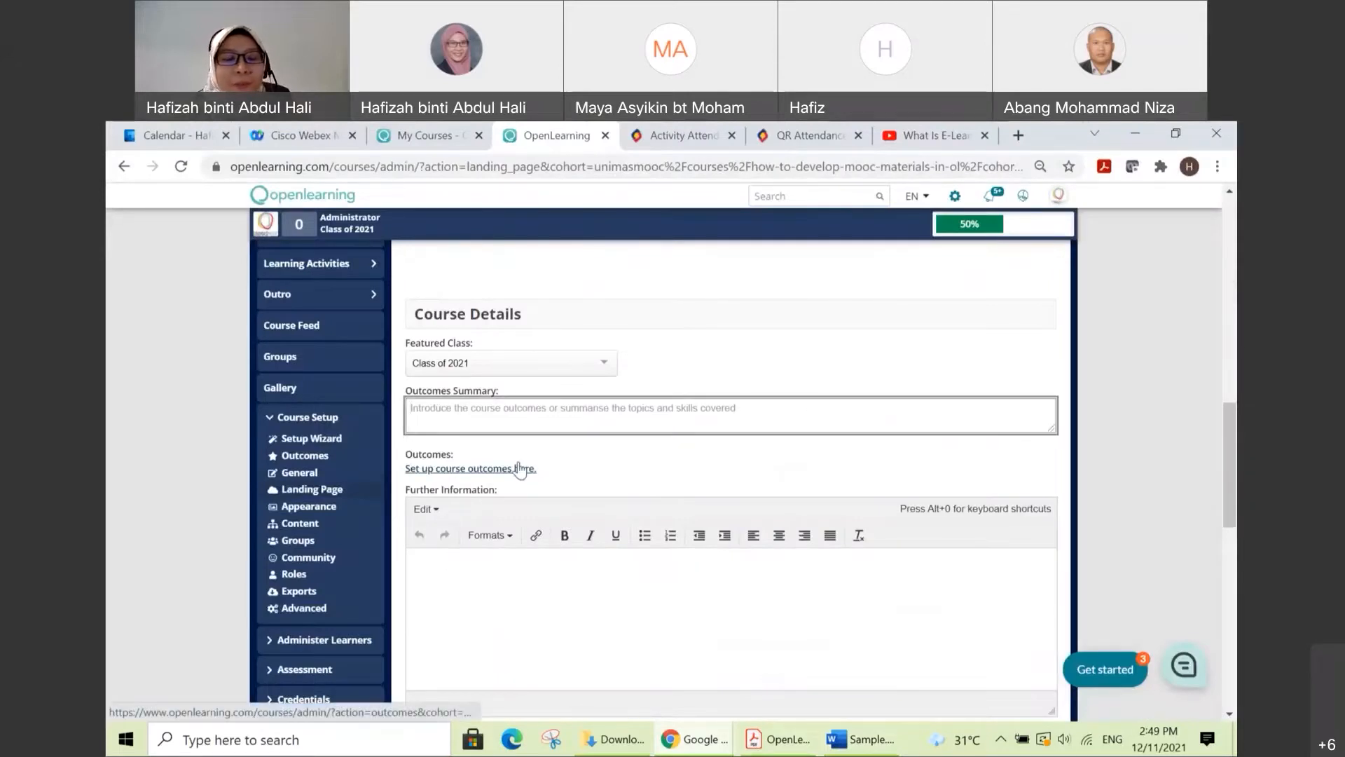
key(ctrl+v)
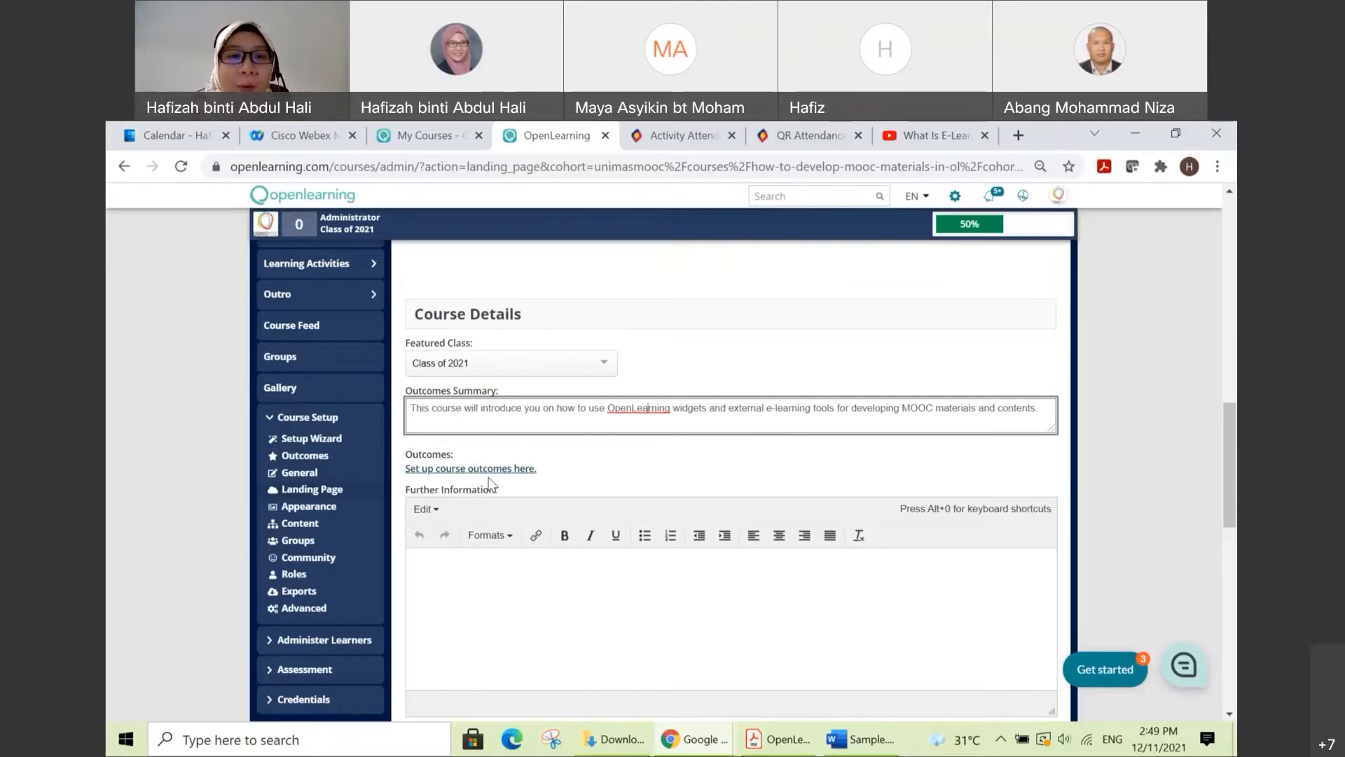
Step: Open the course outcomes setup page linked under Course Details and close the outcomes checklist covering it
scroll(514, 477, down, 1)
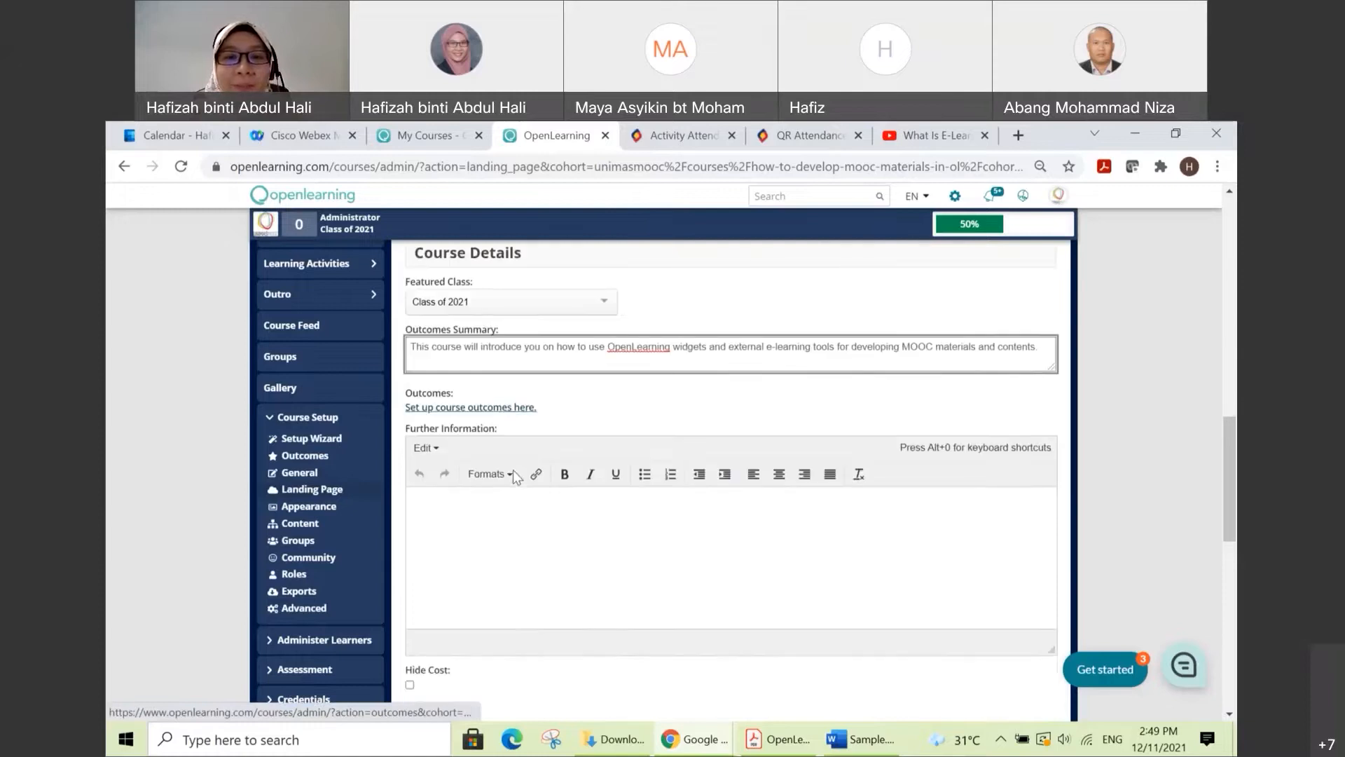
scroll(515, 473, down, 1)
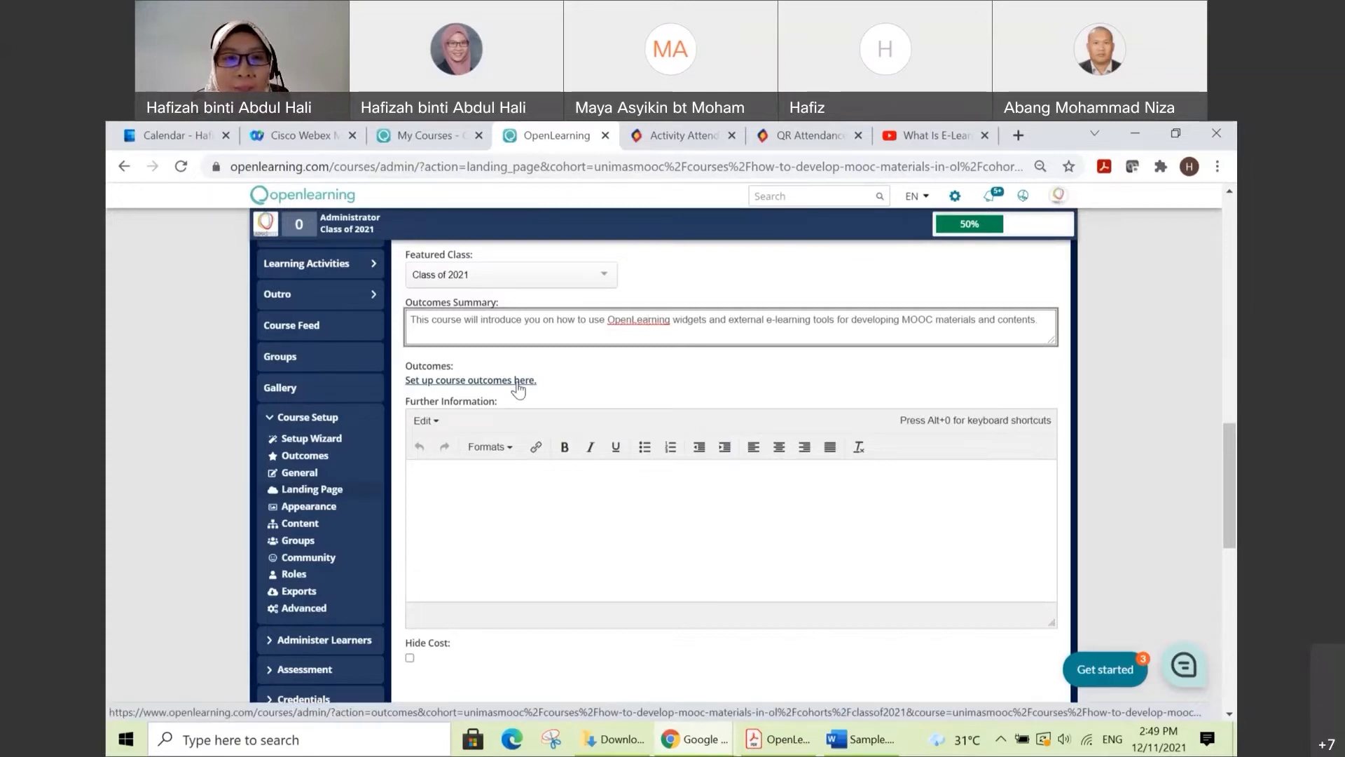
click(519, 380)
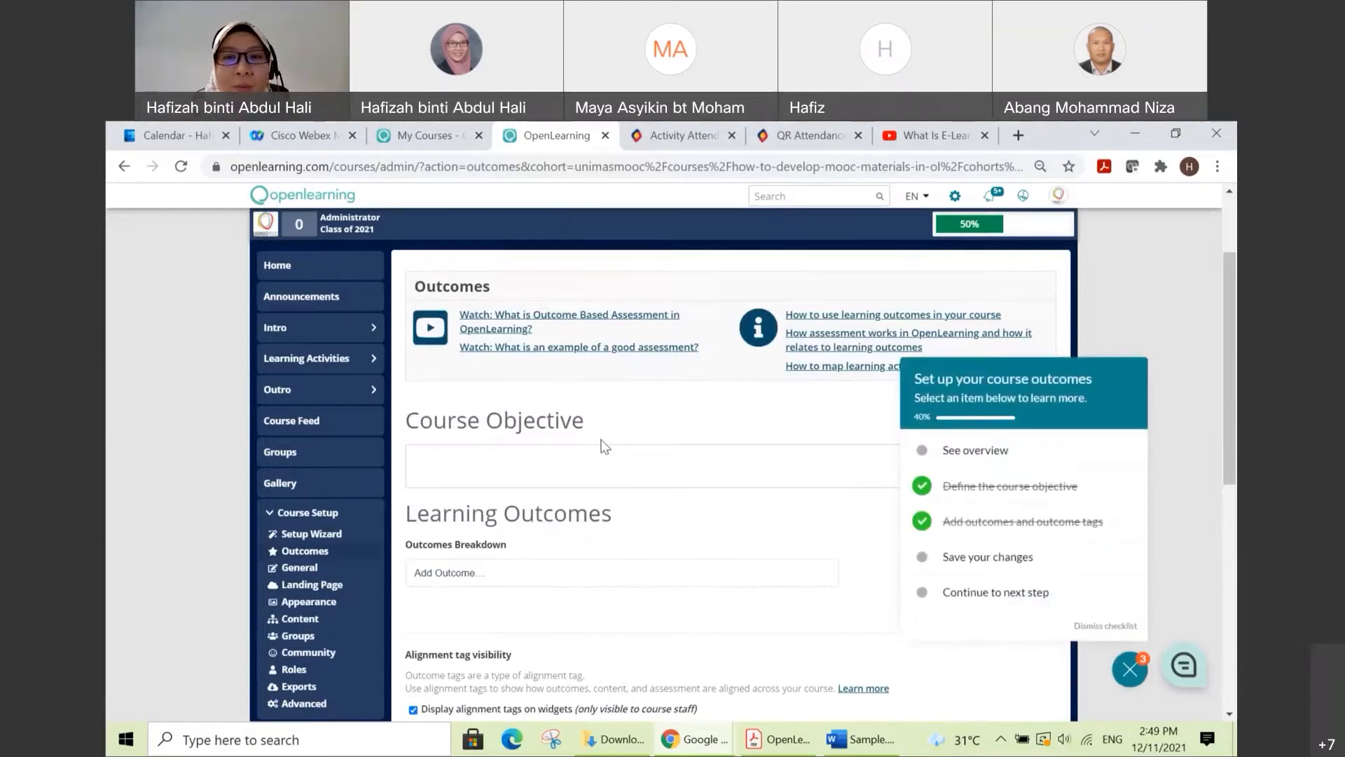
click(796, 449)
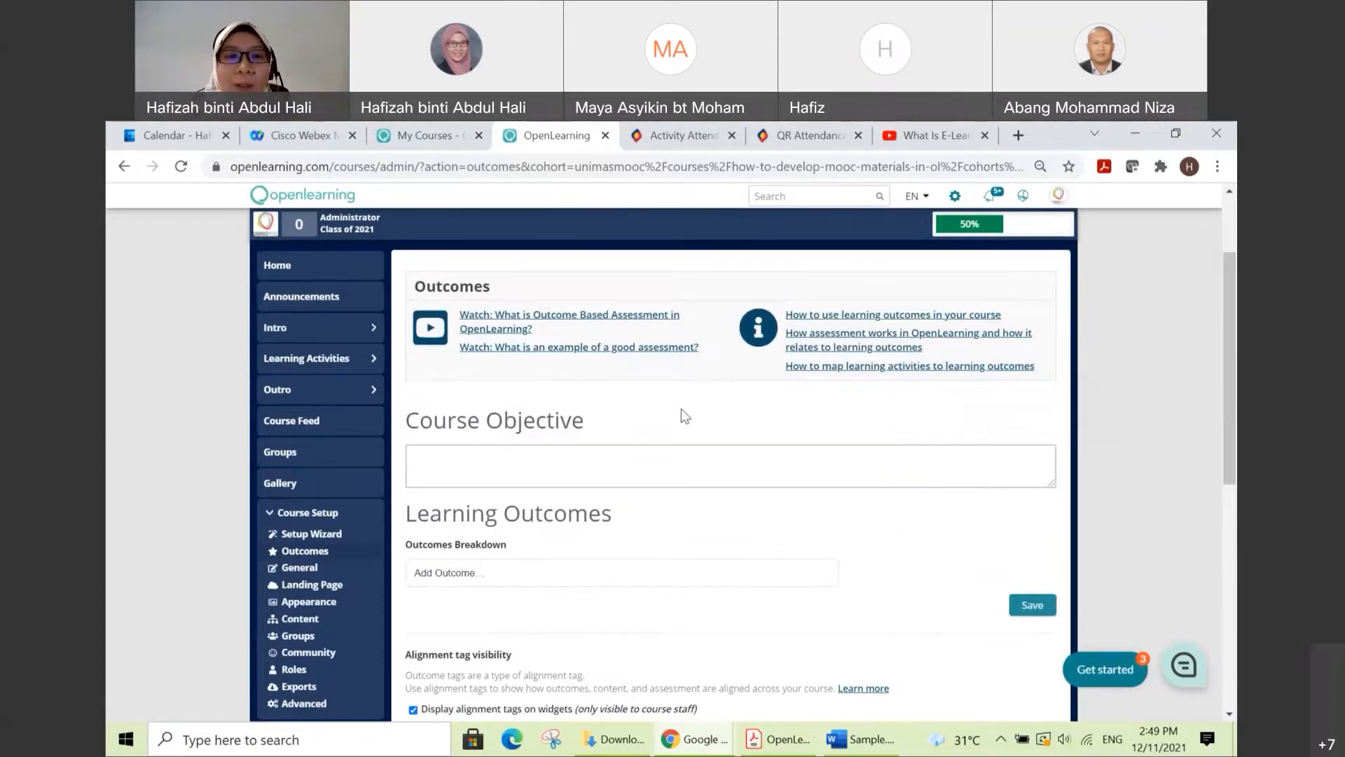
scroll(584, 531, down, 1)
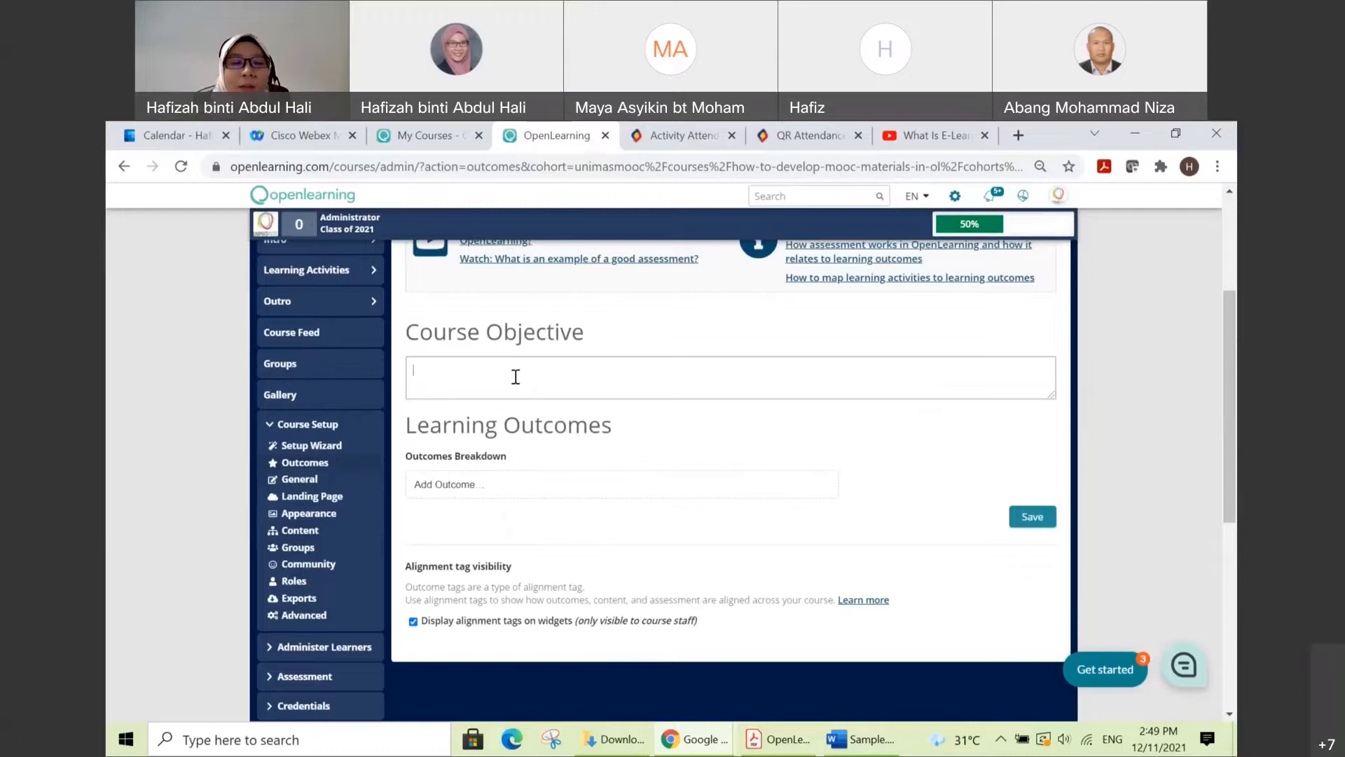
Step: Switch to Sample.docx in Word and copy the line "By the end of this course, you will be able to:" under COURSE LEARNING OUTCOME
click(877, 737)
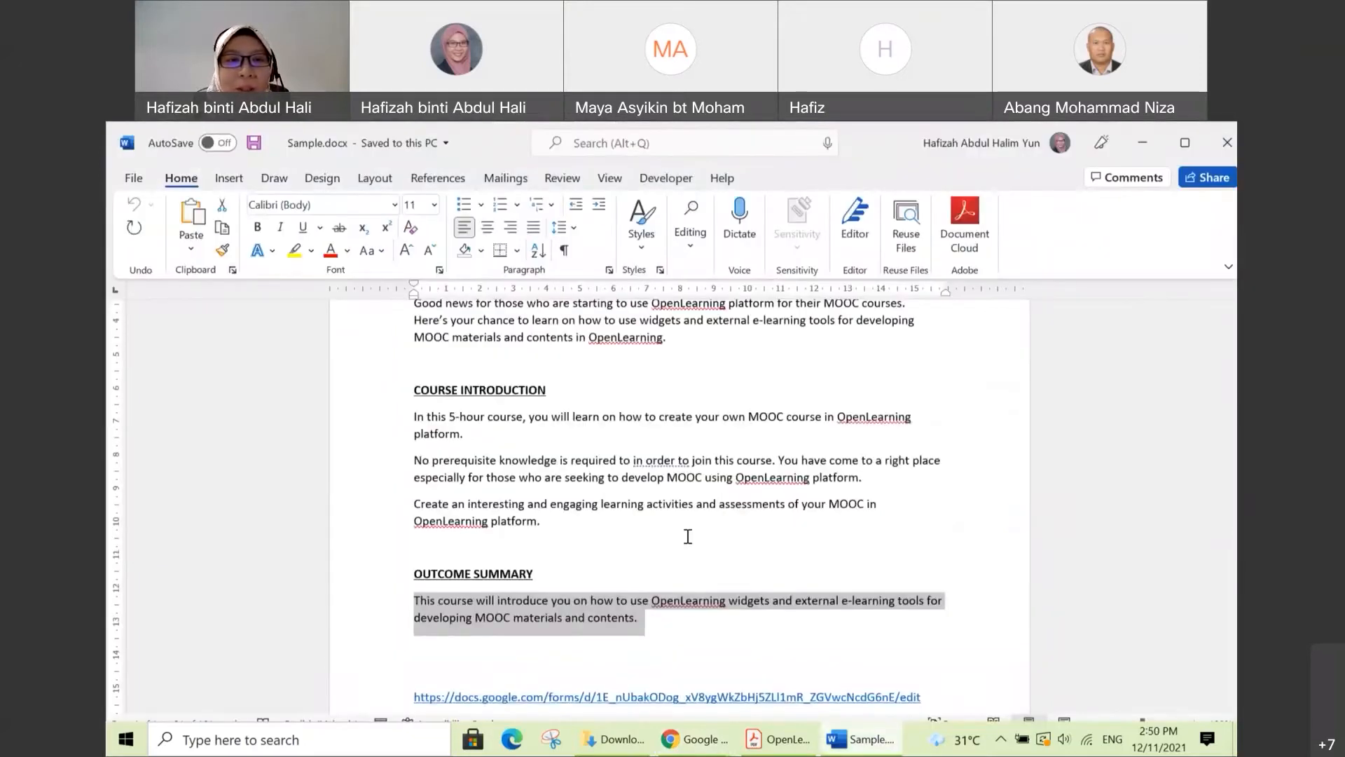
scroll(688, 536, up, 5)
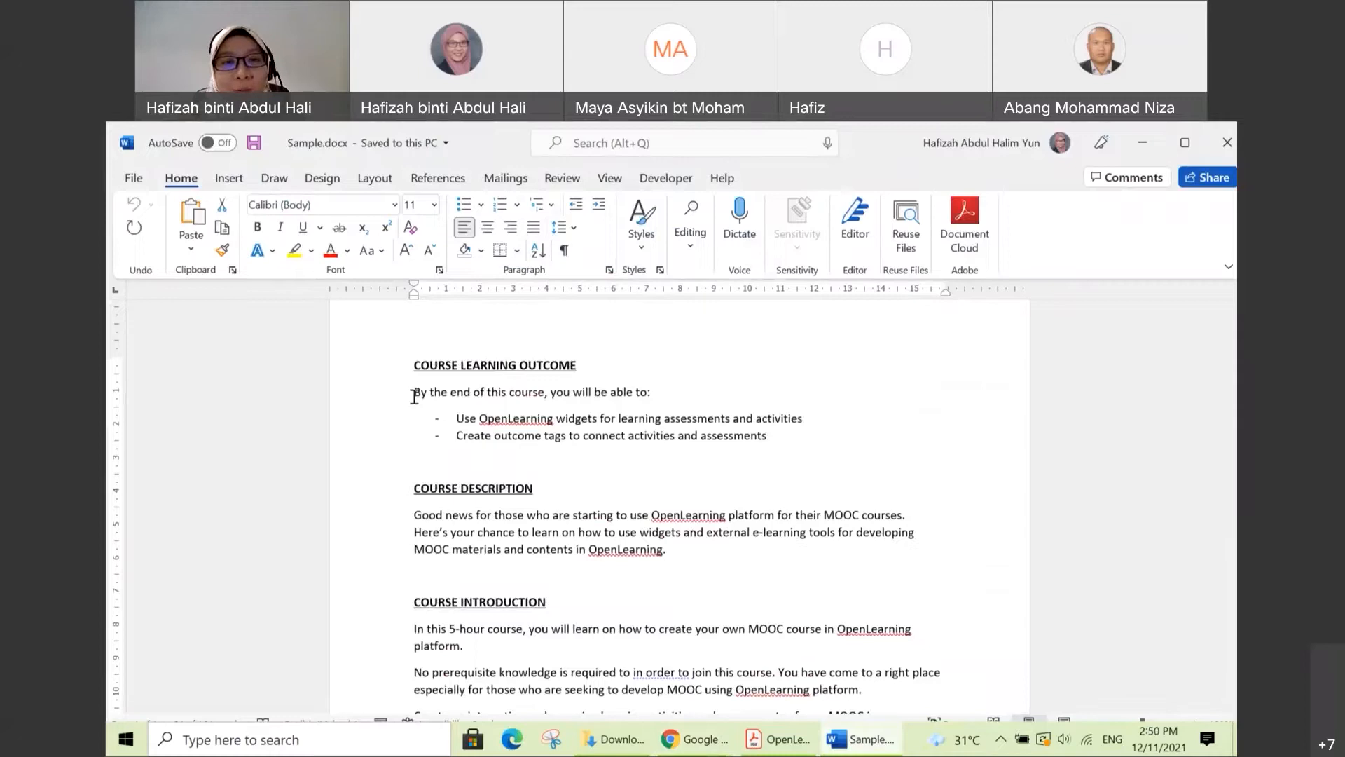
drag(414, 397, 650, 393)
key(ctrl+c)
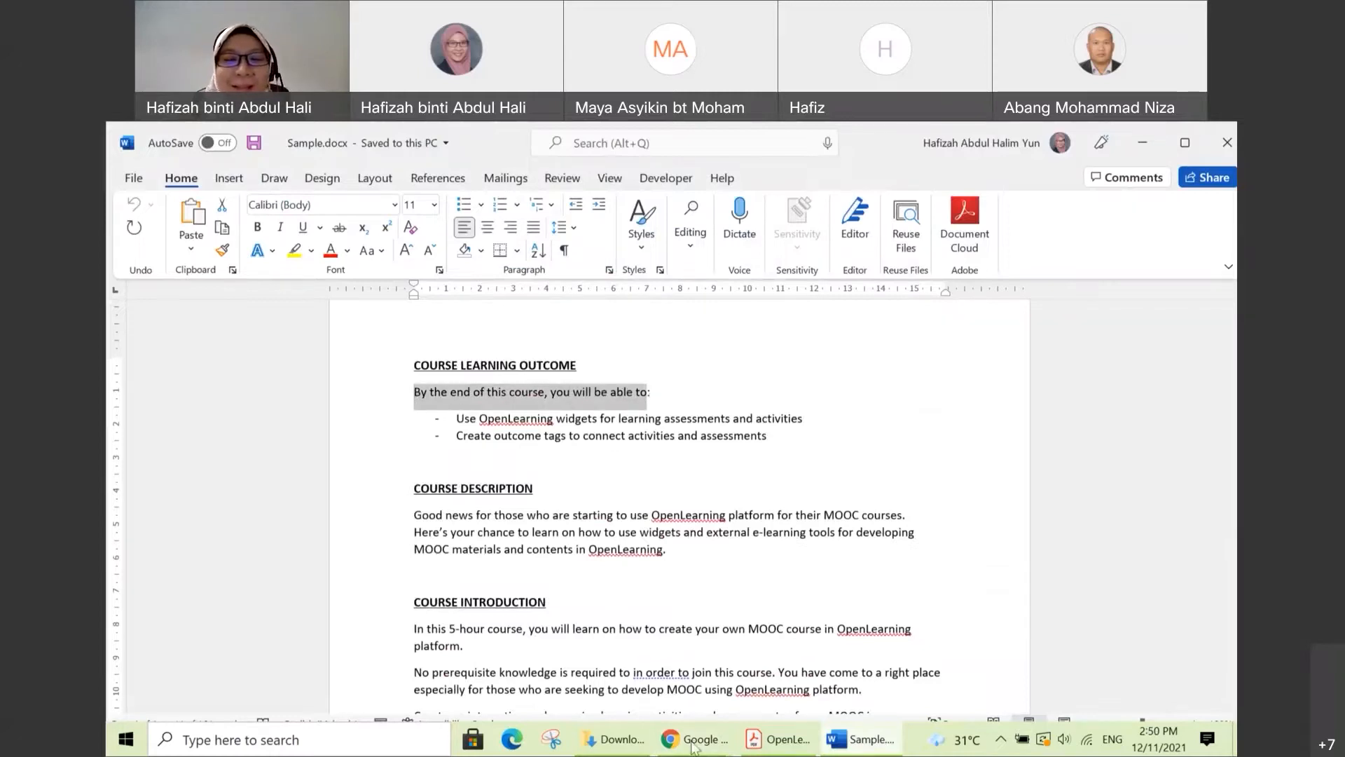
Step: Return to the OpenLearning outcomes page in Chrome and paste the copied line into the Course Objective field
mouse_move(703, 744)
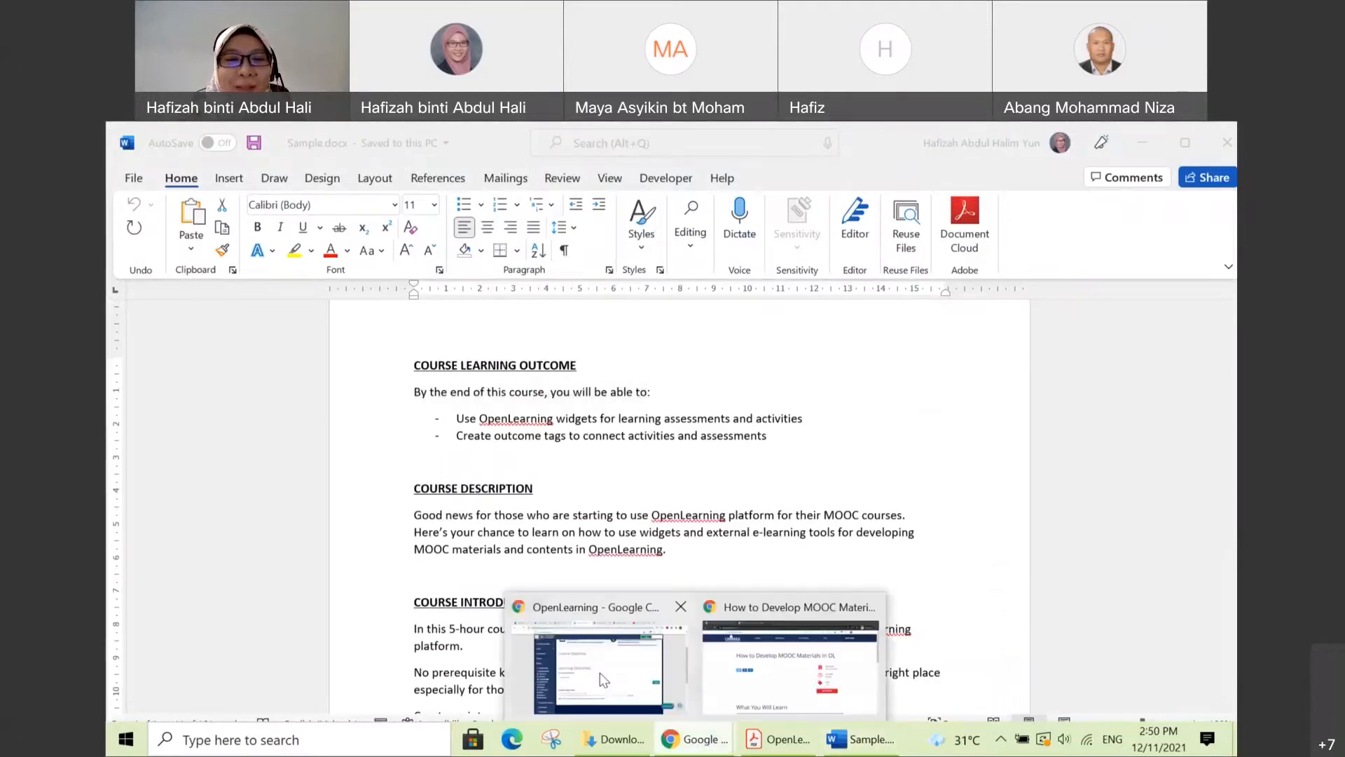
click(599, 672)
click(498, 365)
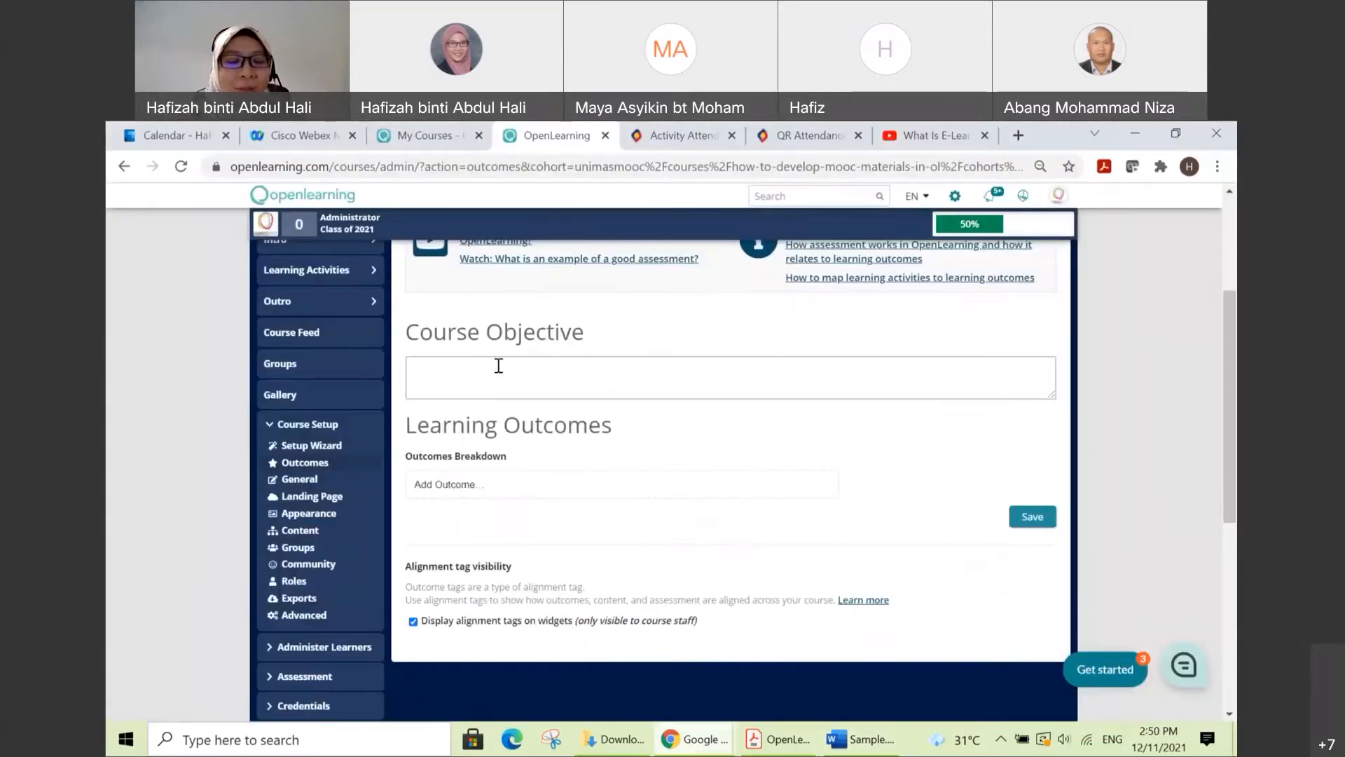
key(ctrl+v)
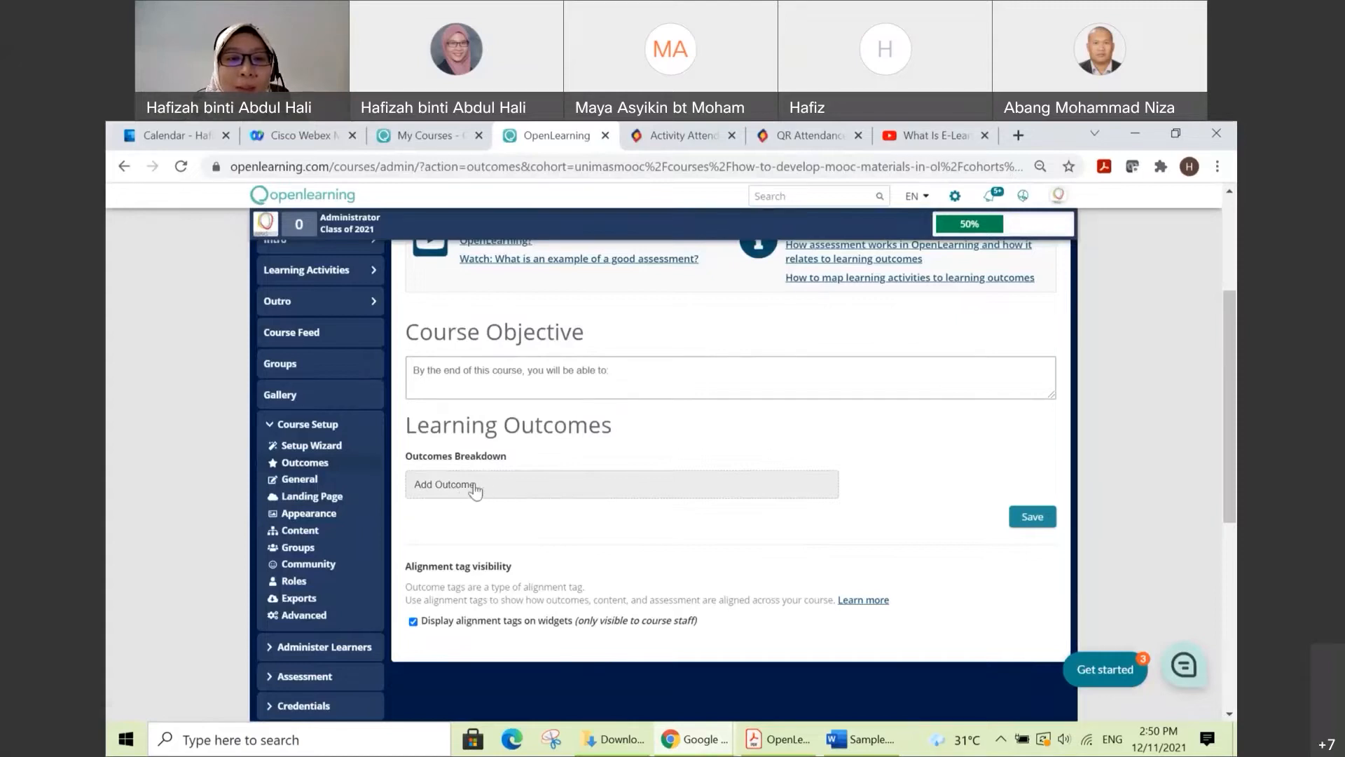
Step: Add a learning outcome entry, then copy the bullet "Use OpenLearning widgets for learning assessments and activities" from Sample.docx in Word
click(535, 490)
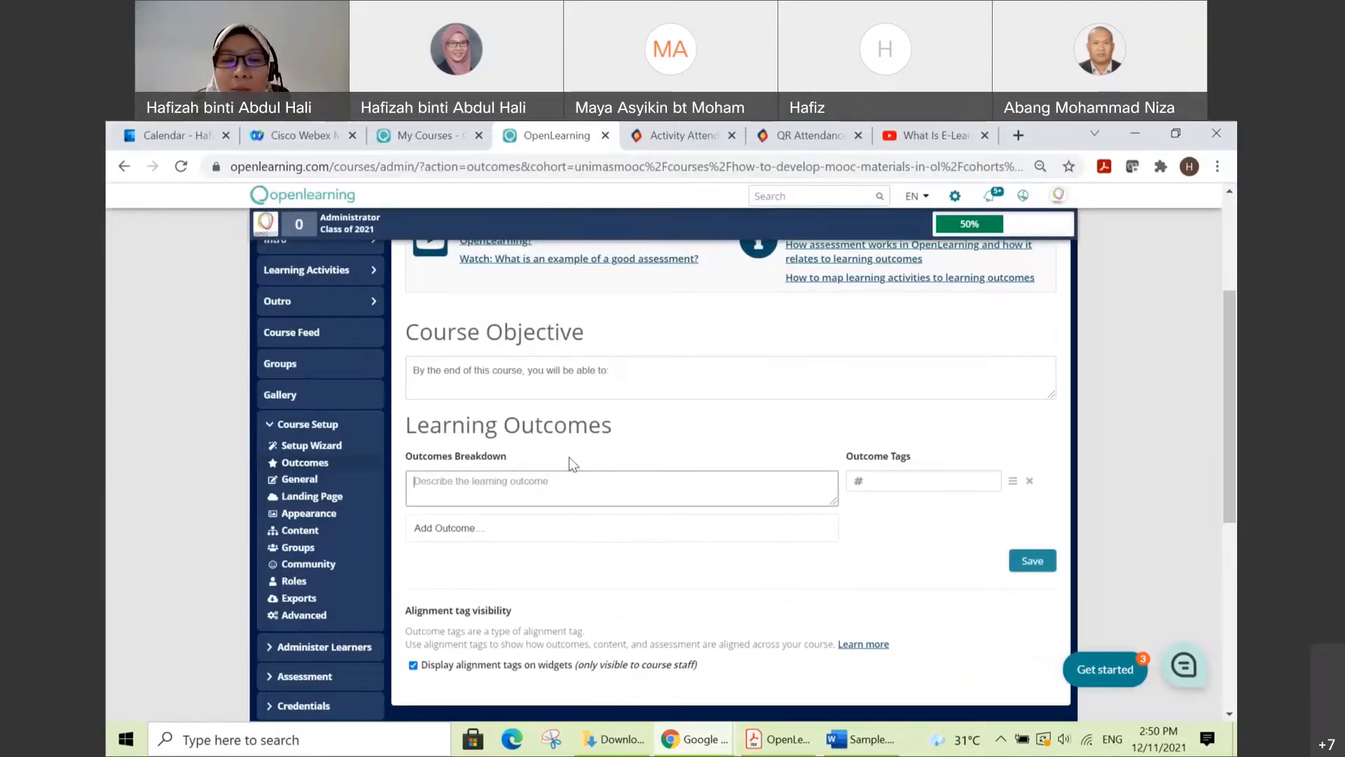
click(864, 741)
drag(811, 418, 464, 421)
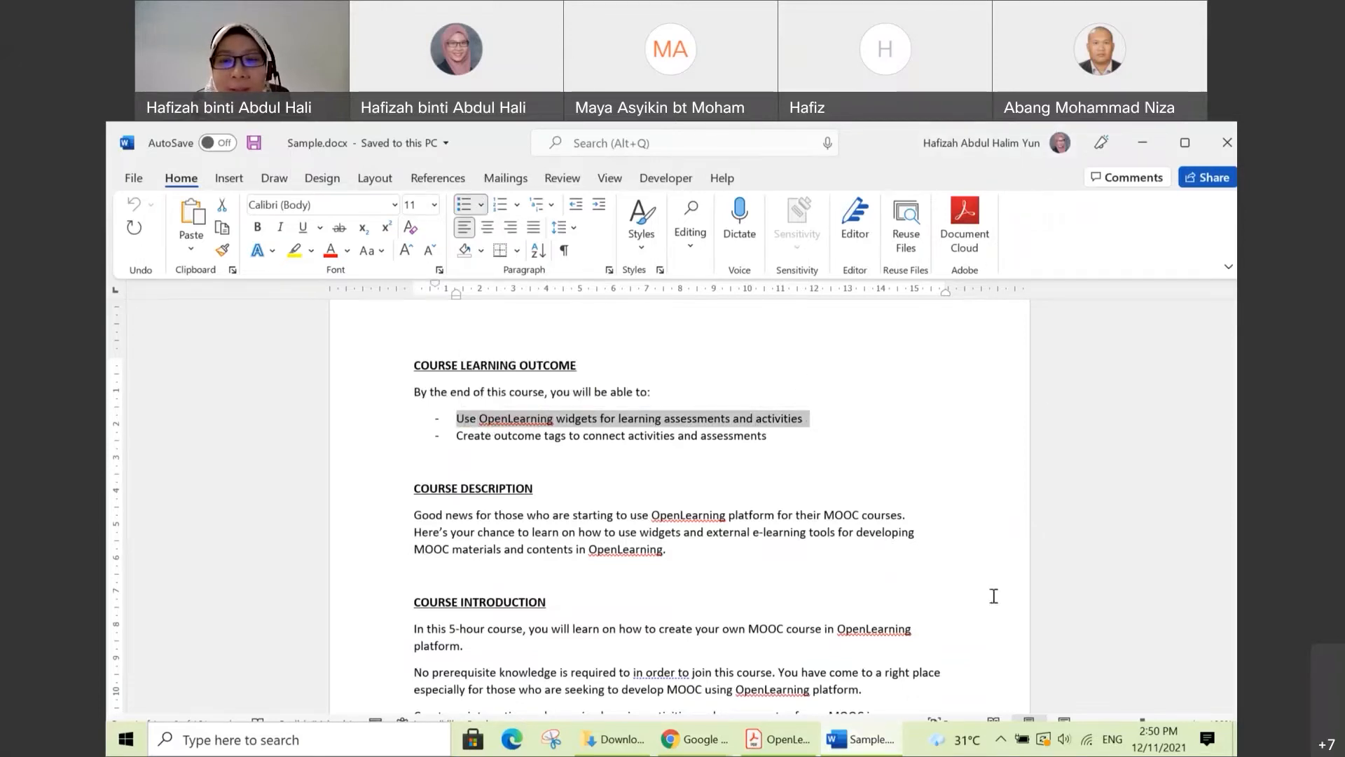
Step: Back in Chrome, paste the copied bullet into the first learning outcome and remove its leading dash and spacing
mouse_move(716, 751)
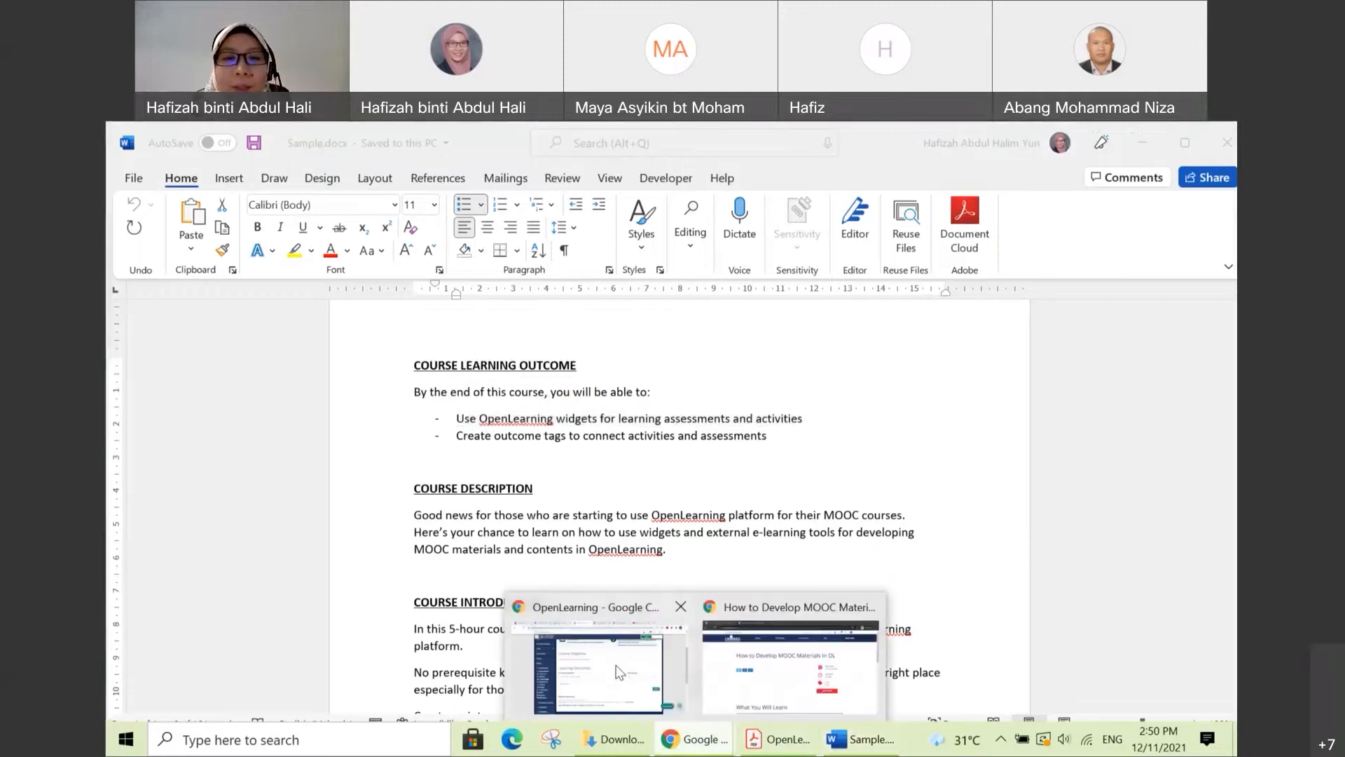
click(588, 711)
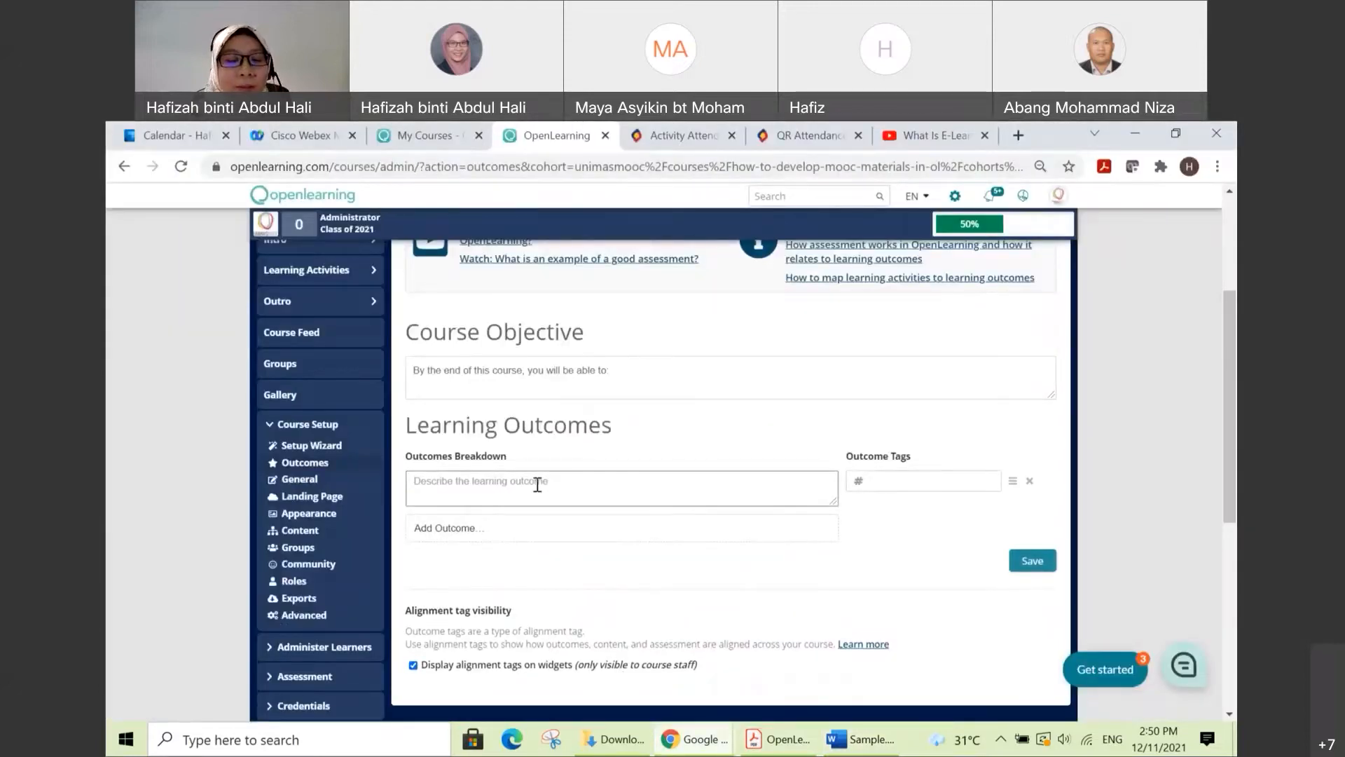
click(537, 484)
text(-	Use OpenLearning widgets for learning assessments and activities)
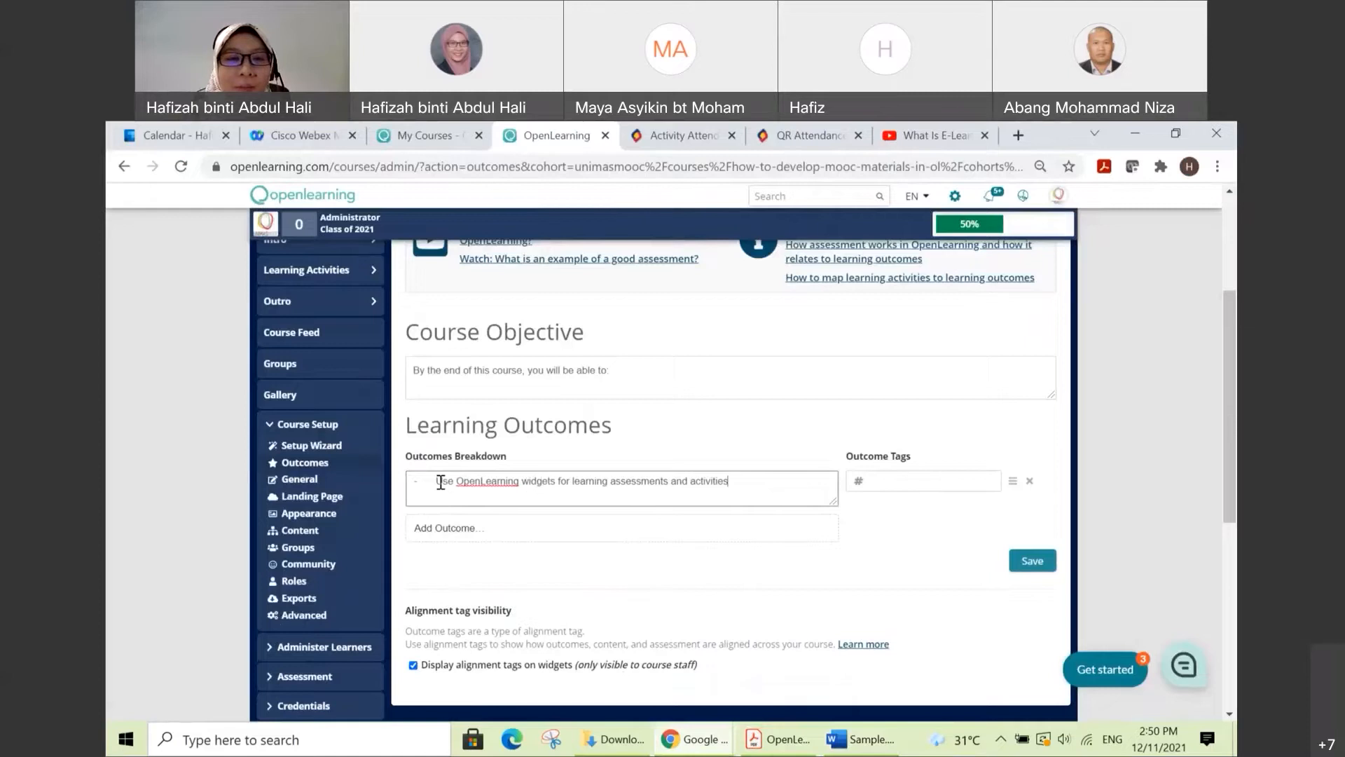
key(BackSpace)
key(BackSpace)
key(BackSpace)
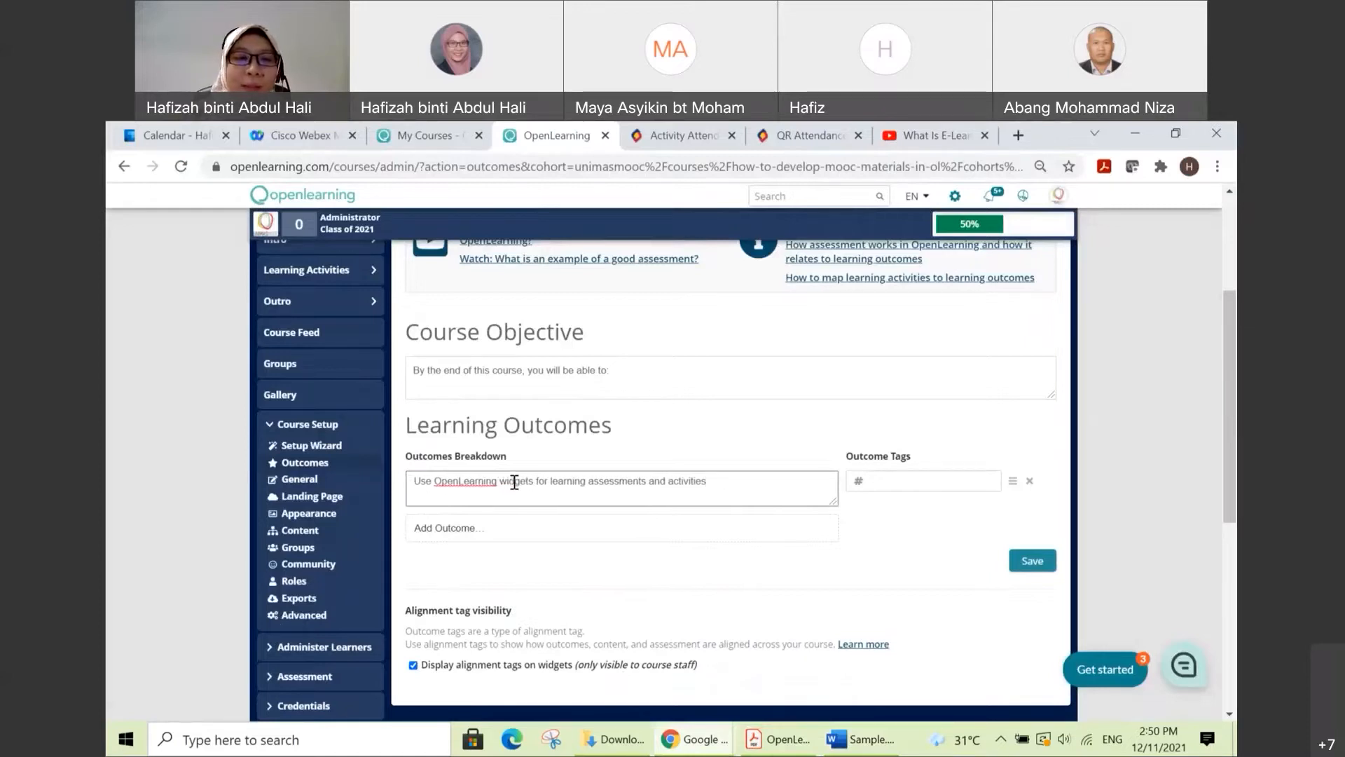
Step: Add a second learning outcome entry and copy the bullet "Create outcome tags to connect activities and assessments" from Sample.docx in Word
click(512, 531)
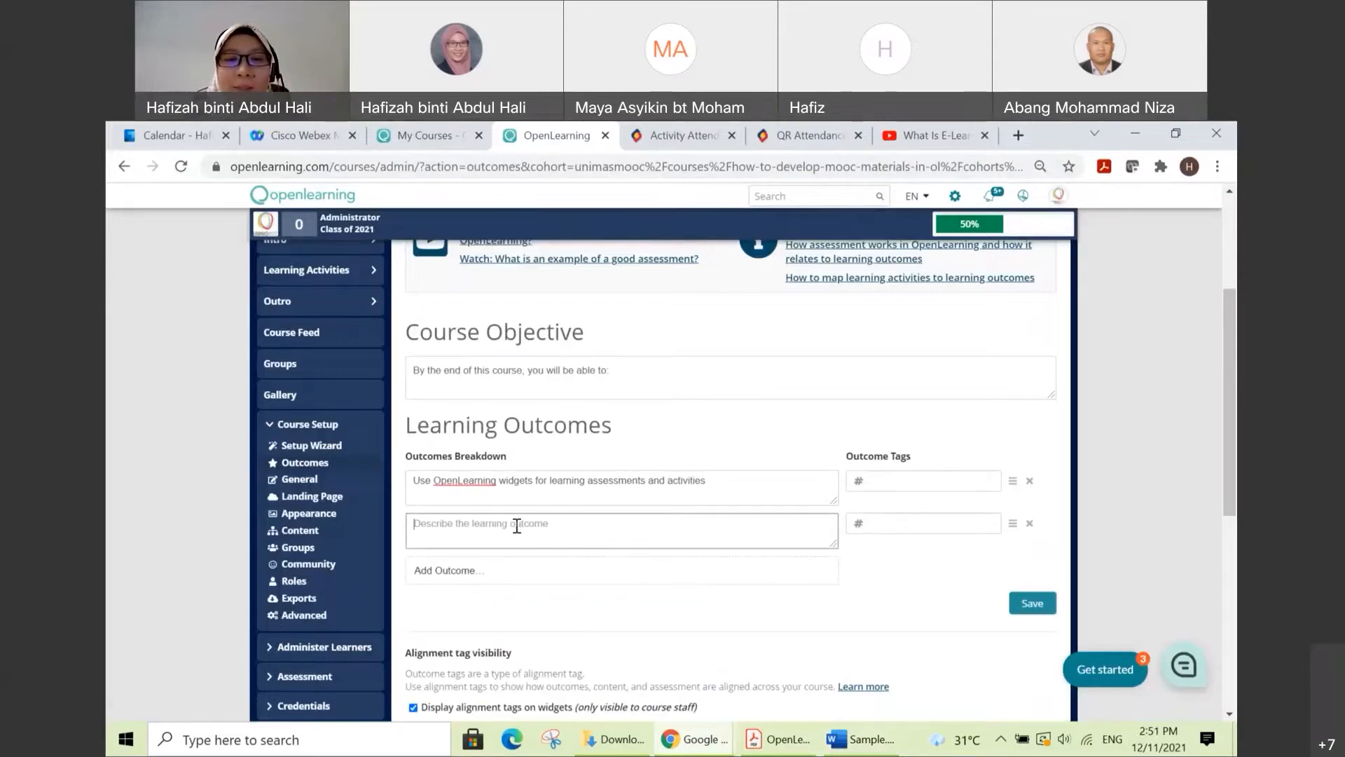
click(863, 744)
drag(771, 436, 468, 438)
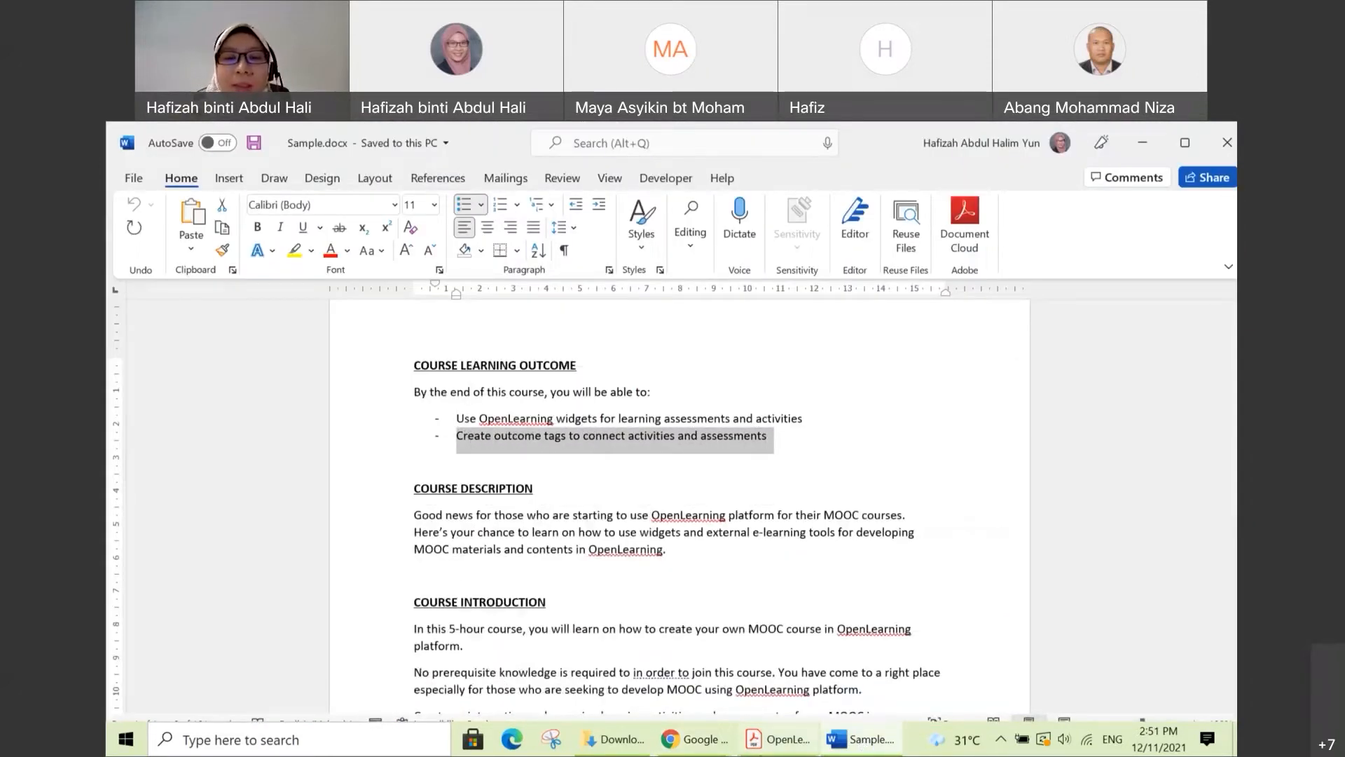
Step: Return to Chrome, paste the copied bullet into the second learning outcome and strip its leading dash and spacing
click(706, 750)
click(603, 648)
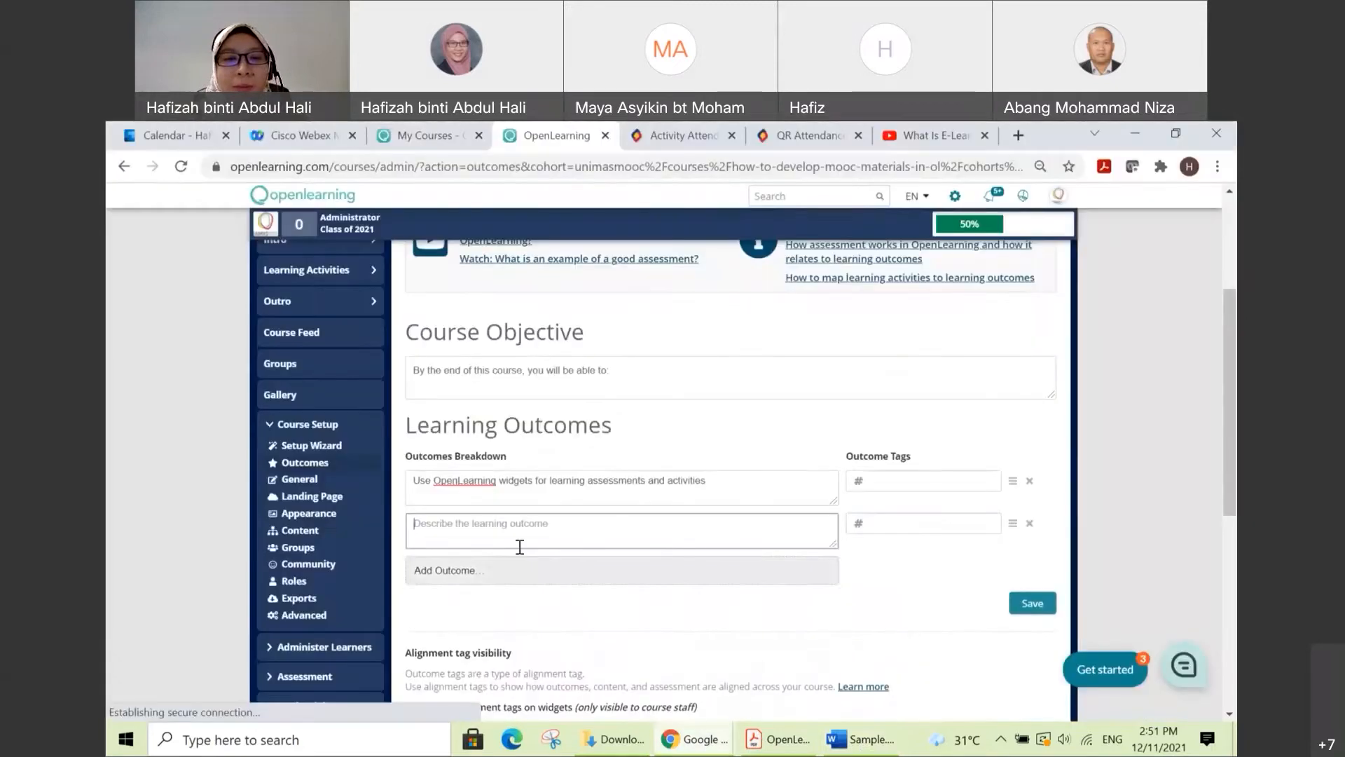
text(-	Create outcome tags to connect activities and assessments)
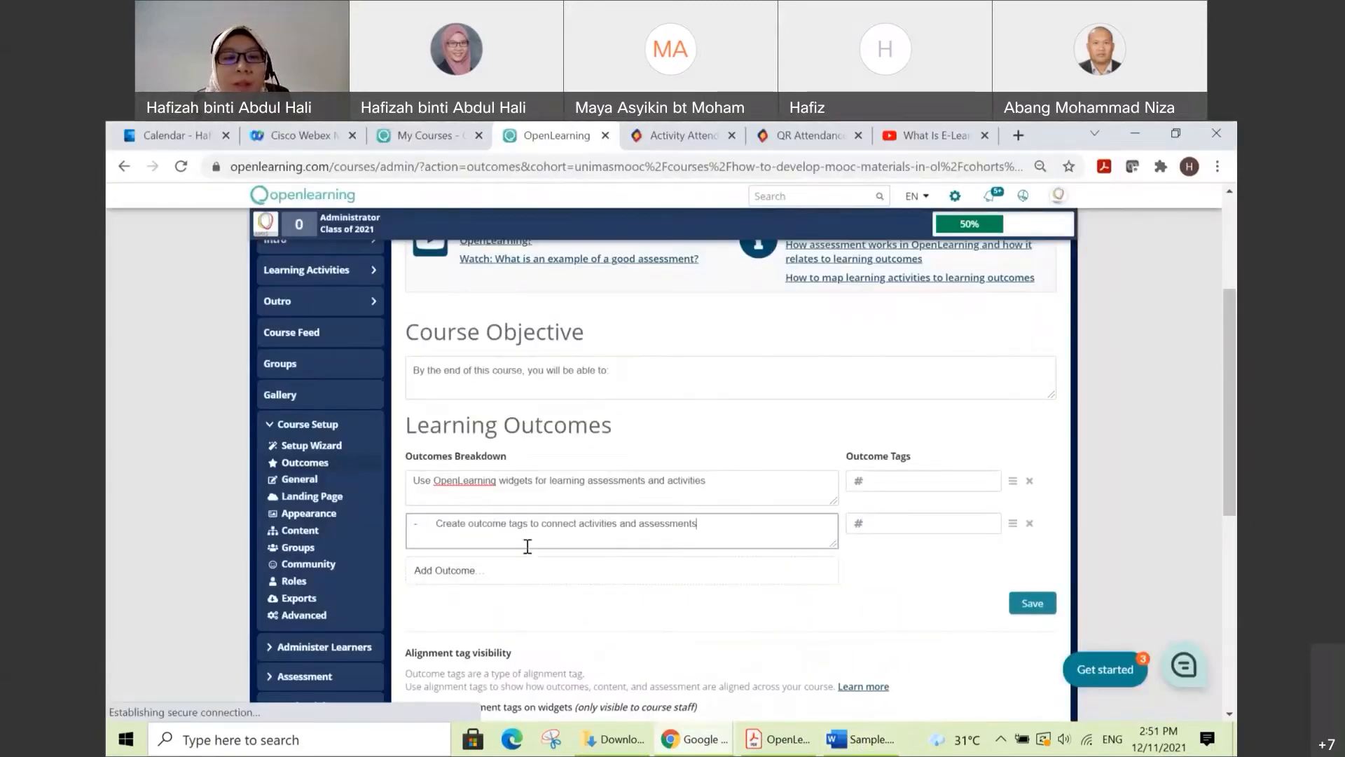
click(438, 516)
key(BackSpace)
key(BackSpace)
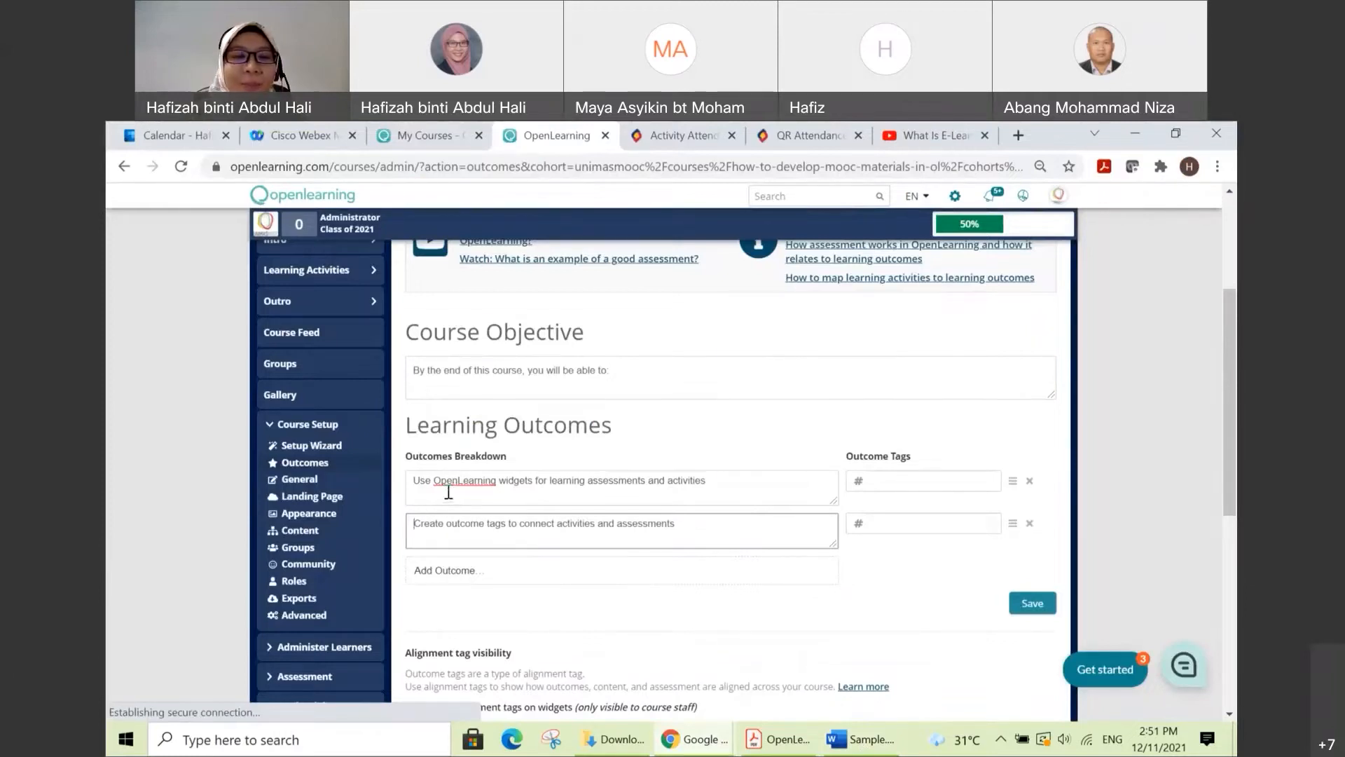
Step: Tag the first learning outcome as clo1_widgets and close the mail notification that covers the page
click(522, 499)
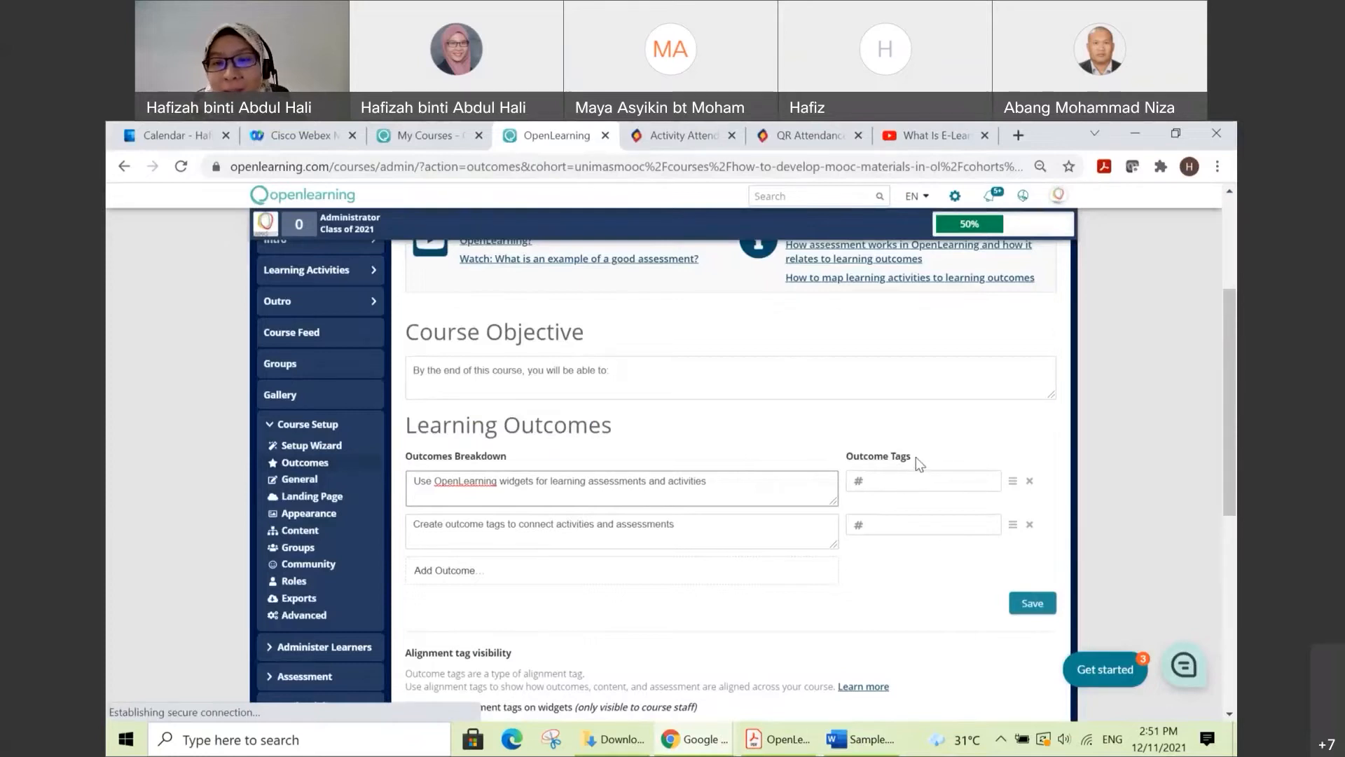
scroll(916, 461, down, 1)
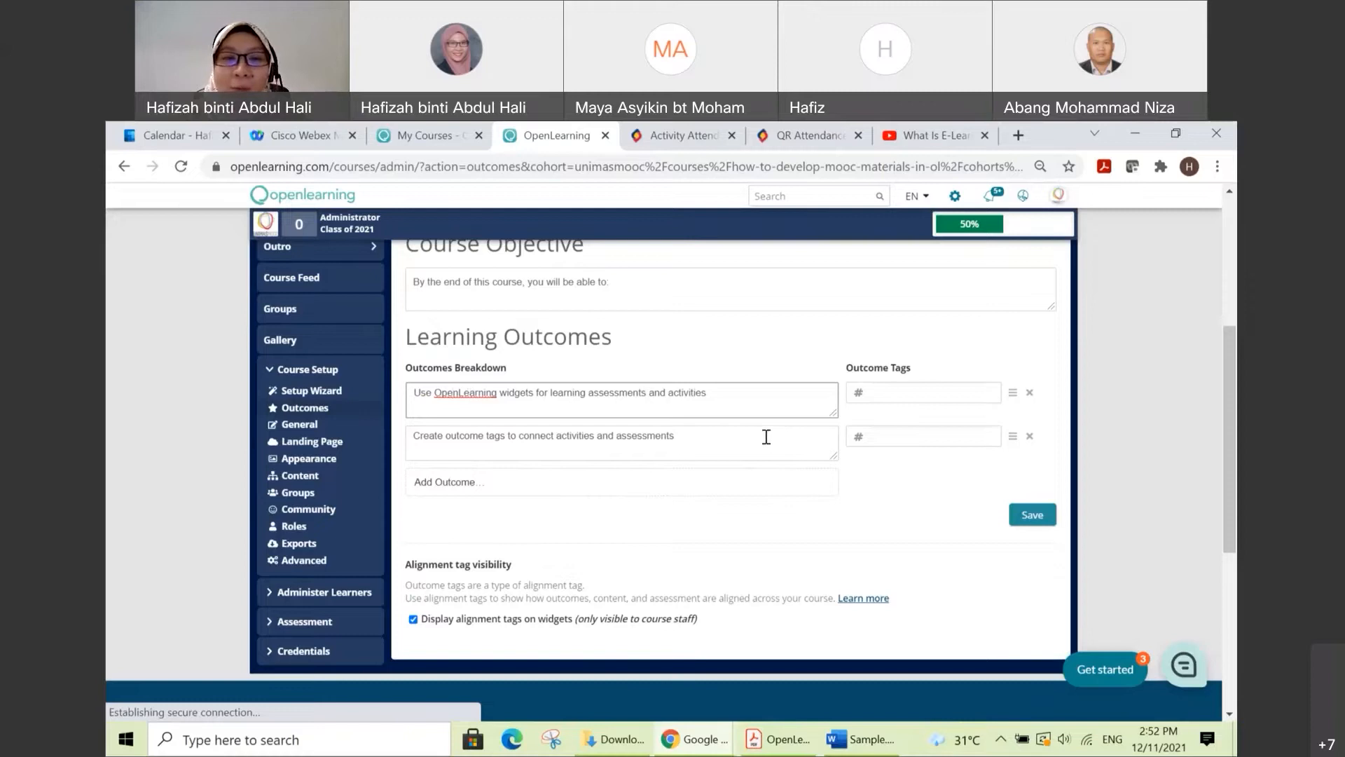
click(888, 392)
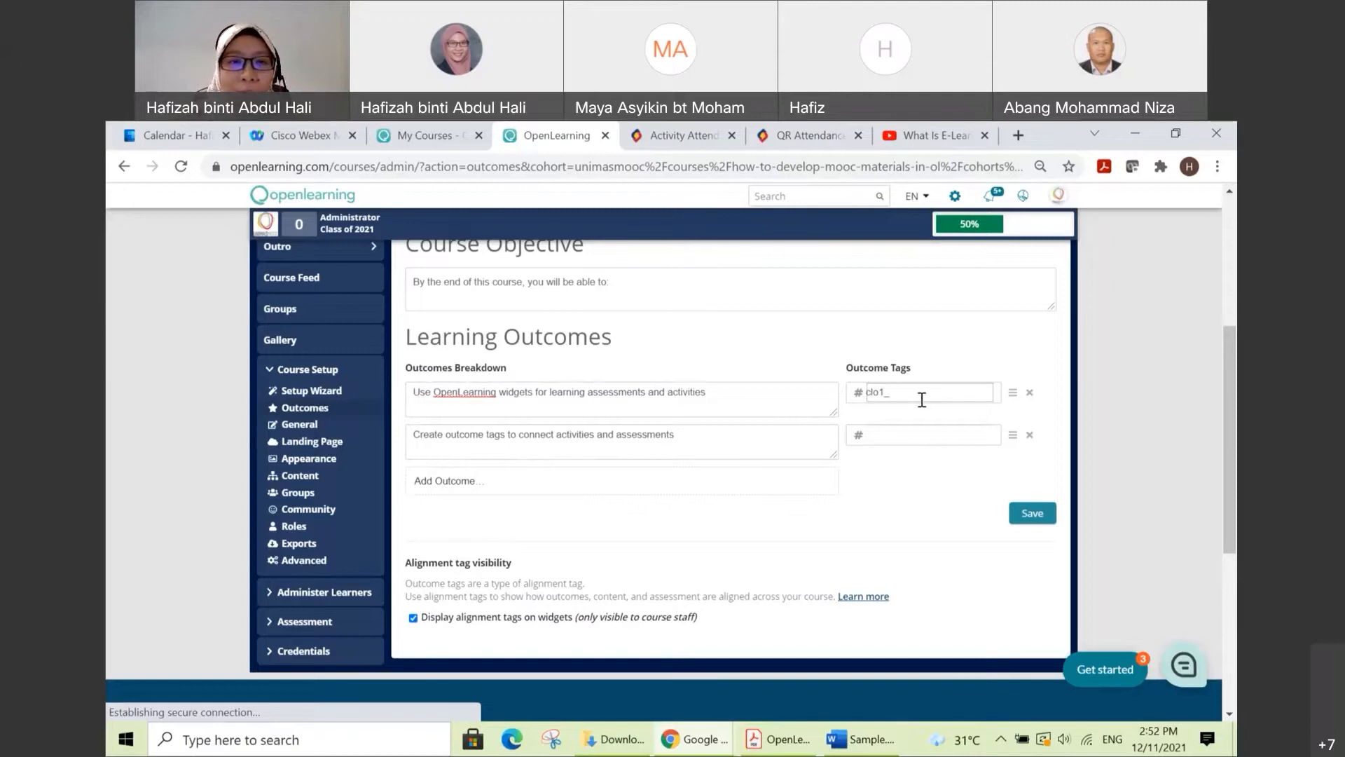
text(widgets)
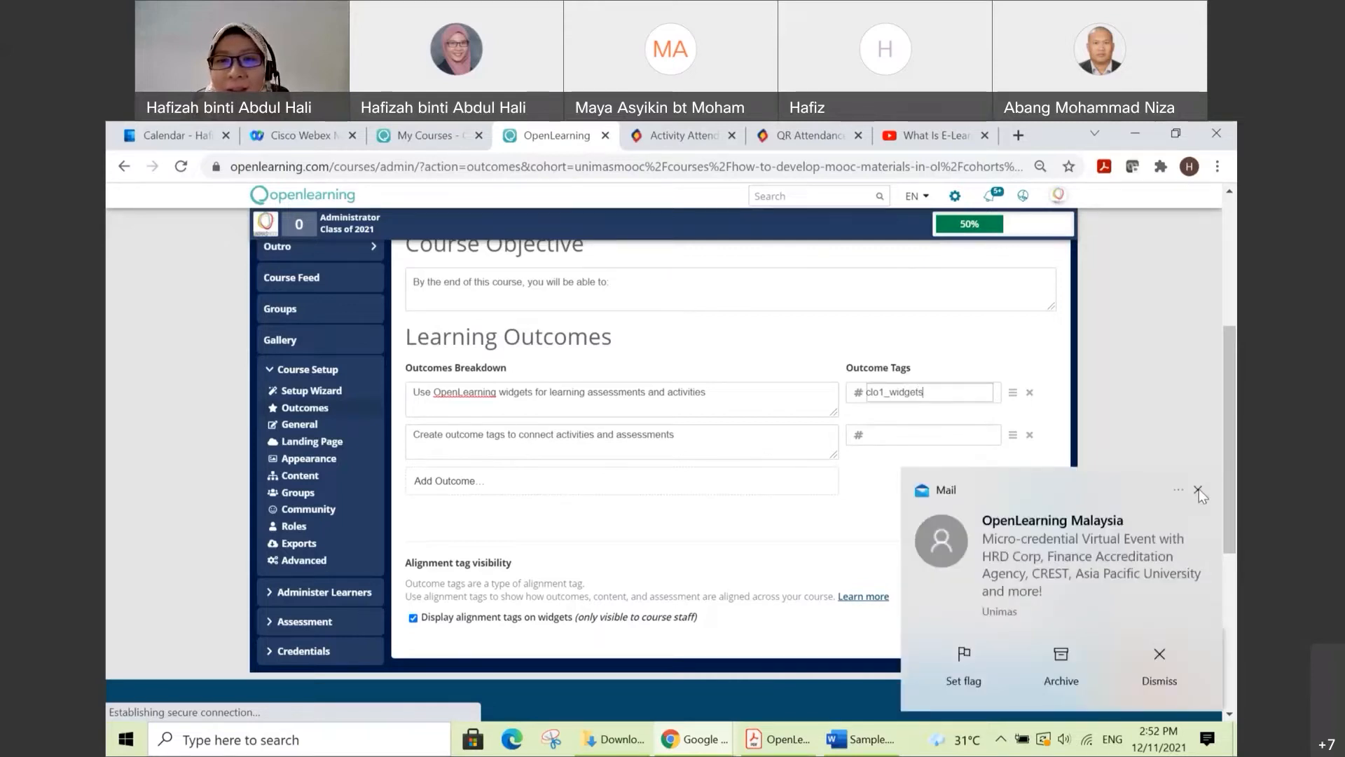
click(1199, 489)
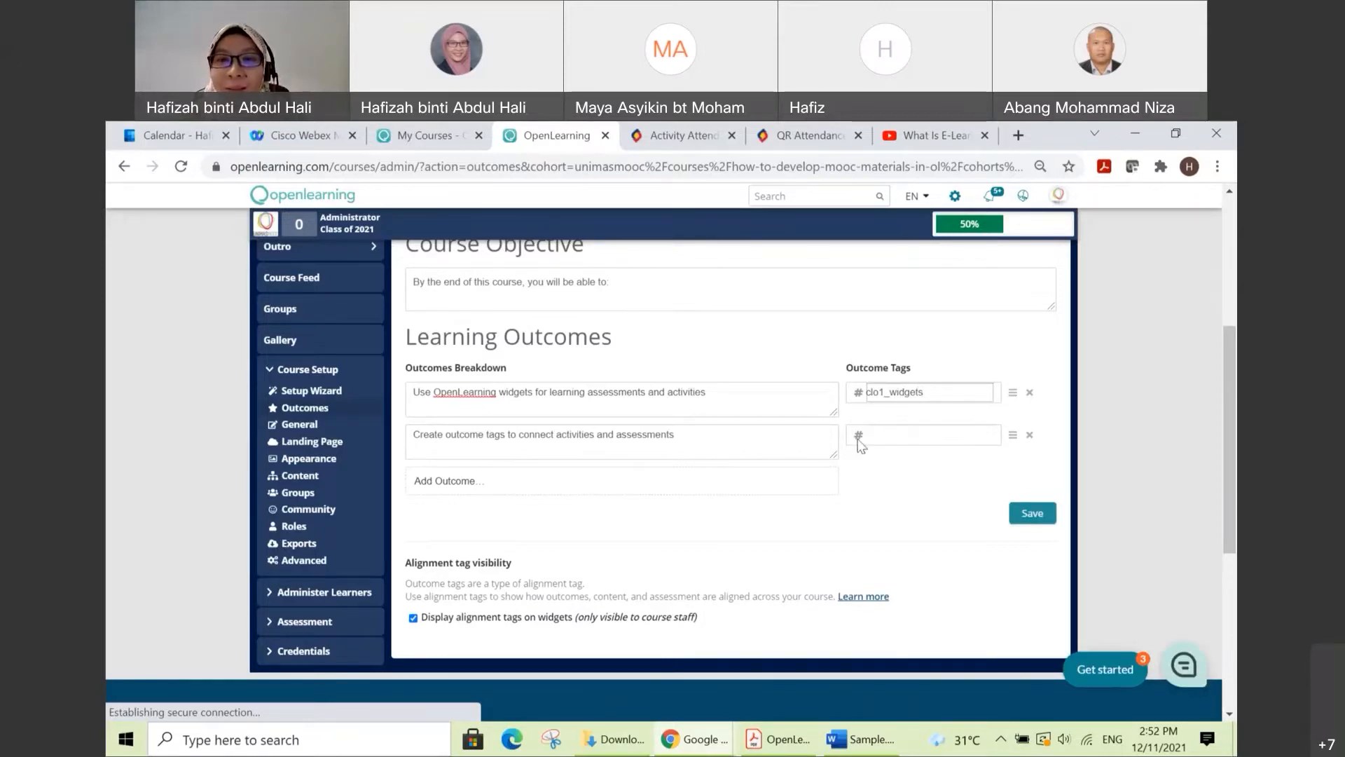
Step: Tag the second learning outcome as clo2_tags and save the course outcomes
click(887, 440)
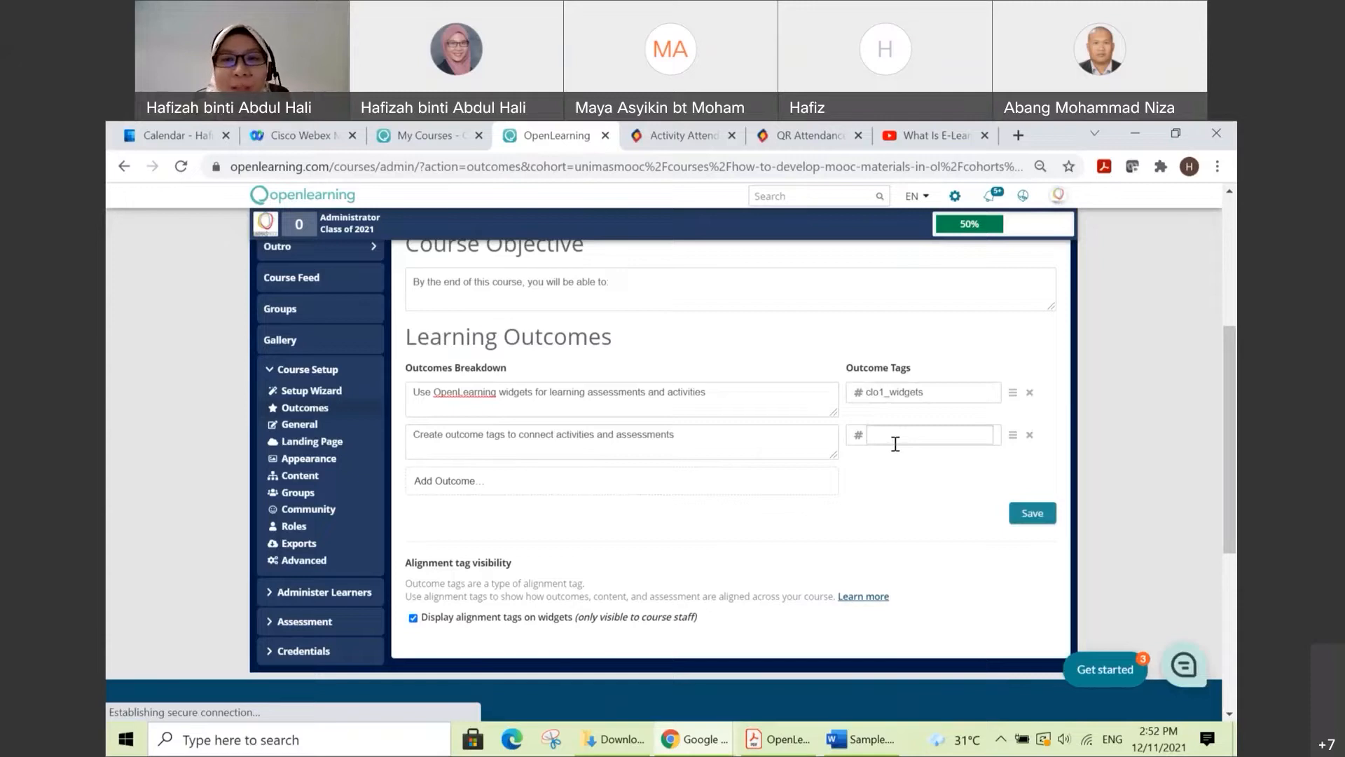
text(lo2_)
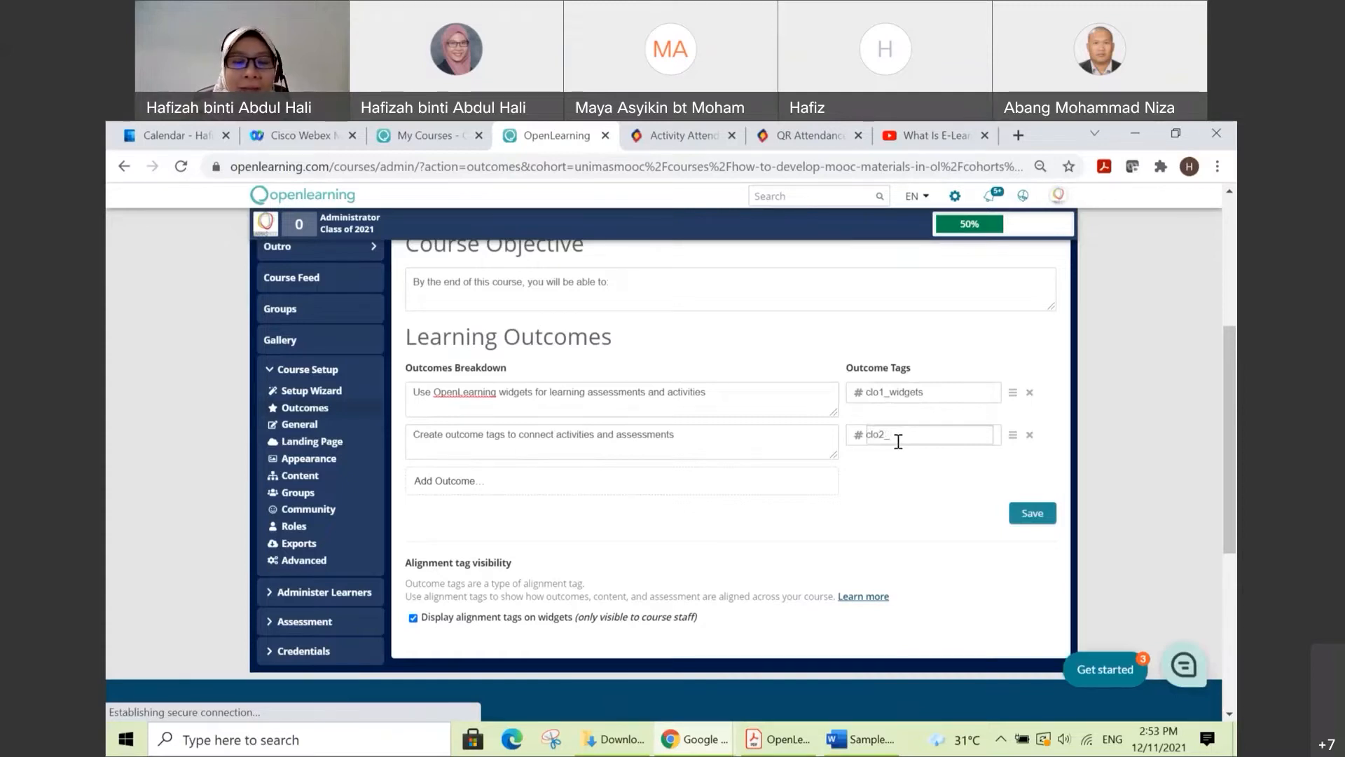
text(tags)
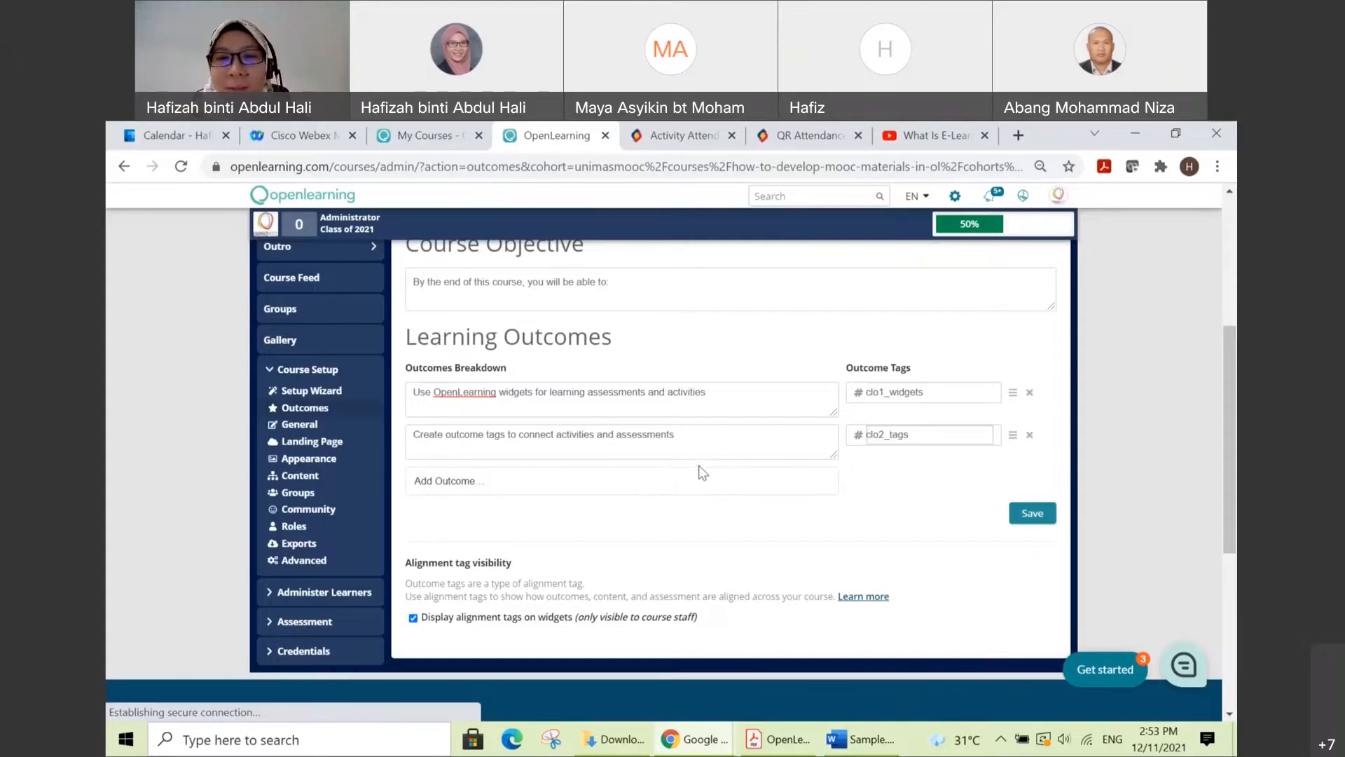
scroll(939, 482, down, 1)
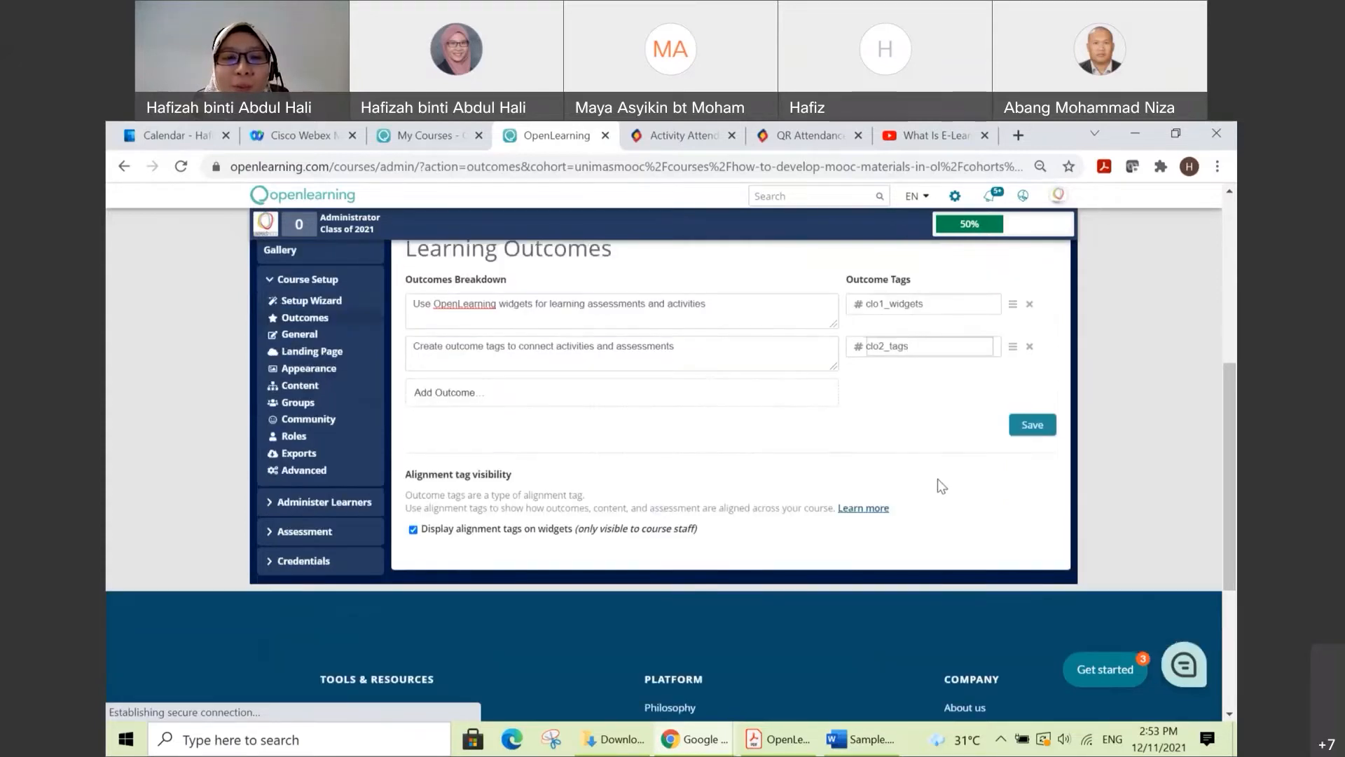
scroll(937, 476, up, 1)
click(1016, 516)
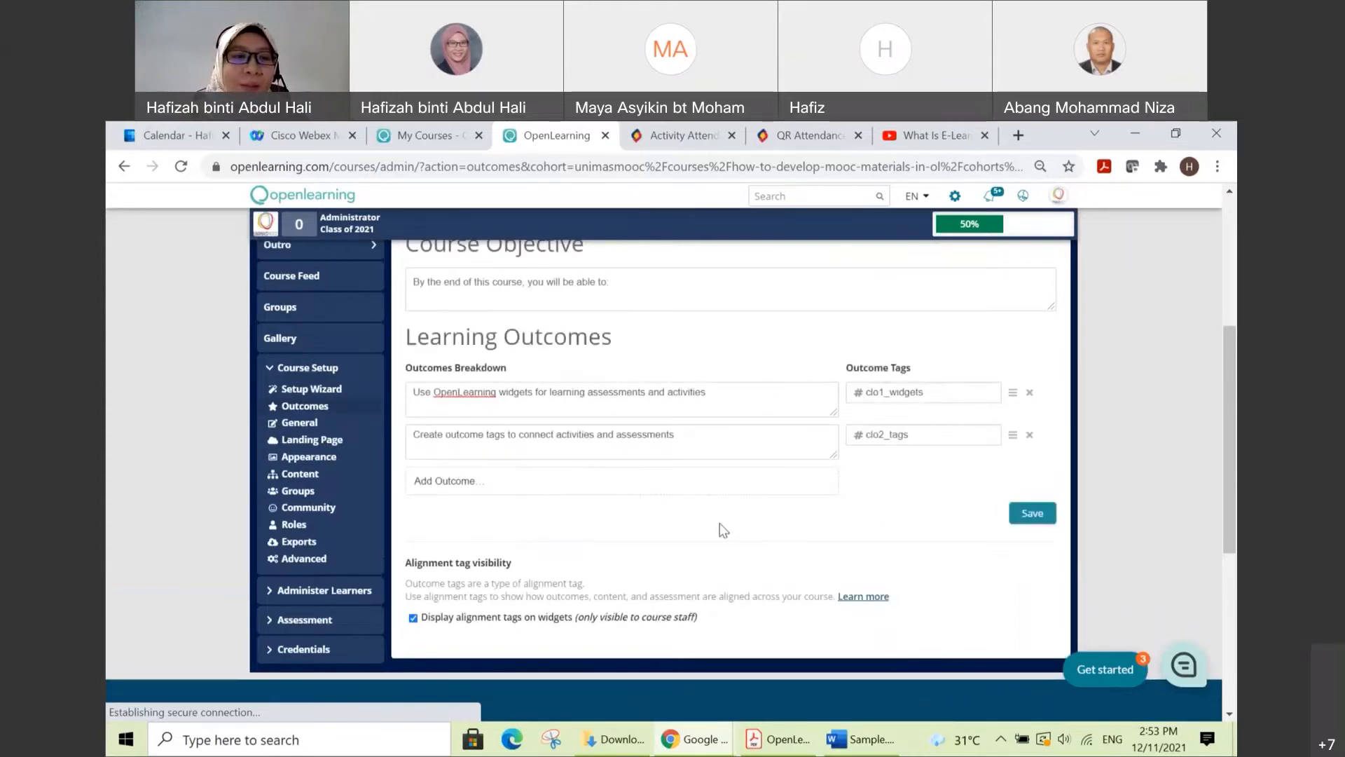
Step: Open the course's landing page settings and choose Promotion Image as the visual focal point
click(340, 445)
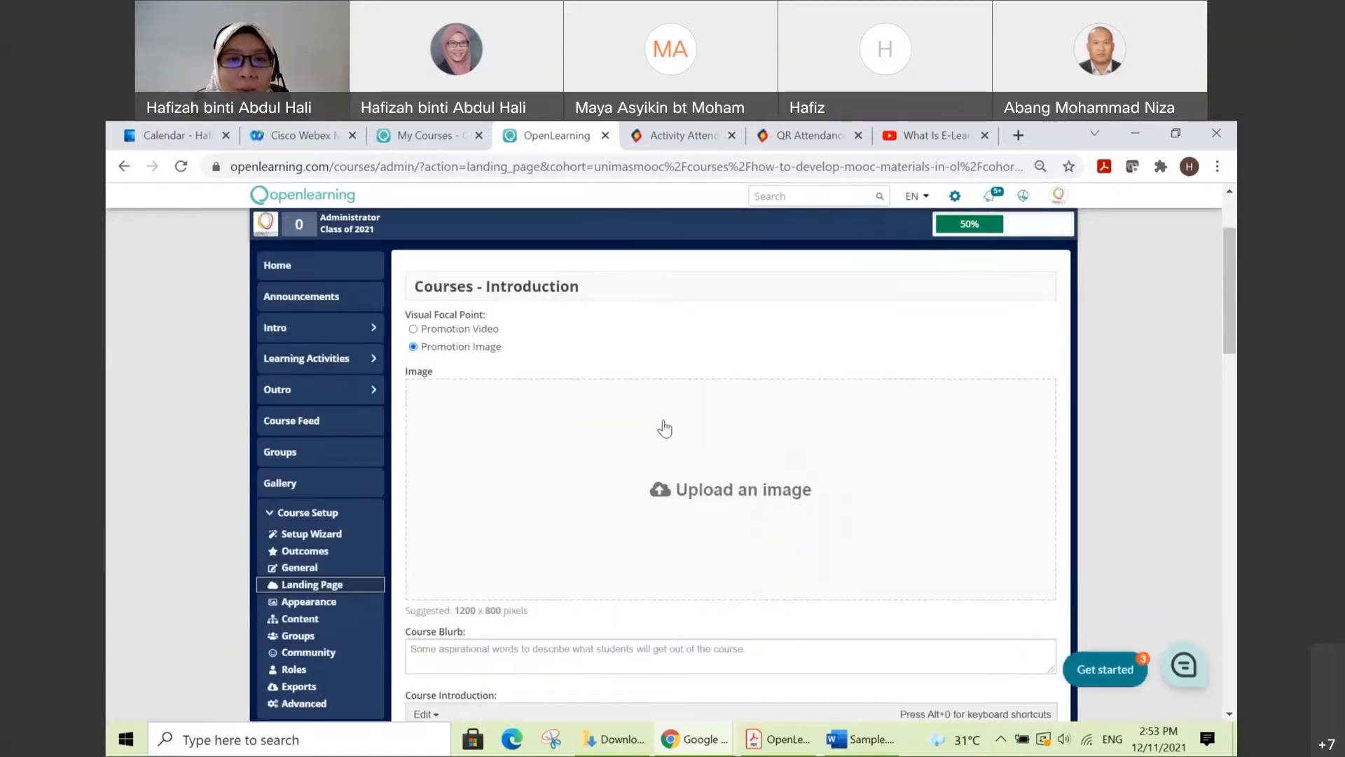
scroll(665, 428, down, 2)
scroll(665, 428, up, 3)
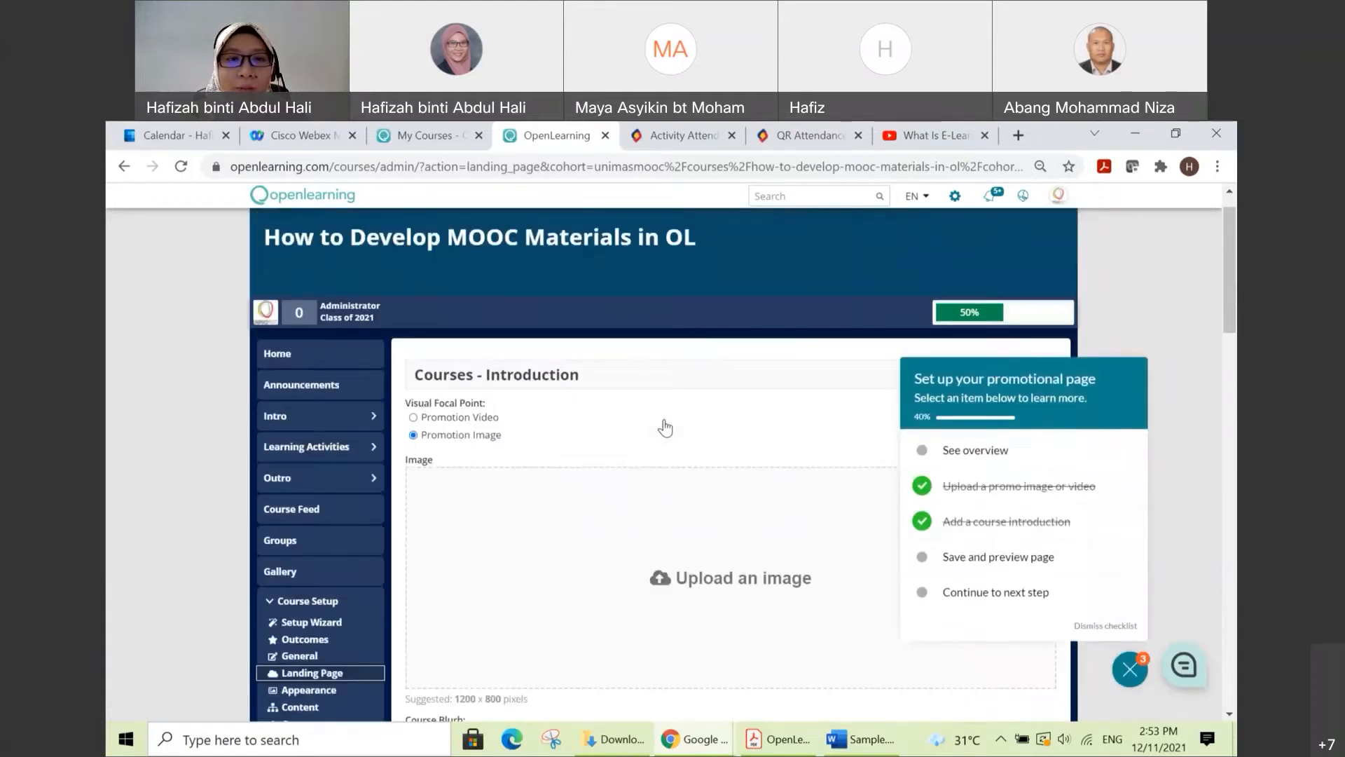
scroll(665, 428, down, 2)
scroll(665, 428, down, 2)
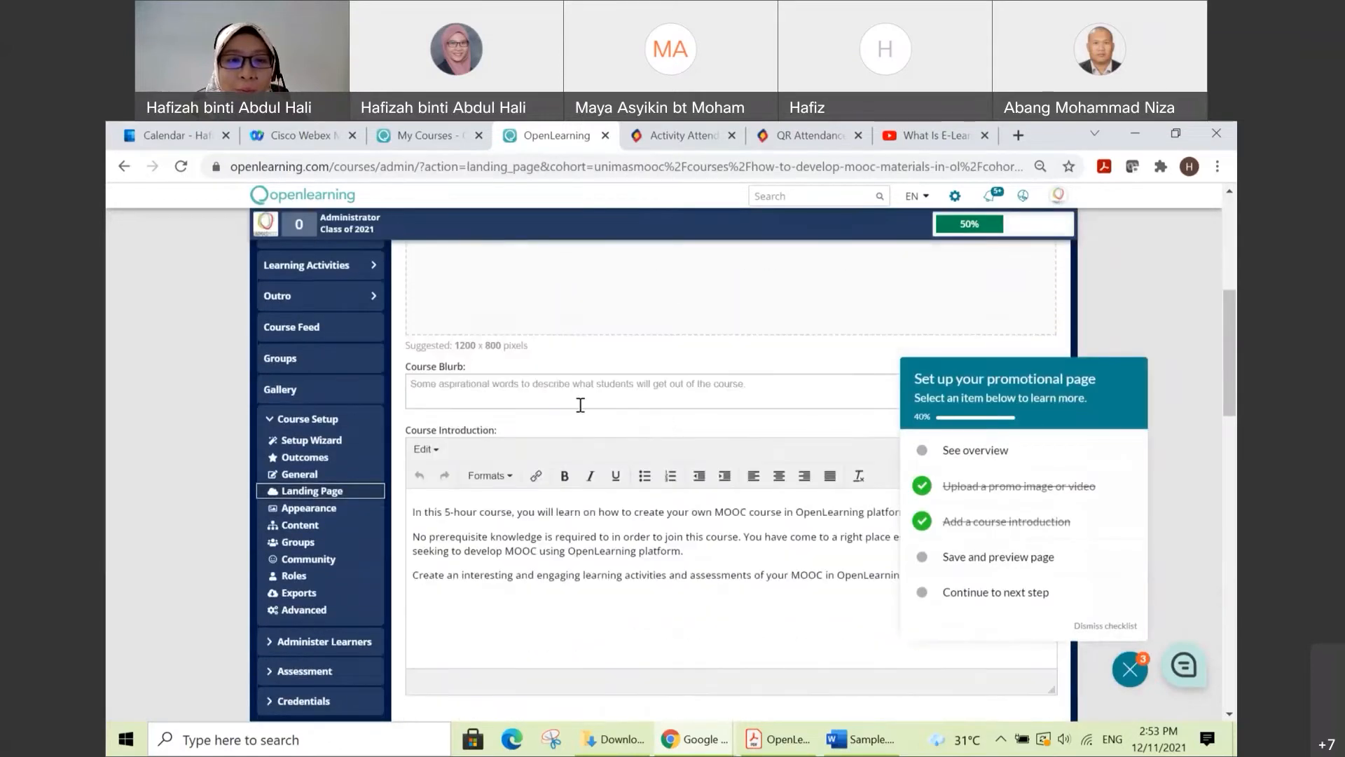
scroll(558, 371, up, 3)
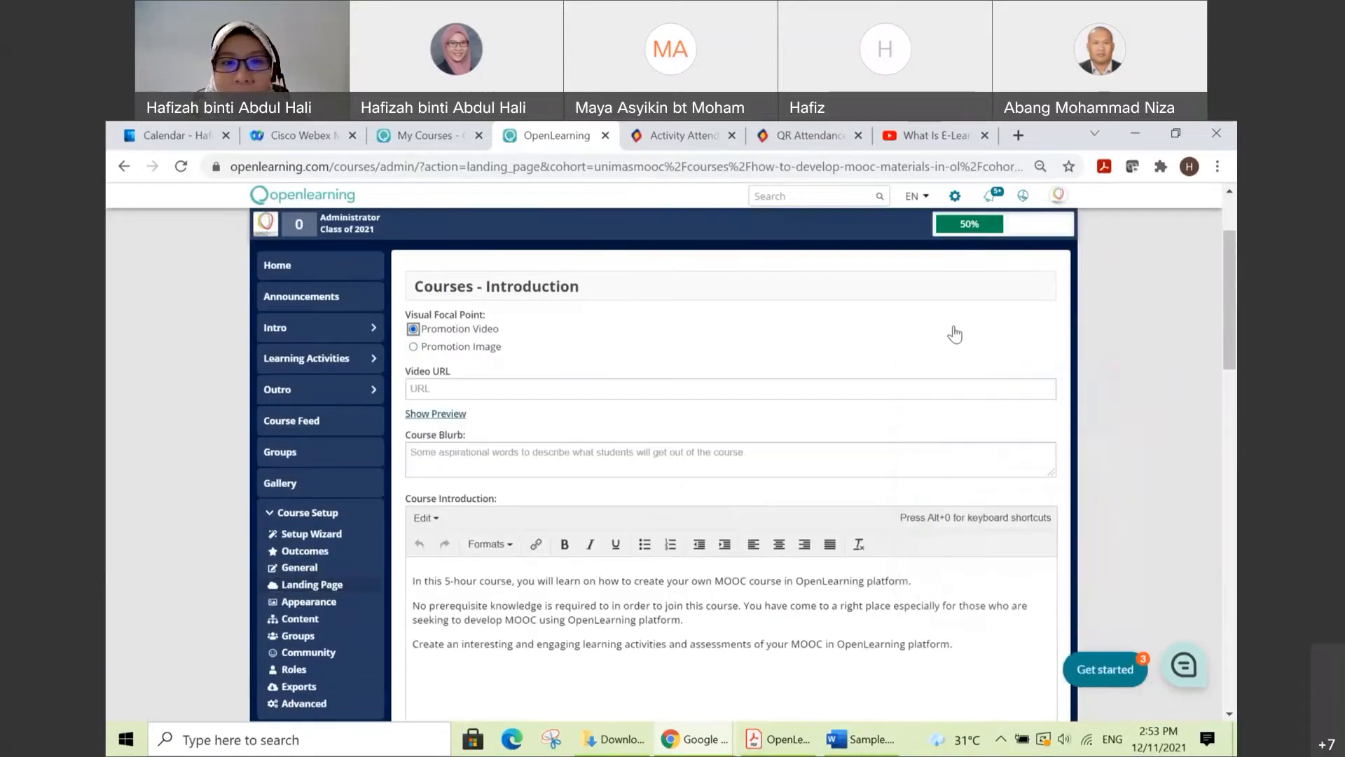
click(485, 348)
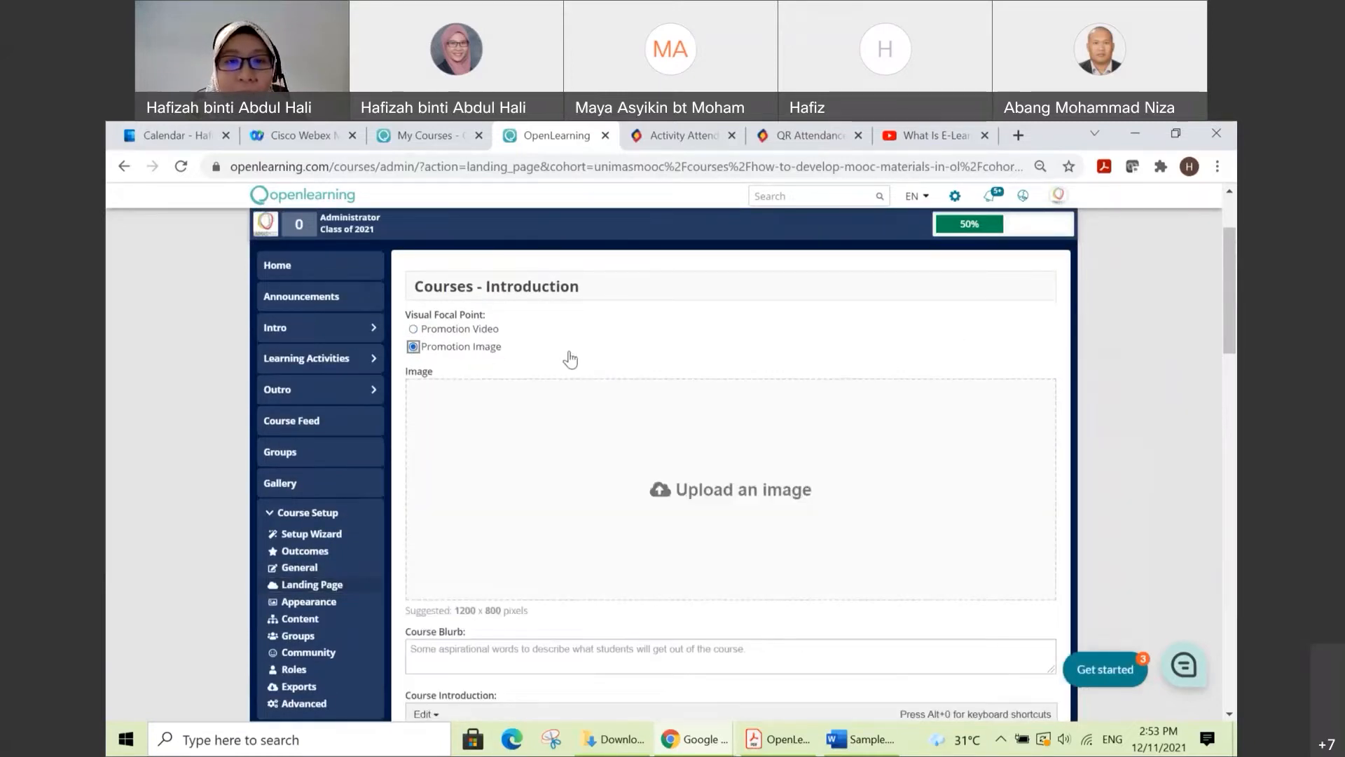
Step: Upload adult-gc7ef5a8fa_1920.jpg from the Desktop folder as the landing page's promotion image
scroll(836, 376, down, 1)
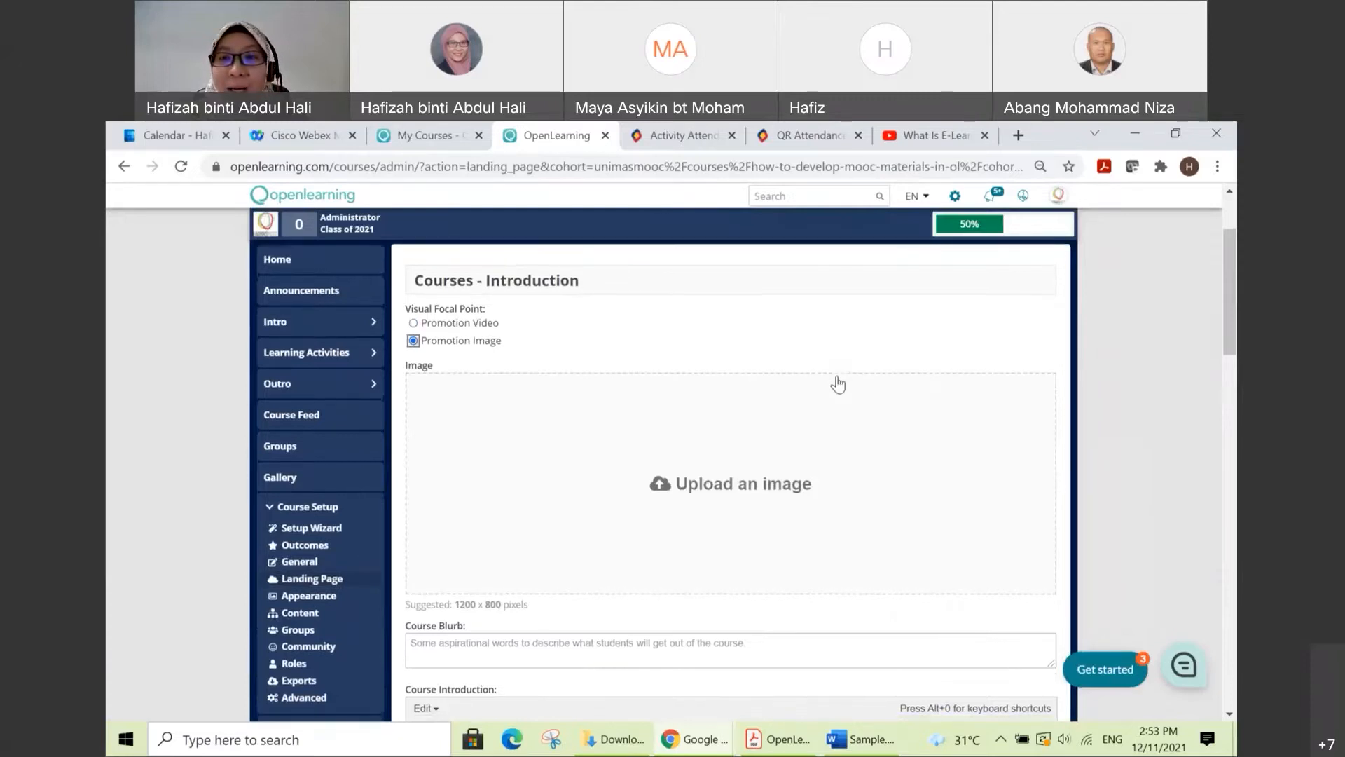
scroll(838, 384, down, 6)
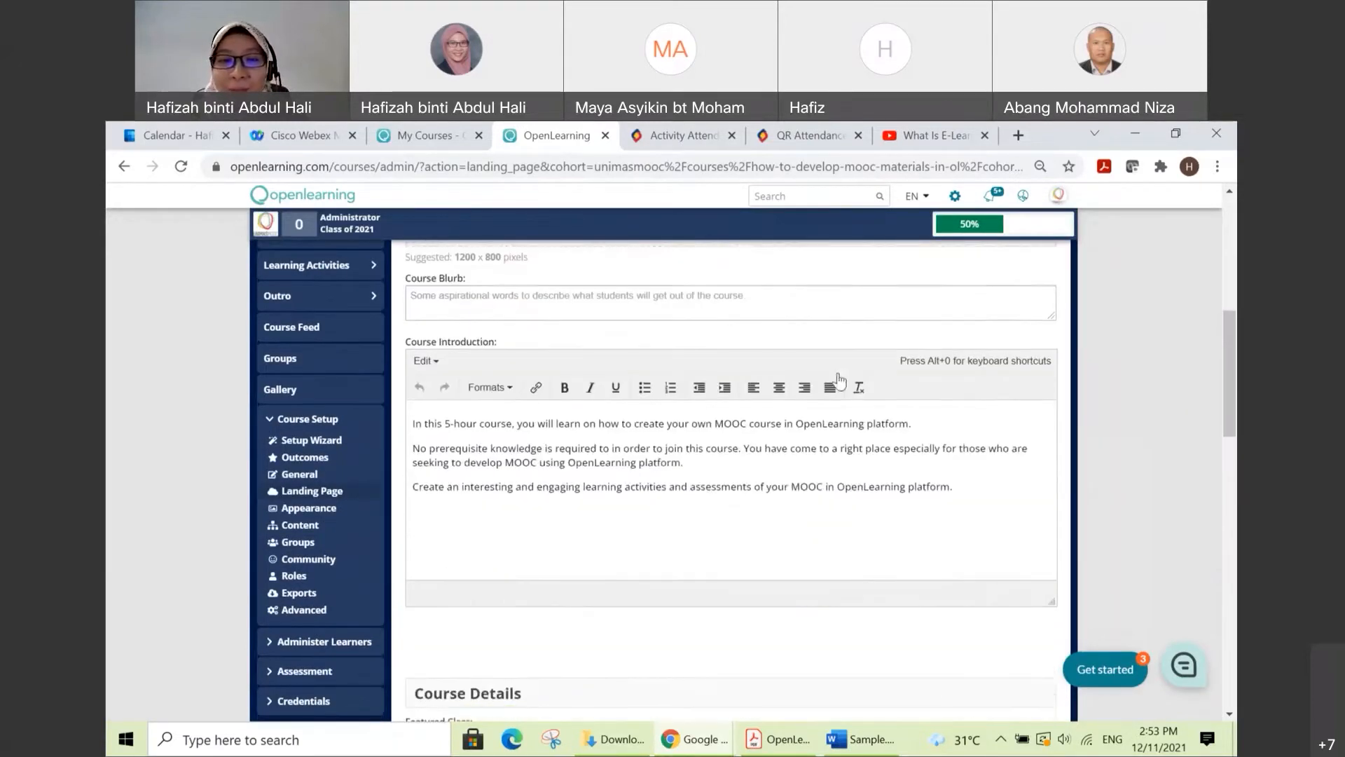
scroll(838, 381, down, 5)
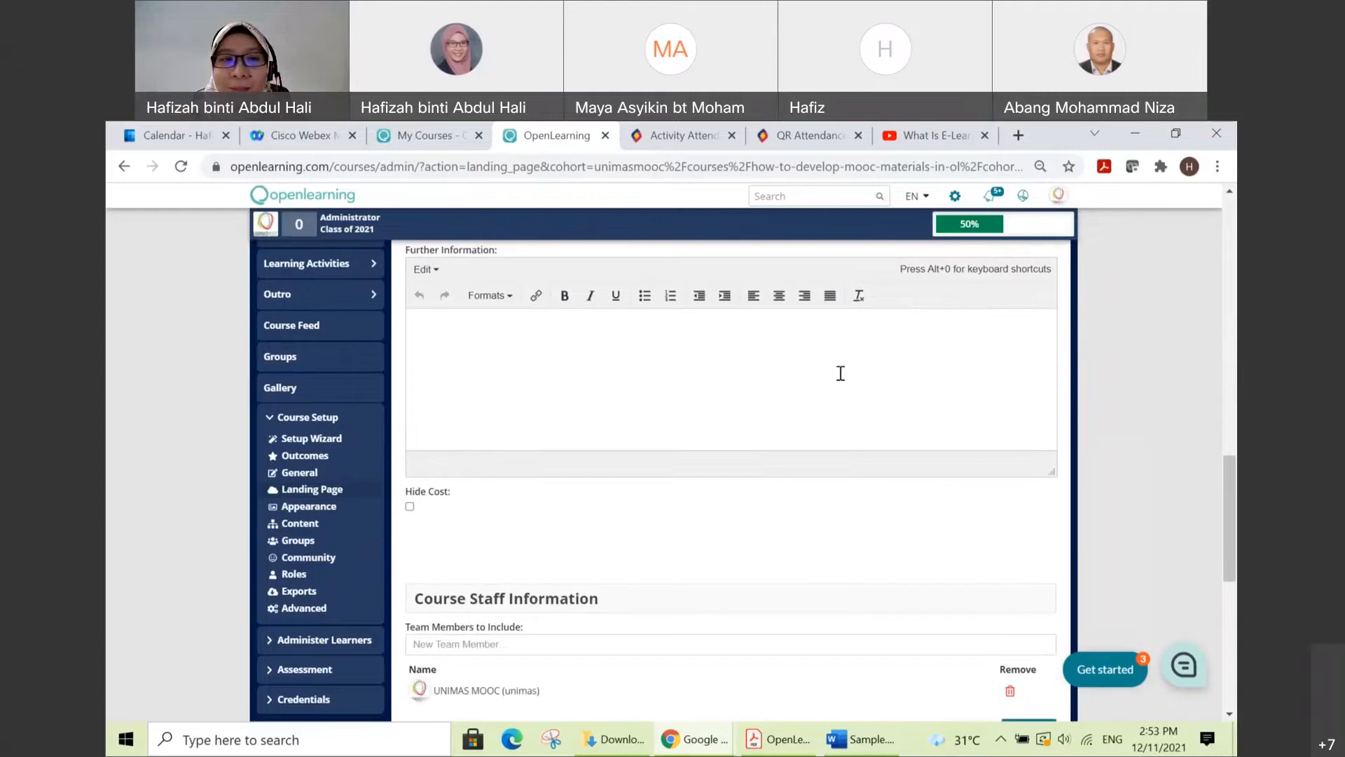
scroll(836, 475, up, 11)
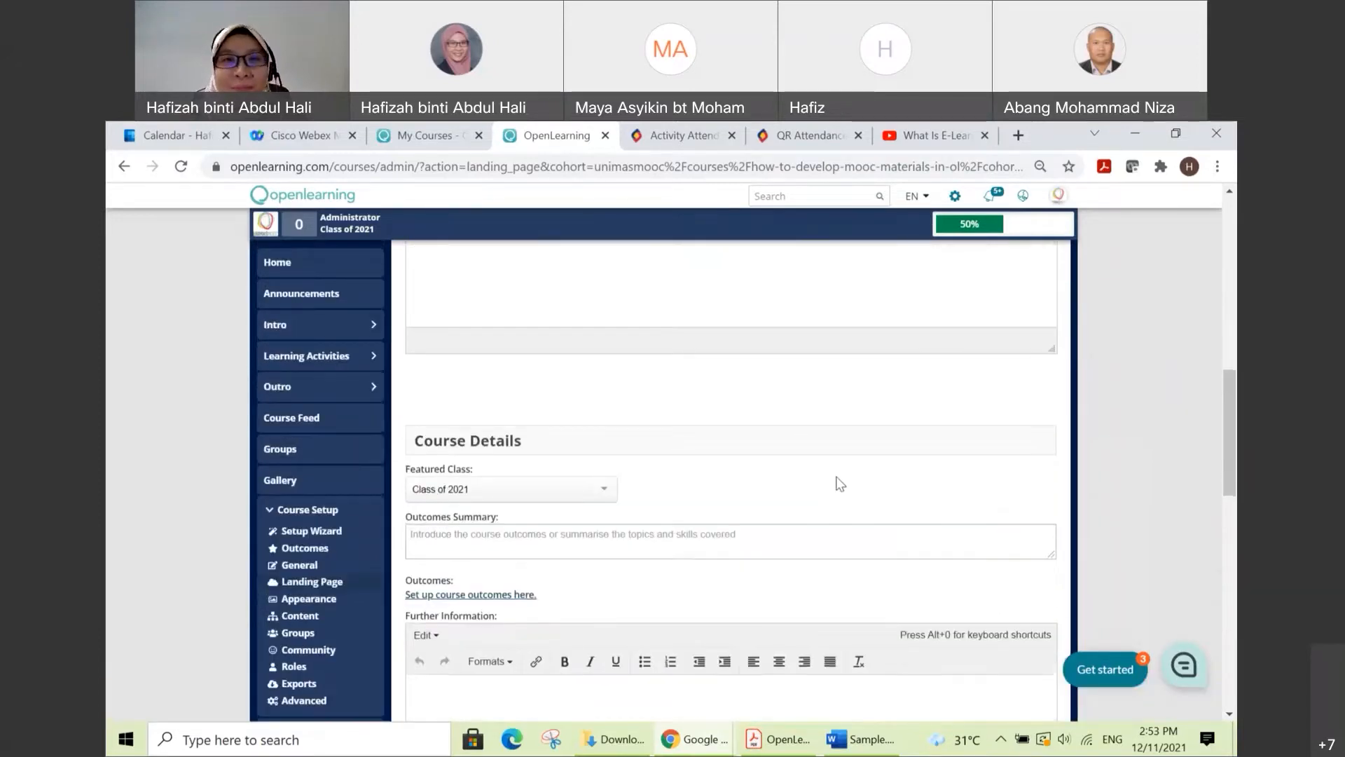
scroll(835, 475, up, 2)
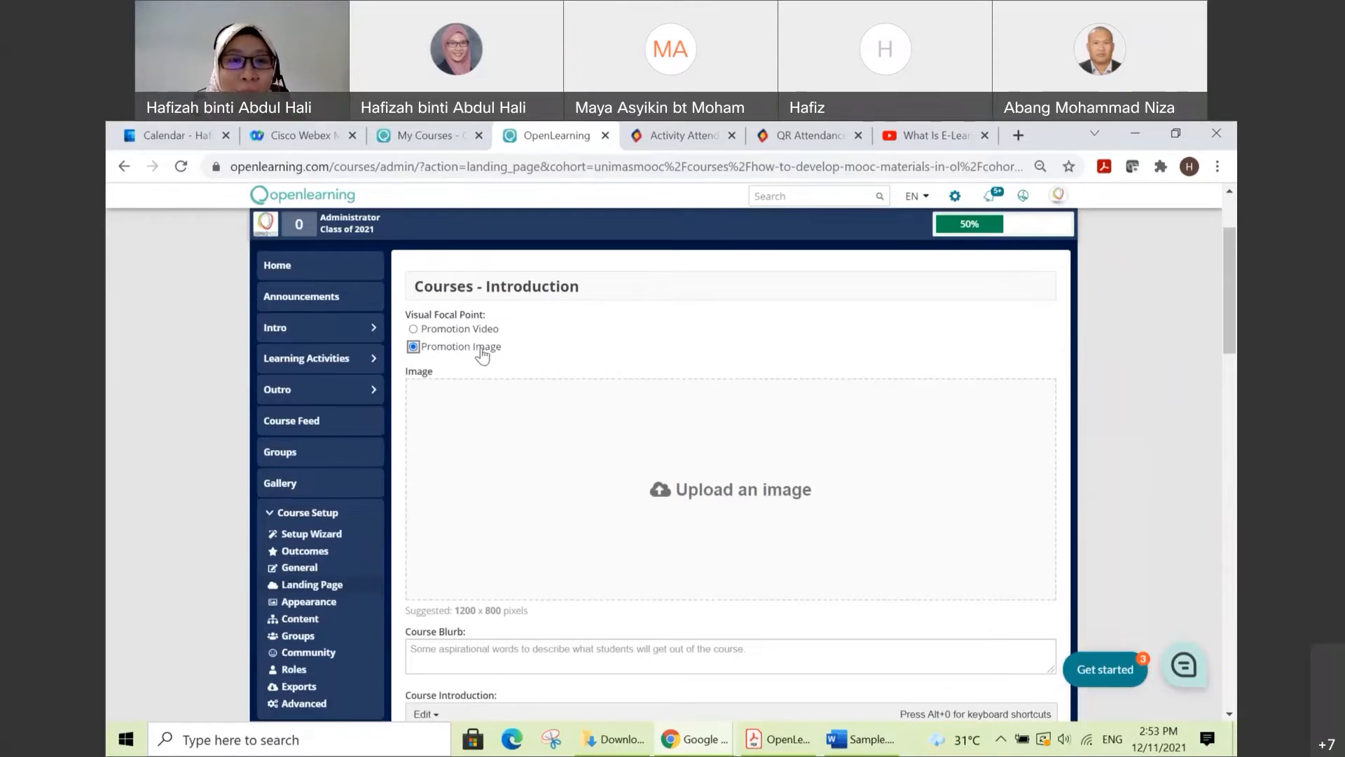
click(709, 489)
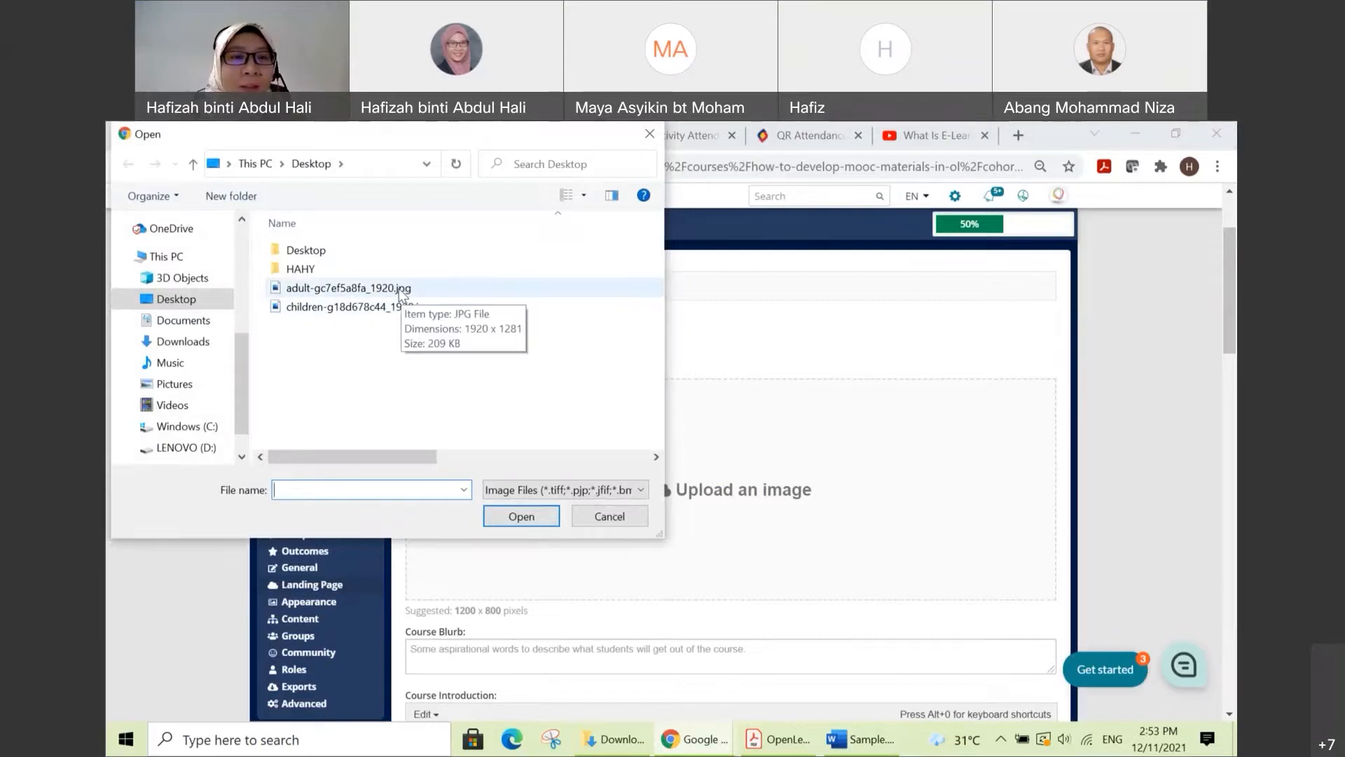
click(367, 292)
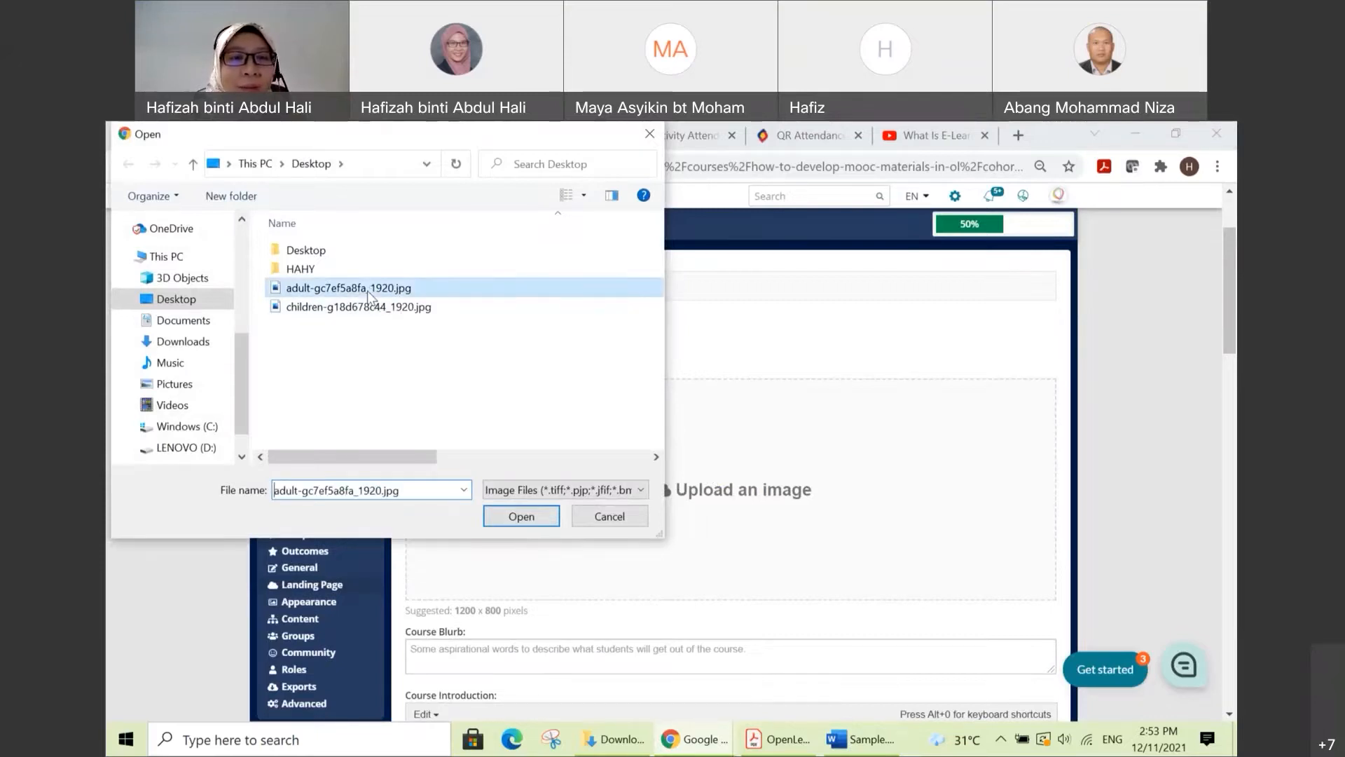
click(521, 517)
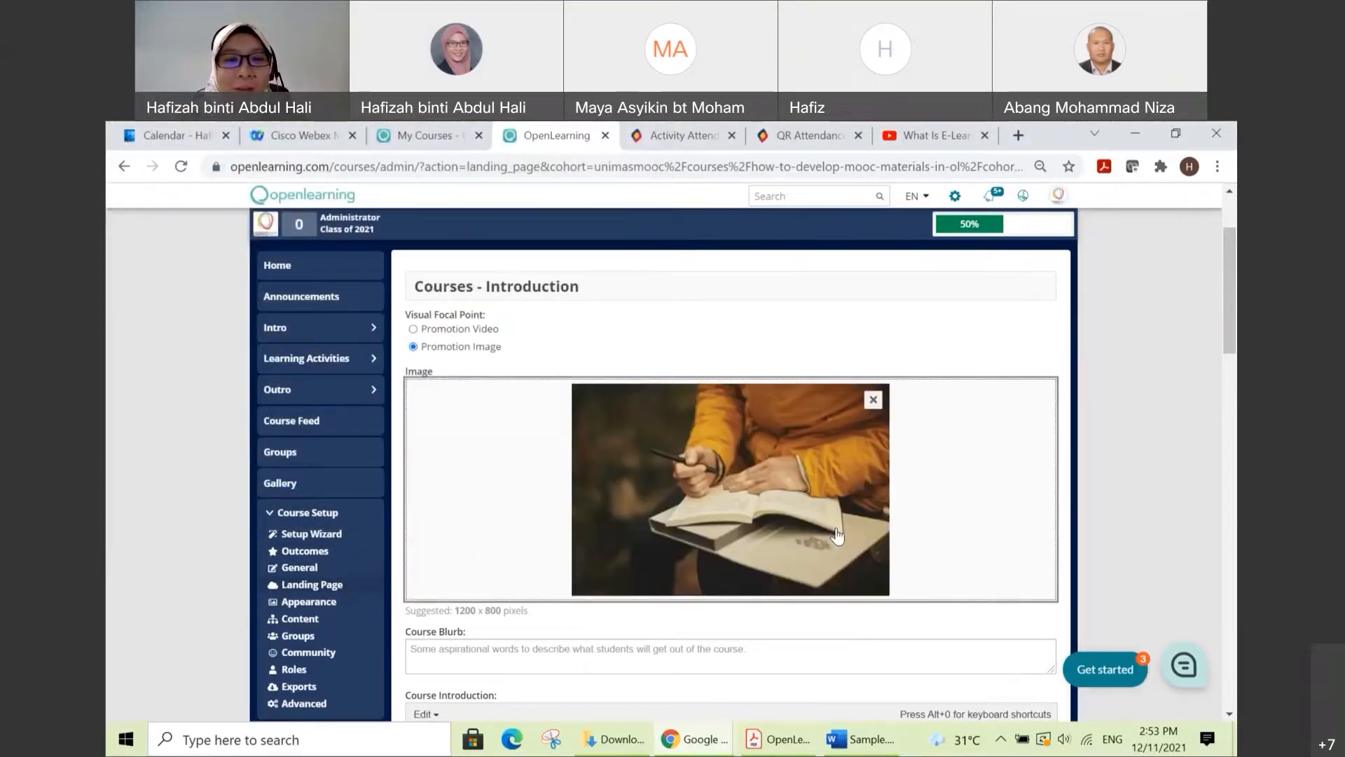
Step: Switch to Sample.docx in Word and copy the paragraph under COURSE DESCRIPTION for the course blurb
scroll(838, 536, down, 1)
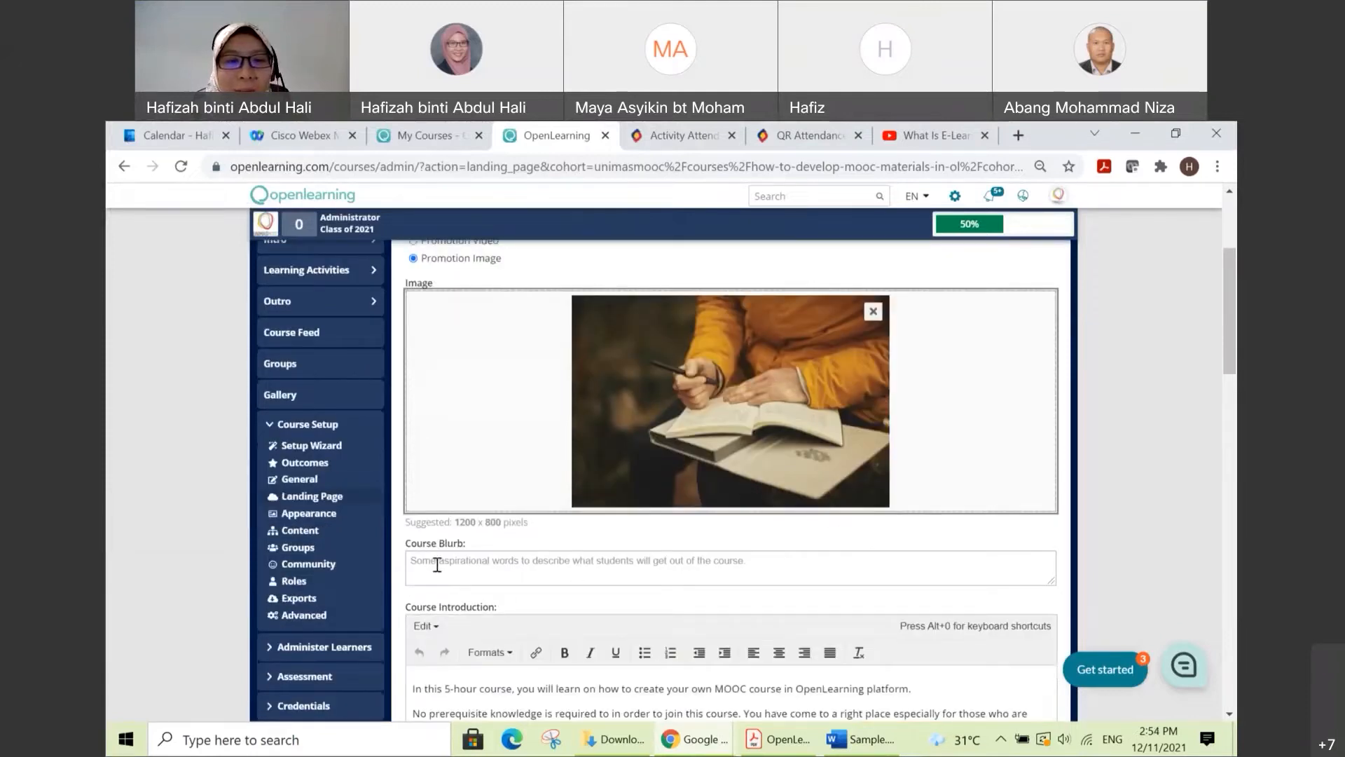
click(556, 565)
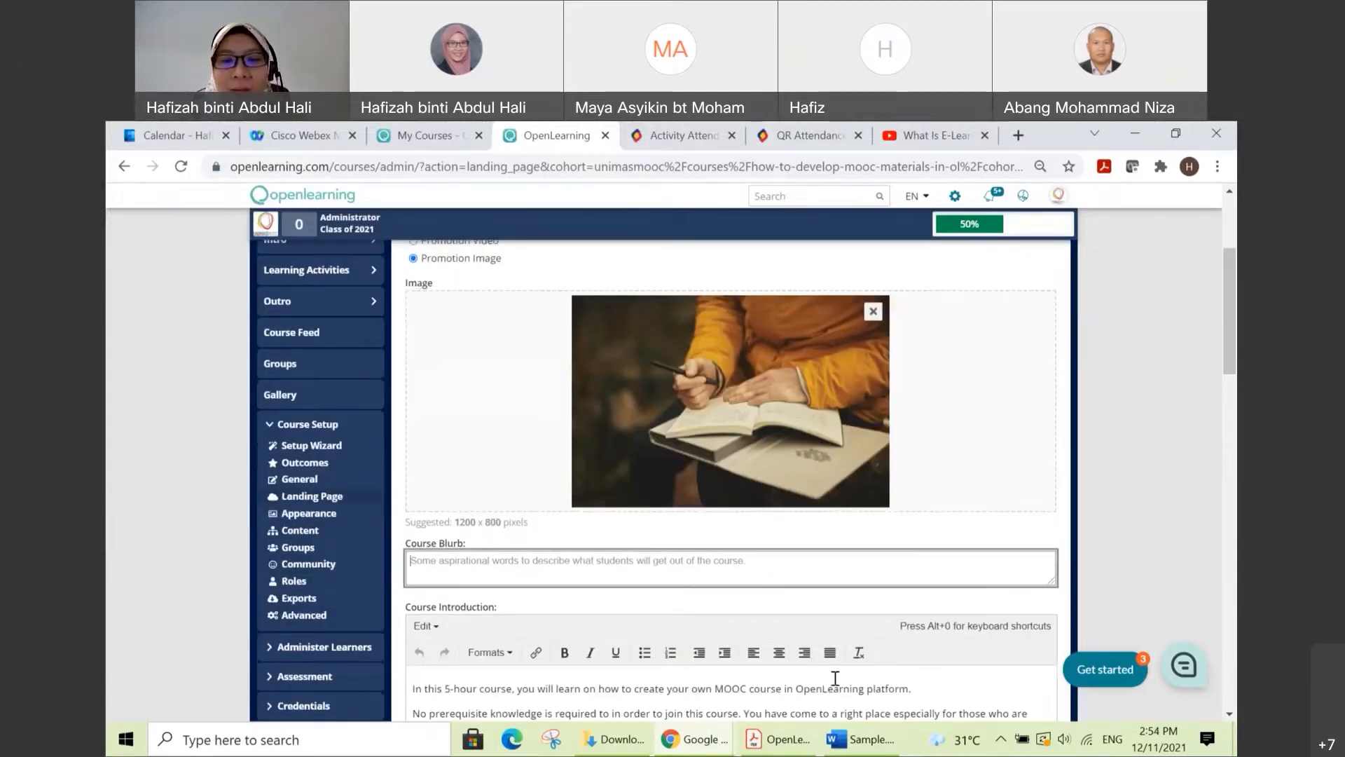
click(866, 741)
scroll(631, 543, down, 1)
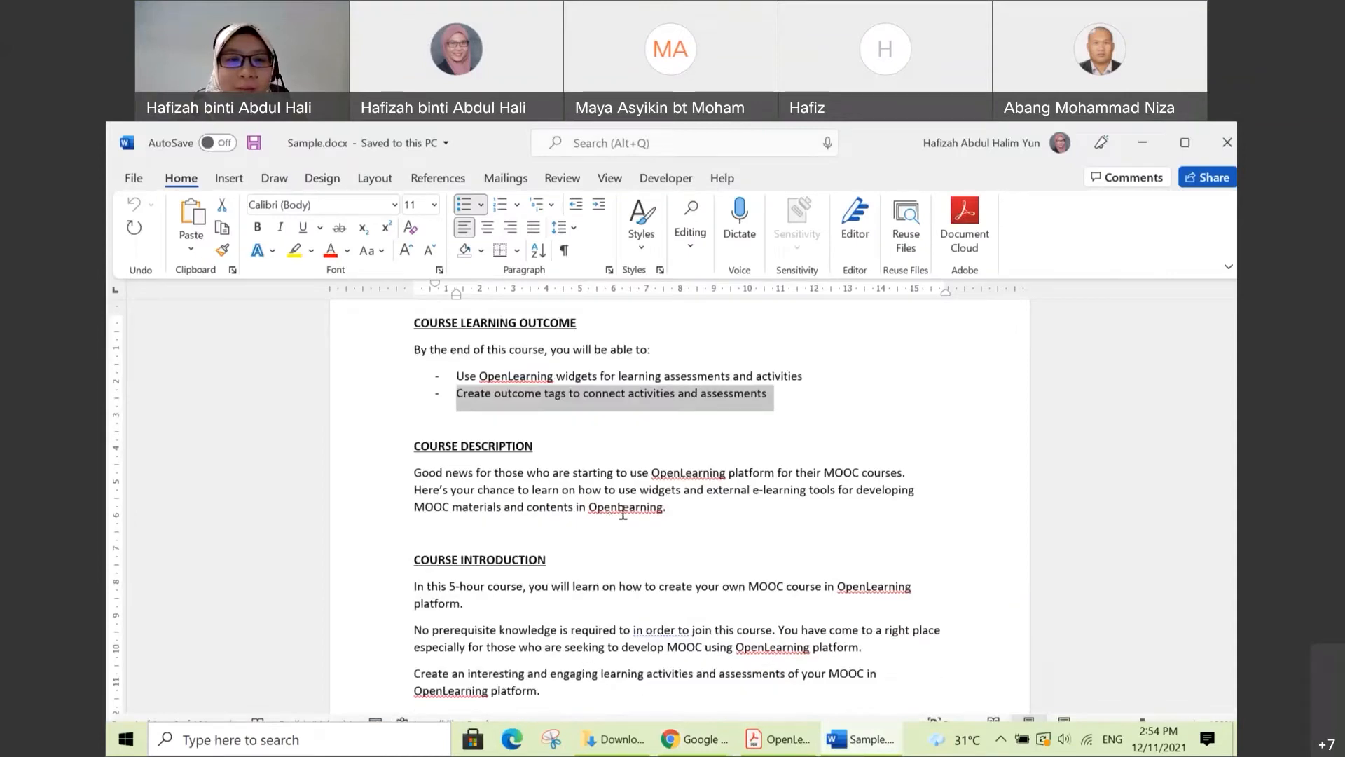
drag(674, 511, 429, 480)
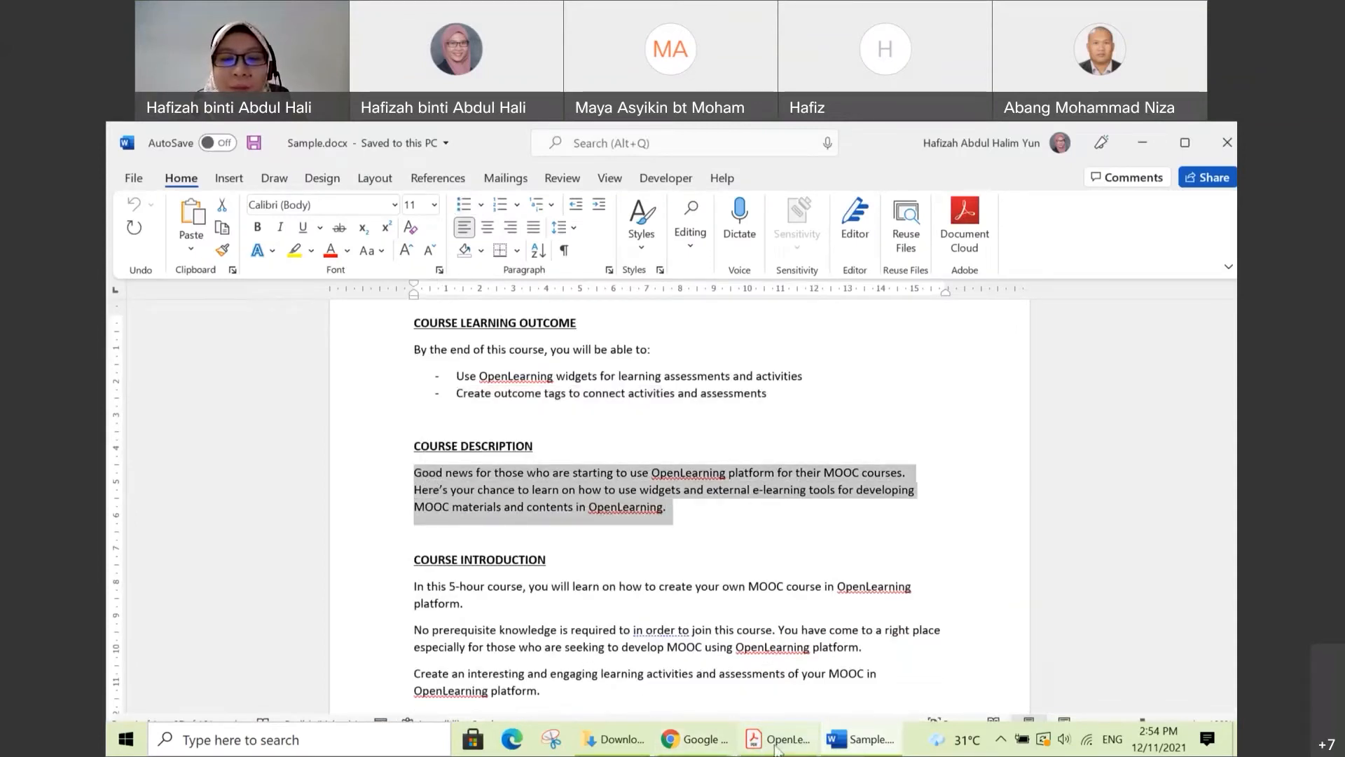
Step: Return to the OpenLearning window in Chrome, paste the copied description into Course Blurb and remove the trailing blank line
click(704, 741)
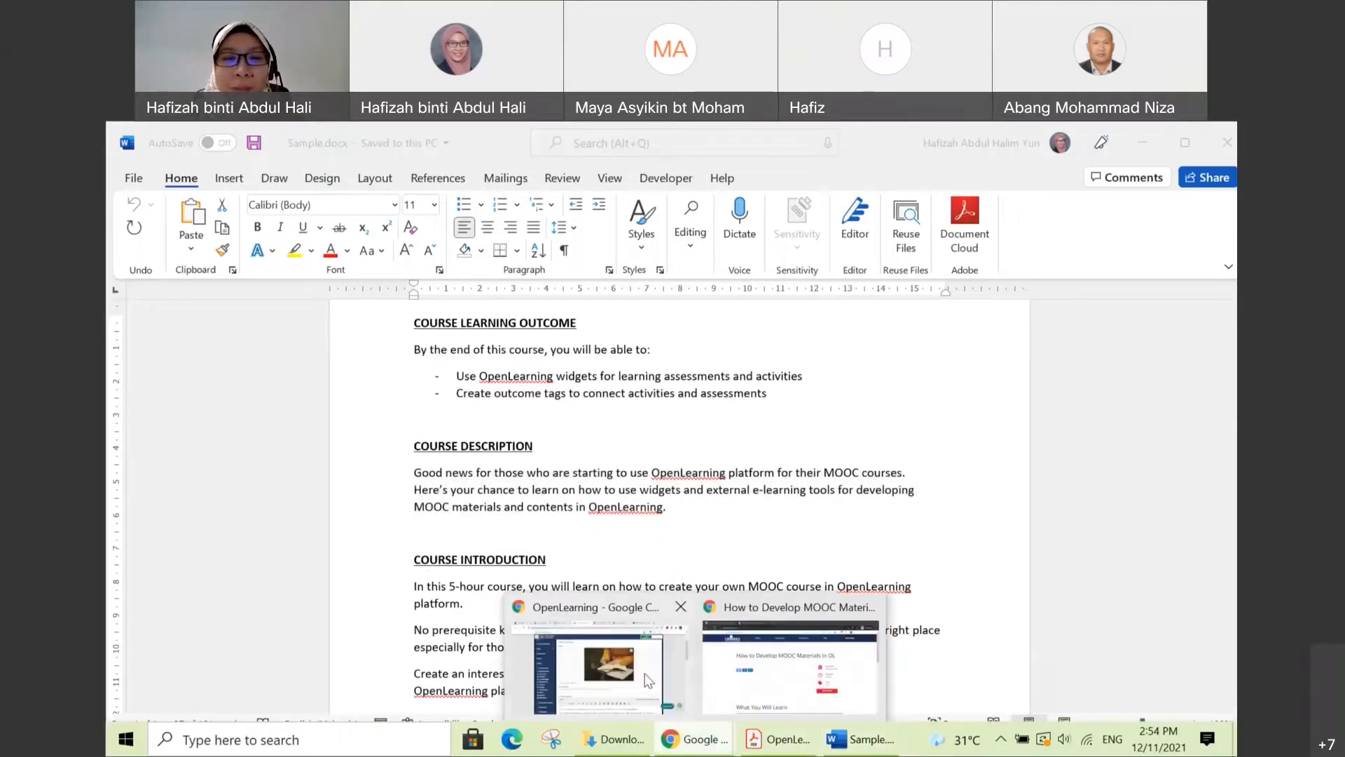
click(645, 674)
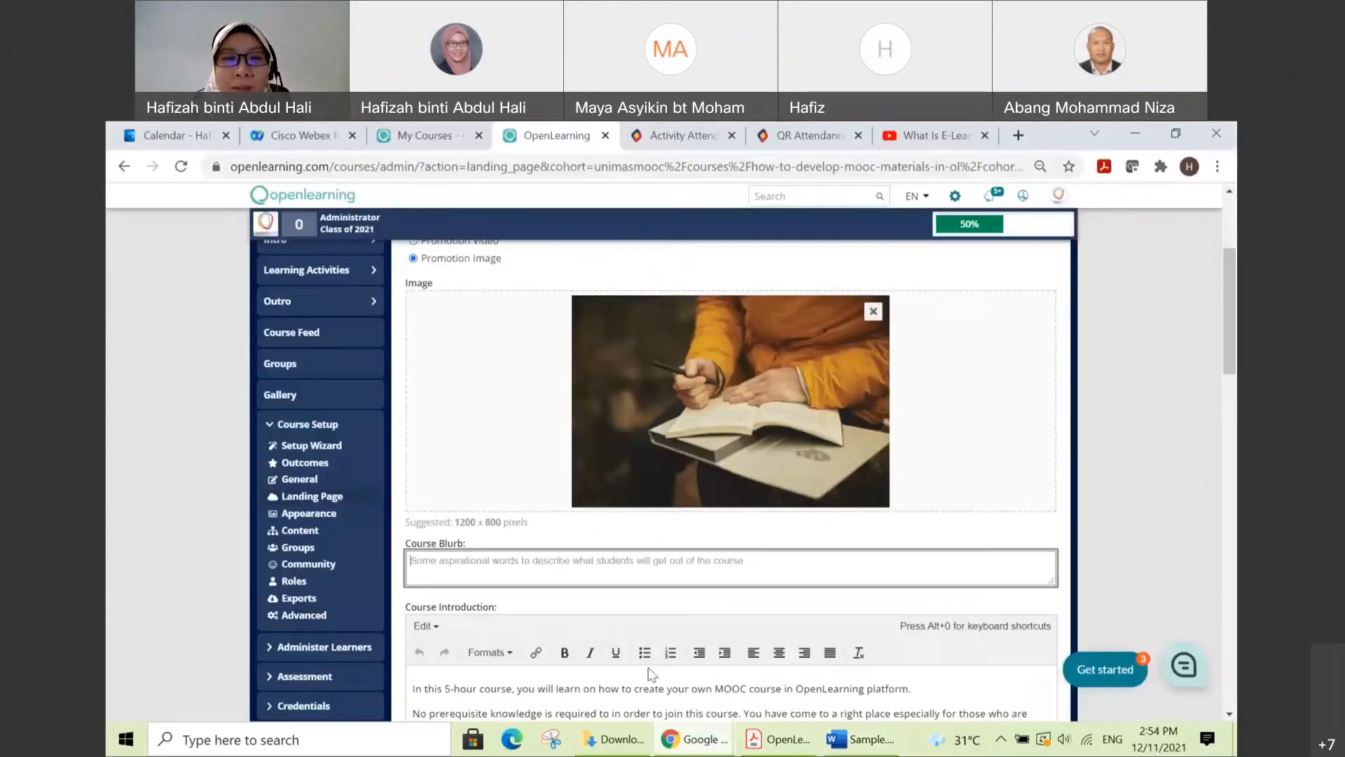
click(761, 566)
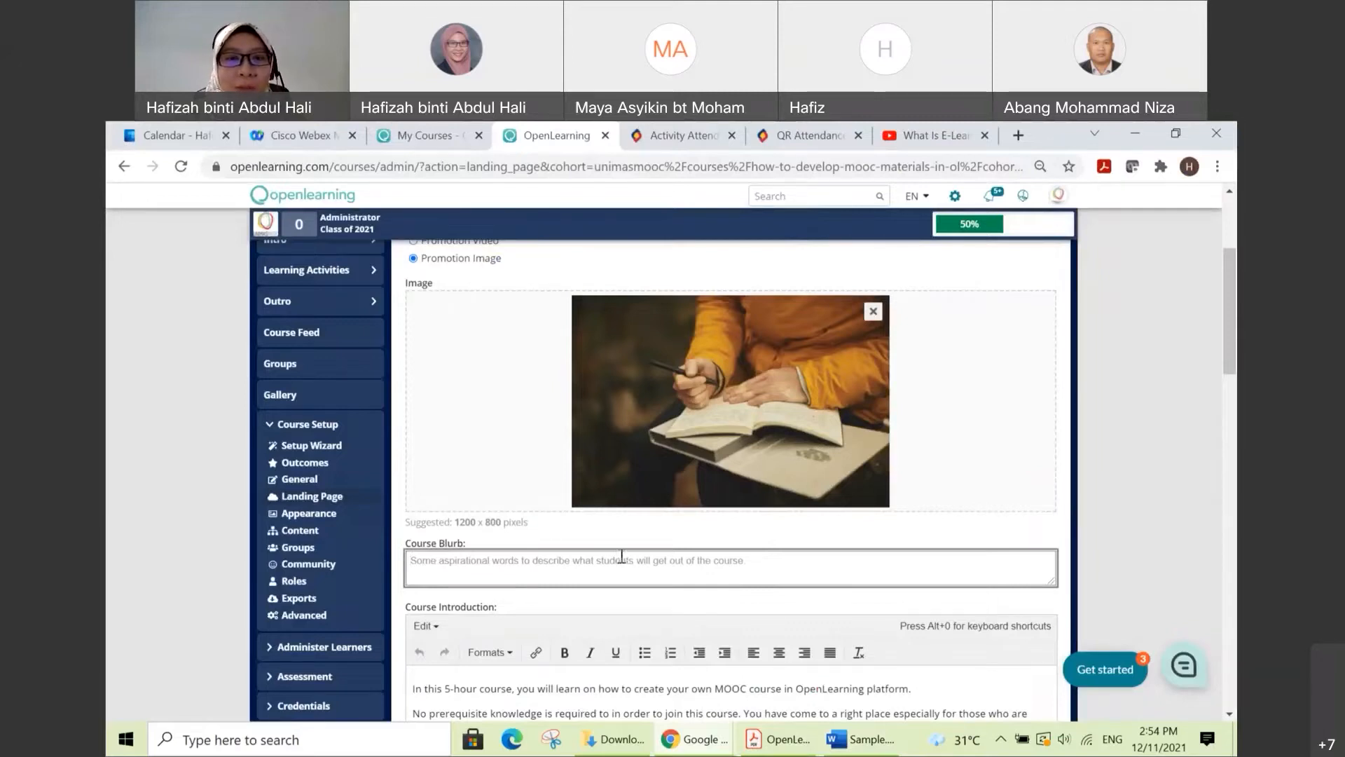
key(ctrl+v)
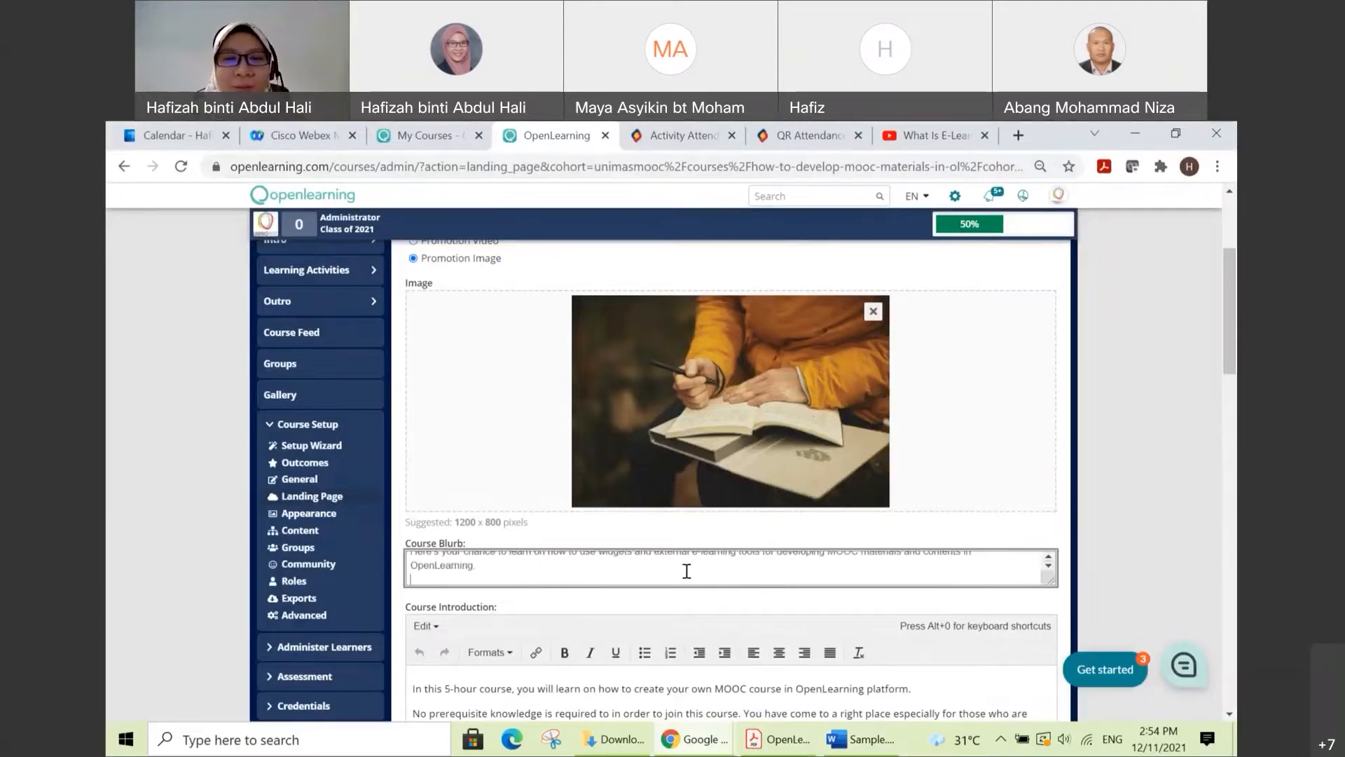
key(BackSpace)
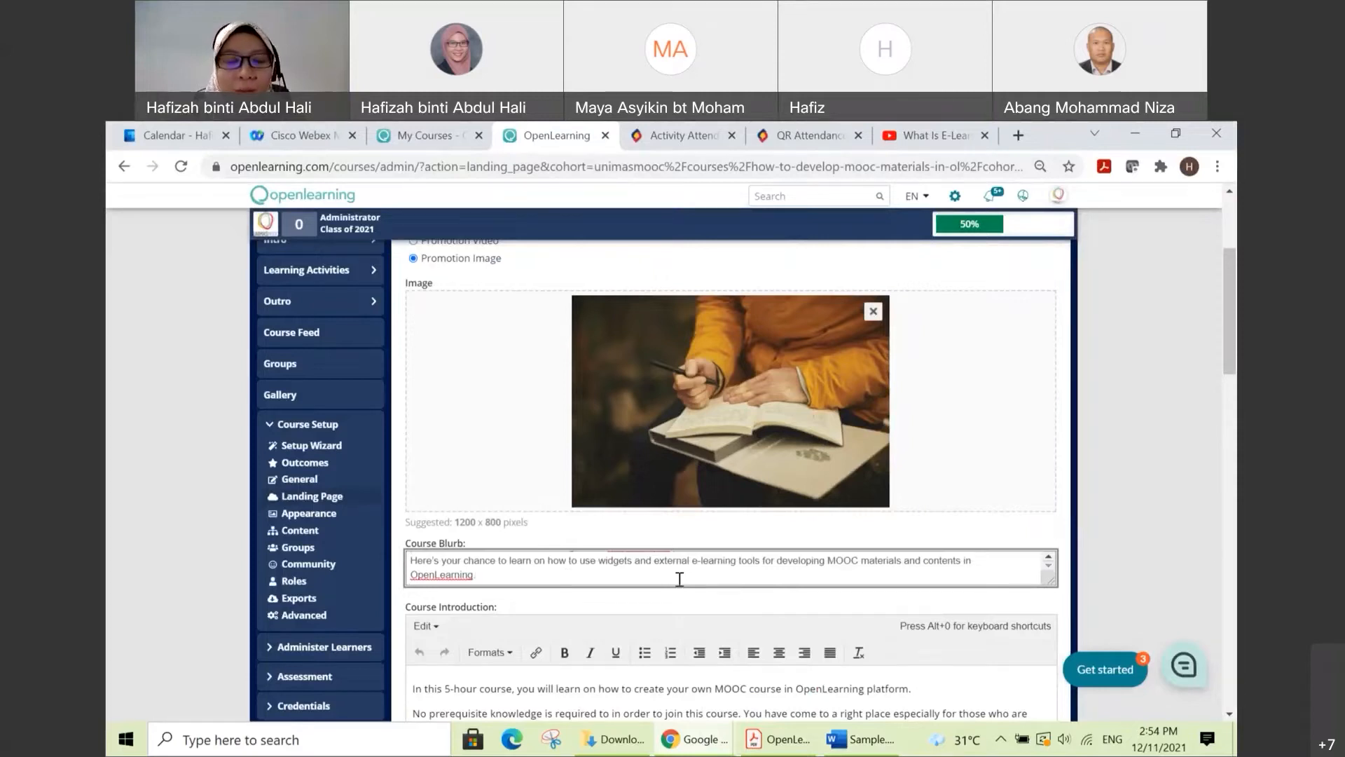
text(Good news for those who are starting to use OpenLearning platform for their MOOC courses.)
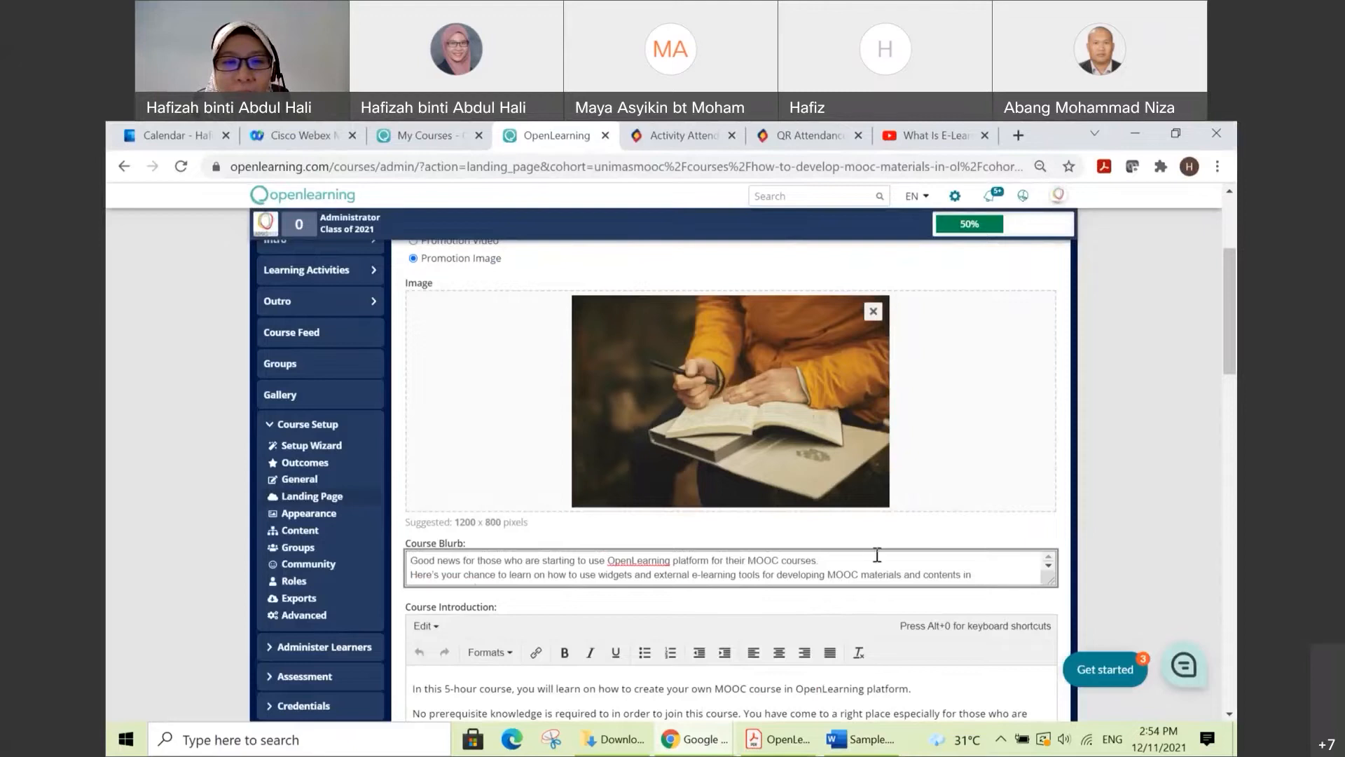
scroll(909, 544, down, 2)
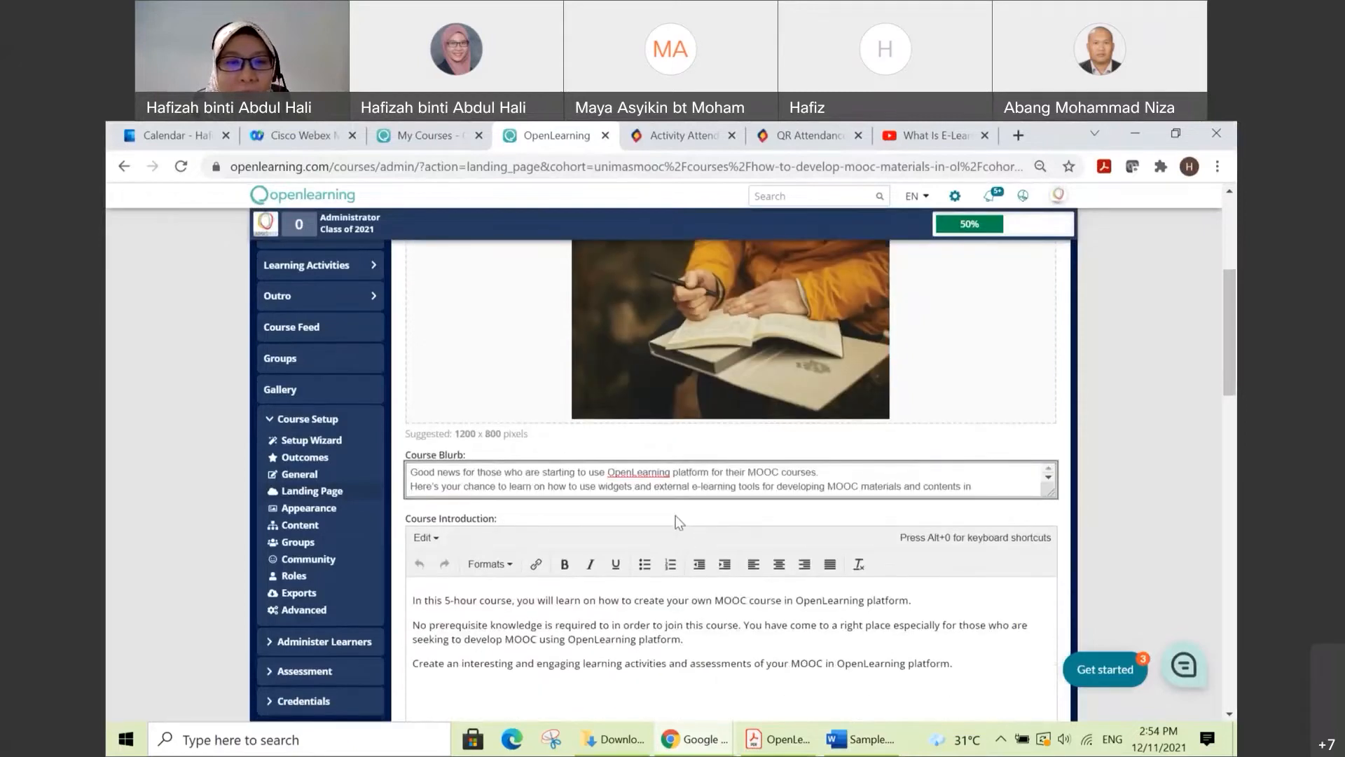
scroll(672, 518, down, 1)
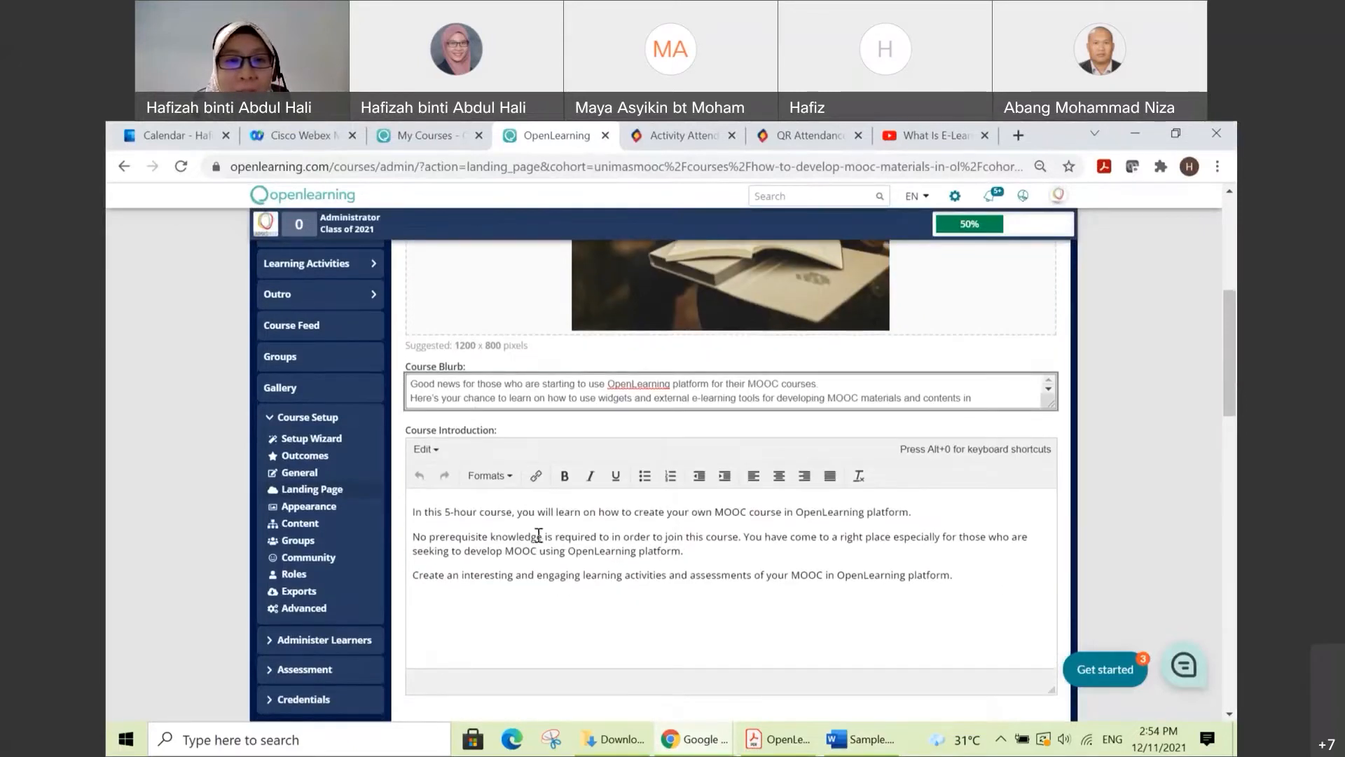
Step: Locate the landing page's Outcomes Summary field, switch to Sample.docx in Word and copy the paragraph under OUTCOME SUMMARY
scroll(538, 536, down, 1)
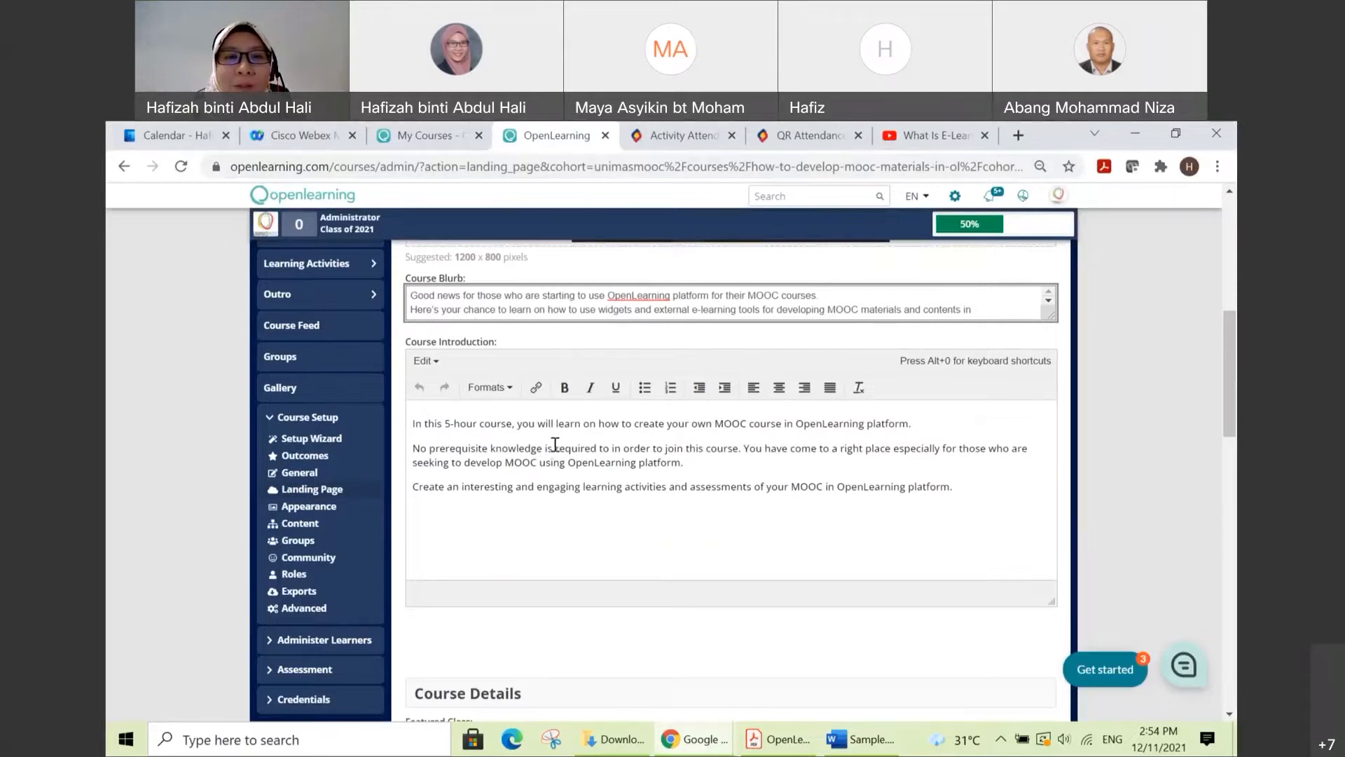
scroll(511, 402, down, 1)
scroll(603, 427, down, 2)
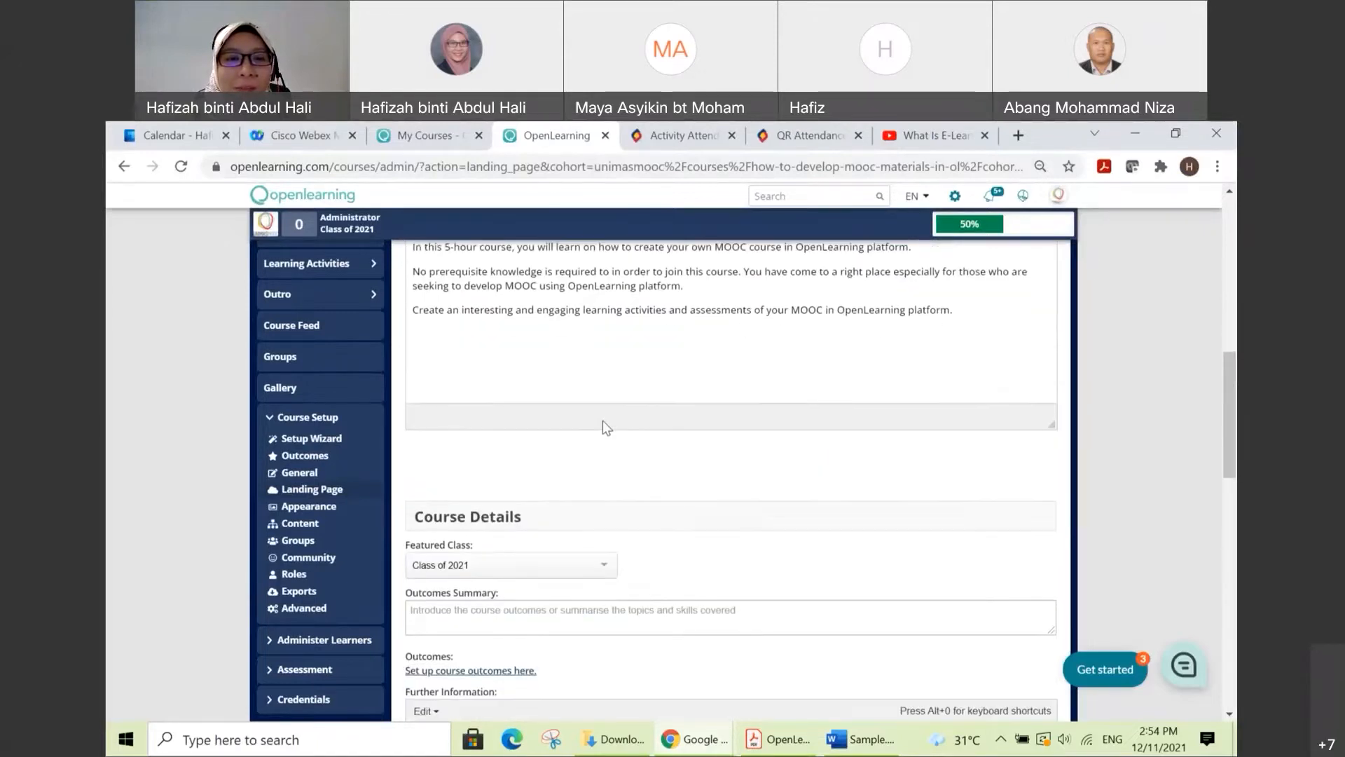
scroll(717, 486, down, 1)
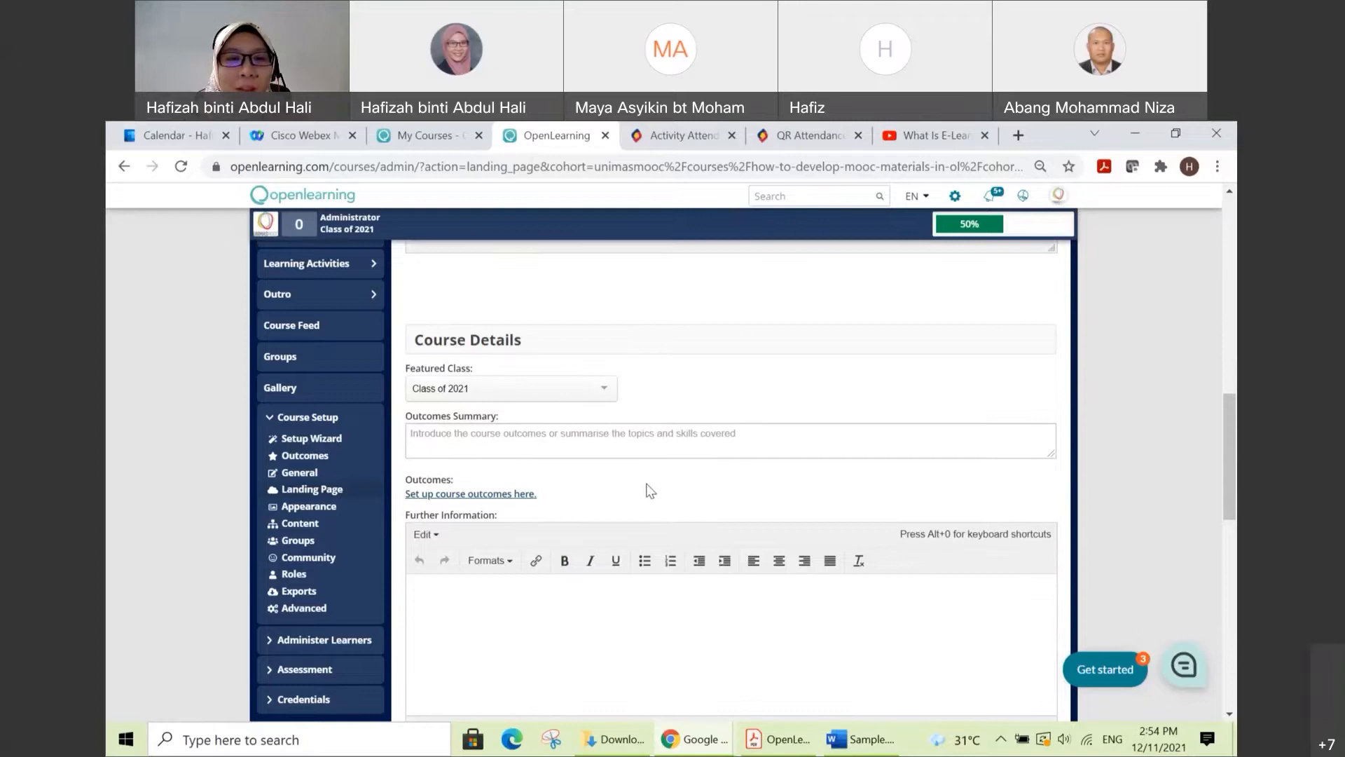
click(611, 444)
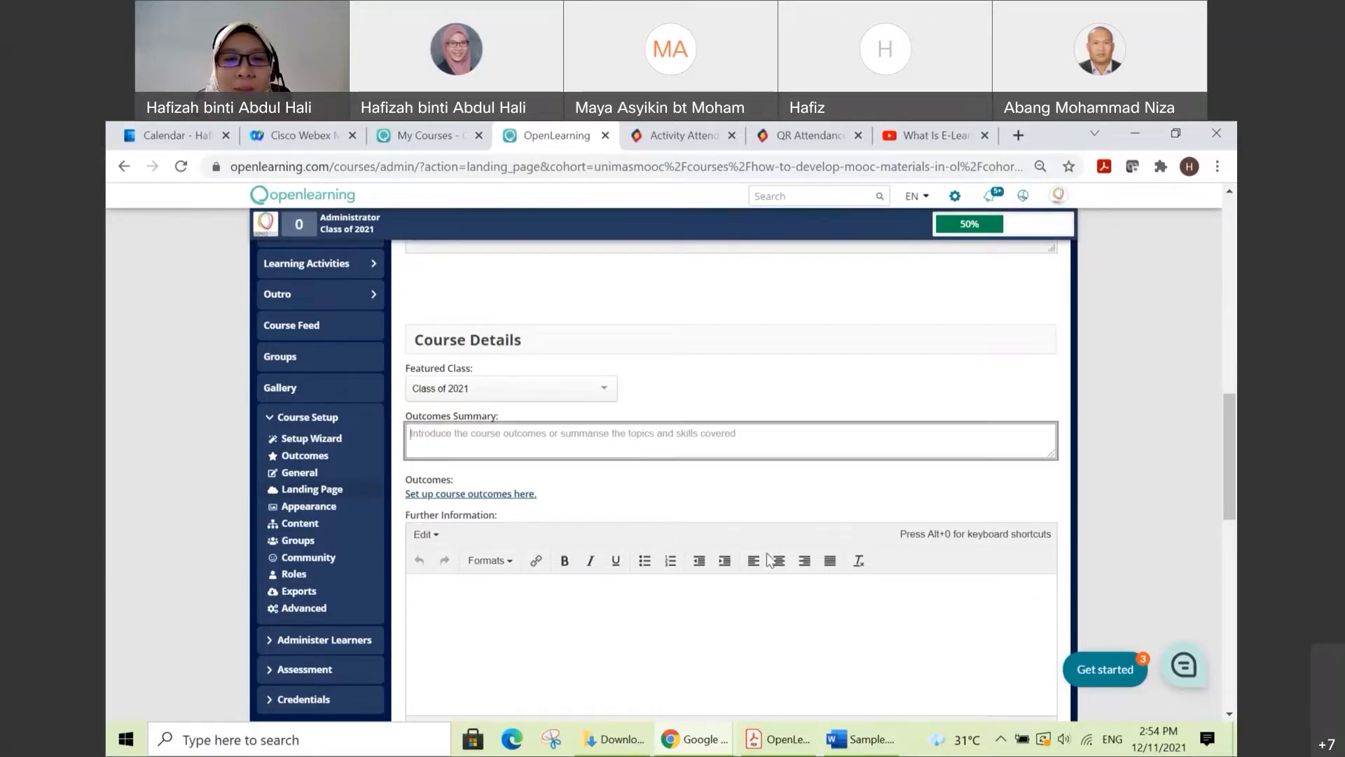
click(871, 741)
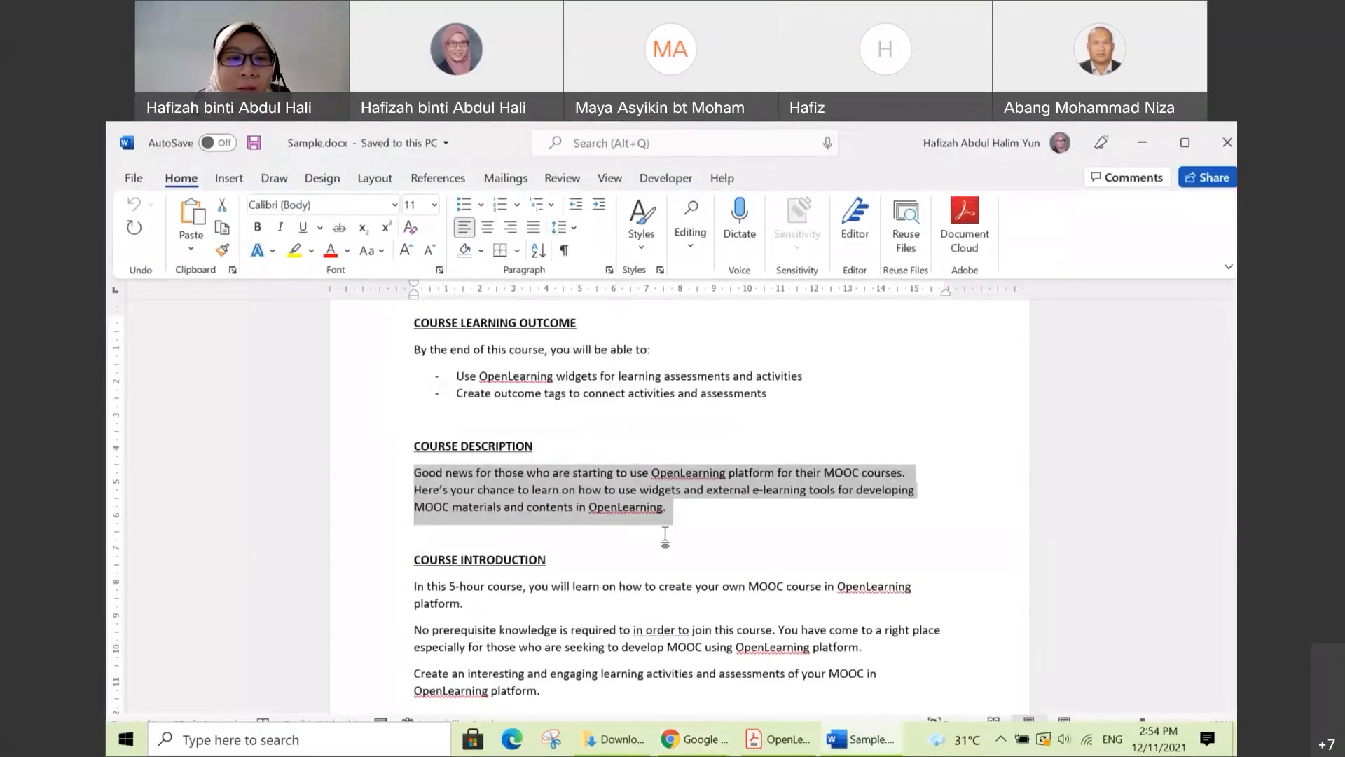
scroll(610, 499, down, 1)
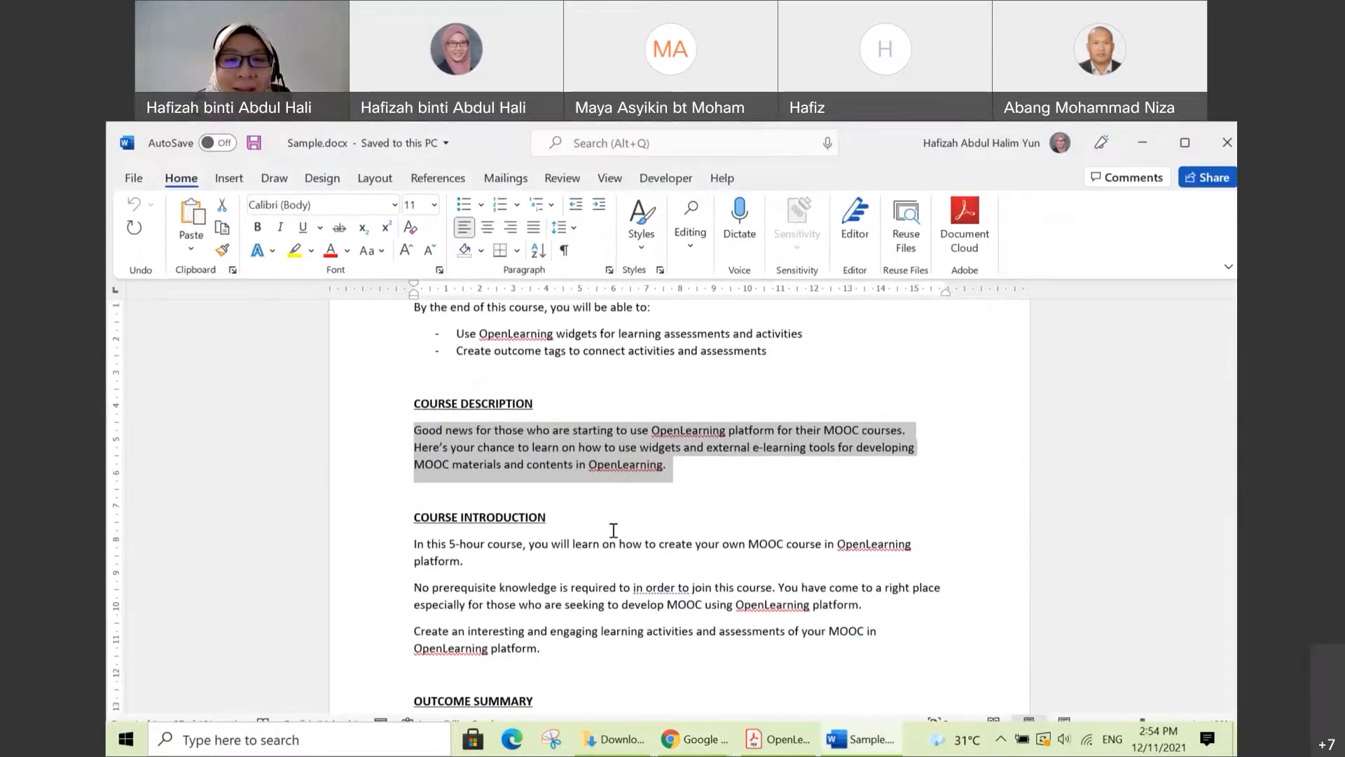
scroll(615, 526, down, 2)
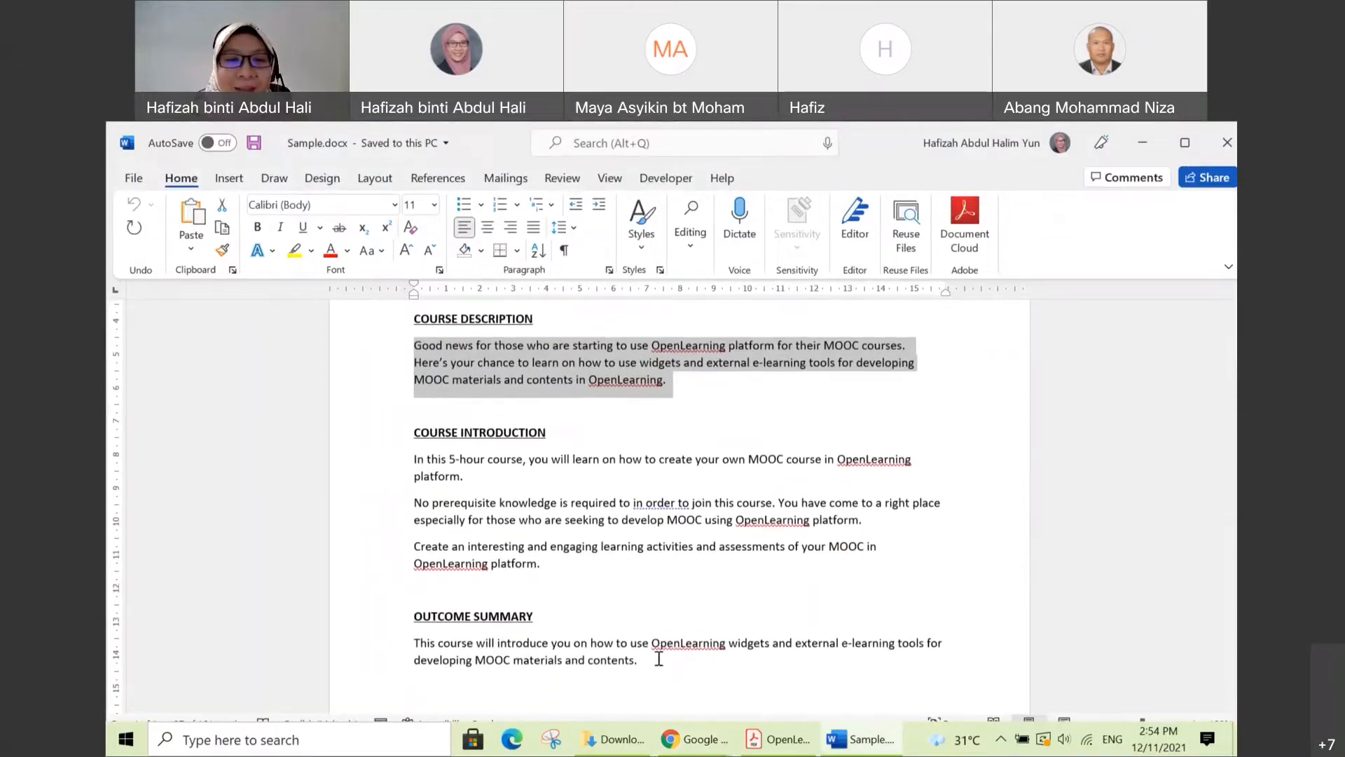
drag(638, 662, 414, 644)
key(ctrl+c)
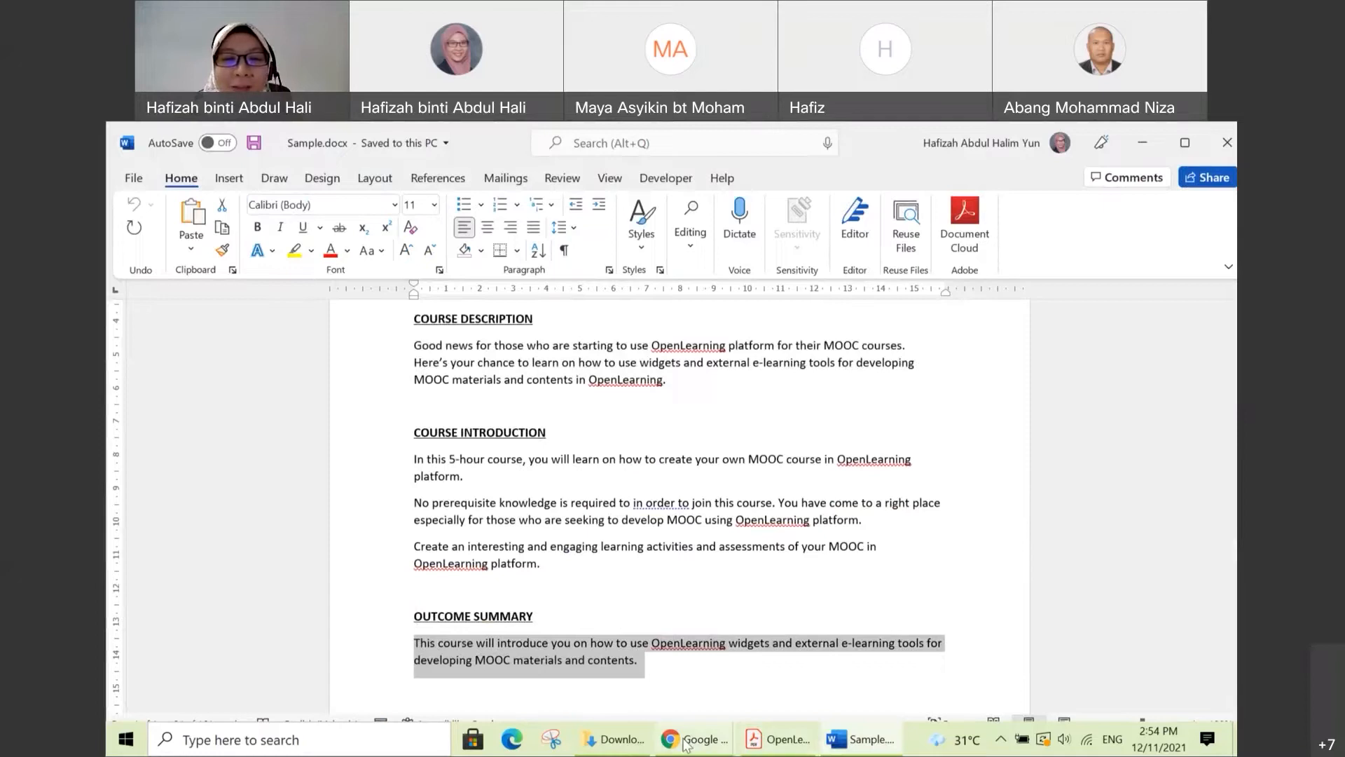
Step: Return to the OpenLearning window in Chrome and paste the copied summary into Outcomes Summary
mouse_move(687, 744)
click(618, 662)
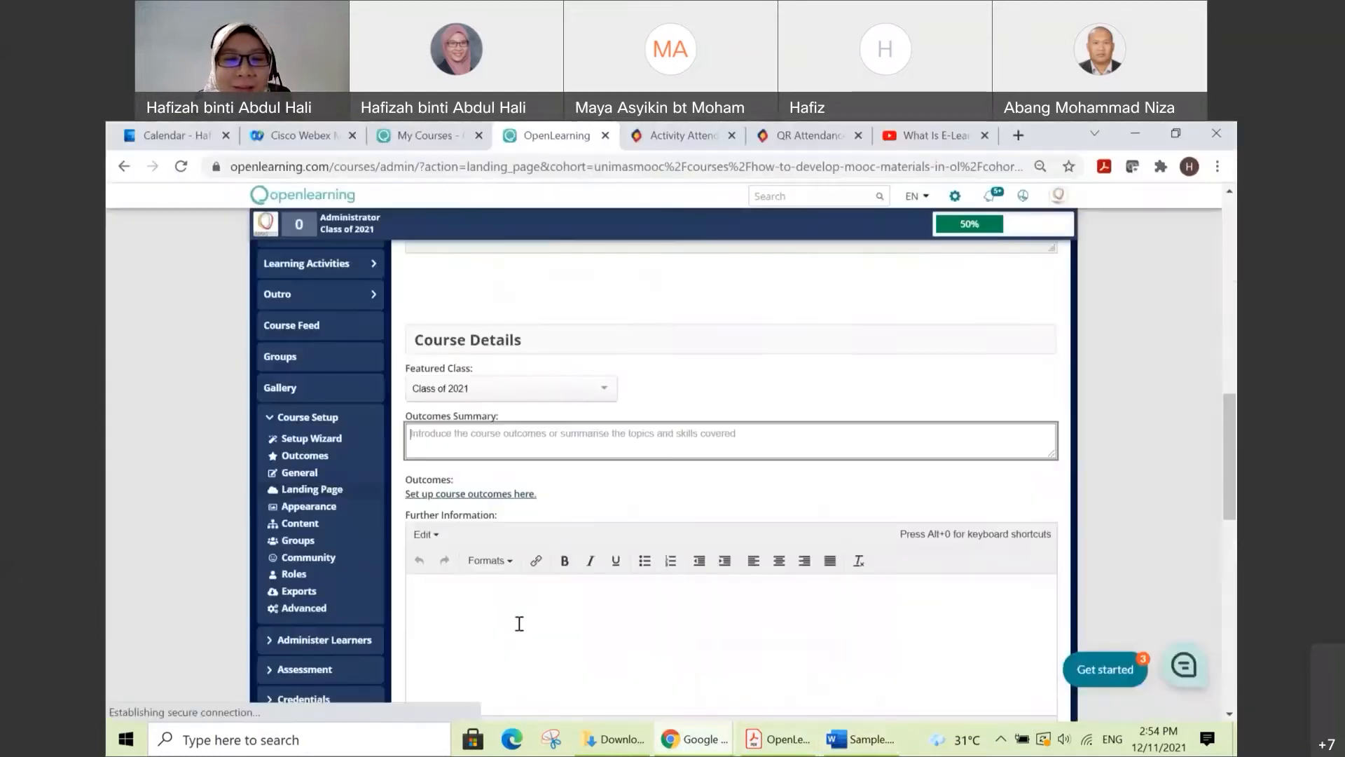
click(426, 435)
key(ctrl+v)
Step: Save the landing page settings with Further Information left empty and Hide Cost unticked
scroll(583, 462, down, 1)
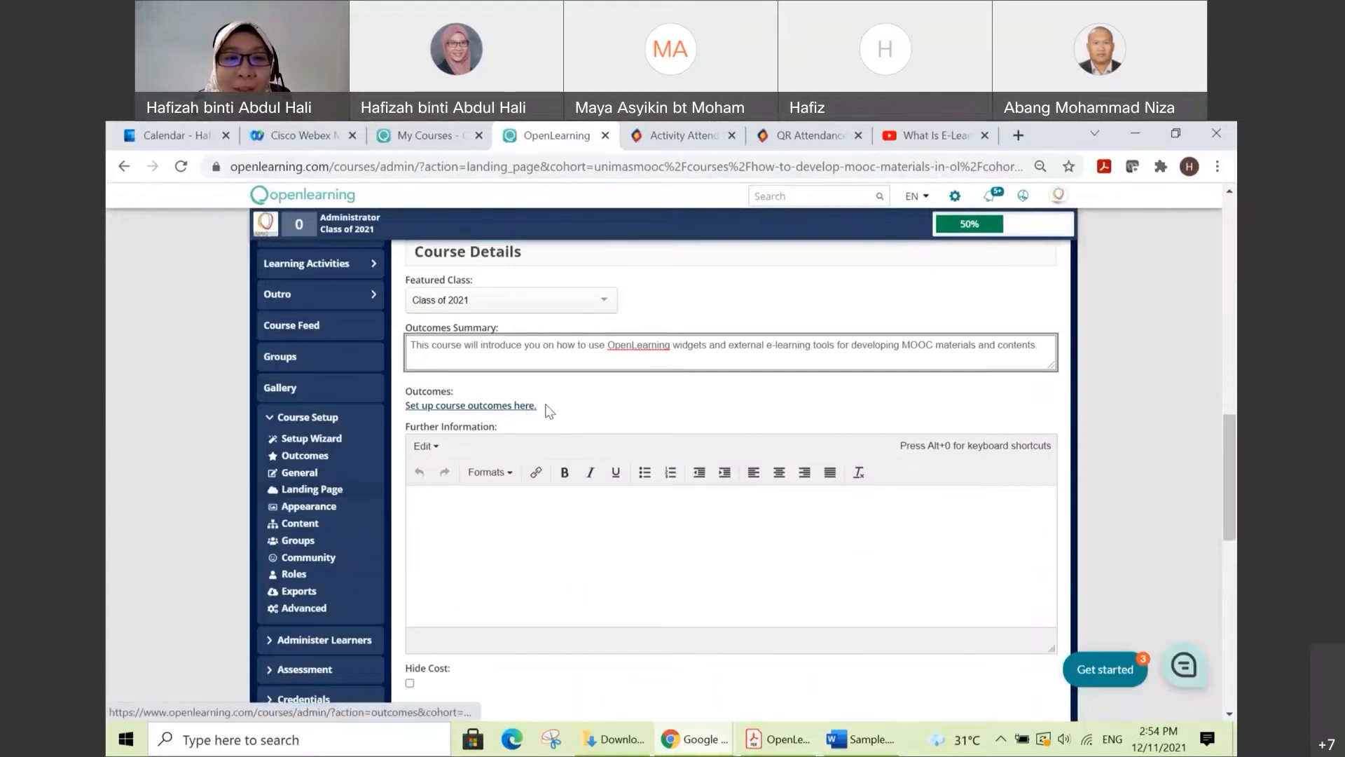
scroll(712, 398, down, 1)
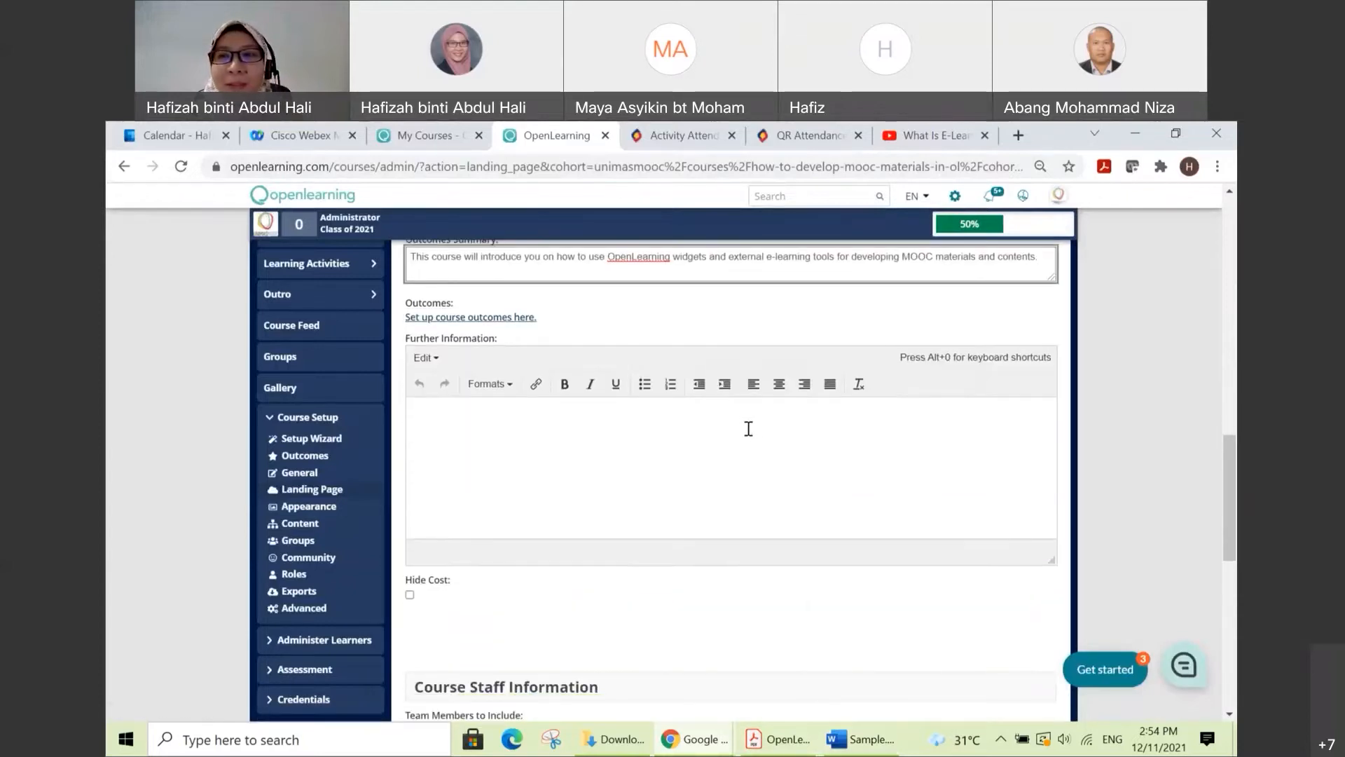
scroll(775, 444, down, 2)
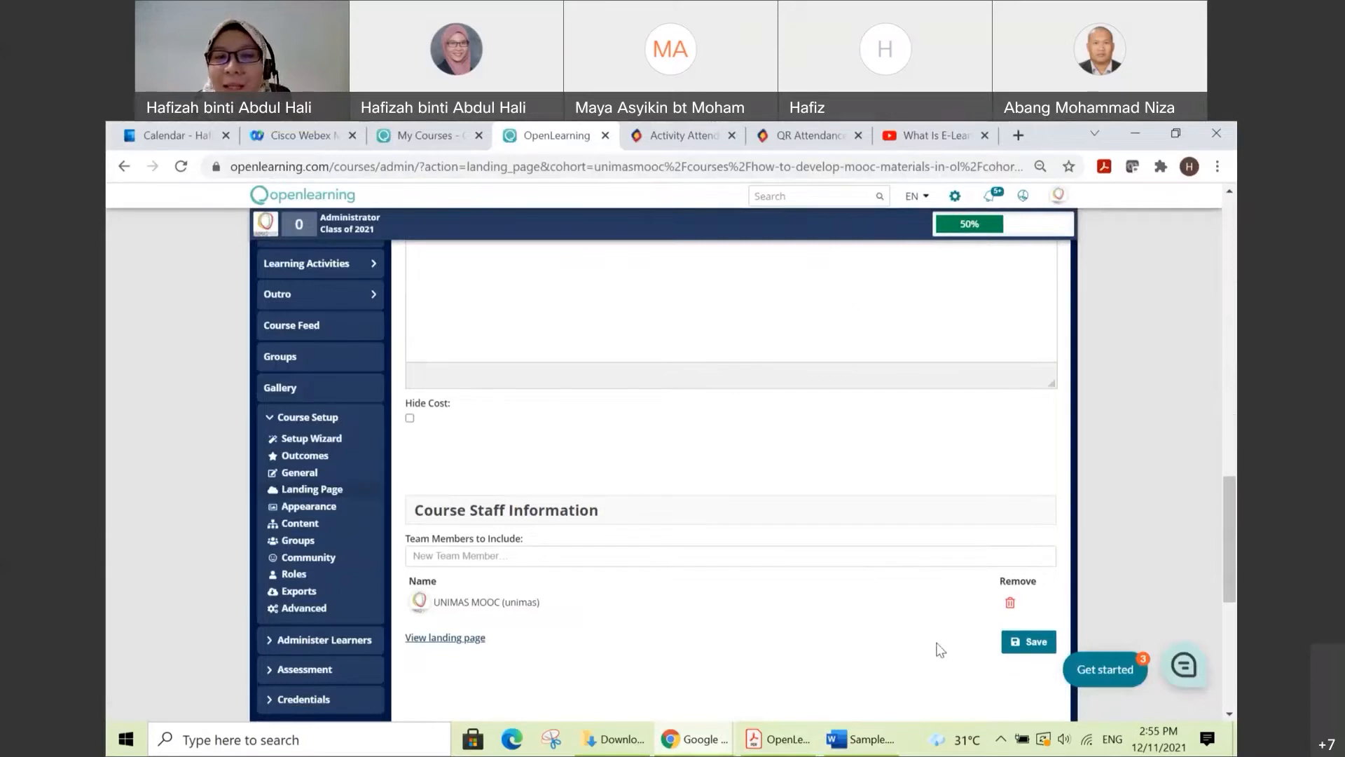
click(1027, 641)
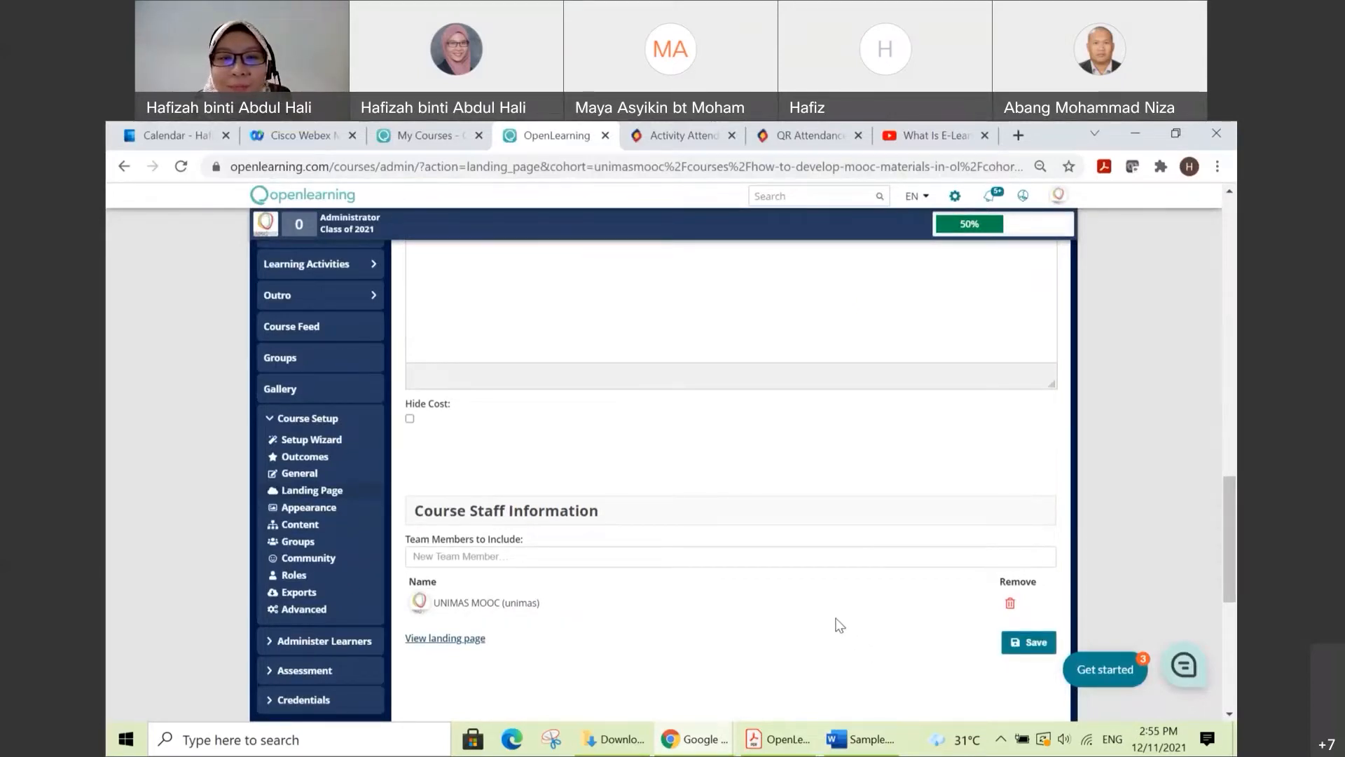
Step: Open the course's Outcomes settings and review the course objective, learning outcomes and outcome tags
scroll(835, 622, up, 5)
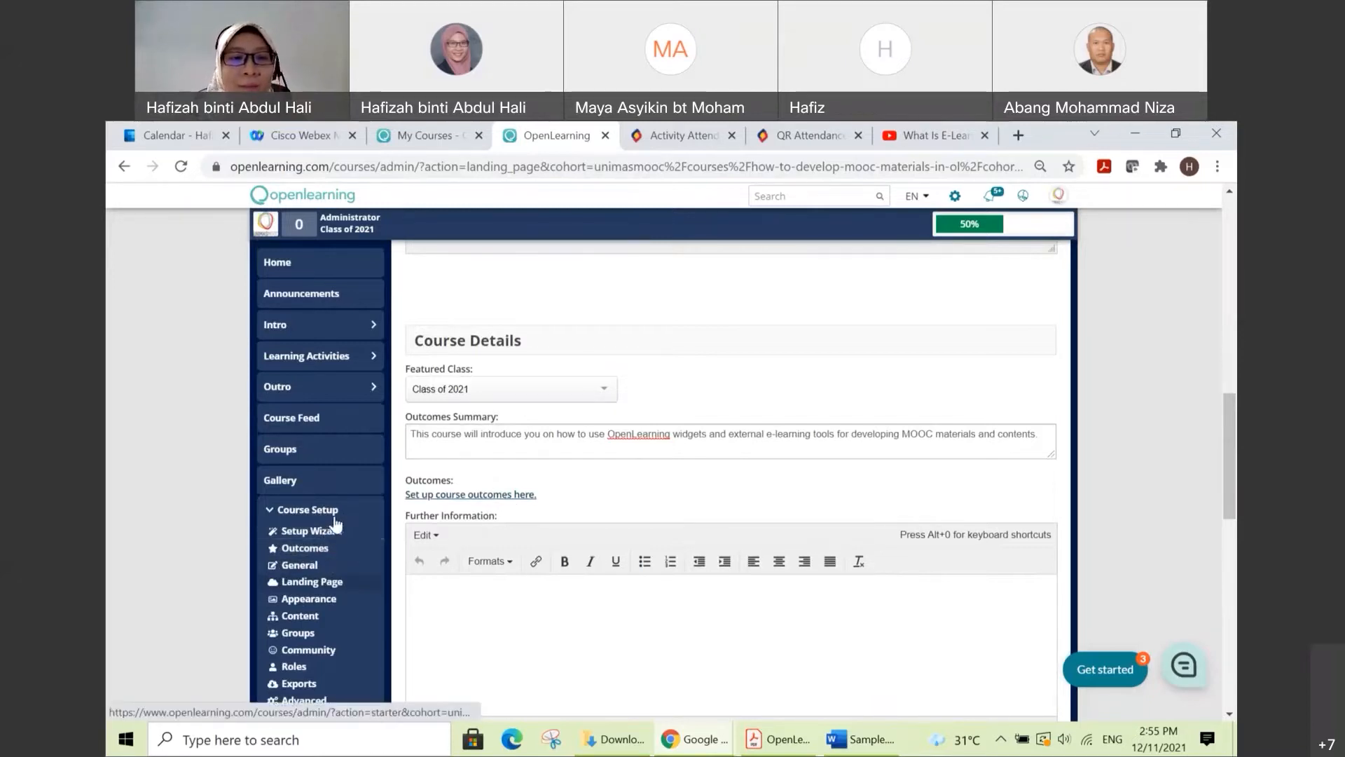
click(324, 554)
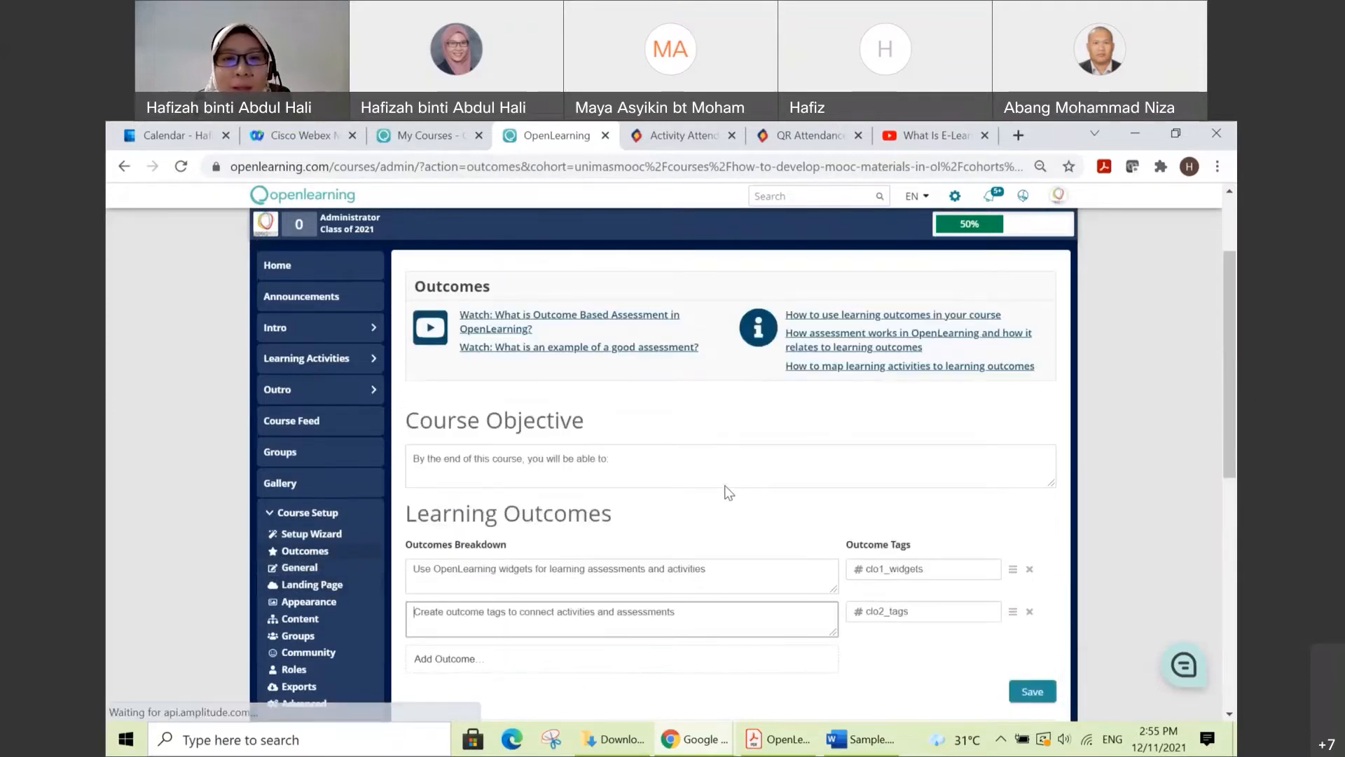
scroll(729, 492, down, 1)
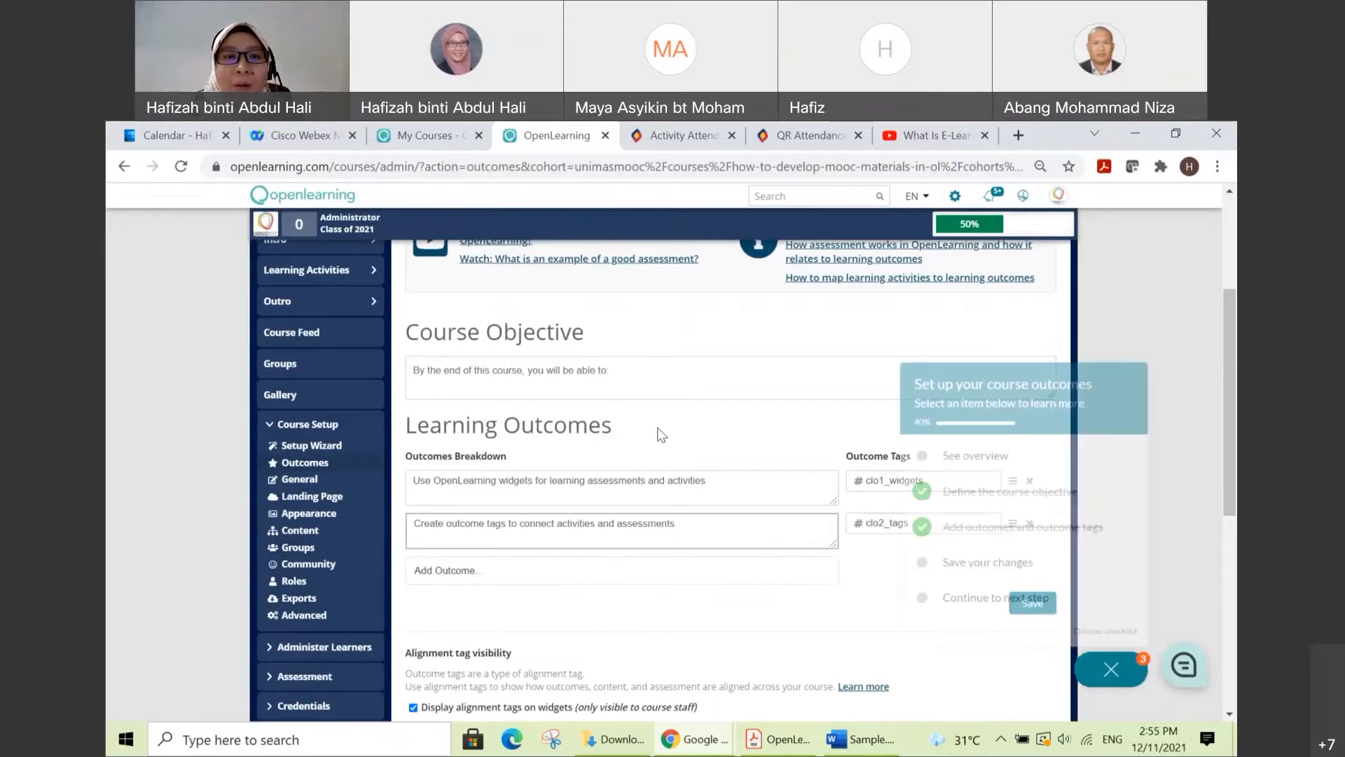
click(730, 430)
scroll(658, 439, down, 1)
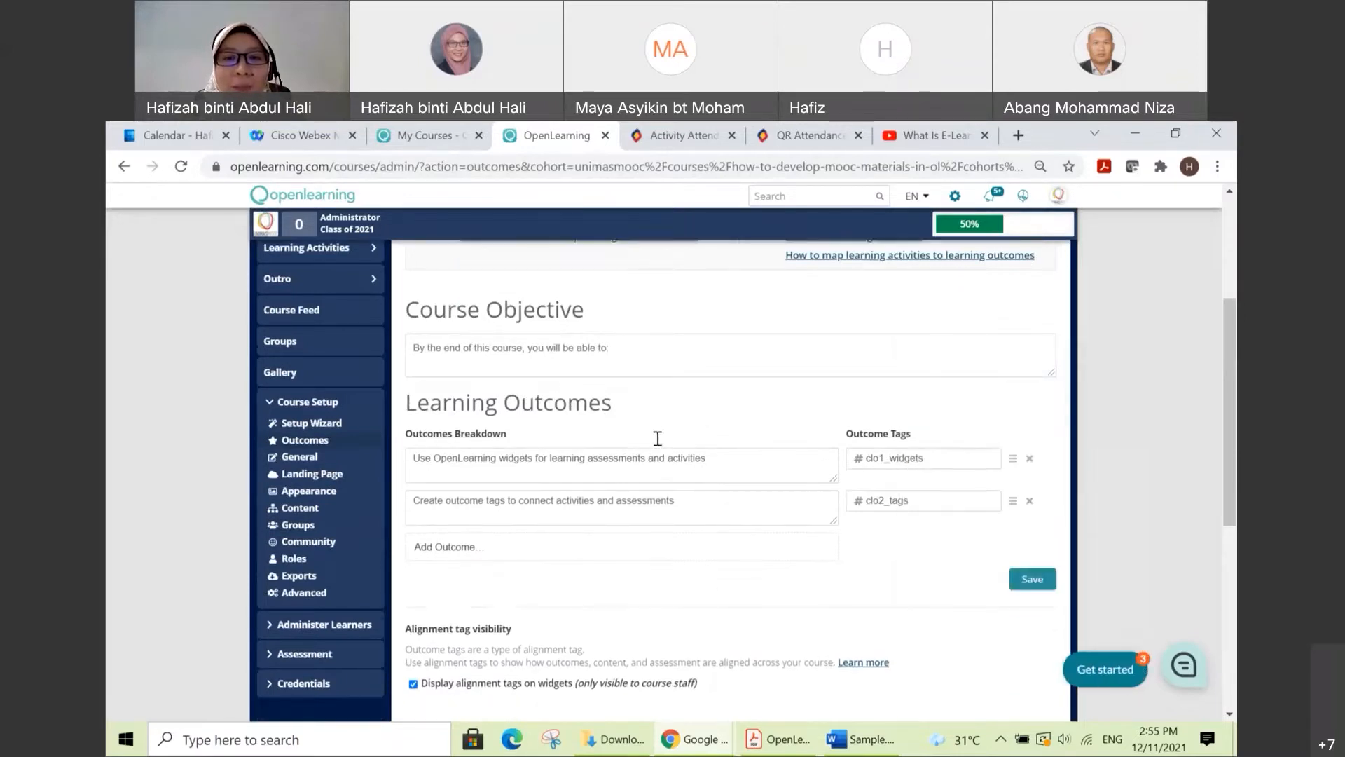
scroll(658, 438, down, 2)
scroll(633, 435, up, 1)
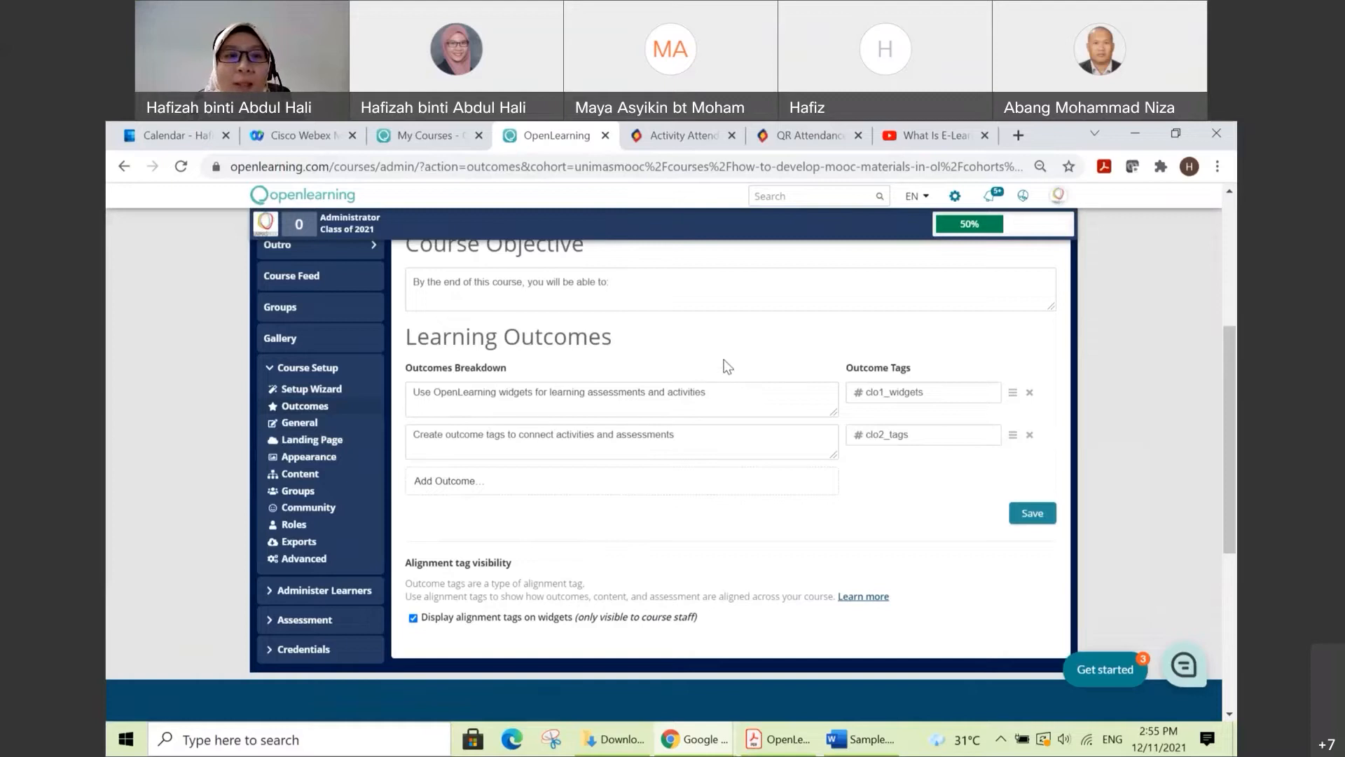
Step: Return to the Landing Page settings, check the filled-in sections and open the course's landing page for viewing
click(323, 440)
scroll(716, 494, up, 2)
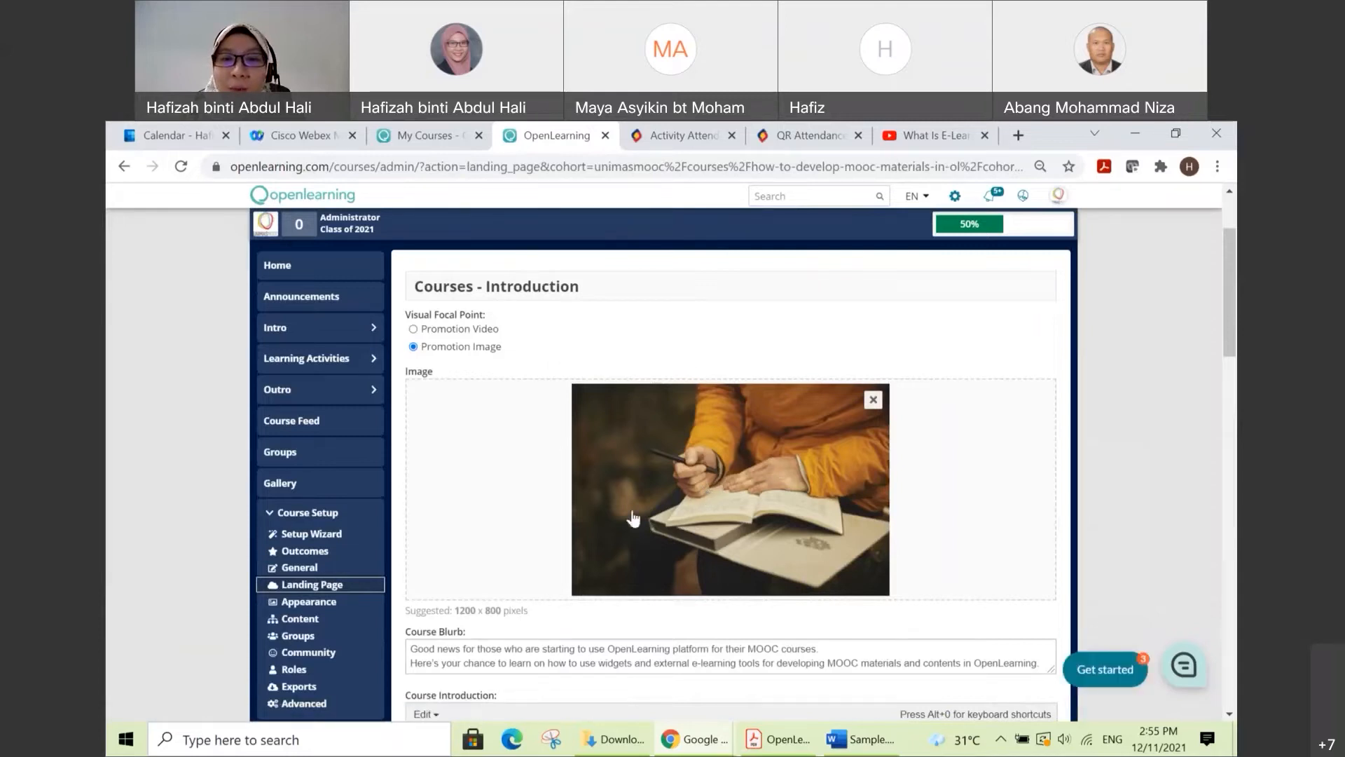
click(759, 622)
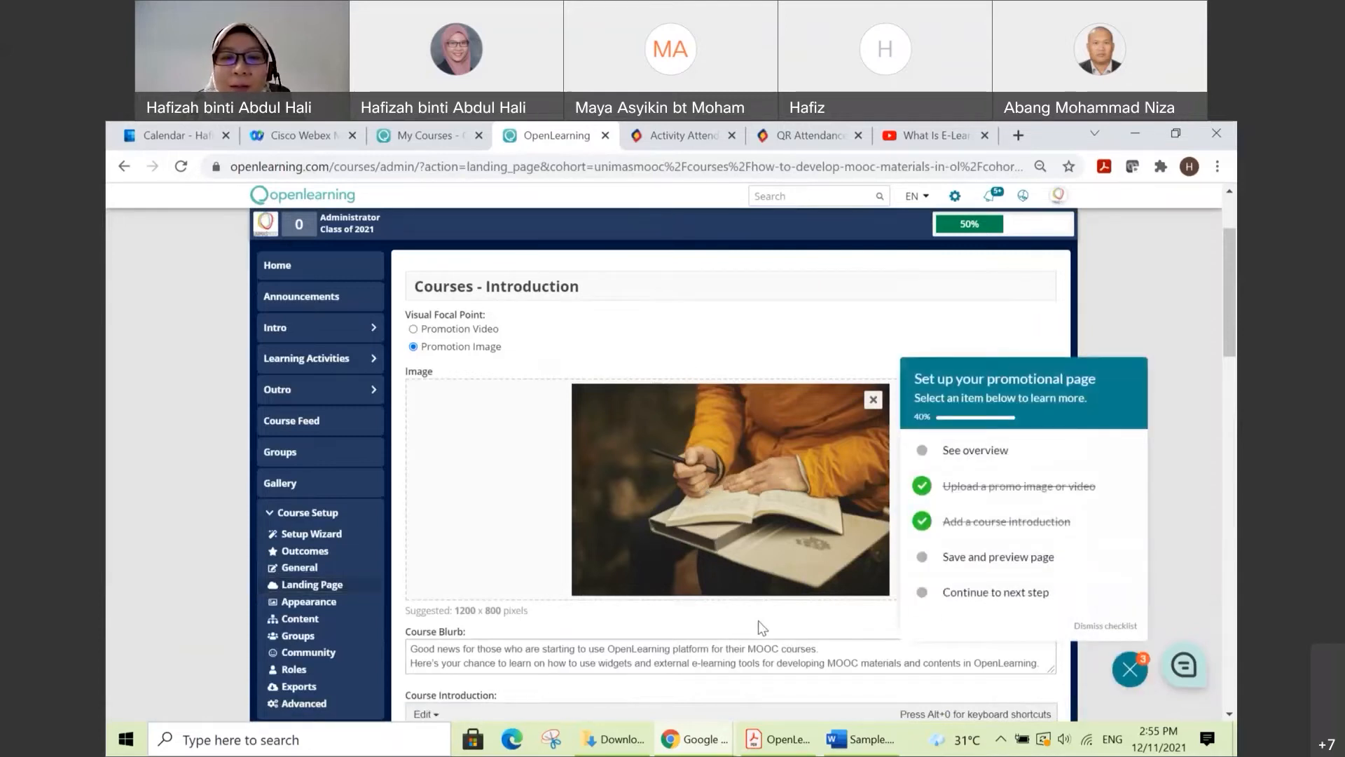
scroll(782, 525, down, 1)
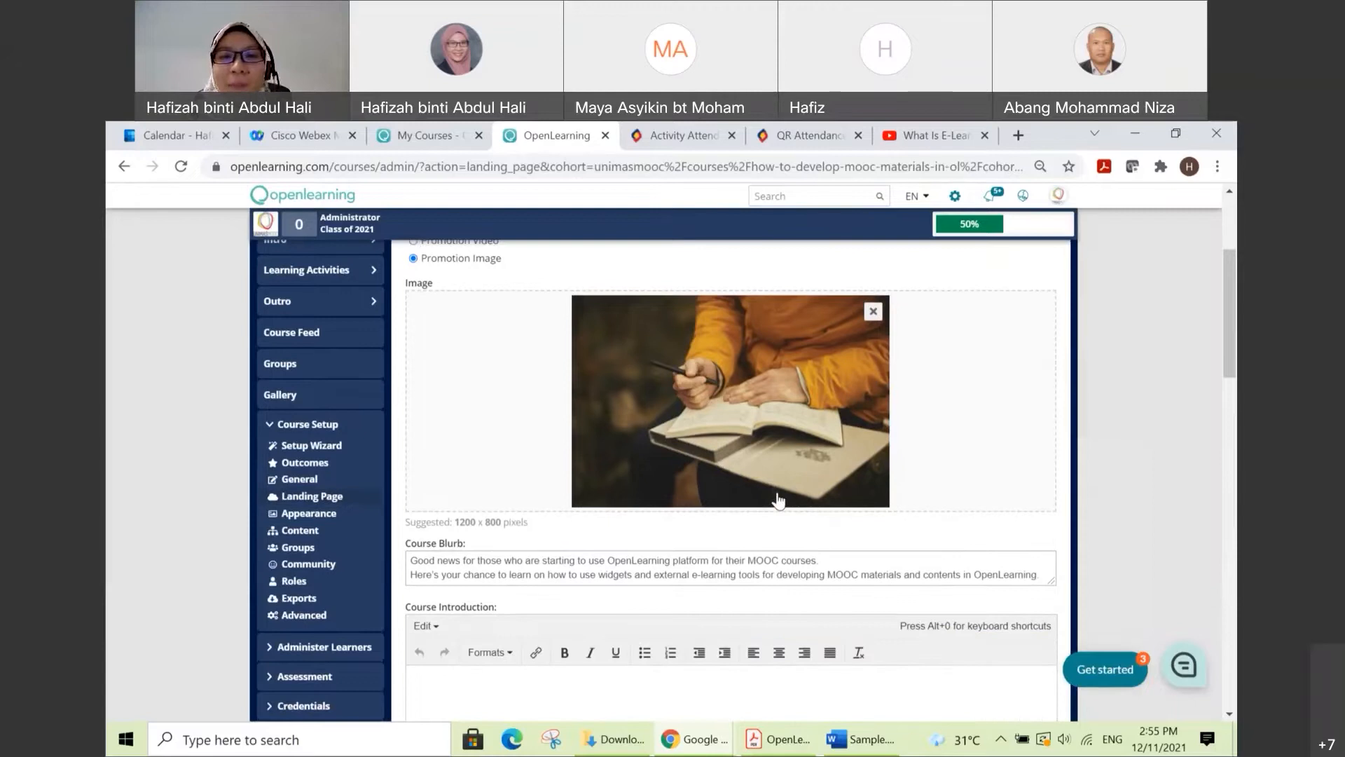
scroll(763, 496, down, 3)
scroll(757, 484, down, 6)
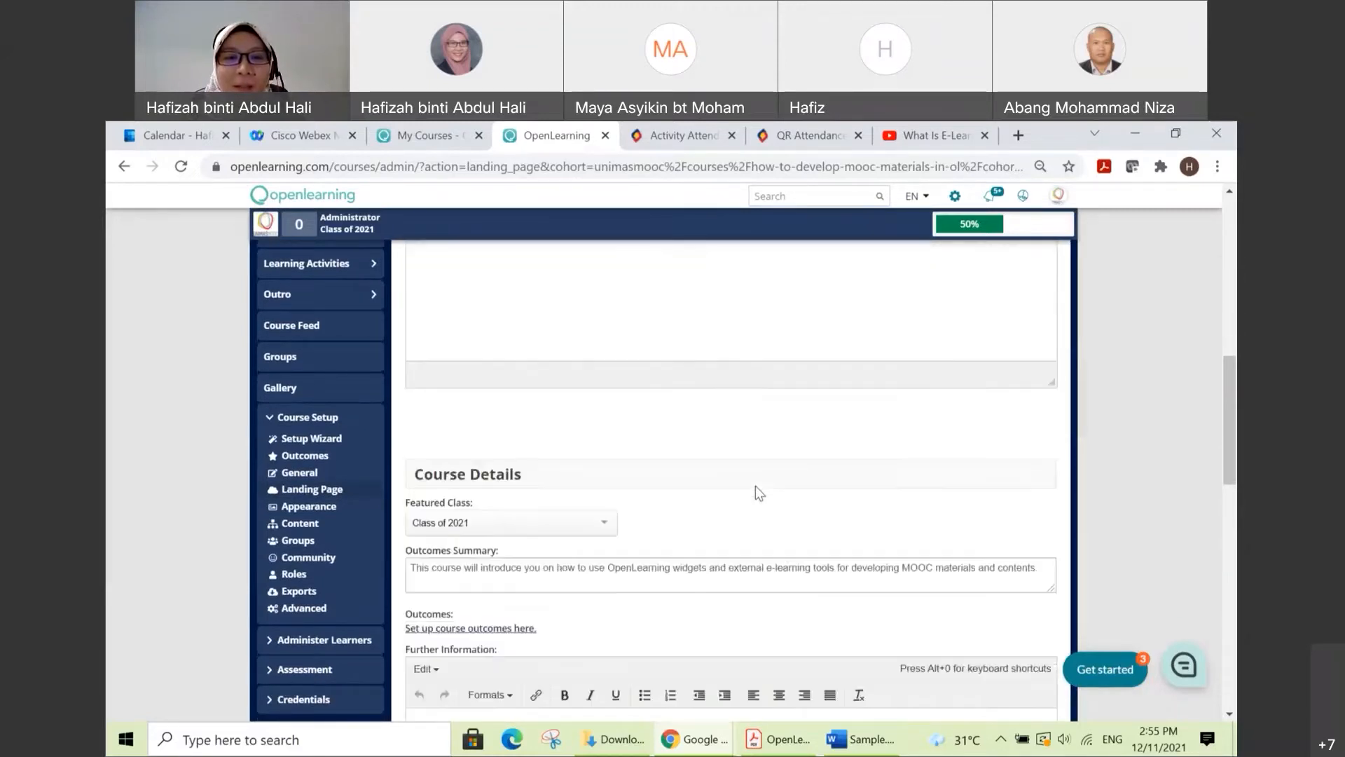
scroll(758, 481, down, 1)
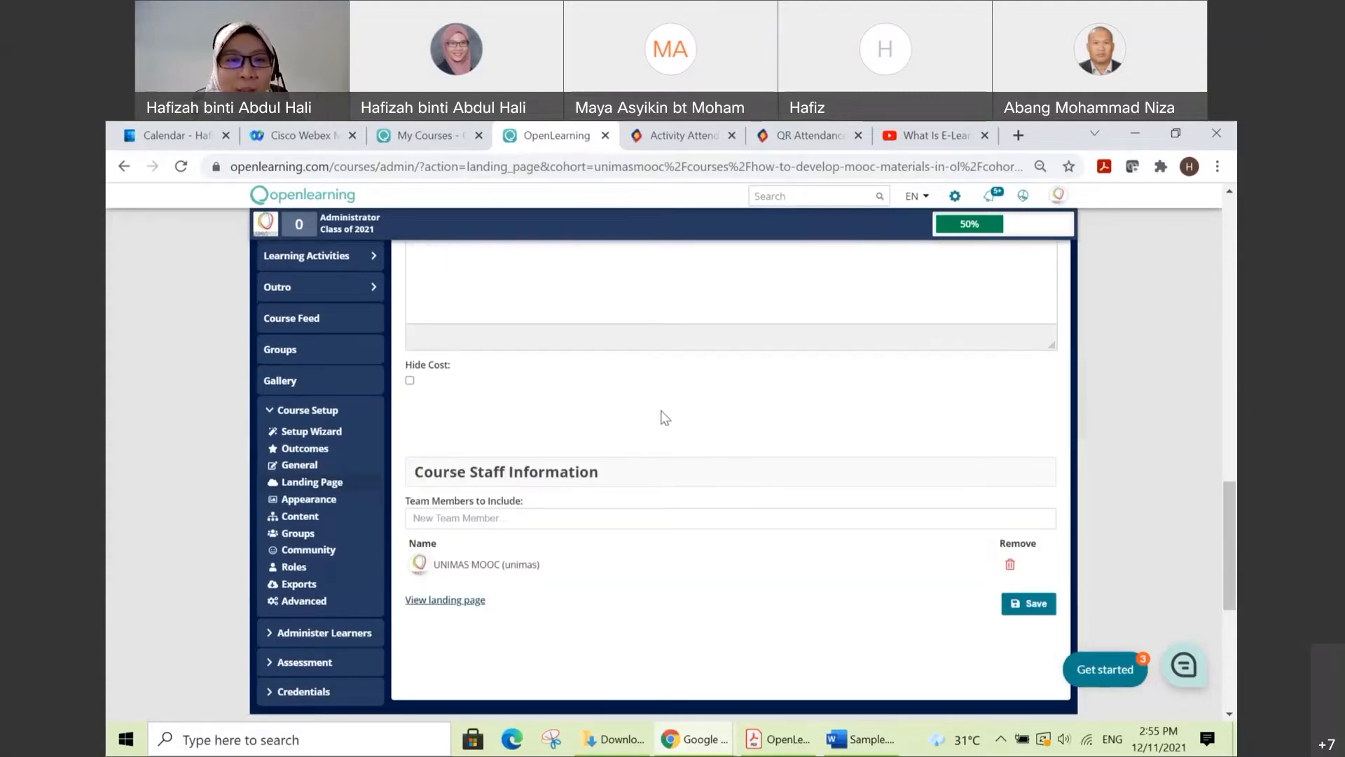
scroll(654, 438, down, 1)
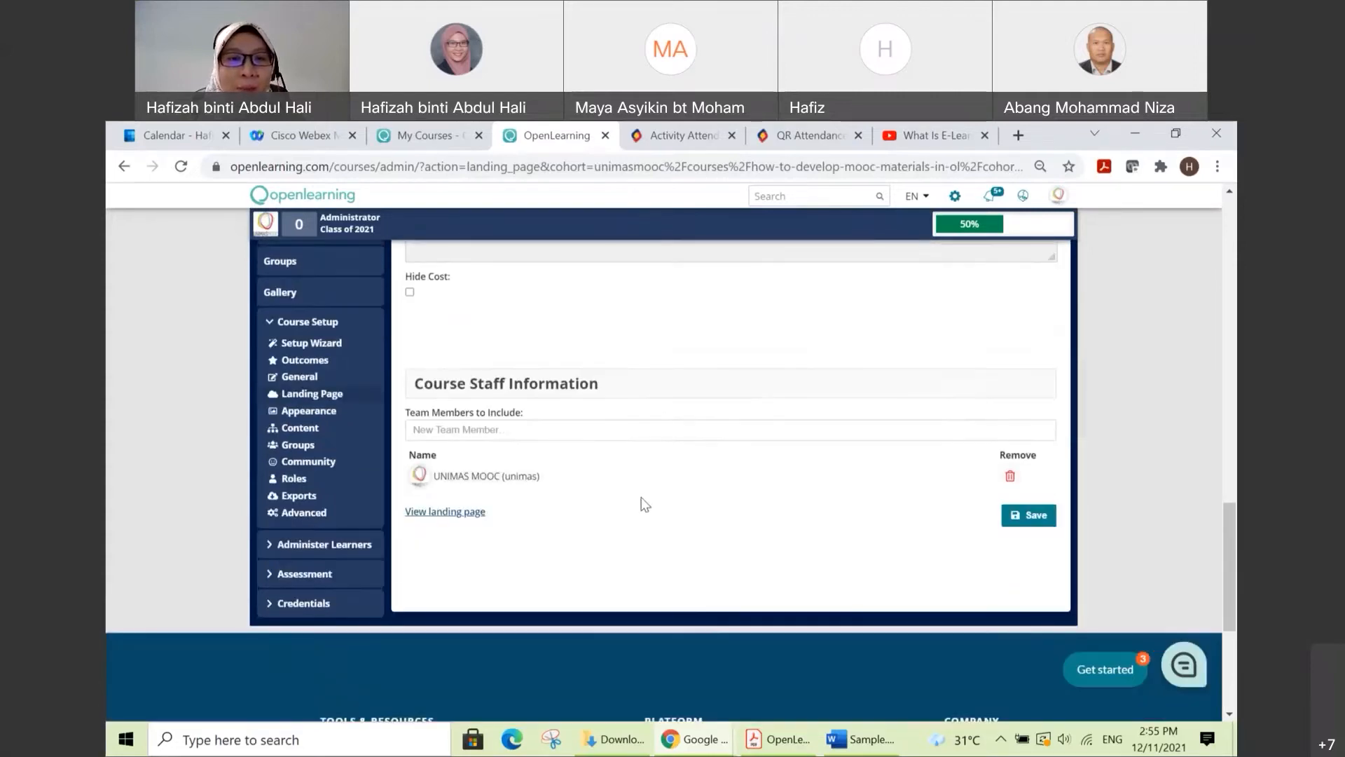
click(445, 515)
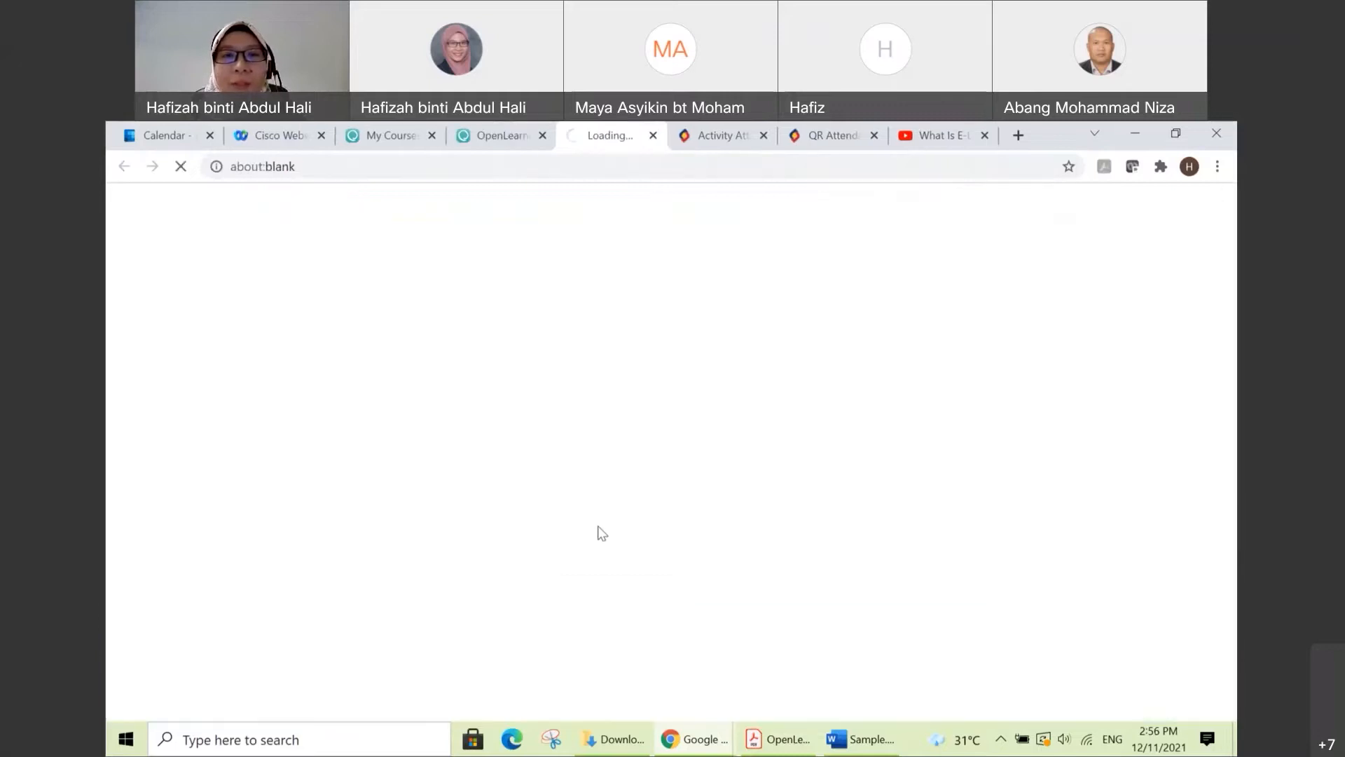
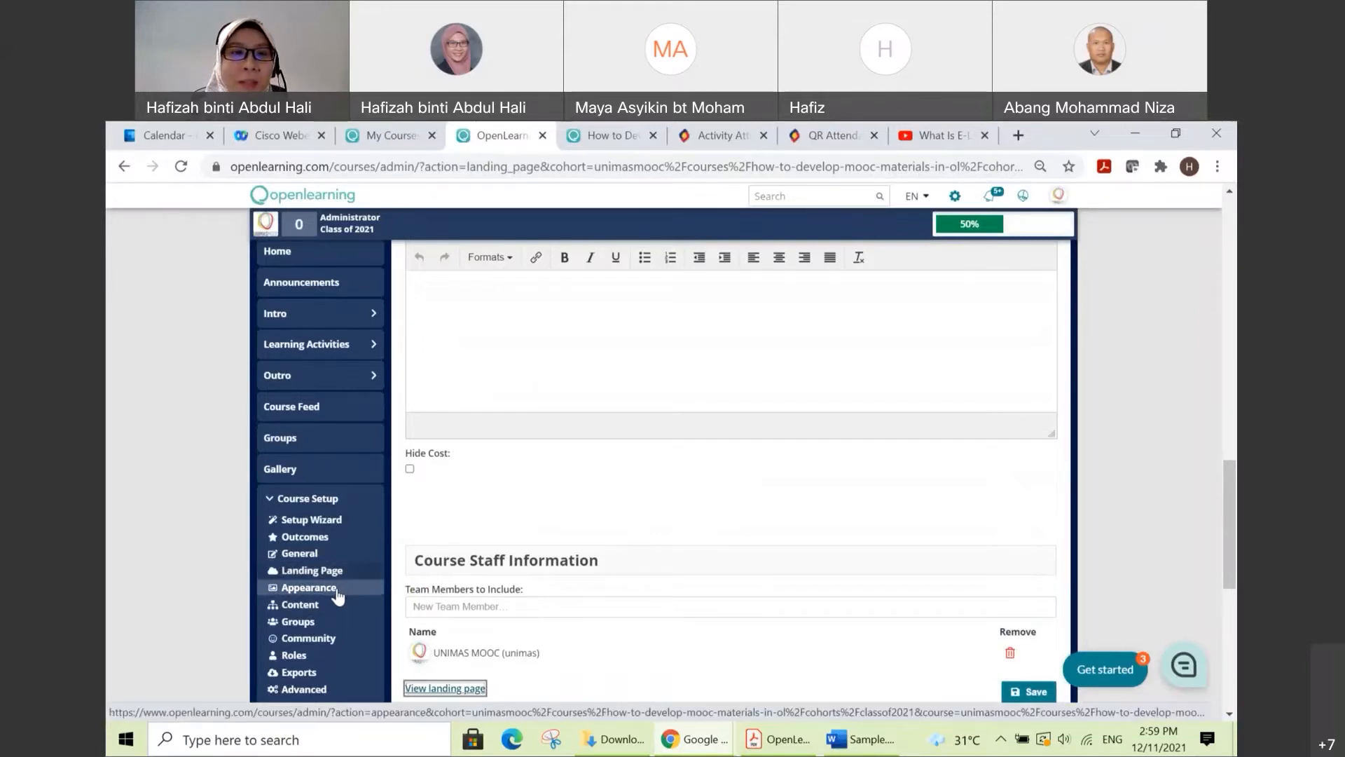
Step: Open the course's Appearance settings and review the banner options and theme settings
click(339, 594)
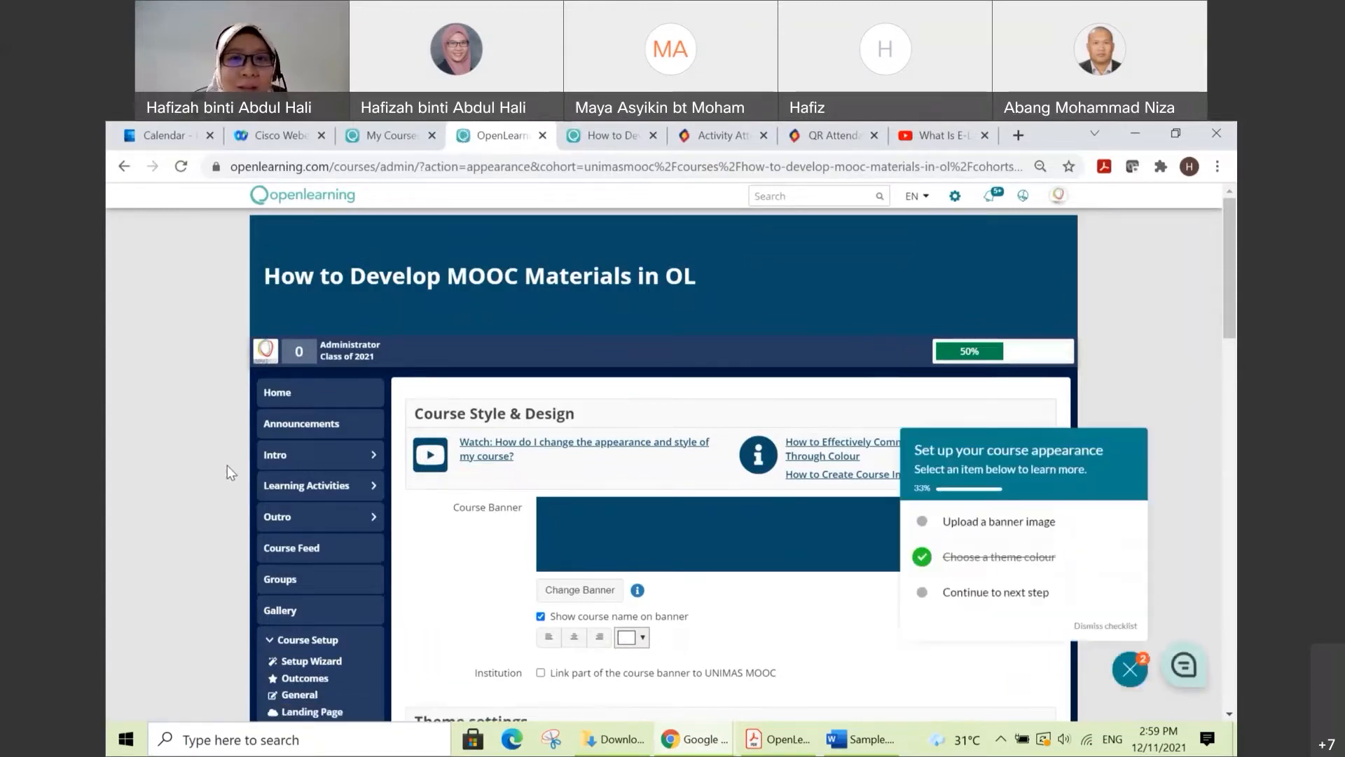
scroll(1101, 445, down, 1)
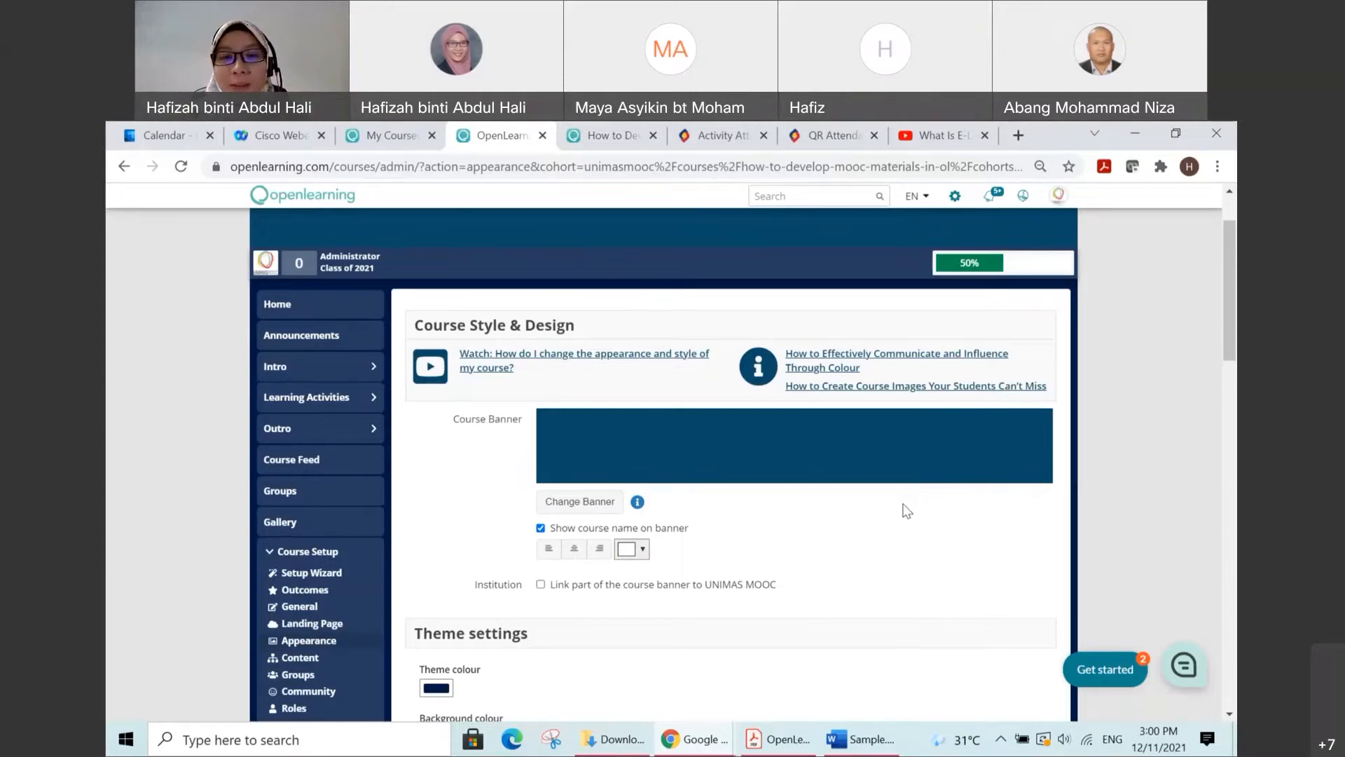
scroll(805, 511, down, 1)
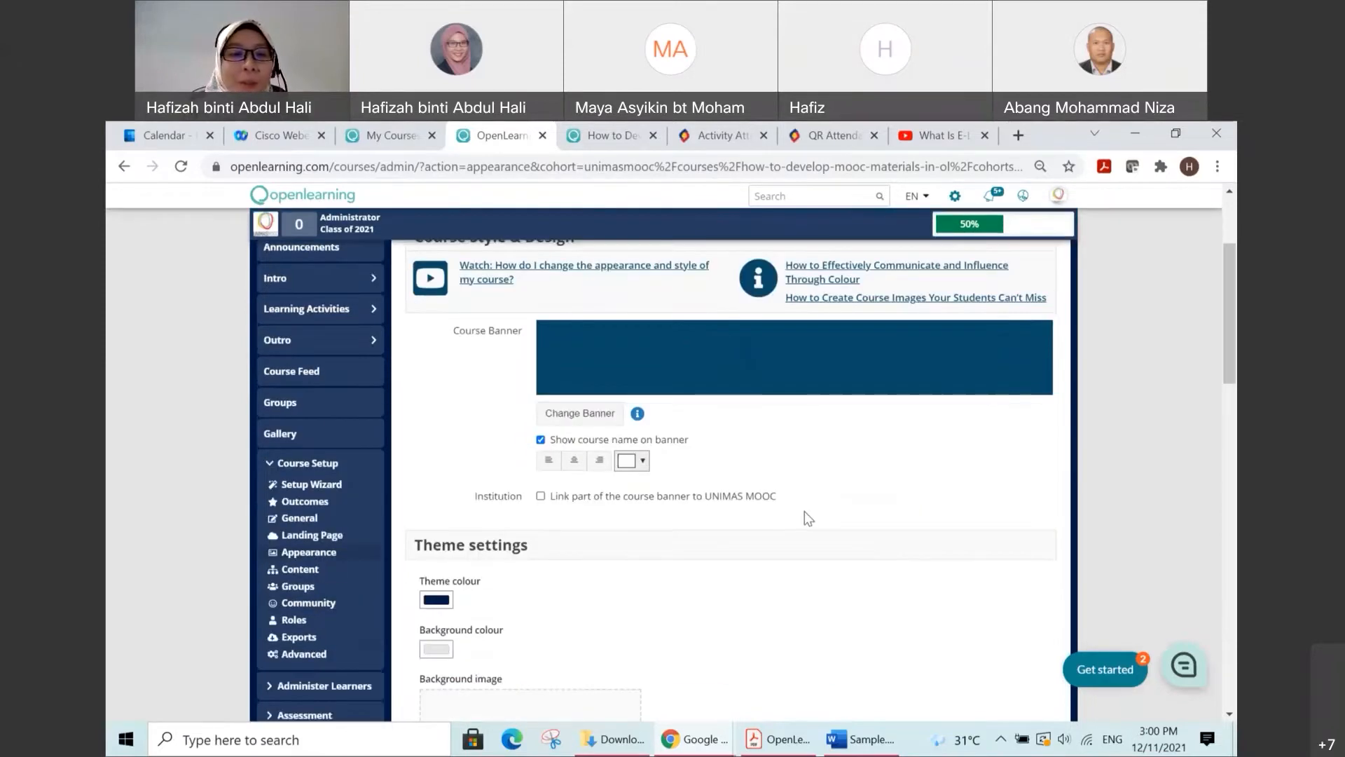
scroll(525, 589, down, 1)
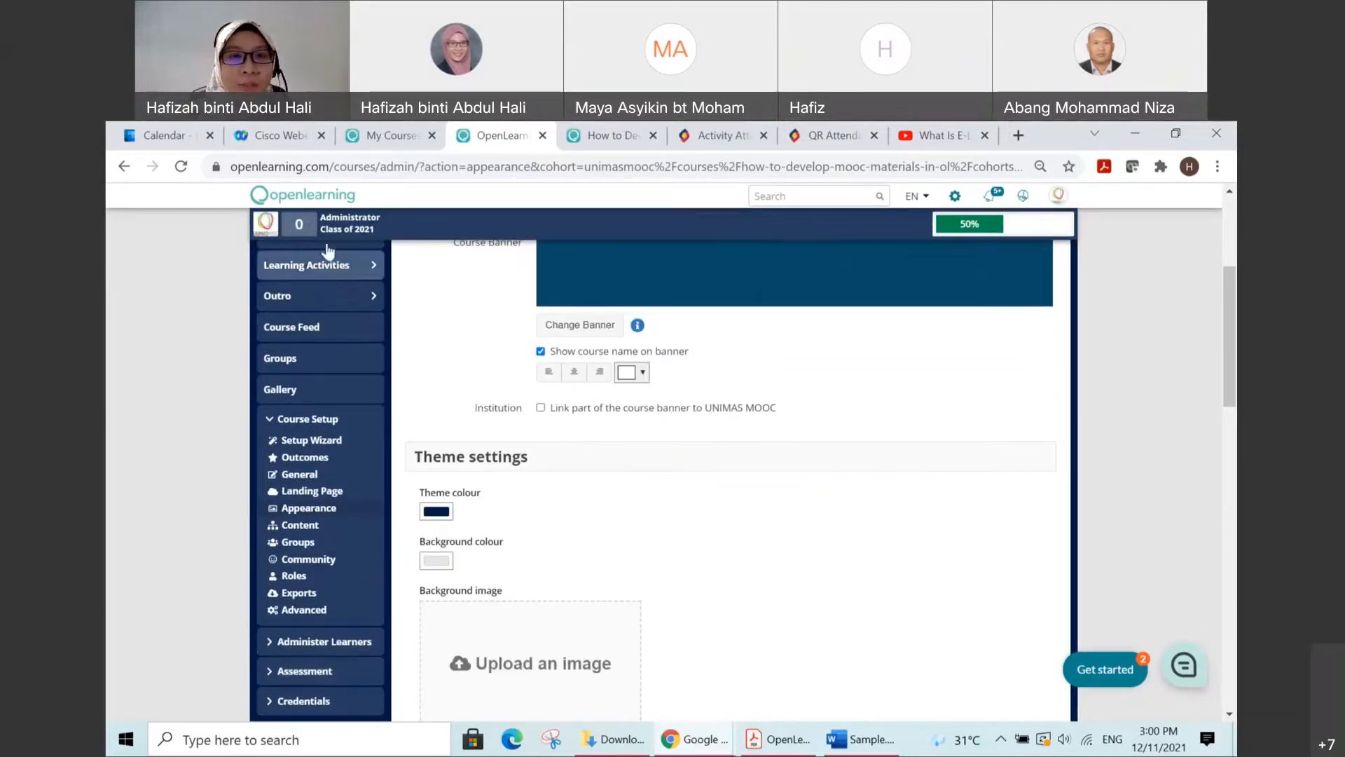
Step: Try out yellow and gold shades for the theme colour, ending with #b89333
click(438, 515)
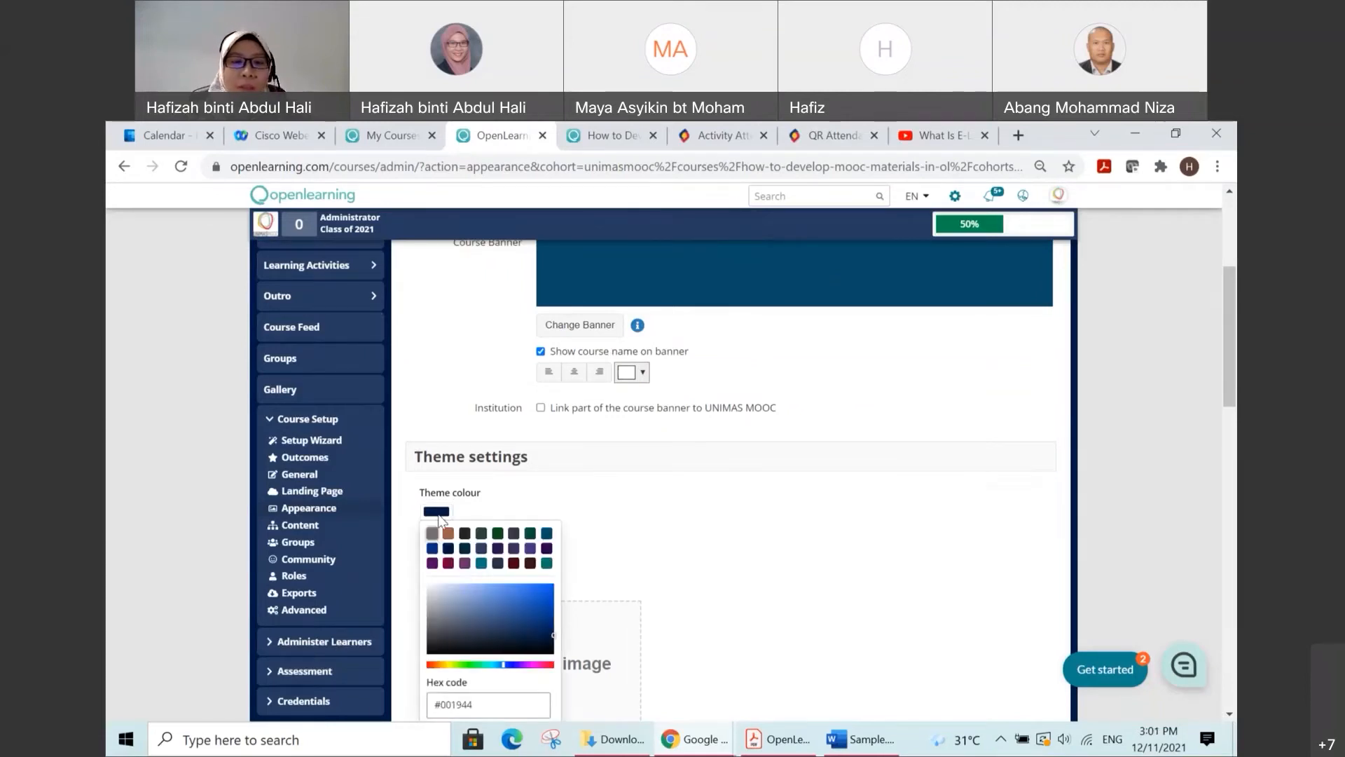
click(443, 664)
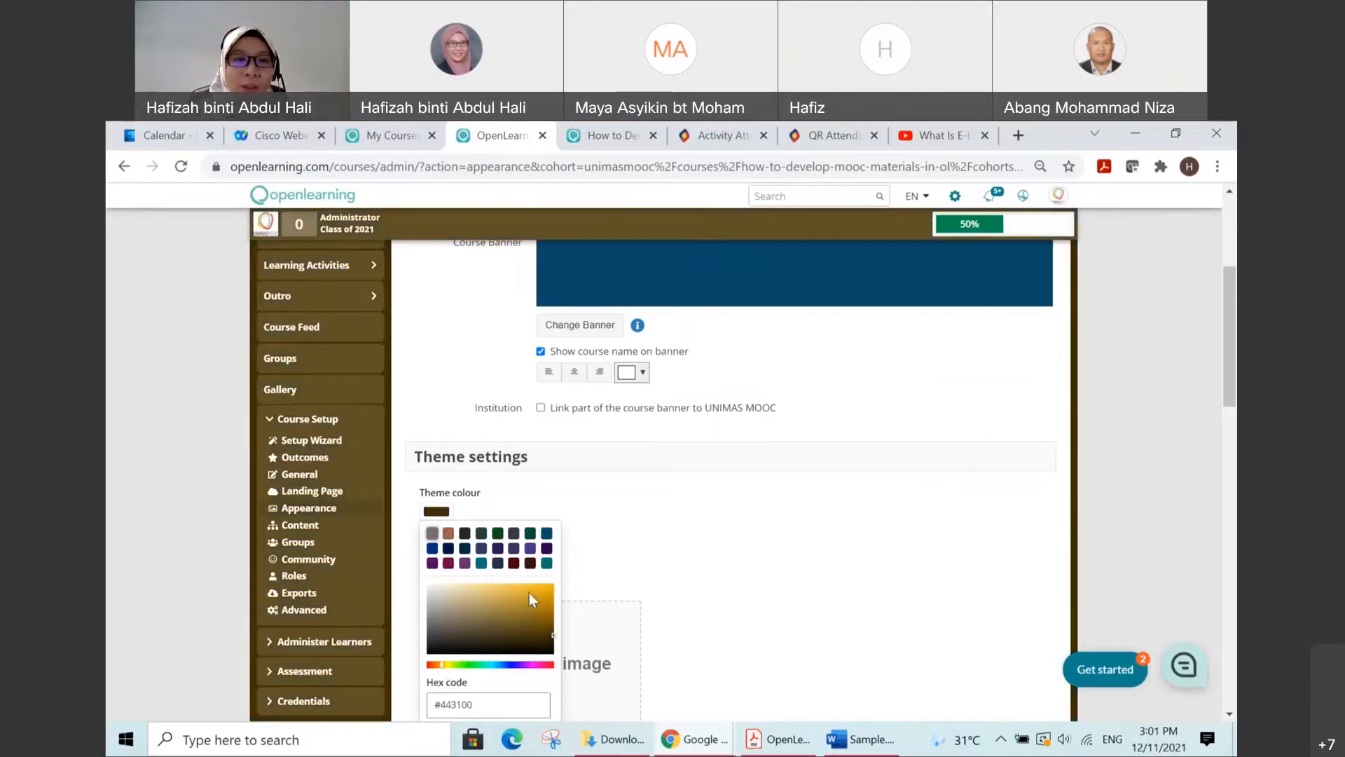
click(536, 590)
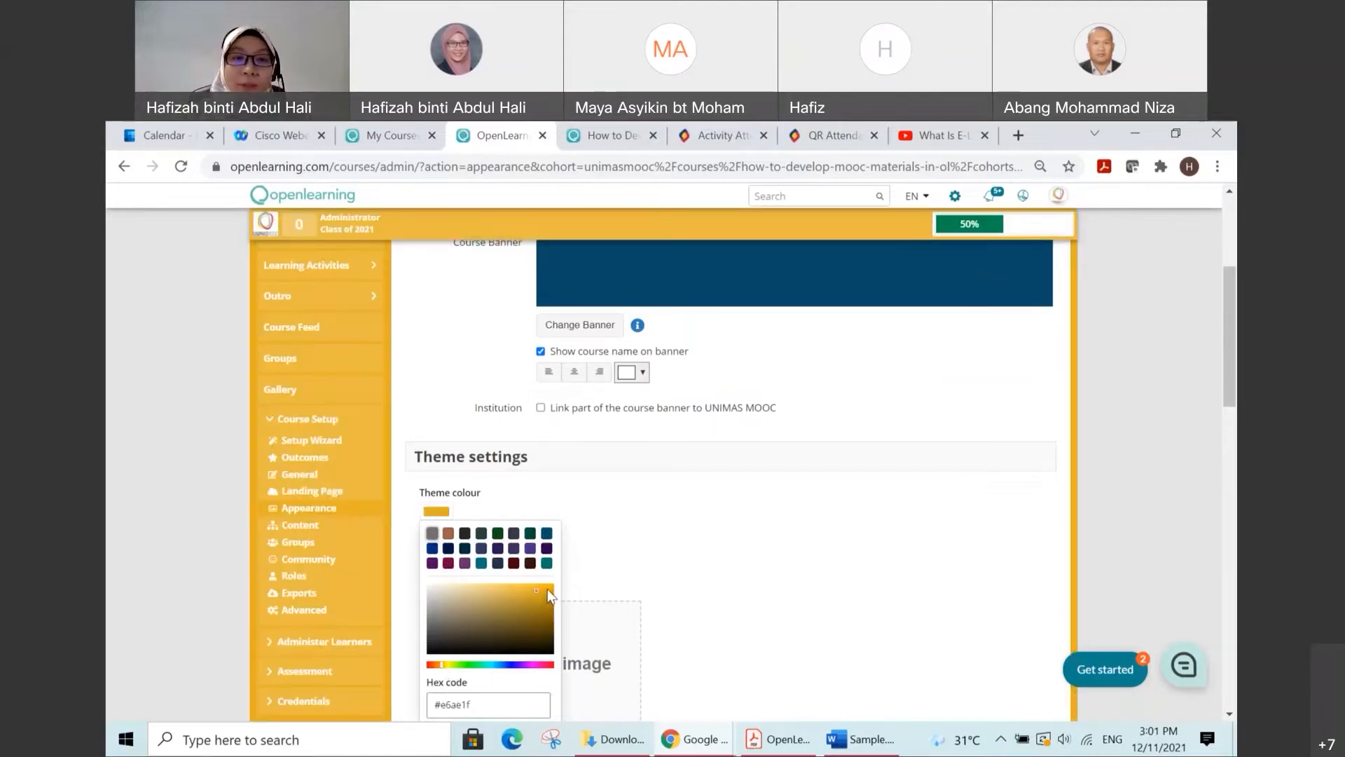
click(548, 587)
click(518, 585)
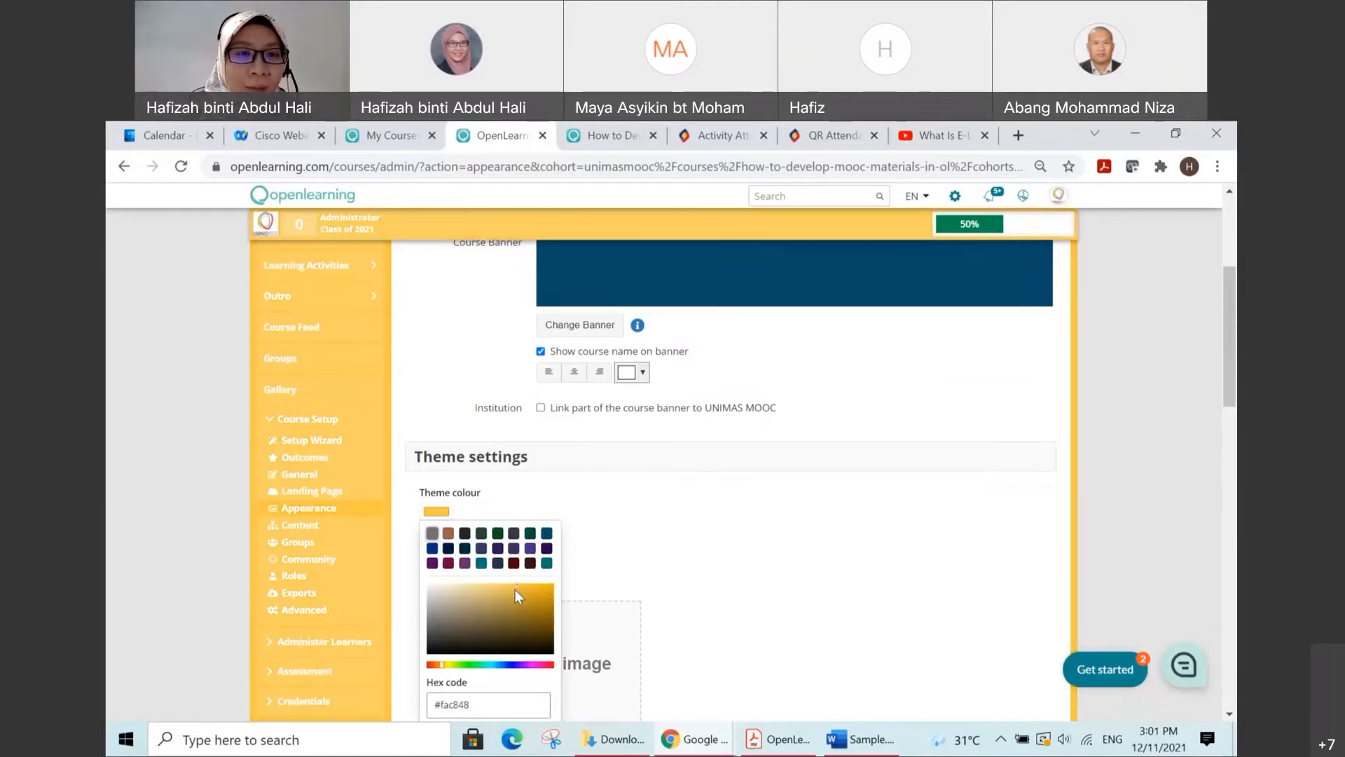
click(519, 594)
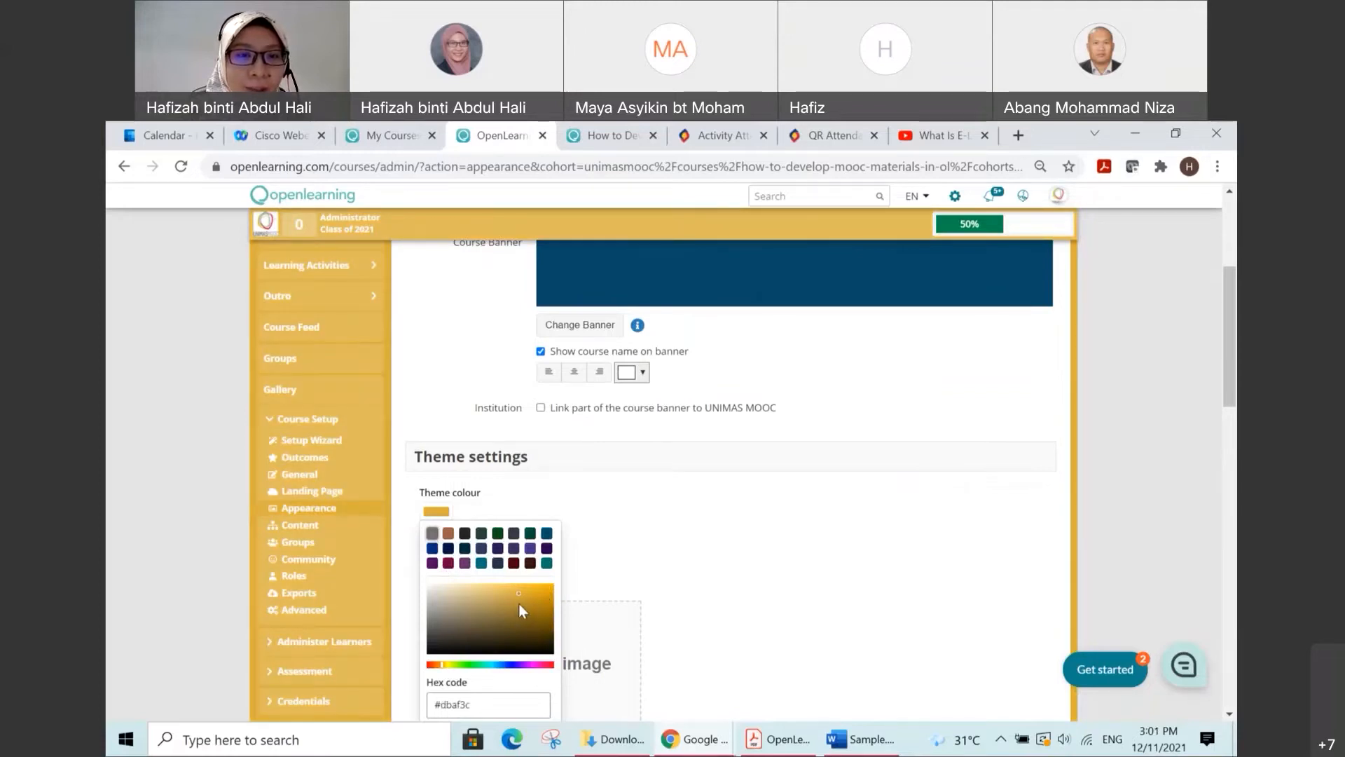
click(519, 603)
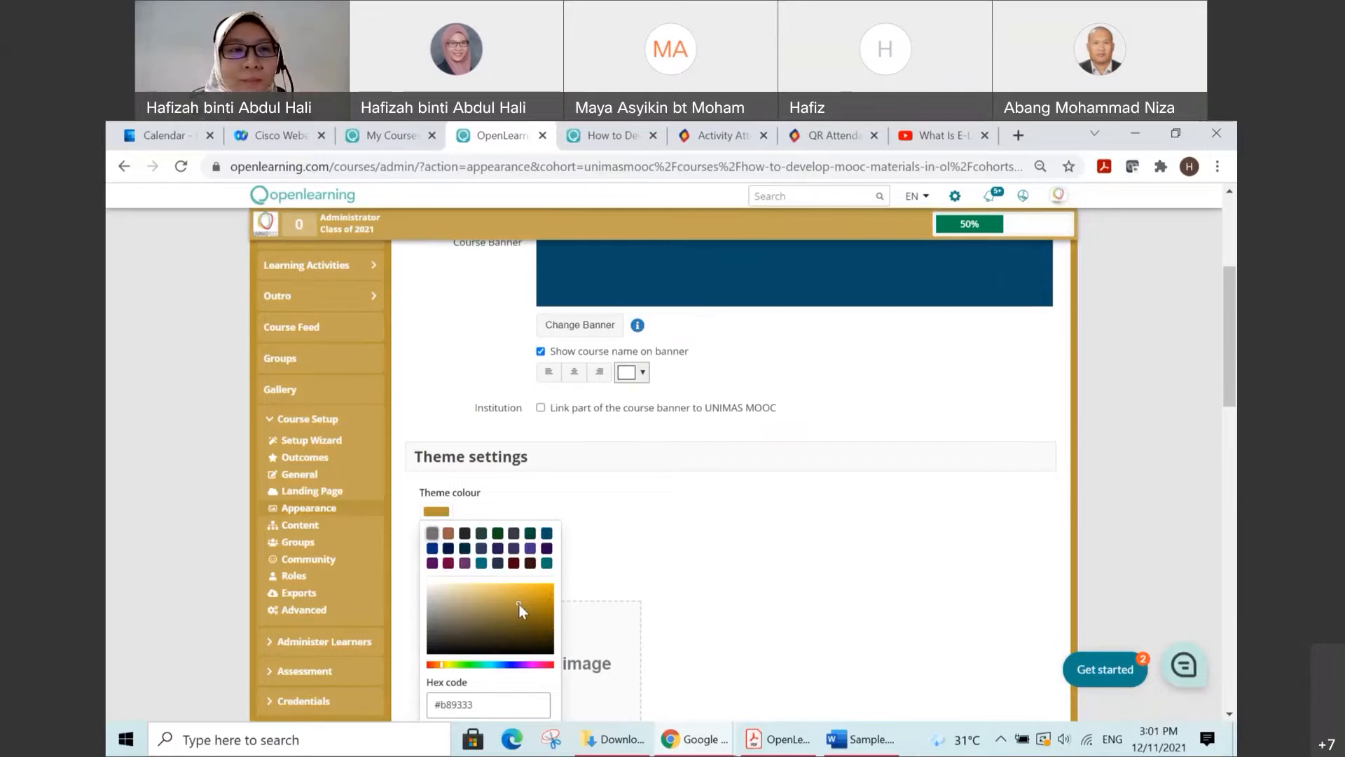
click(692, 579)
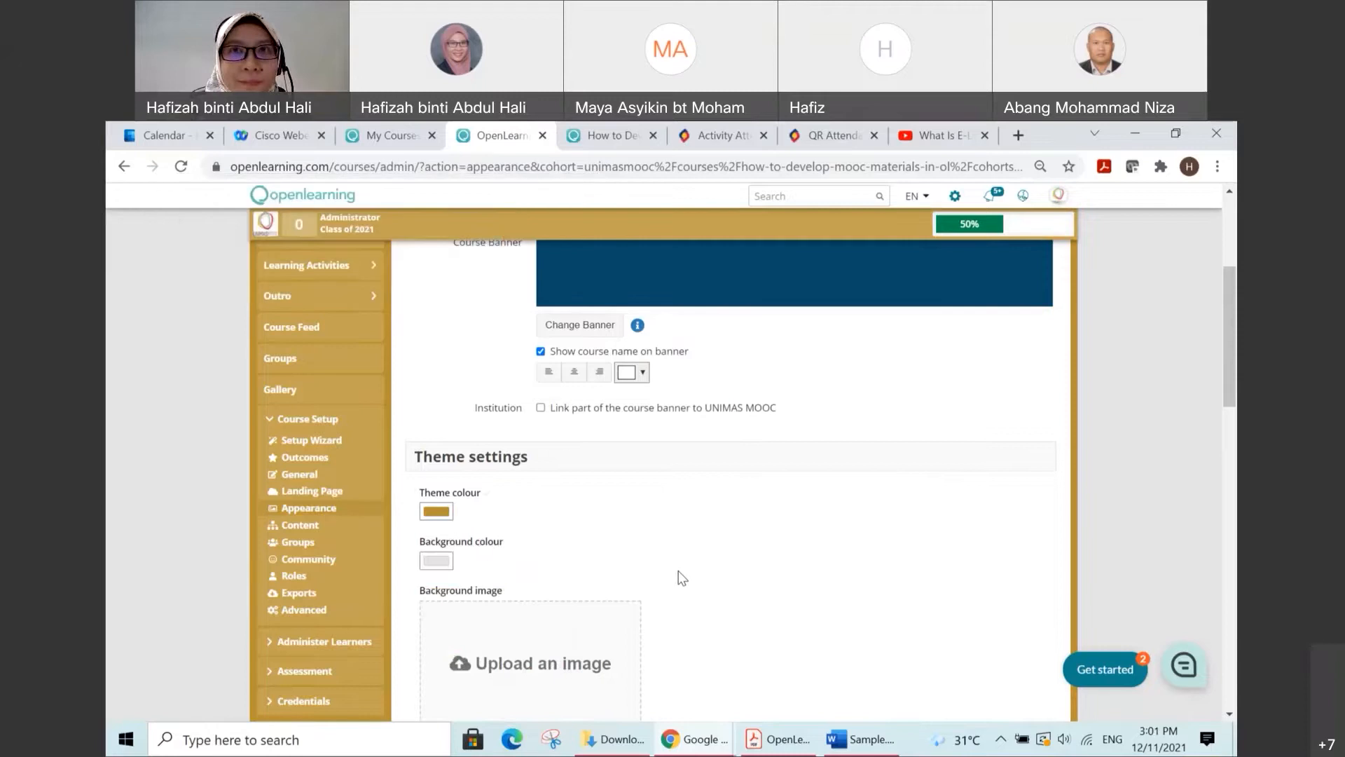
Step: Check the page with its current theme colour, and set the theme colour to dark brown #694d06
scroll(678, 570, up, 1)
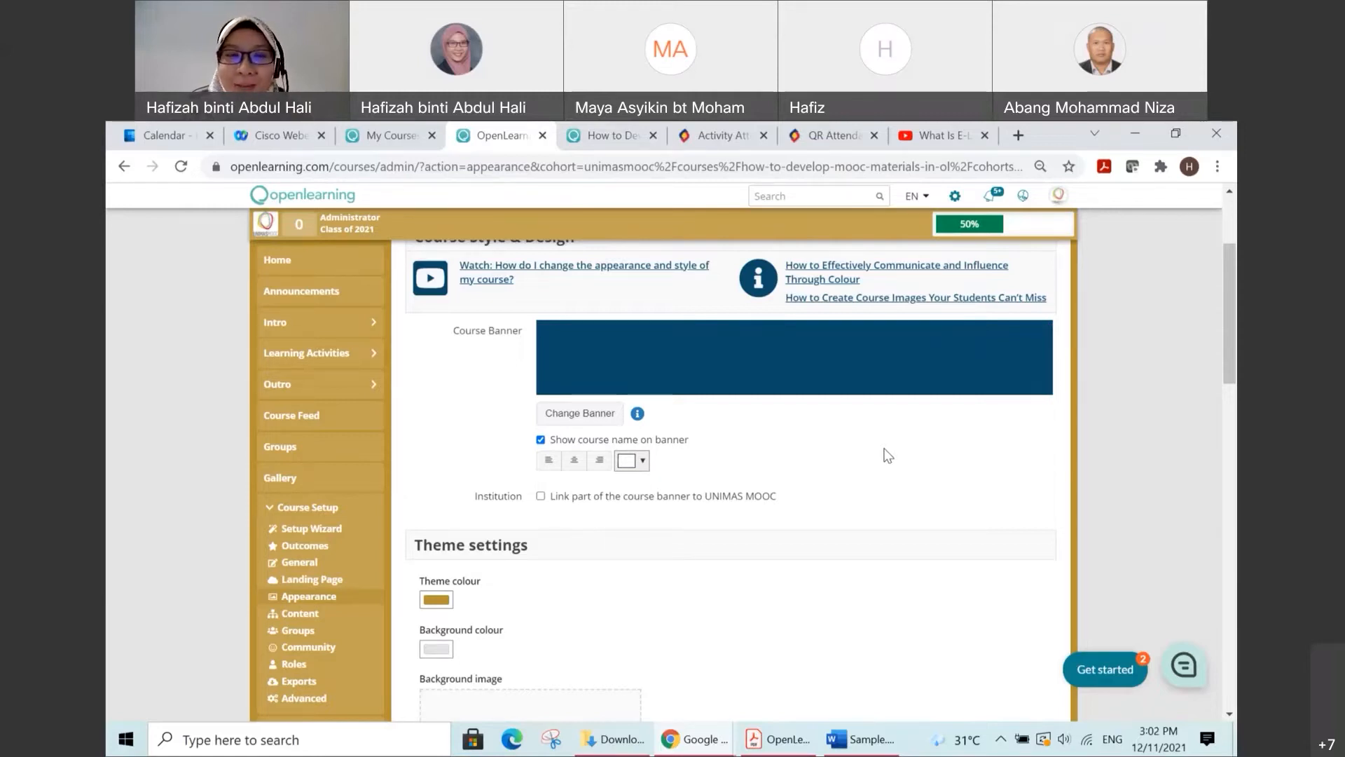
scroll(888, 456, down, 1)
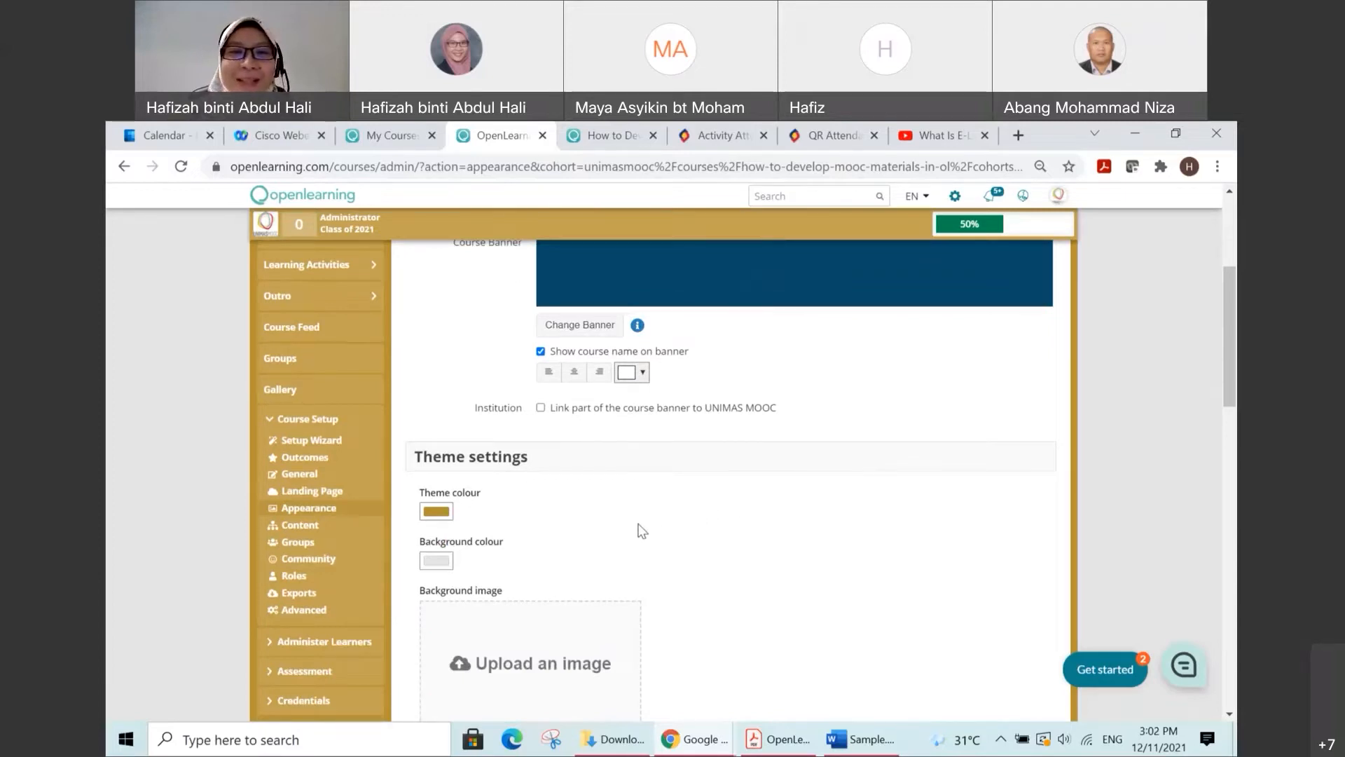
scroll(641, 530, up, 1)
scroll(641, 529, down, 1)
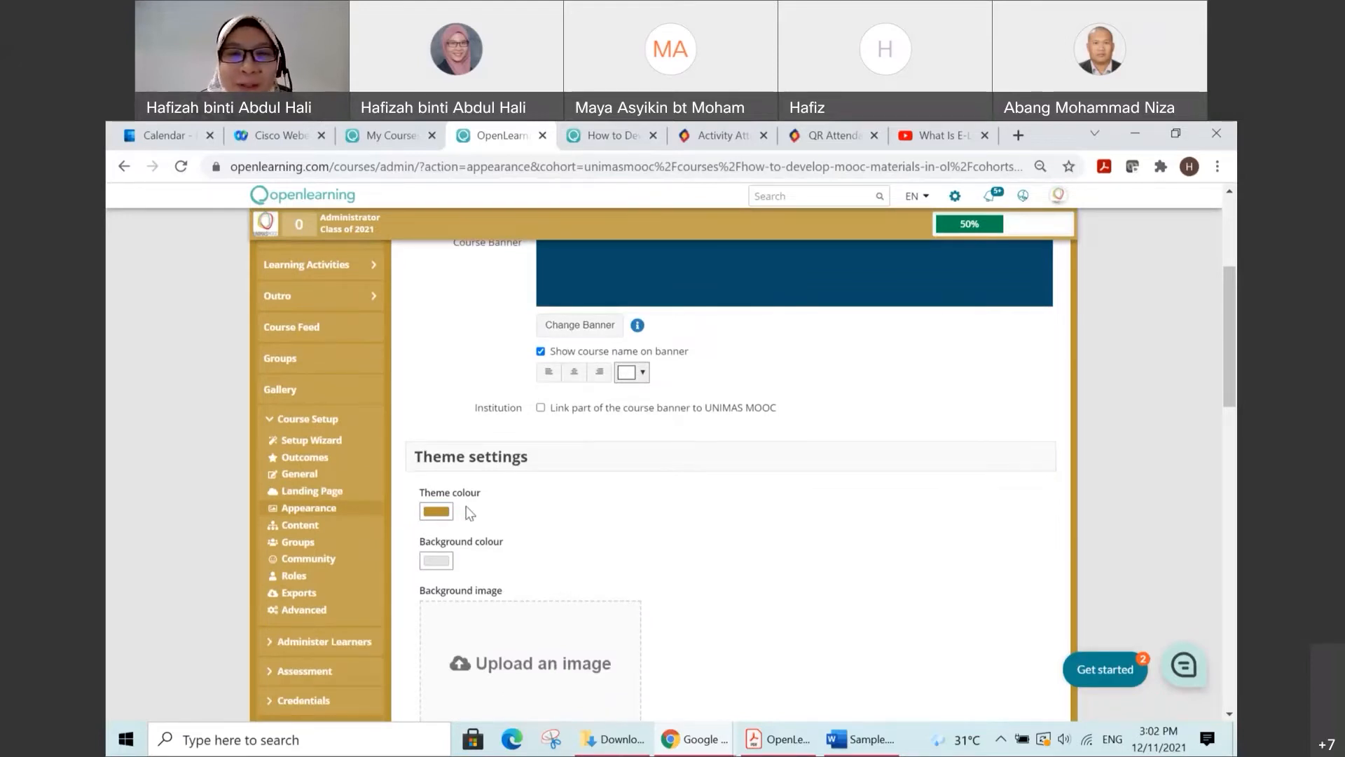
click(445, 513)
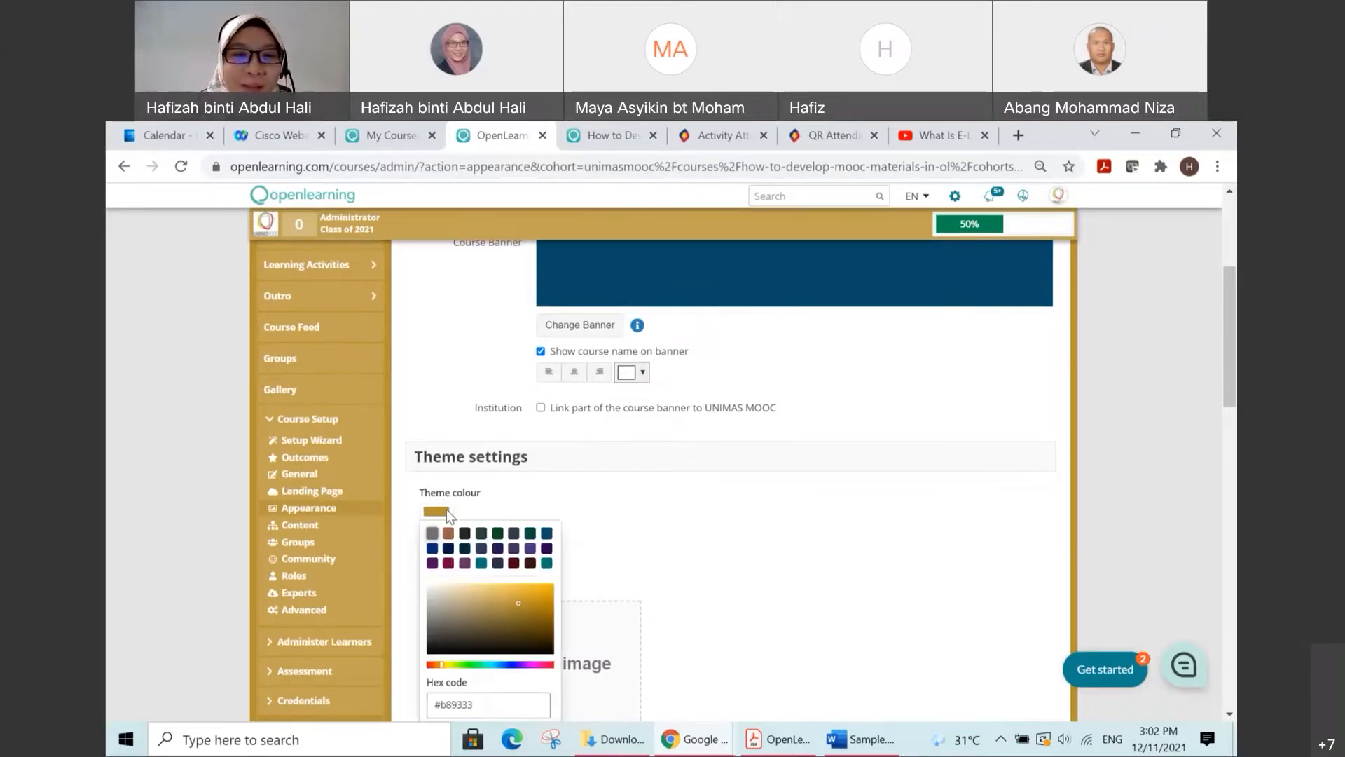
click(547, 625)
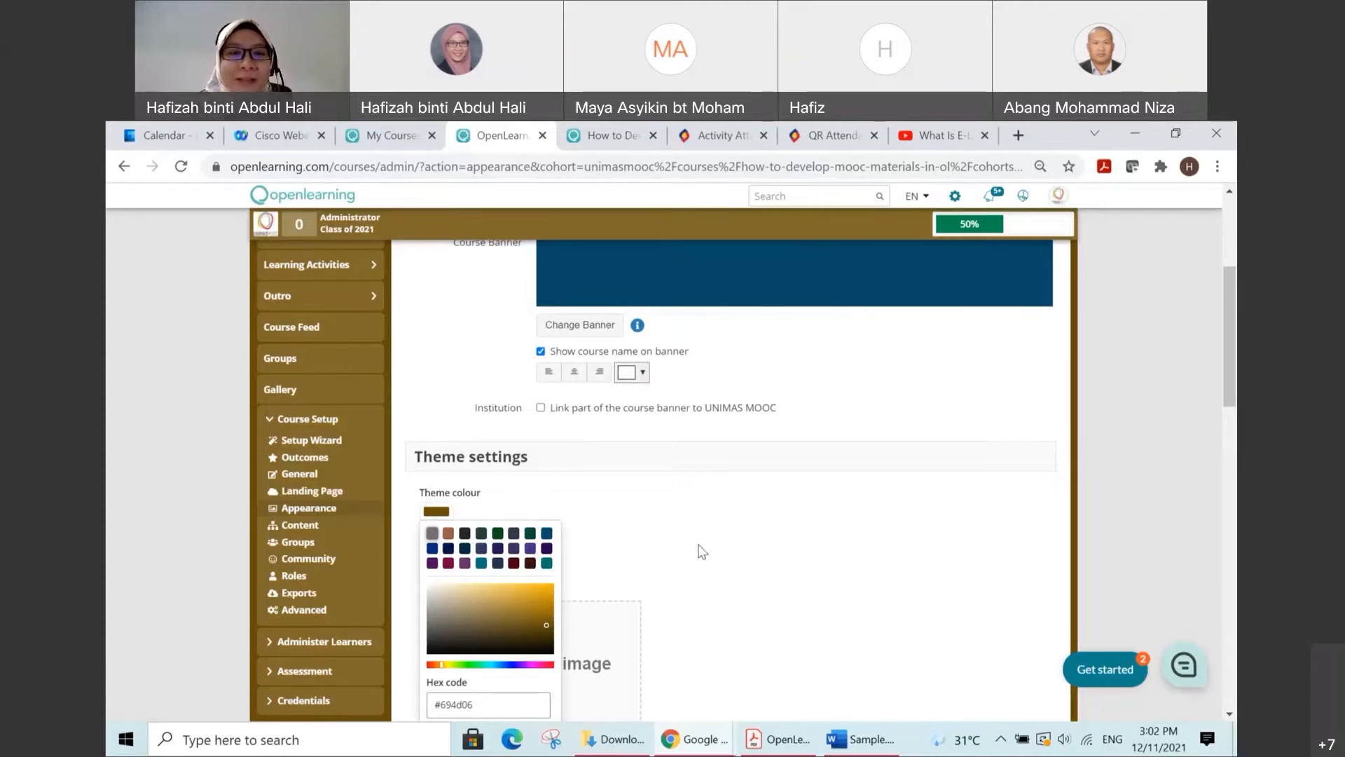
scroll(639, 533, down, 1)
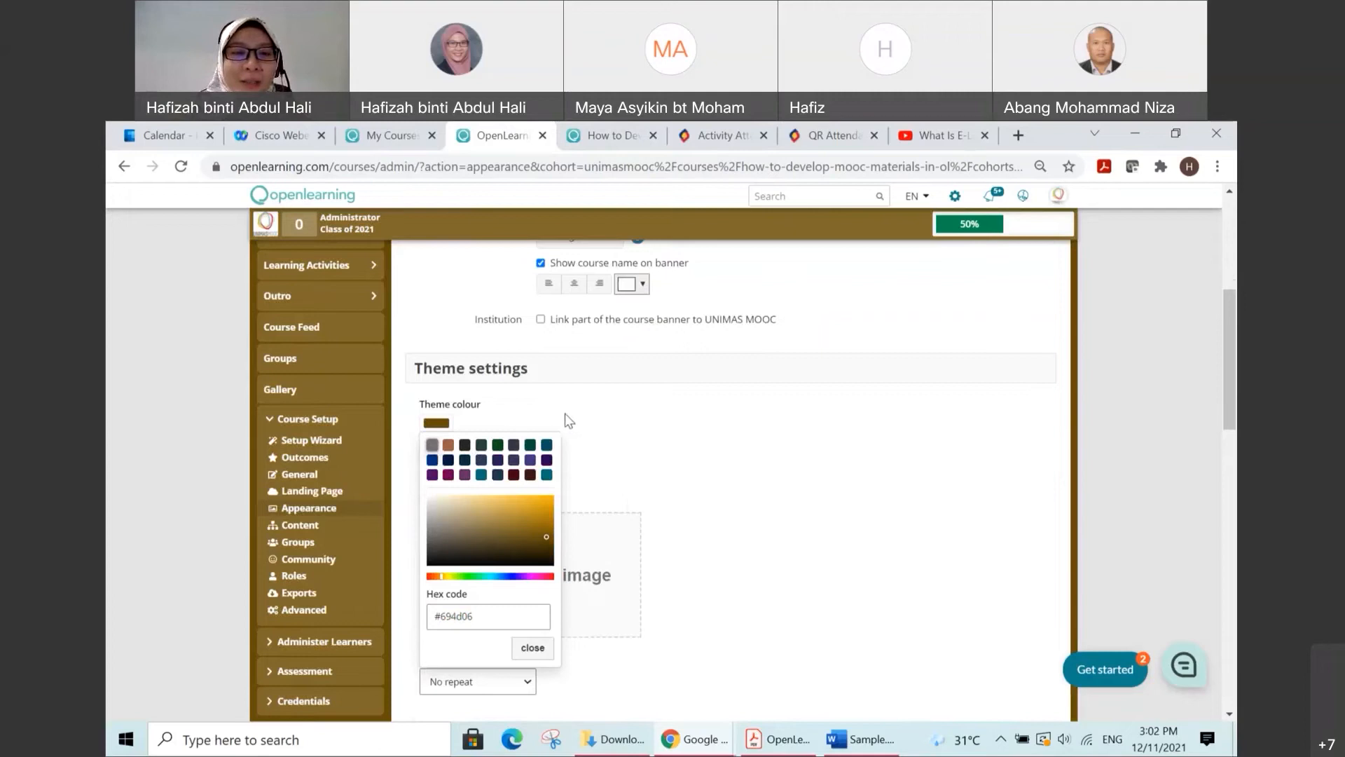
click(606, 428)
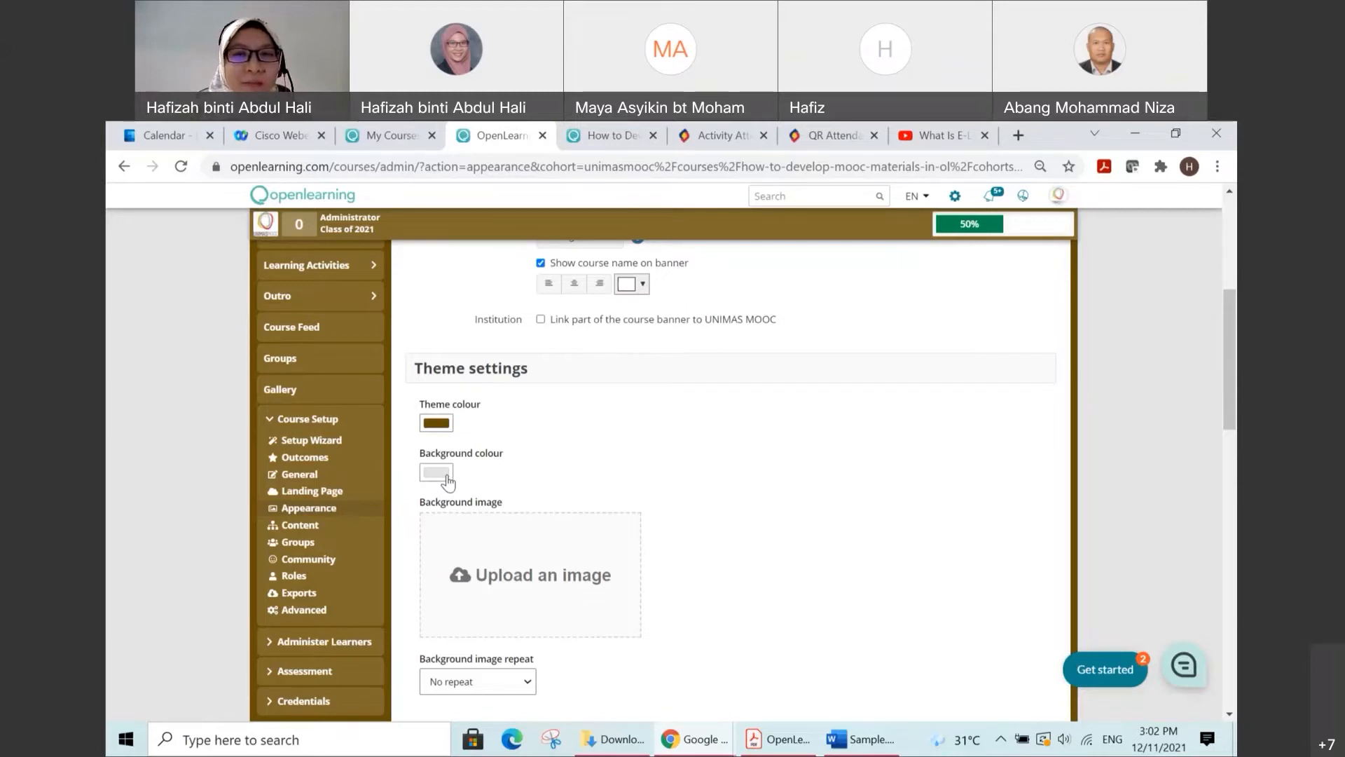
Step: Try out several green shades for the background colour, ending with dark green #335d05
click(447, 477)
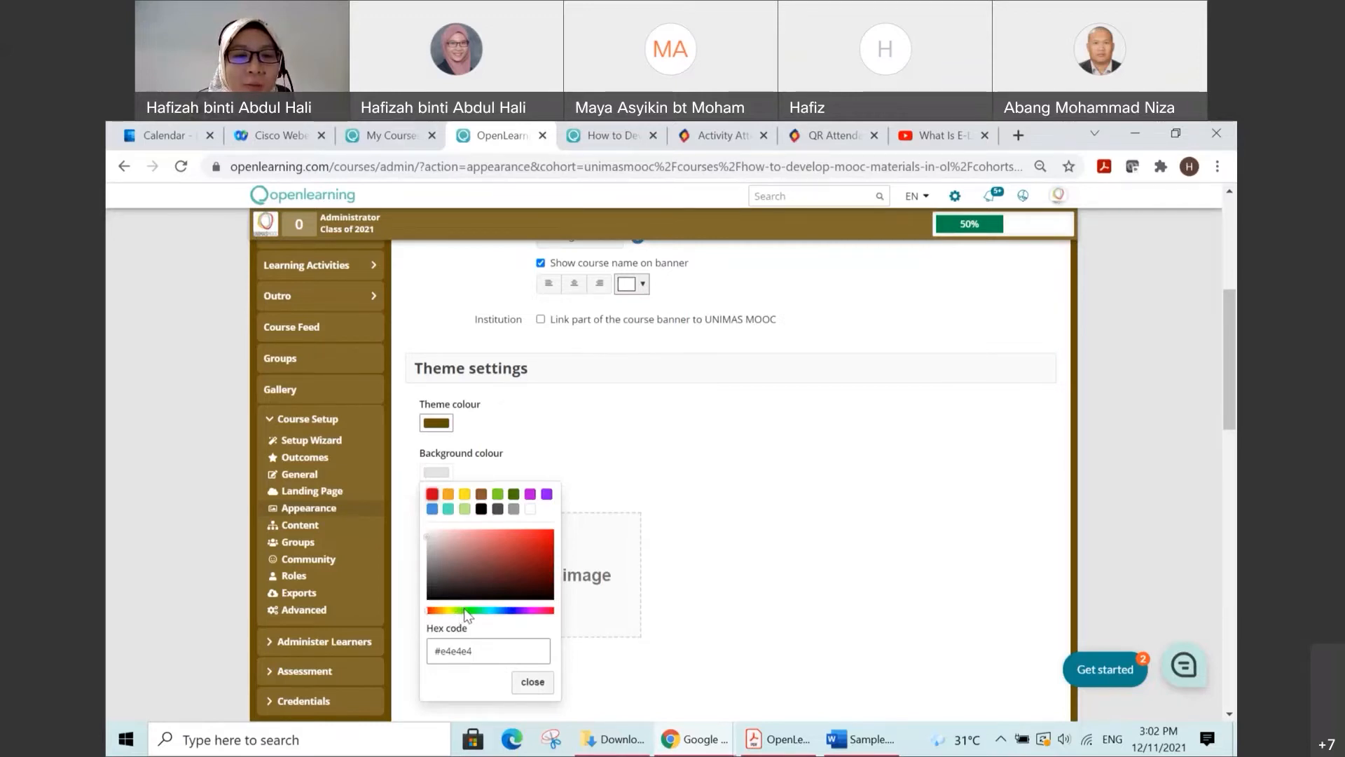
click(464, 509)
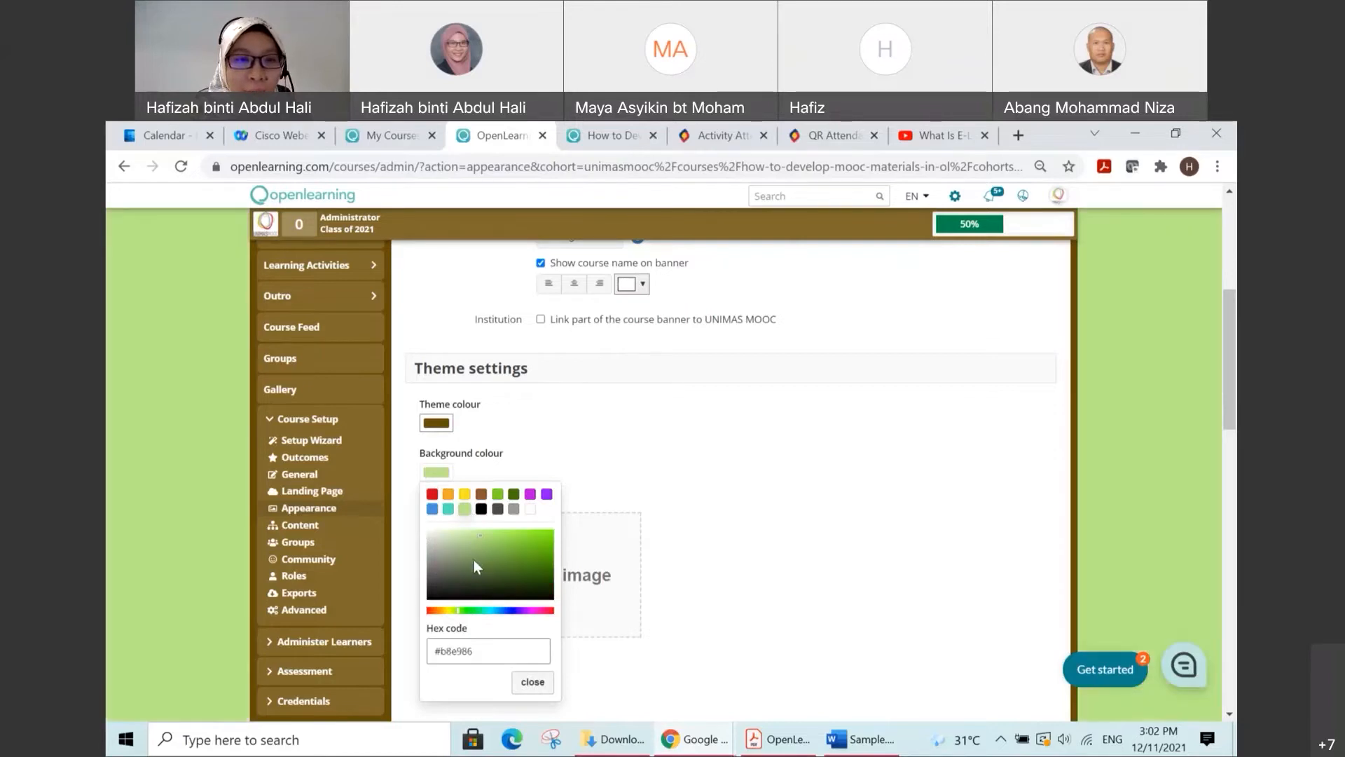
click(498, 572)
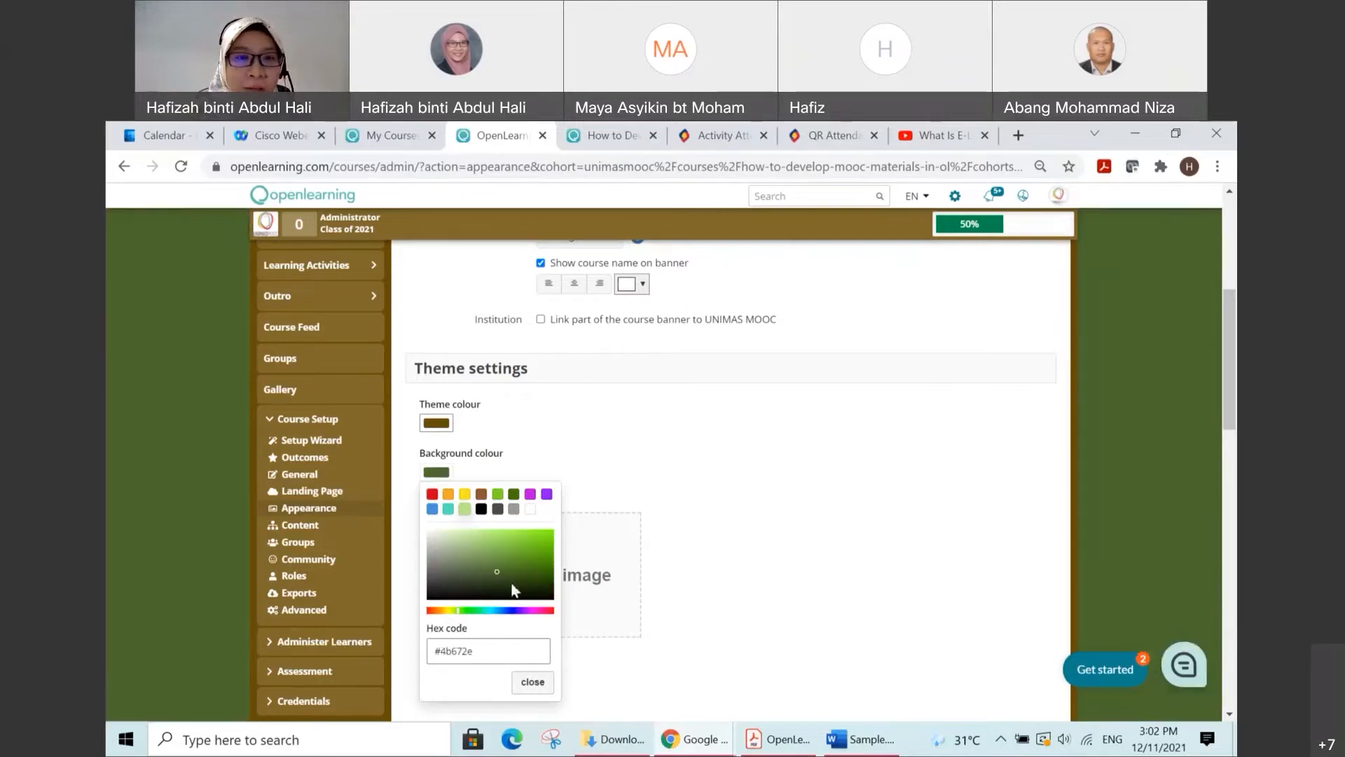
click(546, 580)
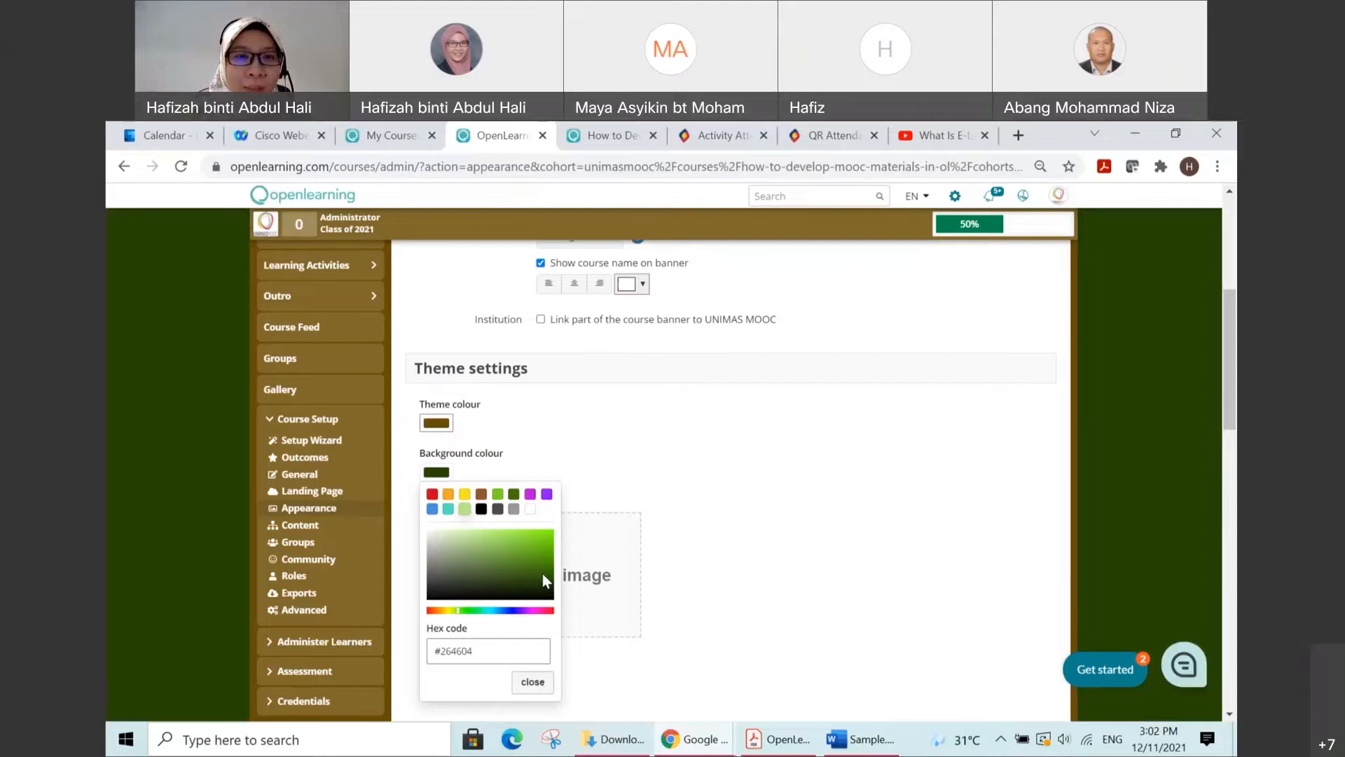
drag(538, 566, 546, 561)
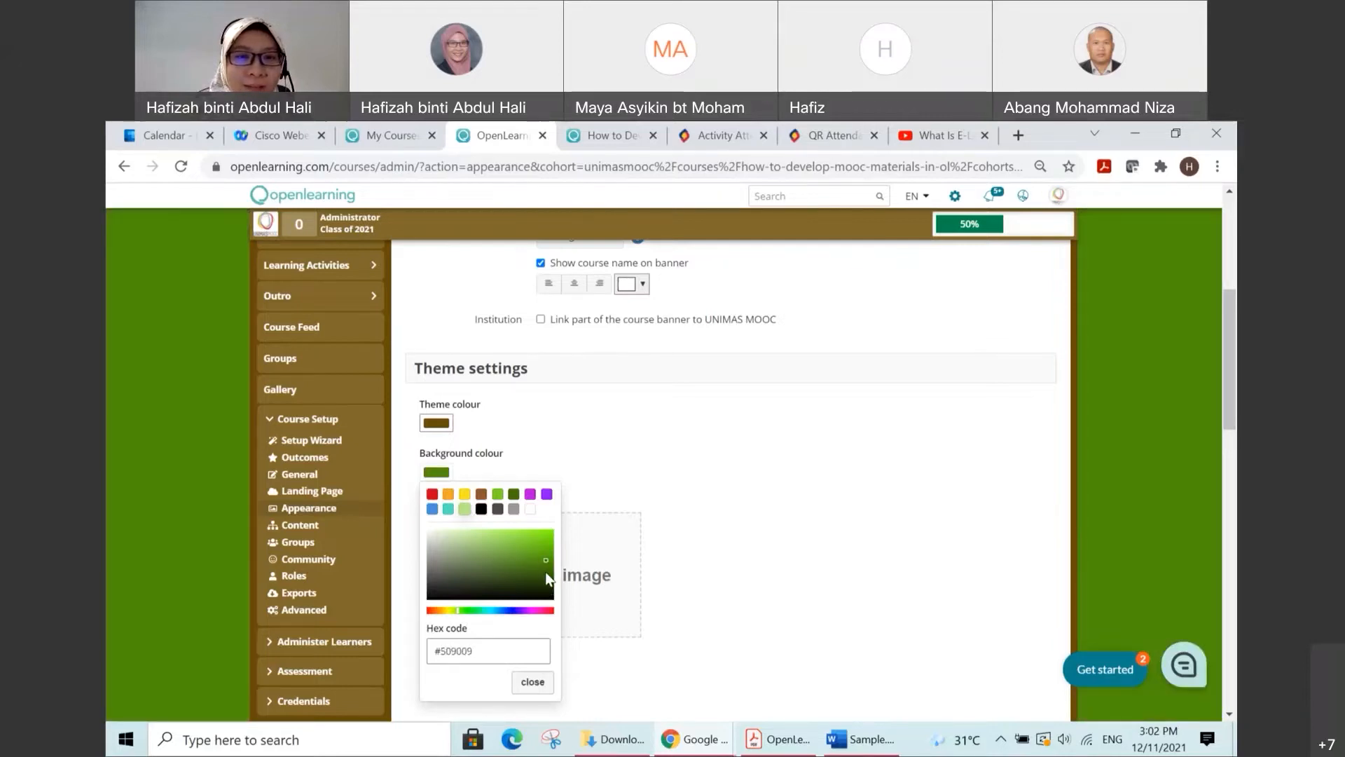
click(548, 574)
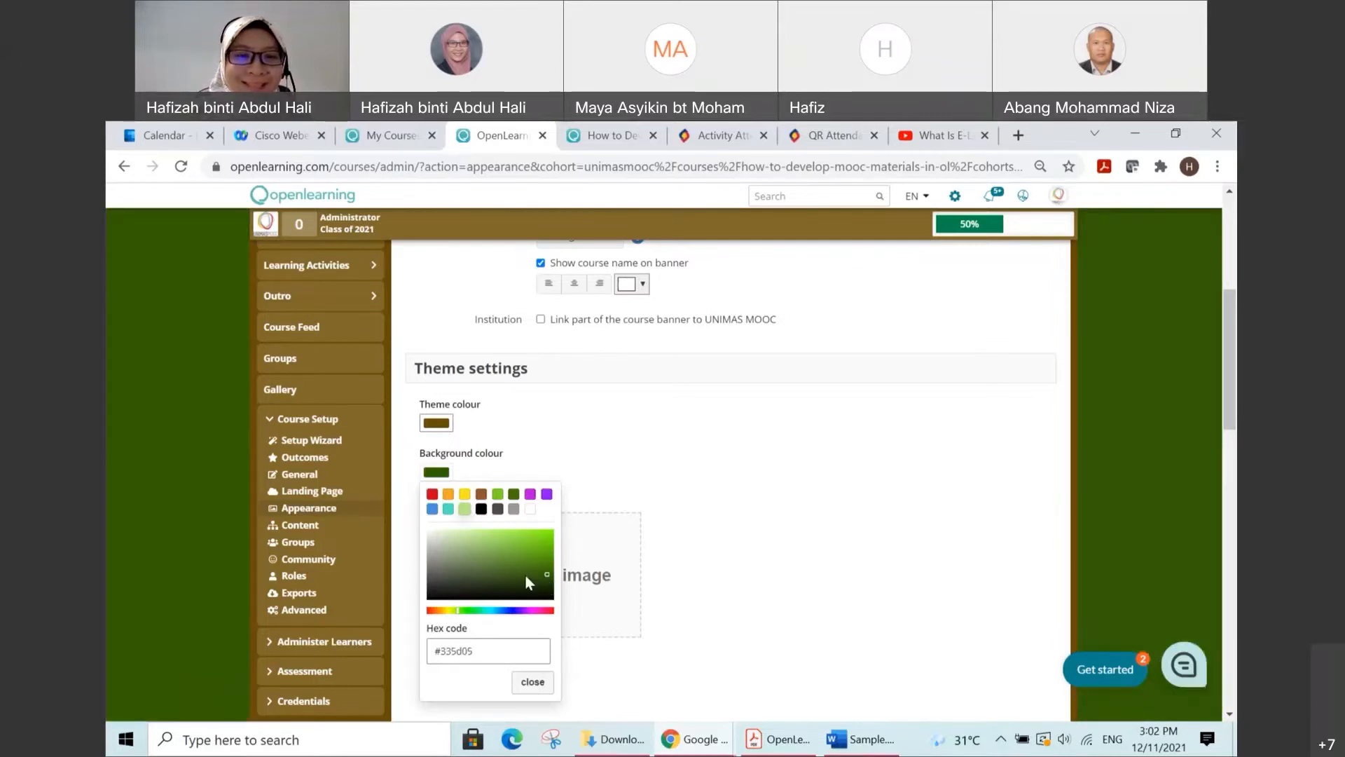
Step: Set the background colour to brown #9a6004, starting from the orange preset
click(448, 494)
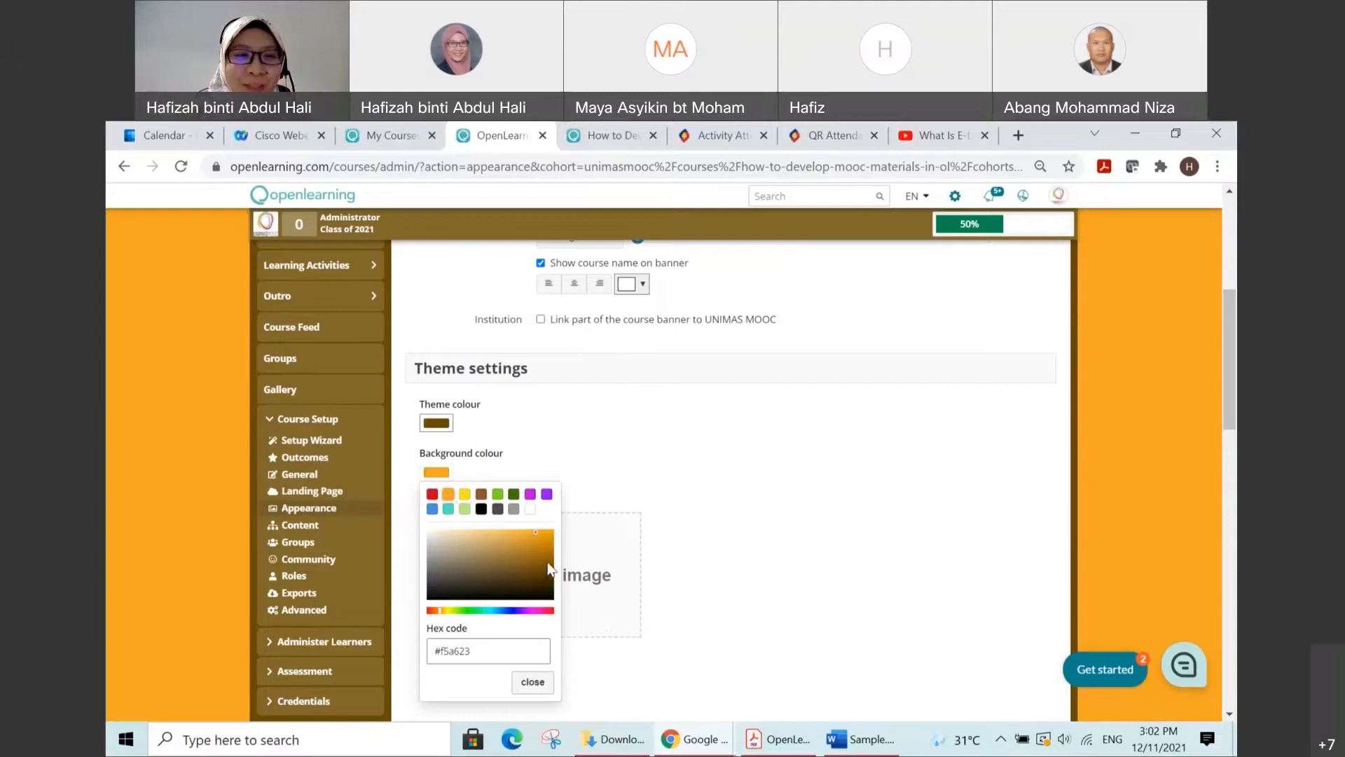
click(547, 561)
click(547, 549)
click(551, 558)
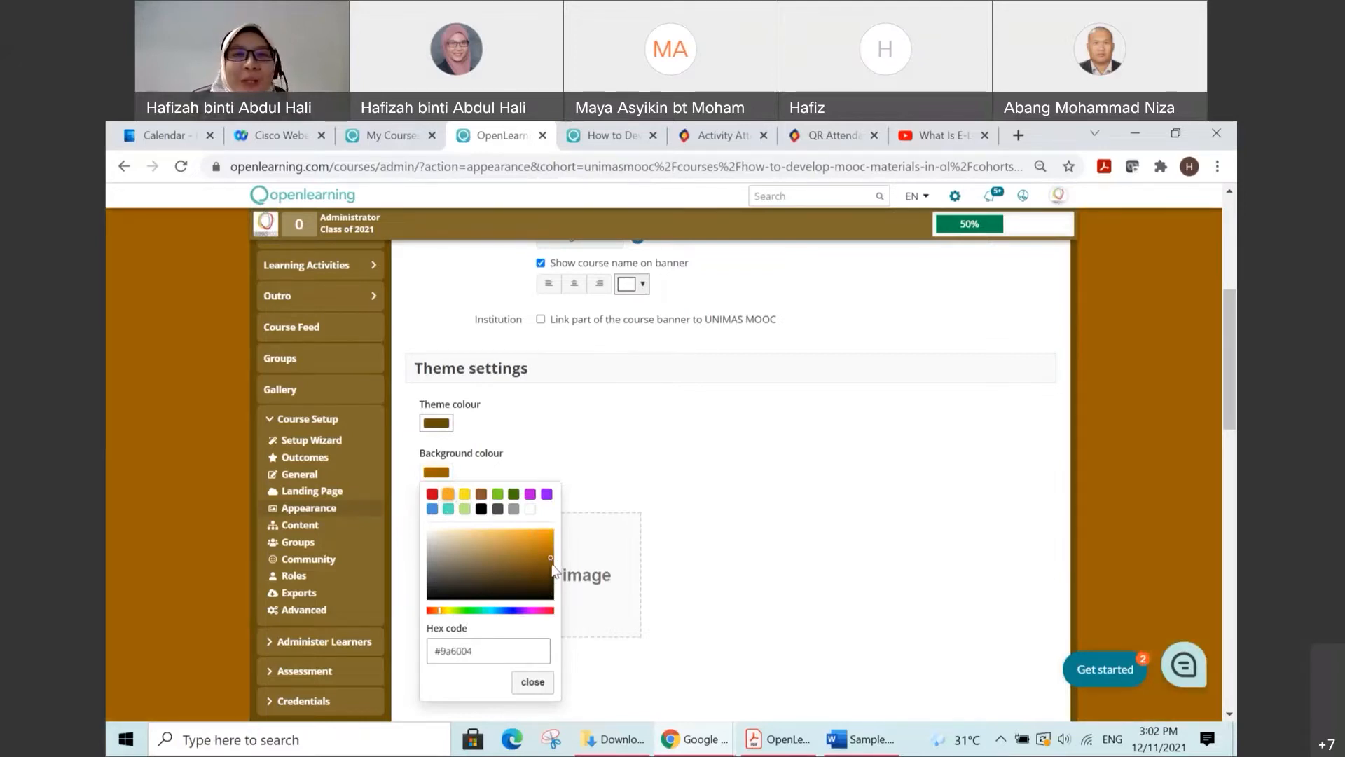
click(751, 481)
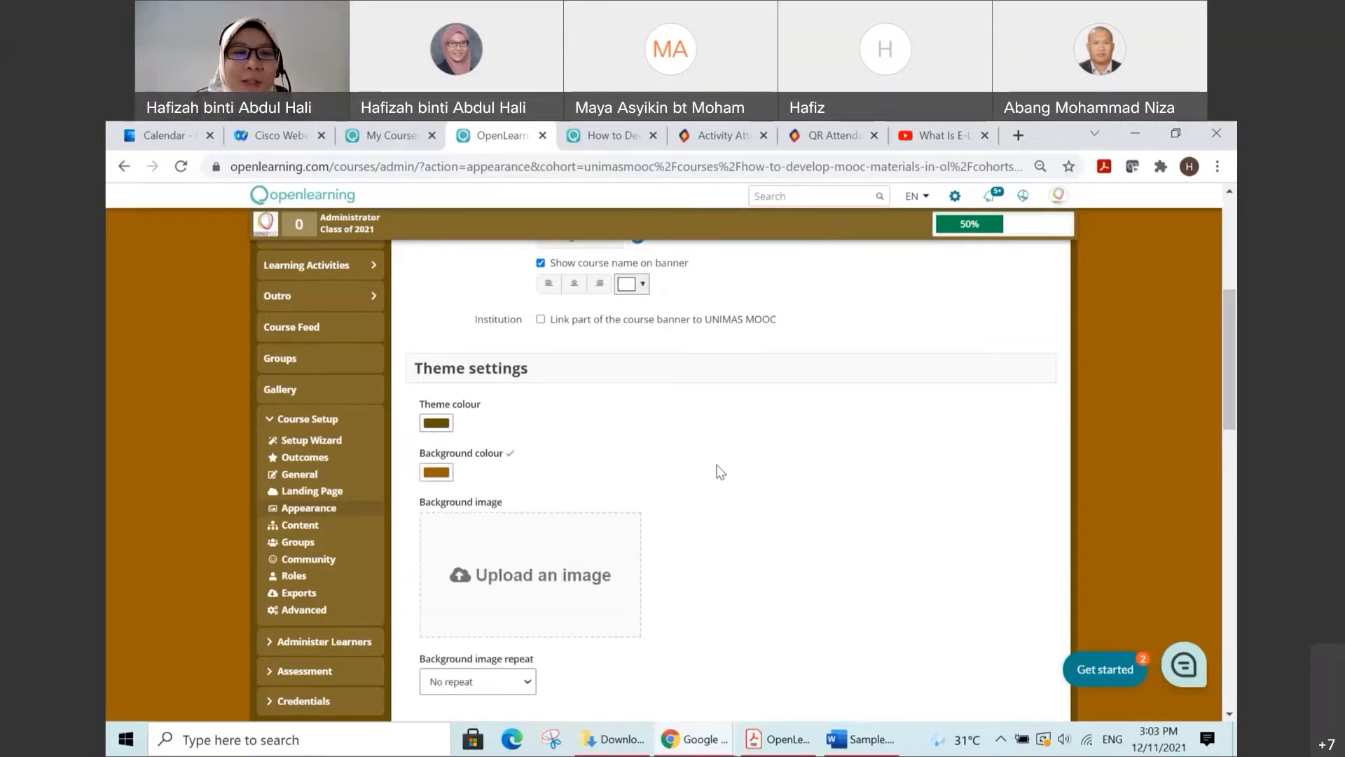
Step: Upload children-g18d678c44_1920.jpg from the Desktop as the background image and check how it looks behind the course page
scroll(700, 459, down, 3)
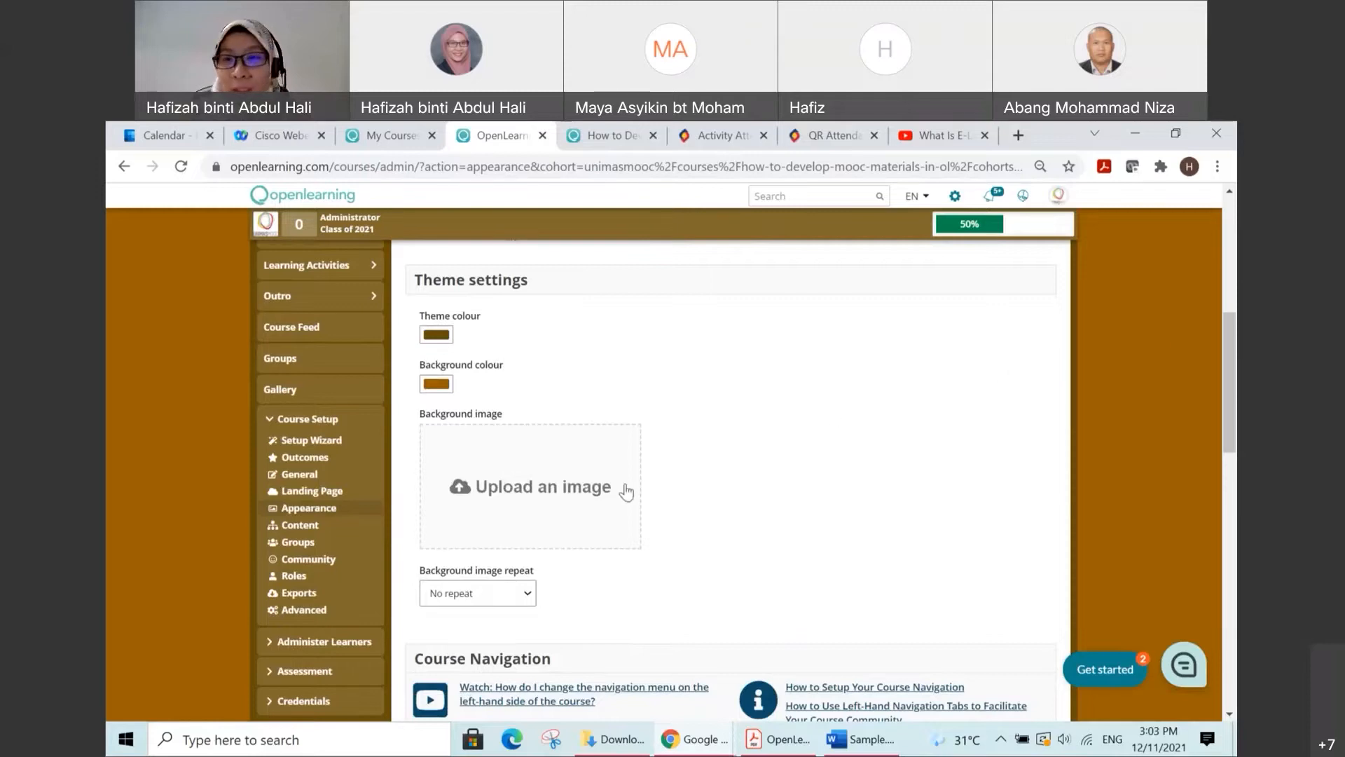
click(574, 482)
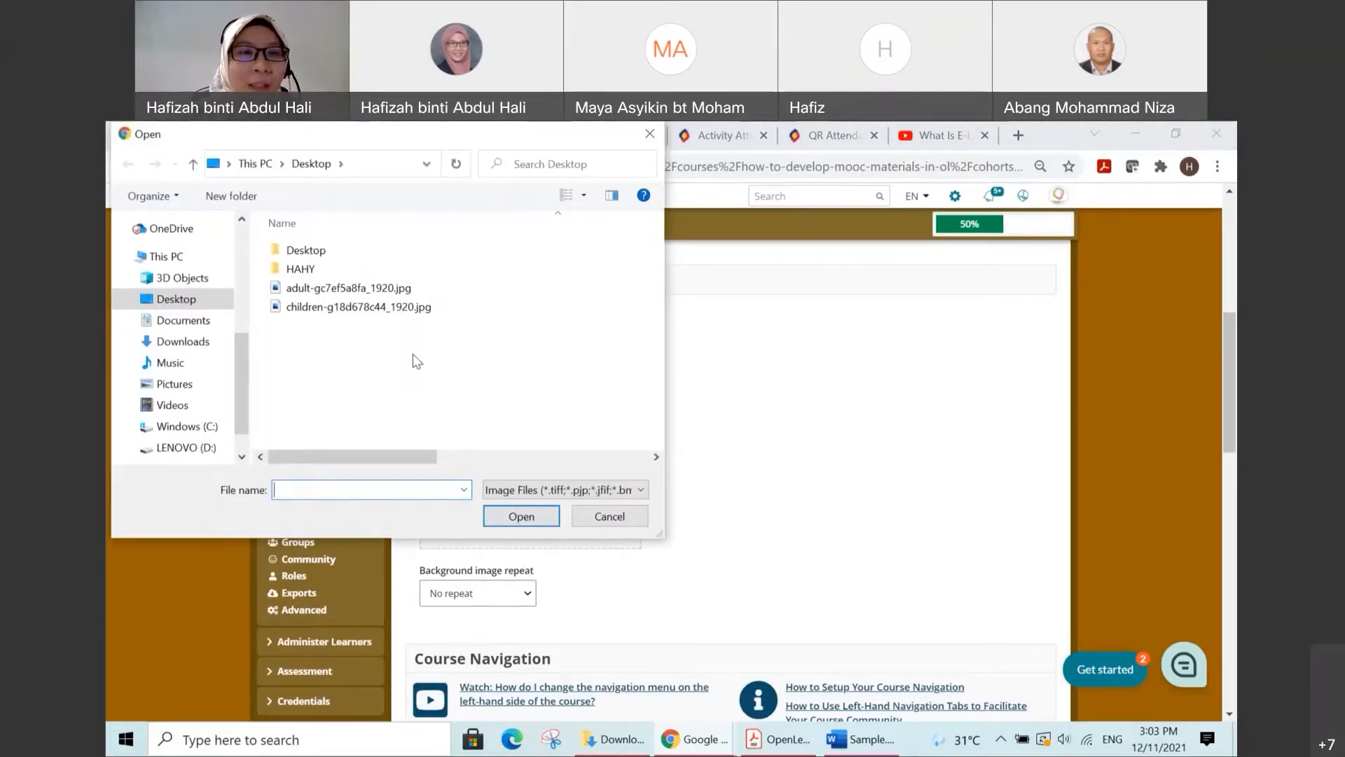
click(335, 313)
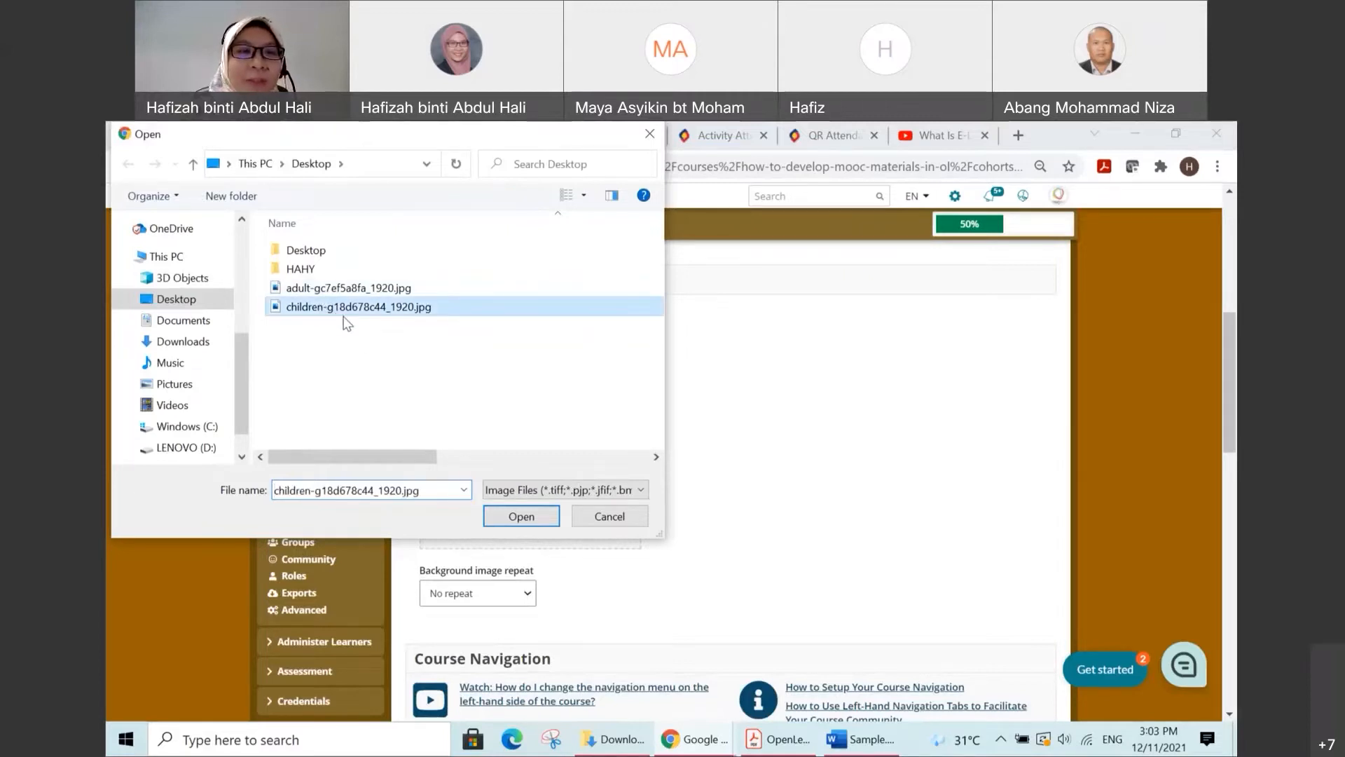
click(518, 516)
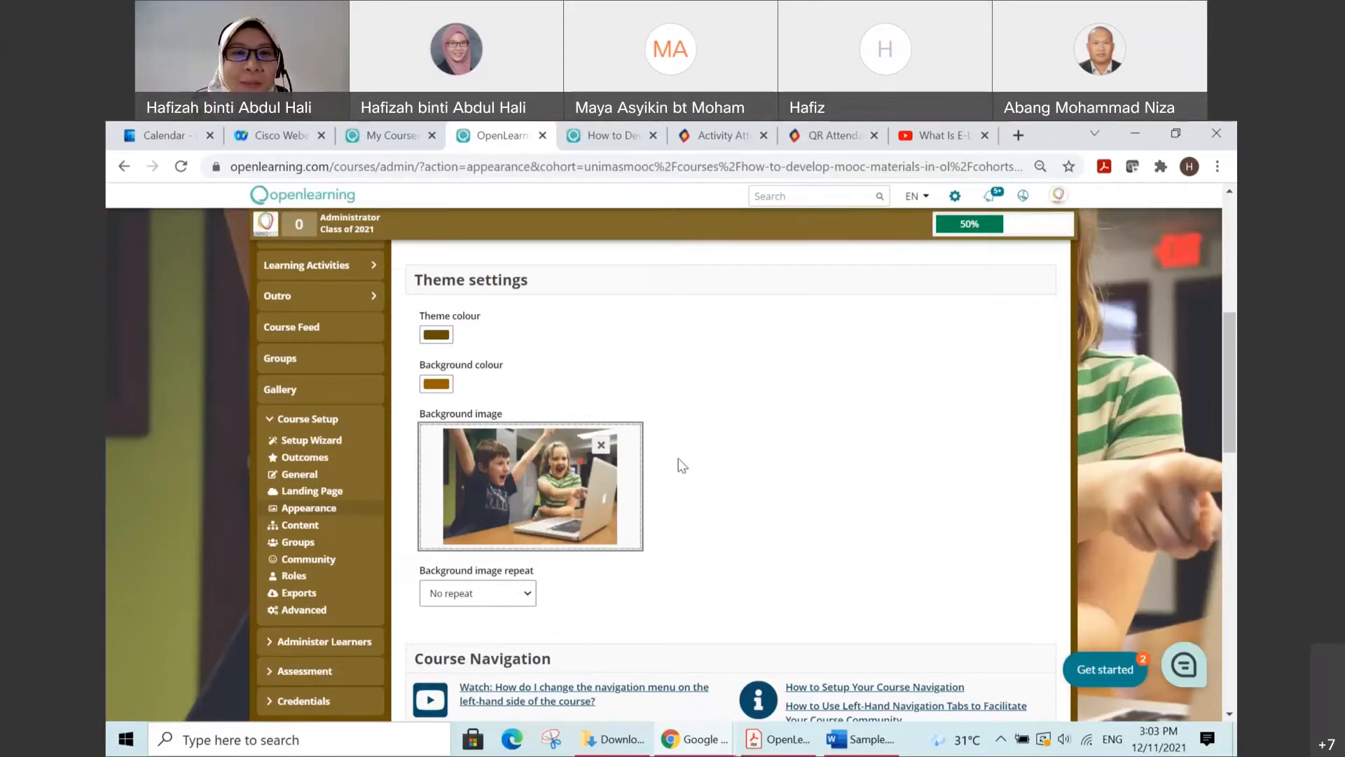
scroll(678, 459, up, 1)
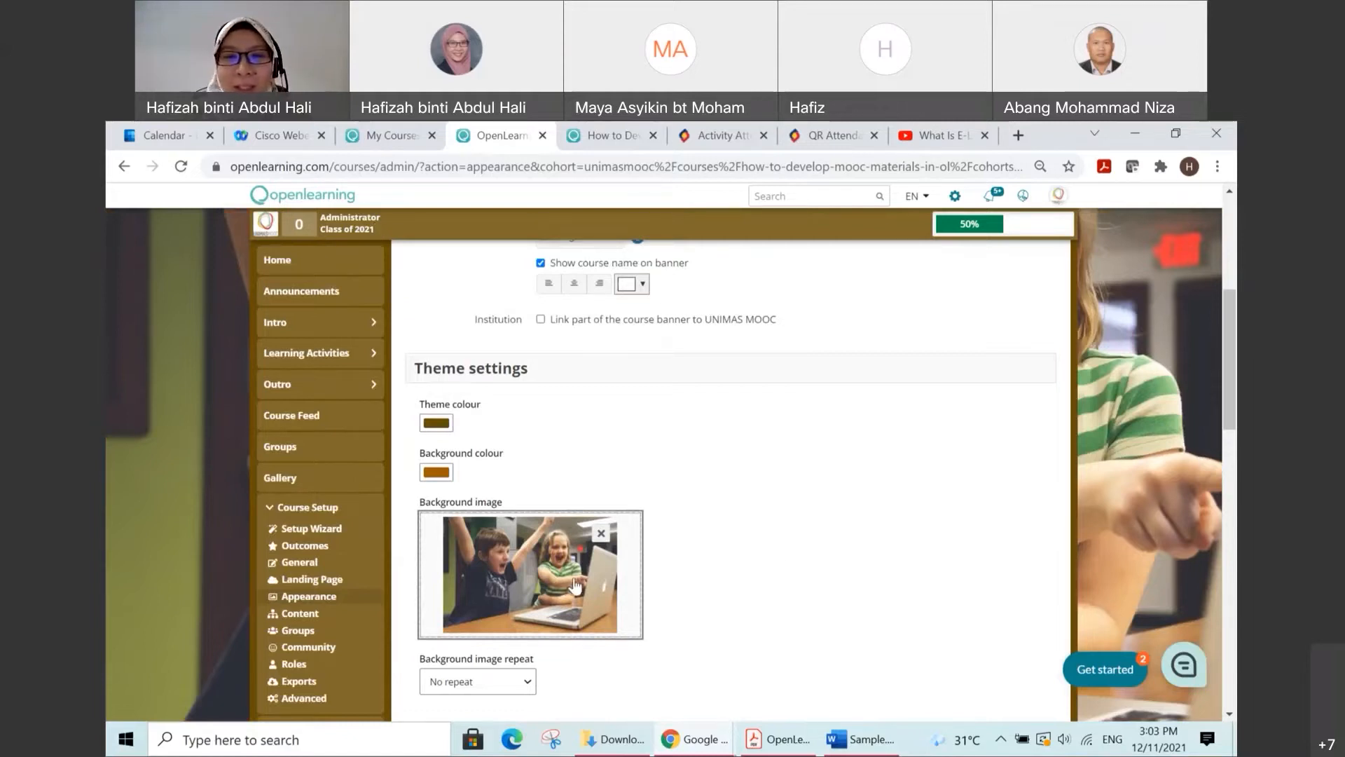
scroll(986, 406, up, 1)
scroll(763, 535, down, 2)
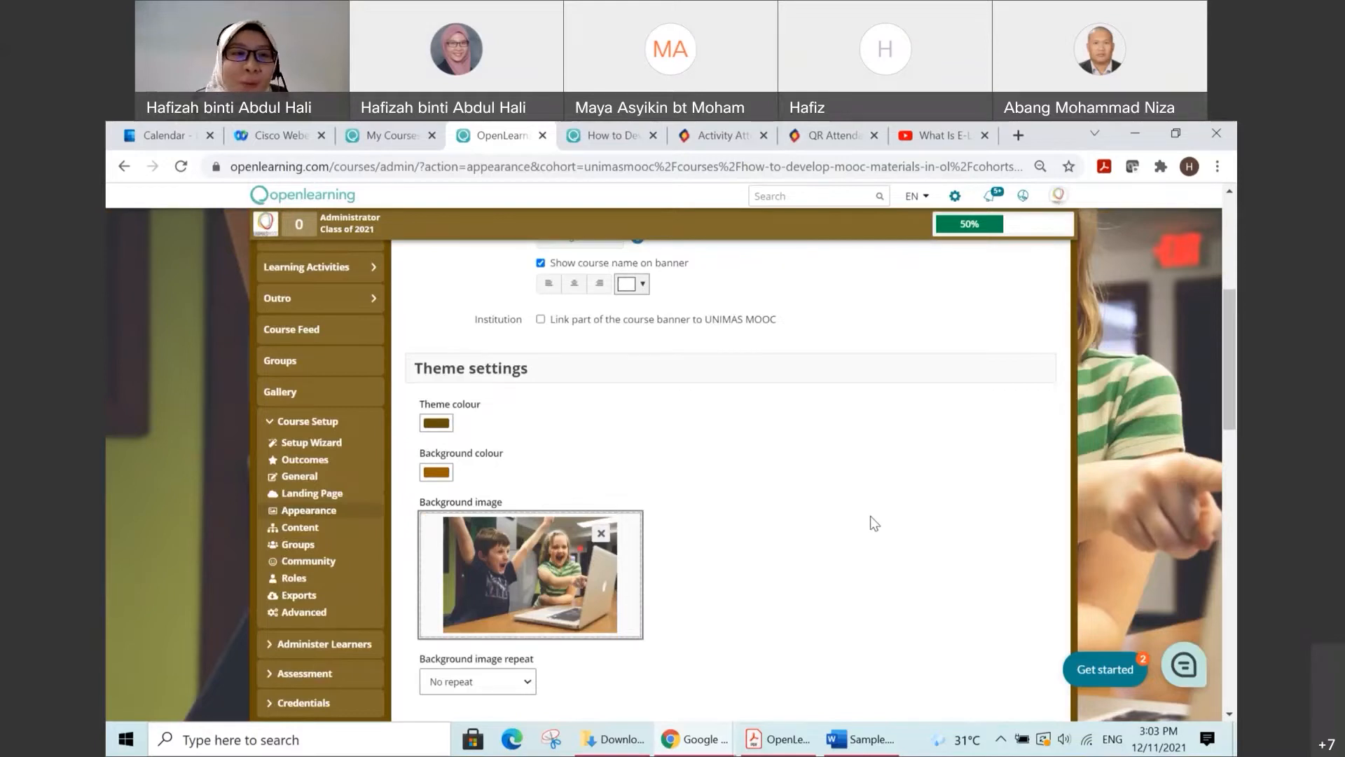
Step: Review the remaining appearance settings, including the background image repeat option and the course navigation links
scroll(870, 516, down, 1)
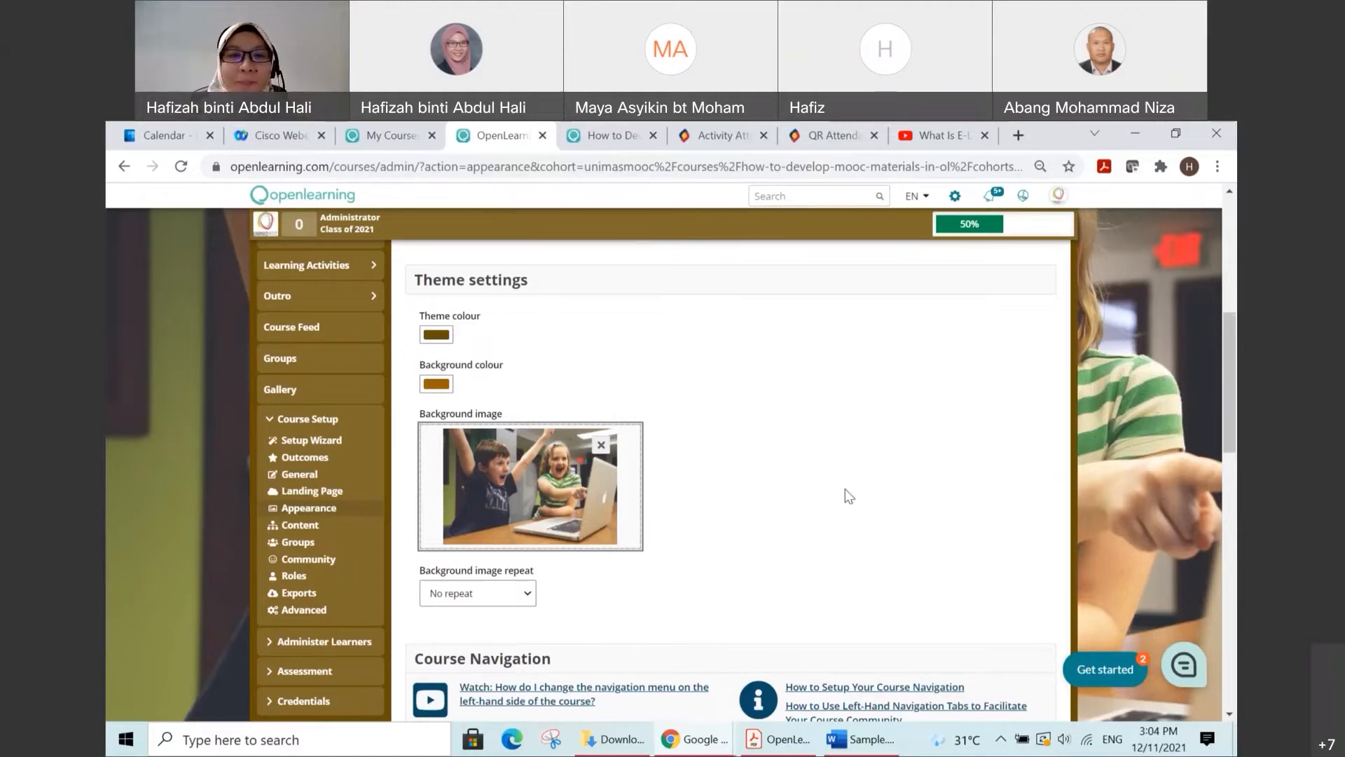
scroll(811, 491, down, 1)
scroll(814, 484, down, 1)
scroll(737, 381, down, 2)
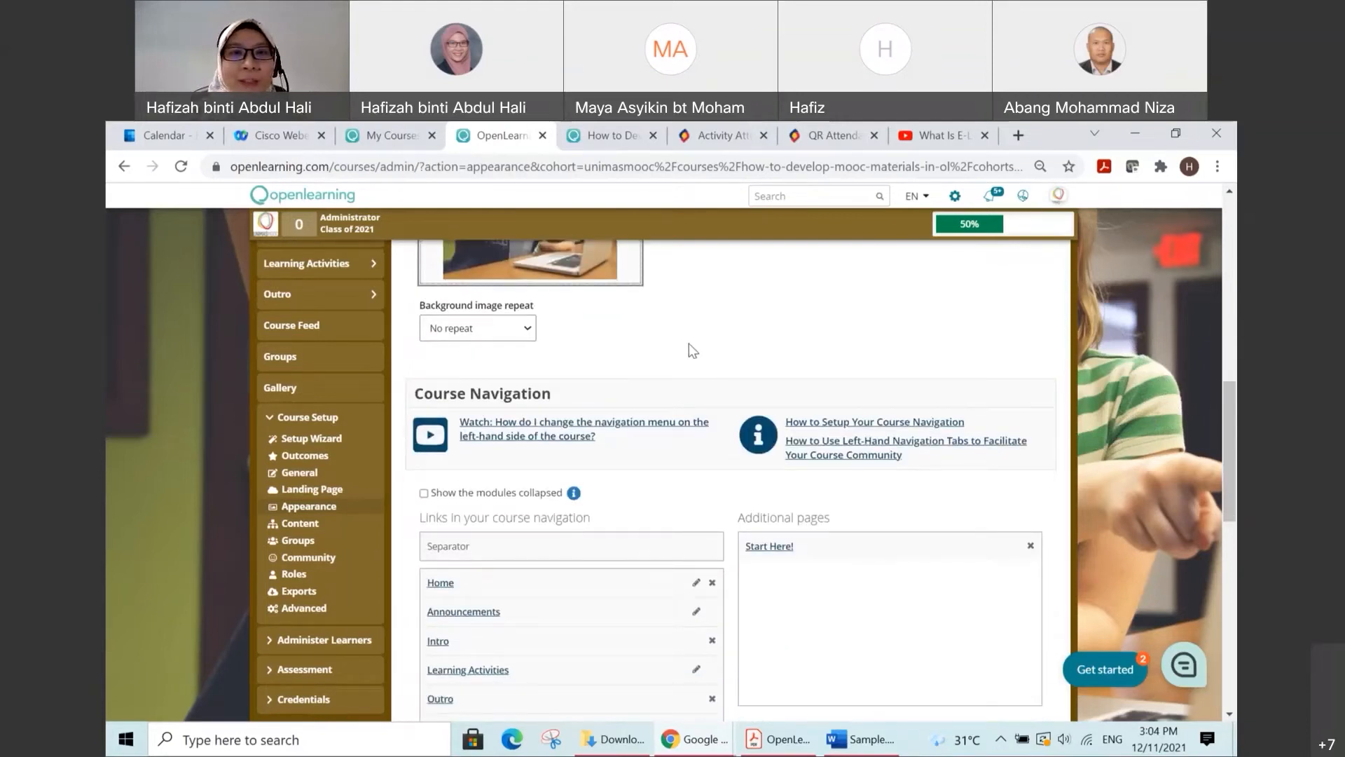
scroll(688, 343, down, 5)
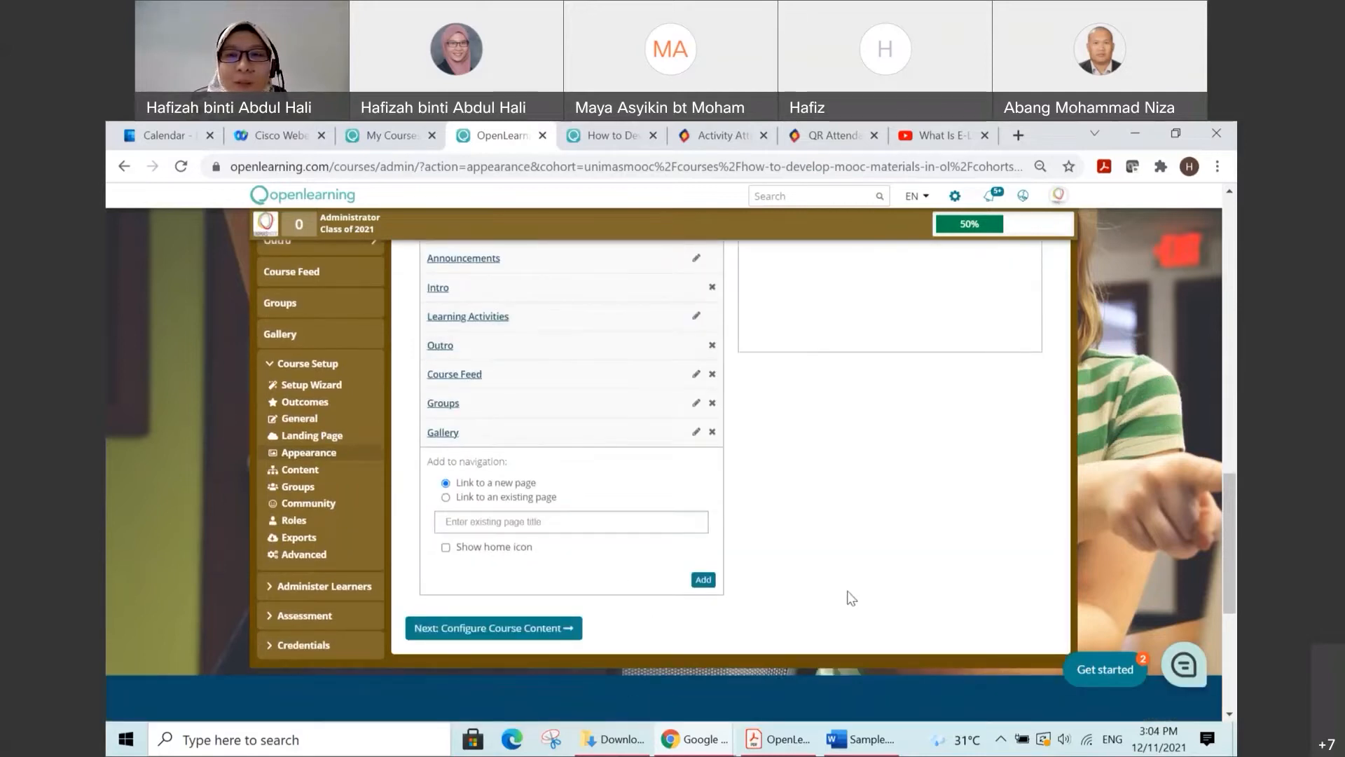
scroll(850, 595, up, 5)
scroll(847, 582, up, 10)
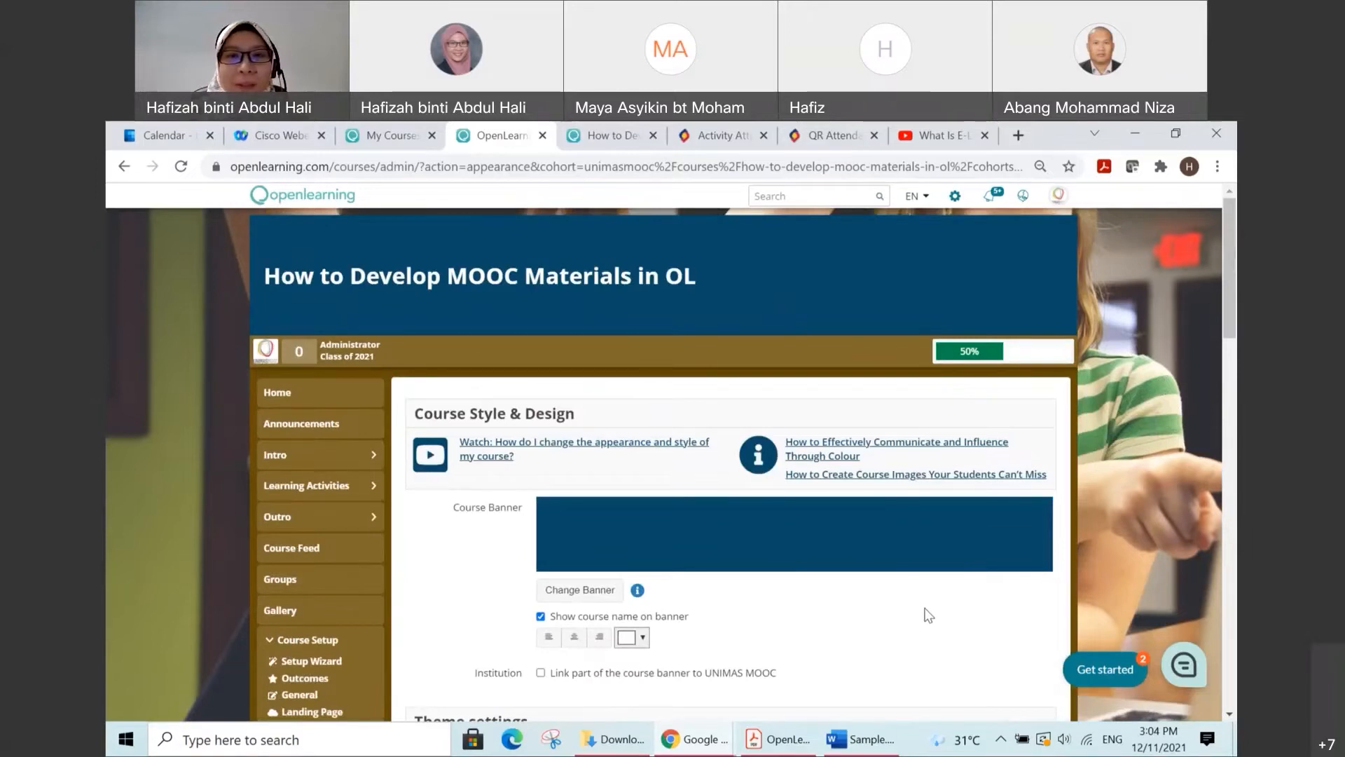
Step: Open the course homepage and check its content against the new theme colours and background image
click(322, 398)
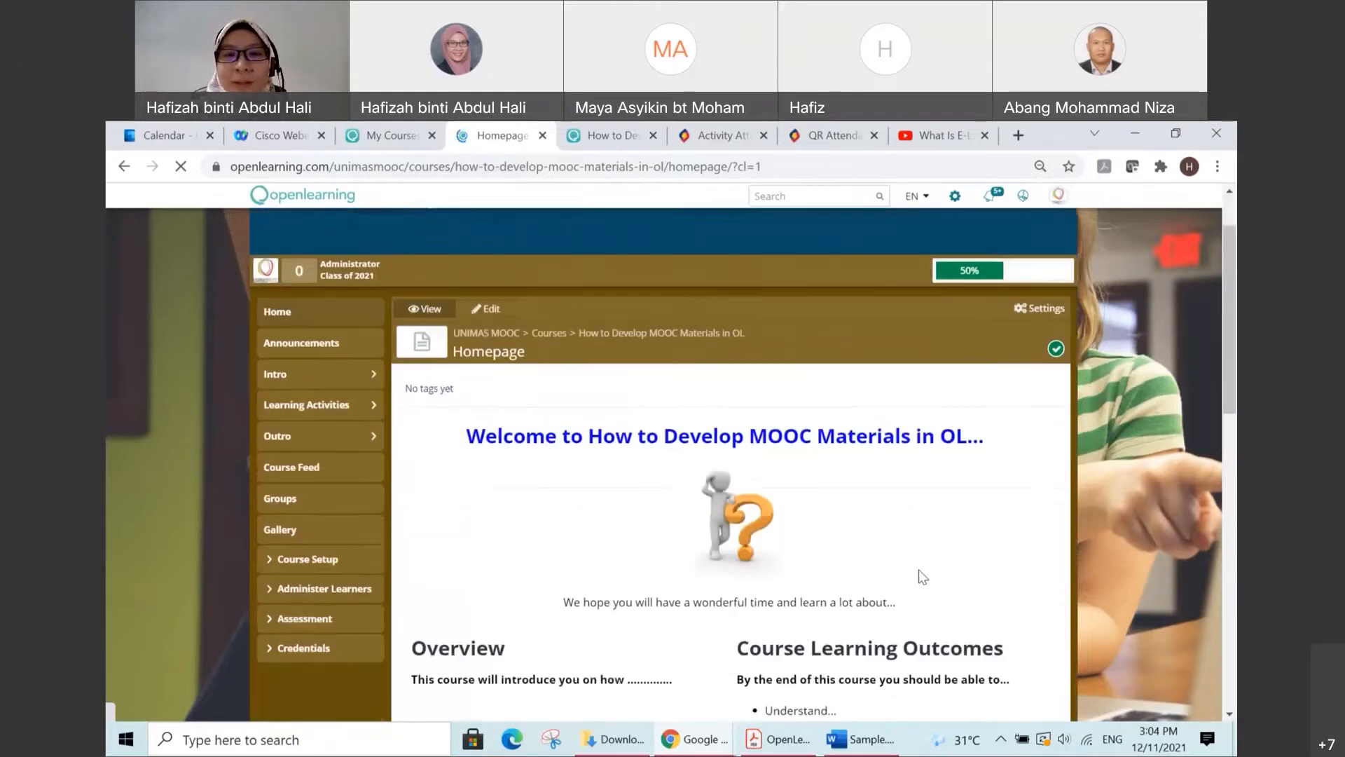
scroll(919, 564, down, 1)
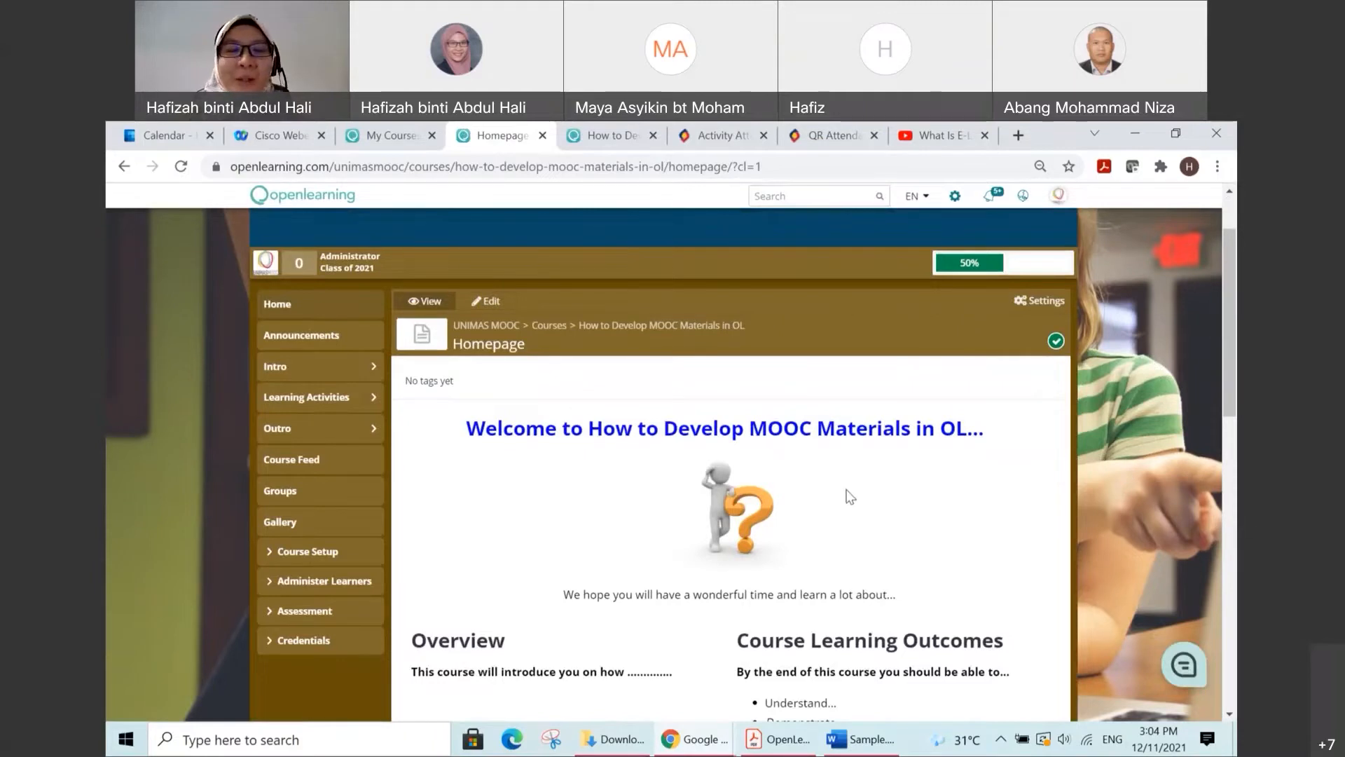
scroll(603, 477, down, 2)
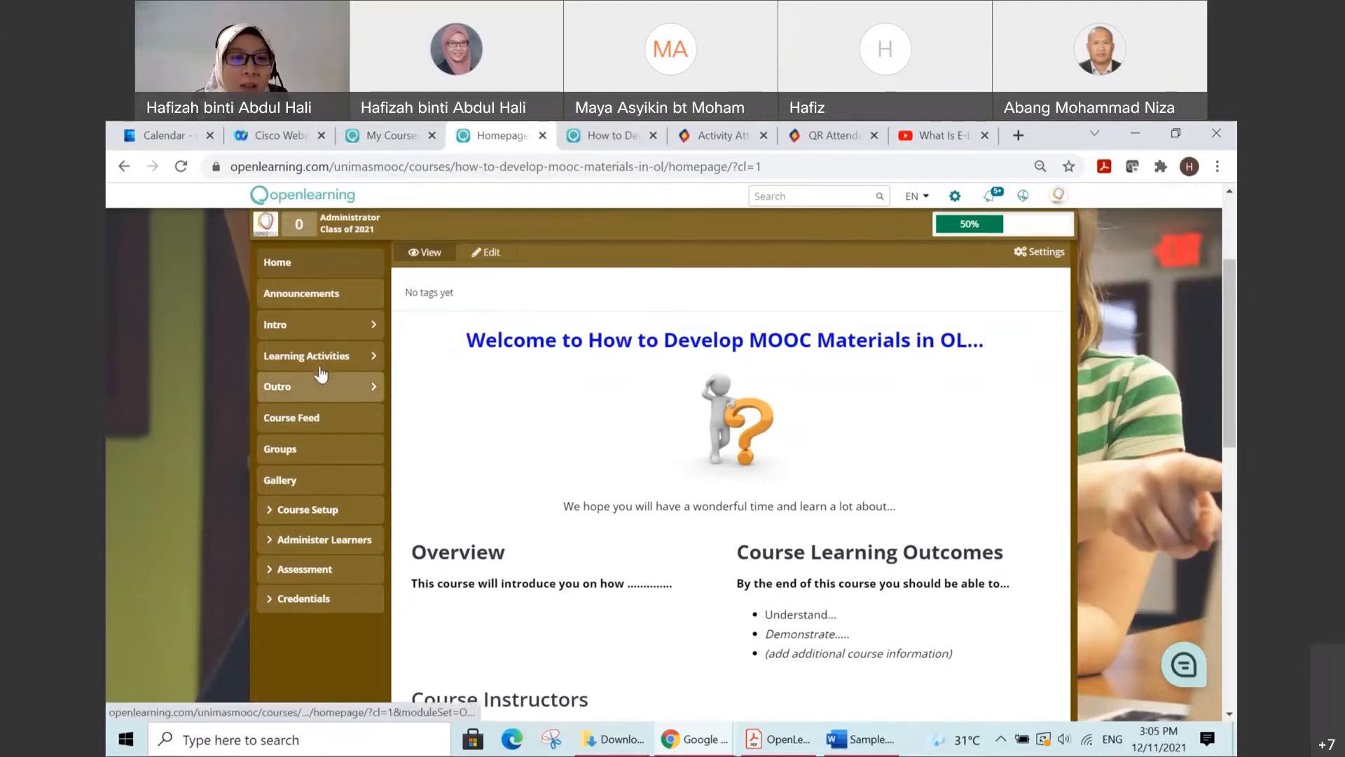
scroll(626, 452, down, 1)
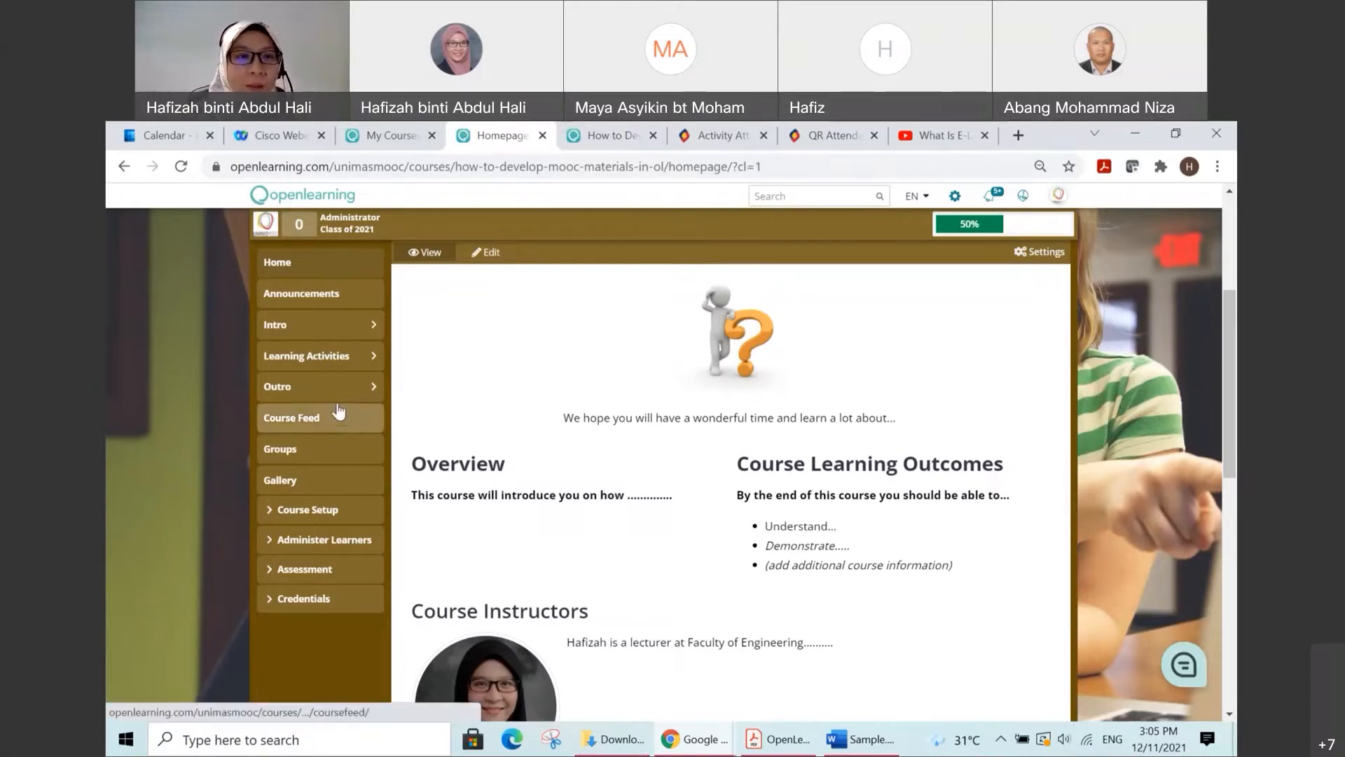
Step: Open Activity 1.1 of Topic 1 from the learning activities and look over its image-sharing task
click(322, 361)
scroll(323, 361, down, 2)
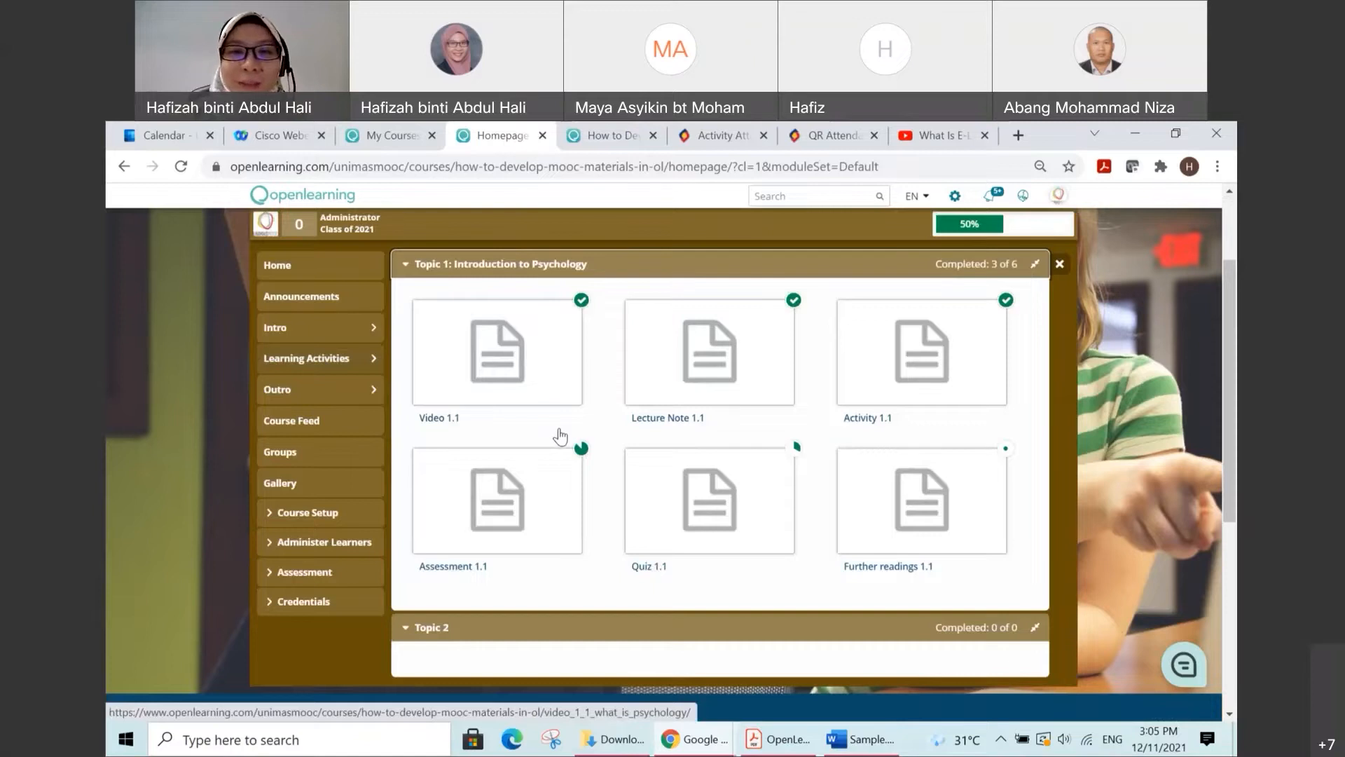
click(887, 390)
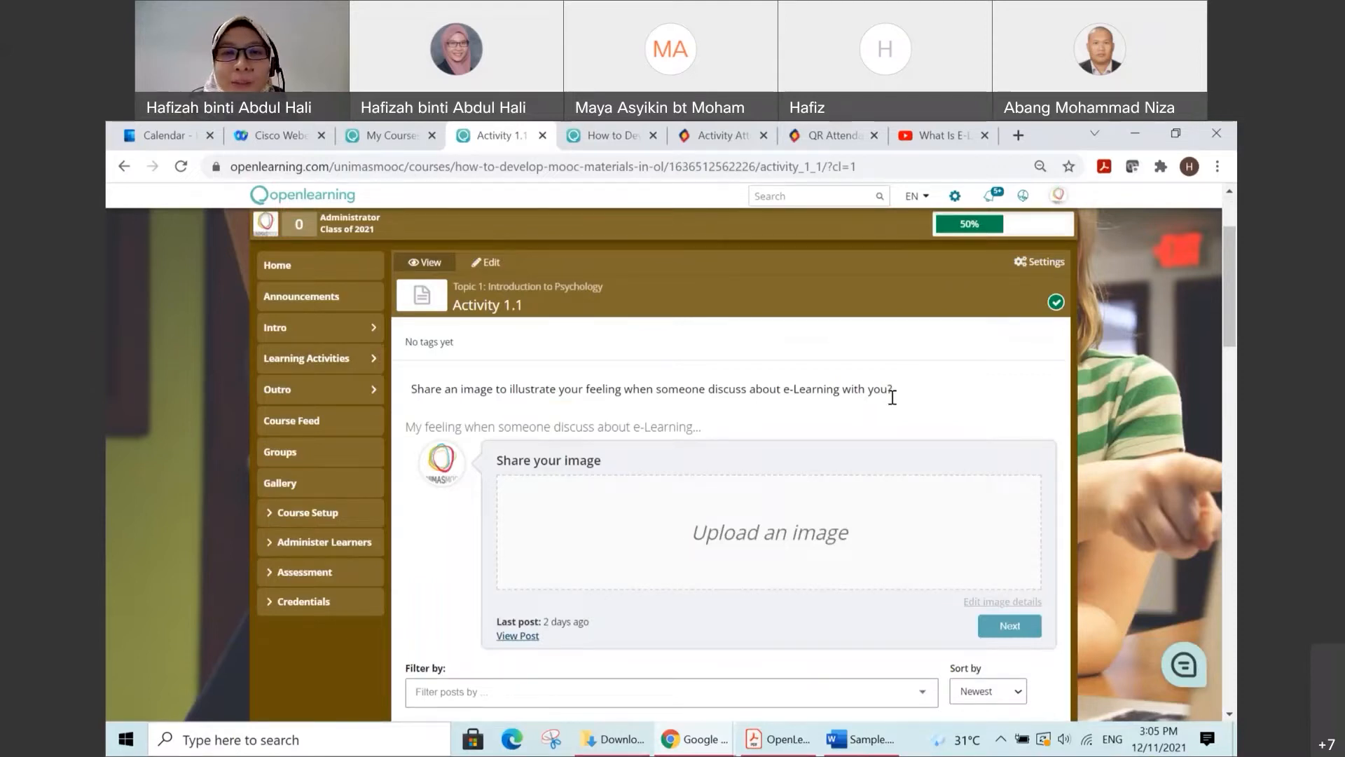
scroll(890, 399, down, 1)
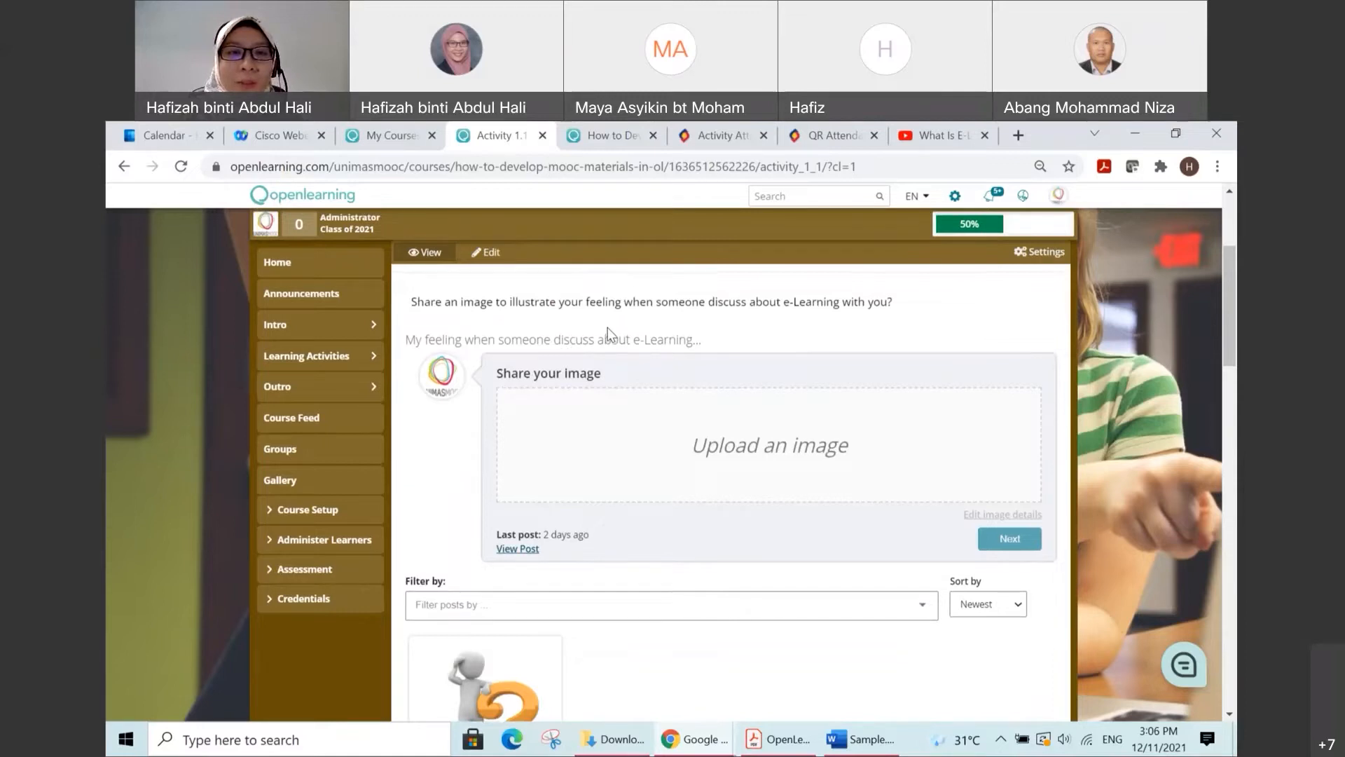
scroll(532, 333, up, 1)
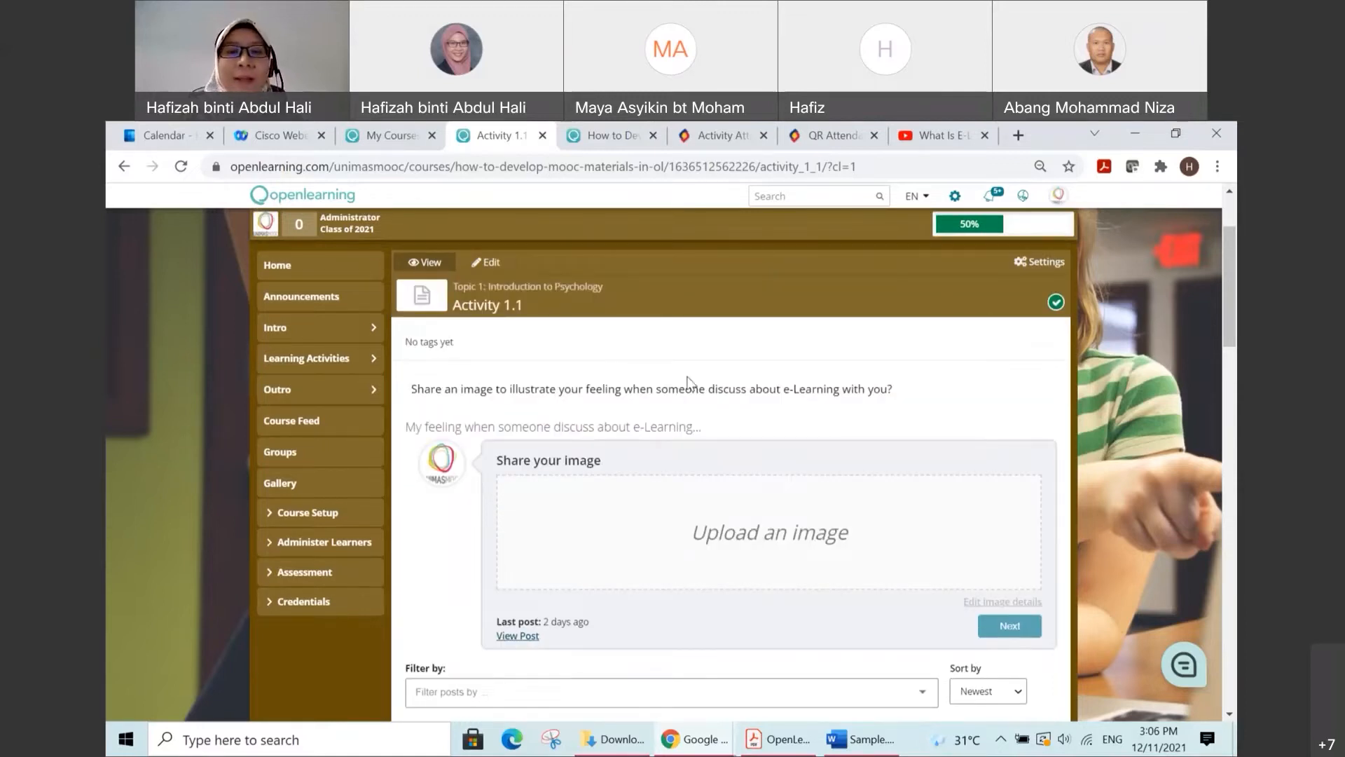
scroll(690, 383, down, 1)
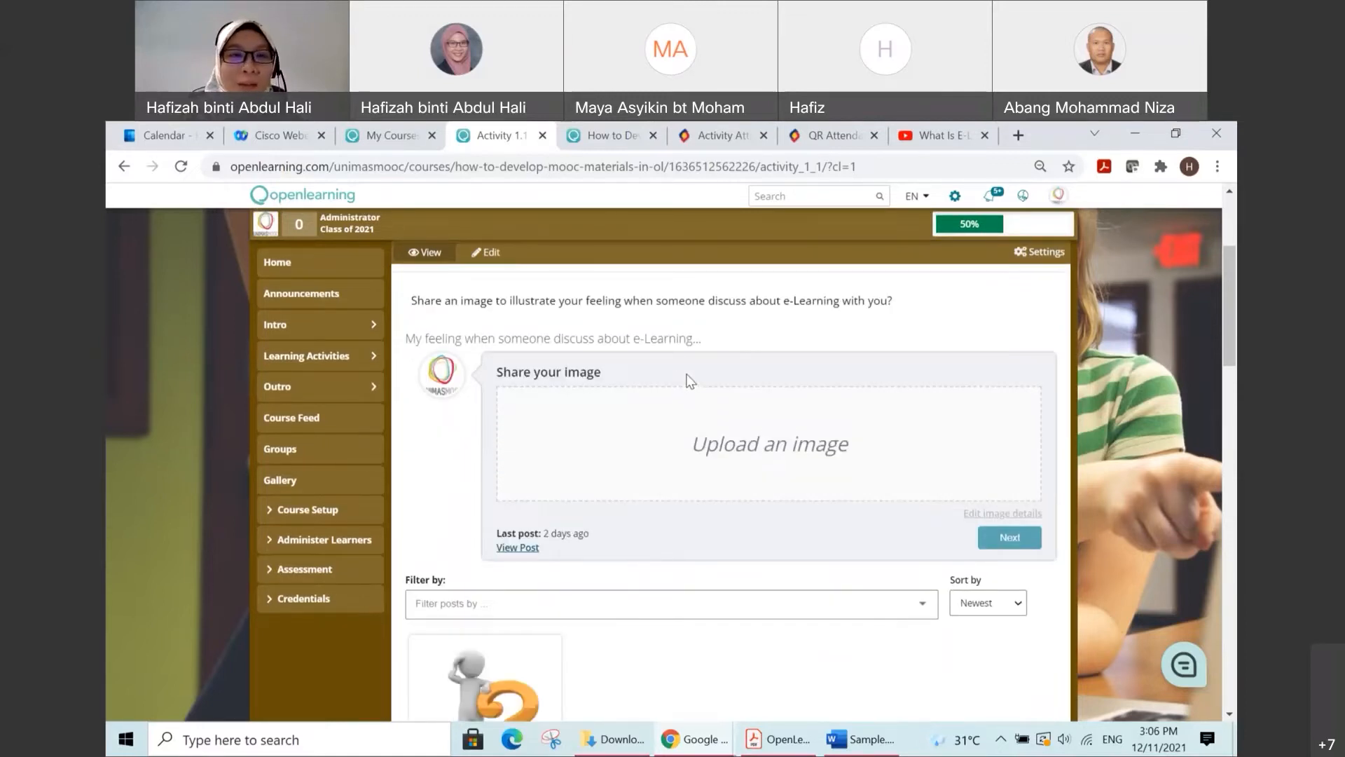
scroll(669, 343, up, 1)
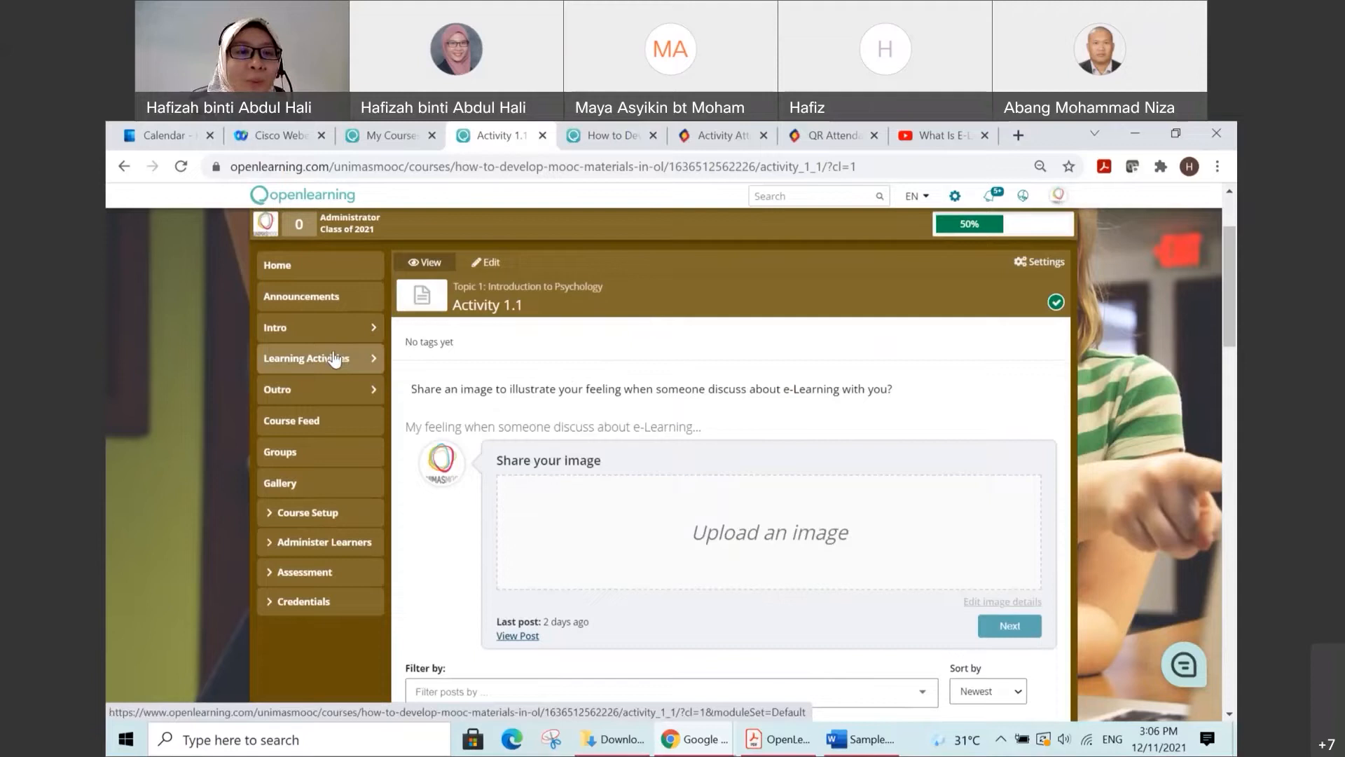
Step: Open the Activity 1.1 page under Topic 1 for editing from the course setup's content editor
click(321, 519)
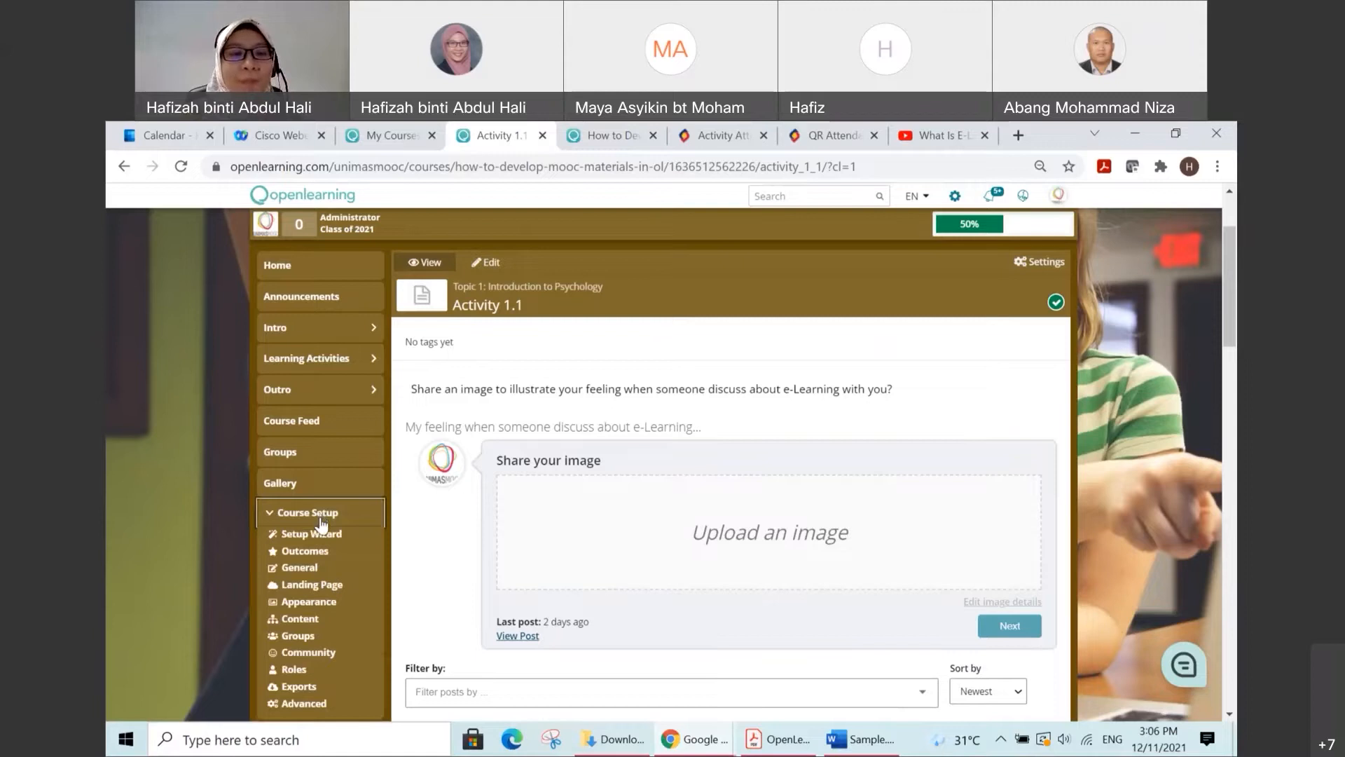
click(311, 621)
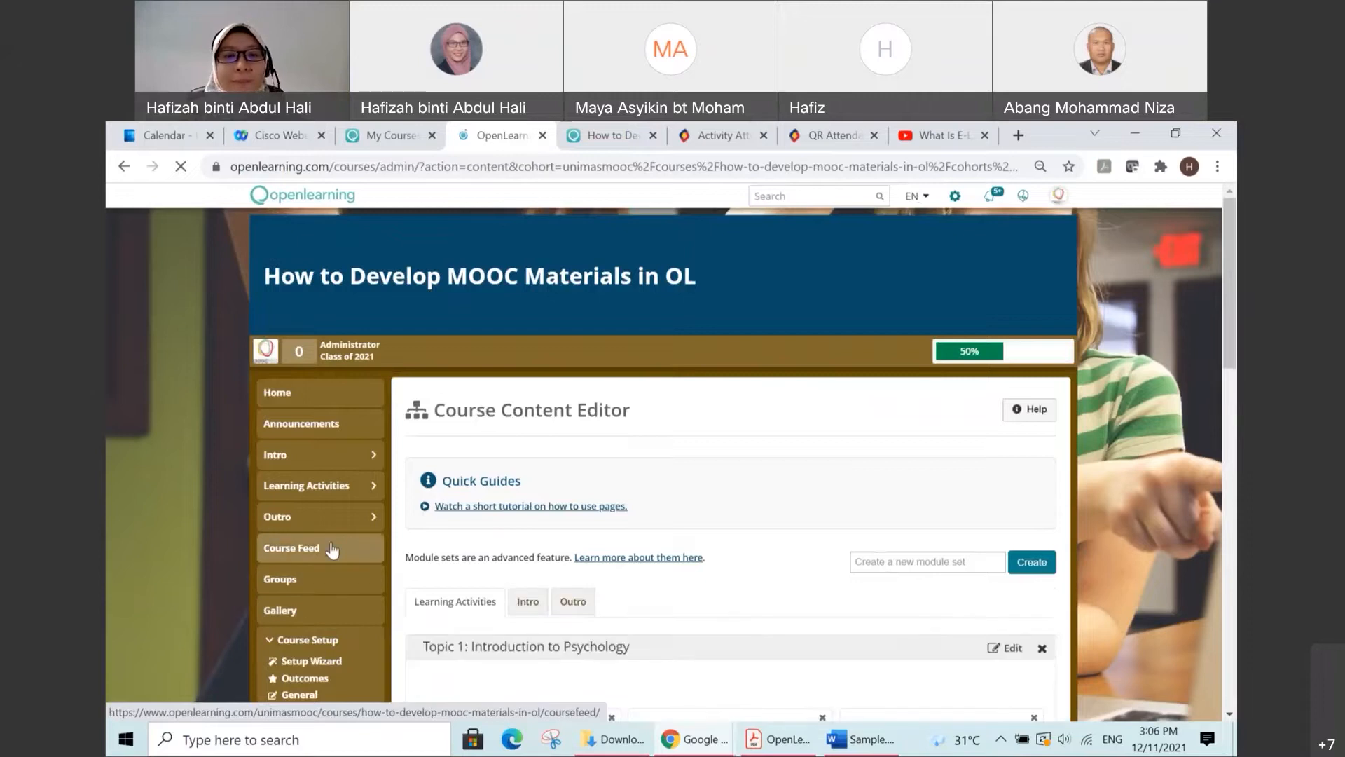
scroll(419, 547, down, 2)
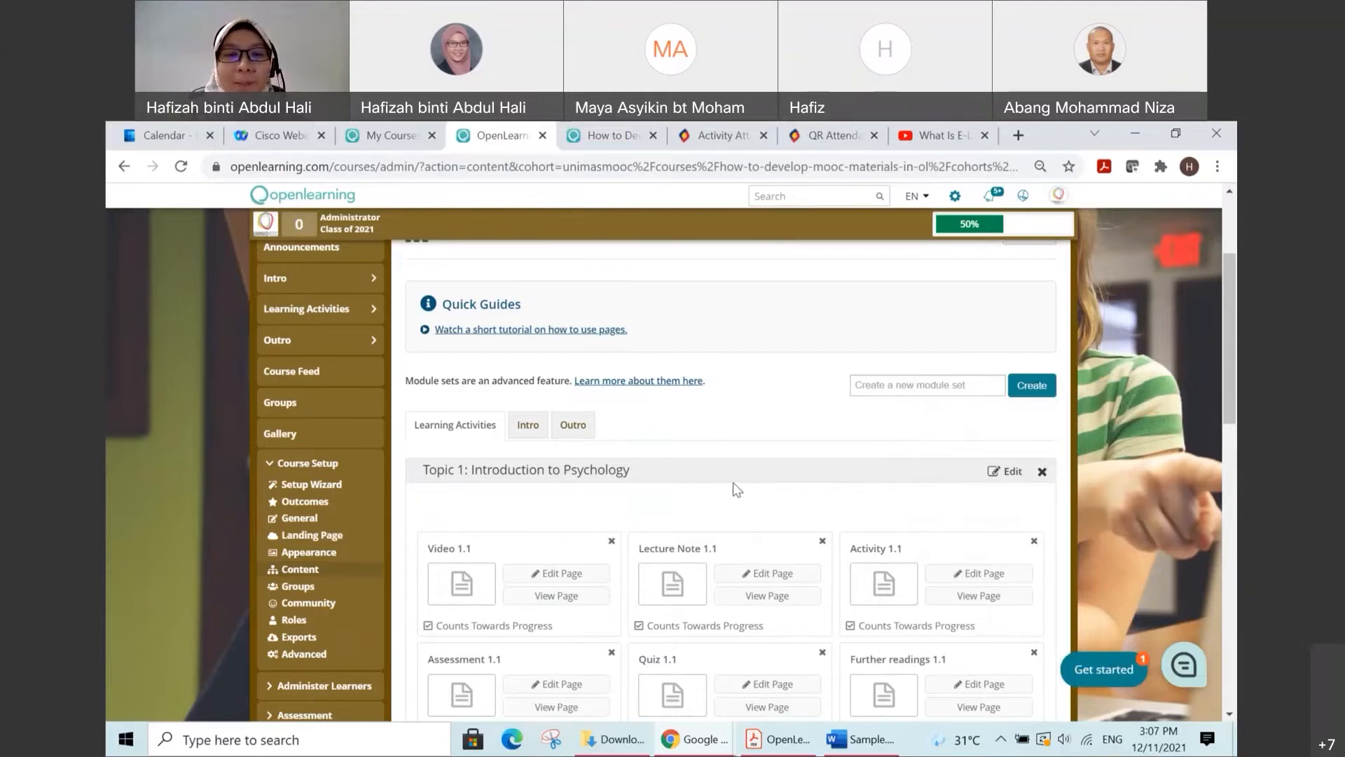
scroll(736, 483, down, 1)
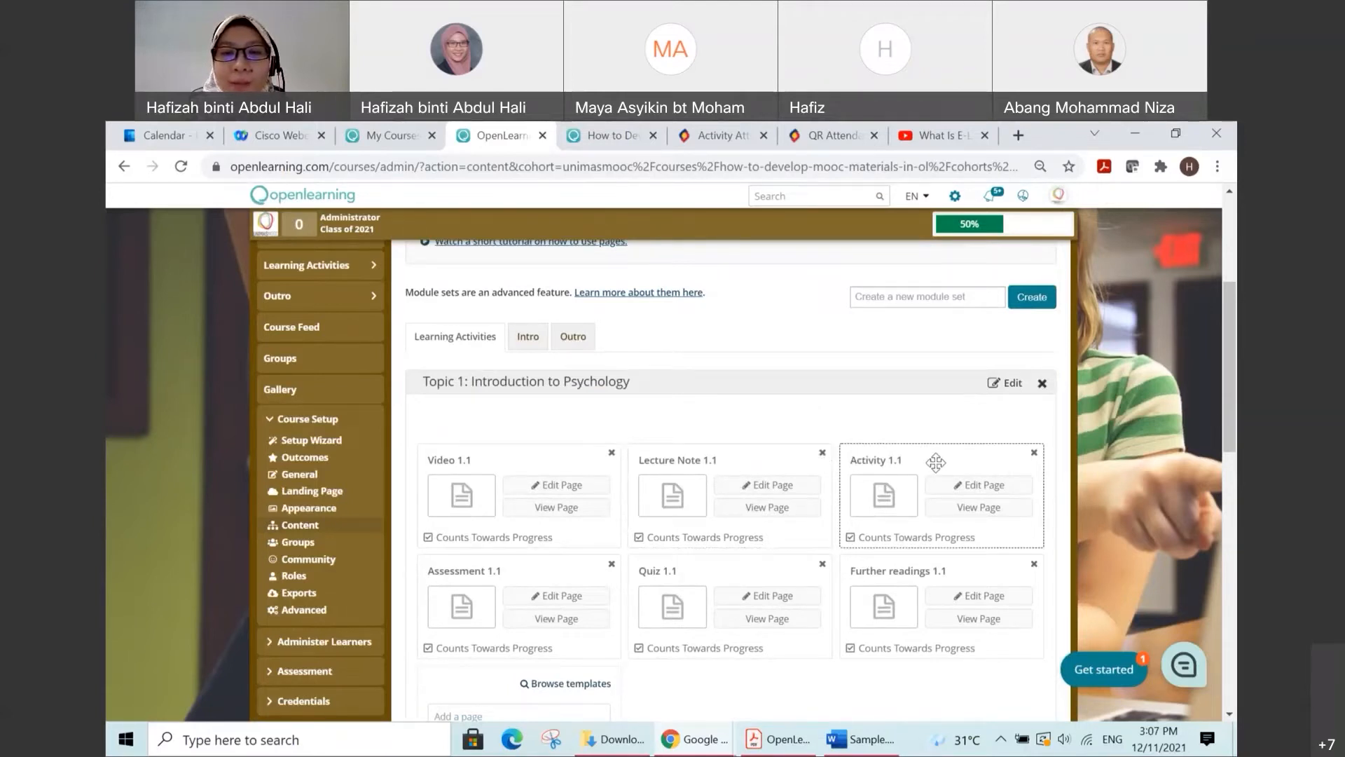
click(958, 485)
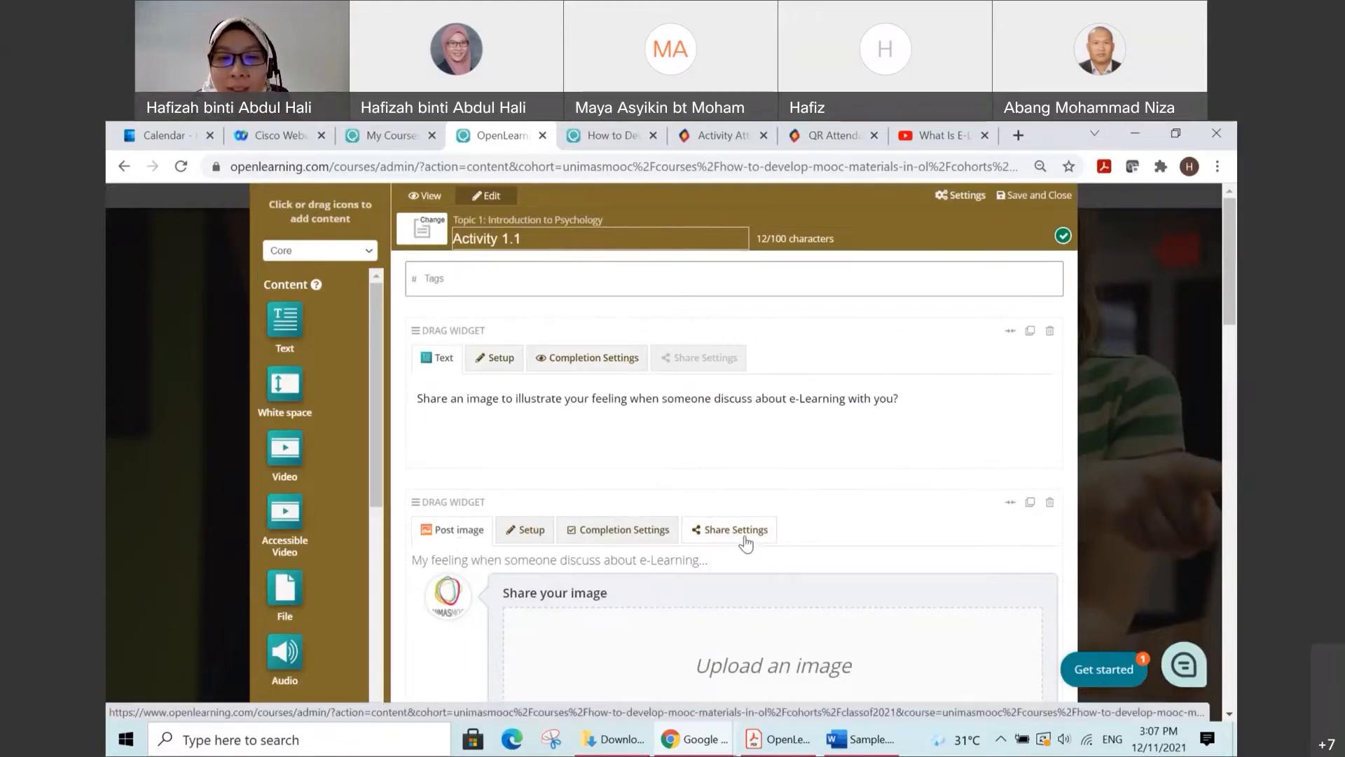
Step: Open the Post image widget's share settings and go through its posting and sharing options
scroll(749, 481, down, 1)
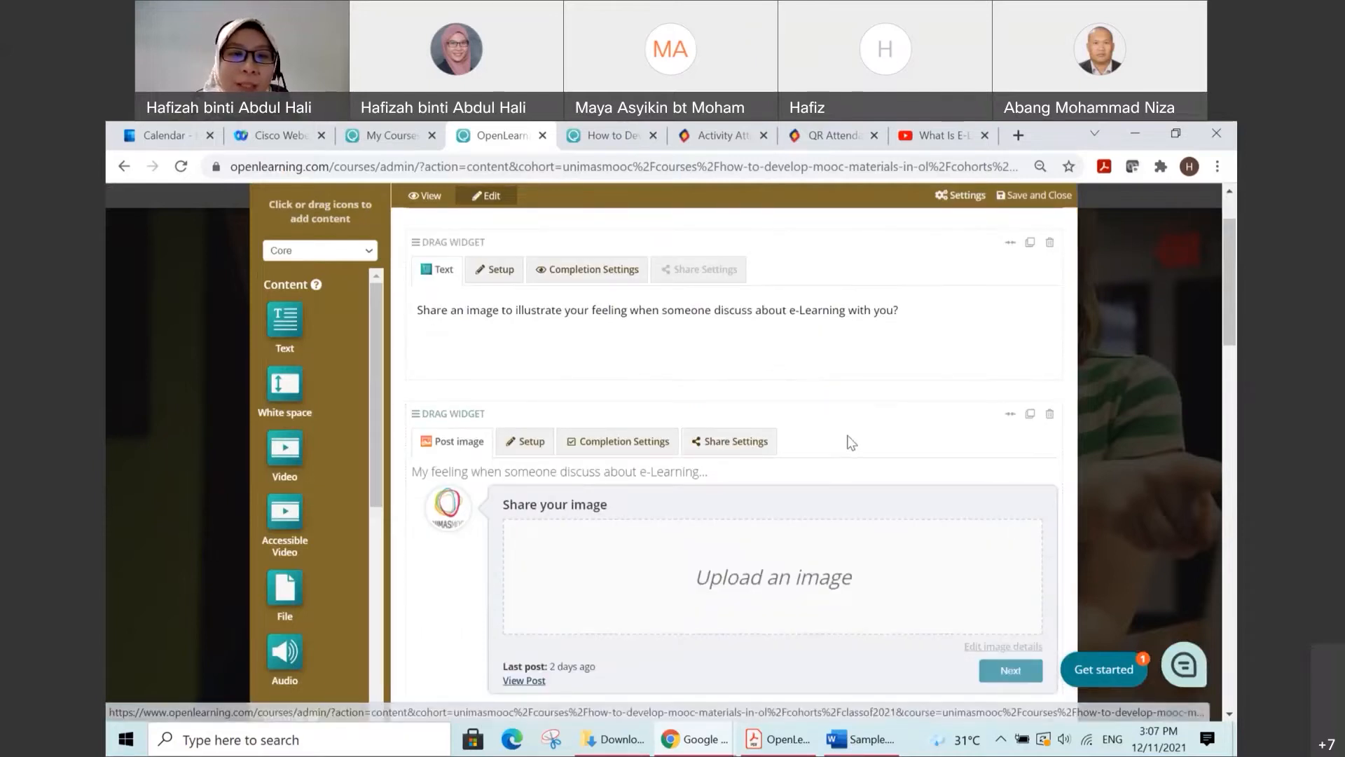
scroll(859, 438, up, 1)
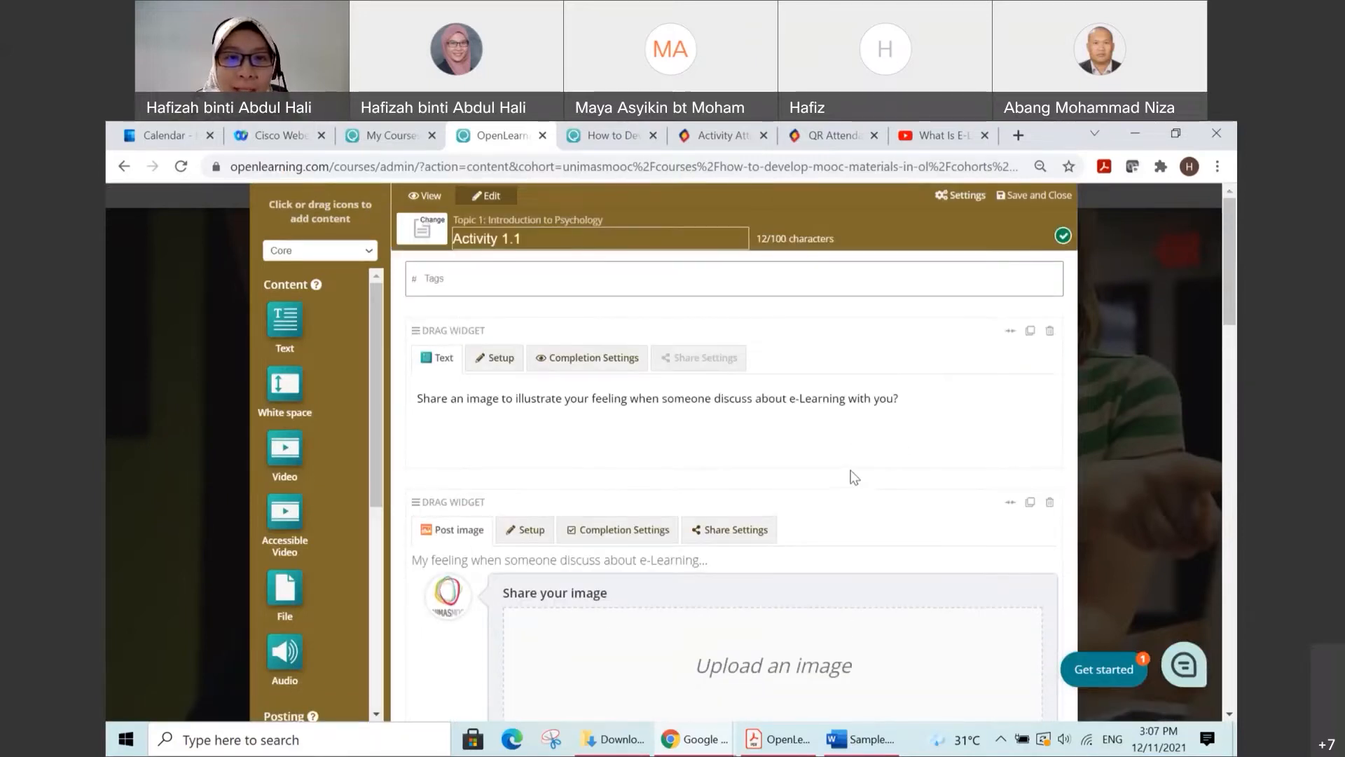
scroll(855, 478, down, 1)
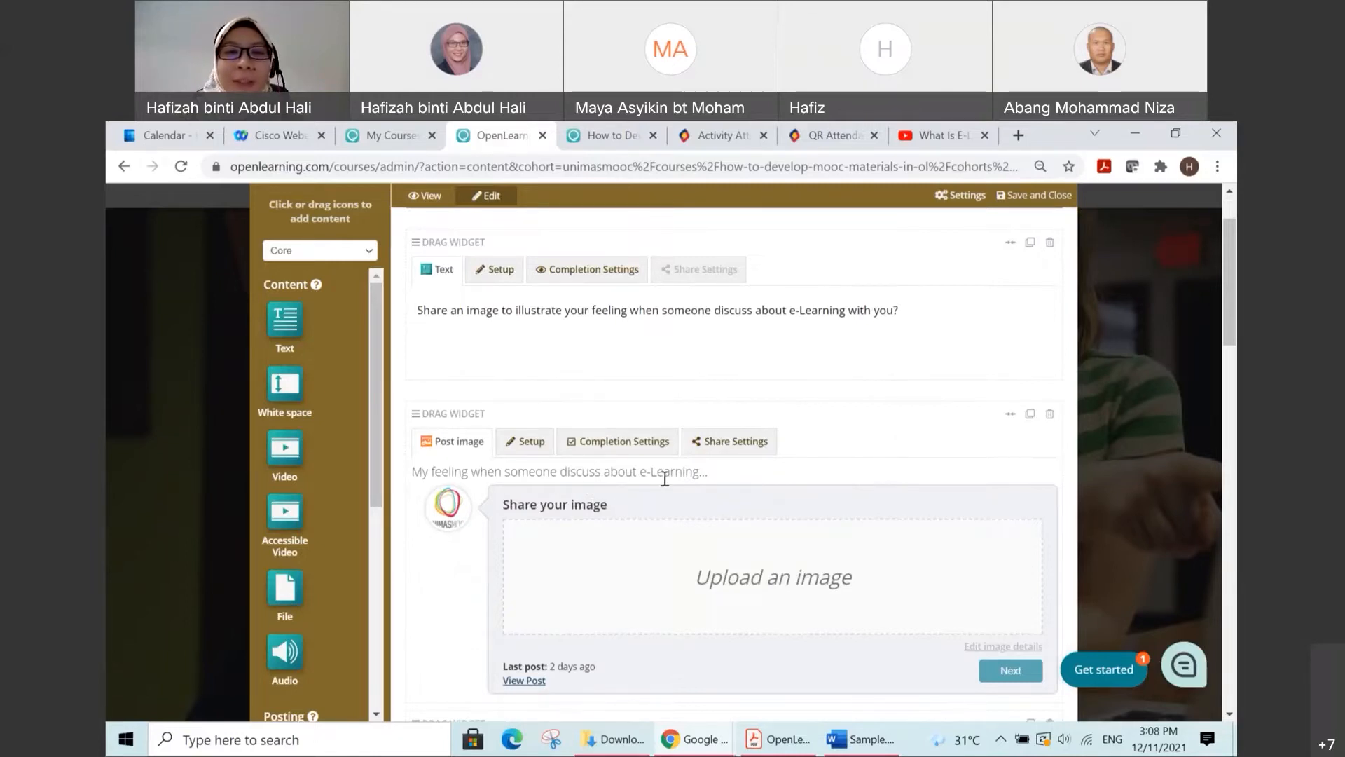
click(733, 446)
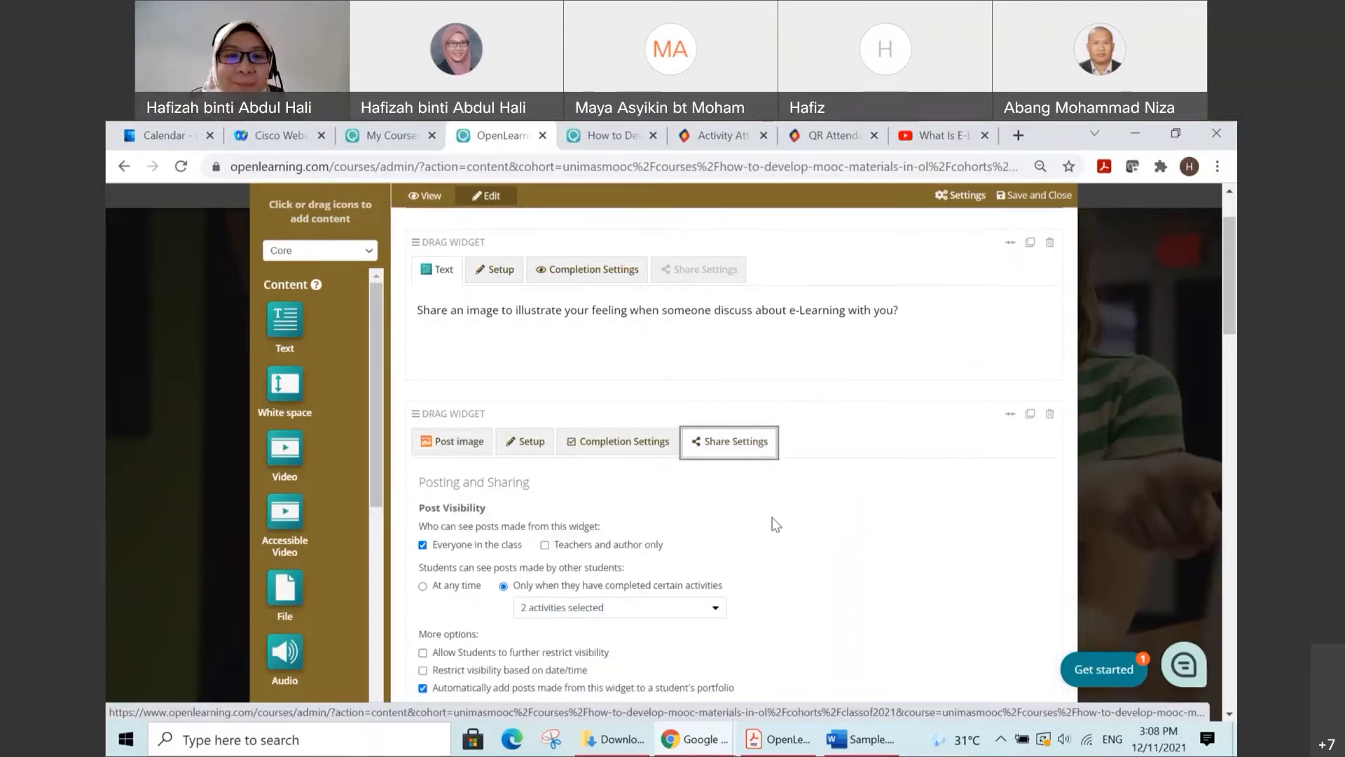
scroll(775, 522, down, 1)
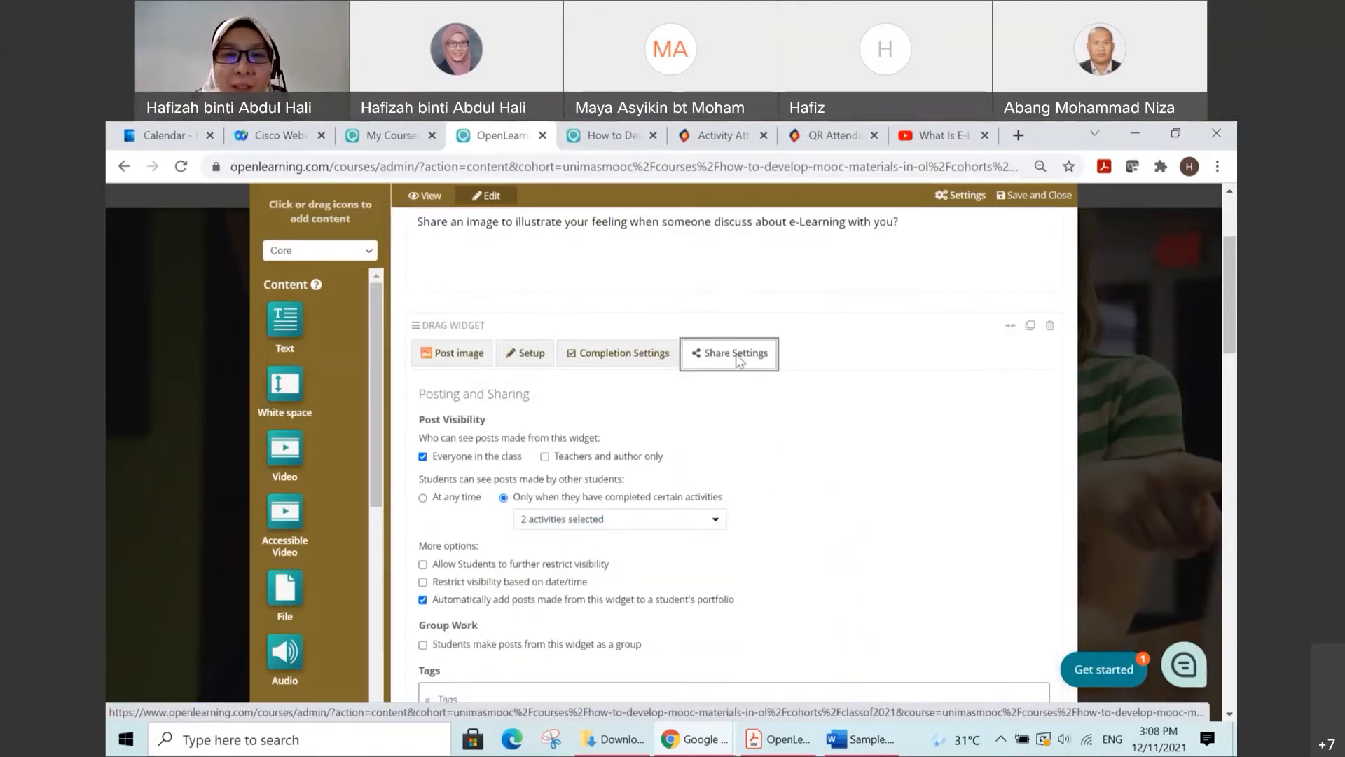
scroll(730, 385, down, 2)
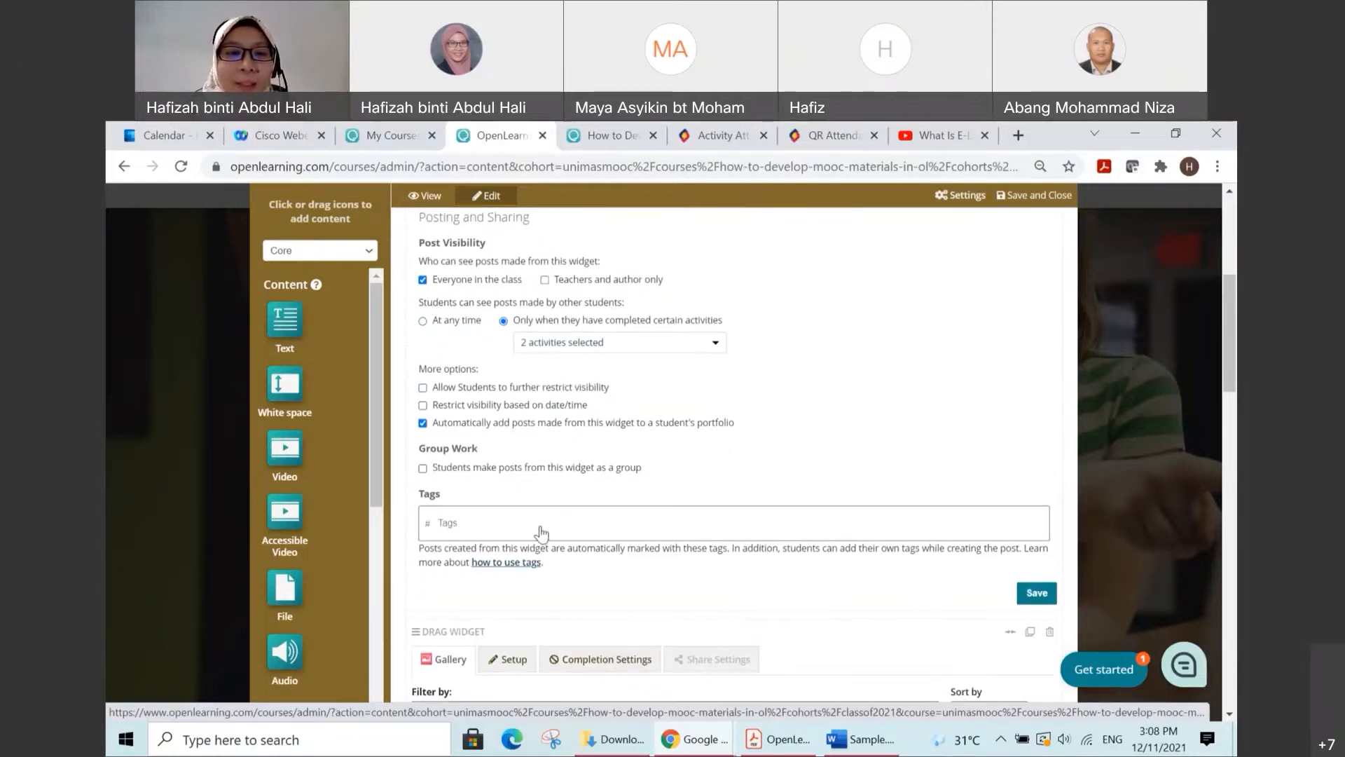
Step: Tag the Post image widget's posts with the learning outcome clo1_widgets
click(464, 524)
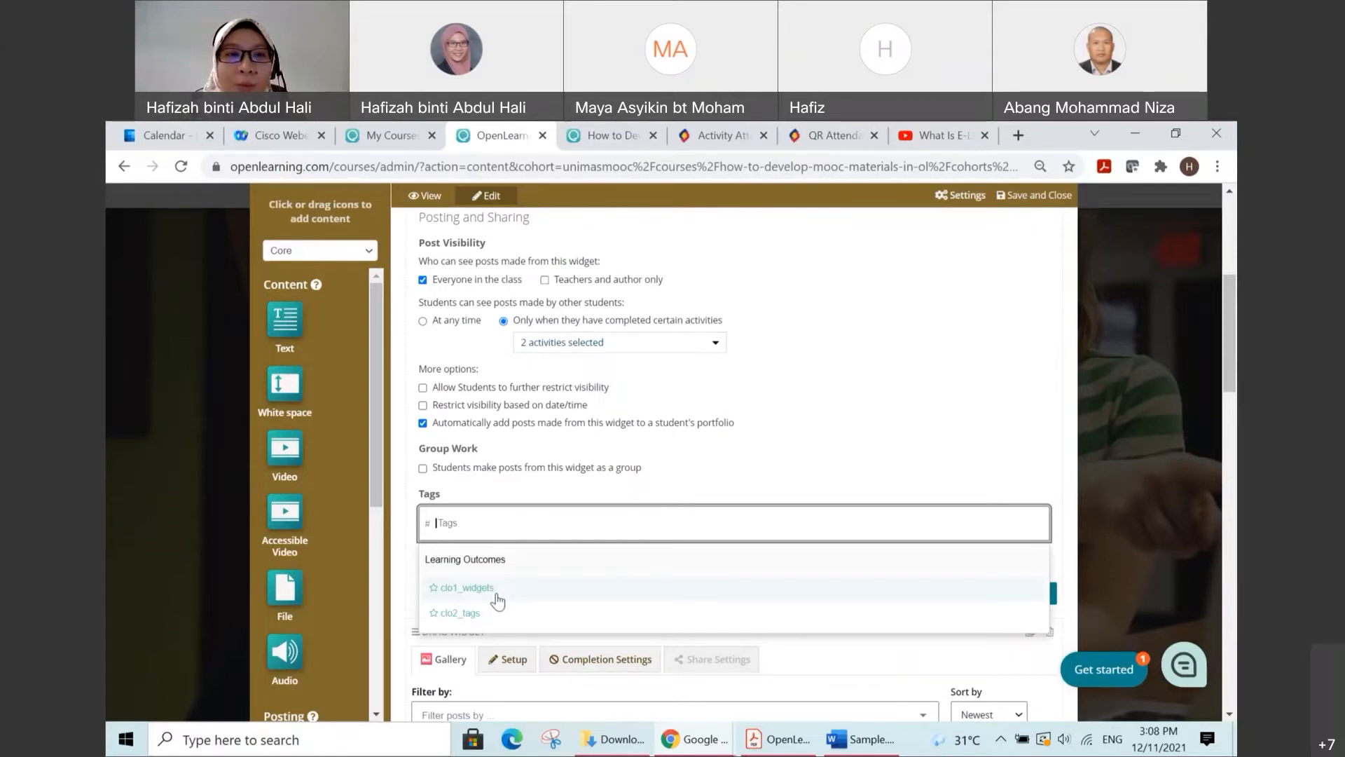
scroll(519, 549, up, 3)
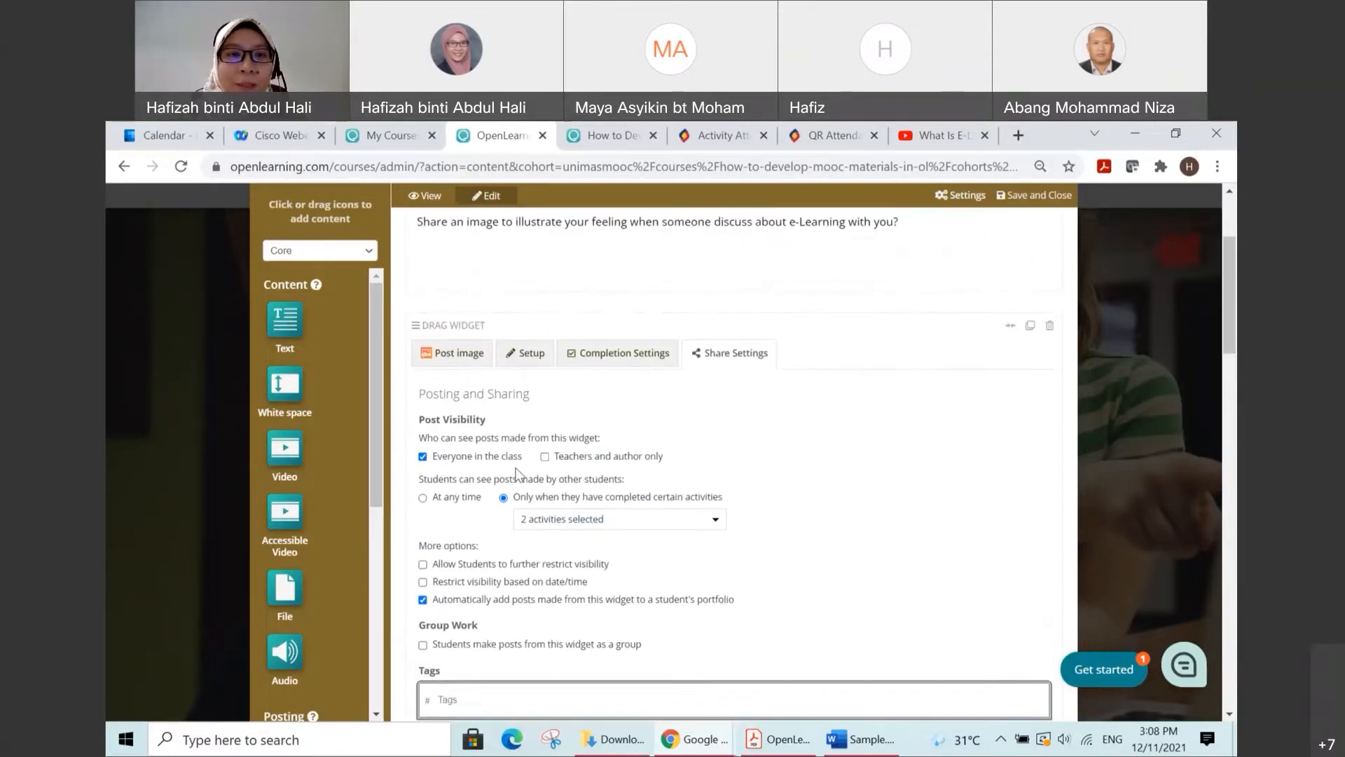
scroll(476, 378, up, 1)
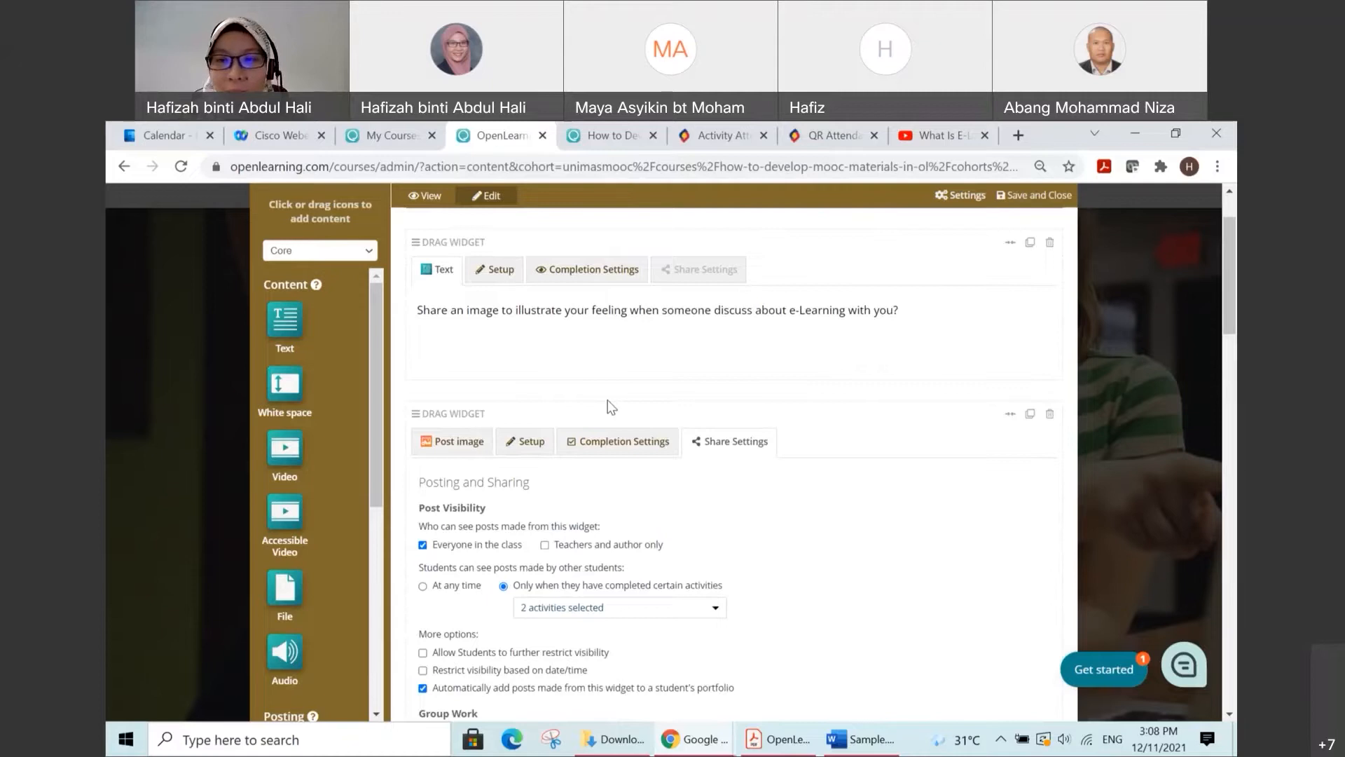
scroll(611, 407, down, 2)
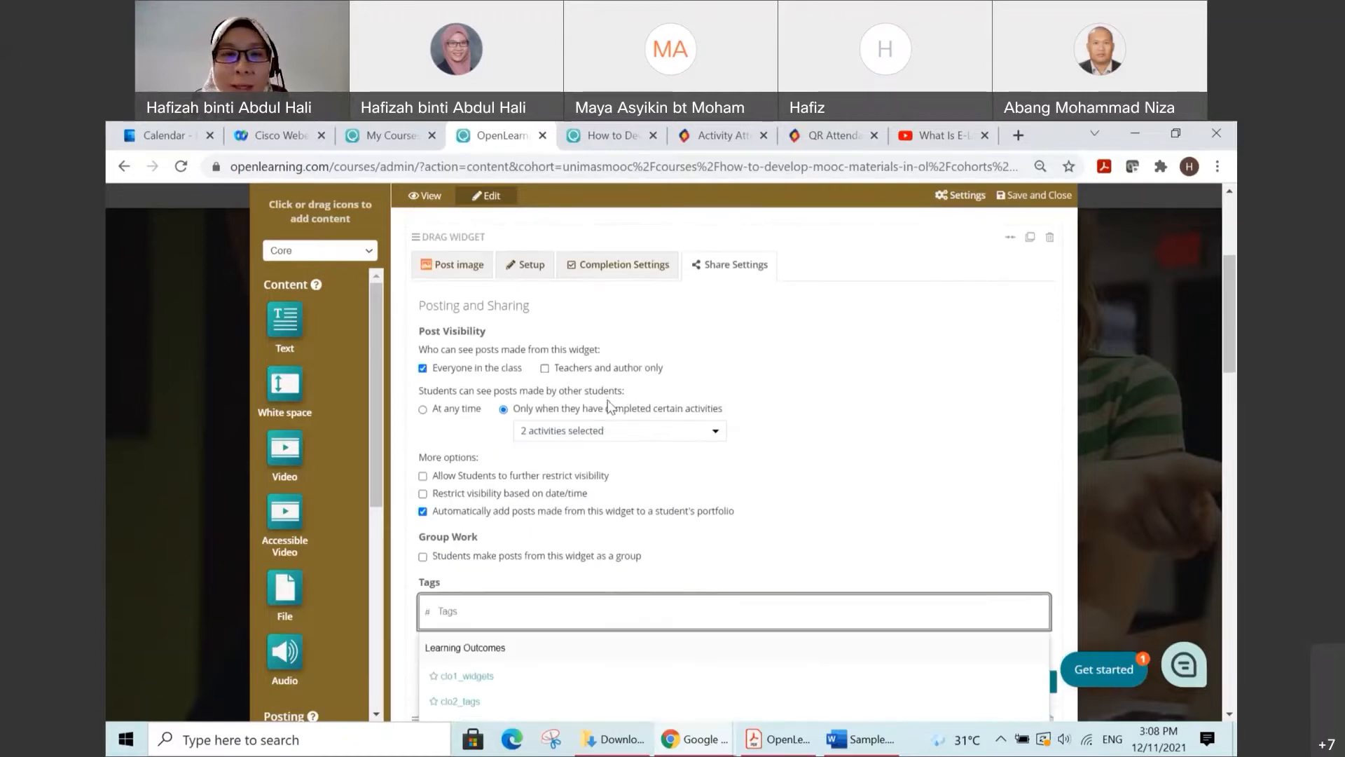
scroll(611, 406, down, 1)
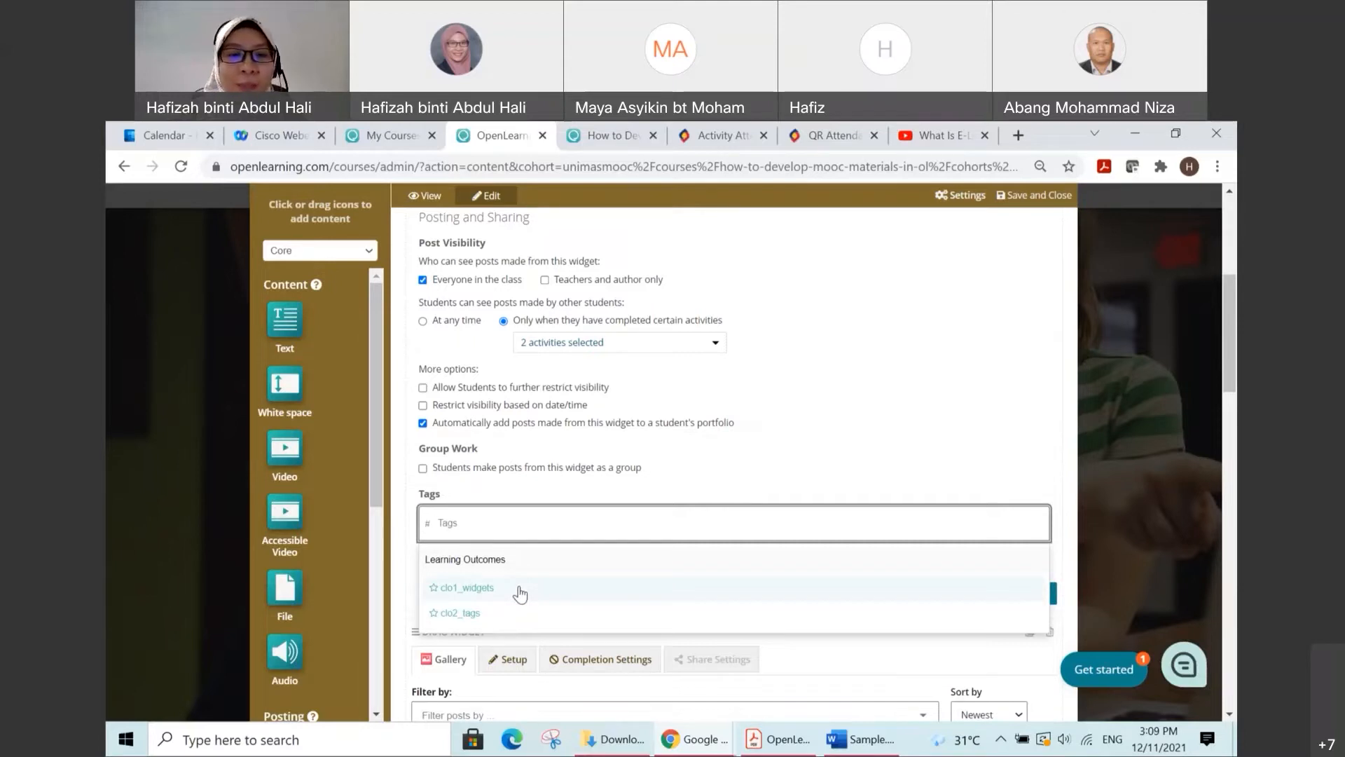
click(519, 592)
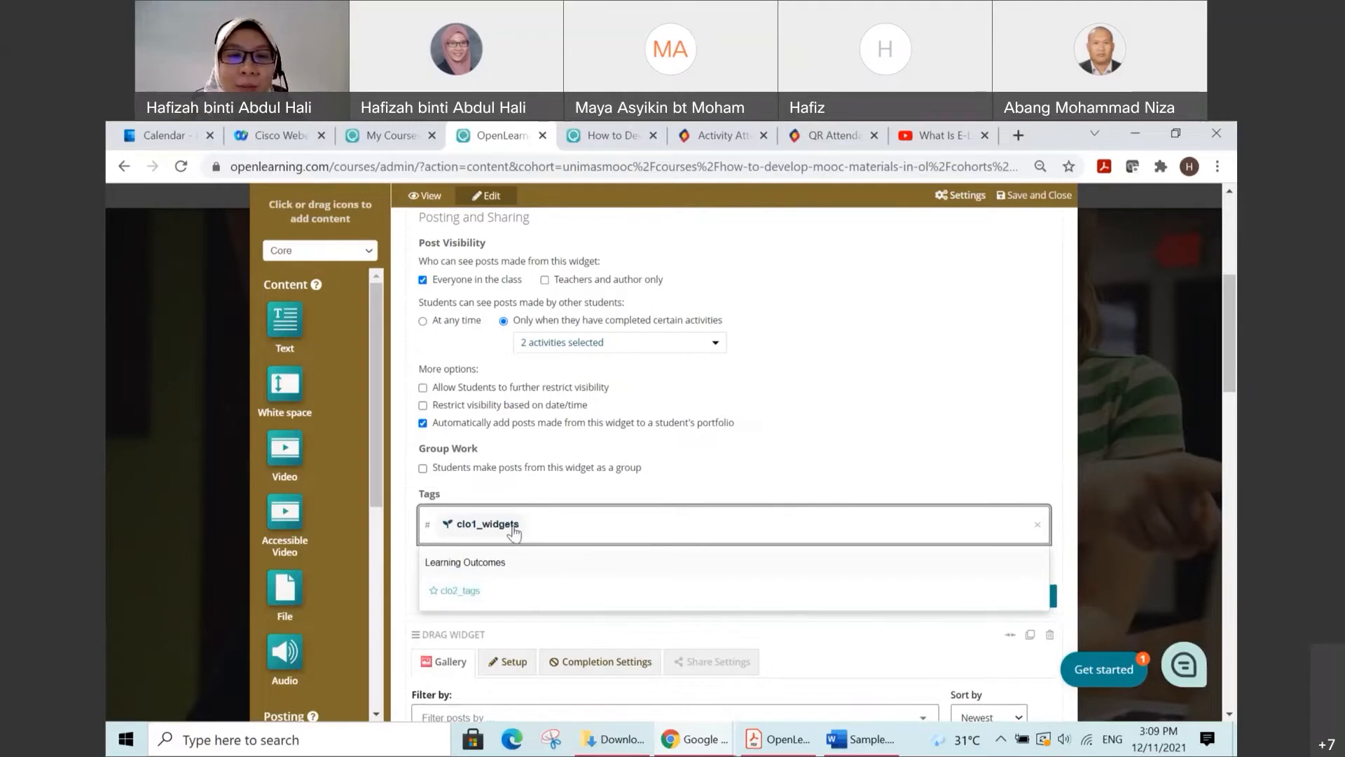
Step: Switch the group posting option on and back off, and save the Post image widget's share settings
click(771, 474)
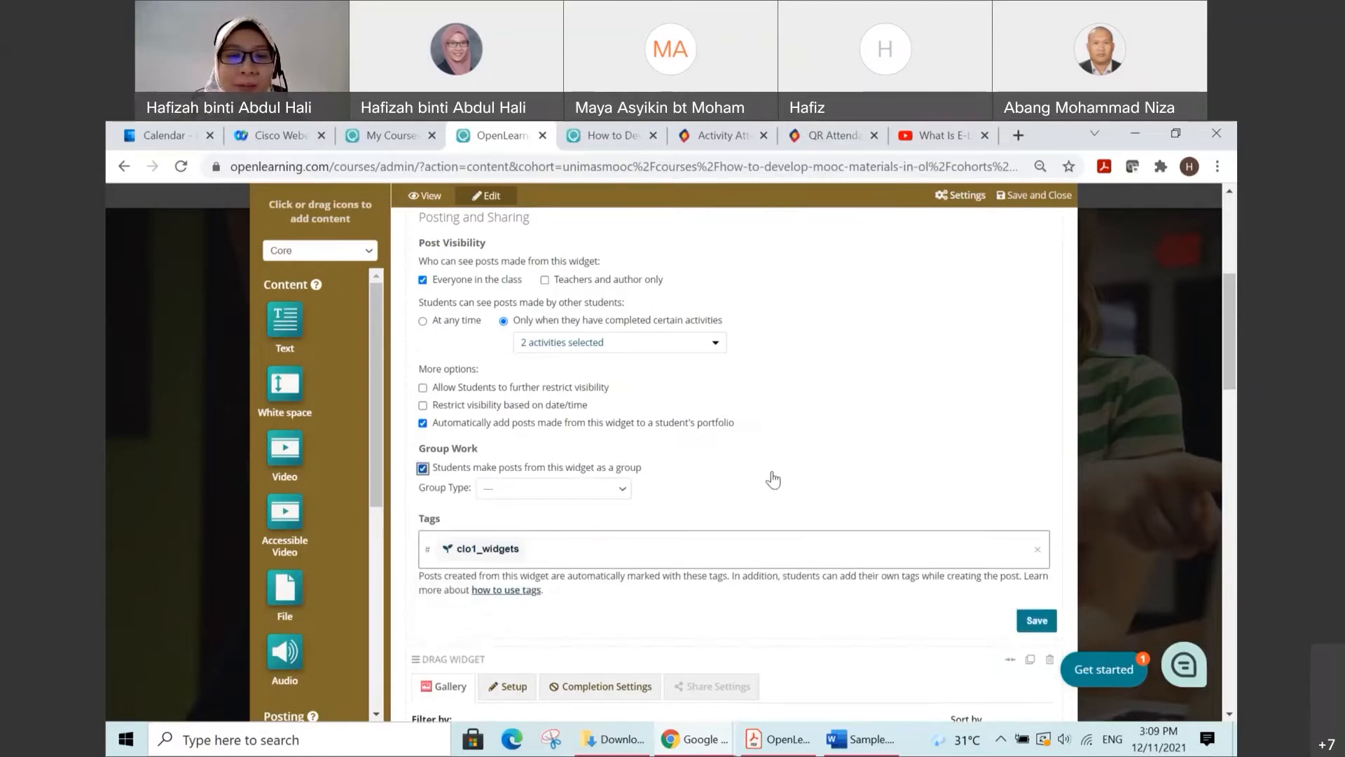
click(422, 468)
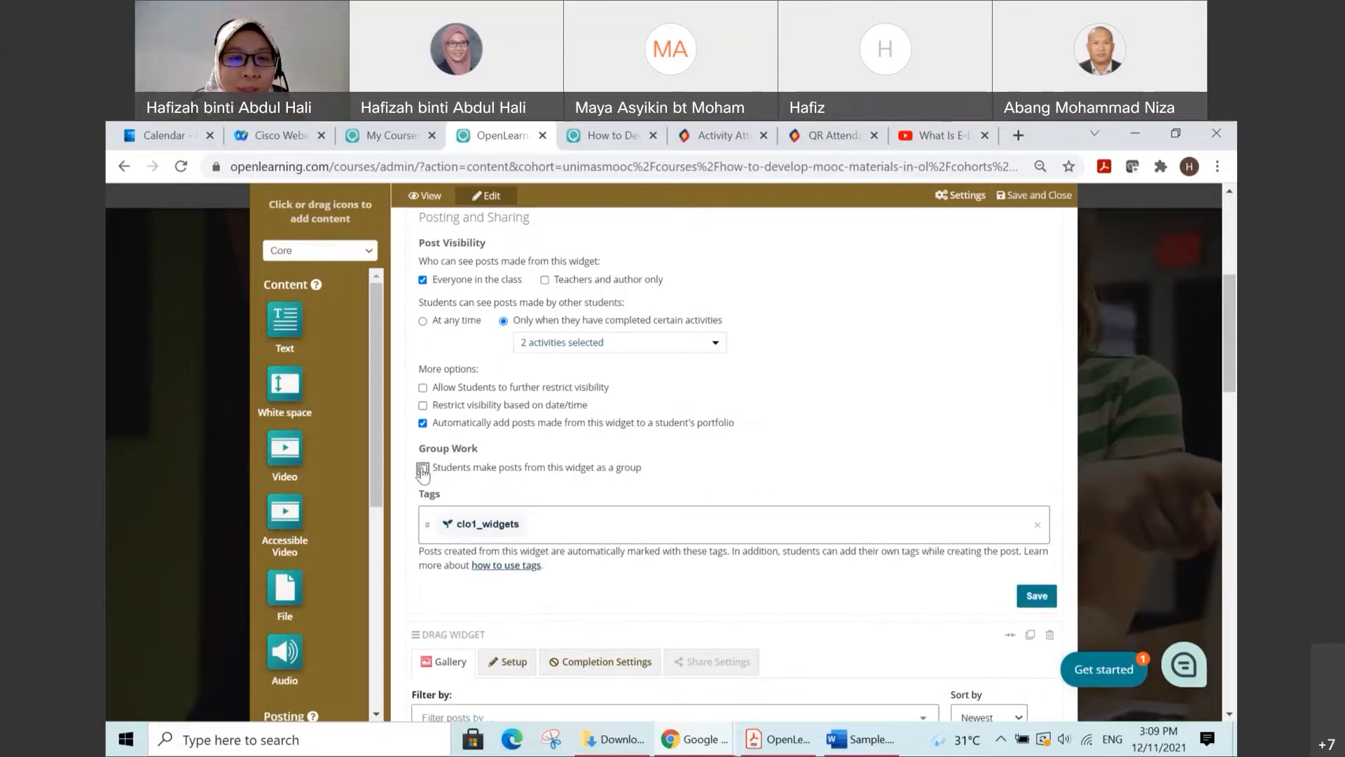
scroll(732, 484, down, 2)
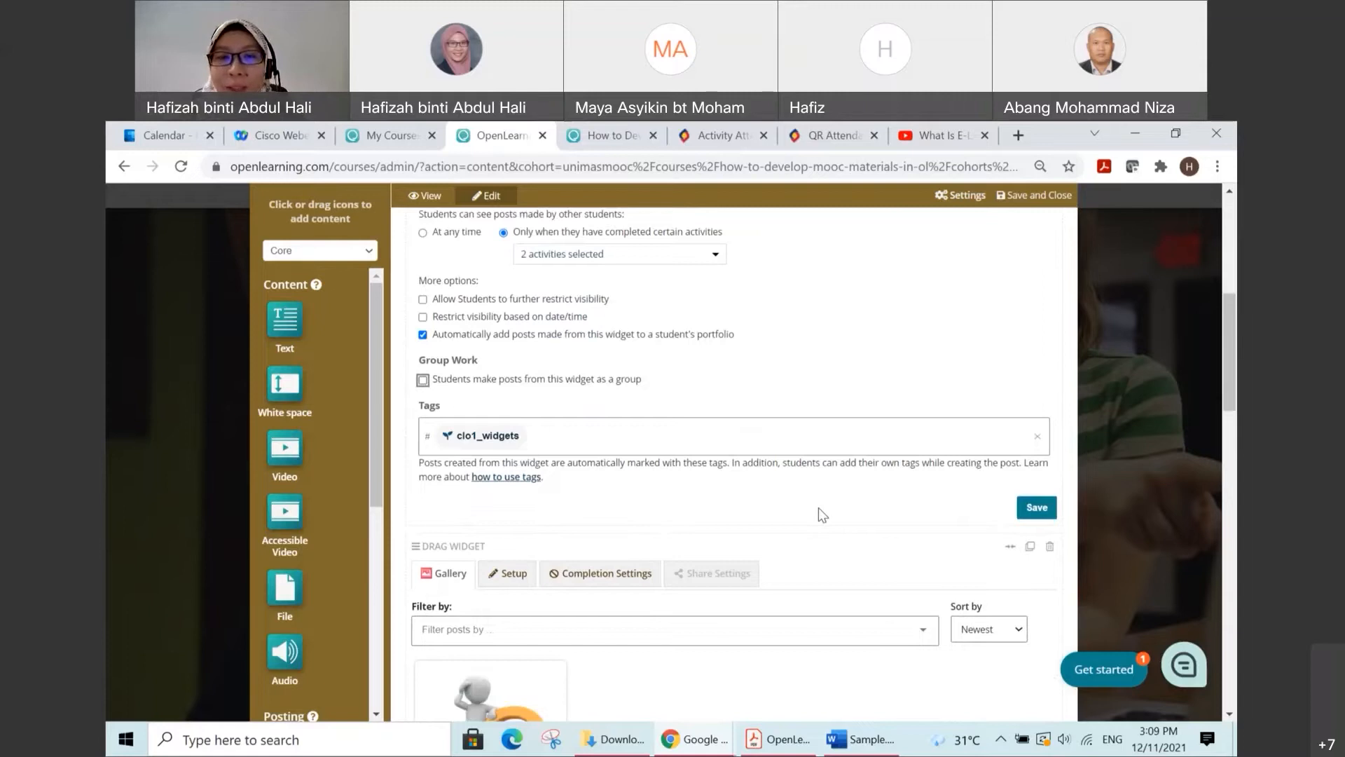
click(1037, 509)
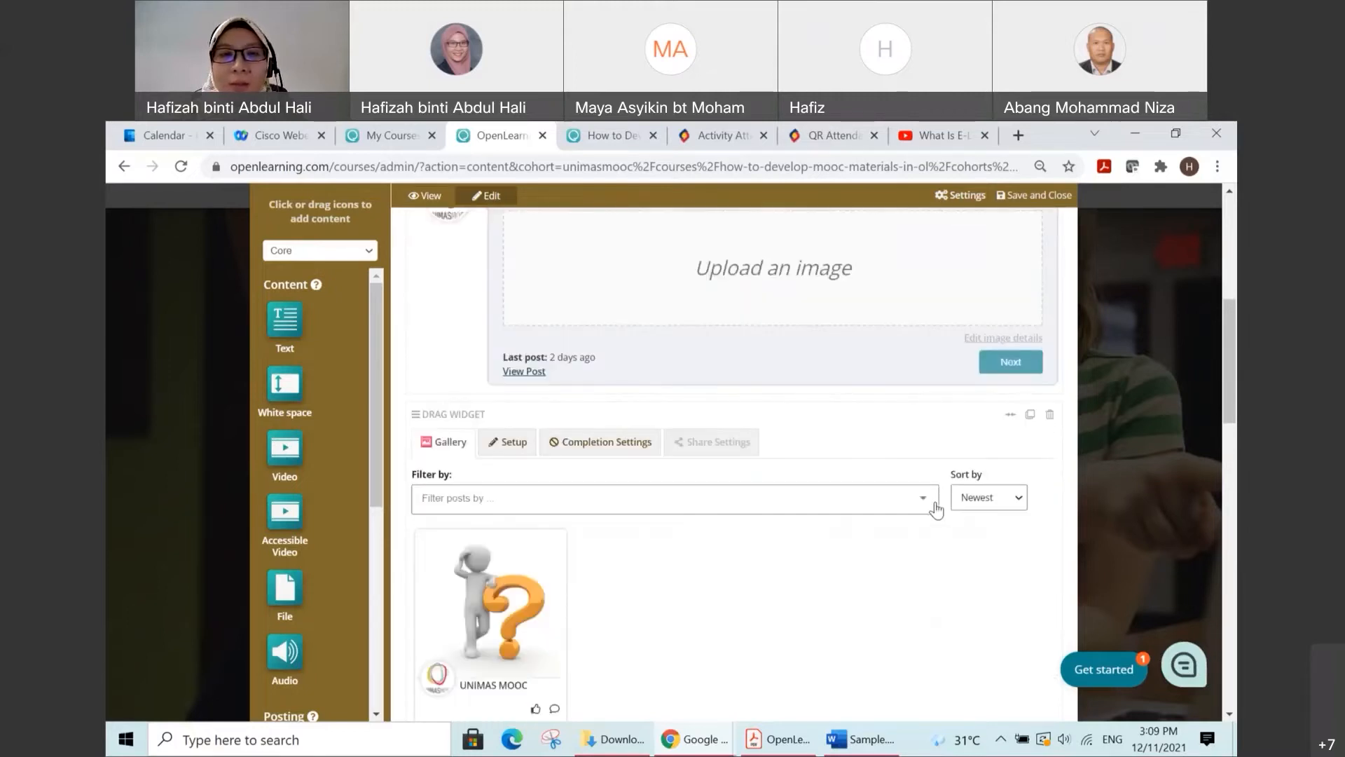
Step: Examine the Text, Post image, Gallery and Checklist widgets on the Activity 1.1 page and their share settings, plus the available posting widgets
scroll(937, 508, up, 3)
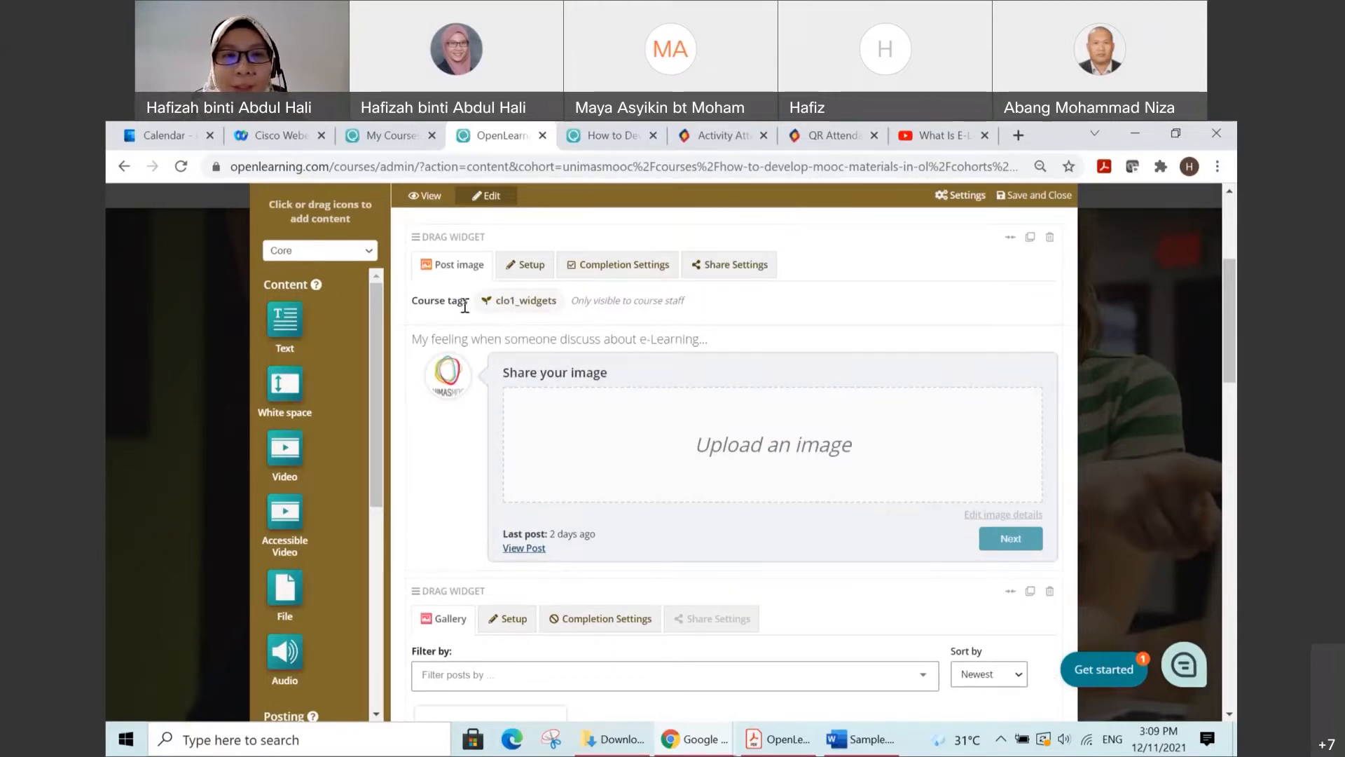
scroll(472, 309, down, 1)
scroll(472, 309, up, 4)
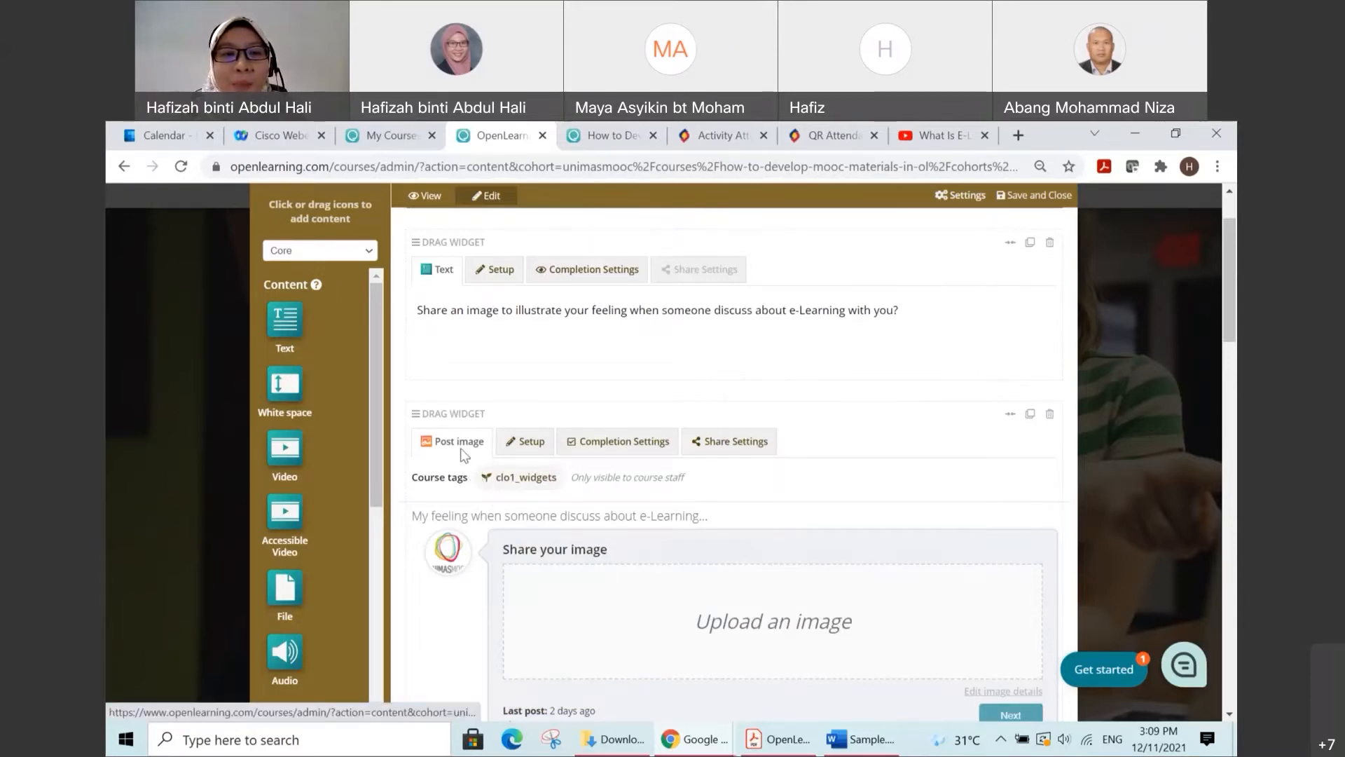
scroll(469, 446, down, 5)
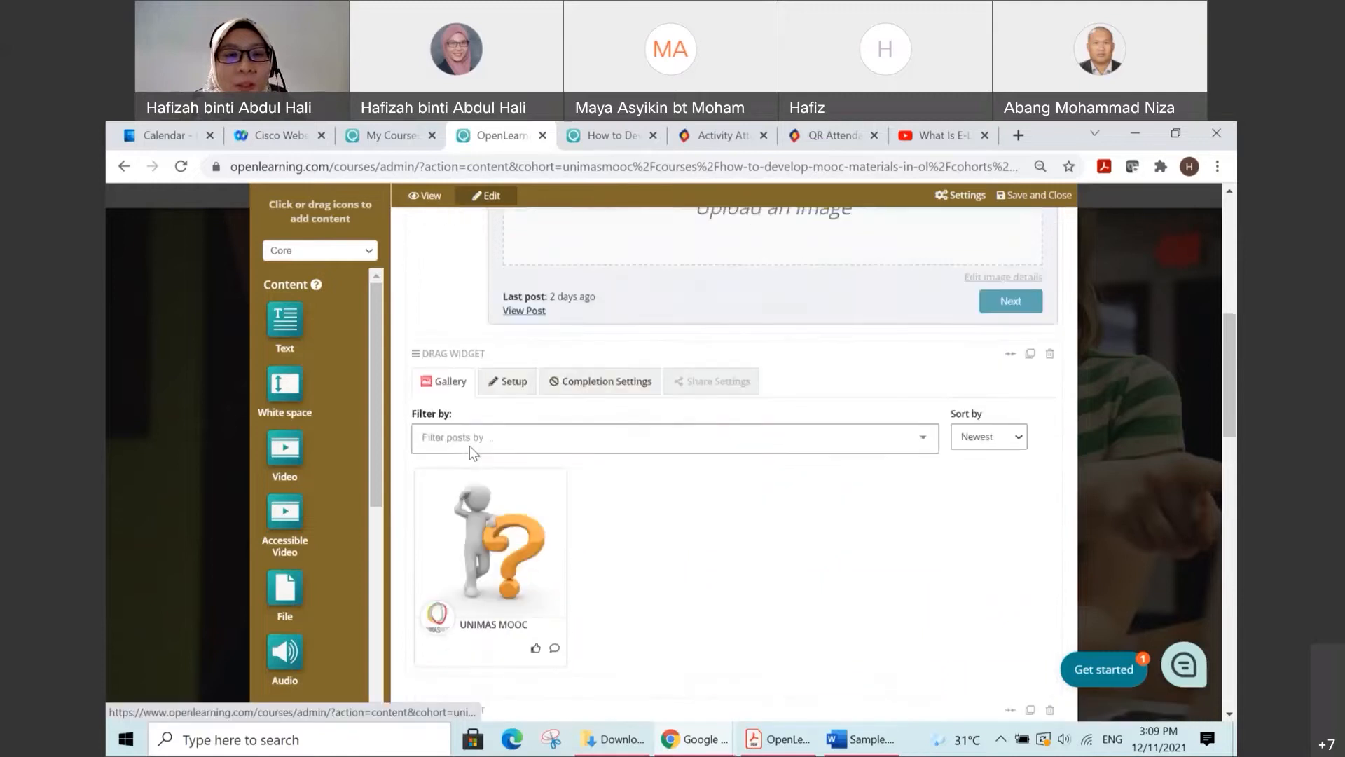
scroll(470, 445, down, 3)
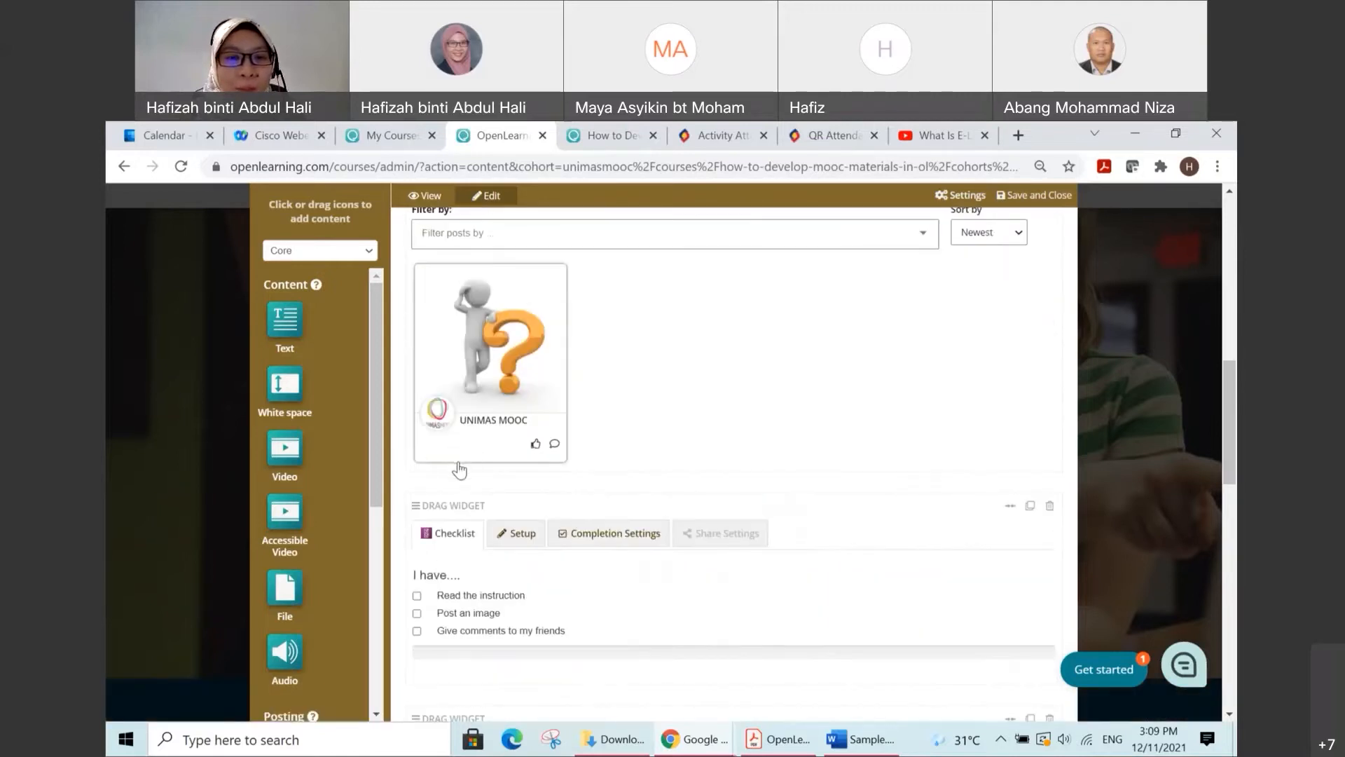
scroll(463, 502, up, 7)
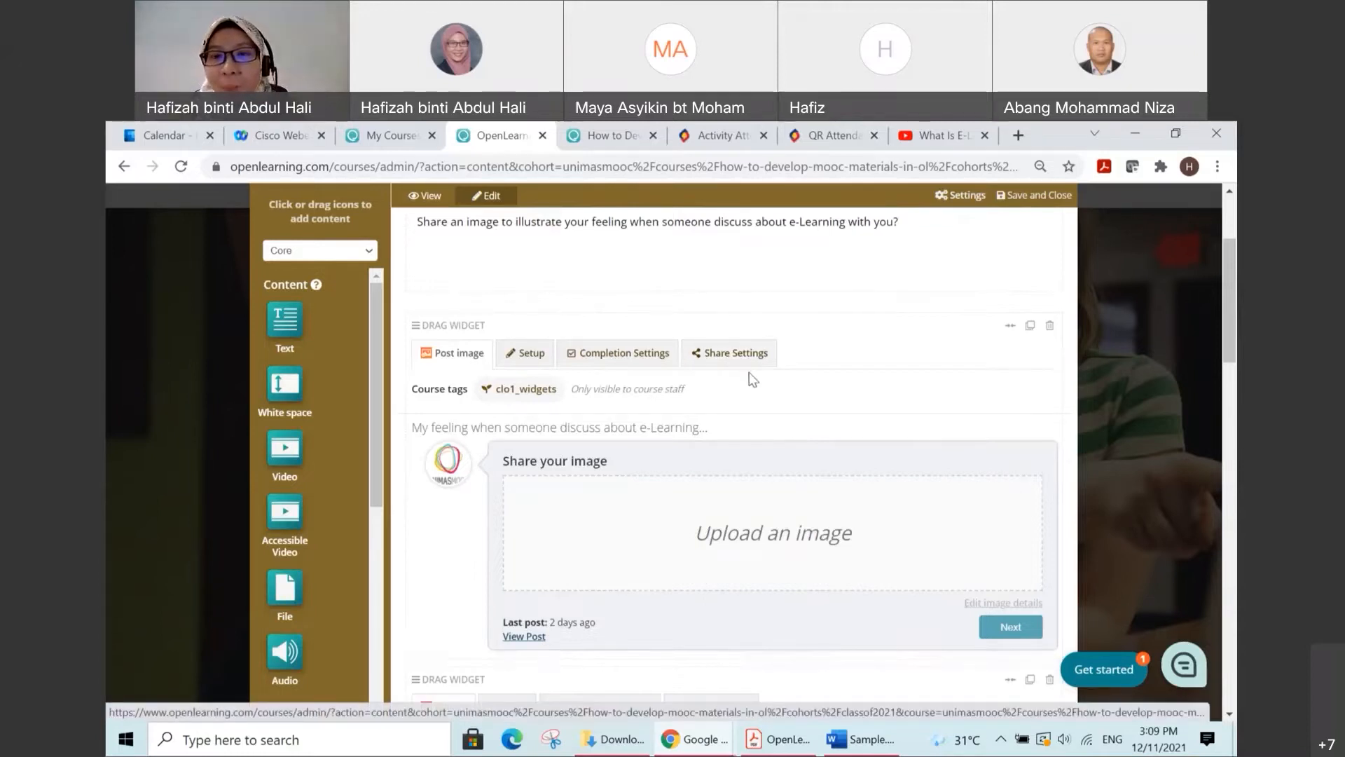
scroll(754, 379, up, 3)
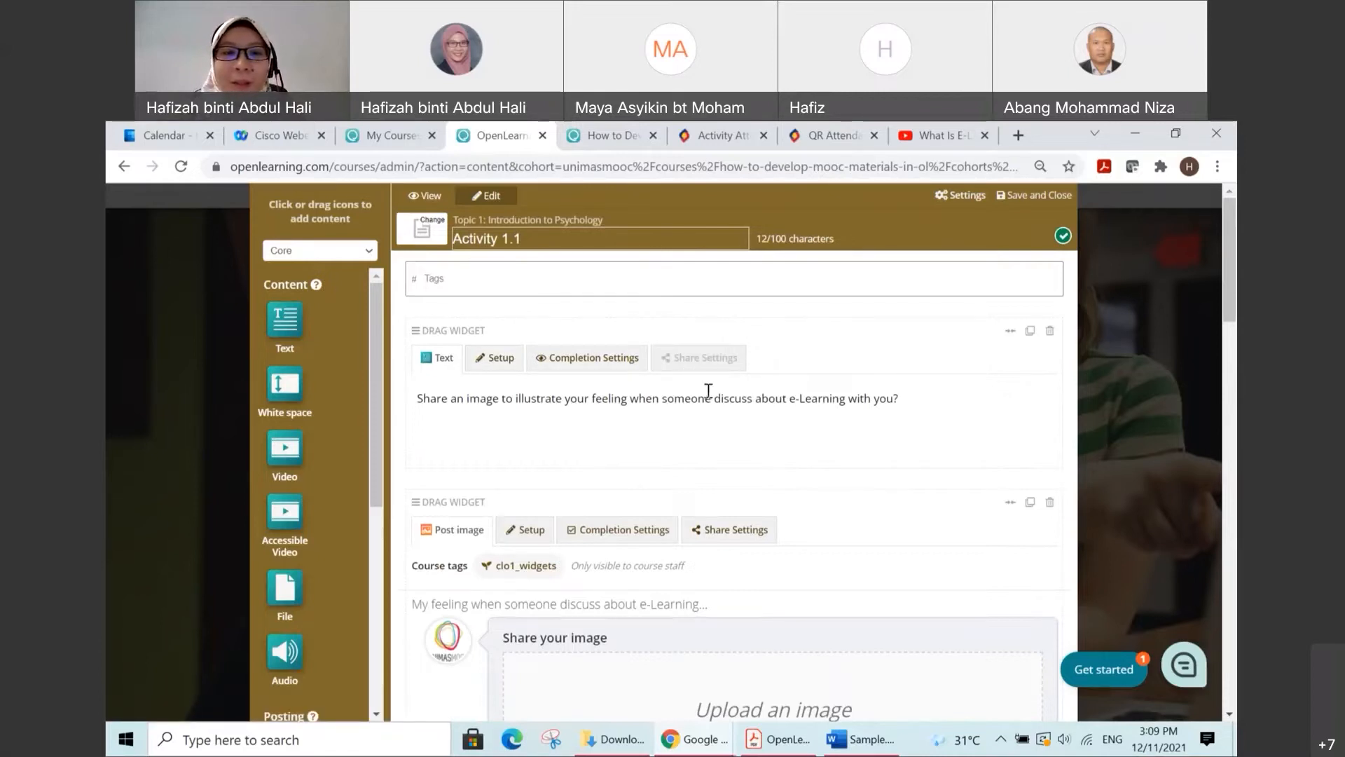
scroll(709, 391, down, 7)
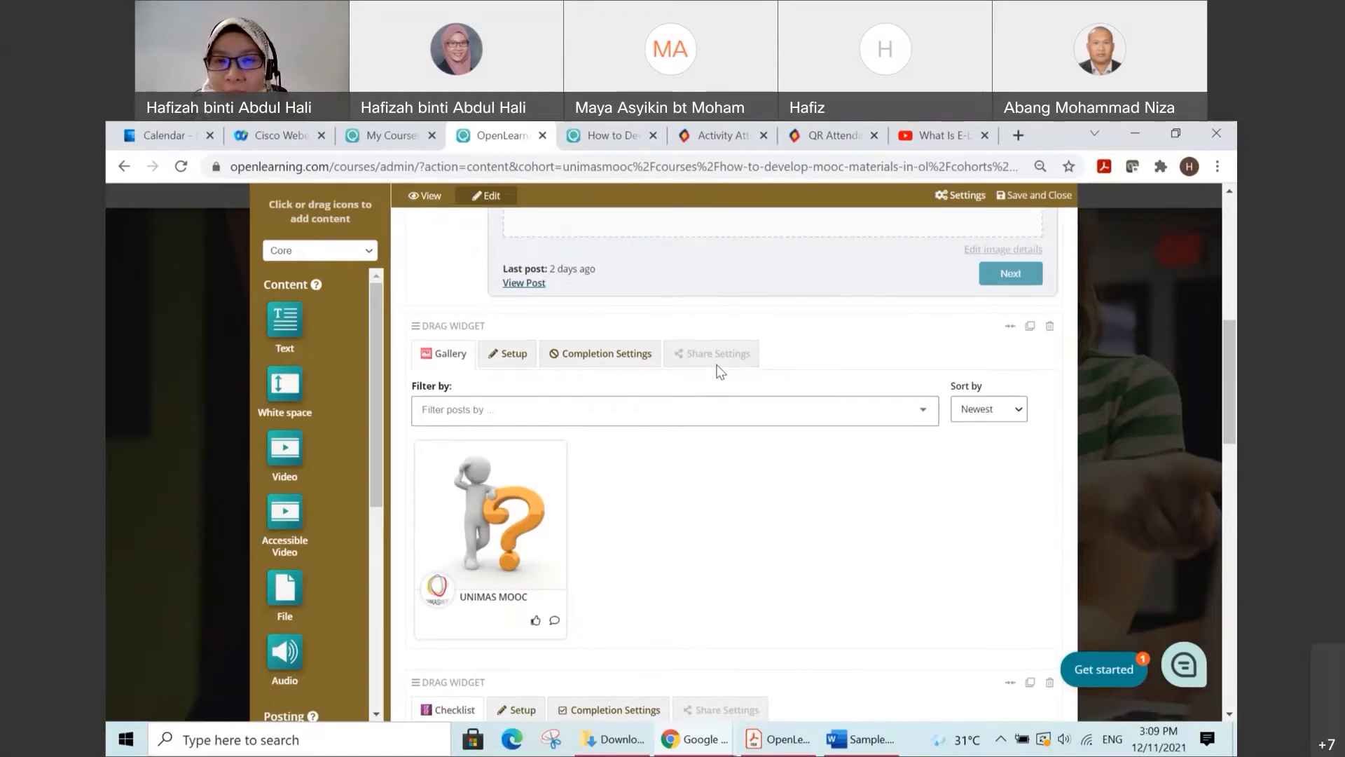
scroll(720, 371, down, 3)
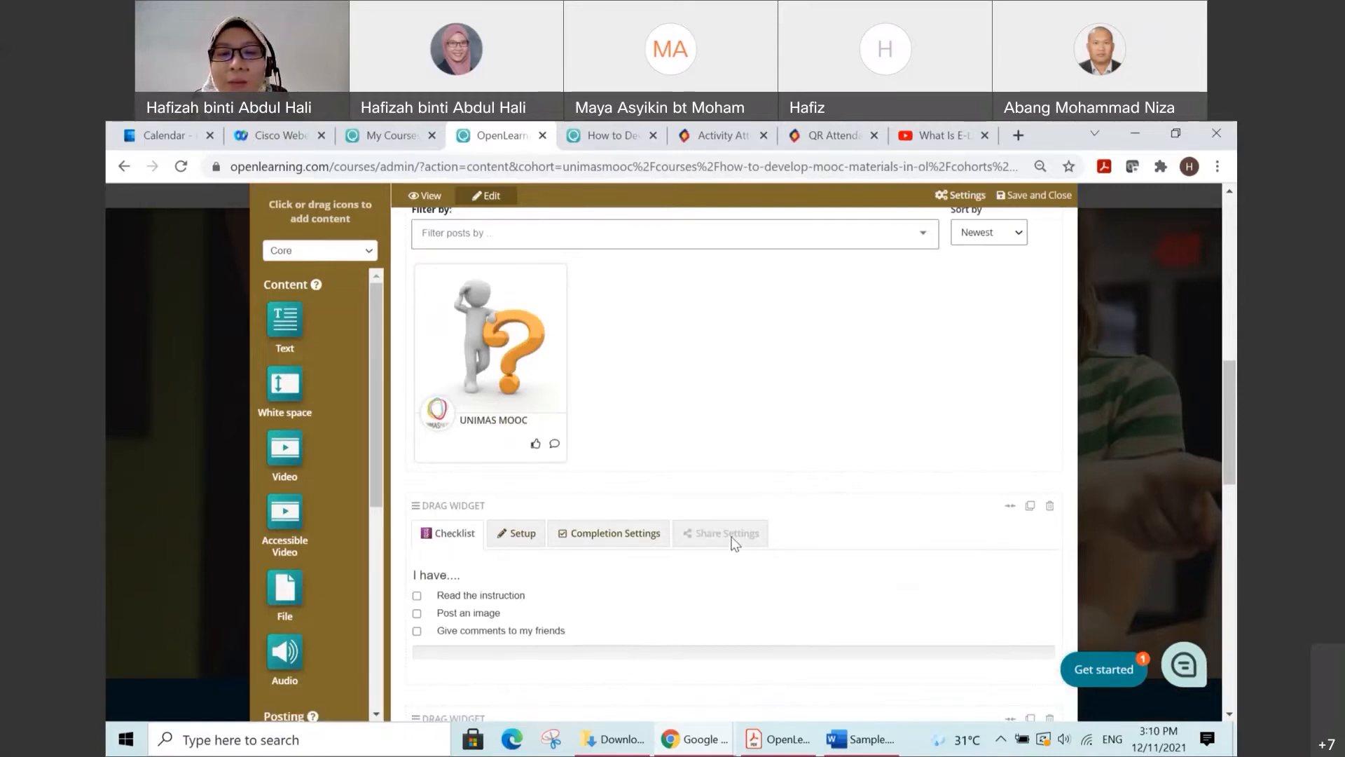
scroll(733, 535, up, 3)
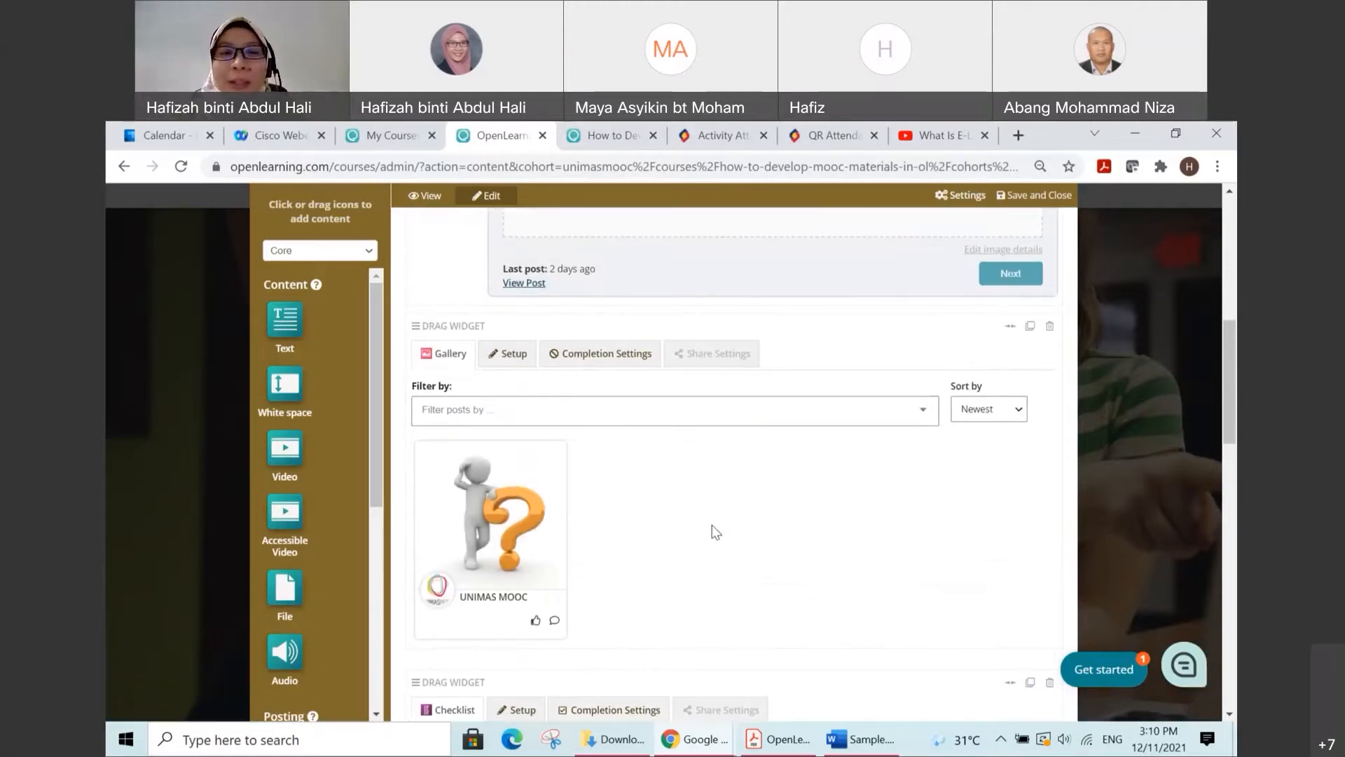
drag(376, 437, 363, 577)
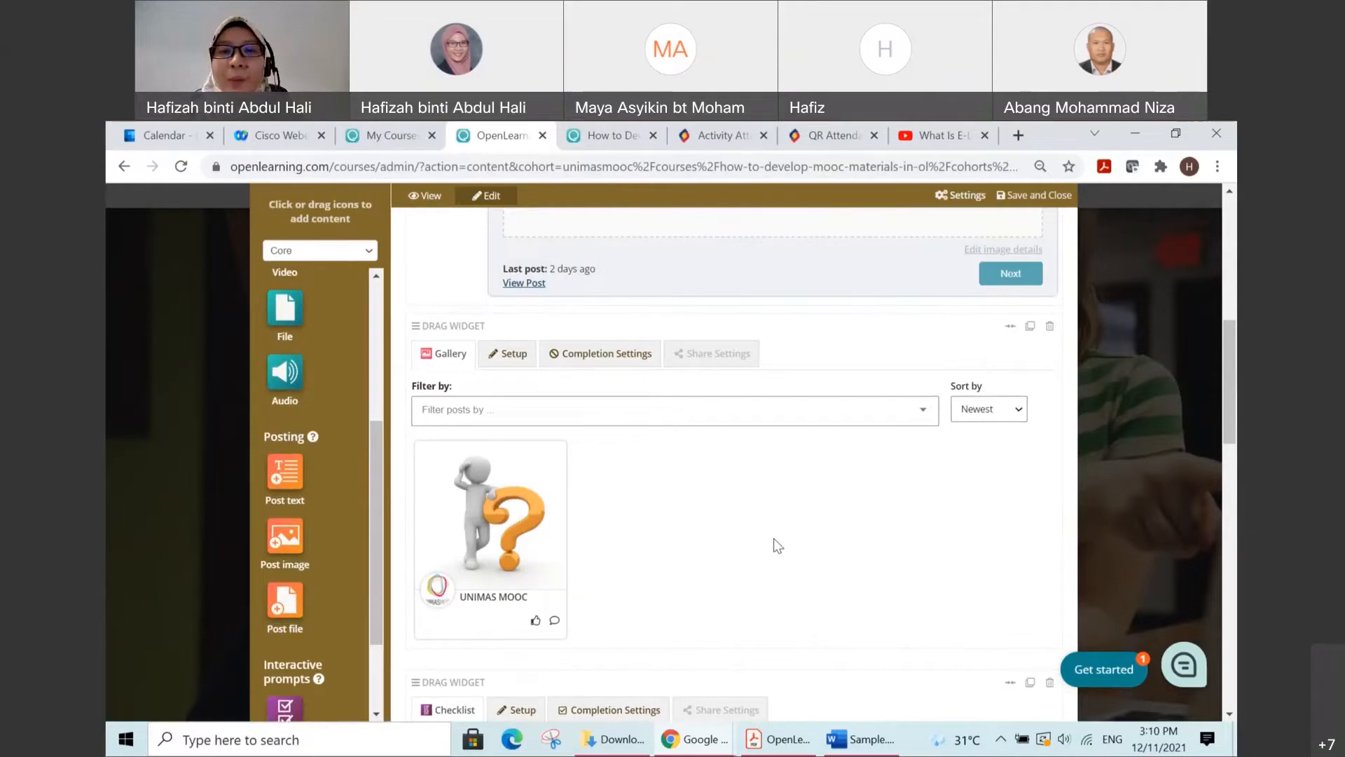
scroll(773, 538, up, 3)
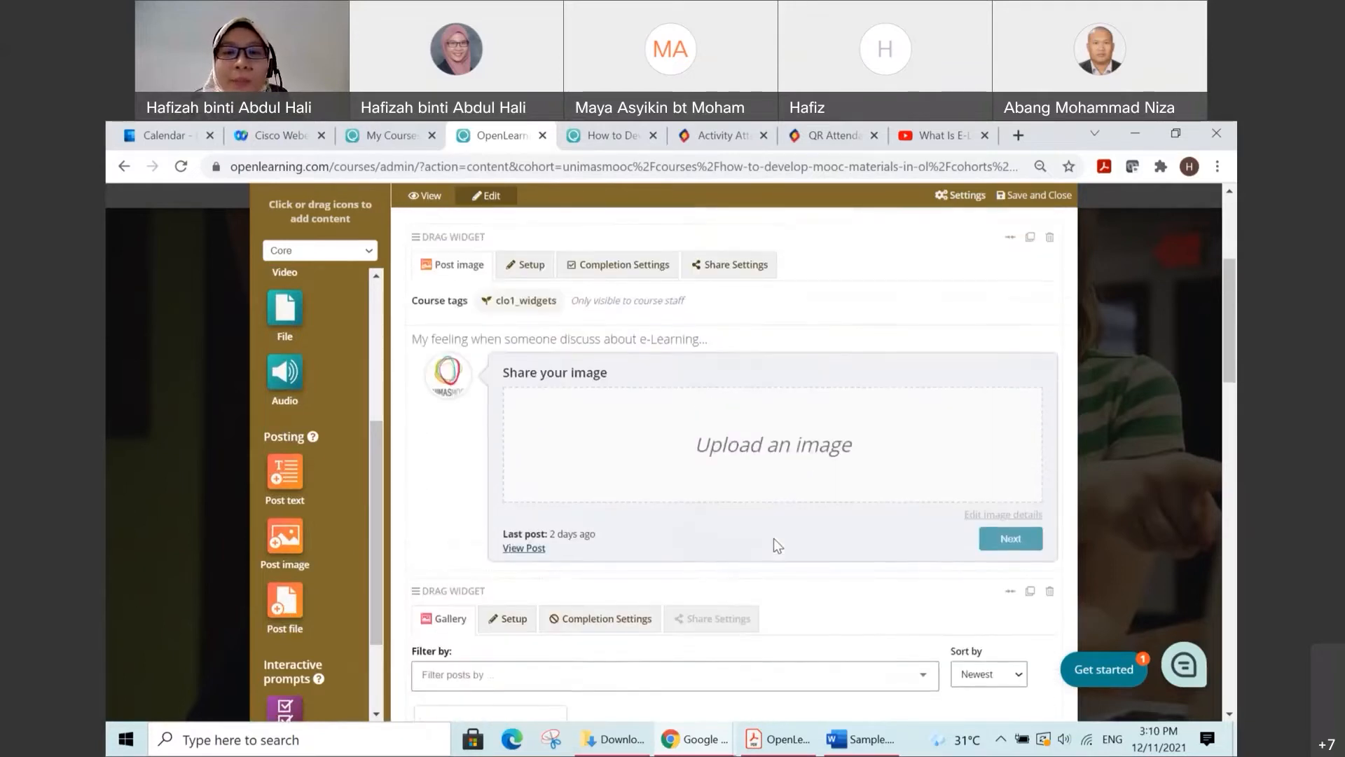
scroll(773, 538, up, 3)
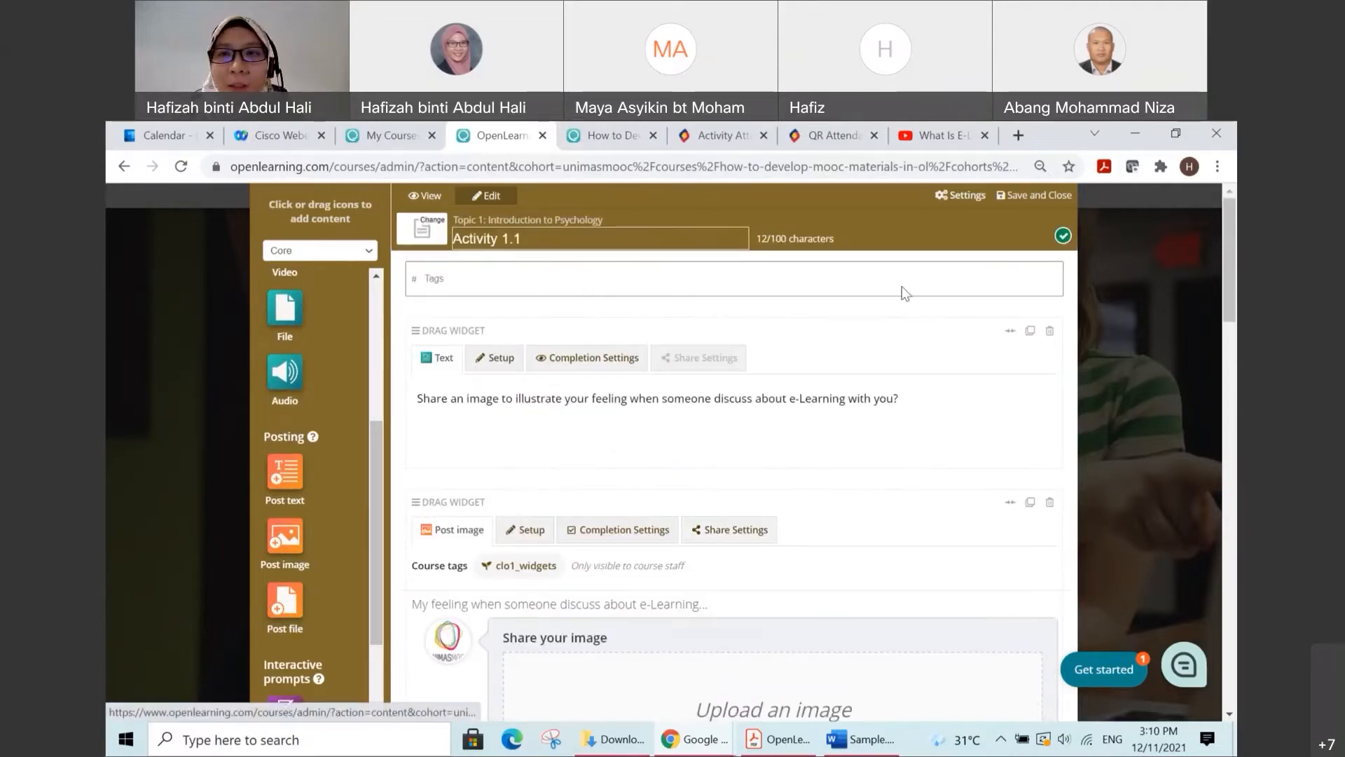
Step: Save and close the Activity 1.1 page, and open the Lecture Note 1.1 page under Topic 1 for editing
click(1022, 196)
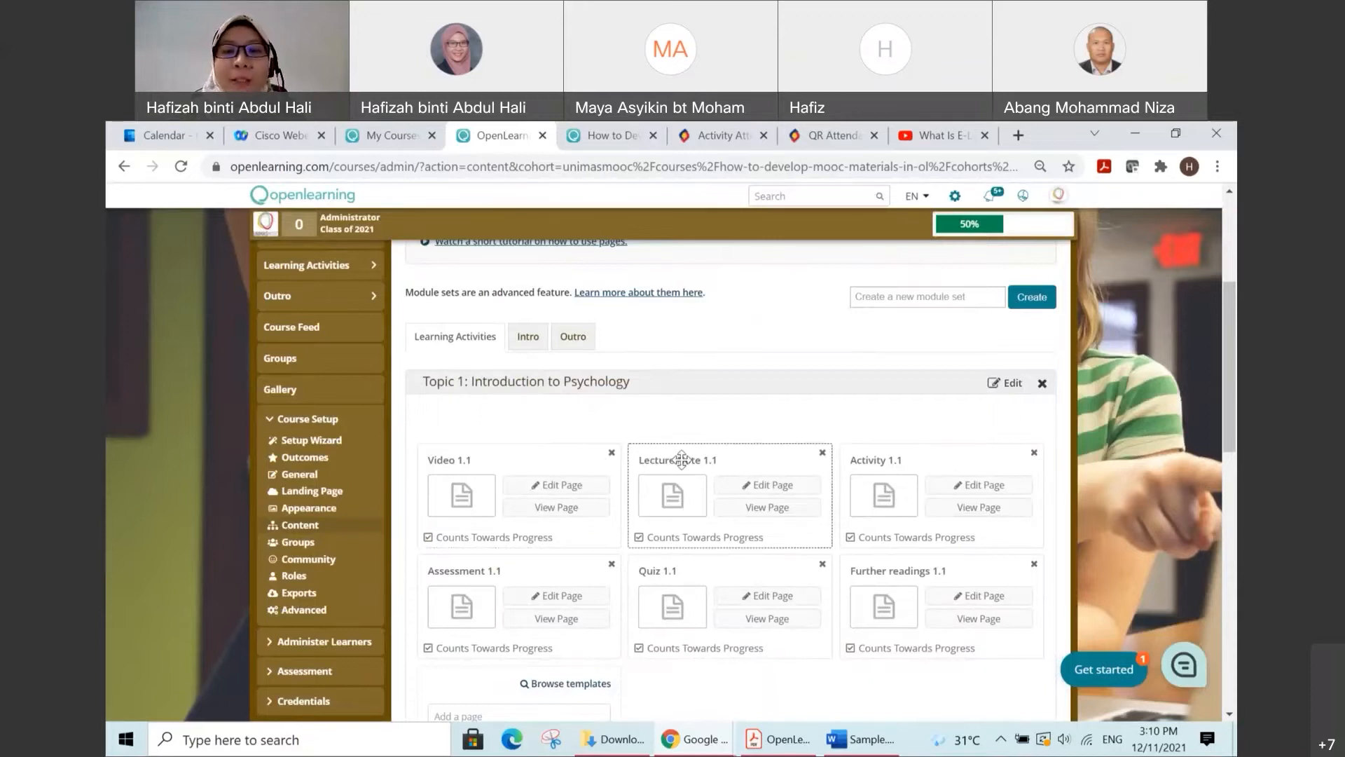
click(762, 491)
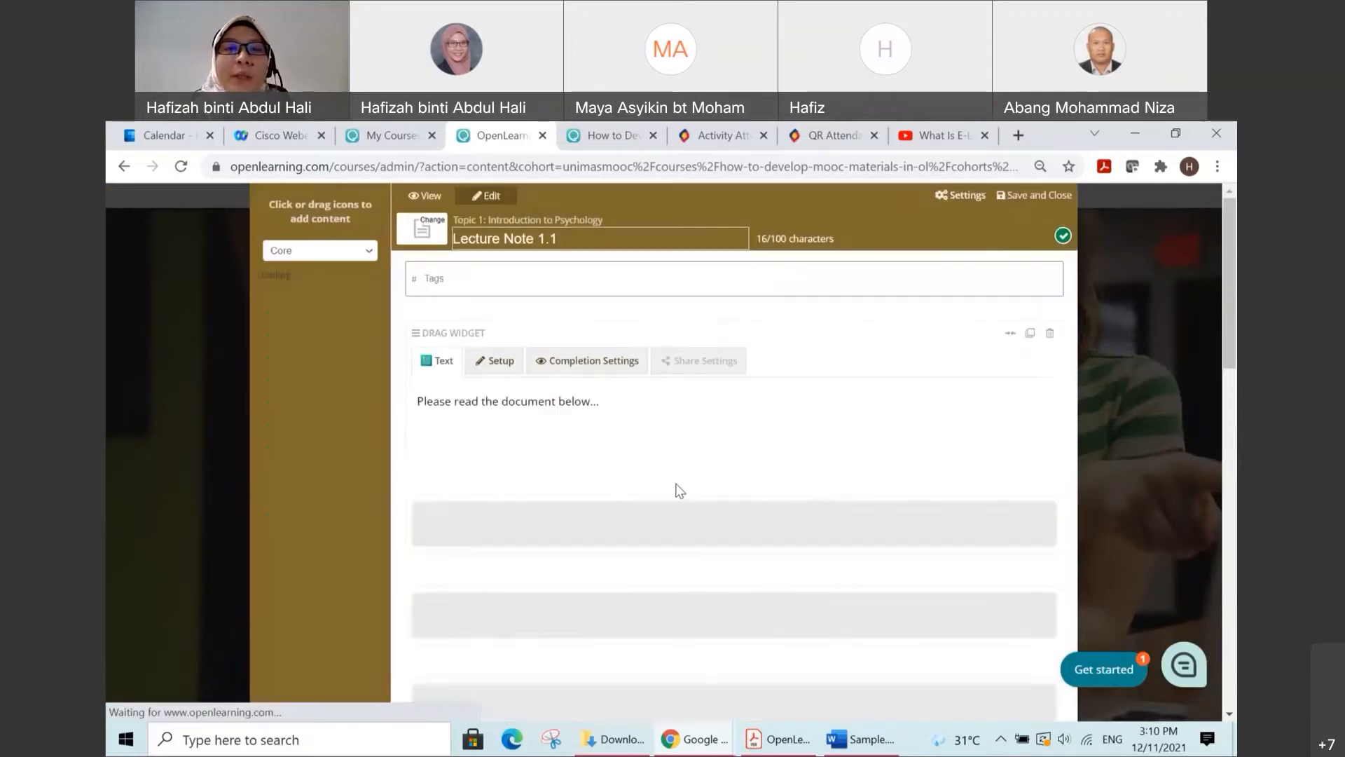
scroll(647, 481, down, 1)
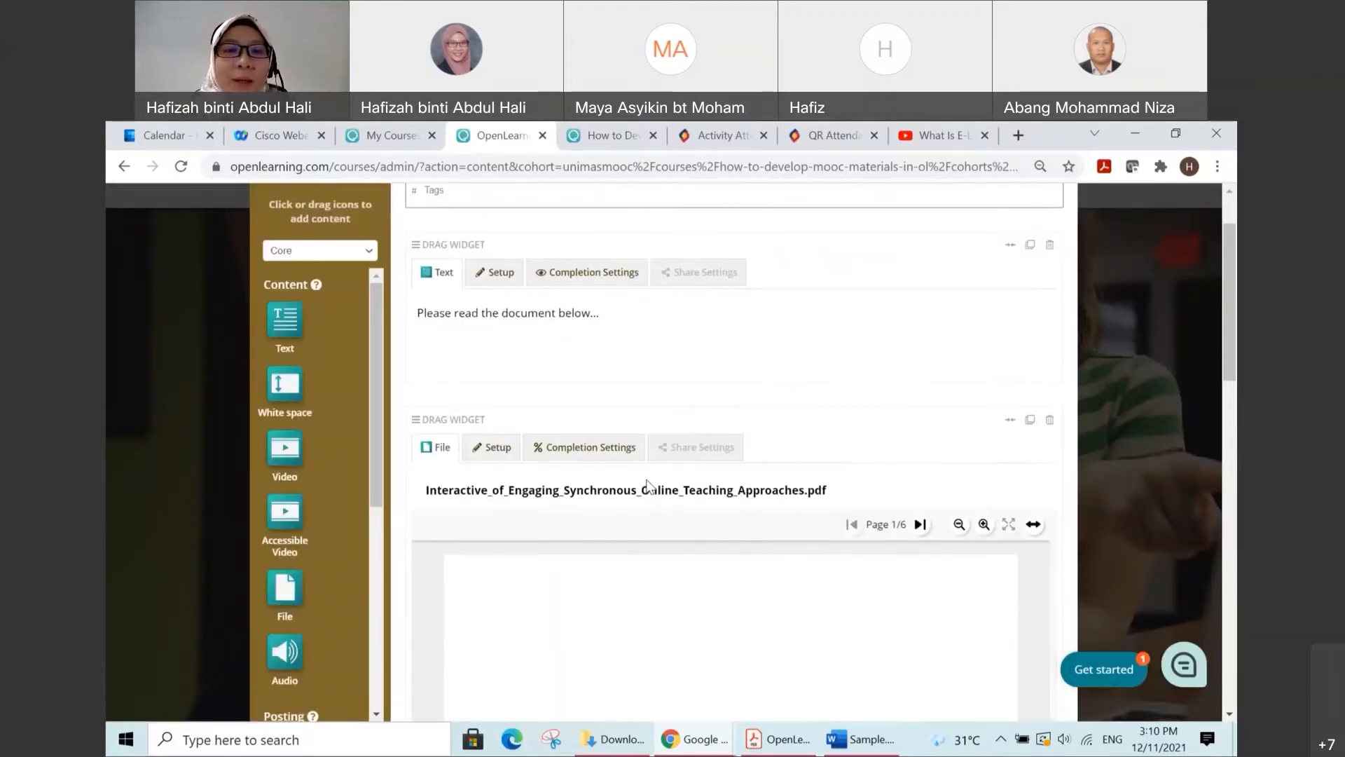
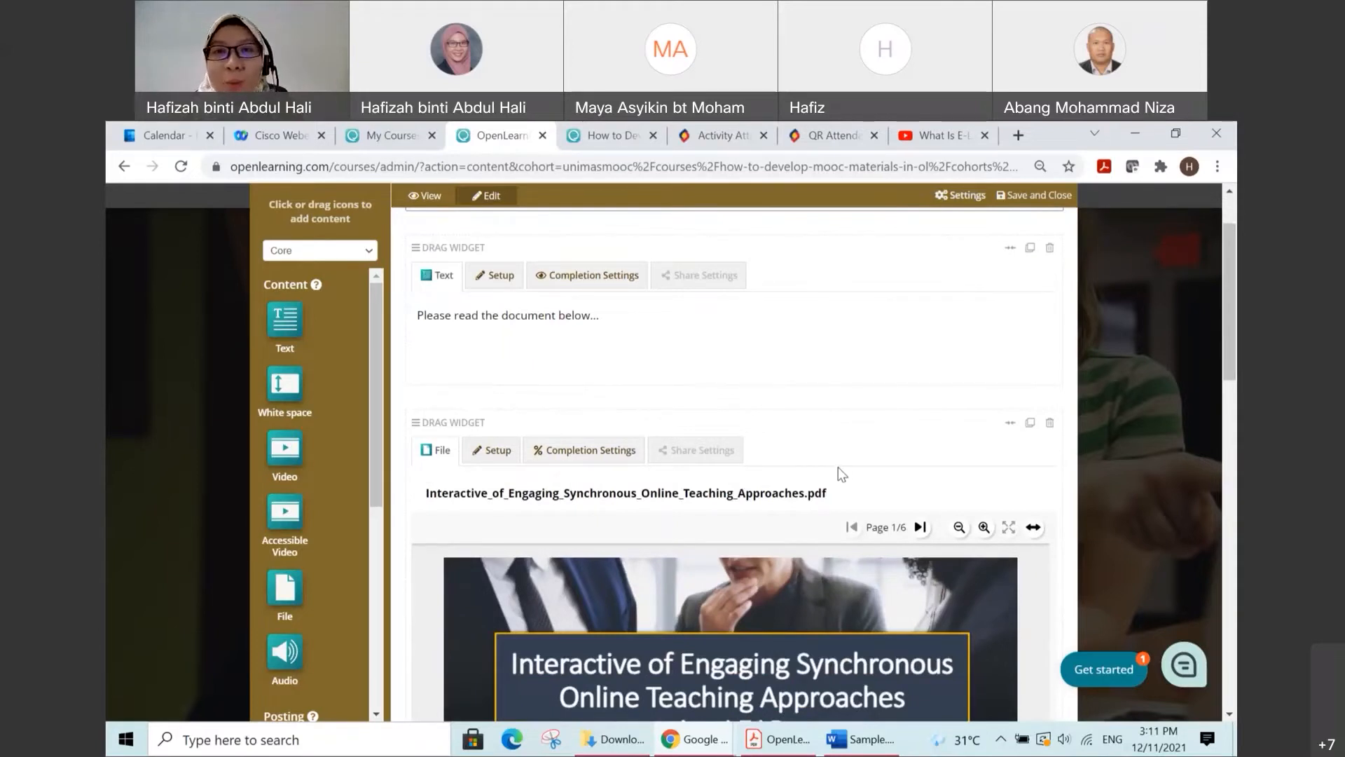
Step: Examine the outcome tag, the Text widget and the two PDF File widgets on the Lecture Note 1.1 page, plus the available content and posting widgets
scroll(838, 467, up, 2)
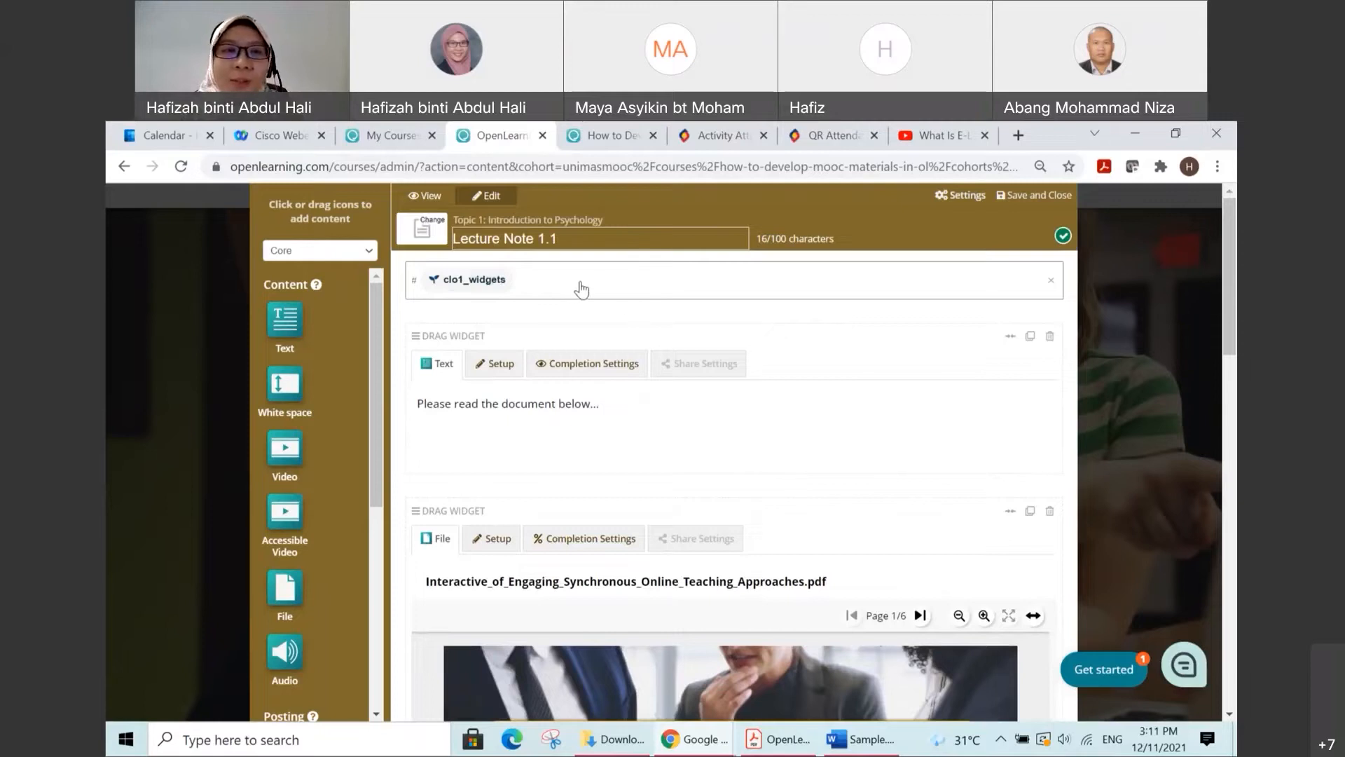
scroll(607, 290, down, 1)
scroll(608, 290, down, 3)
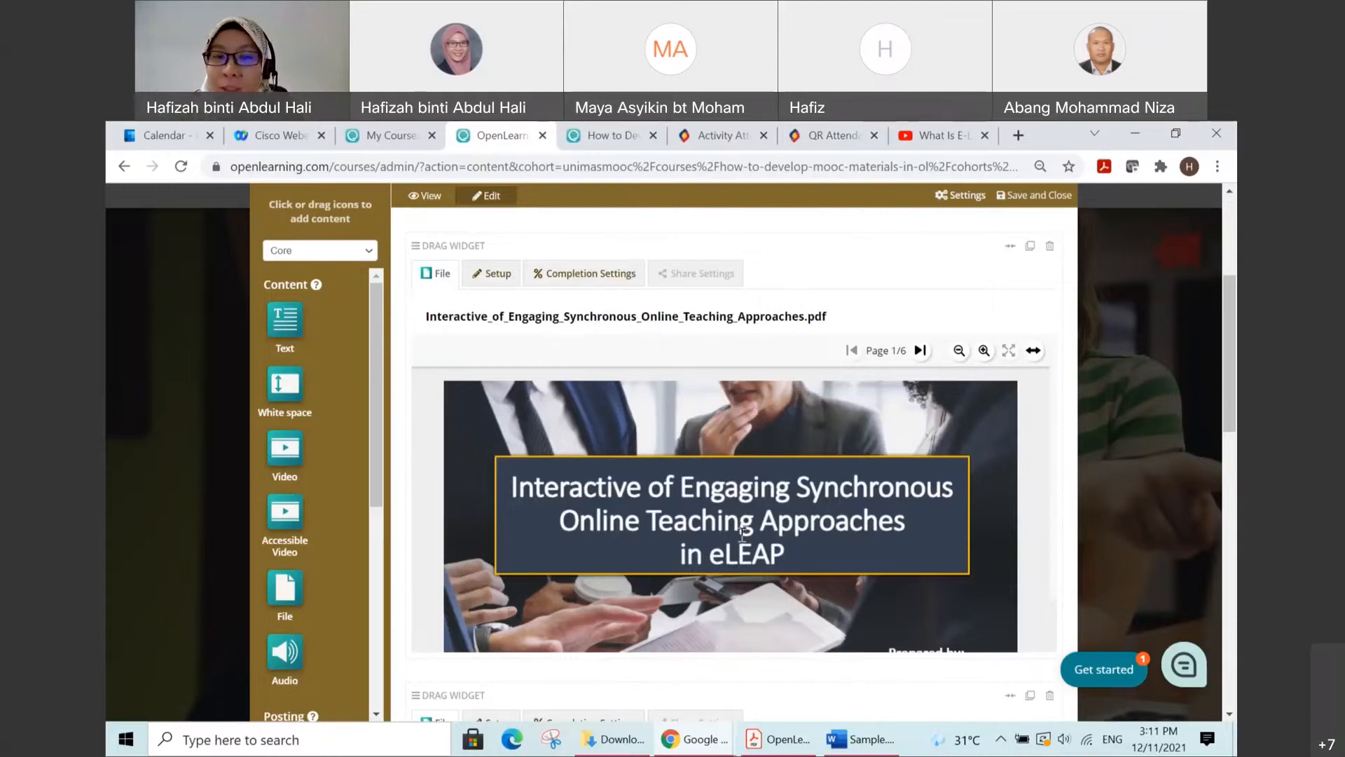
scroll(743, 534, down, 3)
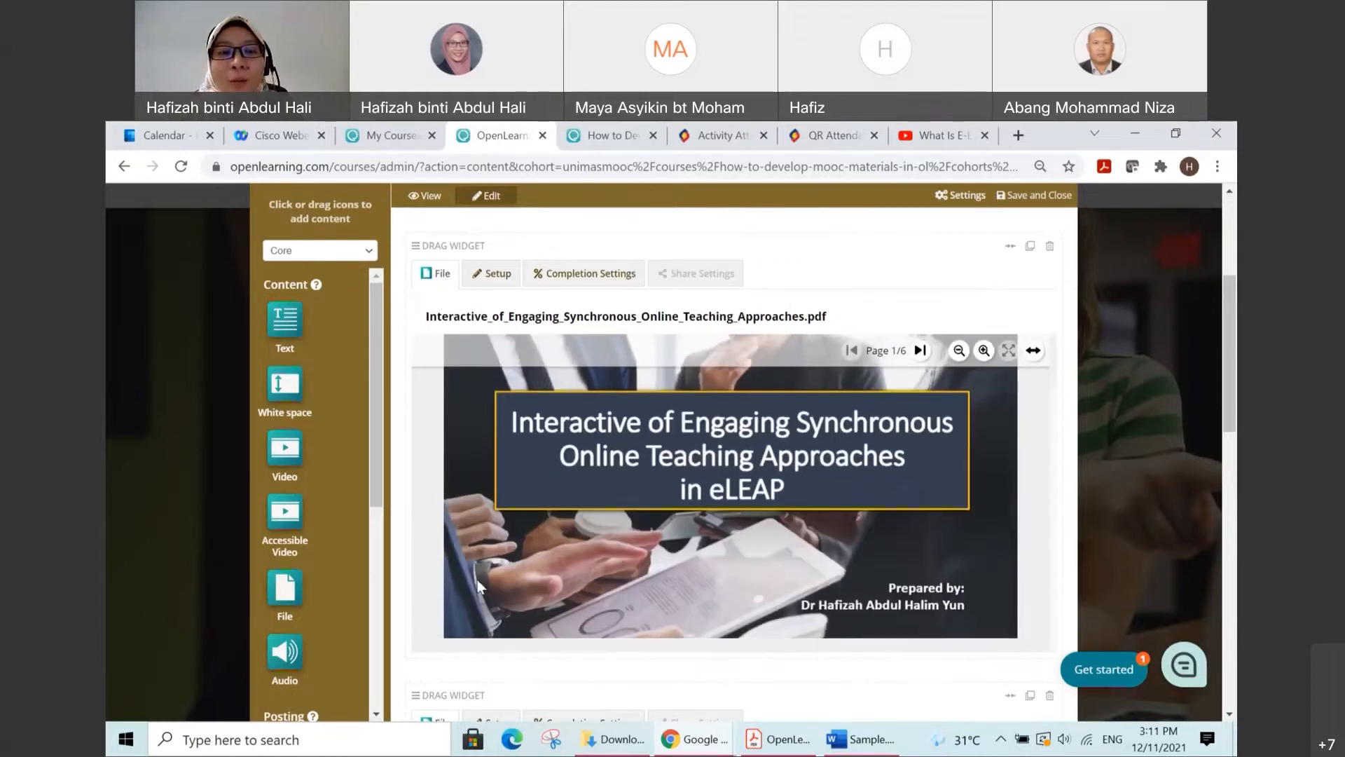
scroll(412, 583, down, 5)
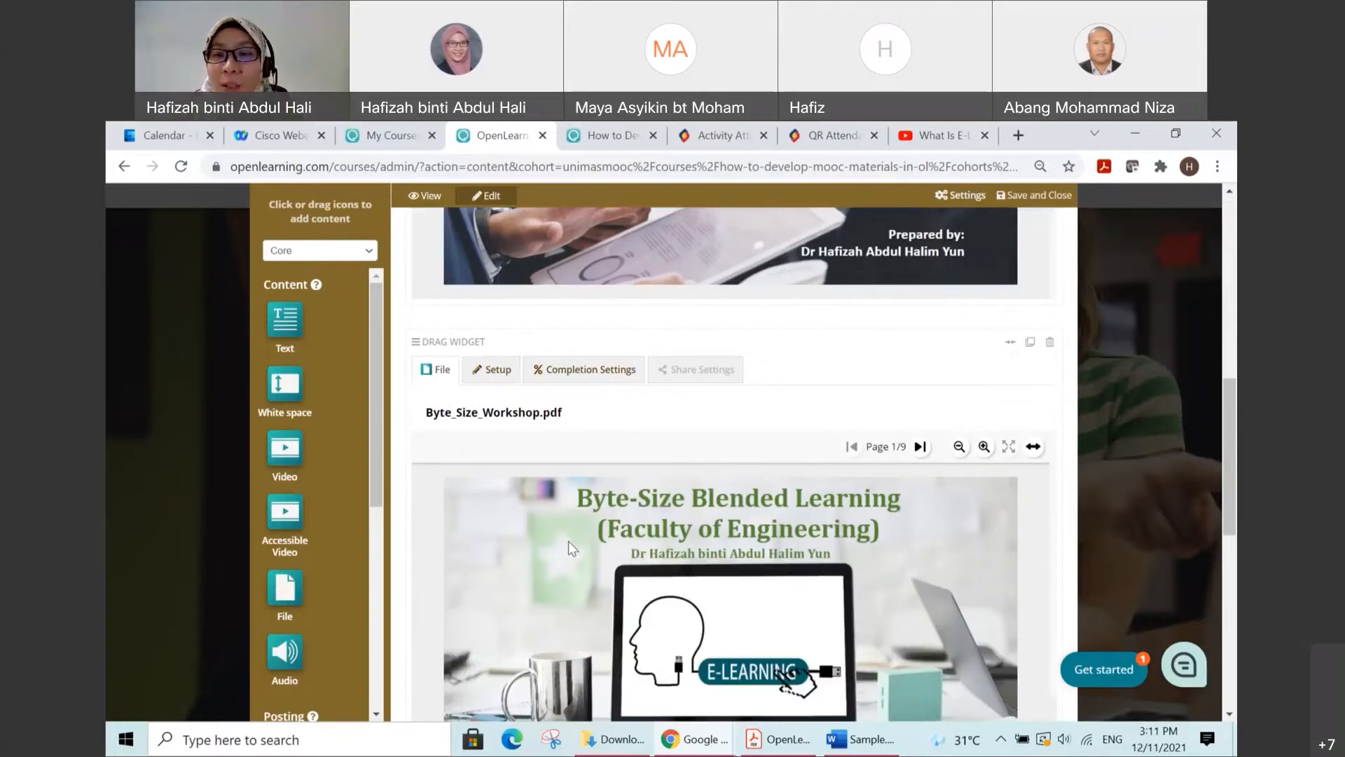
scroll(569, 541, up, 10)
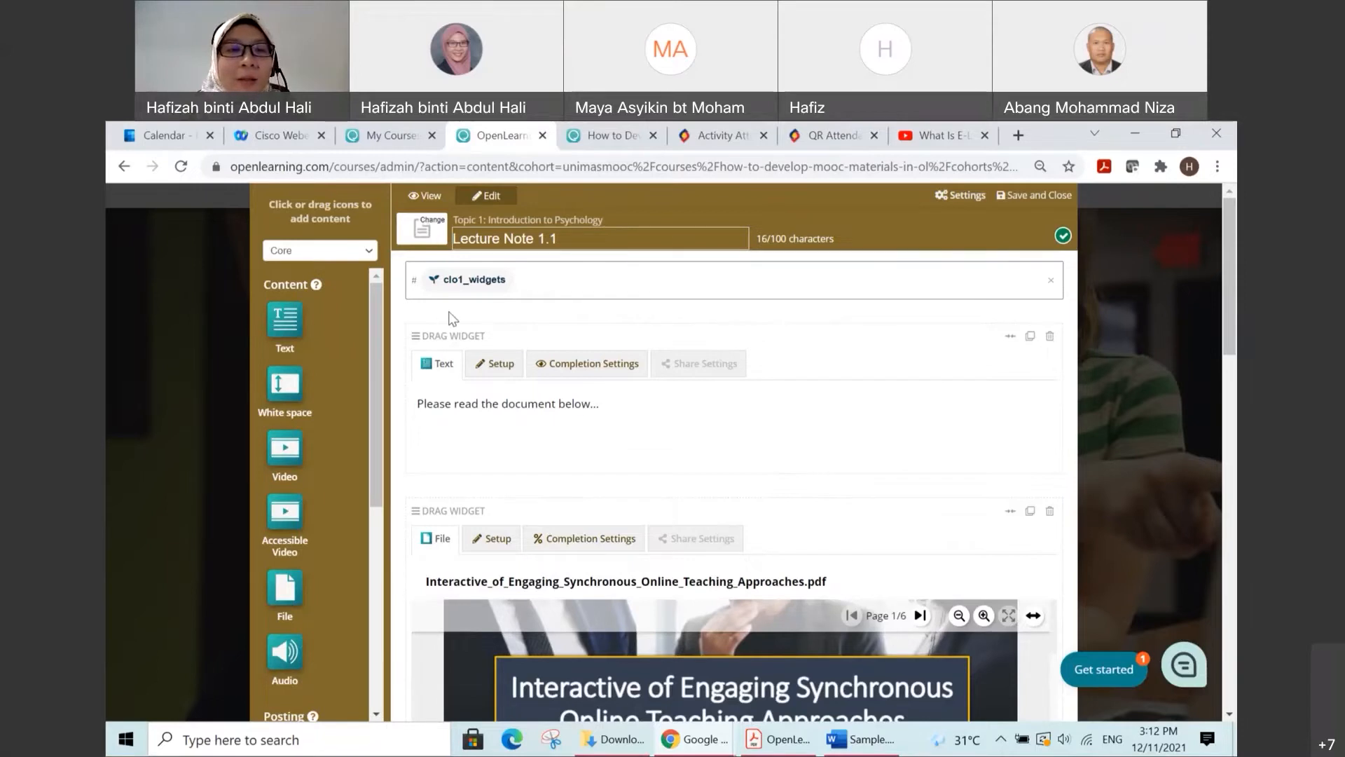
scroll(342, 386, down, 4)
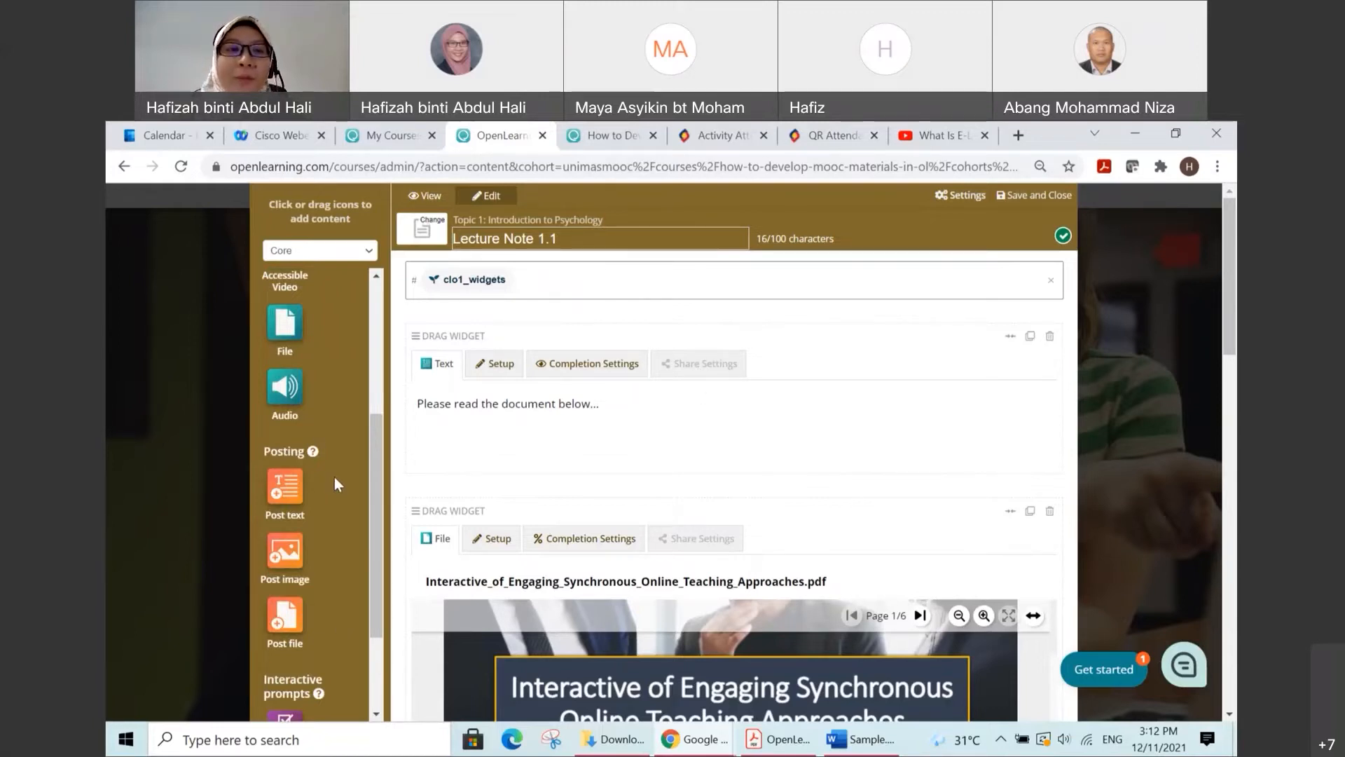
scroll(335, 477, up, 4)
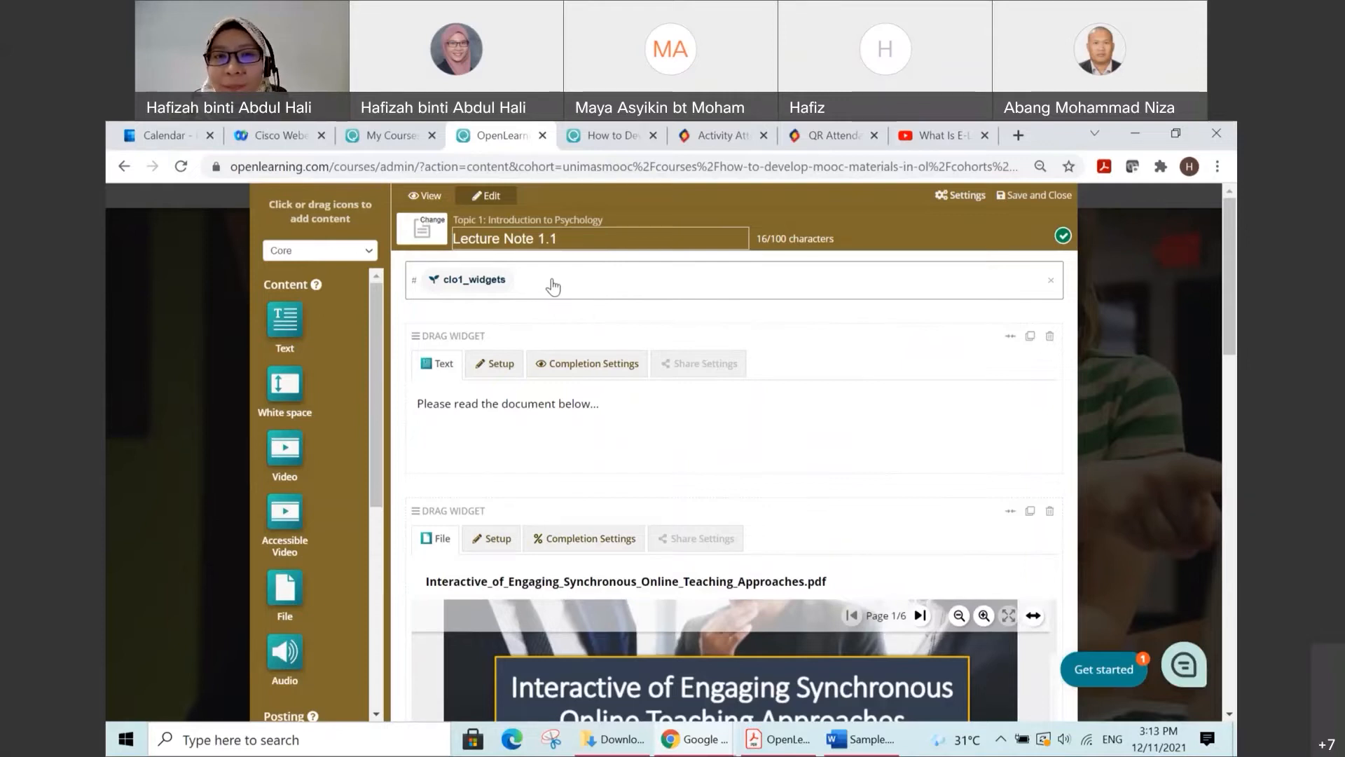
Step: Save and close the Lecture Note 1.1 page, and open the Assessment 1.1 page under Topic 1 for editing
click(1044, 202)
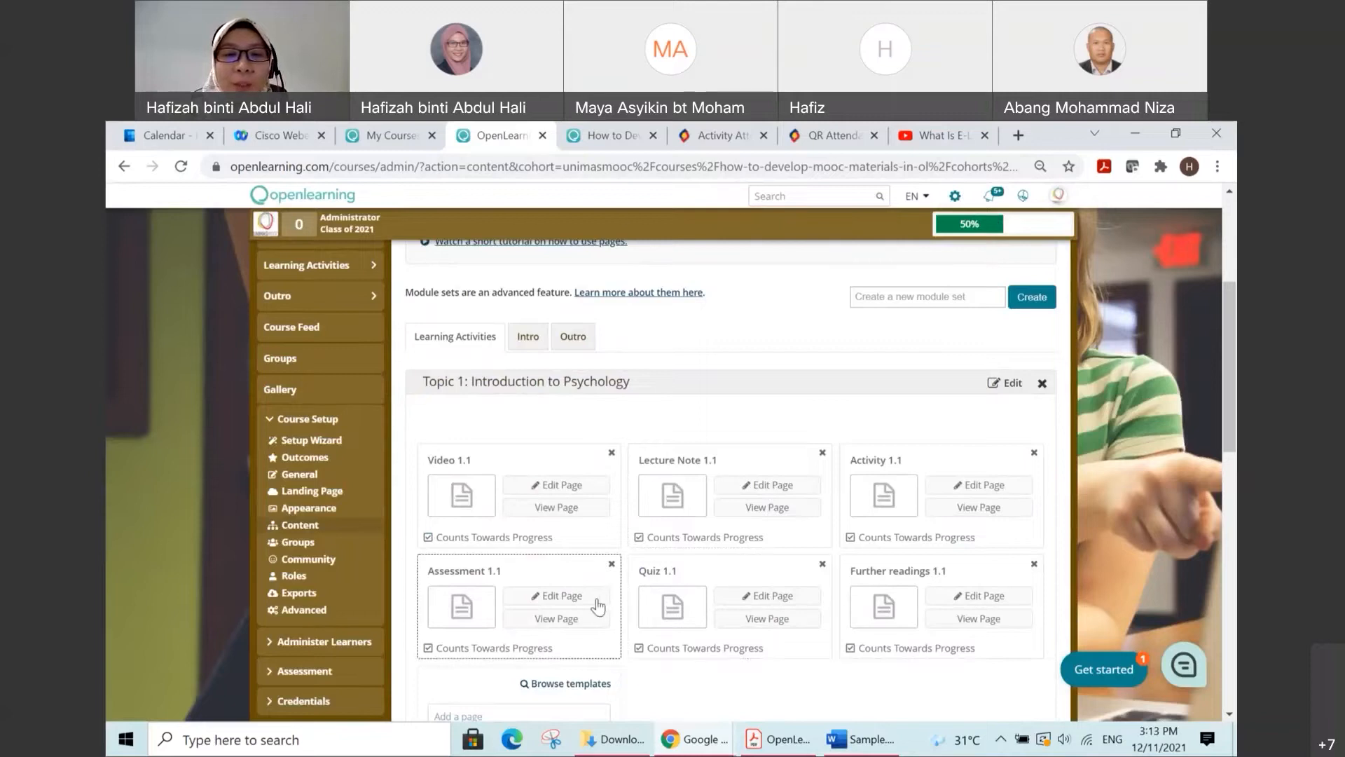
click(557, 597)
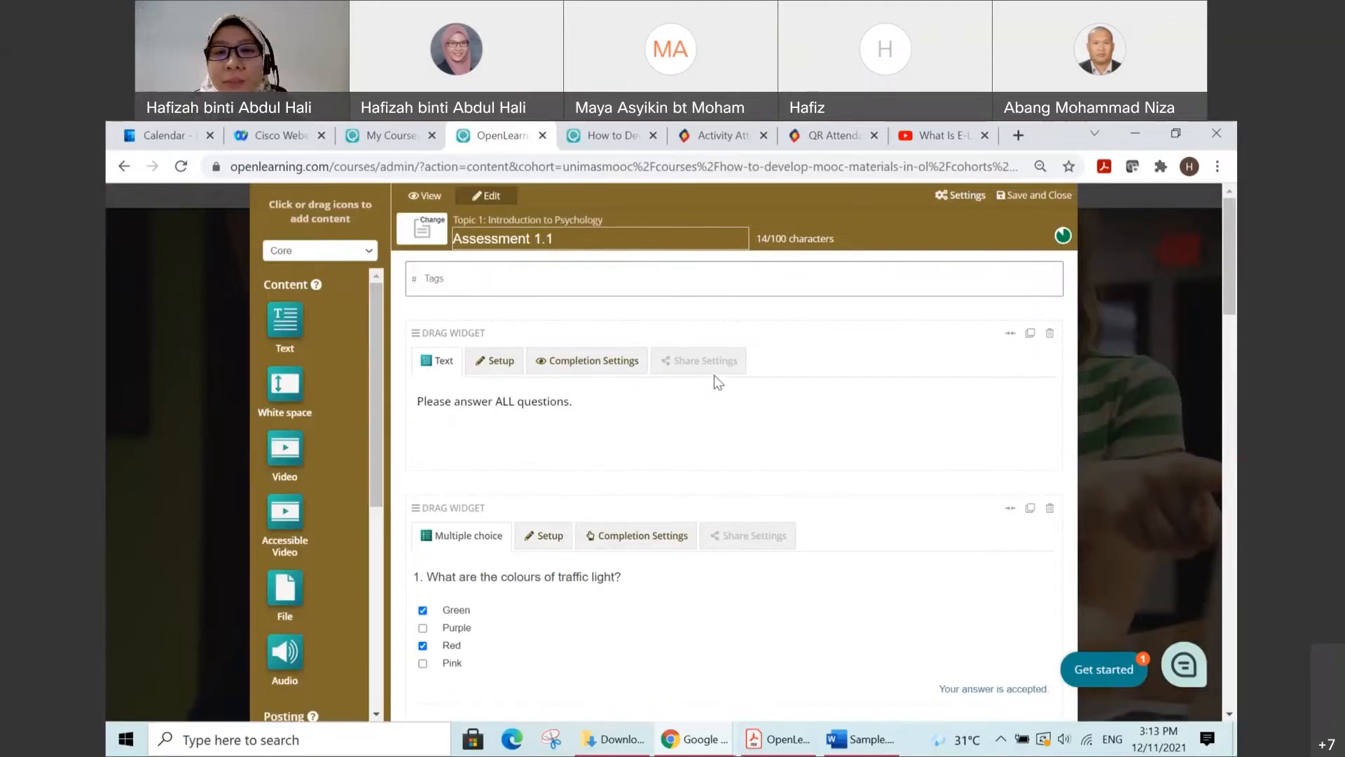
Step: Show the Quiz widget category and compare its question types with the question widgets on the Assessment 1.1 page, through to the crossword
scroll(715, 378, down, 1)
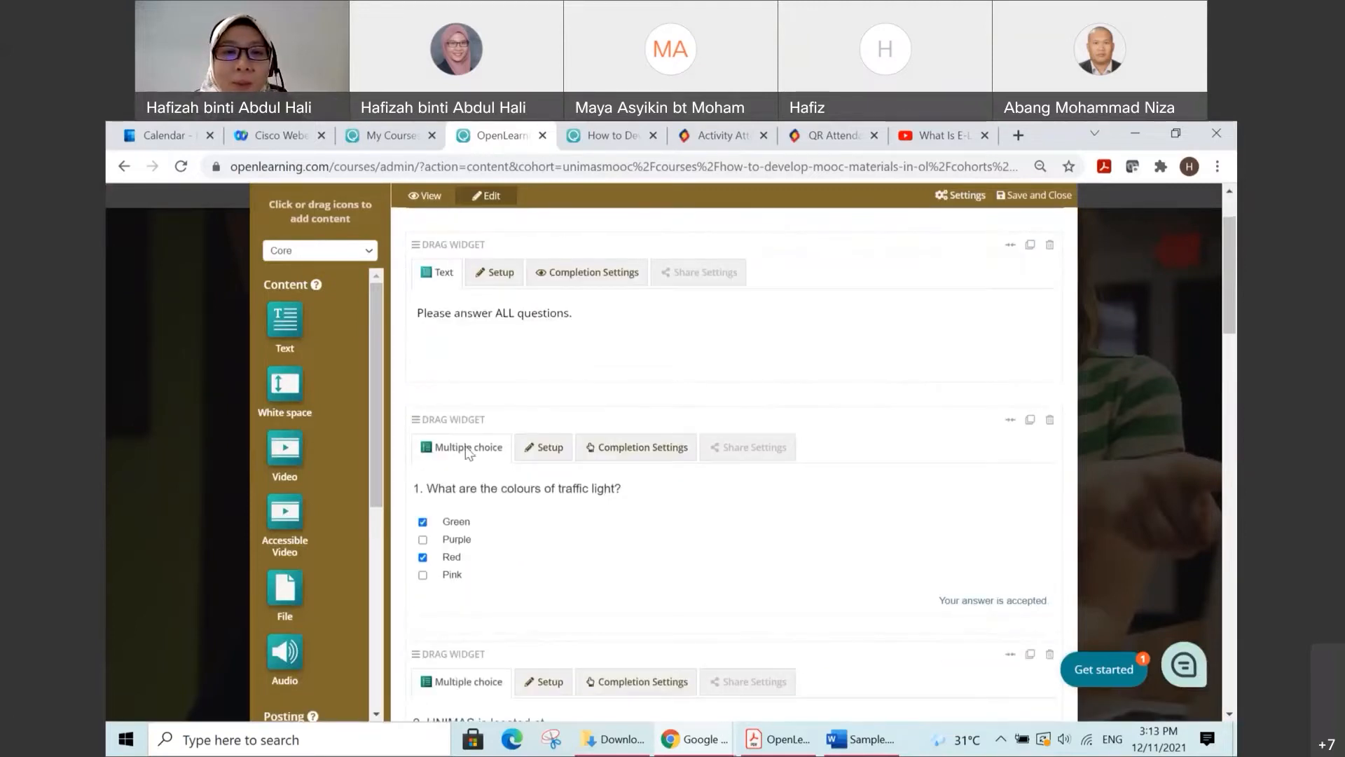
click(369, 253)
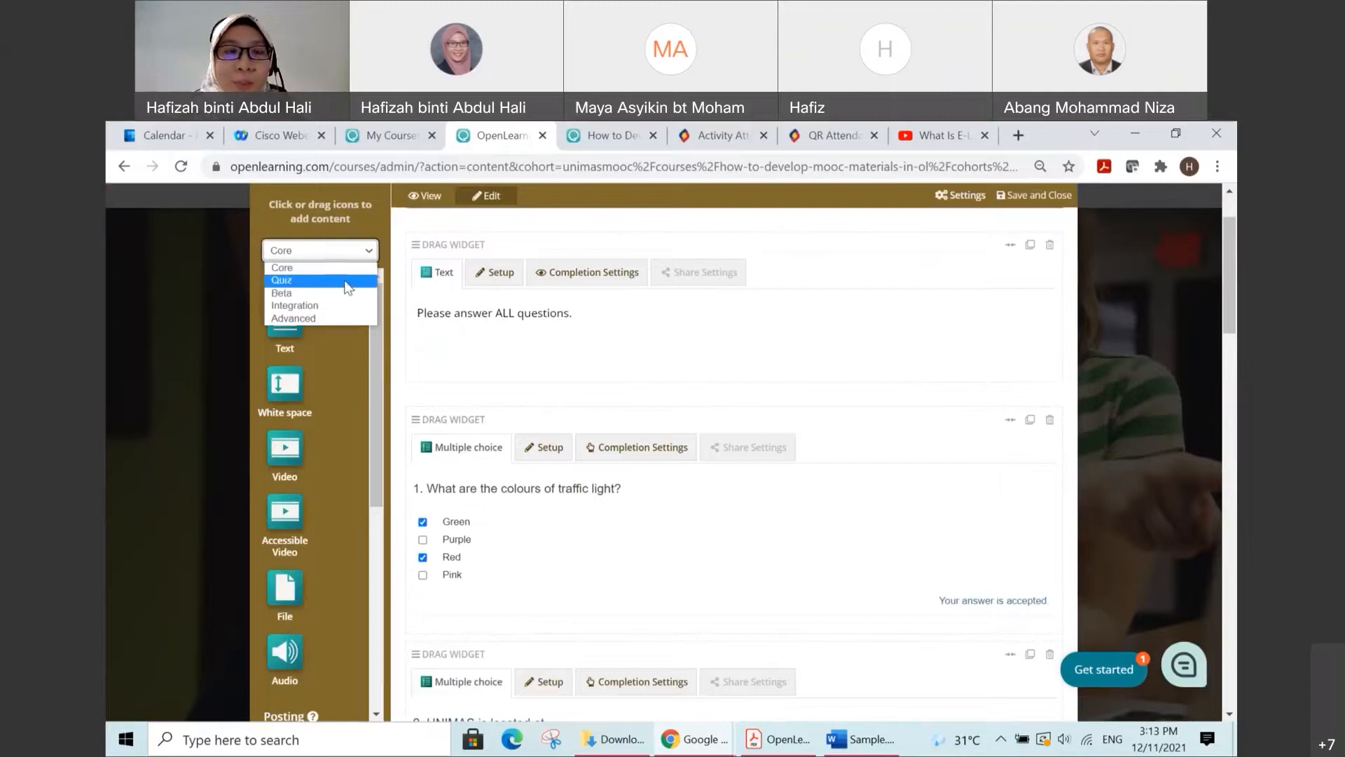
click(344, 279)
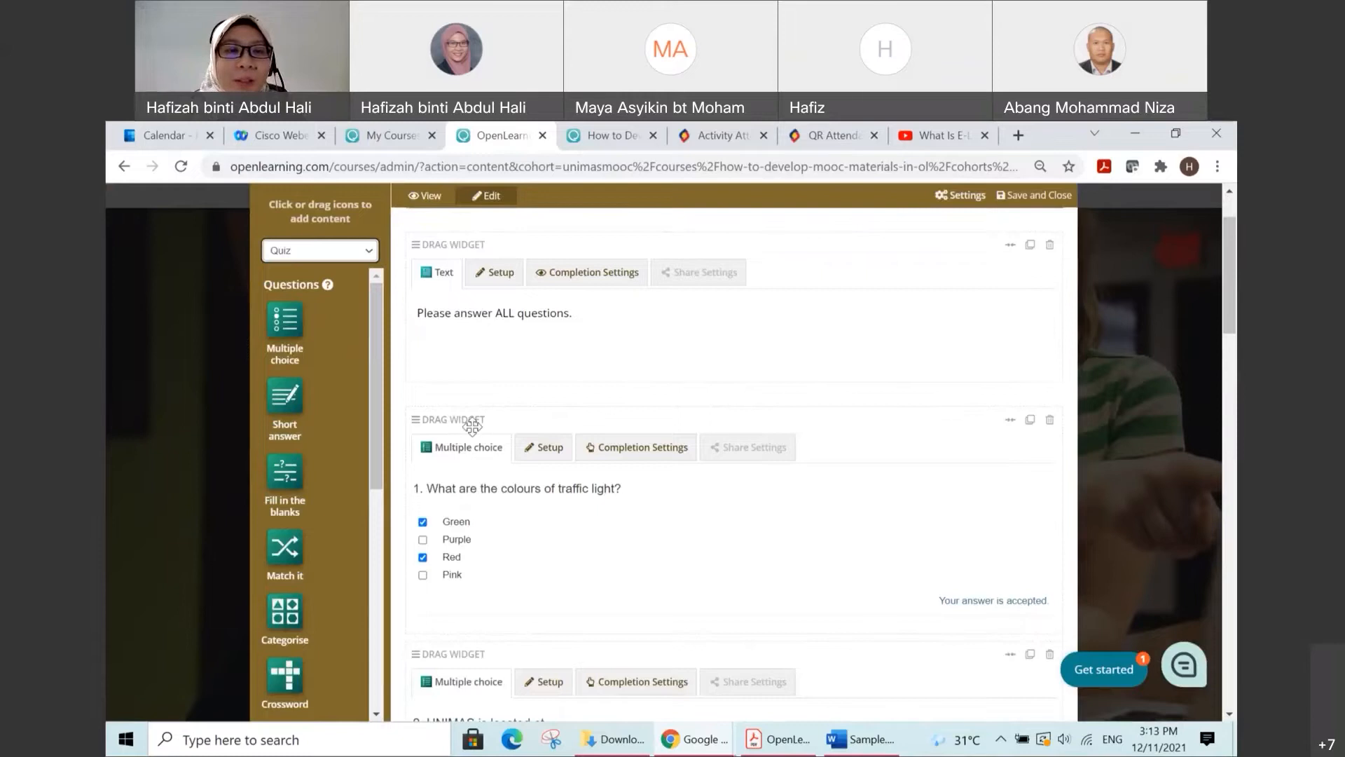
scroll(460, 435, down, 2)
scroll(459, 434, down, 3)
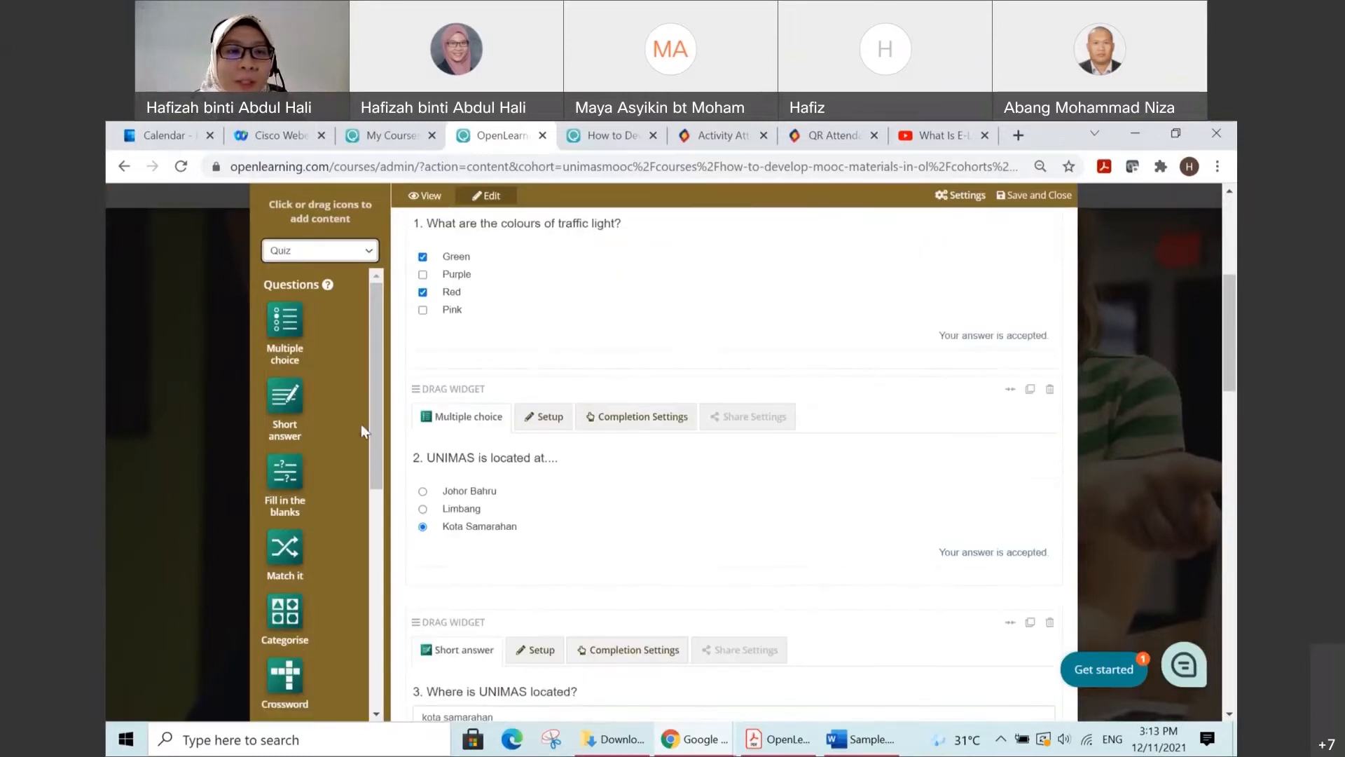
scroll(451, 438, down, 5)
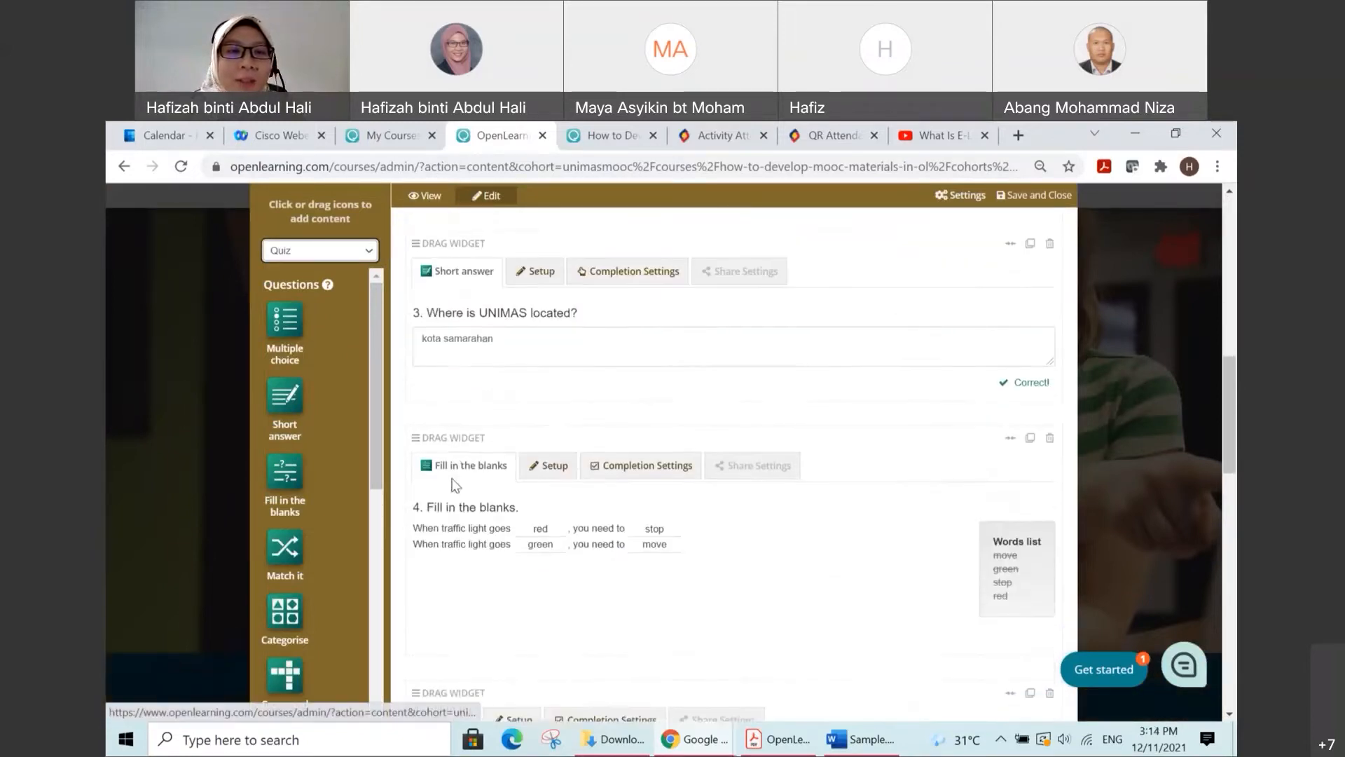
scroll(457, 441, down, 4)
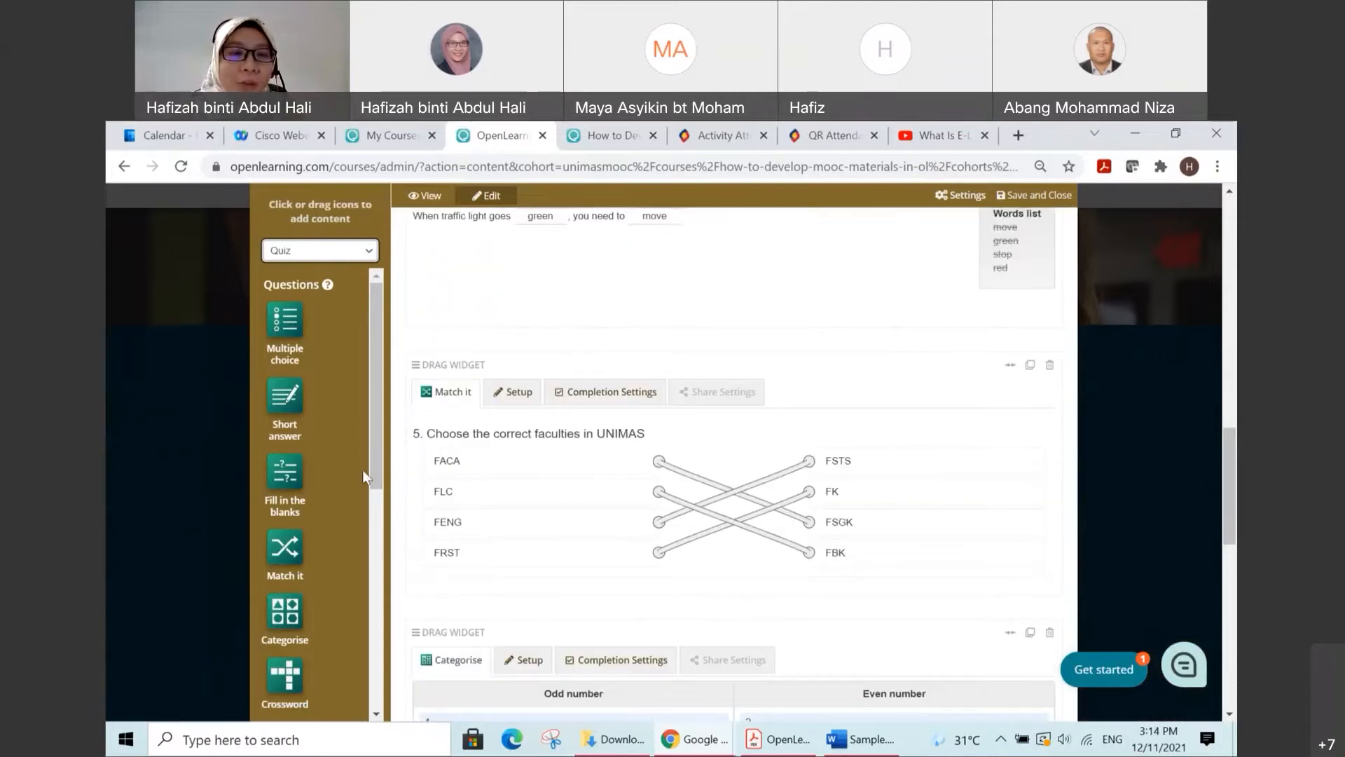
scroll(357, 489, down, 3)
scroll(481, 484, down, 3)
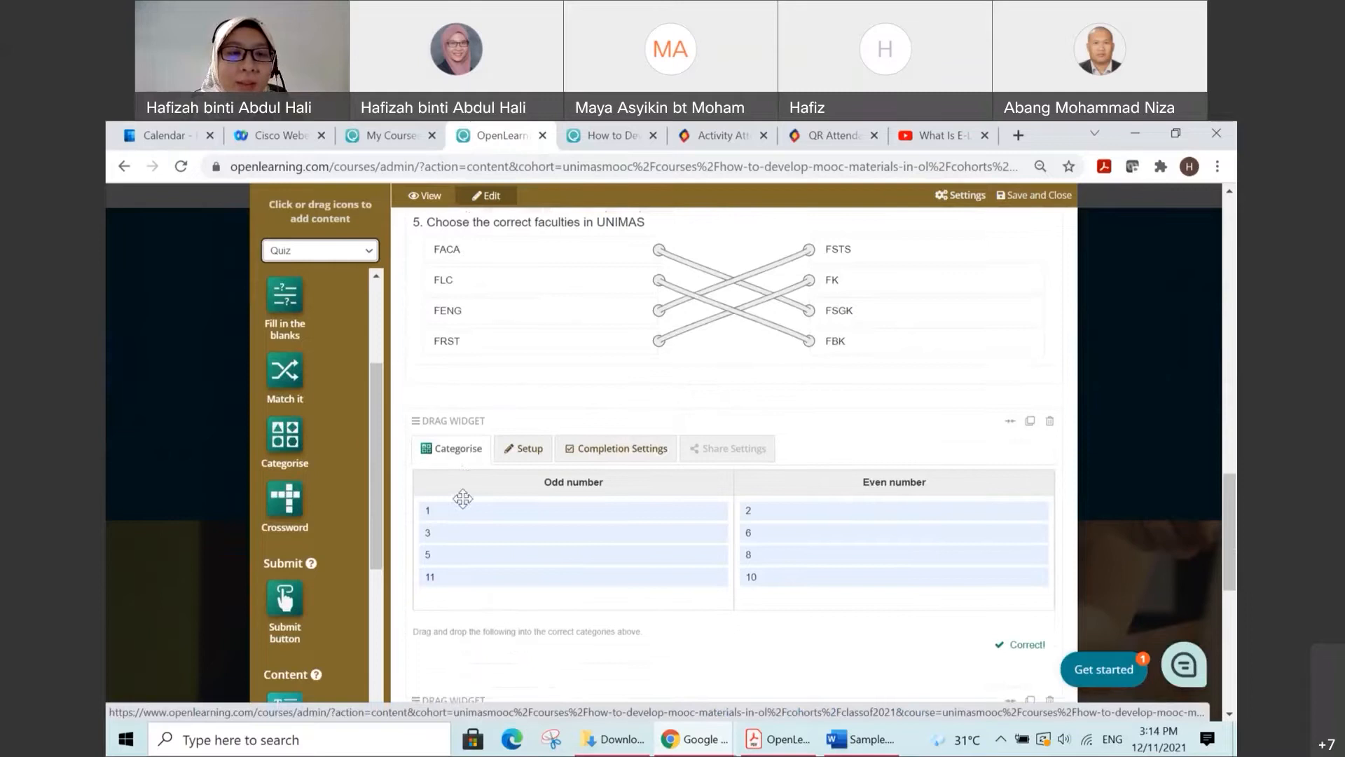
scroll(461, 498, down, 4)
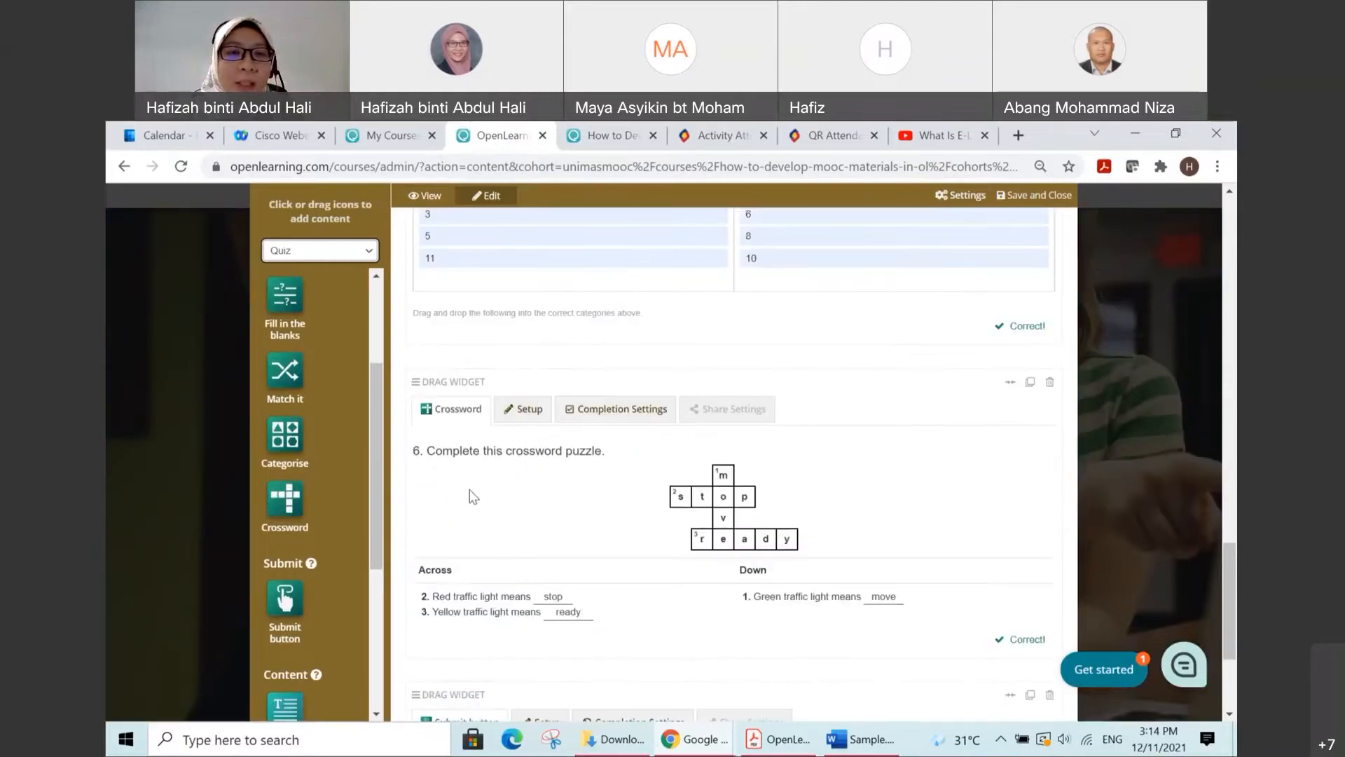
scroll(462, 498, up, 7)
scroll(492, 480, up, 15)
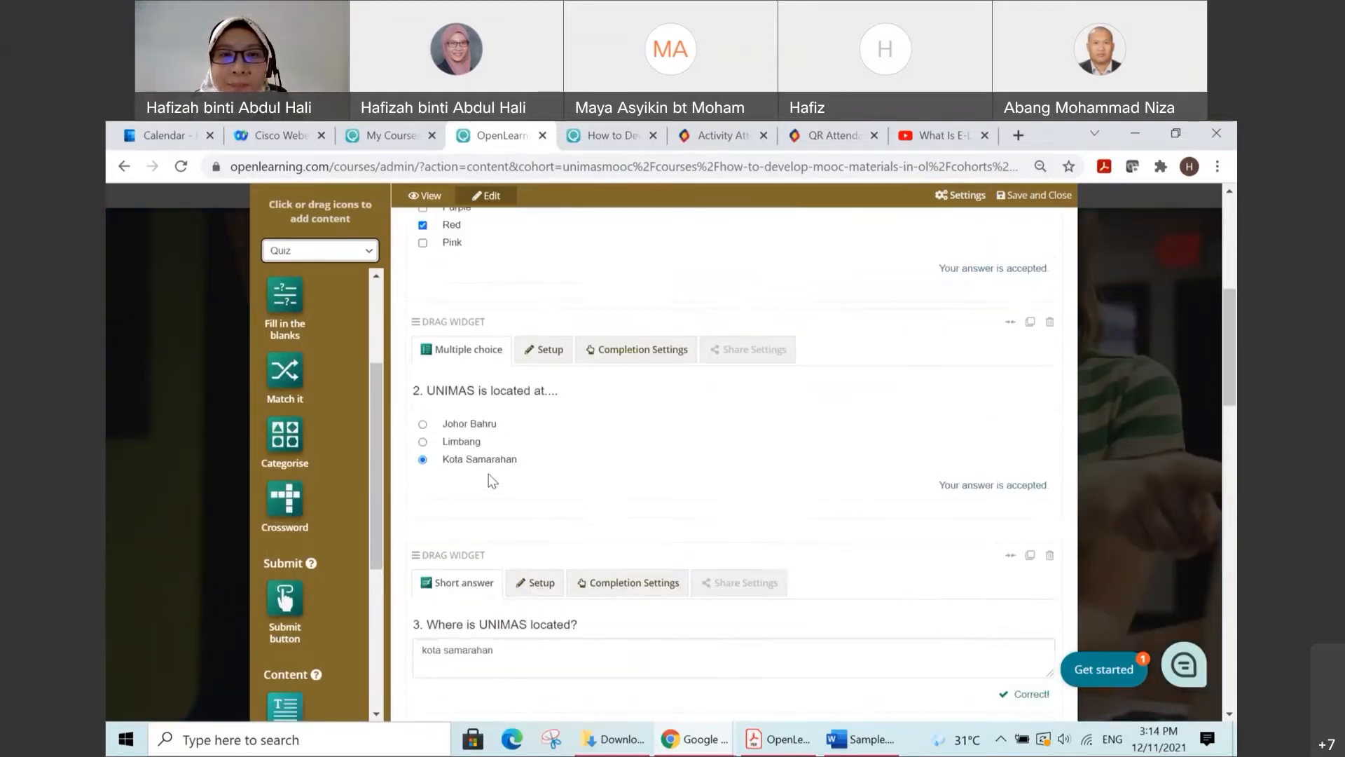
scroll(488, 472, up, 2)
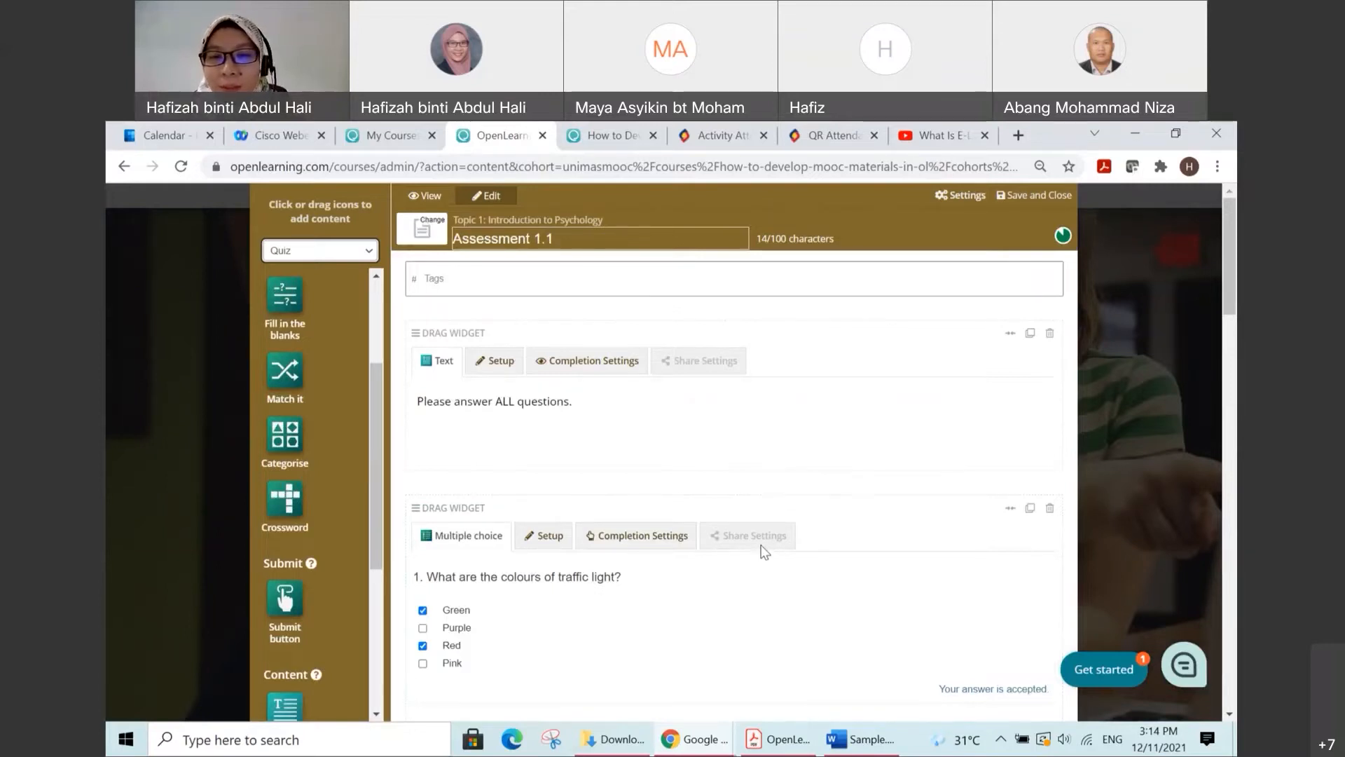
Step: Review the Assessment 1.1 questions again, from the traffic light multiple choice question to the odd and even number Categorise widget
scroll(763, 550, down, 1)
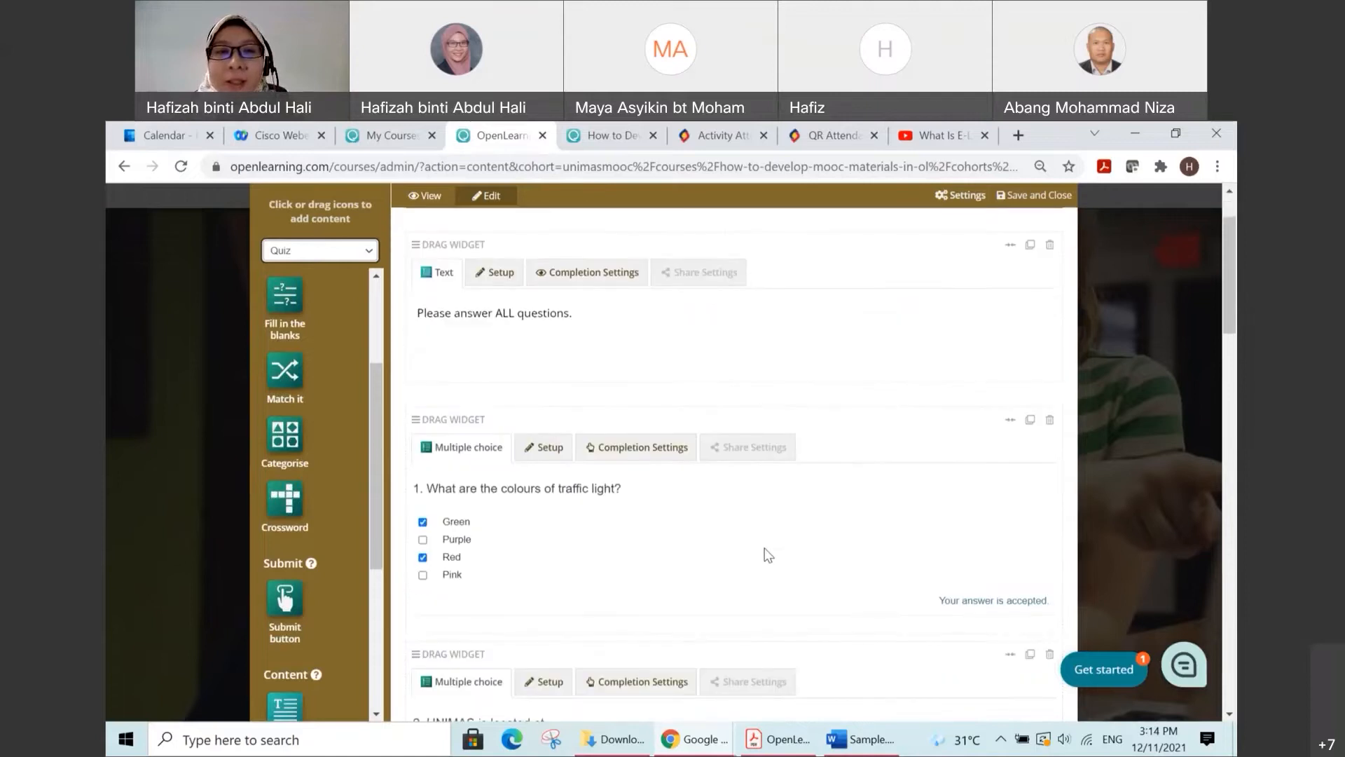
scroll(764, 547, up, 1)
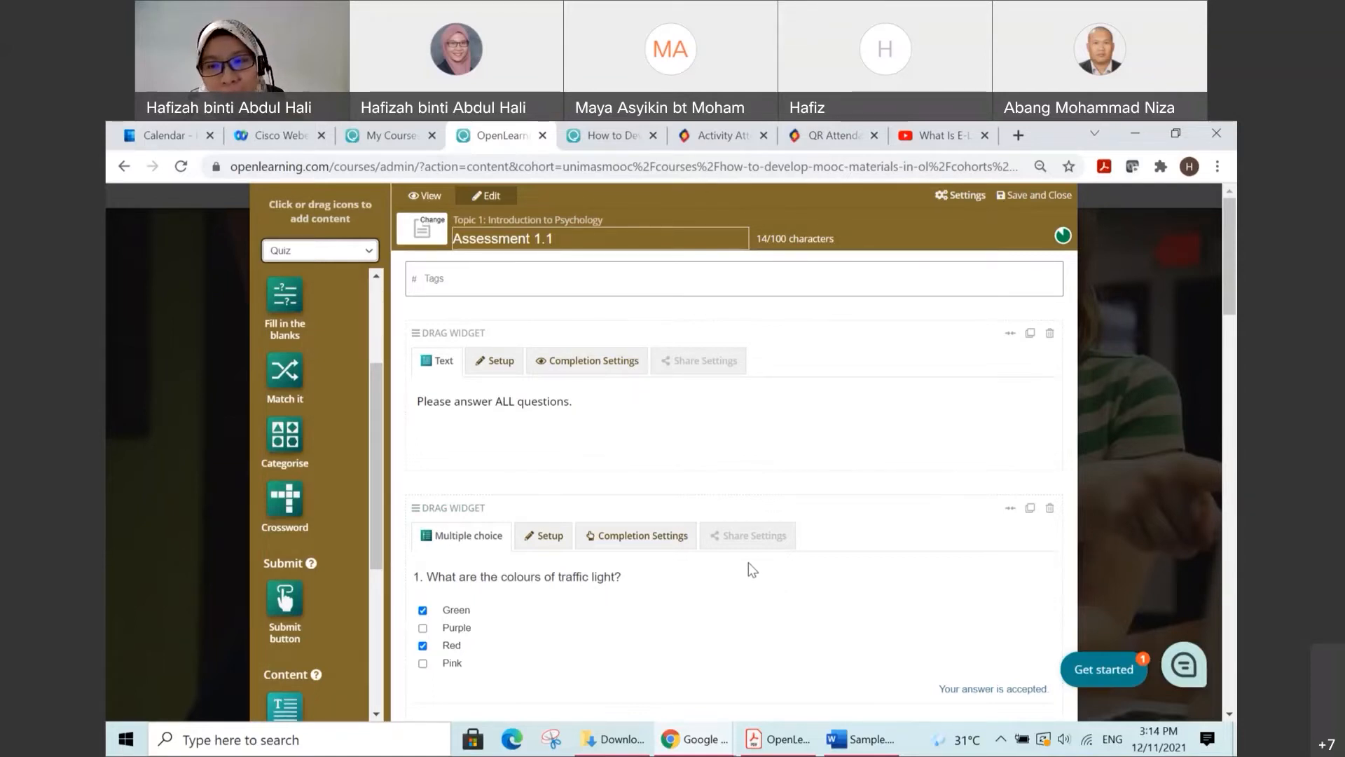
scroll(748, 562, down, 2)
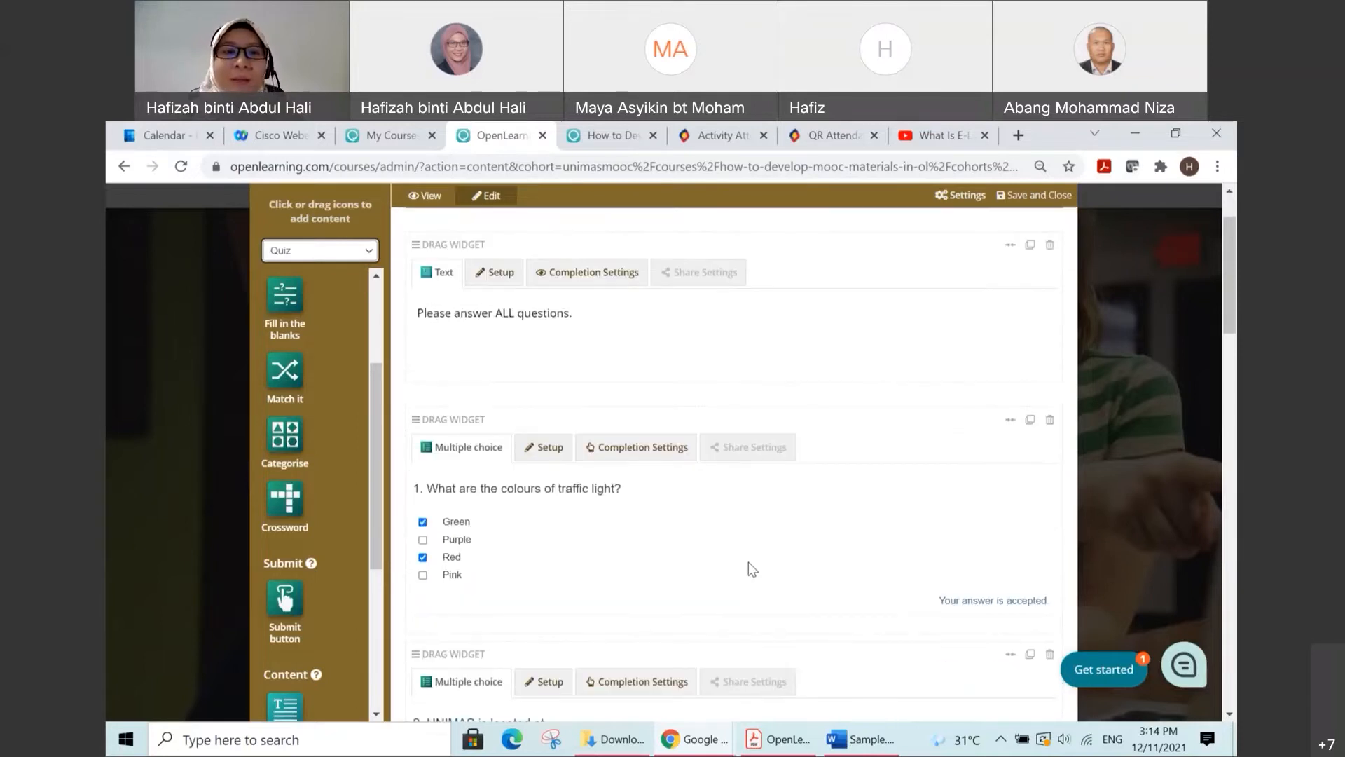
scroll(748, 559, down, 1)
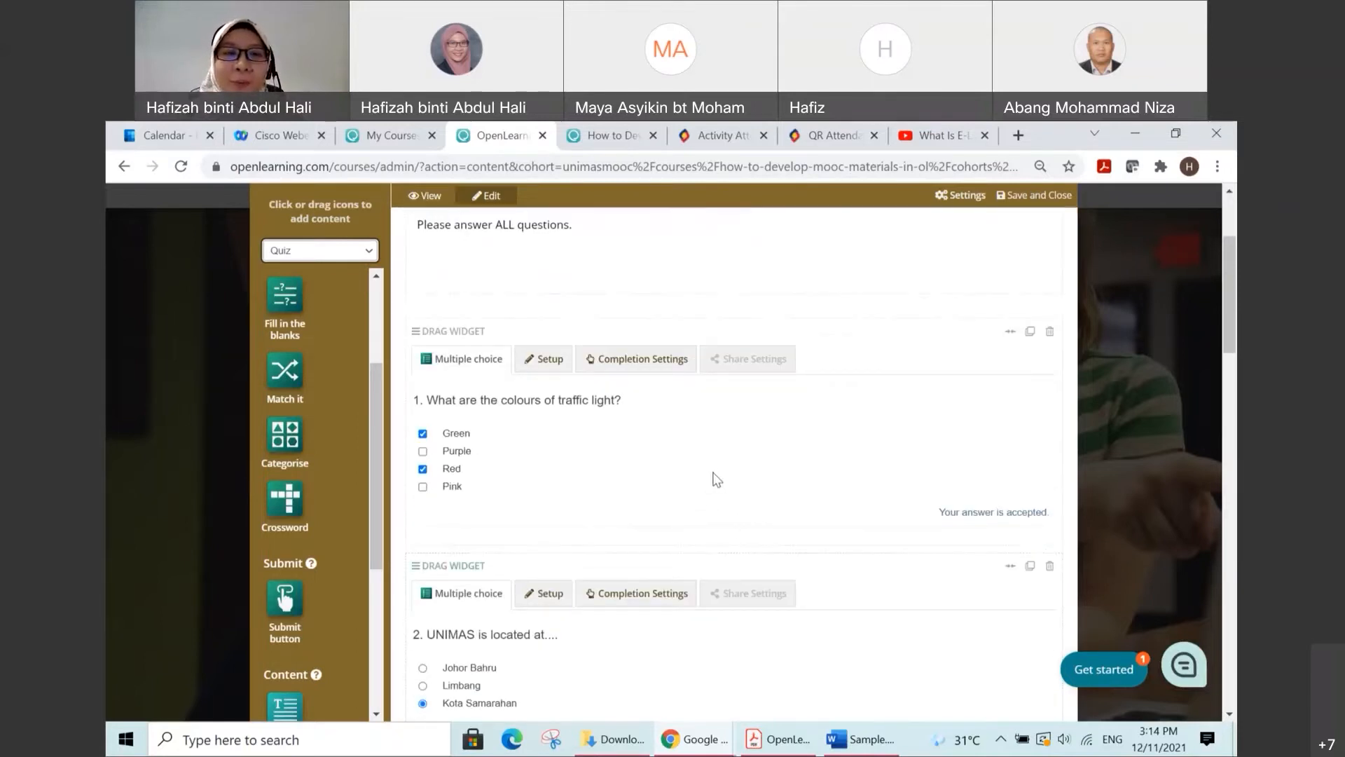
scroll(618, 424, down, 1)
scroll(618, 423, down, 1)
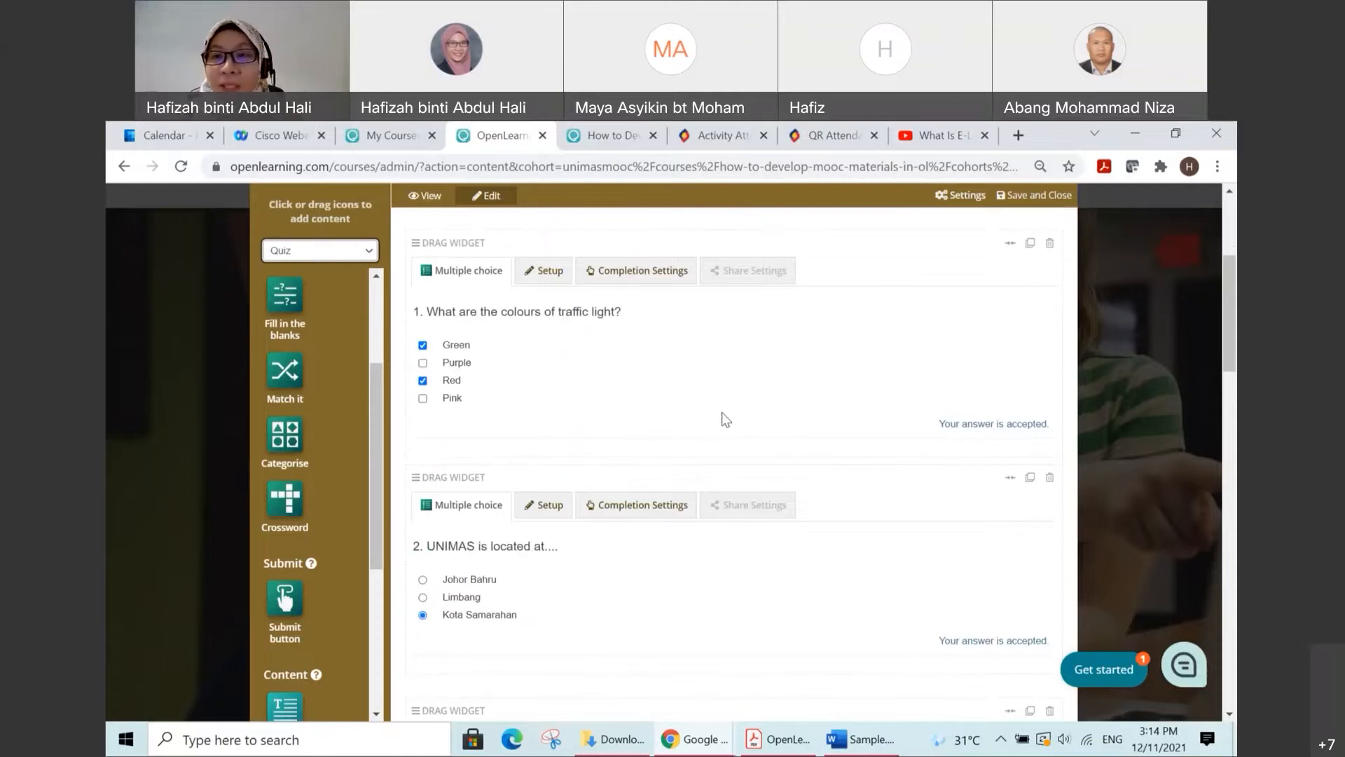
scroll(723, 417, down, 3)
scroll(729, 428, down, 8)
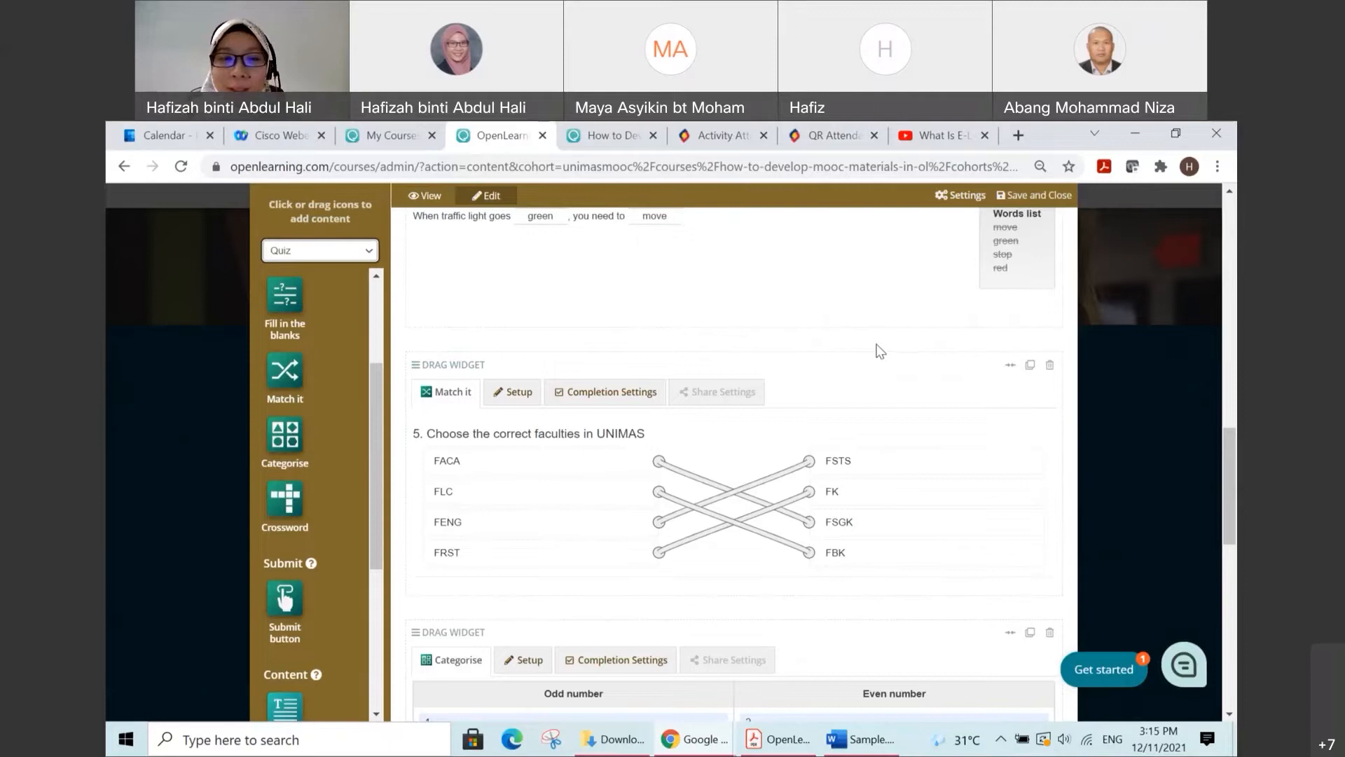
scroll(881, 350, down, 3)
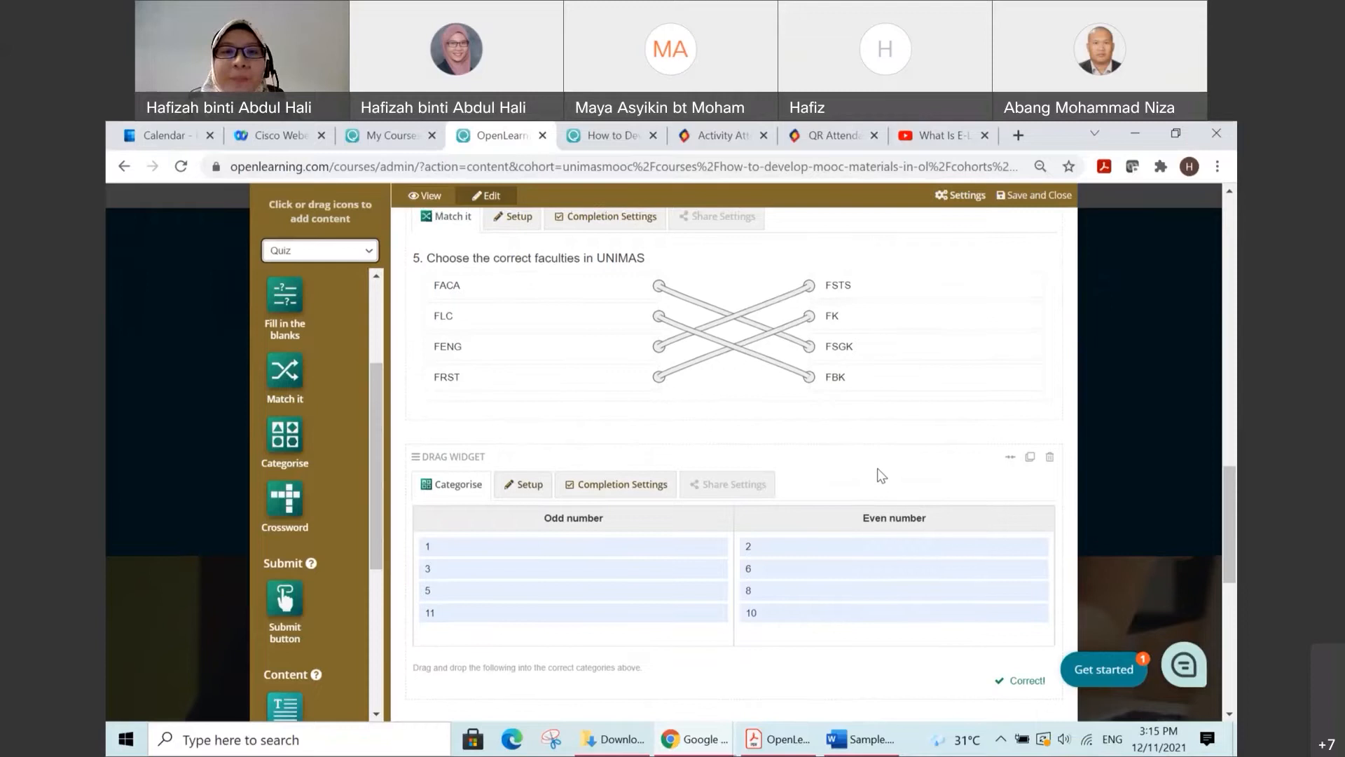
Step: Tag the Assessment 1.1 page with the learning outcome clo2_tags
scroll(877, 468, up, 15)
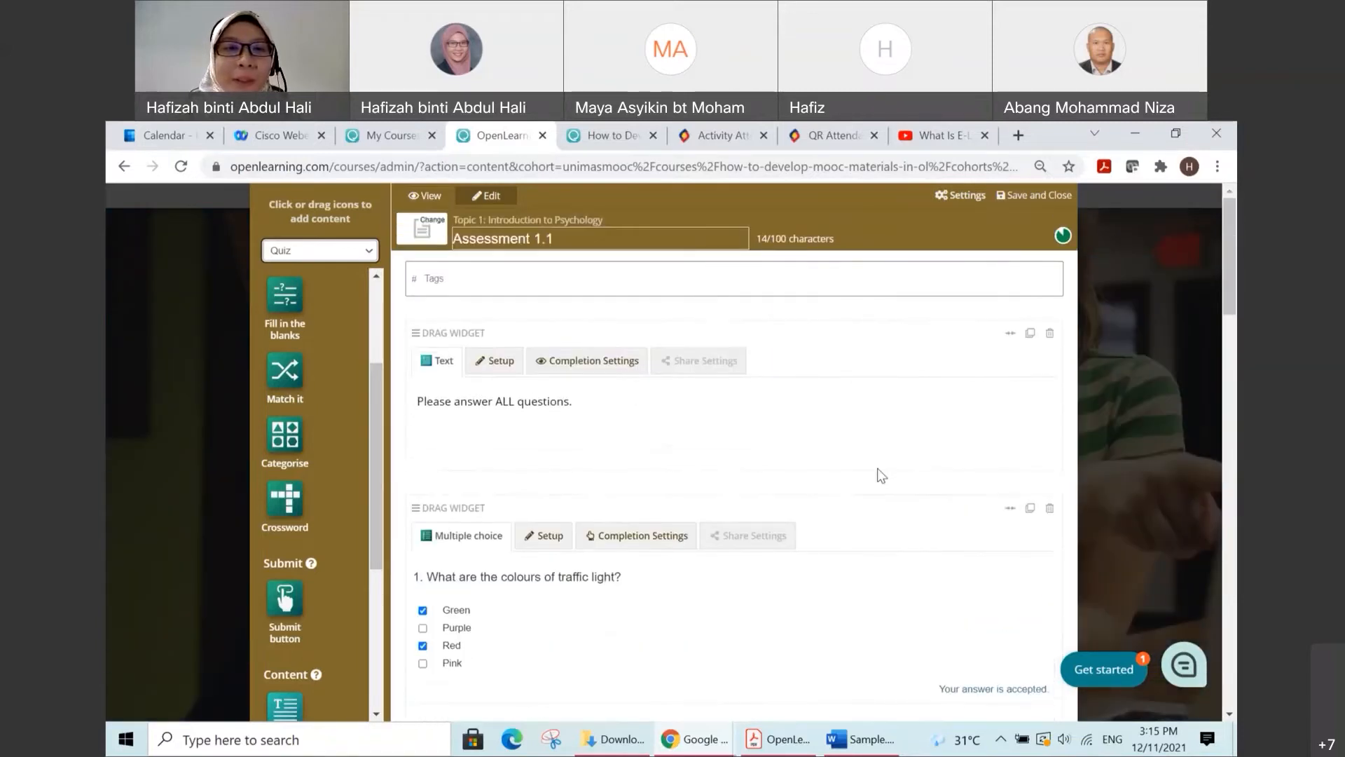
click(454, 284)
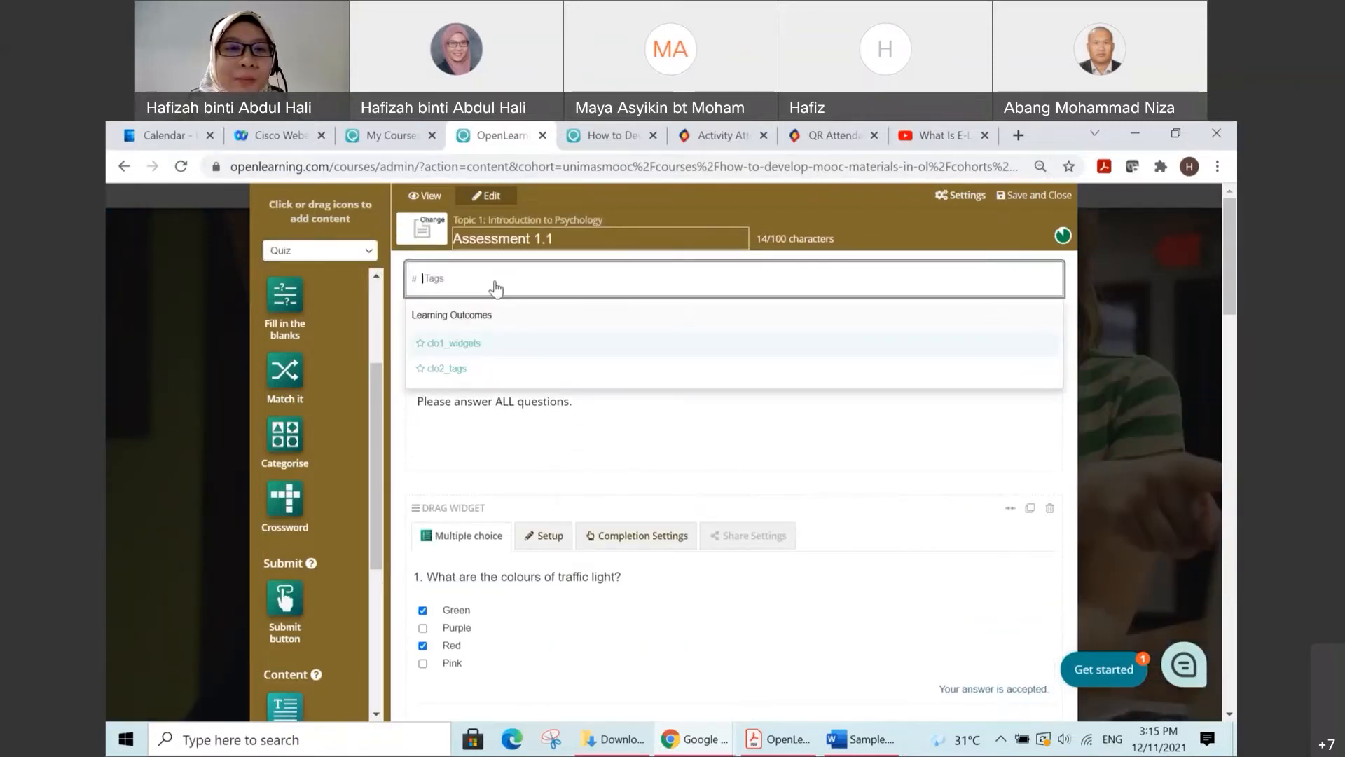
click(472, 372)
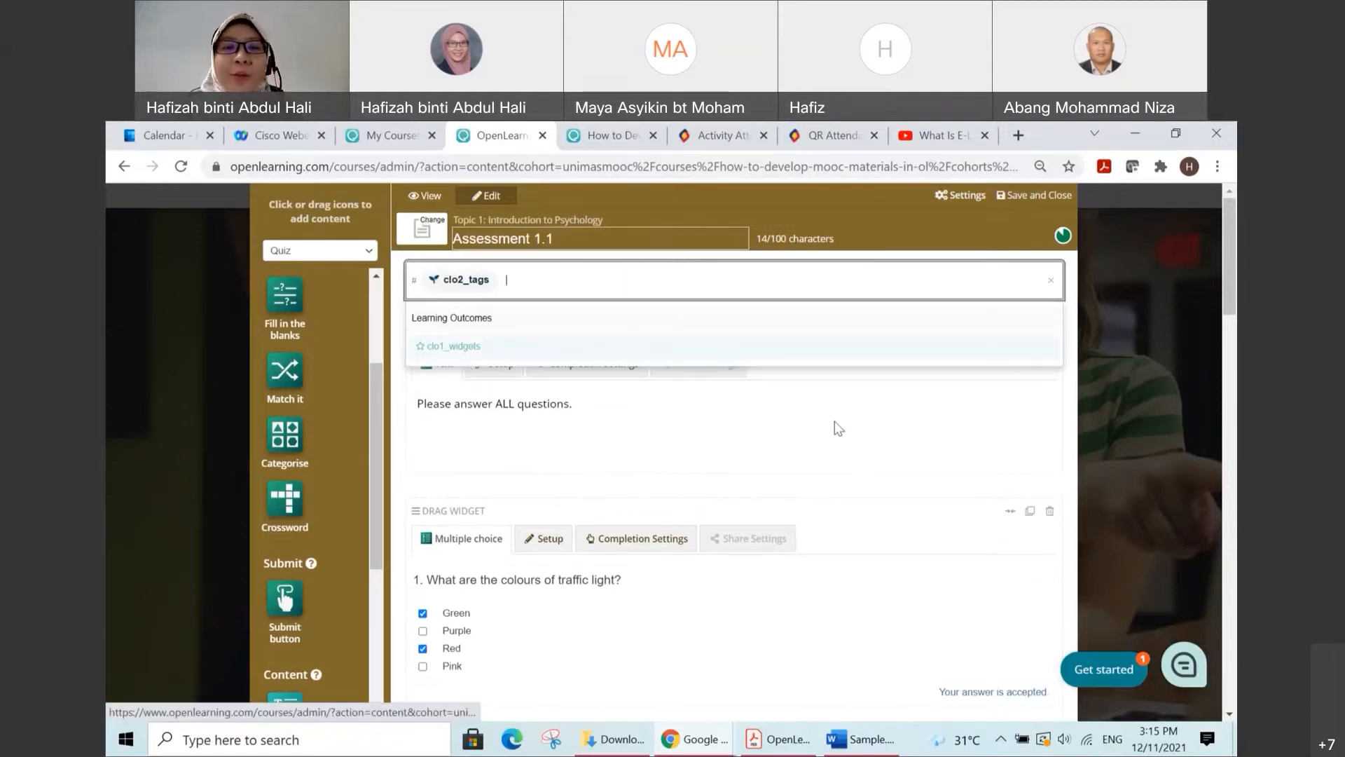
click(851, 455)
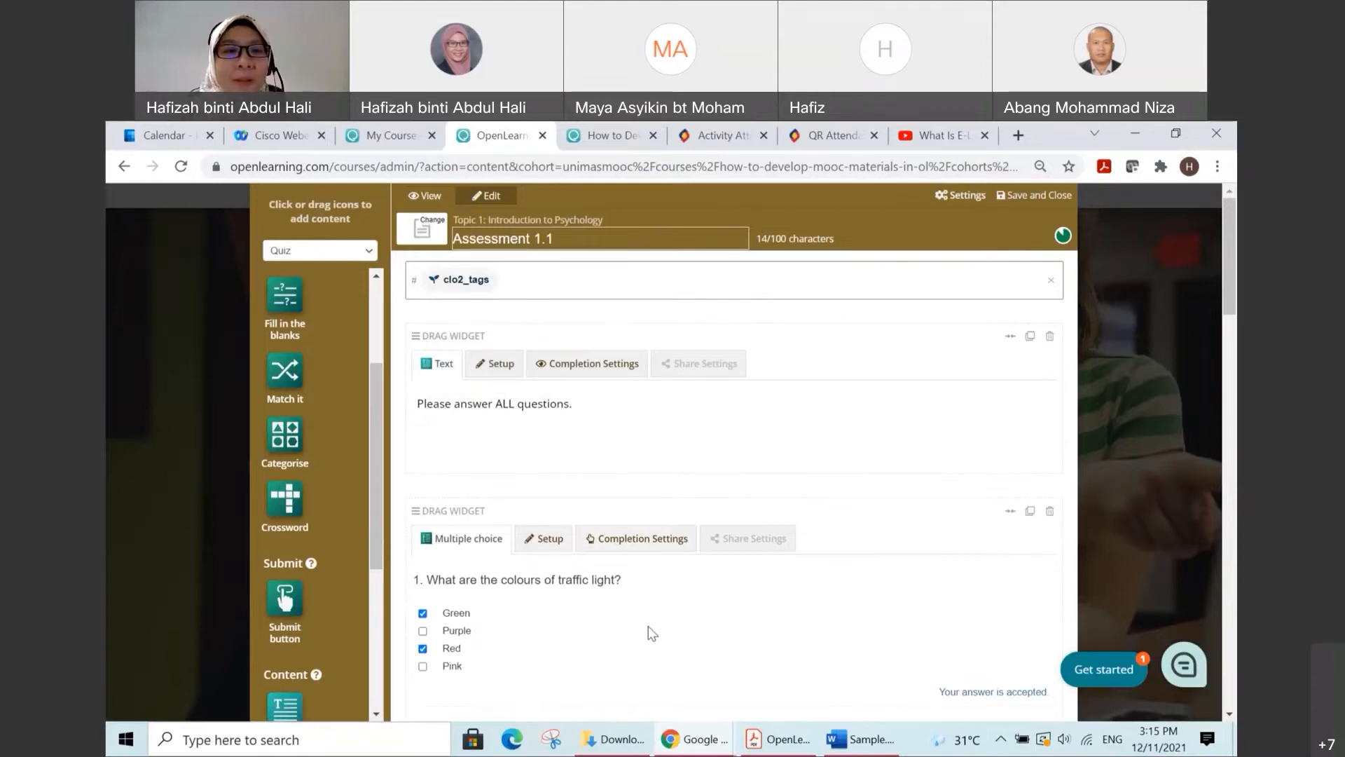
Step: Save and close the Assessment 1.1 page, and open the Quiz 1.1 page under Topic 1 for editing
scroll(319, 400, up, 3)
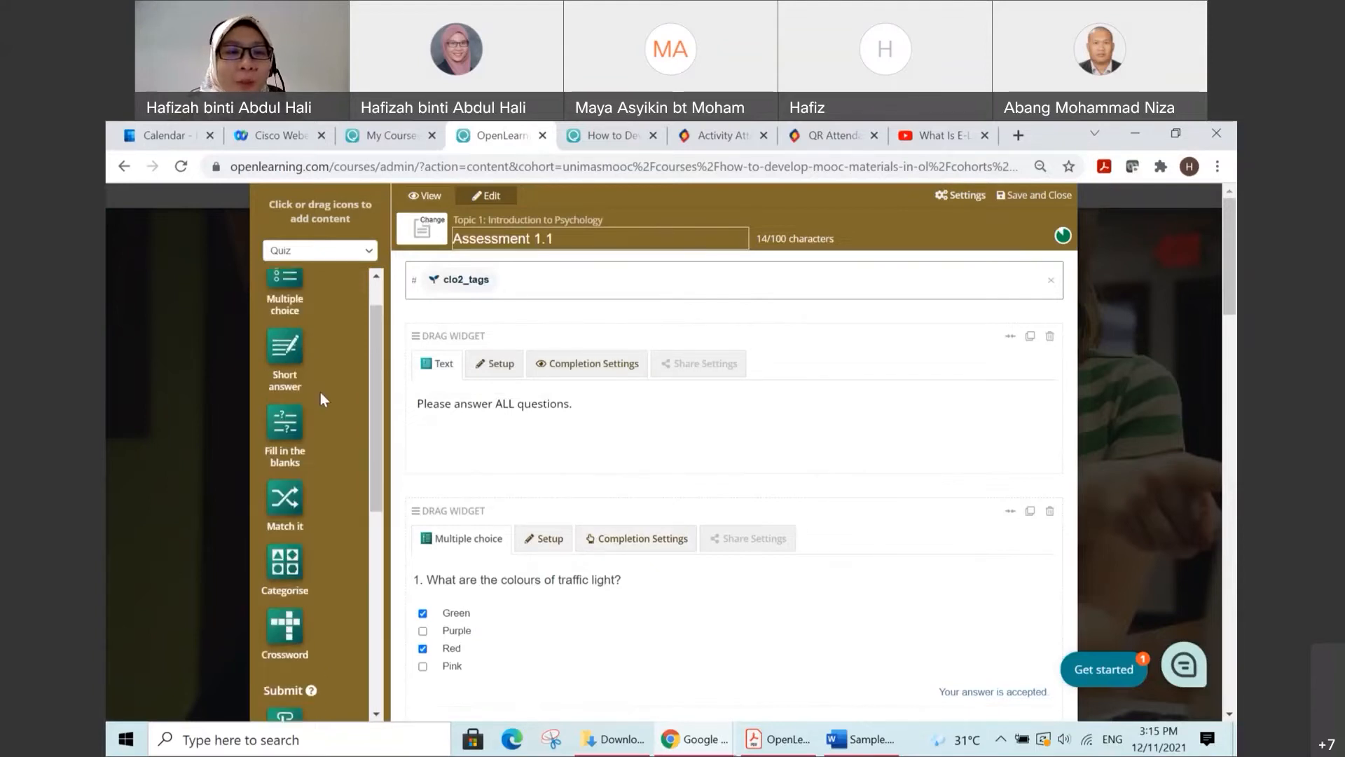
scroll(533, 525, down, 1)
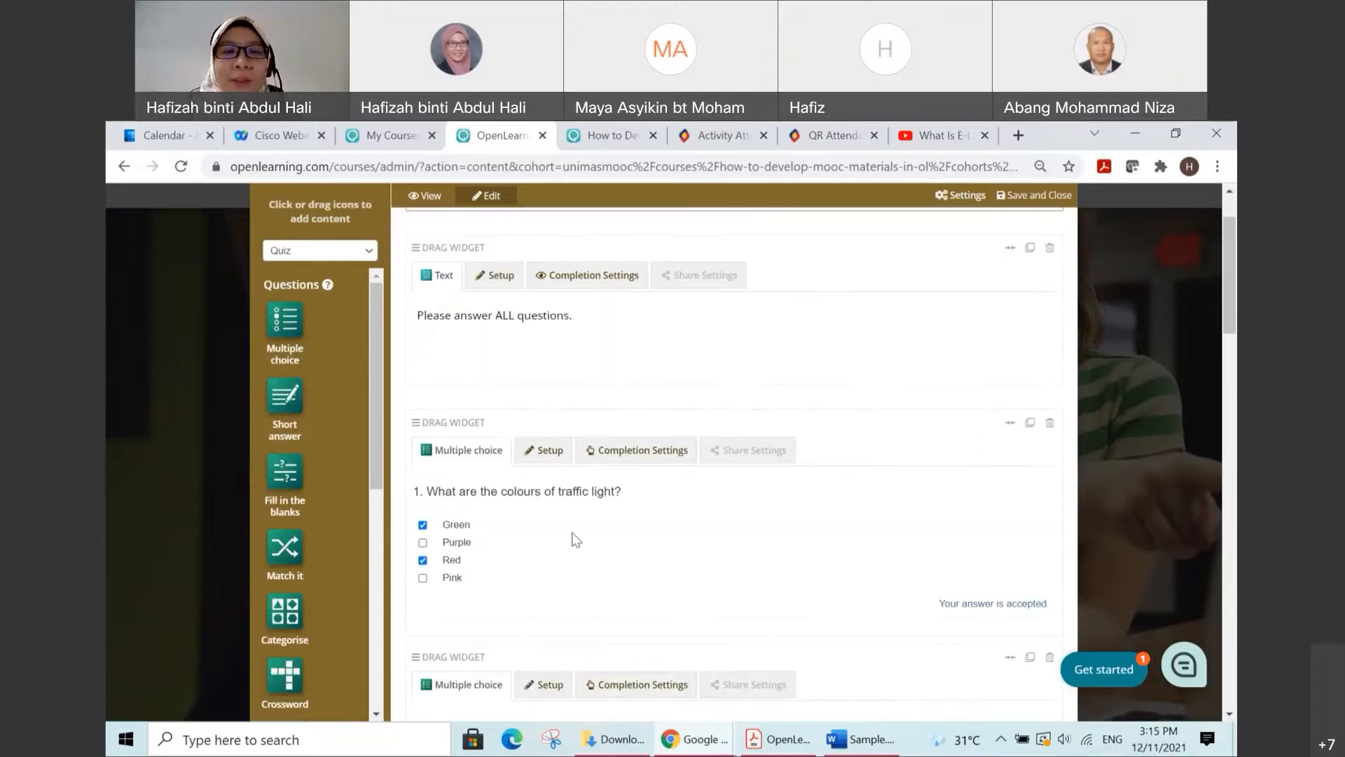
scroll(643, 553, up, 1)
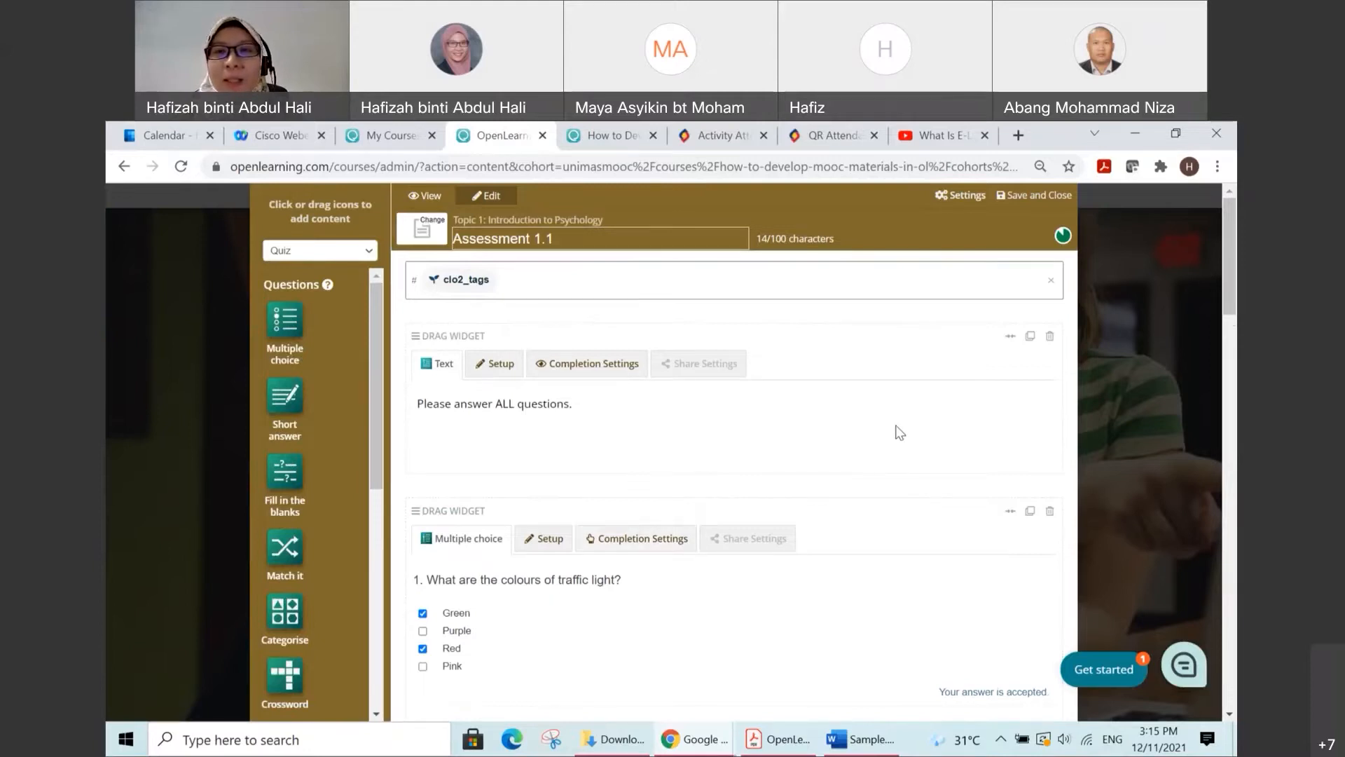
click(1037, 199)
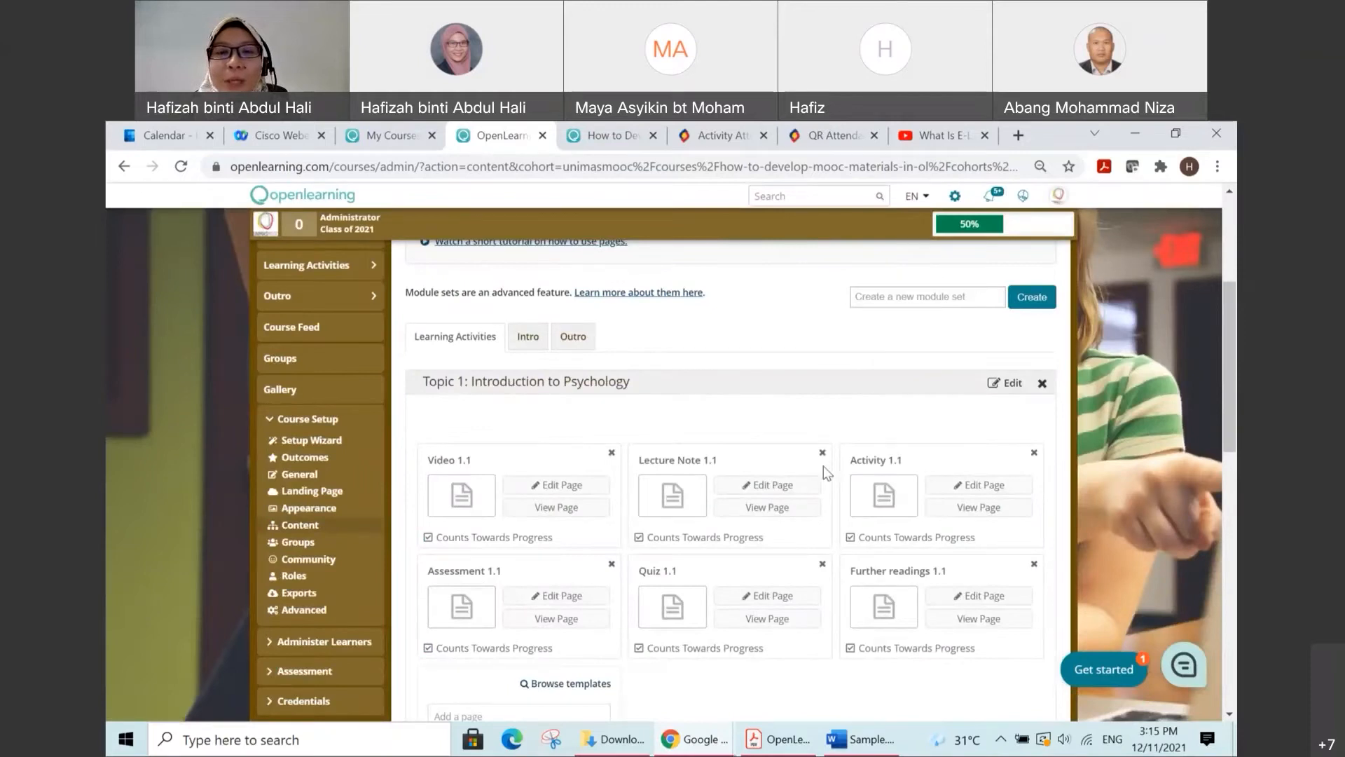
click(772, 598)
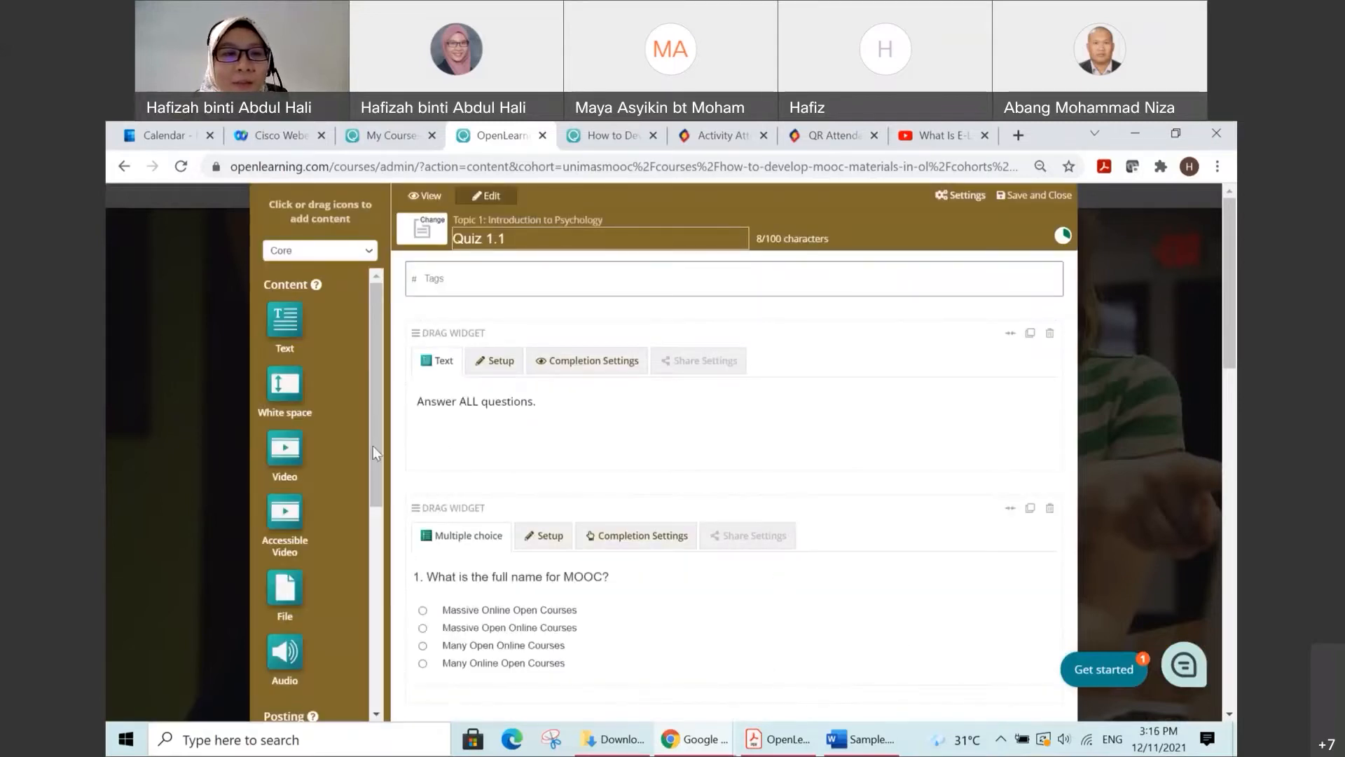
Step: Show the Quiz widget category and review the Quiz 1.1 page's multiple choice questions down to the submit button
click(372, 252)
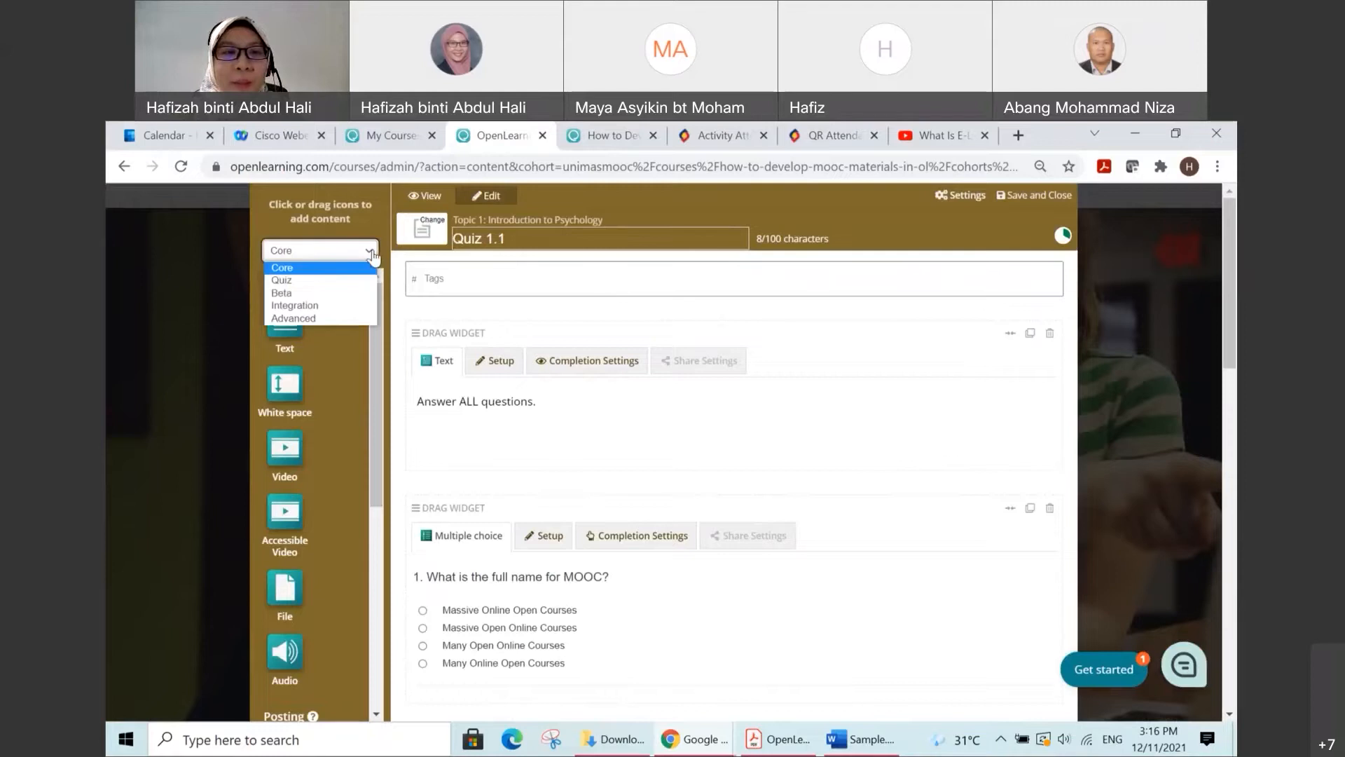
click(353, 280)
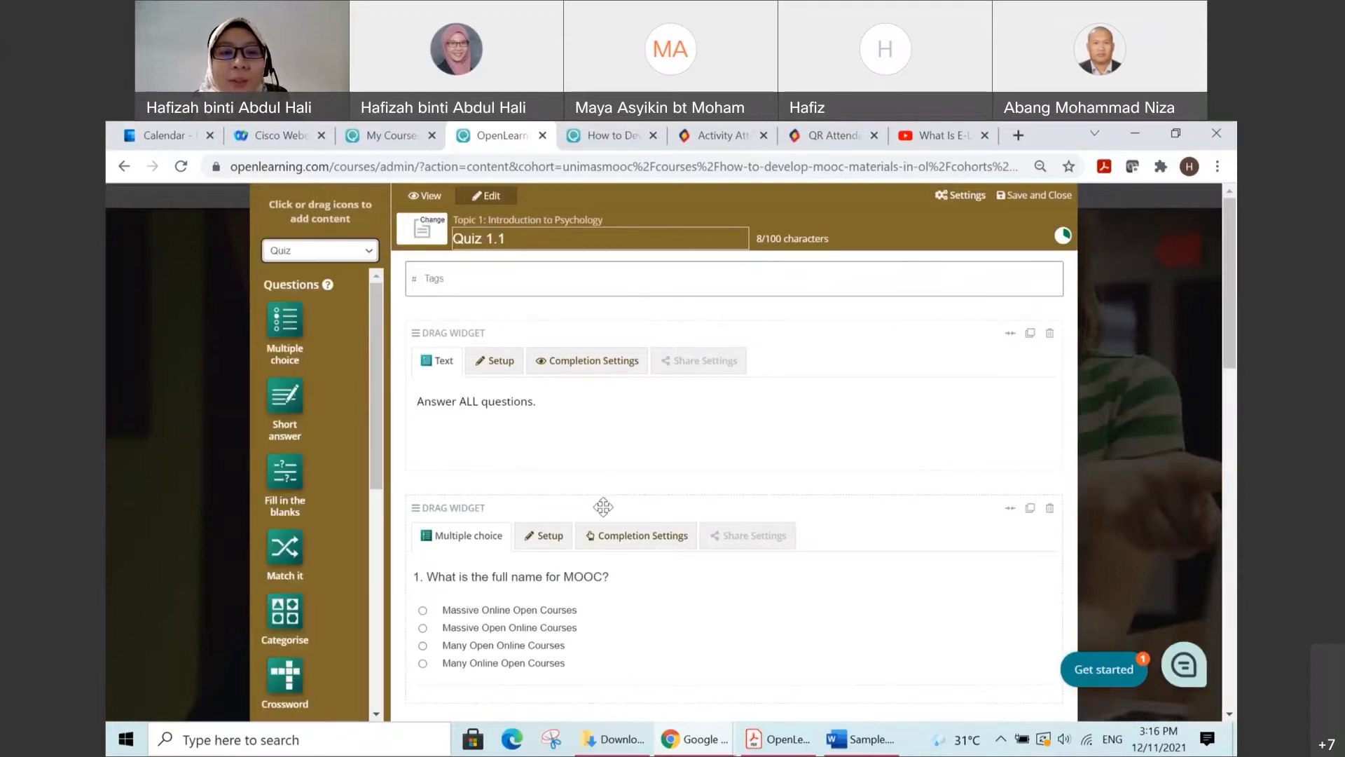
scroll(745, 475, down, 1)
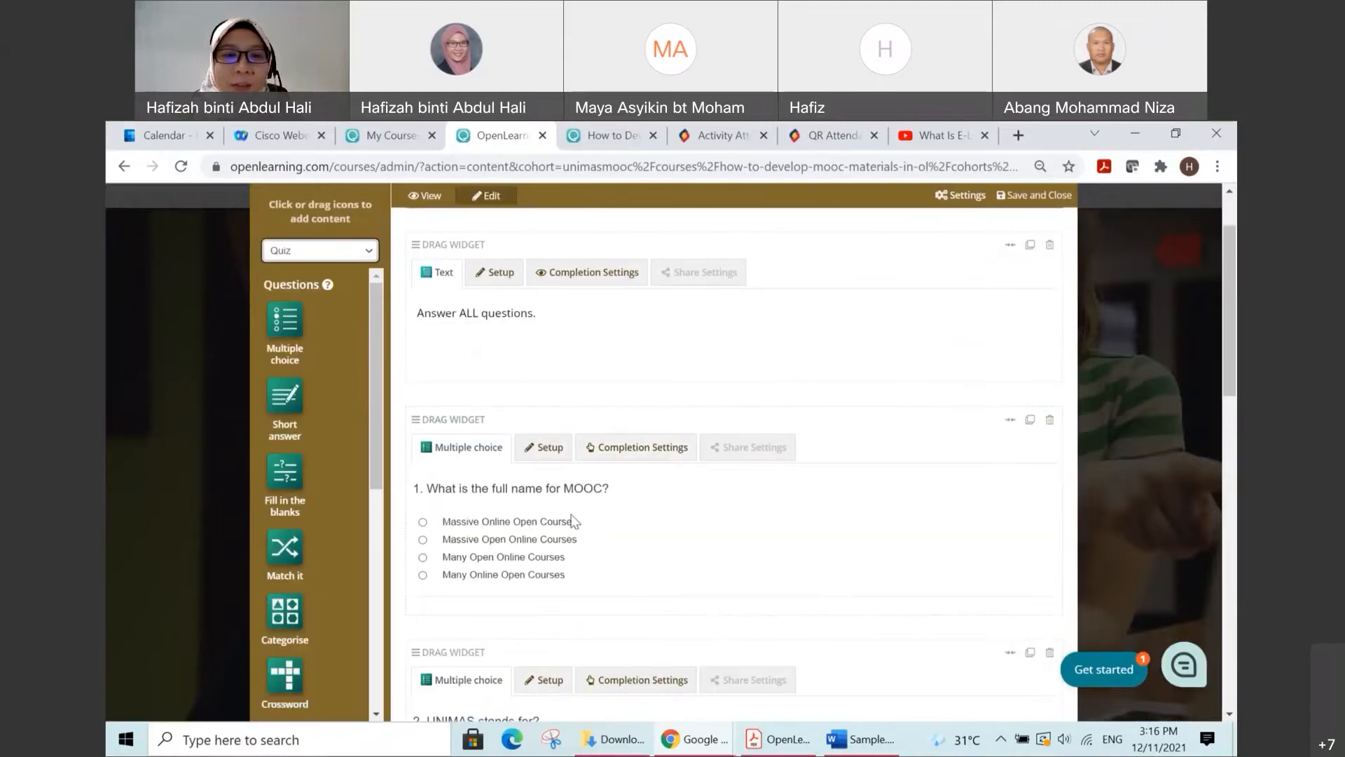
scroll(701, 518, down, 1)
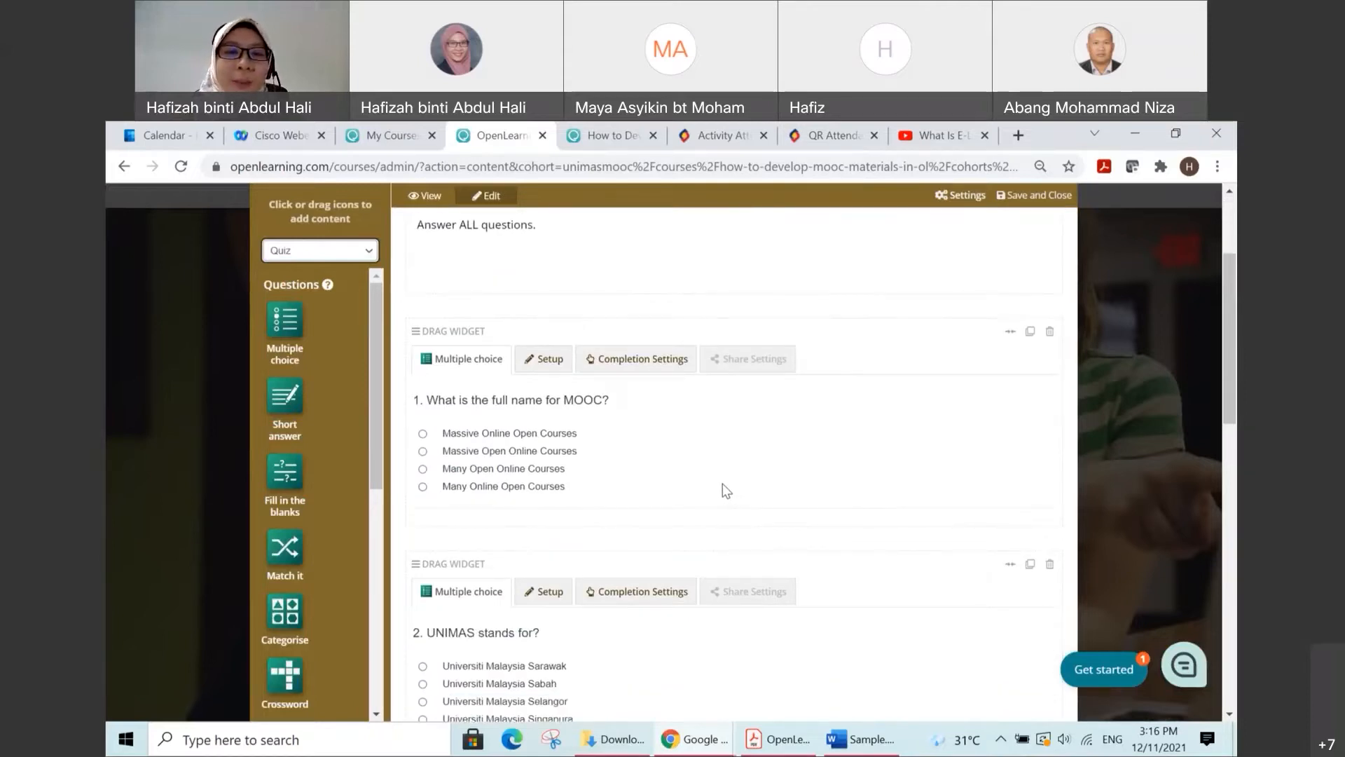
scroll(722, 484, down, 1)
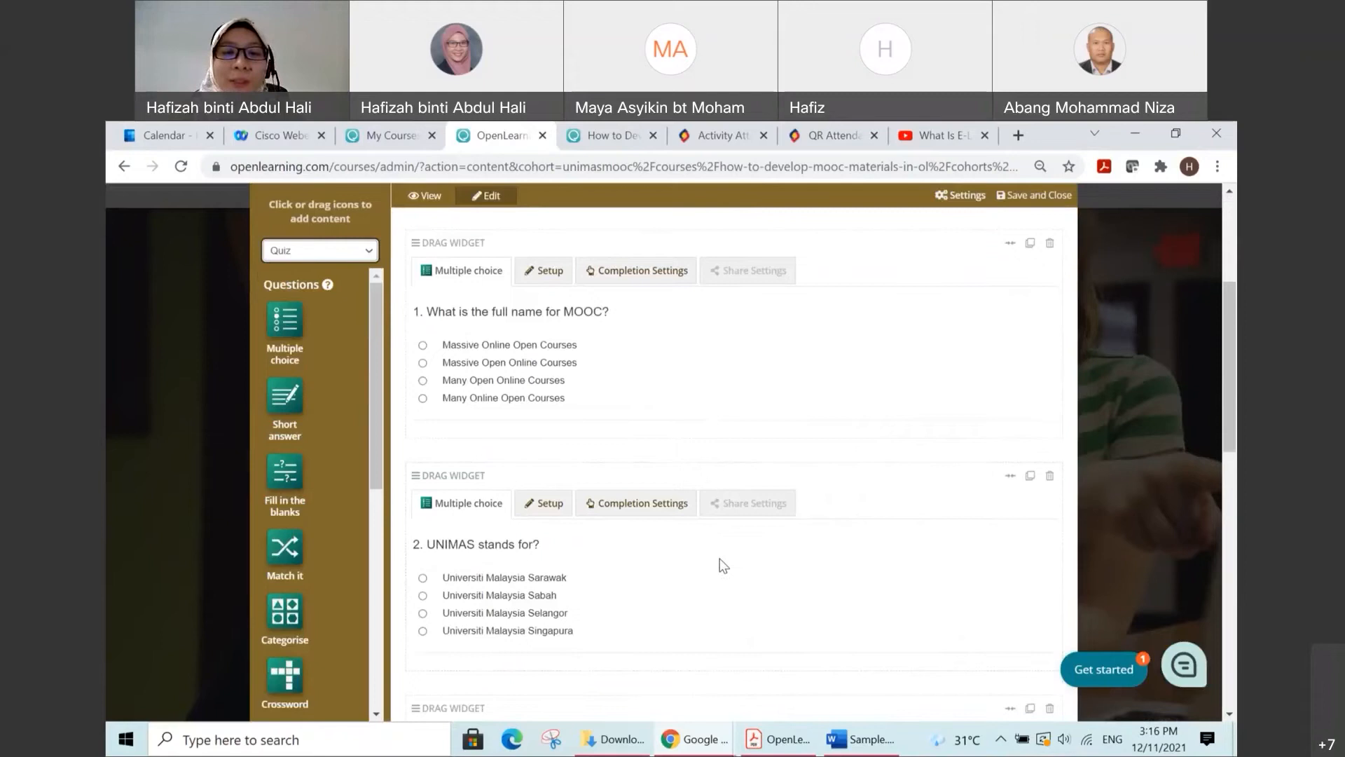
scroll(717, 566, down, 1)
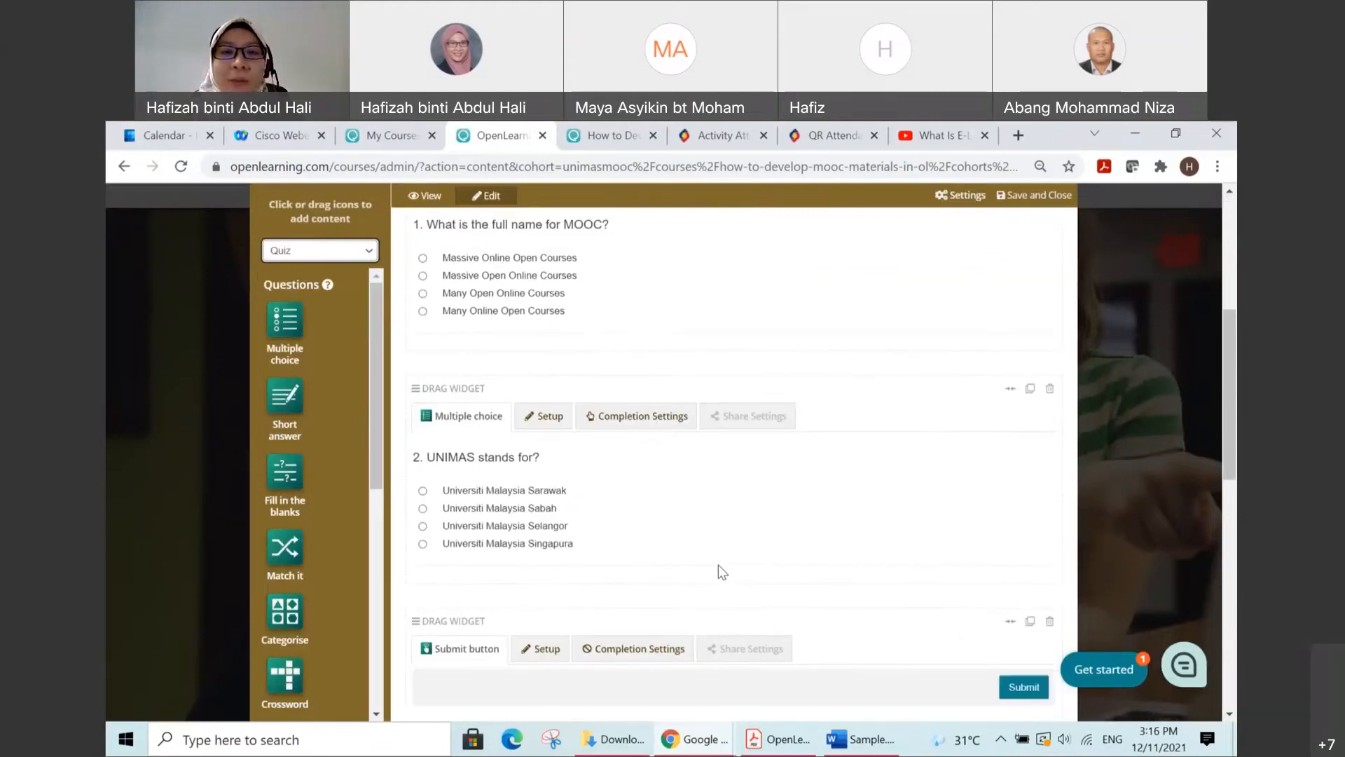
scroll(718, 565, up, 4)
scroll(717, 564, up, 1)
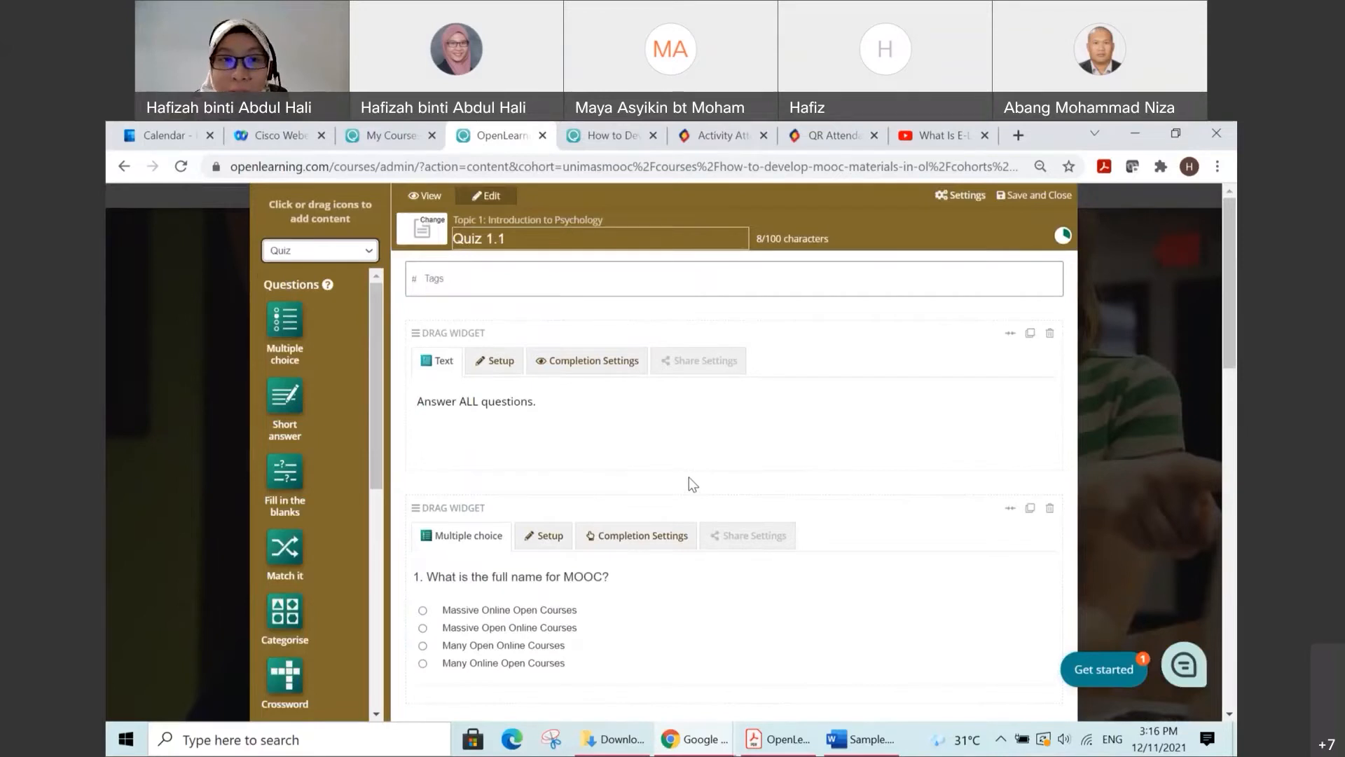
Step: Tag the Quiz 1.1 page with the learning outcome clo1_widgets, and save and close the page
click(520, 284)
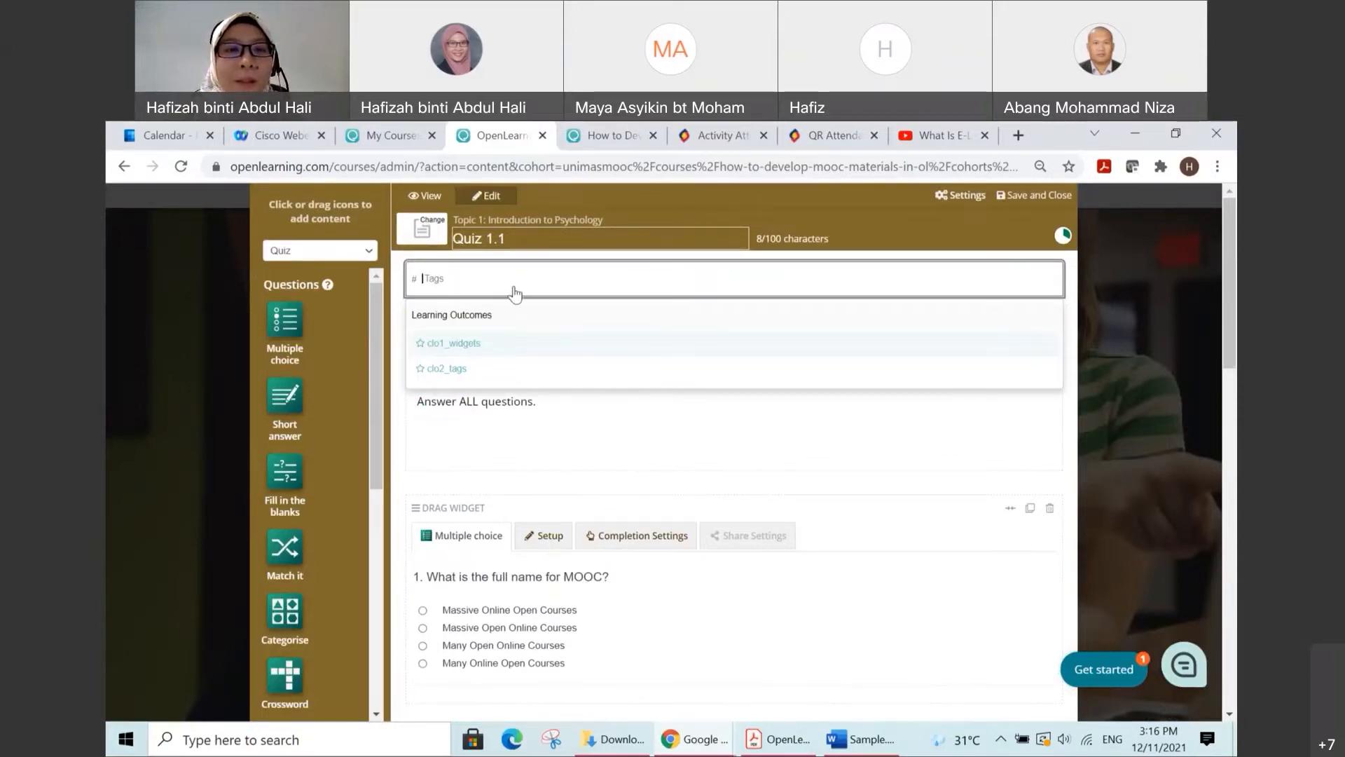
click(502, 350)
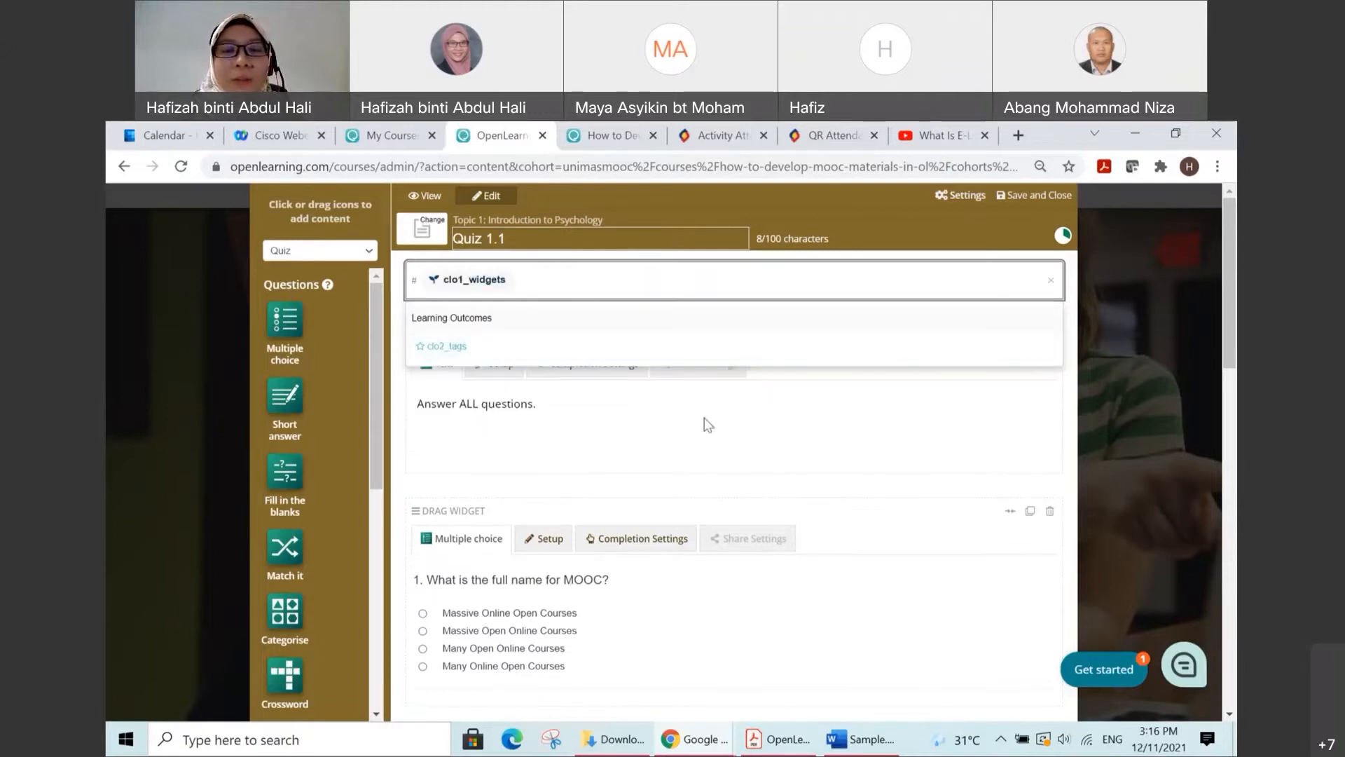
click(737, 430)
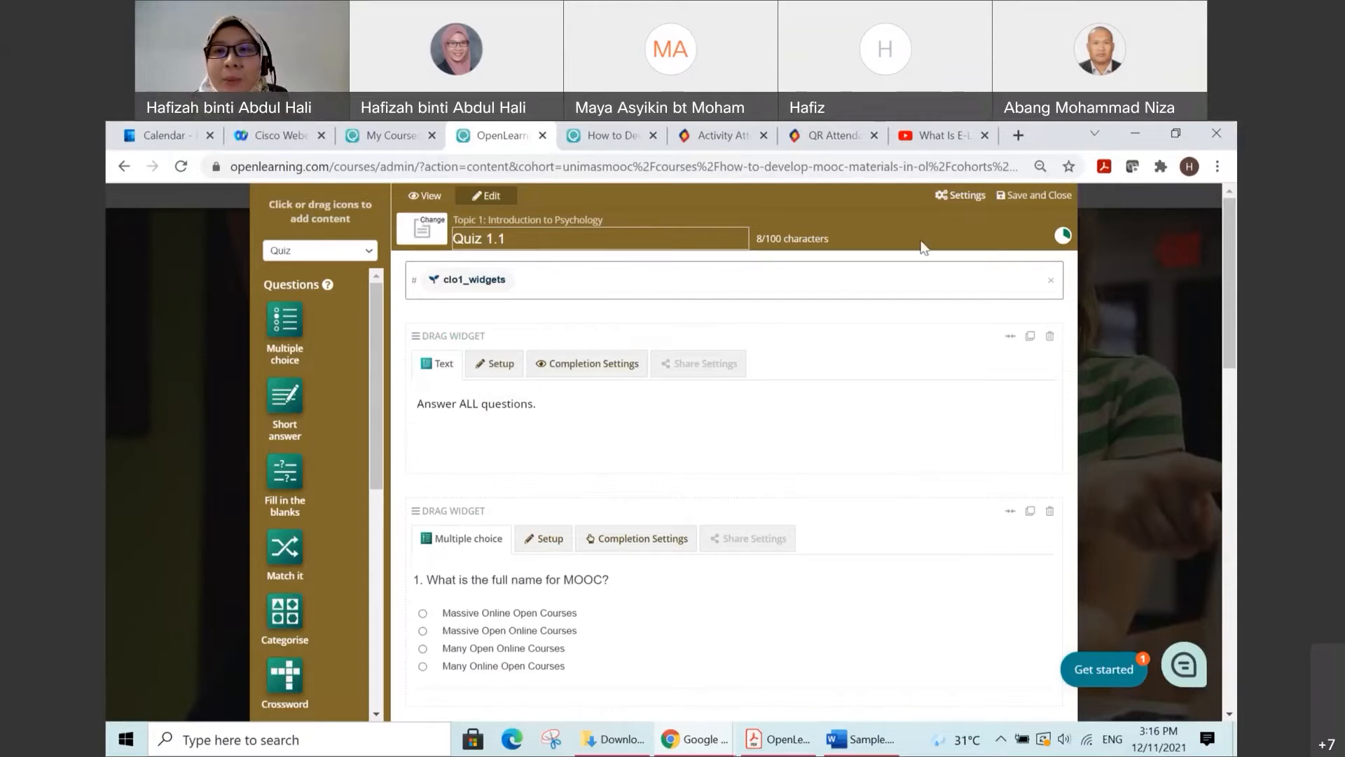
click(1021, 202)
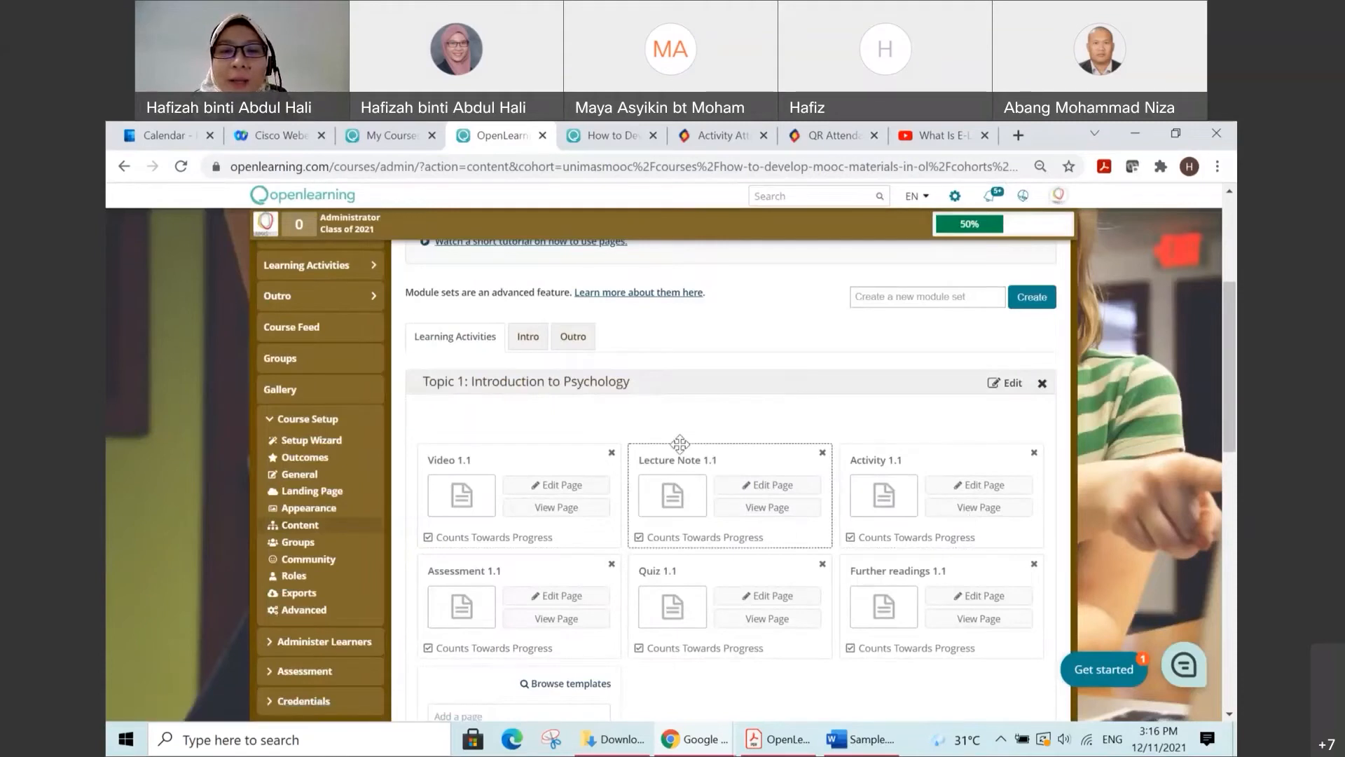
Step: Open the class's Assessment Settings and save them with No for allowing students to decide when they are ready to be assessed
scroll(554, 410, down, 1)
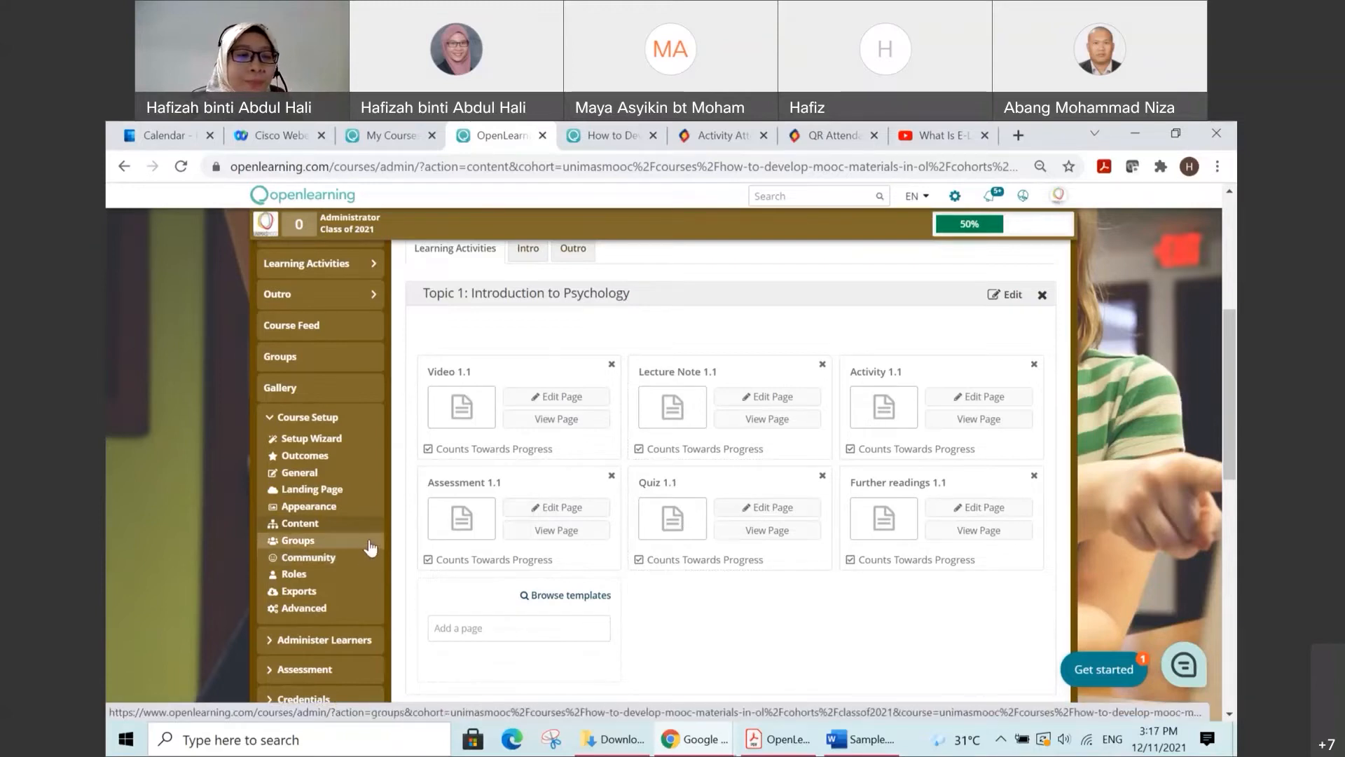
scroll(368, 557, down, 4)
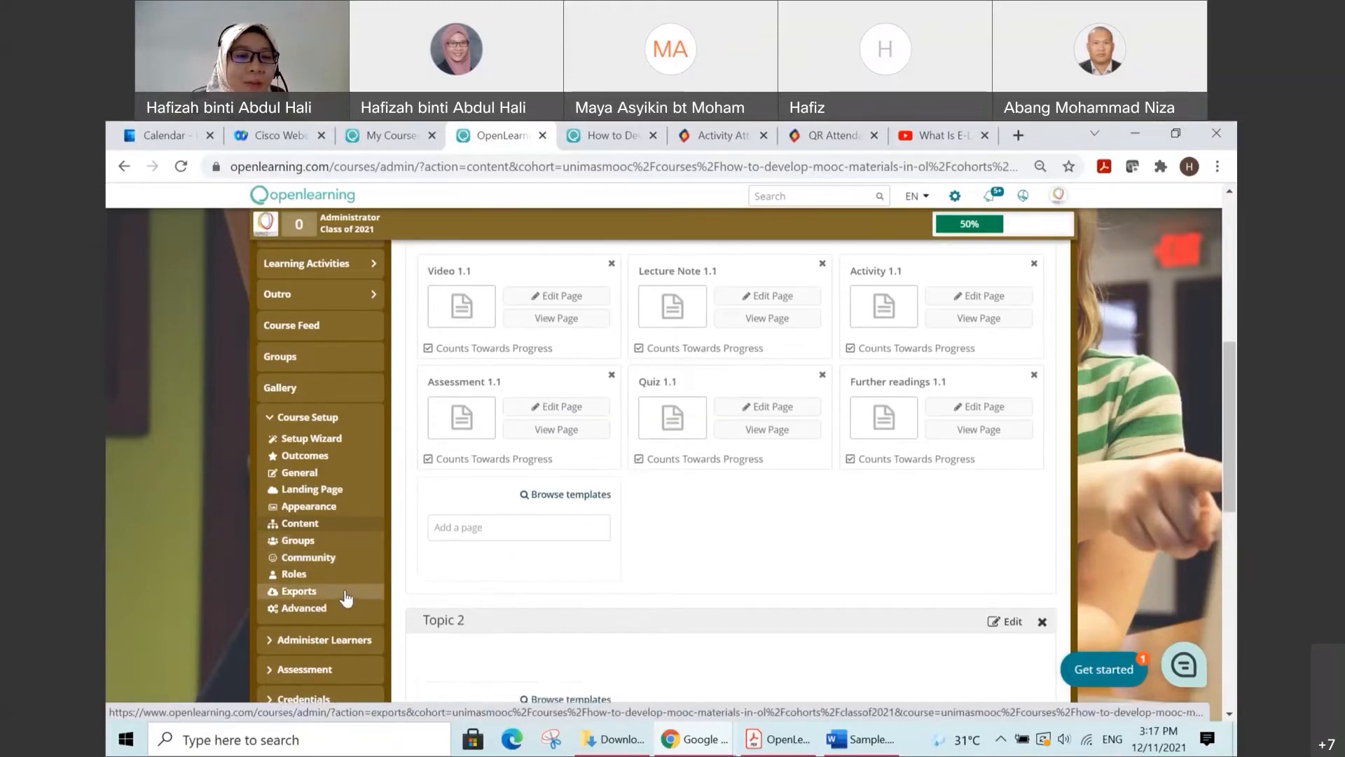
scroll(217, 594, down, 4)
scroll(215, 586, up, 3)
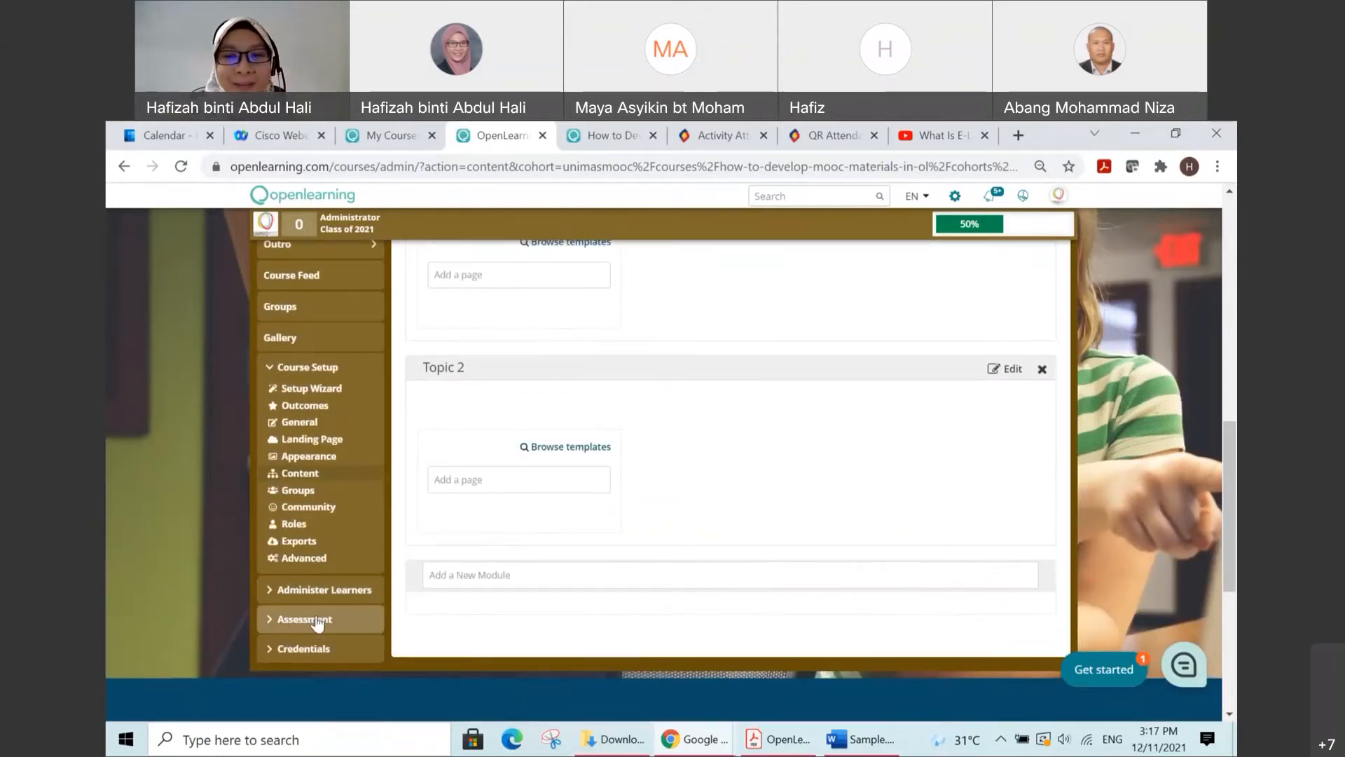
click(316, 620)
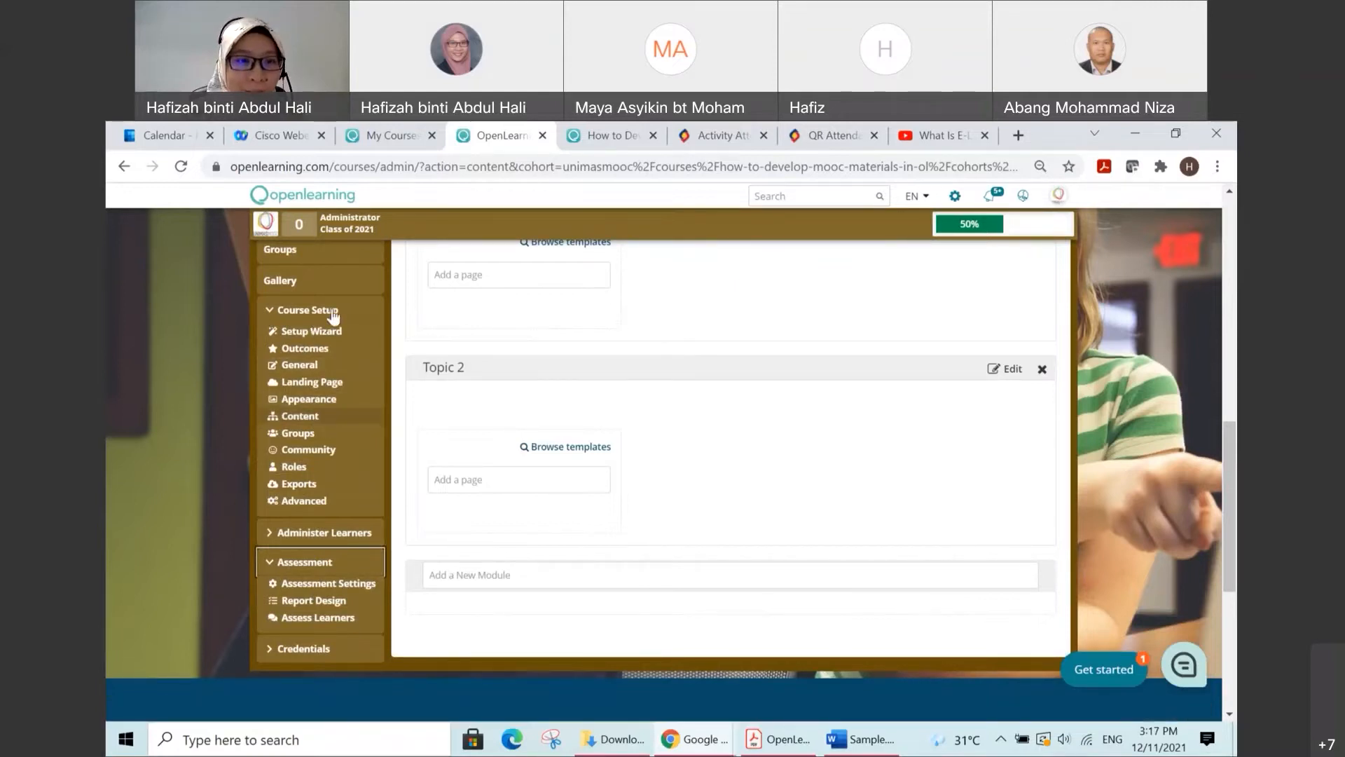
click(323, 569)
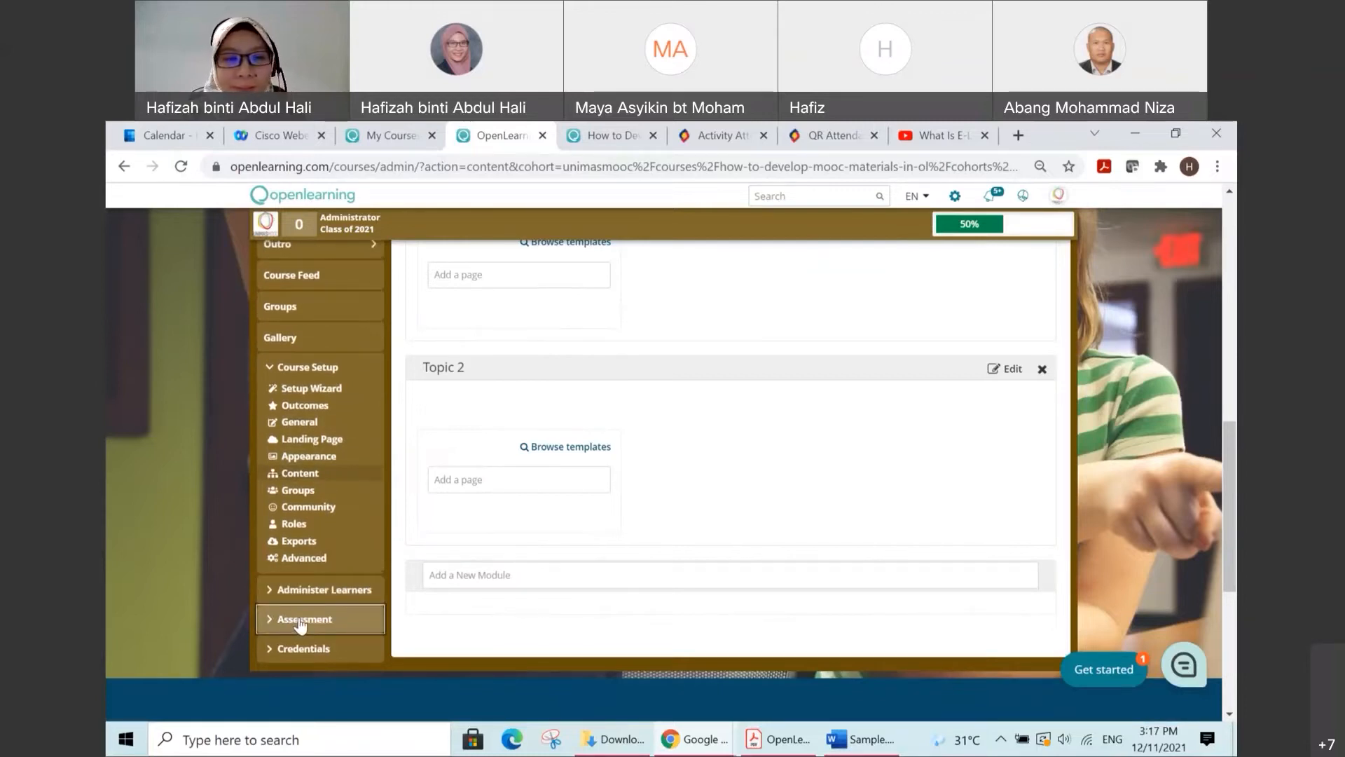
click(302, 622)
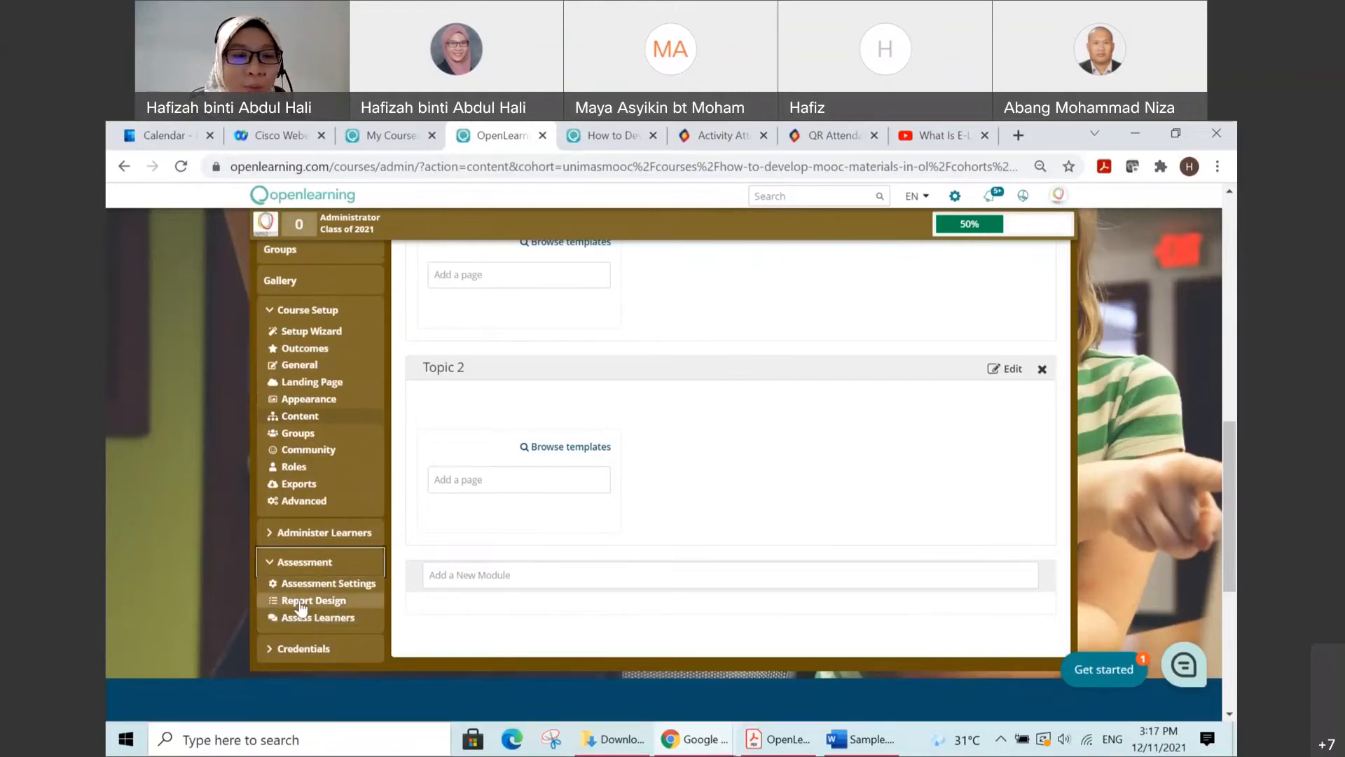
click(355, 591)
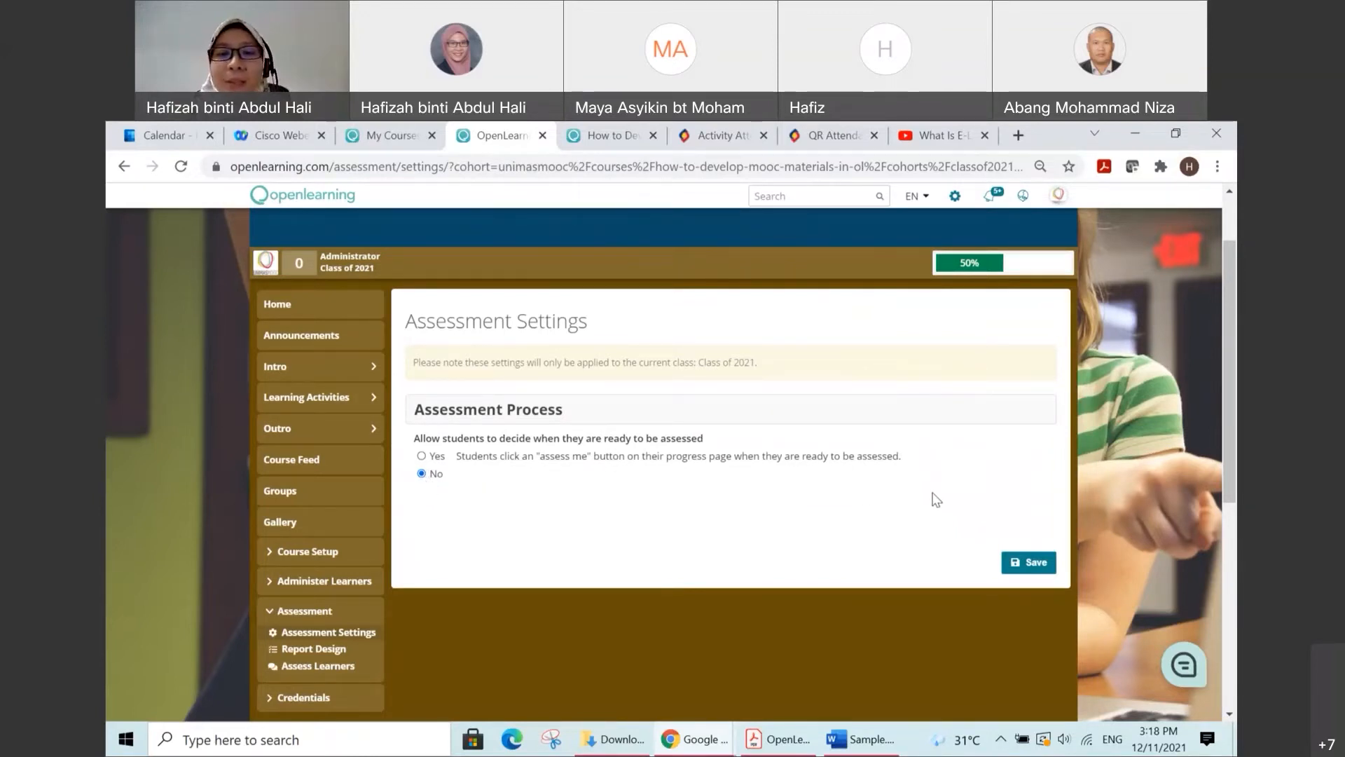
click(1034, 569)
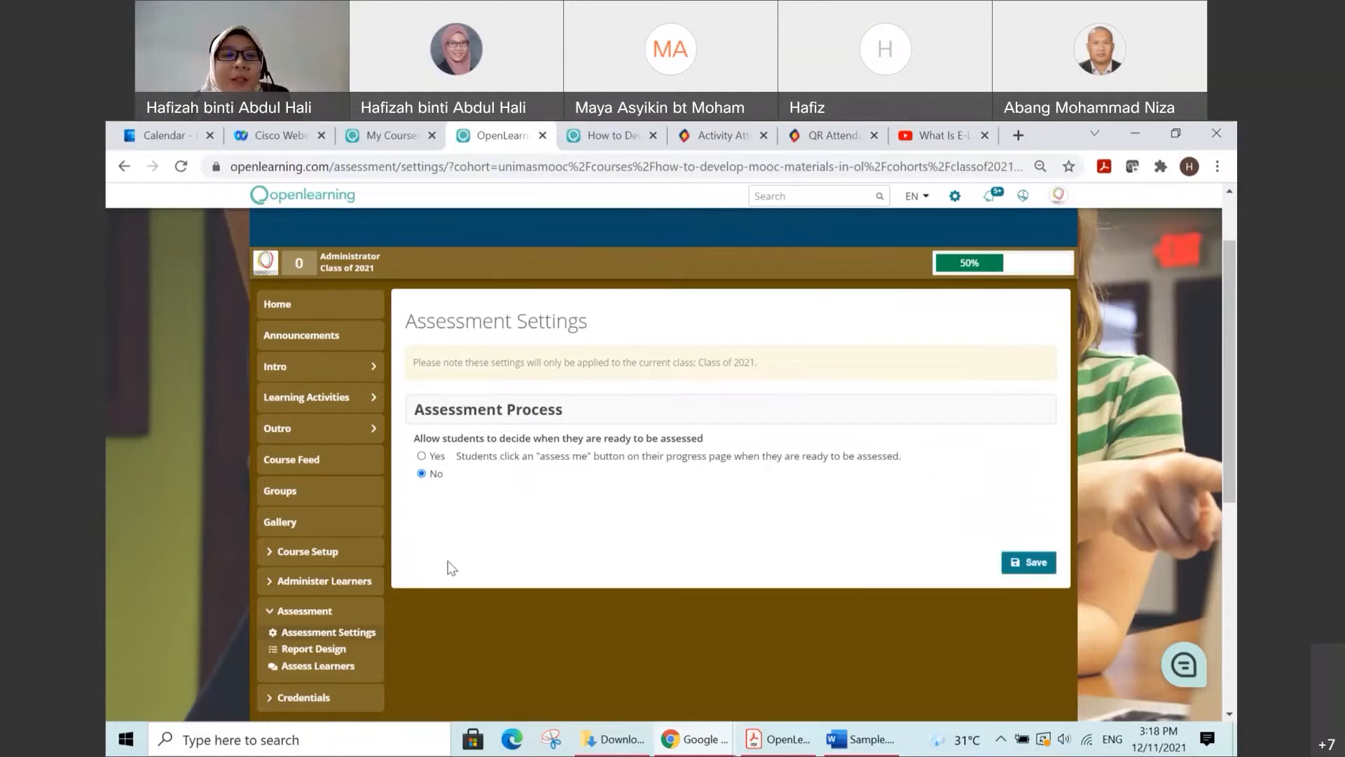
Step: Open the assessment Report Design page and add a report of the type New Report
scroll(353, 571, down, 1)
click(333, 569)
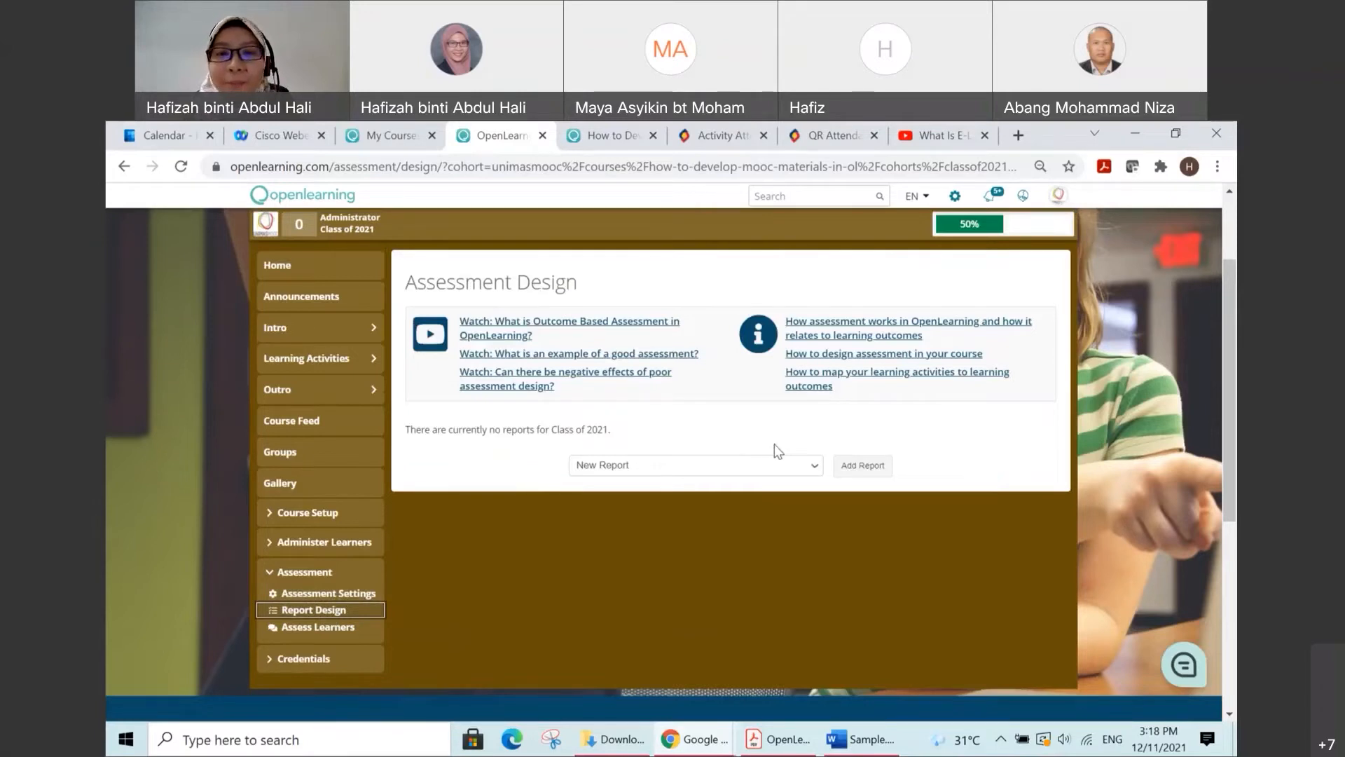
click(815, 471)
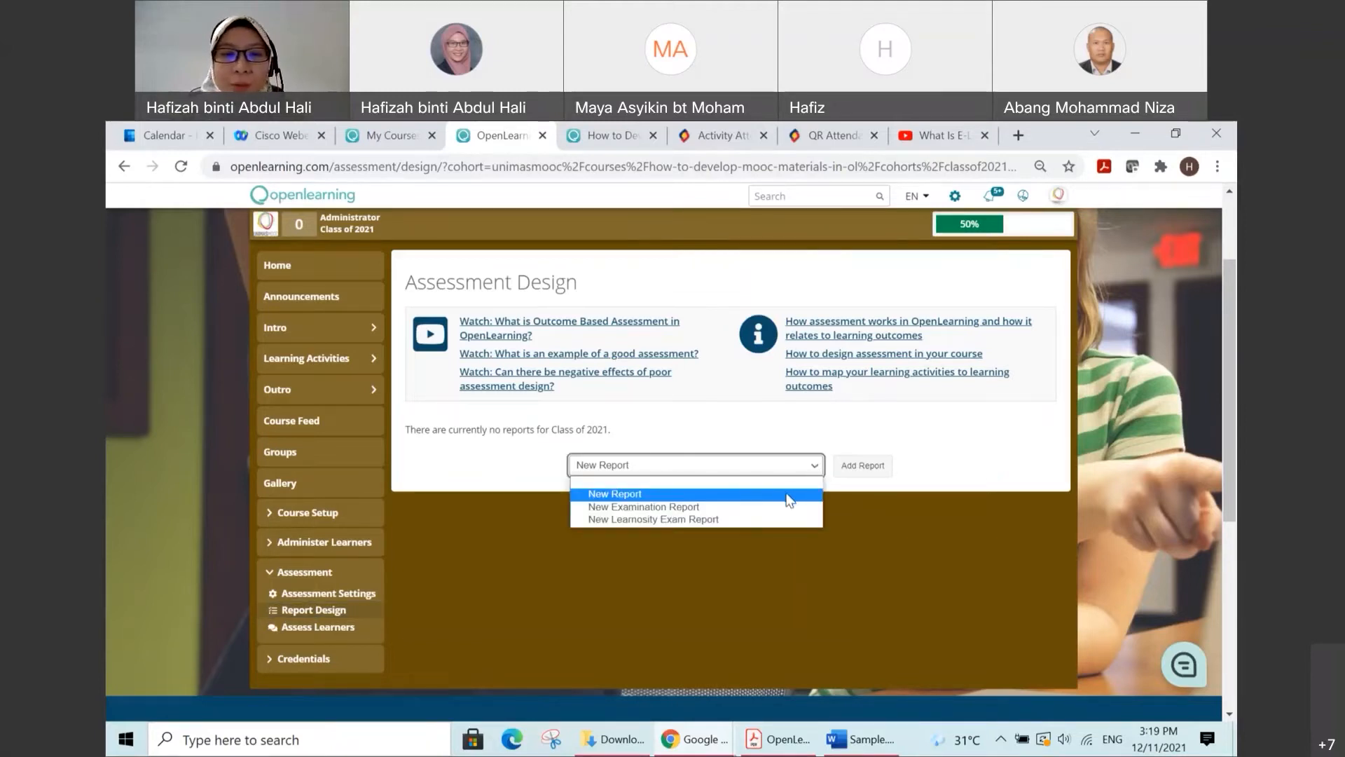
click(789, 495)
click(863, 465)
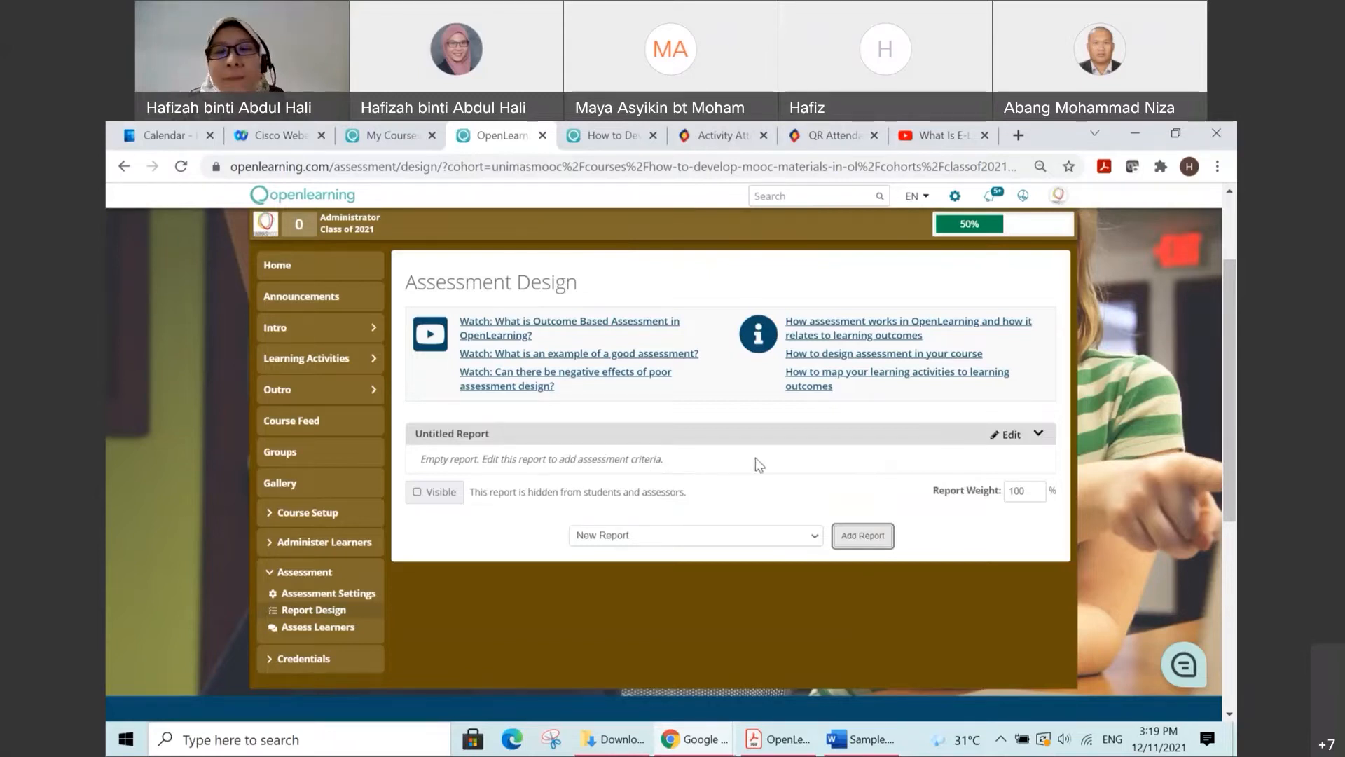
Step: Open the untitled report for editing and set its report title to "Activity"
click(1006, 436)
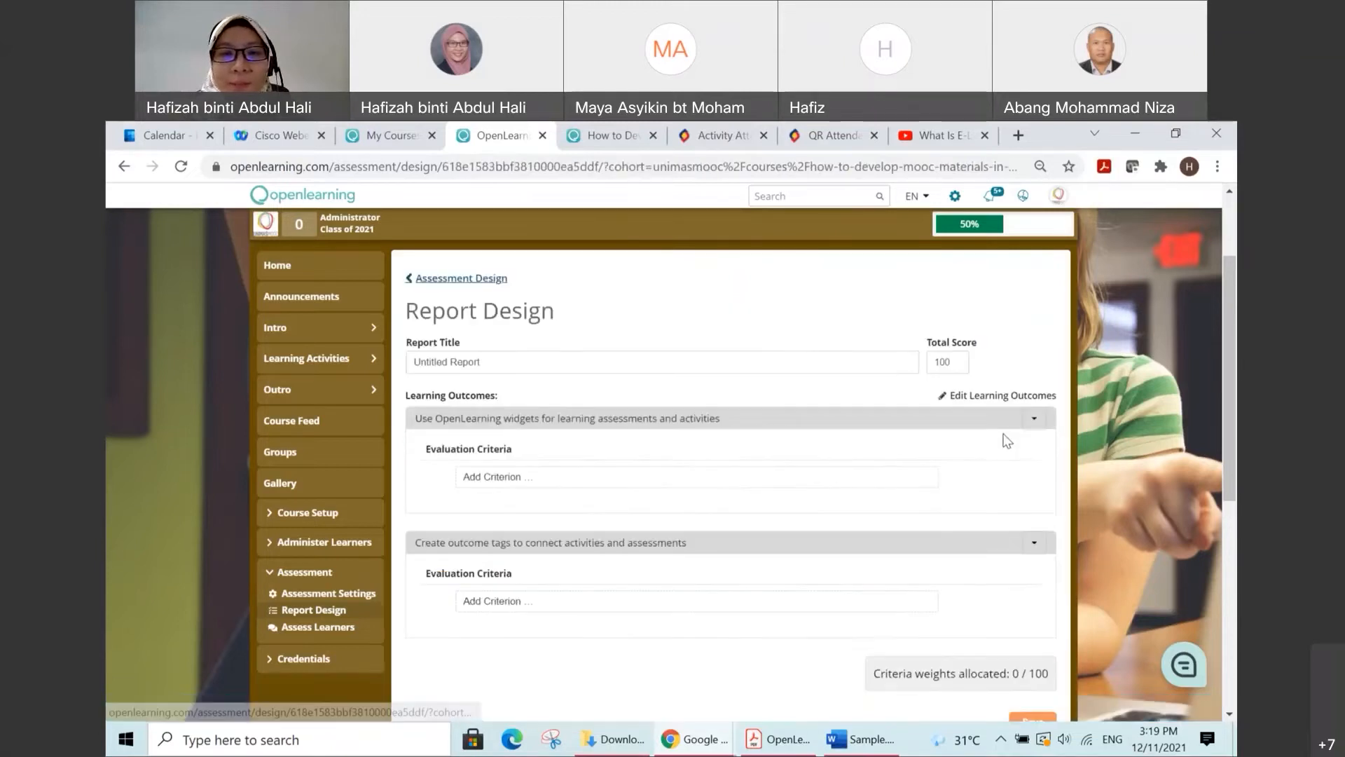
drag(540, 361, 397, 362)
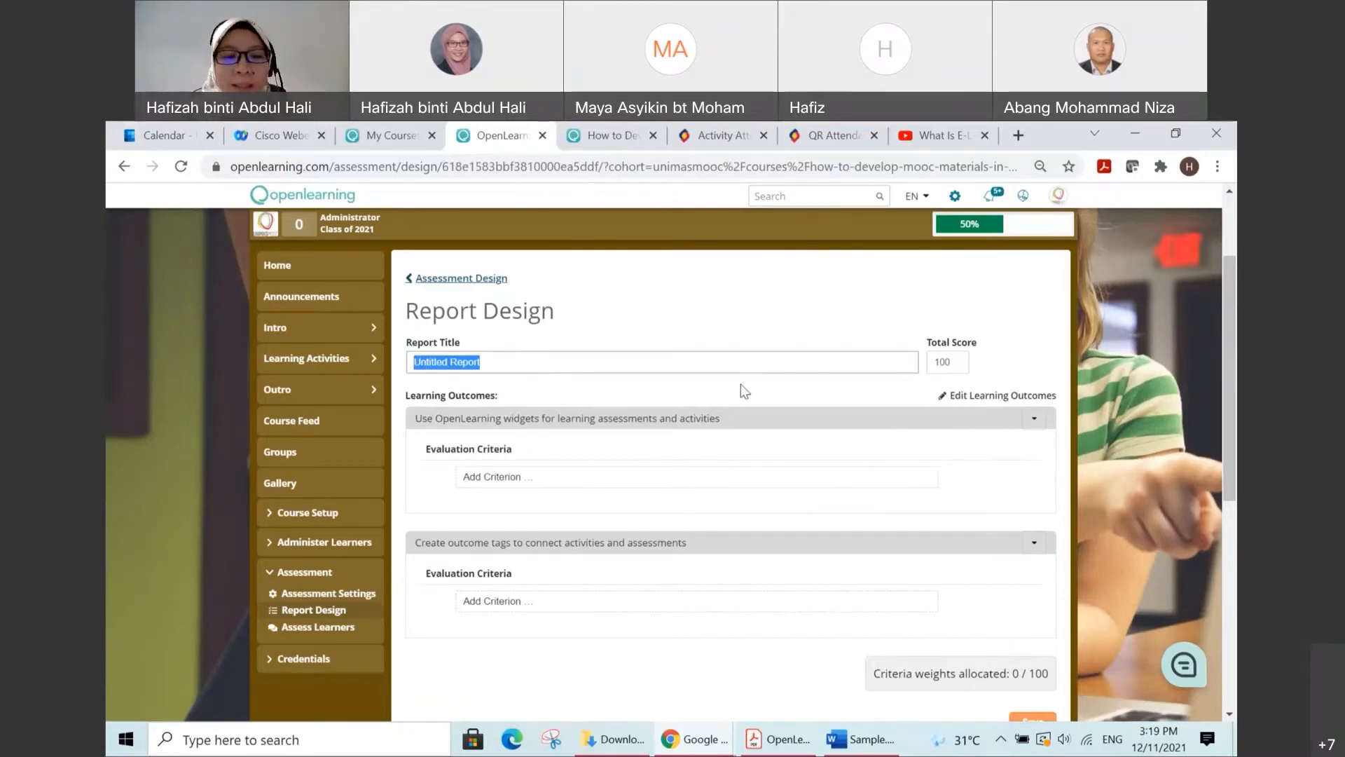
text(Activity)
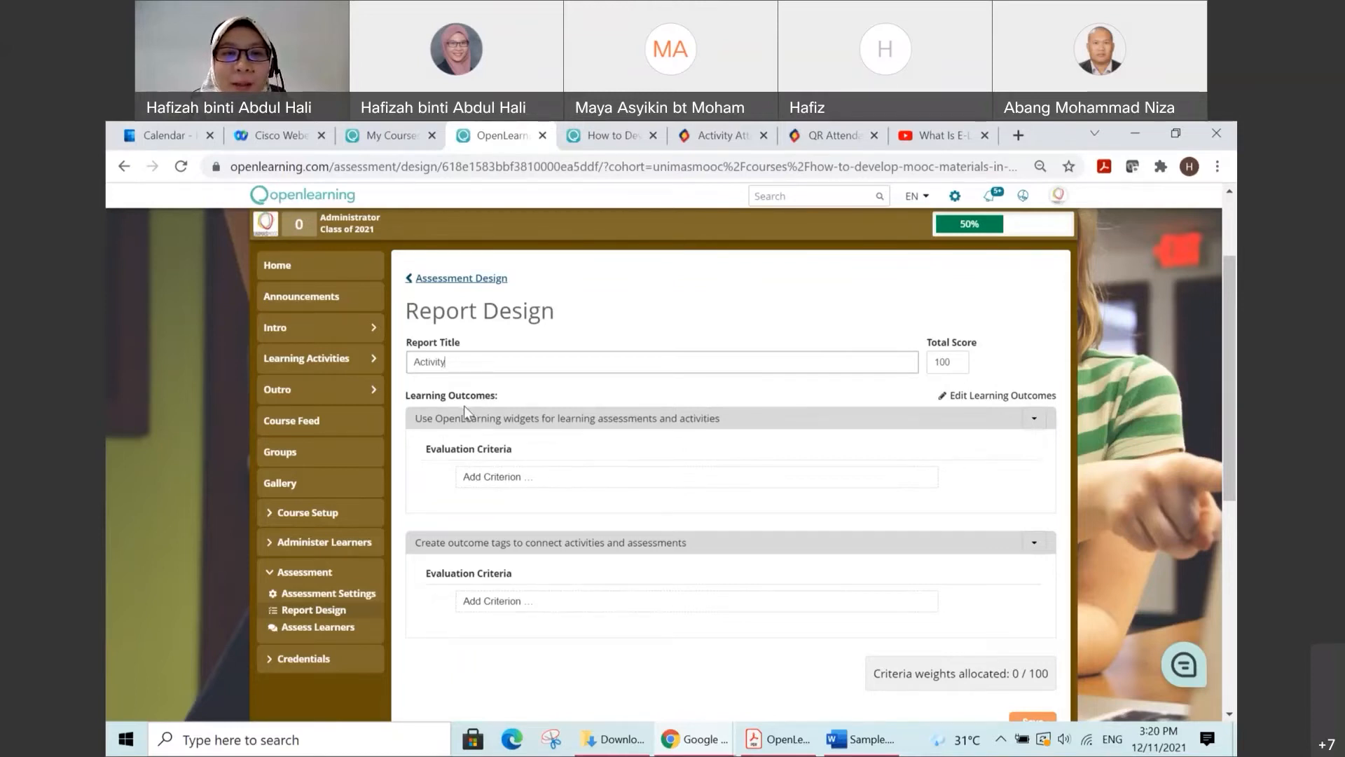
scroll(486, 402, down, 2)
scroll(494, 392, up, 2)
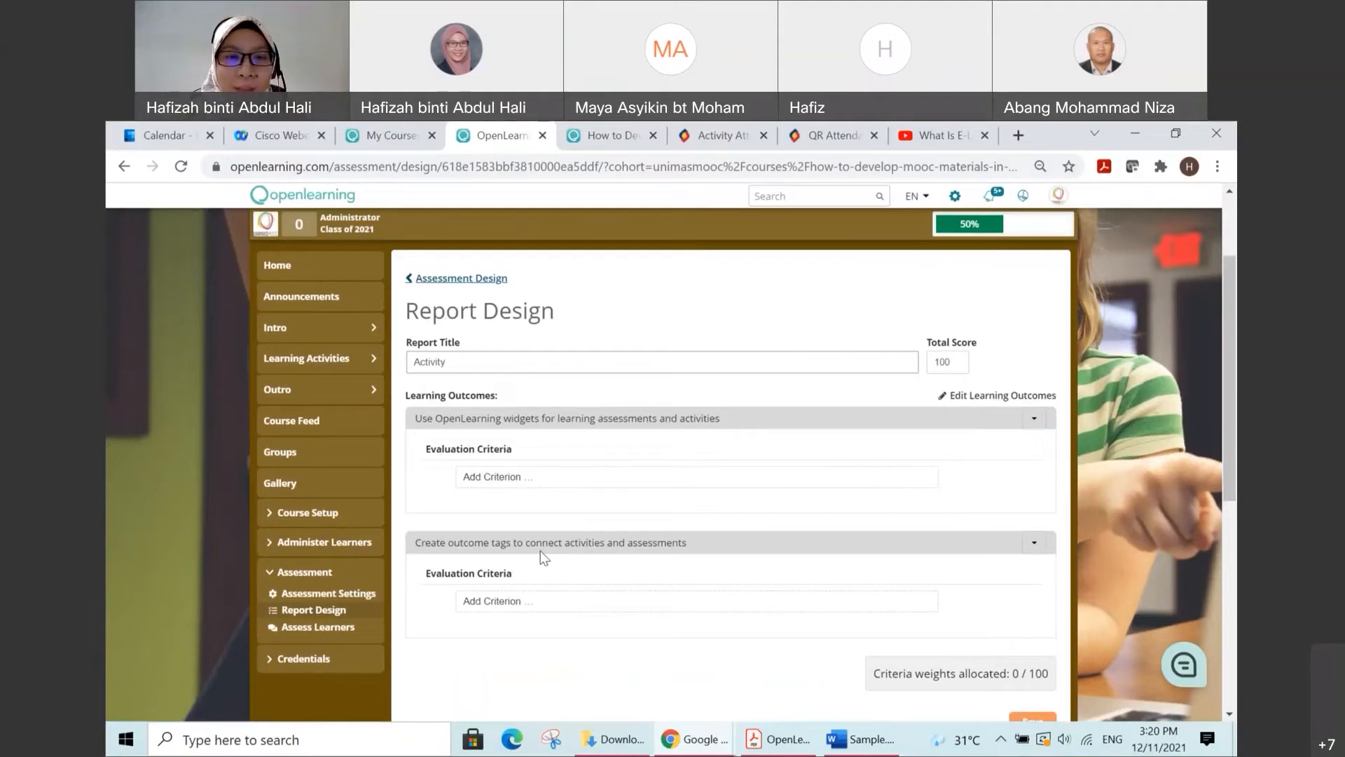
Step: Add an evaluation criterion named "Activity 1" under the learning outcome about using OpenLearning widgets
click(566, 474)
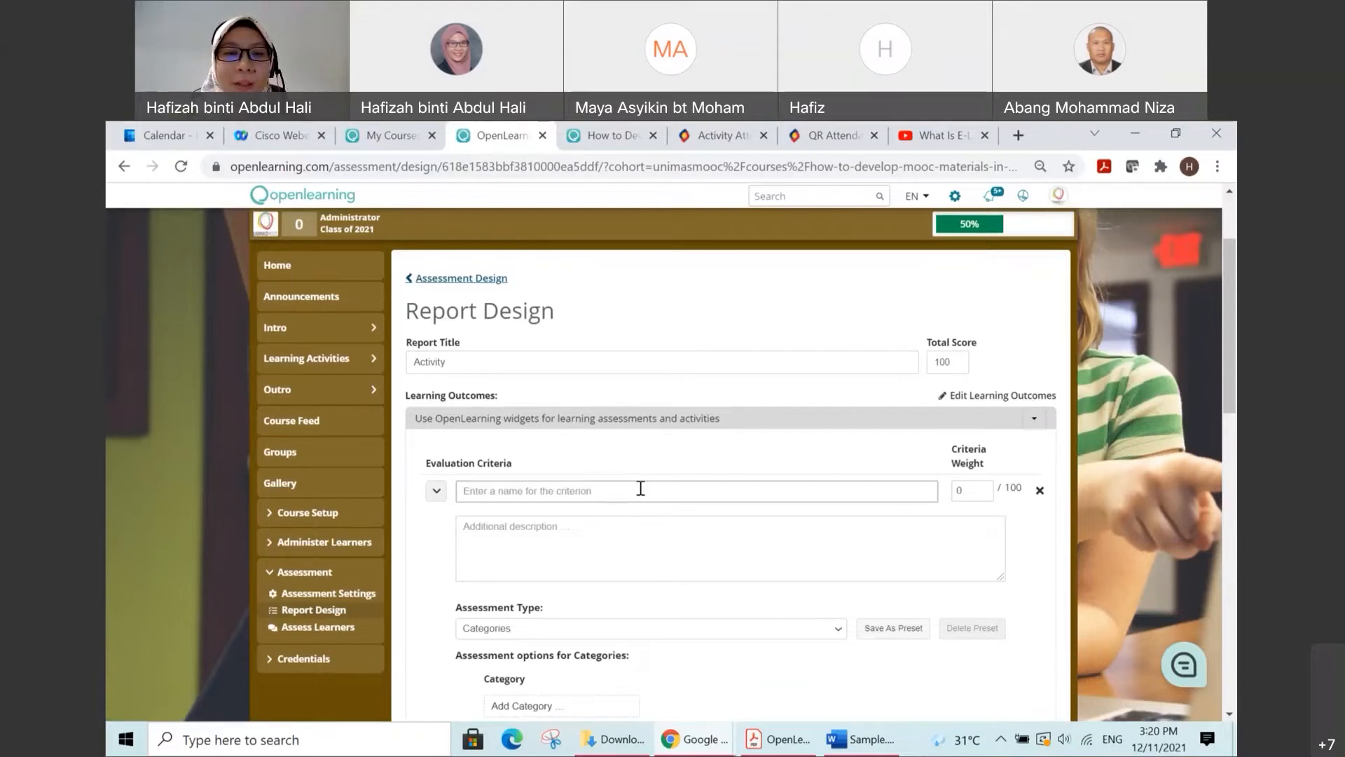
scroll(641, 489, down, 1)
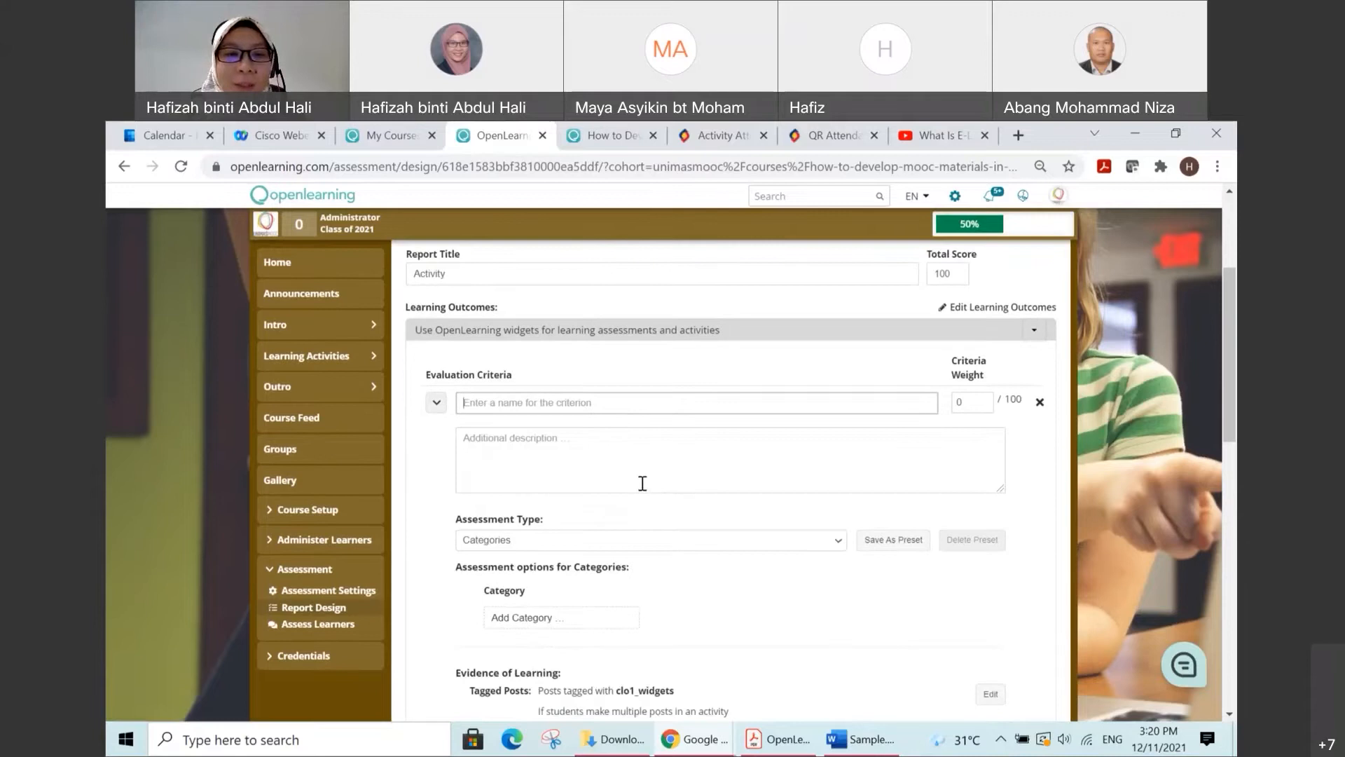
click(591, 403)
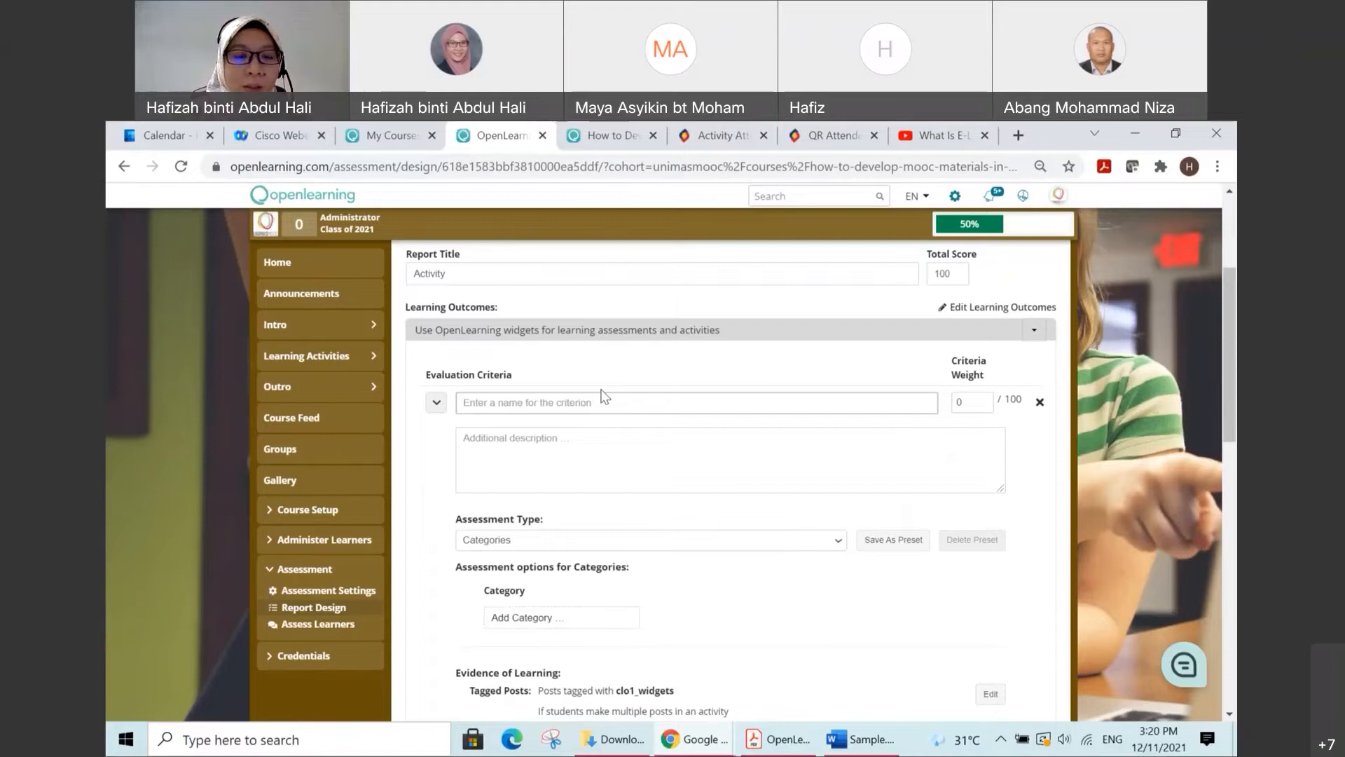
text(A)
key(BackSpace)
text(Activity)
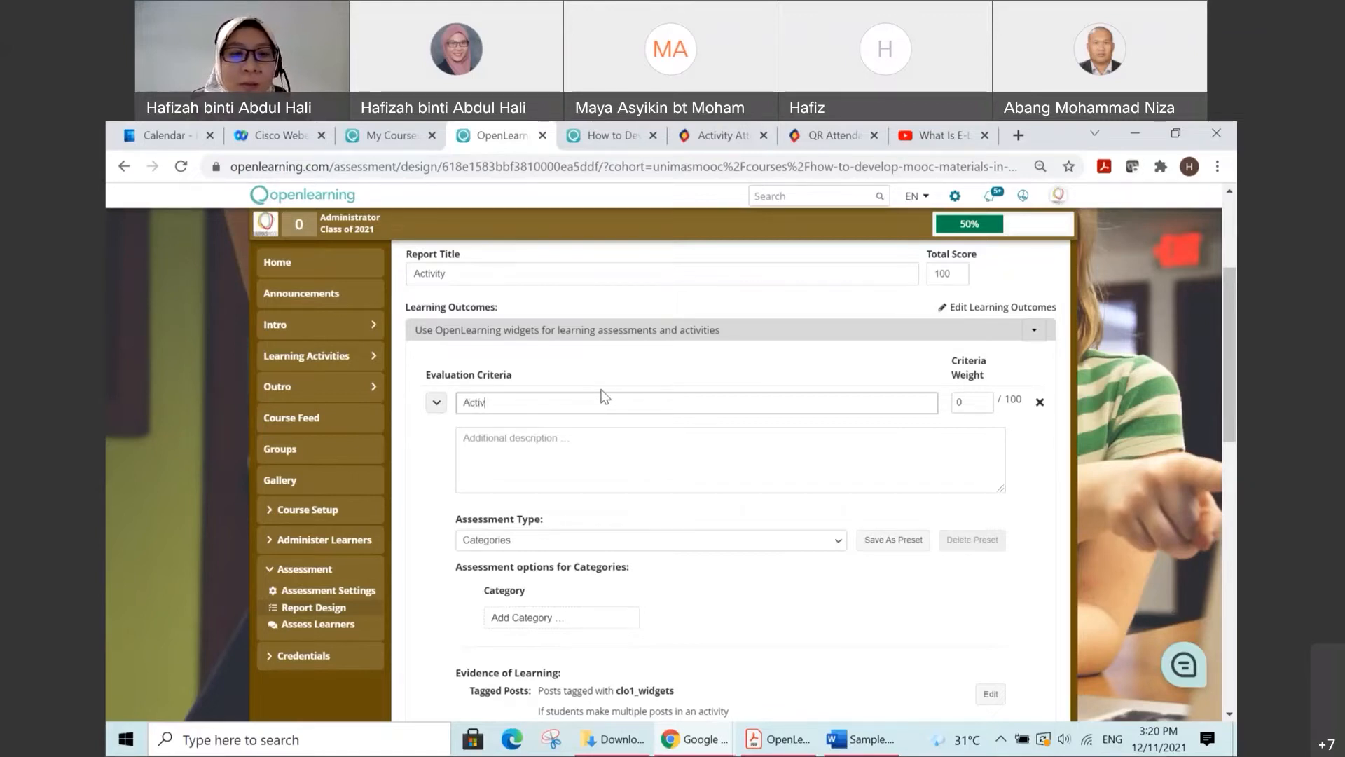
text( 1)
Step: Enter "Assess students in.........." as the additional description of the Activity 1 criterion
click(569, 441)
text(Aasess)
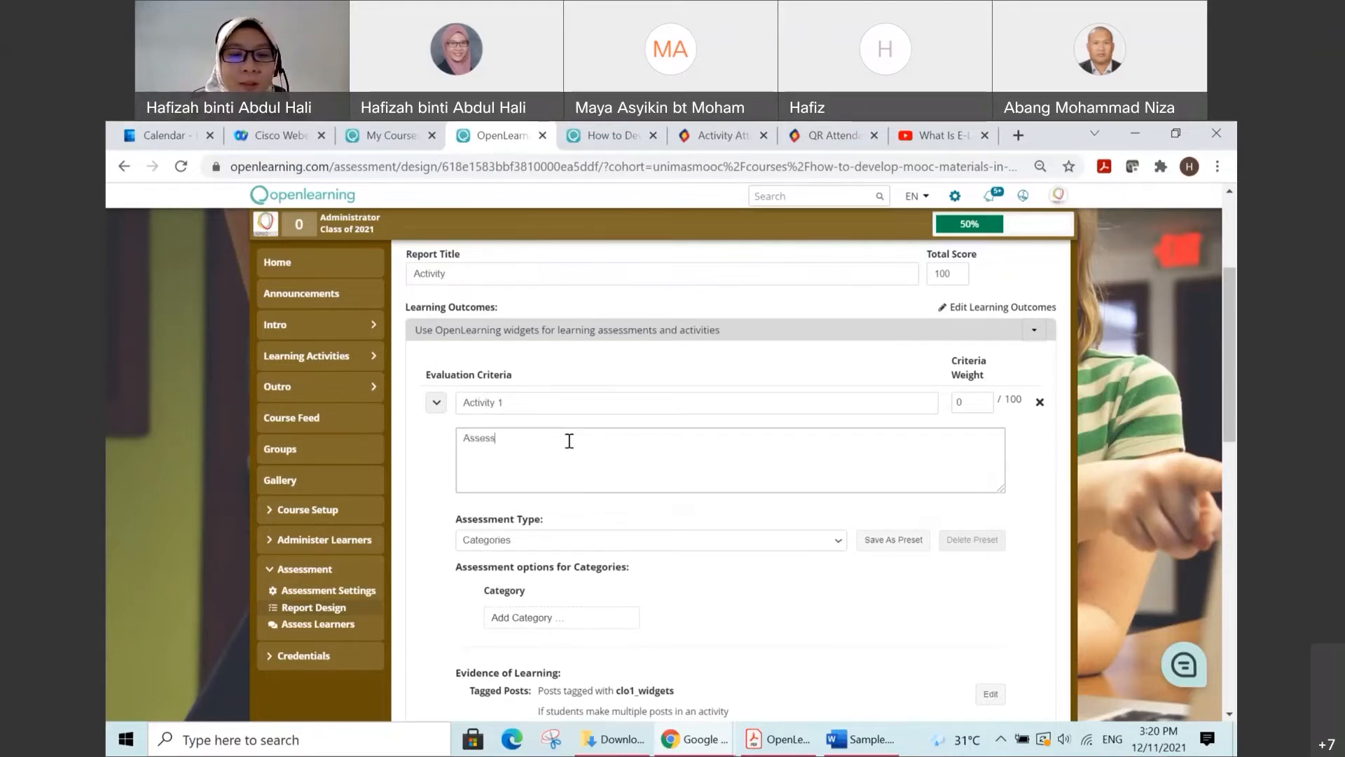
text( students)
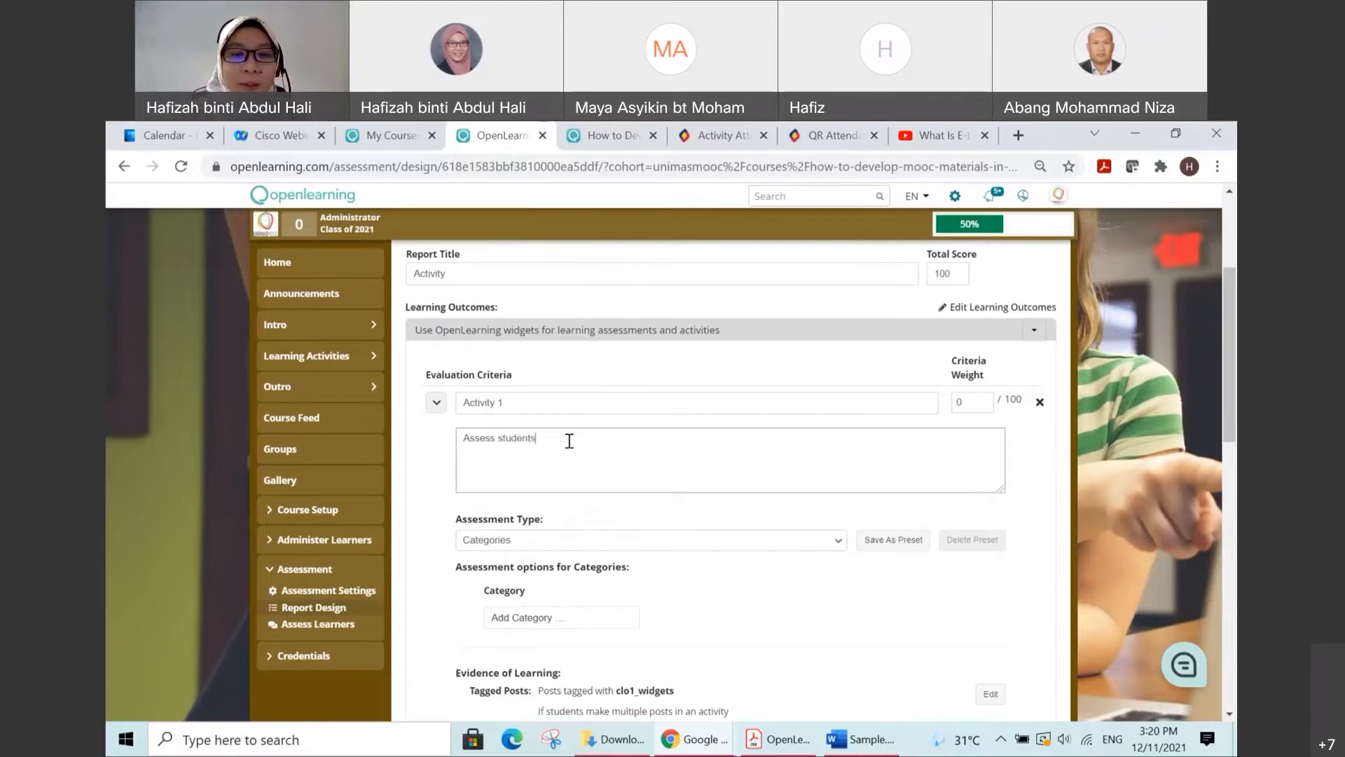
text( in ..........)
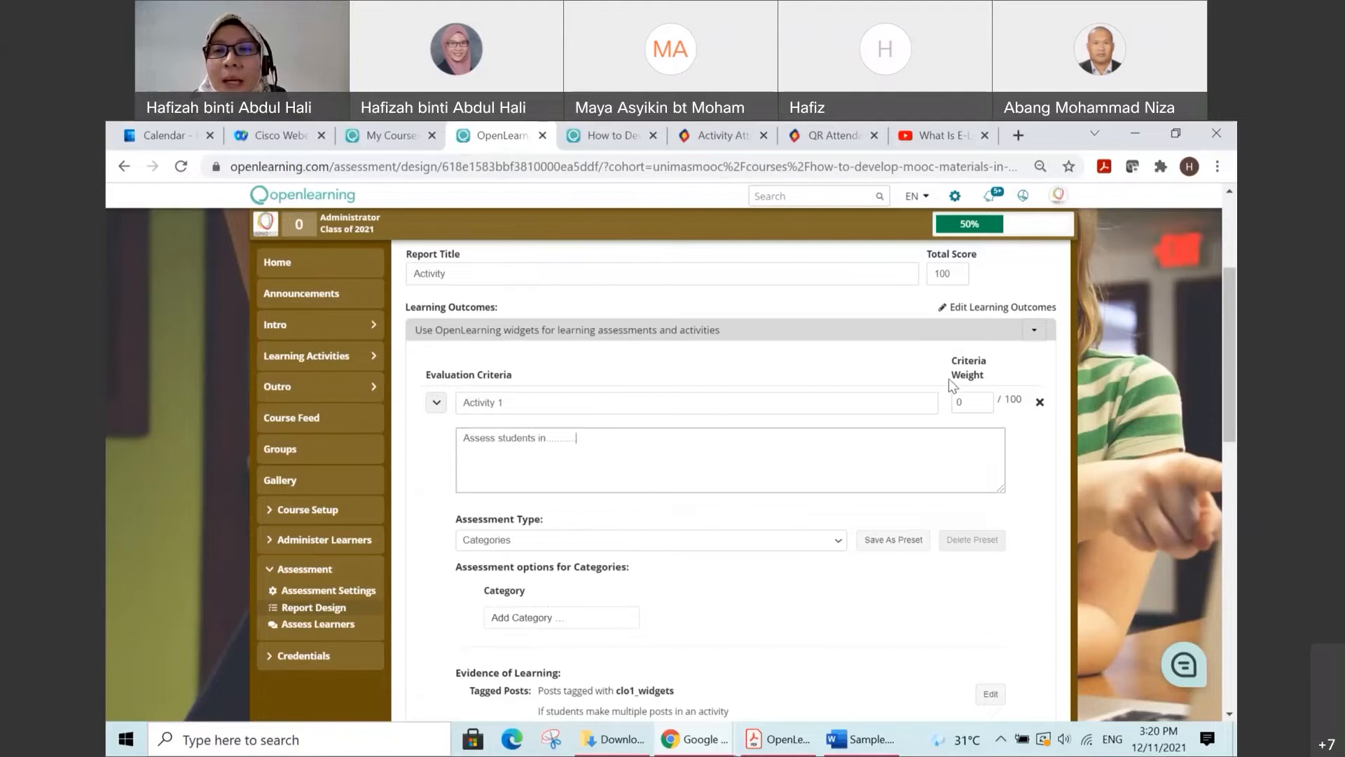
scroll(950, 358, up, 2)
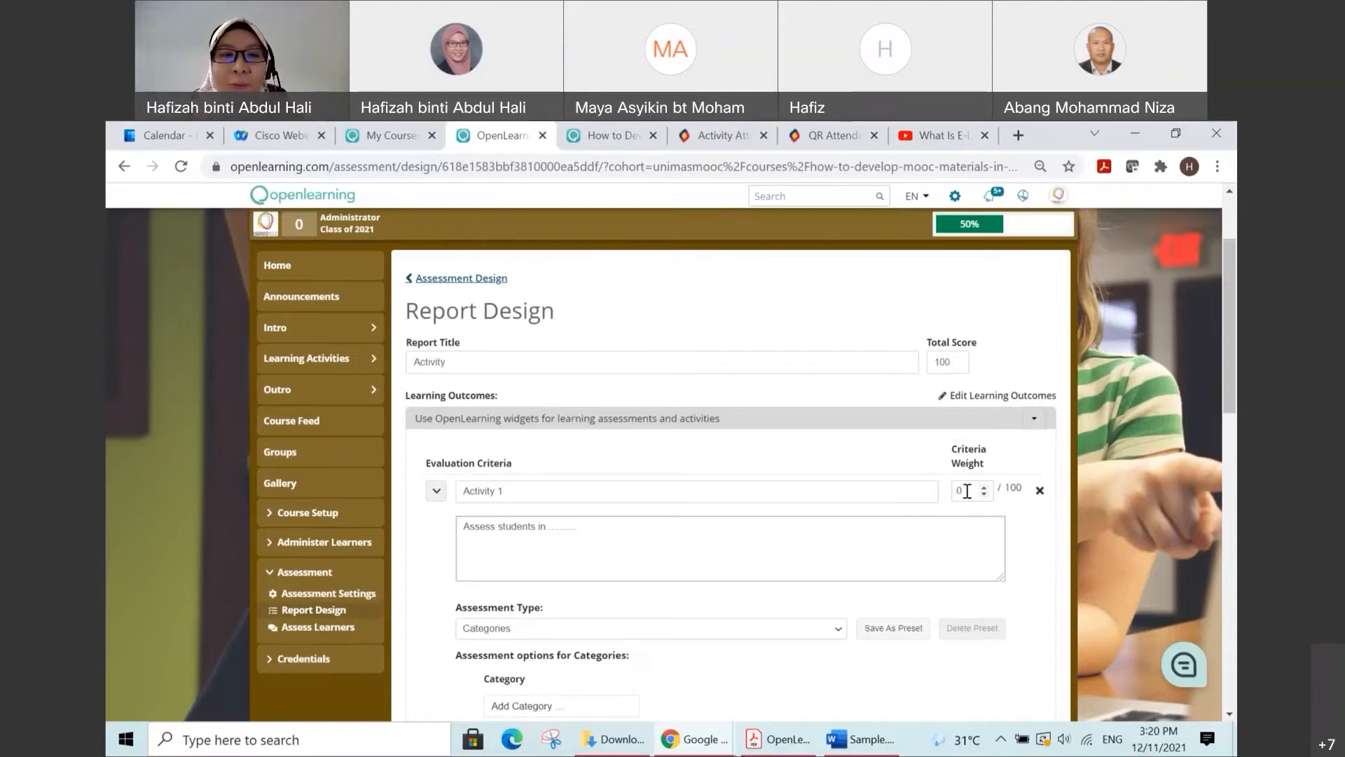
scroll(939, 519, down, 1)
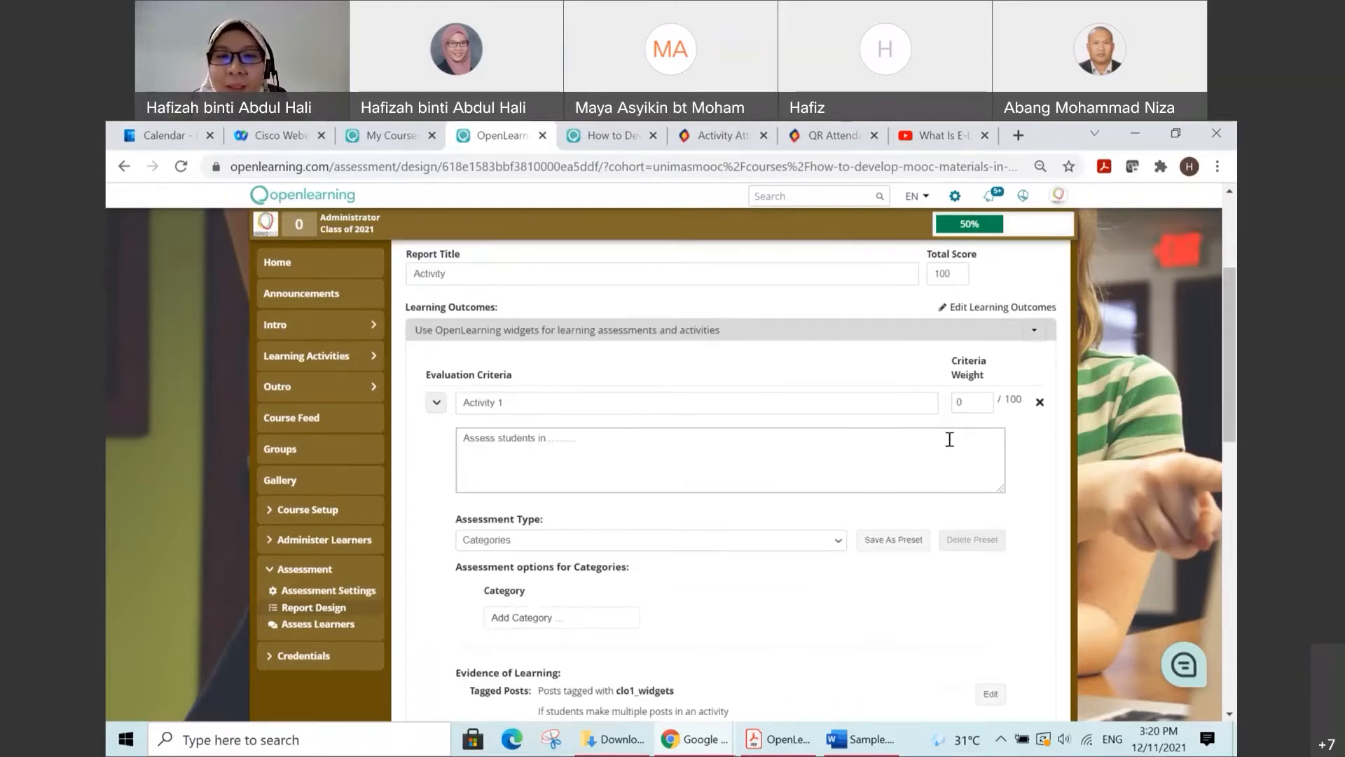
Step: Set the Activity 1 criterion's weight to 50 and its assessment type to Pass/Fail
drag(970, 399, 952, 406)
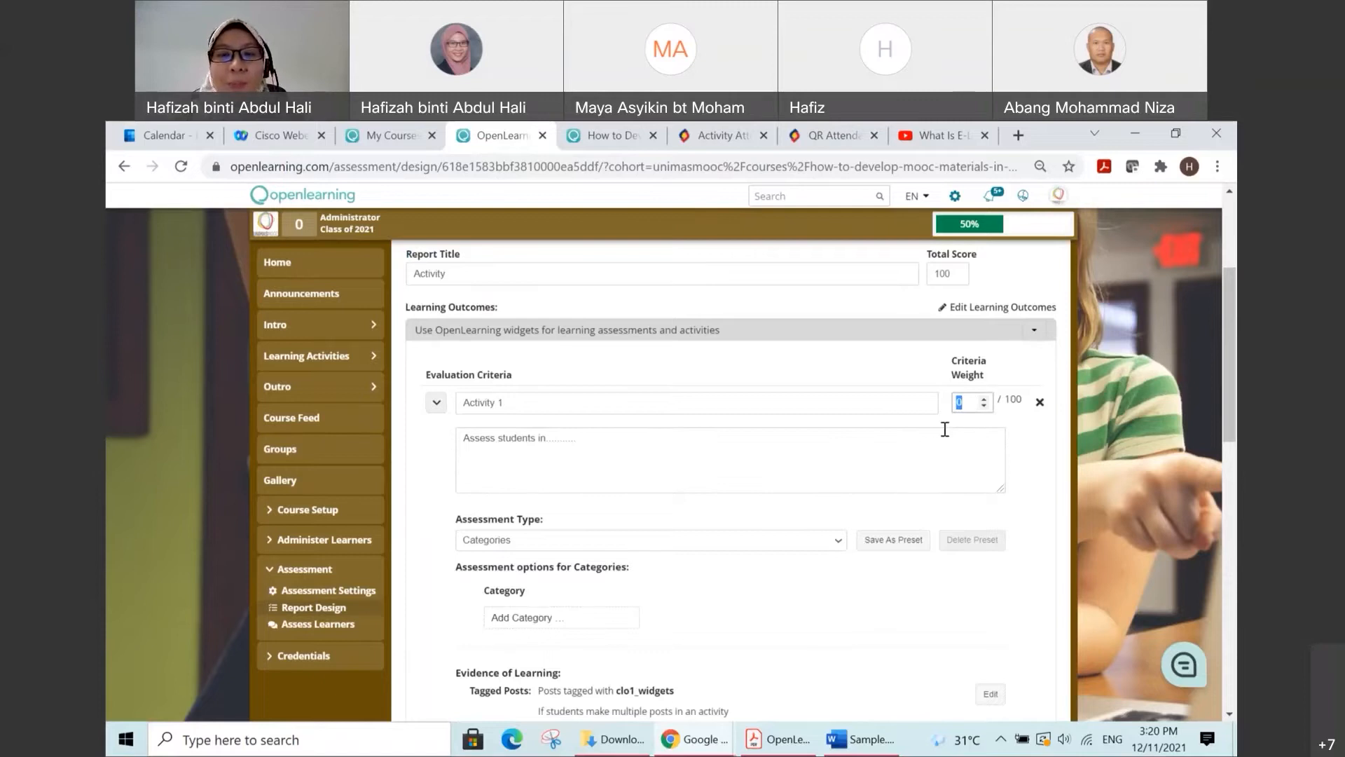
text(50)
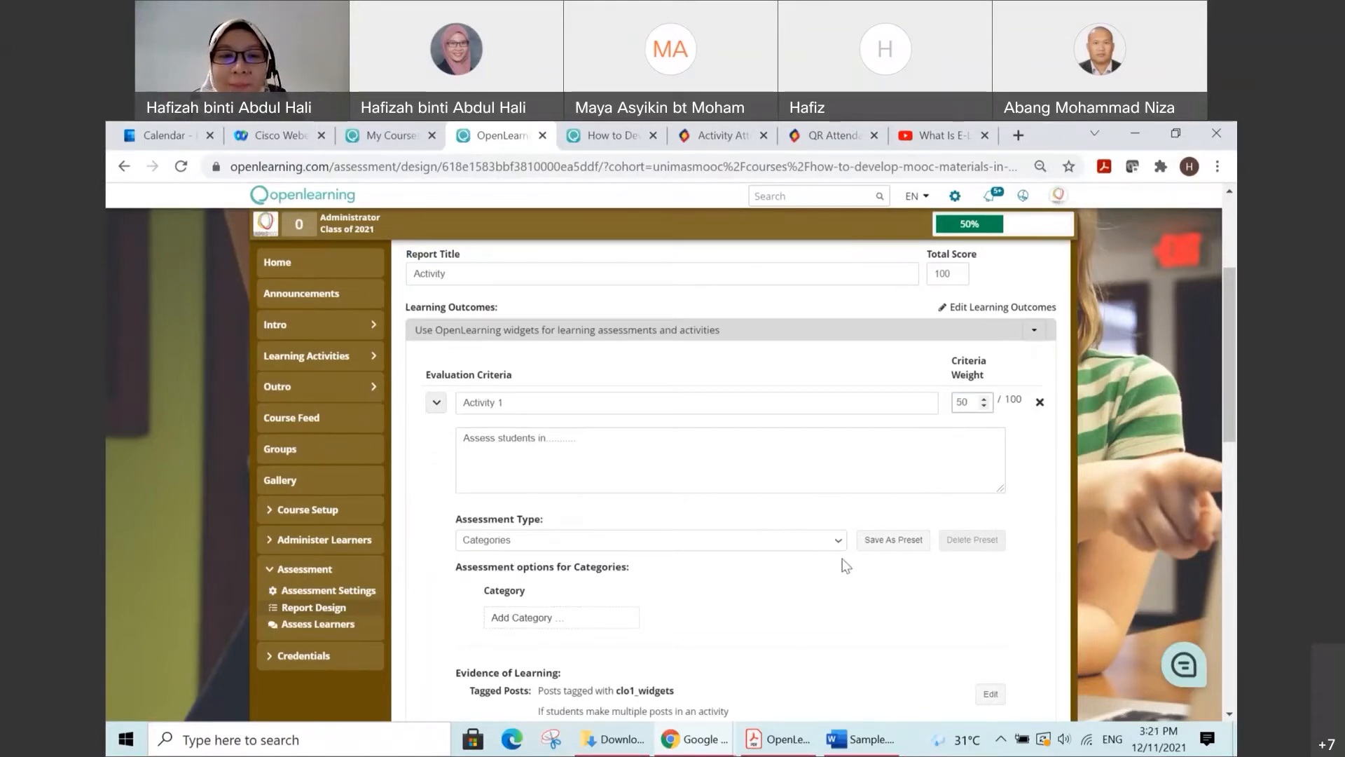
click(838, 540)
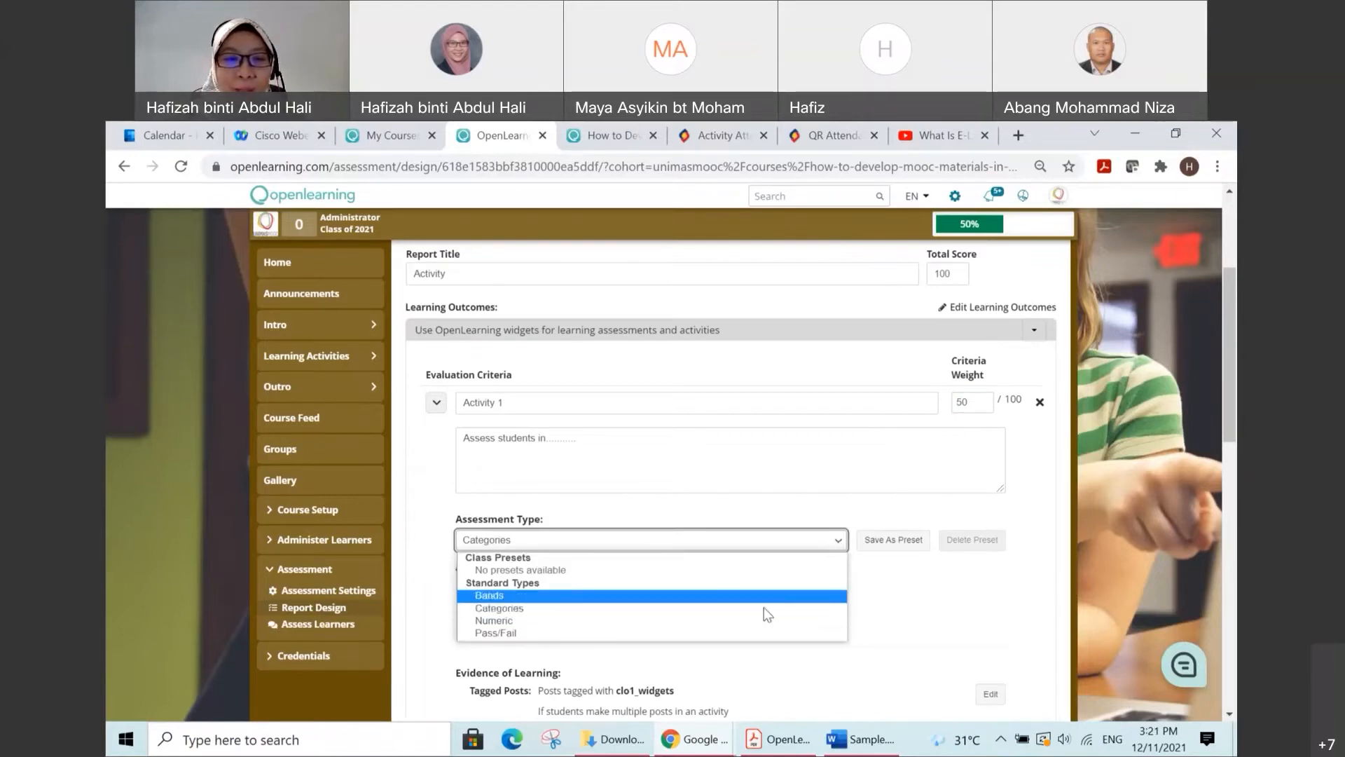
click(709, 633)
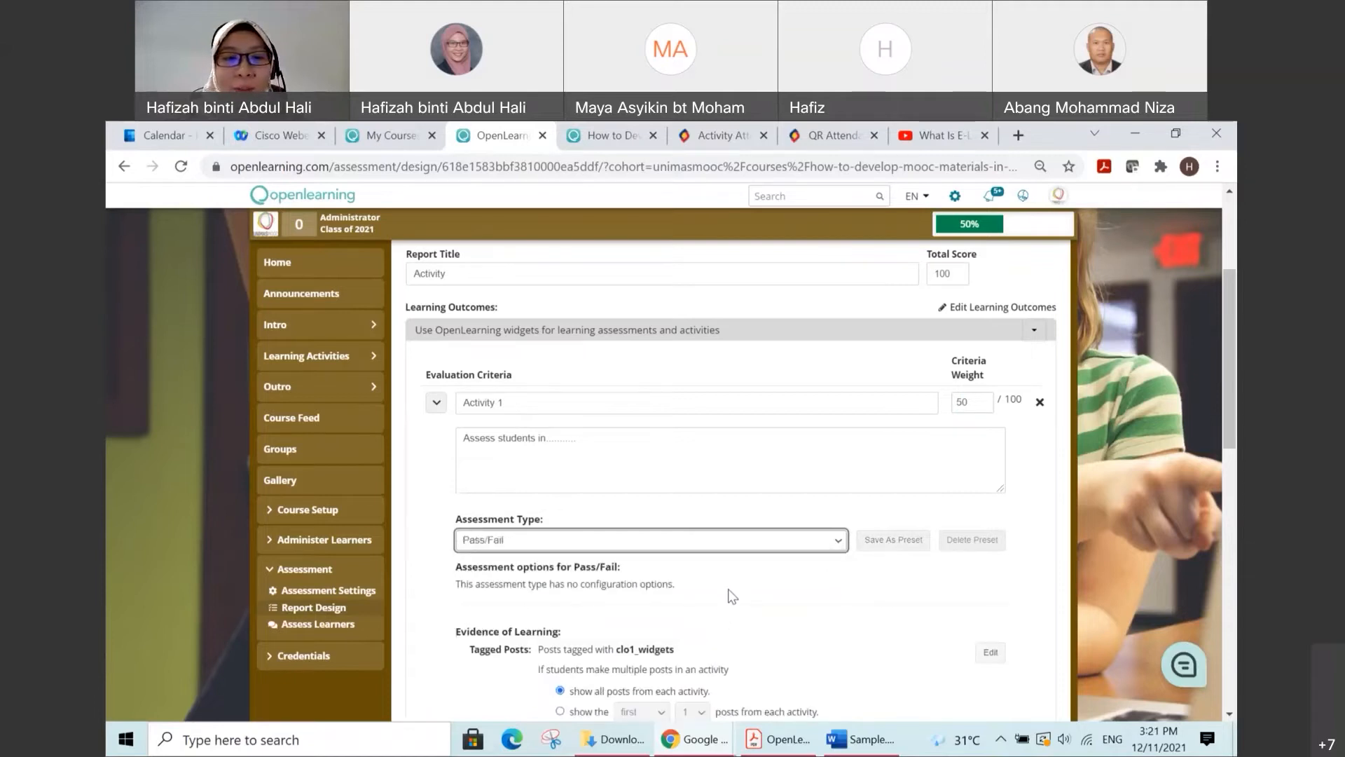
Step: Try limiting the Activity 1 tagged posts to the first 1 from each activity, and switch back to showing all posts
scroll(732, 595, down, 1)
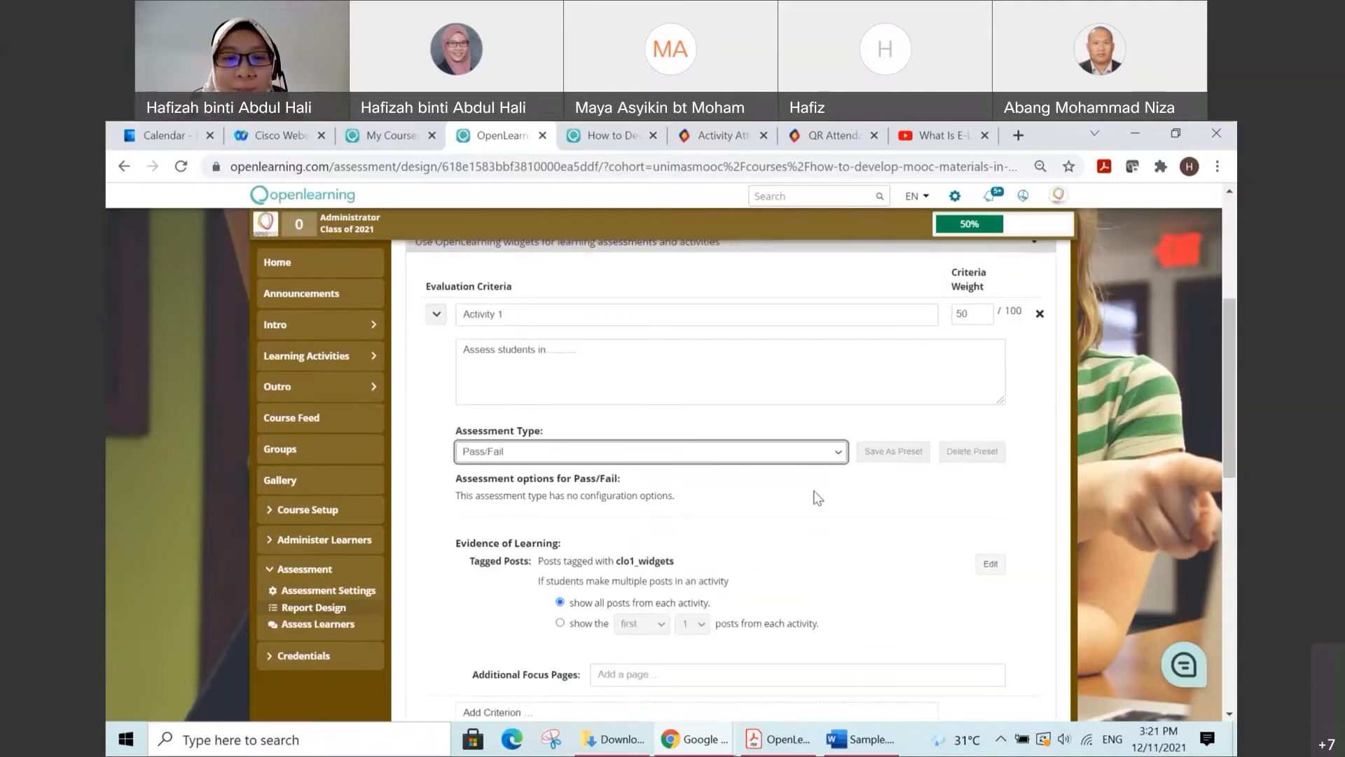
scroll(693, 540, down, 1)
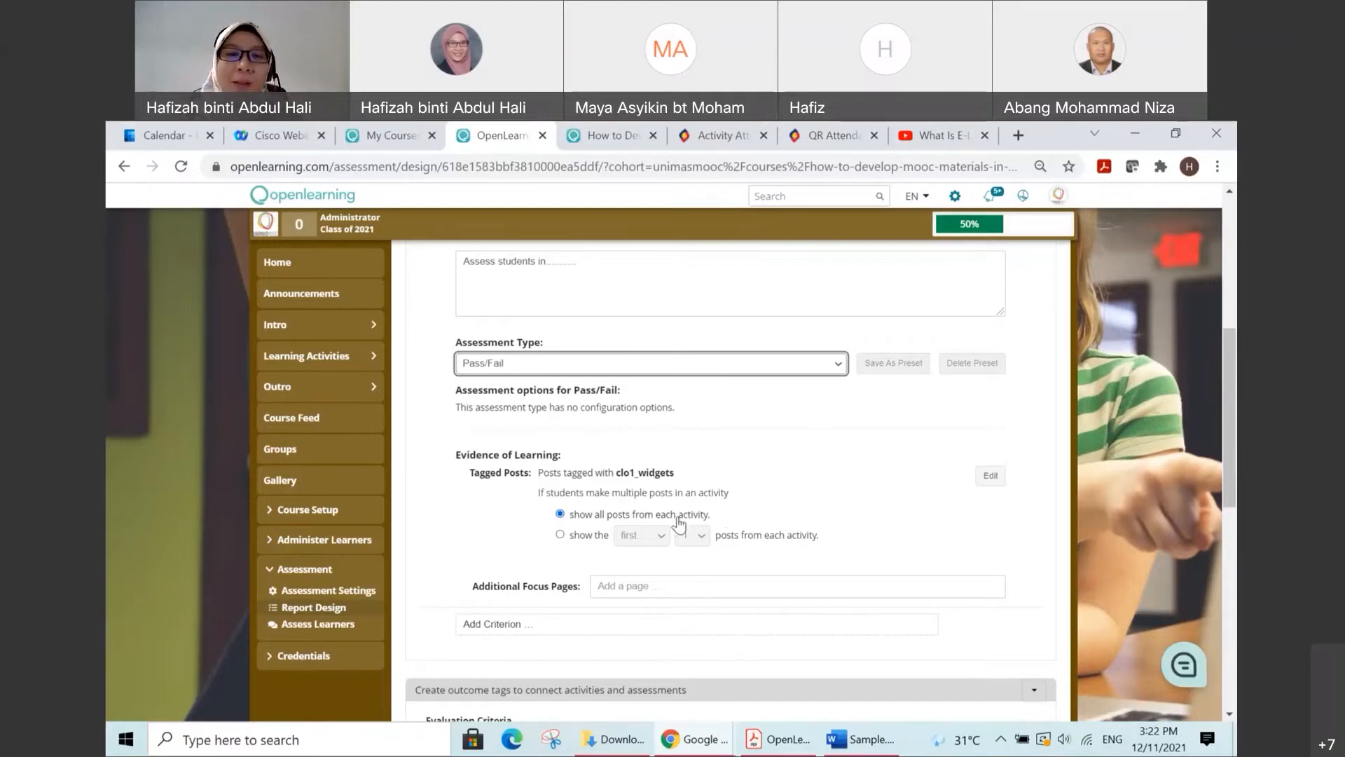
click(560, 534)
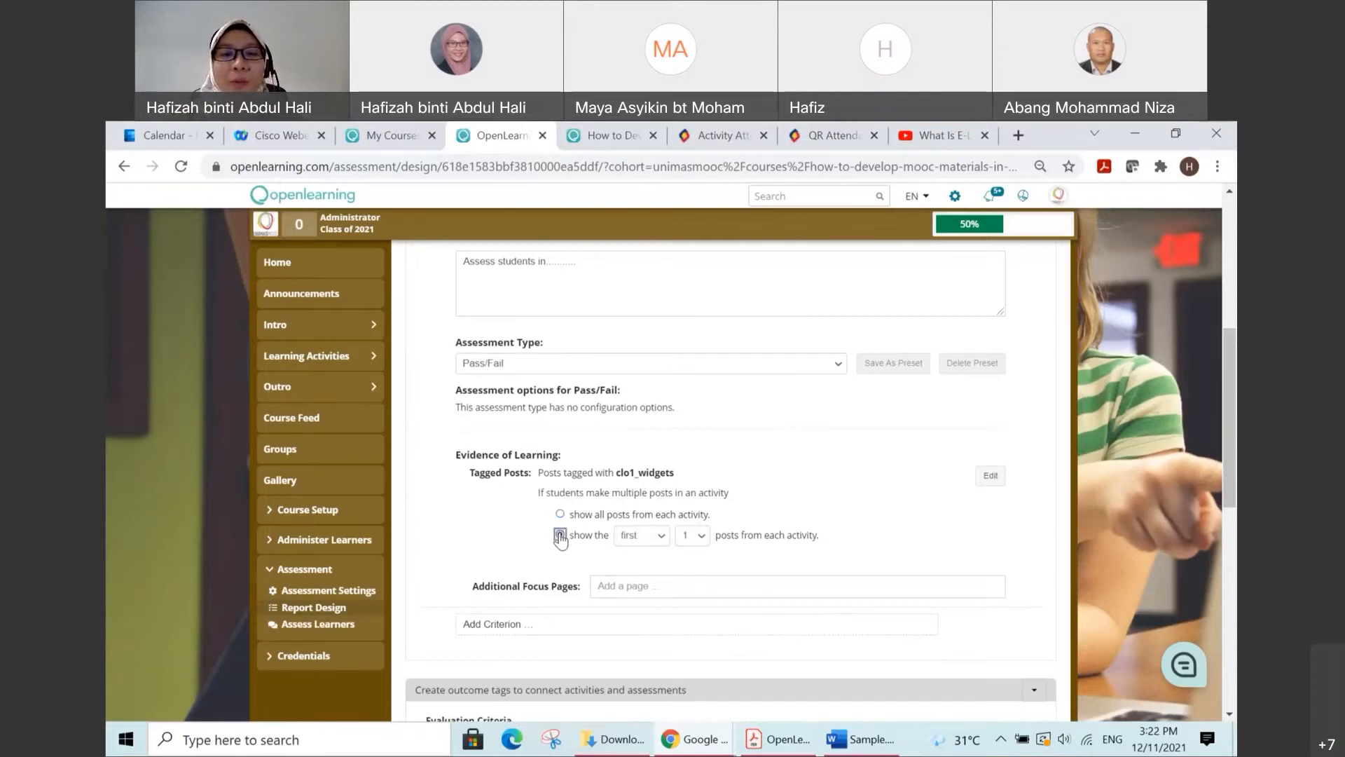
click(661, 538)
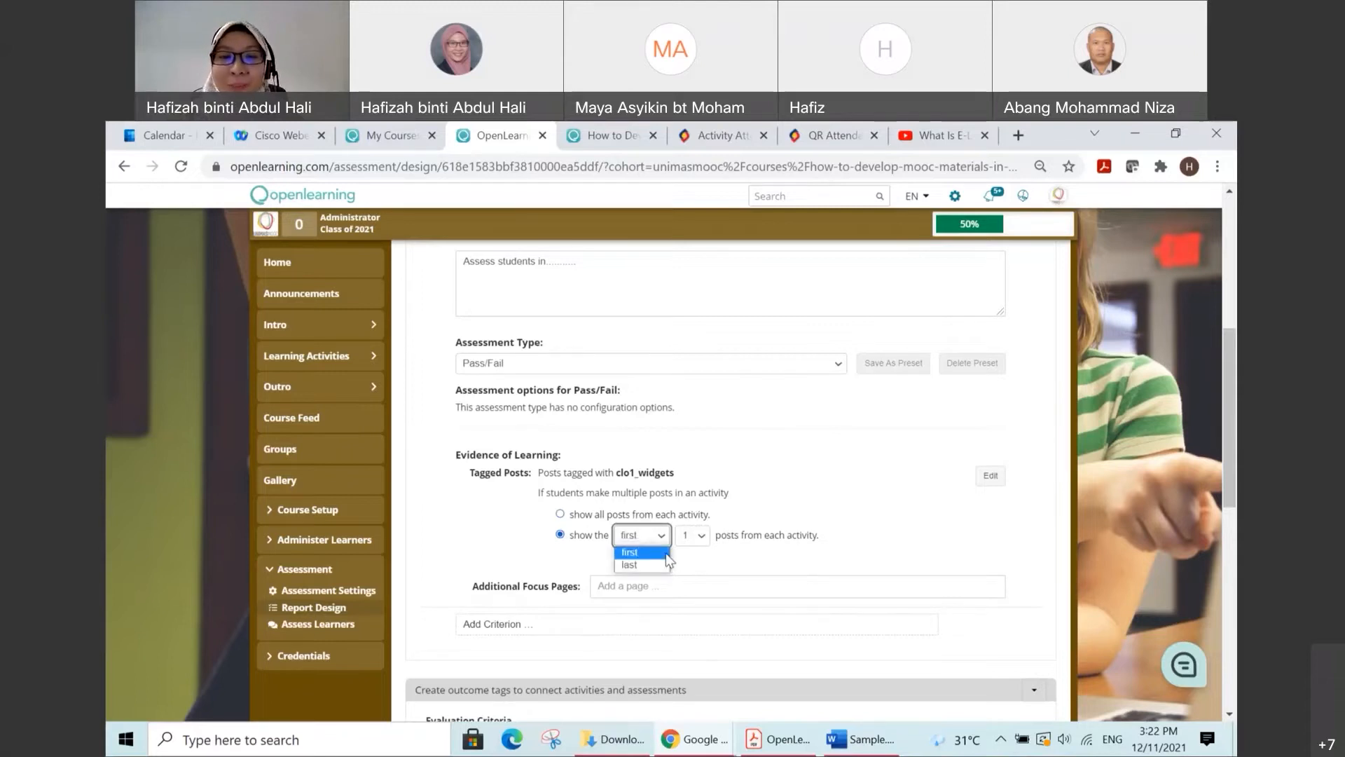
click(684, 563)
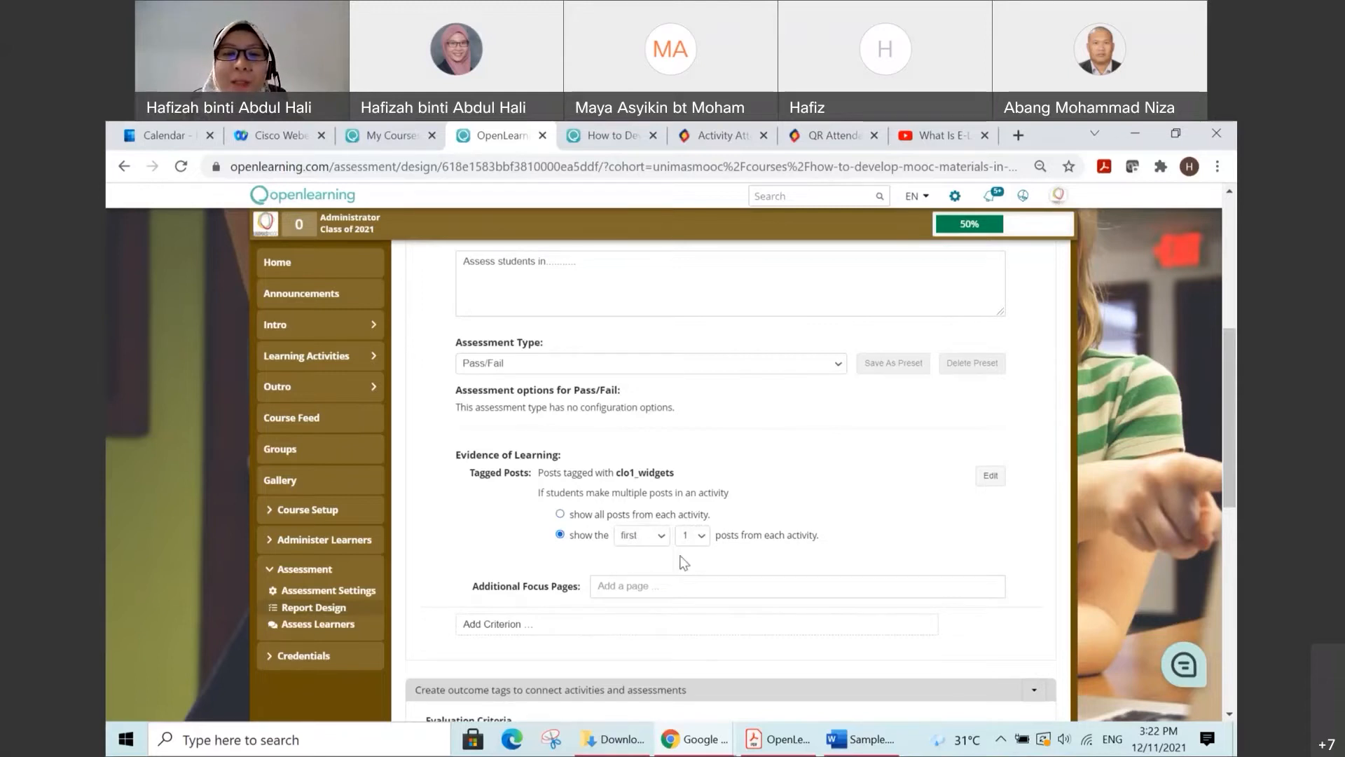
click(560, 515)
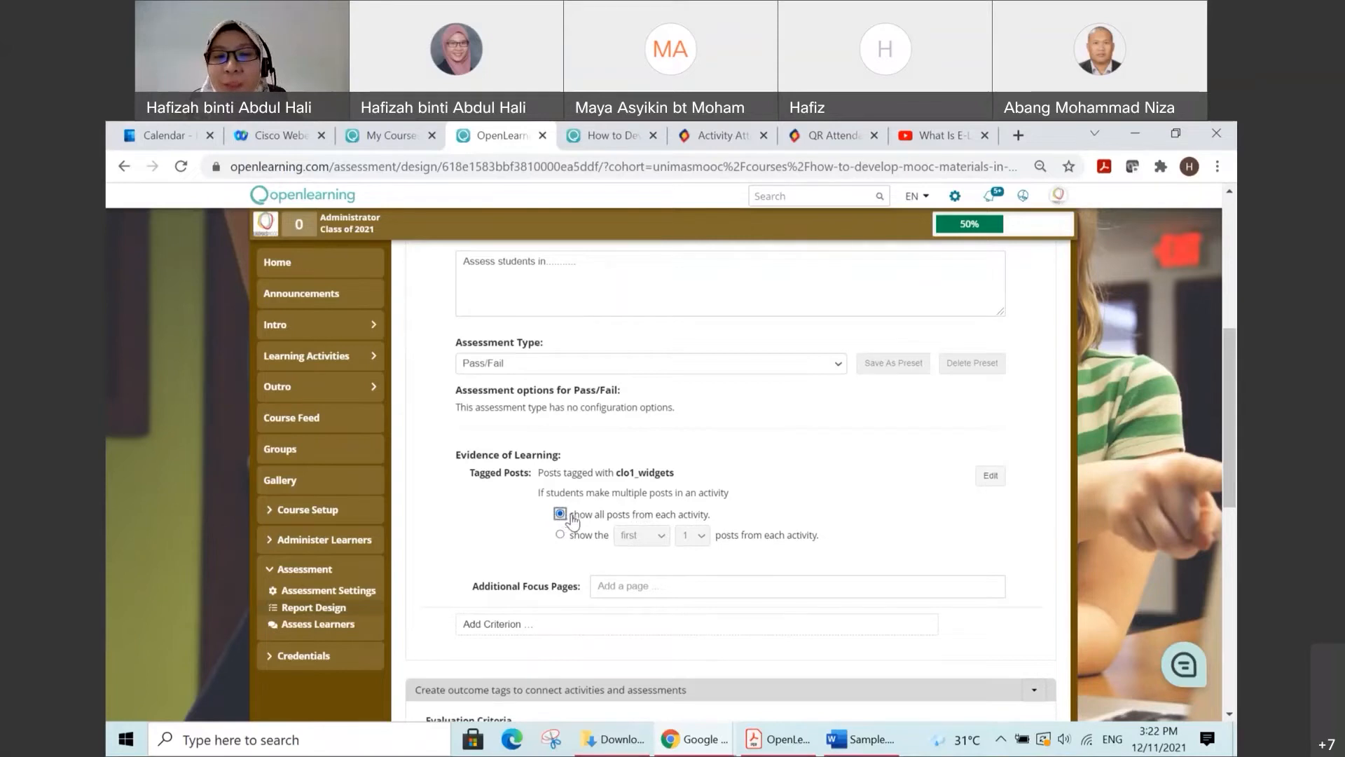
Step: Review the Activity 1 criterion's description, weight, assessment type and evidence of learning, along with the report's overall layout
scroll(804, 491, down, 1)
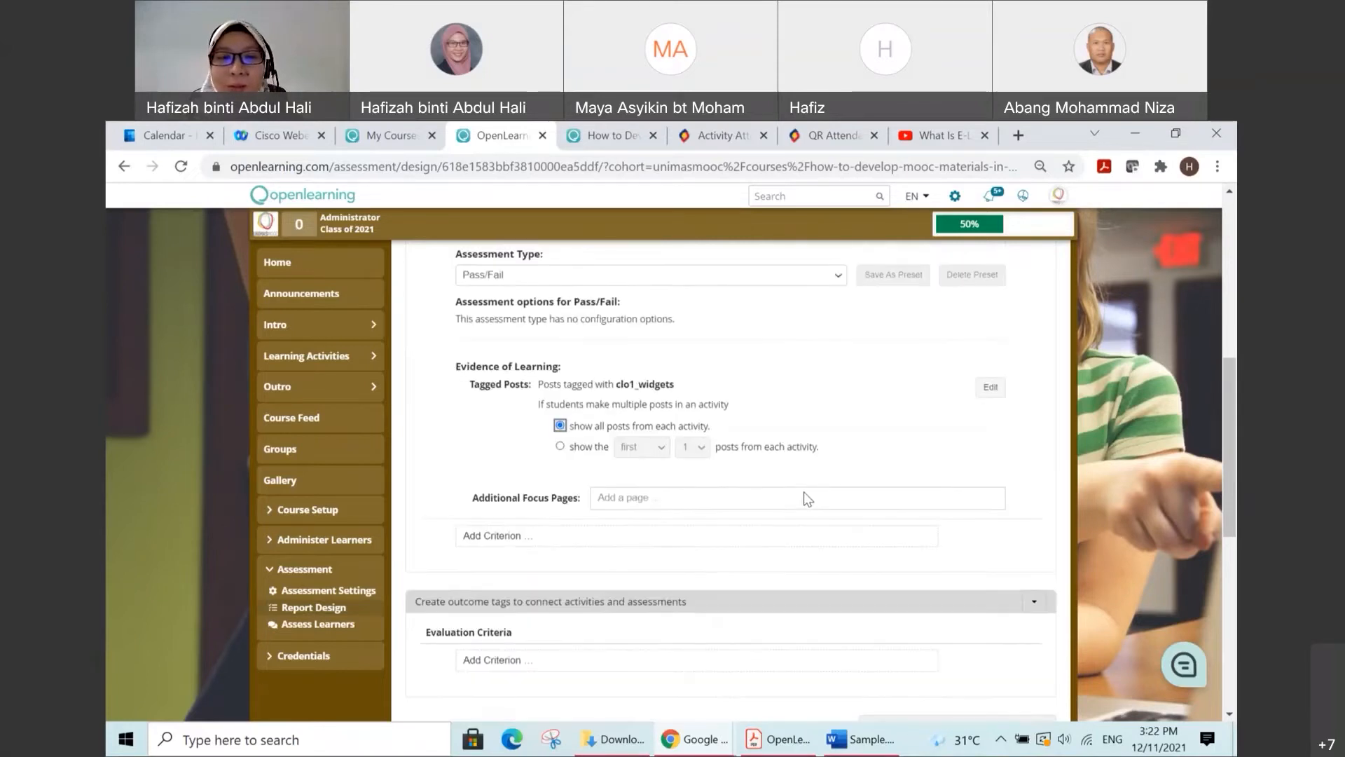
scroll(805, 492, up, 4)
scroll(805, 492, down, 3)
scroll(804, 492, up, 1)
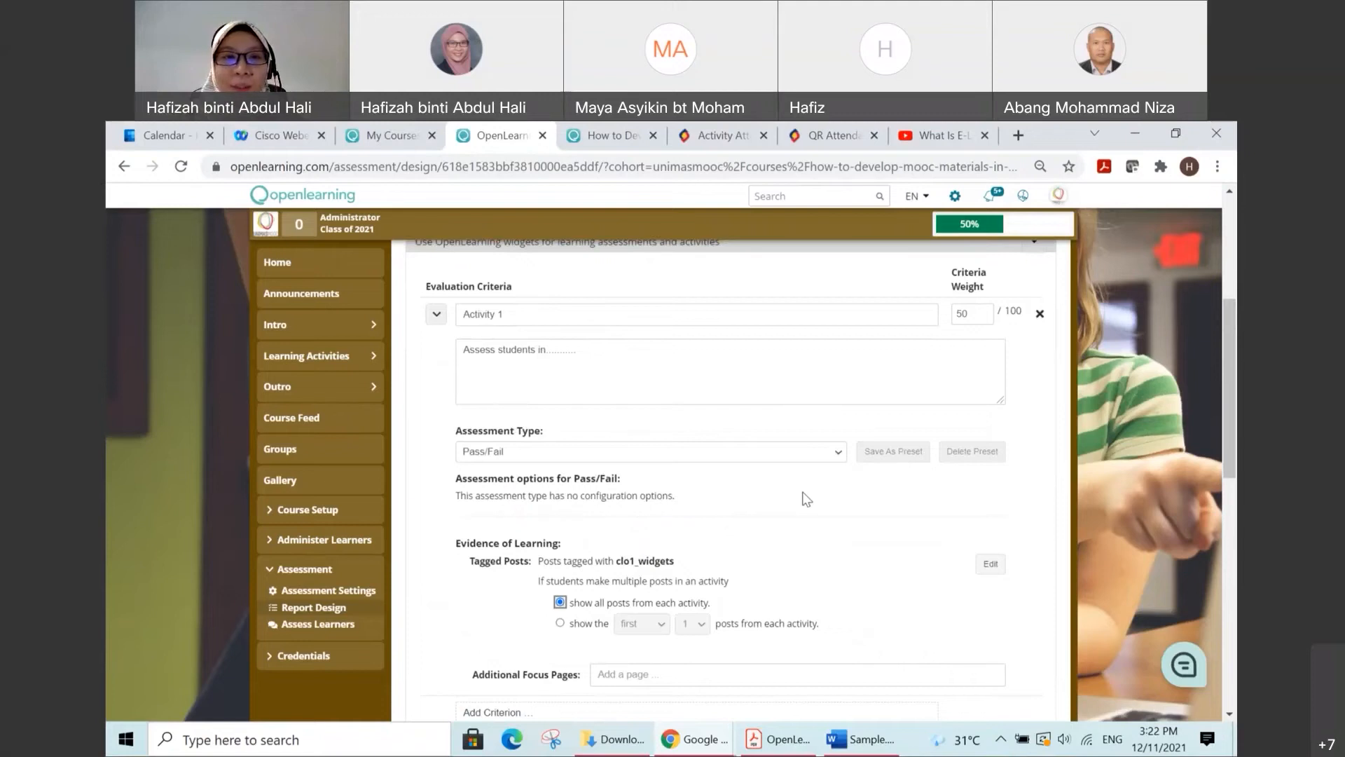
scroll(804, 492, down, 3)
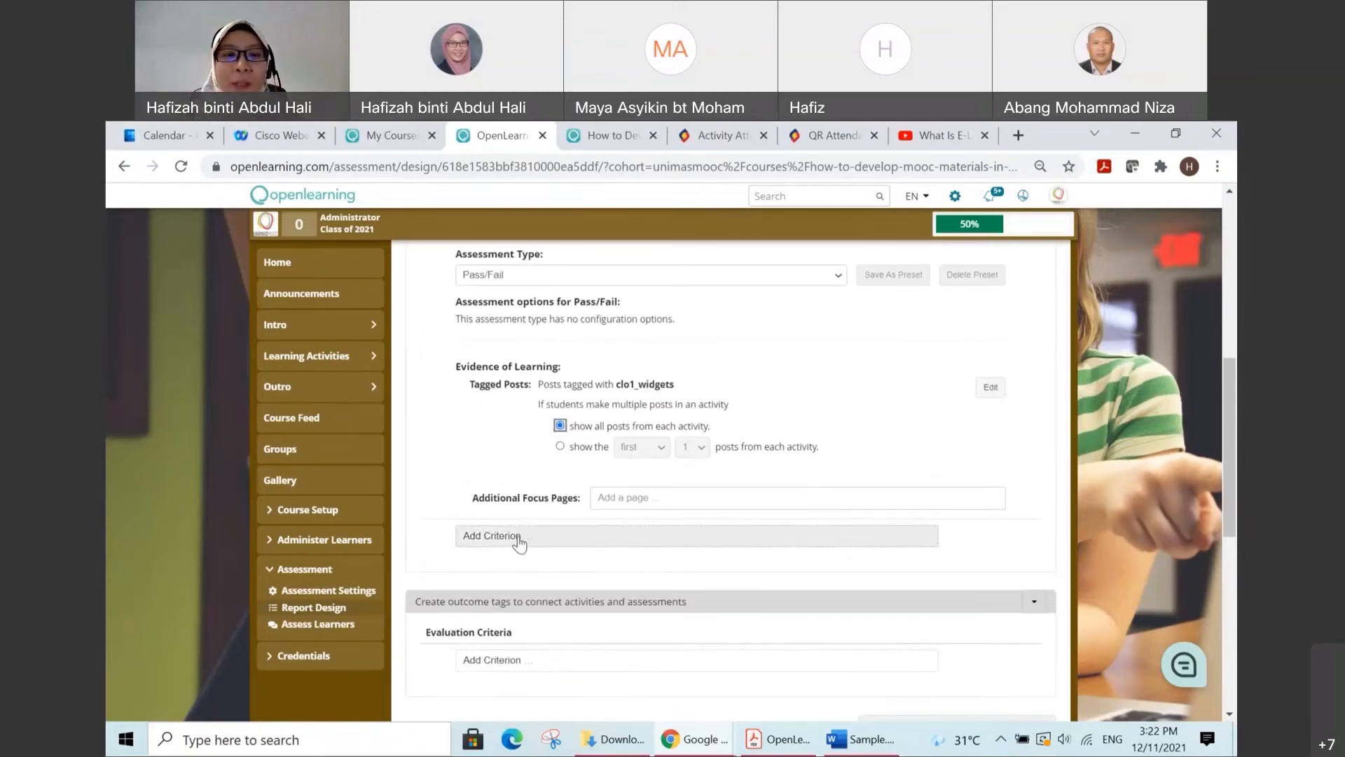
scroll(517, 544, up, 3)
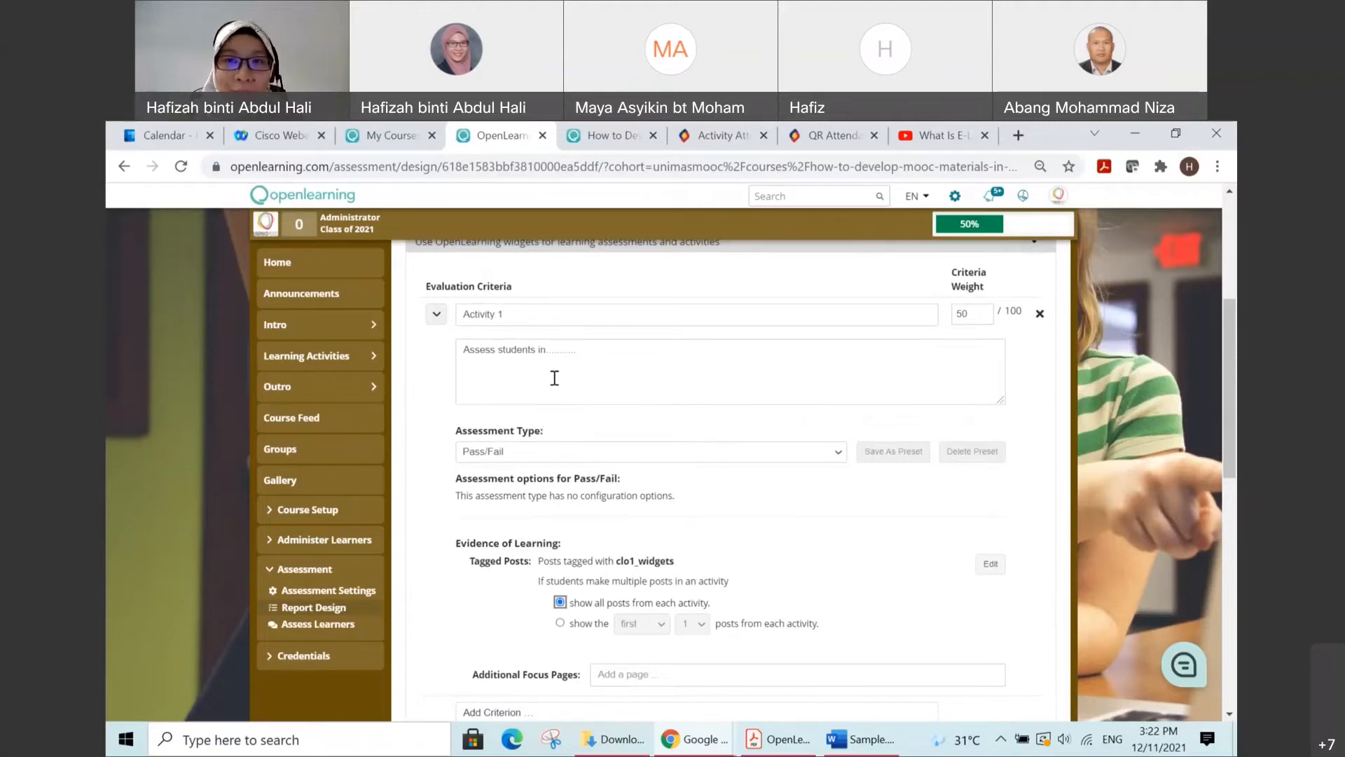
scroll(554, 378, down, 2)
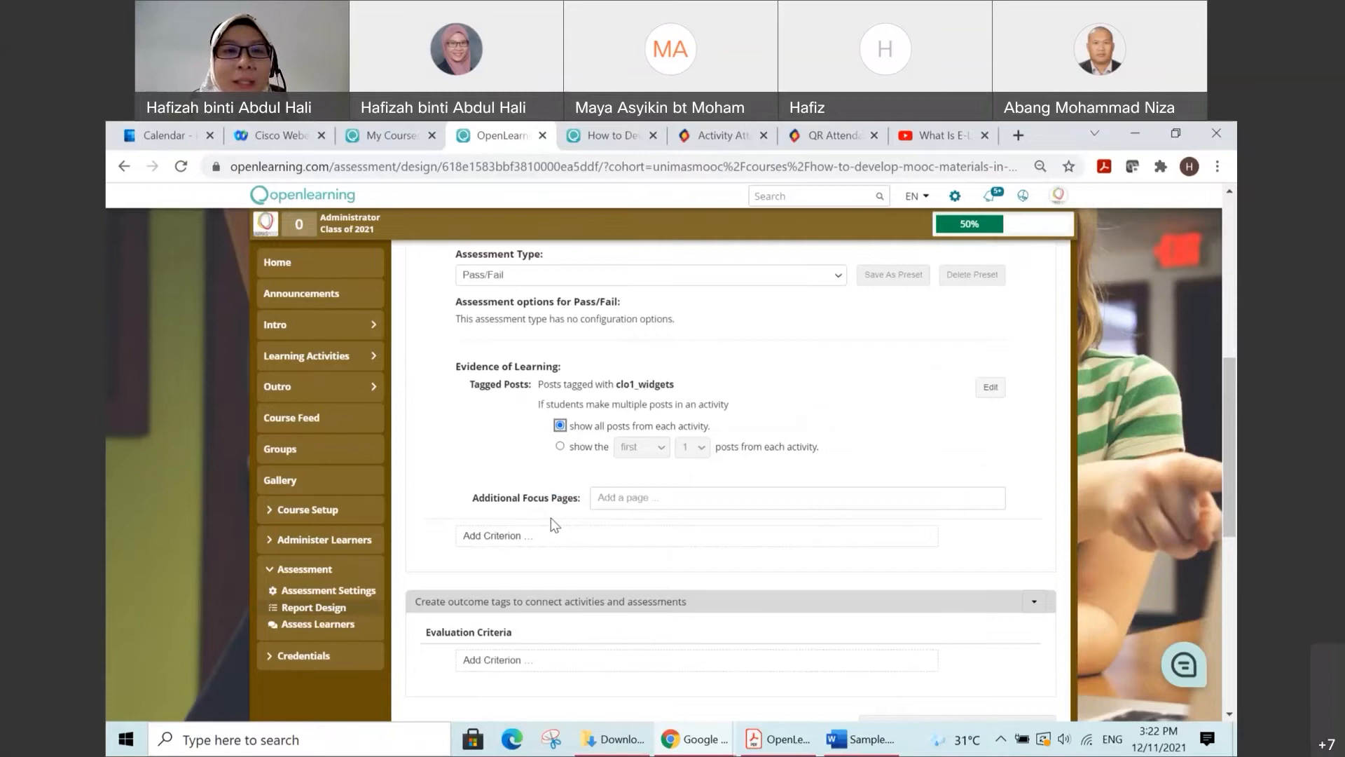
scroll(512, 448, up, 1)
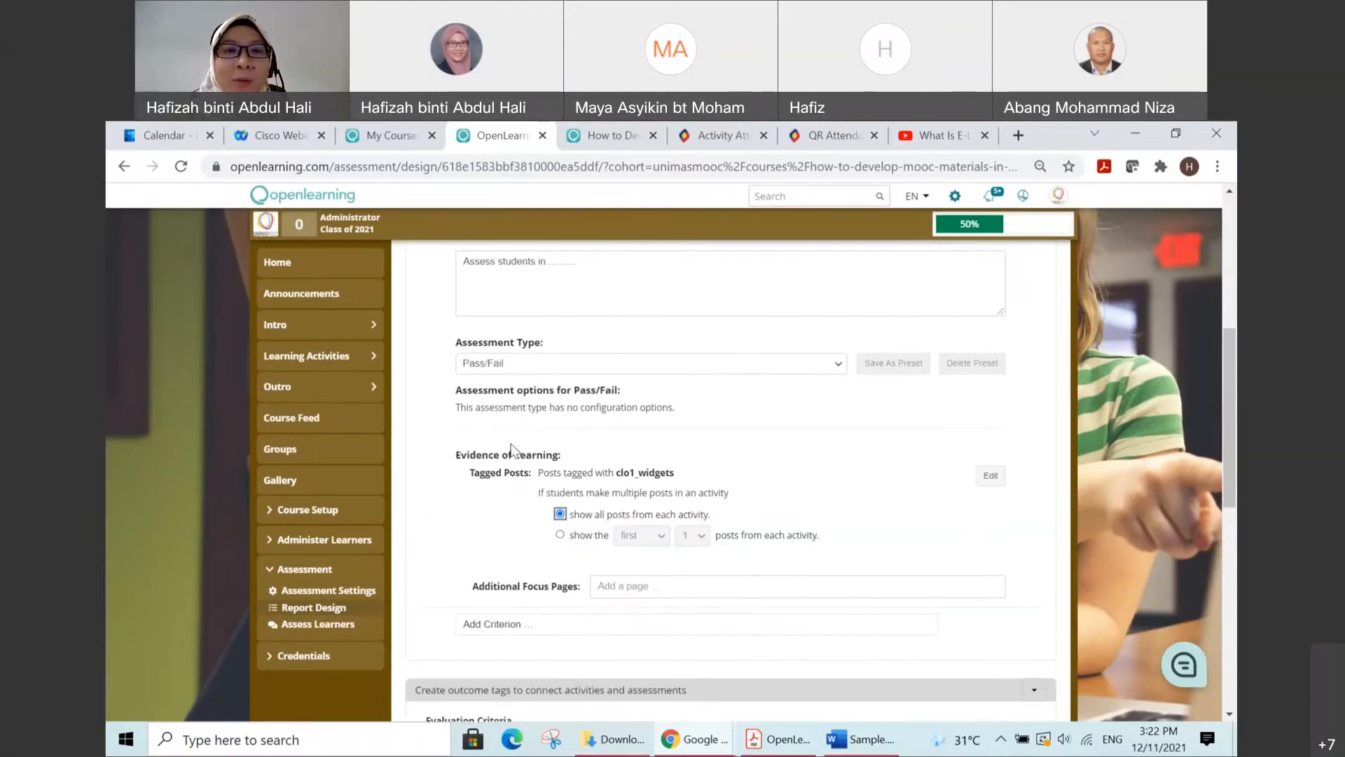
scroll(513, 437, up, 1)
scroll(799, 404, down, 1)
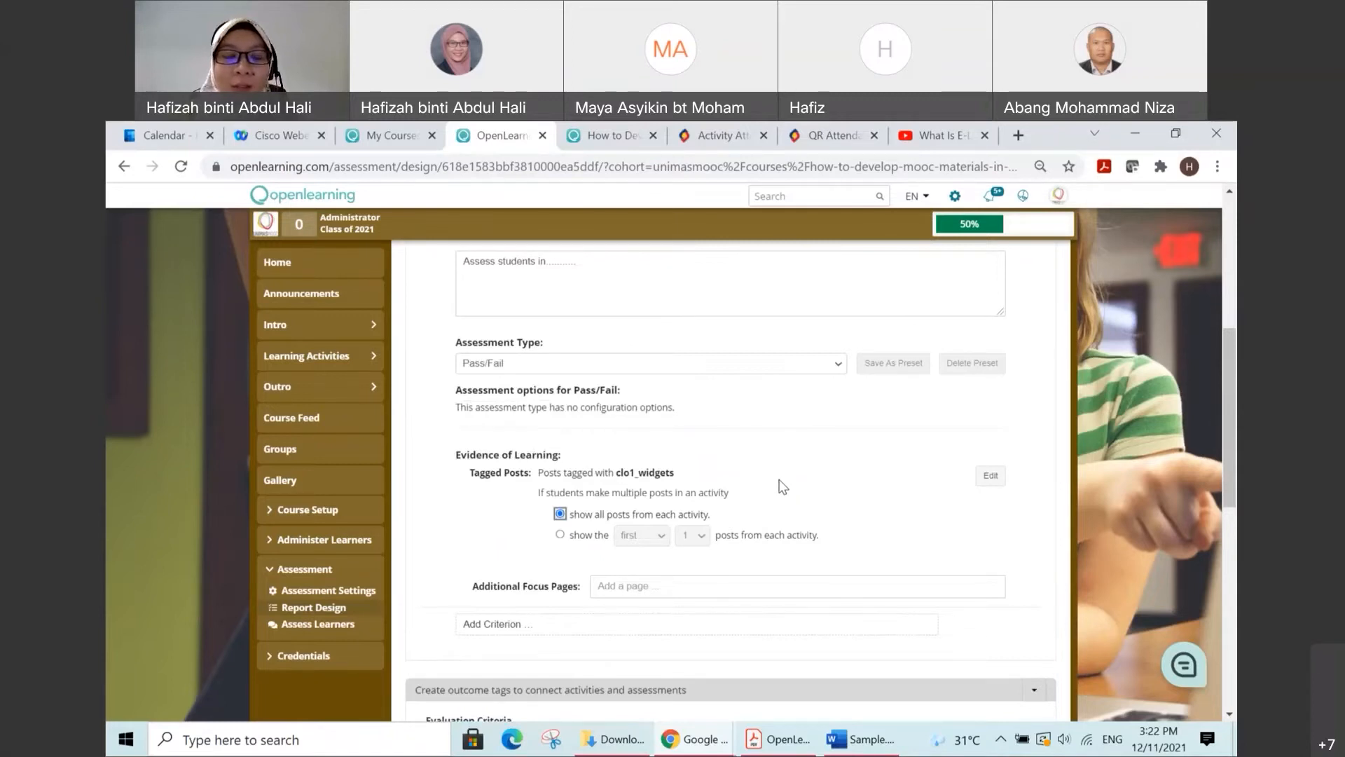
scroll(515, 623, down, 1)
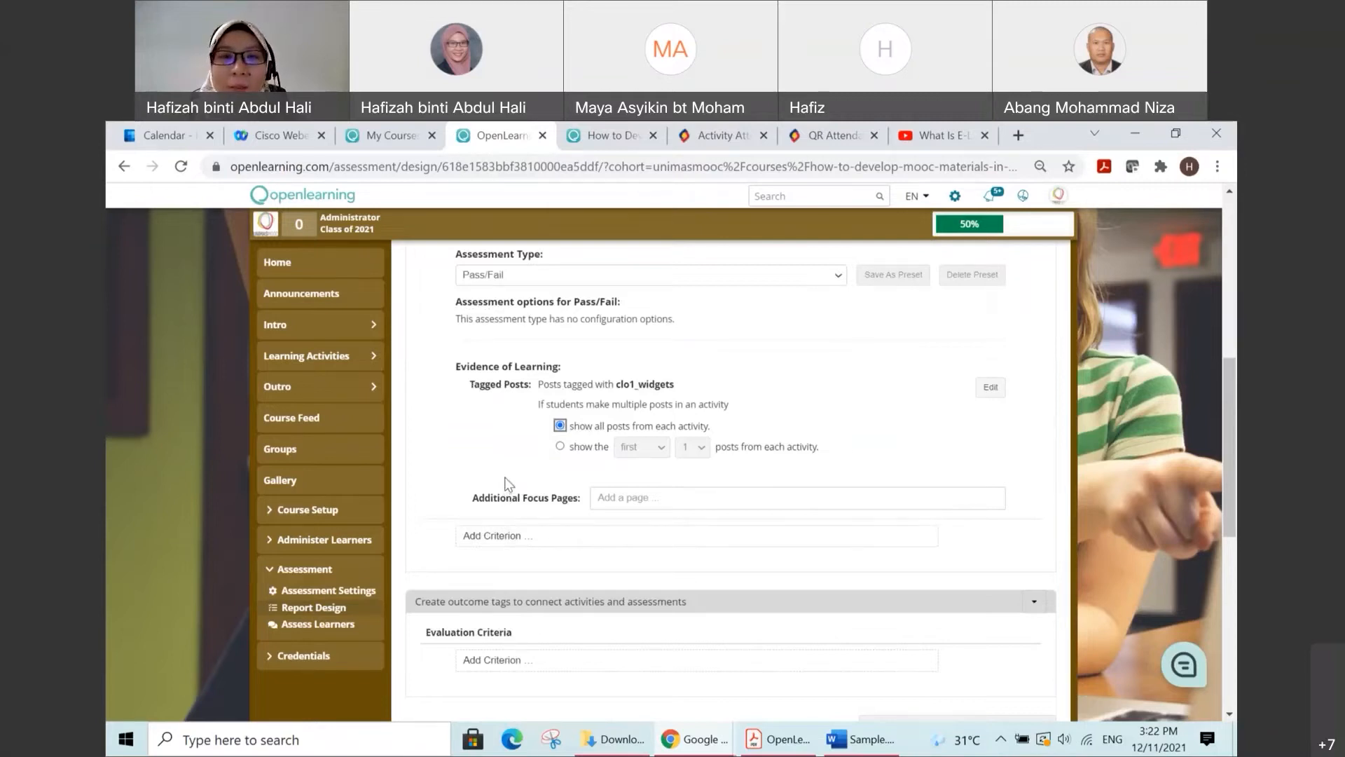
scroll(504, 483, up, 2)
scroll(553, 329, up, 3)
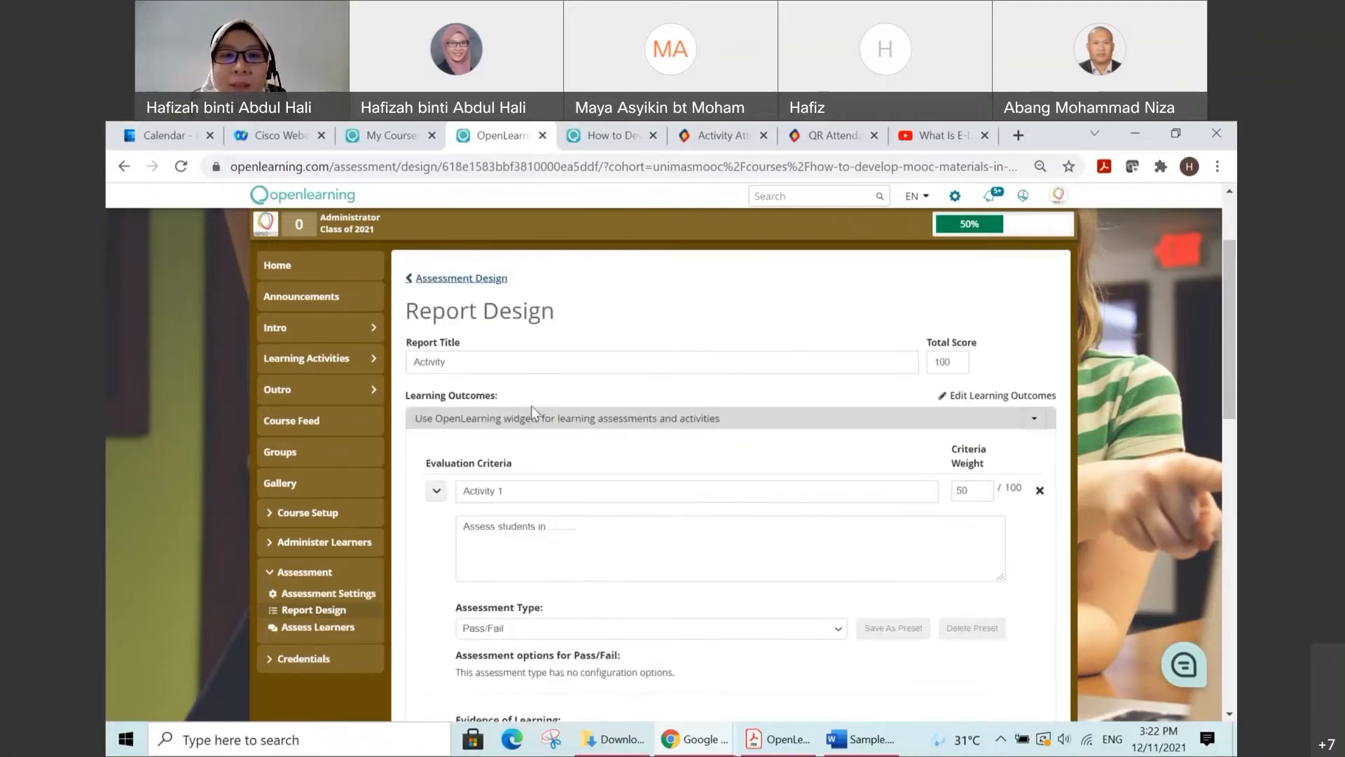
scroll(570, 565, down, 5)
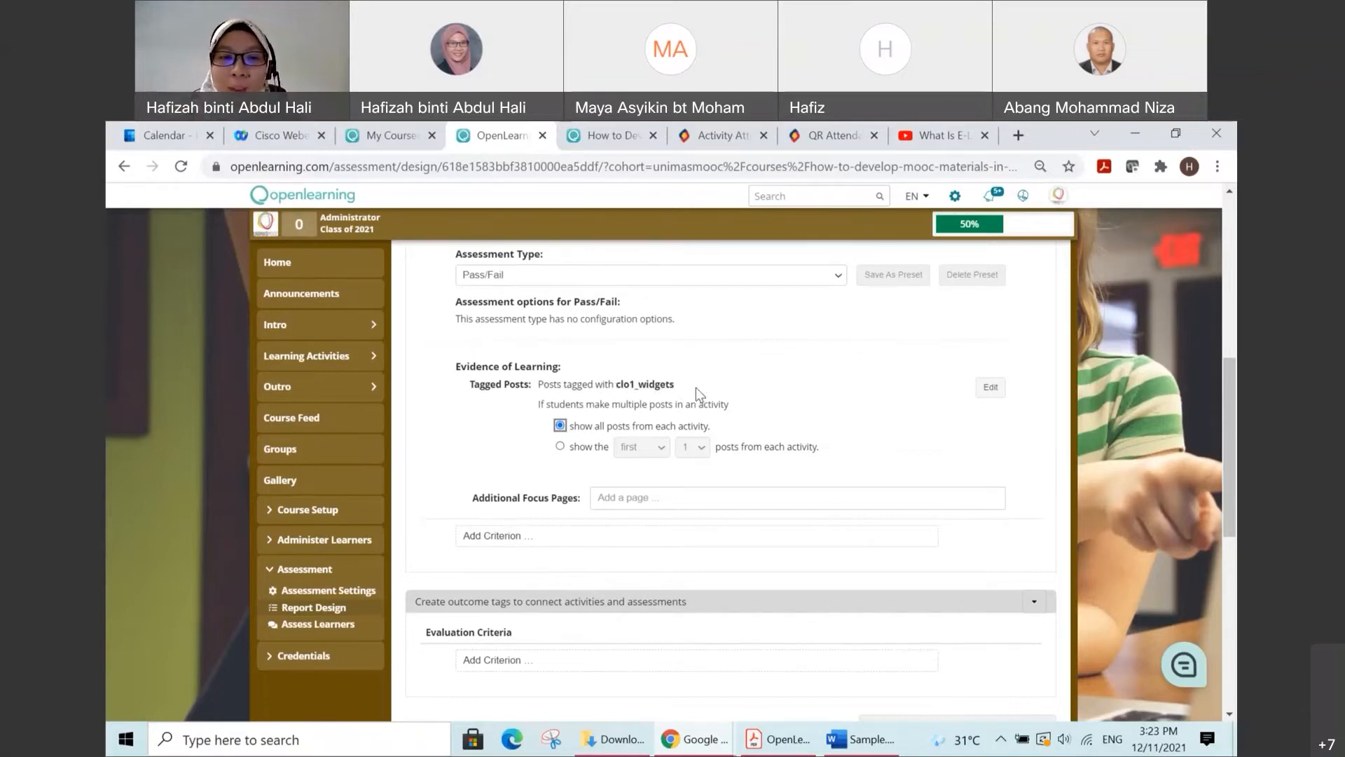
scroll(726, 389, down, 1)
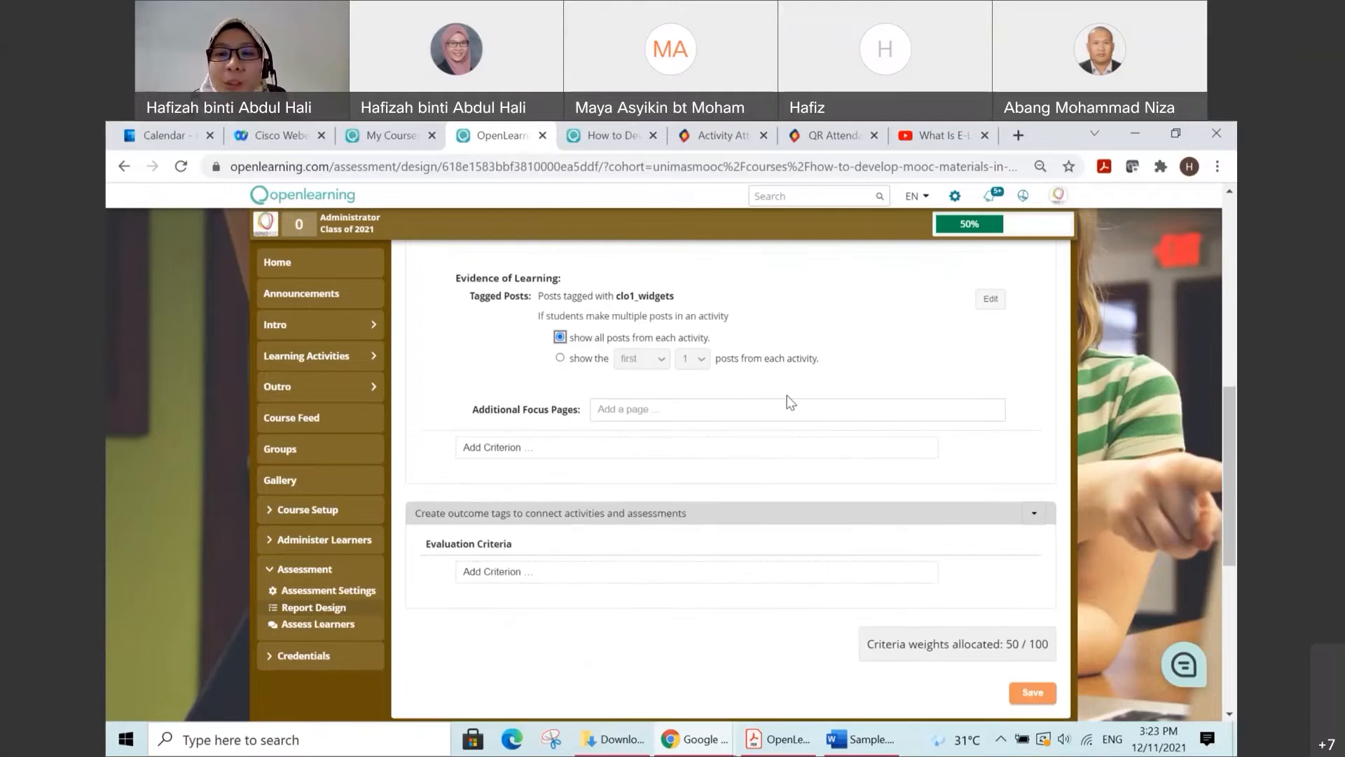
scroll(790, 401, up, 5)
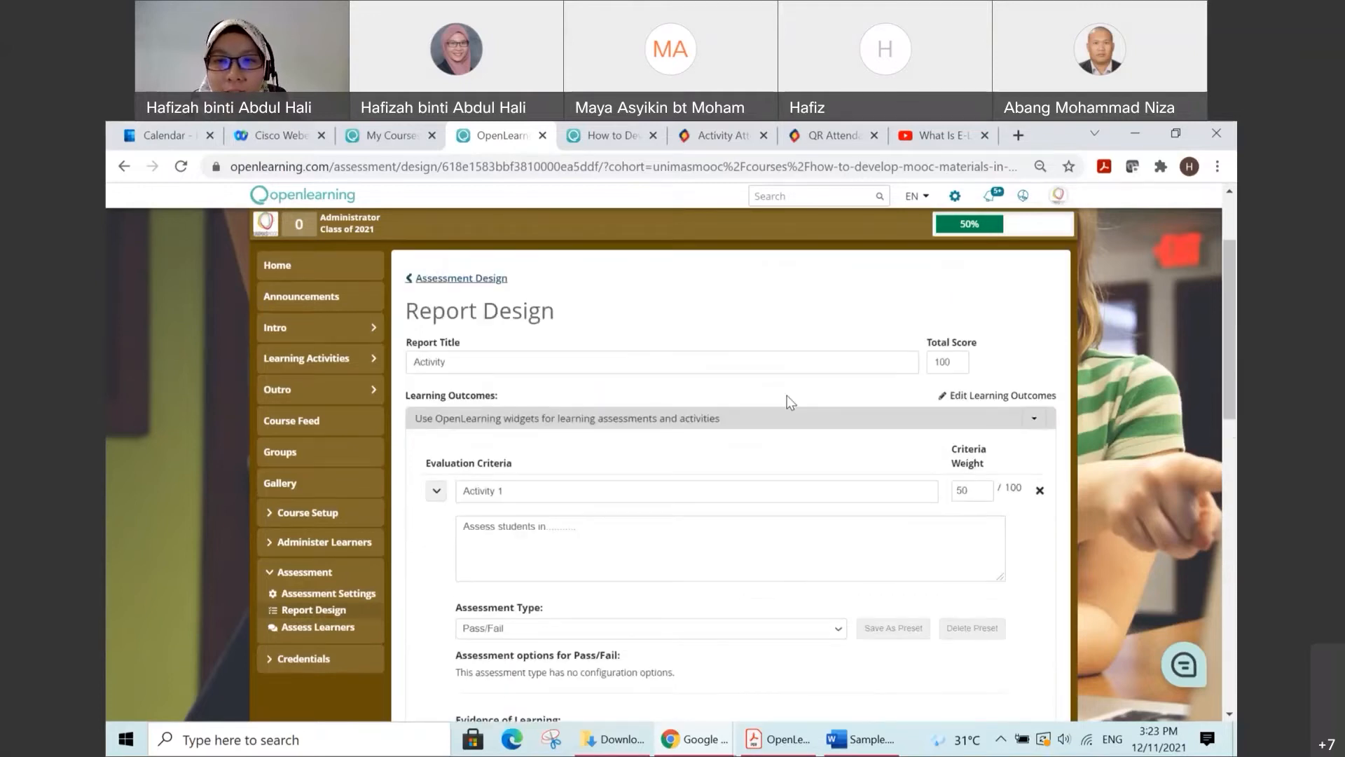
Step: Add an evaluation criterion named "Activity 2" under the learning outcome about creating outcome tags to connect activities and assessments
scroll(791, 396, down, 6)
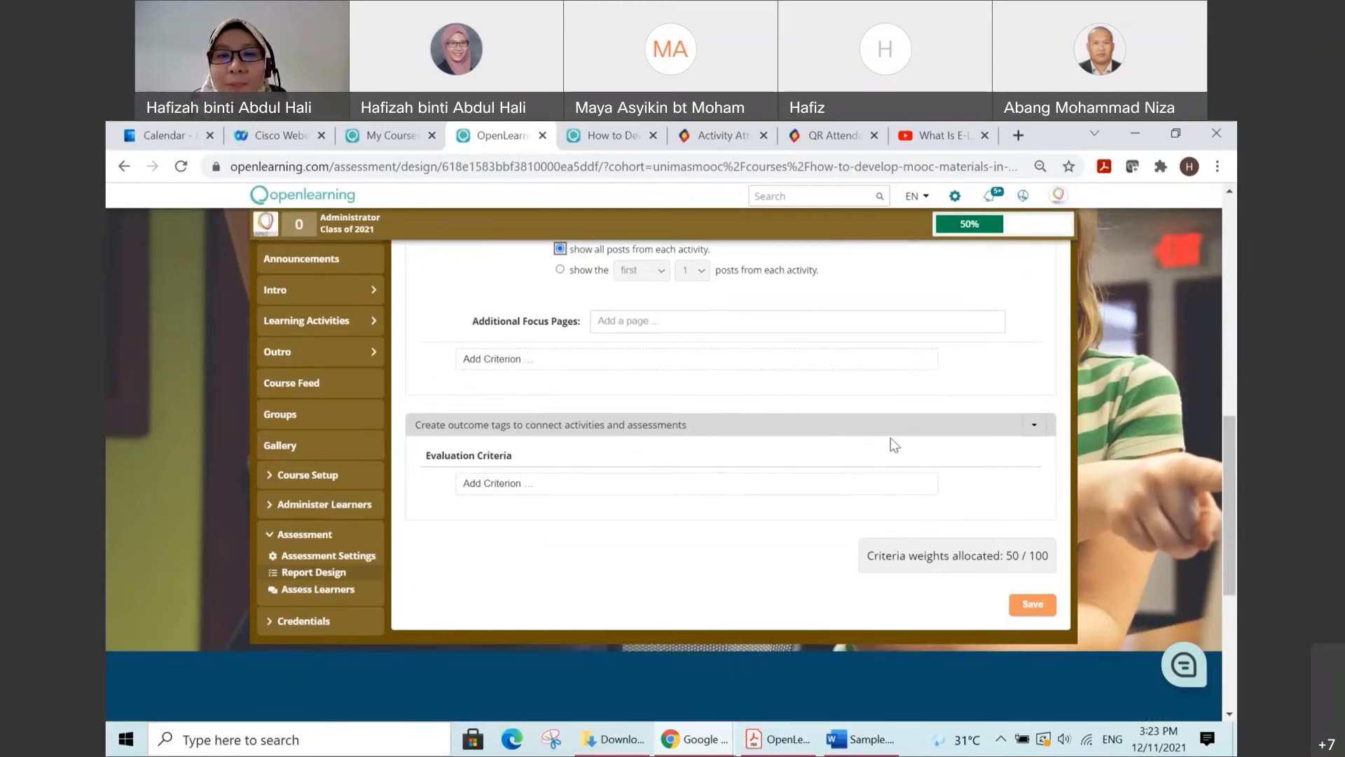
click(1033, 428)
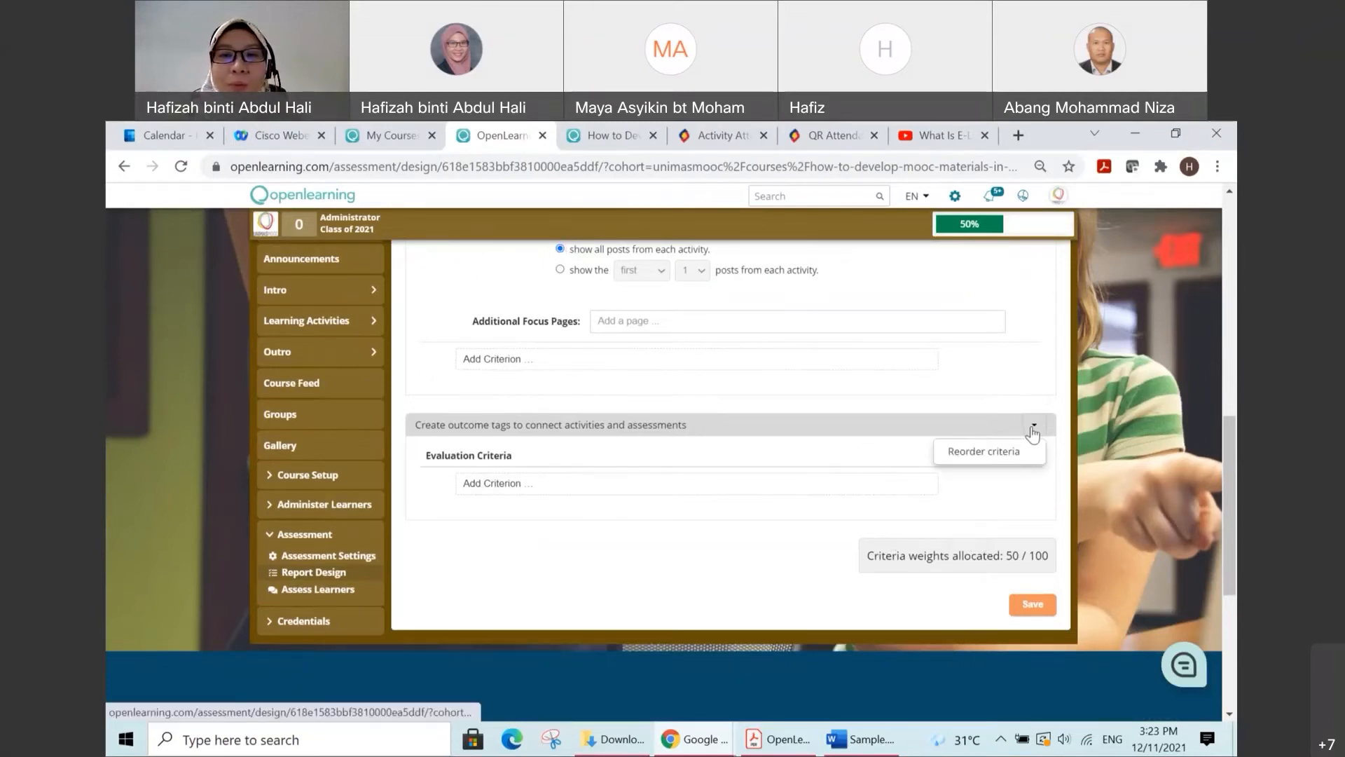
click(783, 450)
click(540, 485)
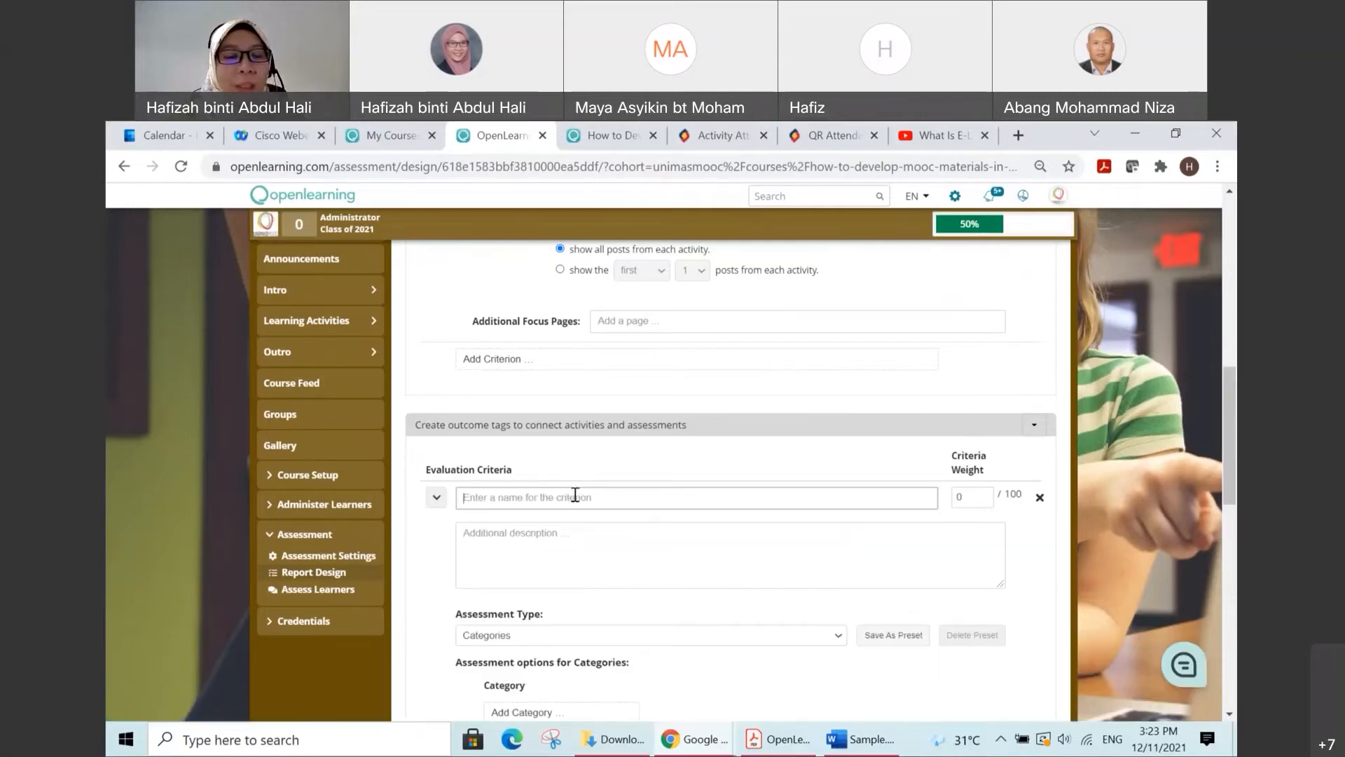
text(Azz)
text(ss)
text(es)
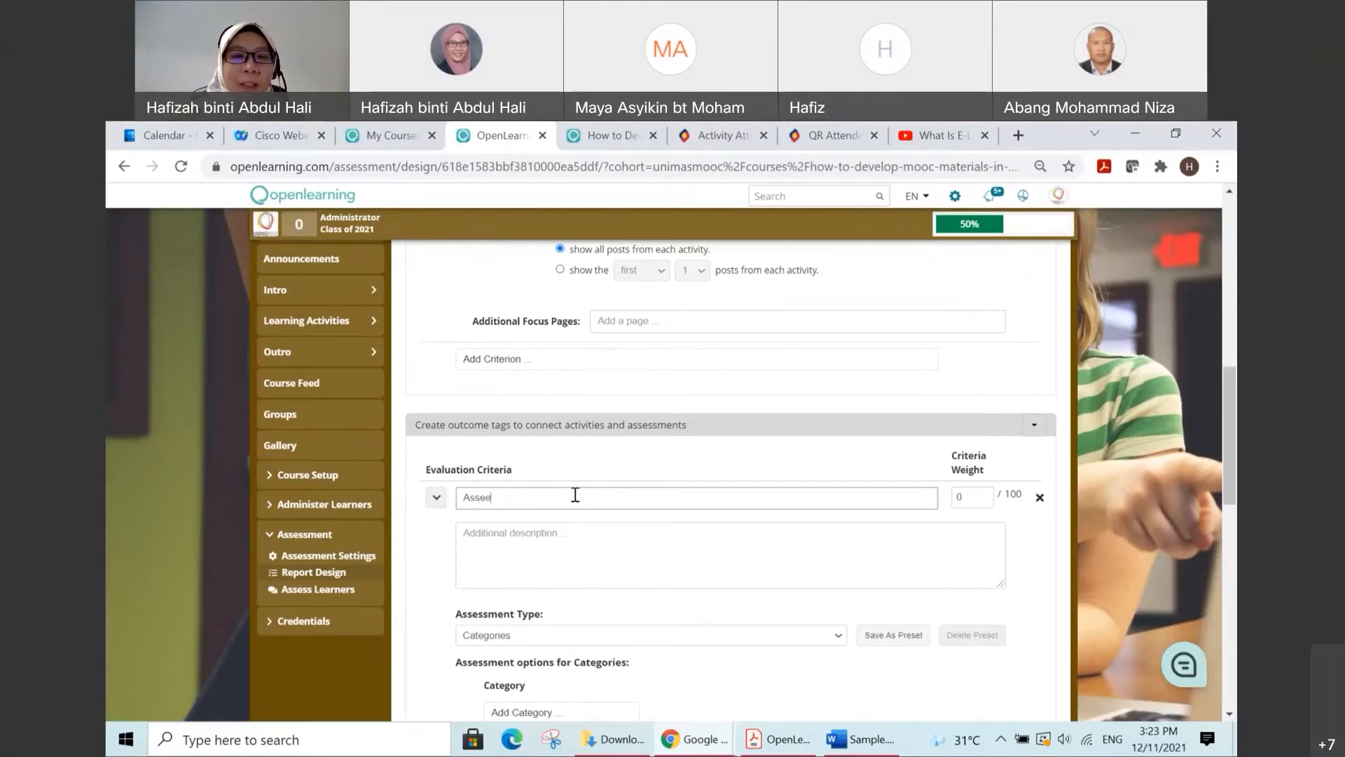
key(BackSpace)
key(BackSpace)
key(BackSpace)
key(BackSpace)
text(Activity 2)
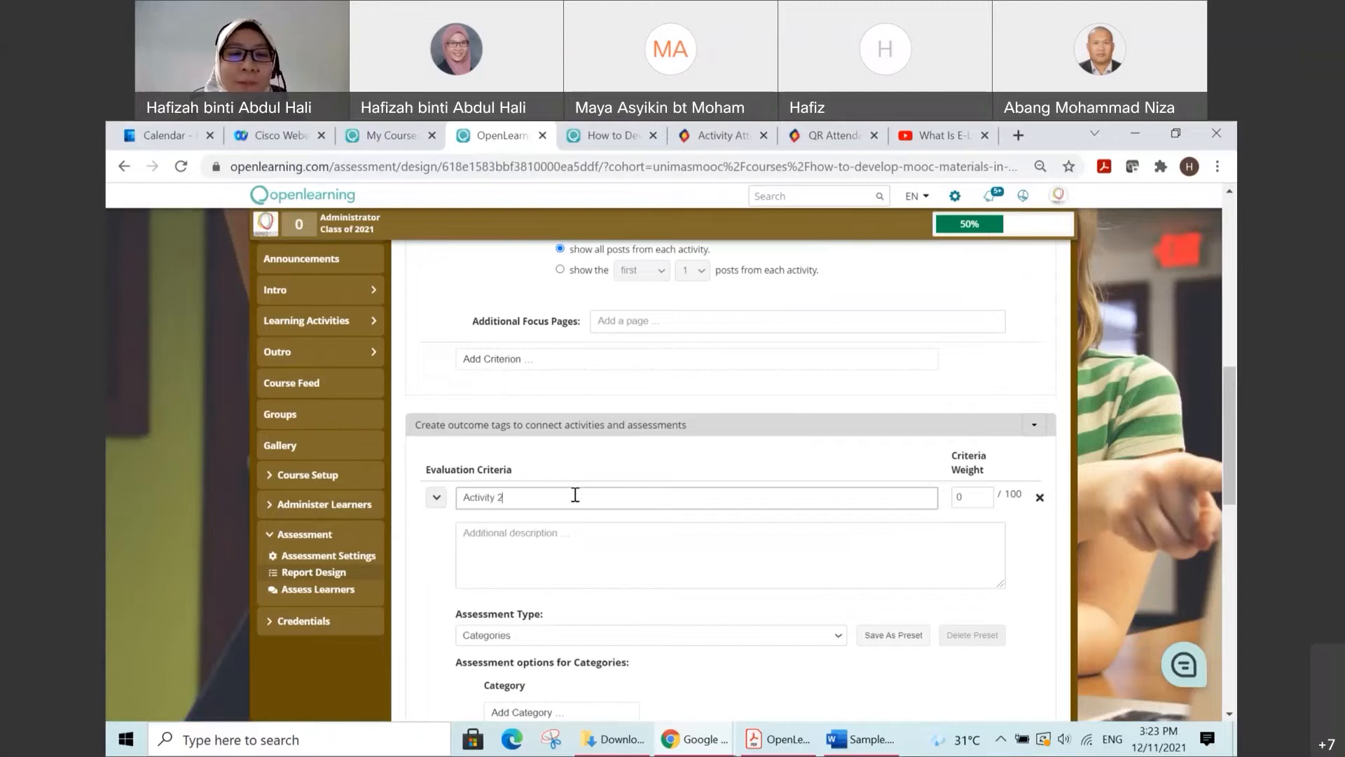
Step: Compare the total score with both criteria weights and the allocated total, and examine the Activity 2 evidence of learning settings
scroll(595, 507, up, 5)
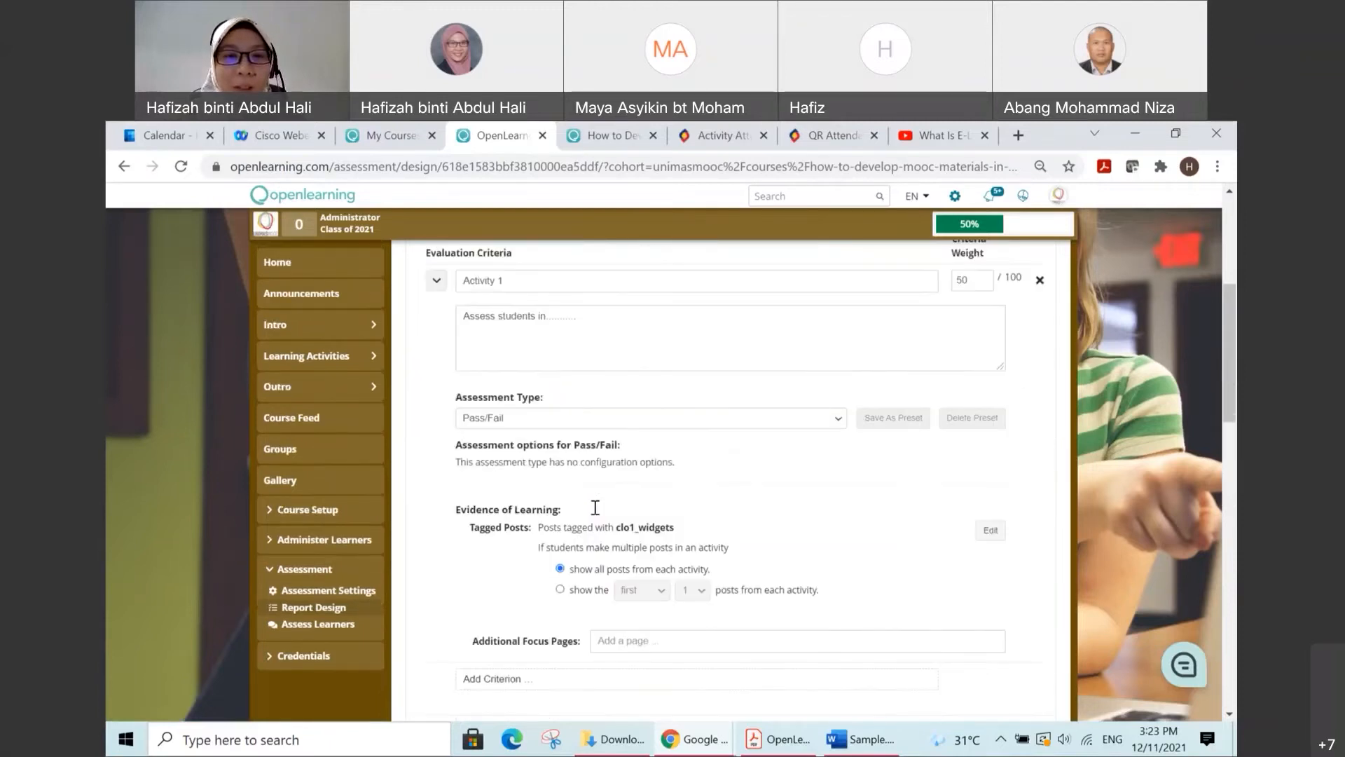
scroll(596, 509, down, 5)
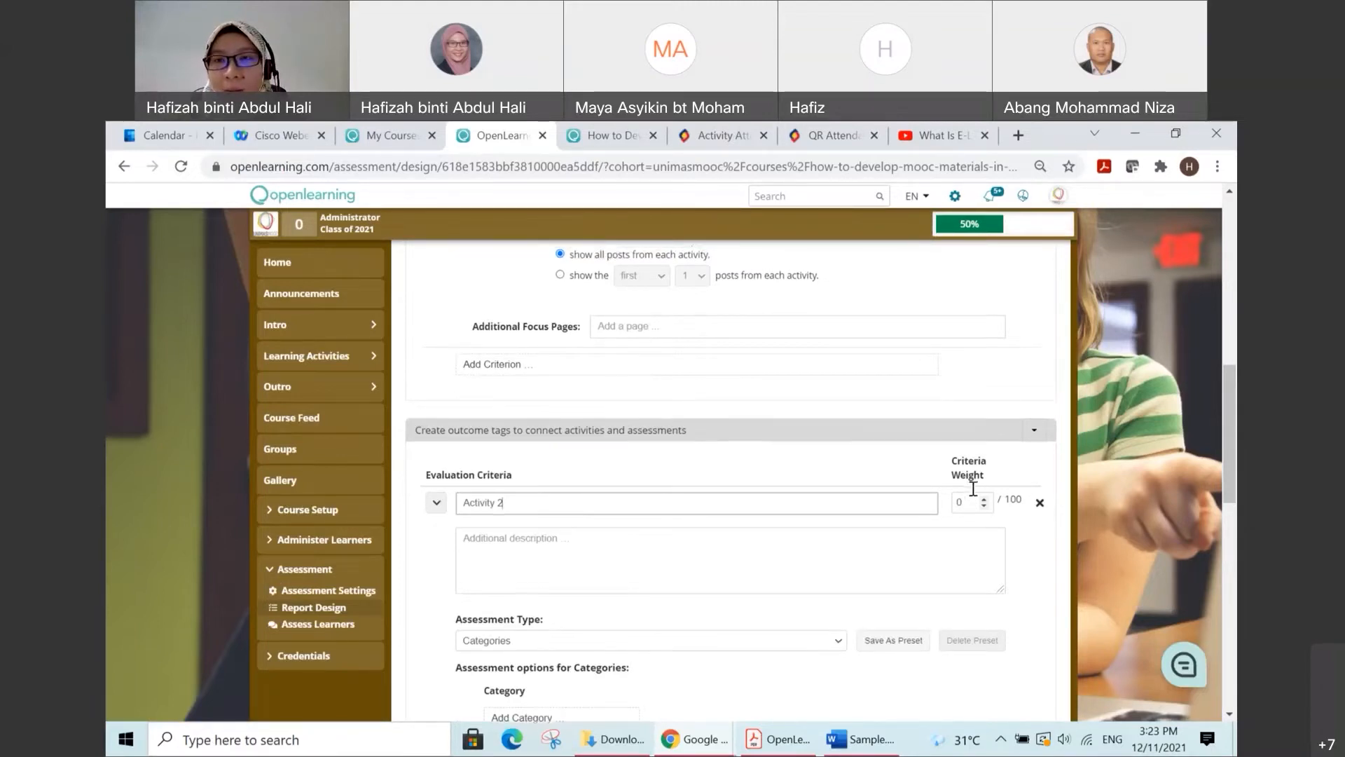
scroll(973, 488, up, 10)
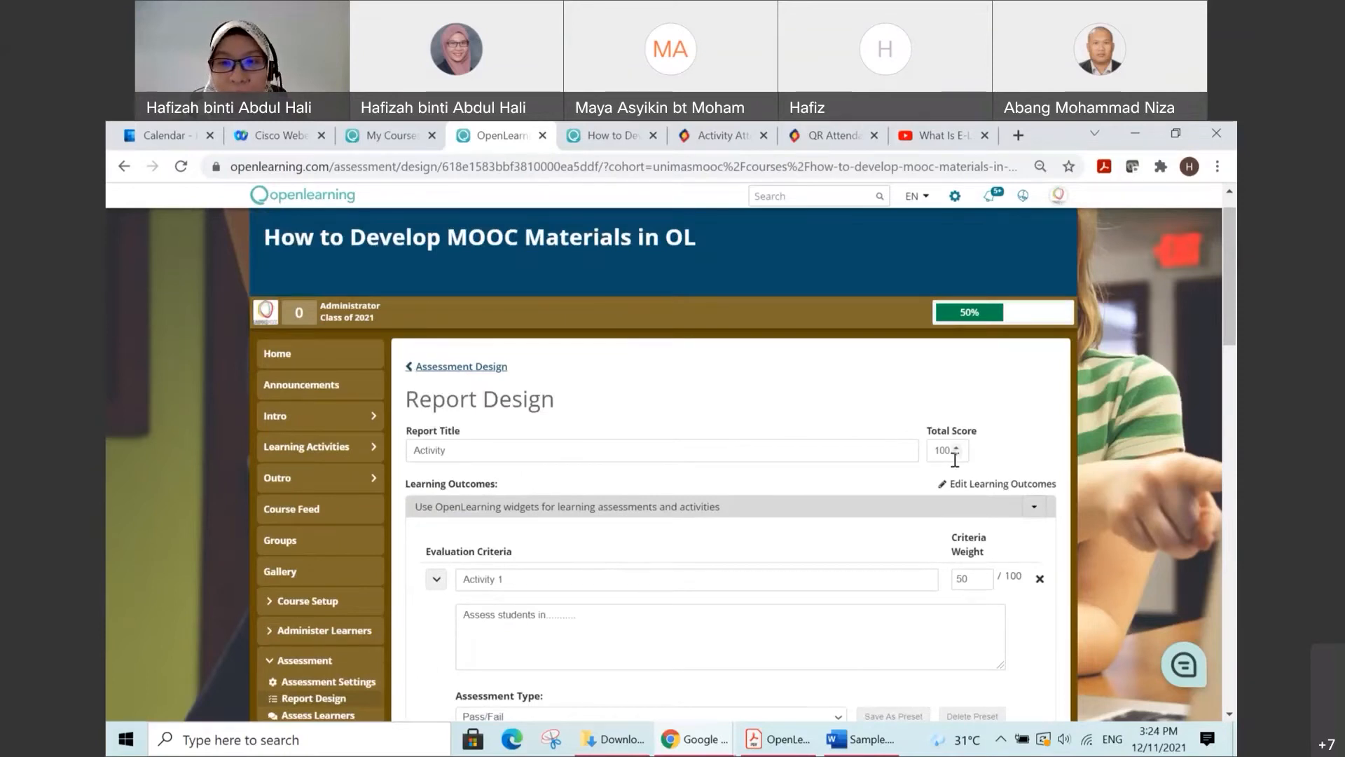
scroll(997, 568, down, 1)
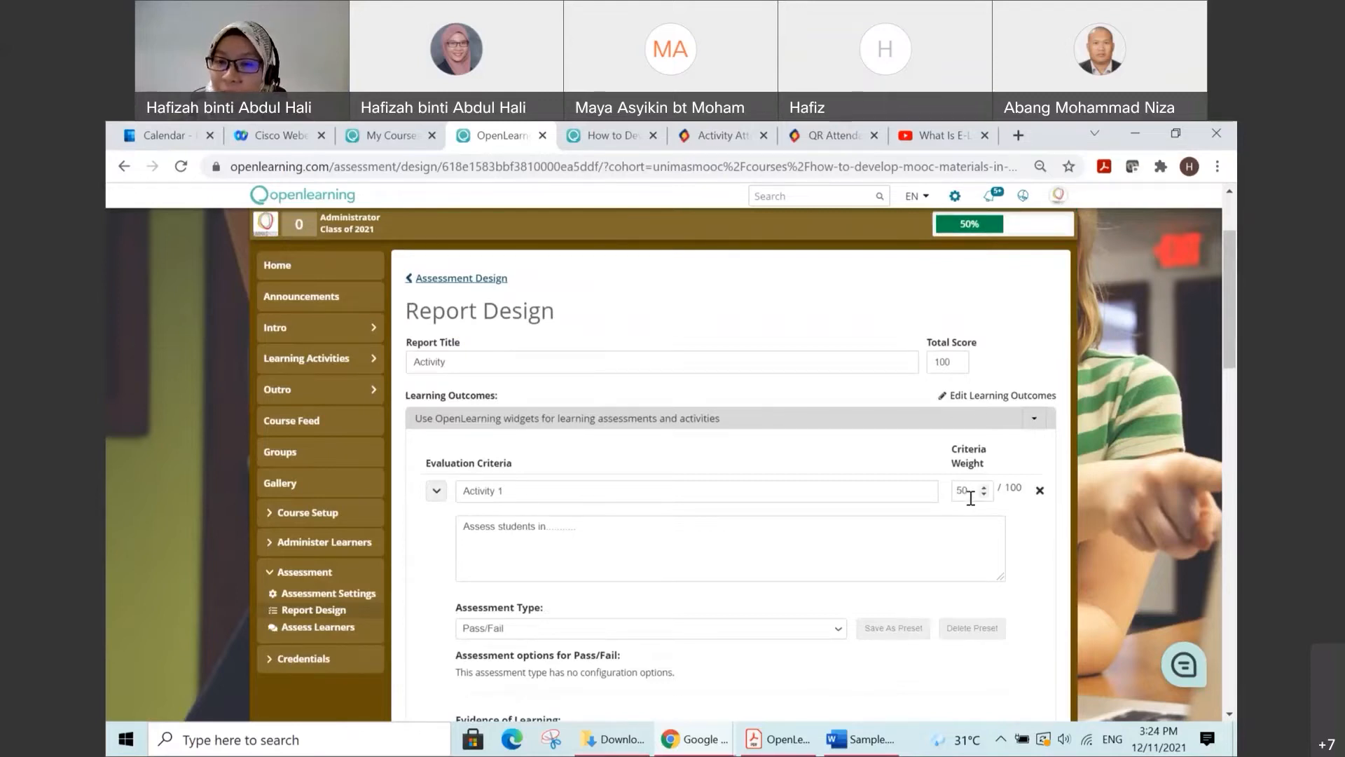
scroll(970, 498, down, 7)
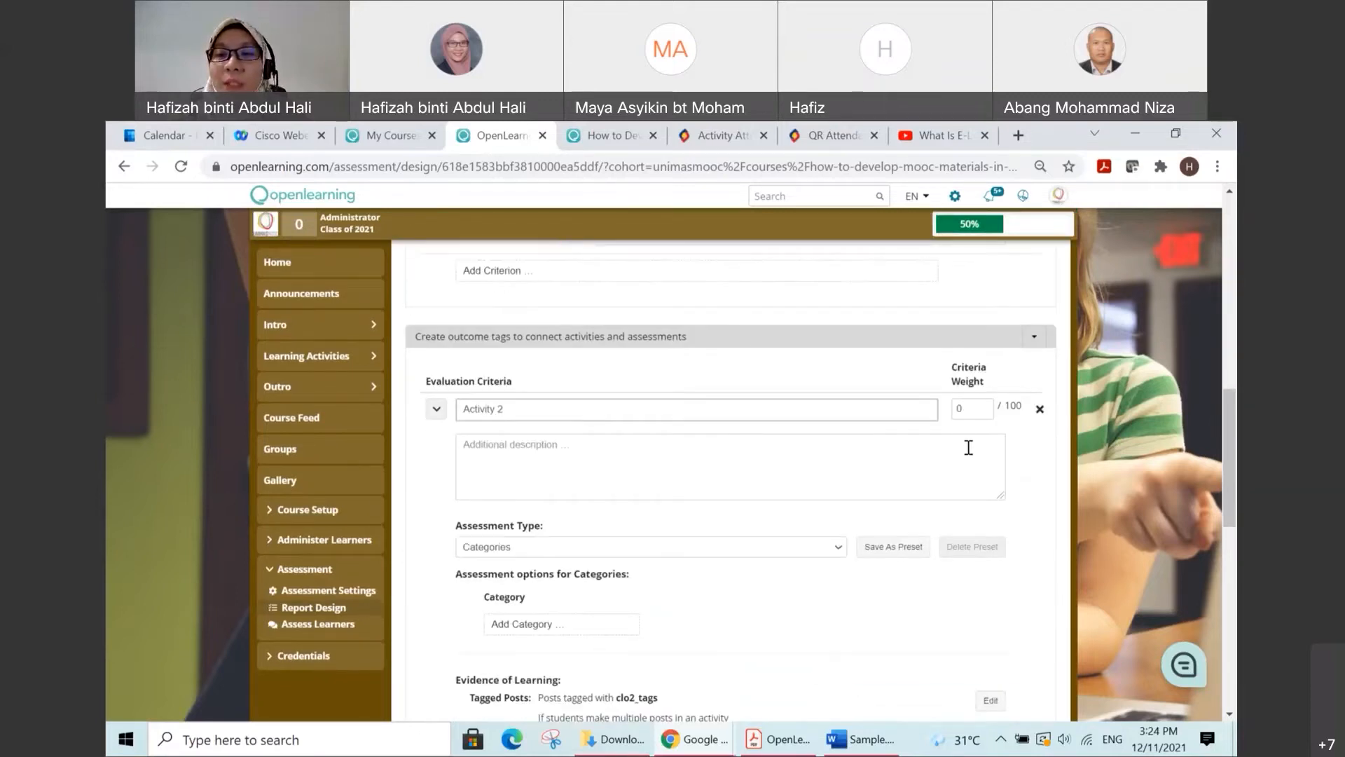
scroll(938, 455, down, 3)
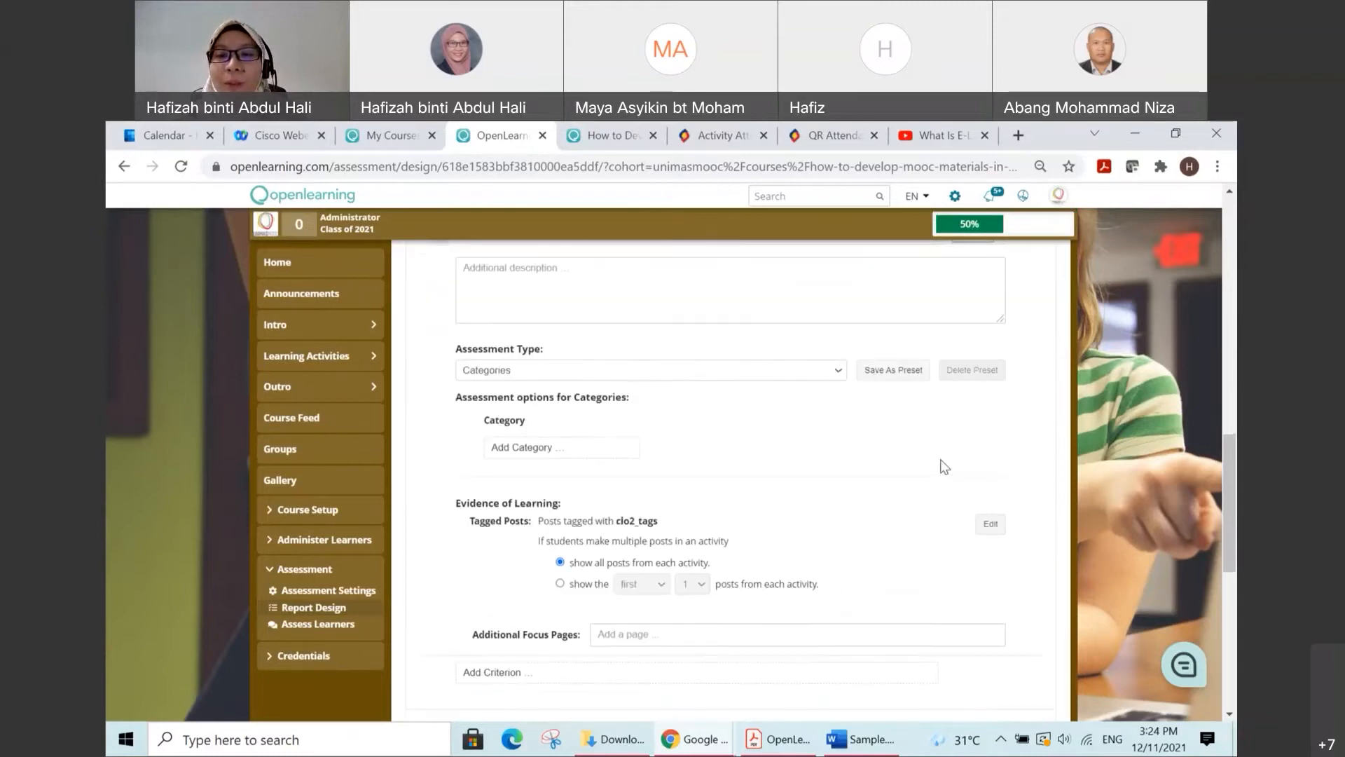
scroll(943, 463, down, 3)
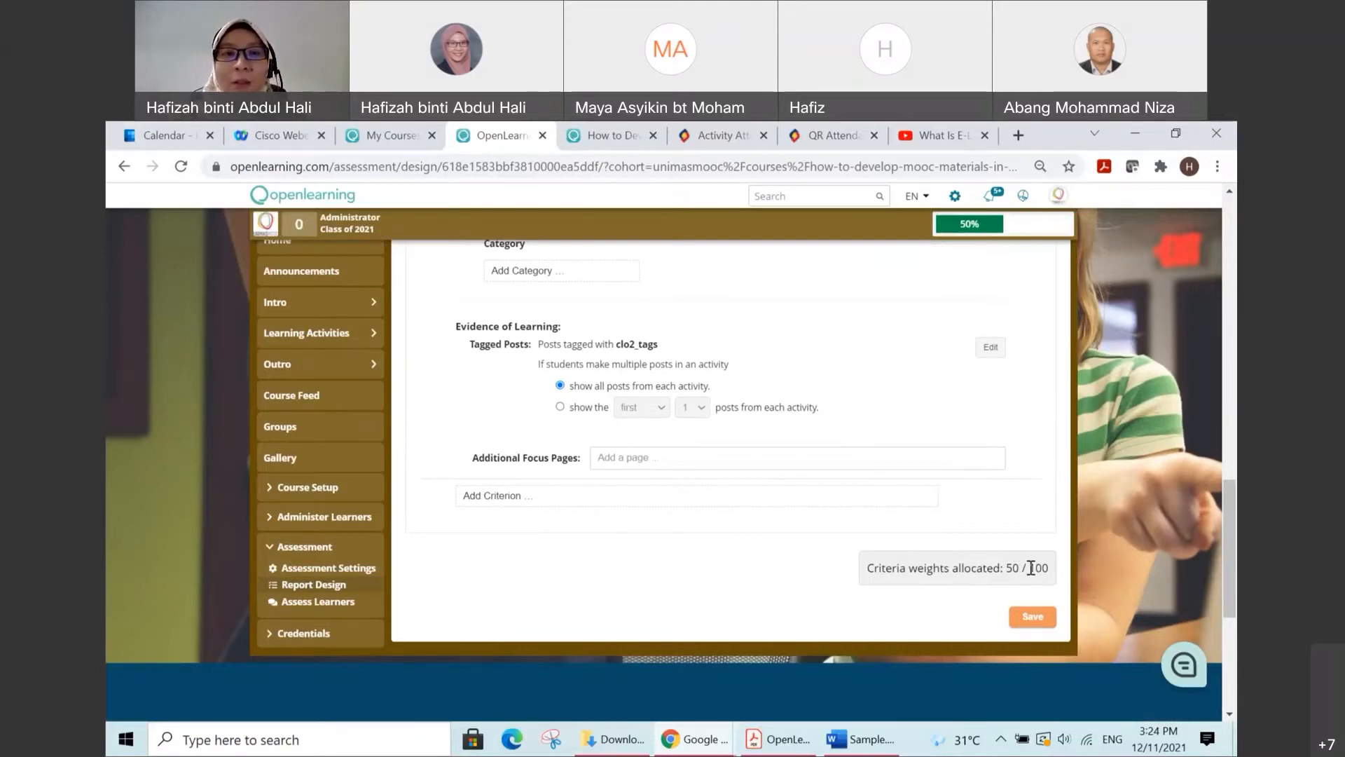
scroll(1030, 568, up, 3)
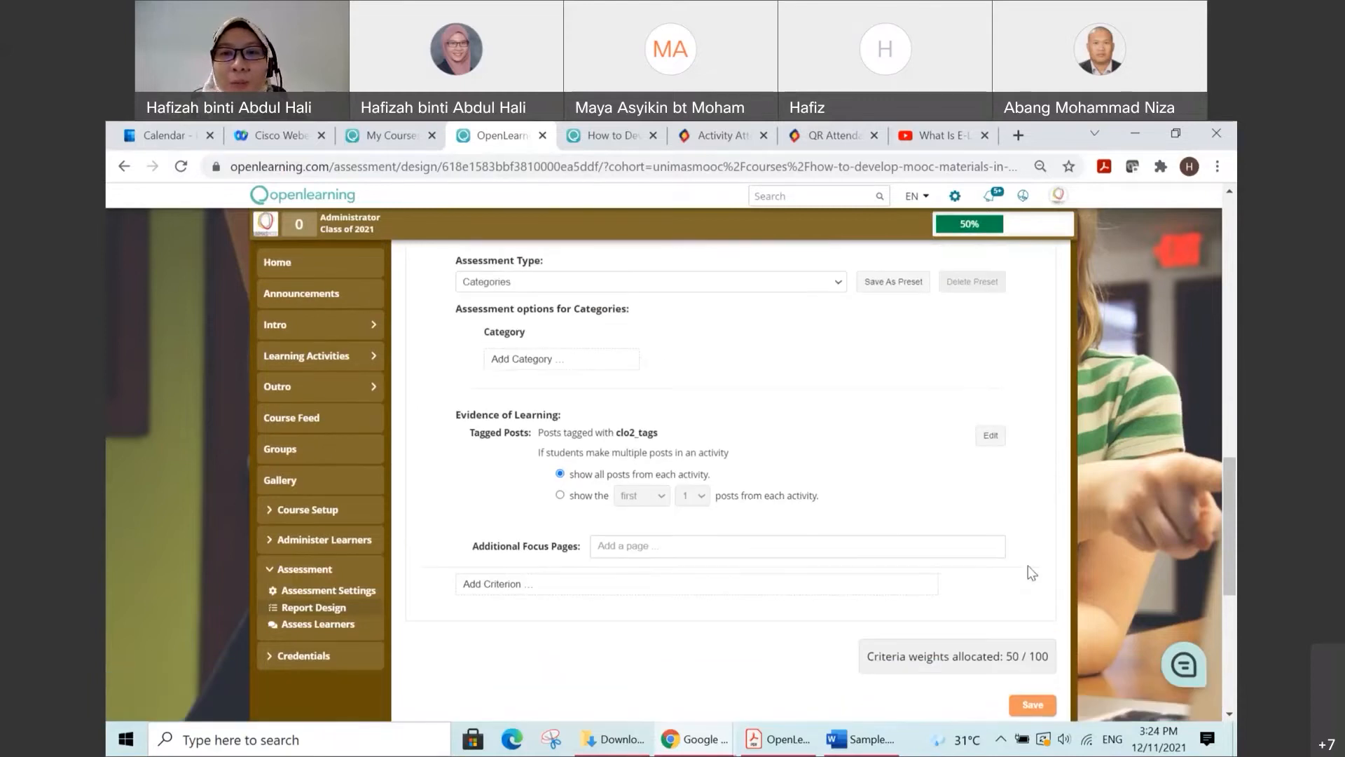
Step: Give the Activity 2 criterion a weight of 50 and the additional description "Assess students in......."
scroll(1030, 568, up, 3)
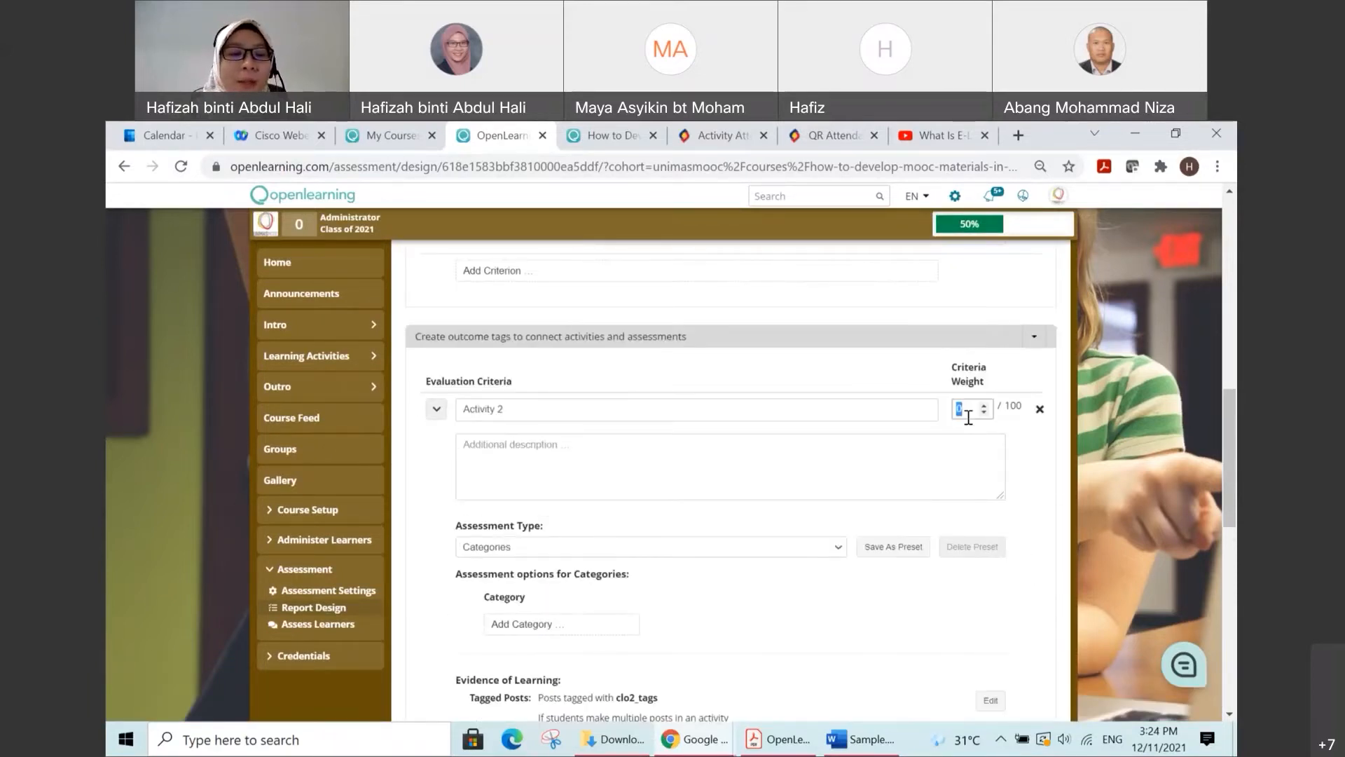
text(50)
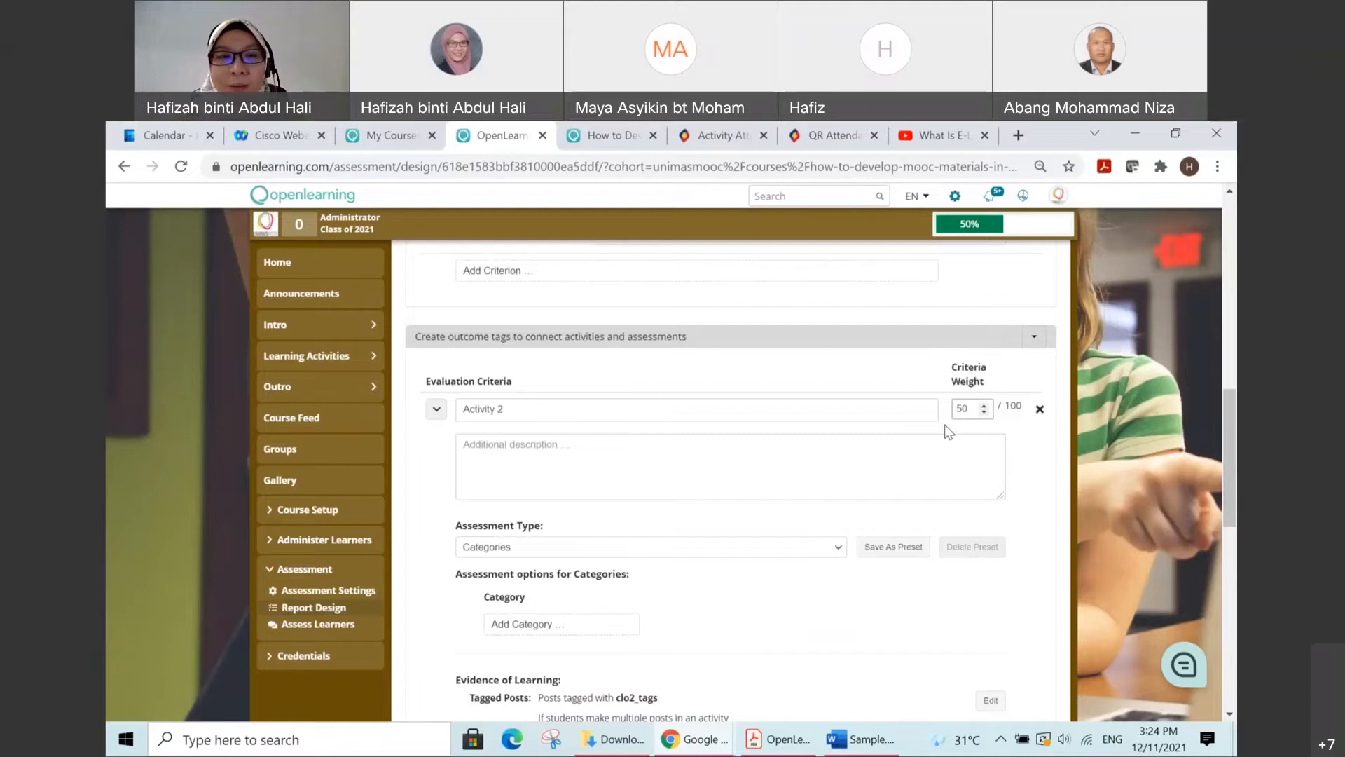
click(535, 447)
text(Assess)
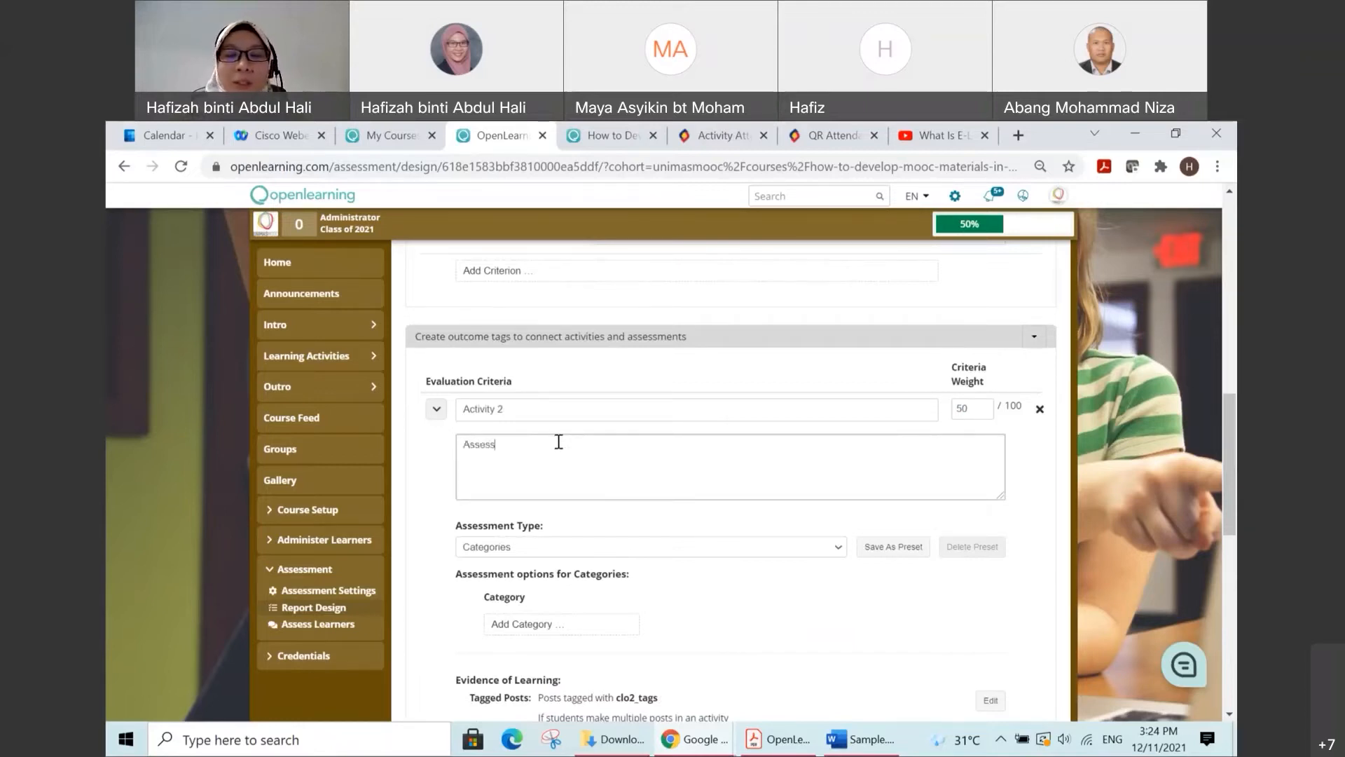
text( student)
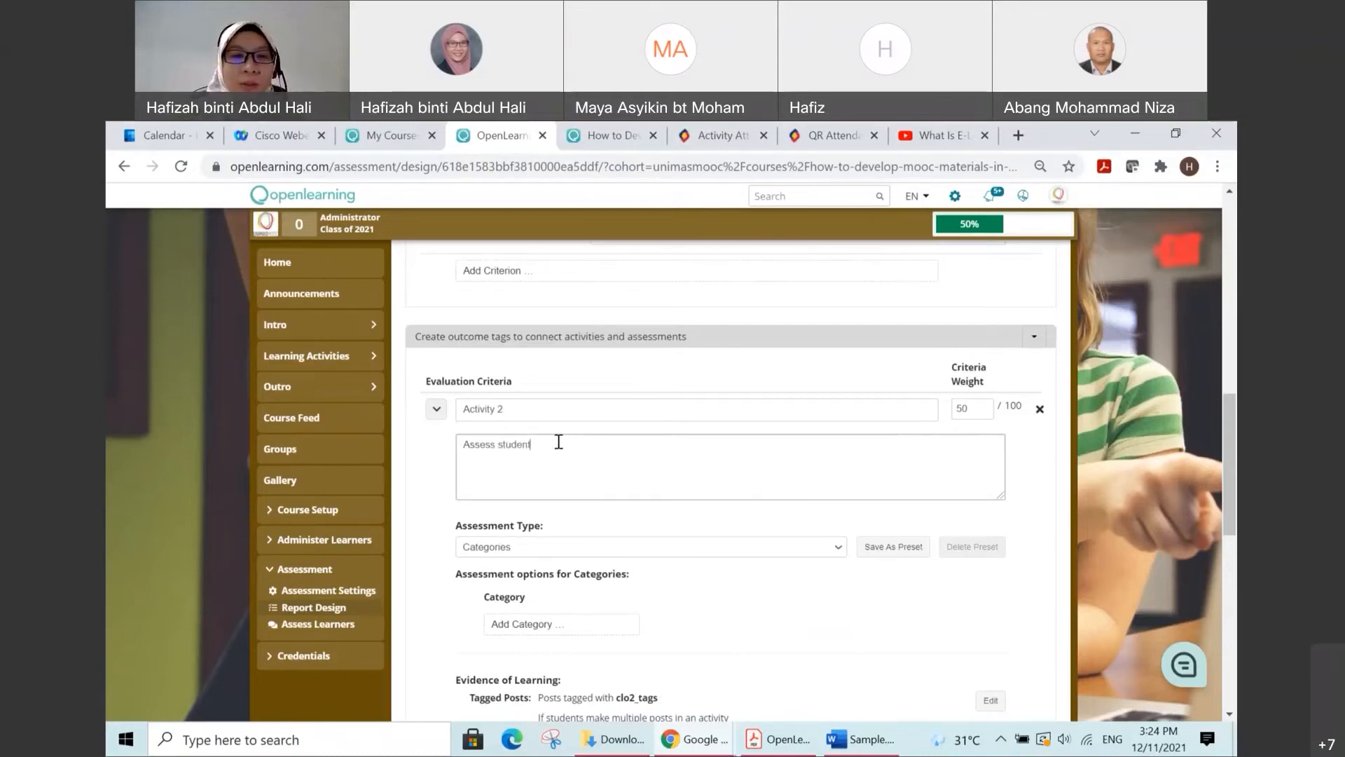
text(s in.)
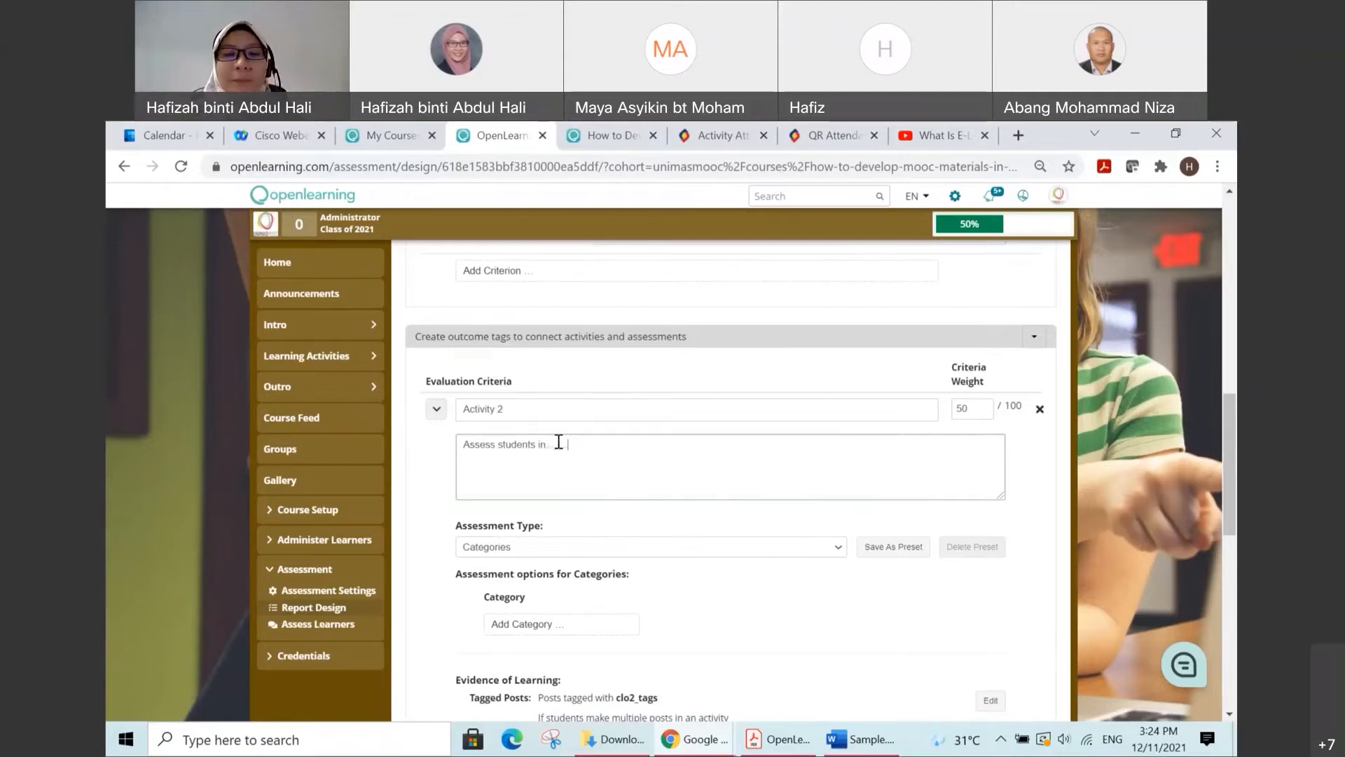
text(.......)
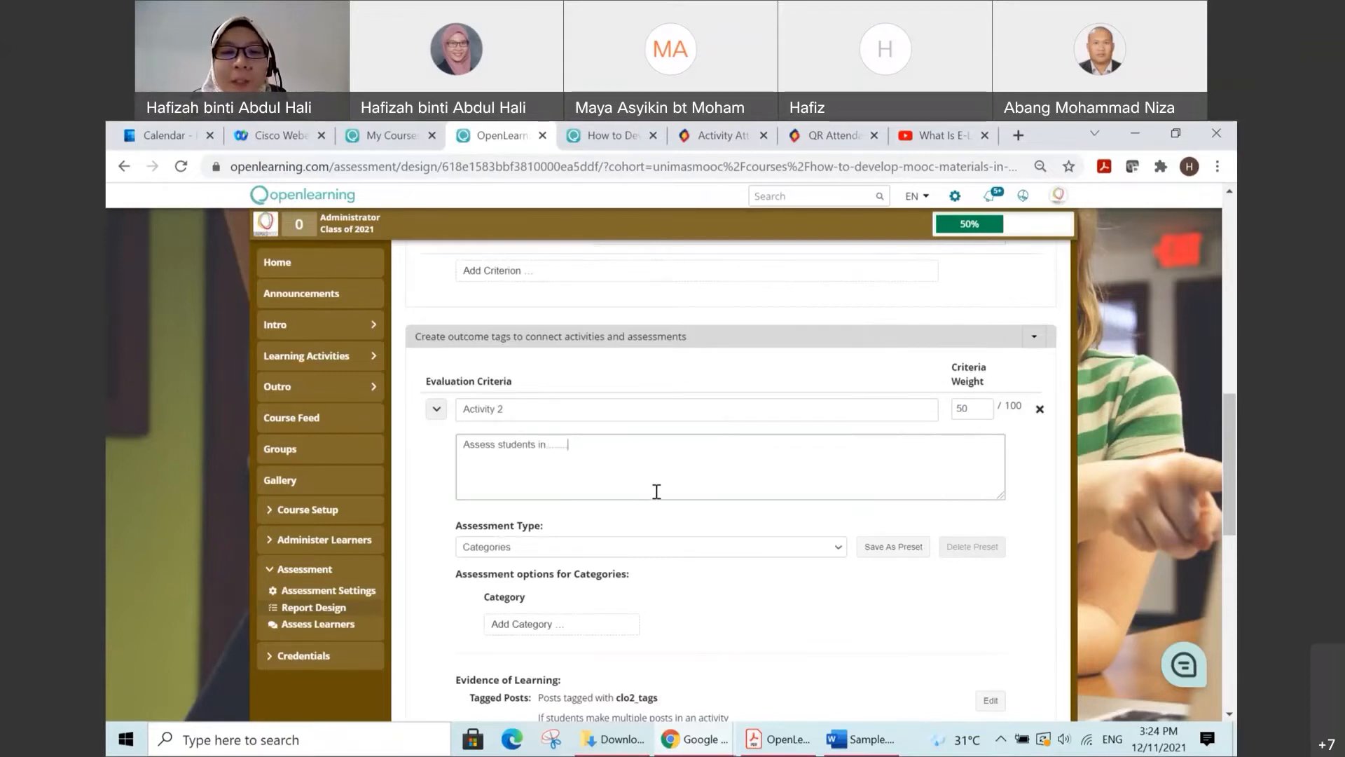
Step: Set the assessment type of the Activity 2 criterion to Pass/Fail
click(834, 550)
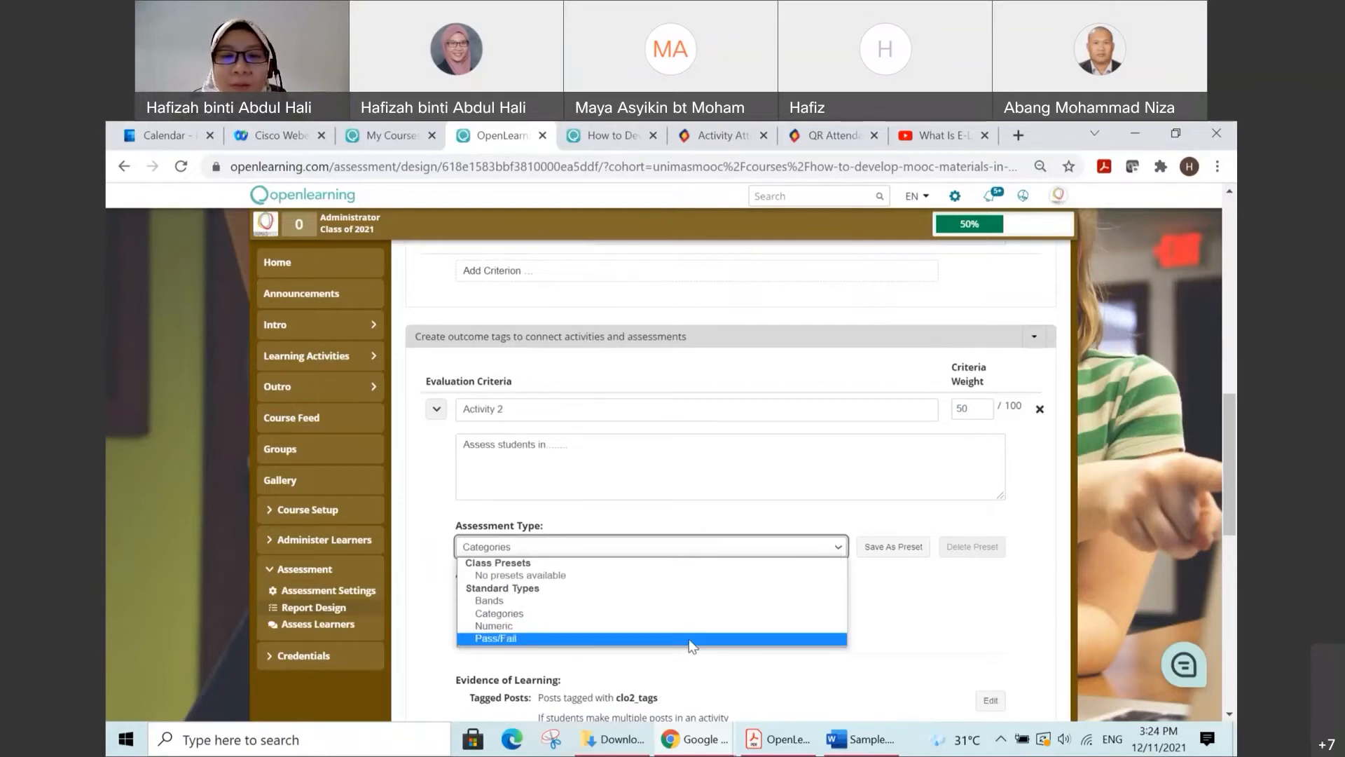
click(688, 639)
scroll(839, 588, down, 3)
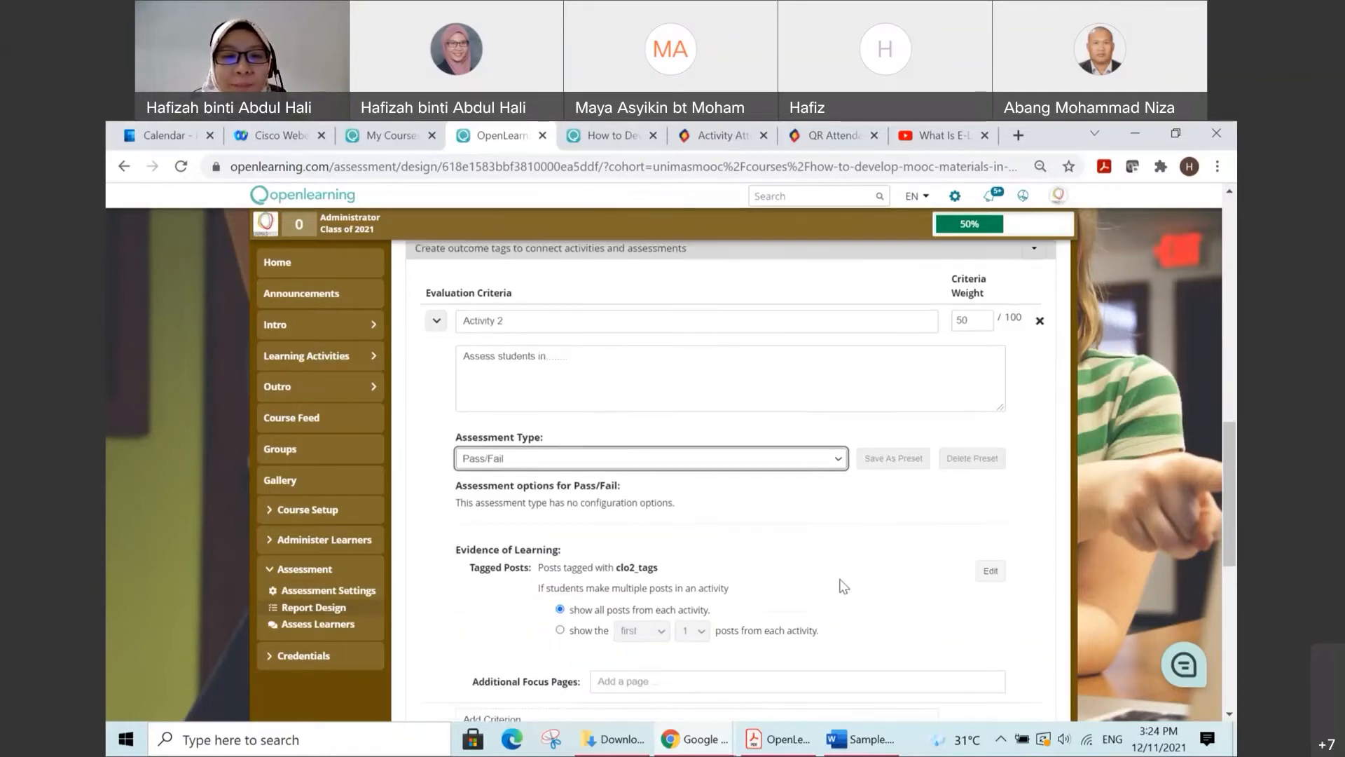
Step: Save the Activity report design and return to the course's assessment design overview
scroll(843, 575, down, 2)
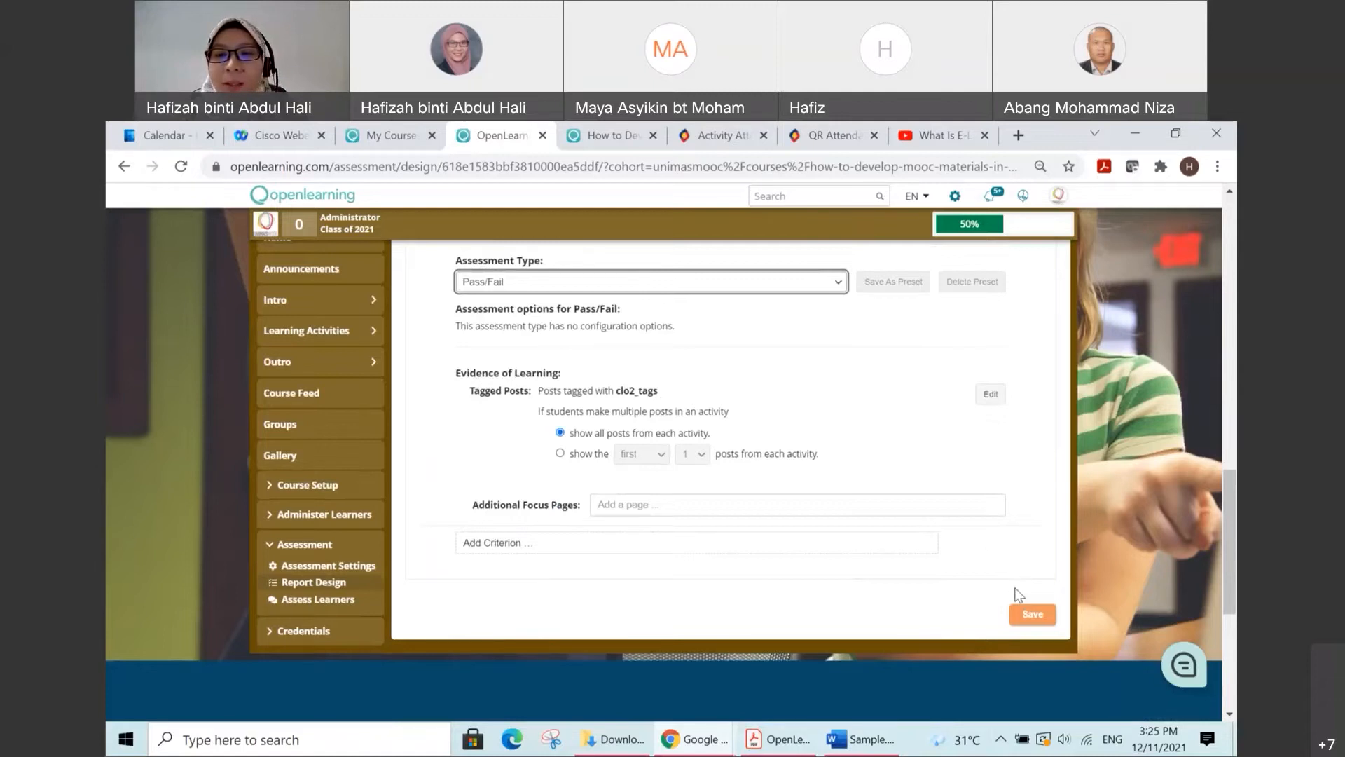
click(1040, 618)
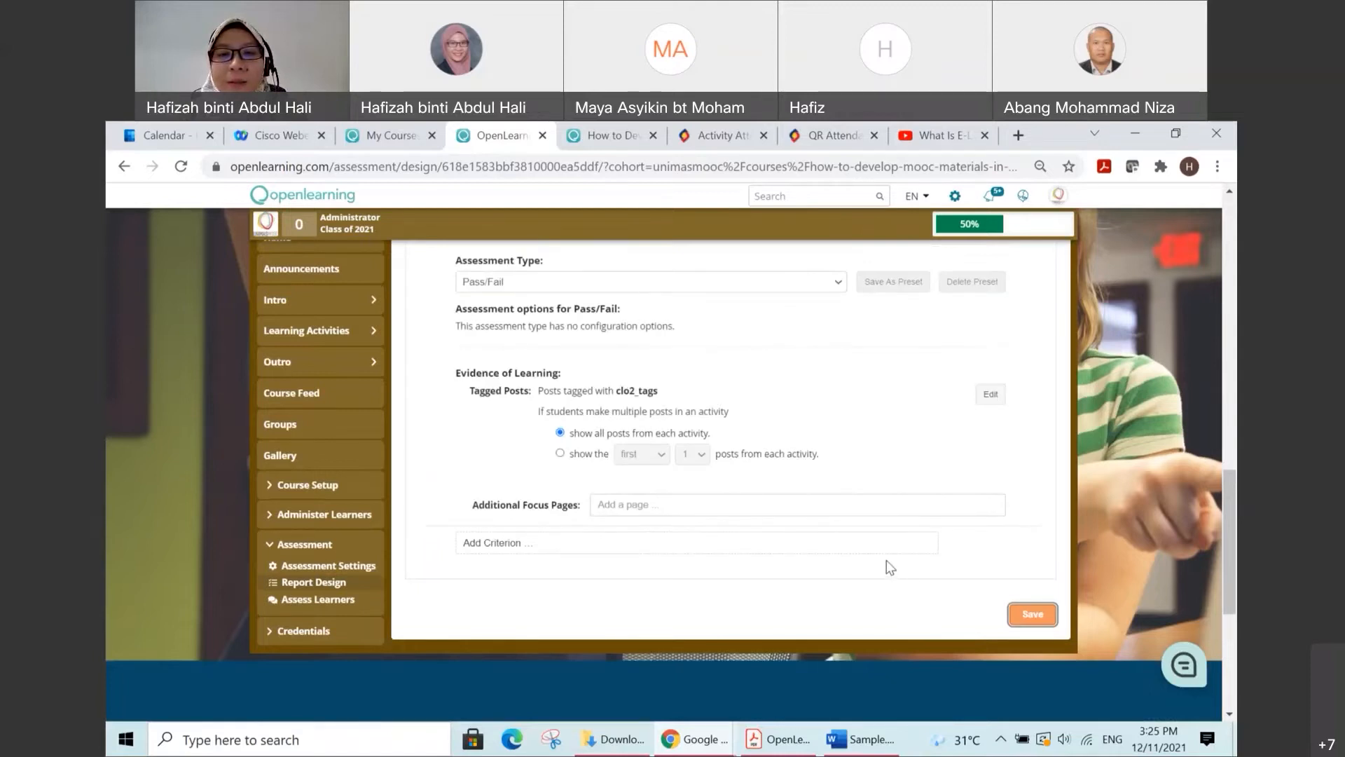
scroll(886, 564, down, 5)
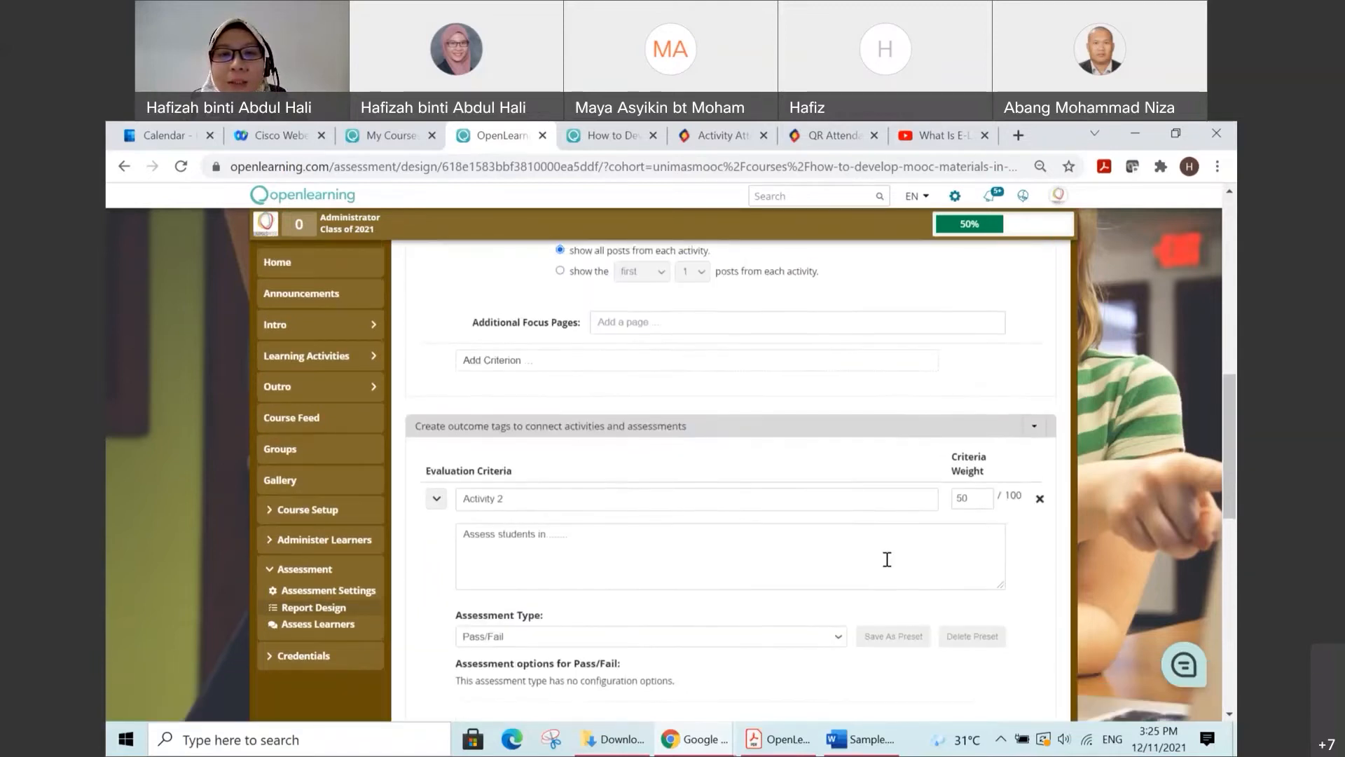
scroll(885, 558, up, 5)
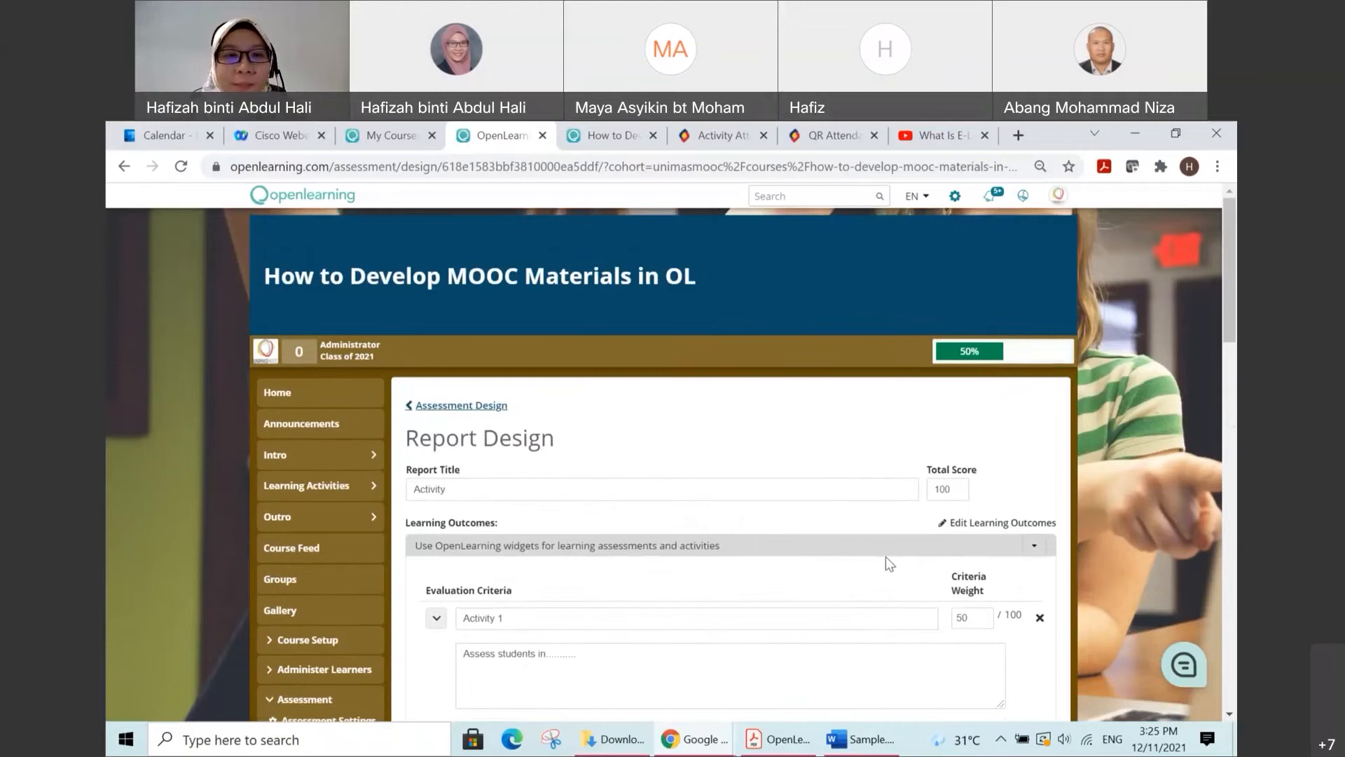
scroll(587, 429, down, 1)
click(457, 320)
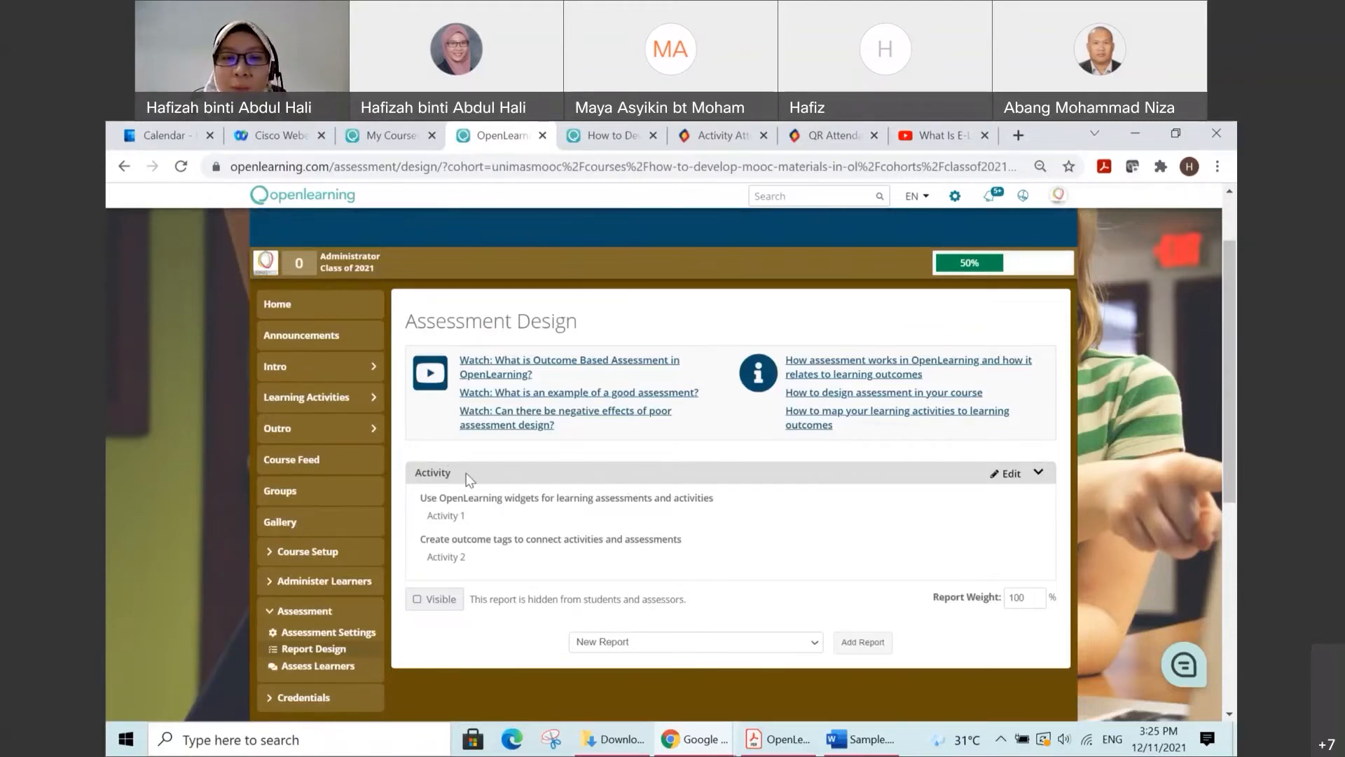
Step: Add a new examination report below the Activity report in the assessment design
scroll(736, 510, down, 1)
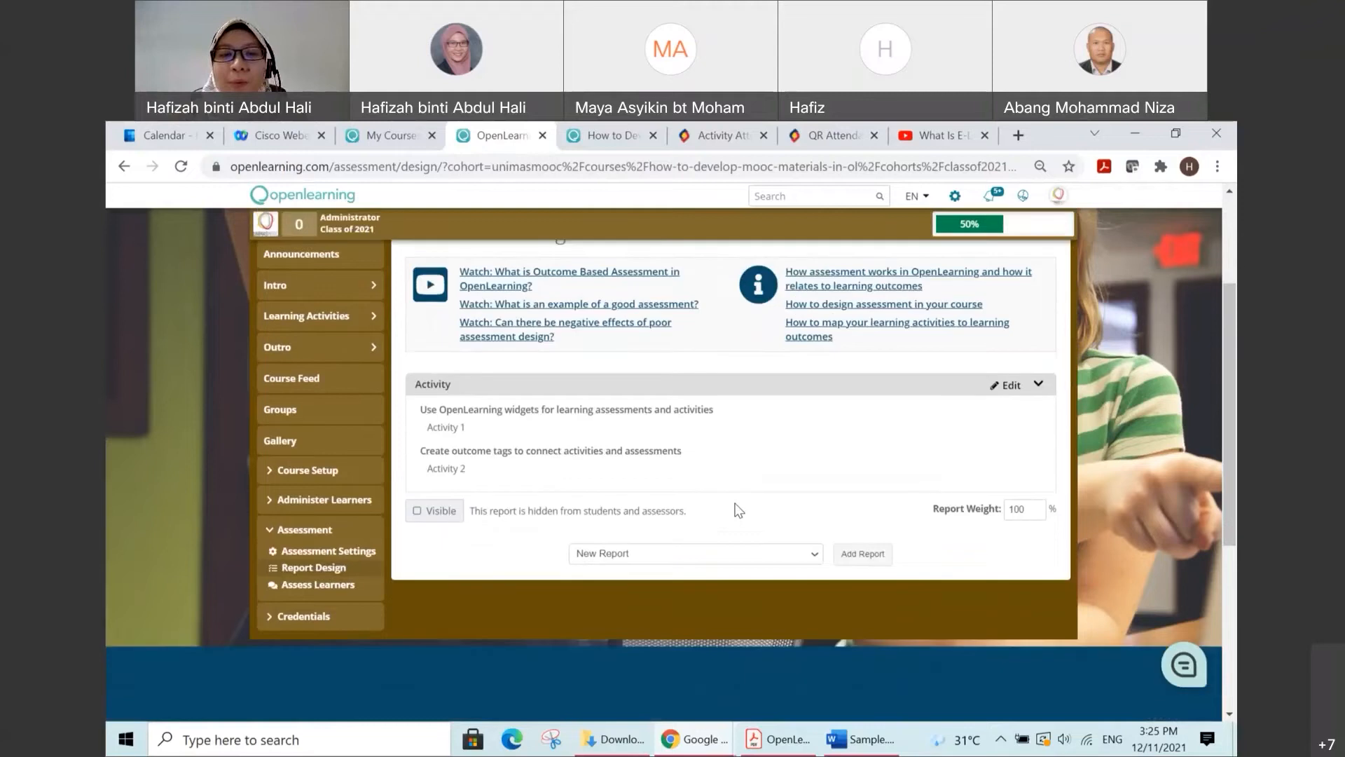
click(815, 557)
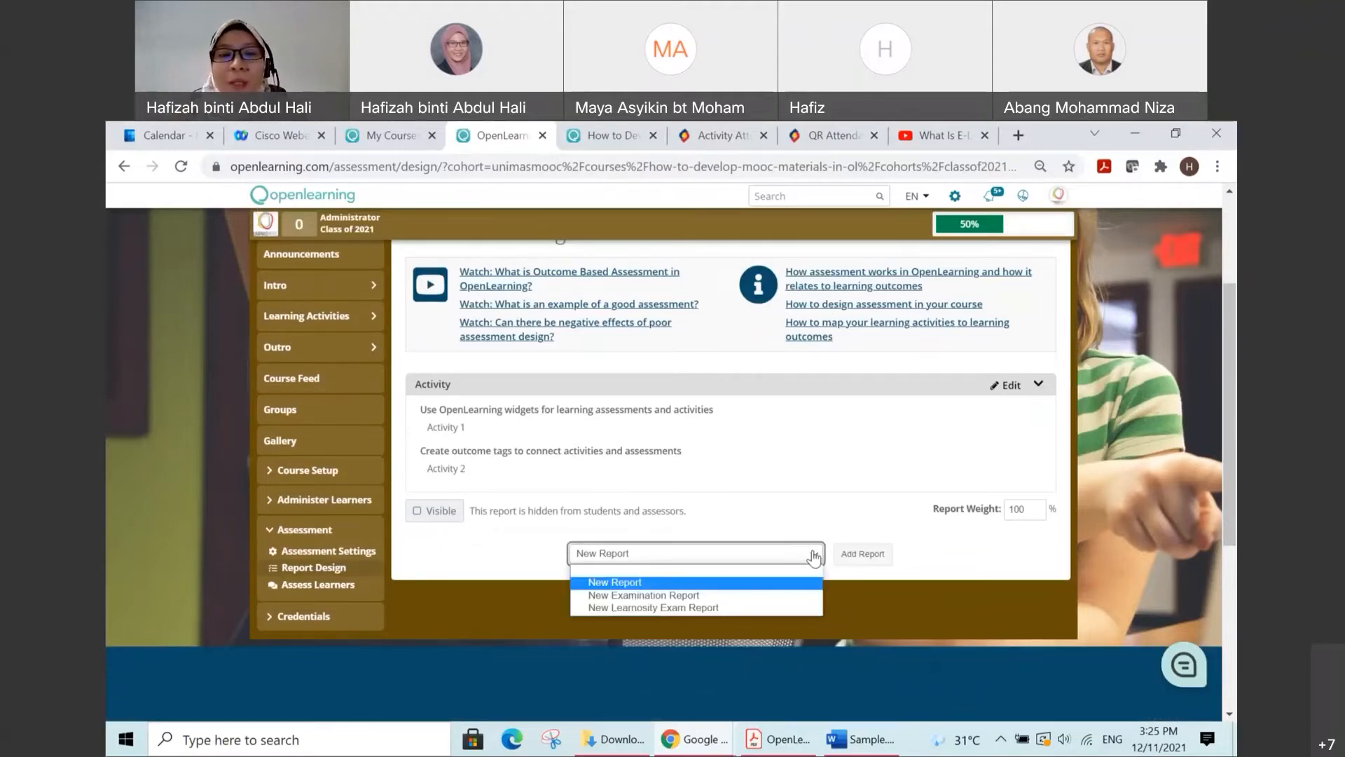
click(791, 596)
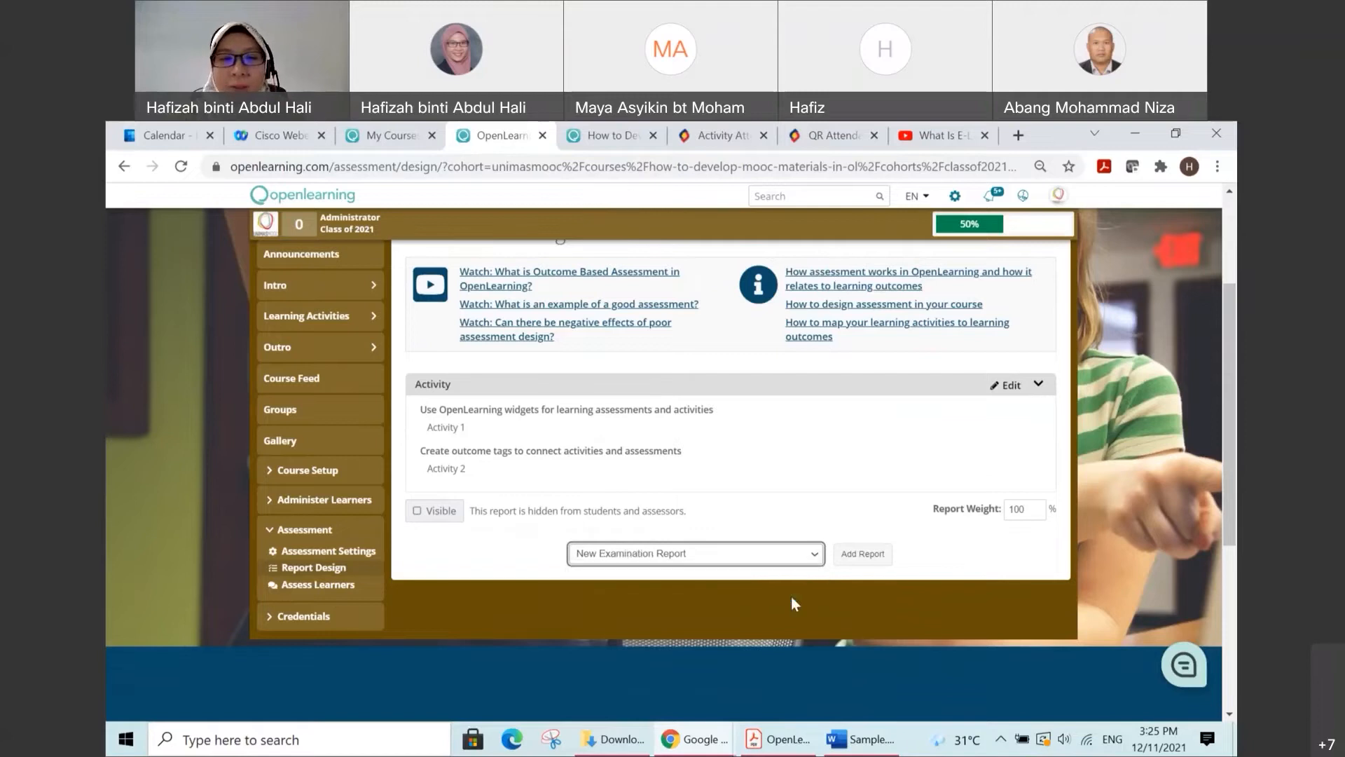
click(869, 554)
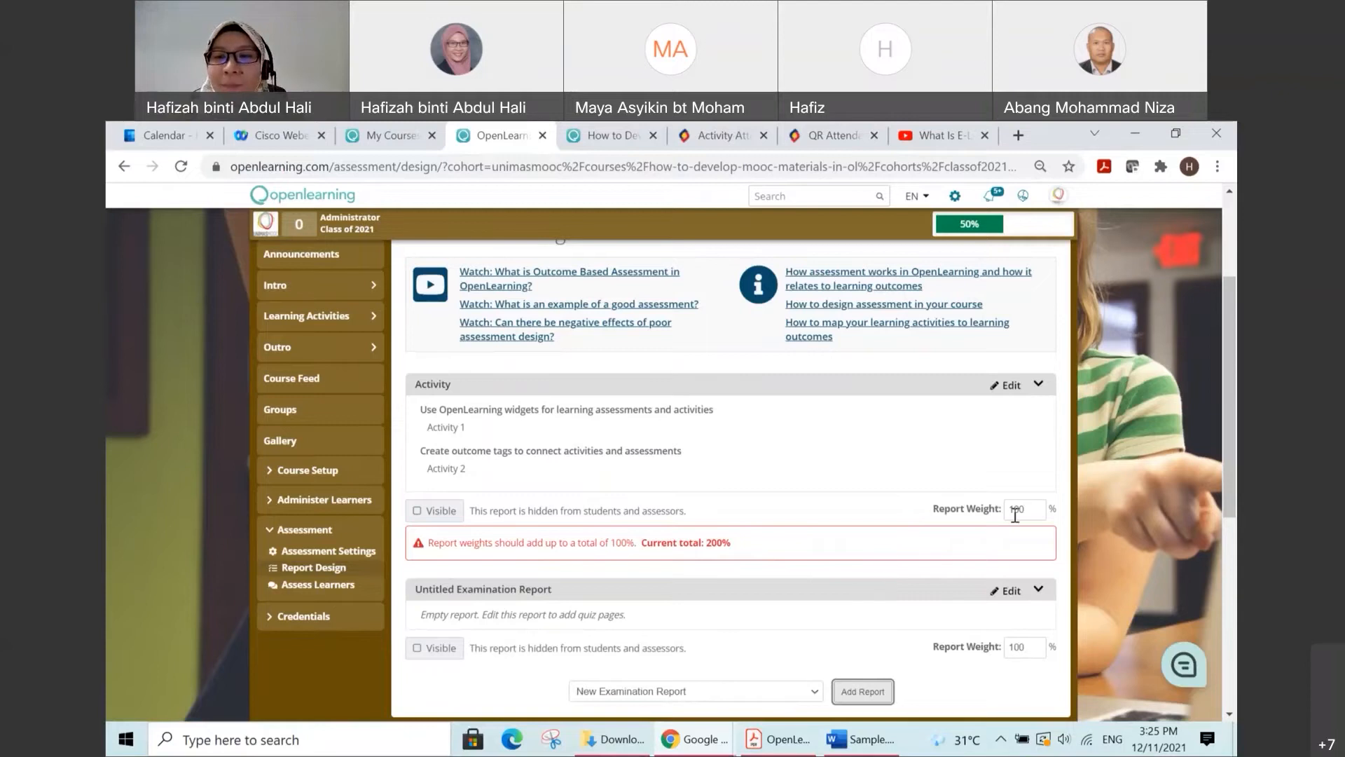
Step: Set the report weight to 40% for the Activity report and 60% for the untitled examination report
drag(1029, 509, 1008, 509)
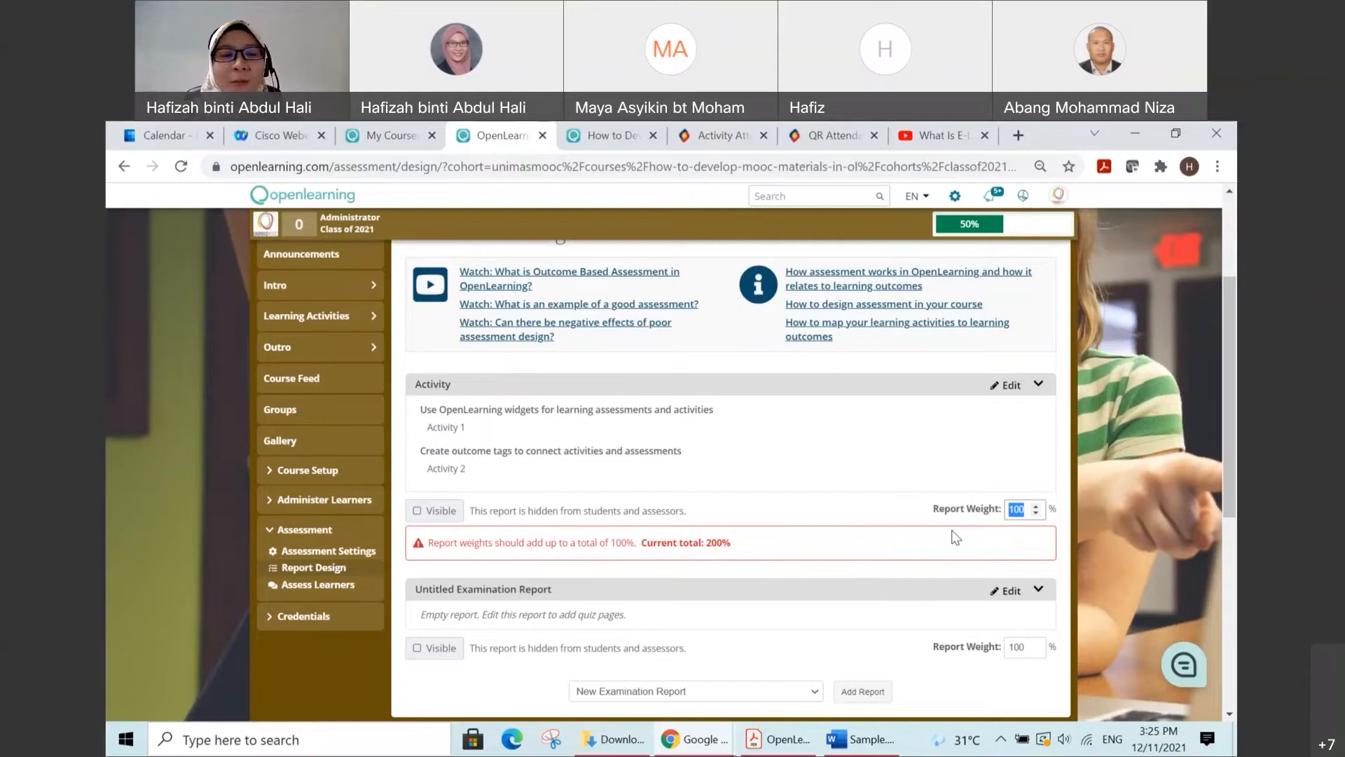
text(40)
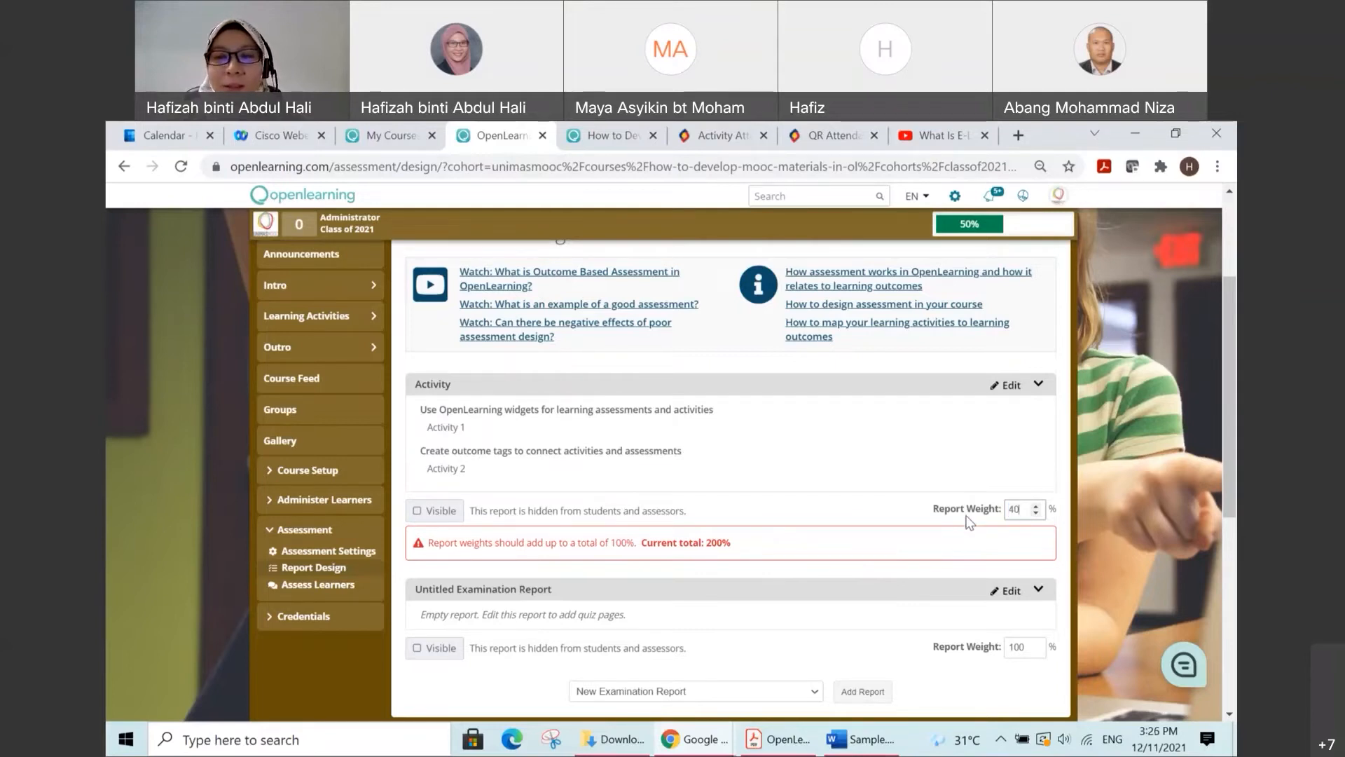
click(930, 514)
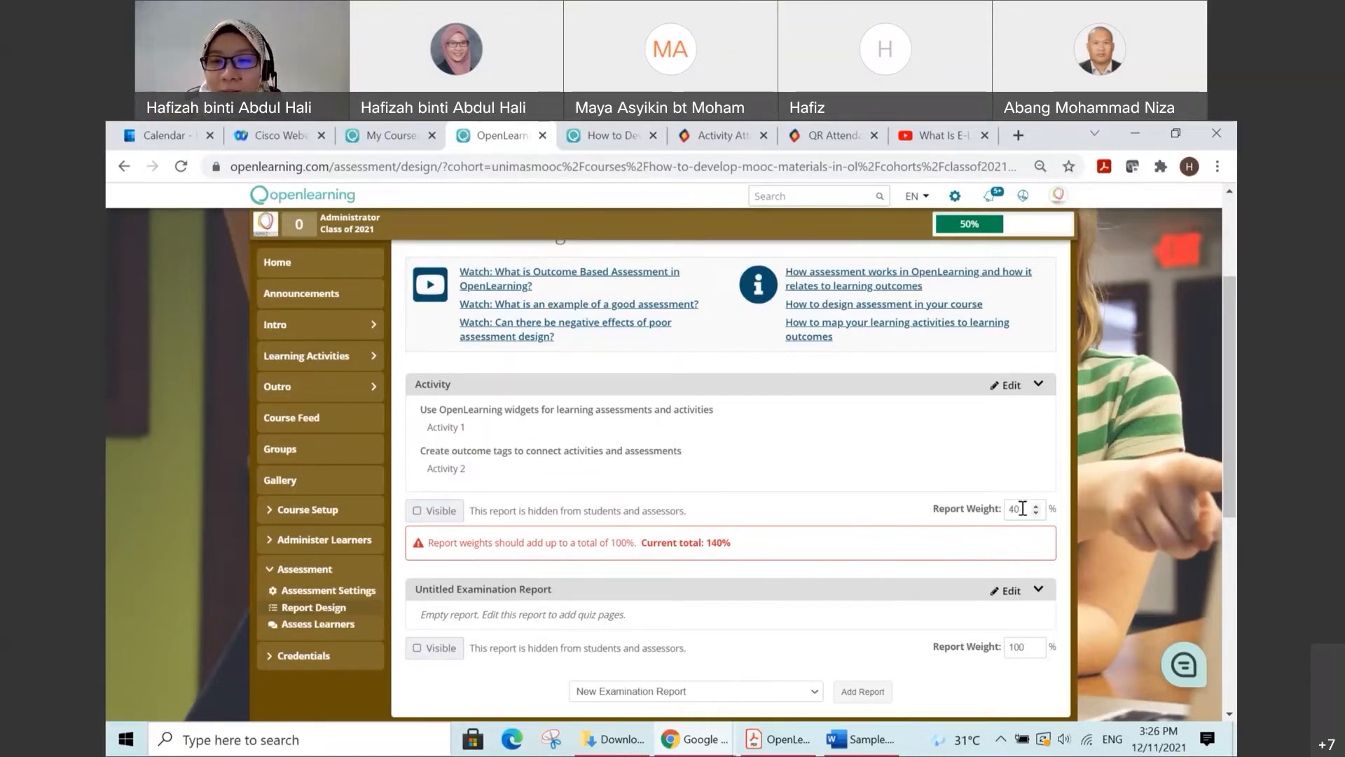
double_click(1025, 646)
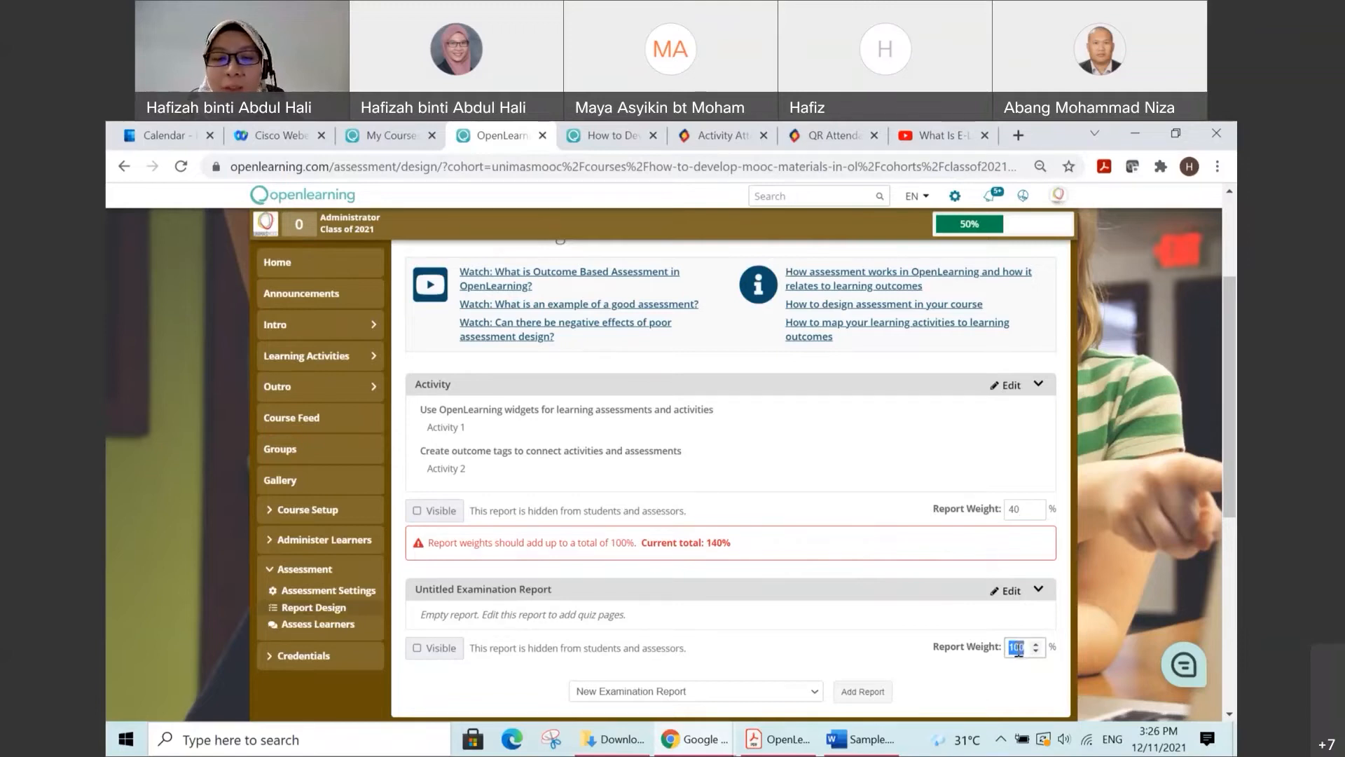
text(60)
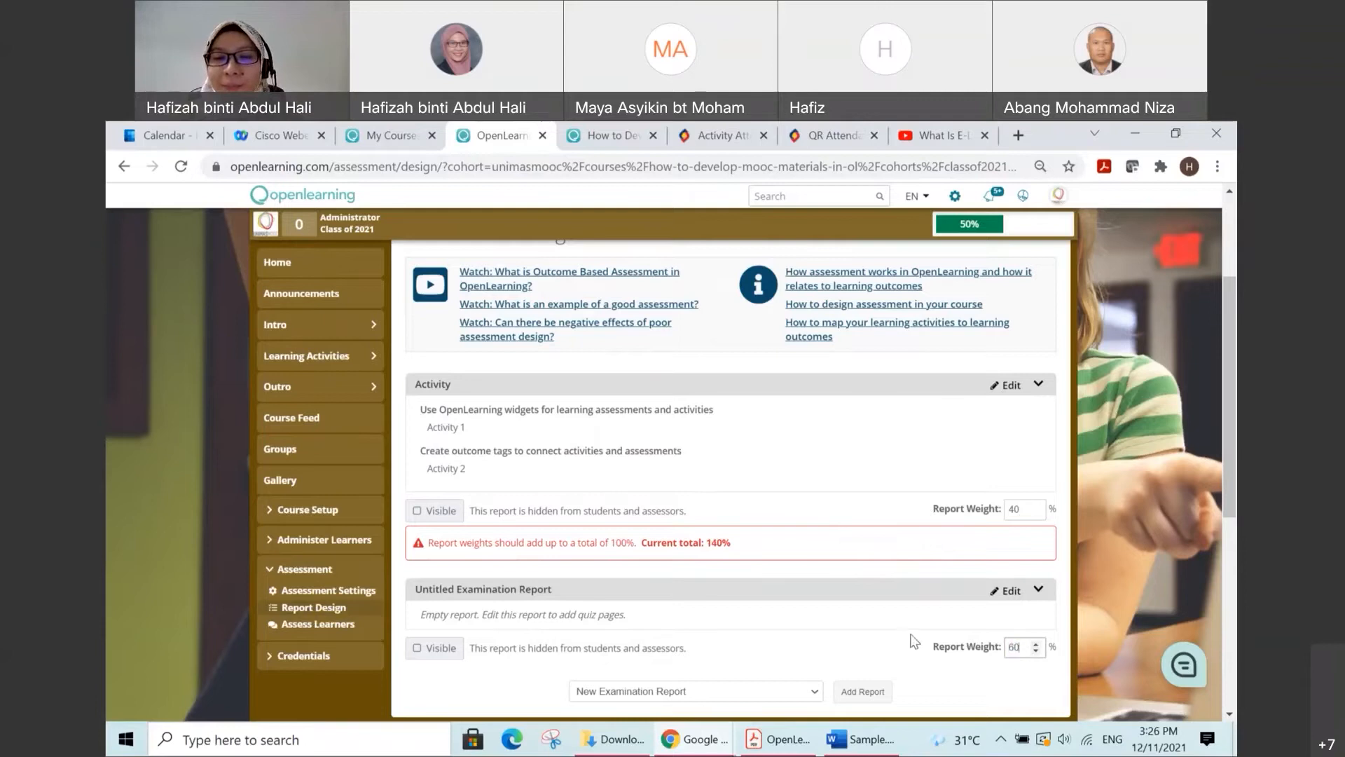
scroll(920, 615, down, 1)
scroll(921, 613, up, 1)
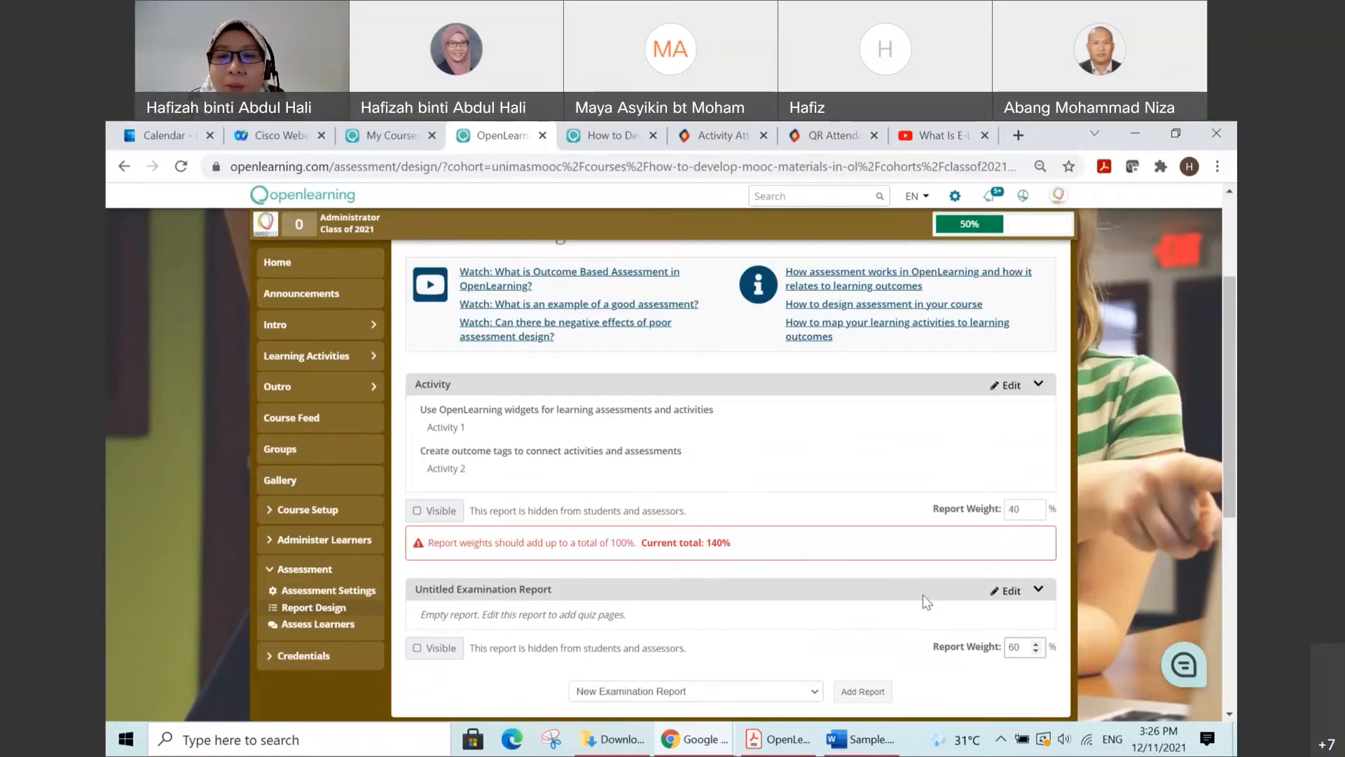
Step: Open the untitled examination report for editing, title it "Assessments" and save it
click(1006, 594)
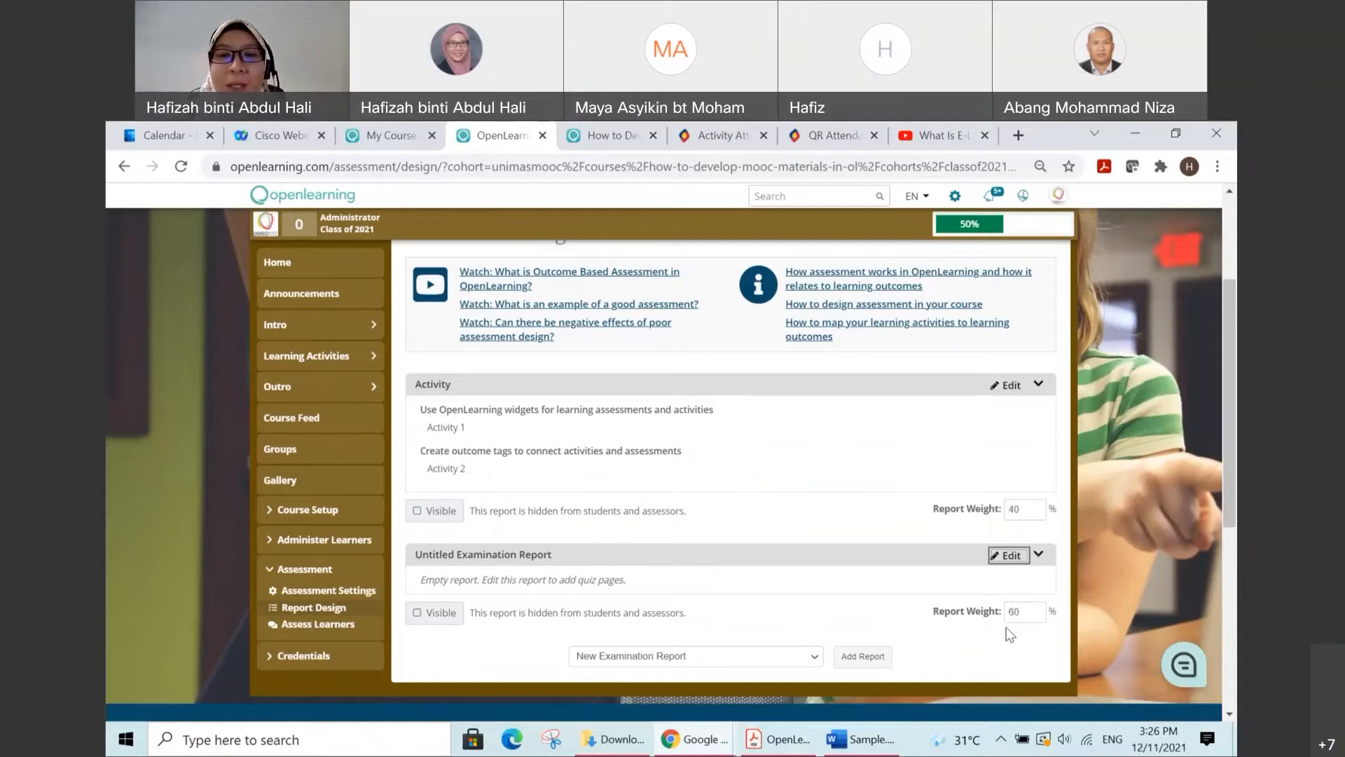
click(1008, 555)
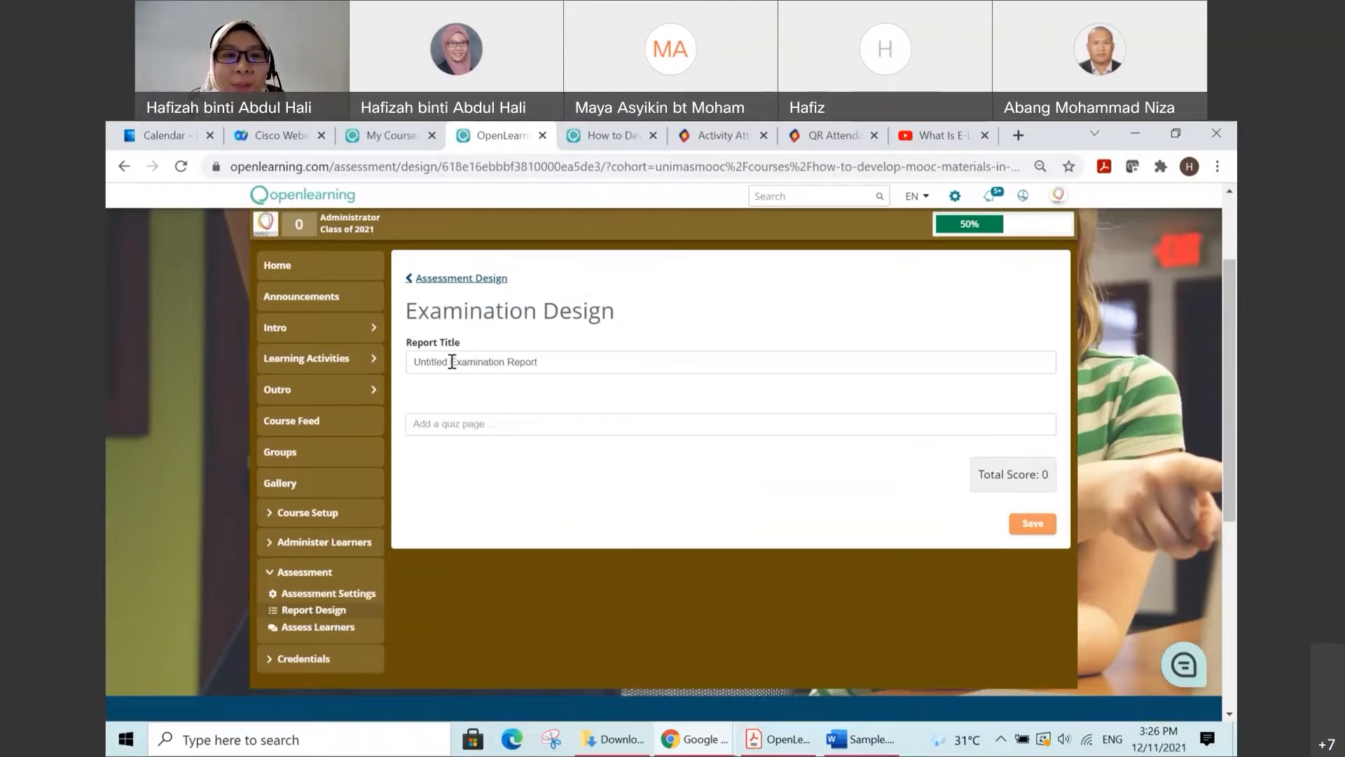
drag(556, 360, 351, 360)
text(A)
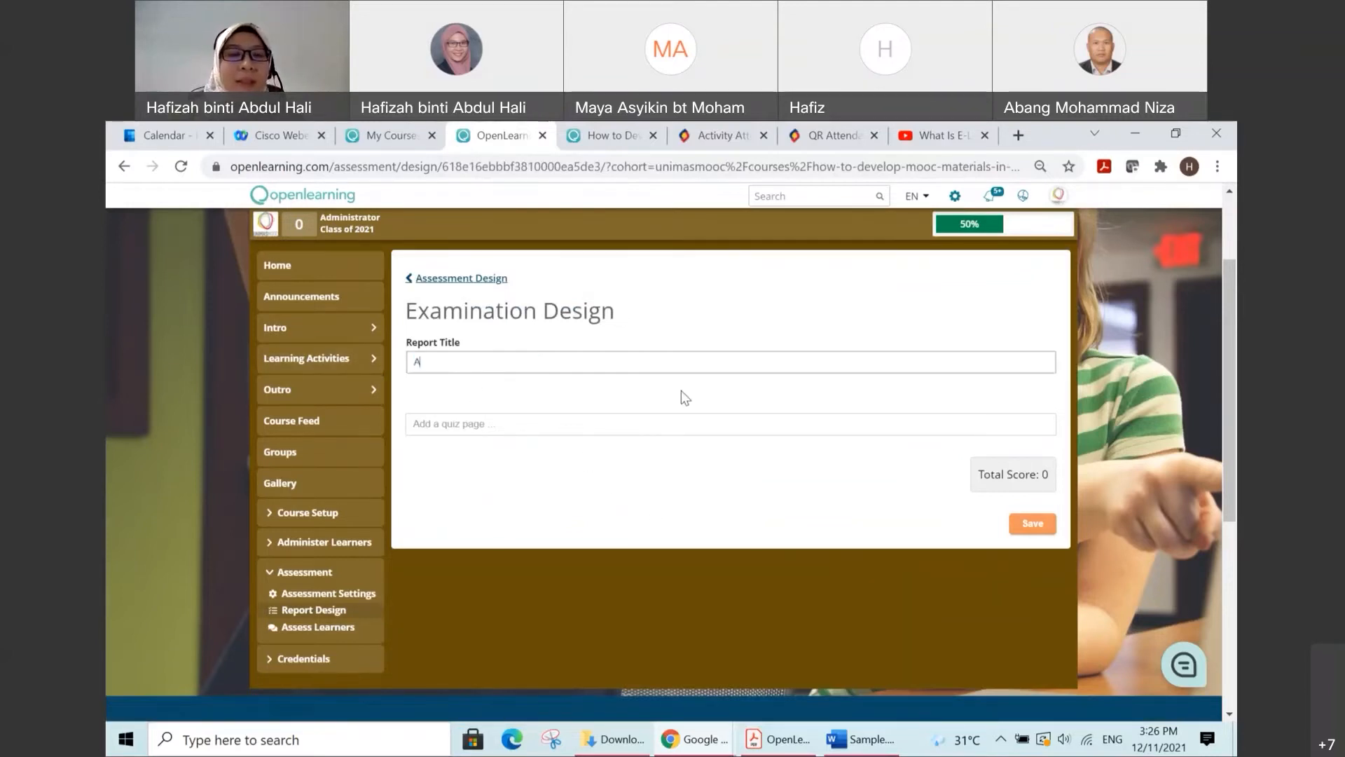
text(ssessment)
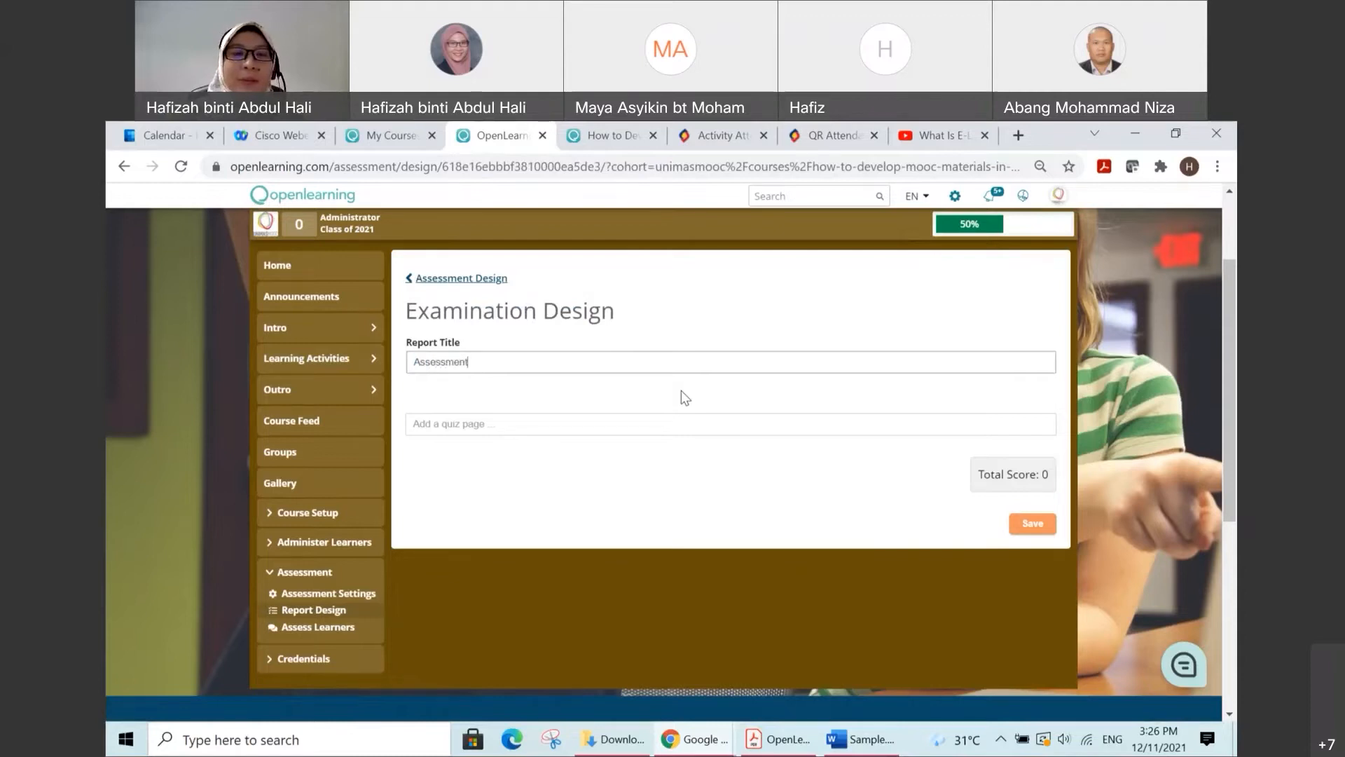
text(s)
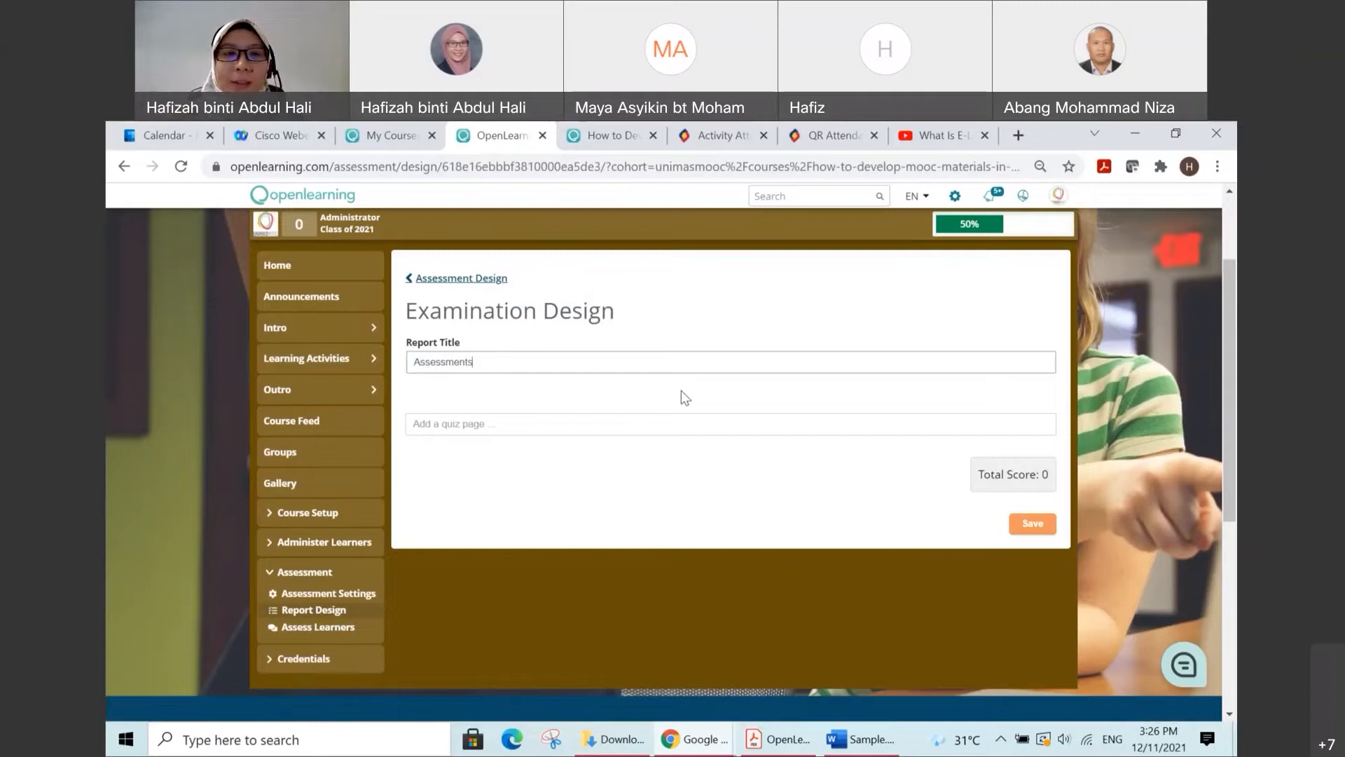
click(775, 388)
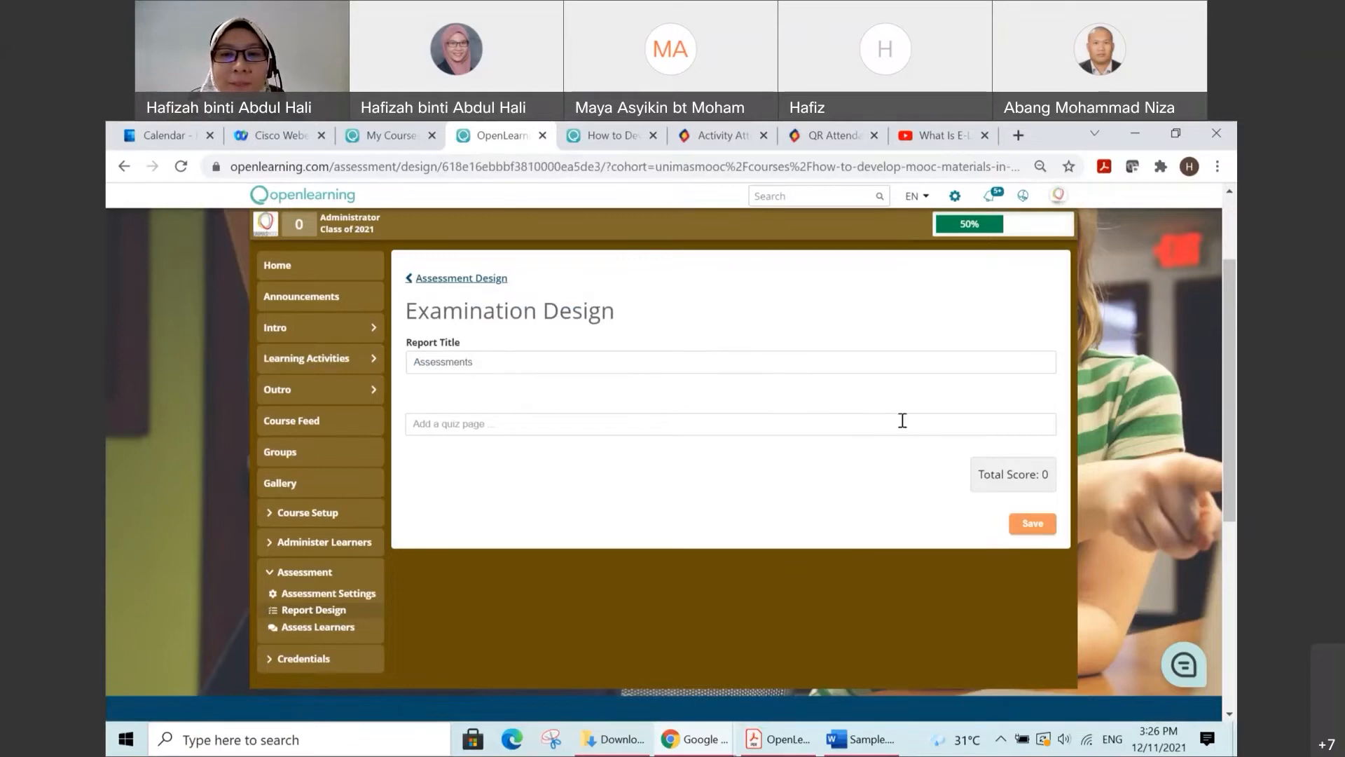
click(1029, 524)
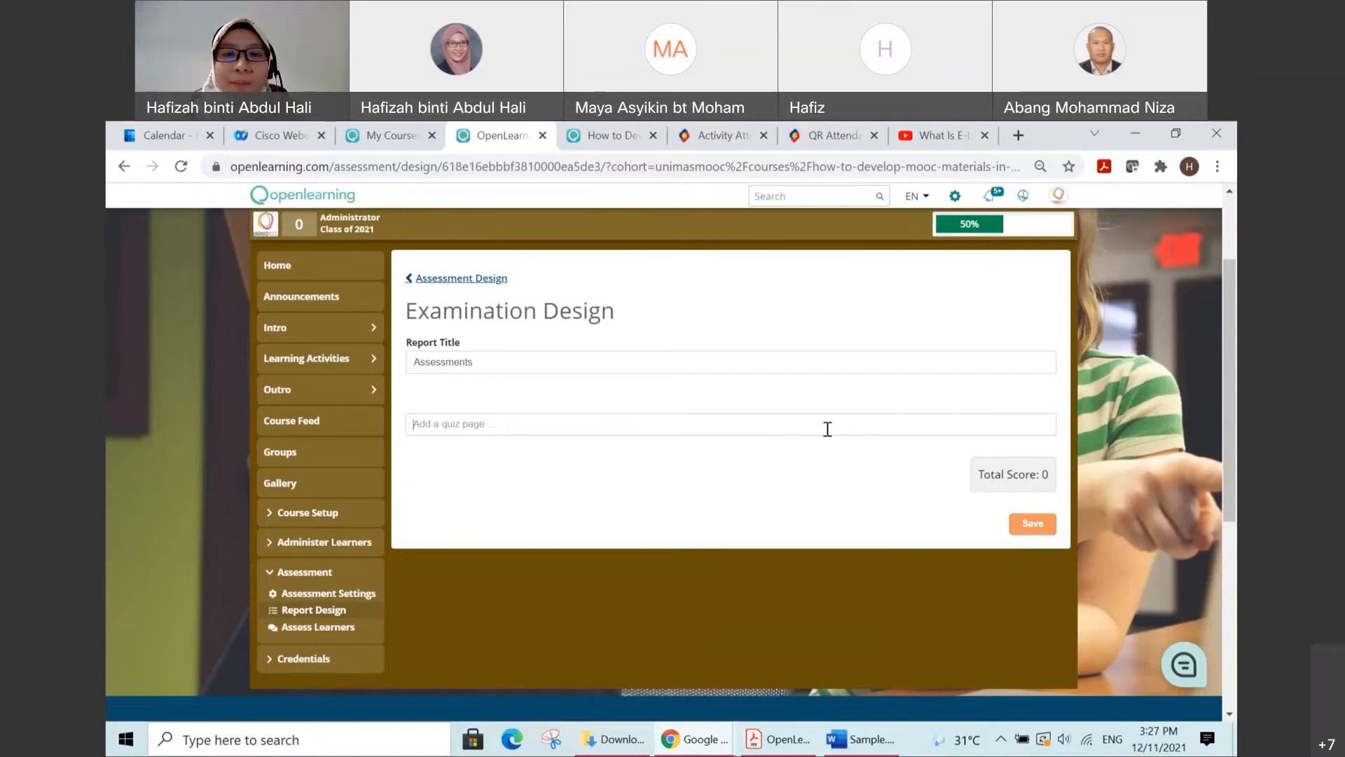
Step: Search the quiz pages for "assessment" and add the first Assessment 1.1 page to the Assessments examination report
click(489, 426)
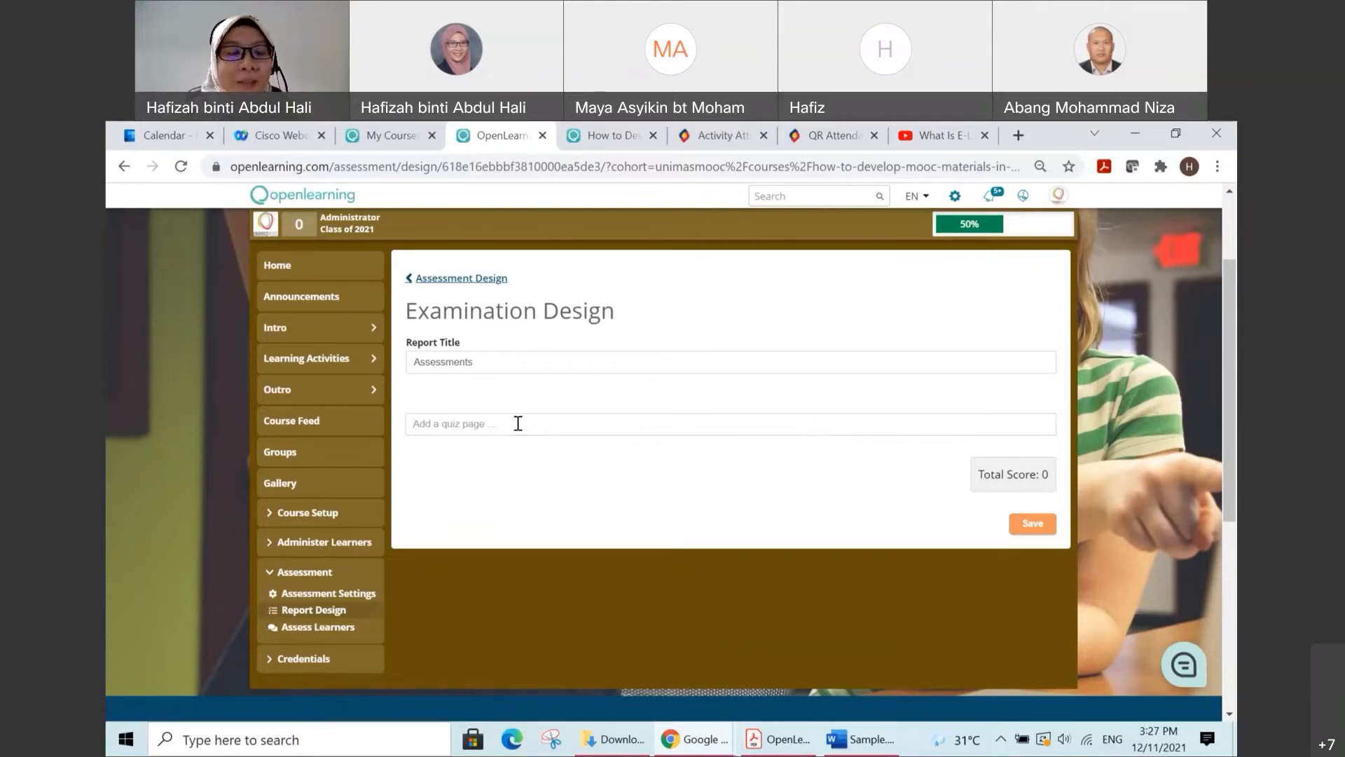
text(ass)
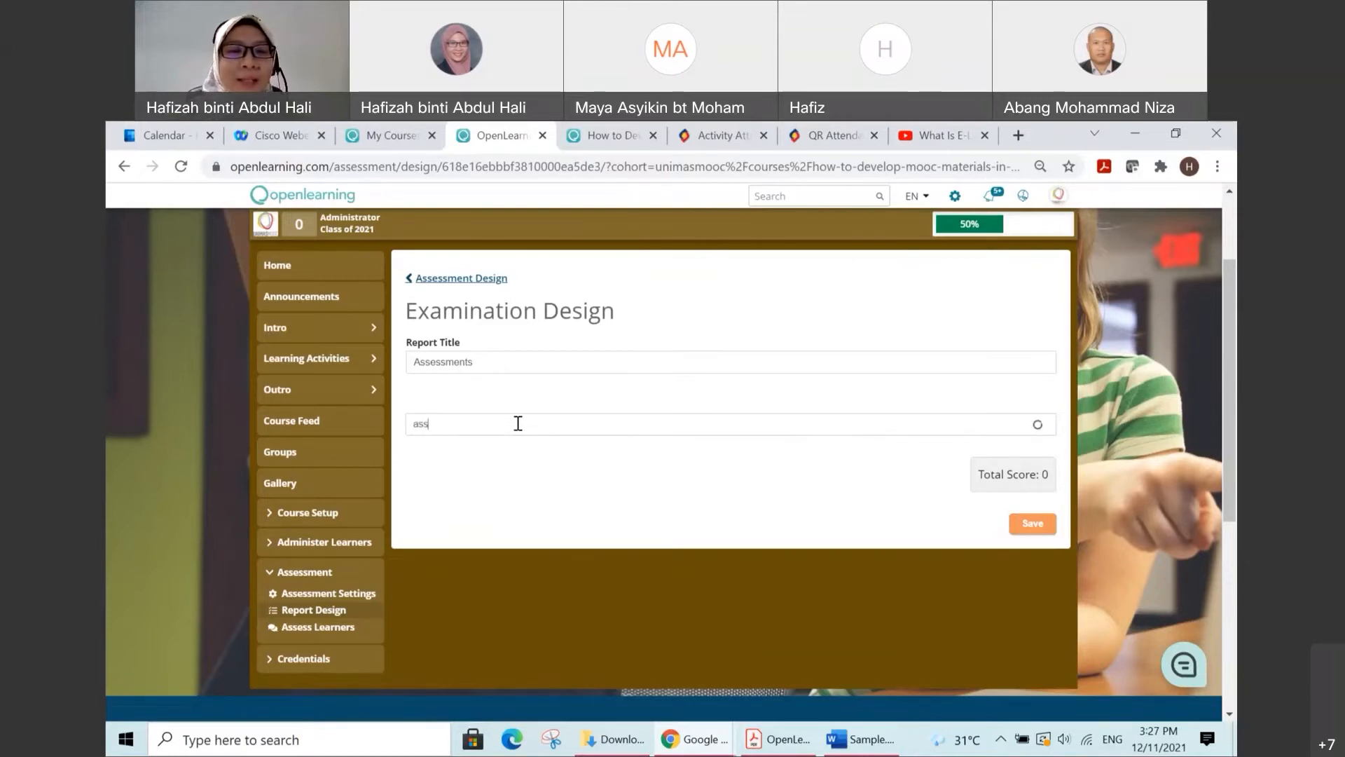
text(essment)
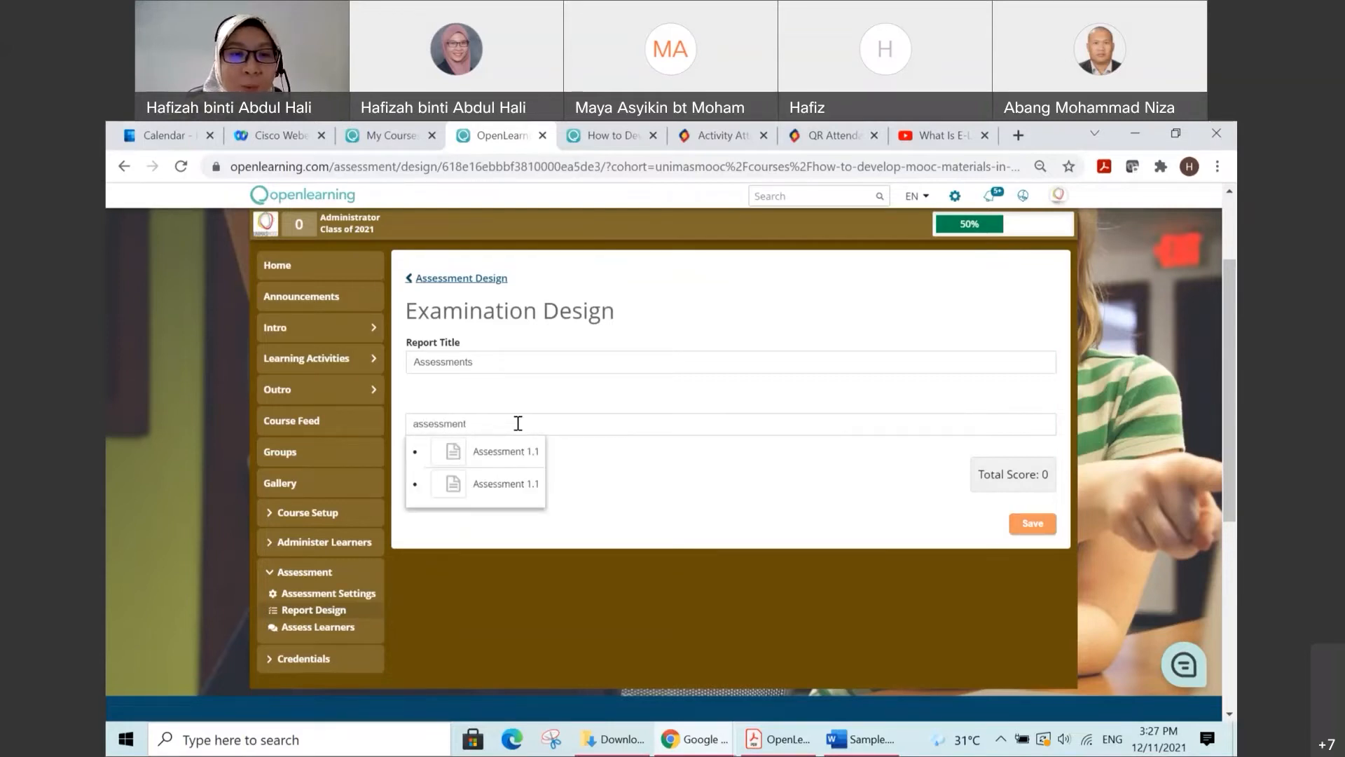
click(524, 452)
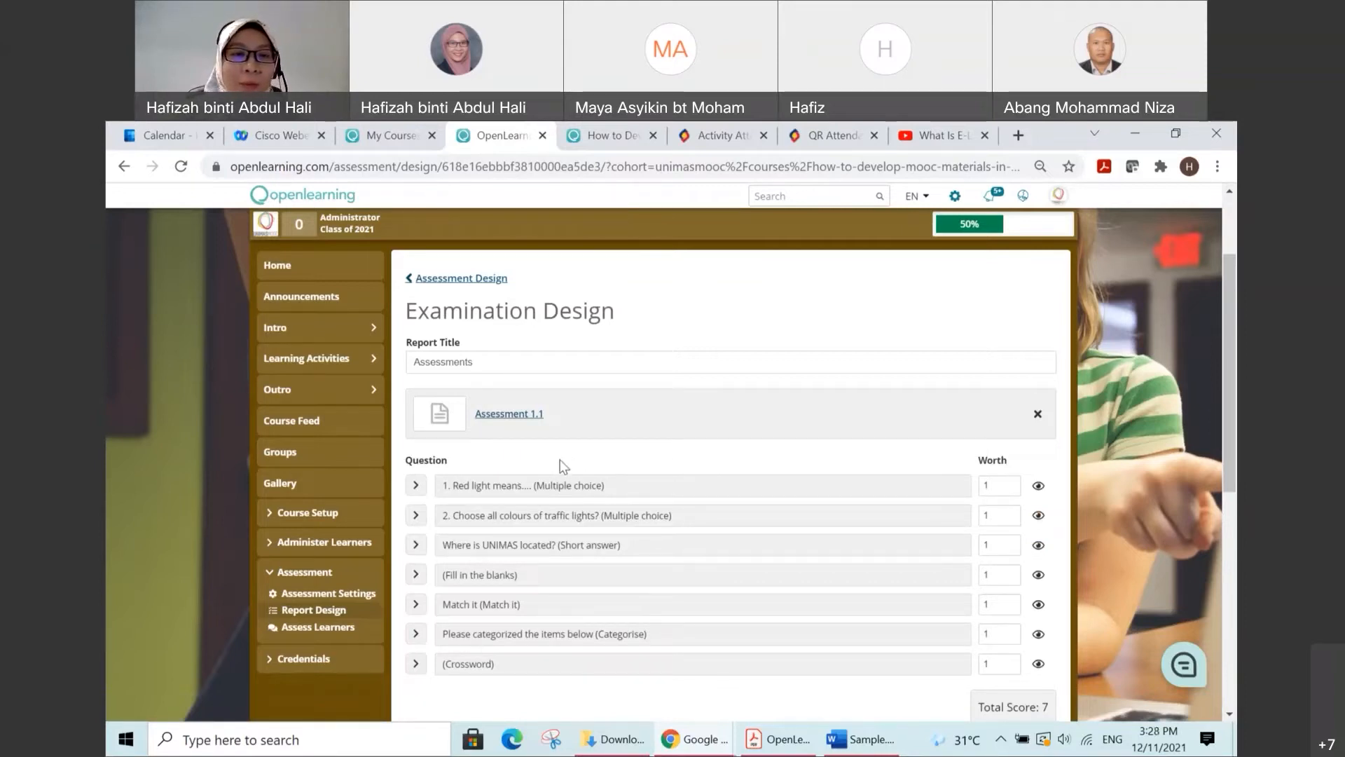
scroll(572, 448, down, 2)
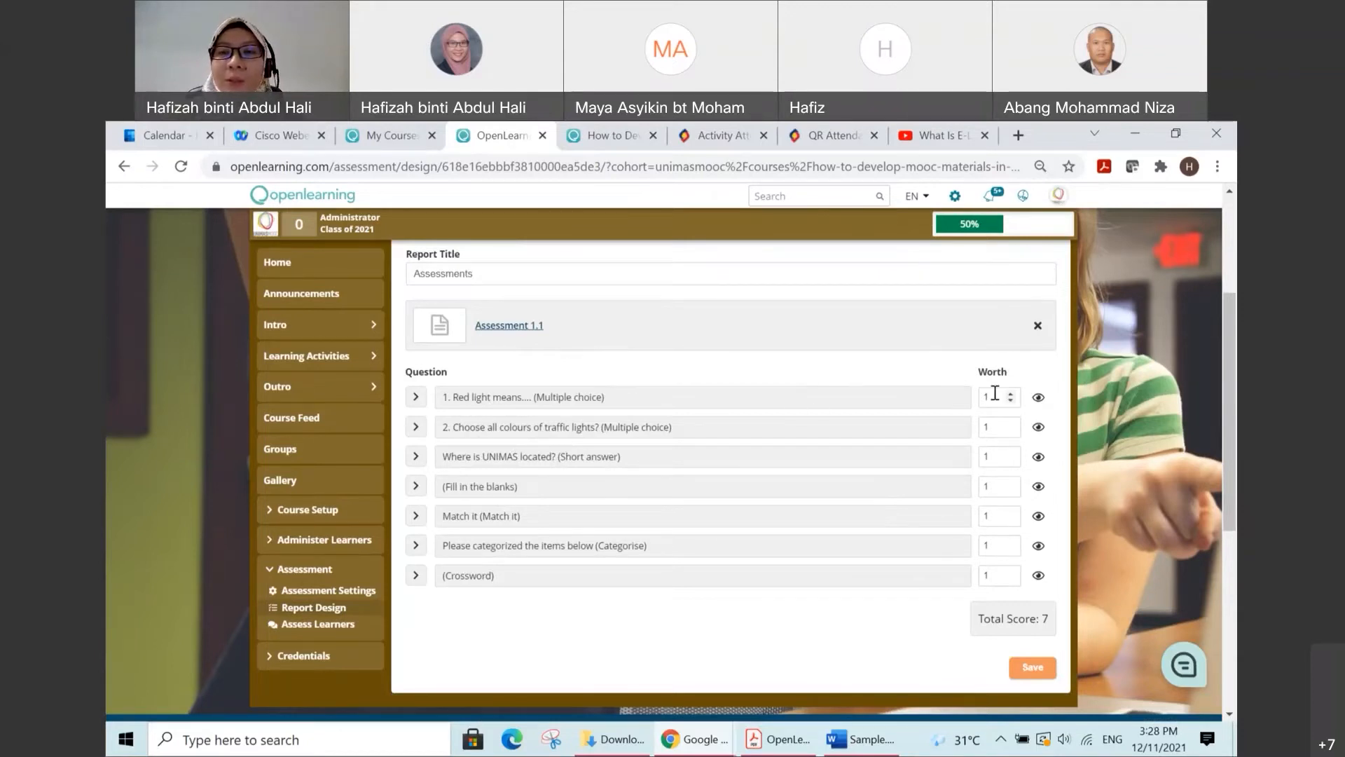
Step: Set the worth of the red light and traffic light colours multiple-choice questions to 10 each
scroll(990, 511, up, 1)
scroll(990, 511, up, 2)
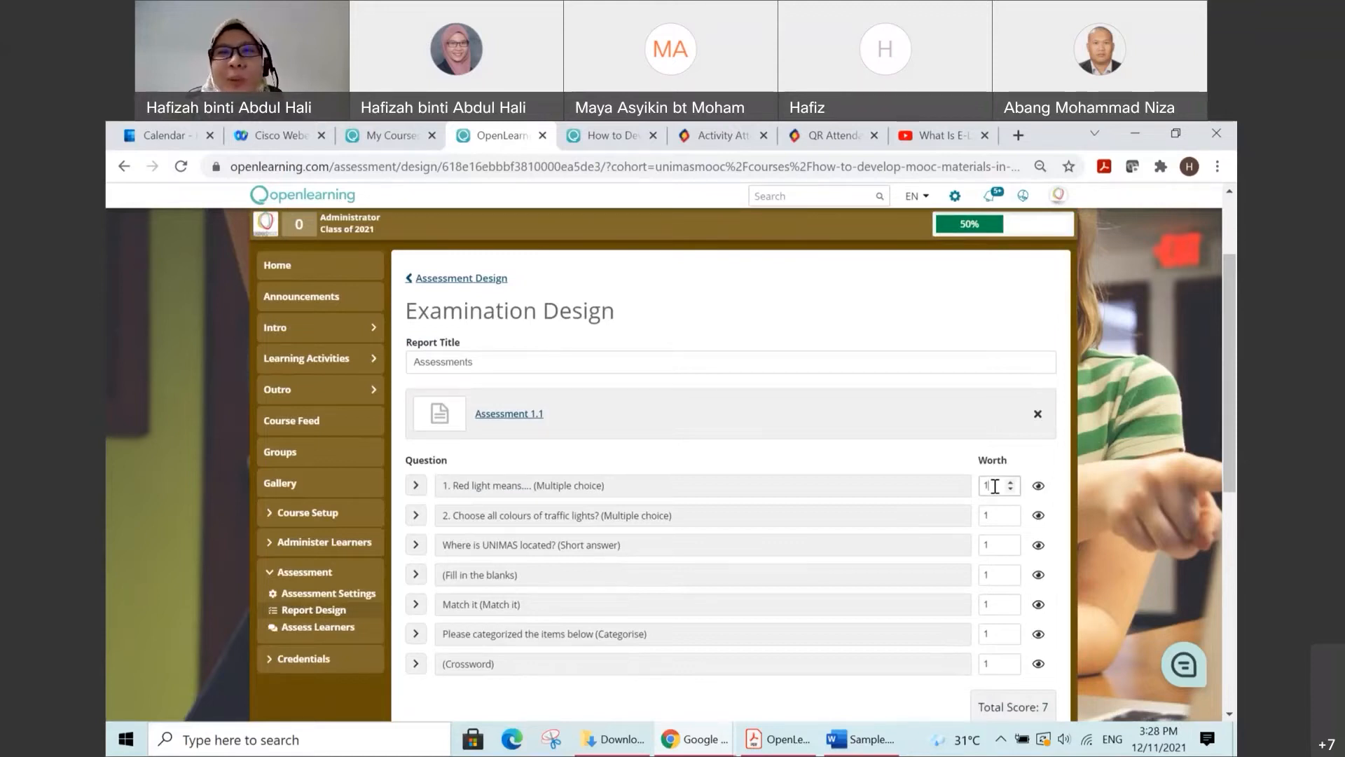
click(995, 485)
text(0)
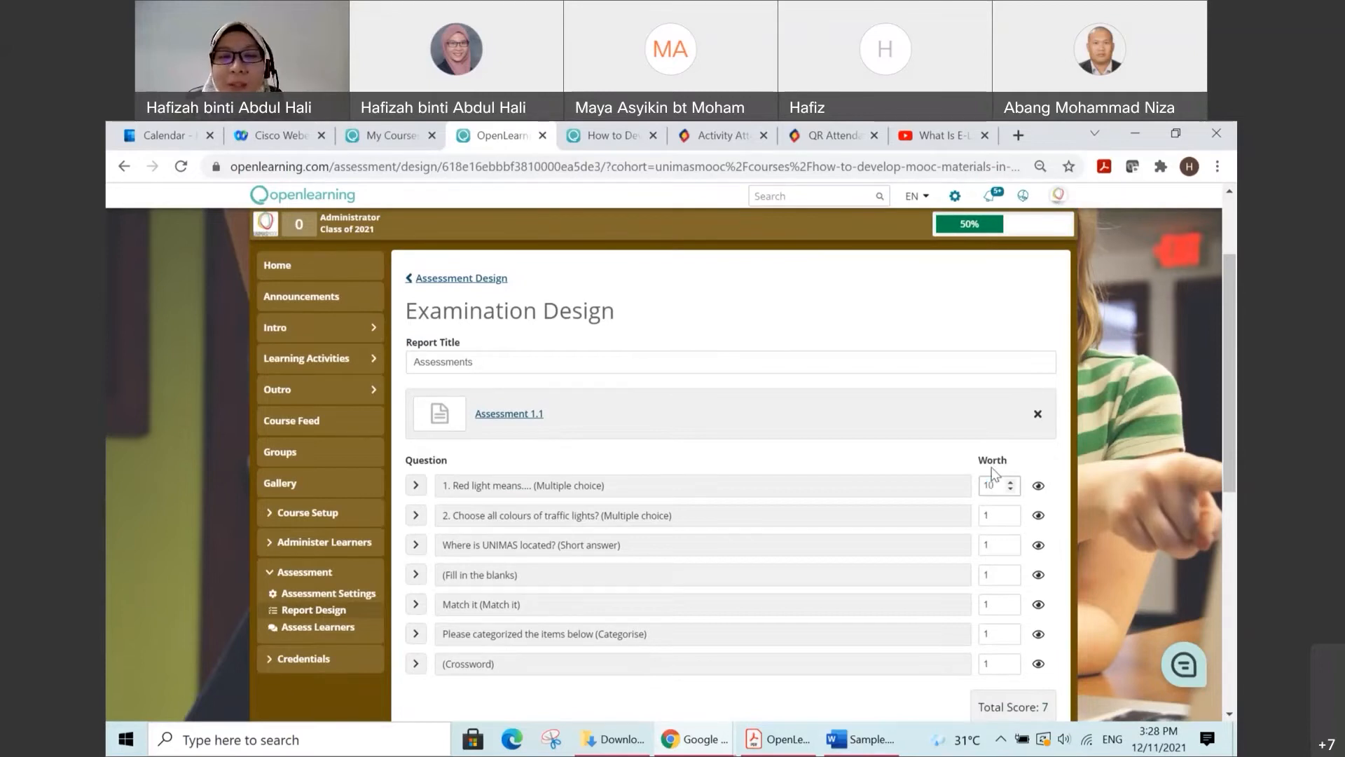
click(994, 515)
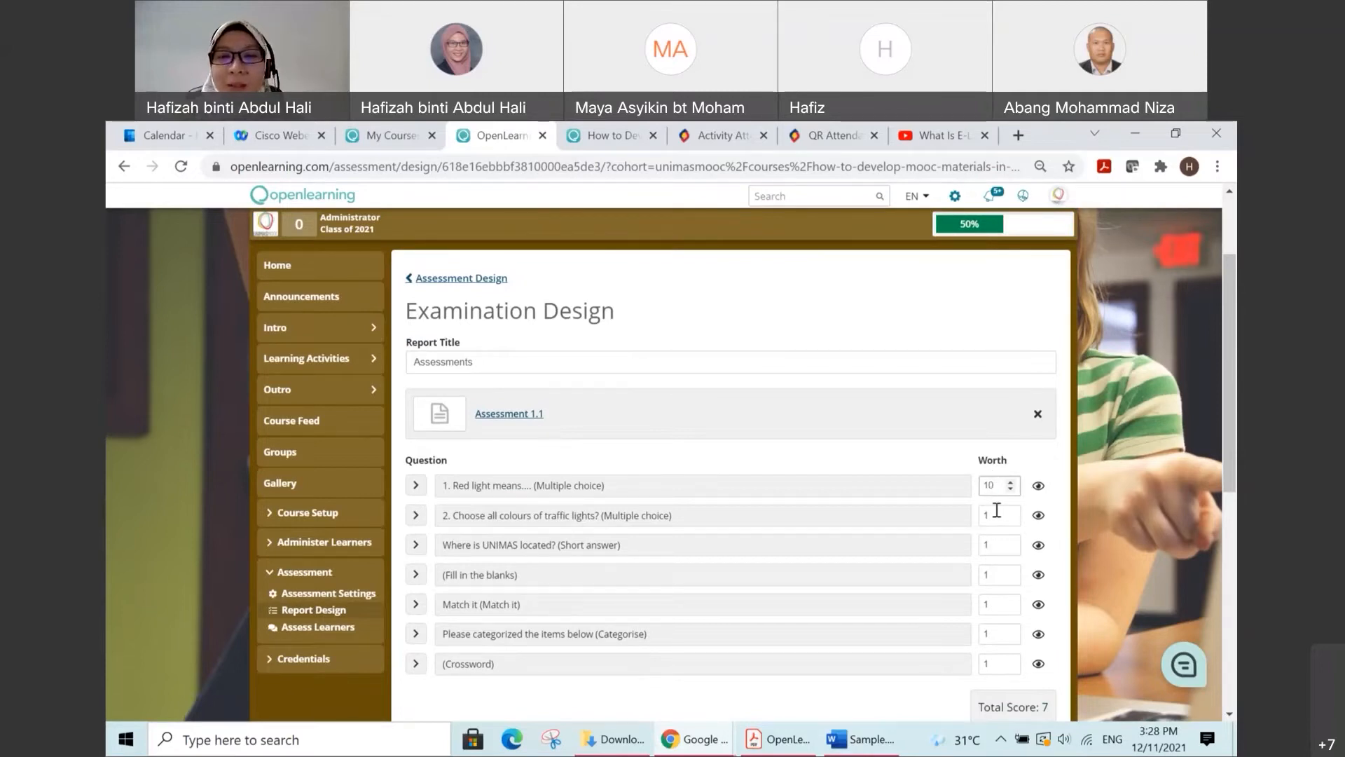
text(0)
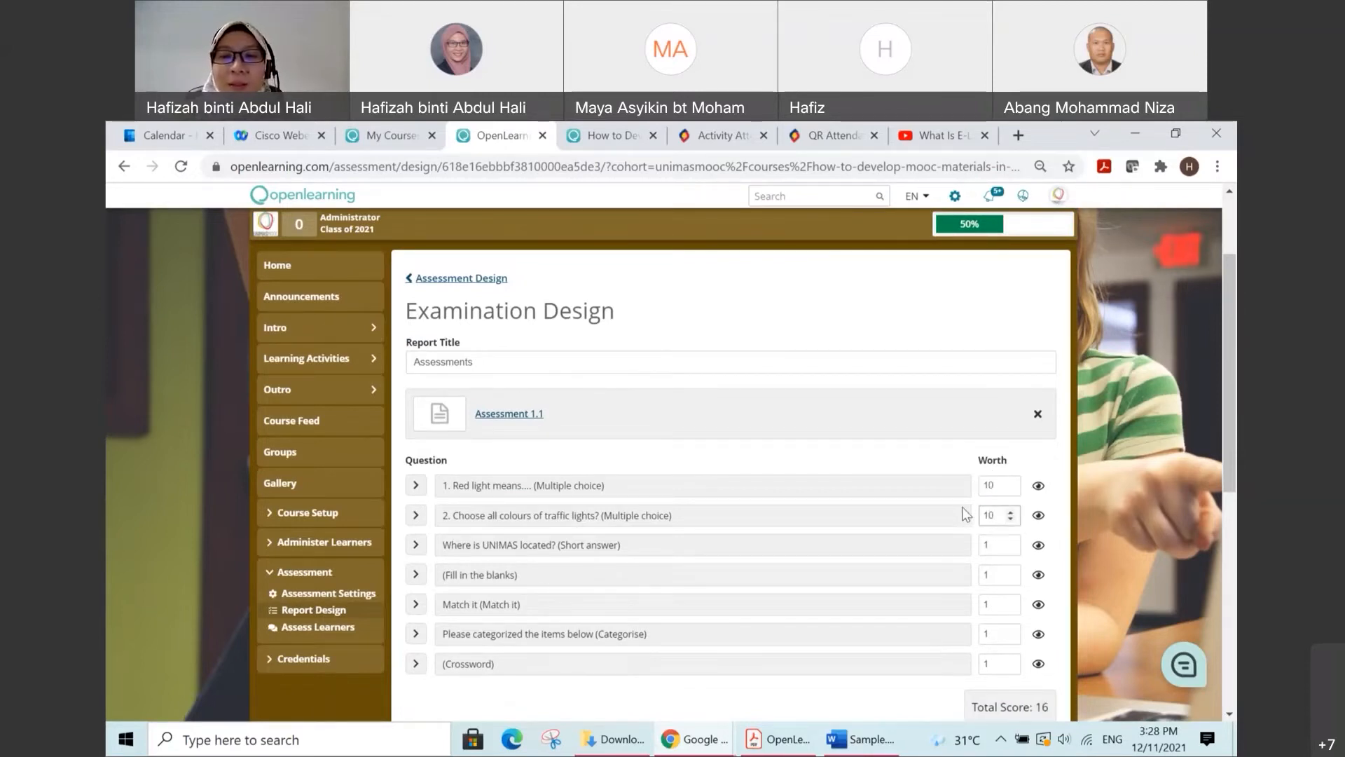
Step: Set the worth of the UNIMAS short-answer question and the fill-in-the-blanks question to 5 each
scroll(994, 493, down, 1)
double_click(994, 456)
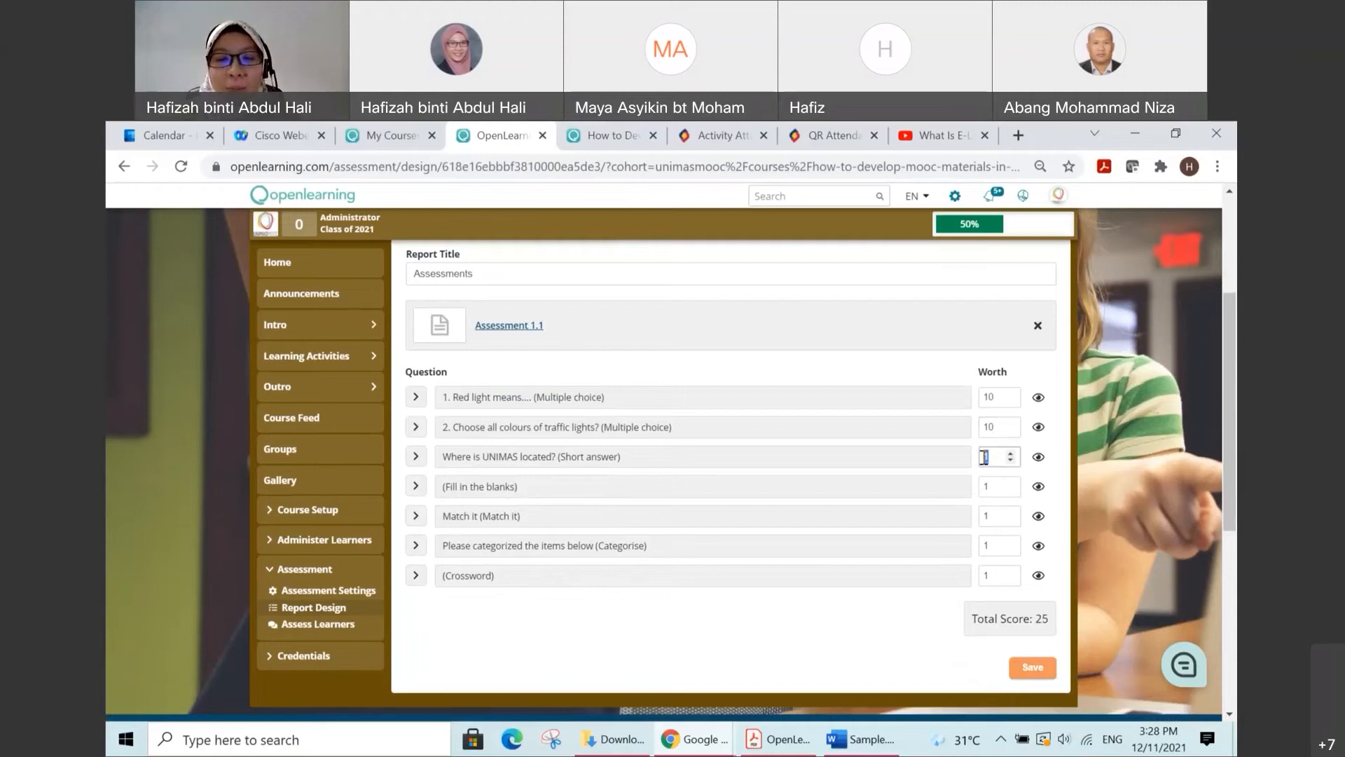
text(5)
double_click(981, 487)
text(5)
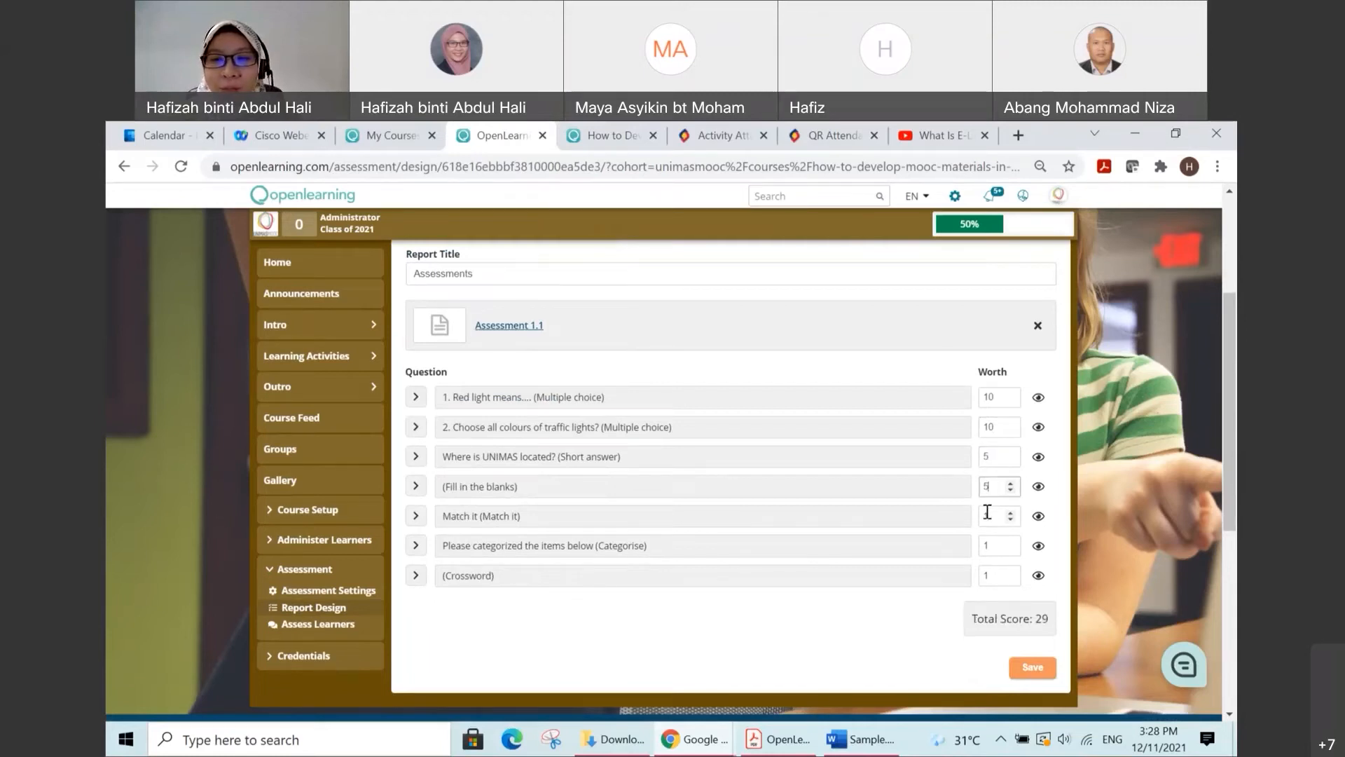
Step: Set the worth of the Match it, Categorise and Crossword questions to 10 each
double_click(984, 517)
text(10)
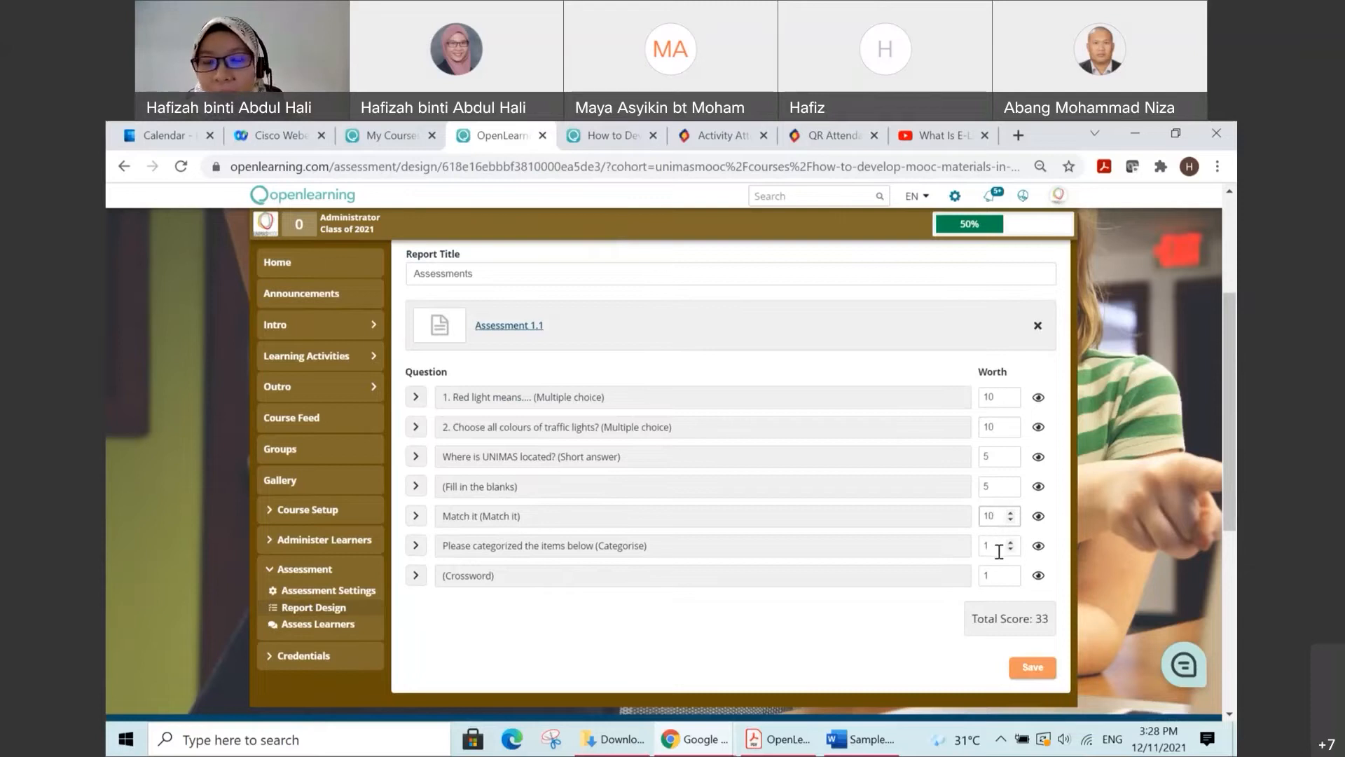
double_click(991, 548)
key(BackSpace)
text(10)
double_click(991, 576)
text(10)
click(887, 621)
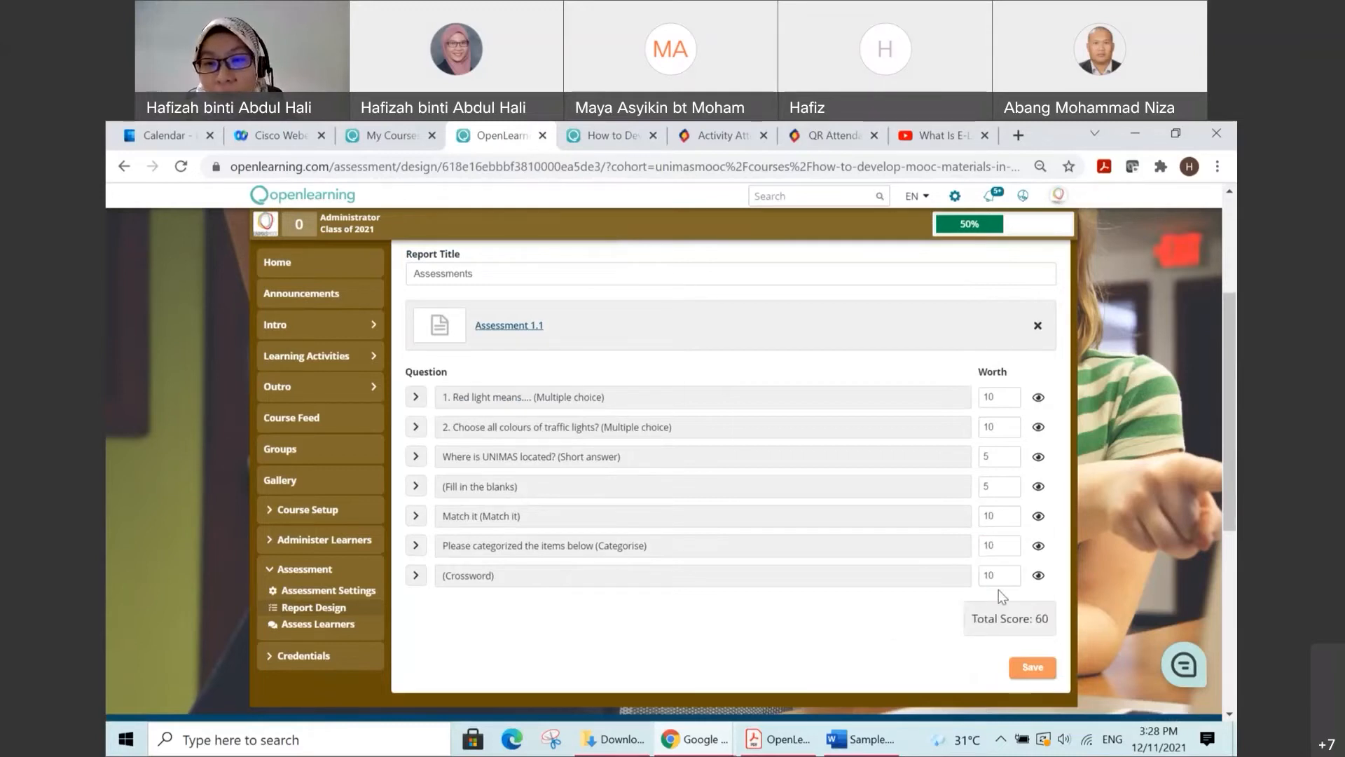
Step: Change the worth of the Categorise and Match it questions to 5 each and save the Assessments report
double_click(992, 546)
text(5)
double_click(991, 516)
text(5)
click(905, 619)
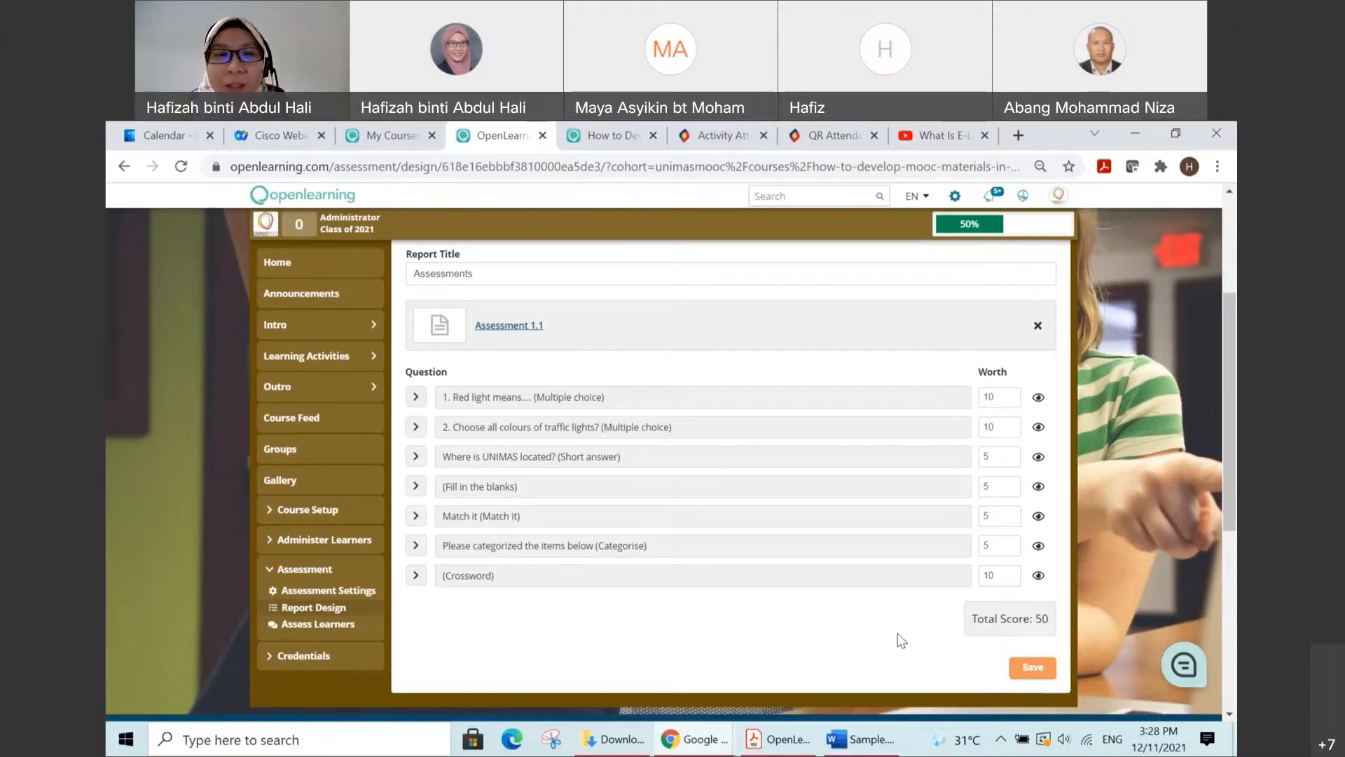
click(1036, 669)
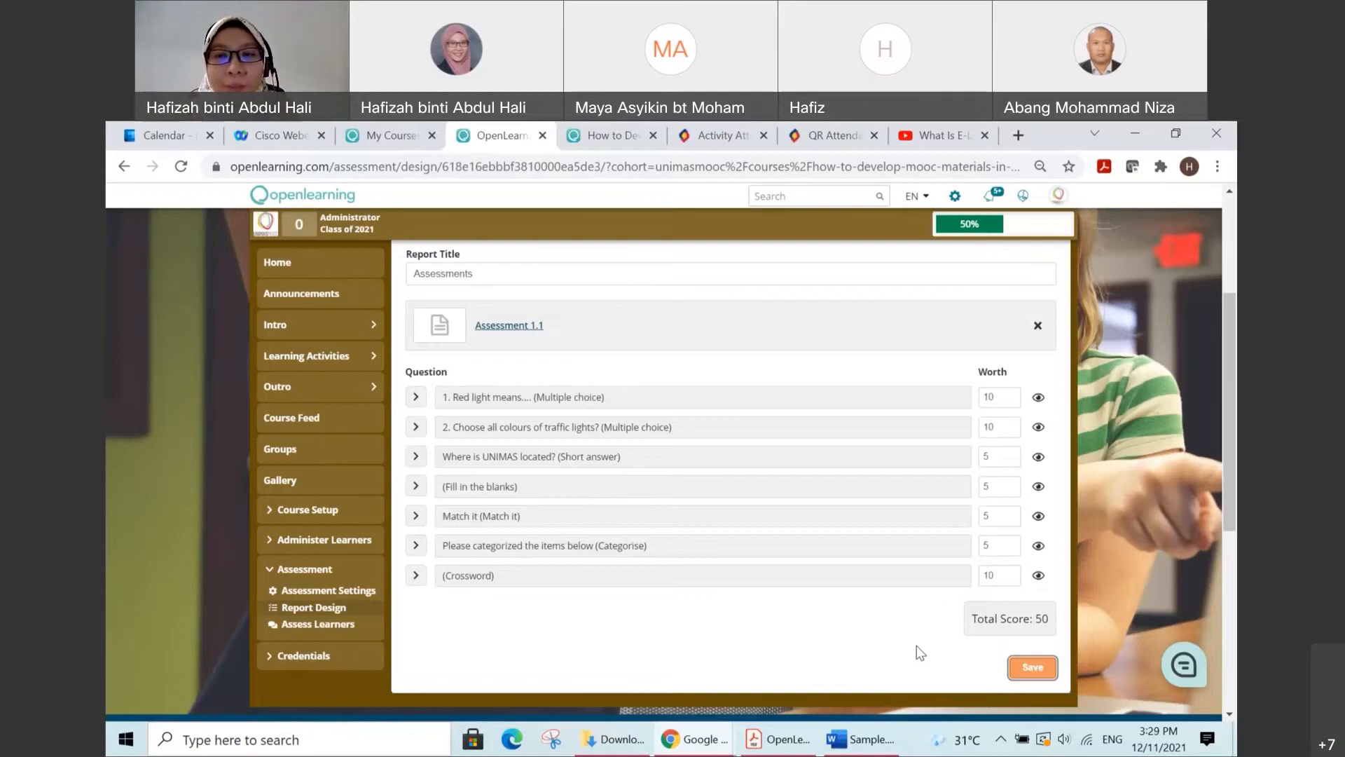
Step: Return to the assessment design overview and add another new examination report below Assessments
scroll(903, 634, up, 2)
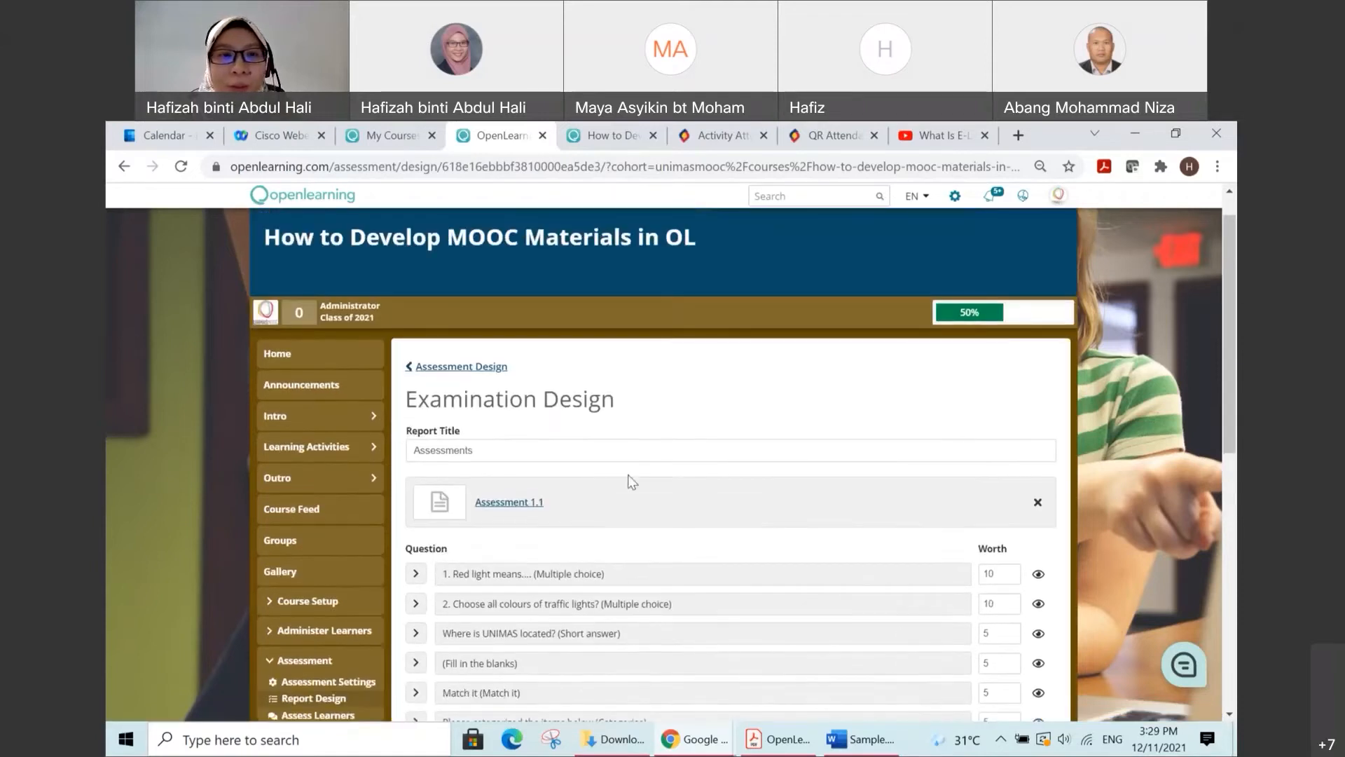
click(462, 367)
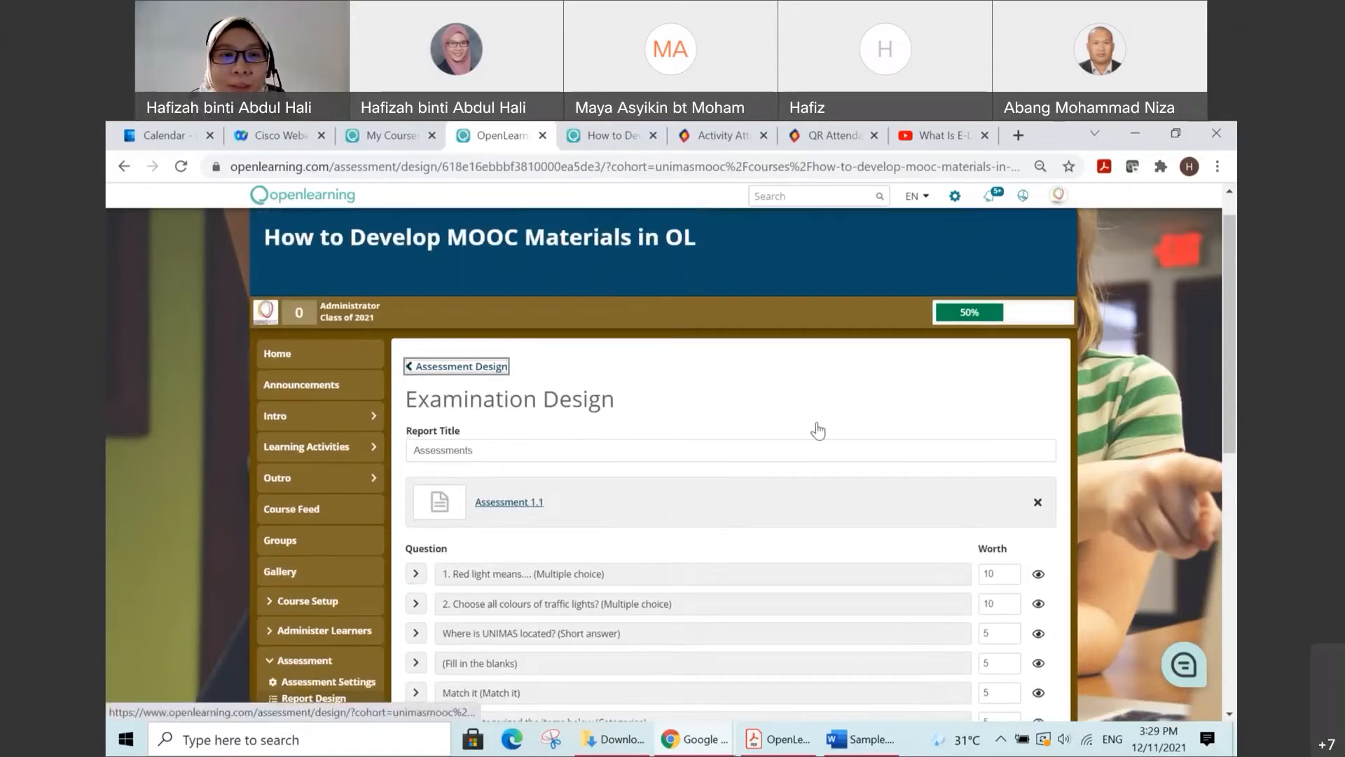
scroll(820, 433, down, 3)
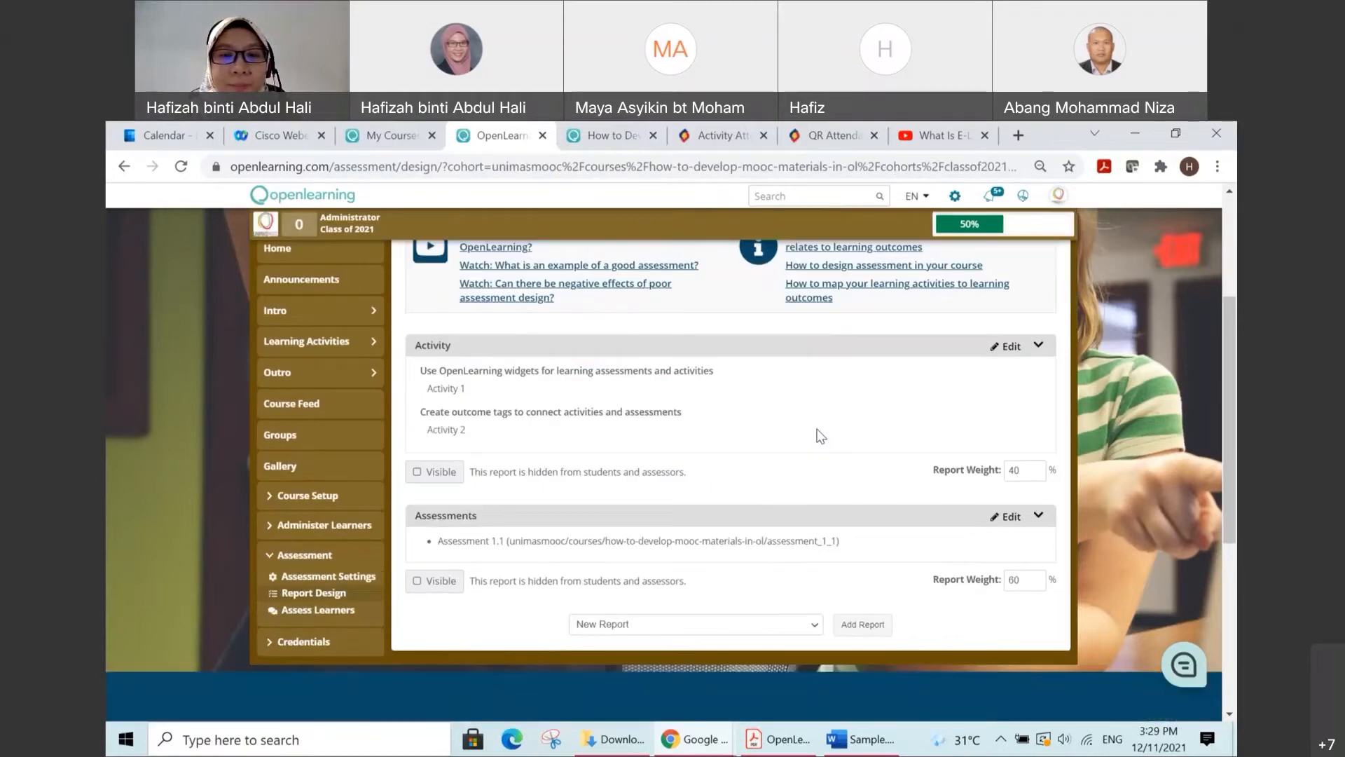
scroll(820, 435, down, 1)
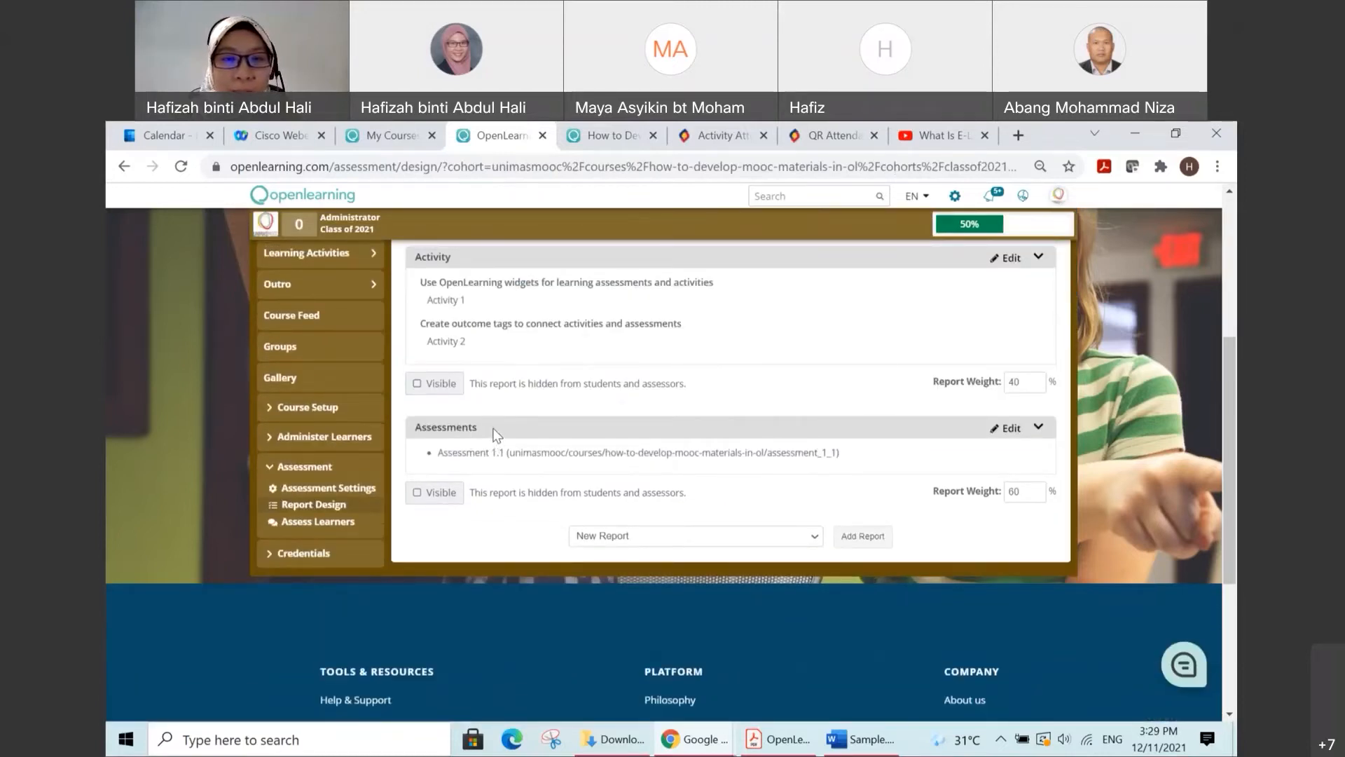
click(814, 540)
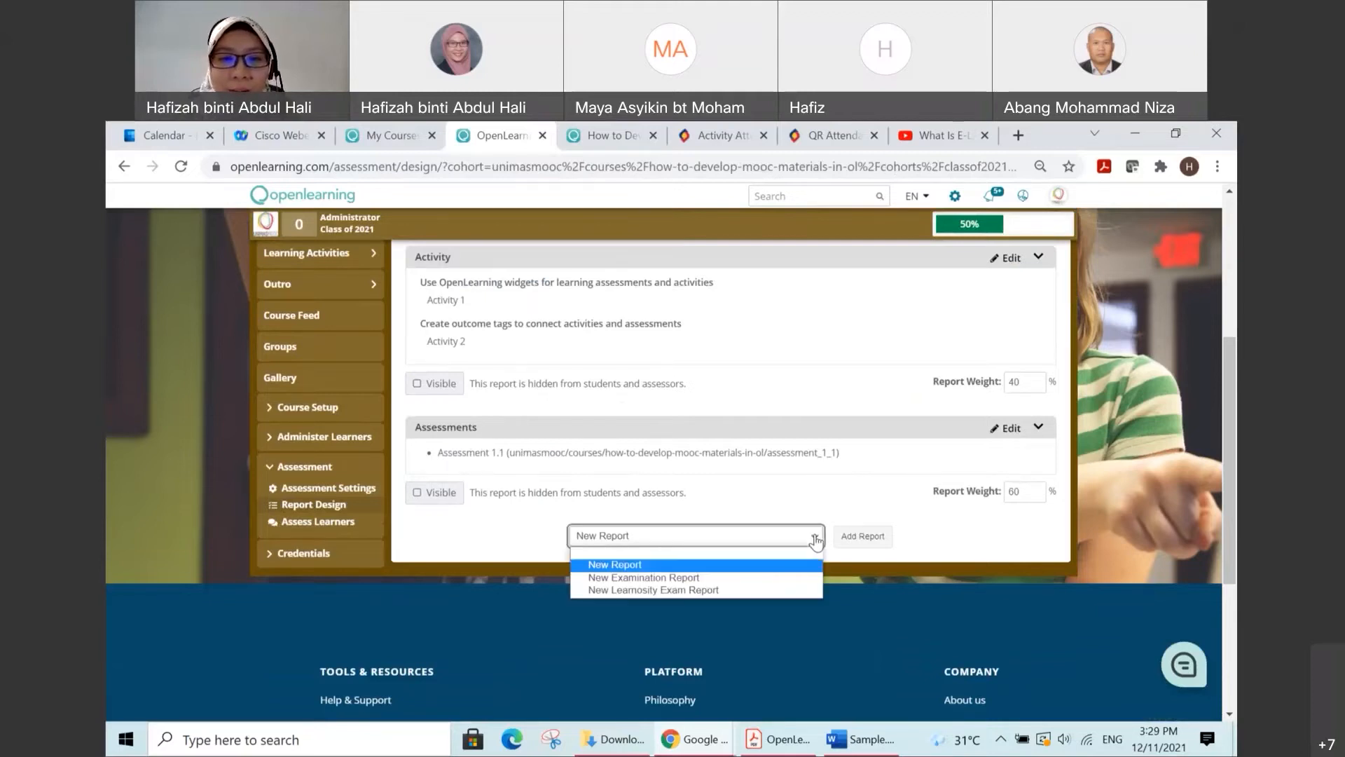
click(757, 578)
click(863, 537)
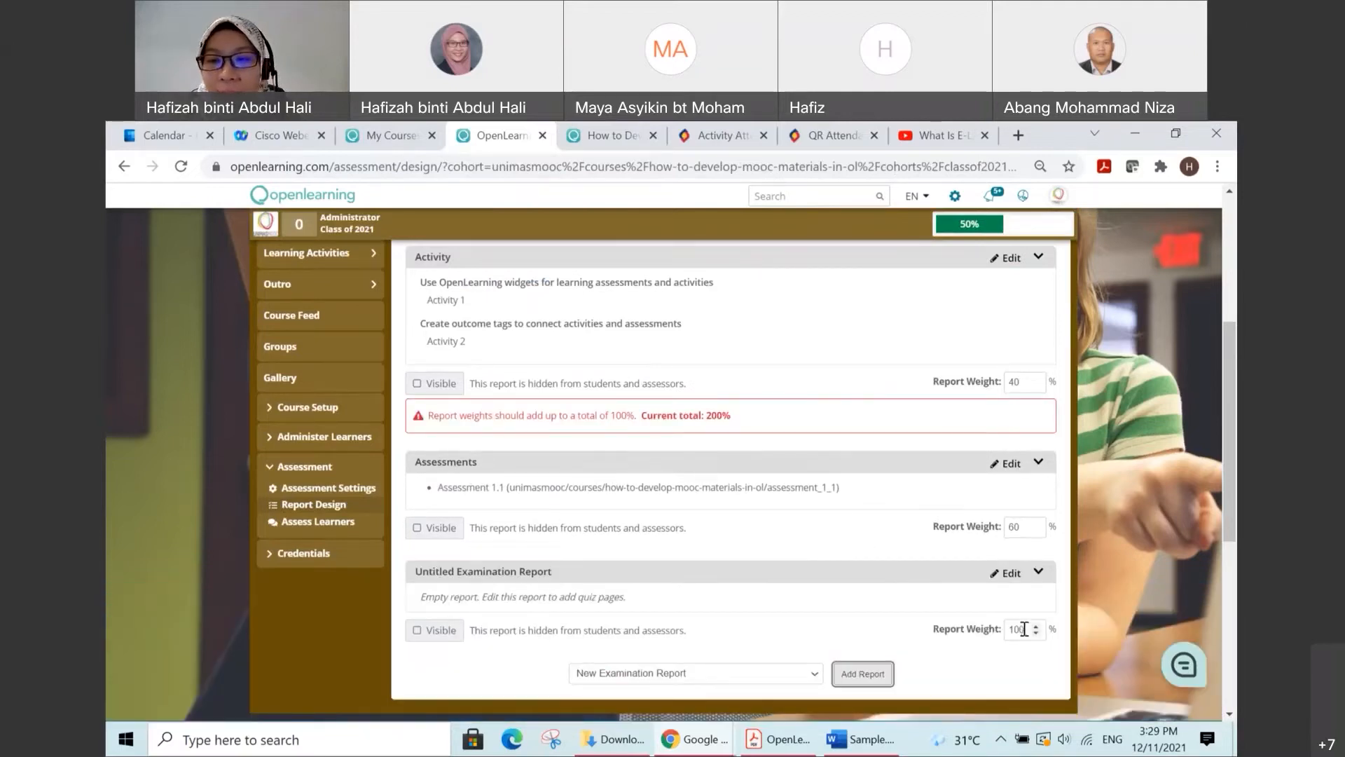
Step: Set the report weight to 50% for Assessments and 10% for the untitled examination report
double_click(1018, 527)
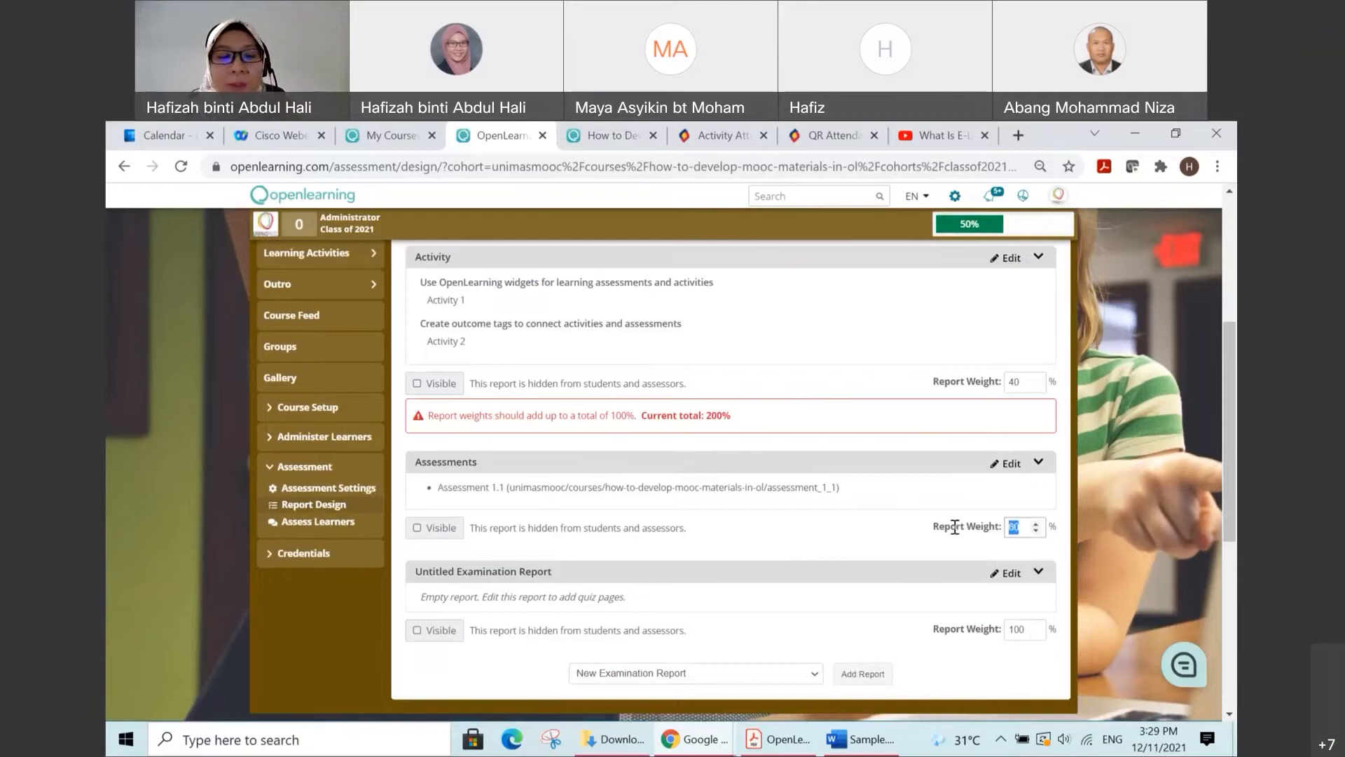
text(50)
click(1025, 629)
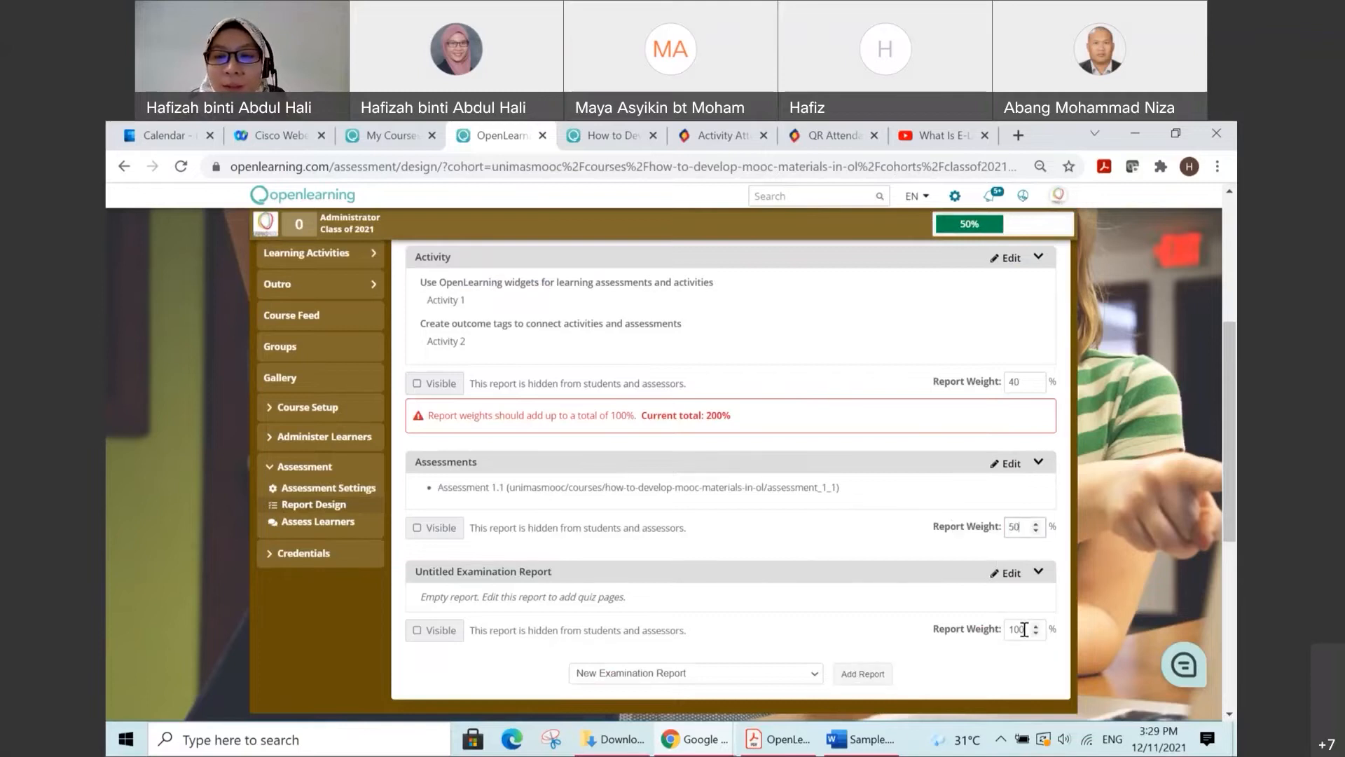
text(0)
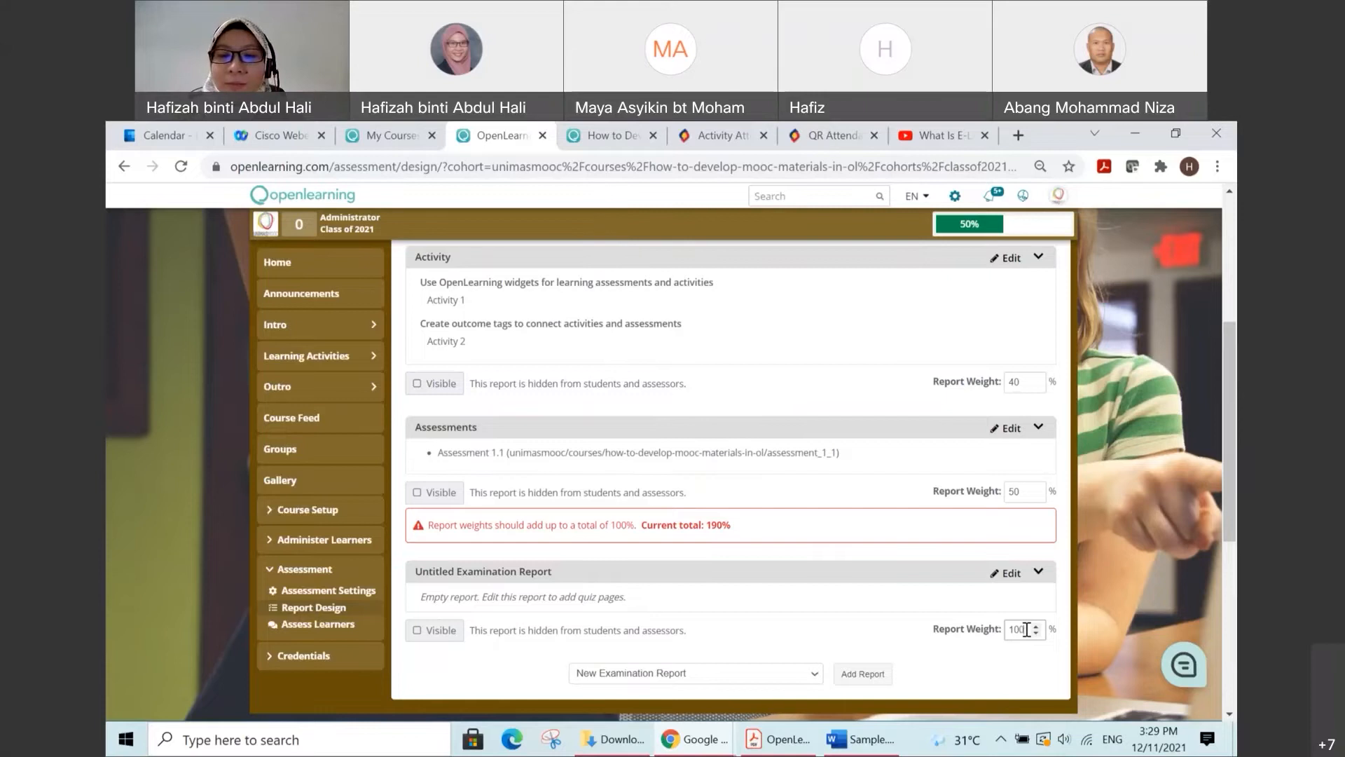
key(BackSpace)
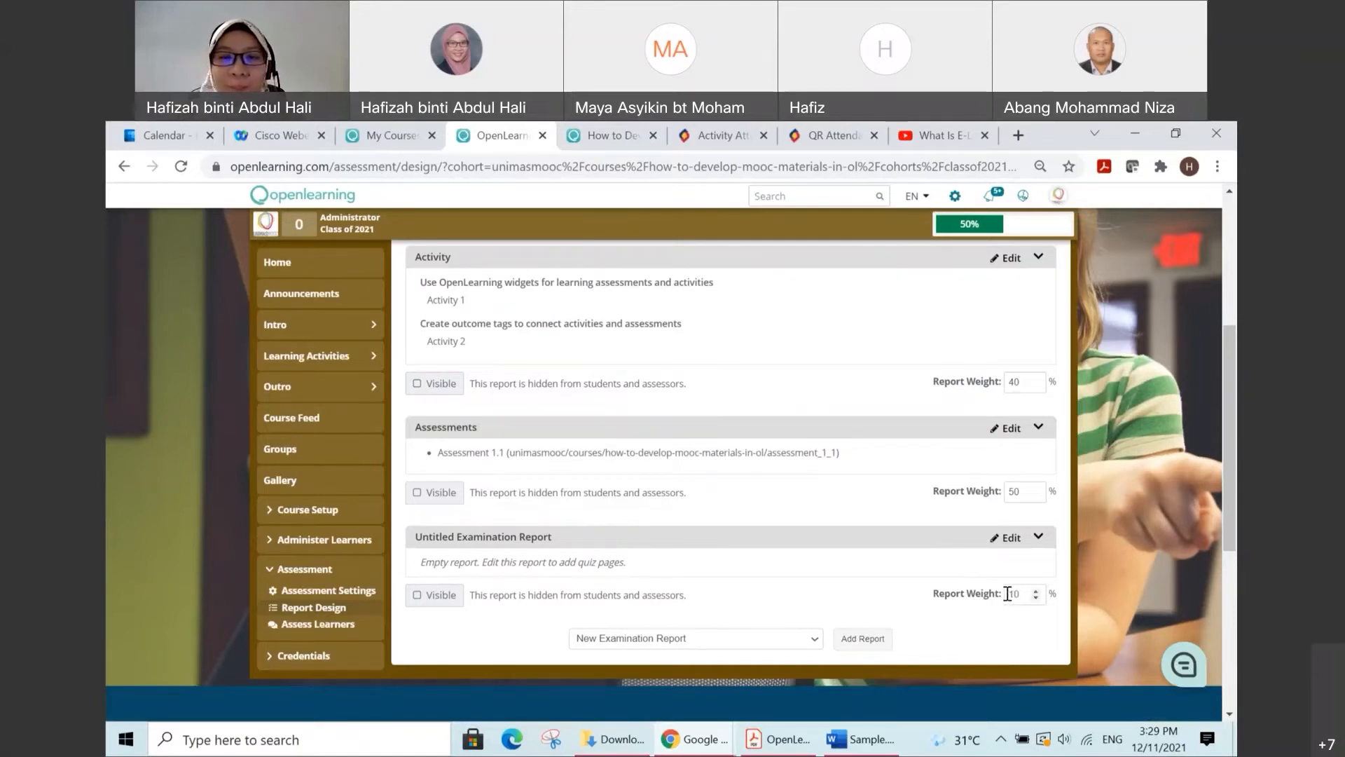
Step: Open the untitled examination report for editing and title it "Quiz"
click(1007, 537)
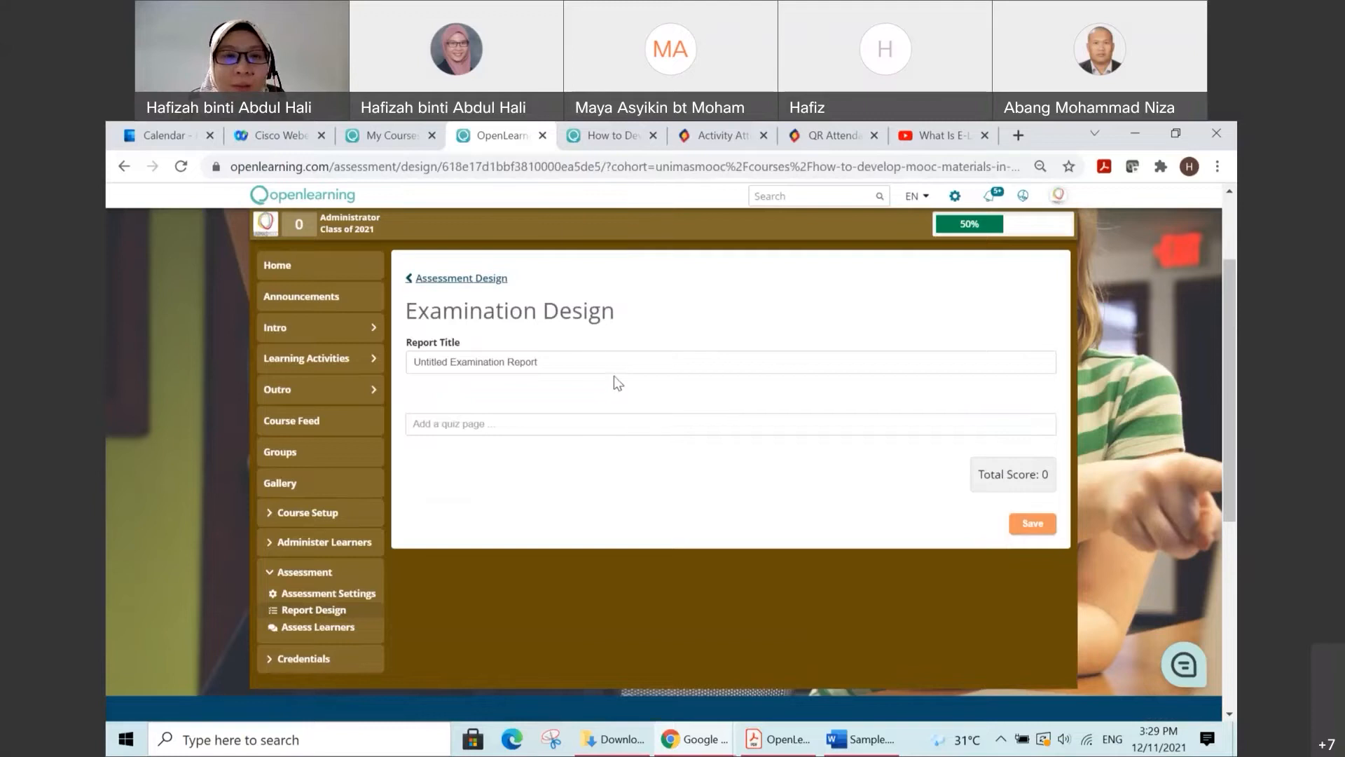
triple_click(565, 360)
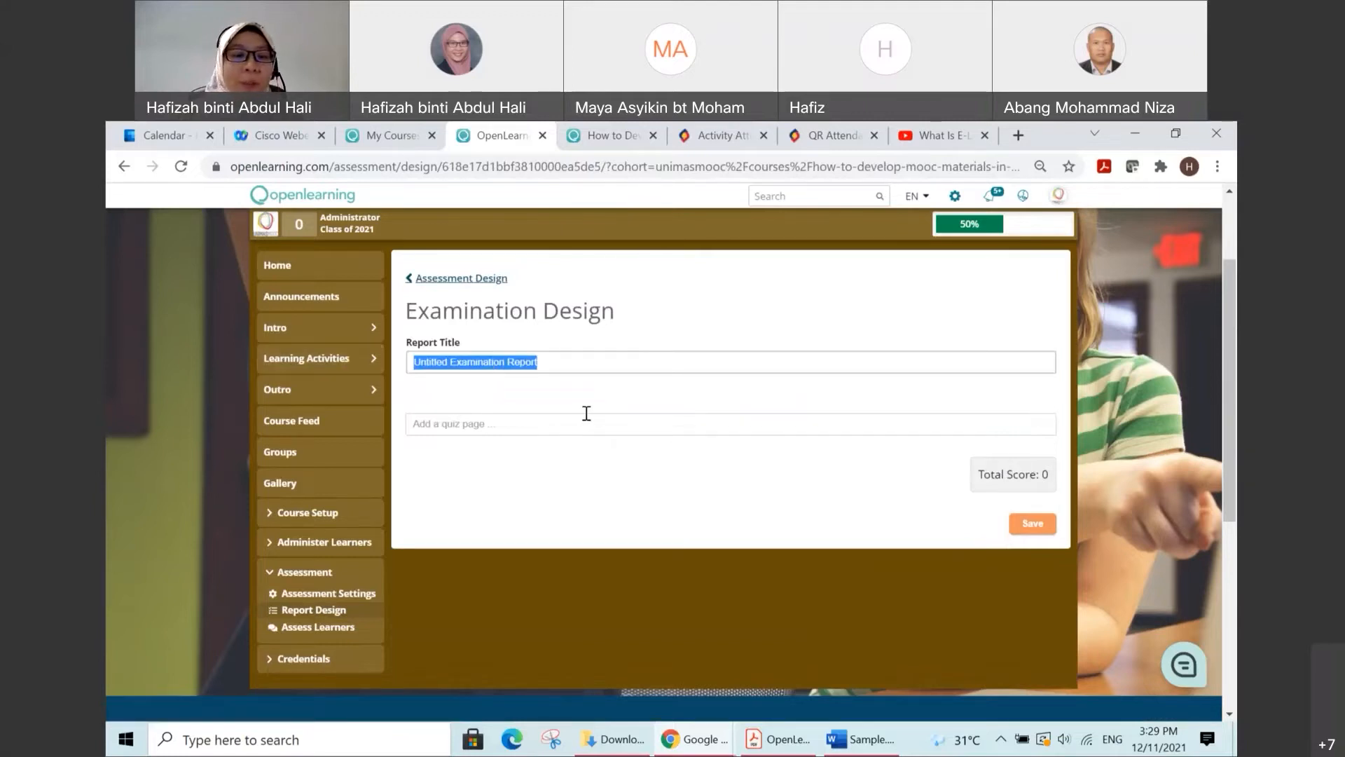
text(Quiz)
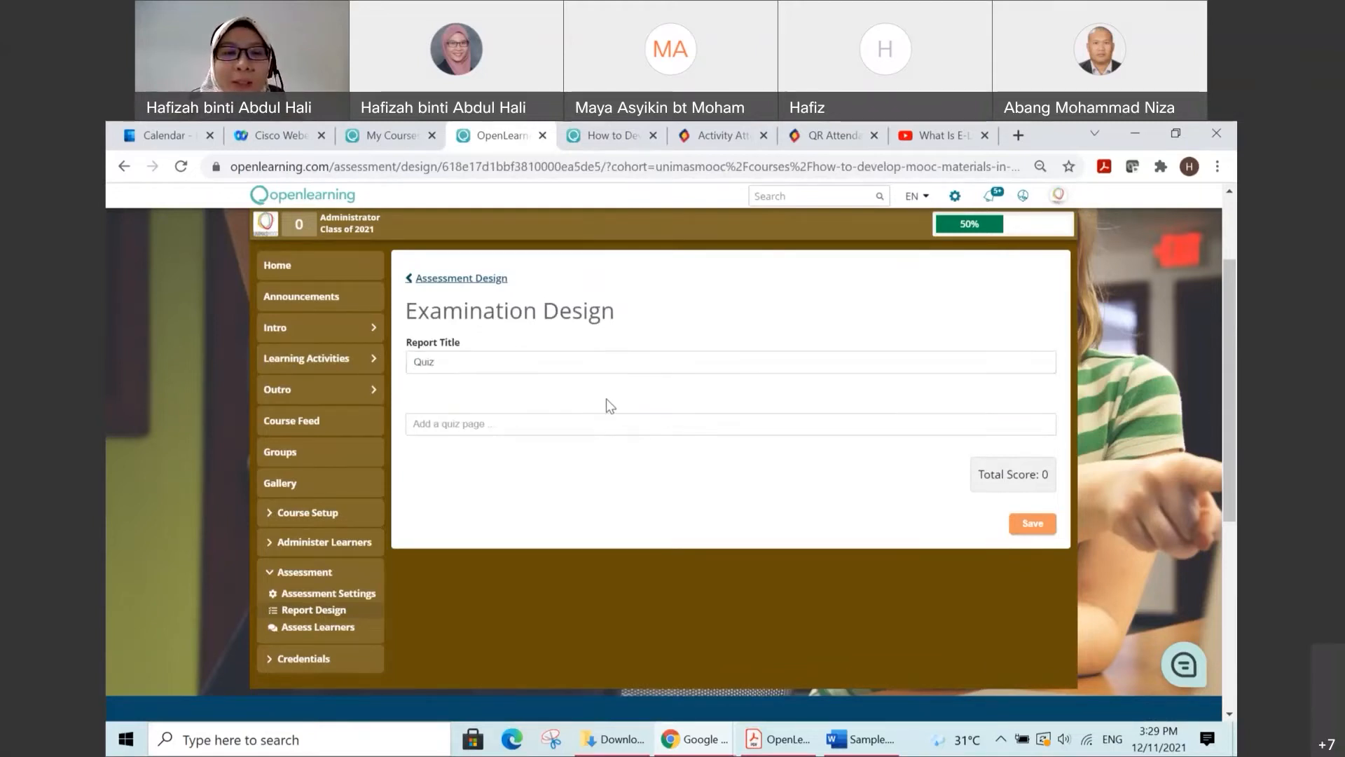
click(605, 401)
Step: Search the quiz pages for "quiz" and "lea", and add the Learning Video 1.1 page to the report
click(643, 424)
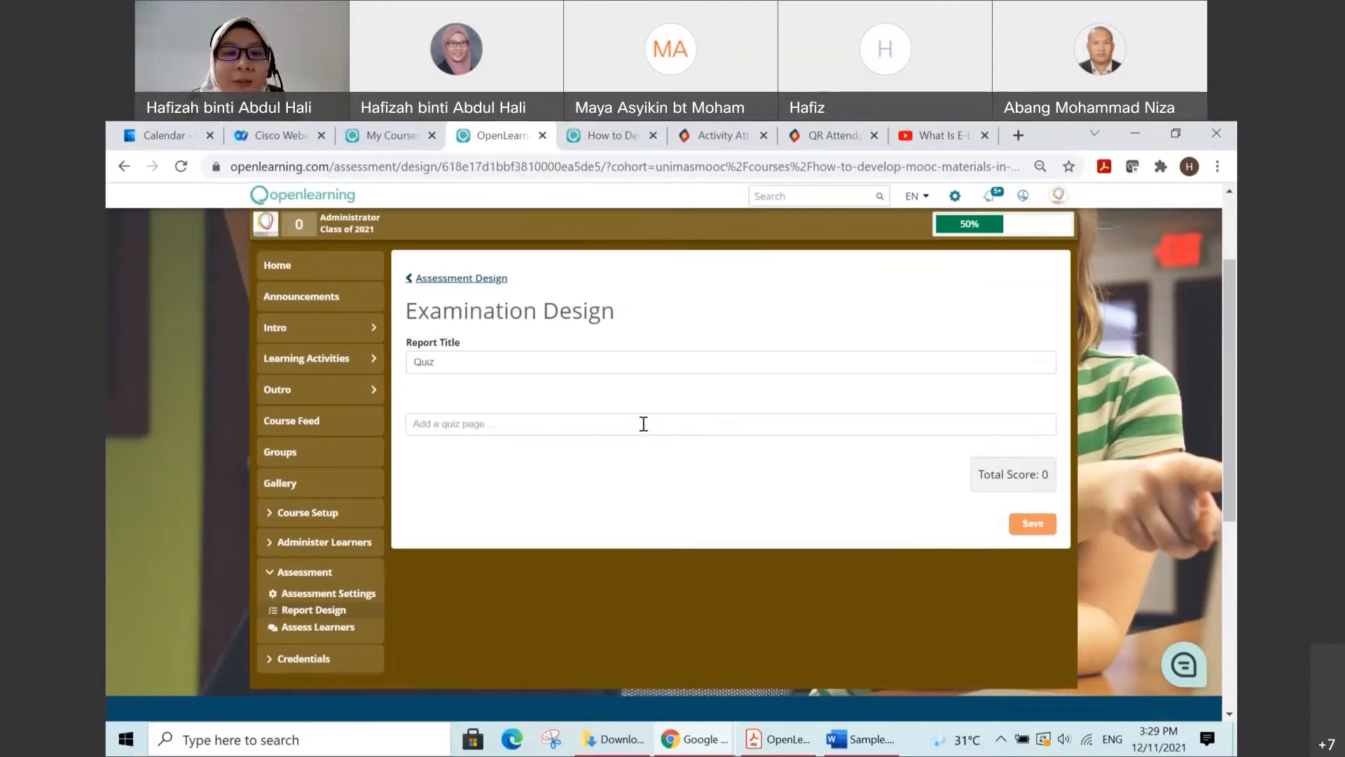
text(q)
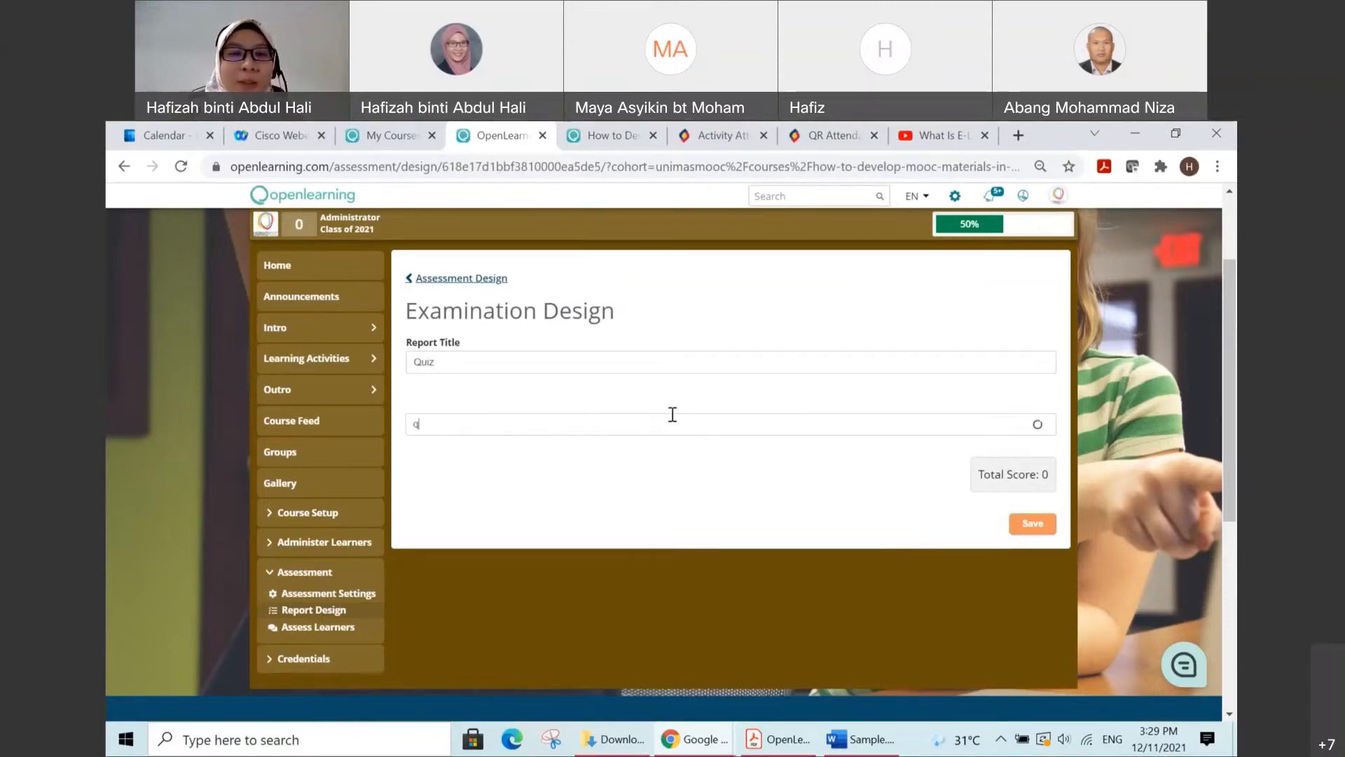
text(uiz)
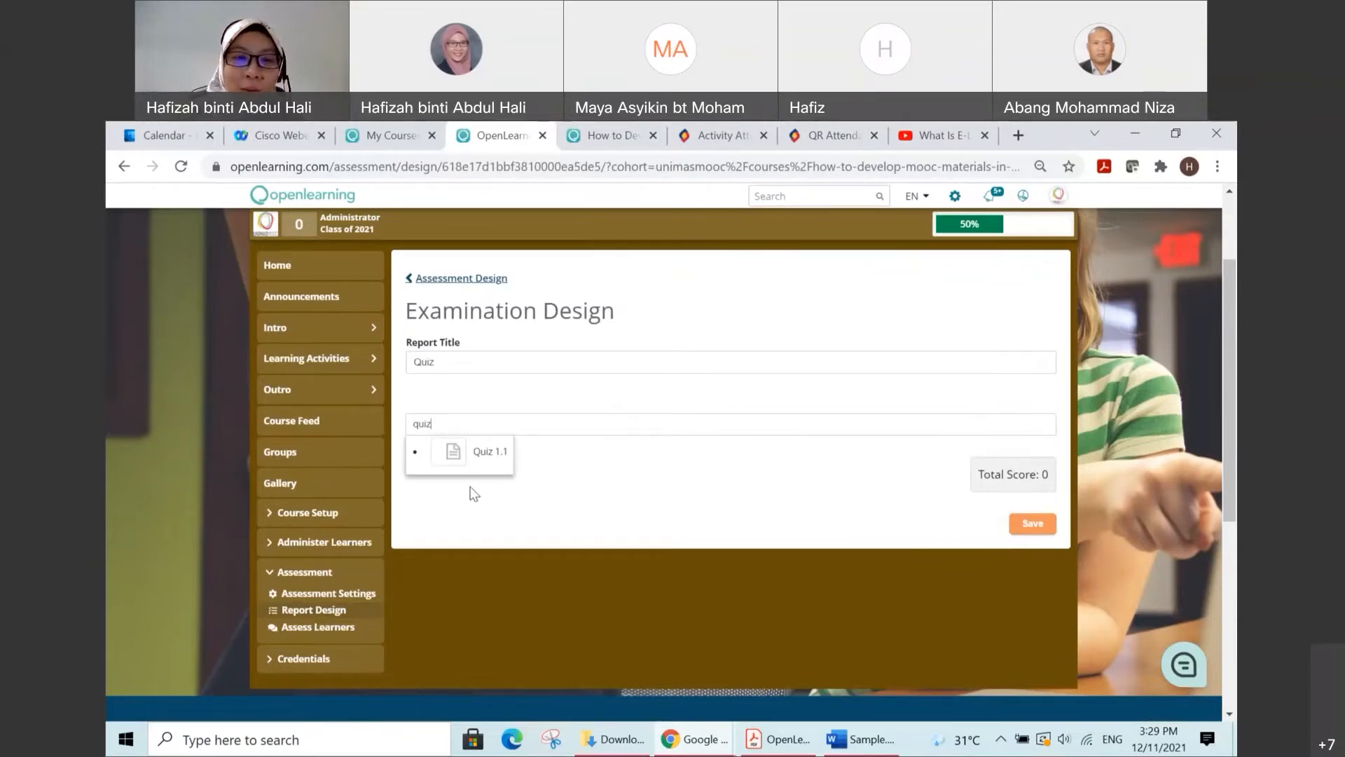
drag(507, 422, 412, 424)
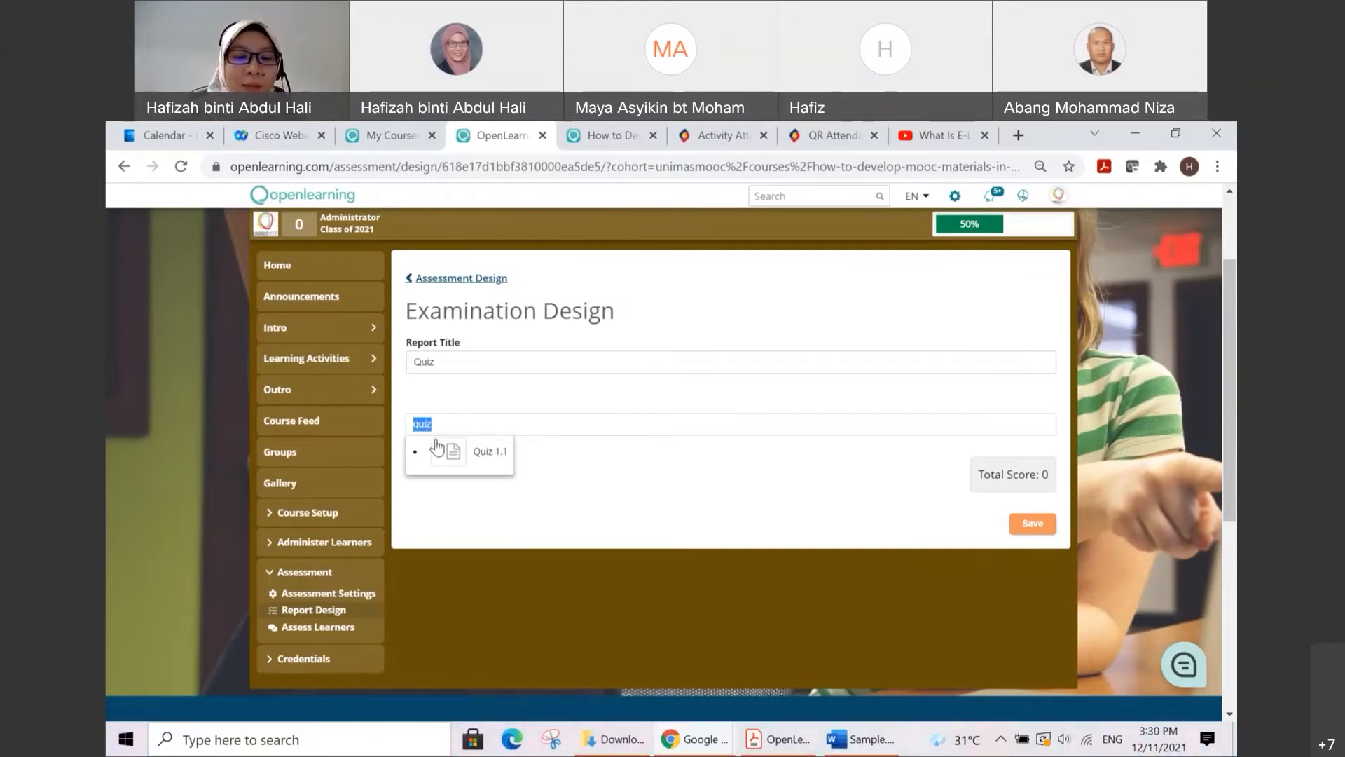
text(lea)
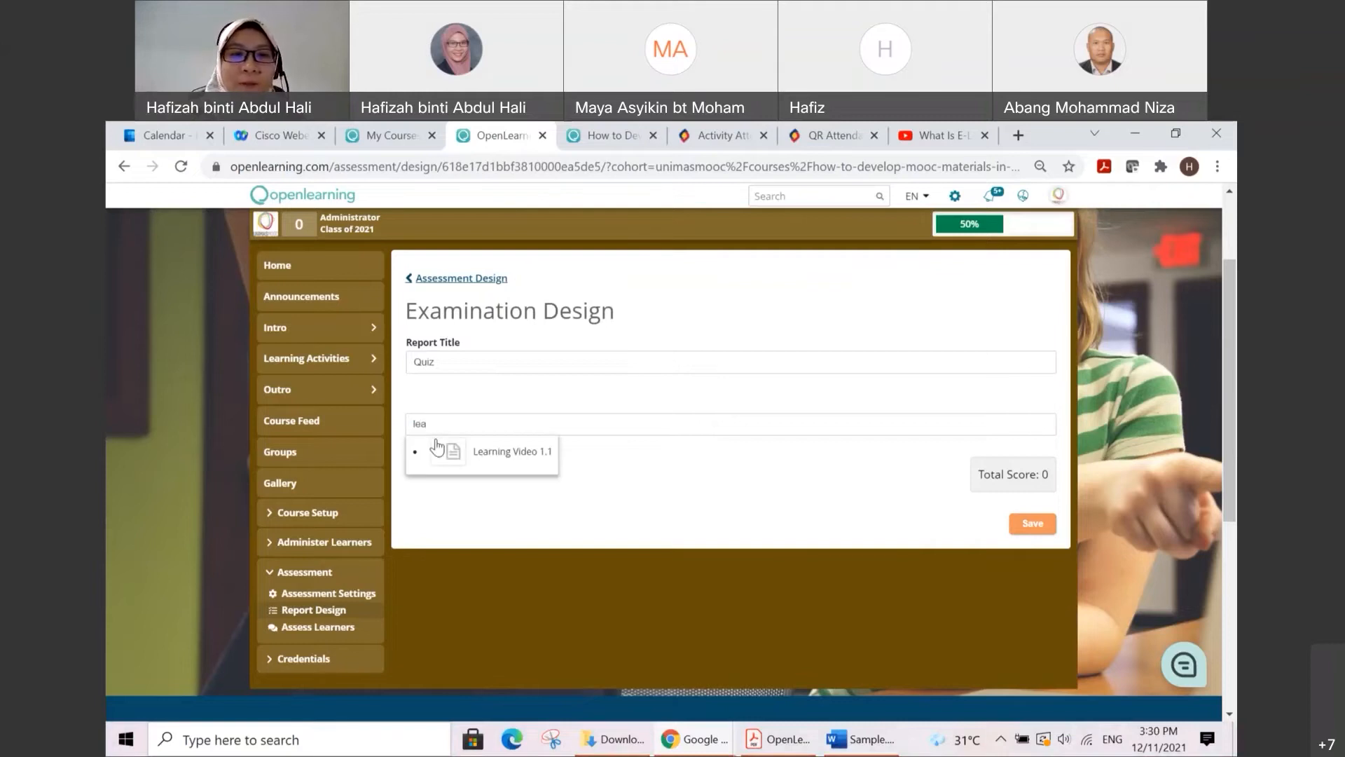
click(520, 454)
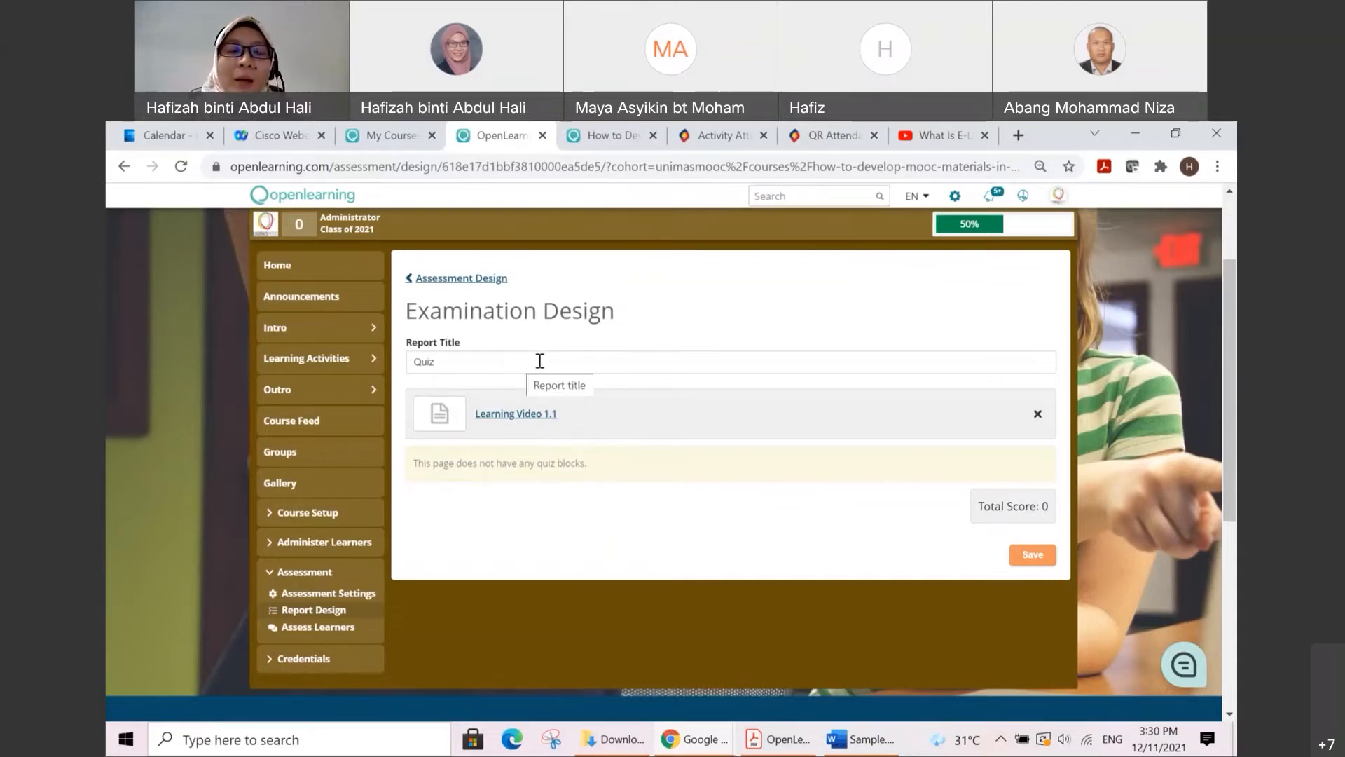
Step: Remove the Learning Video 1.1 page from the report and re-enter the report title as "Quiz"
drag(535, 361, 407, 365)
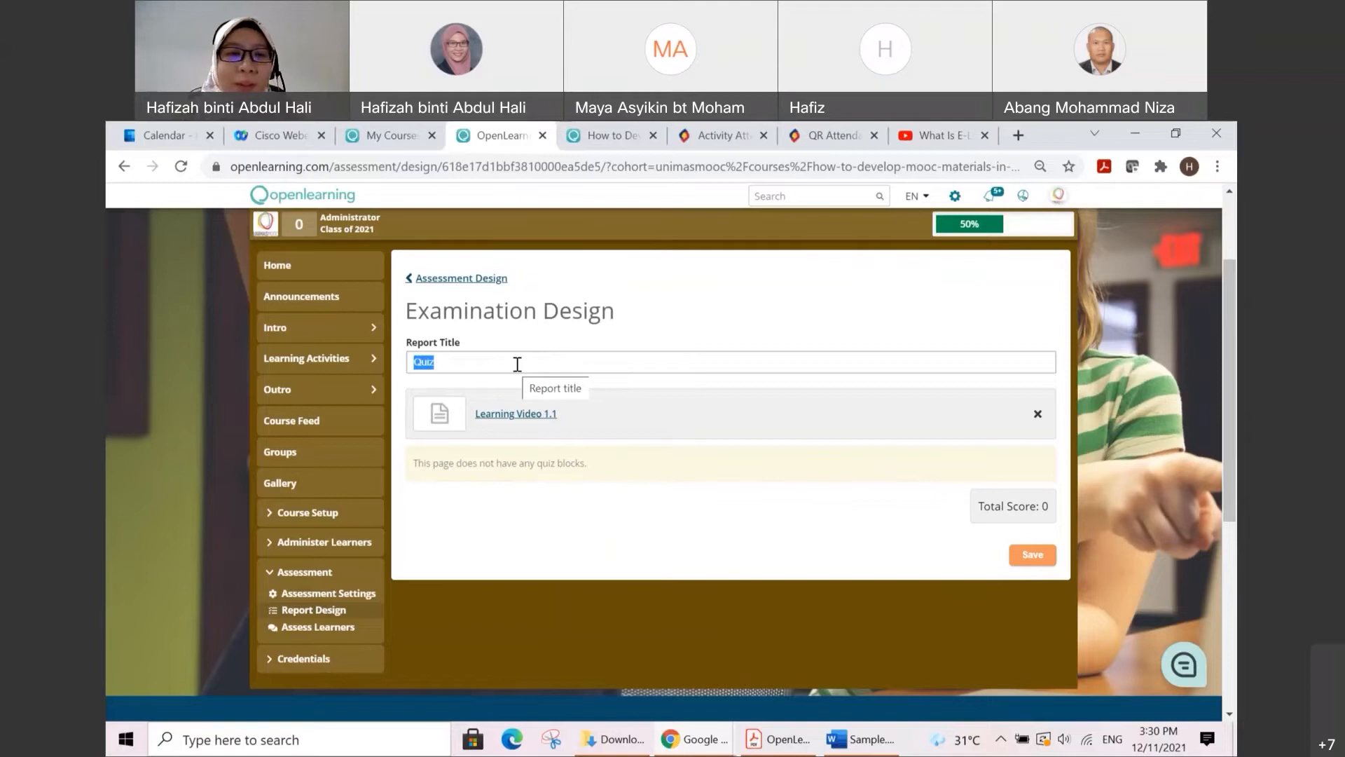
key(BackSpace)
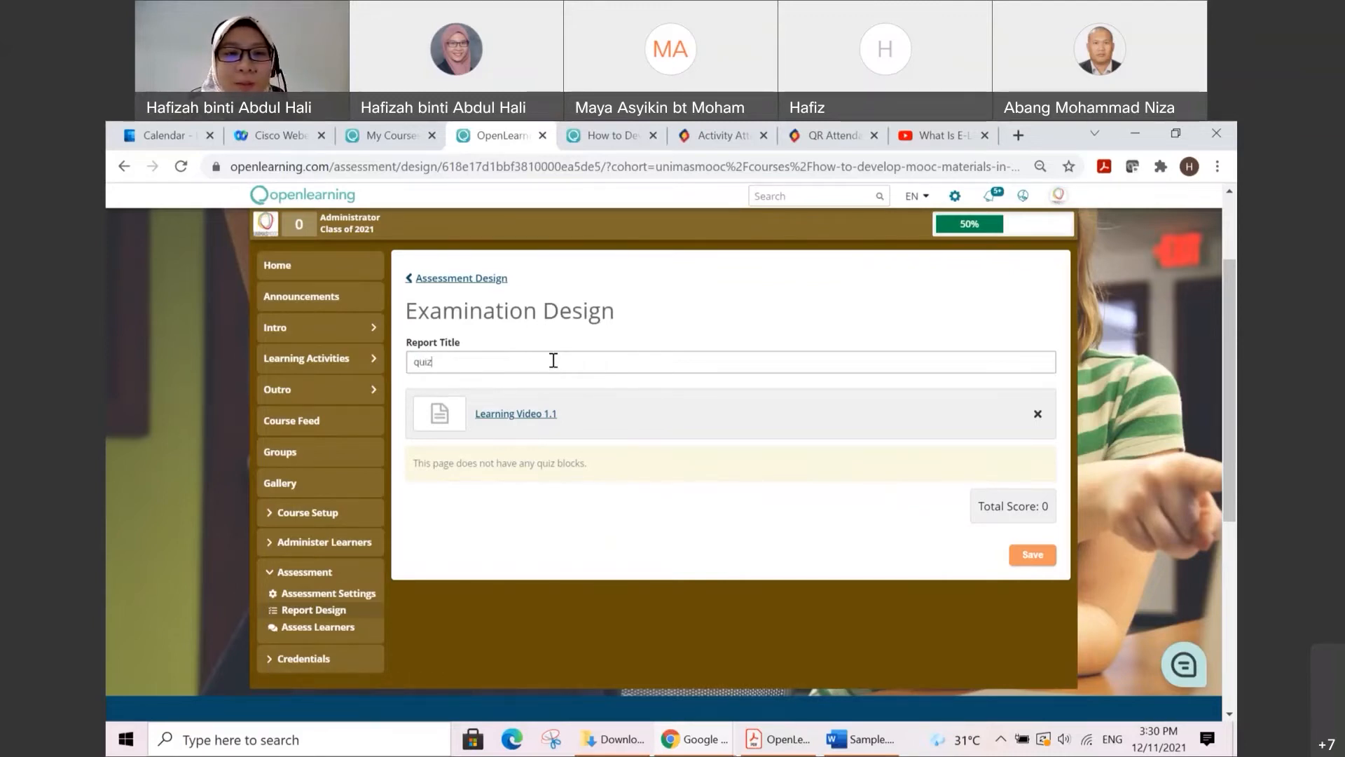
click(1037, 414)
drag(500, 361, 402, 310)
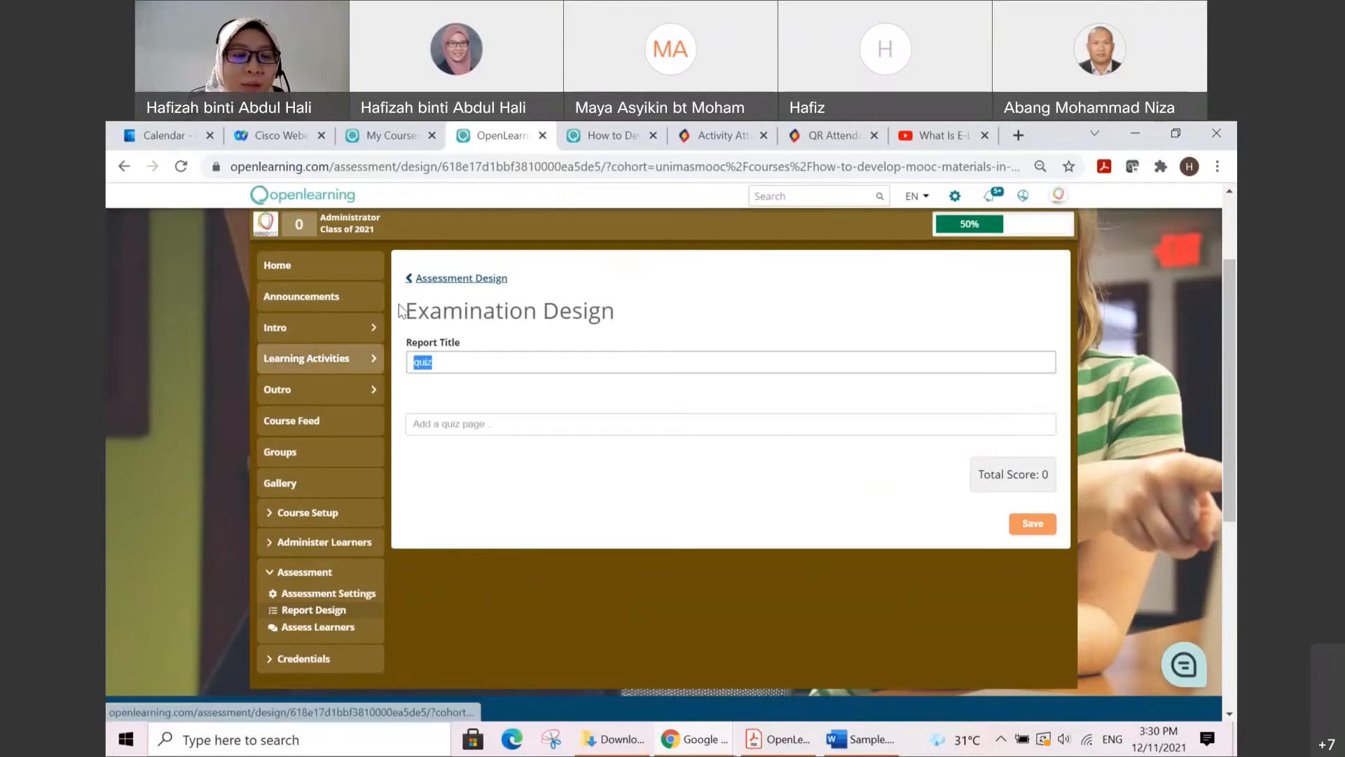
text(Quiz)
click(498, 396)
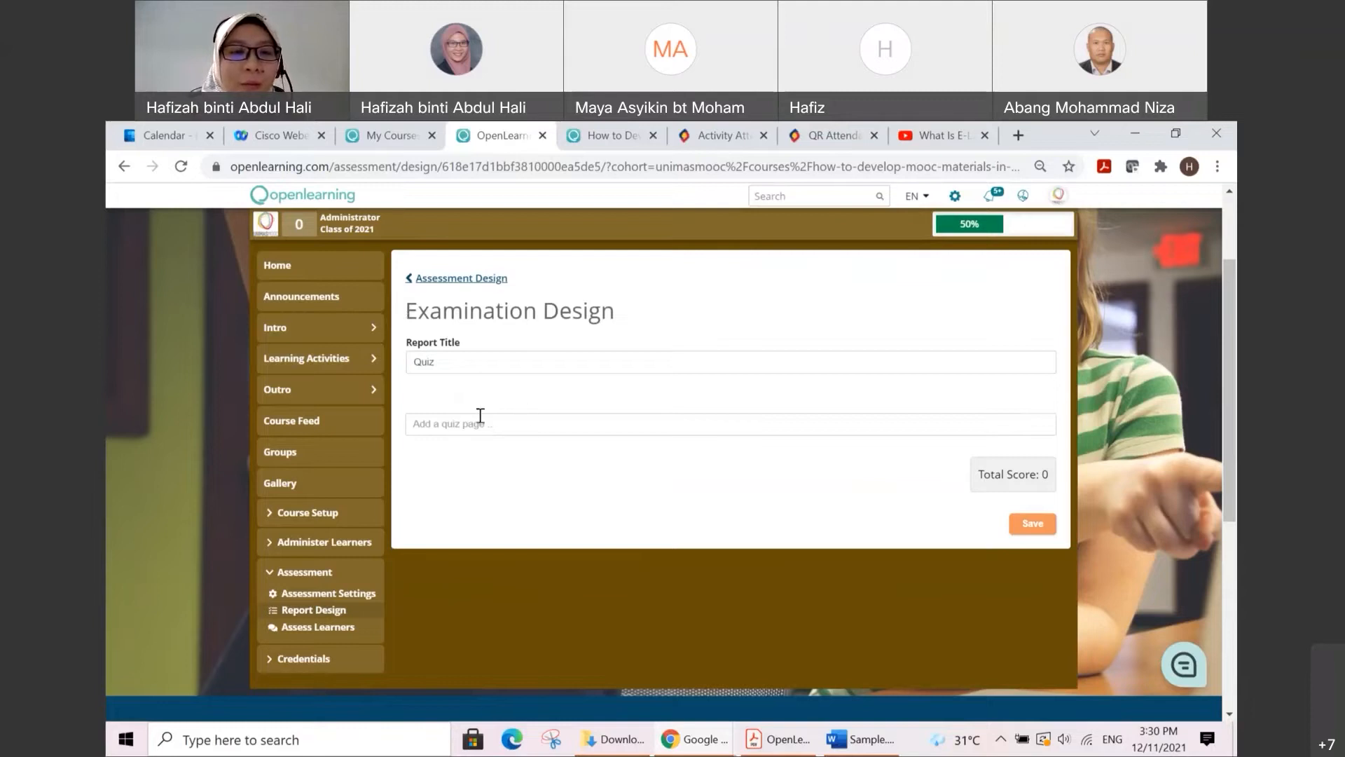
Step: Search the quiz pages for "Quiz" and add the Quiz 1.1 page to the Quiz examination report
click(542, 423)
text(Quiz)
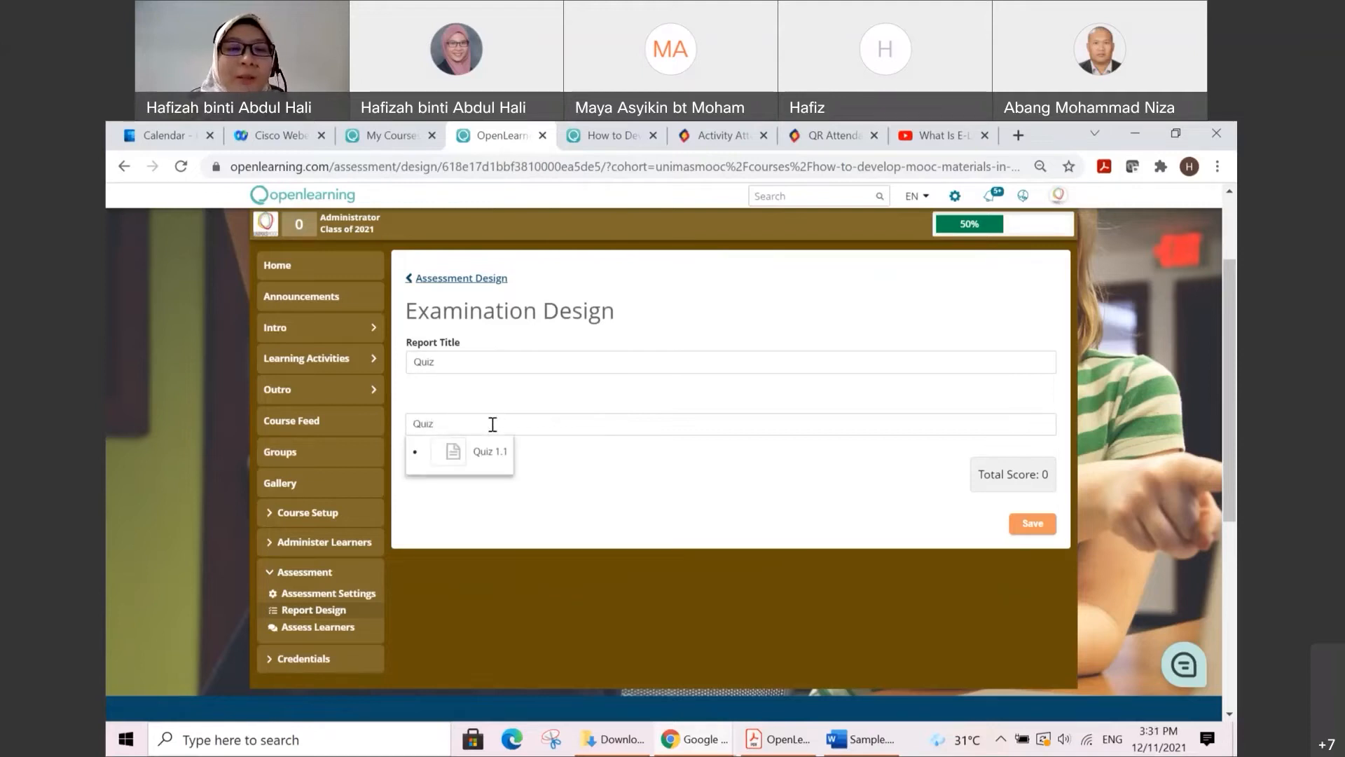
click(494, 457)
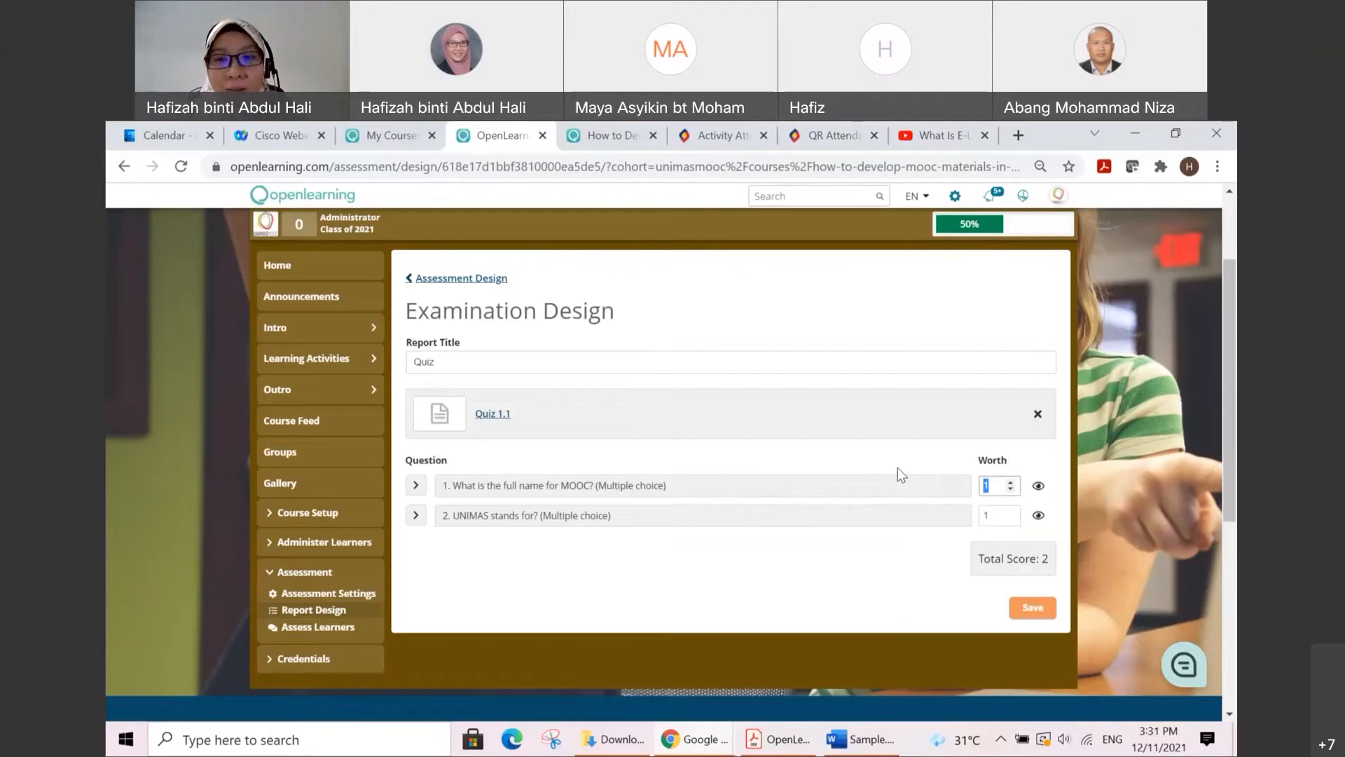
Step: Set the worth of both Quiz 1.1 multiple-choice questions to 5 and save the Quiz examination report
text(5)
click(981, 514)
drag(981, 512, 973, 516)
text(5)
click(935, 558)
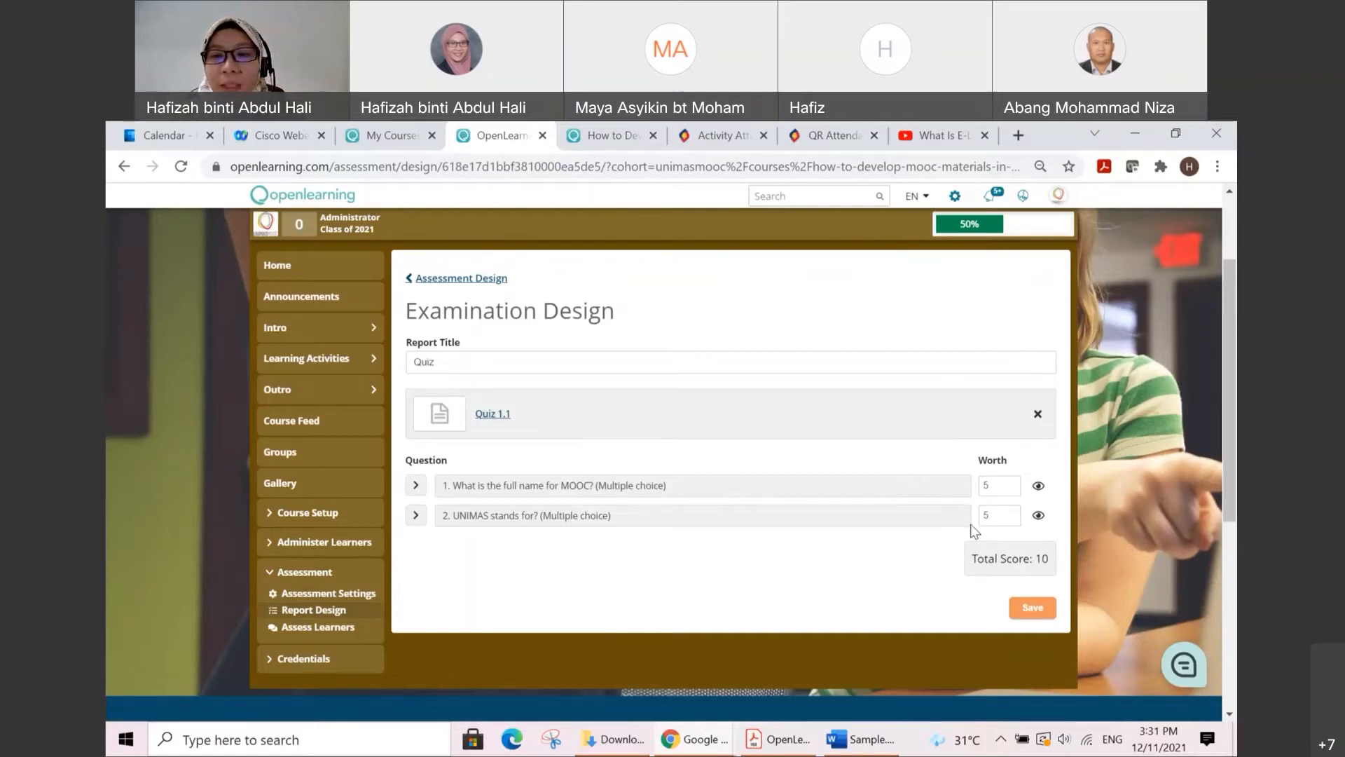
click(1034, 607)
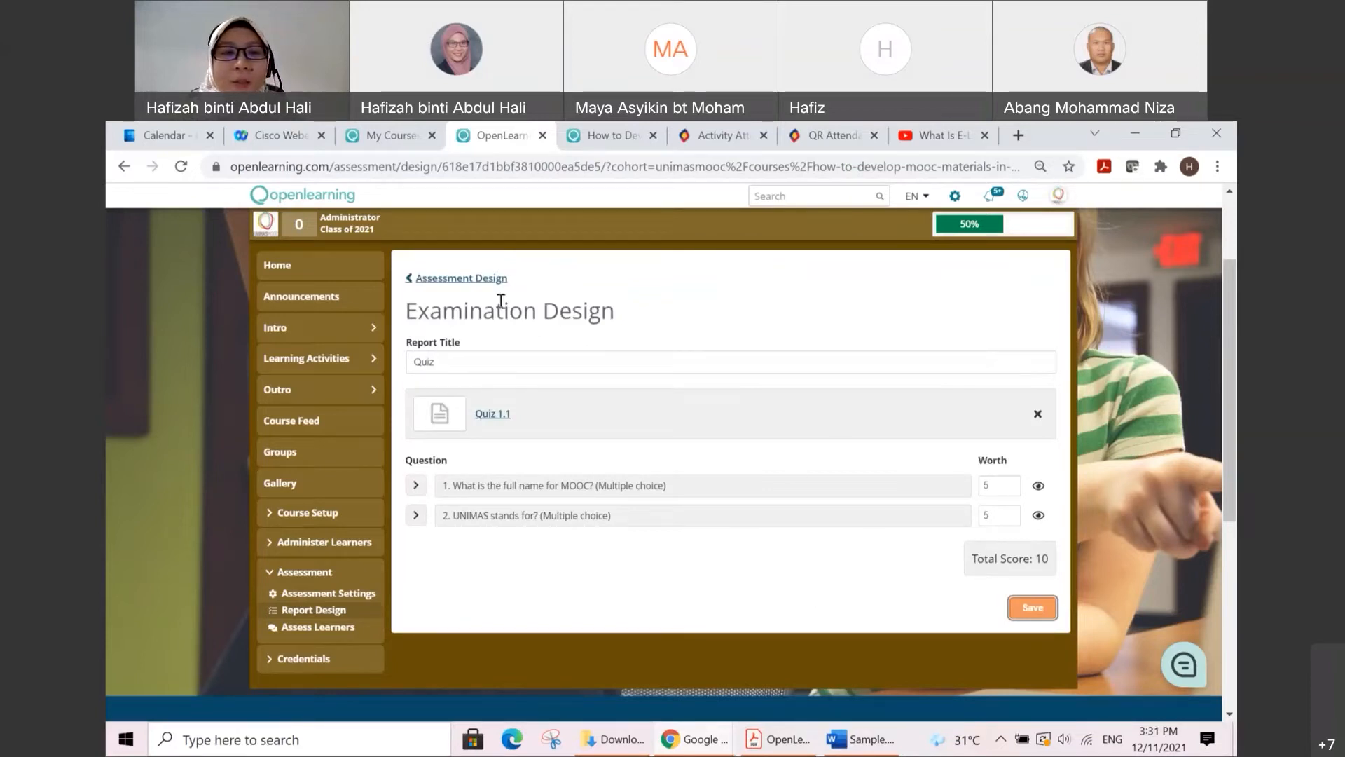
Step: Return to the assessment design overview and review the contents, visibility and weights of the Activity, Assessments and Quiz reports
click(483, 278)
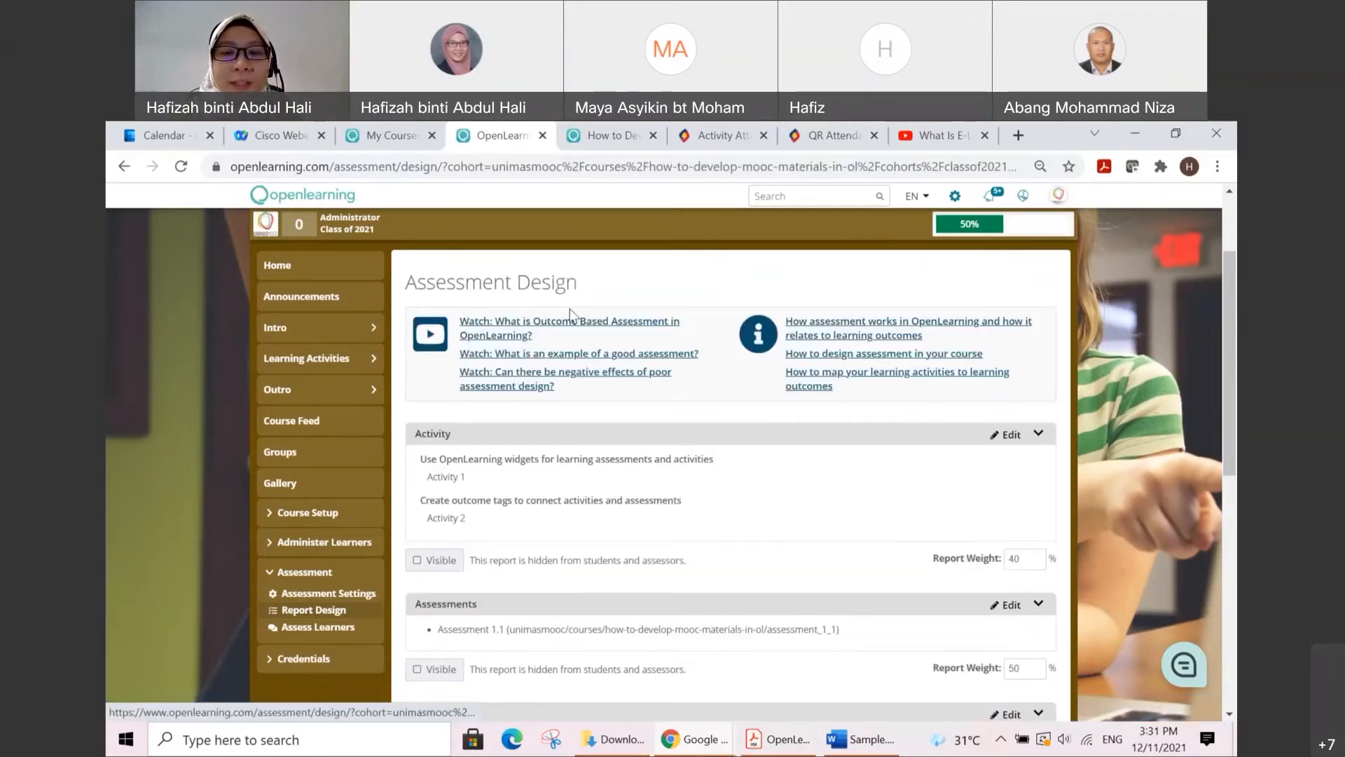
scroll(747, 480, down, 2)
scroll(956, 357, up, 1)
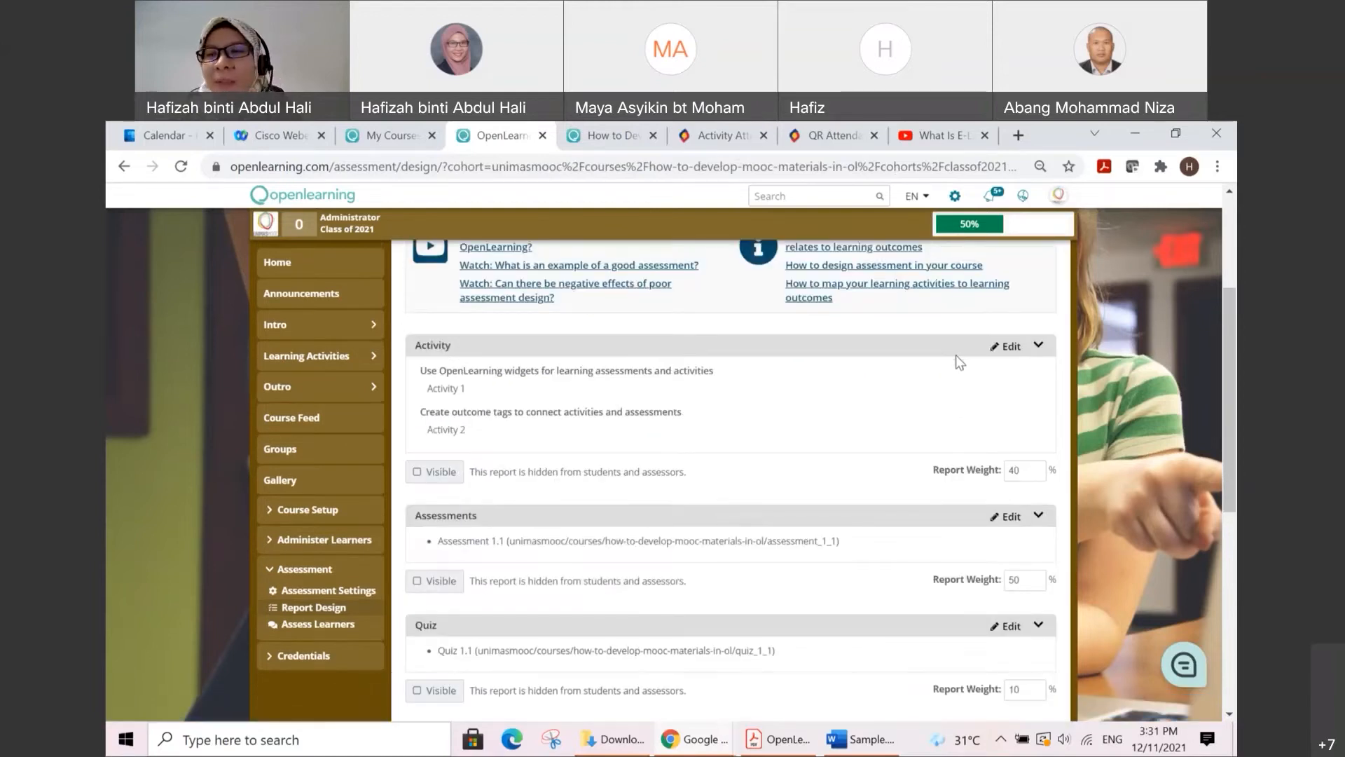
scroll(957, 360, up, 1)
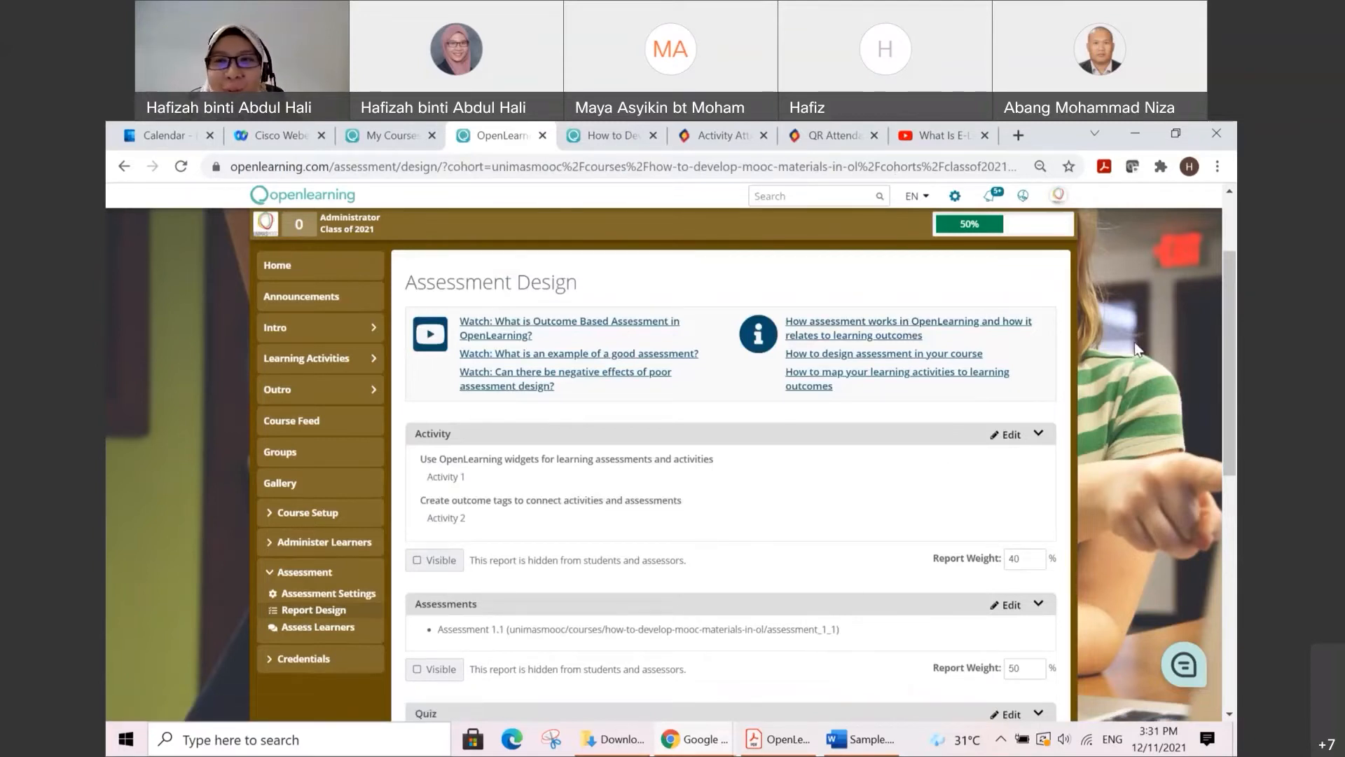
scroll(1137, 350, down, 1)
scroll(1136, 354, up, 3)
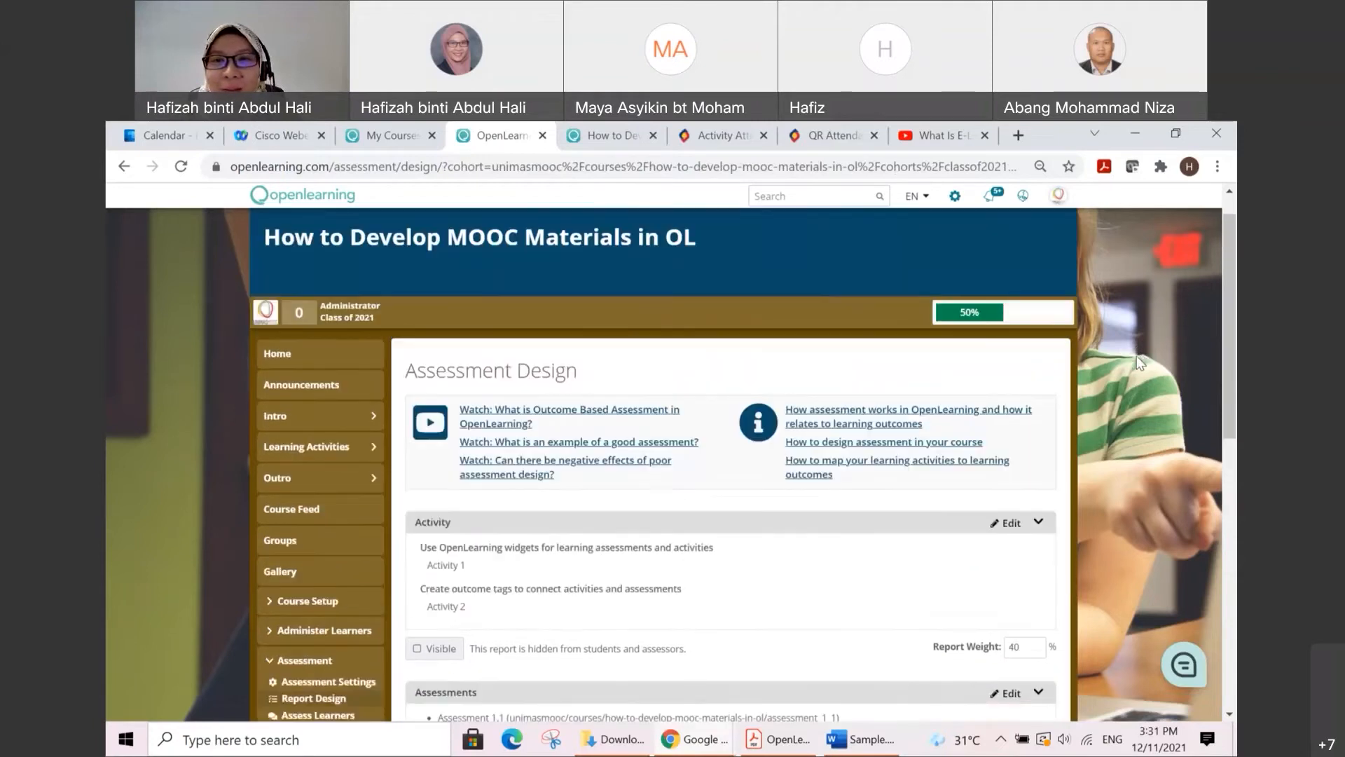
scroll(1133, 355, down, 1)
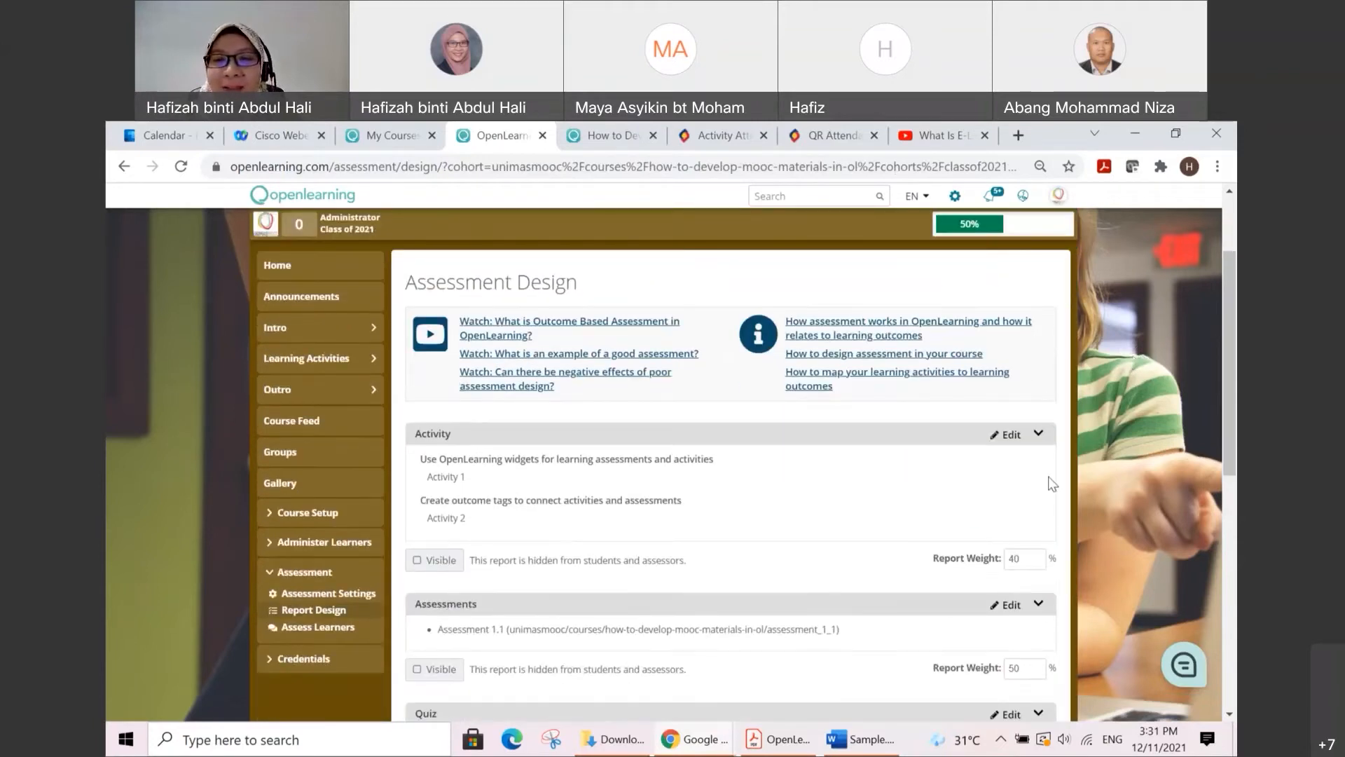
scroll(1051, 477, down, 1)
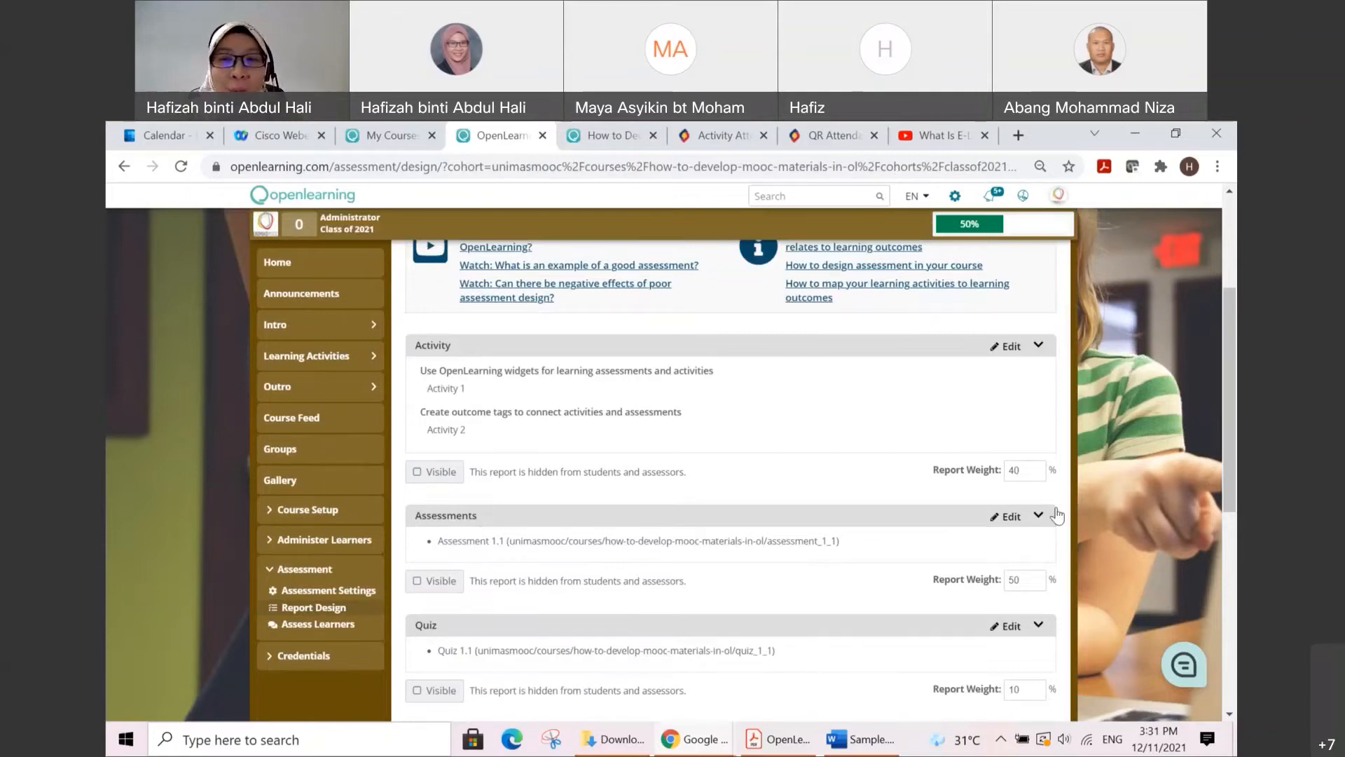
scroll(1049, 491, down, 1)
scroll(1050, 491, up, 1)
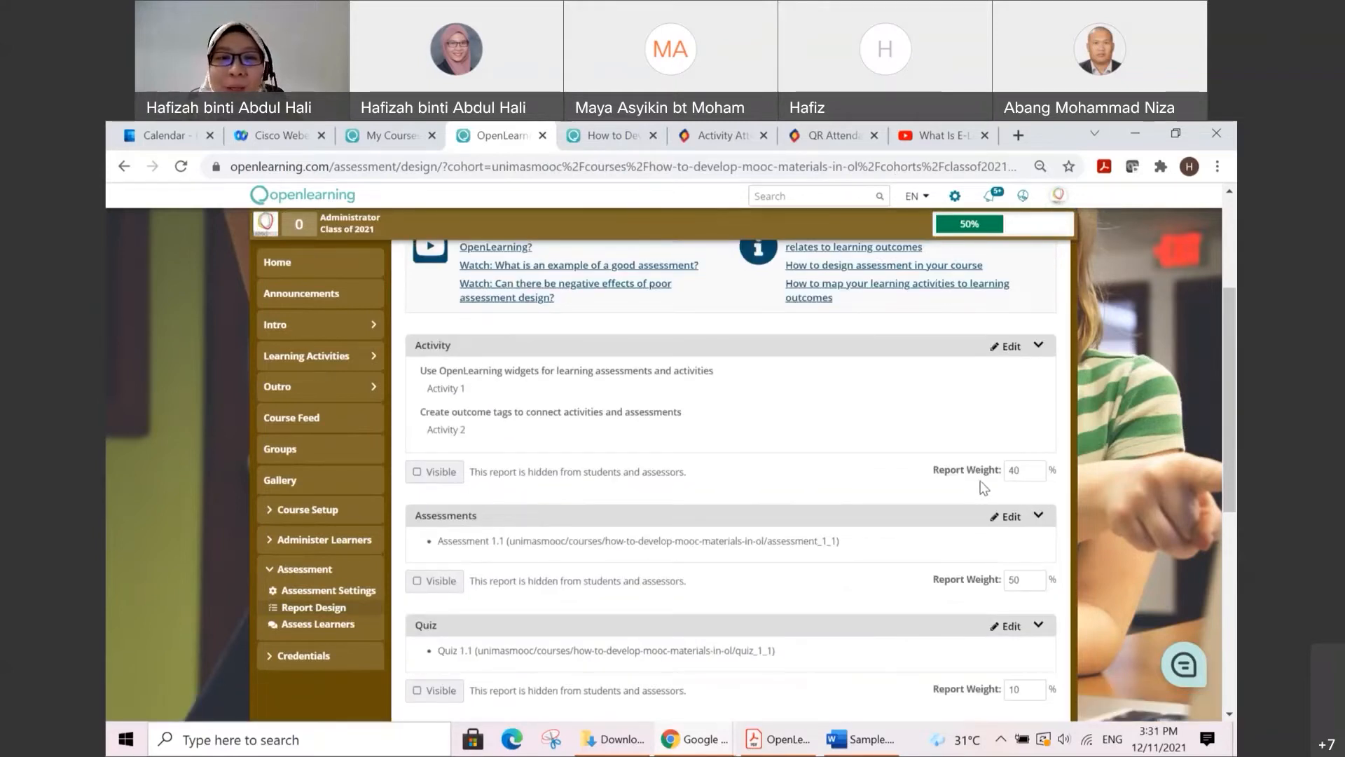
scroll(1020, 485, down, 1)
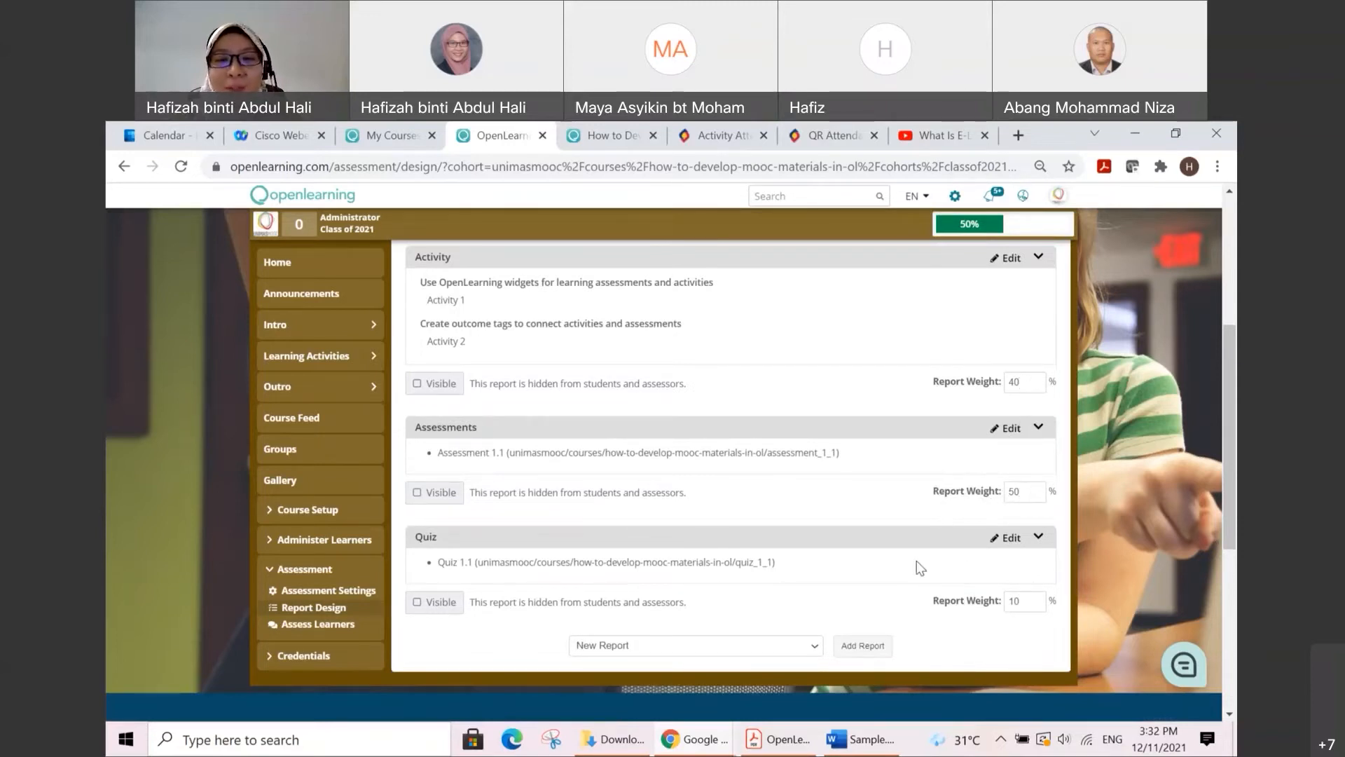
scroll(914, 576, up, 1)
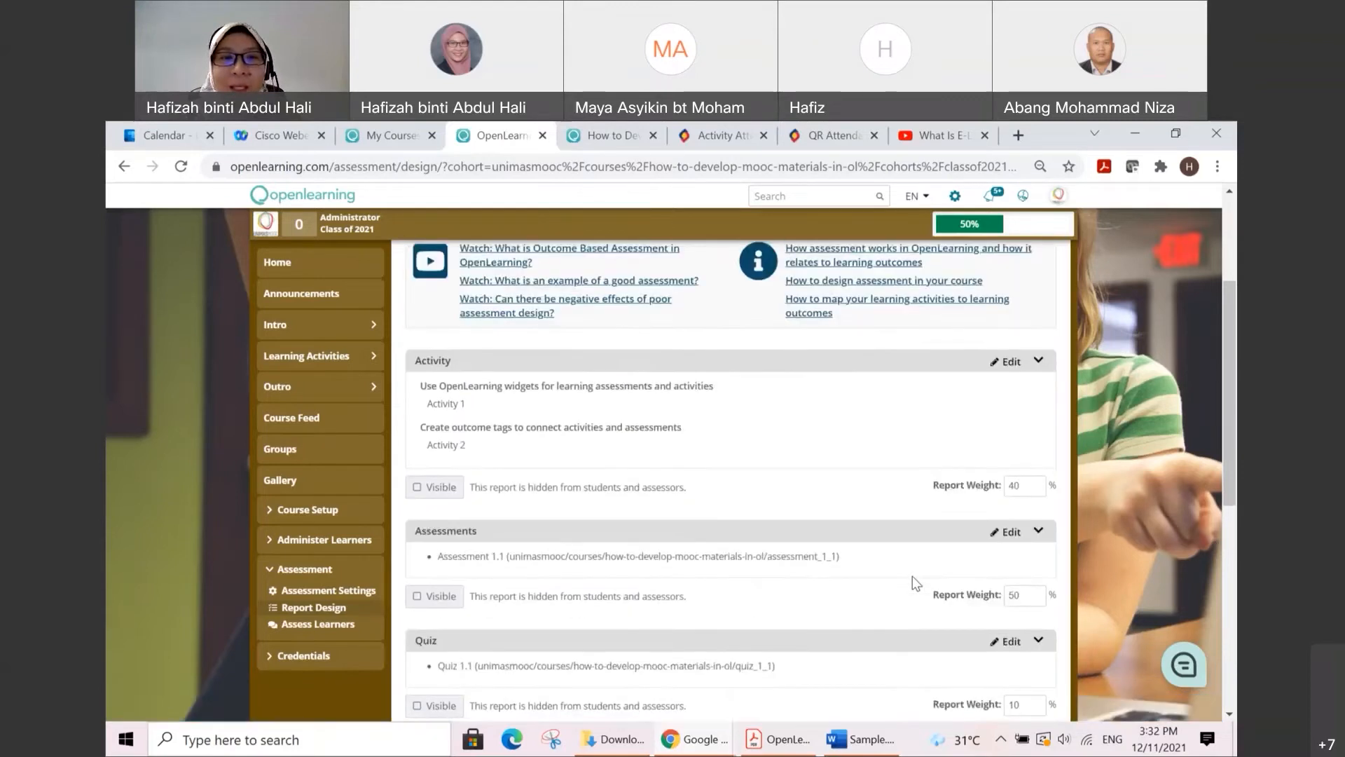
scroll(912, 576, up, 1)
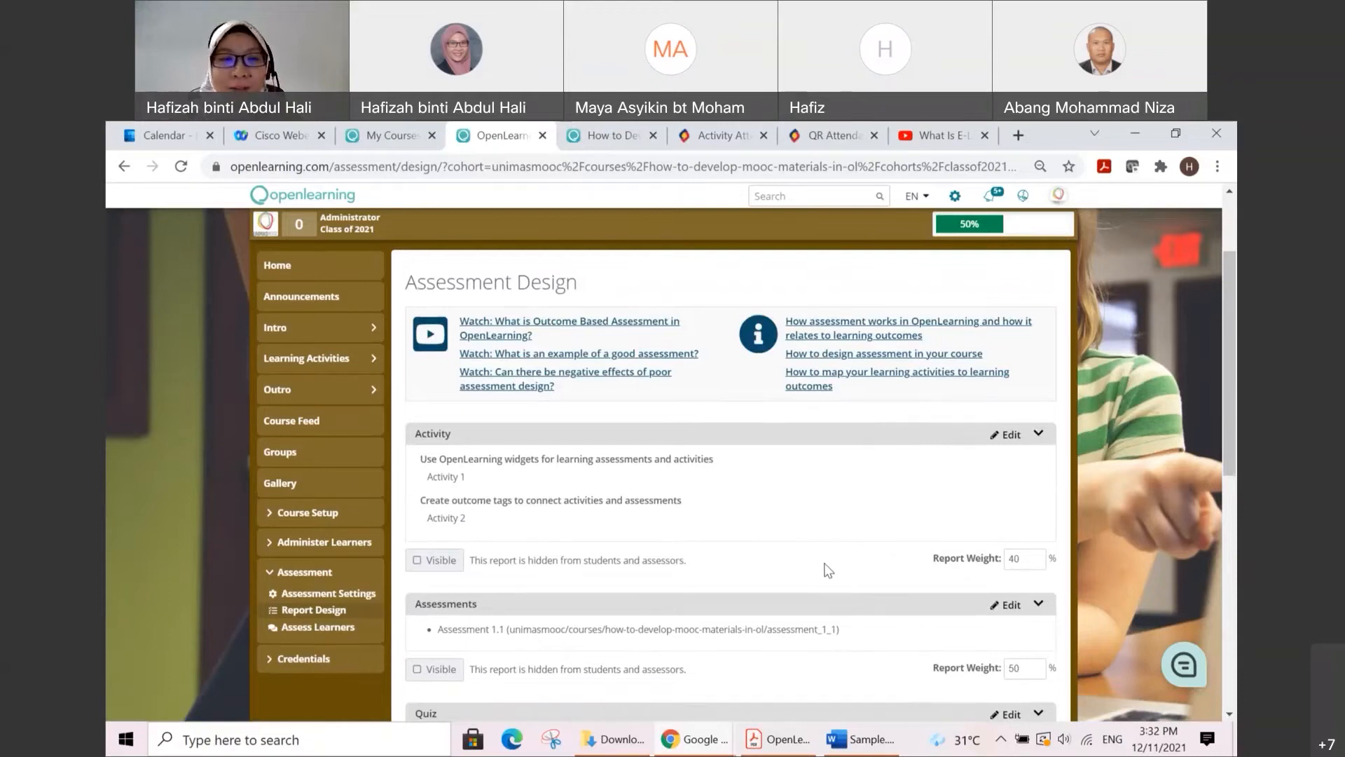
scroll(827, 569, down, 1)
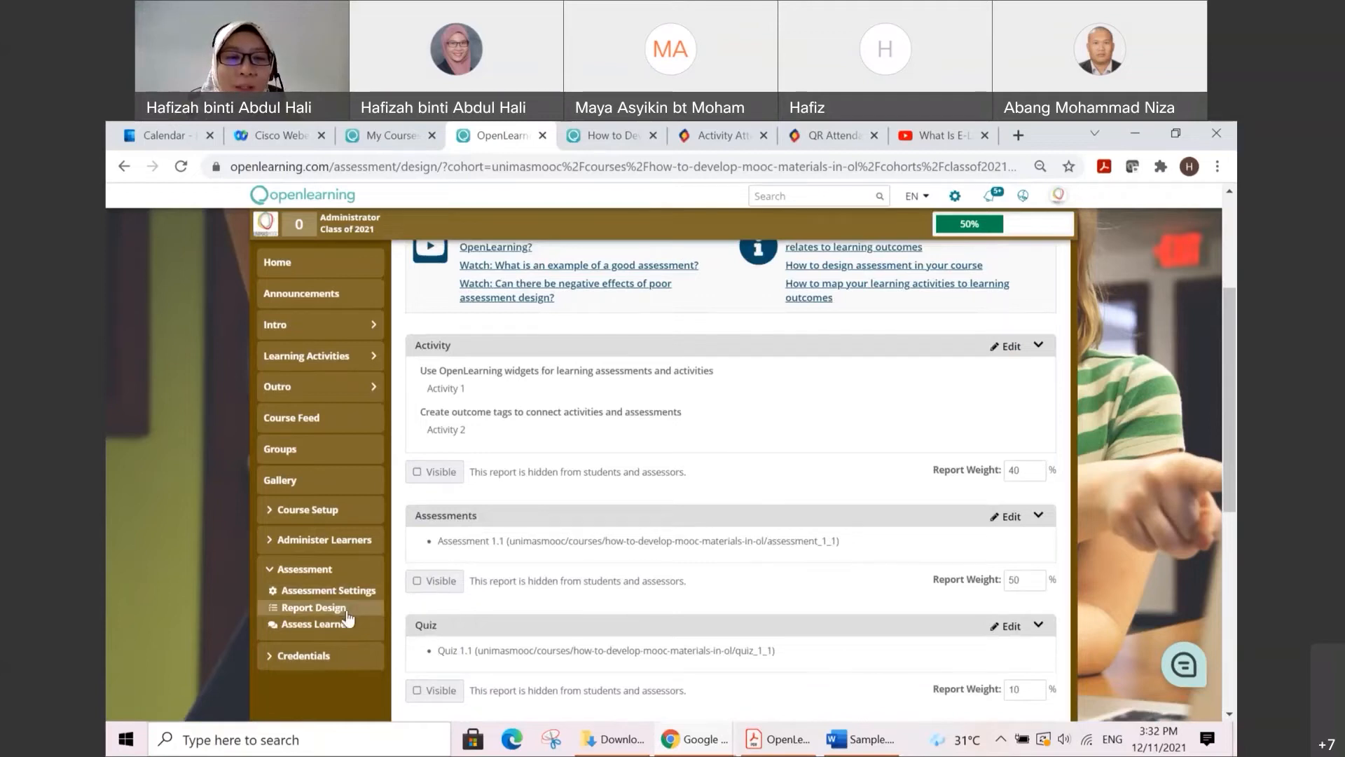
scroll(630, 569, down, 1)
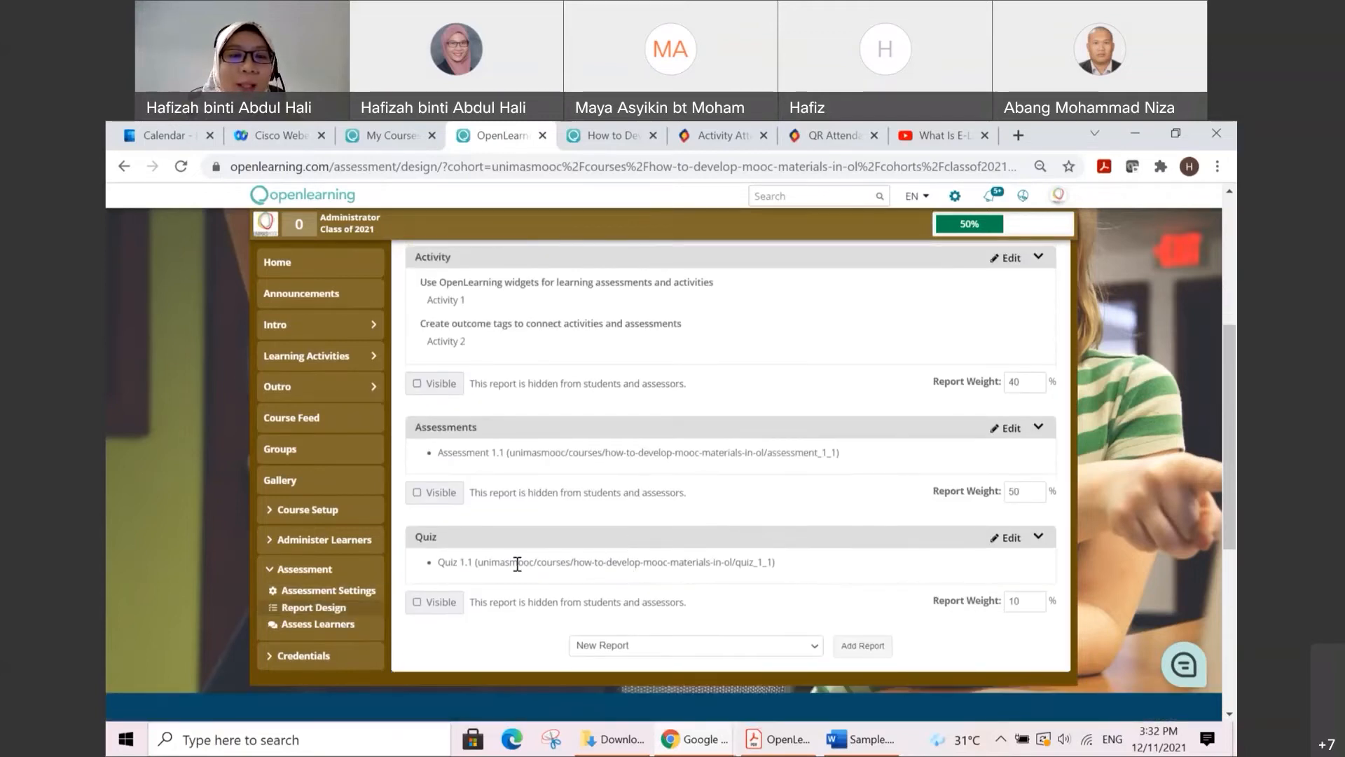
Step: Open the learner assessment page, show staff records in the student reports, and close the mail notification
click(332, 630)
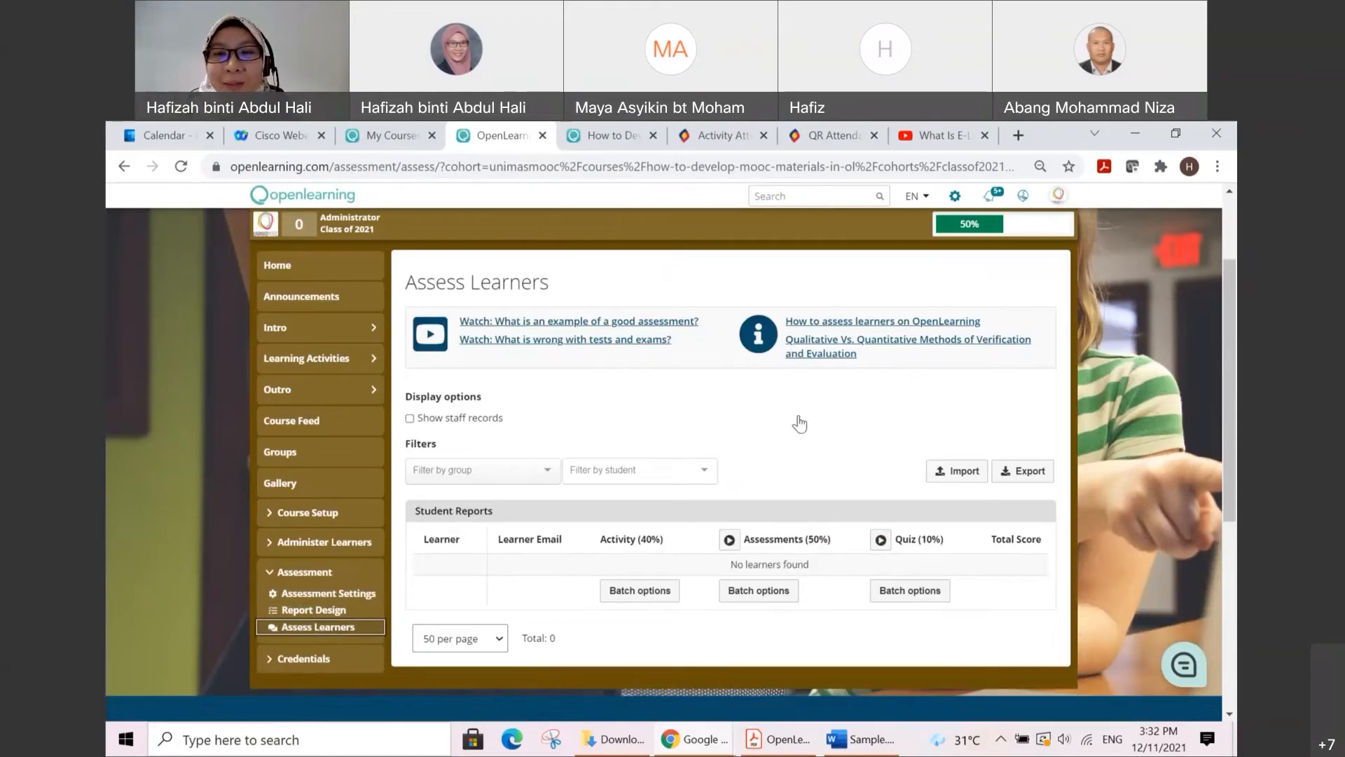
click(409, 418)
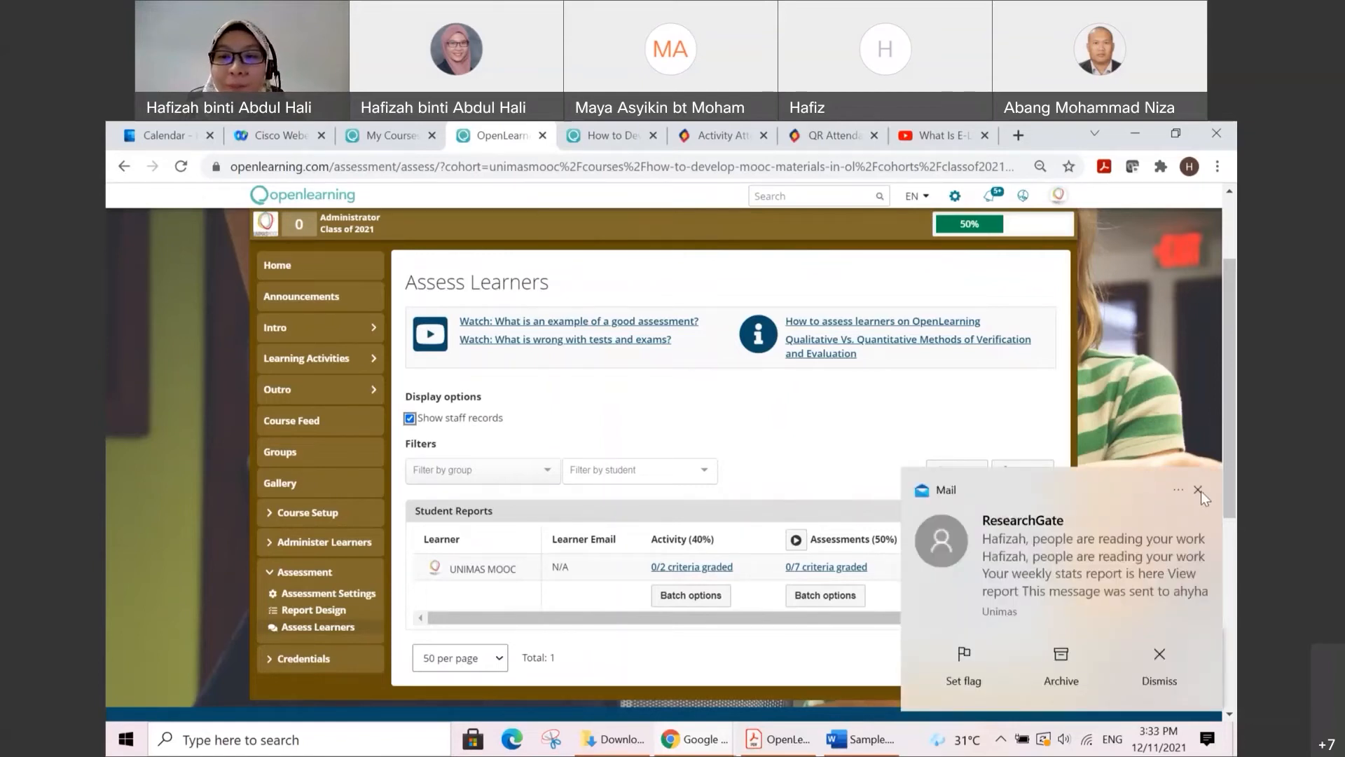
click(1199, 490)
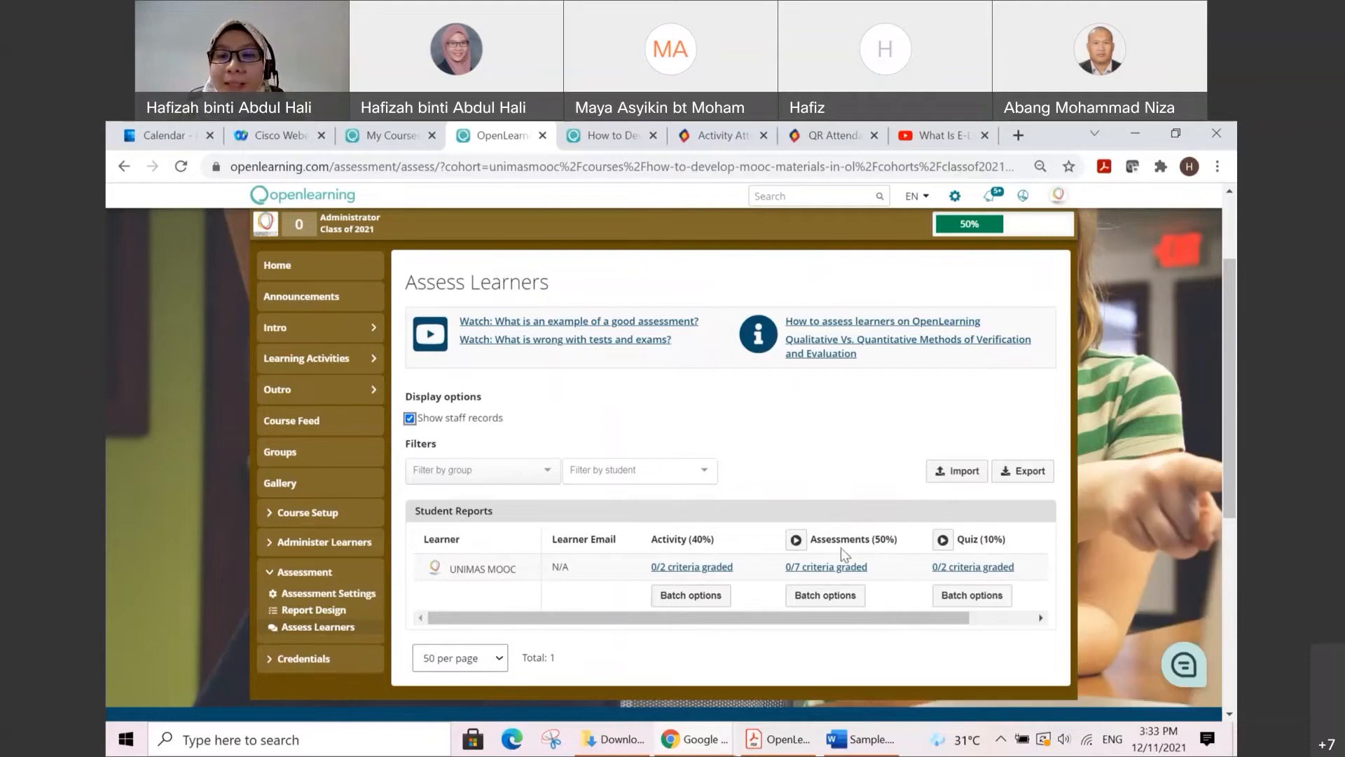
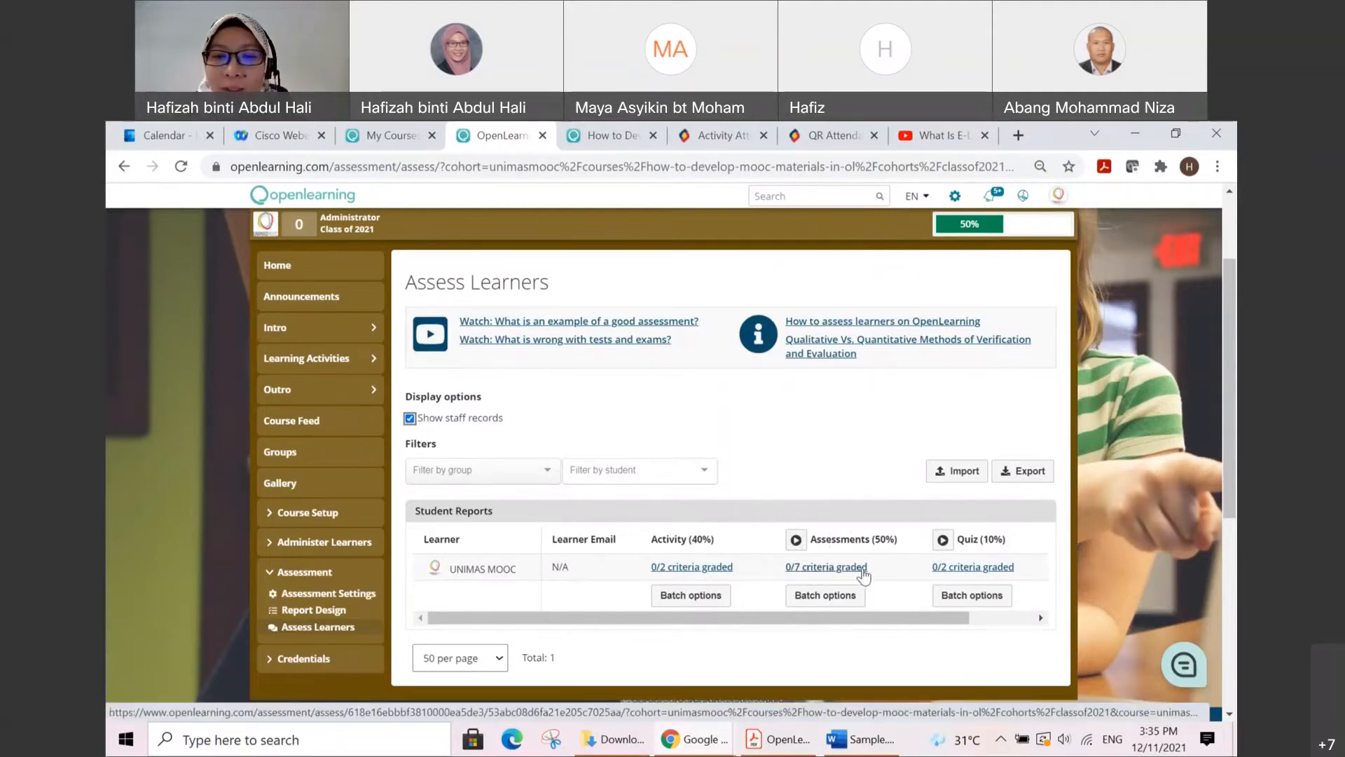
Step: Run automatic grading on the Assessments report in the student reports
click(796, 541)
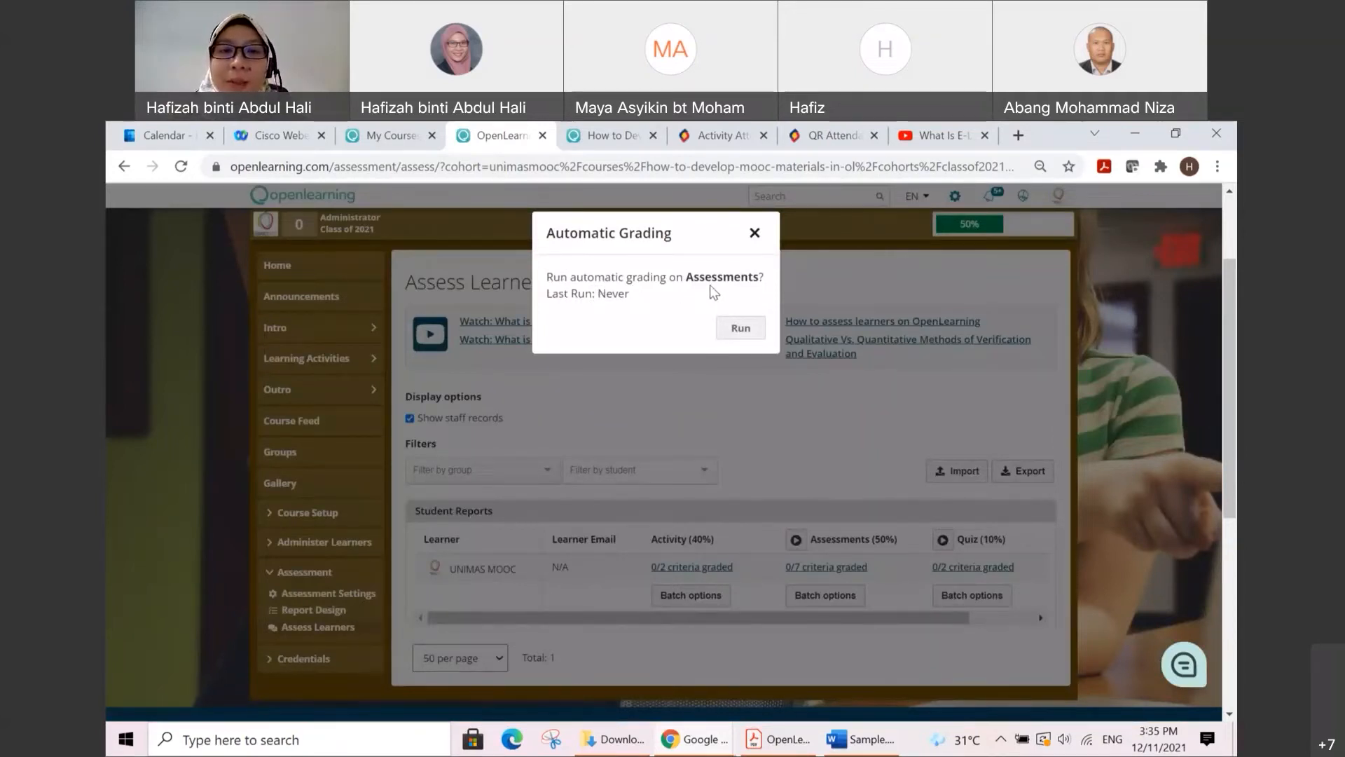
click(739, 328)
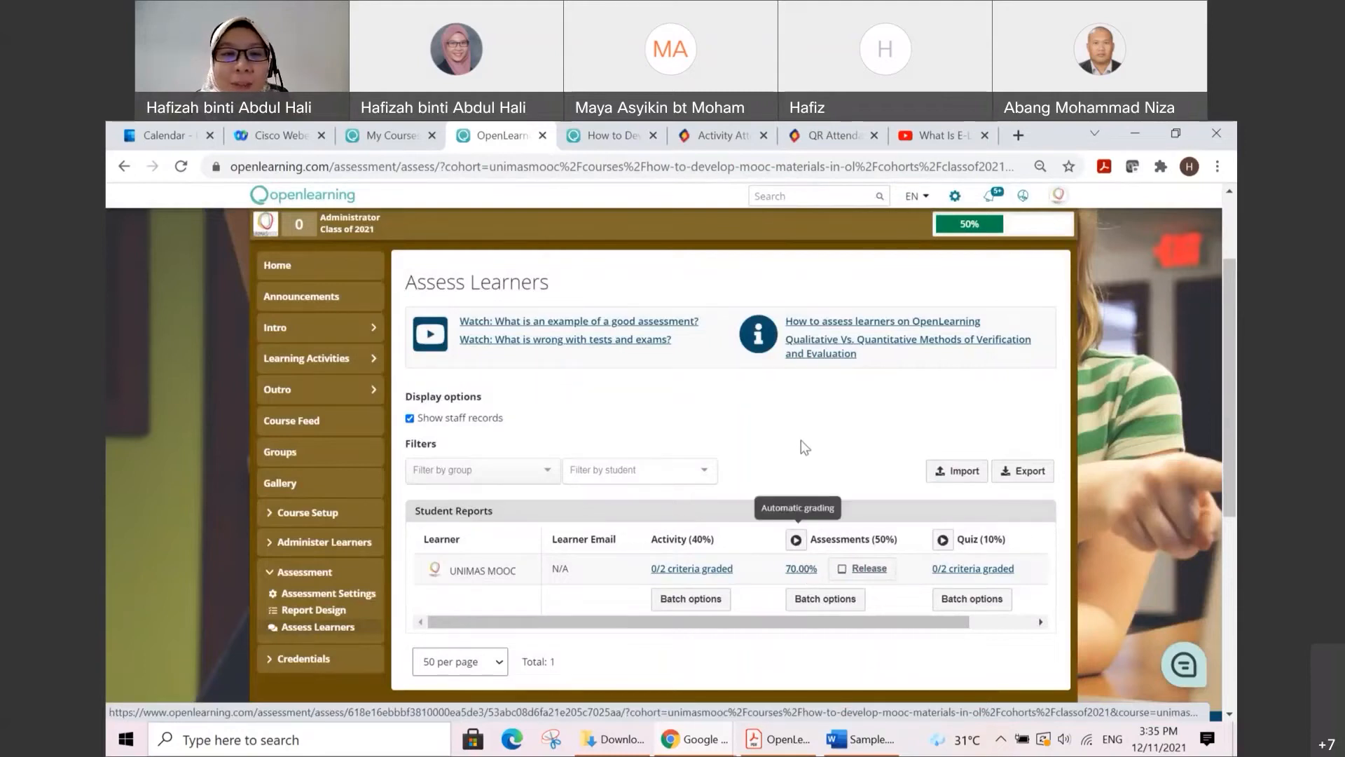
Step: Open the Assessment 1.1 page from Topic 1 of the learning activities
click(337, 362)
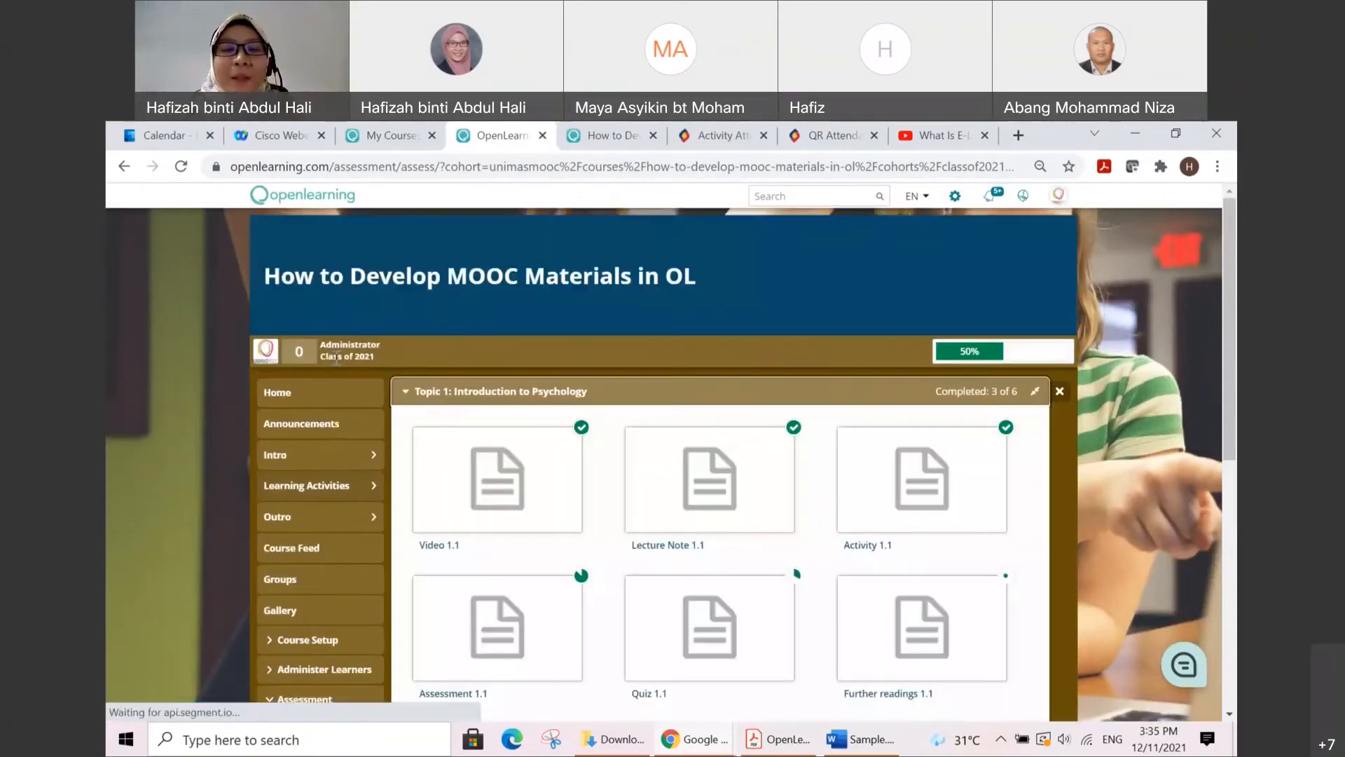
scroll(686, 403, down, 3)
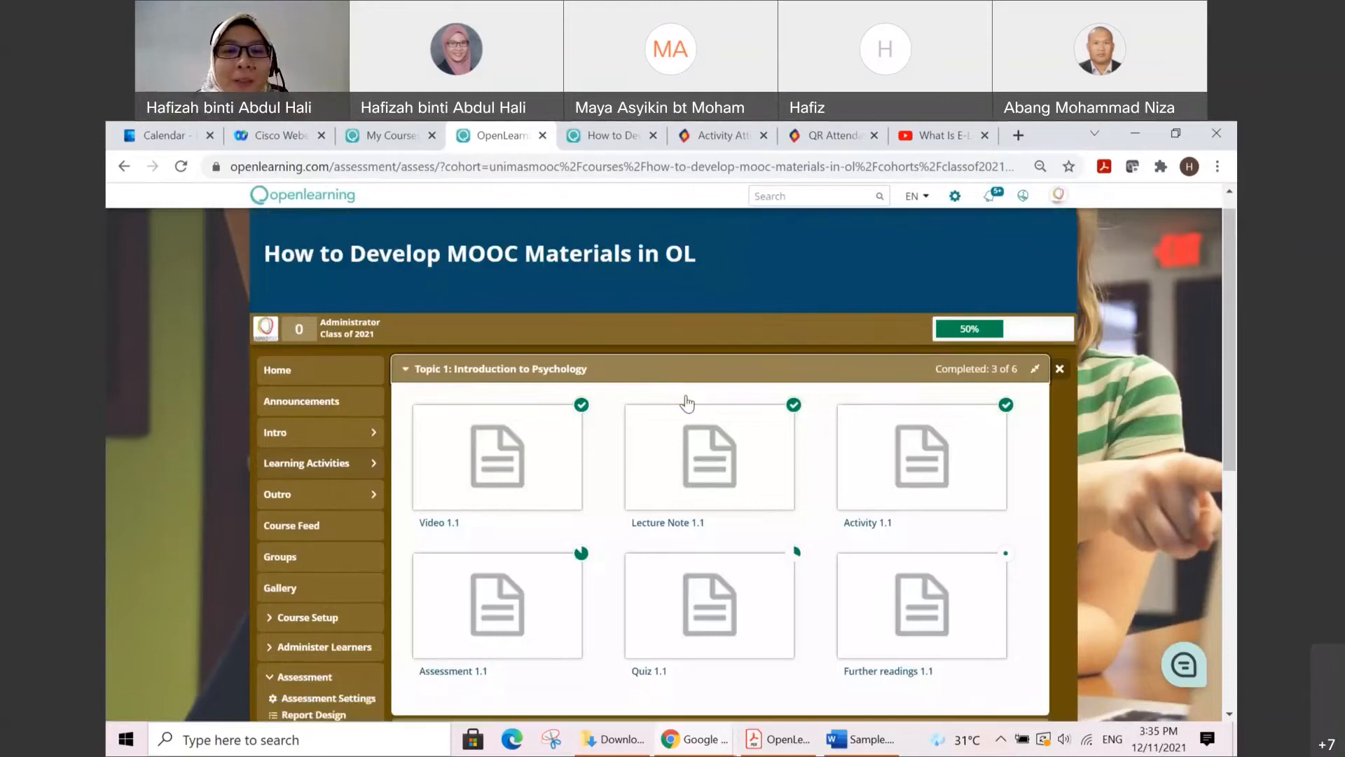
click(519, 463)
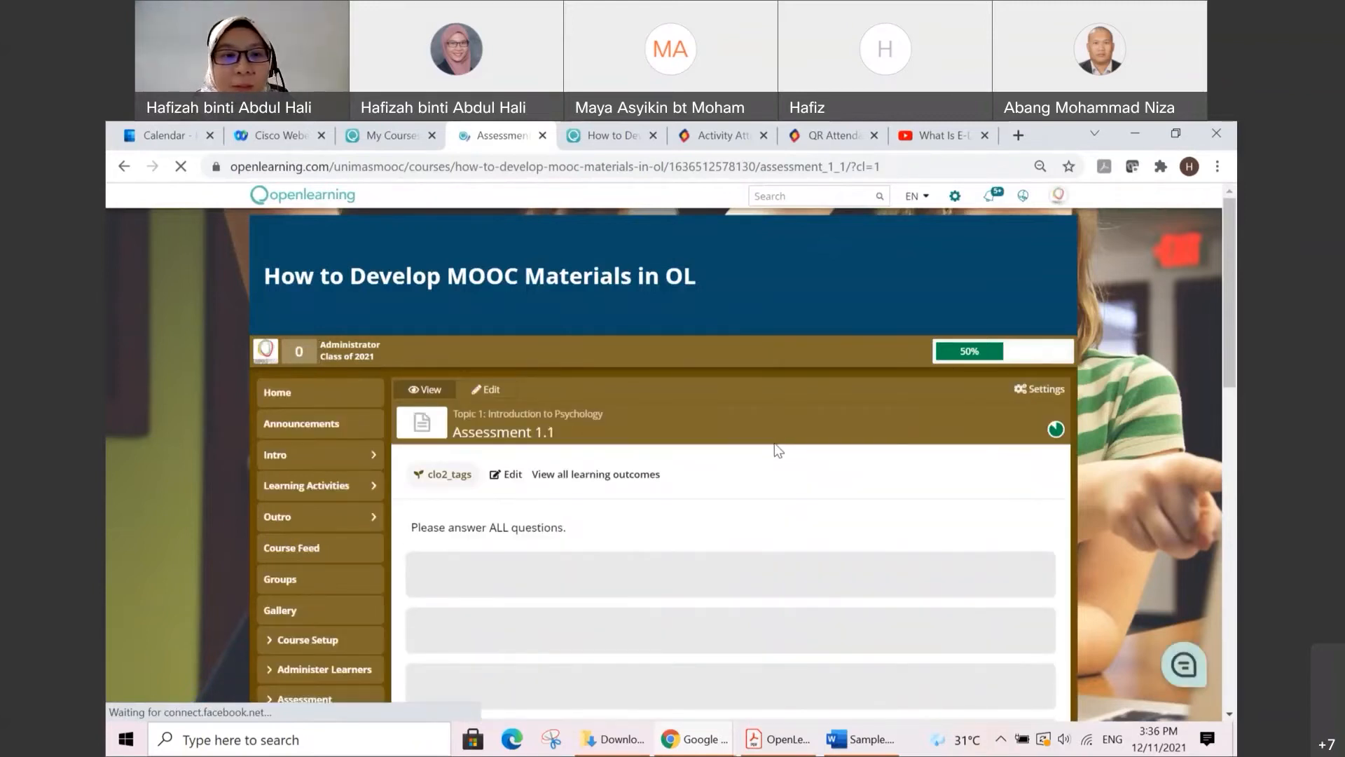
Step: Review the answers and feedback for every Assessment 1.1 question, from the traffic light colours down to the crossword and submit button
scroll(771, 444, down, 1)
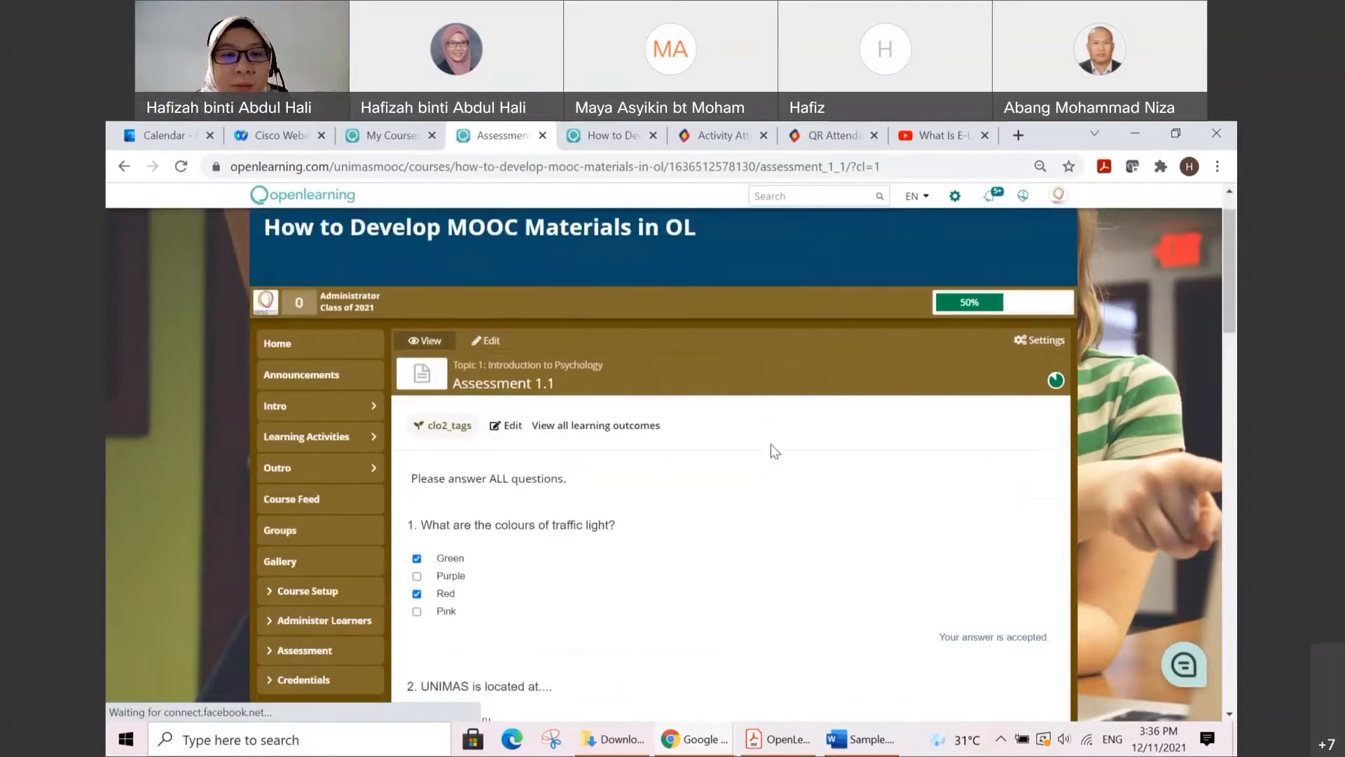
scroll(771, 444, down, 2)
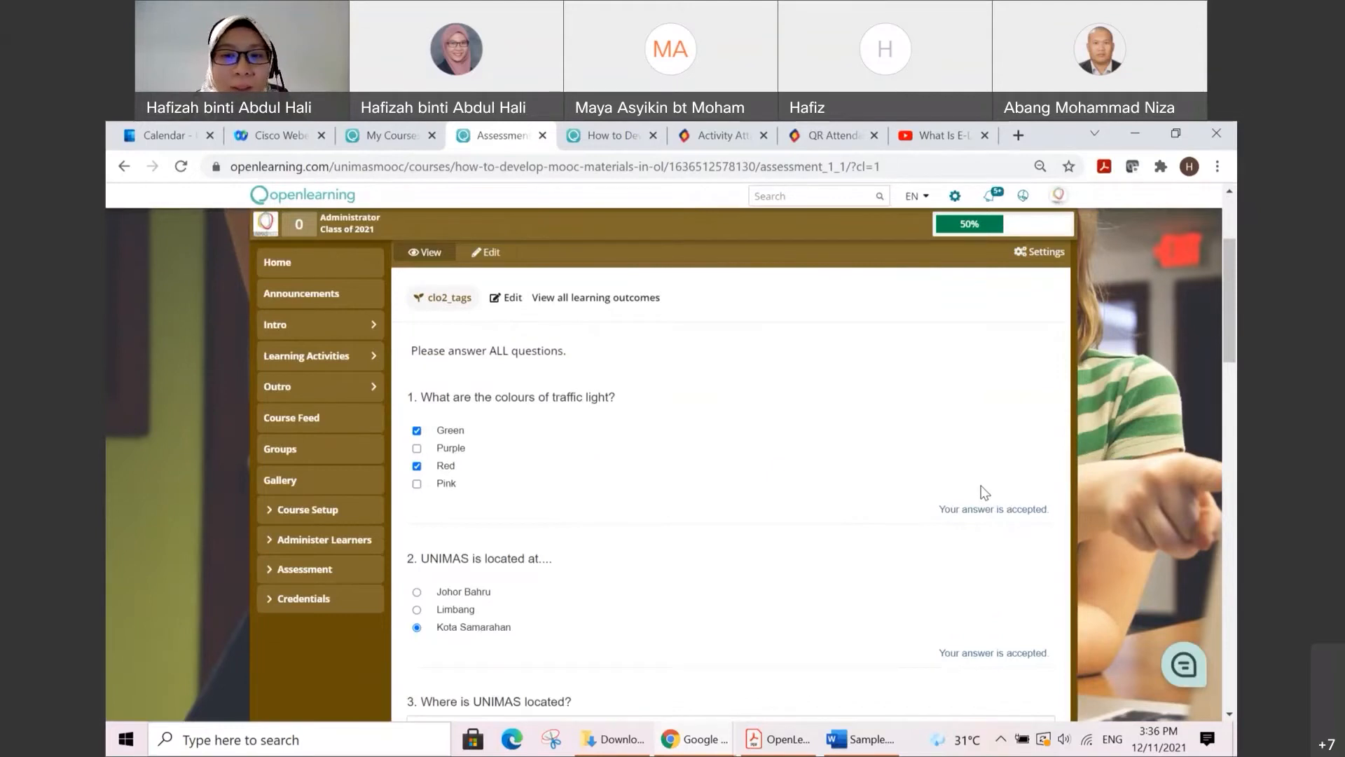
scroll(967, 504, down, 3)
scroll(882, 468, up, 1)
scroll(881, 468, down, 1)
scroll(957, 392, down, 1)
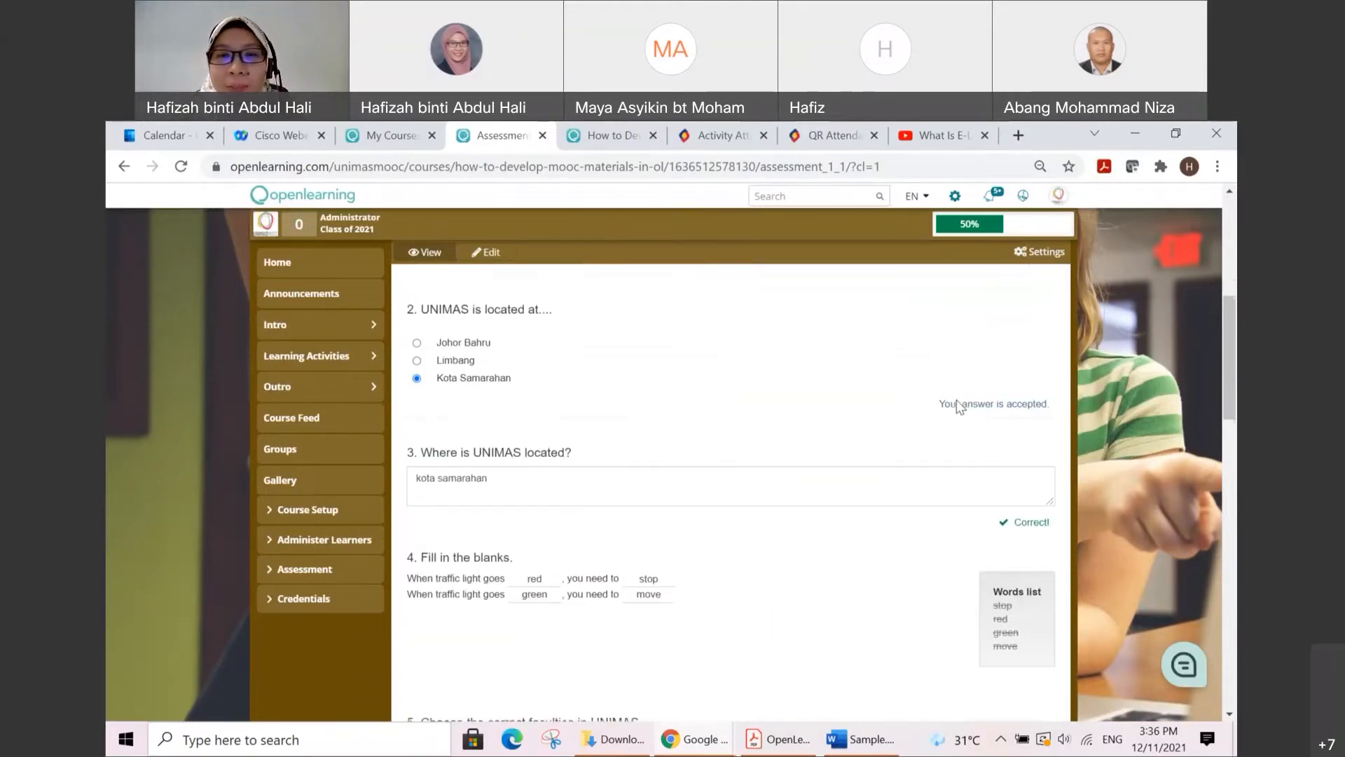
scroll(960, 403, down, 2)
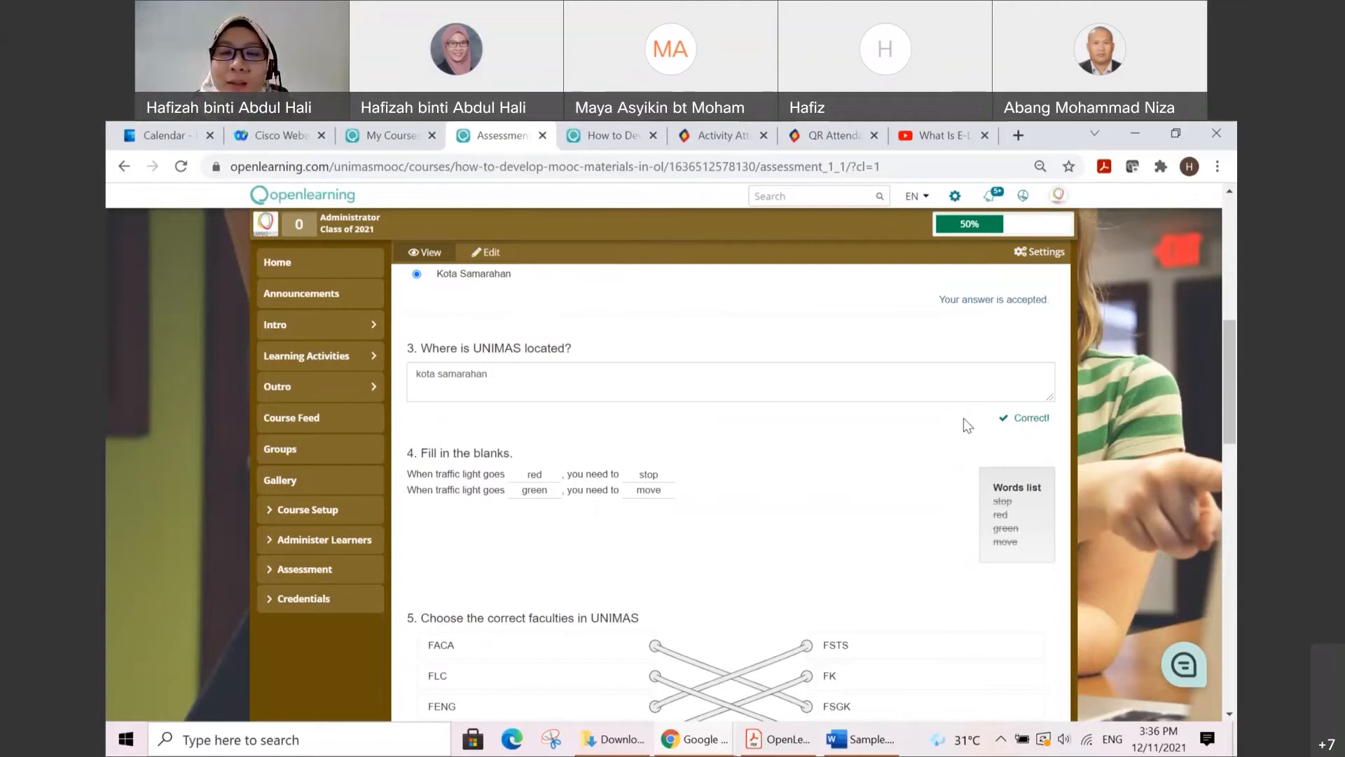
scroll(964, 417, down, 2)
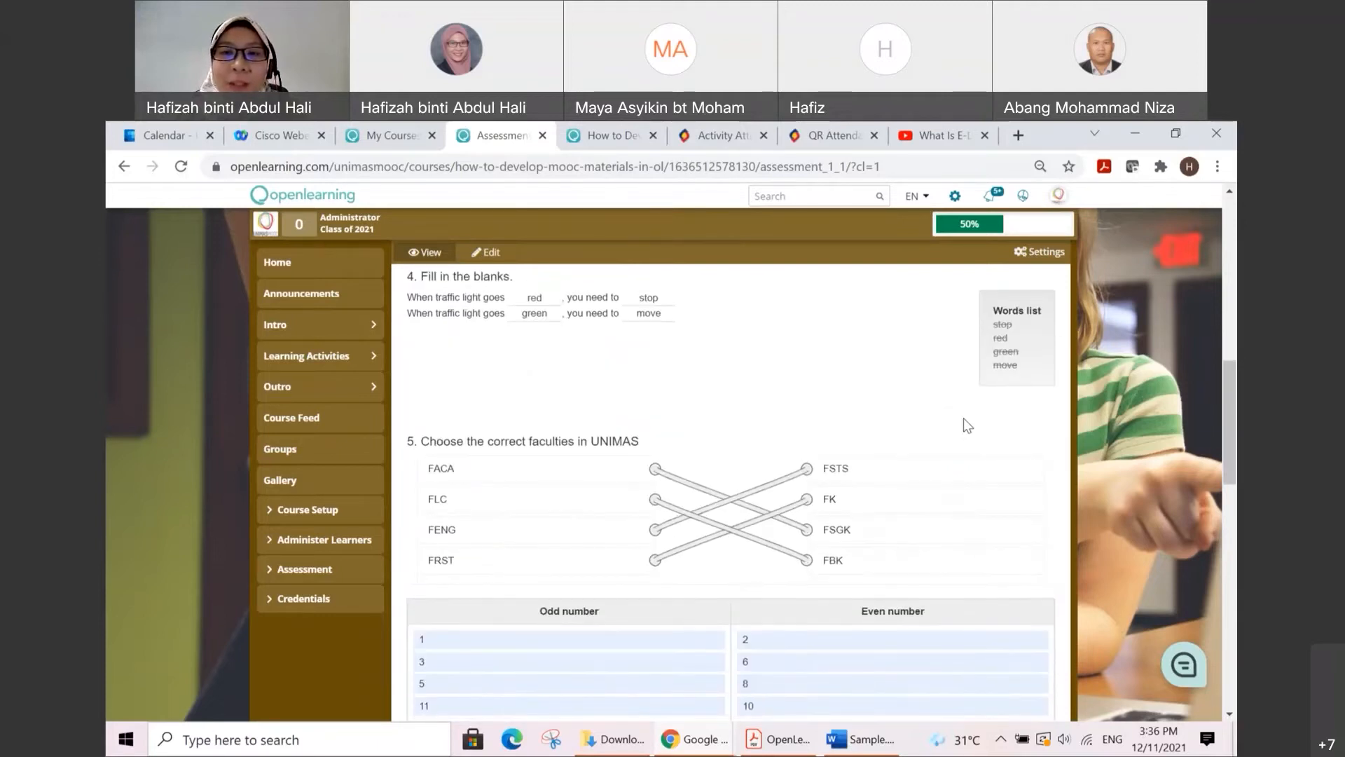
scroll(964, 417, up, 1)
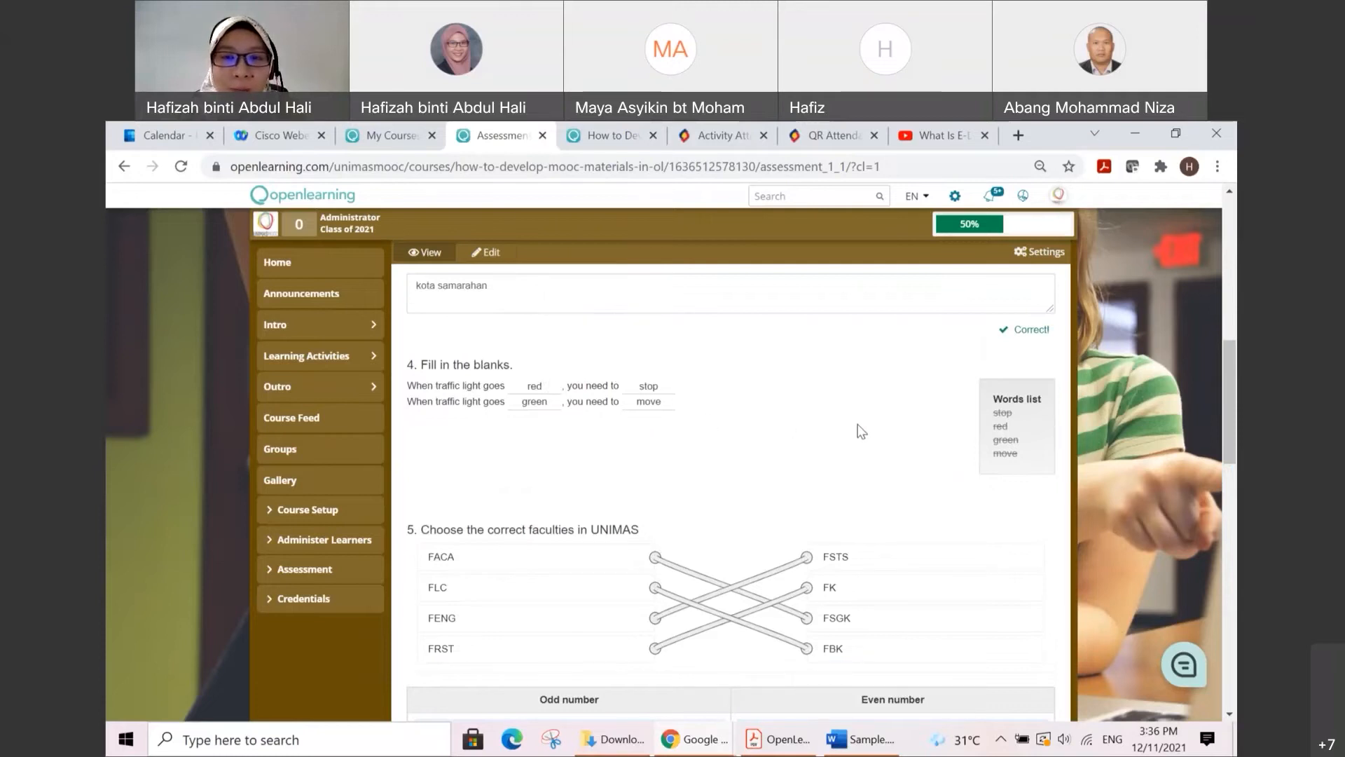
scroll(862, 431, down, 5)
scroll(858, 421, up, 2)
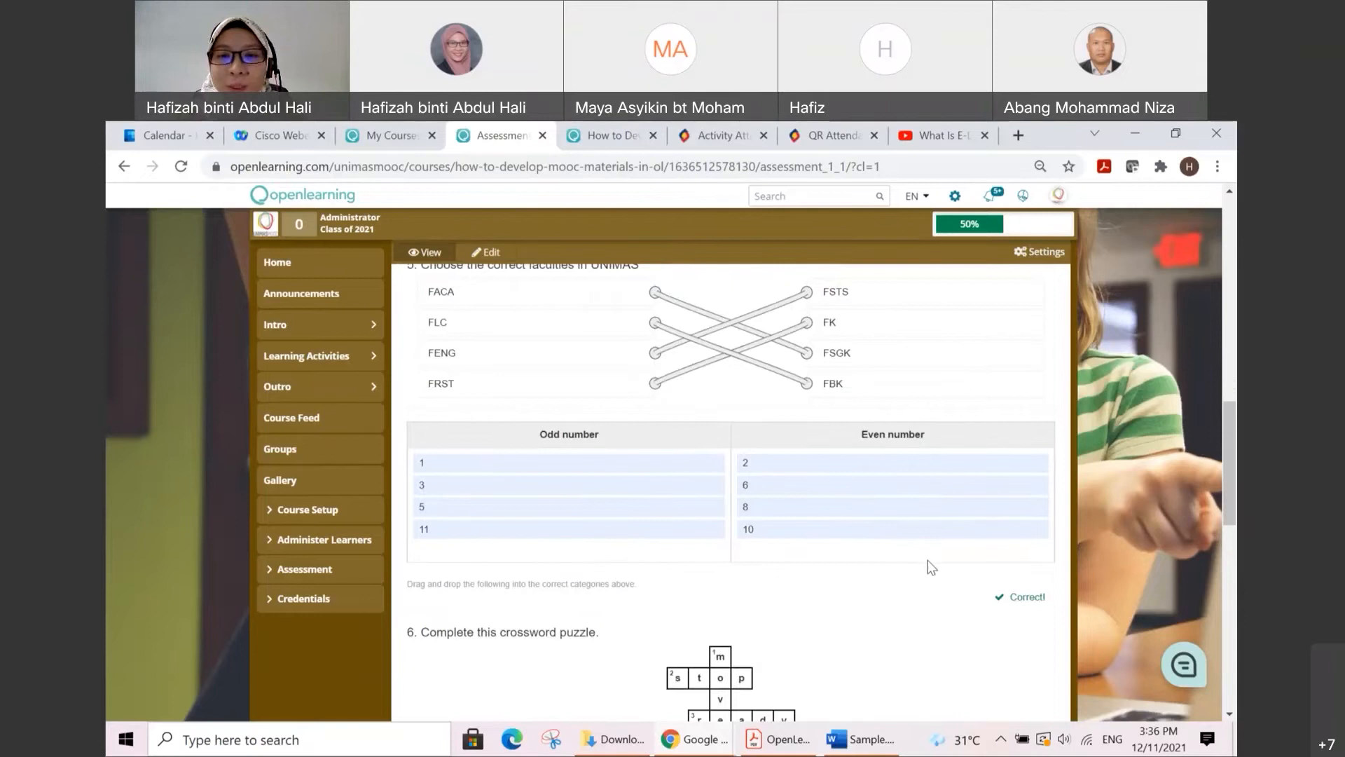
scroll(969, 565, down, 2)
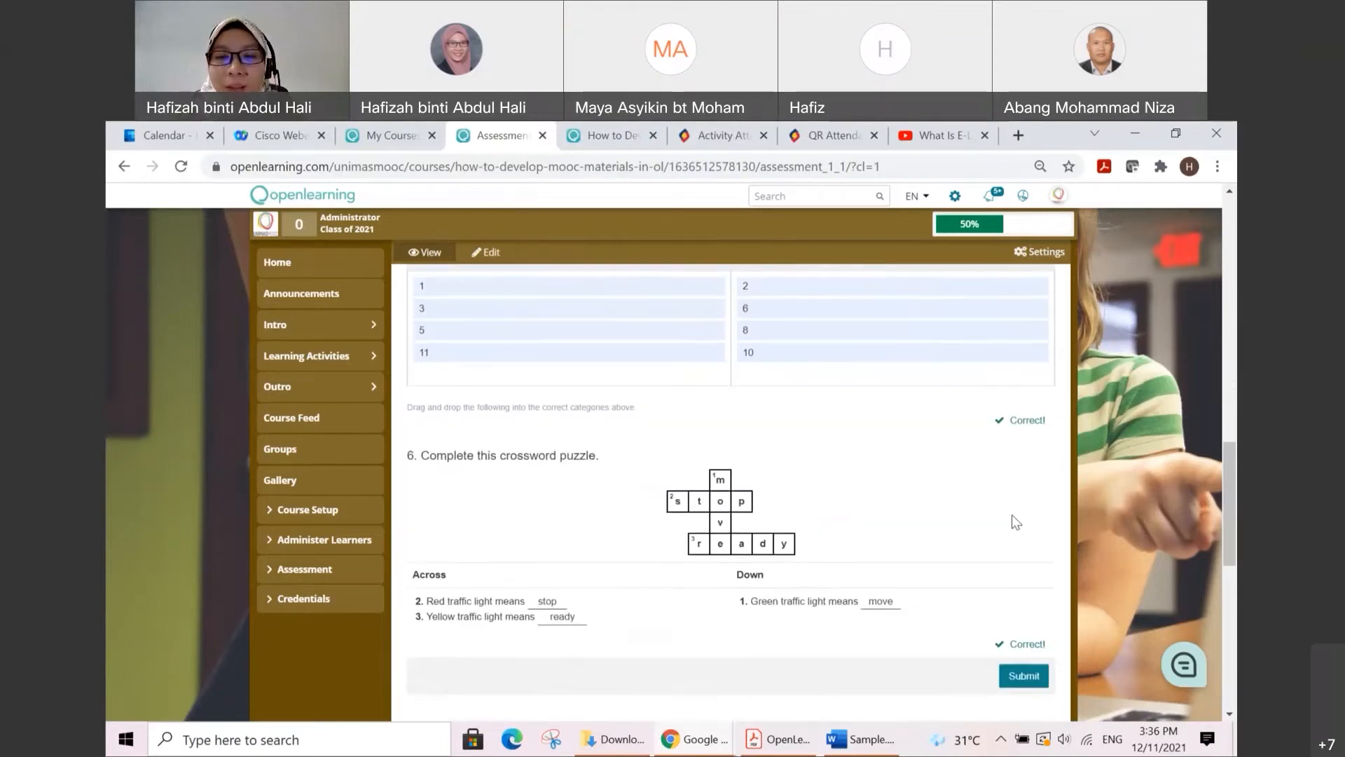
scroll(1012, 515, down, 1)
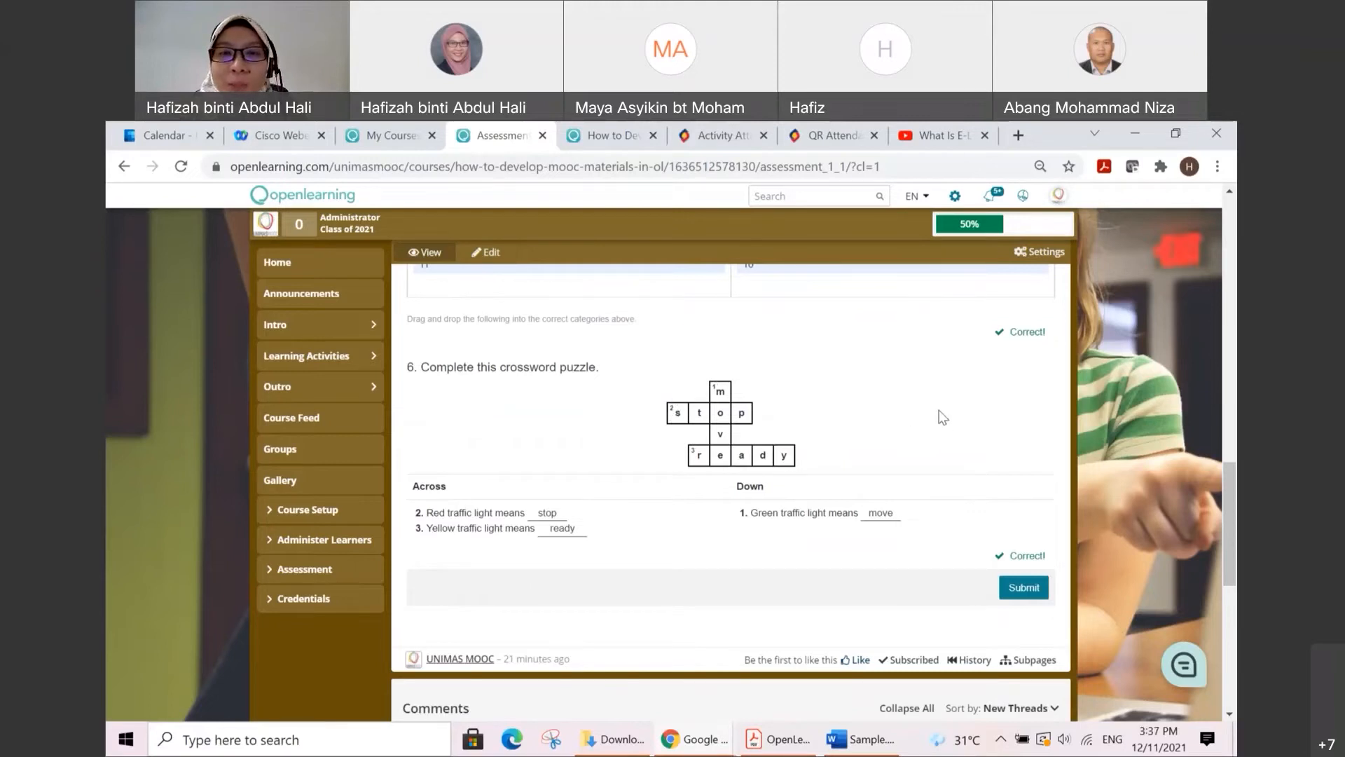
scroll(748, 418, up, 3)
scroll(784, 494, down, 5)
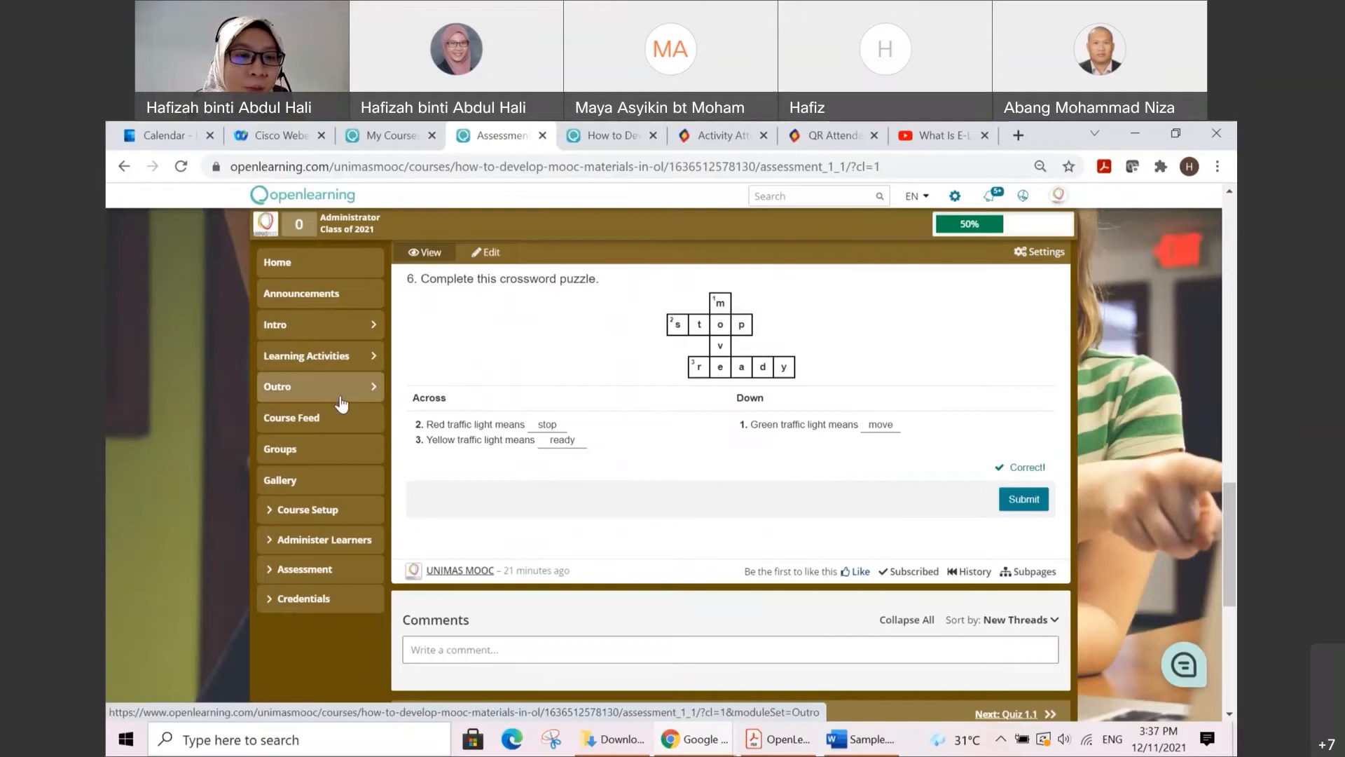
Step: Open the Assessment 1.1 page for editing from the course content editor and close the course structure checklist
click(335, 509)
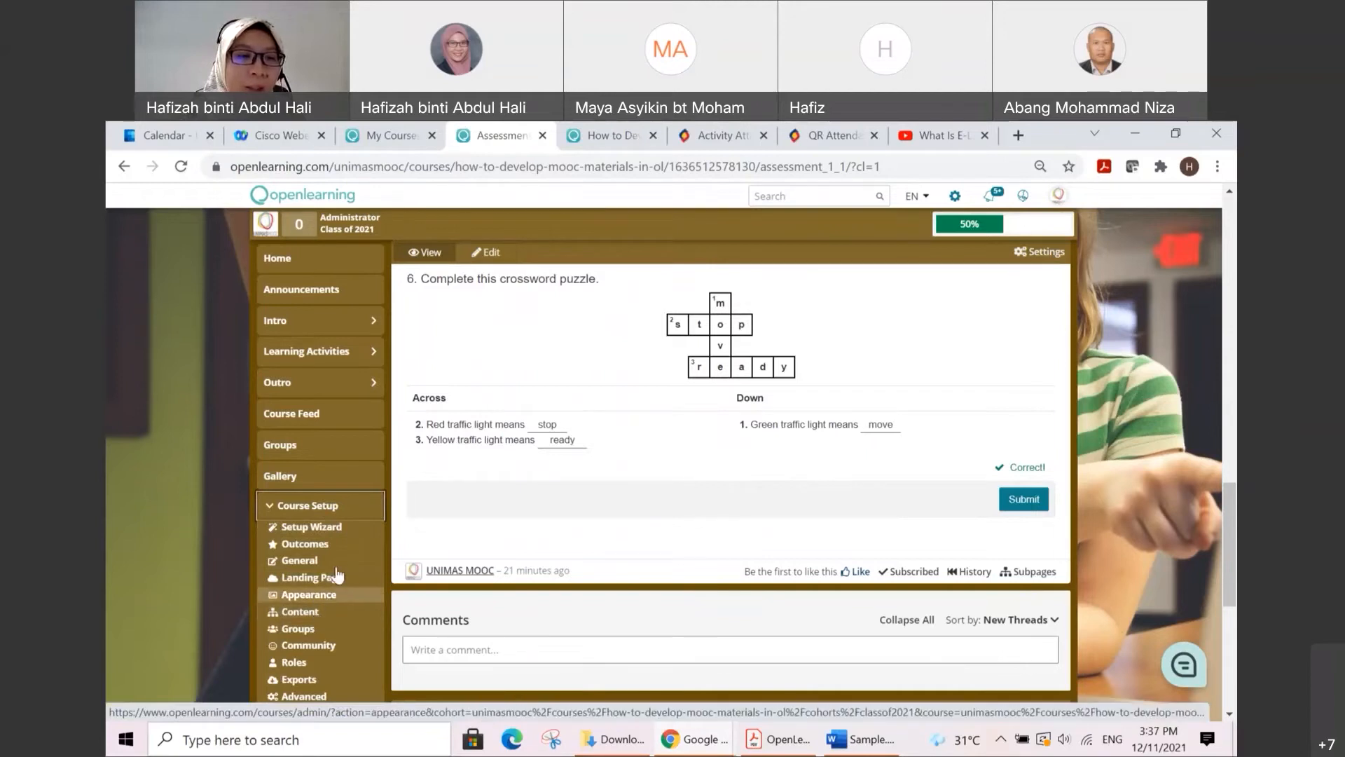
click(317, 620)
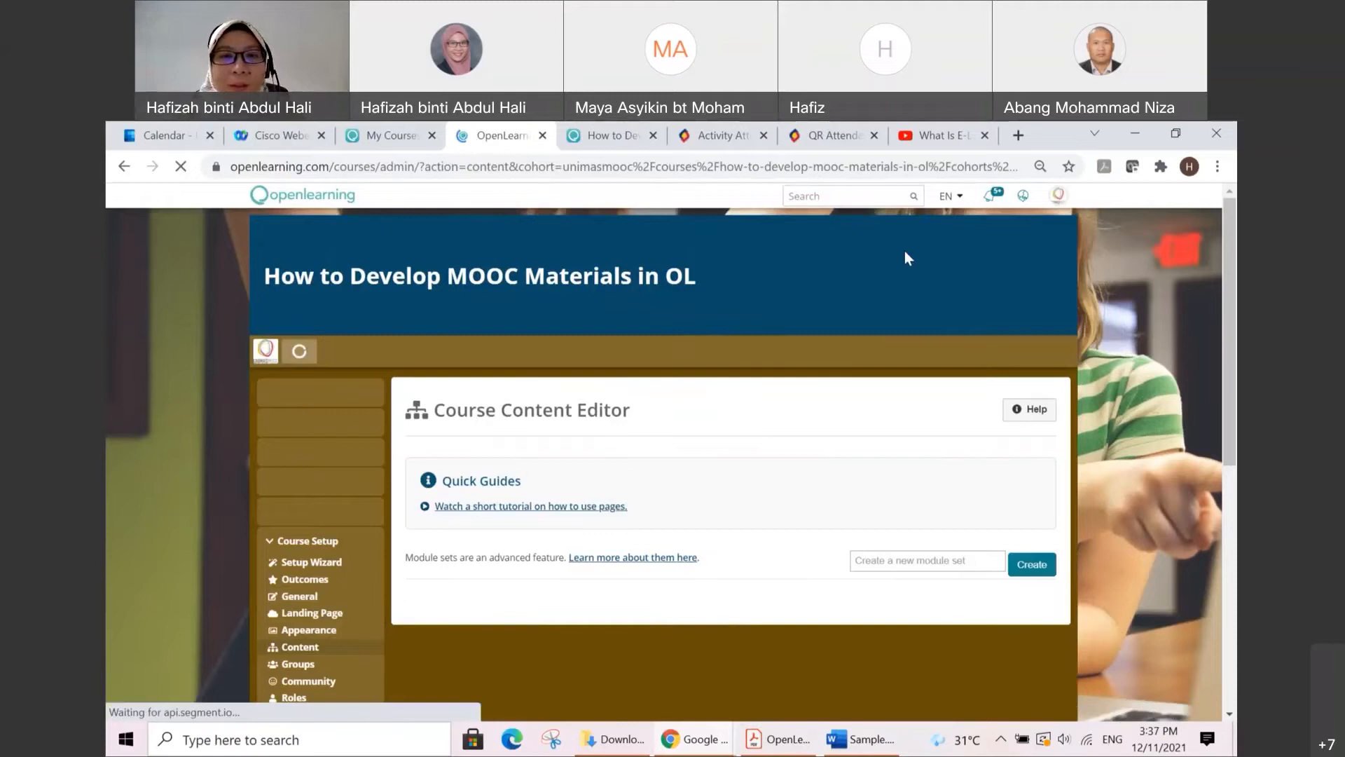
scroll(728, 373, down, 3)
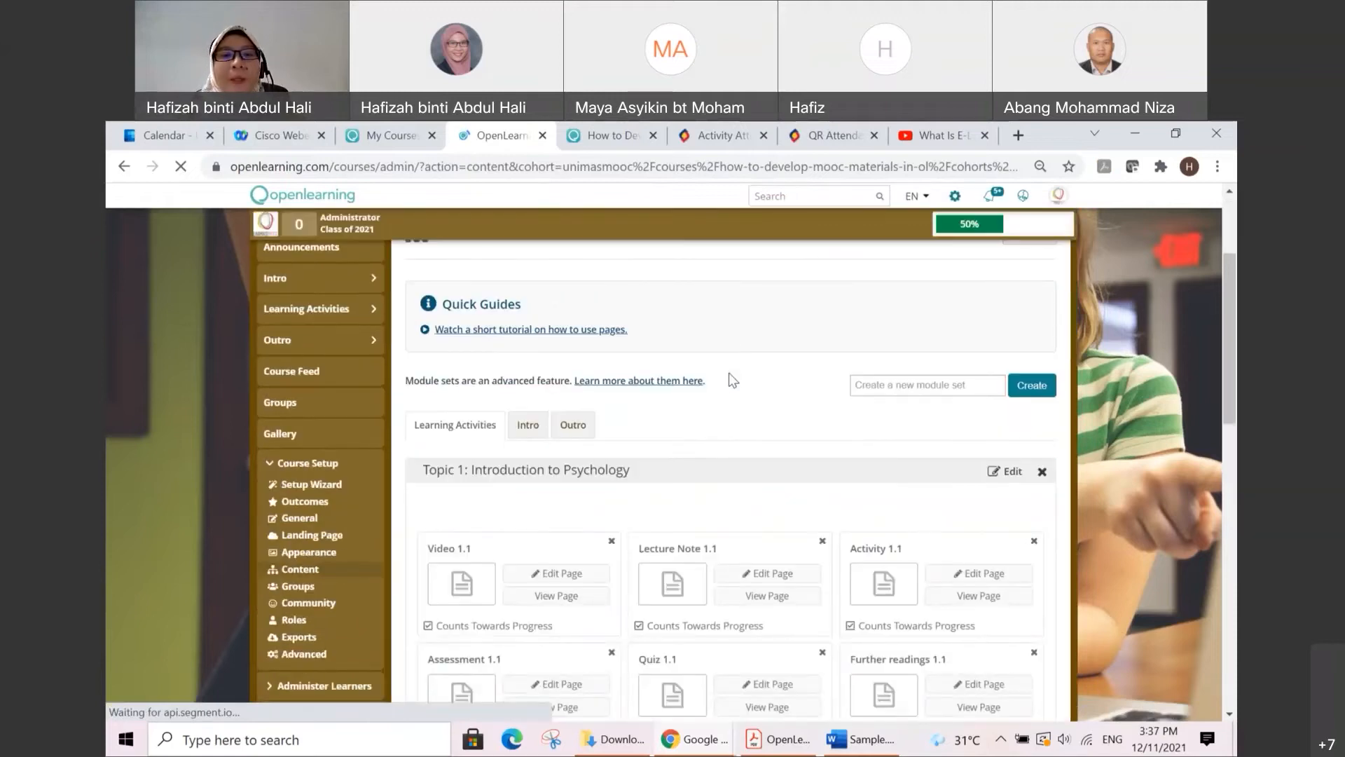
scroll(728, 372, down, 1)
scroll(728, 373, down, 1)
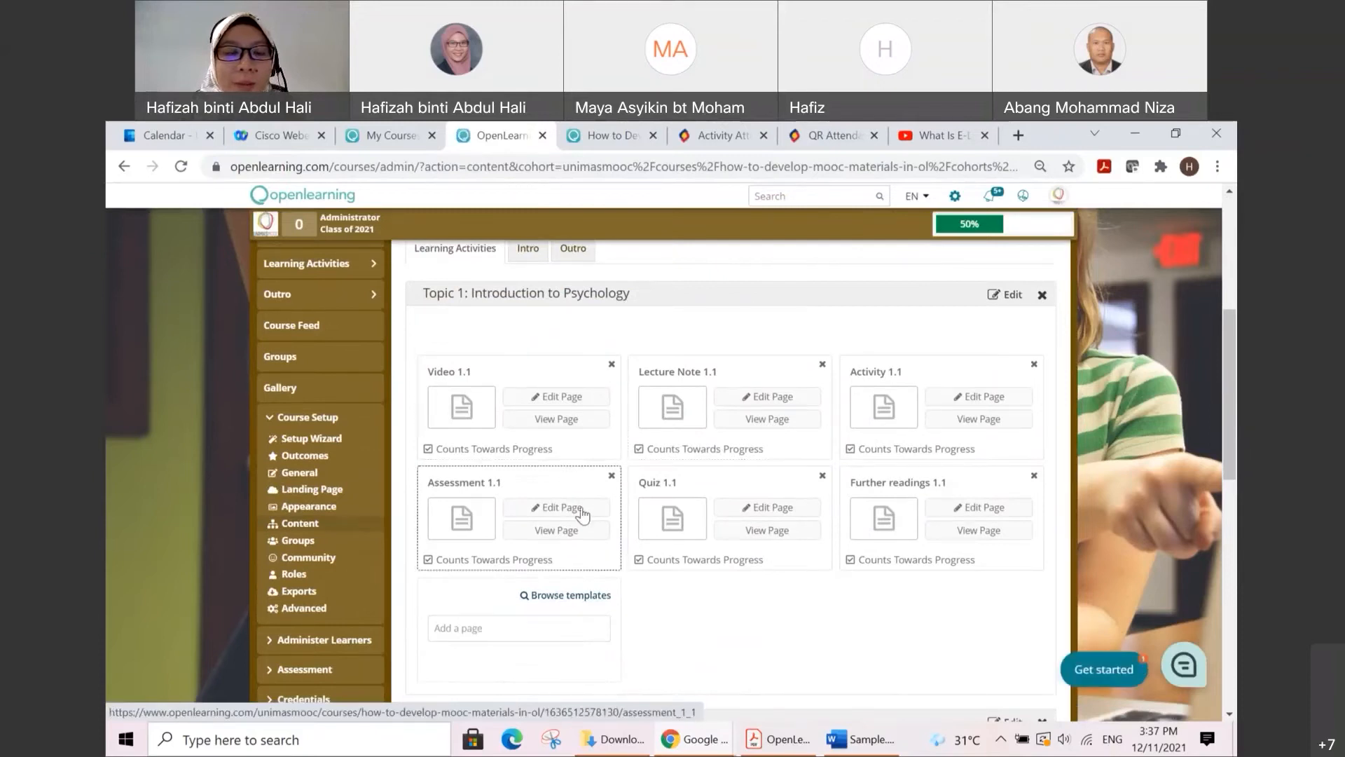
click(571, 531)
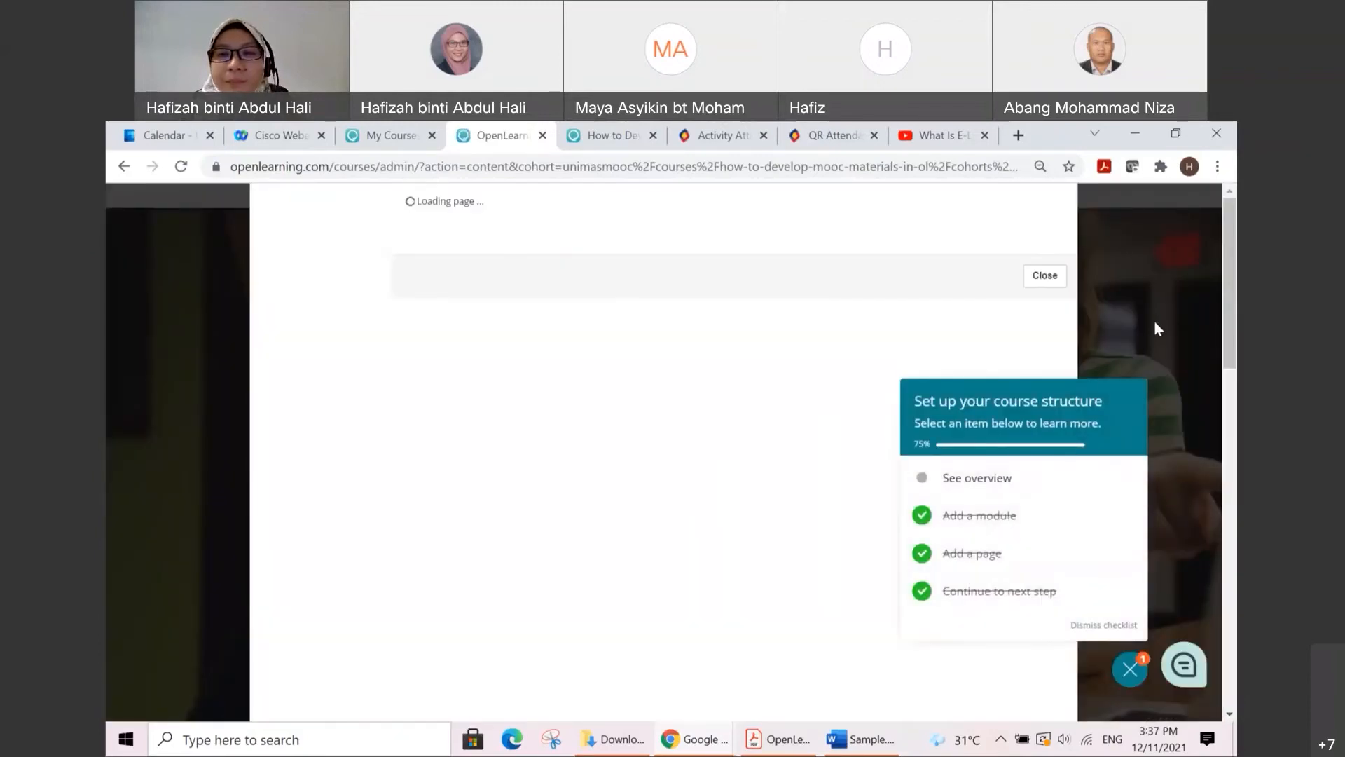
click(1154, 319)
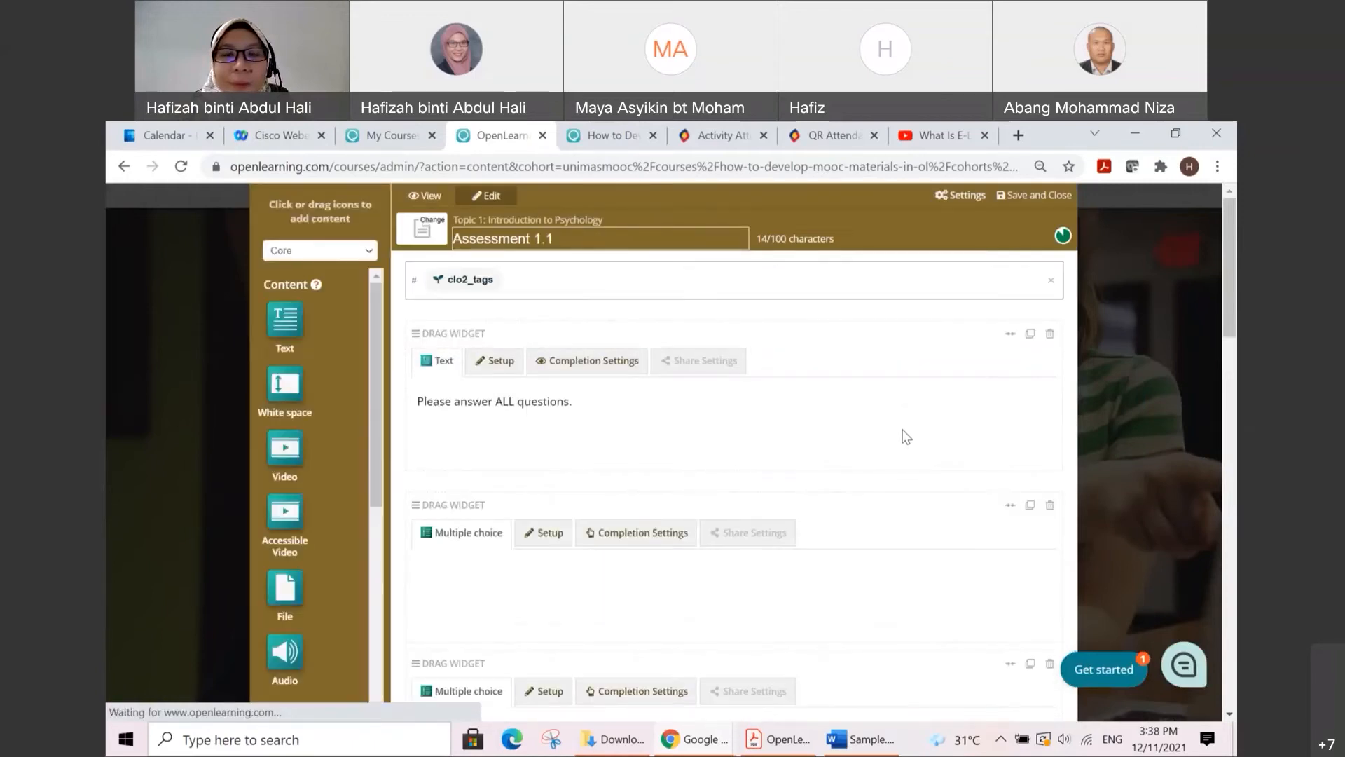
Step: Switch the addable widgets to the Quiz set and examine its question types, submit widget and the widgets already on the page
scroll(902, 436, down, 1)
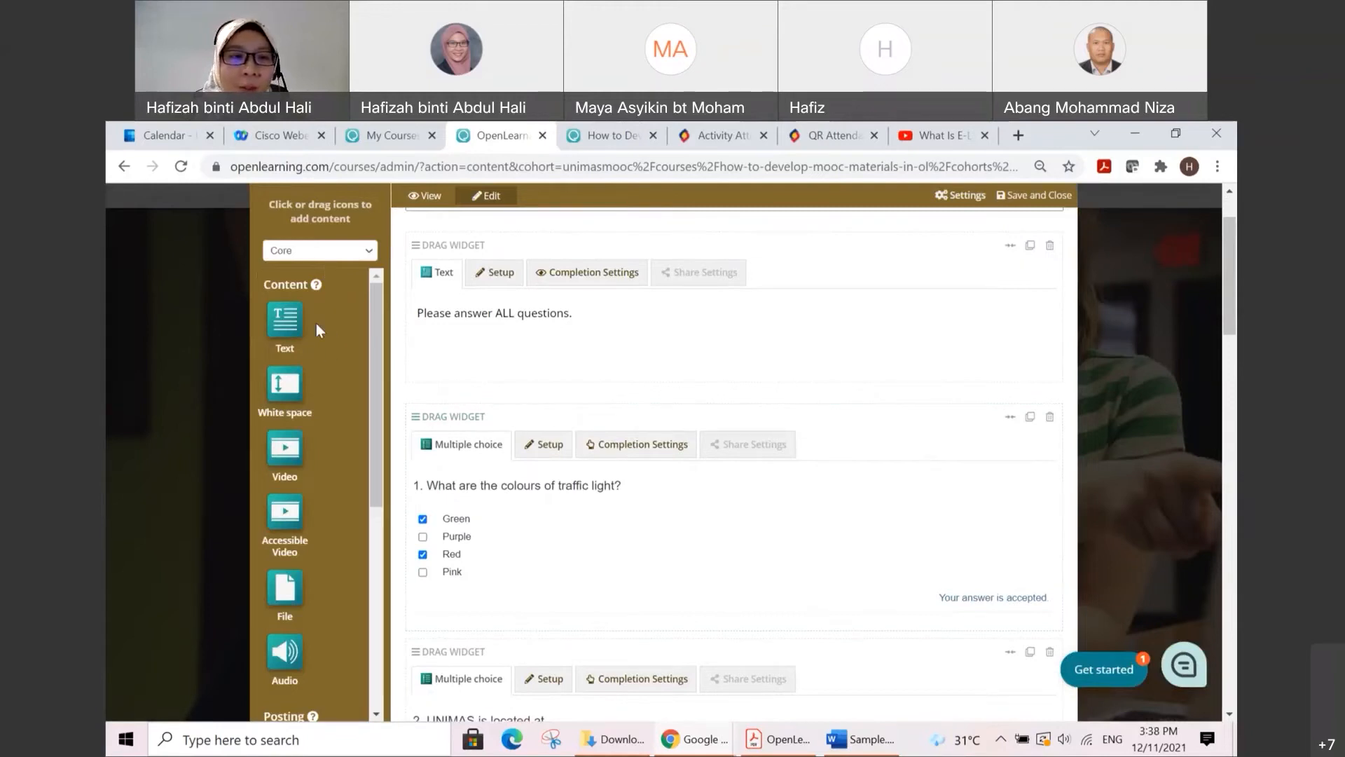
scroll(316, 325, down, 6)
scroll(313, 326, up, 6)
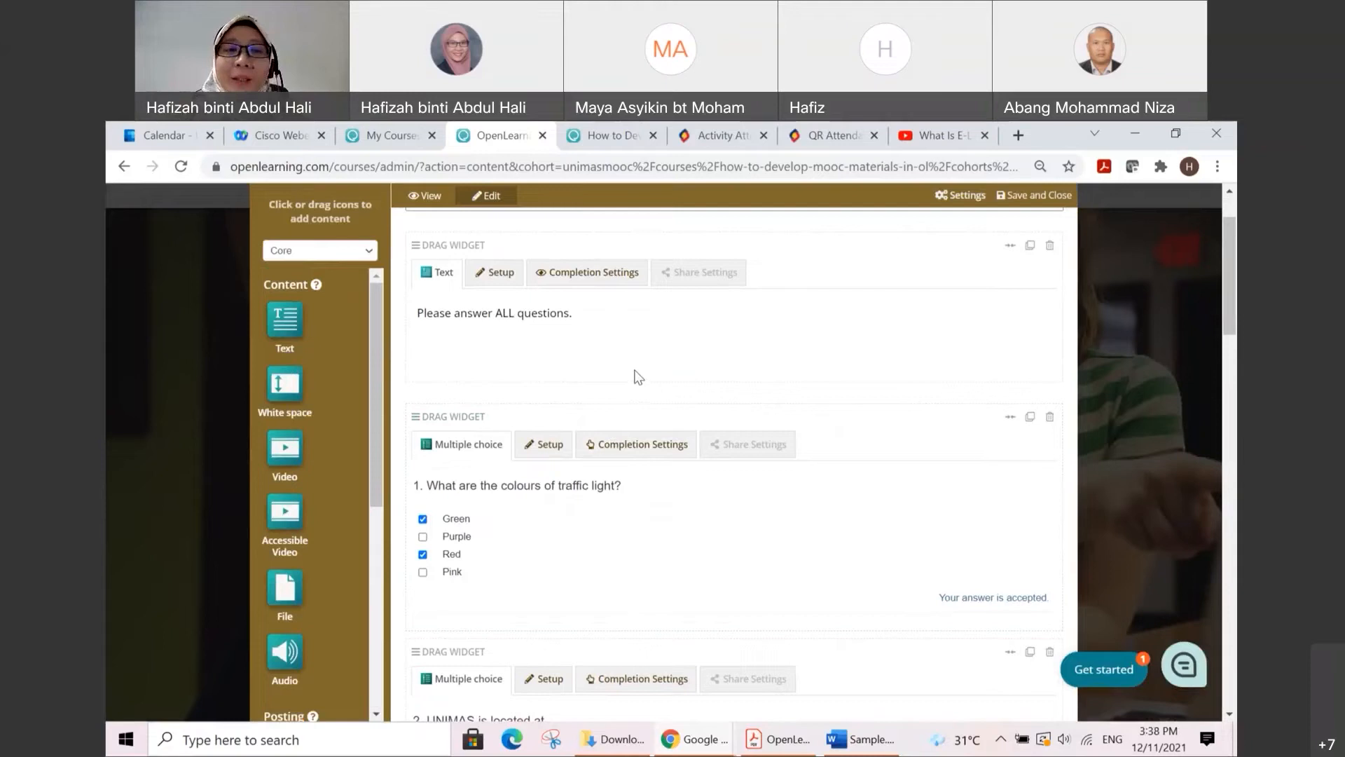
scroll(652, 414, up, 2)
scroll(671, 436, down, 4)
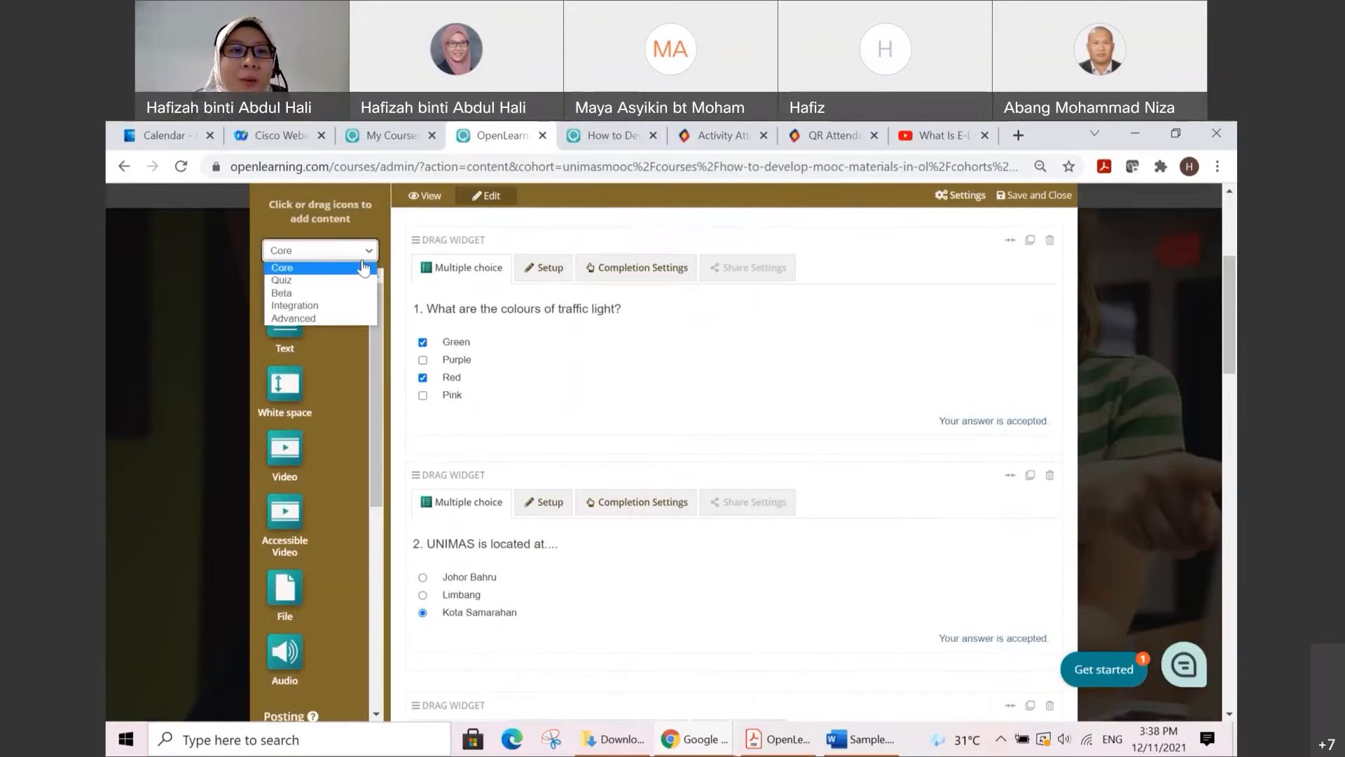
click(351, 280)
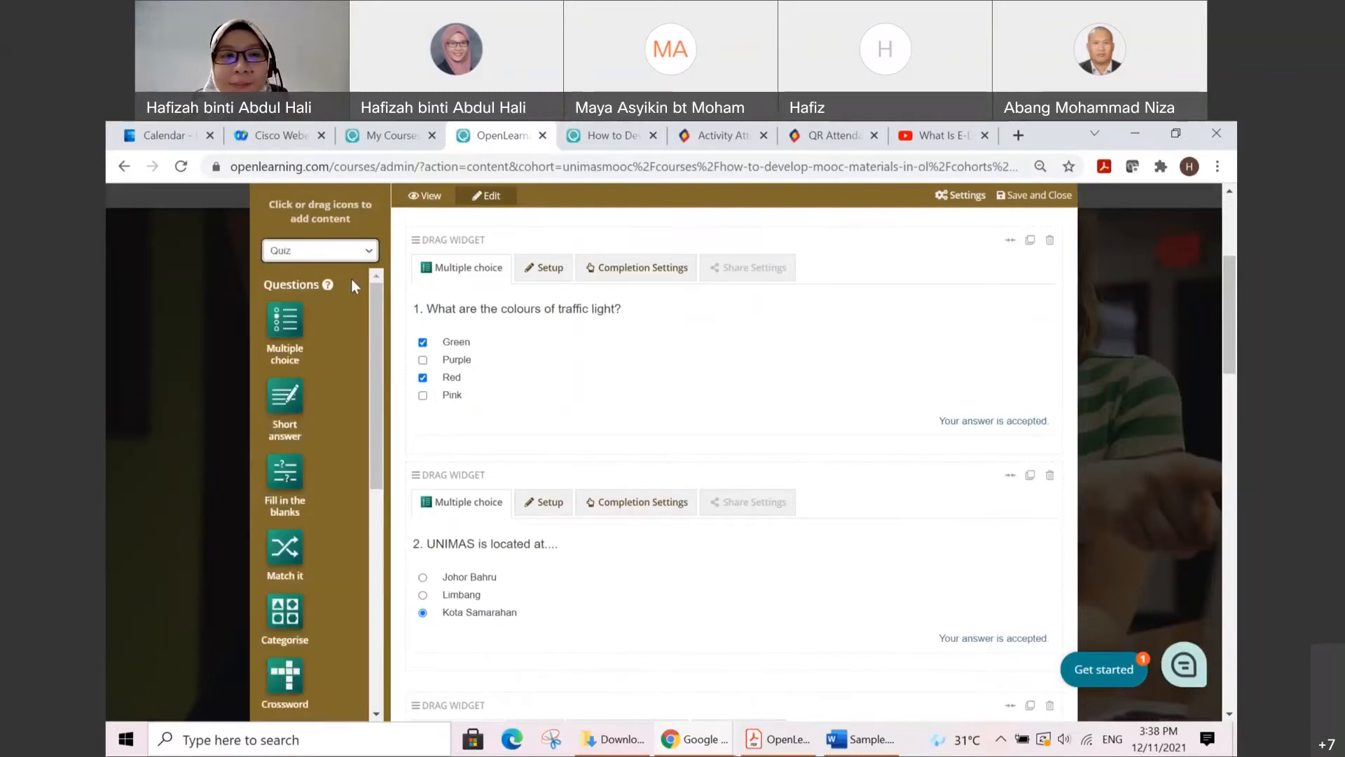
scroll(332, 287, down, 1)
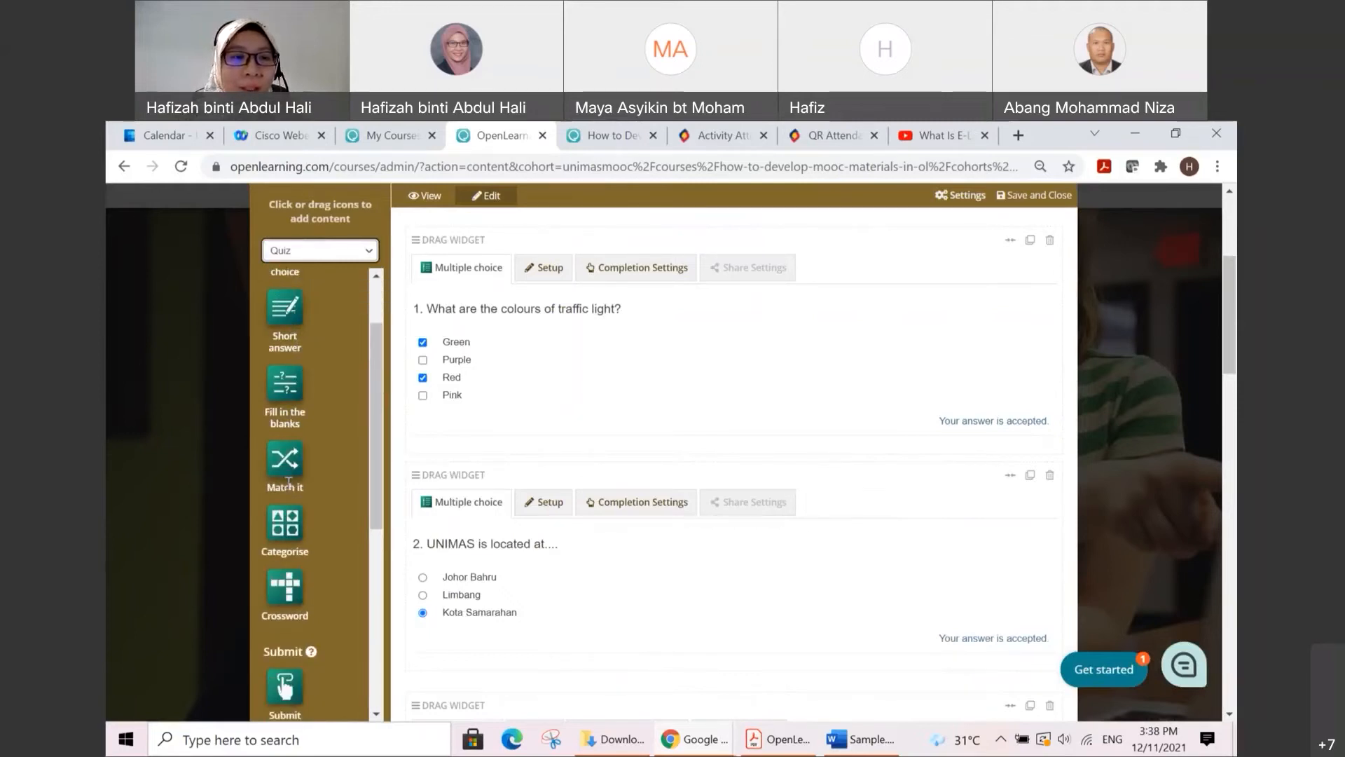
scroll(288, 482, down, 2)
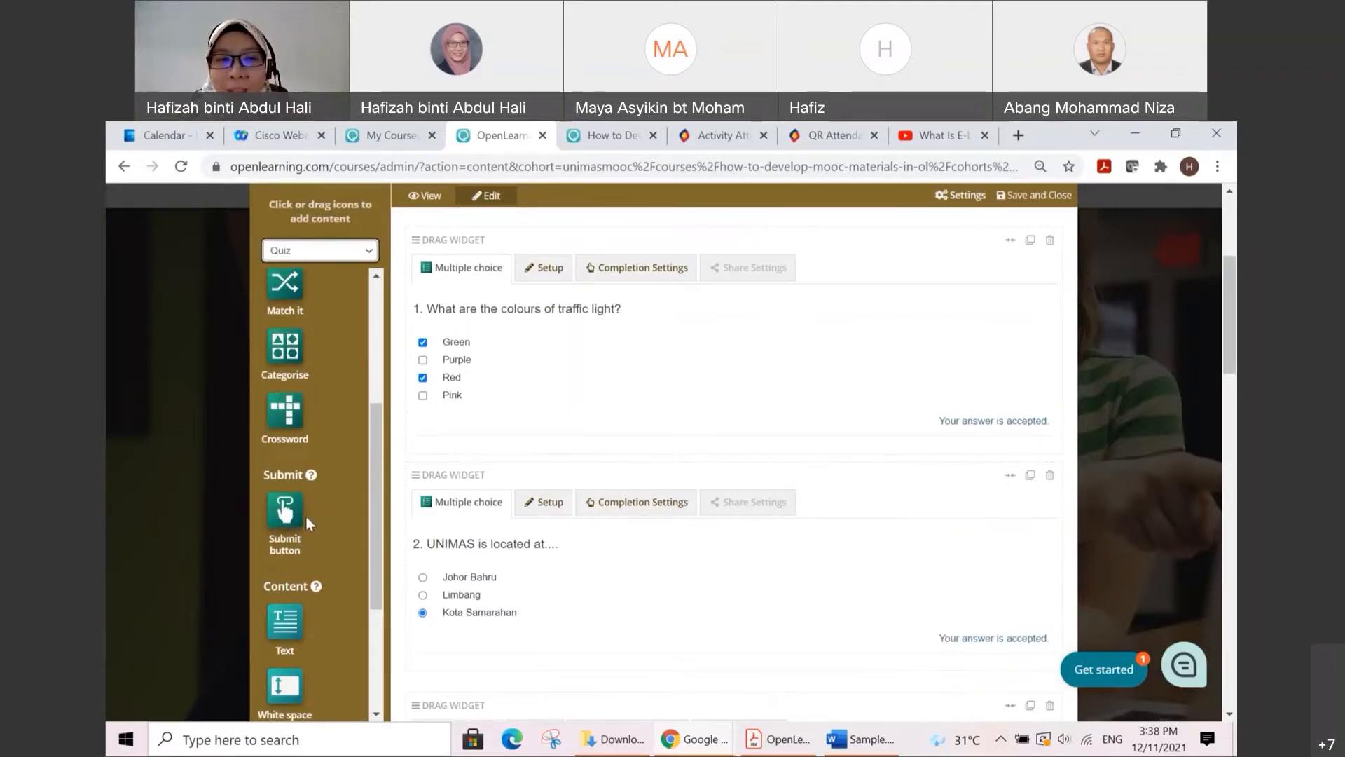
scroll(711, 494, down, 12)
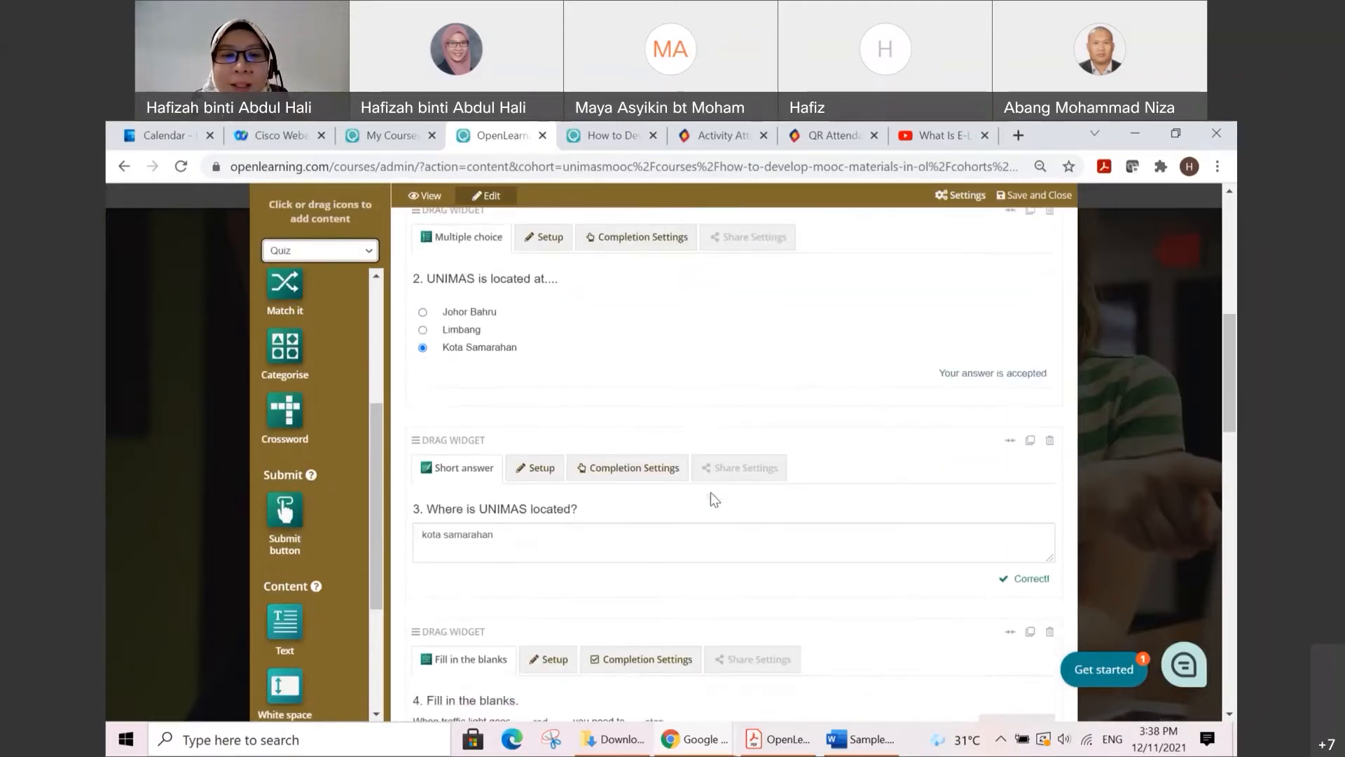
scroll(711, 492, down, 8)
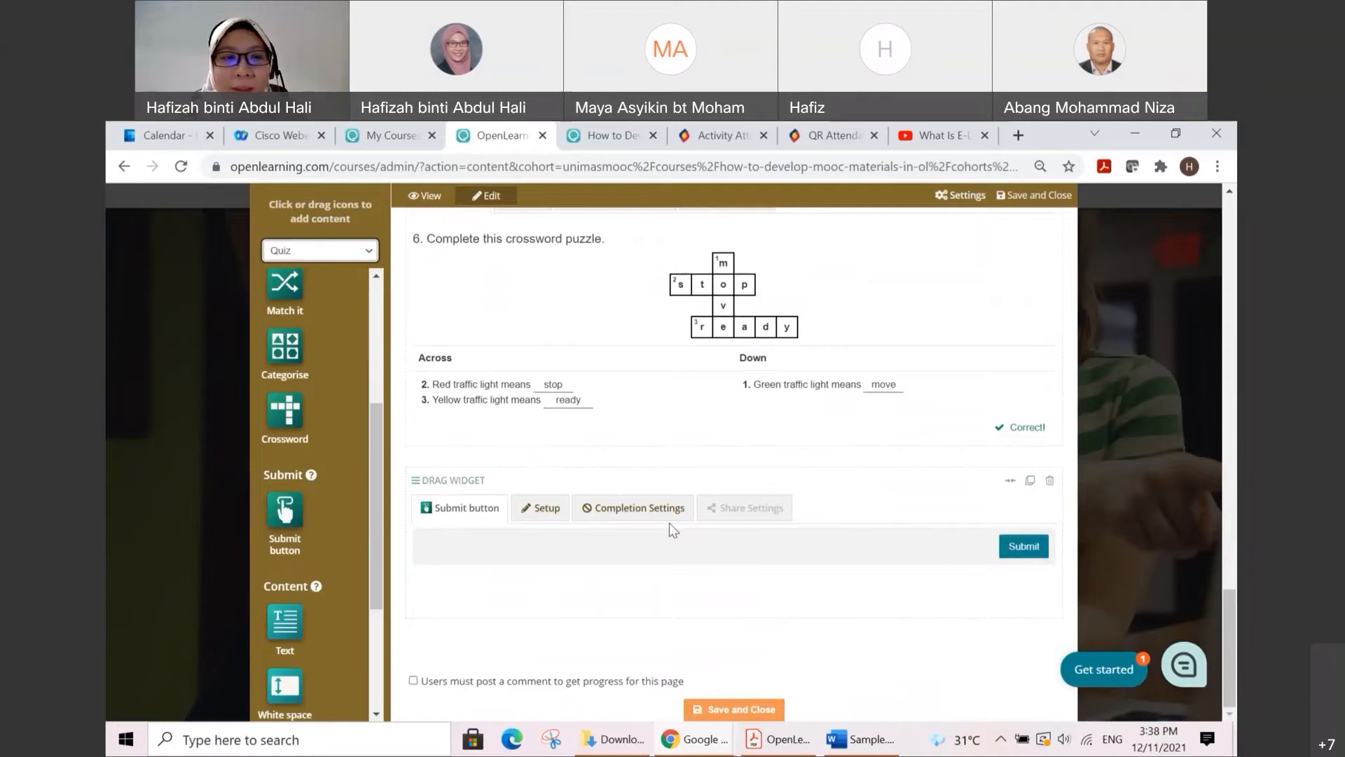
Step: Try to add a second submit button to the end of Assessment 1.1, and delete the duplicate block
click(284, 515)
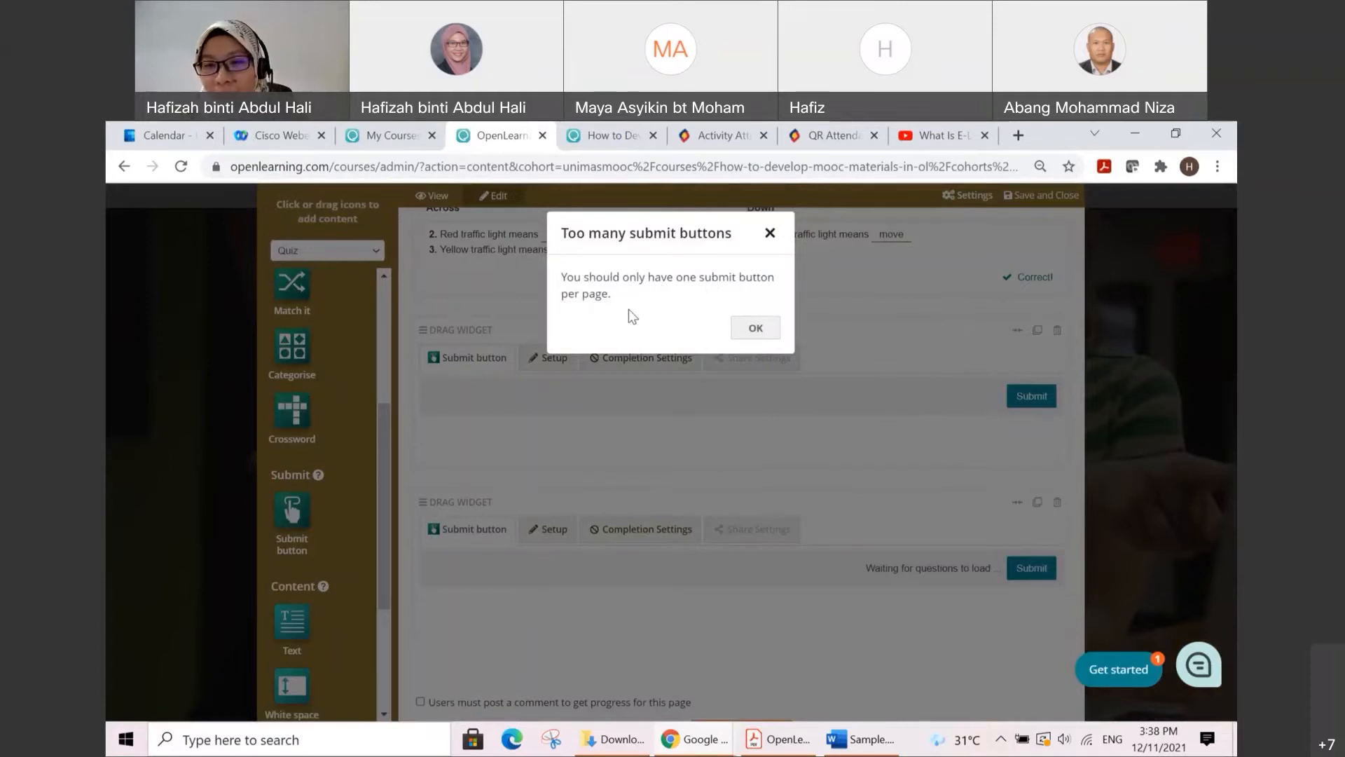
click(770, 234)
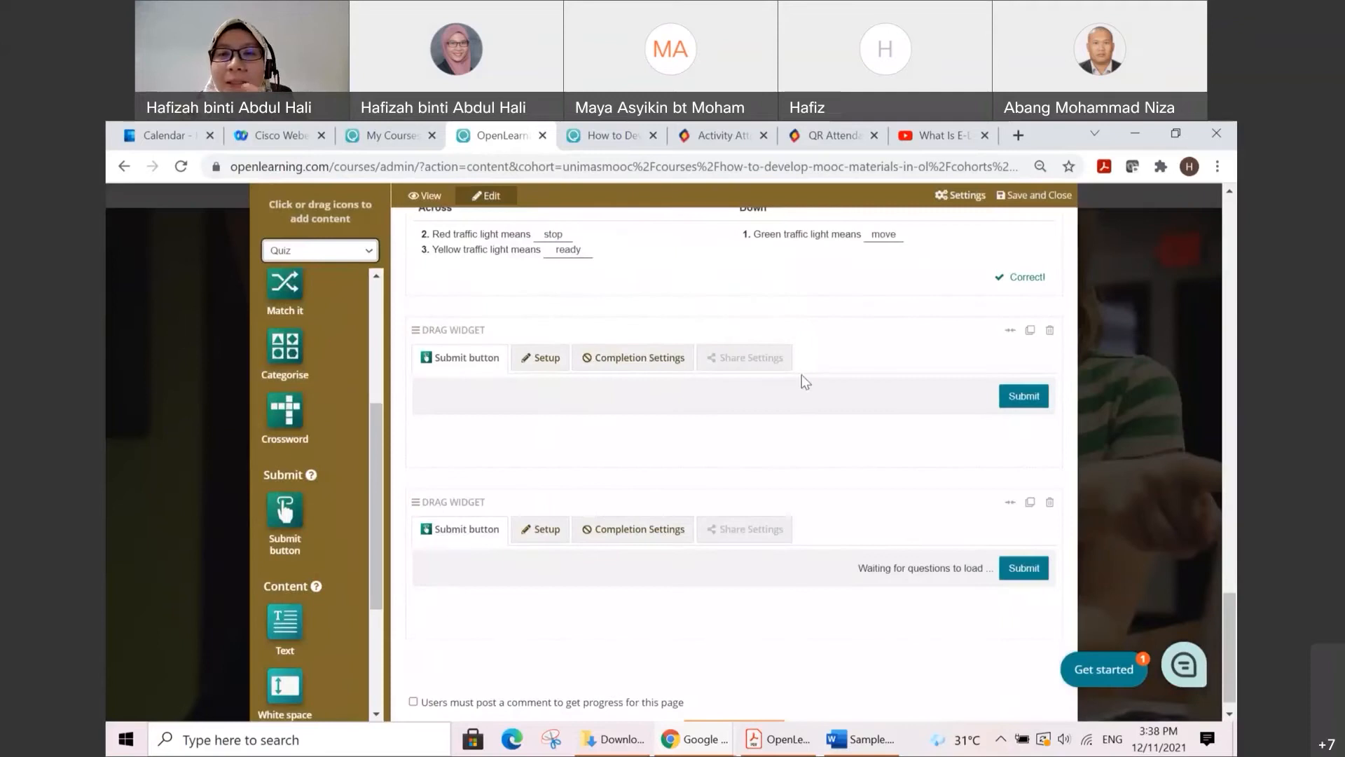
click(1049, 503)
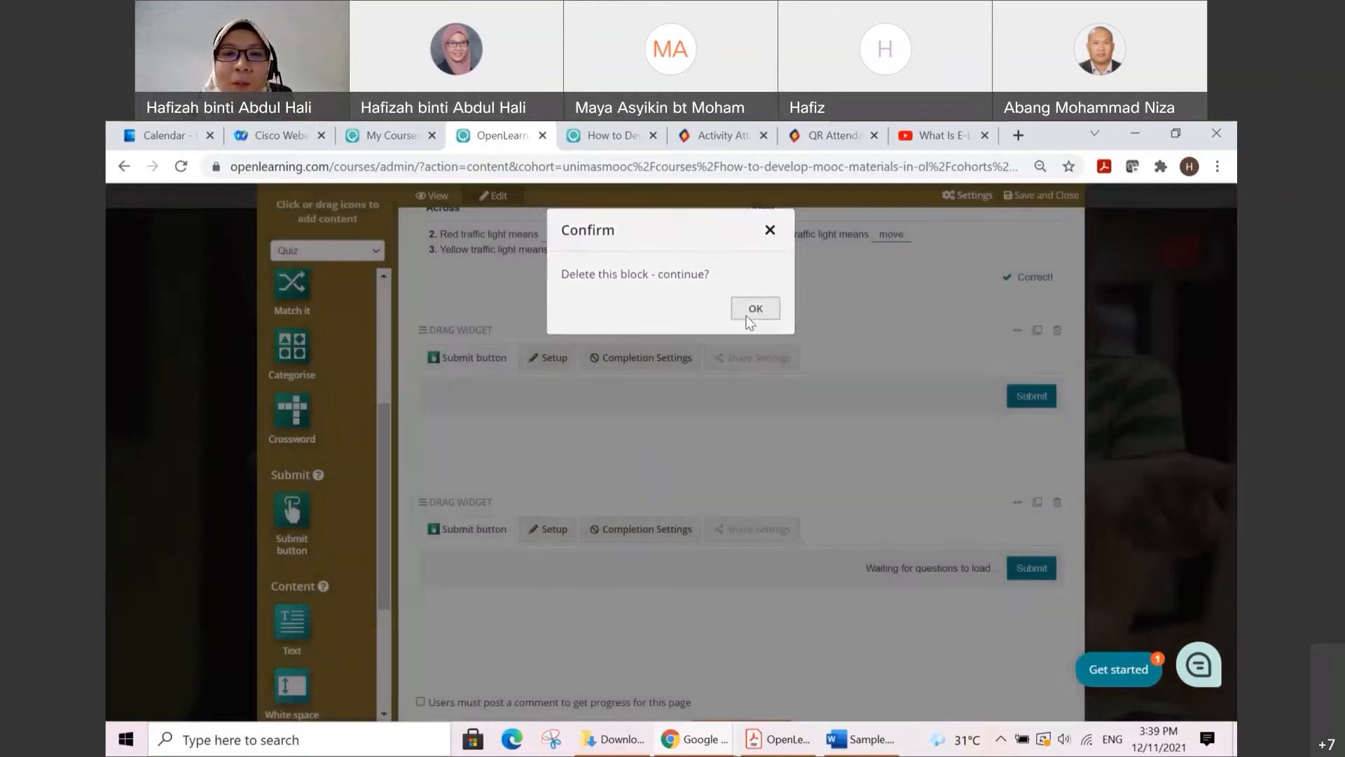
click(748, 312)
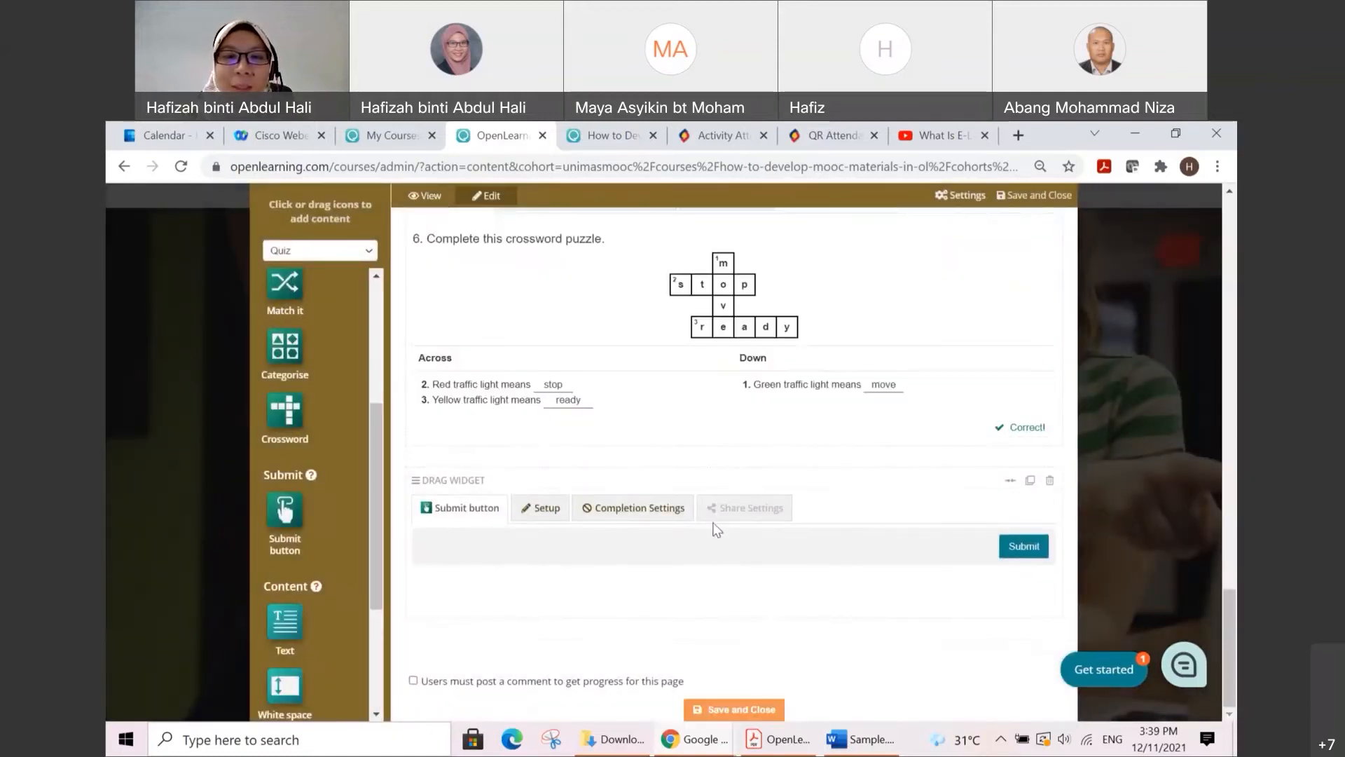
Step: Set the Assessment 1.1 submit button's text to "Please CLICK here to submit your answers"
click(542, 510)
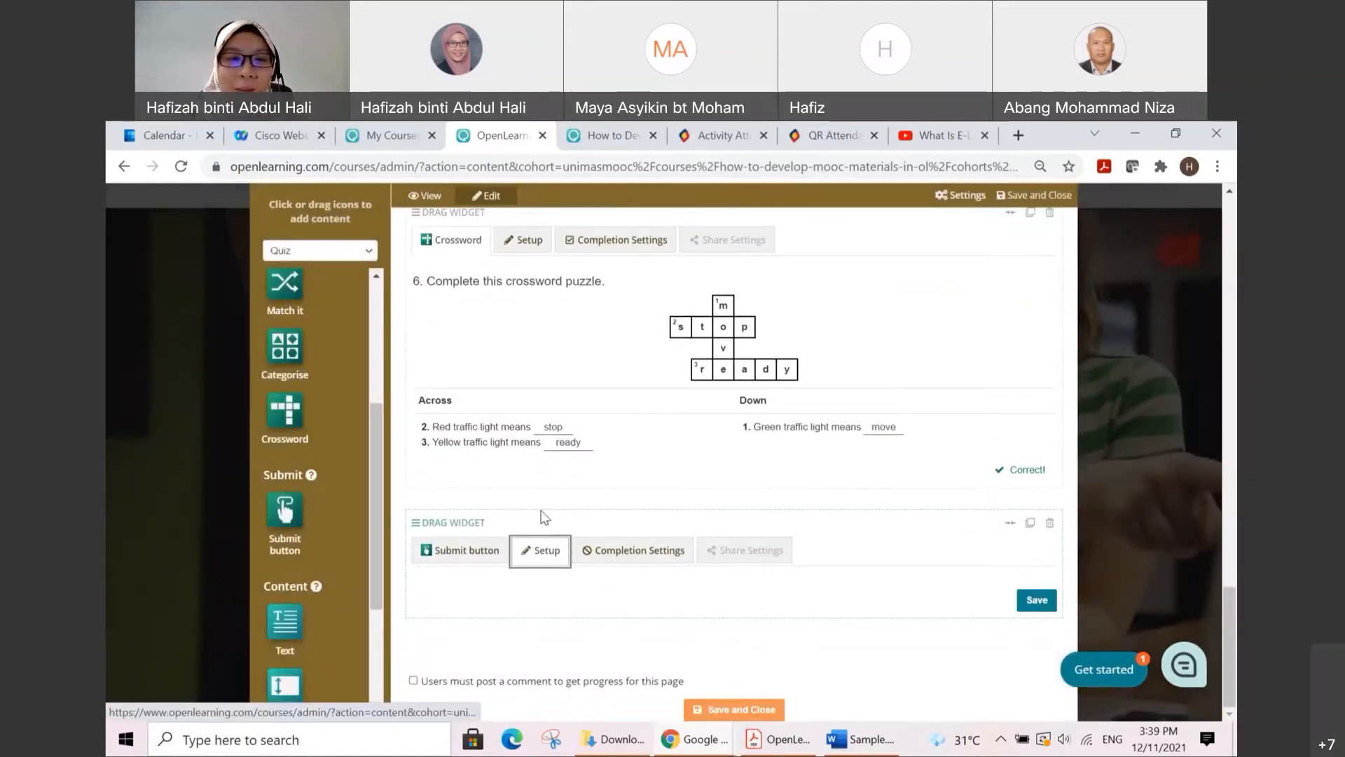
scroll(451, 529, down, 1)
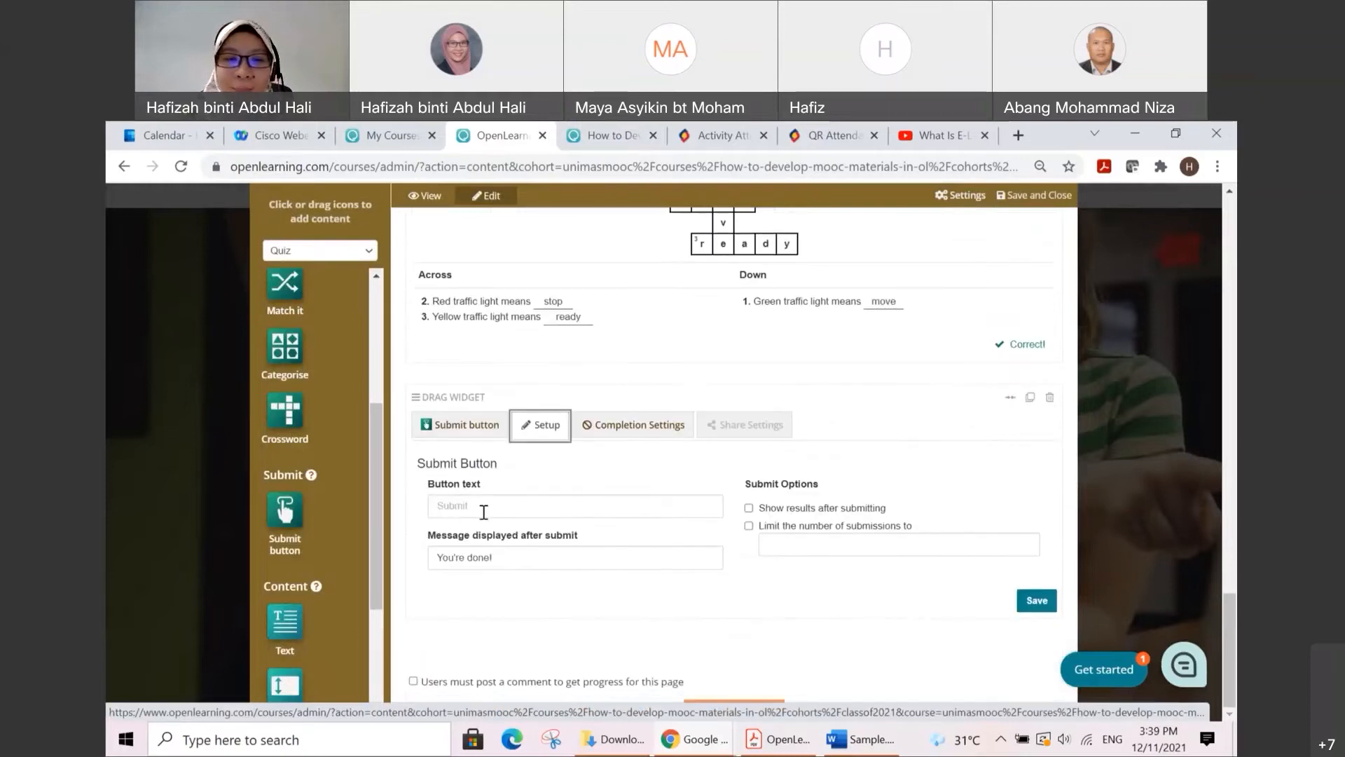
click(484, 505)
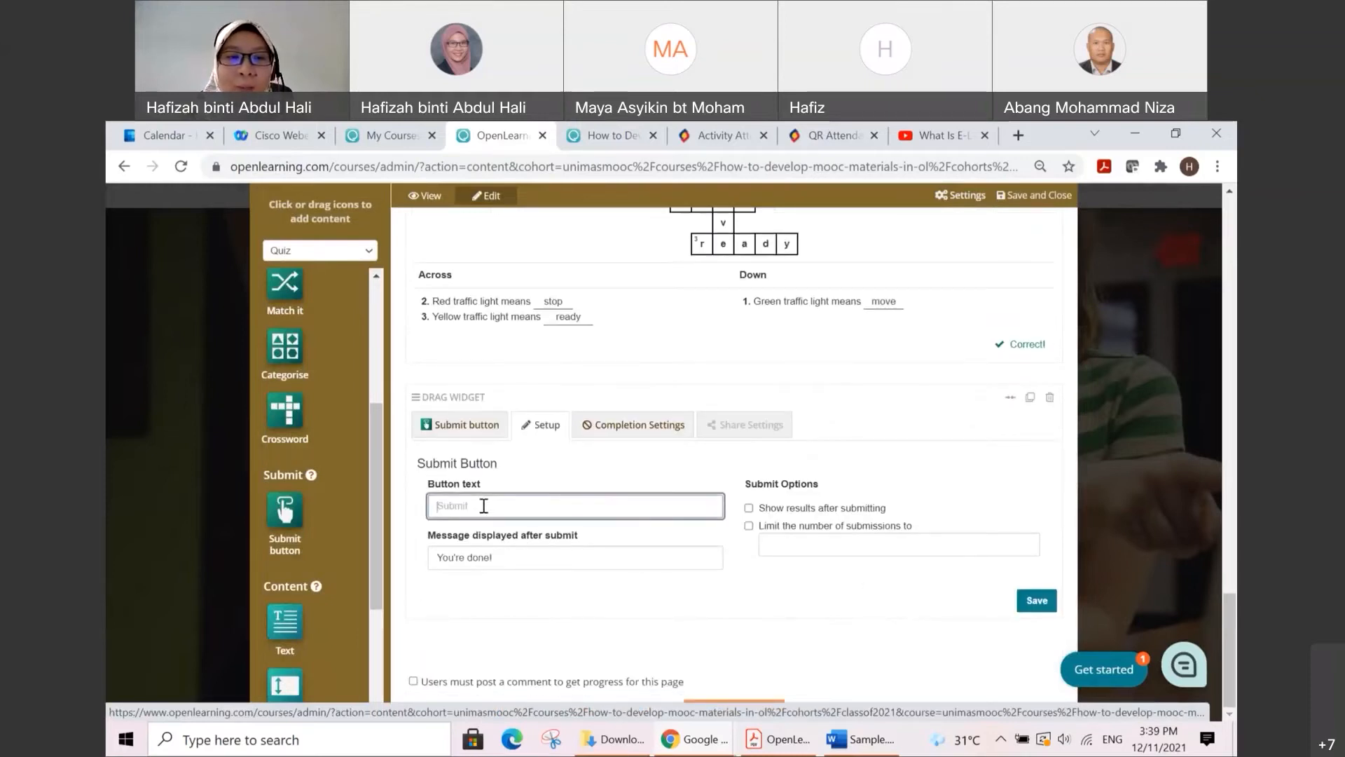
text(Ples)
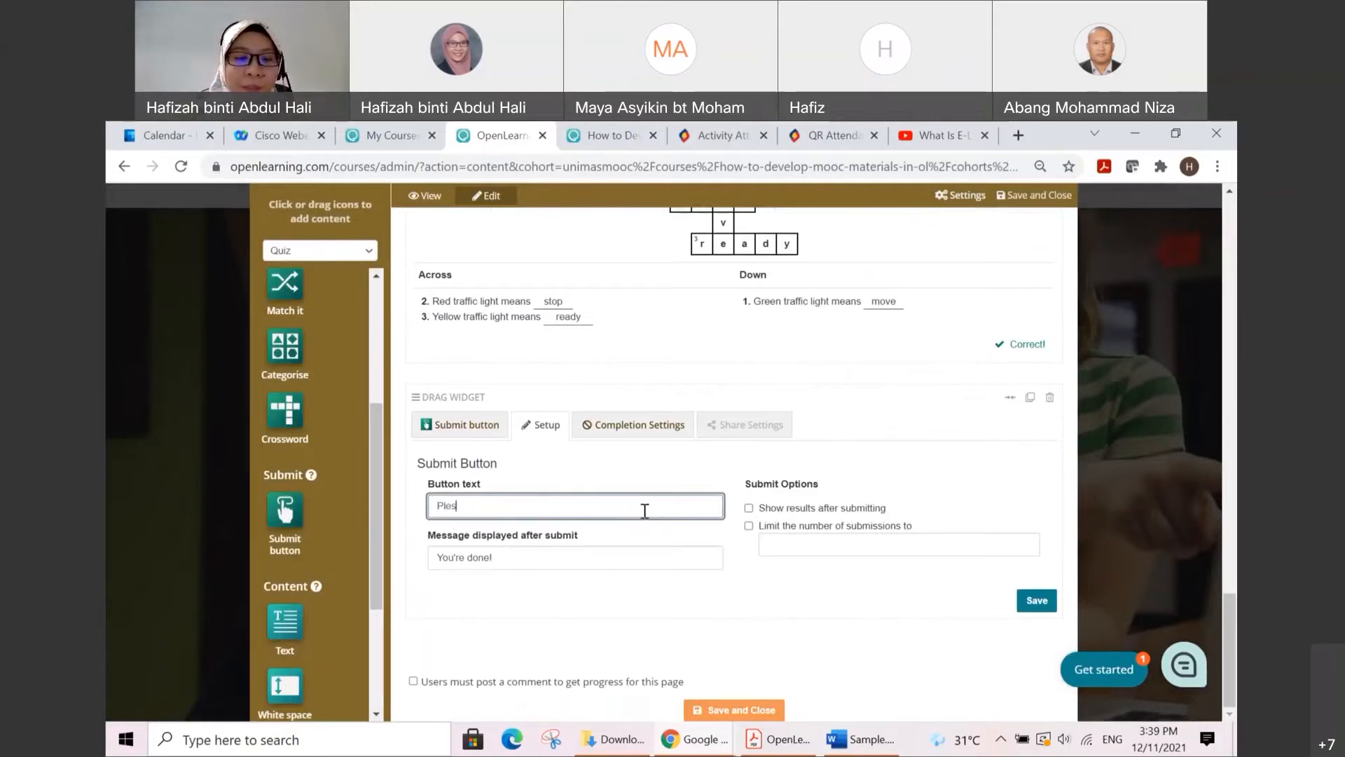
key(BackSpace)
text(ase)
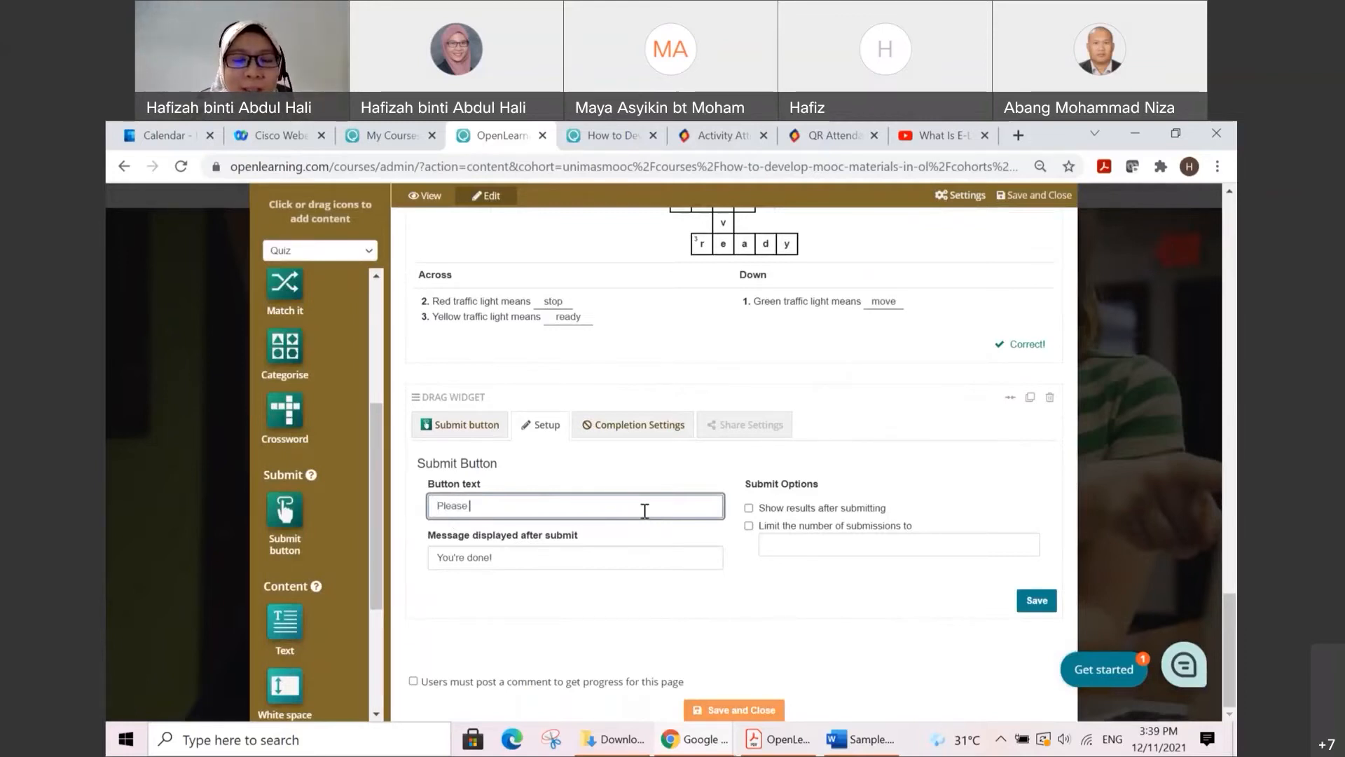
text( CLICK here to)
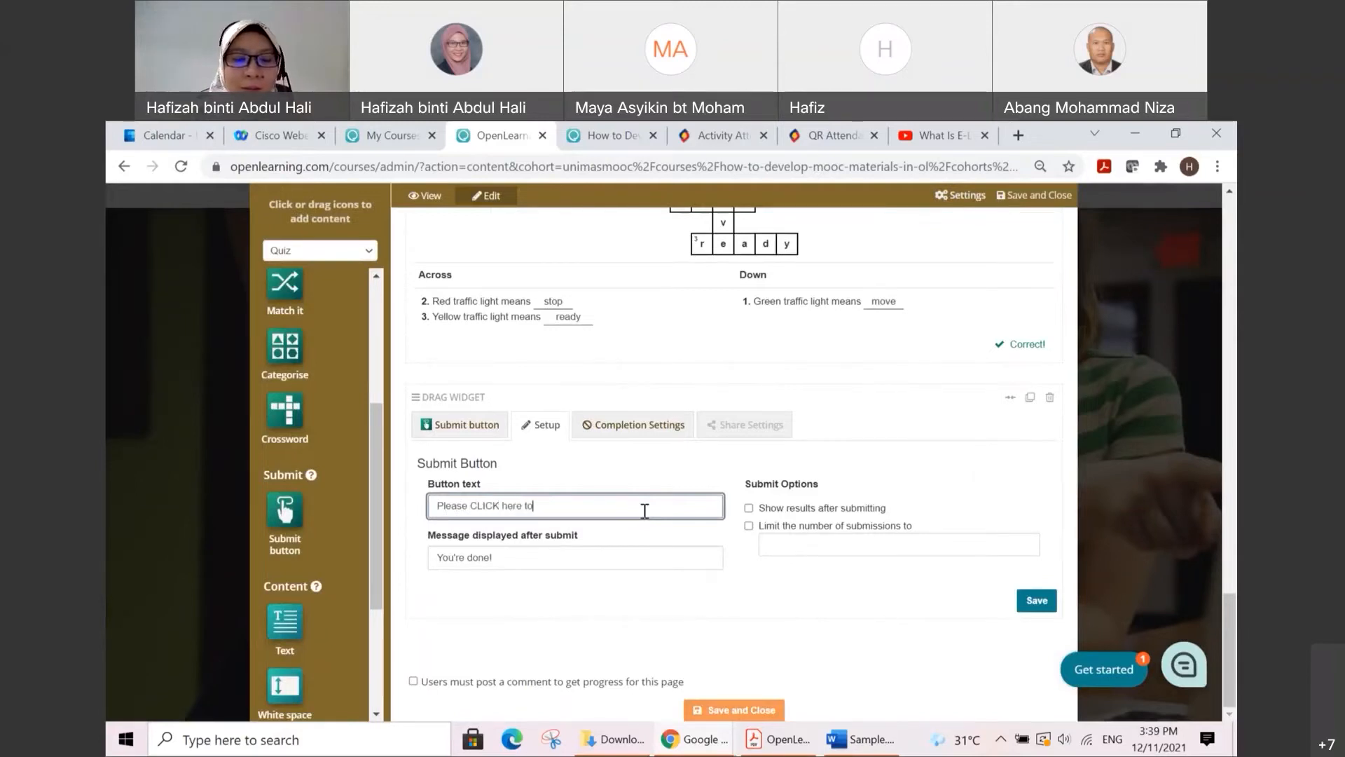
text( submit )
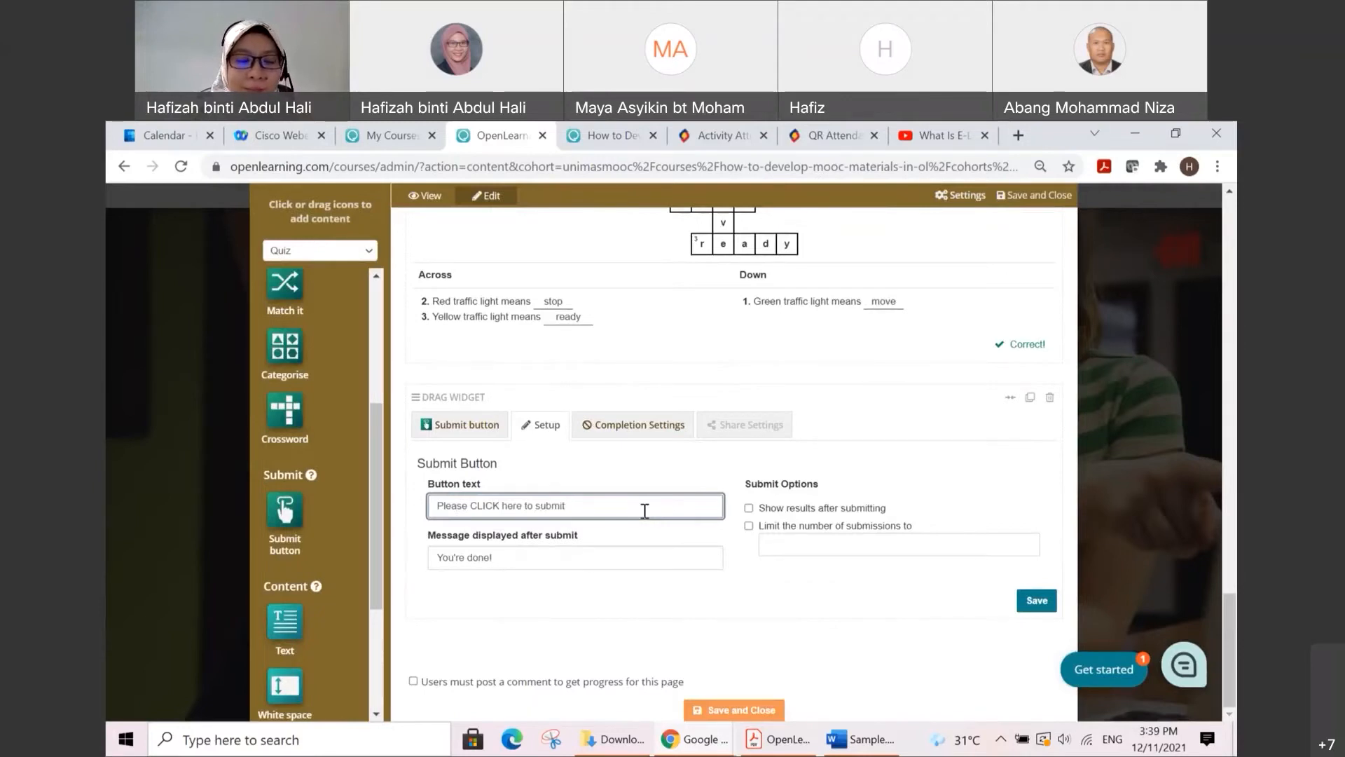
text(your ans)
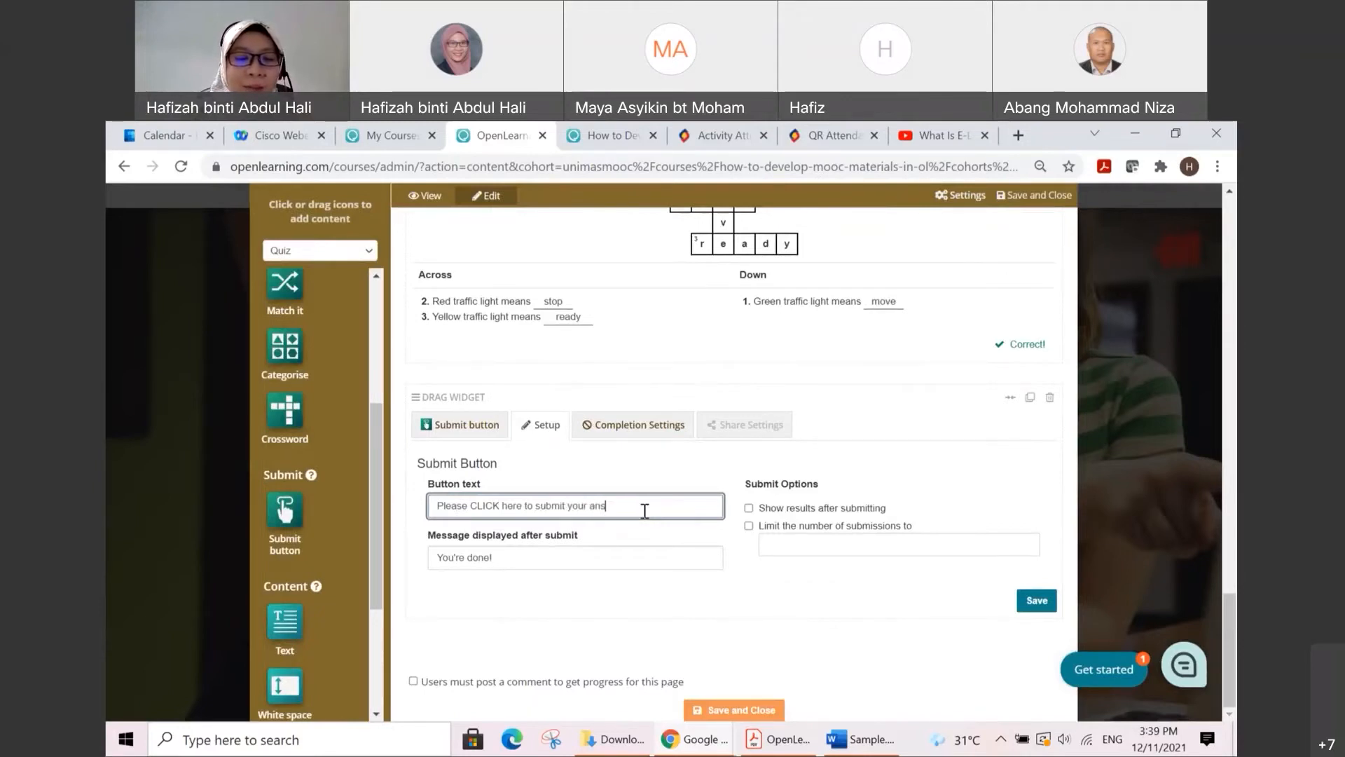
text(wers)
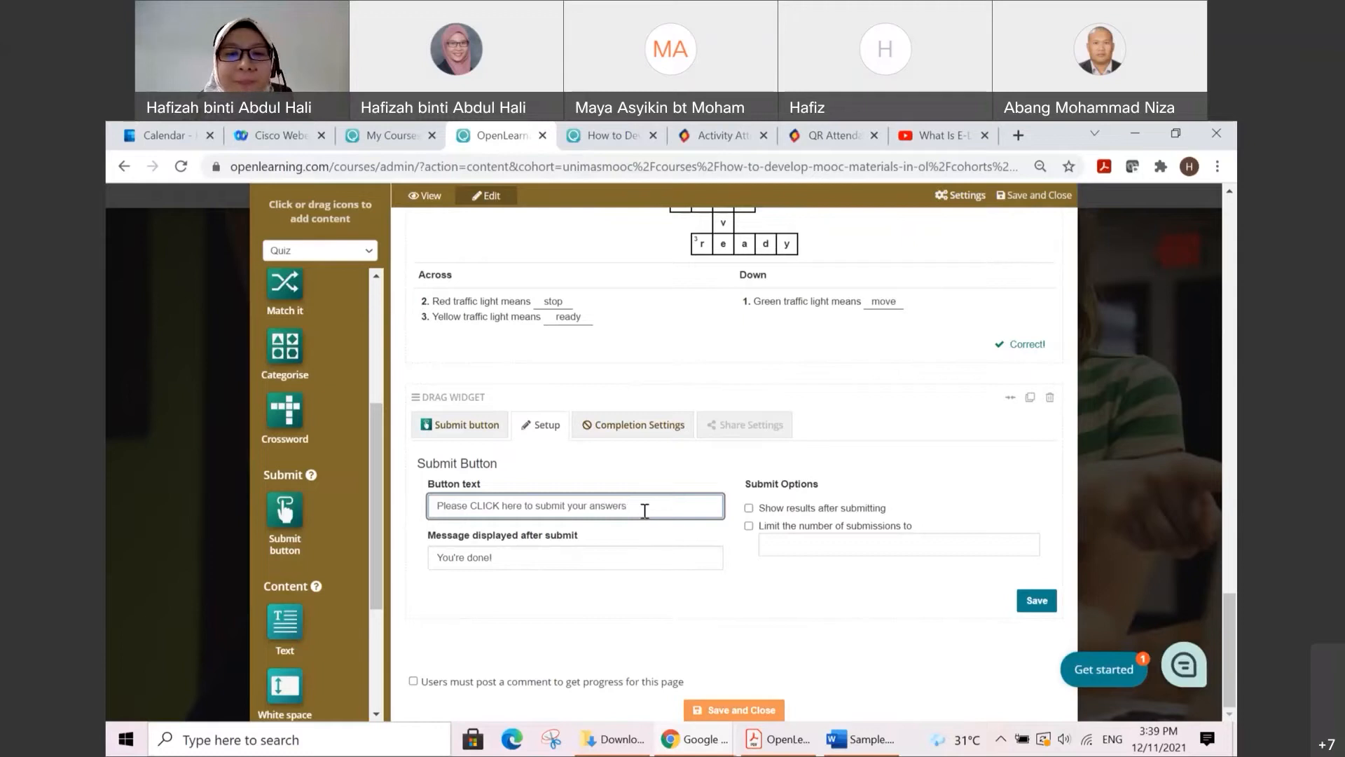
click(698, 472)
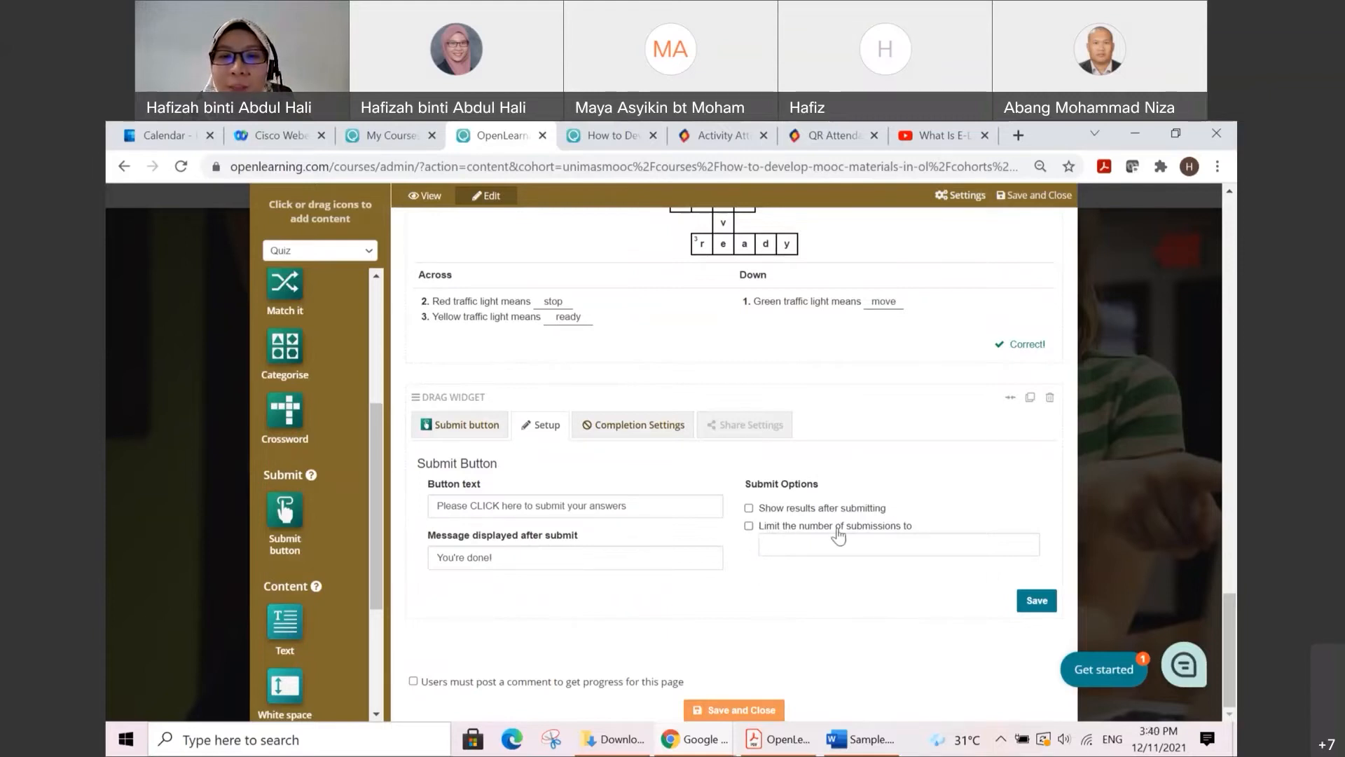
Step: Try showing results after submitting and limiting submissions to 1 and 2 on the submit button, and clear both options
click(900, 544)
text(1)
click(933, 510)
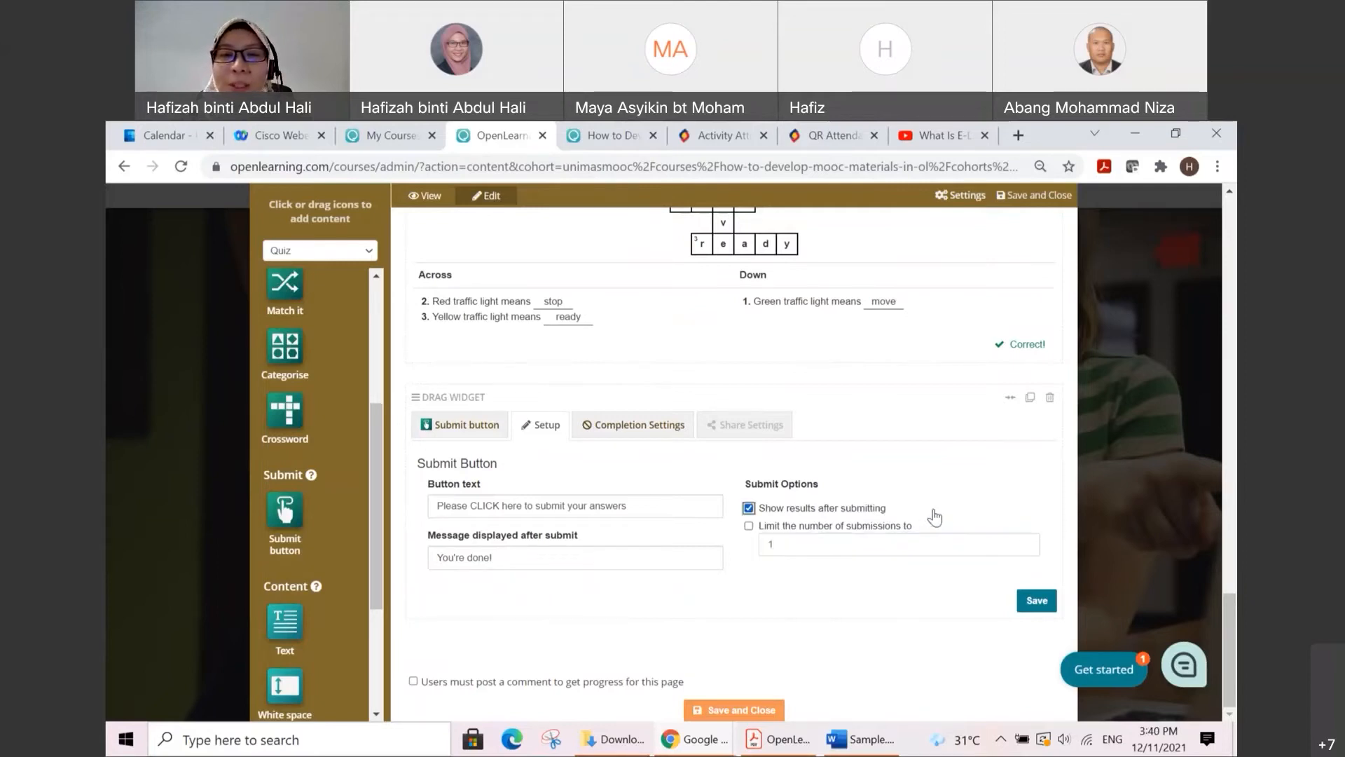
click(749, 508)
click(749, 525)
click(846, 548)
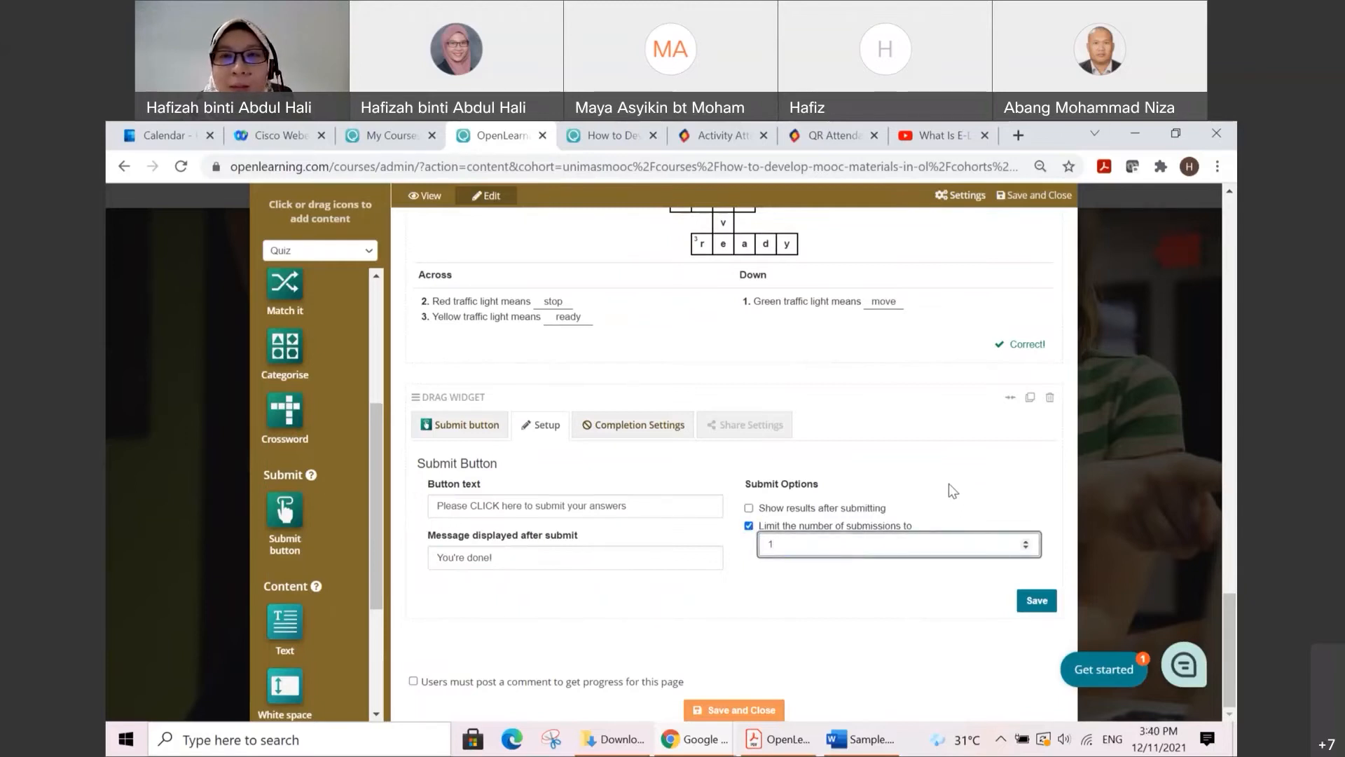
scroll(948, 482, up, 1)
scroll(948, 481, down, 1)
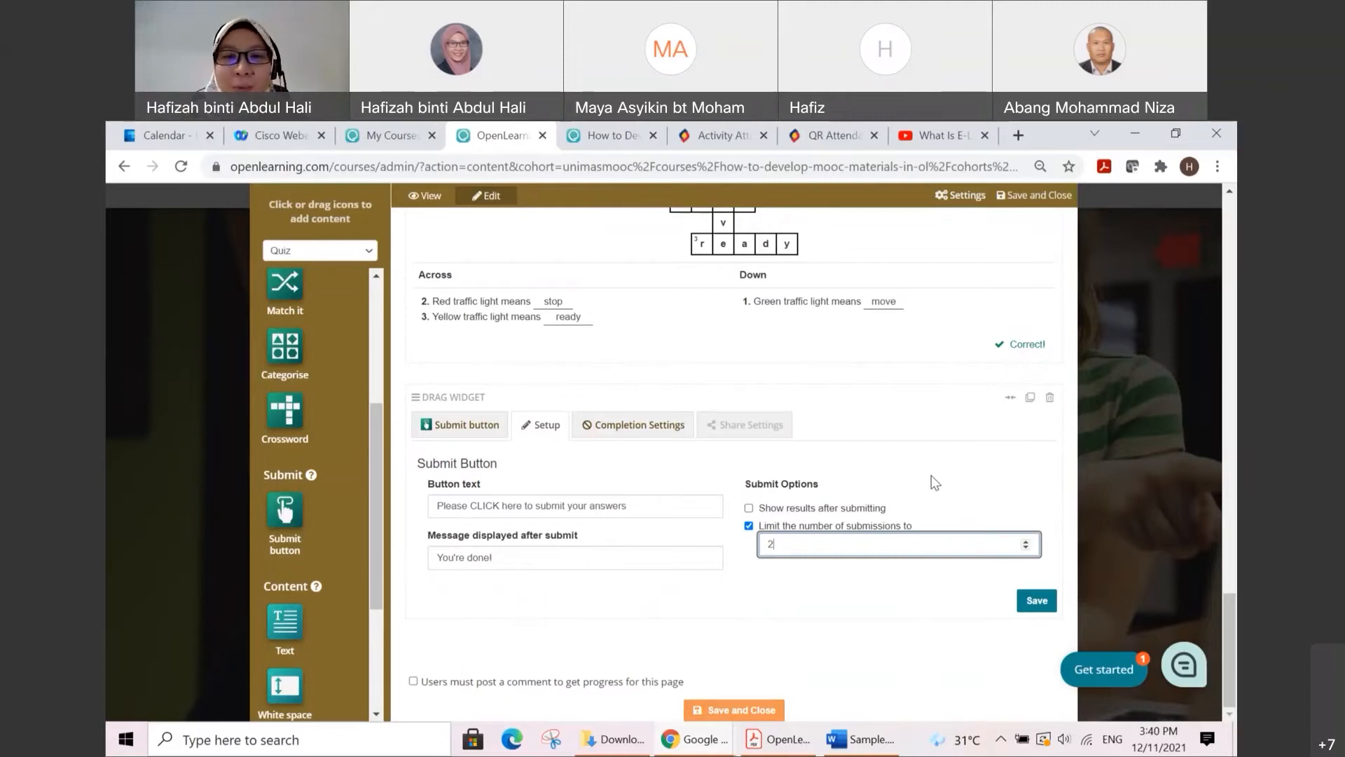
drag(778, 544, 762, 543)
key(BackSpace)
click(748, 526)
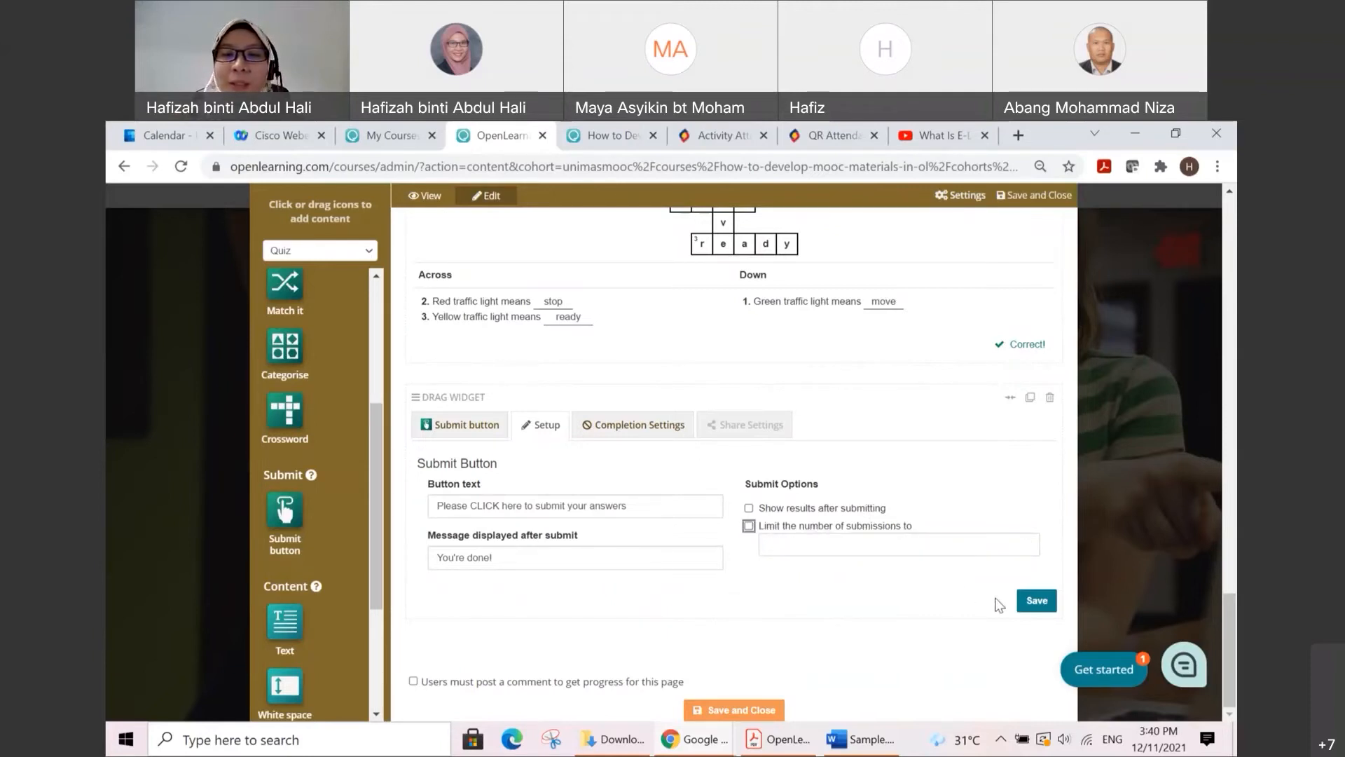
Step: Save the submit button's setup and check the renamed button below the crossword
click(1031, 604)
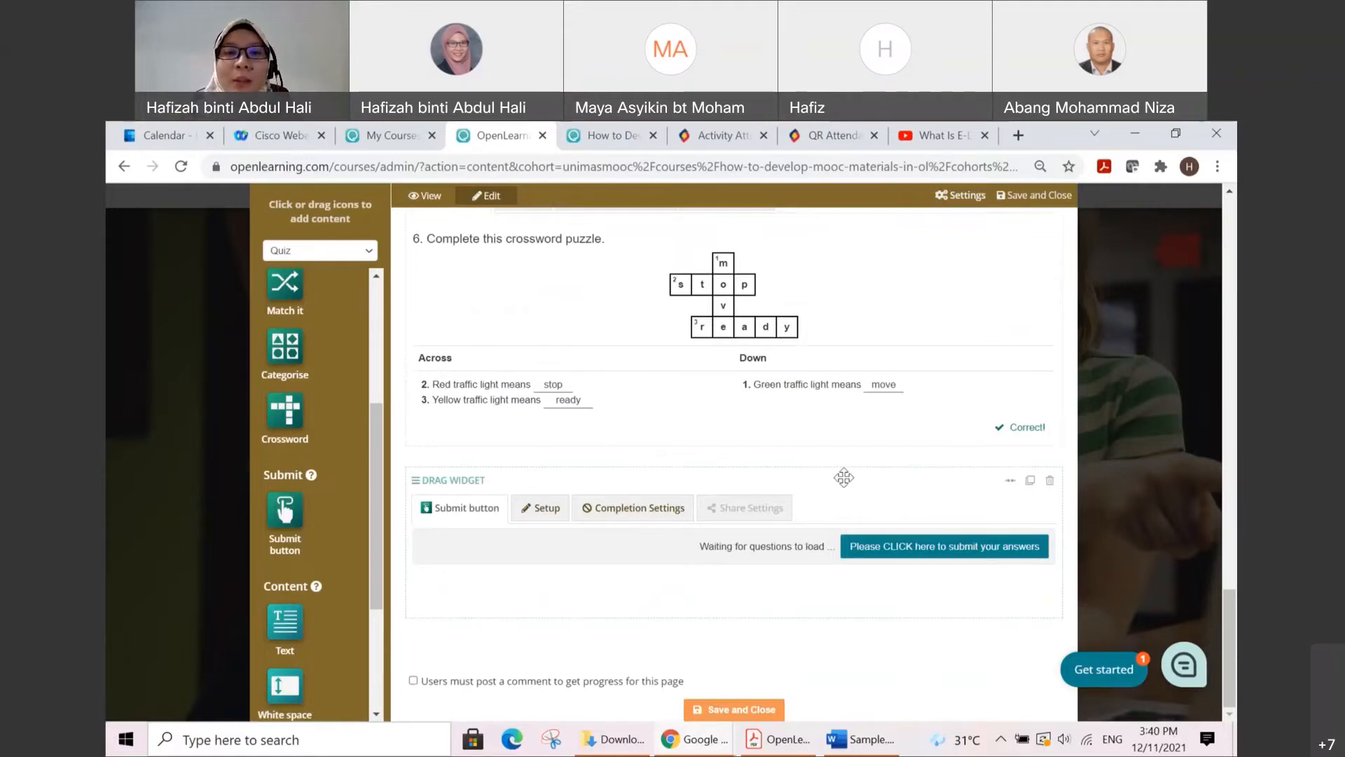
scroll(844, 477, up, 1)
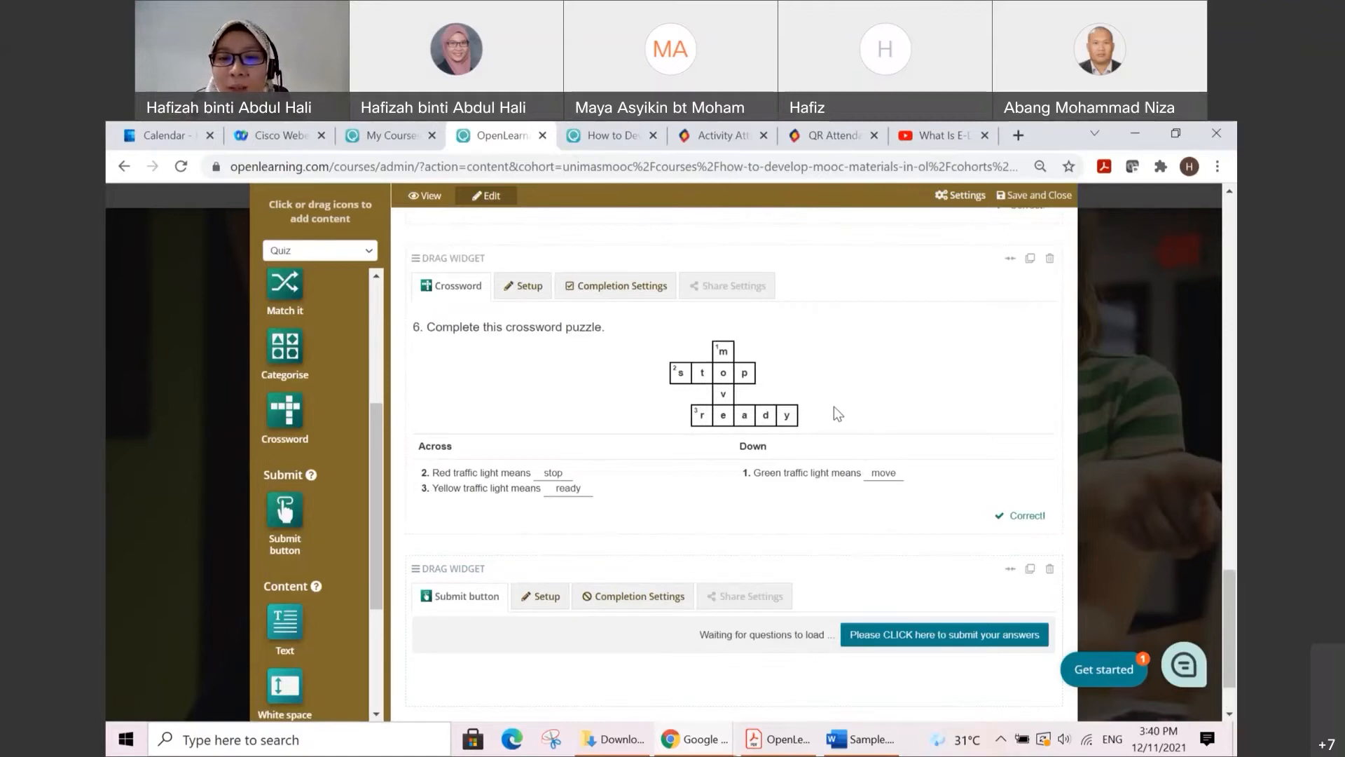
scroll(852, 497, down, 1)
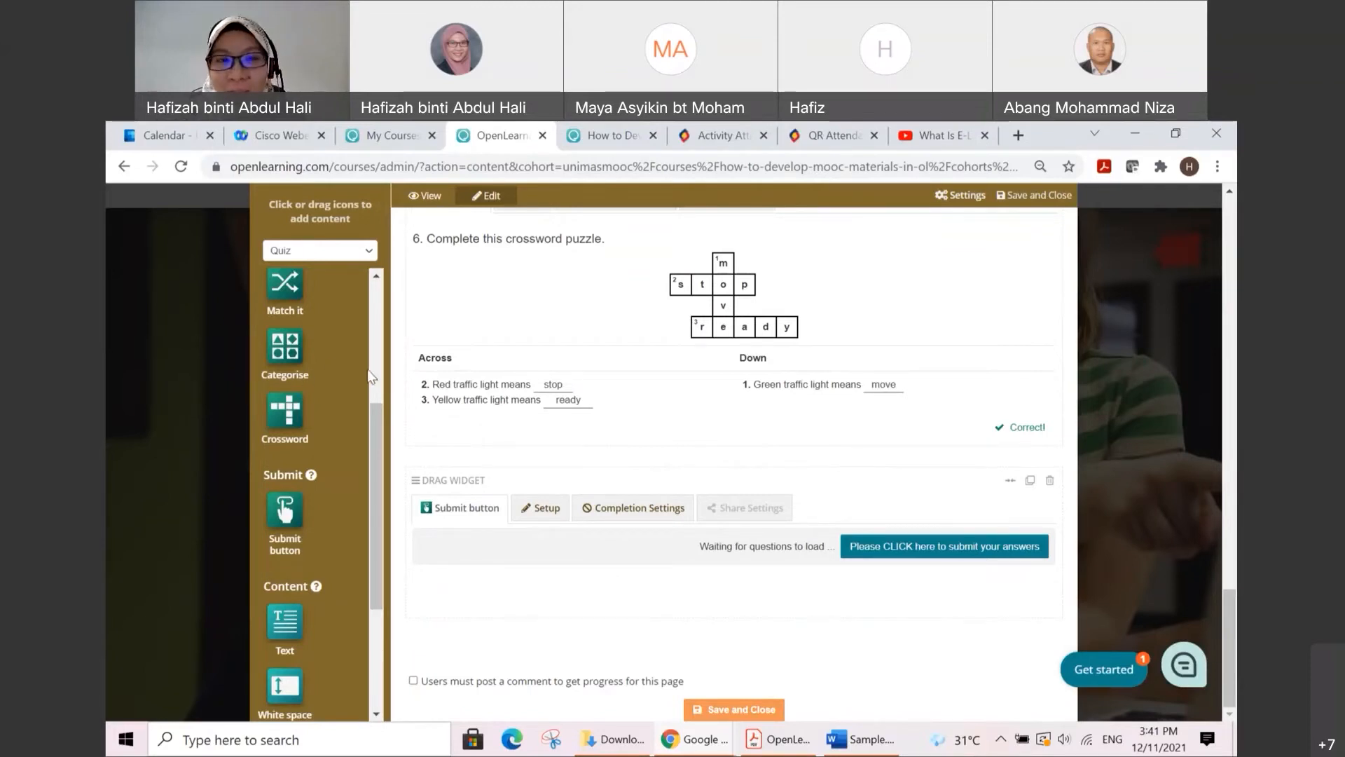
Step: Examine the posting and interactive prompt widgets in the Core set, and switch back to the Quiz set
click(370, 251)
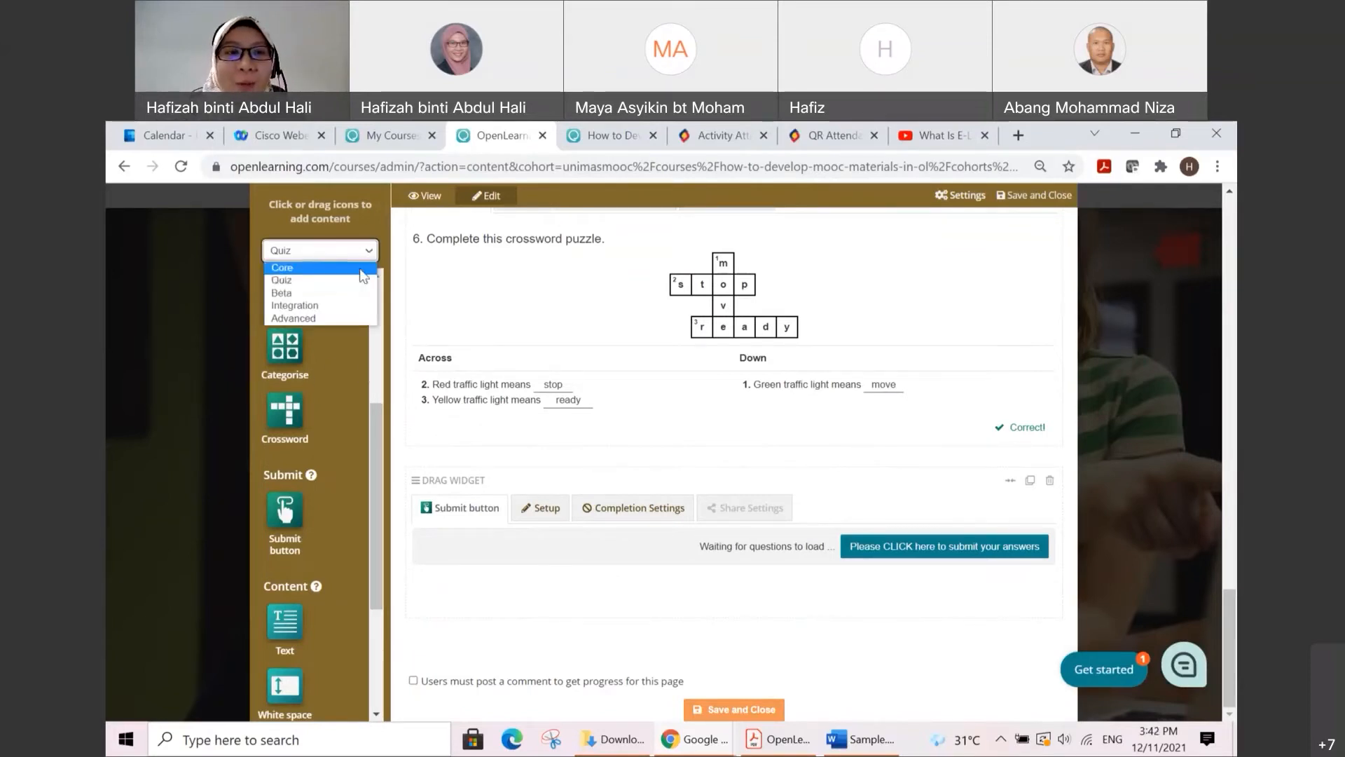
click(330, 274)
scroll(343, 375, down, 4)
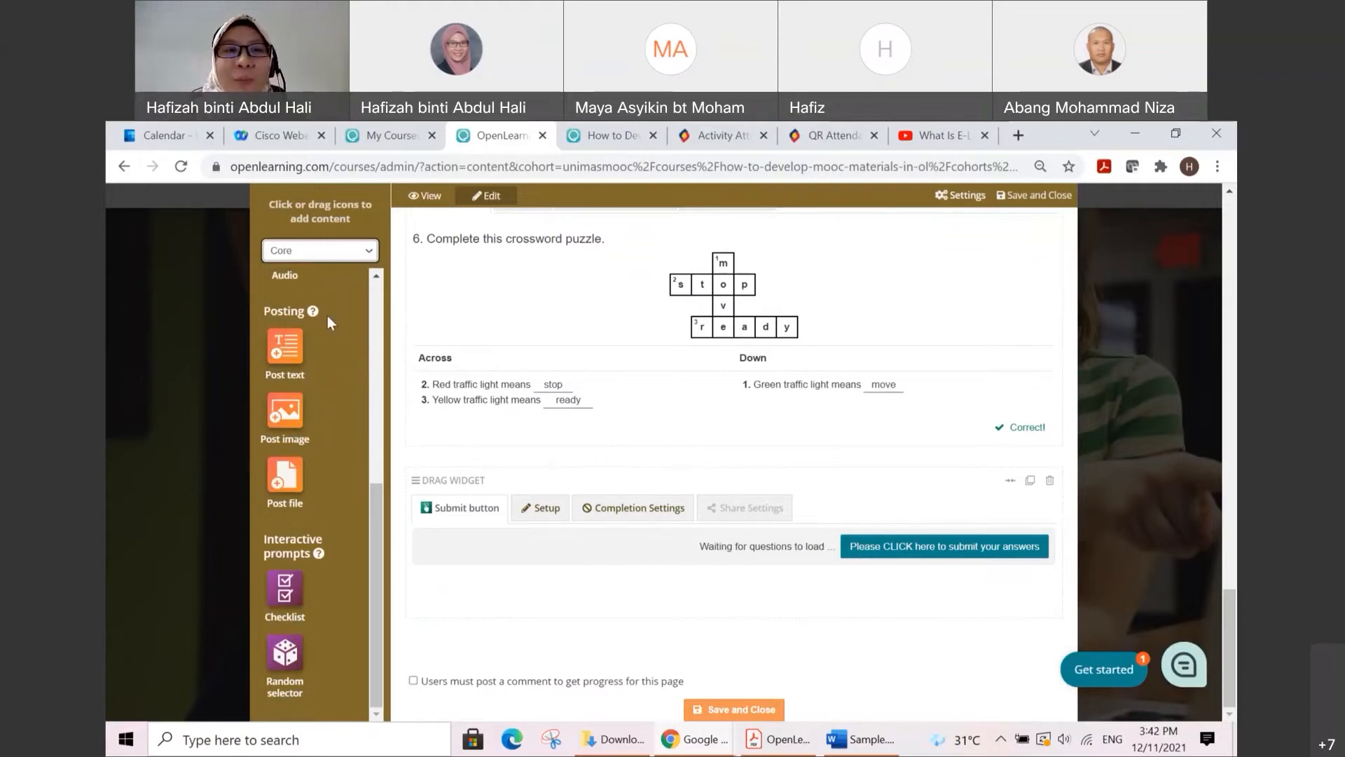
click(365, 262)
click(360, 283)
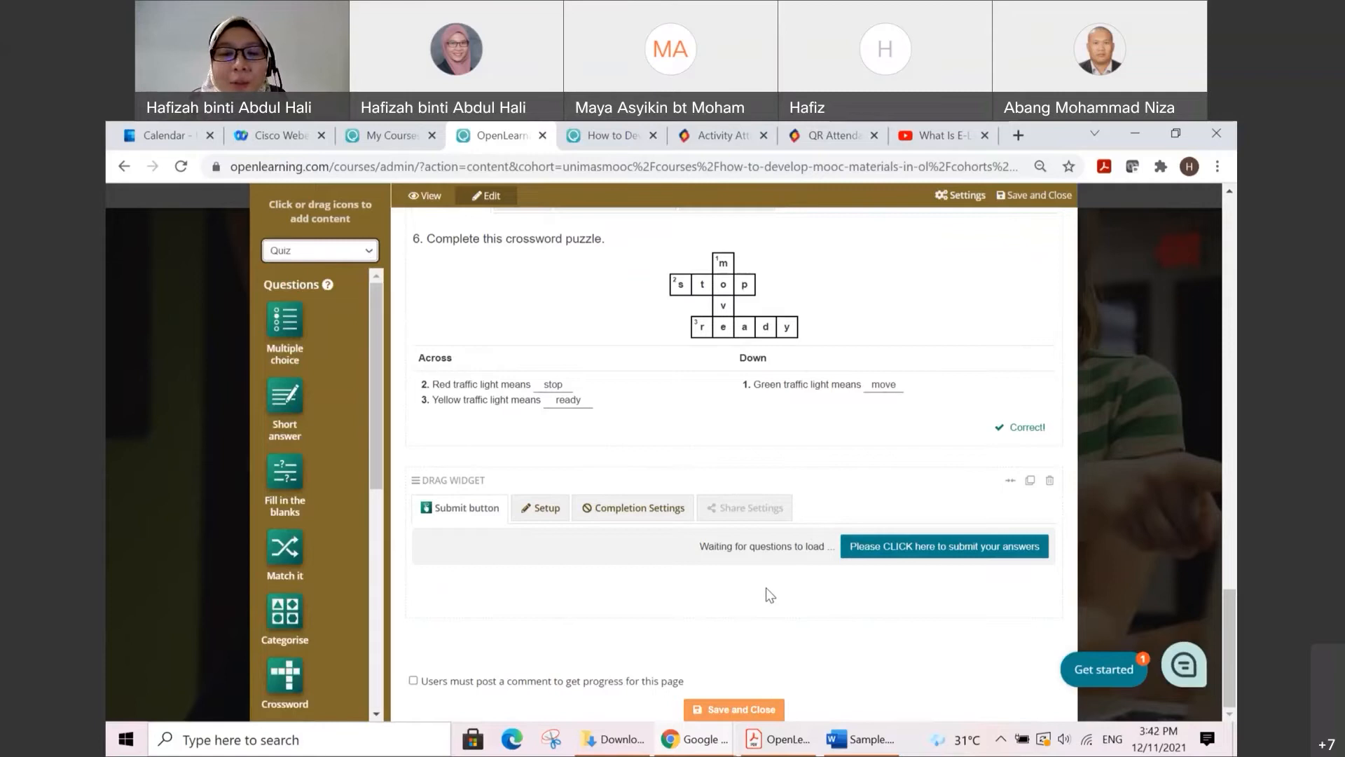
Step: Save and close the Assessment 1.1 page and open the course's Assess Learners page
click(764, 712)
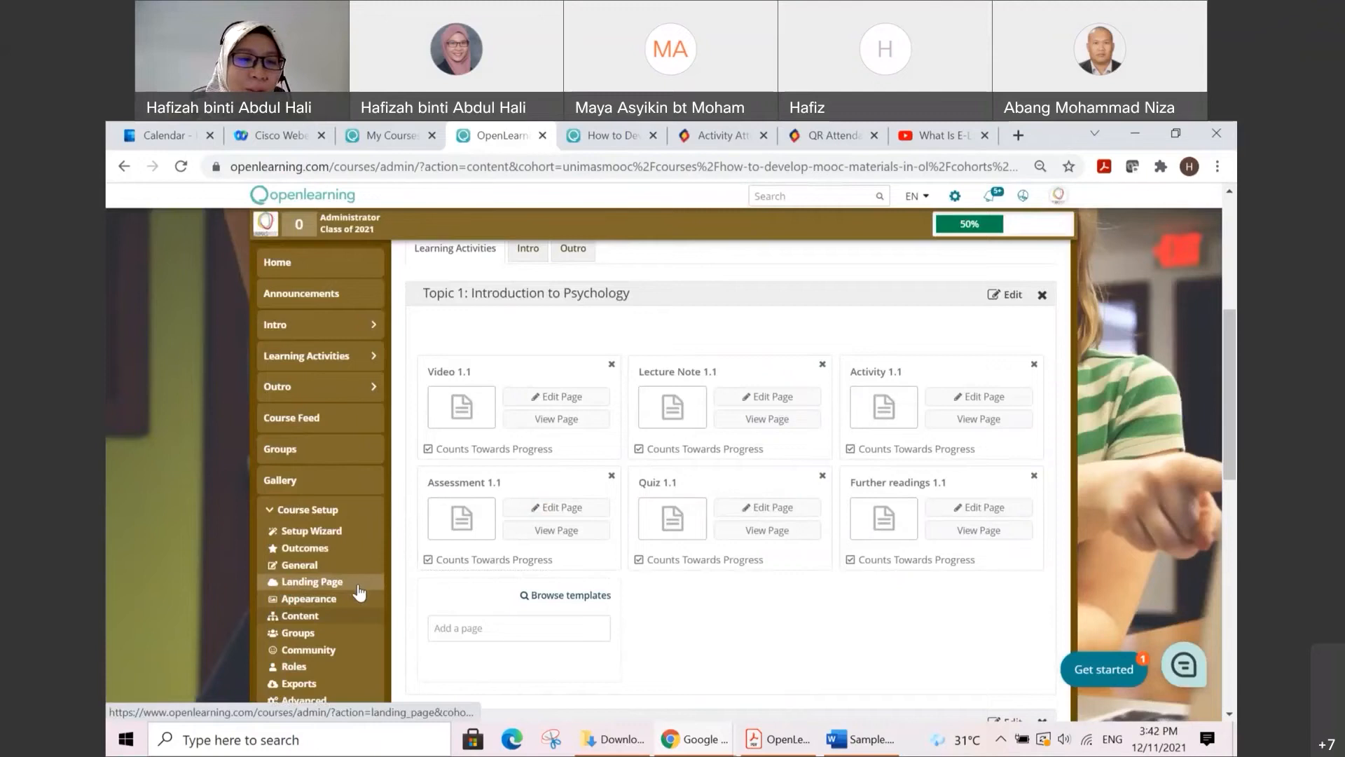
scroll(360, 587, down, 3)
scroll(360, 604, down, 2)
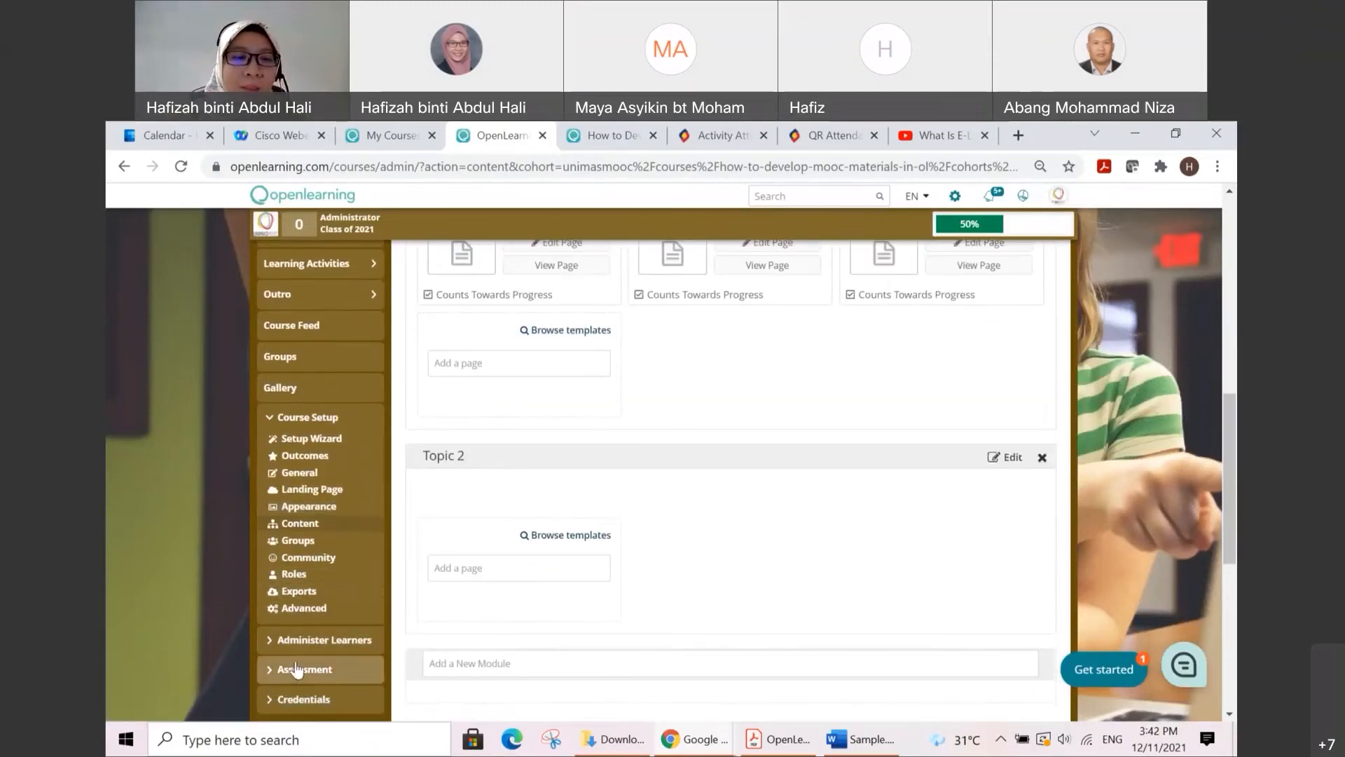
click(262, 662)
scroll(228, 636, down, 2)
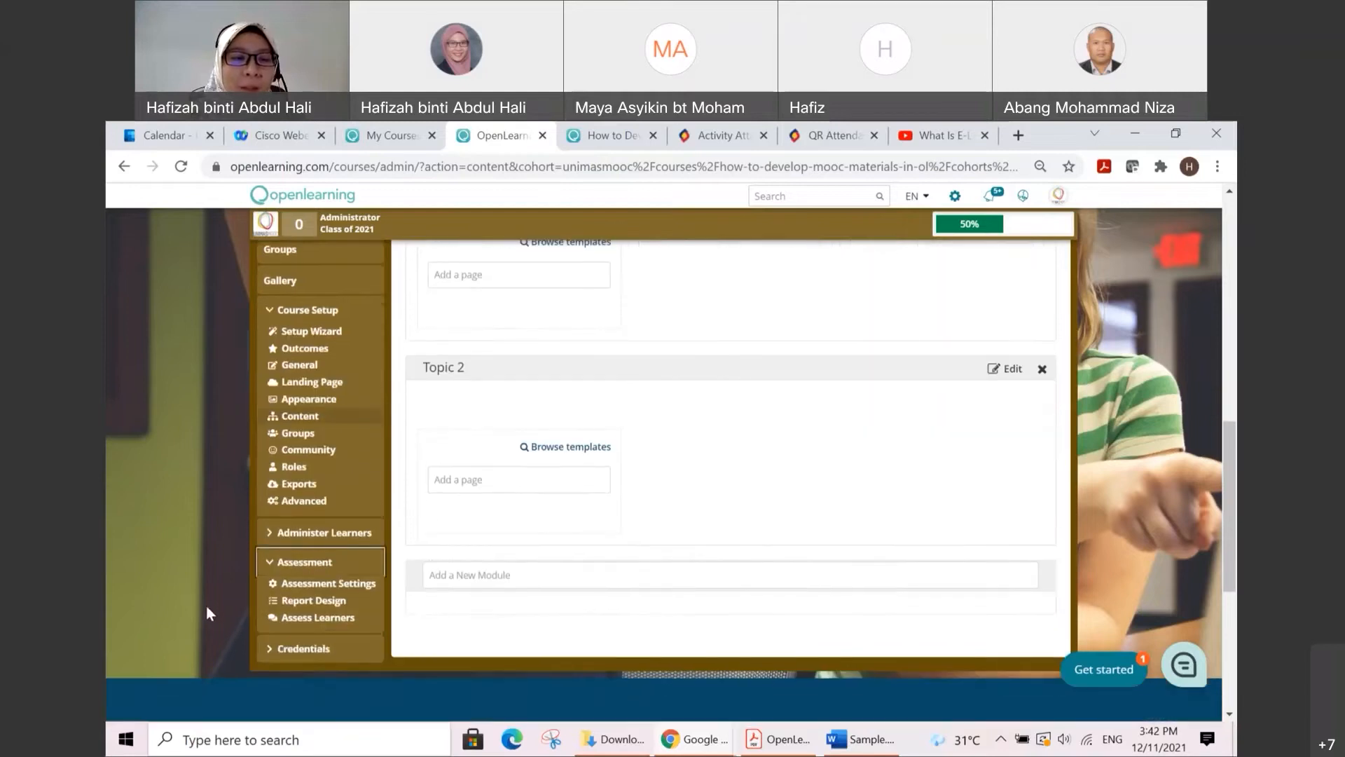
click(333, 619)
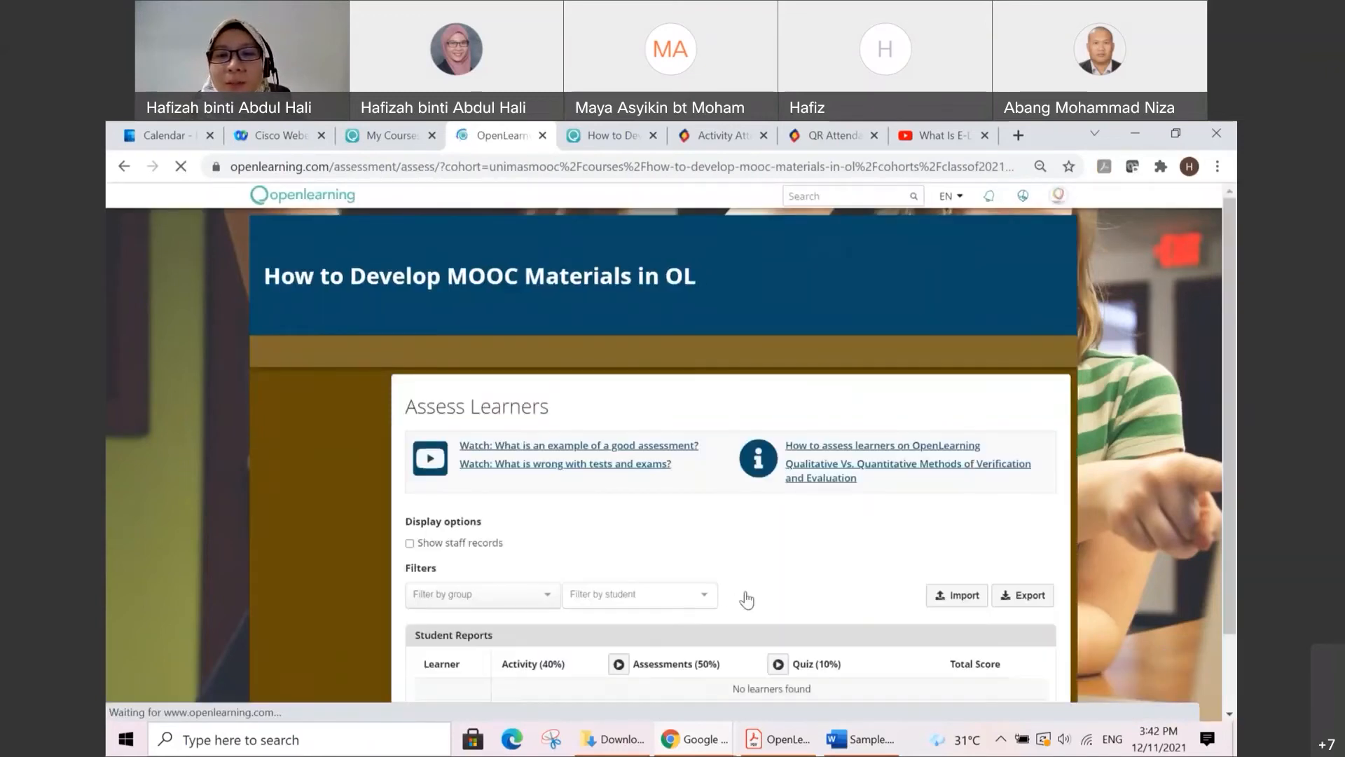
Step: Show staff records in the student reports and run automatic grading on Quiz
scroll(749, 587, down, 3)
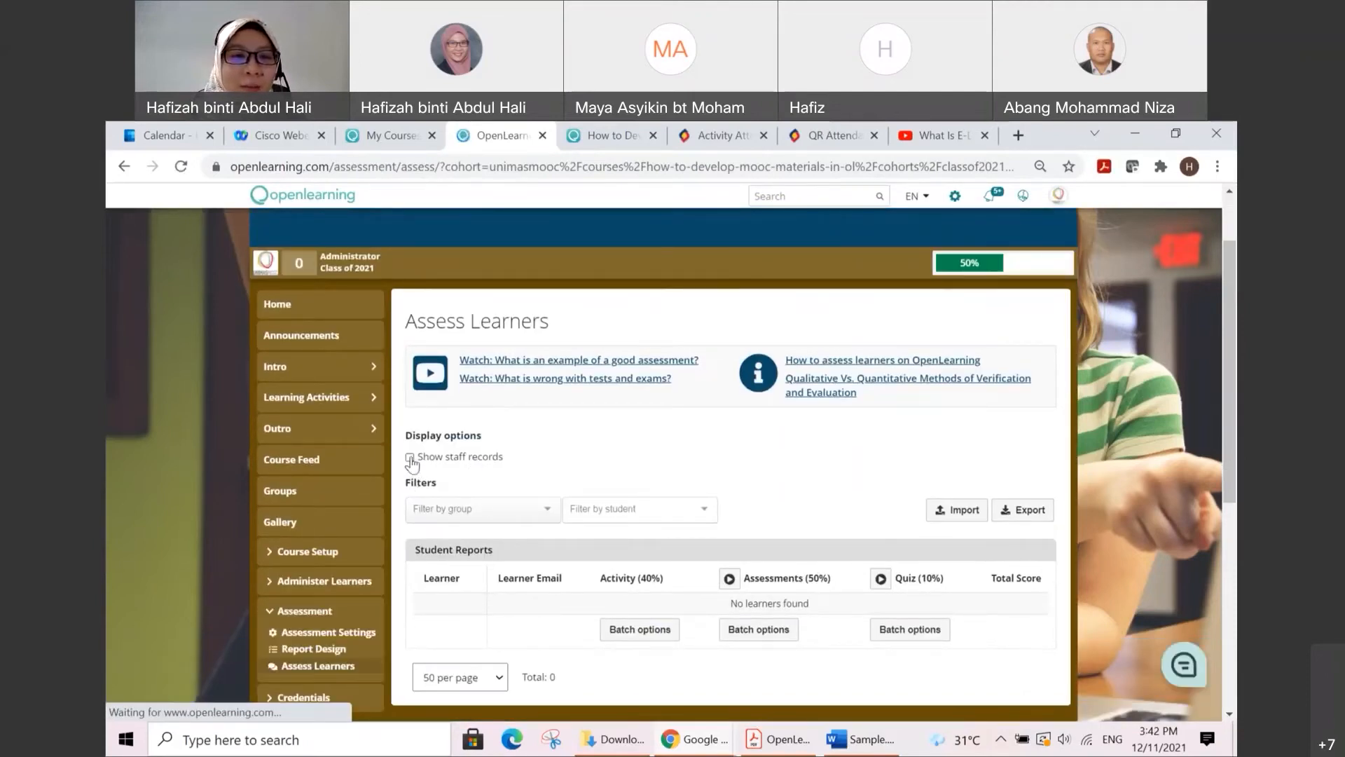
click(411, 459)
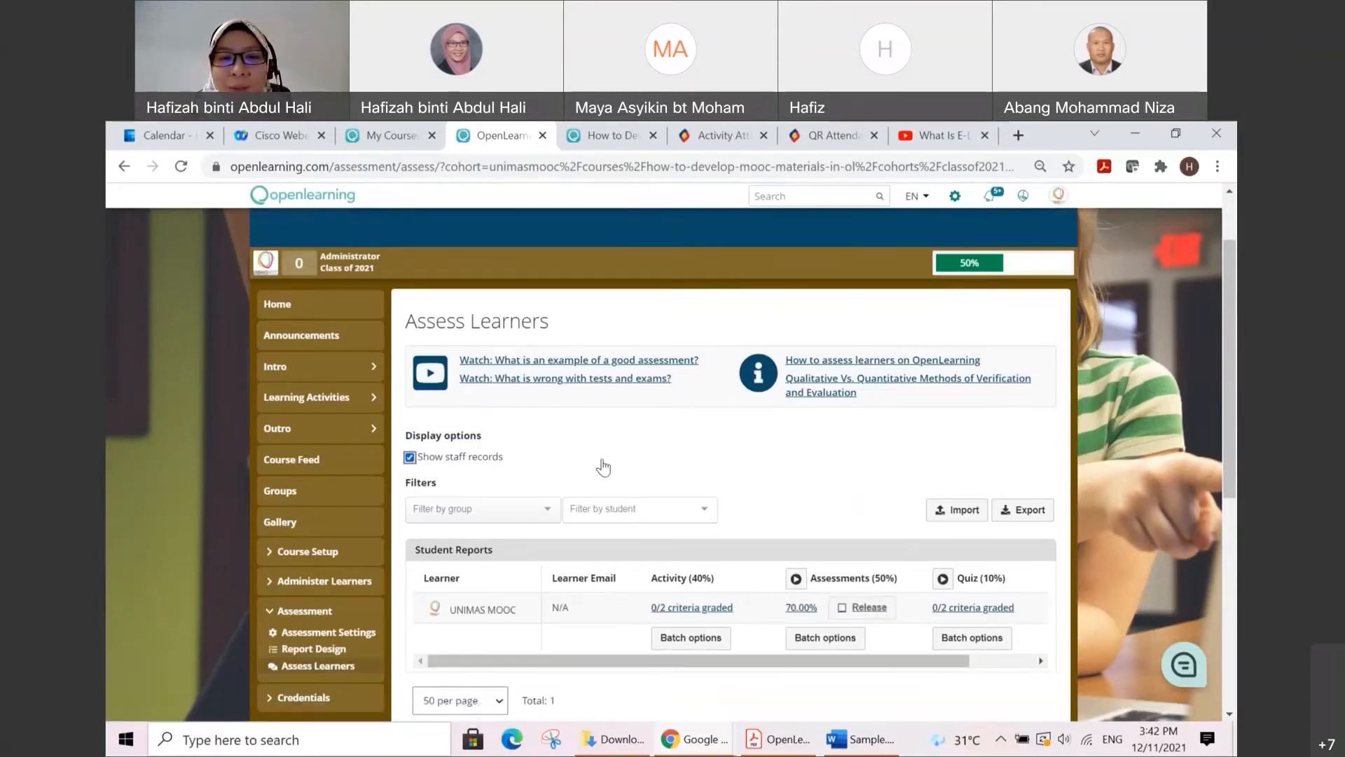
scroll(630, 465, down, 1)
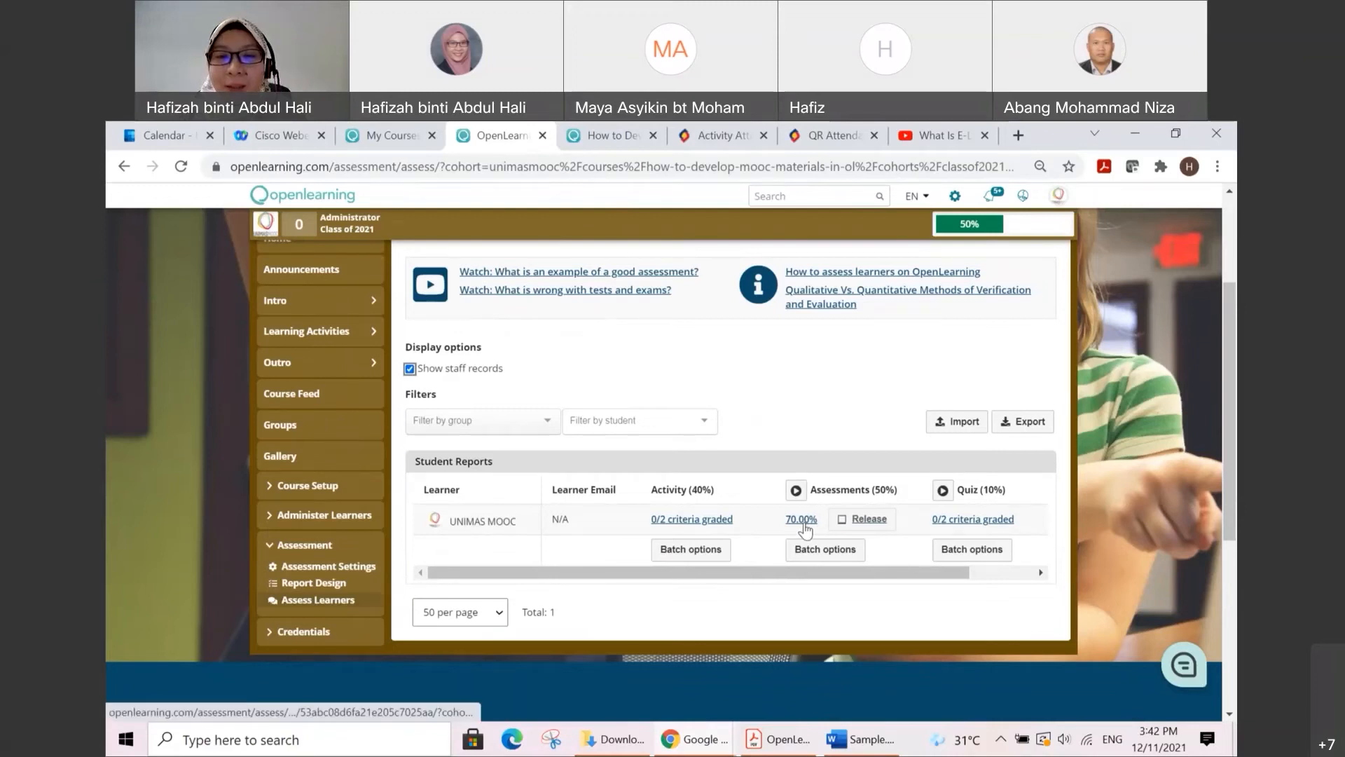
click(943, 490)
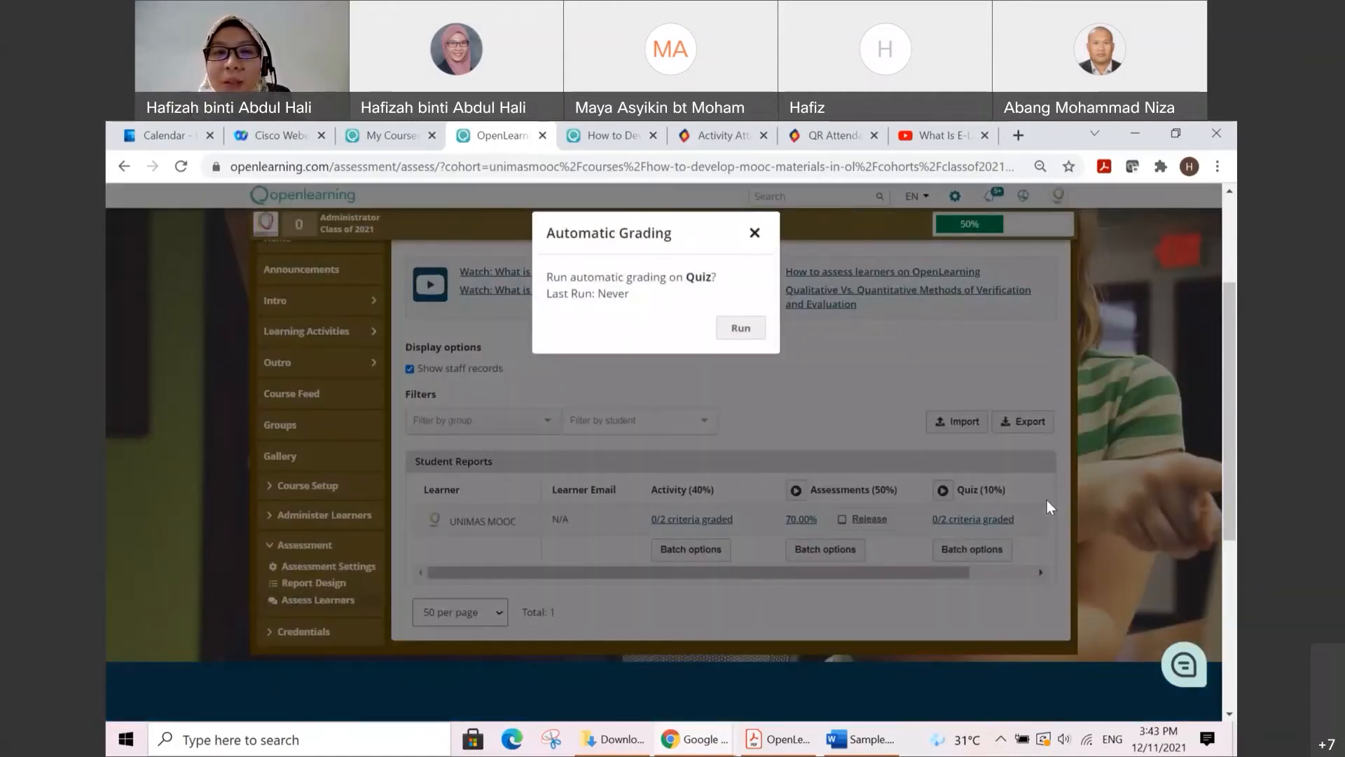
click(740, 329)
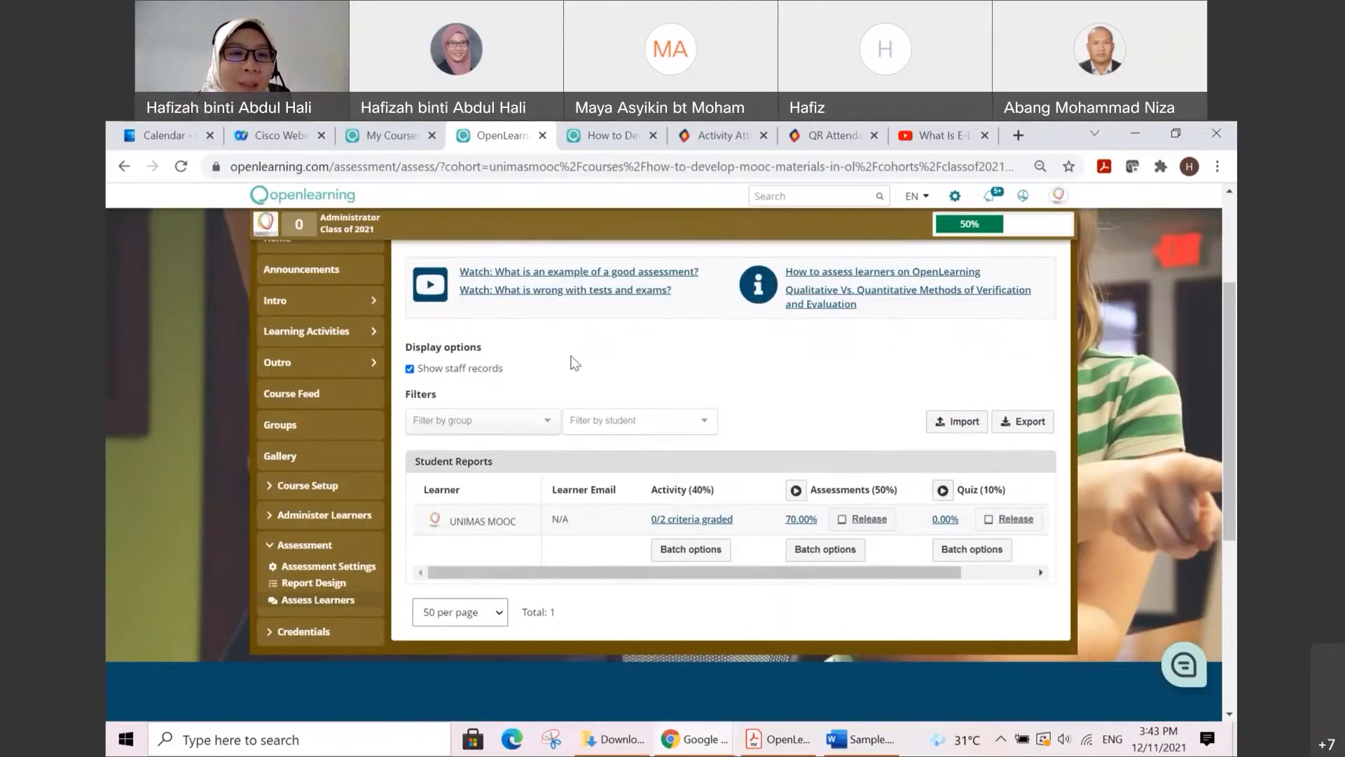
Step: Open the Quiz 1.1 page under Topic 1: Introduction to Psychology and go to its questions
click(349, 330)
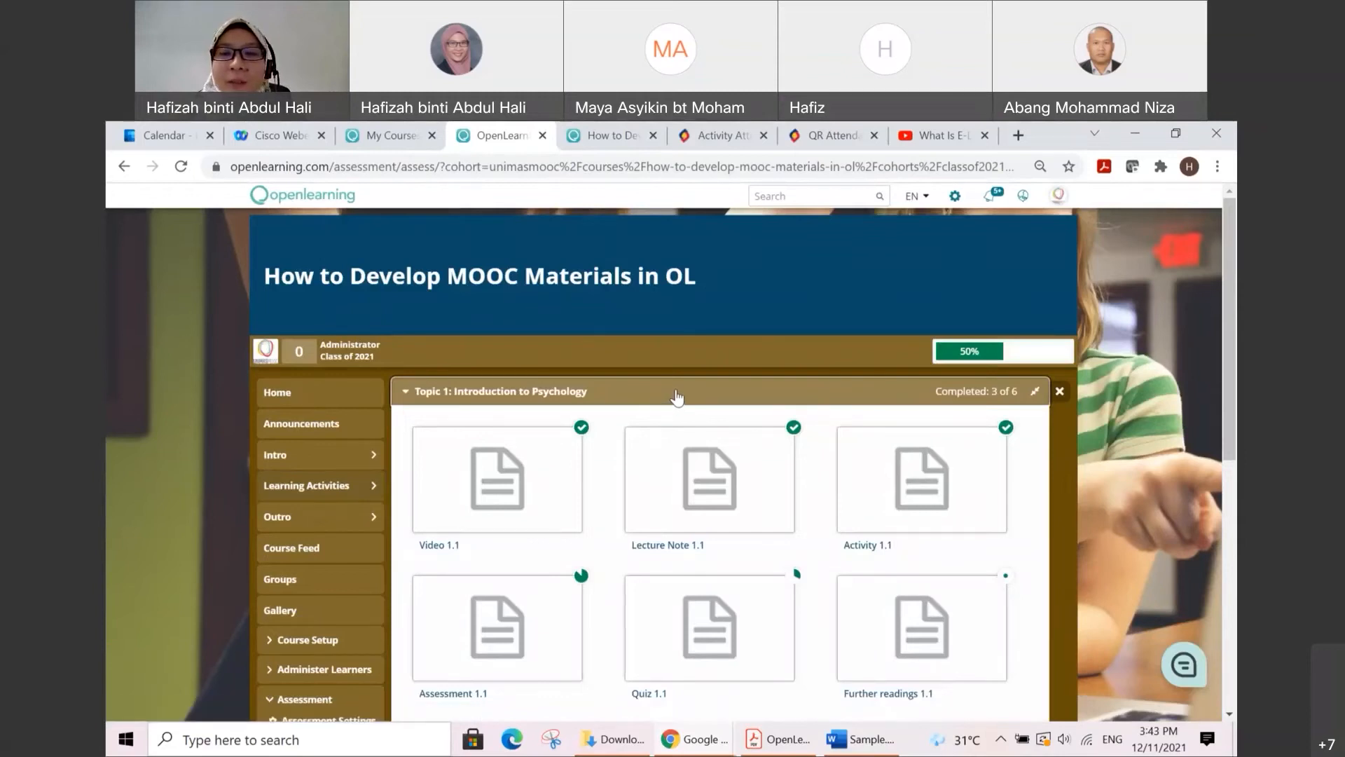
scroll(676, 398, down, 1)
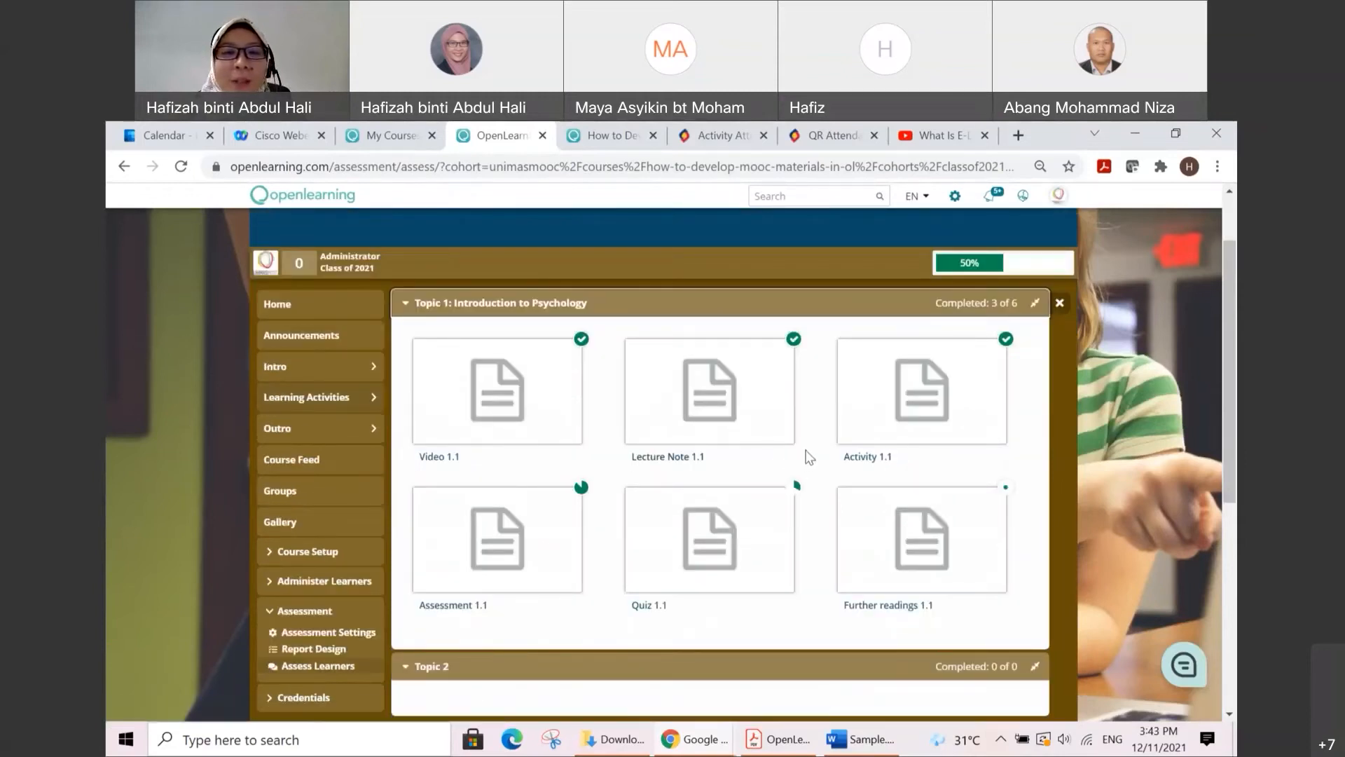
scroll(820, 457, down, 1)
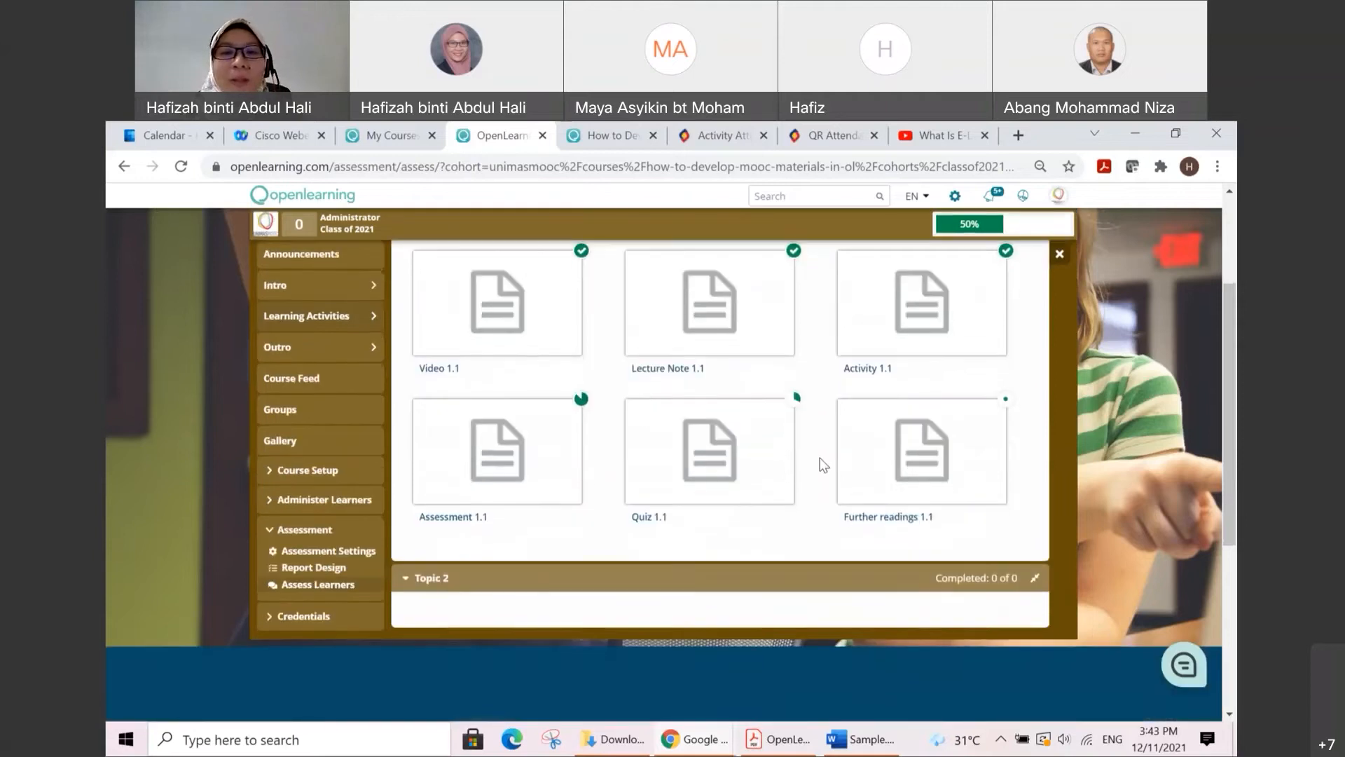
click(725, 477)
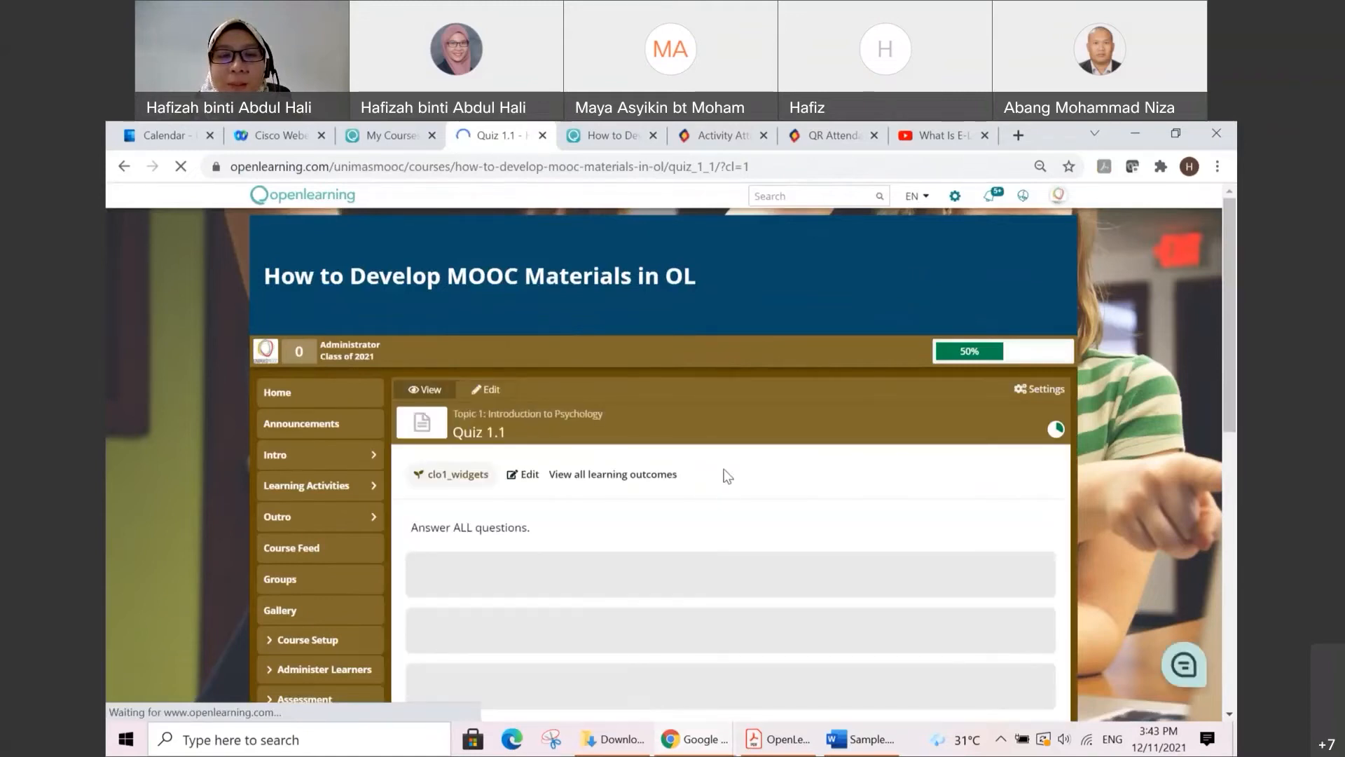
scroll(728, 477, down, 4)
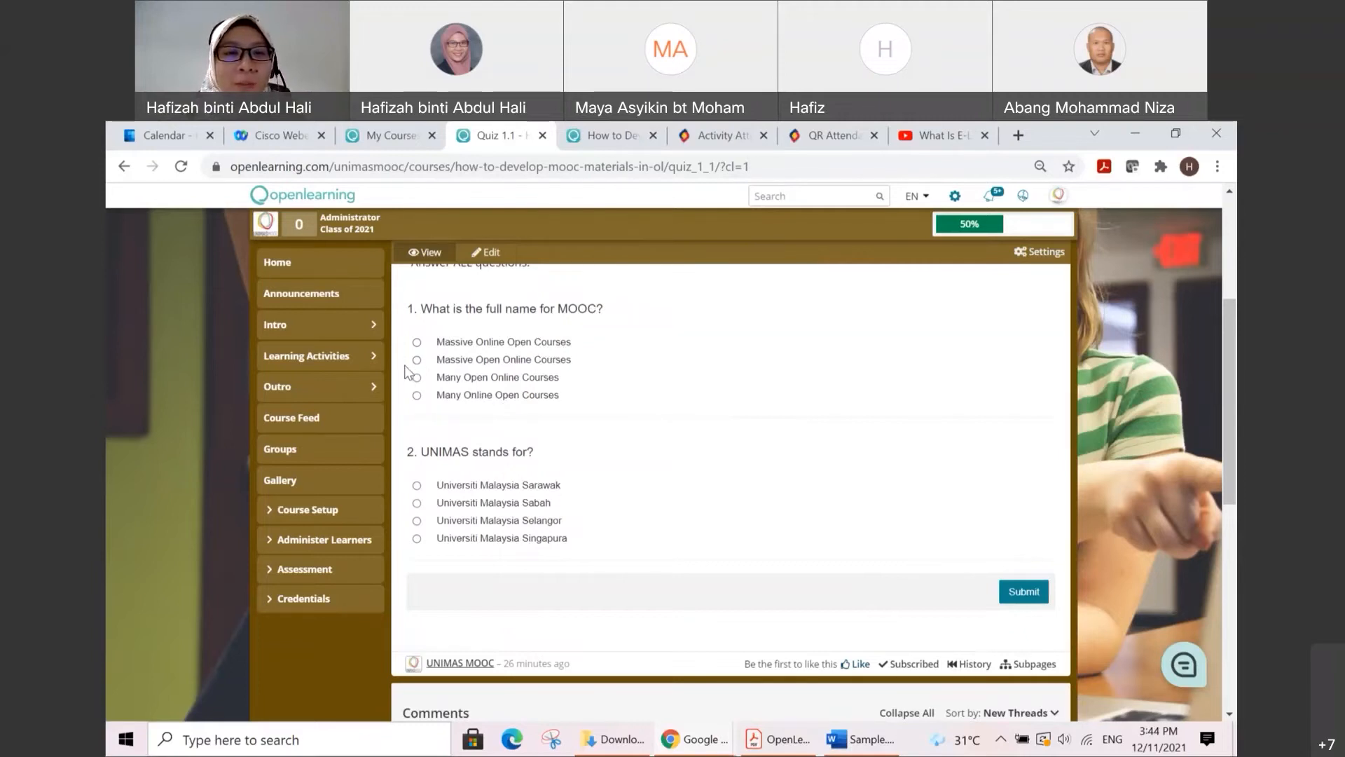
Step: Answer "Massive Online Open Courses" to question 1 and "Universiti Malaysia Sarawak" to question 2, and submit the quiz
click(417, 342)
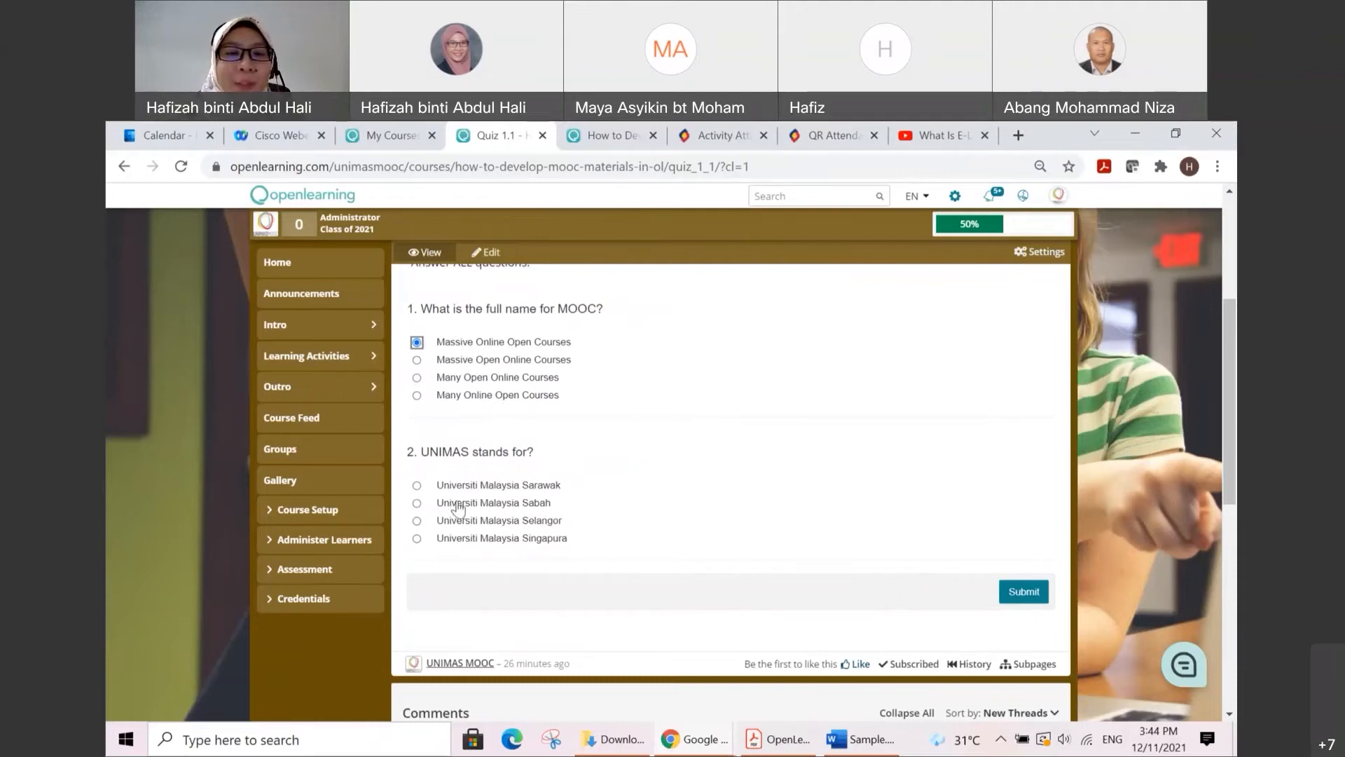
click(417, 485)
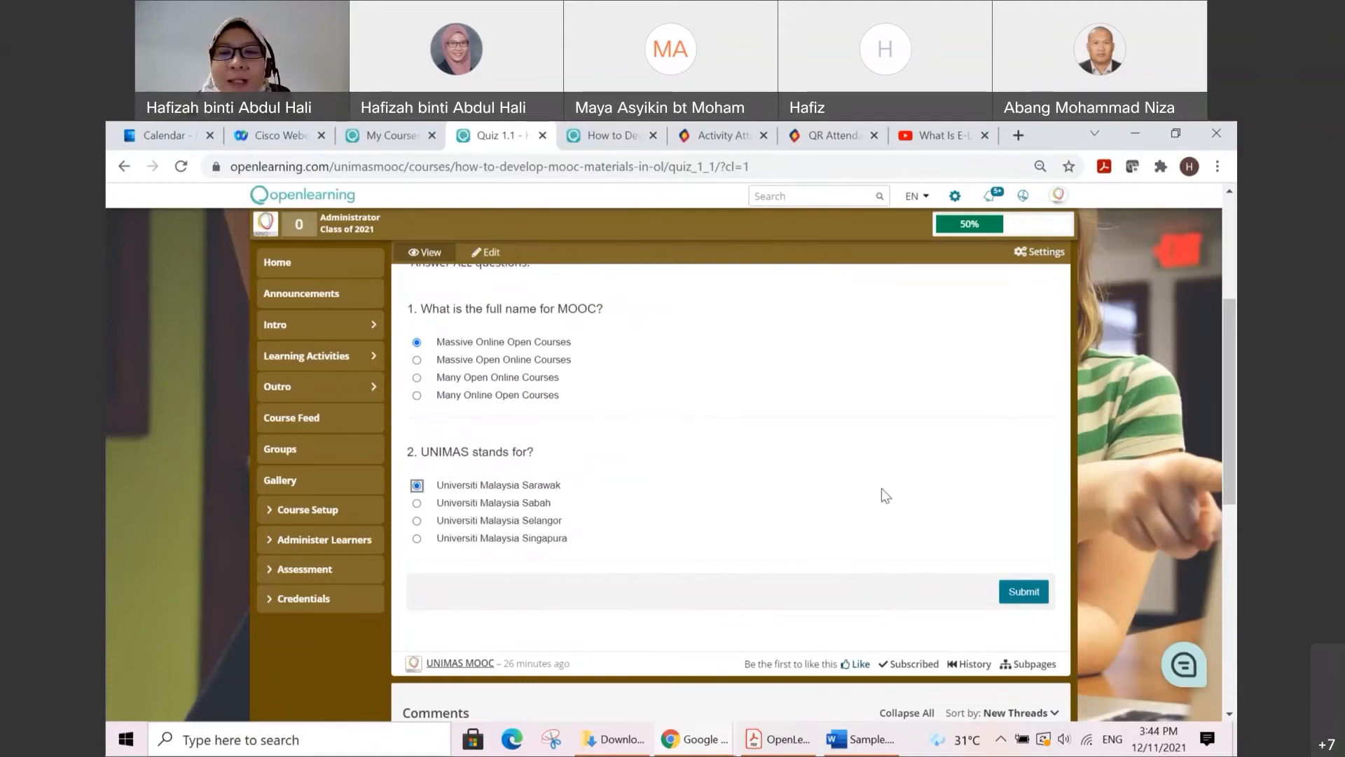
scroll(884, 474, down, 1)
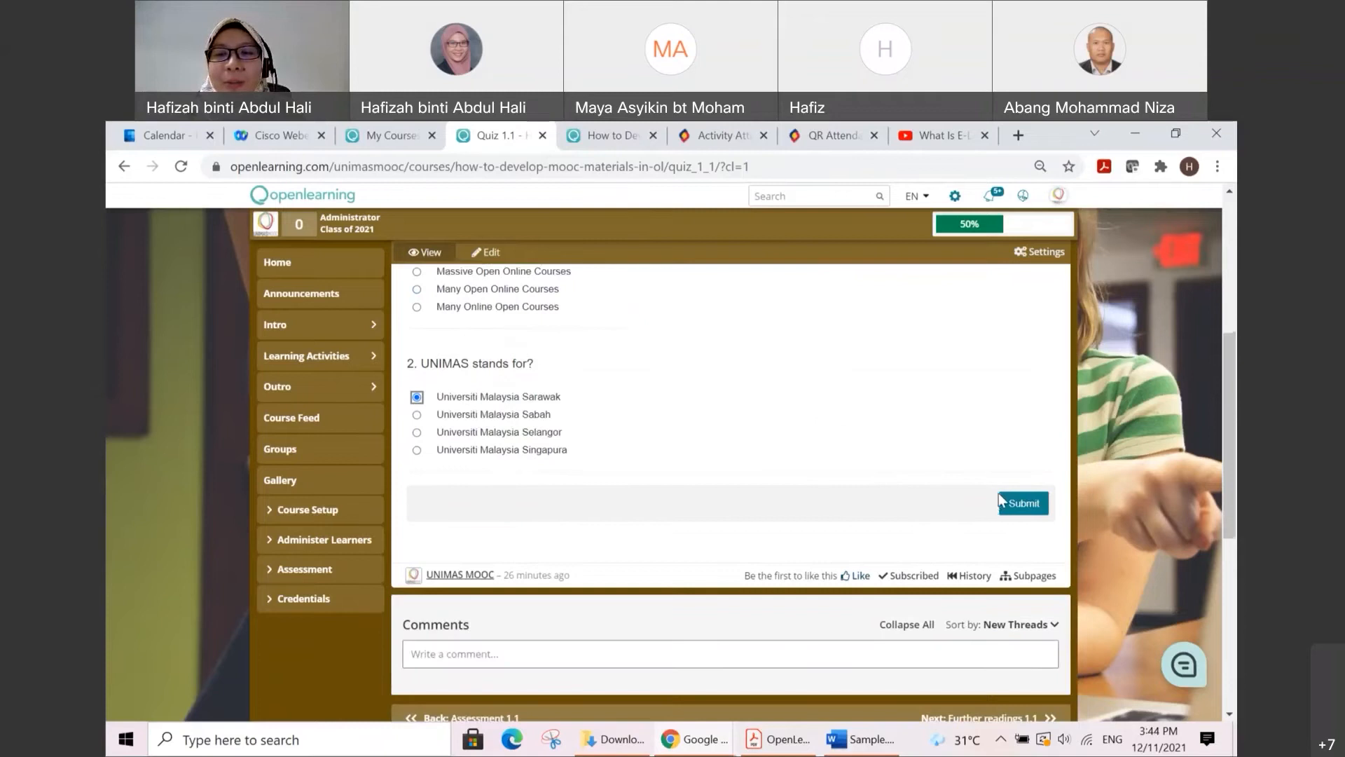
scroll(1001, 499, up, 1)
click(1036, 592)
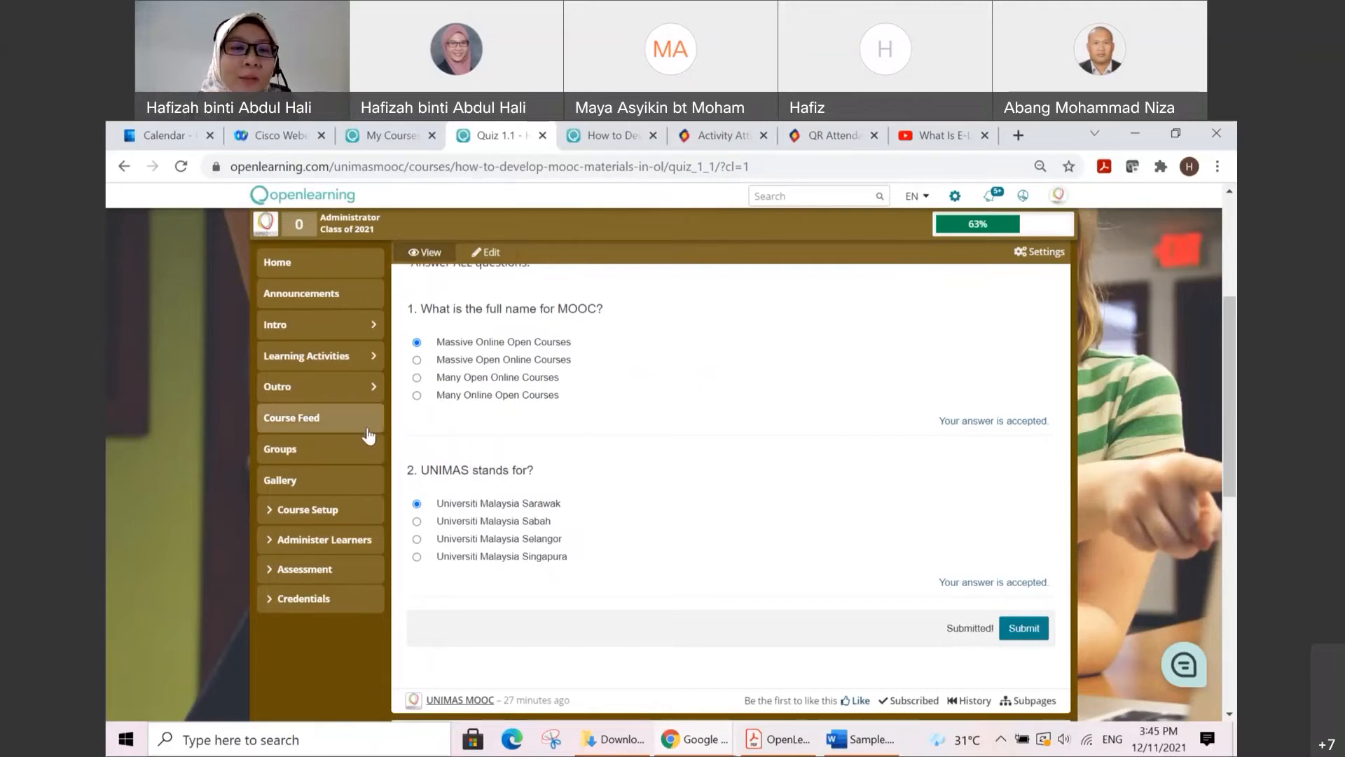
Step: On the course's Assess Learners page, show staff records and run automatic grading on Quiz again
click(341, 572)
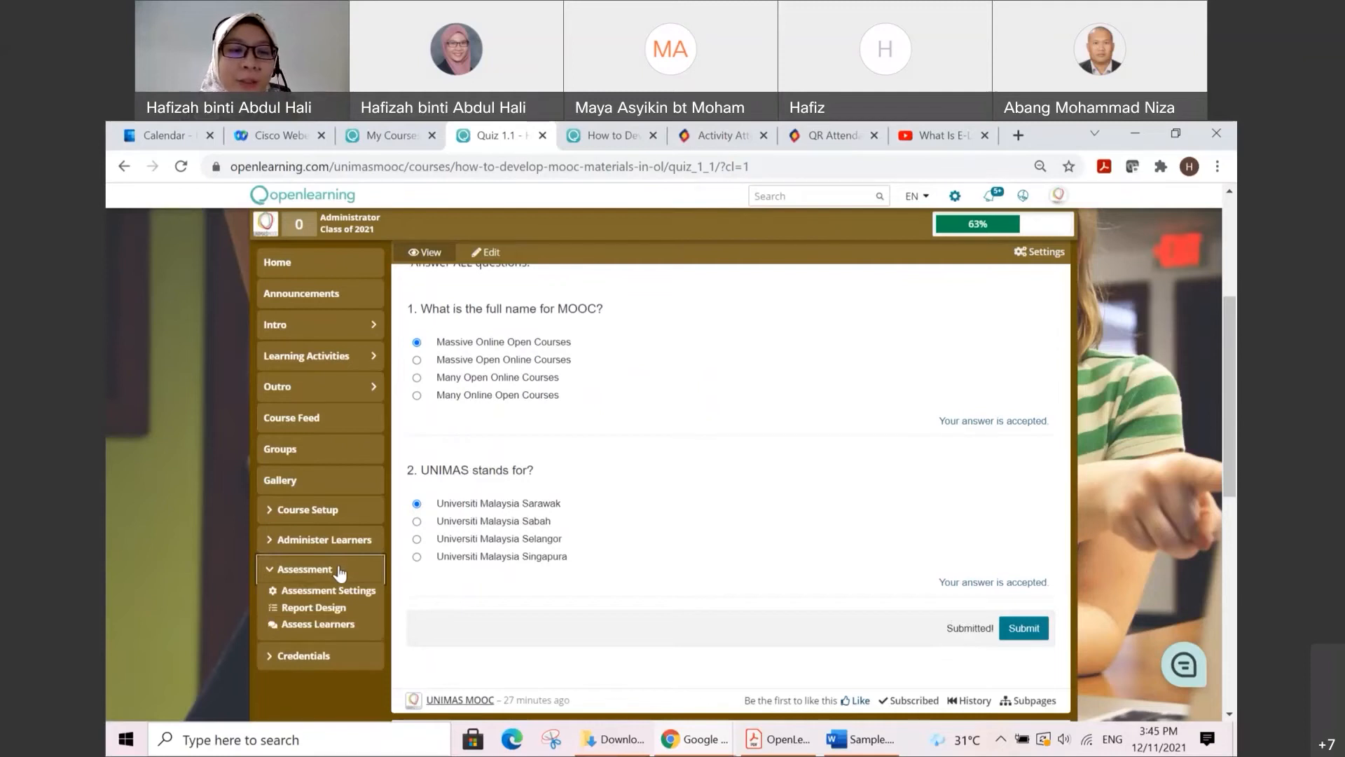
click(337, 624)
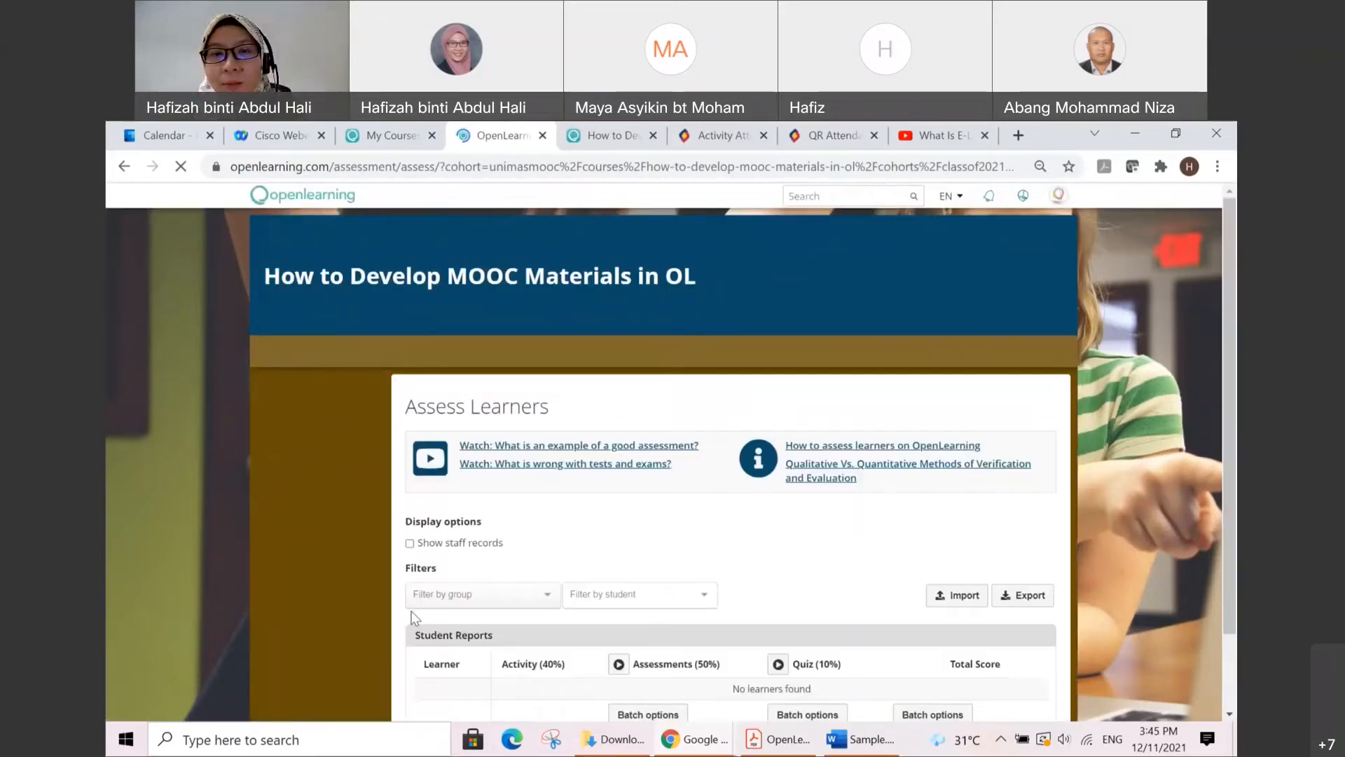
scroll(698, 508, down, 5)
scroll(707, 512, up, 5)
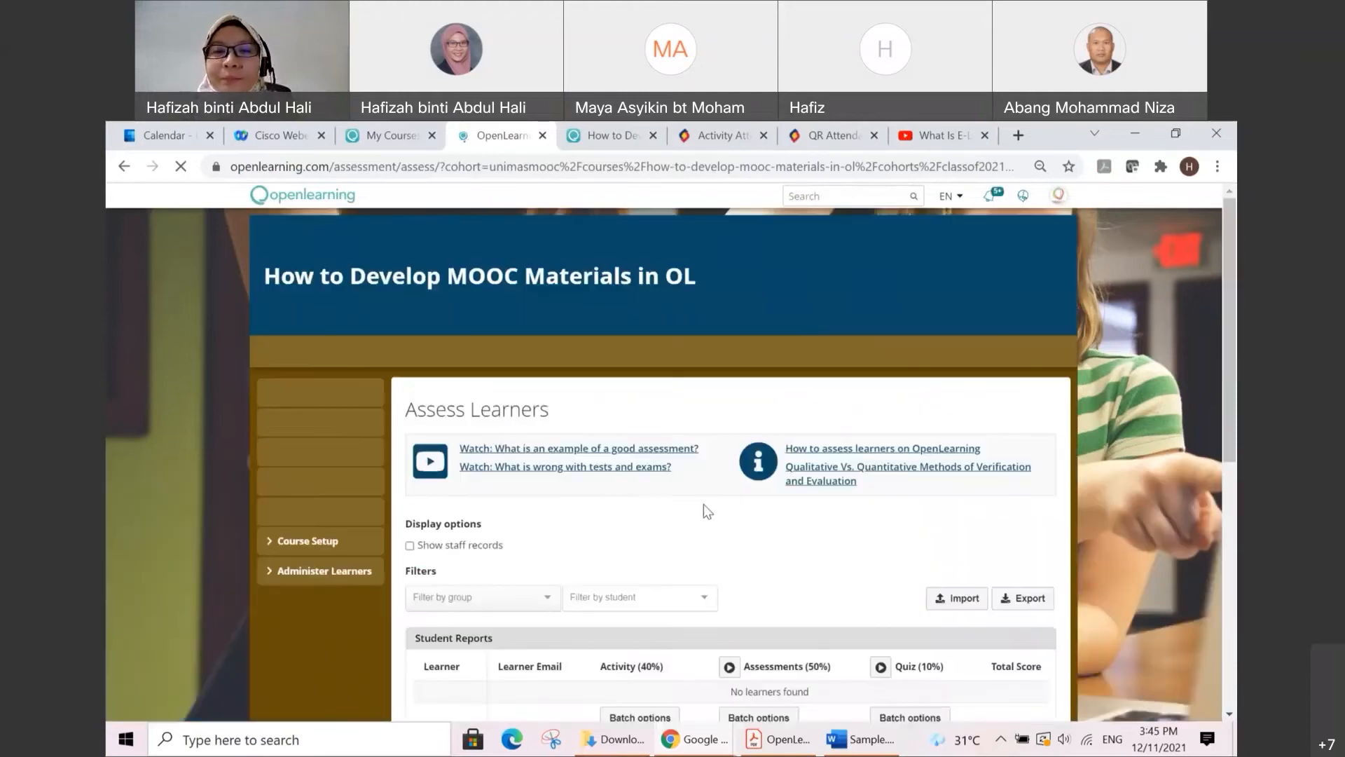
scroll(707, 512, down, 2)
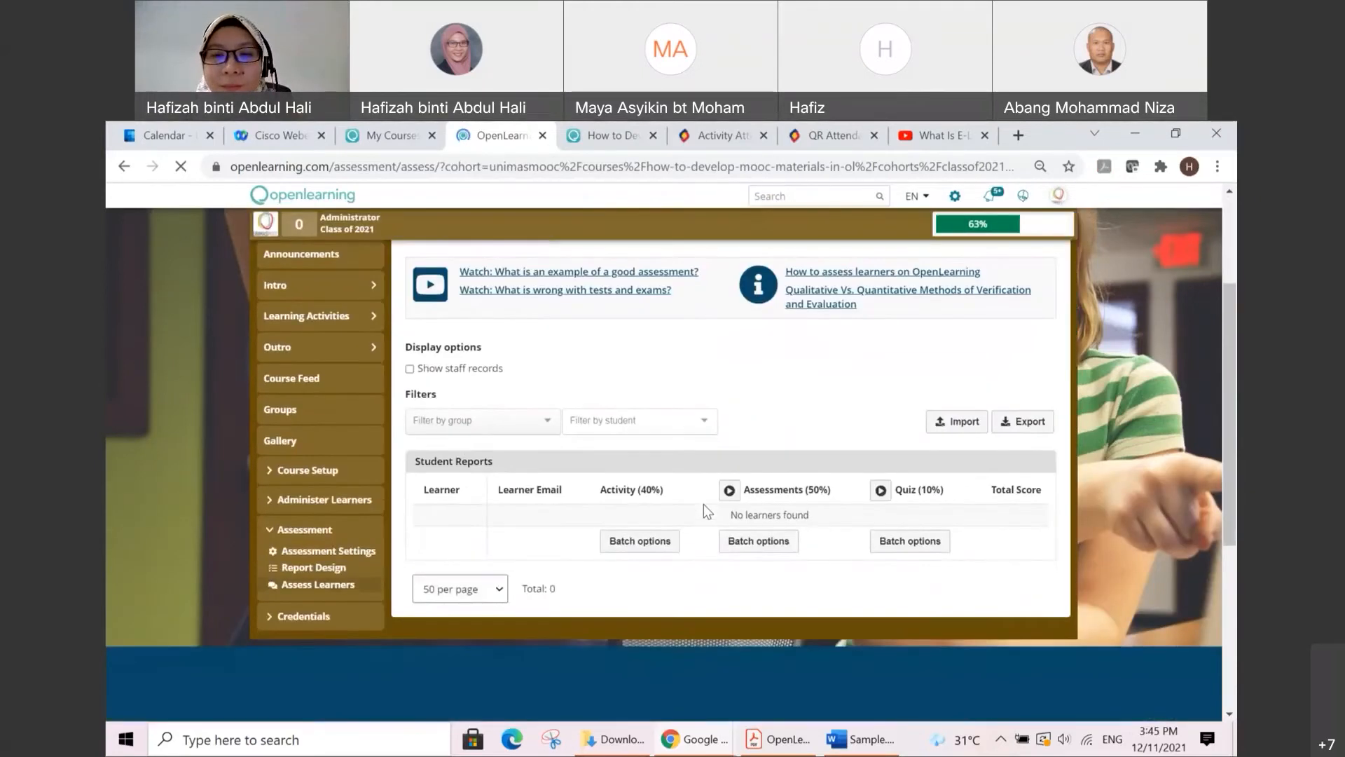
click(409, 370)
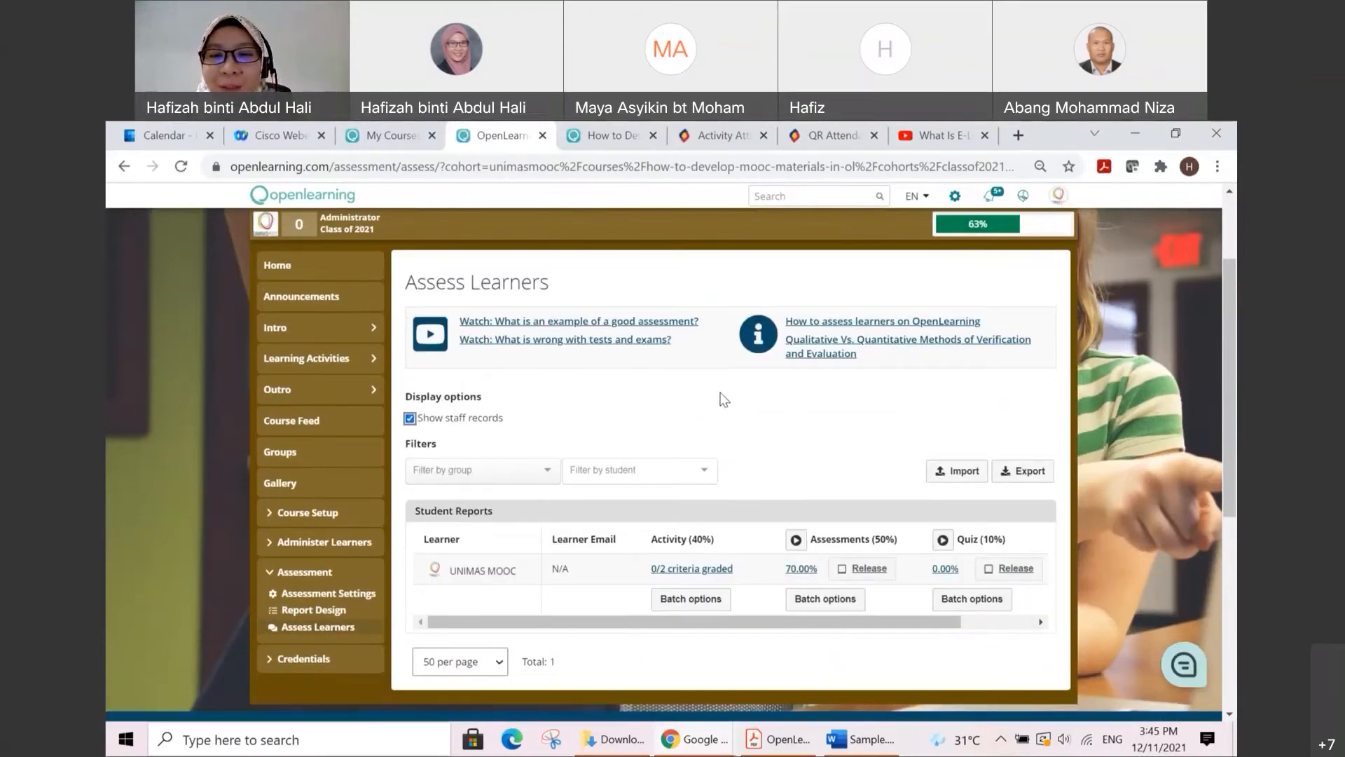
click(943, 540)
click(742, 332)
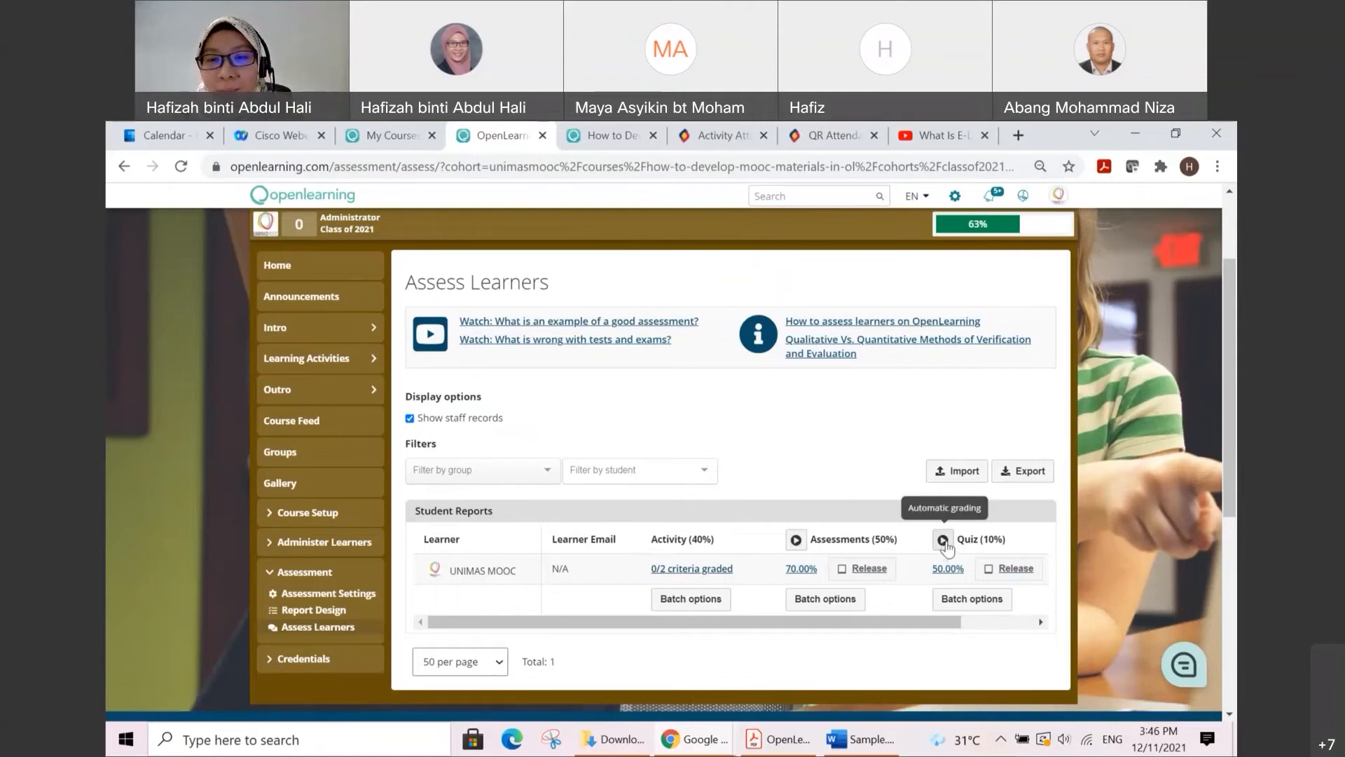
Step: Open the UNIMAS MOOC learner's Activity report and examine the grading options and evidence of the Activity 1 criterion
click(684, 570)
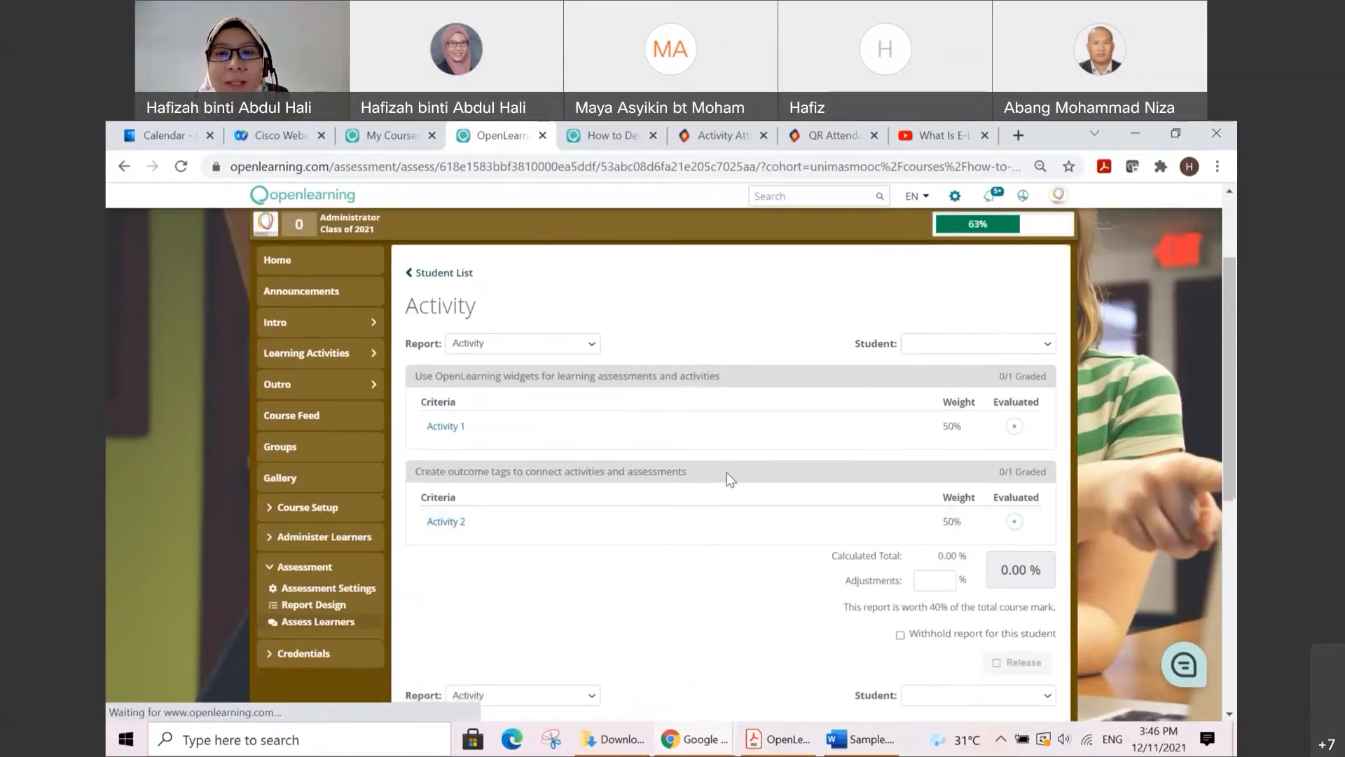
click(453, 431)
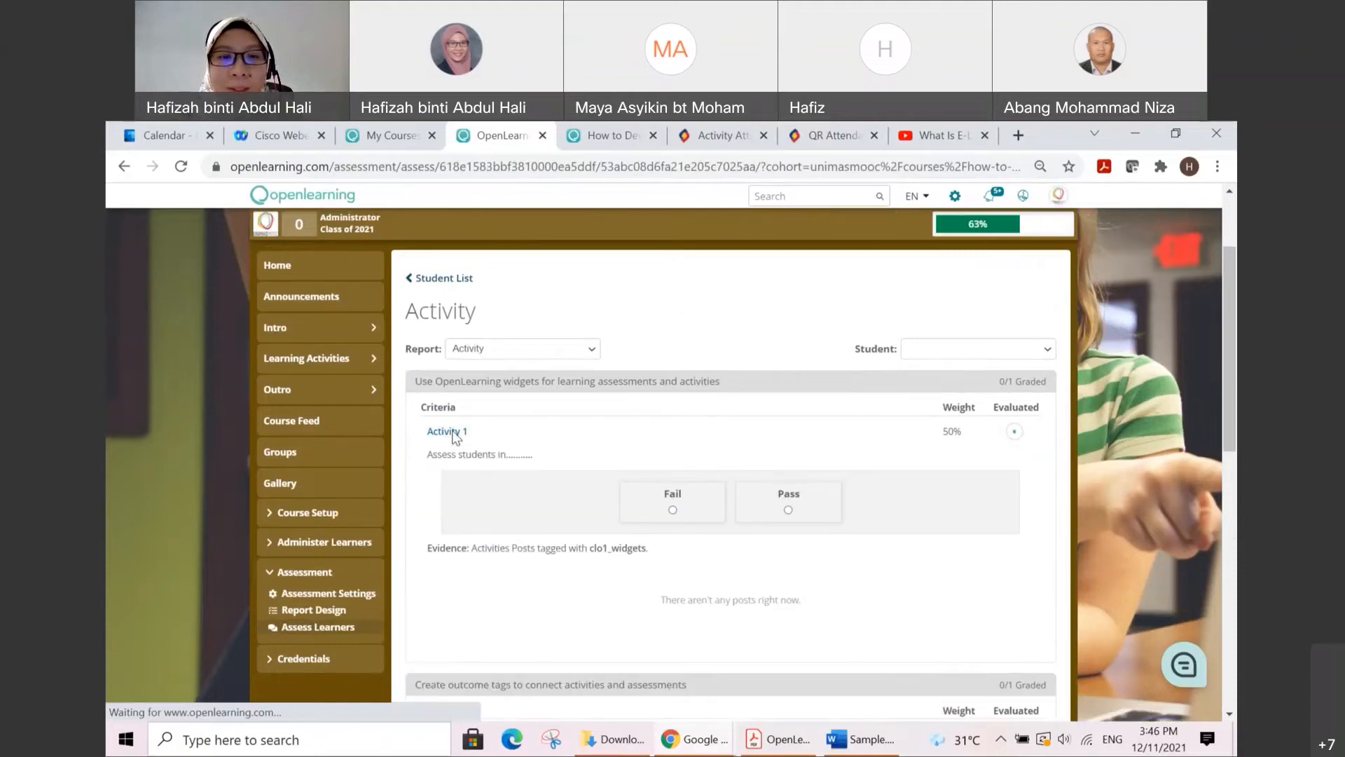
click(456, 433)
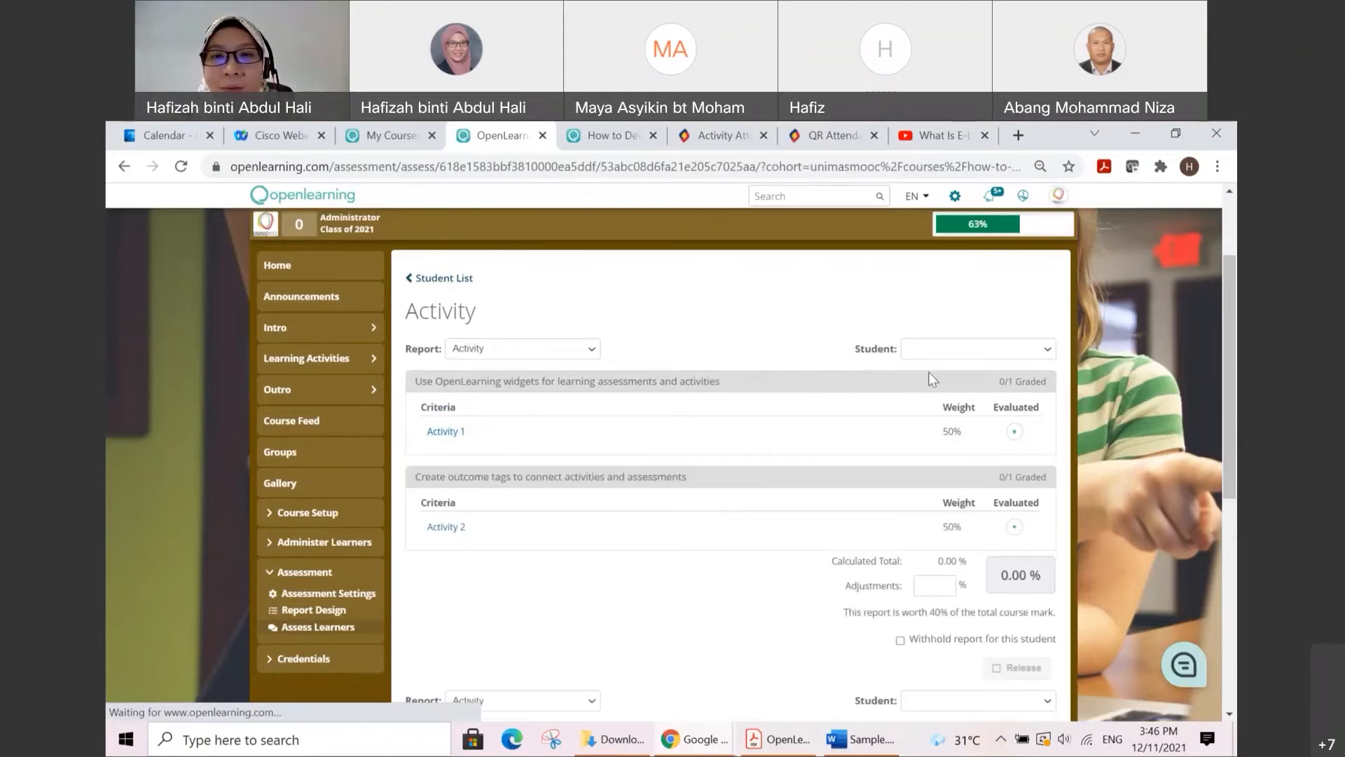
click(957, 355)
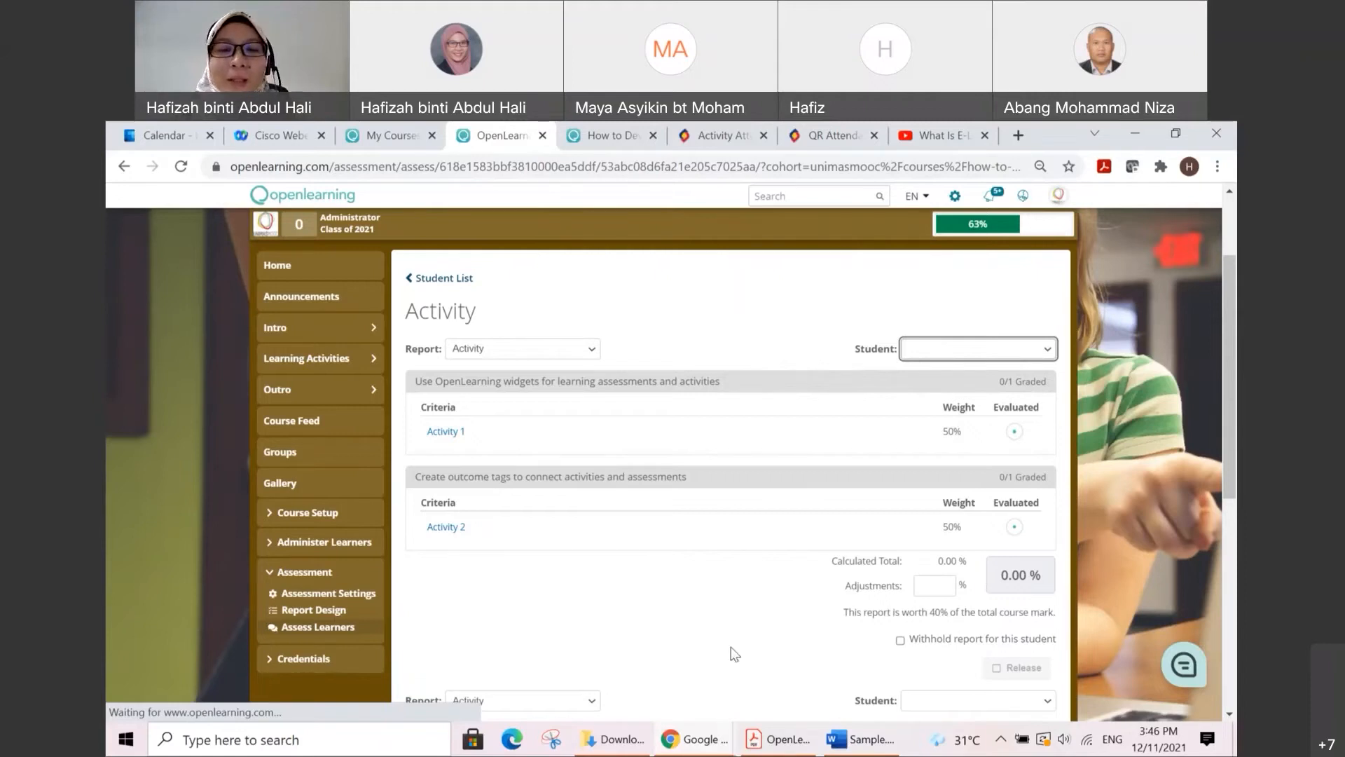
Step: Switch to the incognito Chrome window and reload the "How to Develop MOOC Materials in OL" course page
click(704, 739)
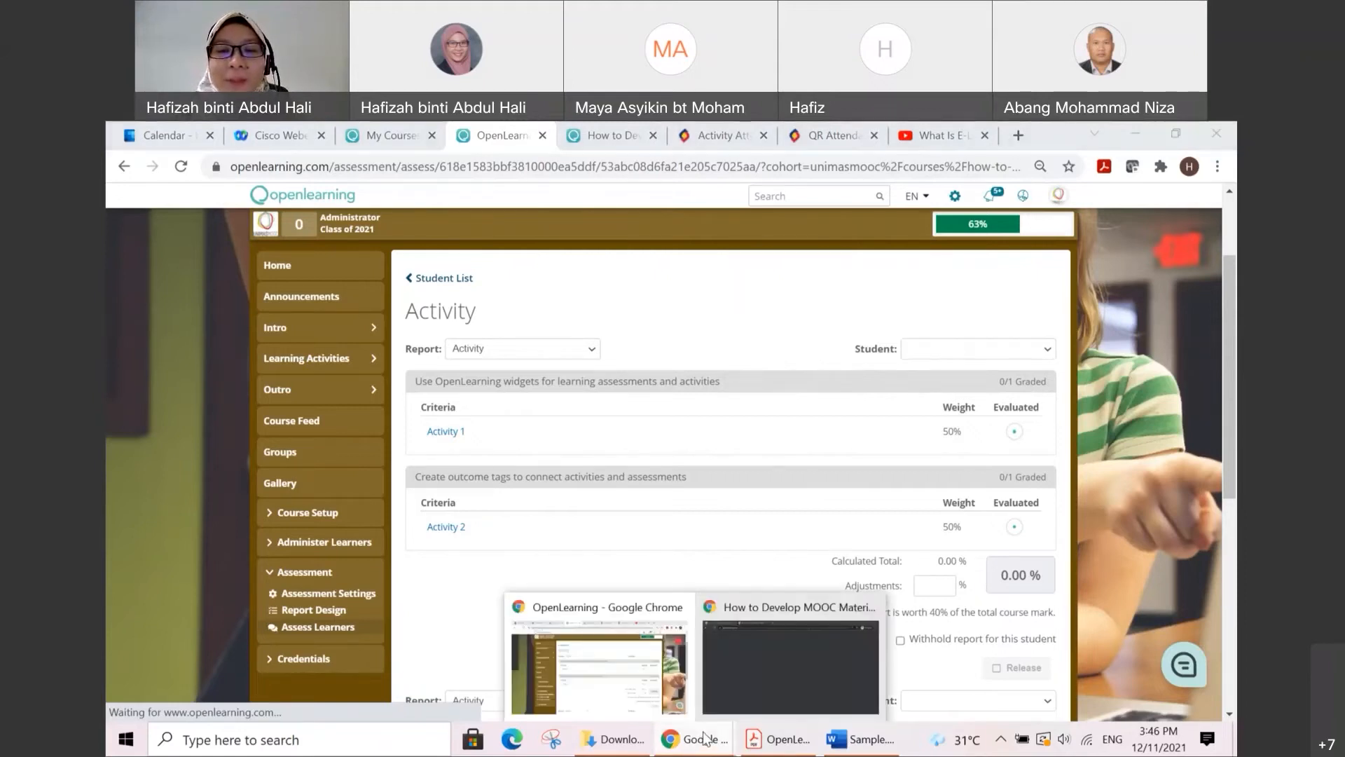
click(773, 671)
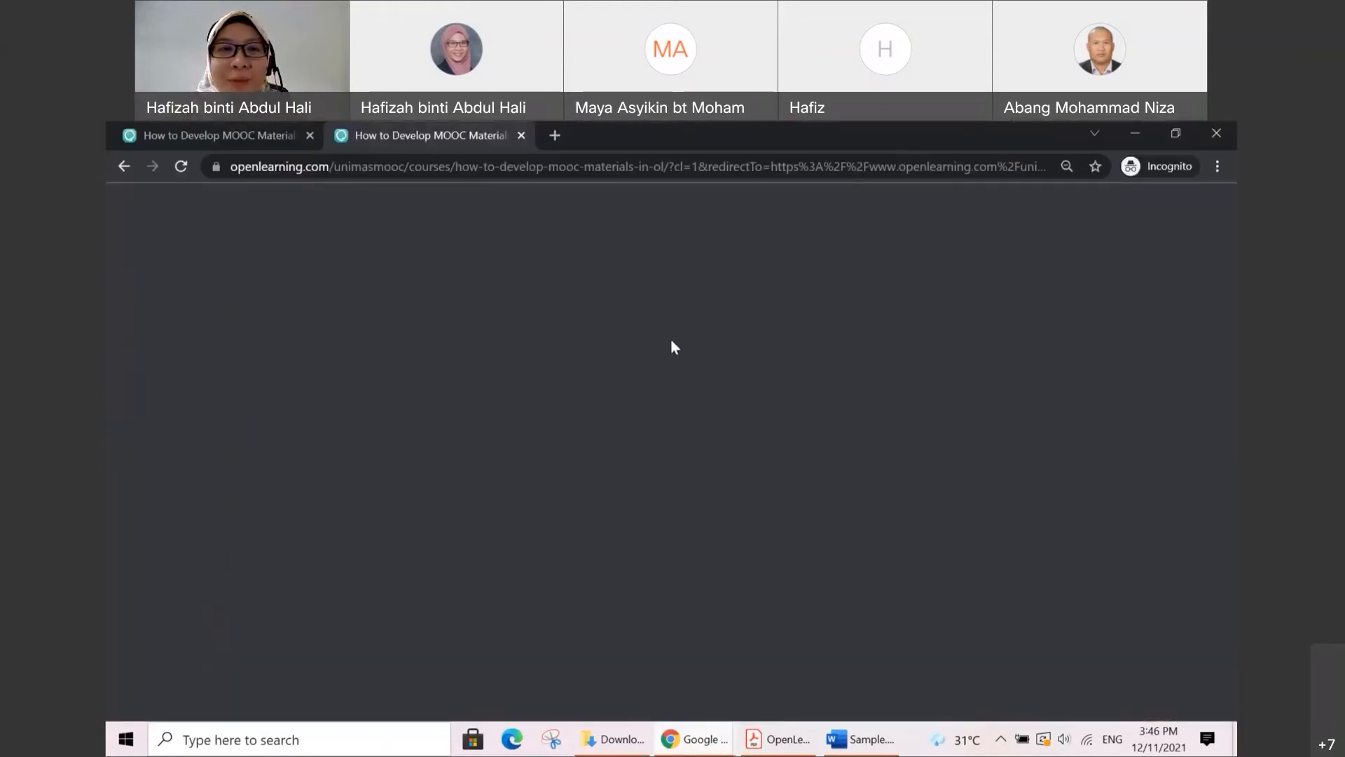
click(181, 167)
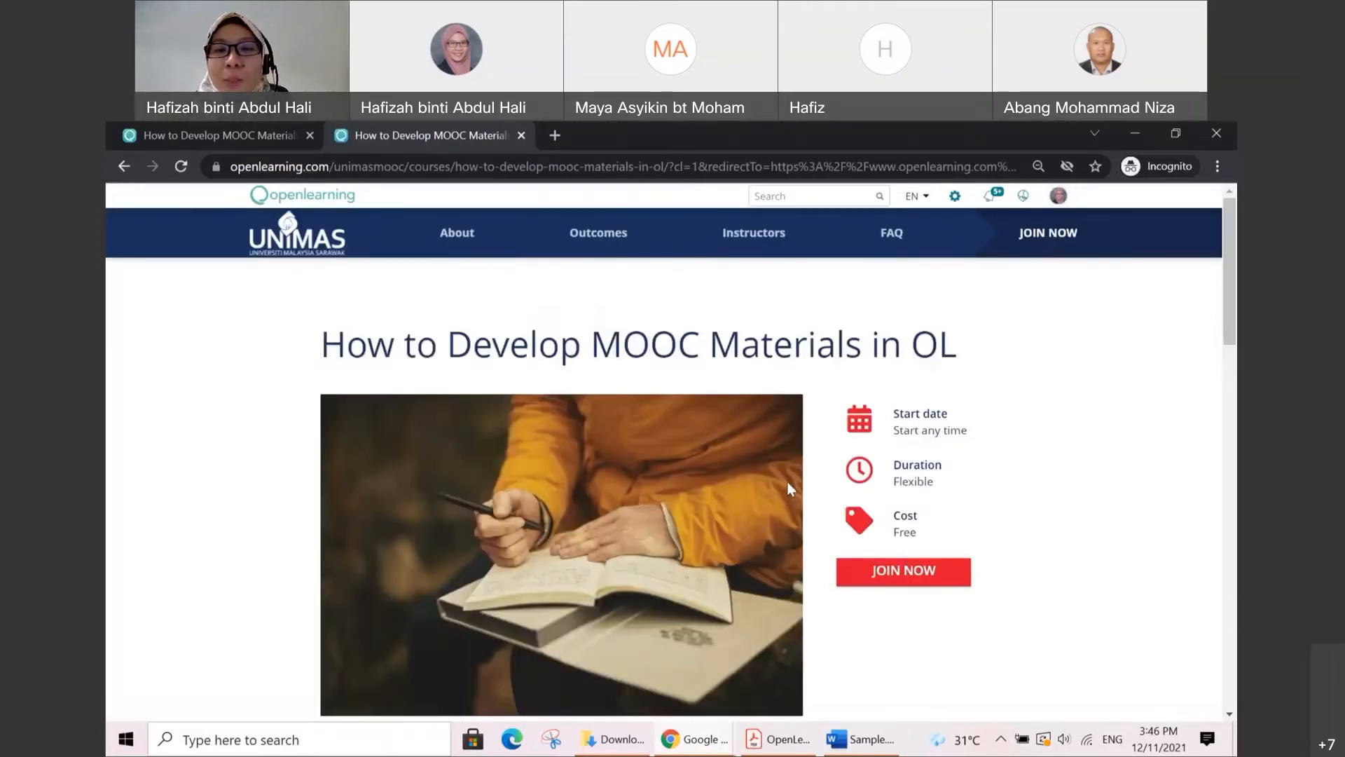
scroll(986, 553, down, 2)
scroll(985, 553, up, 1)
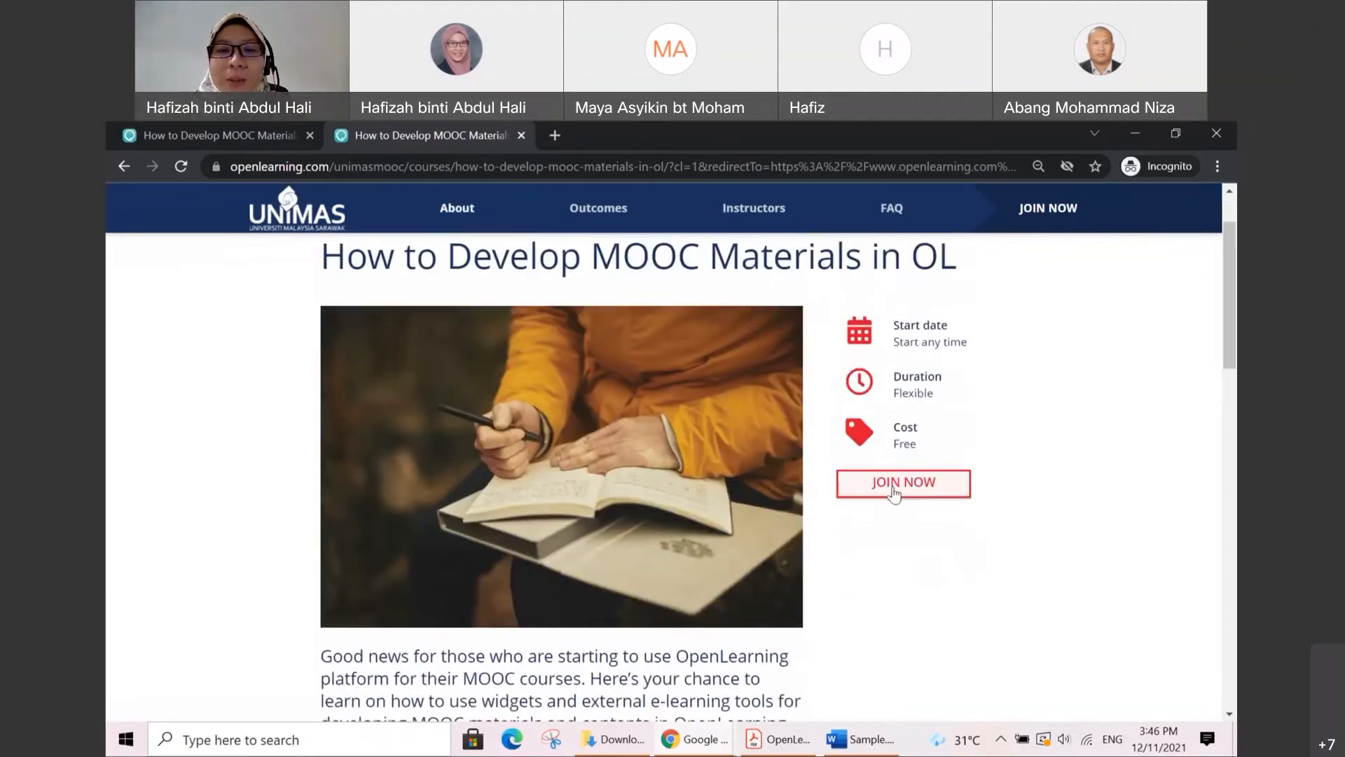
Step: Join the course from its landing page by entering the required access code
click(904, 490)
click(598, 349)
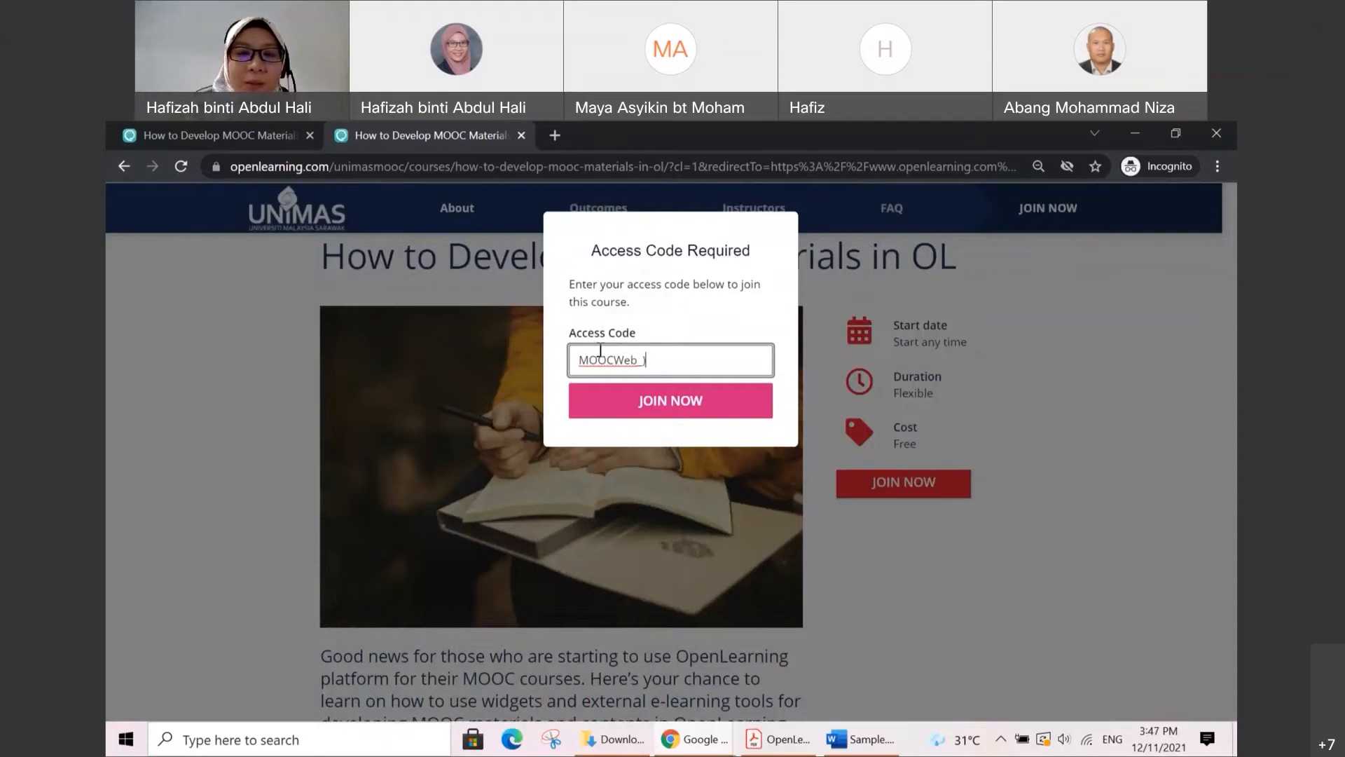
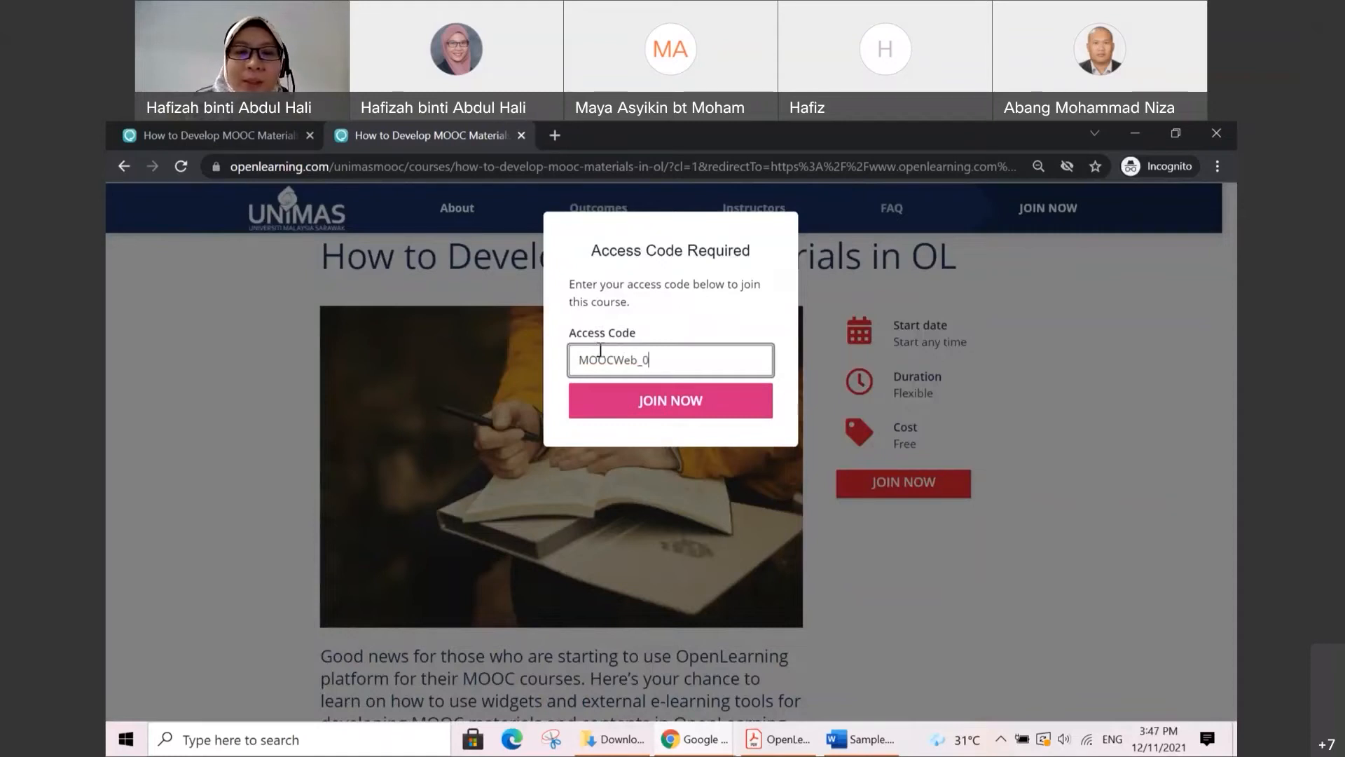
click(702, 403)
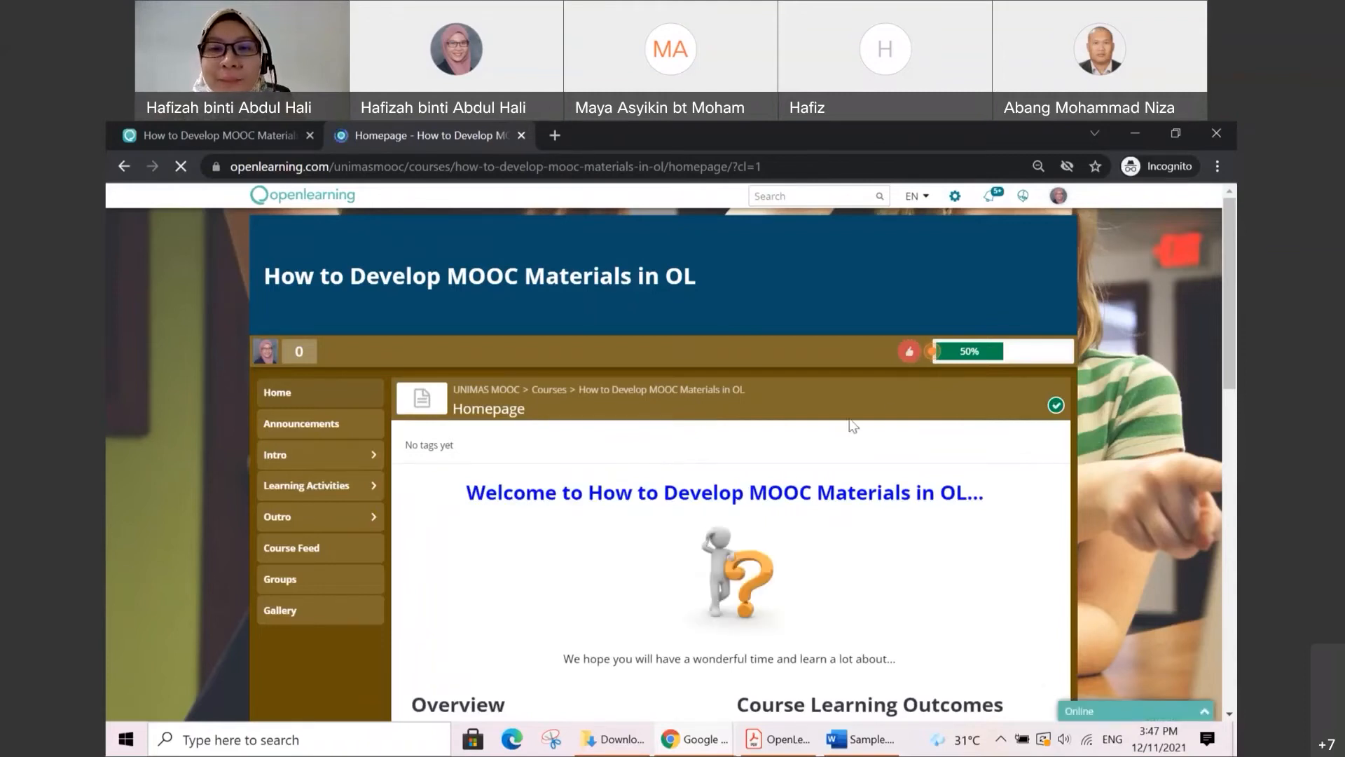
Step: Look over the course homepage as a learner, and open Lecture Note 1.1 to view its embedded PDF documents
scroll(890, 413, down, 3)
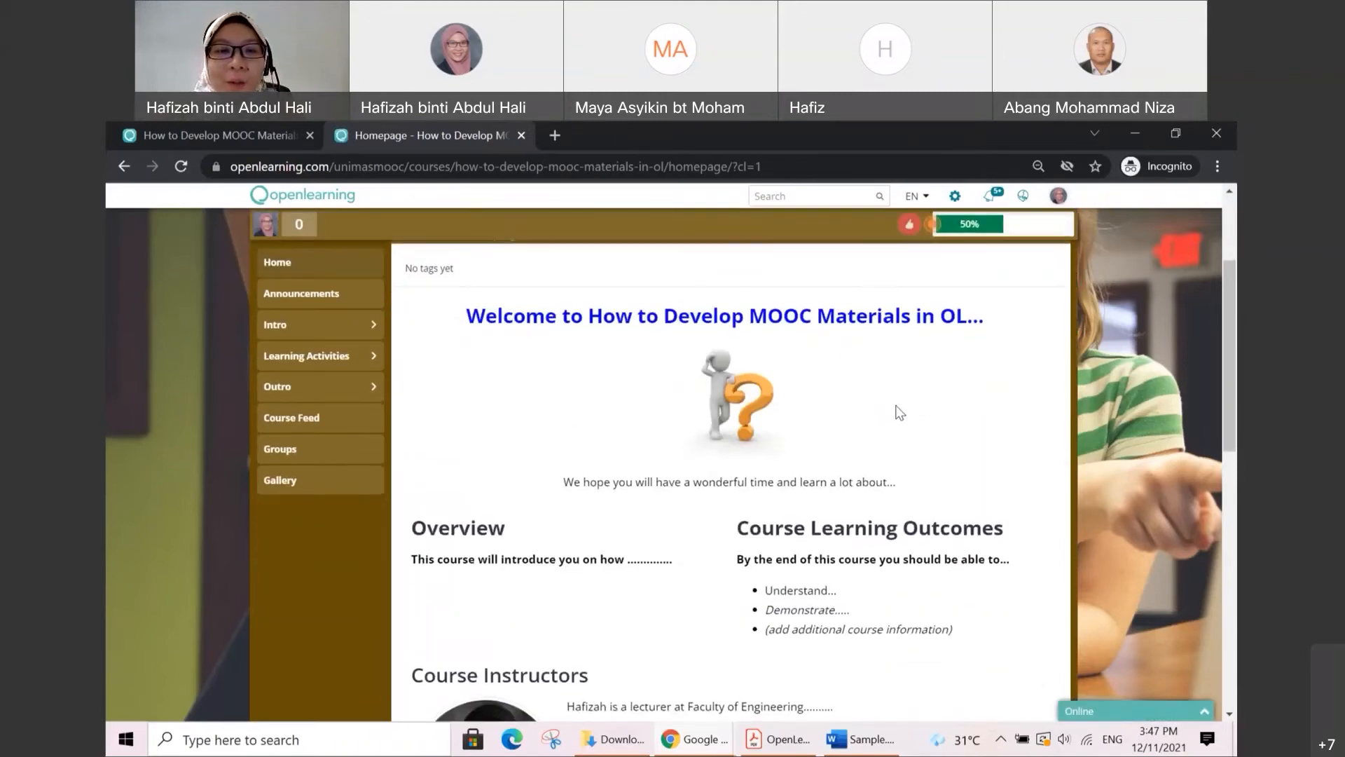
scroll(896, 412, down, 3)
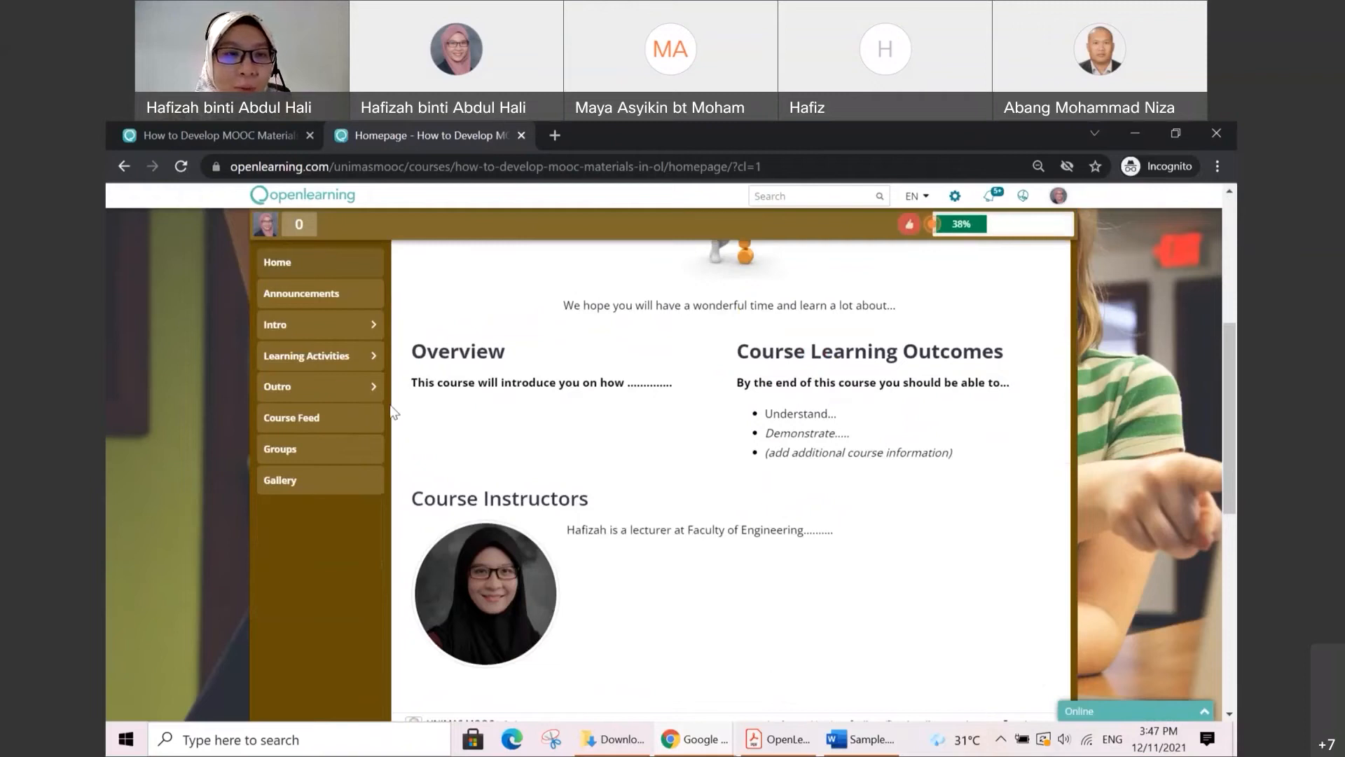
click(329, 357)
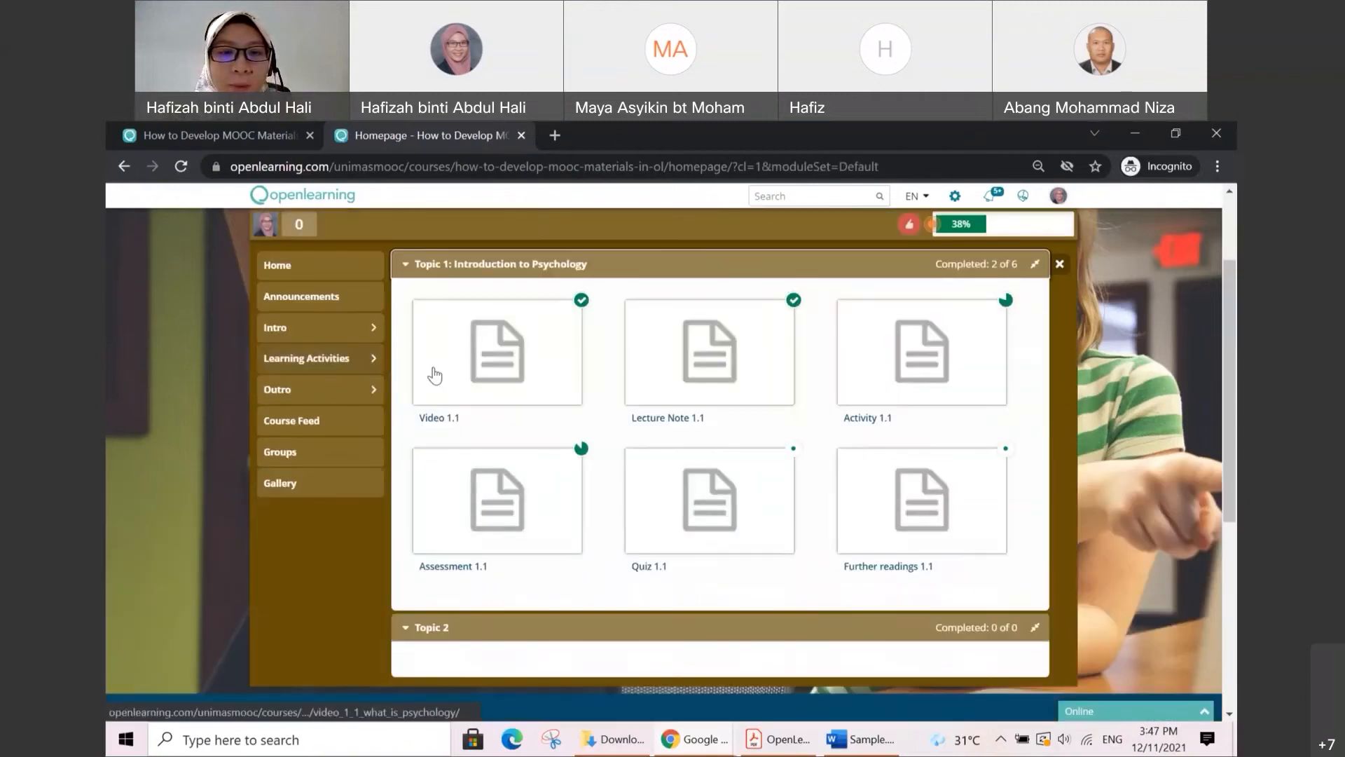
click(704, 377)
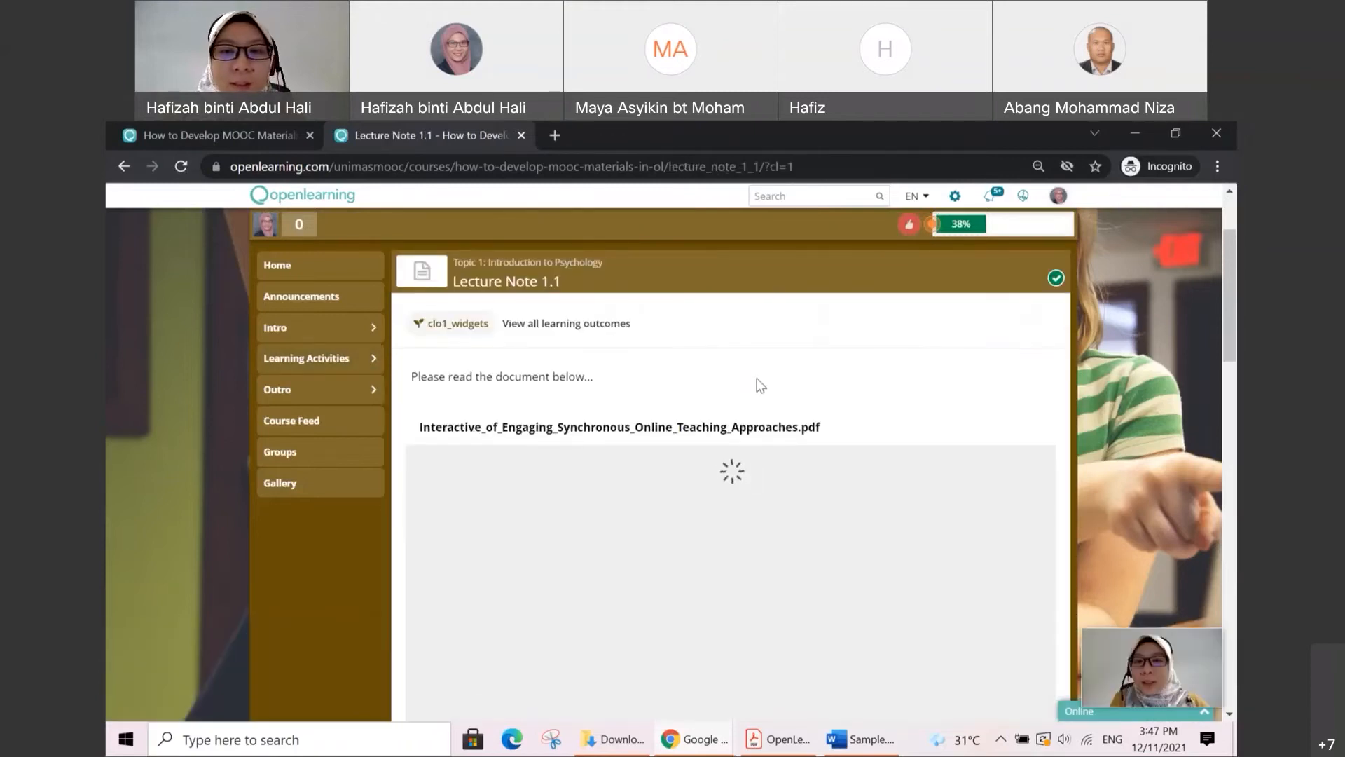
click(1196, 470)
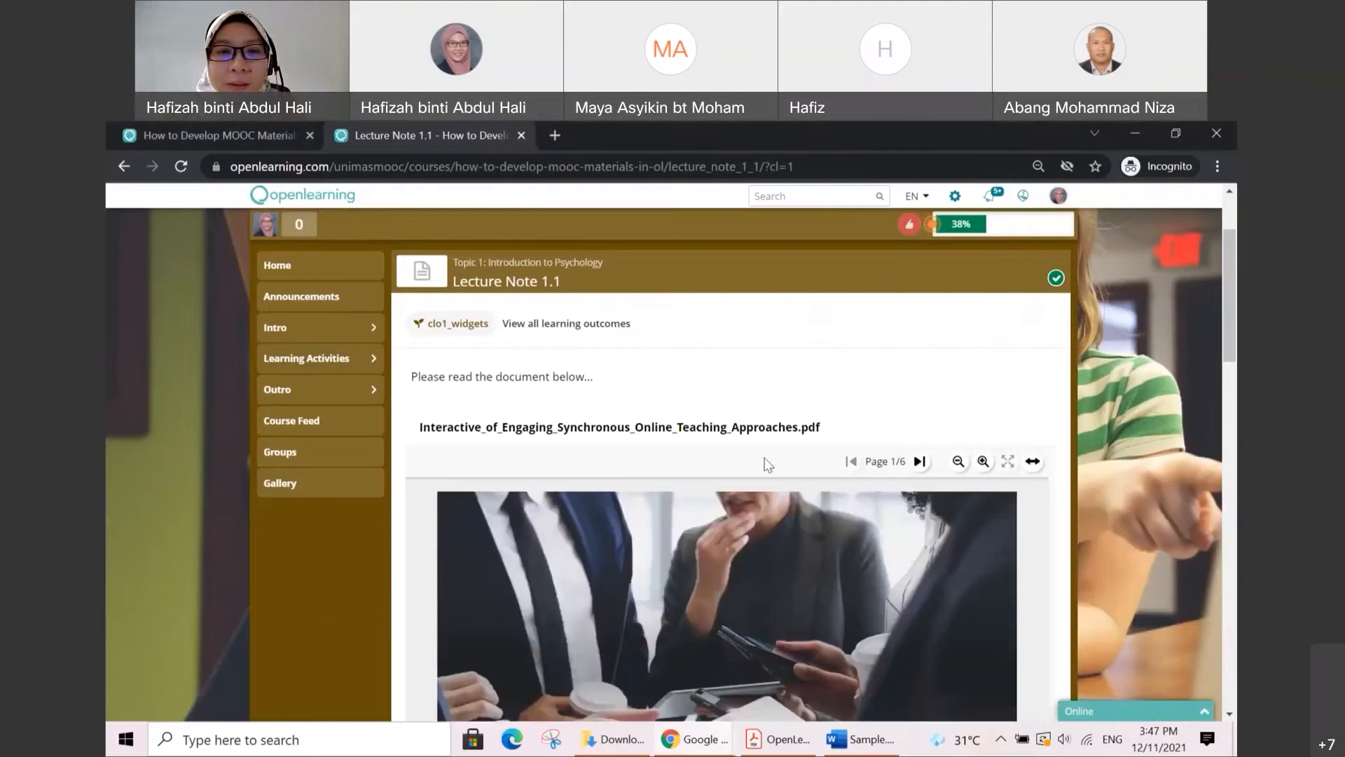
scroll(737, 421, down, 4)
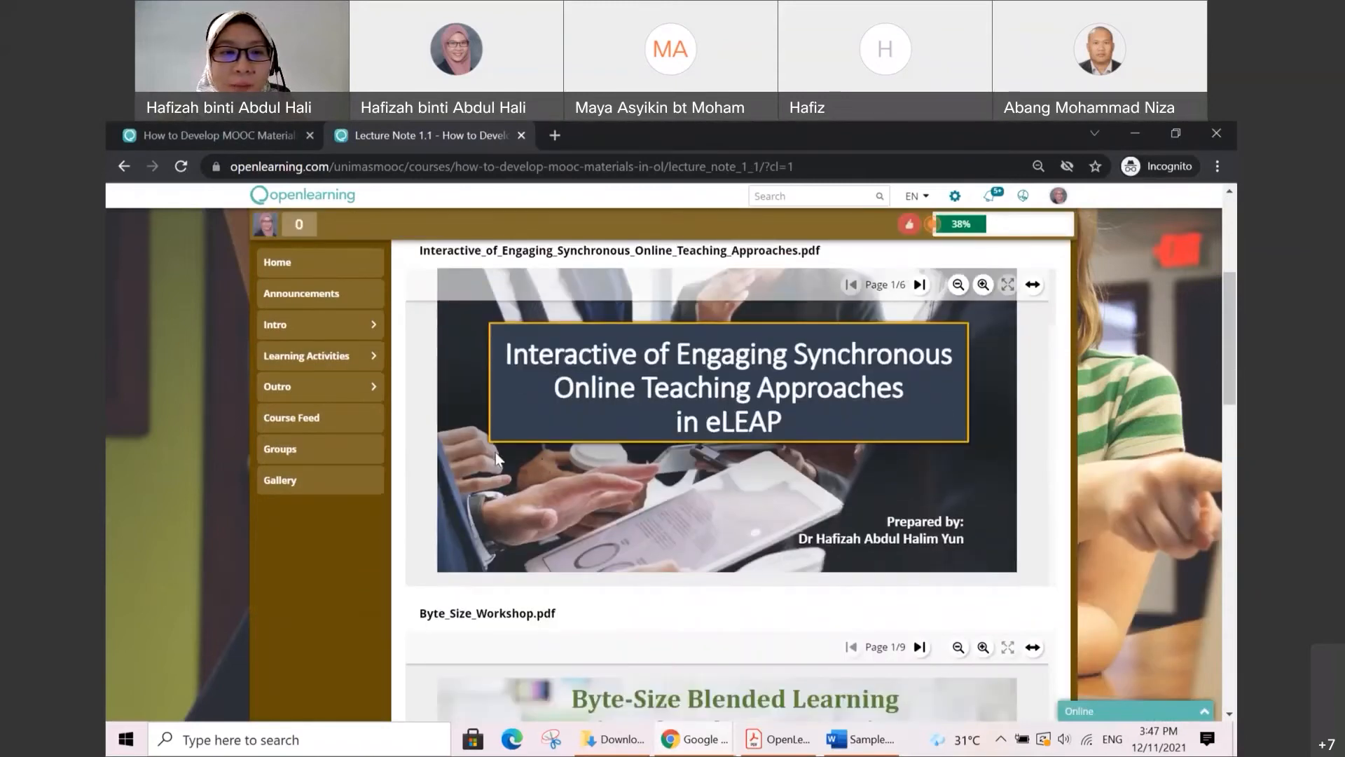
scroll(486, 452, down, 4)
scroll(487, 459, down, 8)
scroll(535, 459, up, 3)
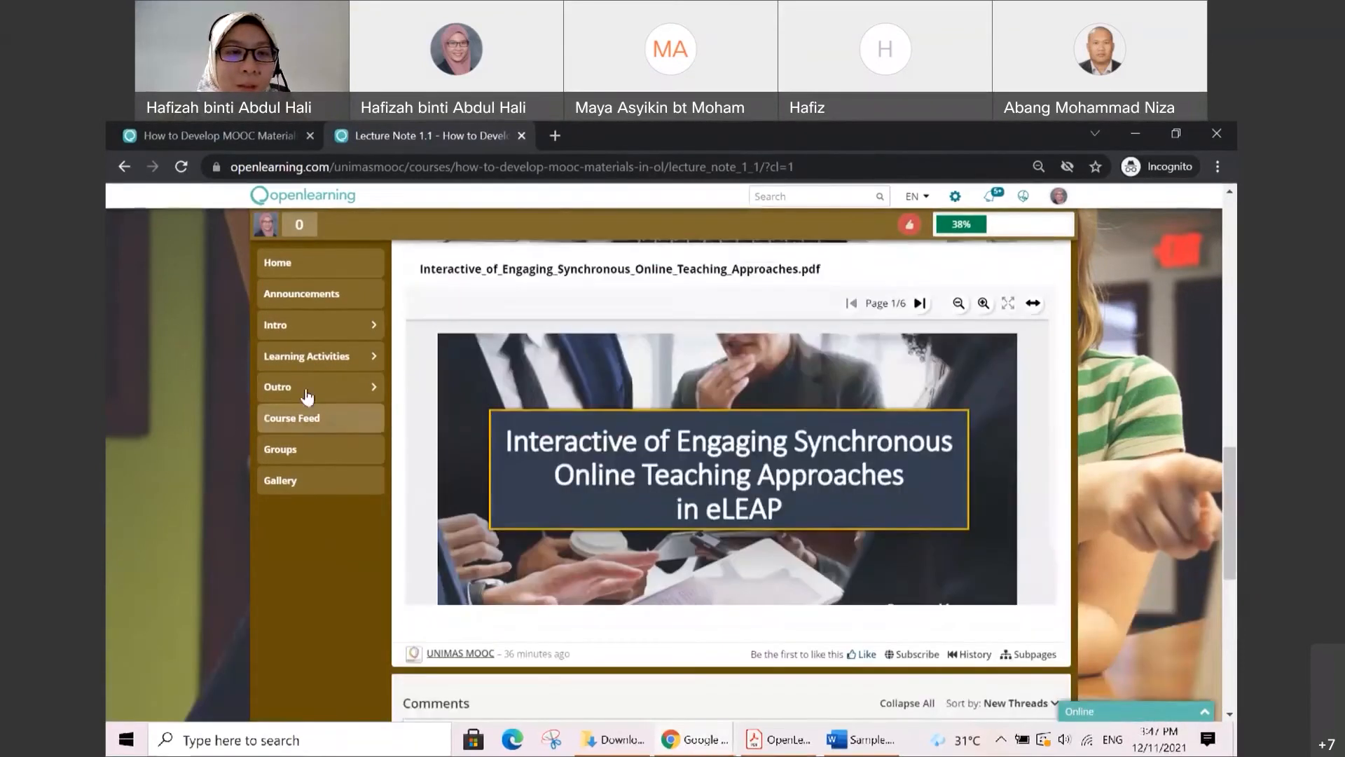
Step: Open the Activity 1.1 page under Topic 1: Introduction to Psychology
click(309, 357)
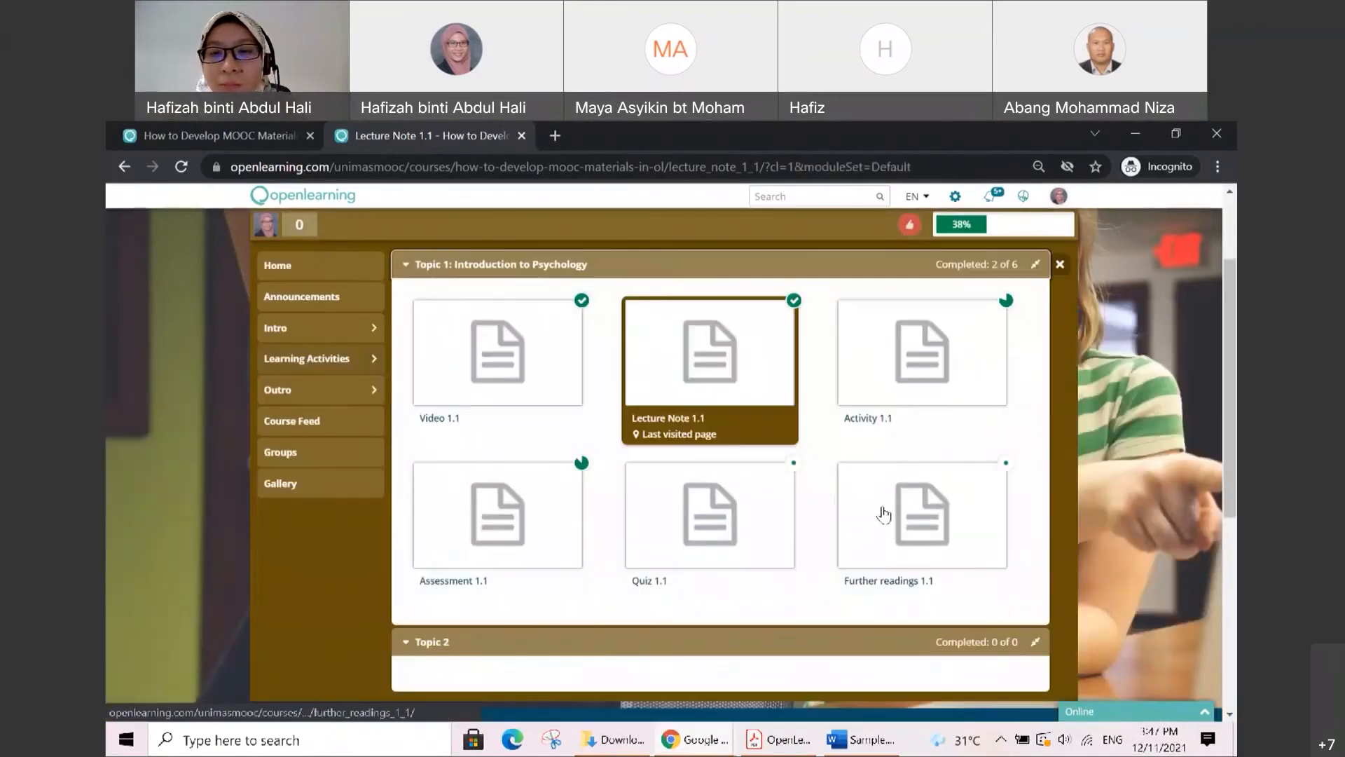
click(881, 398)
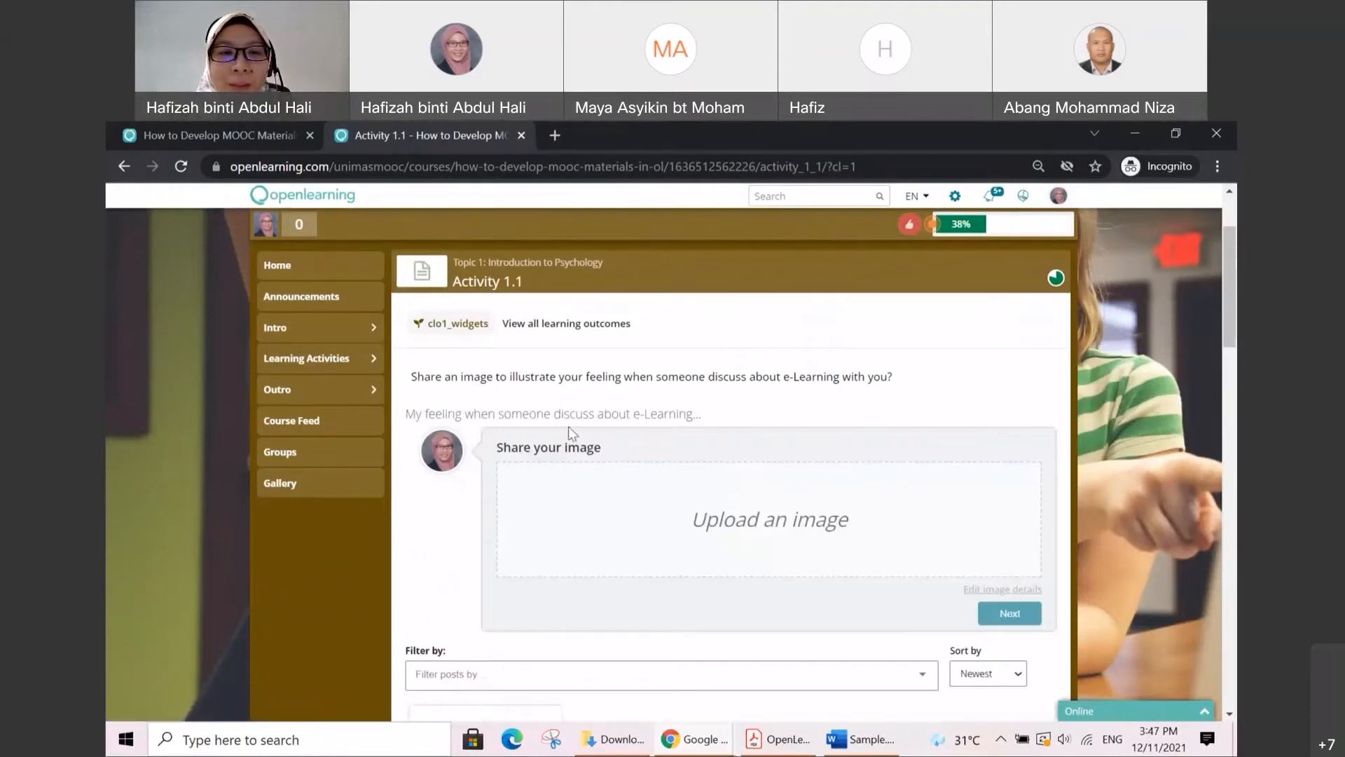
Step: Upload children-g18d678c44_1920.jpg as the shared image for the e-Learning feeling prompt in Activity 1.1
scroll(715, 451, down, 1)
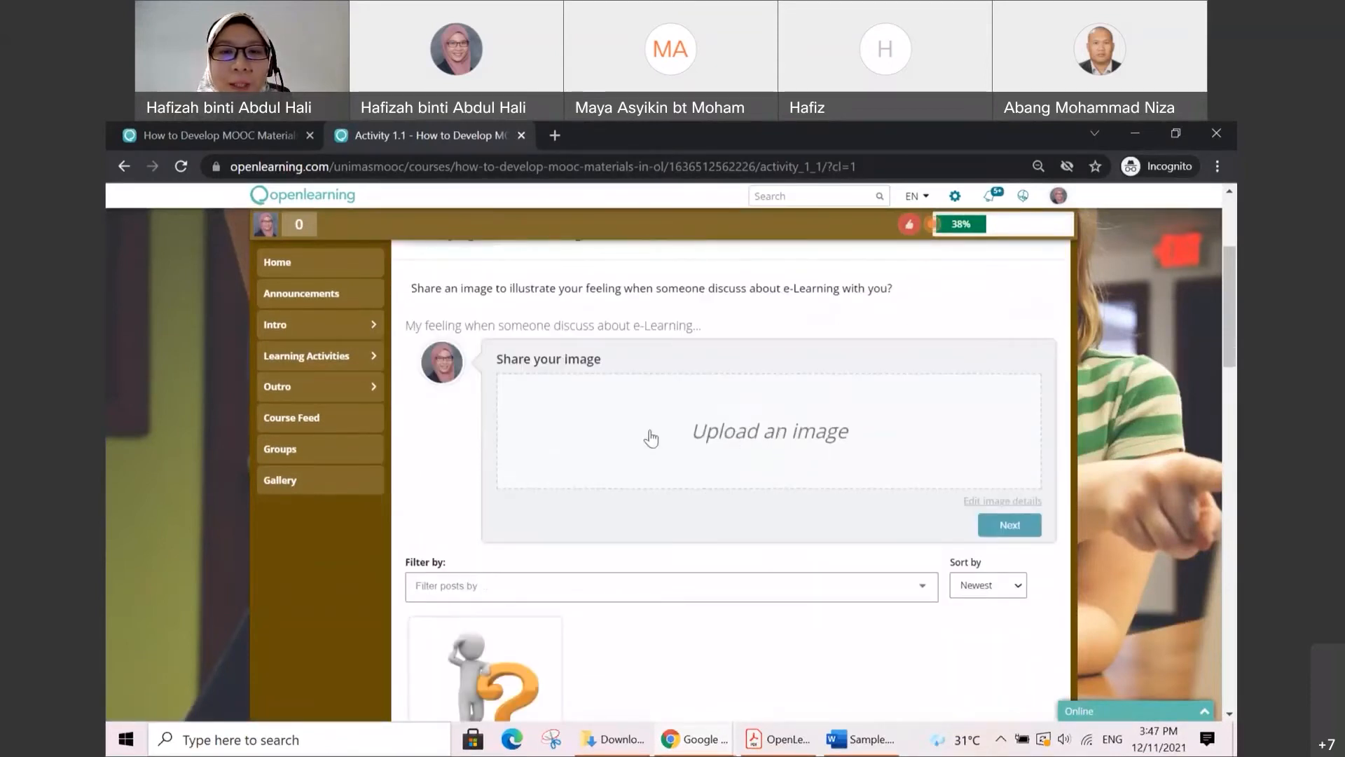
click(802, 439)
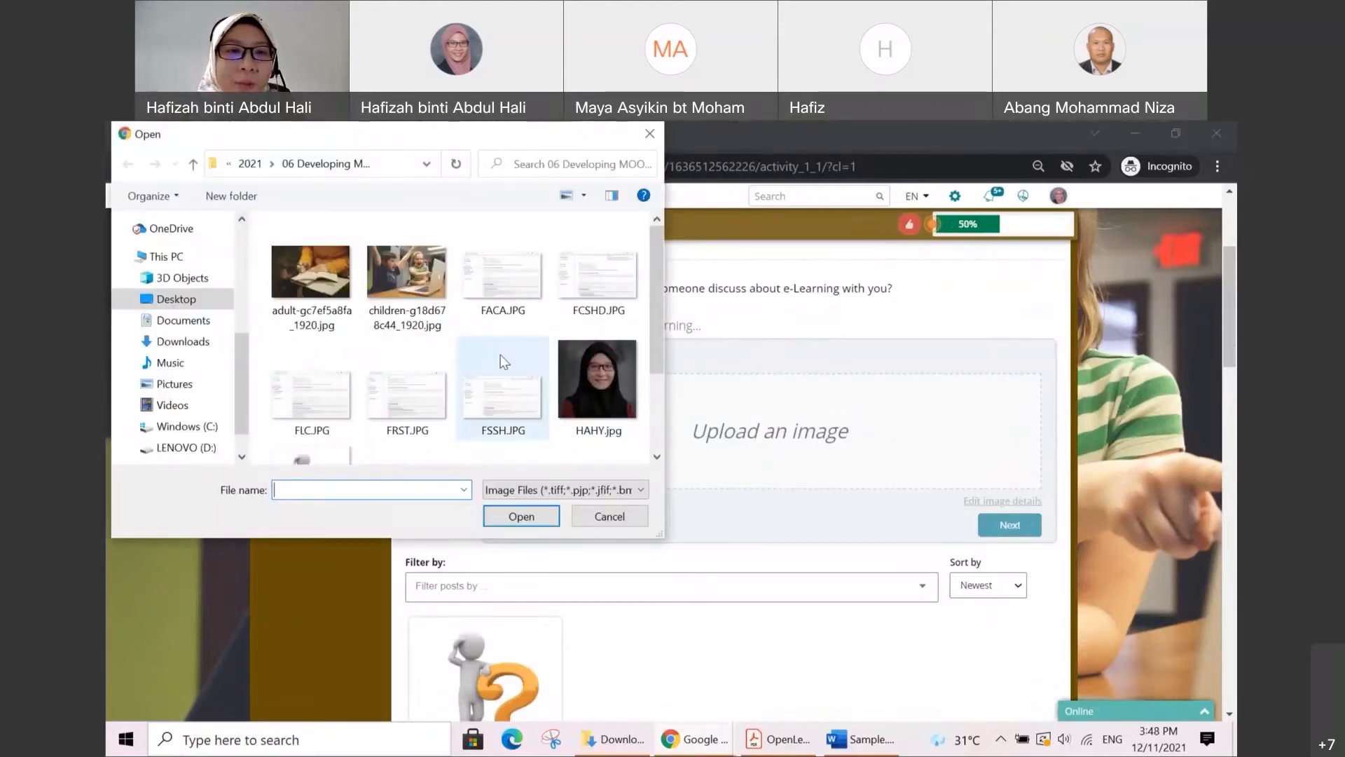
click(424, 275)
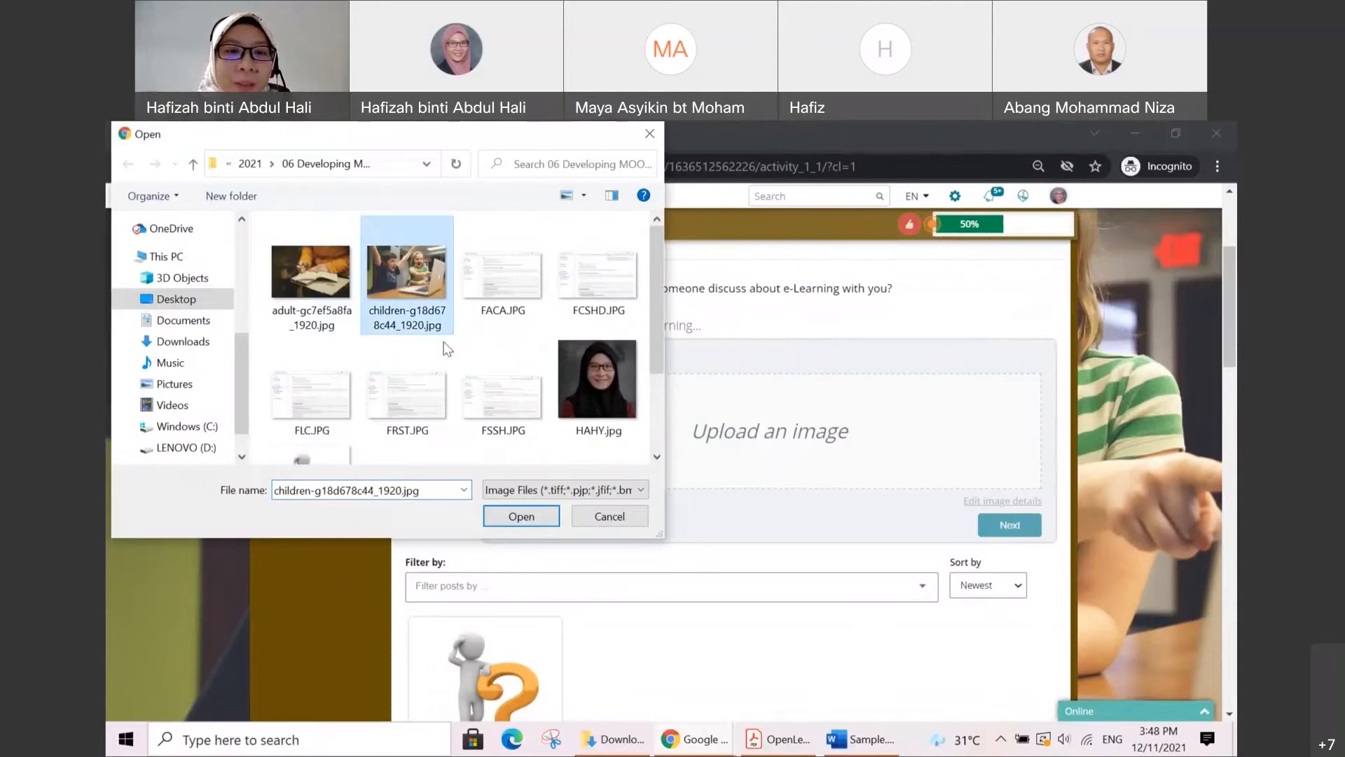
click(521, 516)
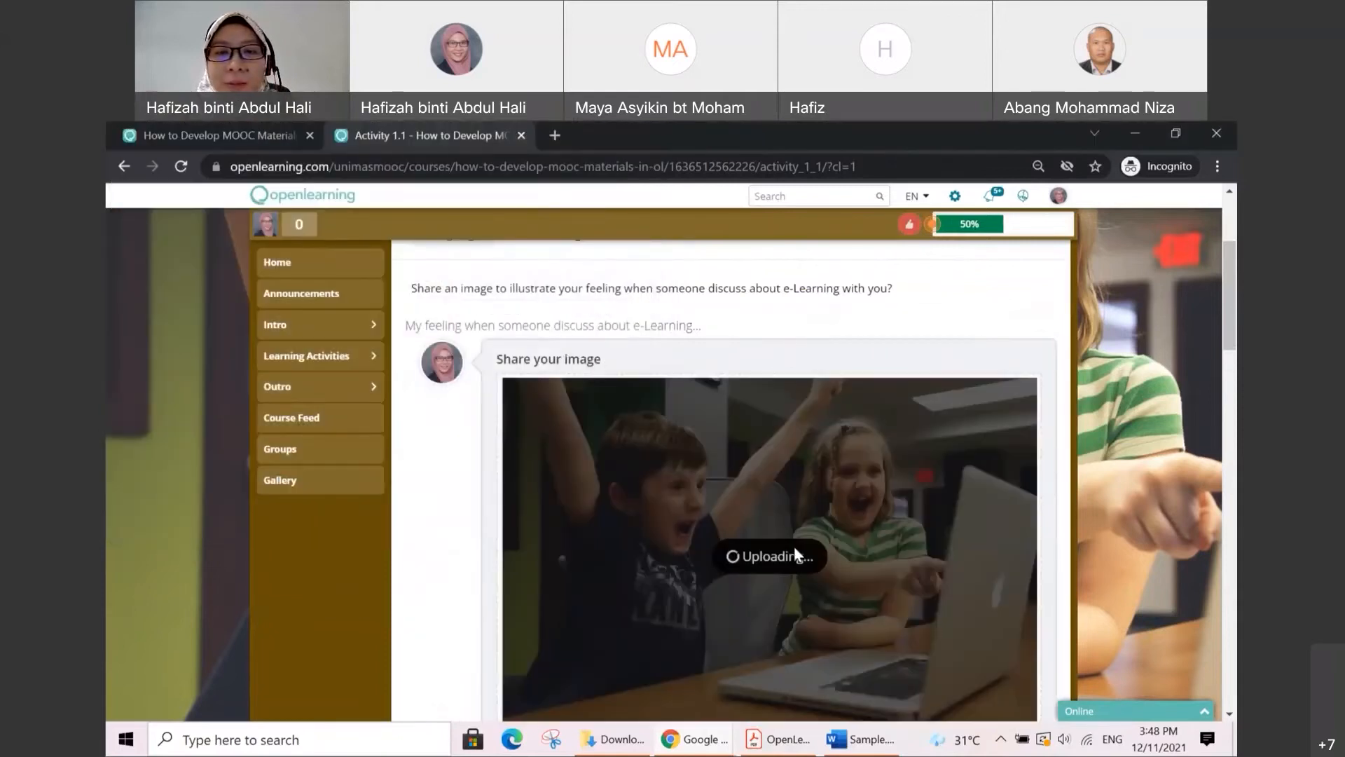
scroll(787, 481, down, 2)
scroll(787, 480, up, 2)
scroll(1045, 580, up, 1)
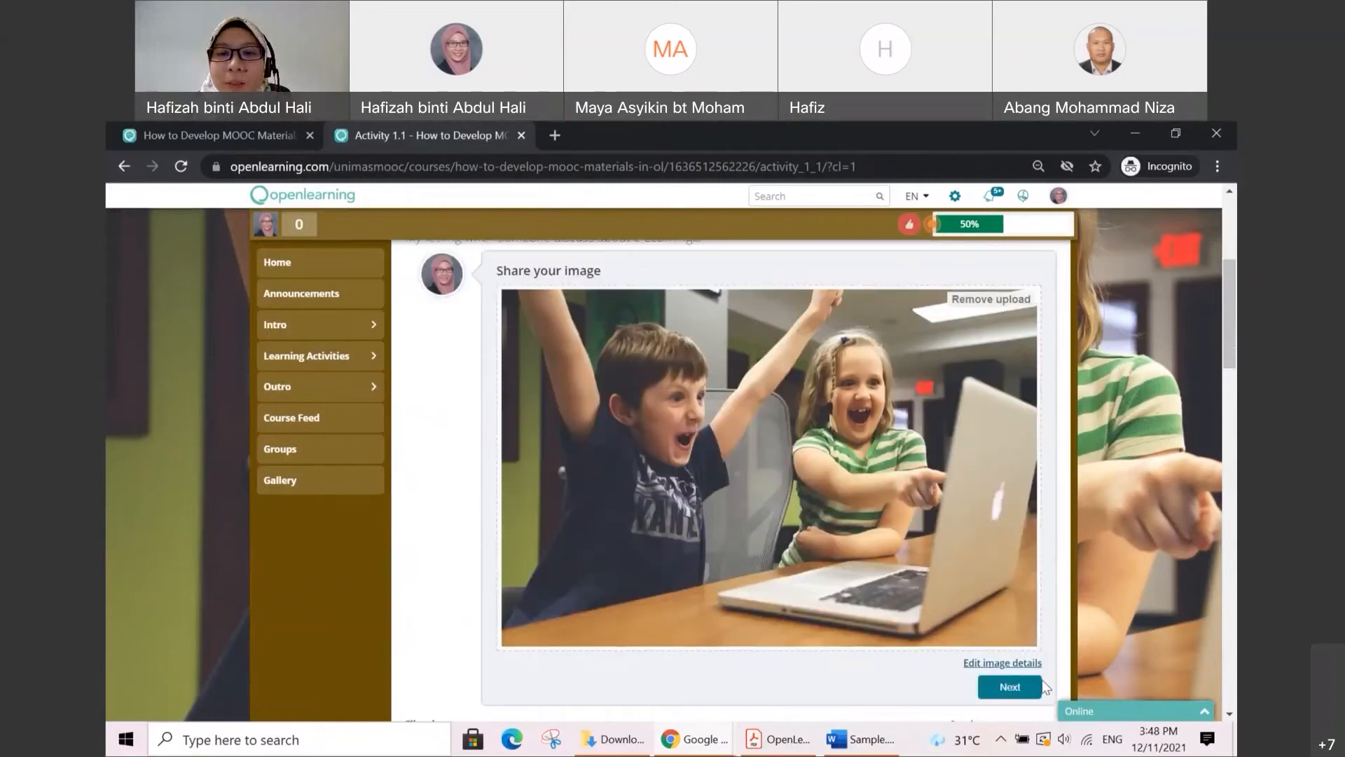
Step: Post the uploaded image to the class without adding a caption or tags
click(1007, 690)
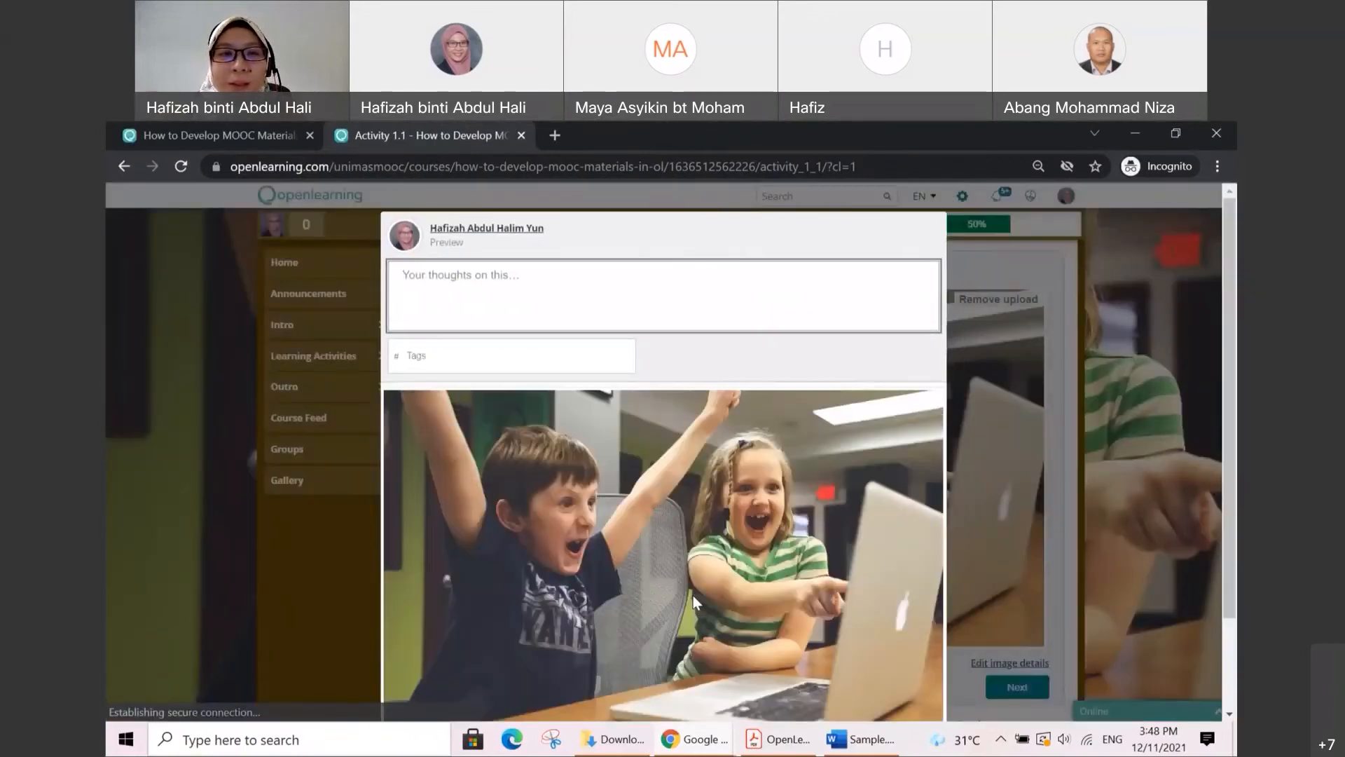
scroll(854, 644, down, 2)
click(921, 675)
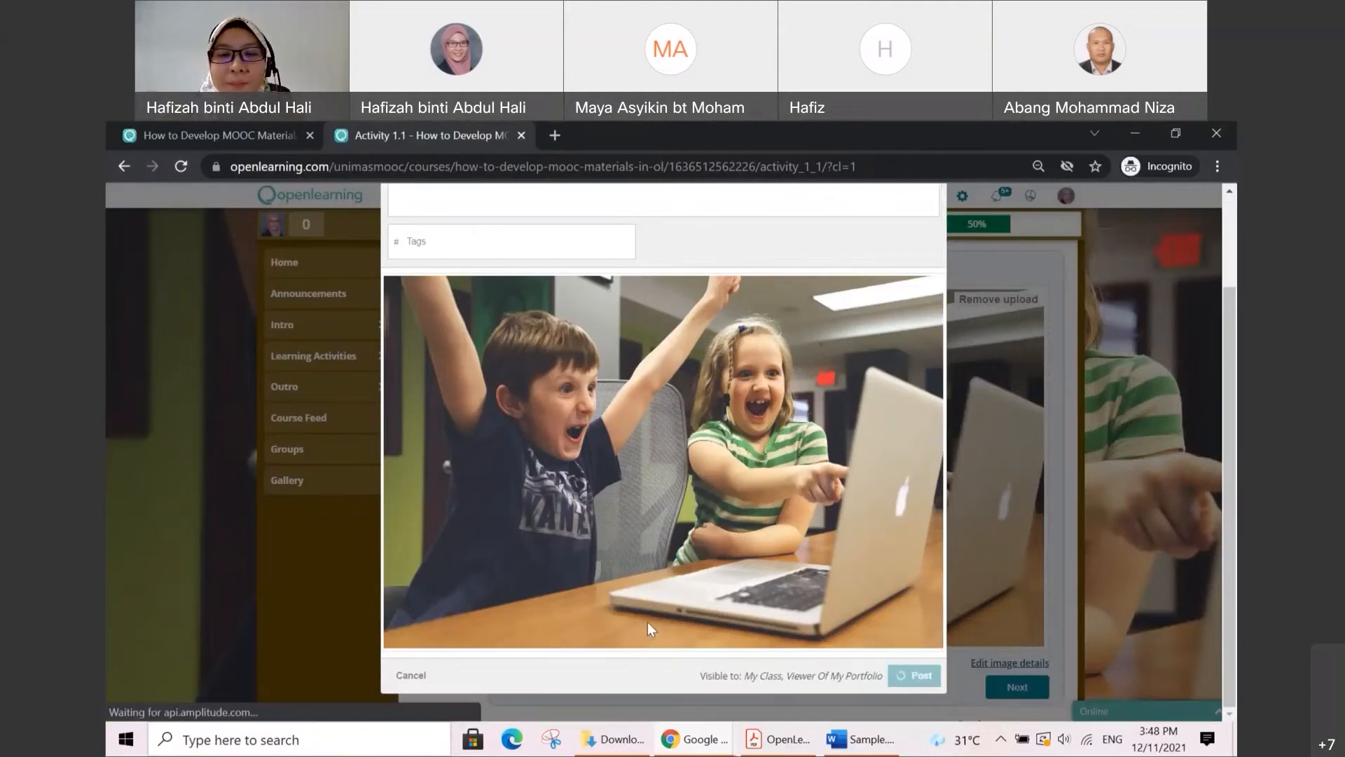
Step: Write "Fish can swim.." as the response to the prompt to describe the selected animal
scroll(676, 543, down, 10)
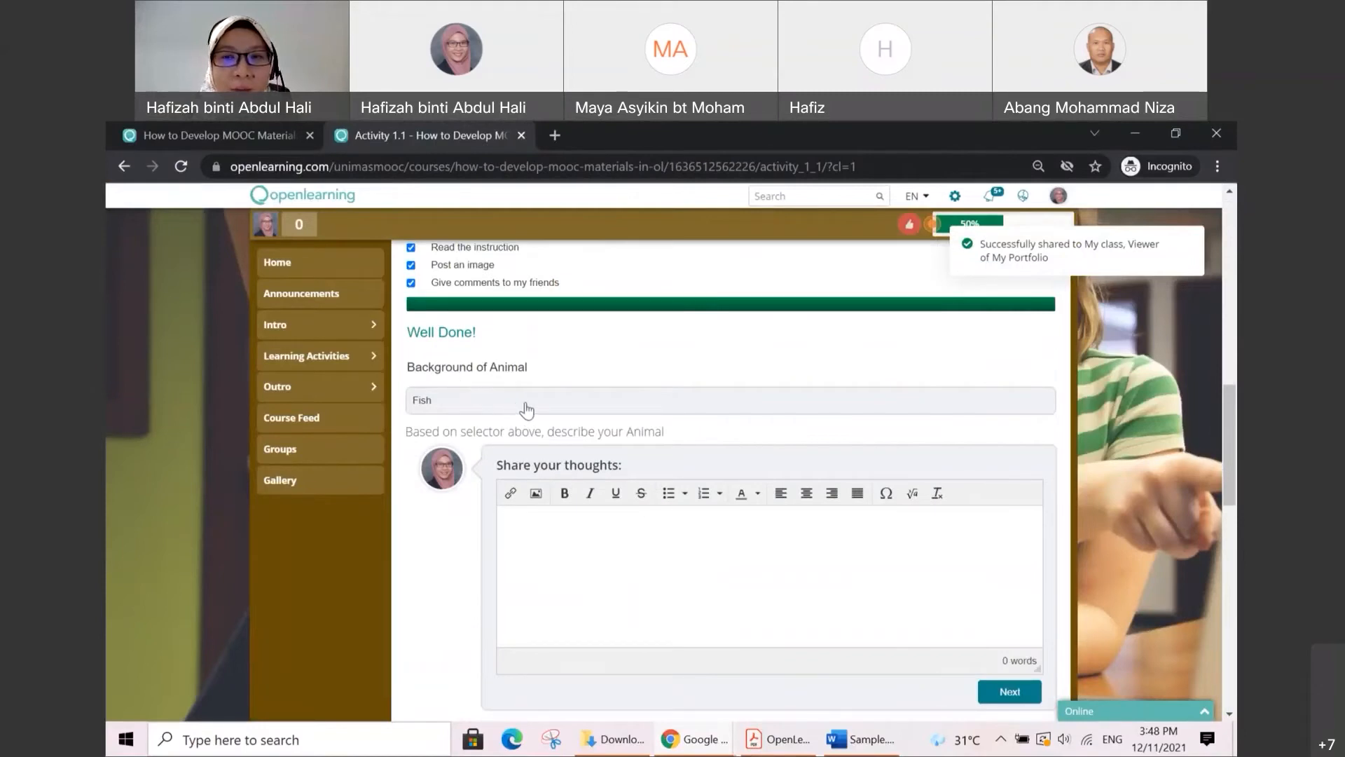
scroll(574, 490, down, 1)
click(599, 452)
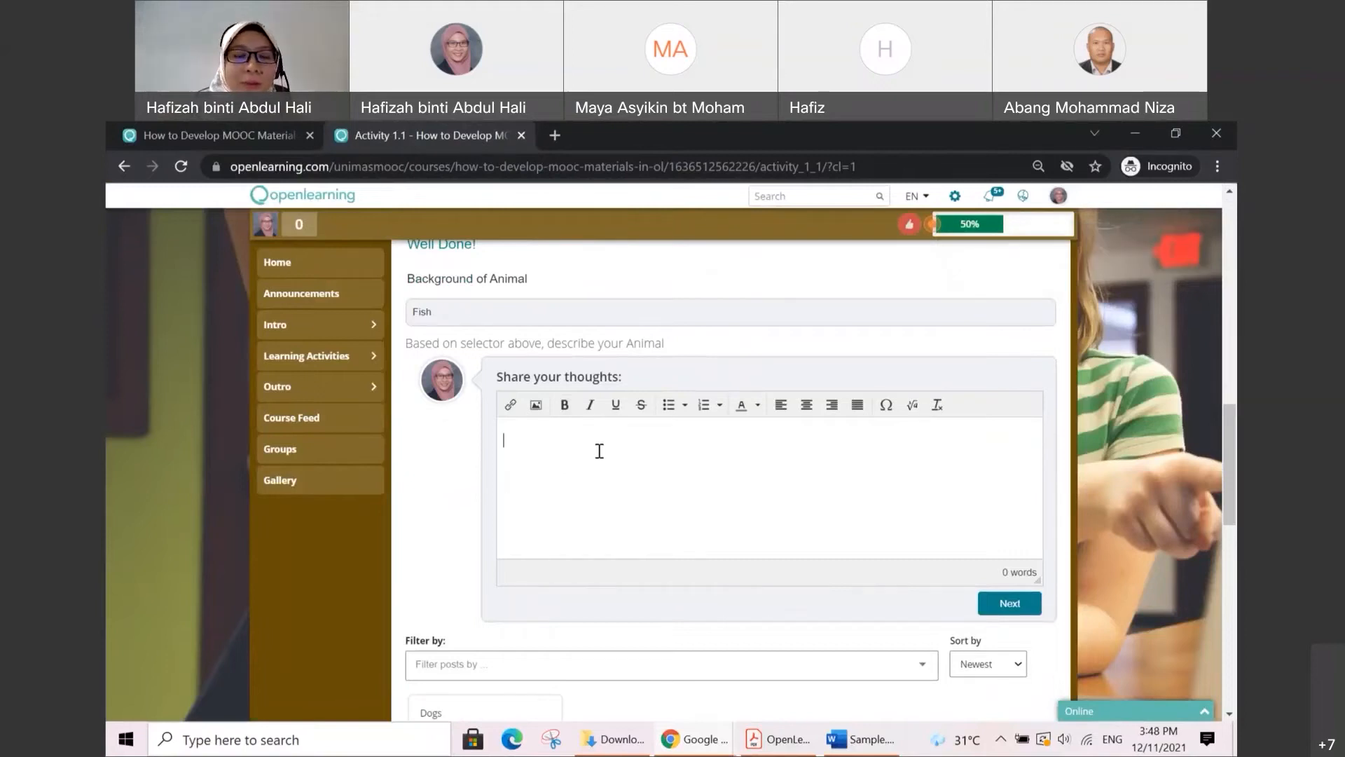
text(It)
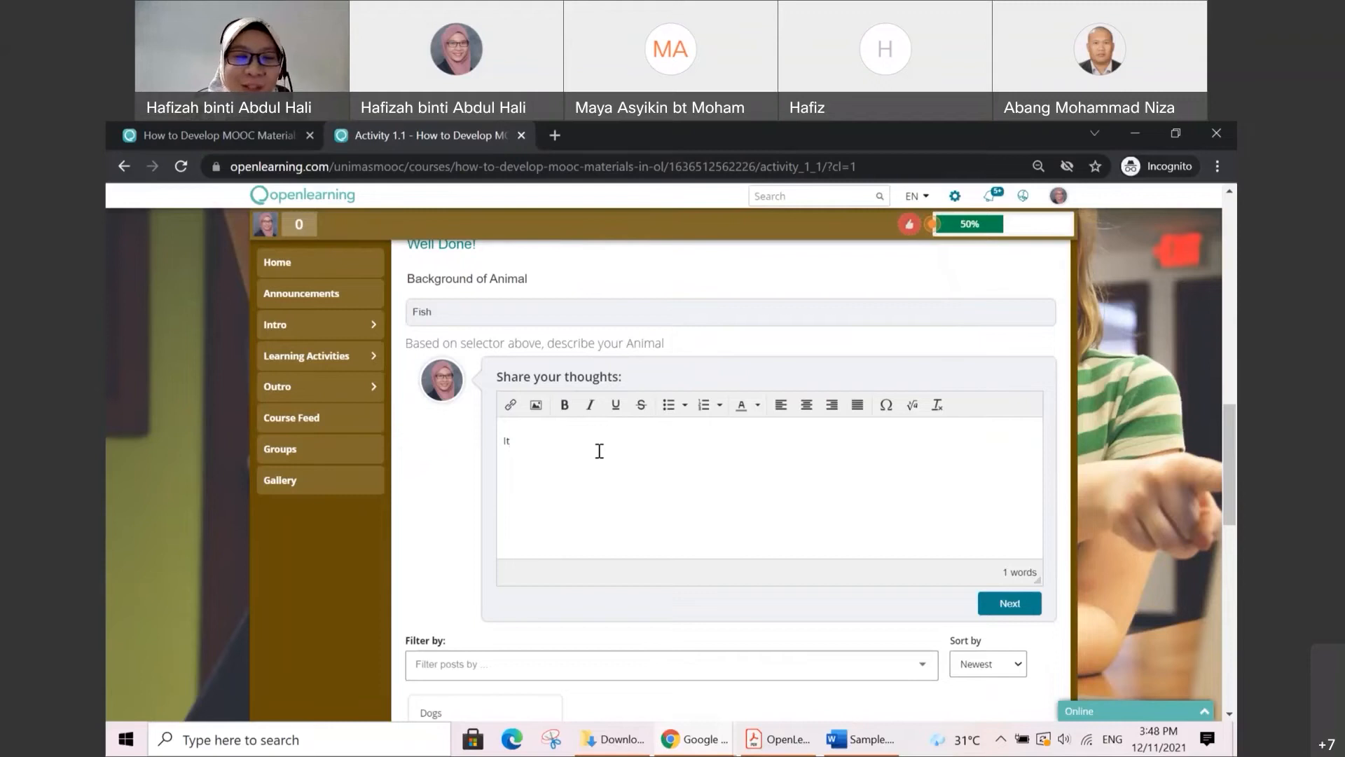
text( can swim)
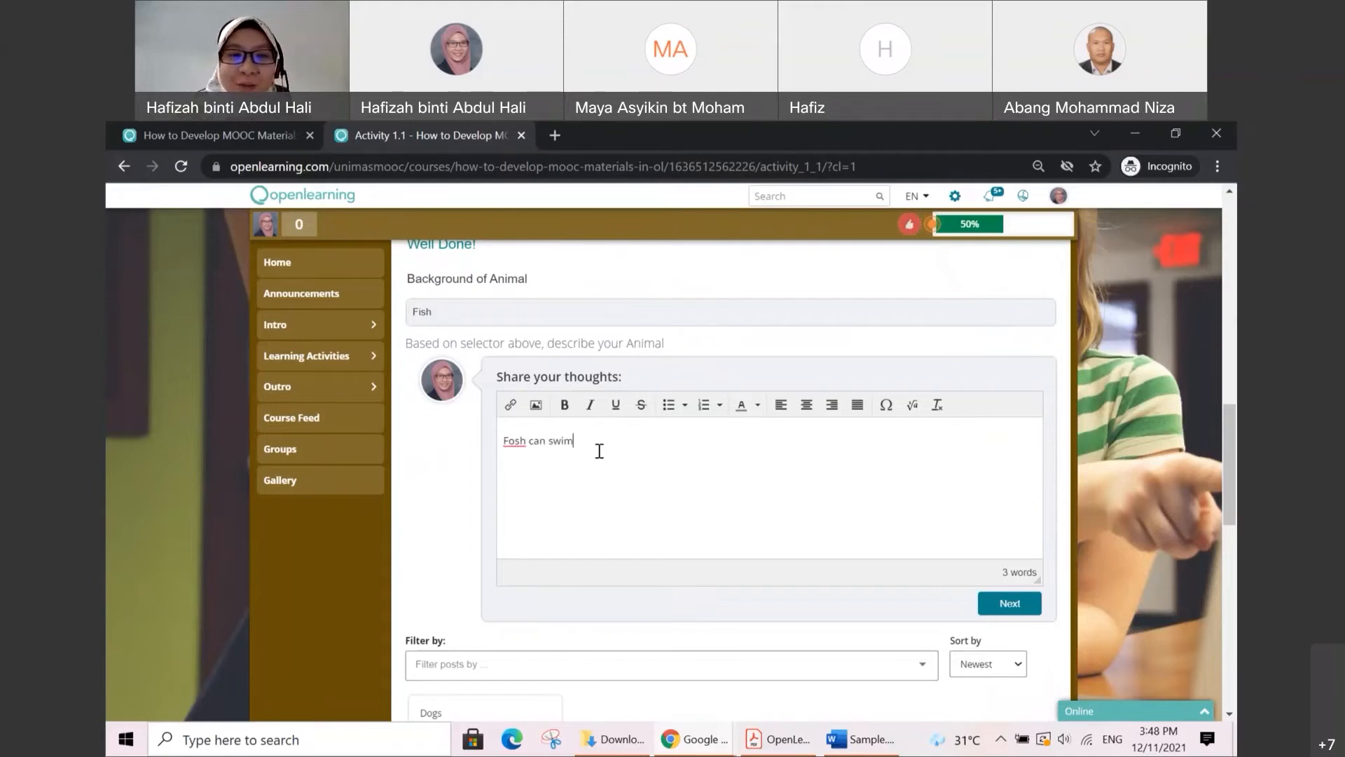
text(..)
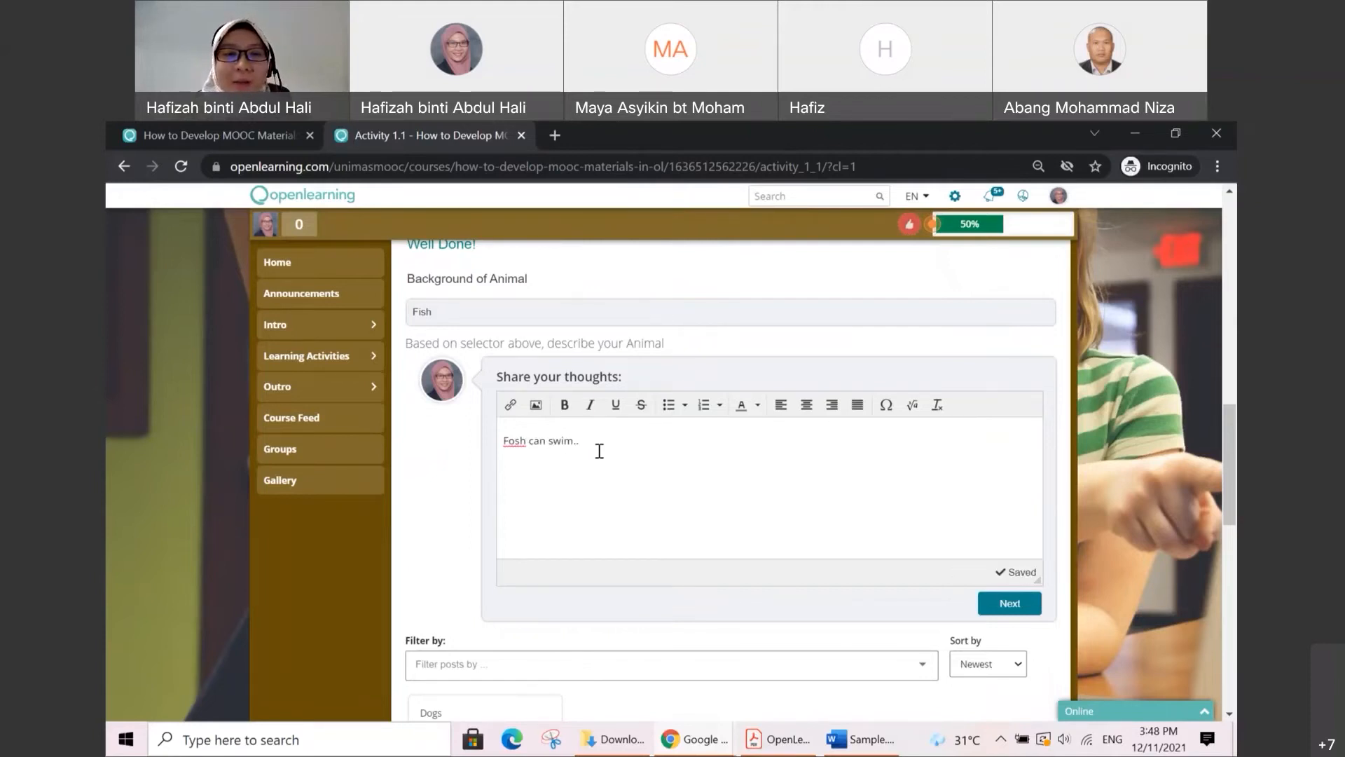
key(BackSpace)
text(i)
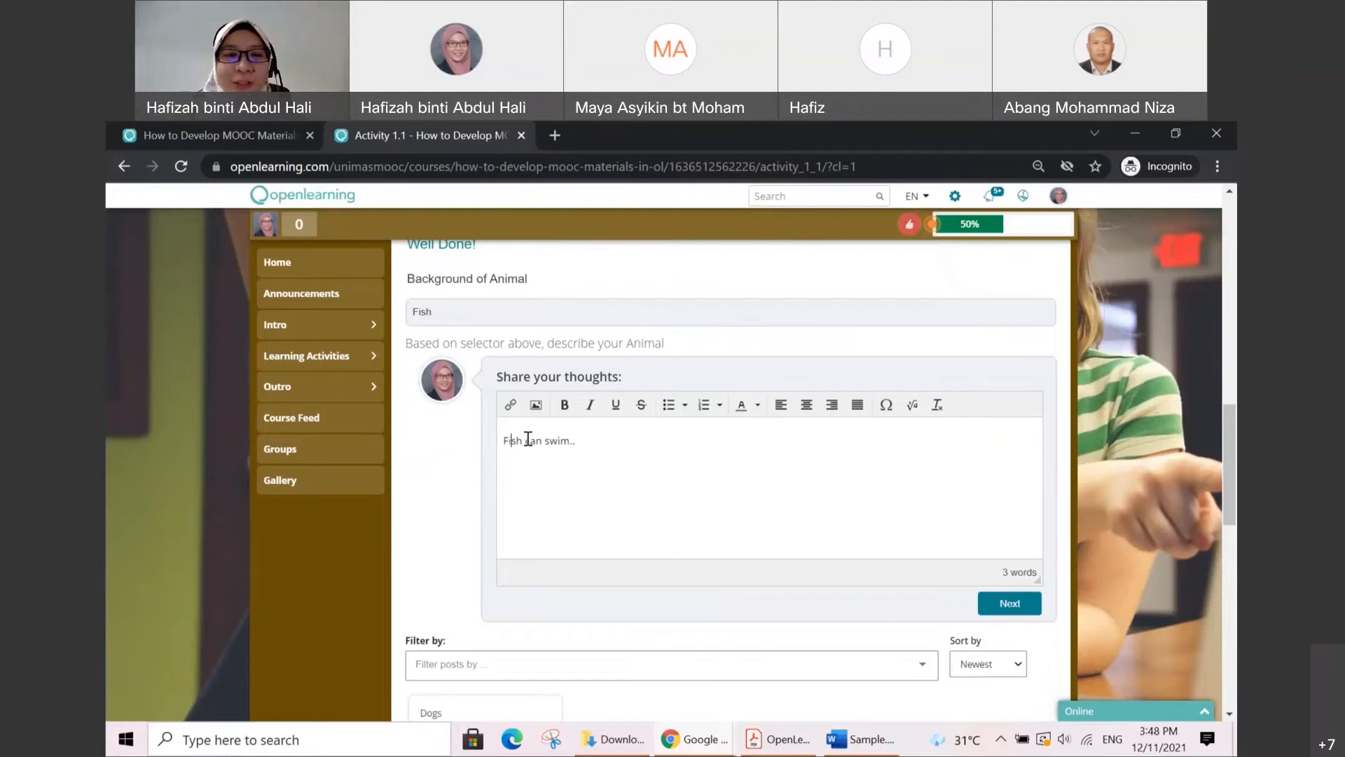
Step: Post the written animal description to the class
scroll(853, 516, down, 1)
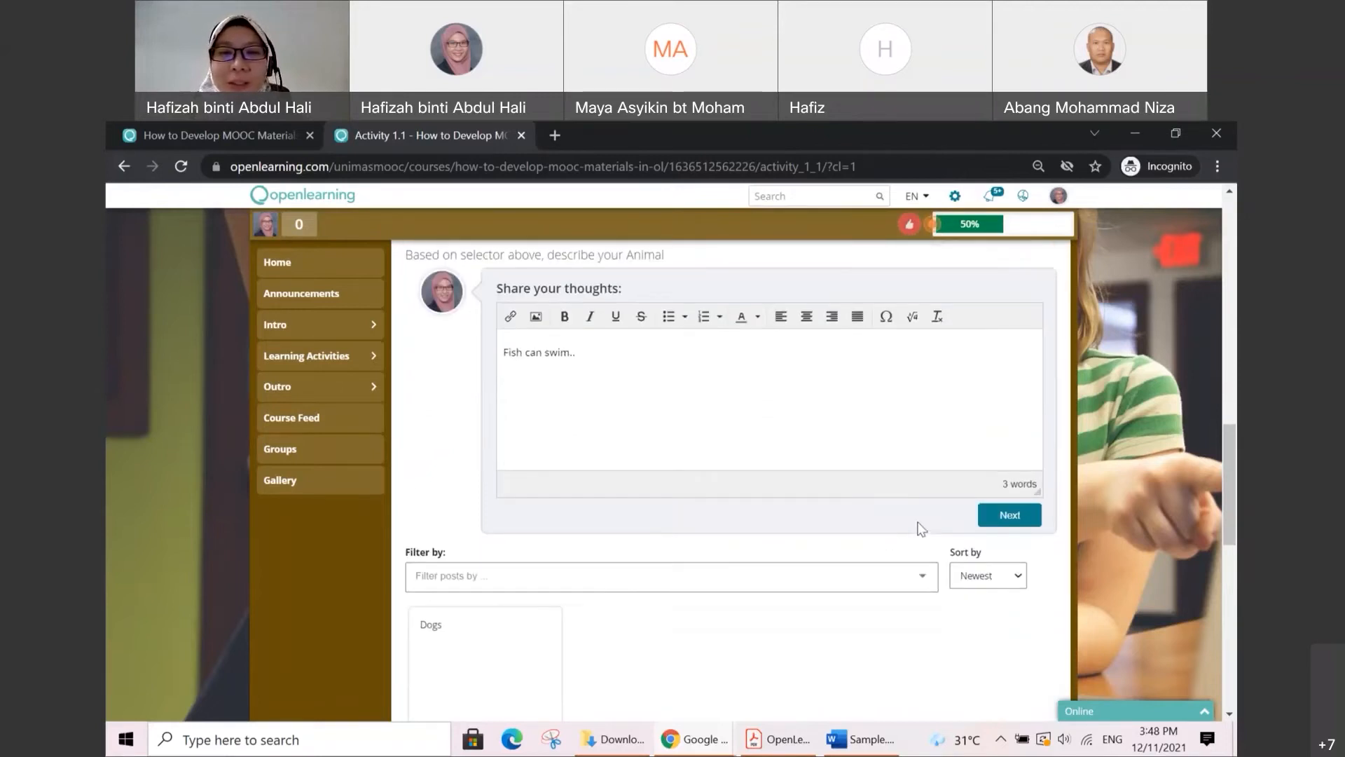
click(968, 517)
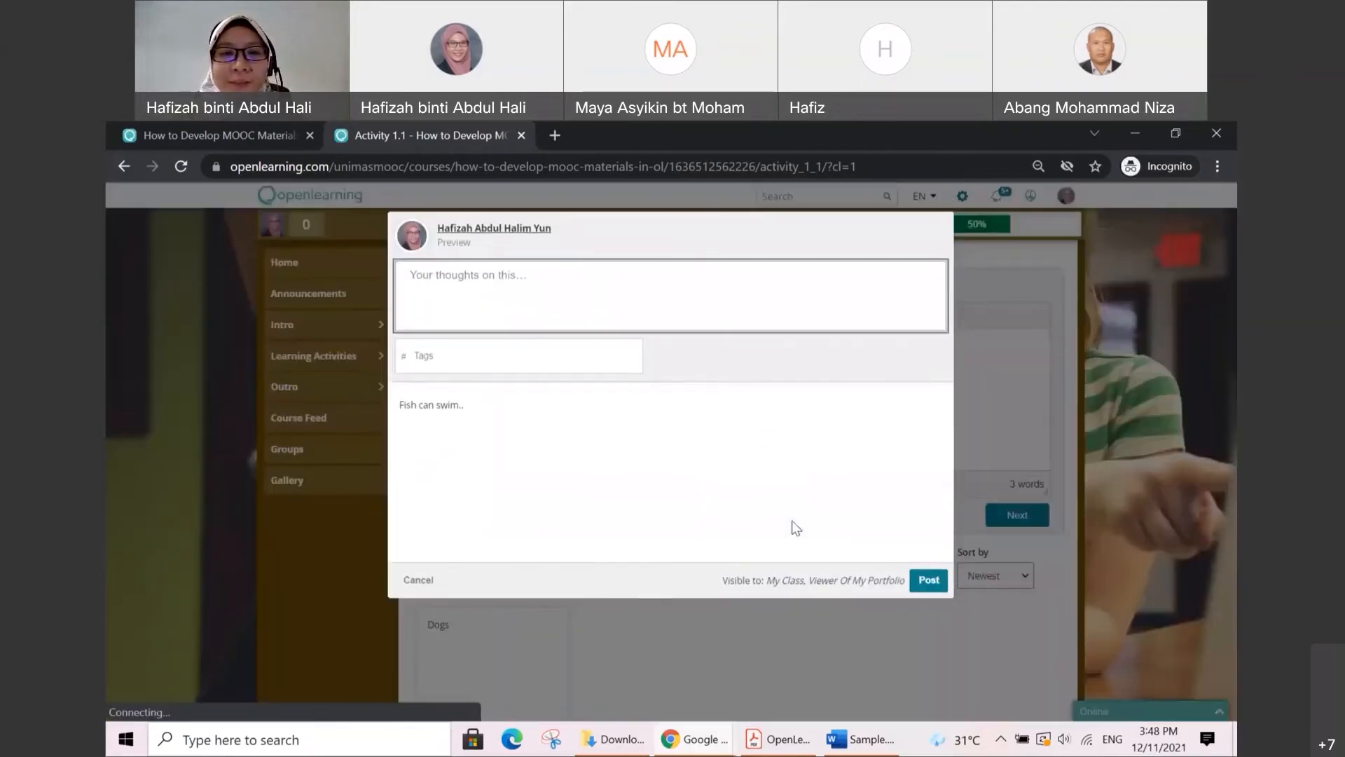
click(929, 580)
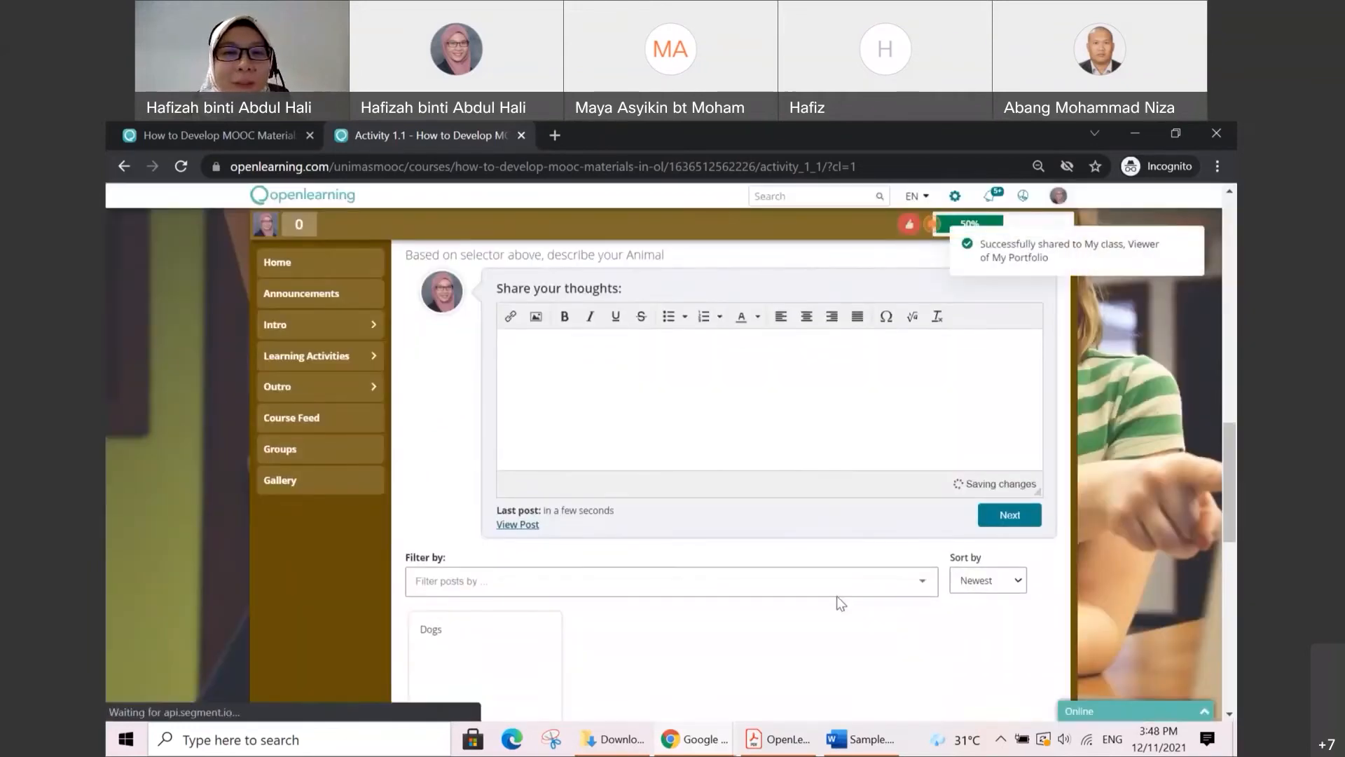
mouse_move(982, 244)
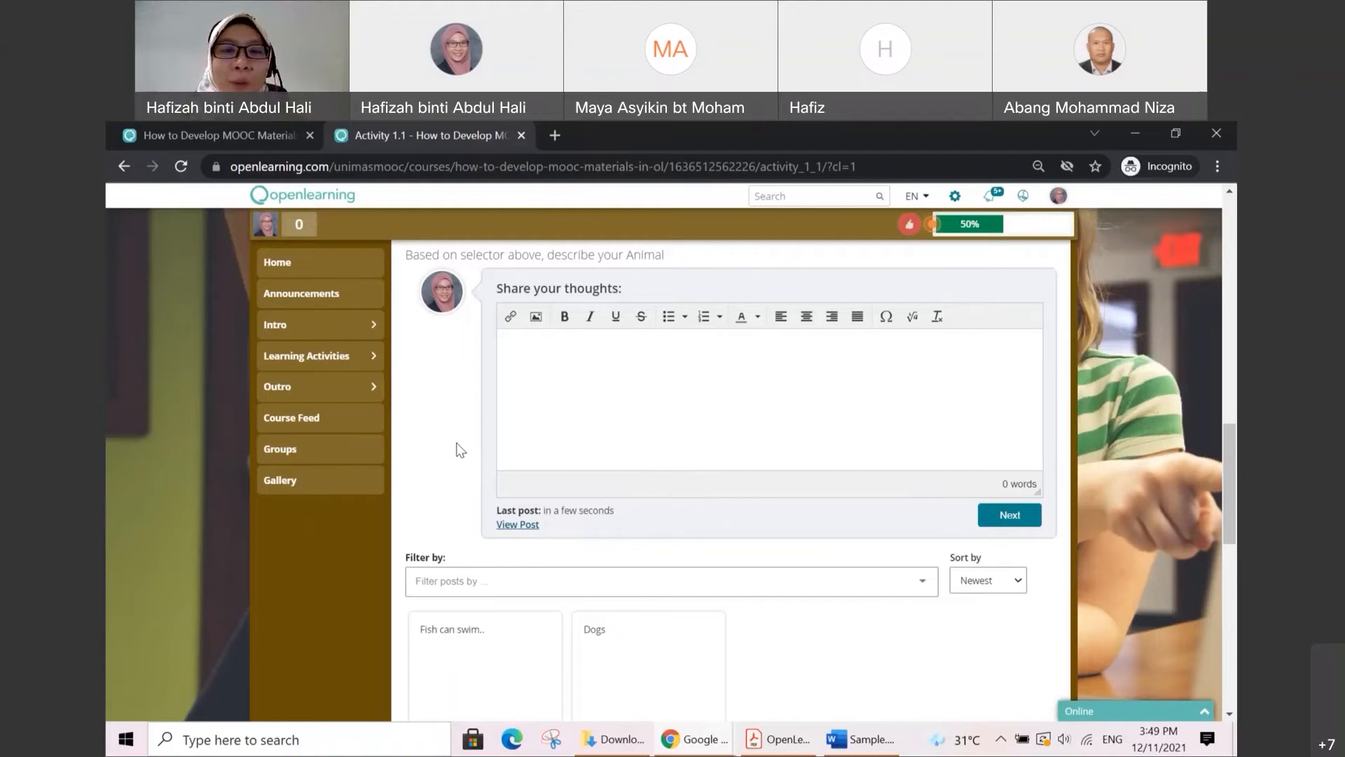
scroll(460, 449, down, 1)
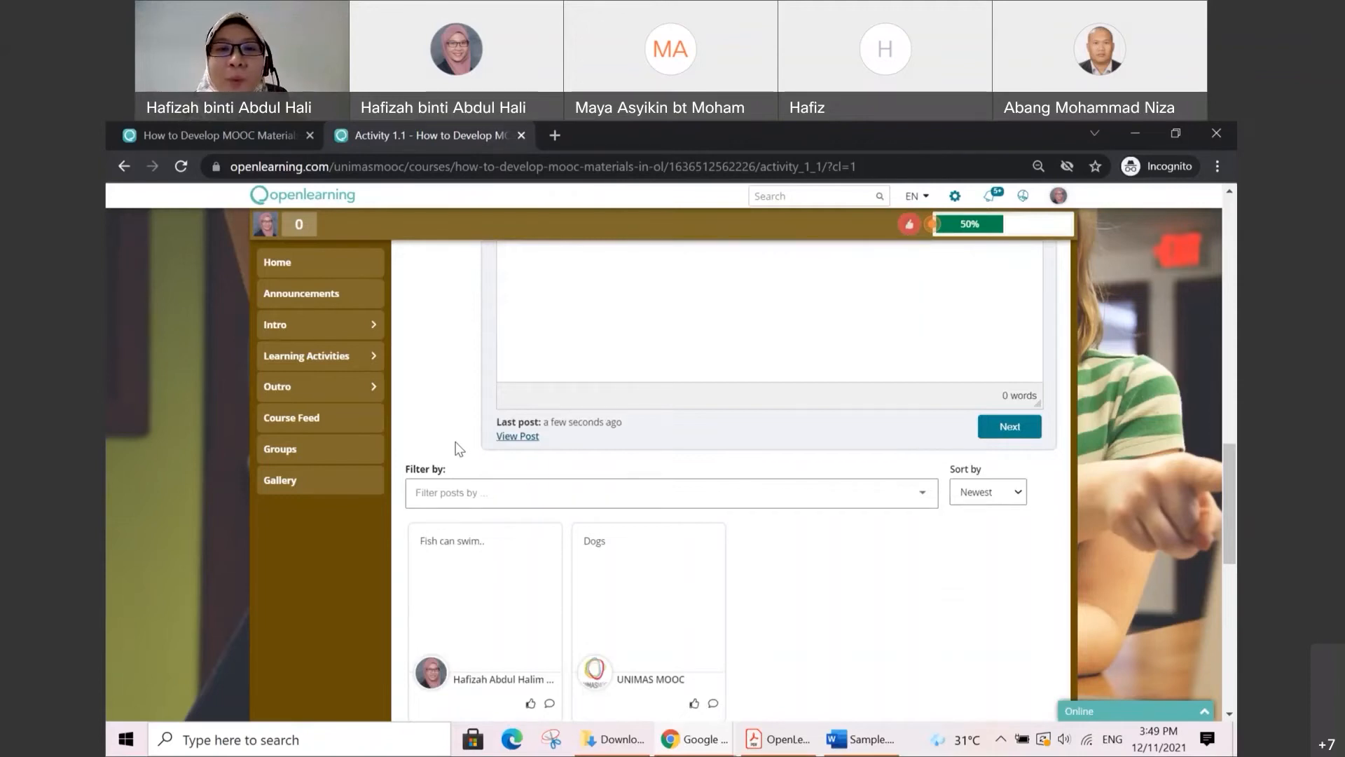
scroll(459, 448, up, 1)
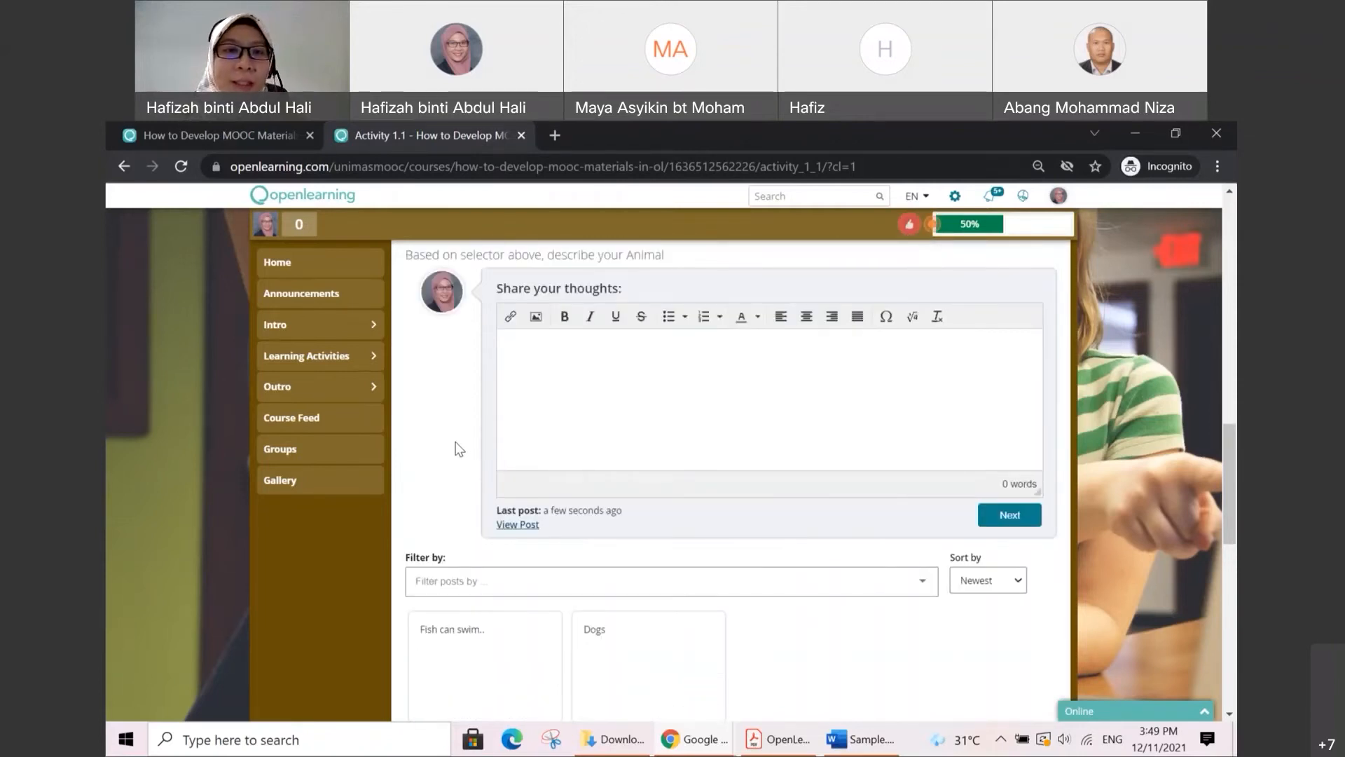
scroll(459, 448, up, 1)
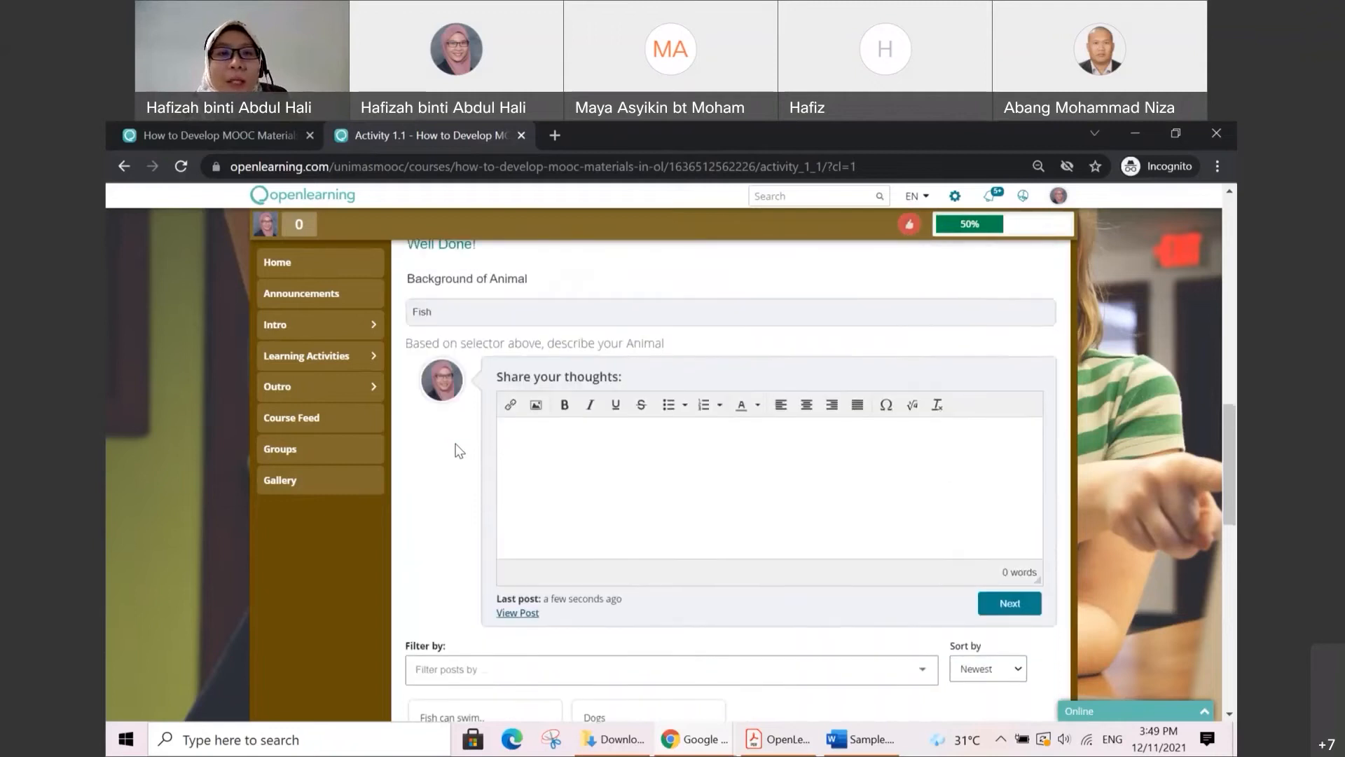
scroll(455, 482, down, 2)
scroll(455, 482, up, 2)
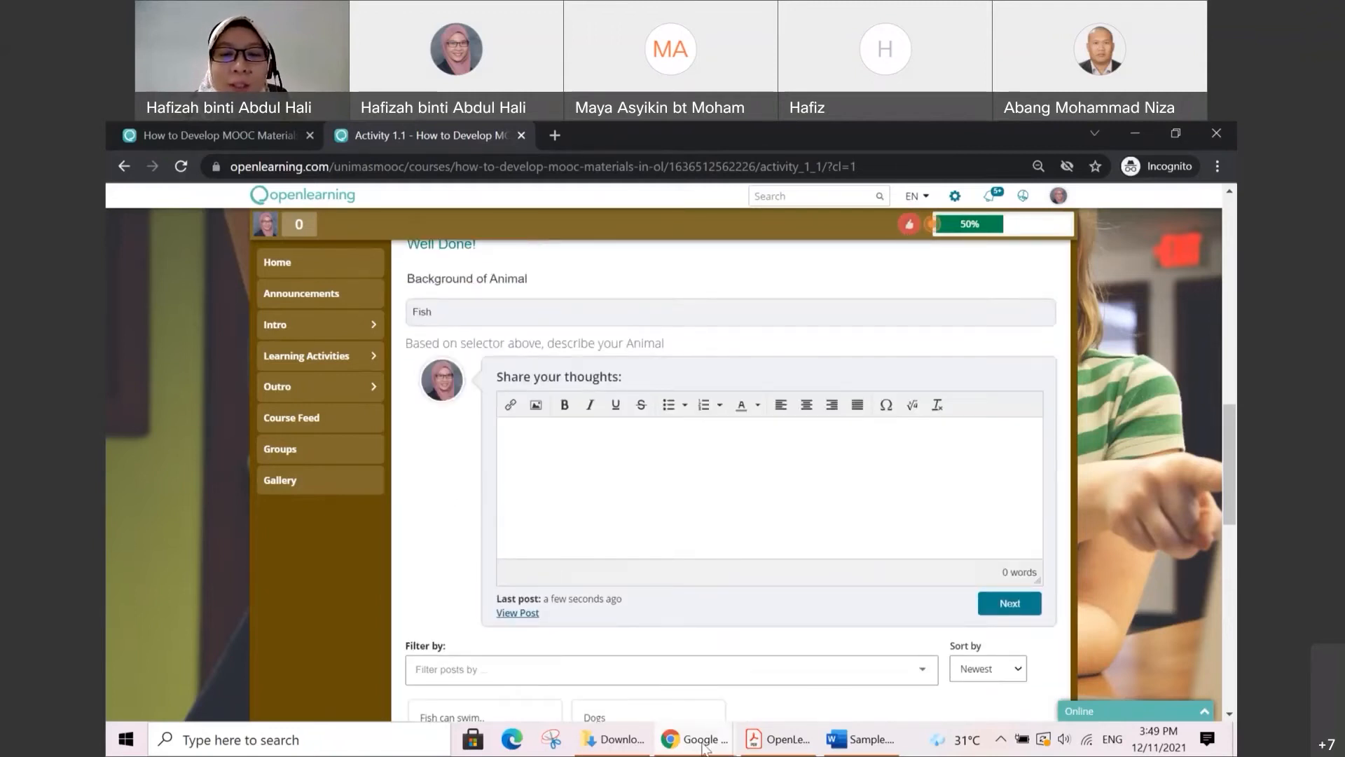
Step: Switch to the administrator Chrome window, return from the Activity report to the student list, and reload the Assess Learners page
click(669, 741)
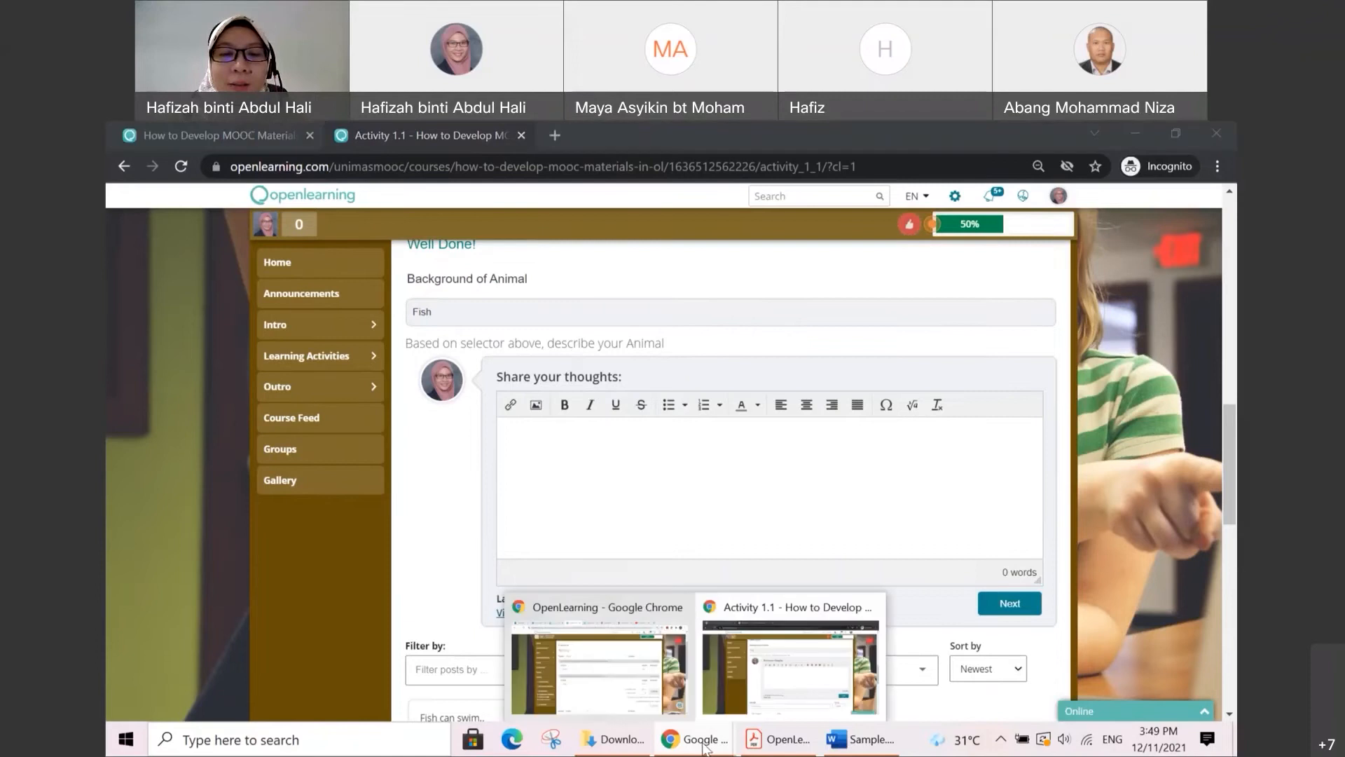
click(648, 685)
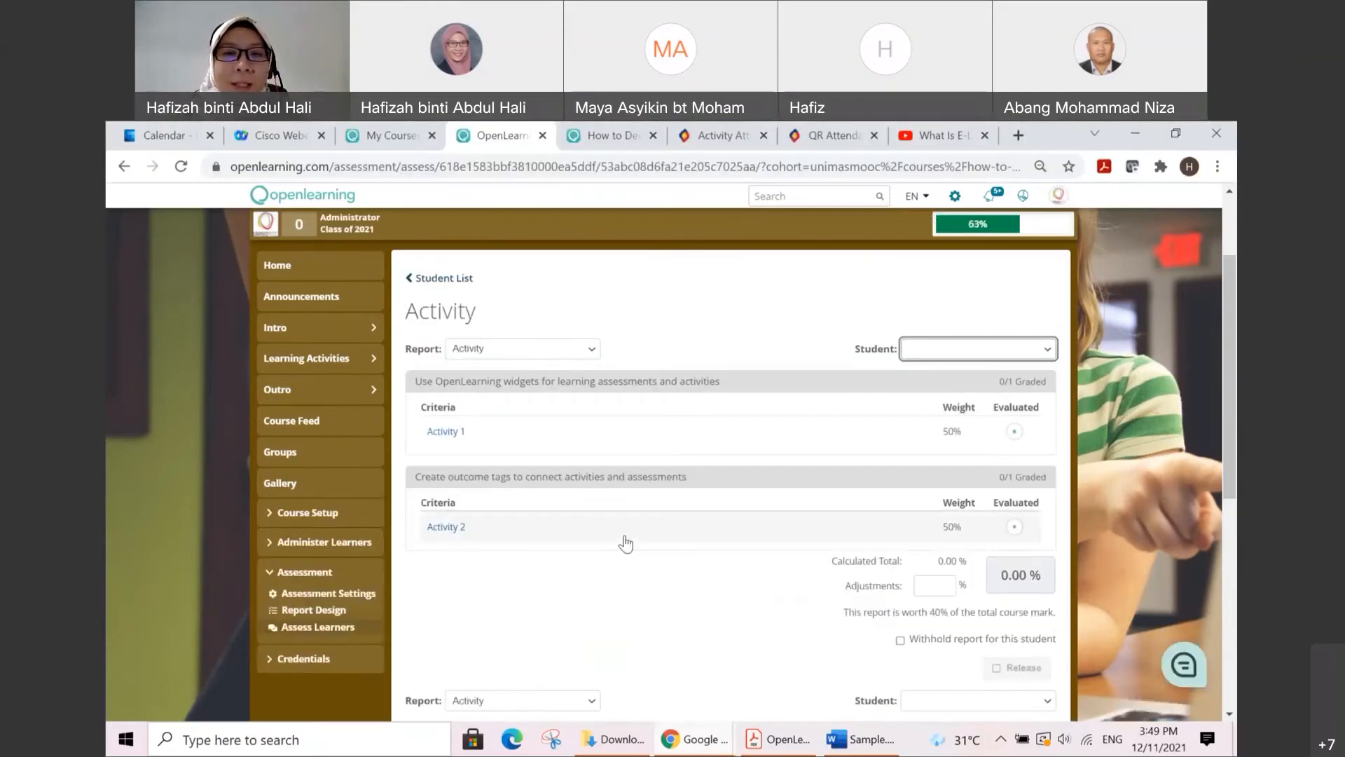
click(446, 279)
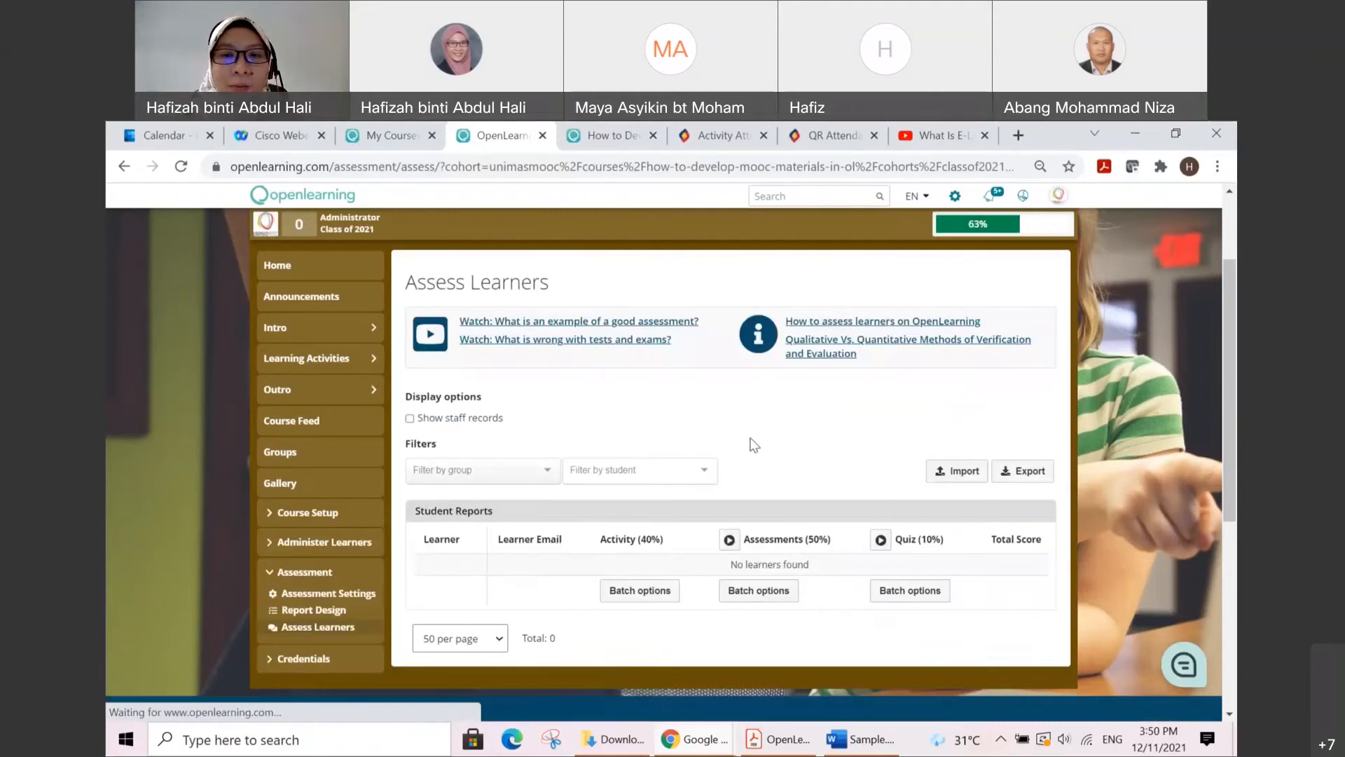
click(183, 168)
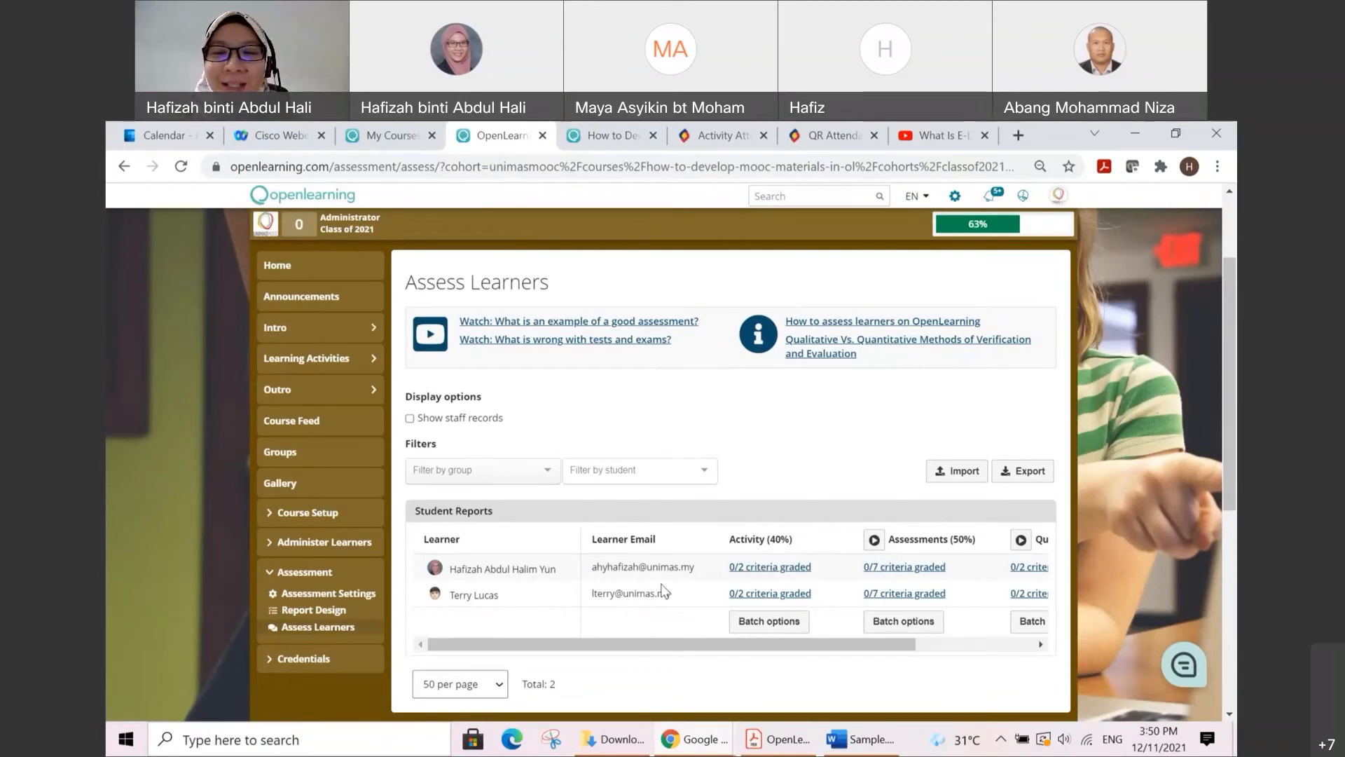
Step: Run automatic grading on the Assessments report and on the Quiz report for all learners
drag(797, 642, 924, 646)
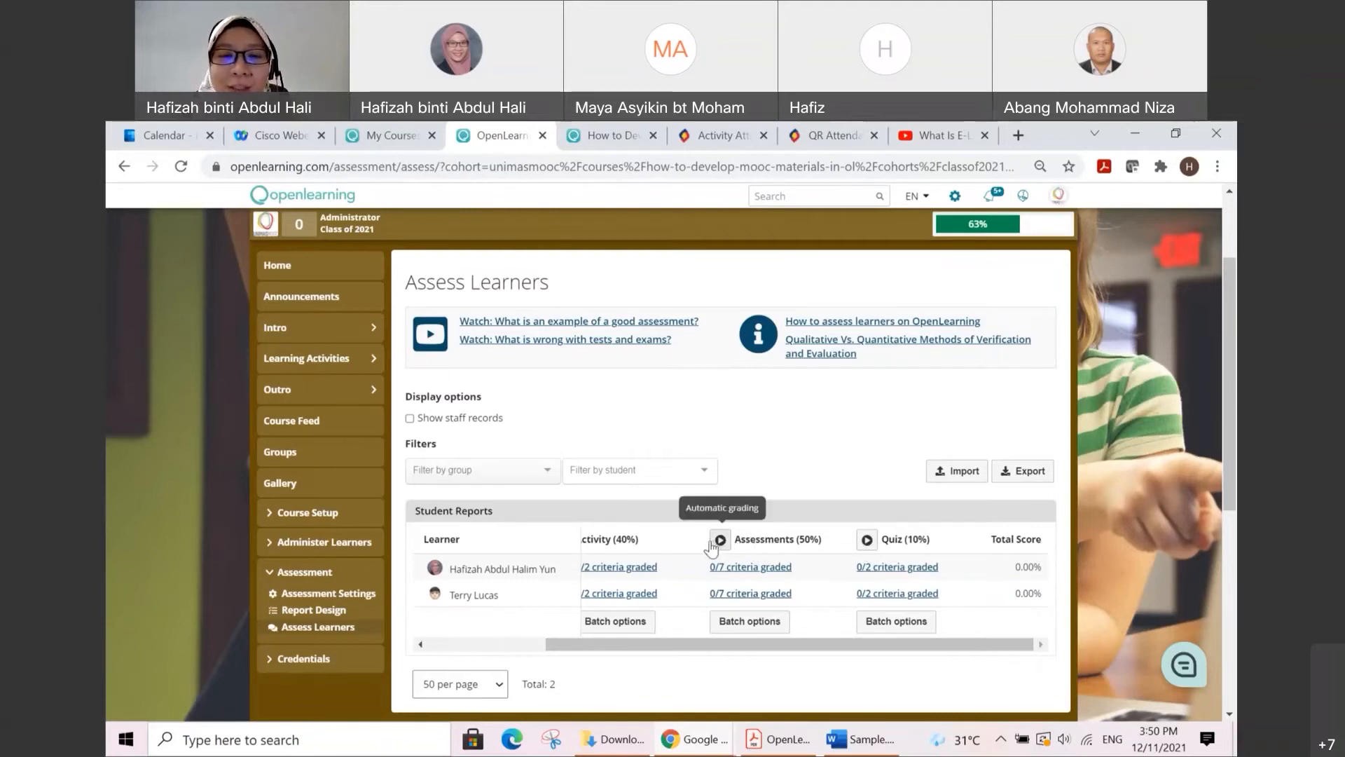
click(732, 540)
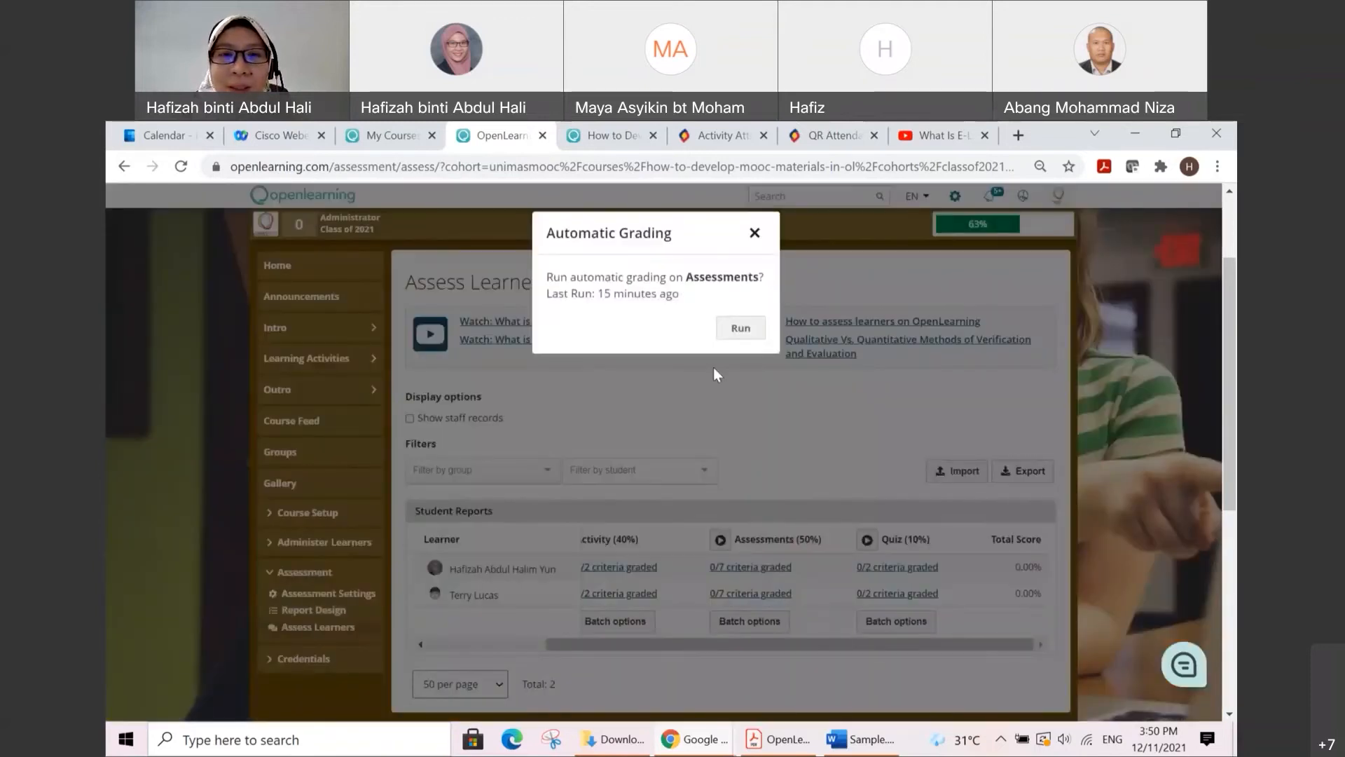
click(740, 328)
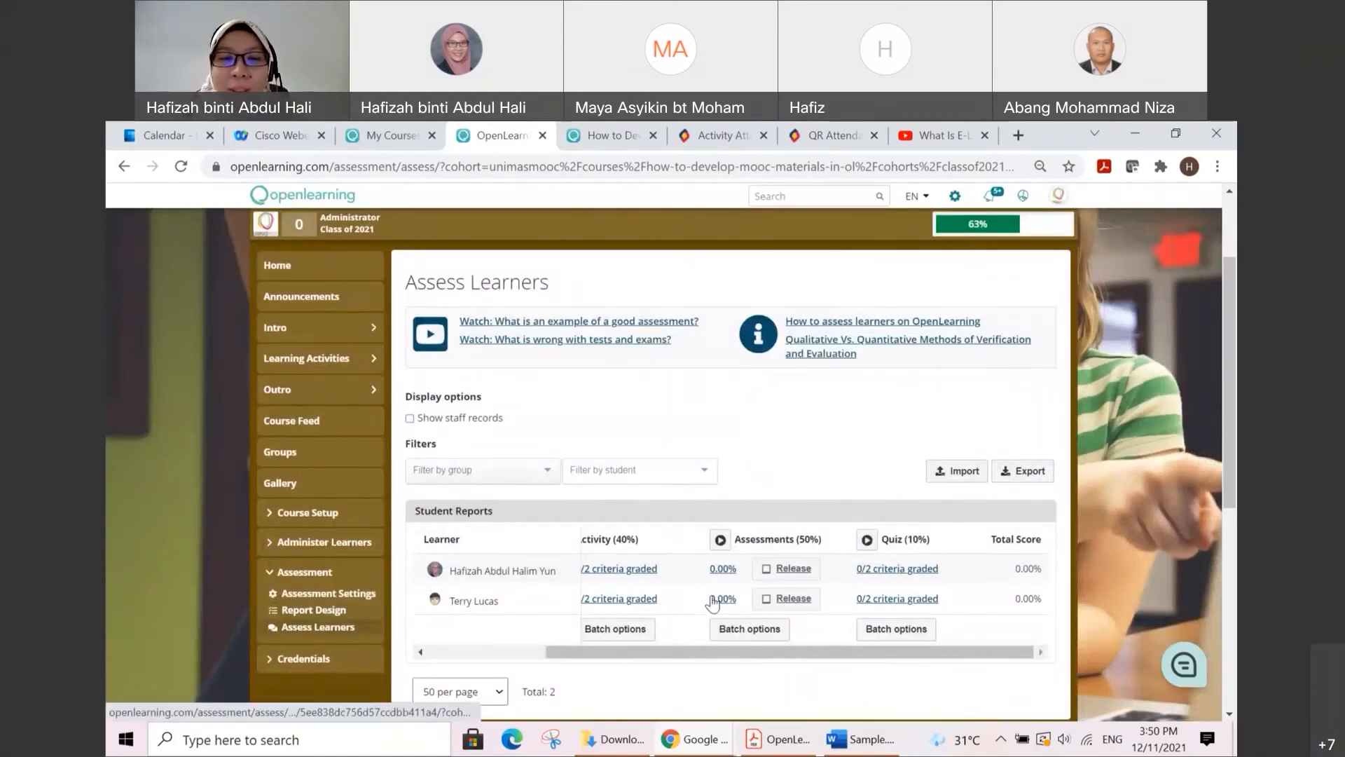
click(867, 539)
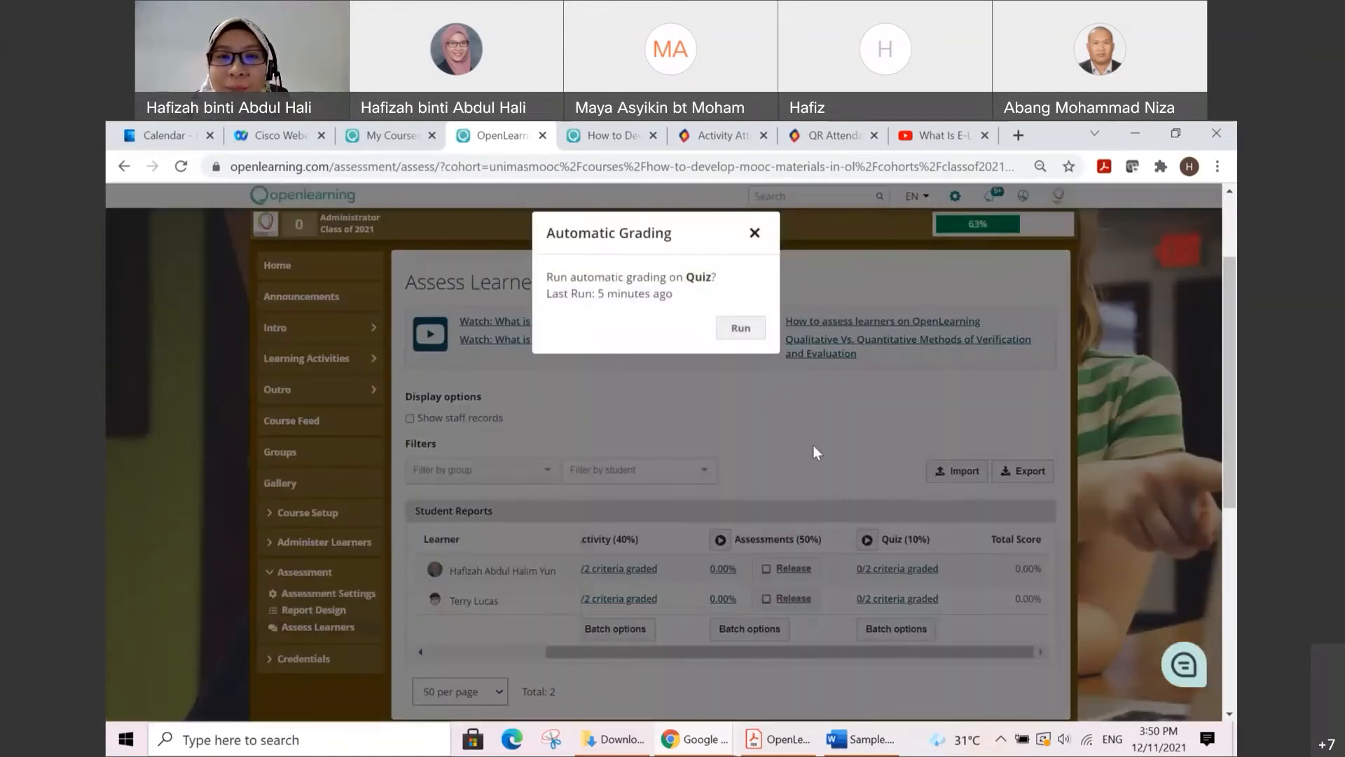
click(756, 330)
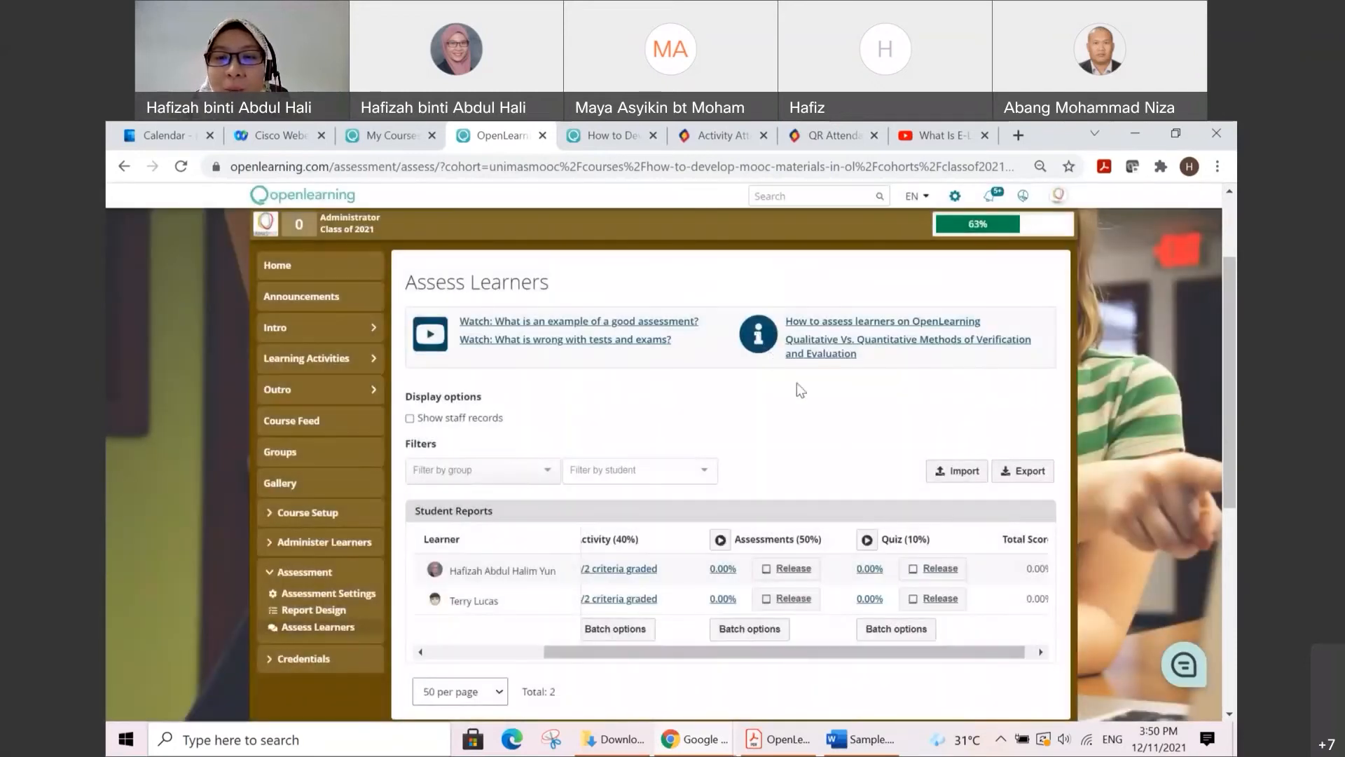
Step: Review the graded columns in the Student Reports table and open the first listed learner's Activity report
drag(841, 653, 688, 607)
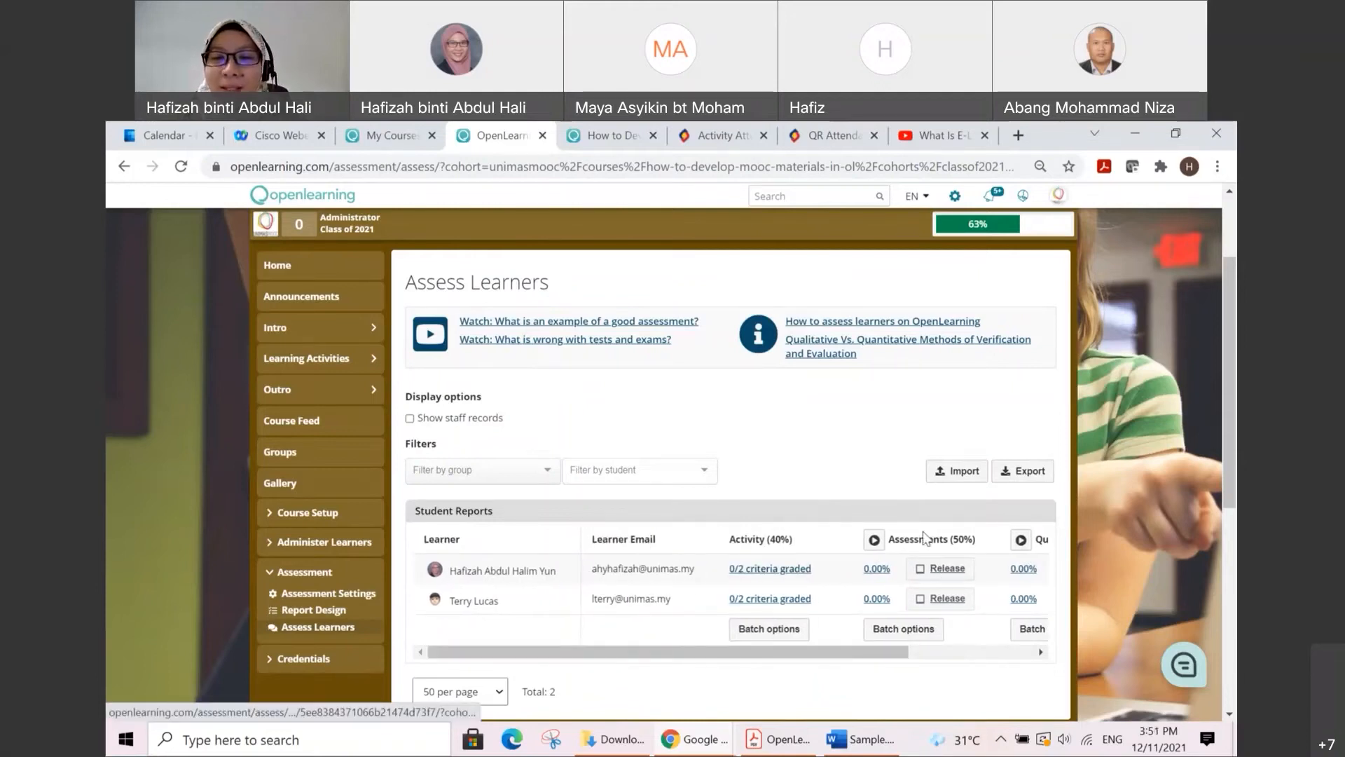
drag(850, 655, 904, 654)
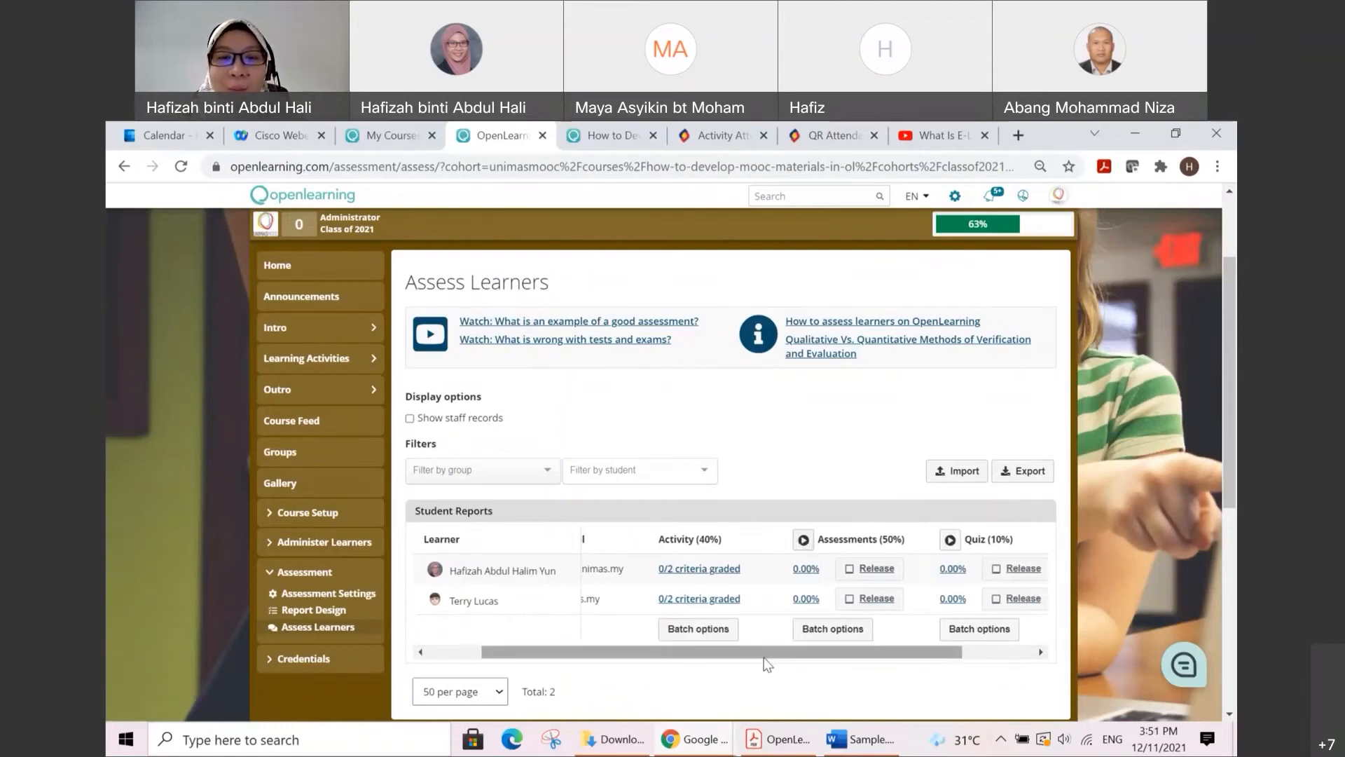
drag(765, 653, 746, 653)
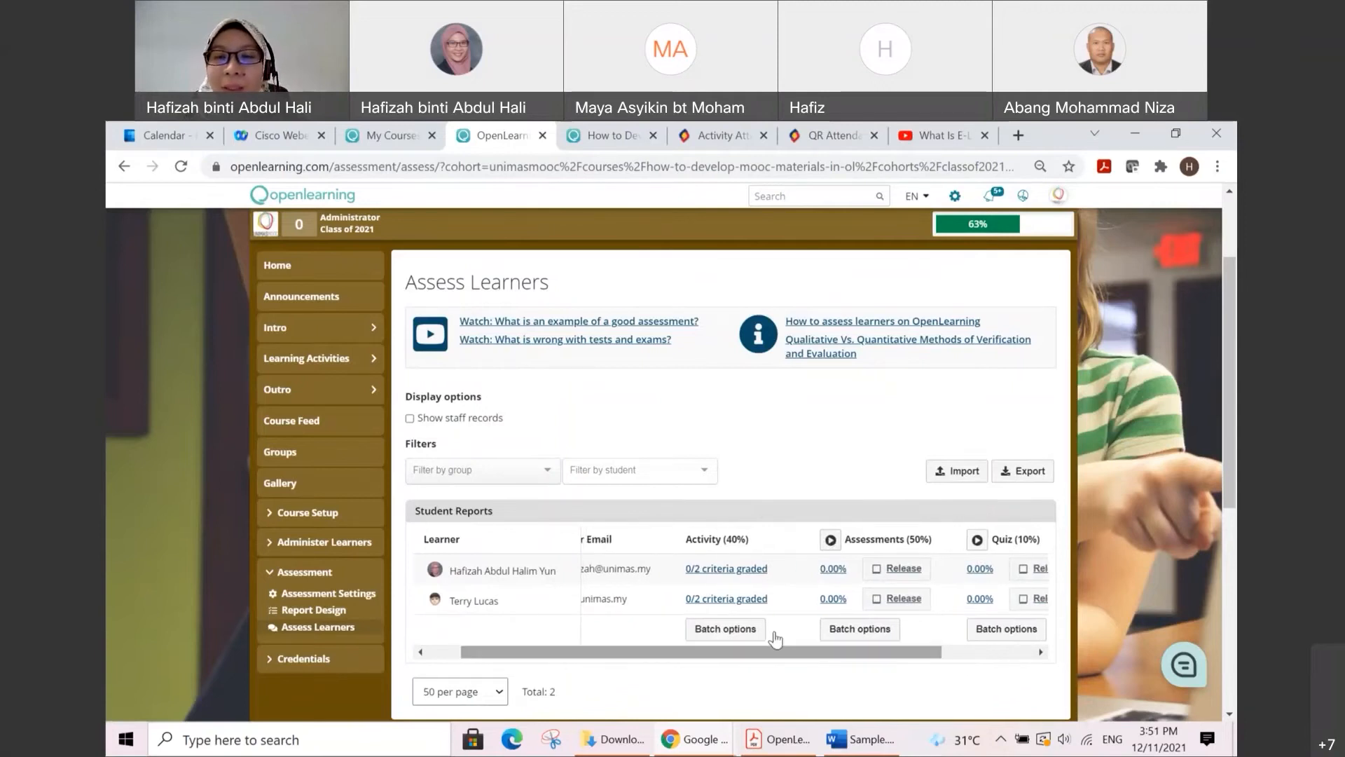
click(831, 538)
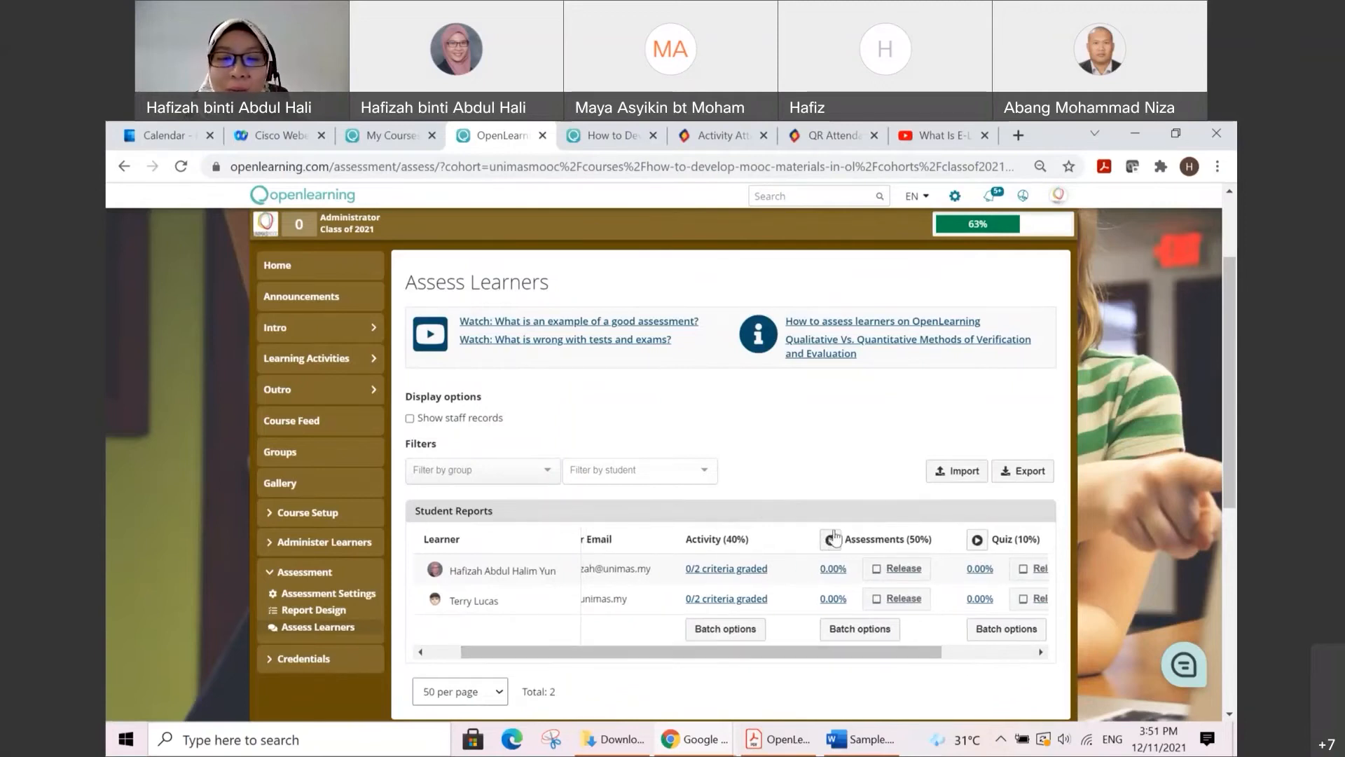
click(726, 571)
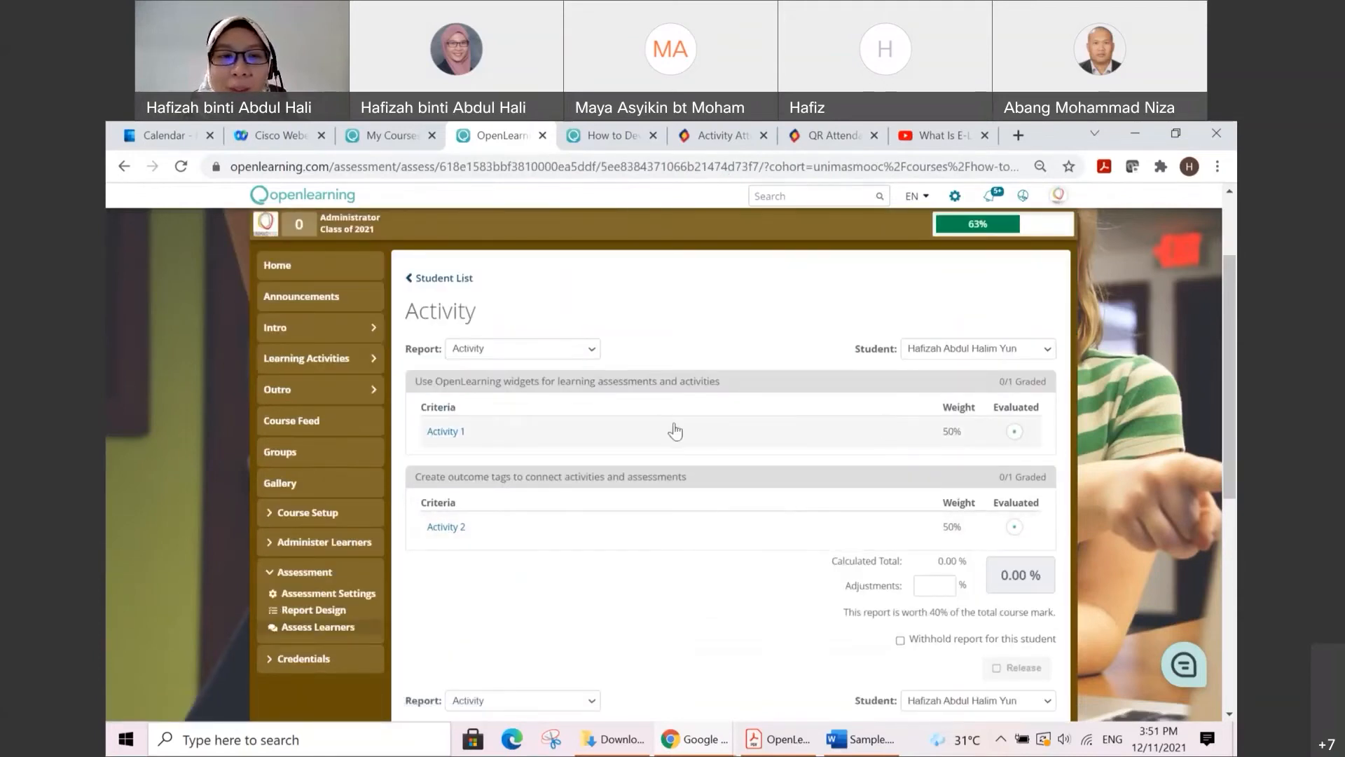
Step: Expand the Activity 1 criterion, review the learner's evidence post tagged clo1_widgets, and mark the criterion as Pass
click(452, 433)
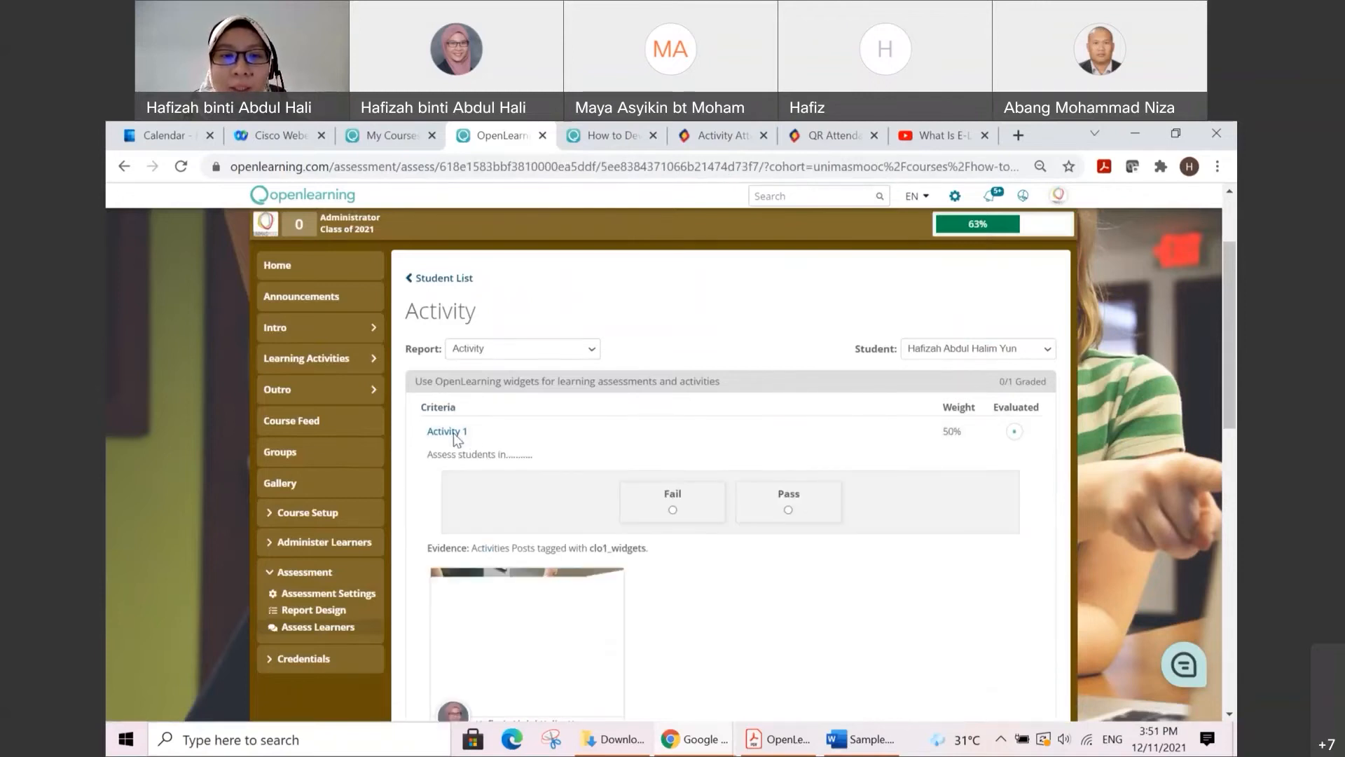
scroll(526, 459, down, 1)
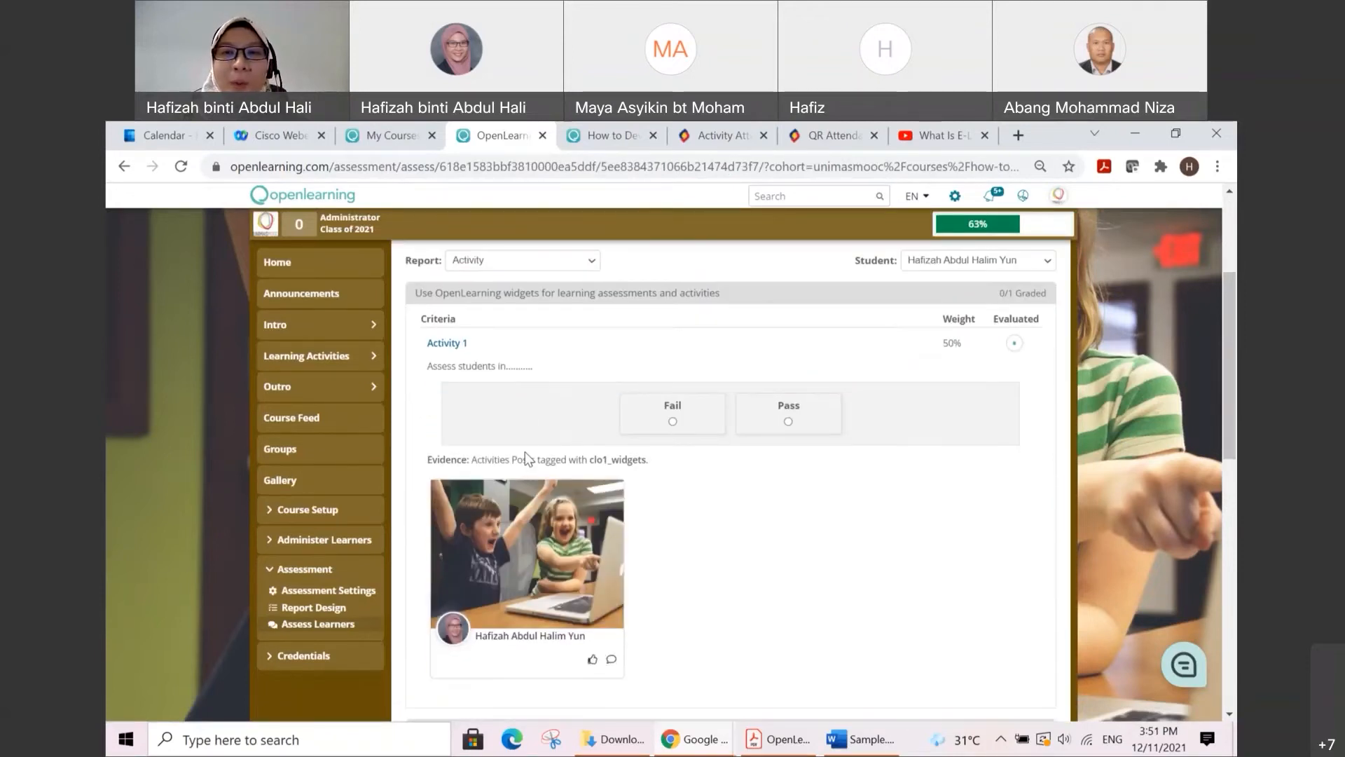
scroll(648, 487, down, 1)
scroll(647, 487, up, 1)
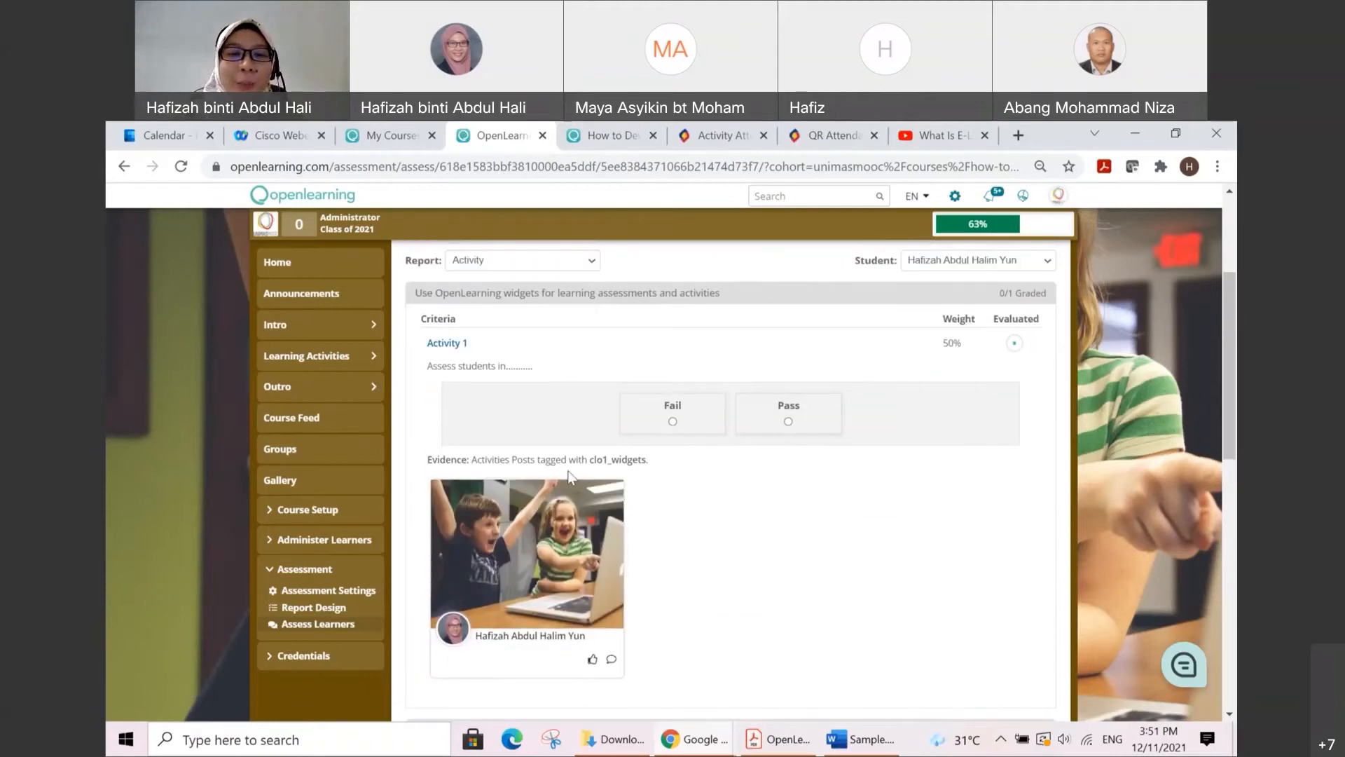
scroll(527, 502, up, 1)
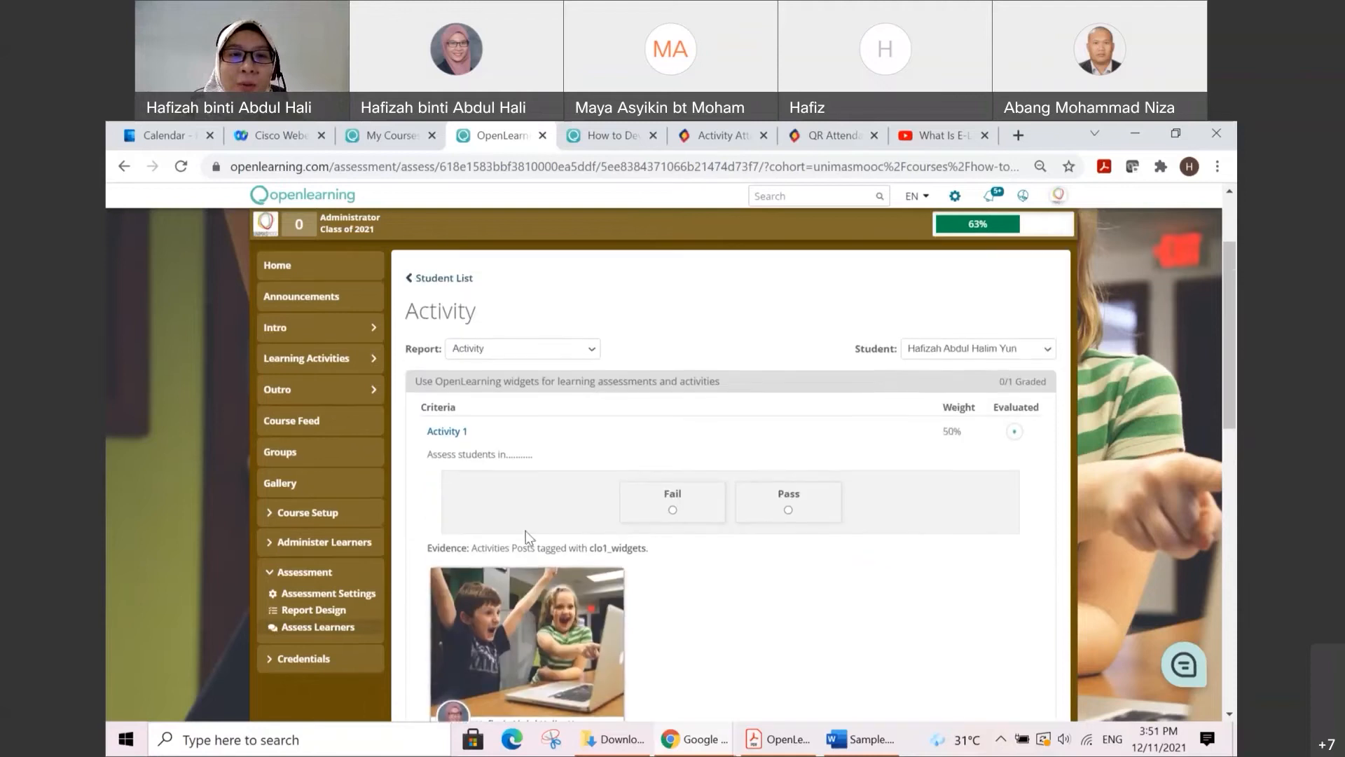
scroll(493, 406, down, 1)
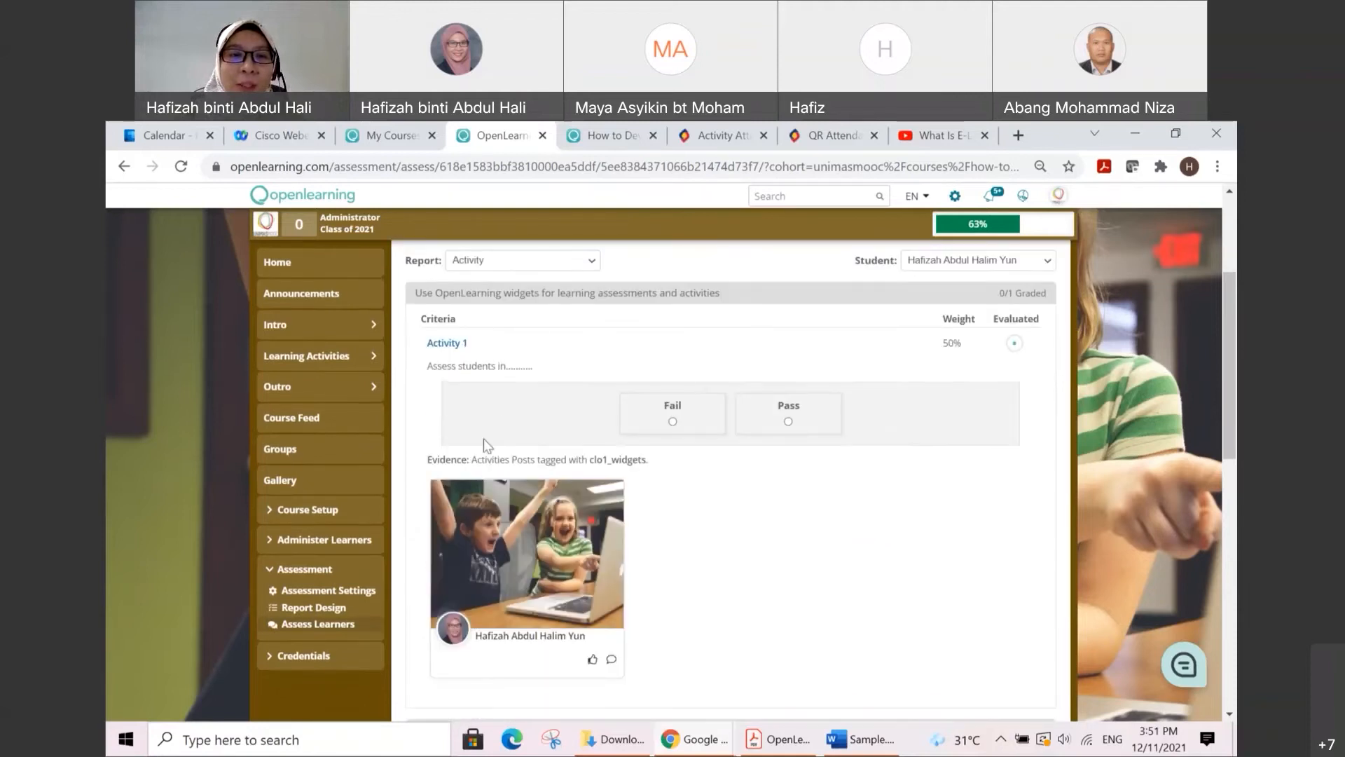
scroll(502, 473, down, 1)
scroll(517, 481, down, 1)
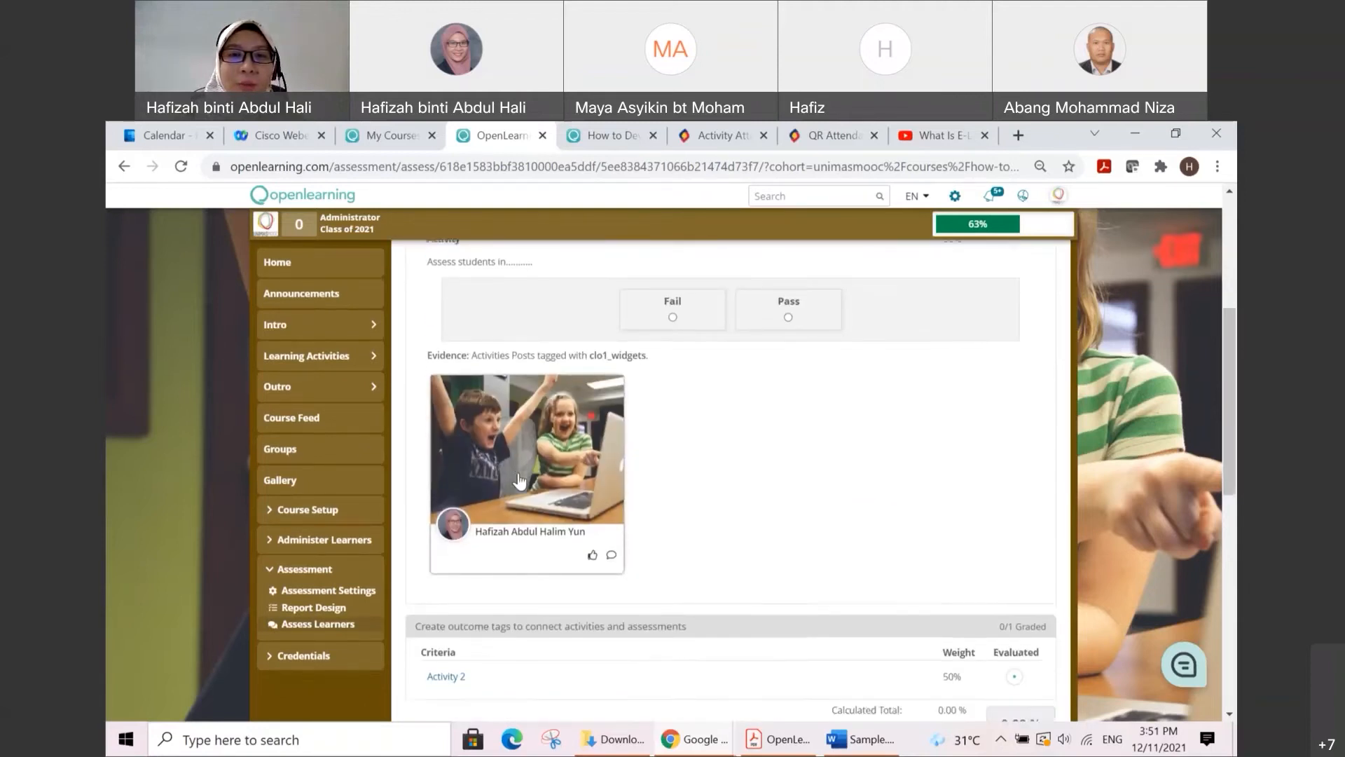
scroll(553, 486, up, 2)
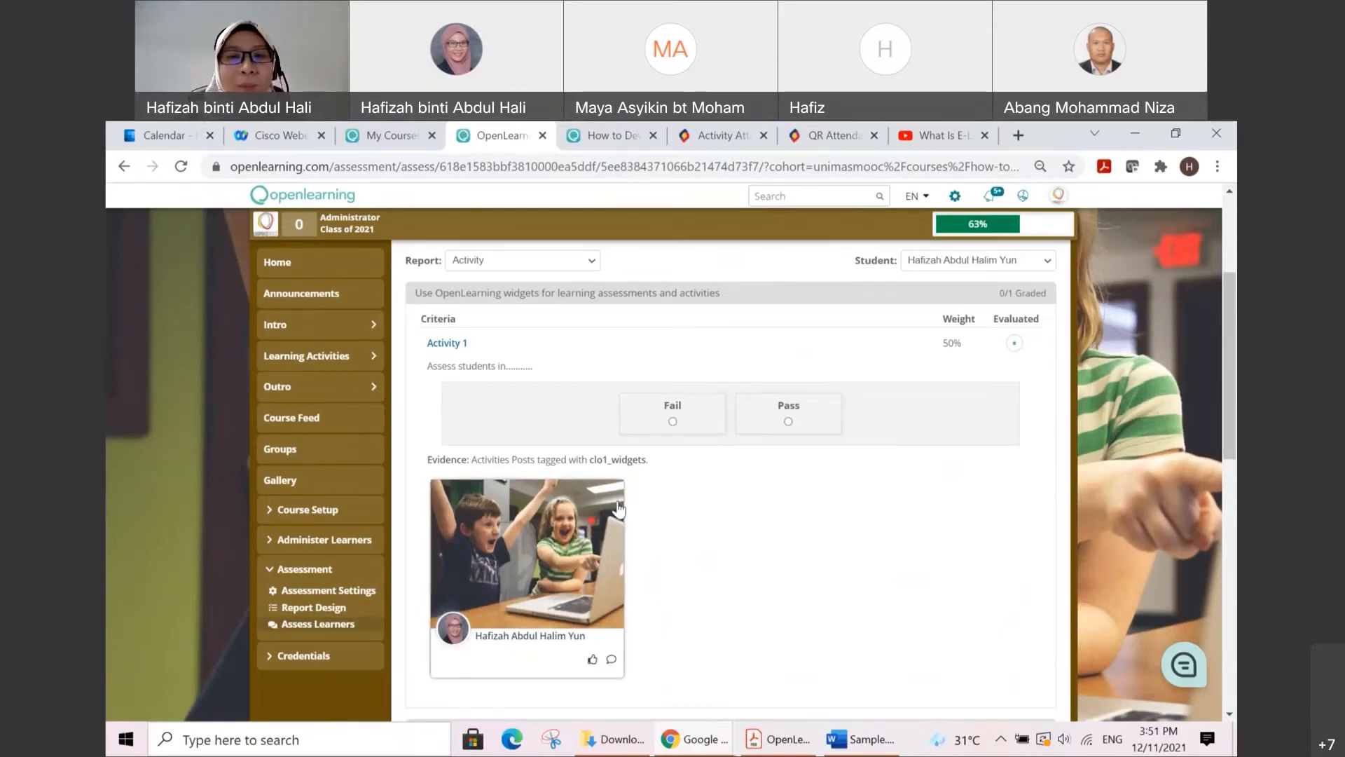
click(788, 423)
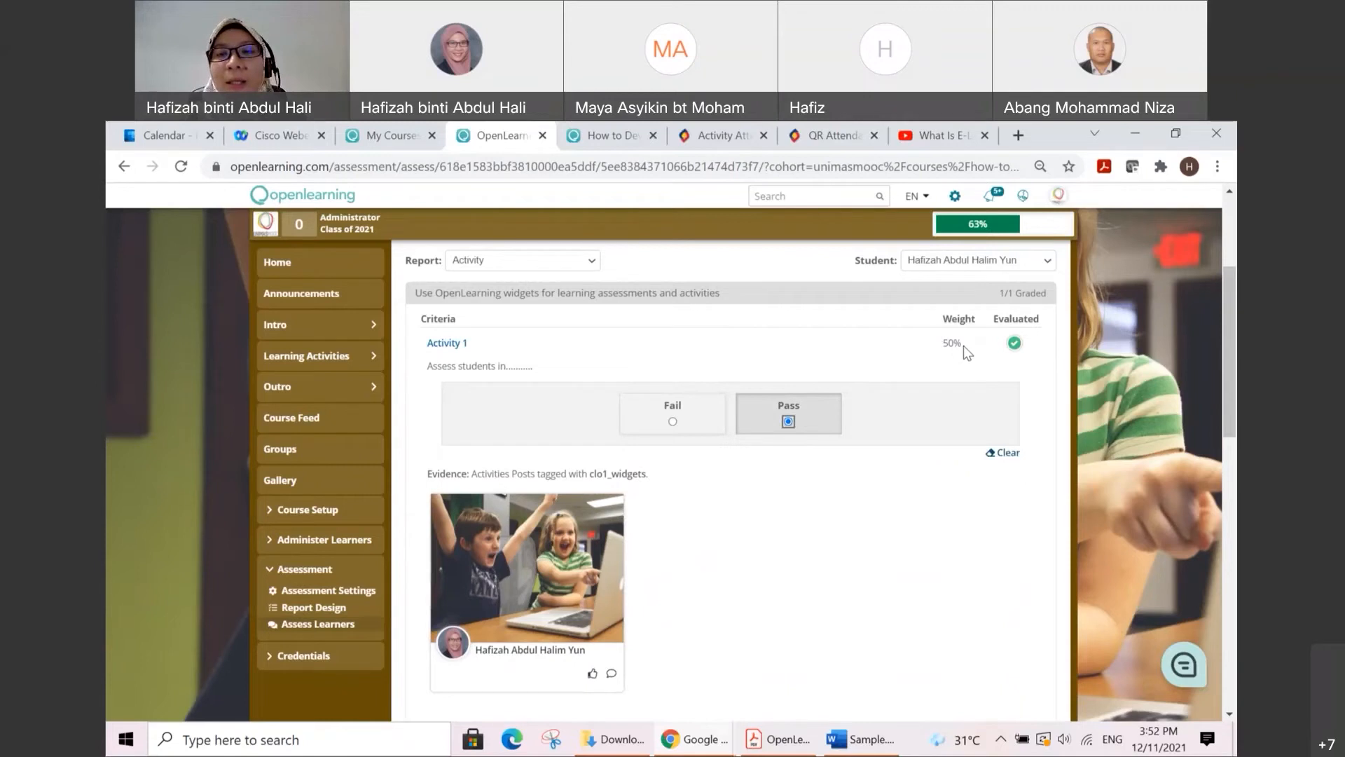
Step: Expand the Activity 2 criterion in the same Activity report and check its evidence tagged clo2_tags
scroll(964, 346, down, 1)
scroll(964, 347, up, 1)
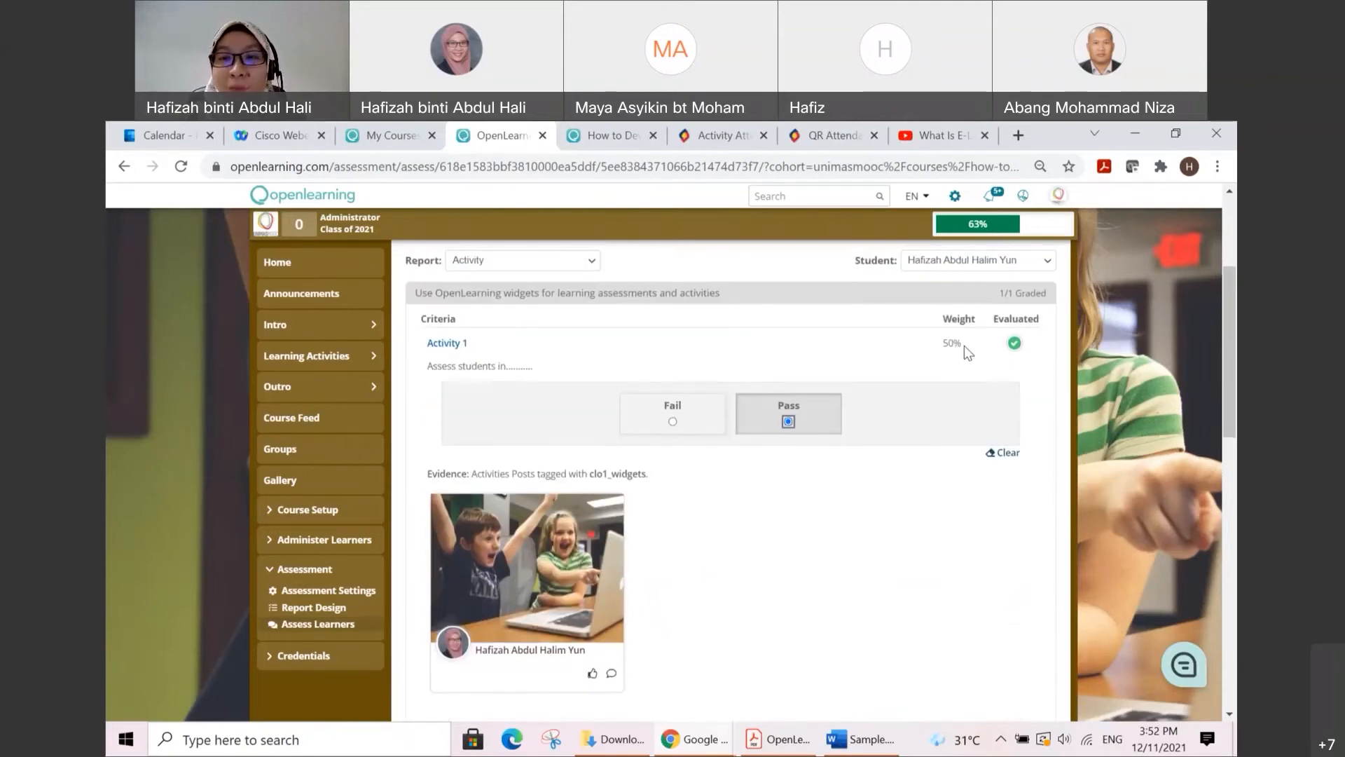
scroll(965, 346, down, 1)
scroll(965, 346, down, 2)
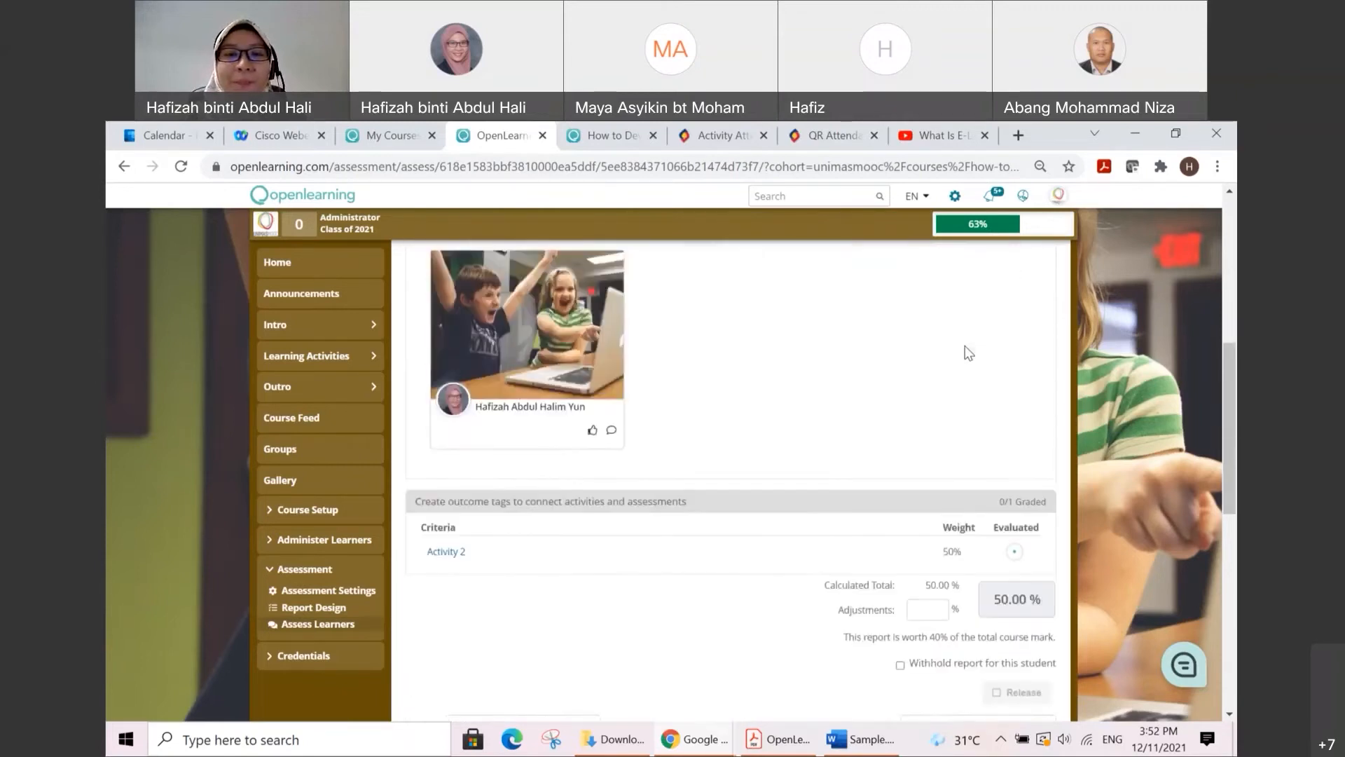
scroll(964, 346, down, 1)
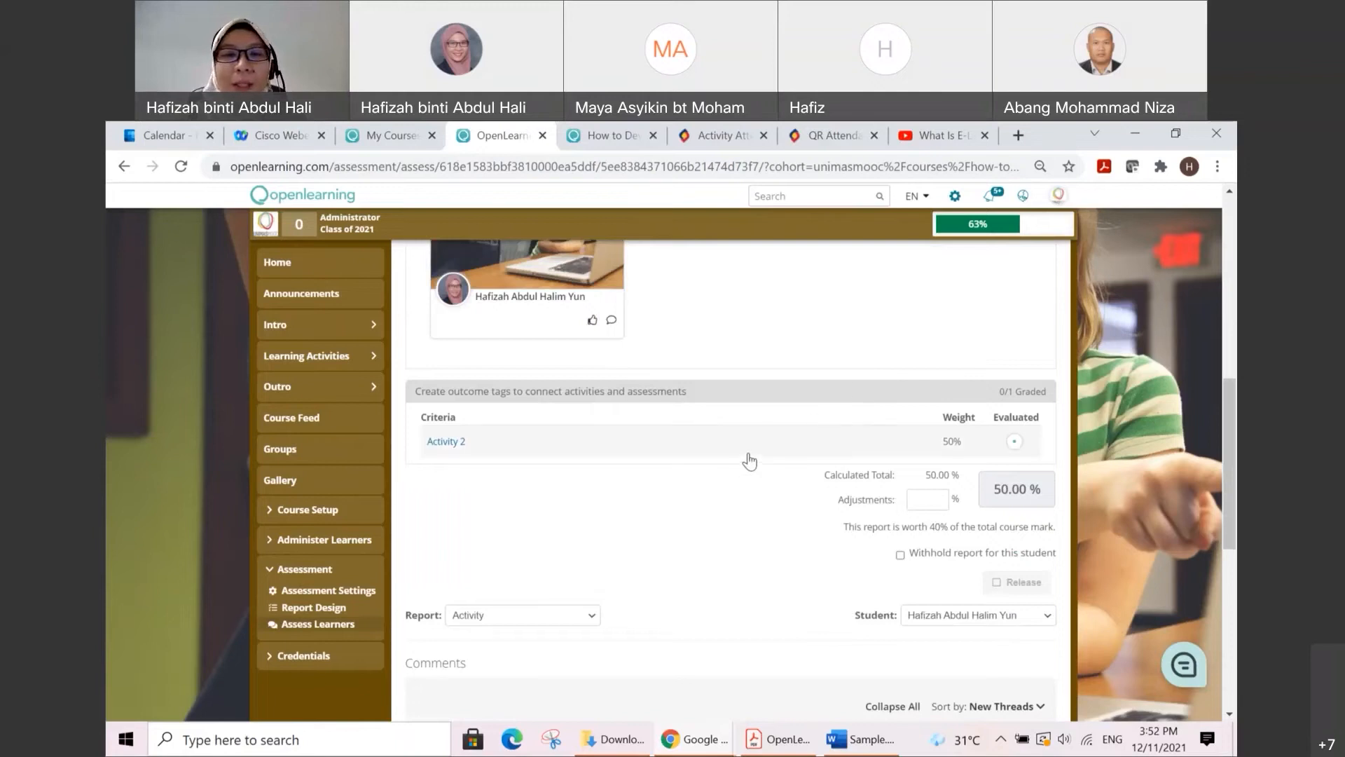
click(462, 449)
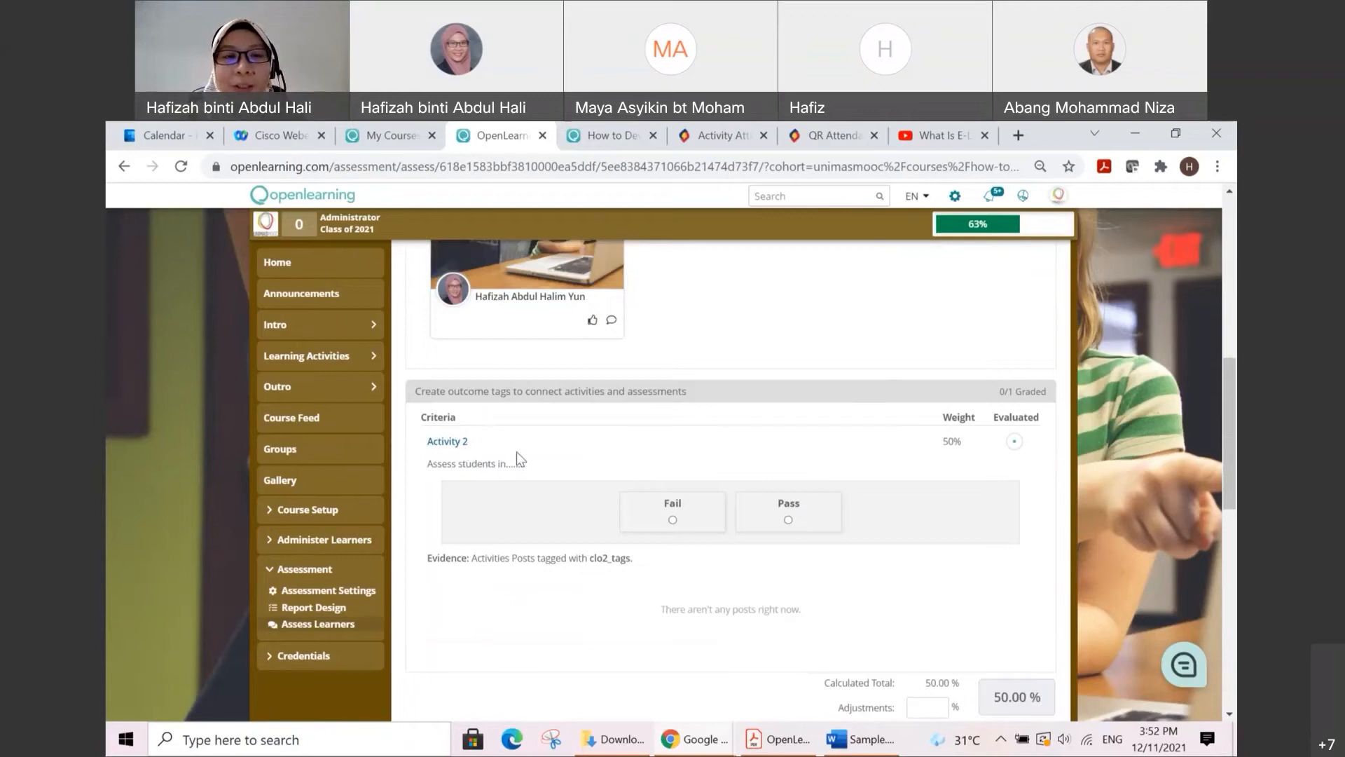
scroll(578, 562, down, 1)
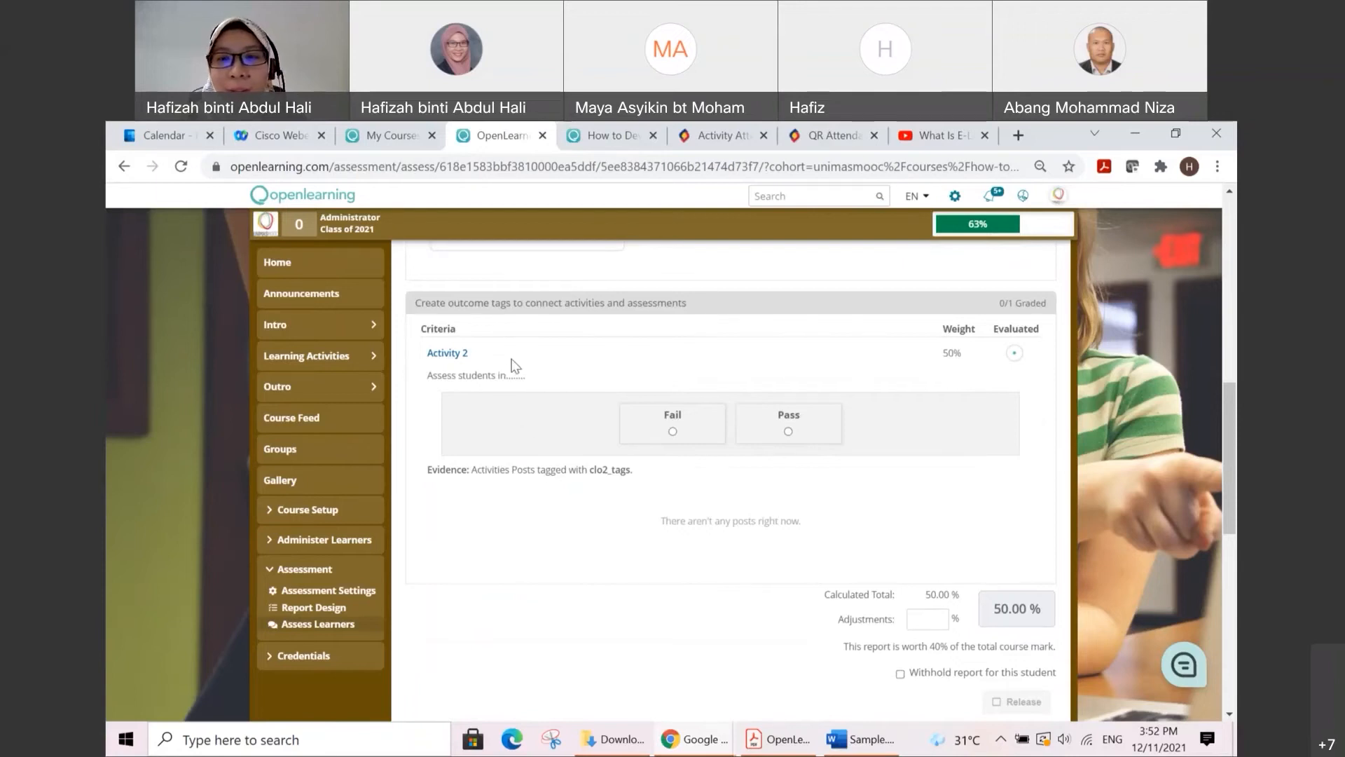
Step: Compare the evidence and Pass/Fail grading areas of Activity 1 and Activity 2 in the learner's report
scroll(728, 410, up, 1)
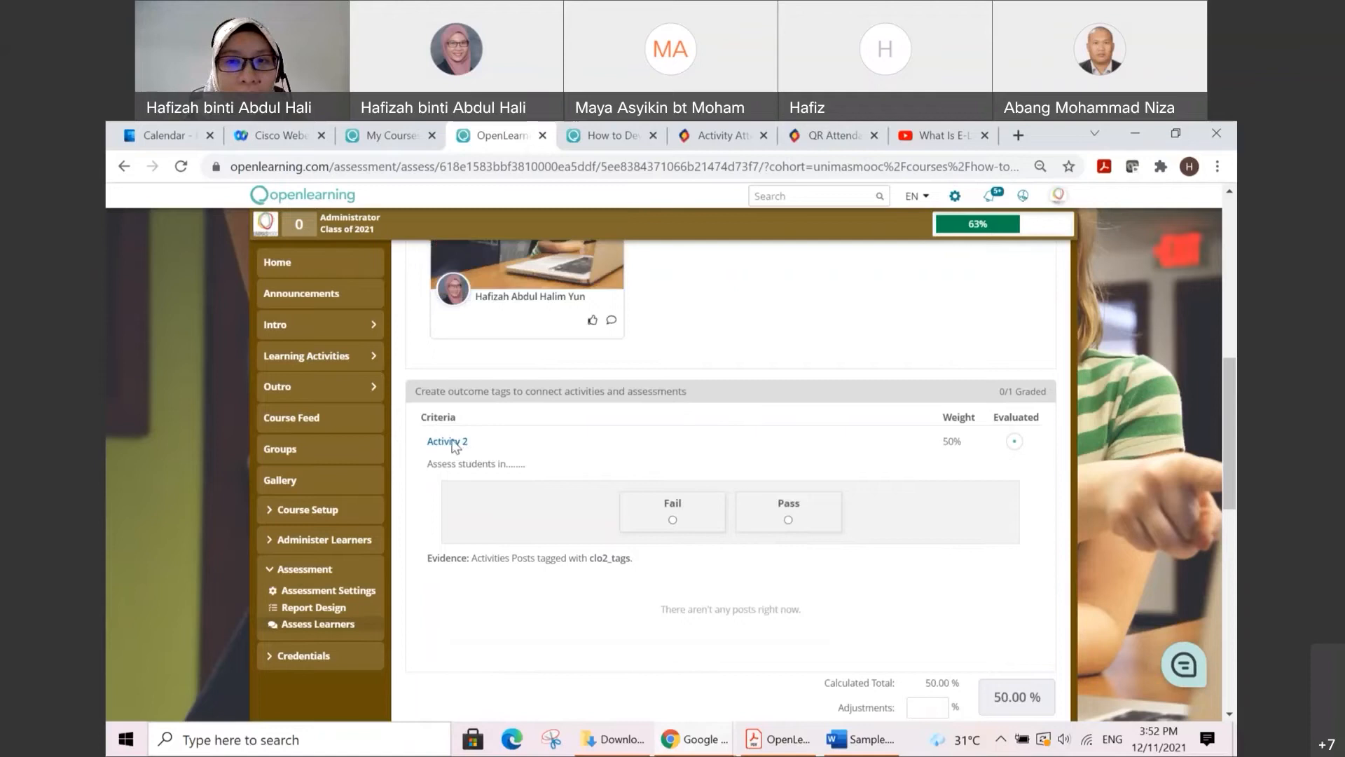
scroll(592, 449, up, 2)
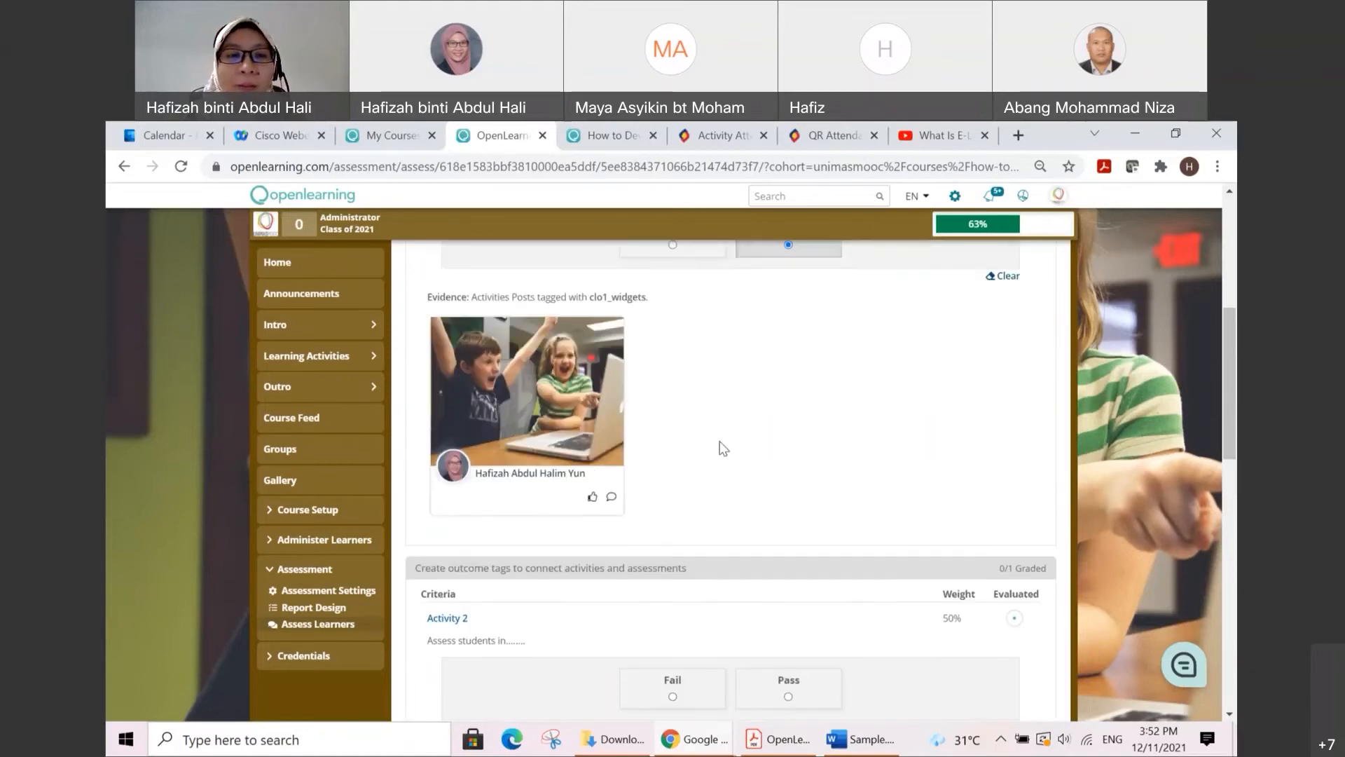
scroll(724, 448, down, 2)
scroll(724, 449, down, 2)
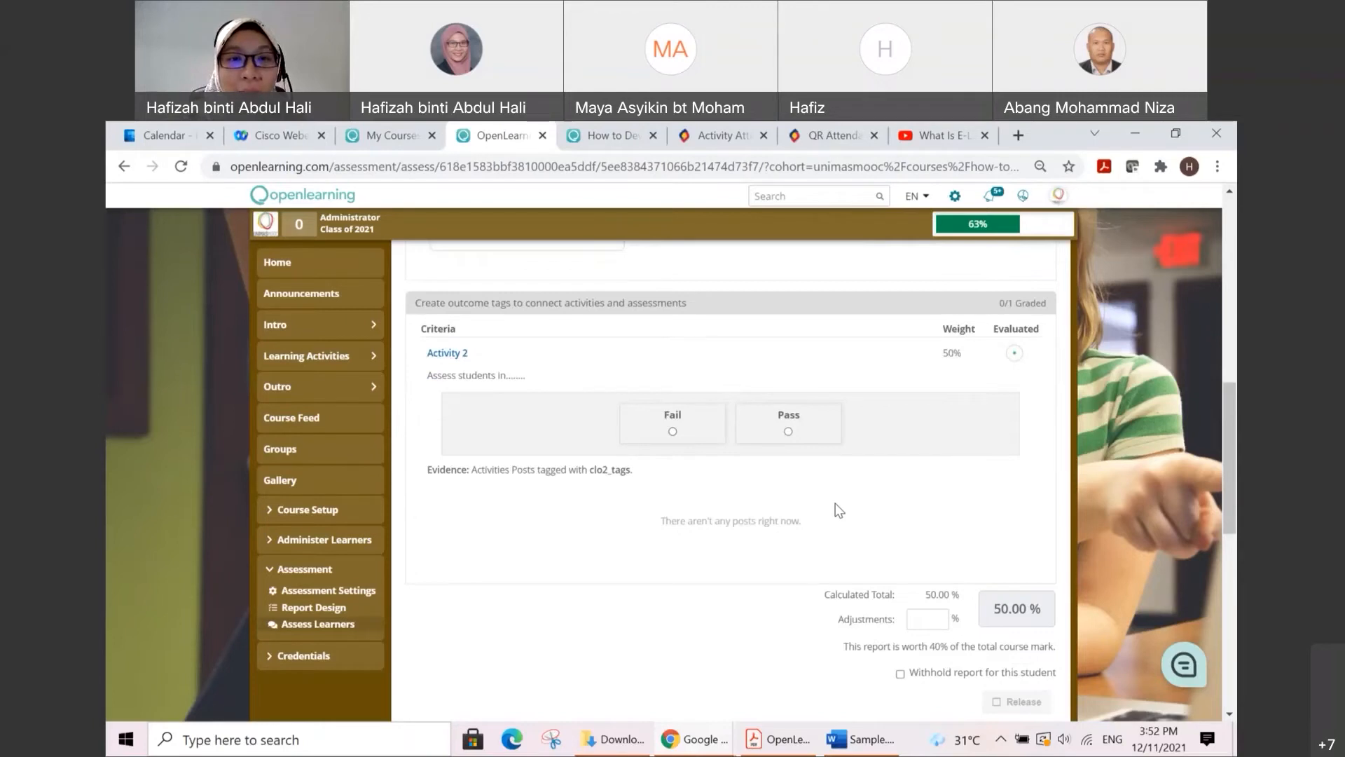
scroll(835, 503, up, 7)
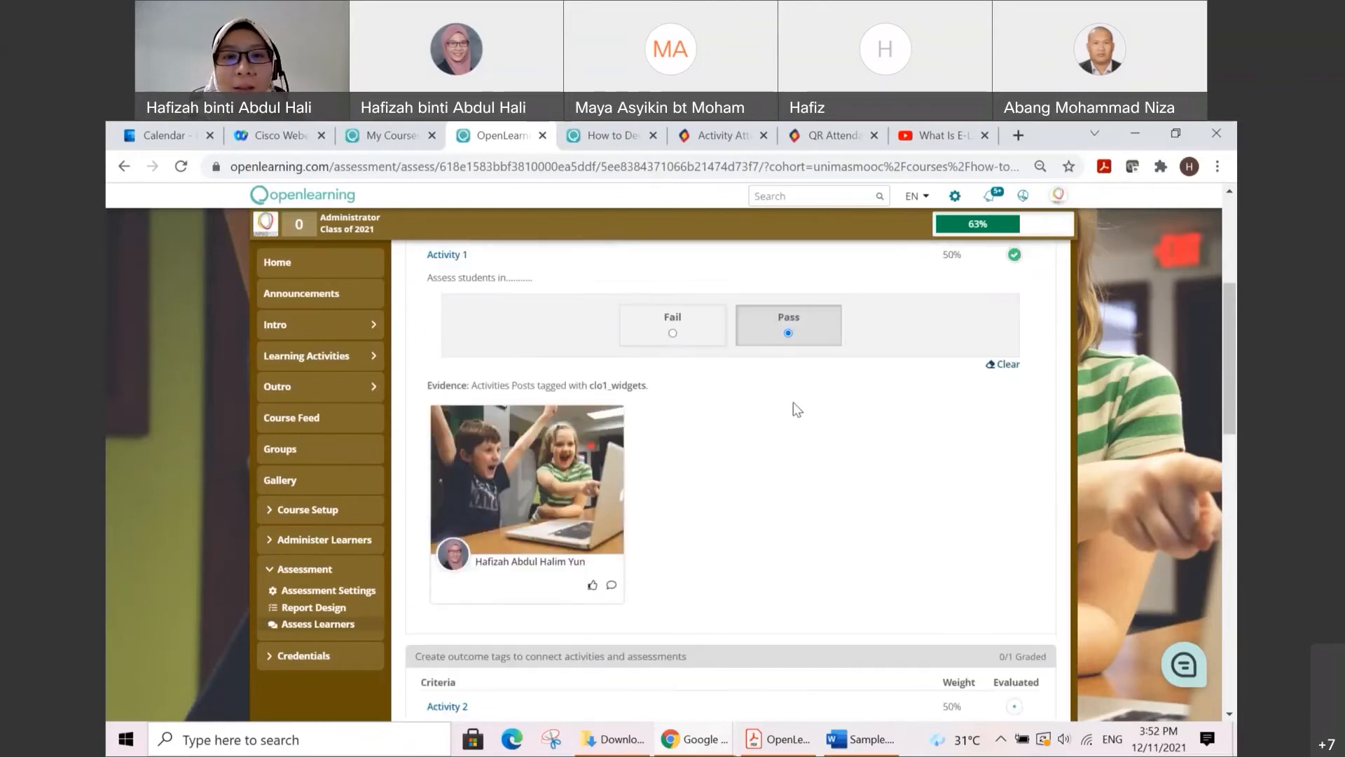
scroll(764, 435, down, 4)
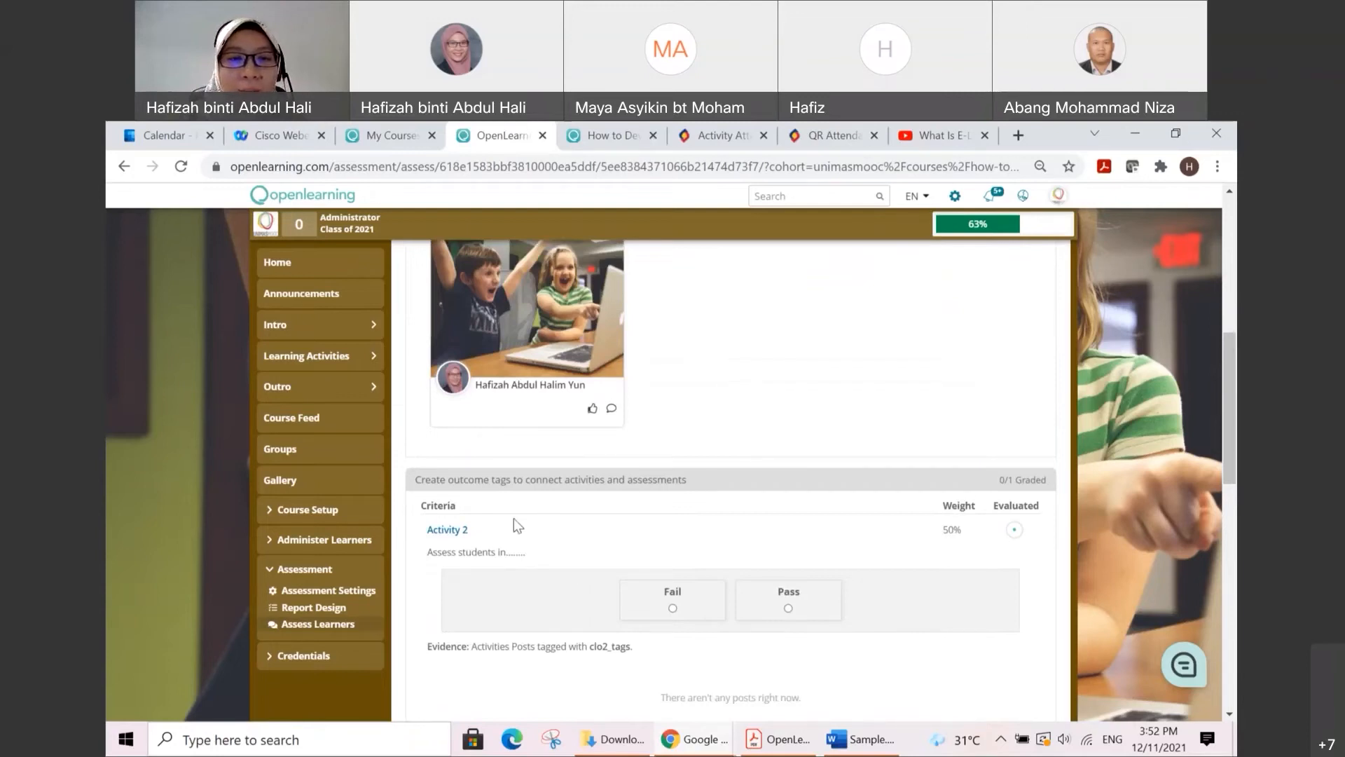
scroll(518, 522, down, 1)
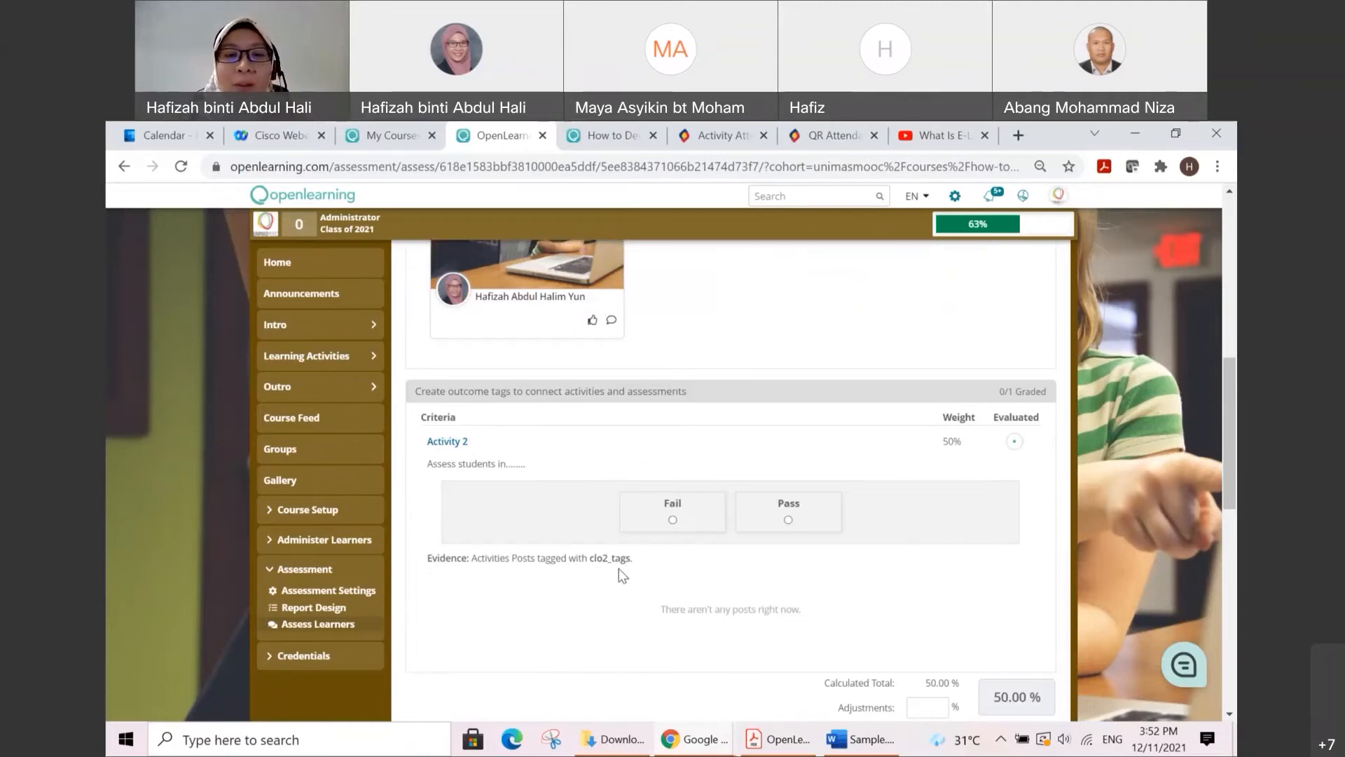
scroll(604, 566, up, 4)
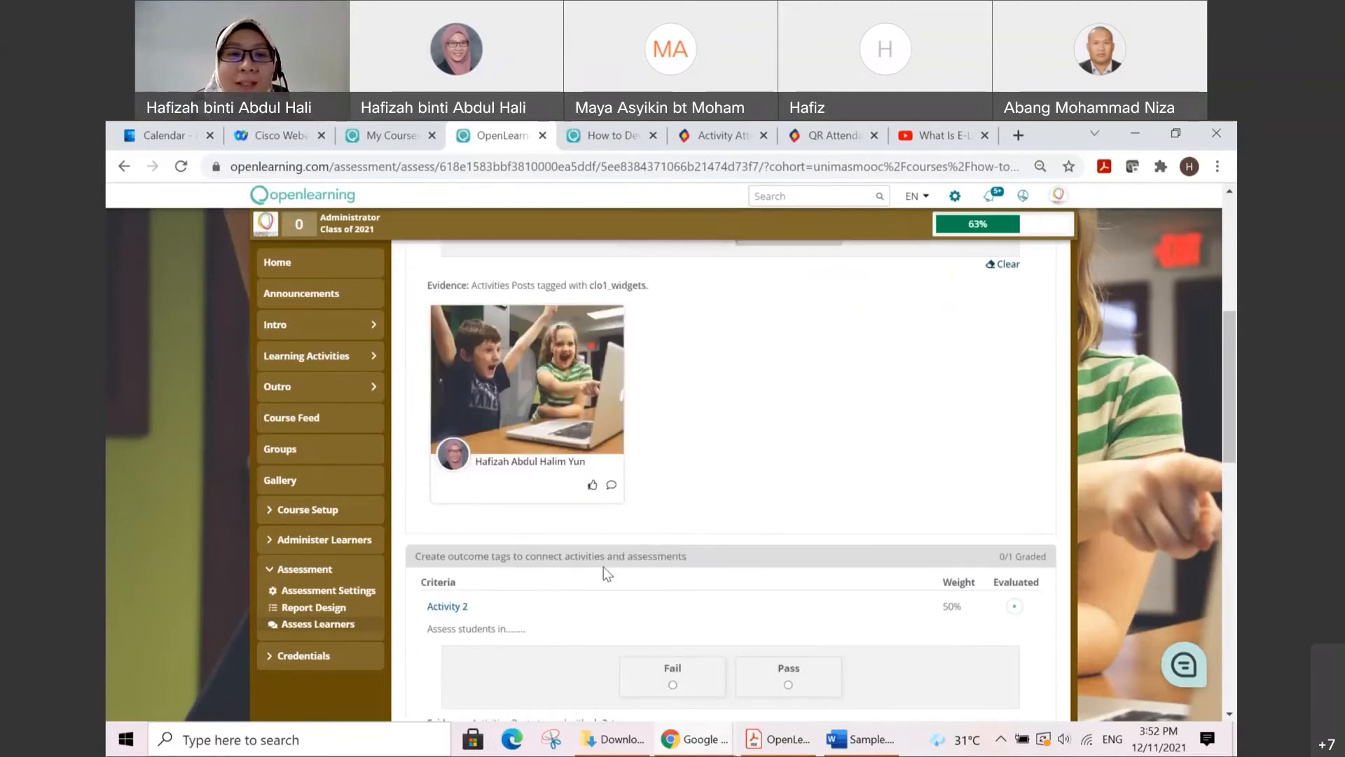
scroll(687, 506, down, 3)
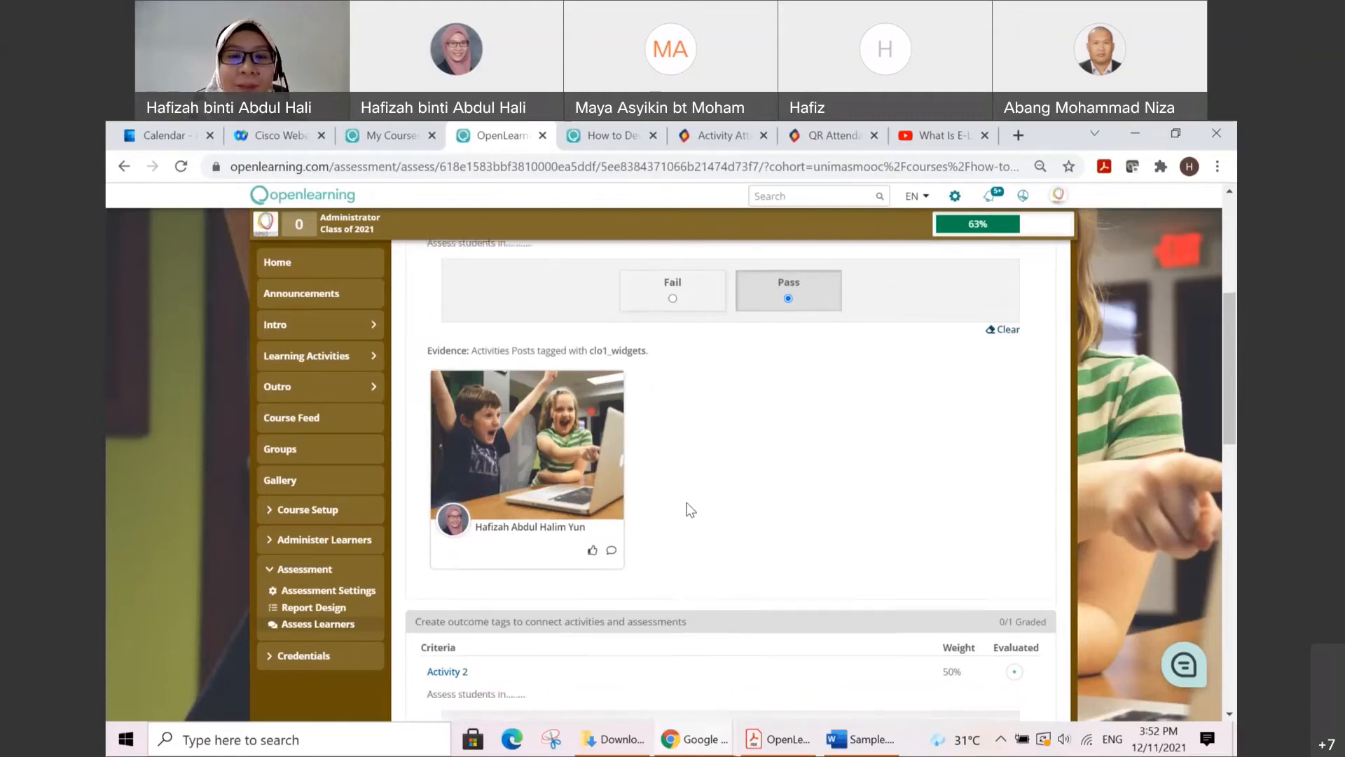
scroll(611, 590, down, 1)
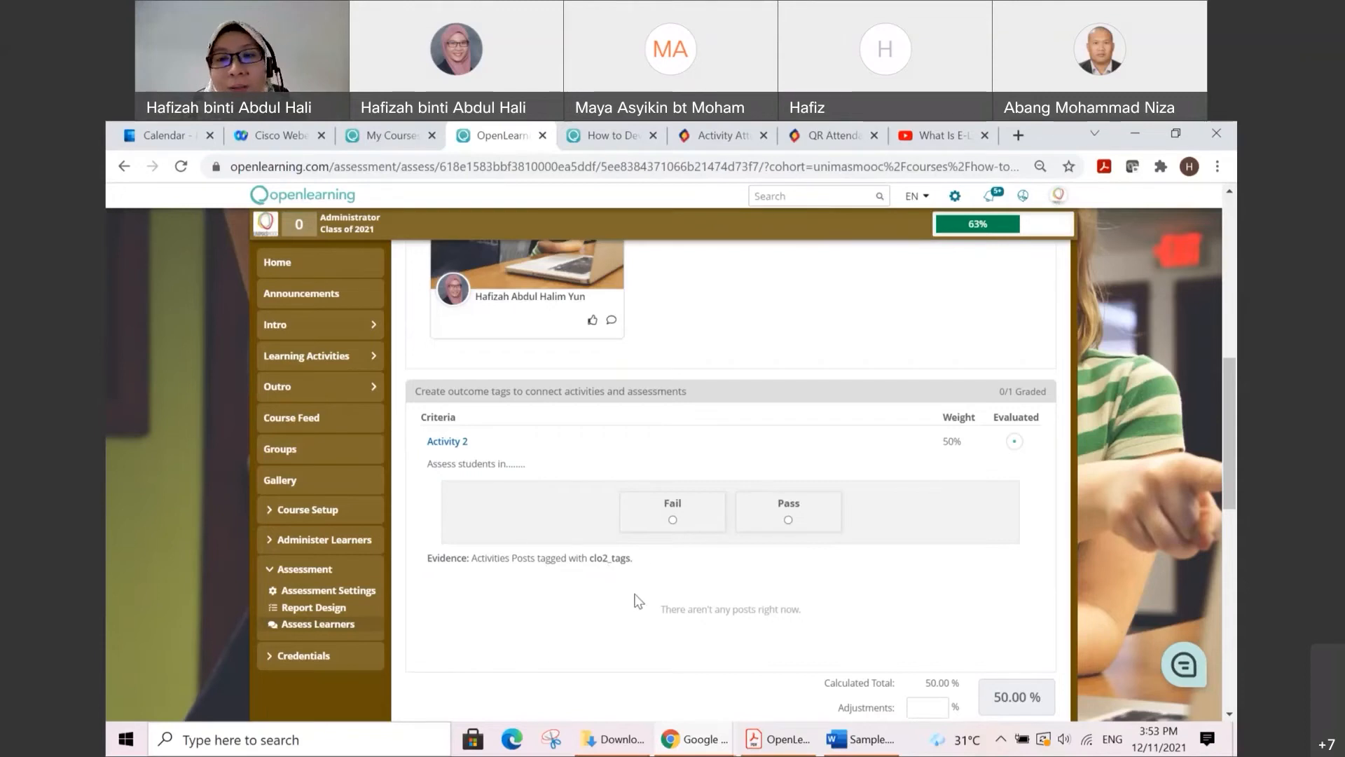
scroll(659, 599, up, 4)
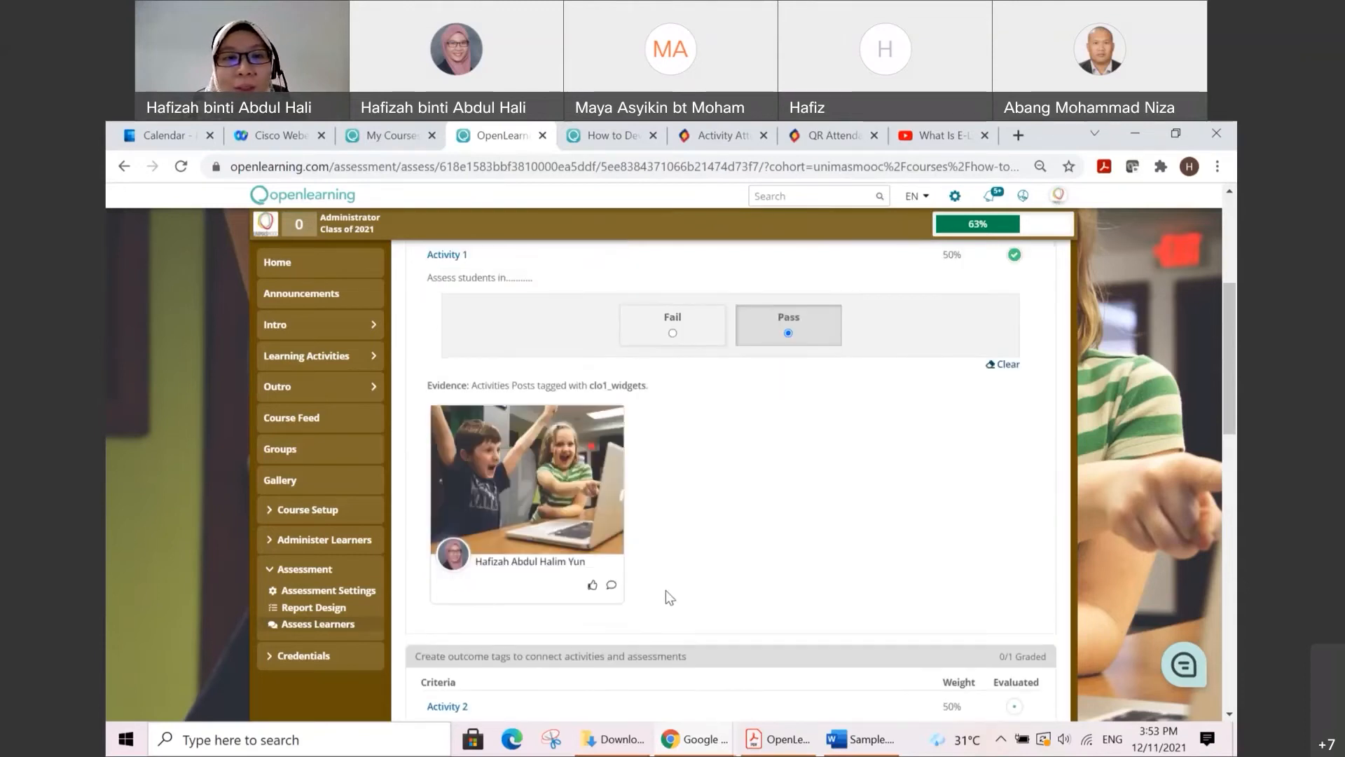
scroll(666, 590, up, 2)
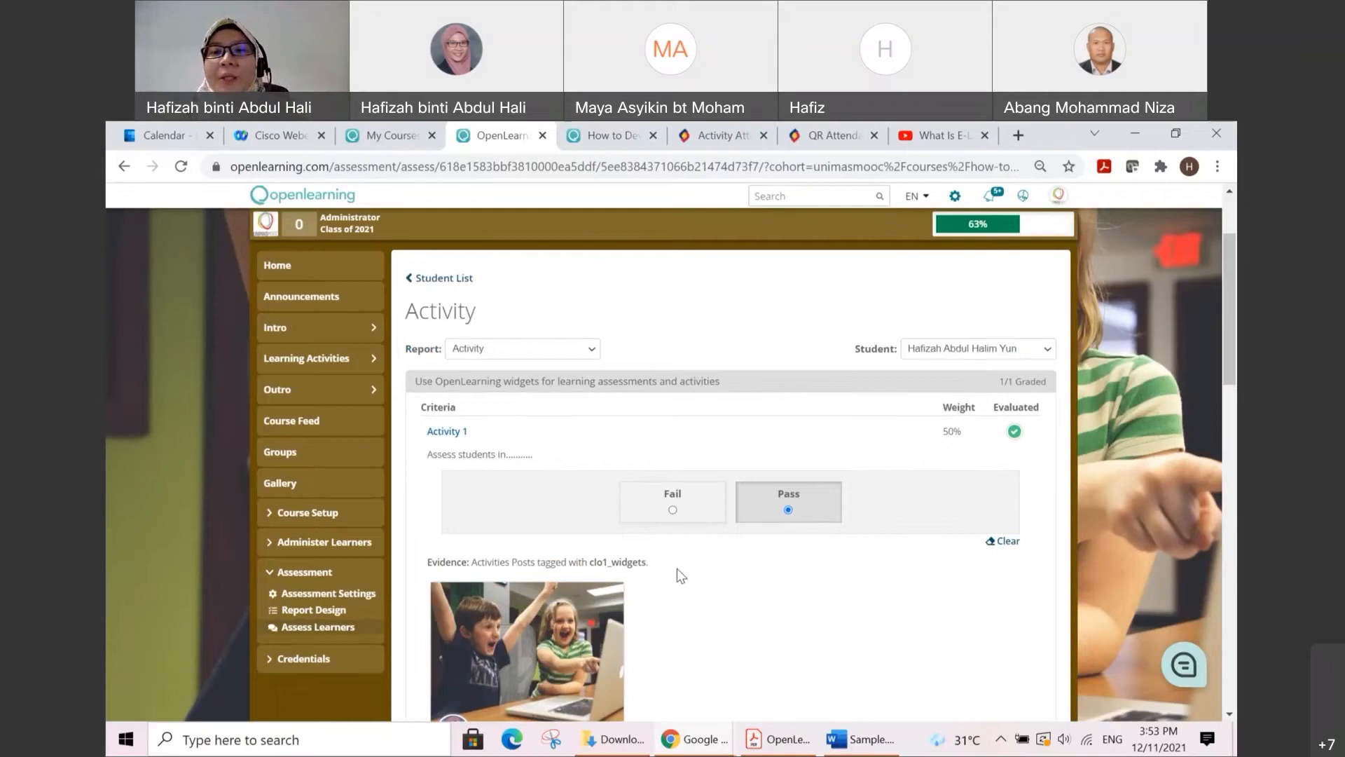
Step: Check the Activity report's calculated total, its share of the course mark, and the release options below the criteria
scroll(683, 550, down, 2)
scroll(778, 498, down, 2)
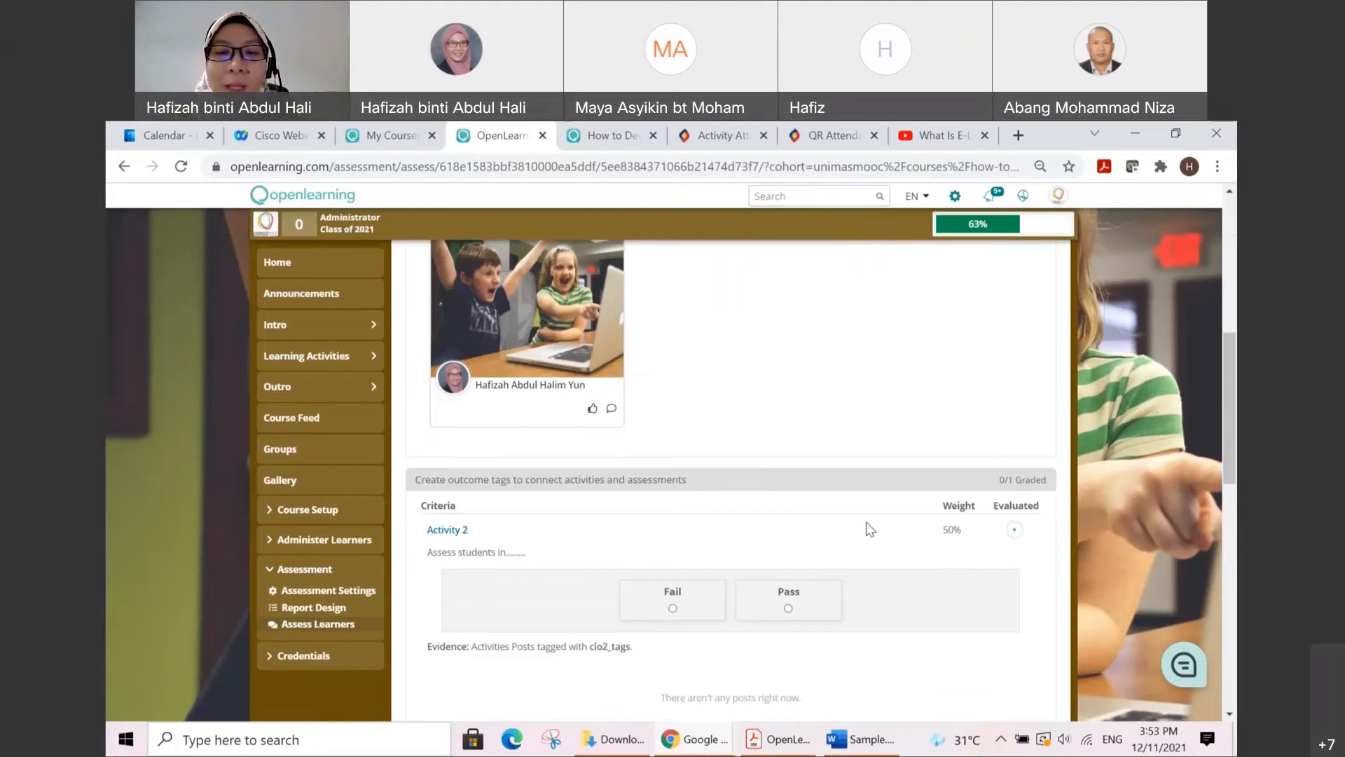
scroll(868, 529, down, 3)
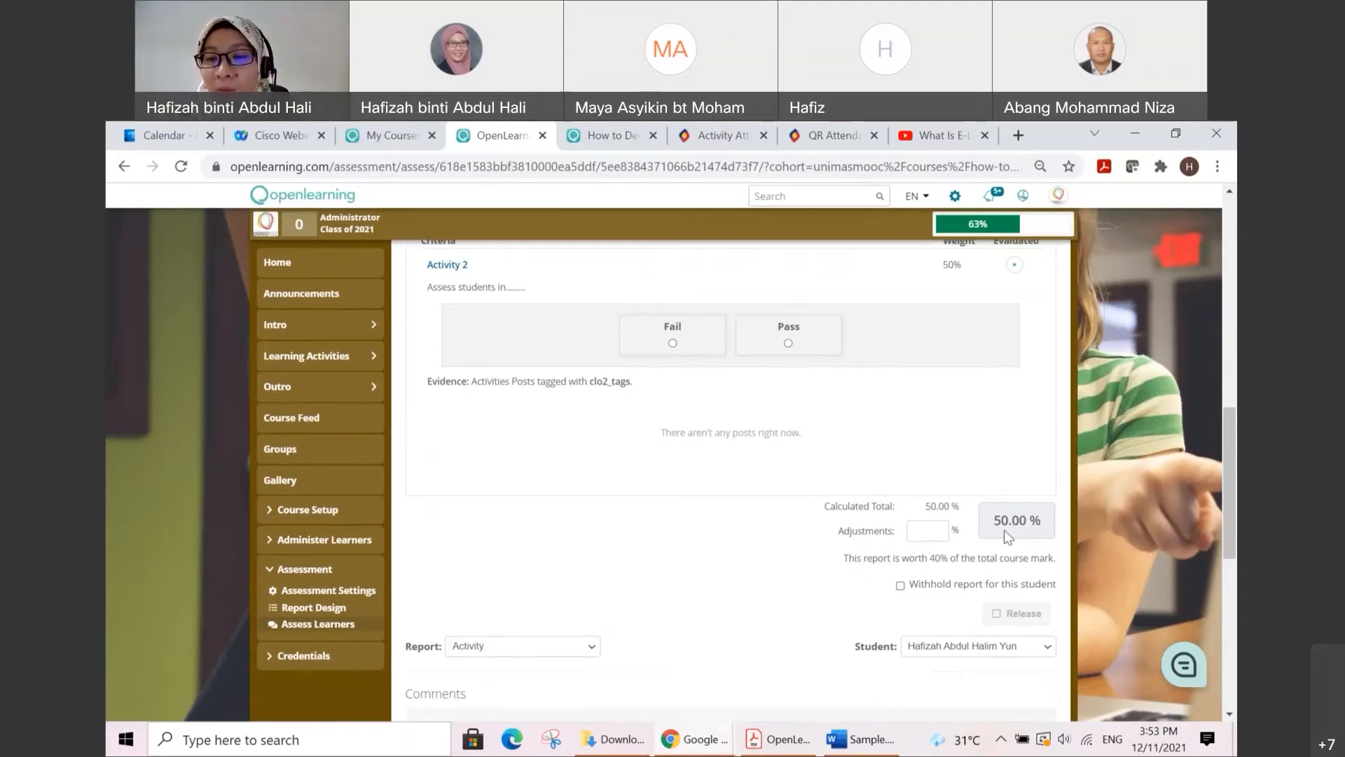
scroll(1004, 527, down, 3)
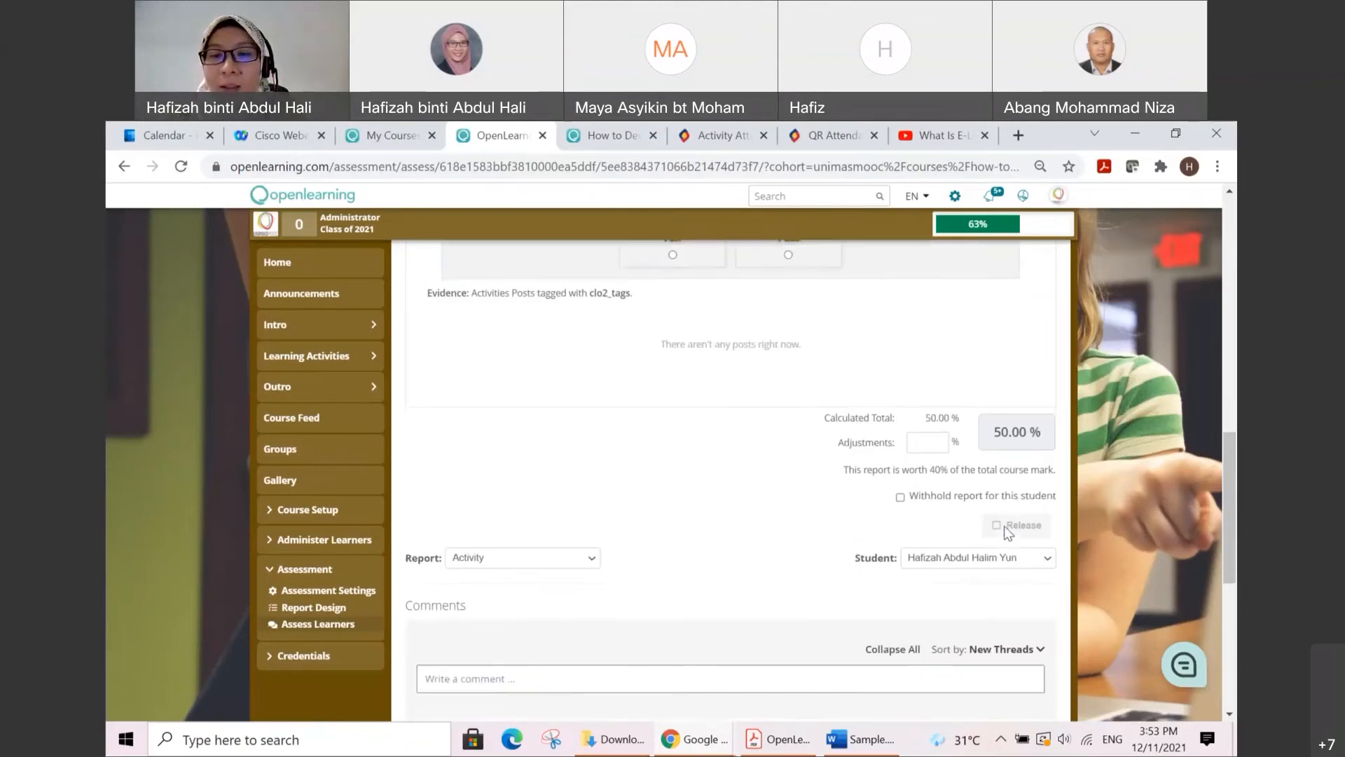
Step: Return to the student list and examine the Activity, Assessments, Quiz and Total Score columns in Student Reports
scroll(871, 507, up, 5)
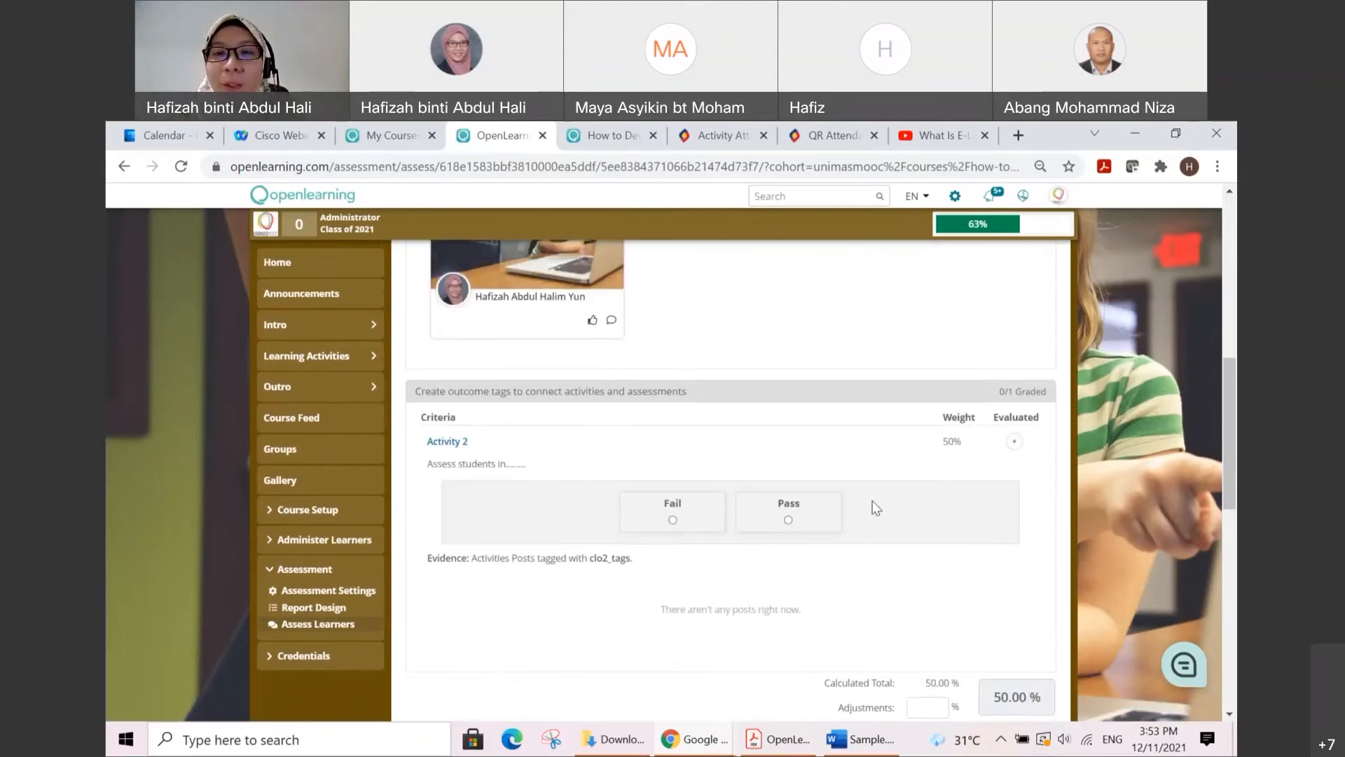
scroll(935, 504, up, 5)
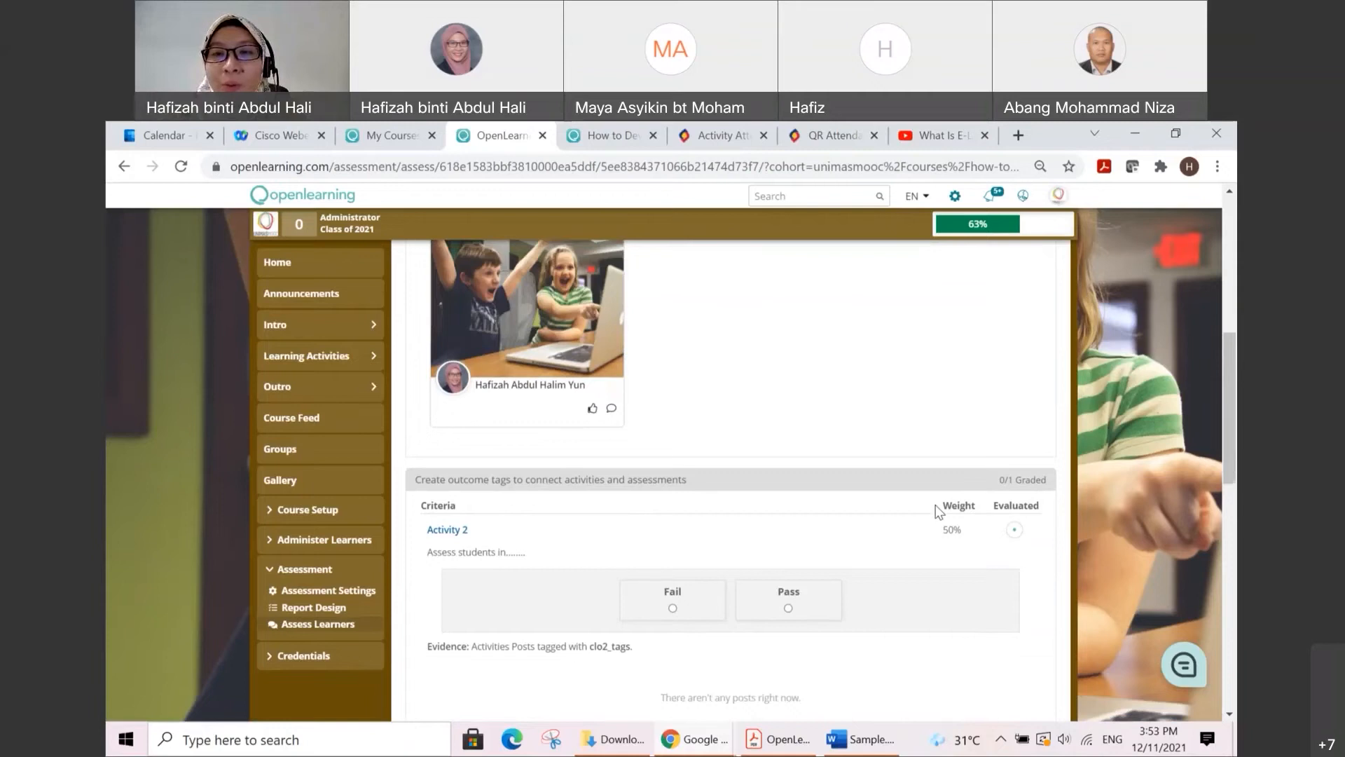
scroll(929, 488, up, 3)
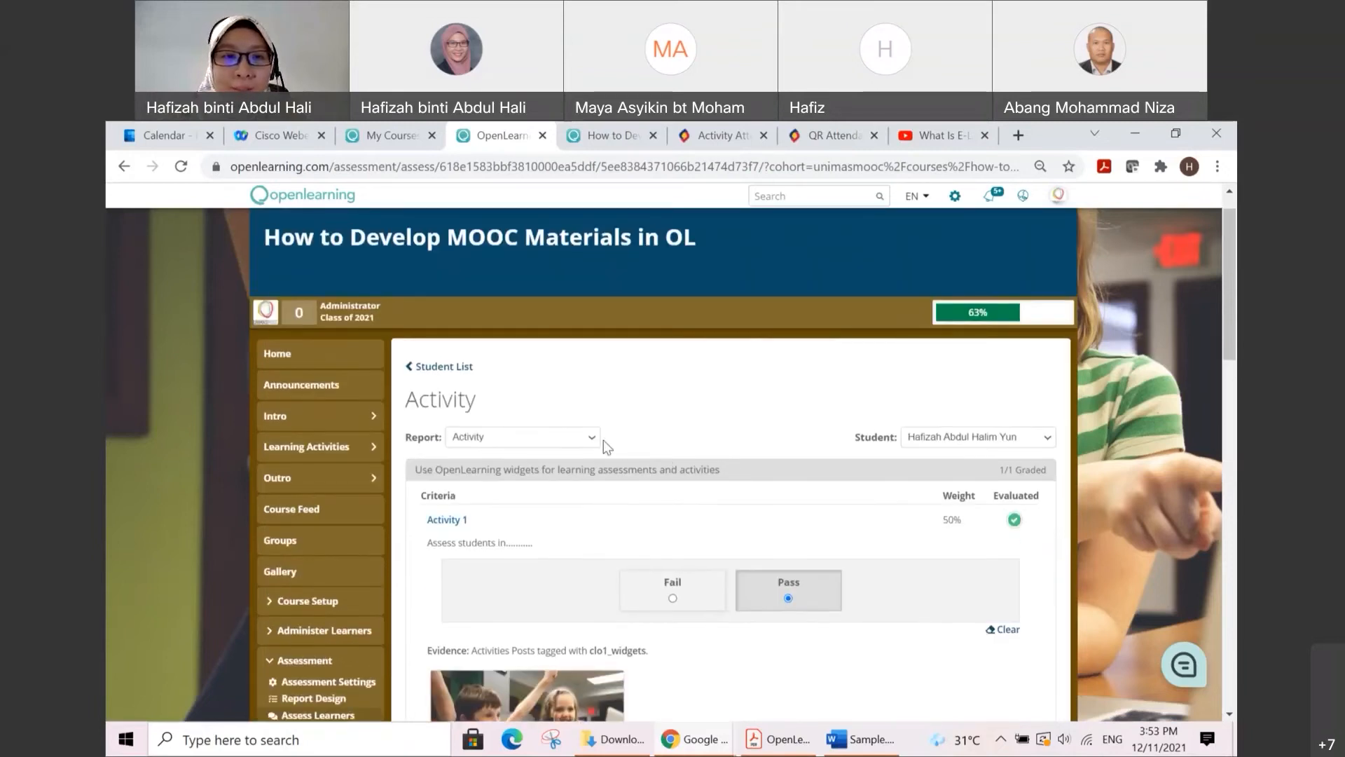
click(446, 366)
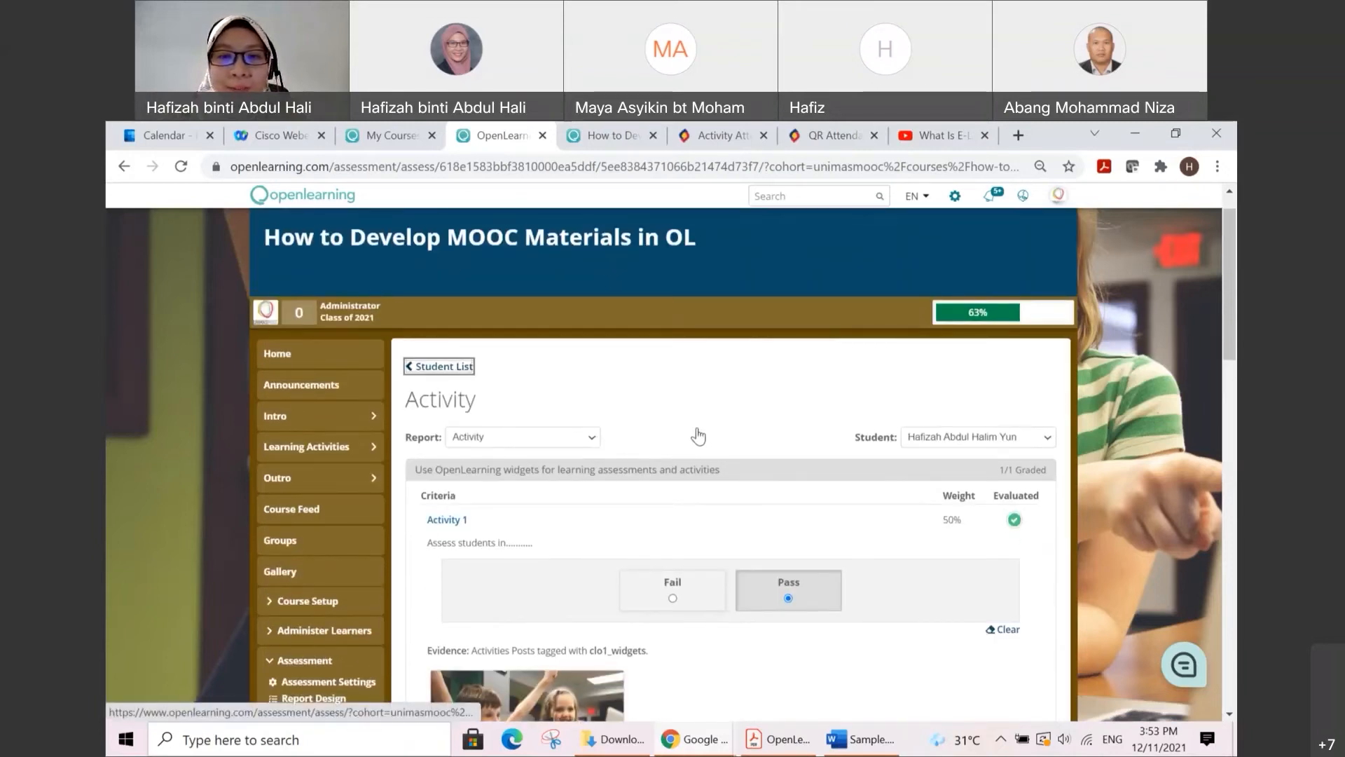
scroll(765, 451, down, 3)
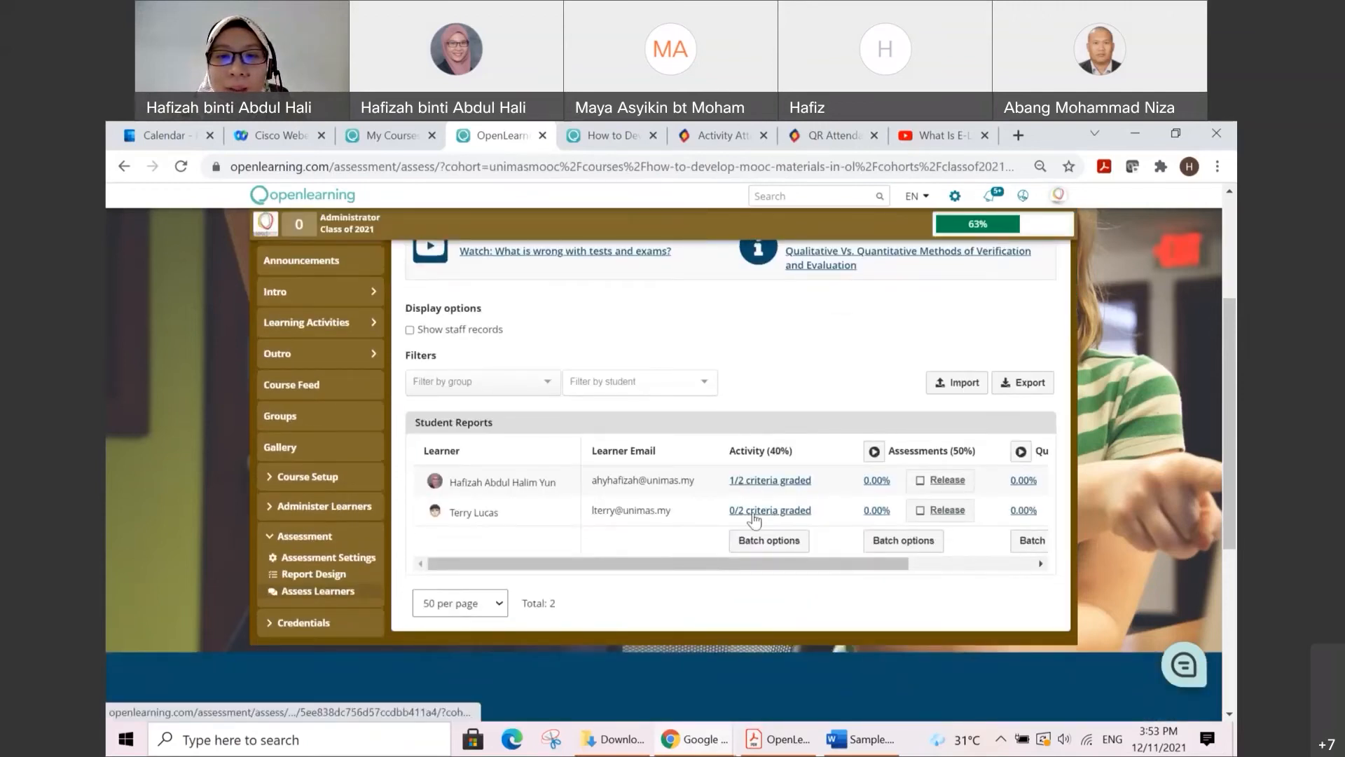
drag(667, 564, 809, 573)
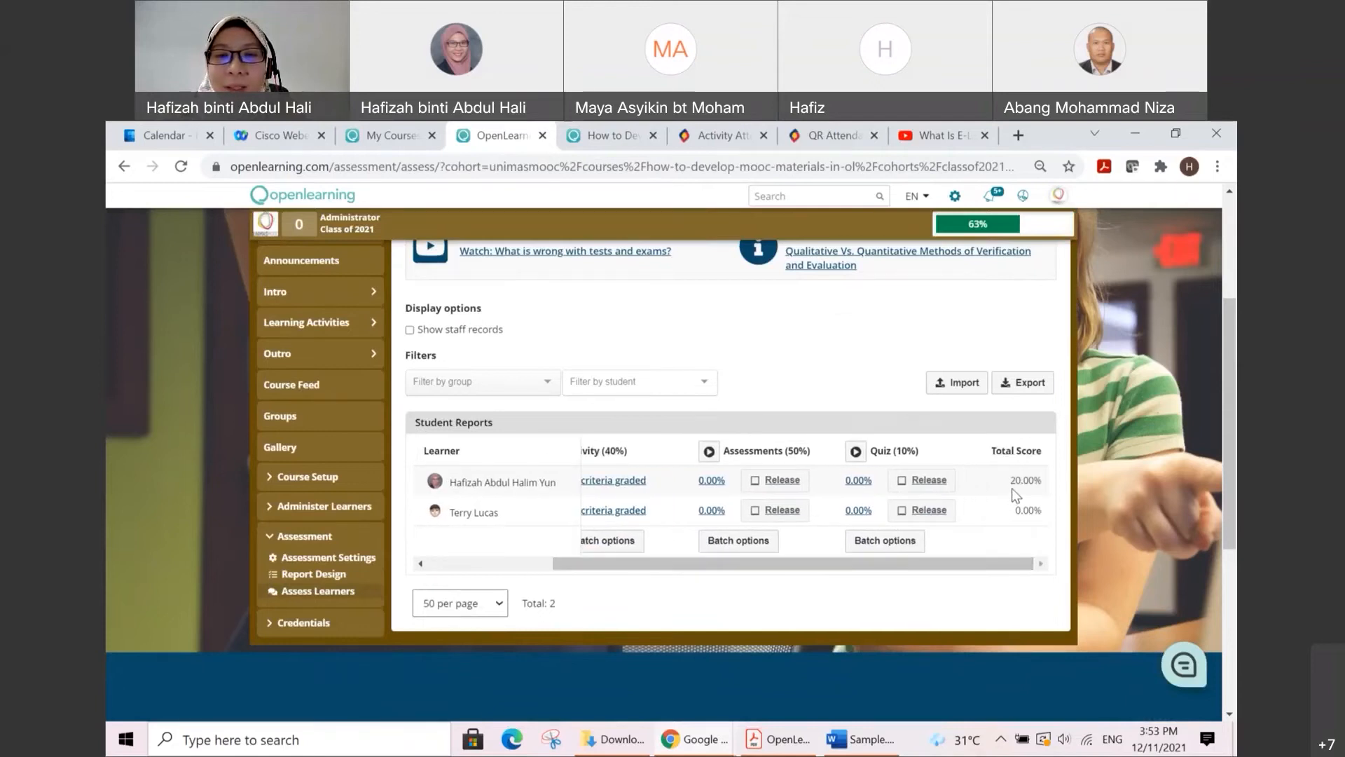
drag(1008, 565, 902, 566)
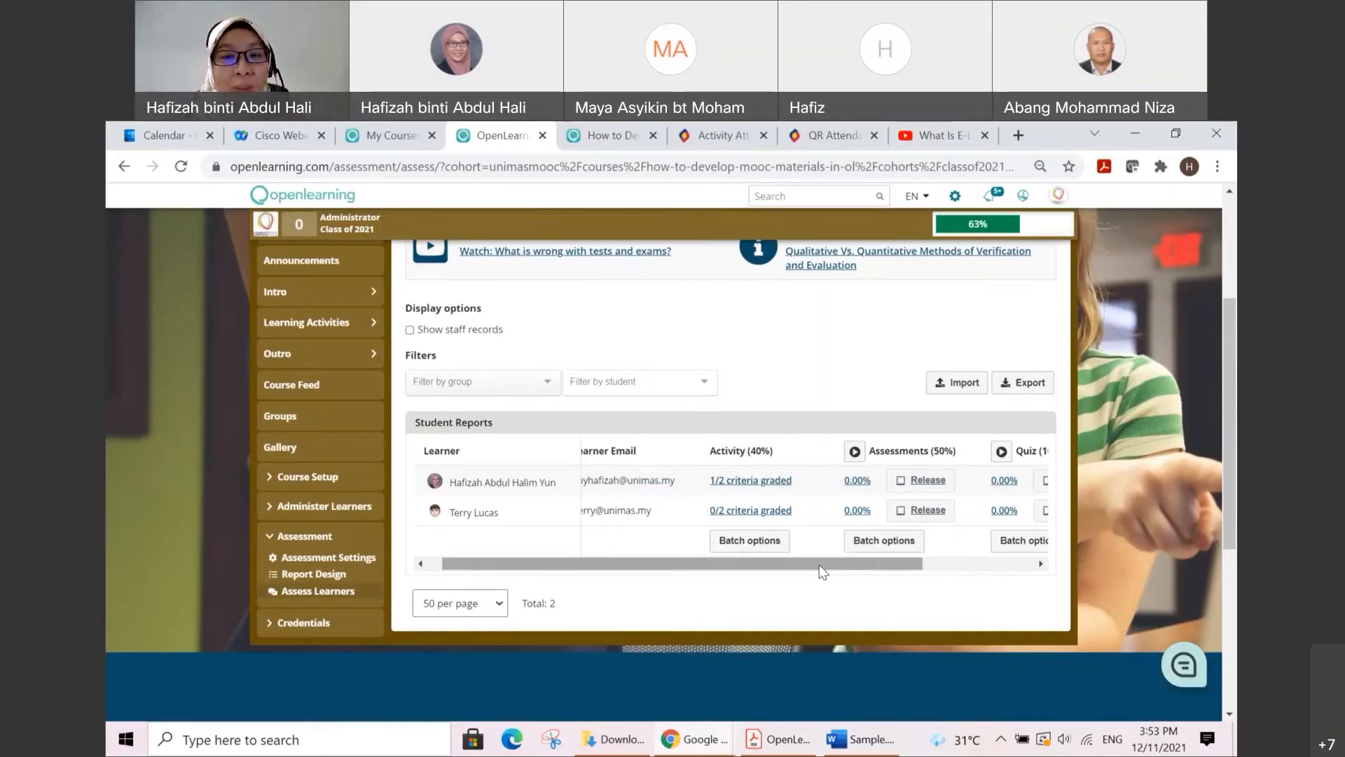
drag(818, 565, 972, 560)
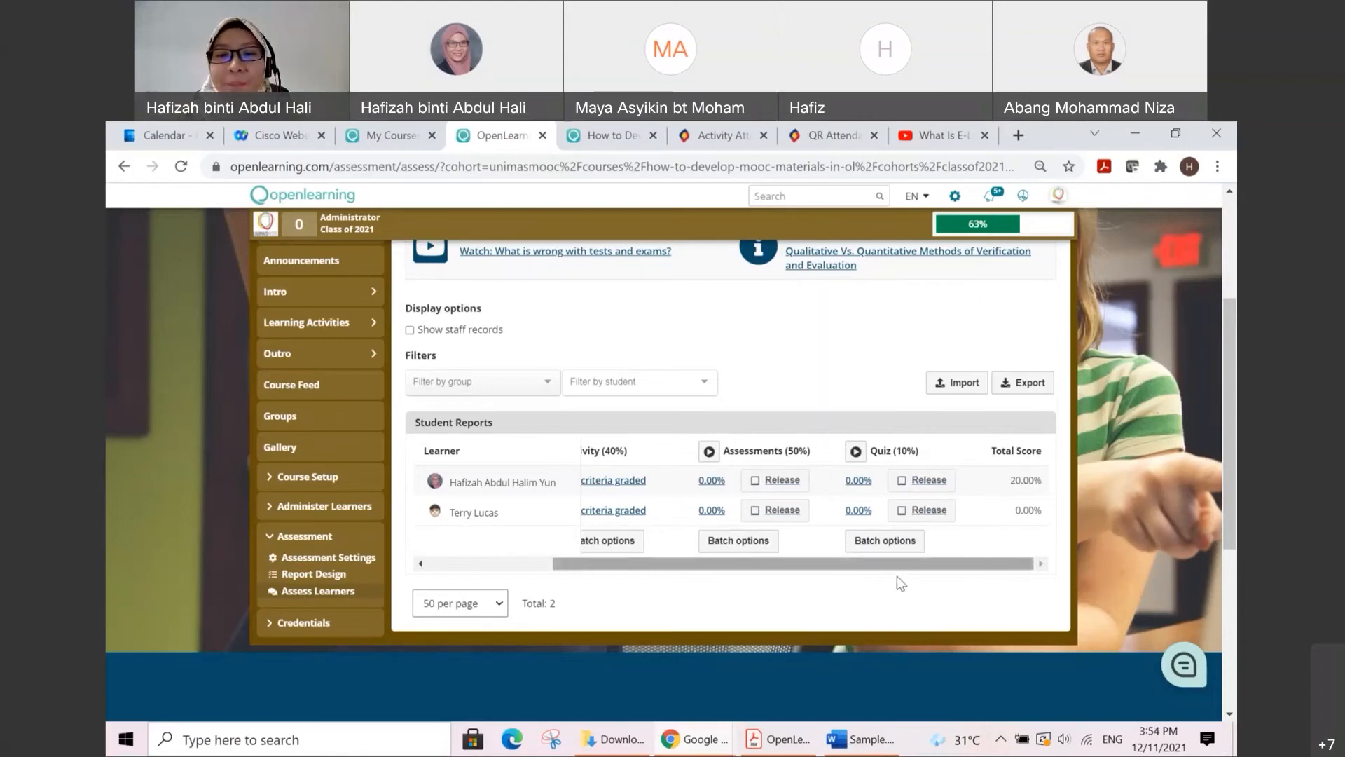
Step: Open the second learner's Activity report and grade the Activity 1 criterion as Pass based on the submitted post
drag(862, 565, 781, 532)
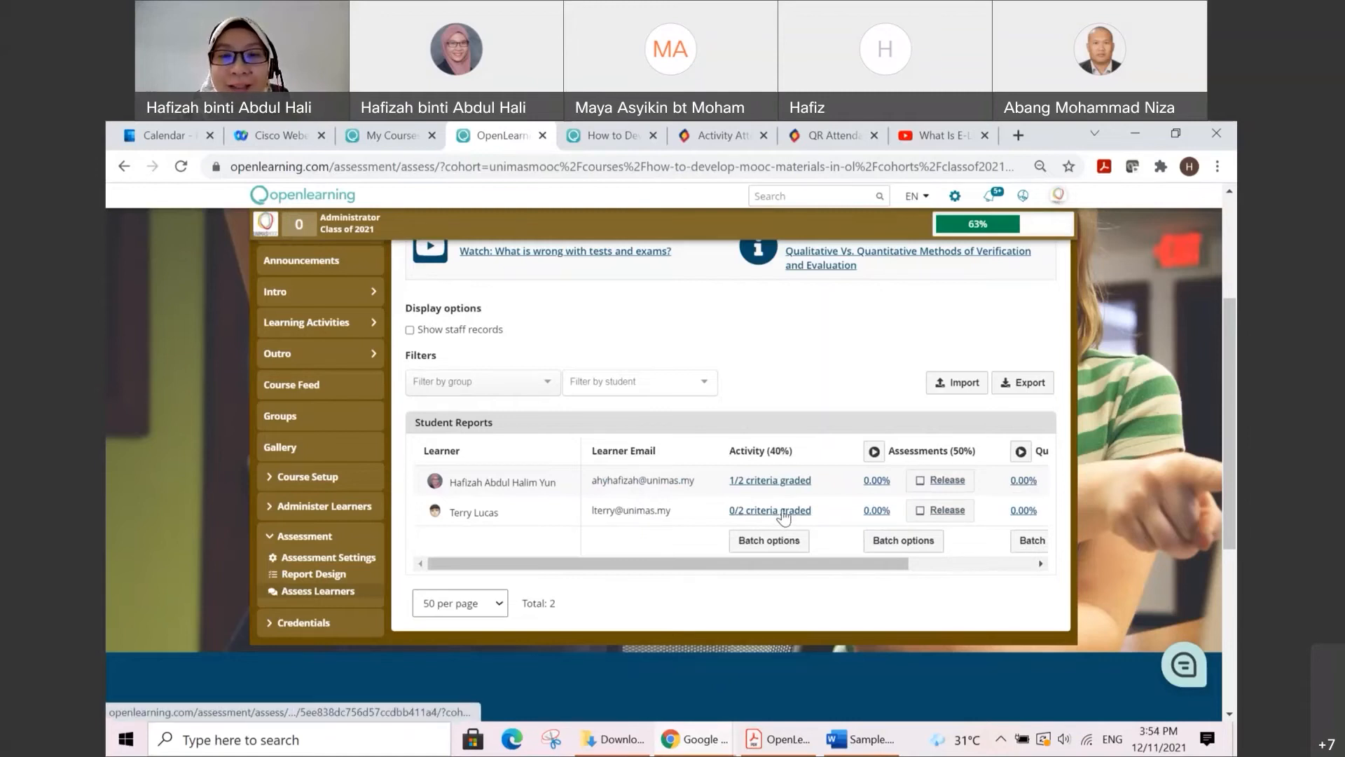
click(783, 512)
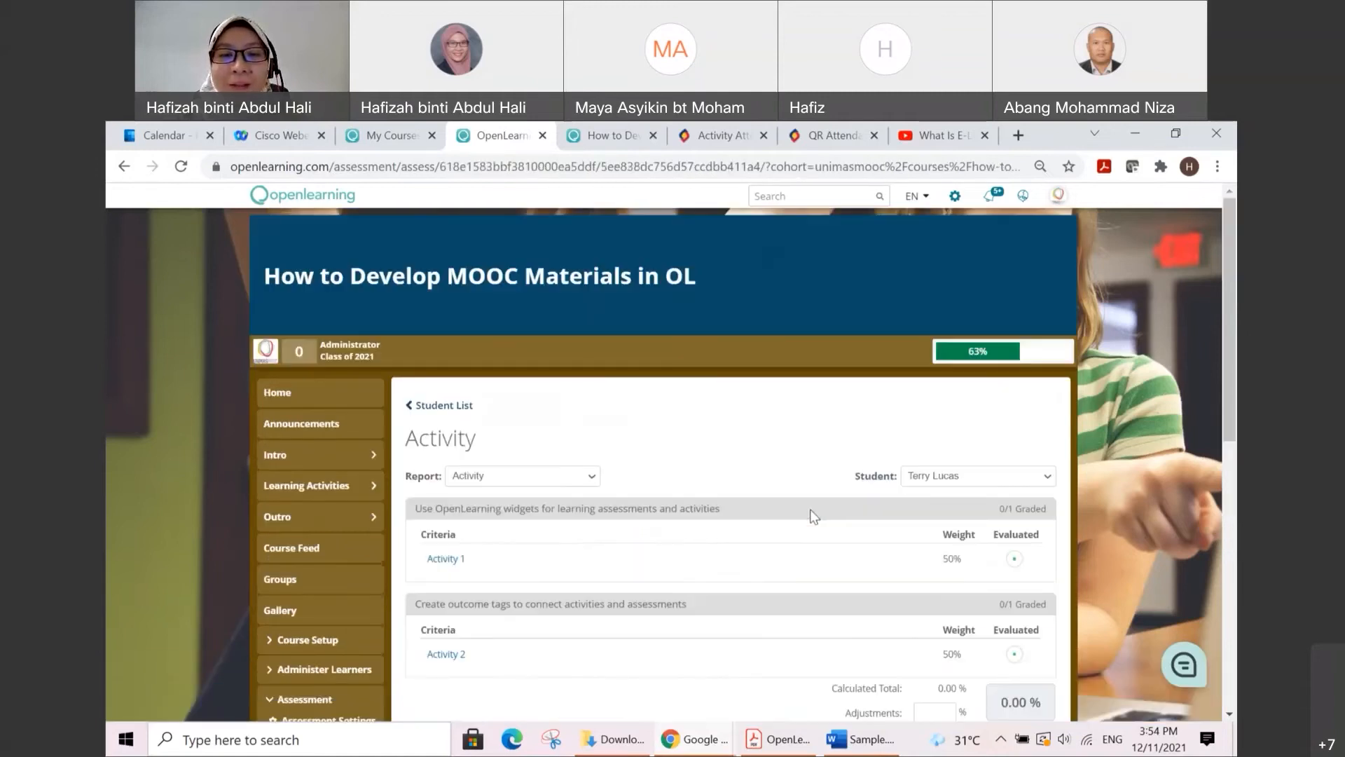
scroll(813, 516, down, 2)
click(445, 432)
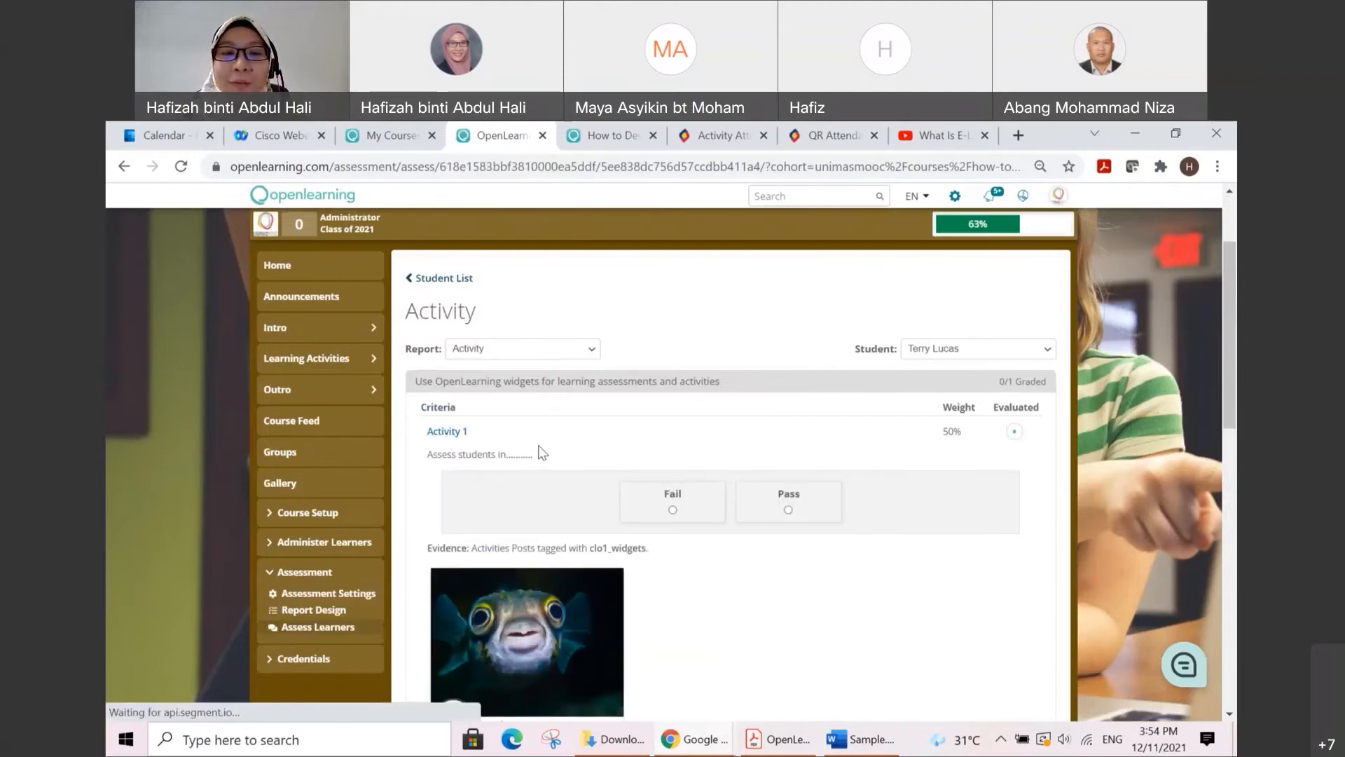
scroll(606, 499, down, 1)
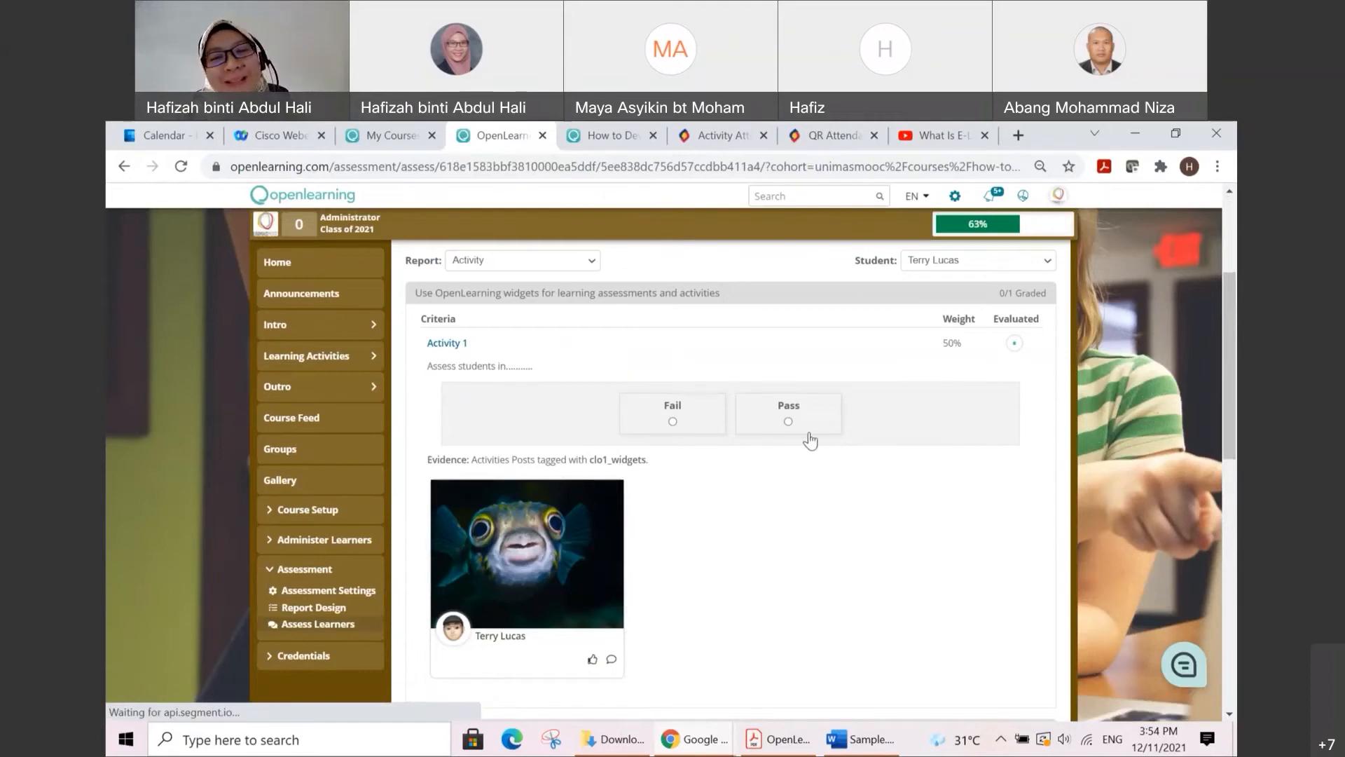
click(788, 421)
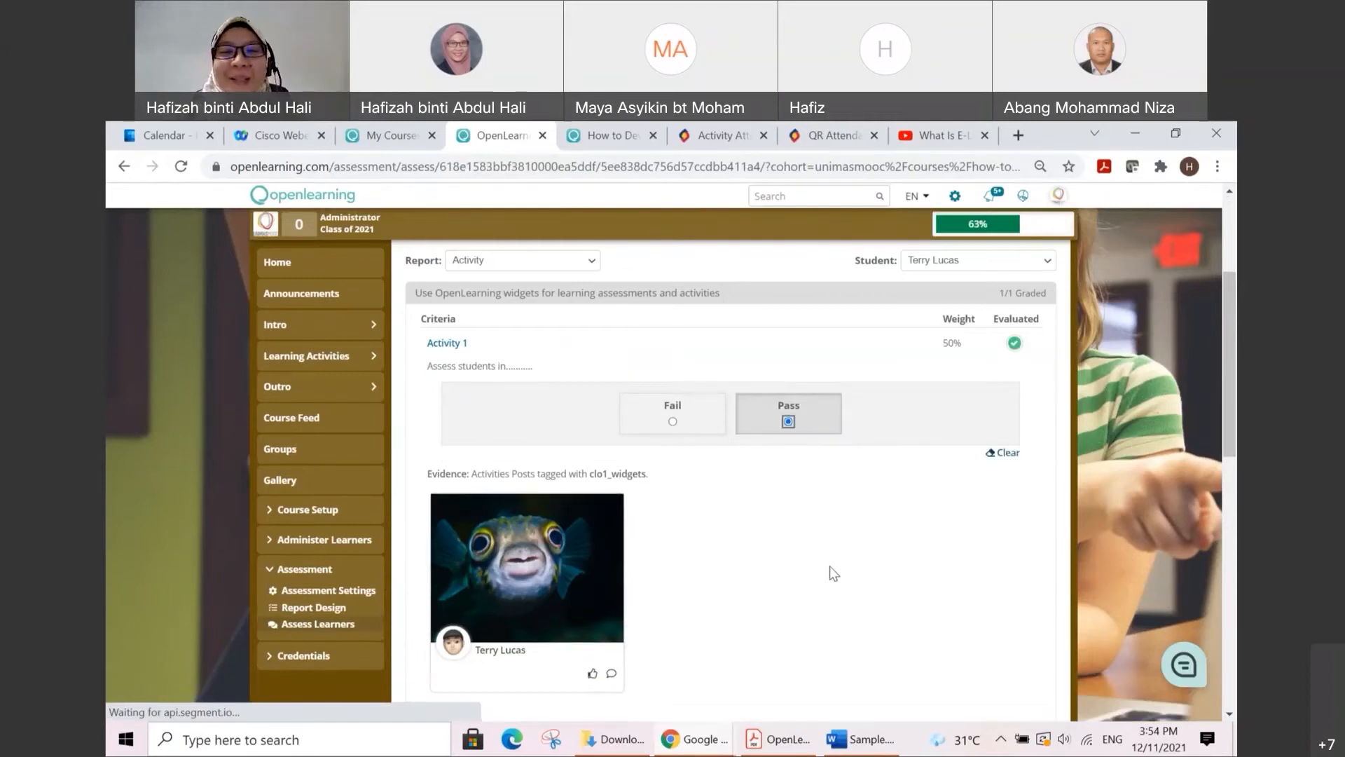
scroll(830, 566, down, 1)
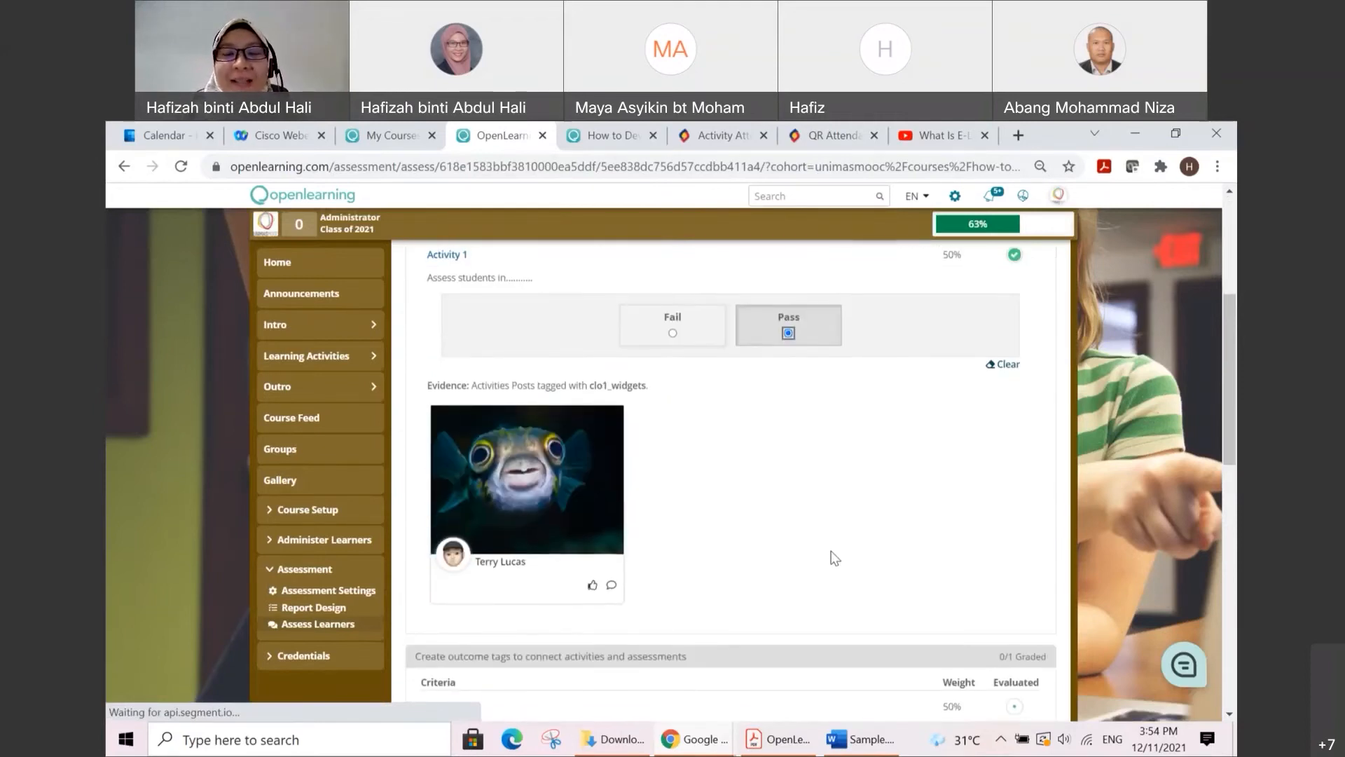
scroll(825, 550, up, 1)
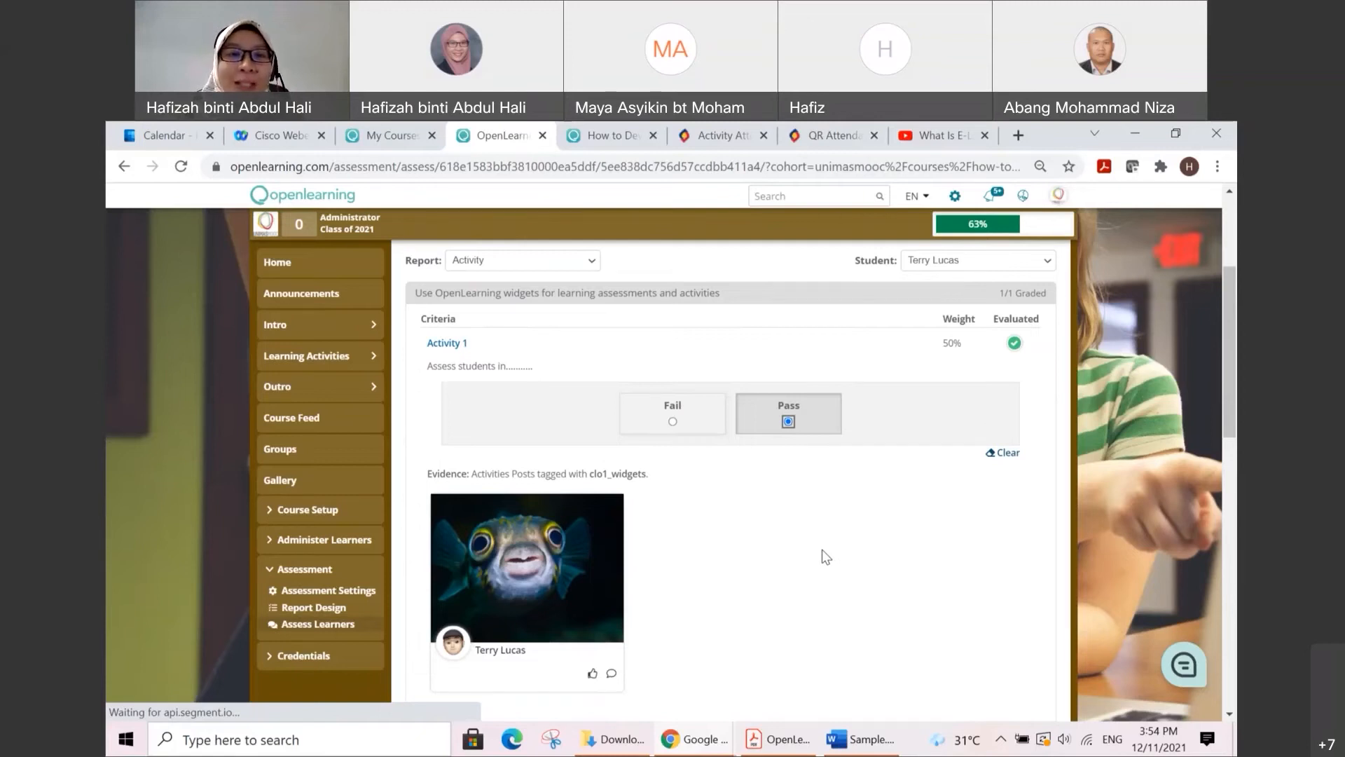
Step: Expand the Activity 2 criterion in the same report and check its clo2_tags evidence, grading choices and the report's calculated total
scroll(662, 547, down, 5)
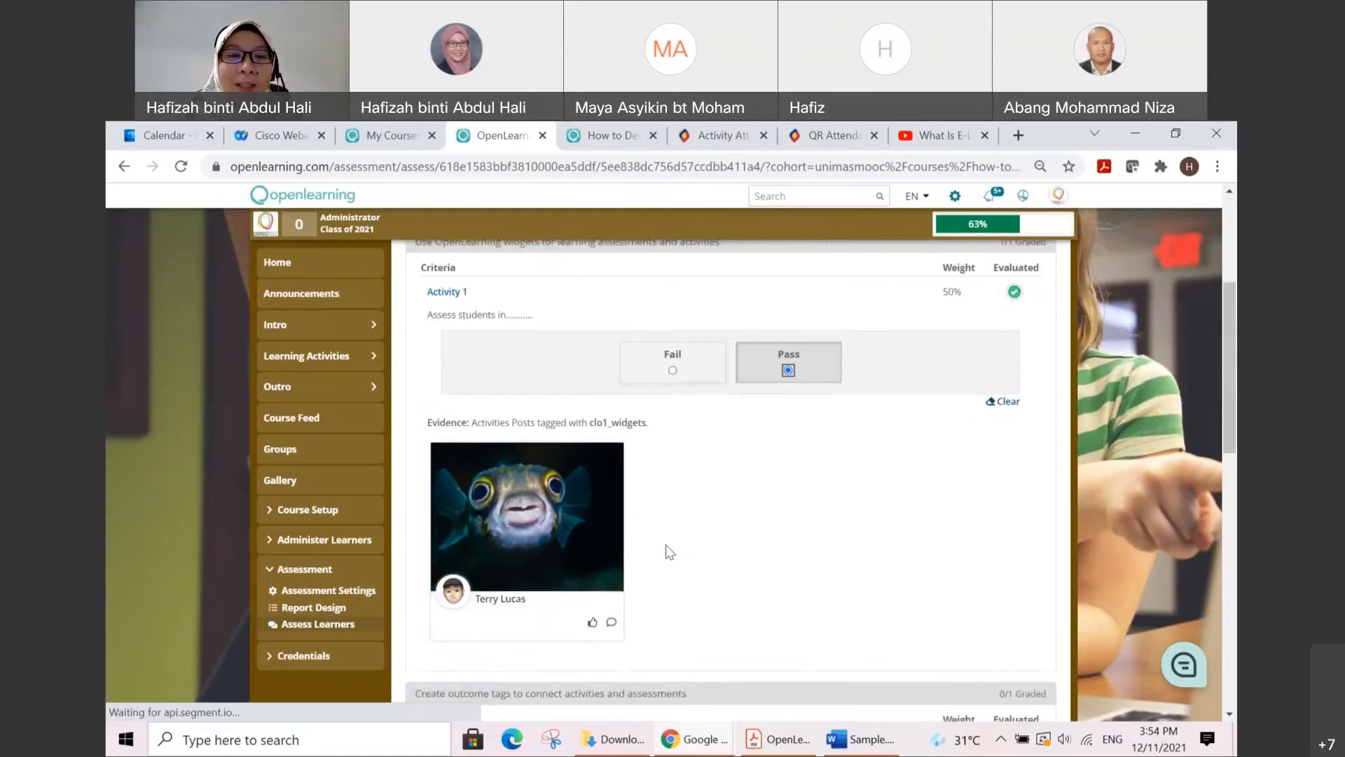
click(456, 444)
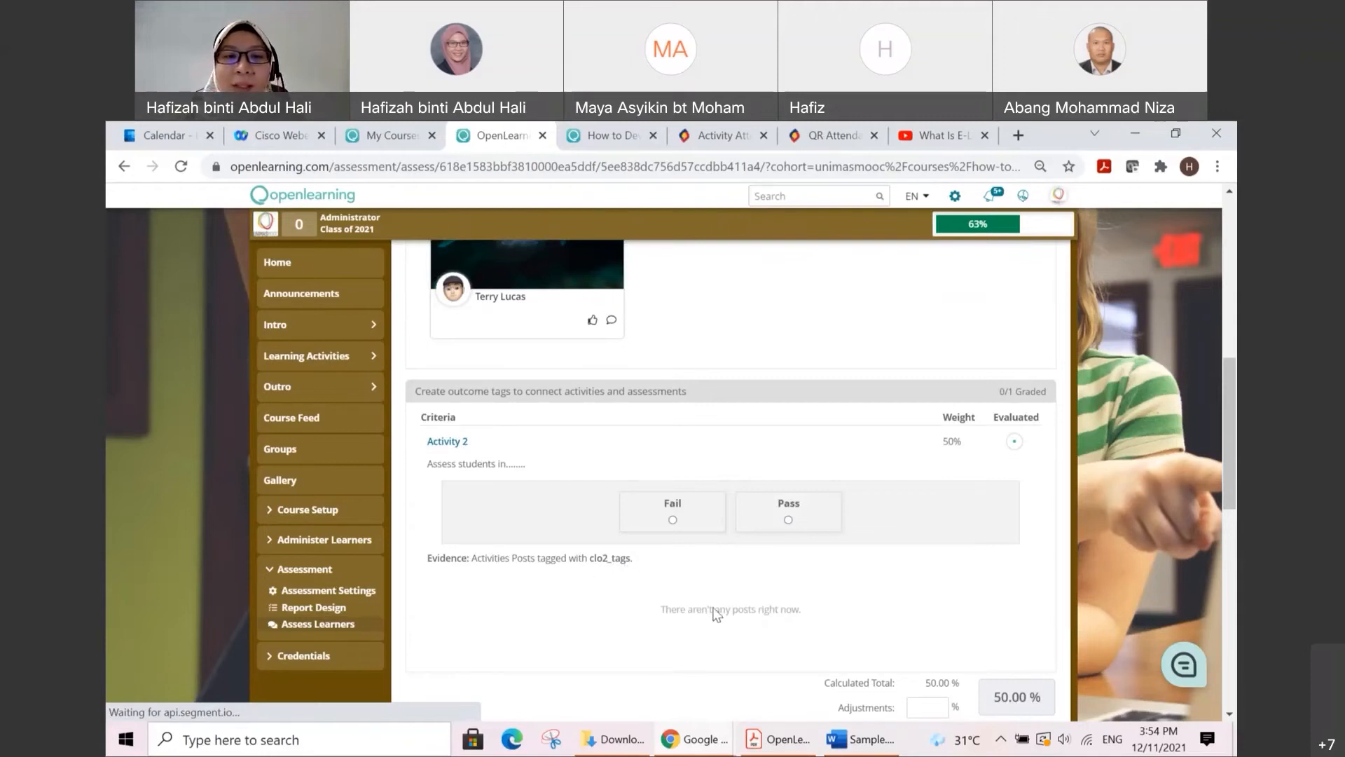
scroll(749, 565, down, 1)
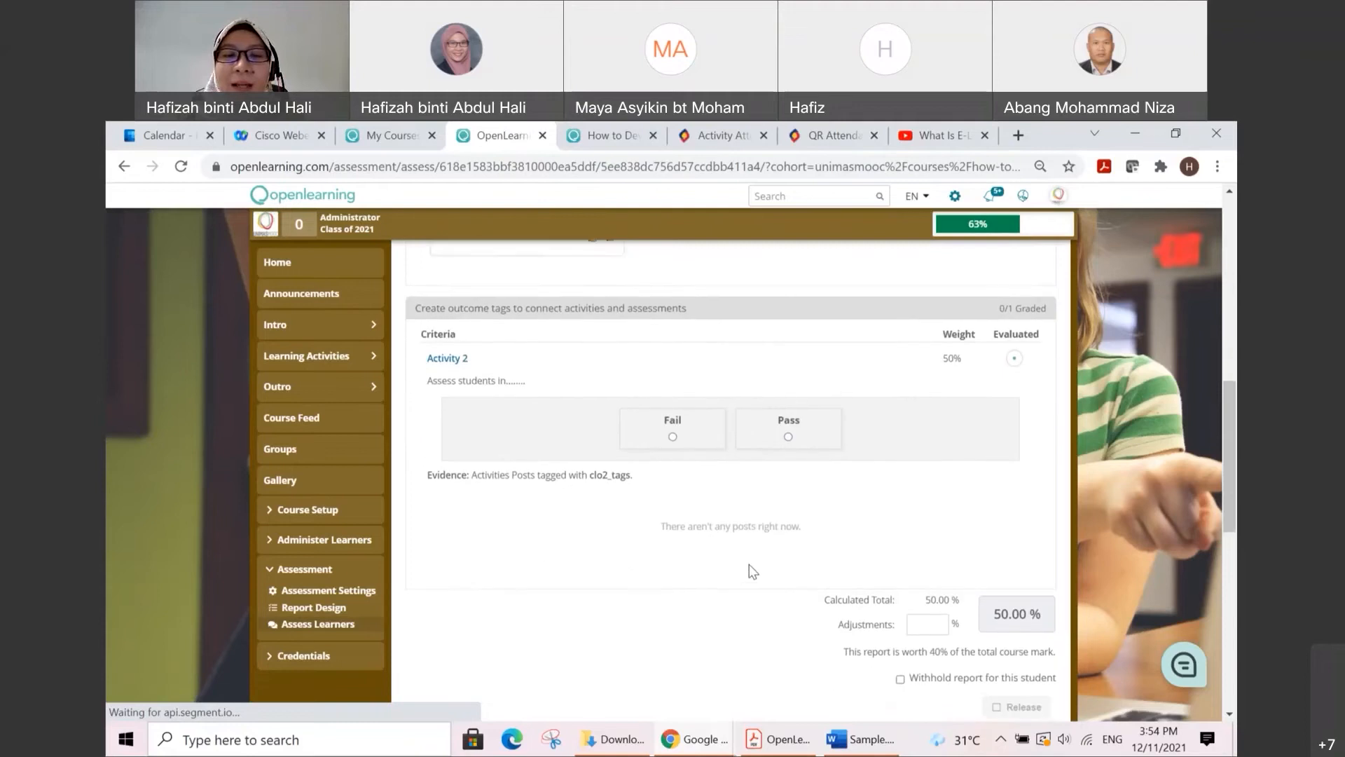
scroll(749, 565, up, 1)
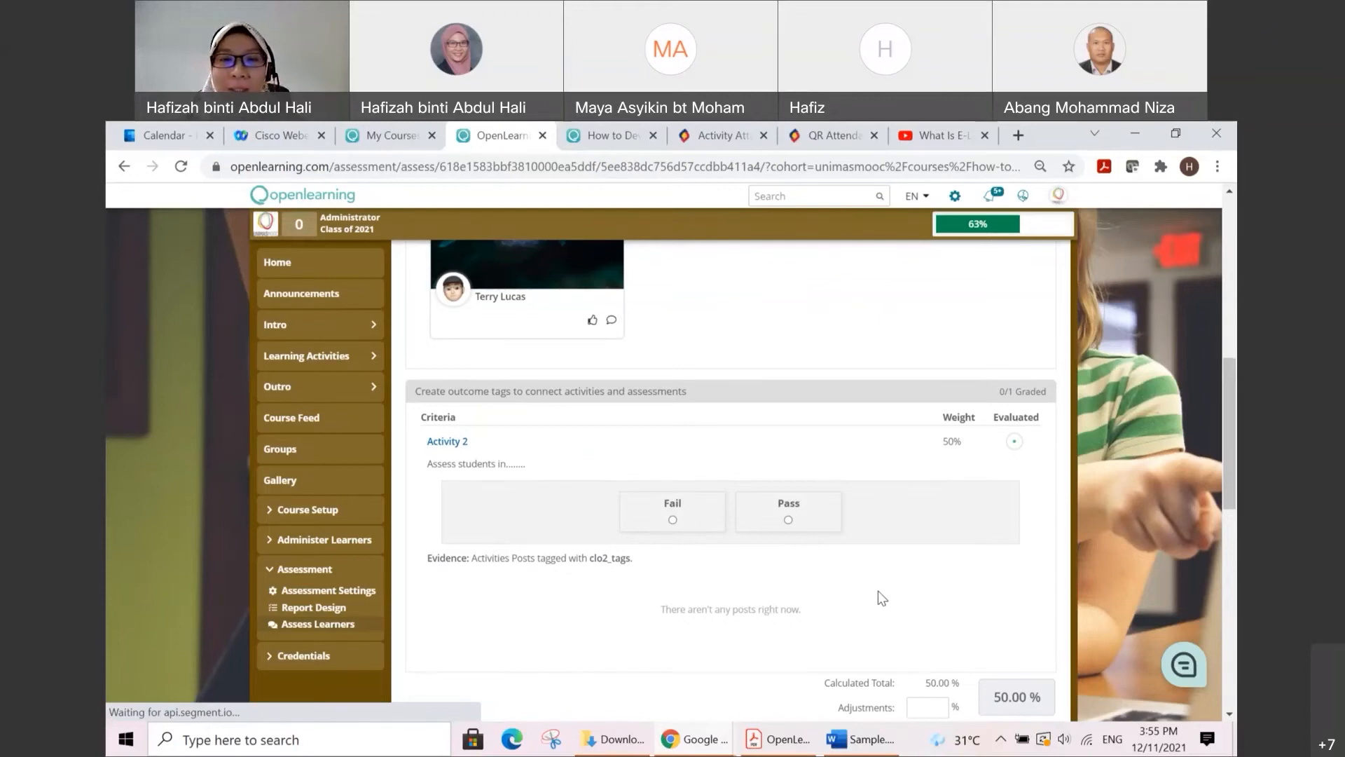
scroll(877, 591, down, 1)
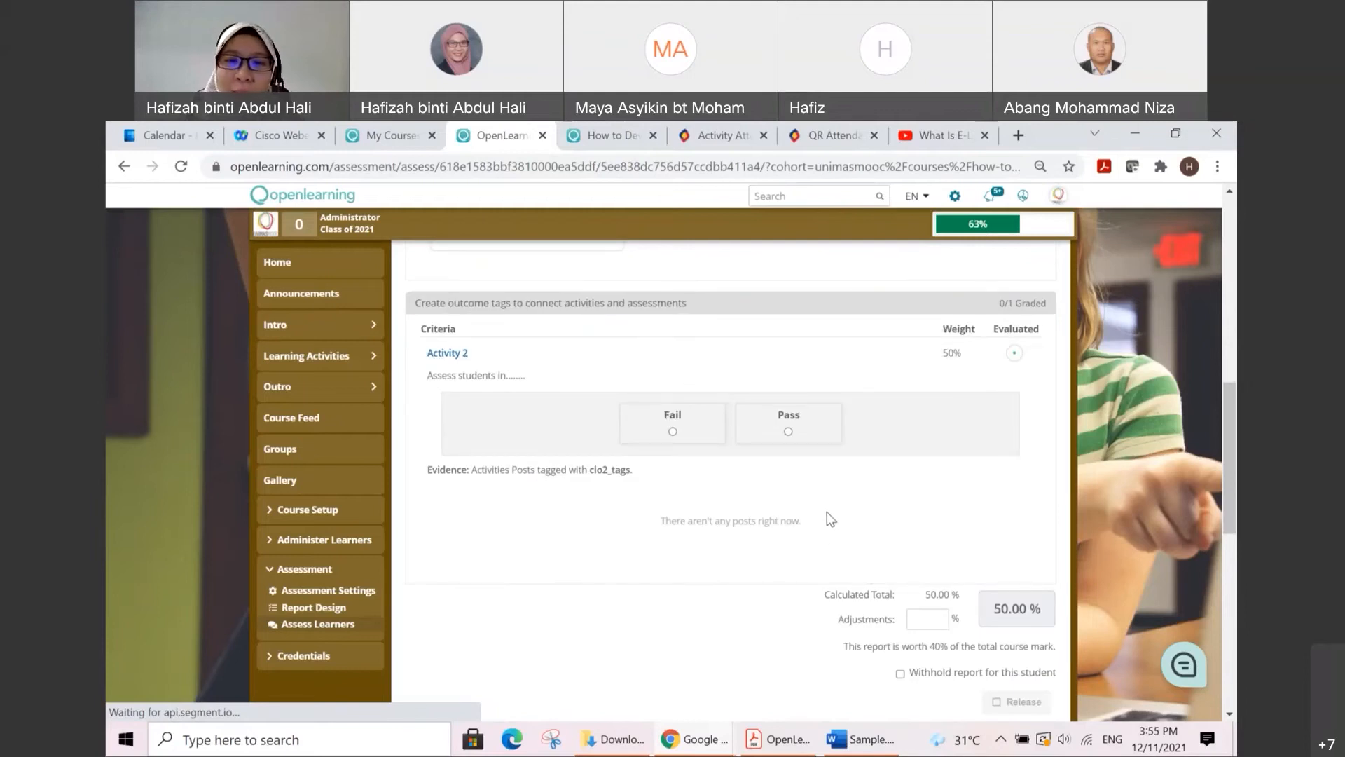
scroll(920, 530, down, 1)
scroll(922, 531, up, 1)
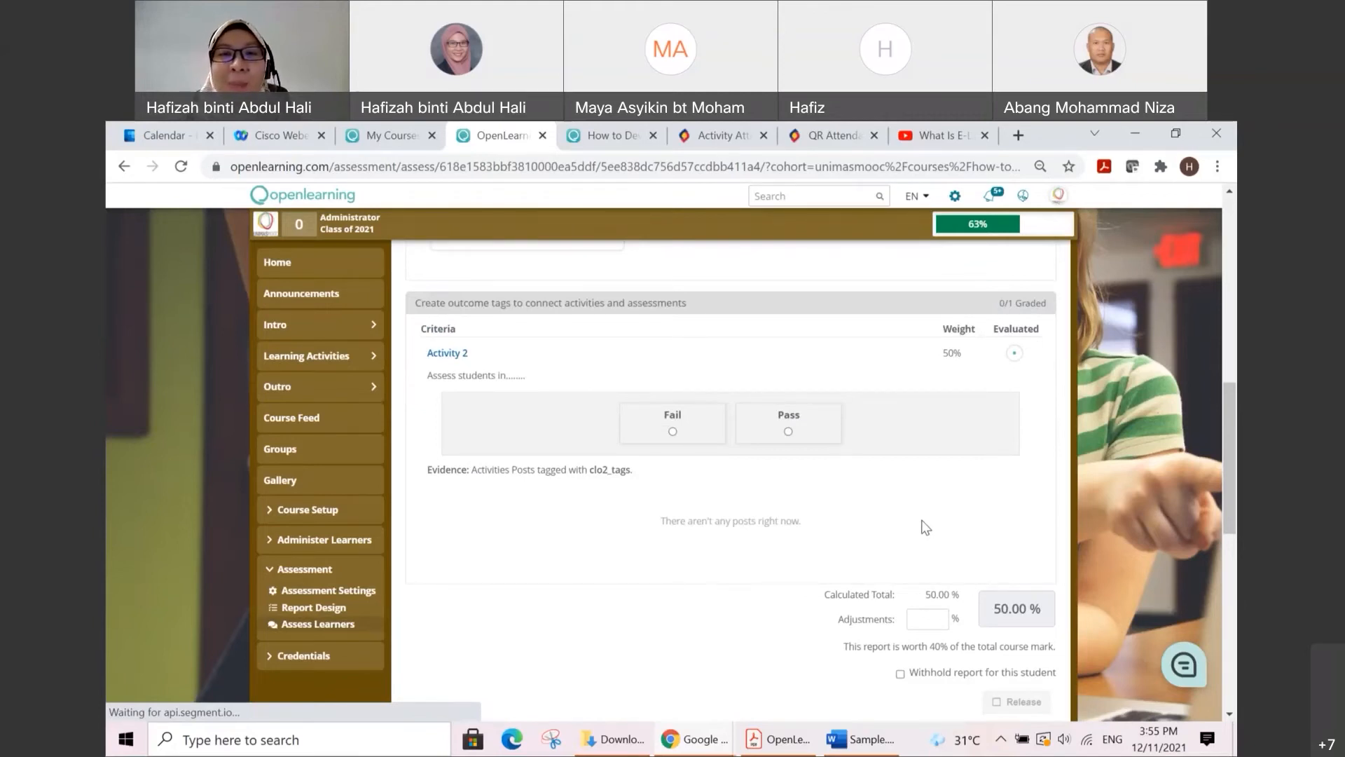
scroll(922, 509, down, 1)
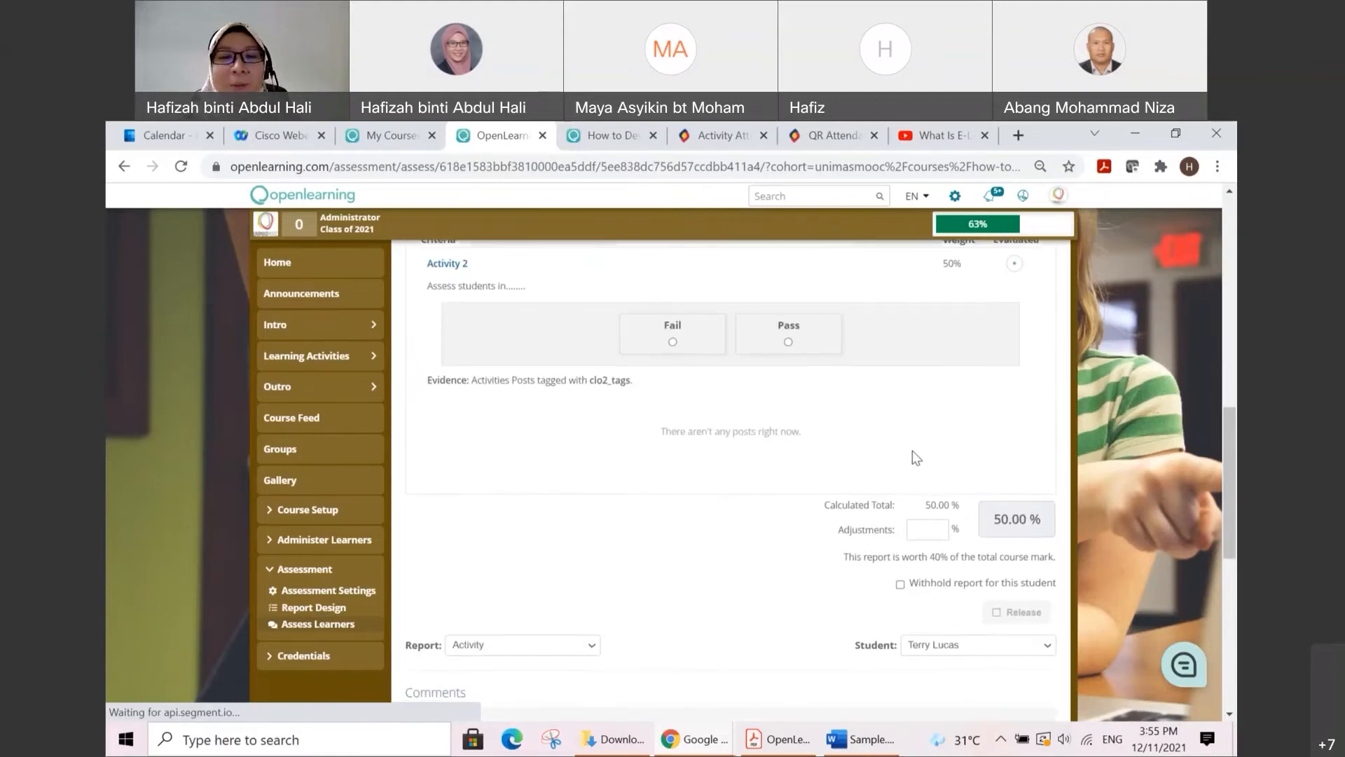
scroll(780, 452, down, 2)
Step: Return to the student list, run automatic grading on the Assessments report and check both learners' total scores
scroll(786, 445, up, 2)
scroll(791, 451, up, 10)
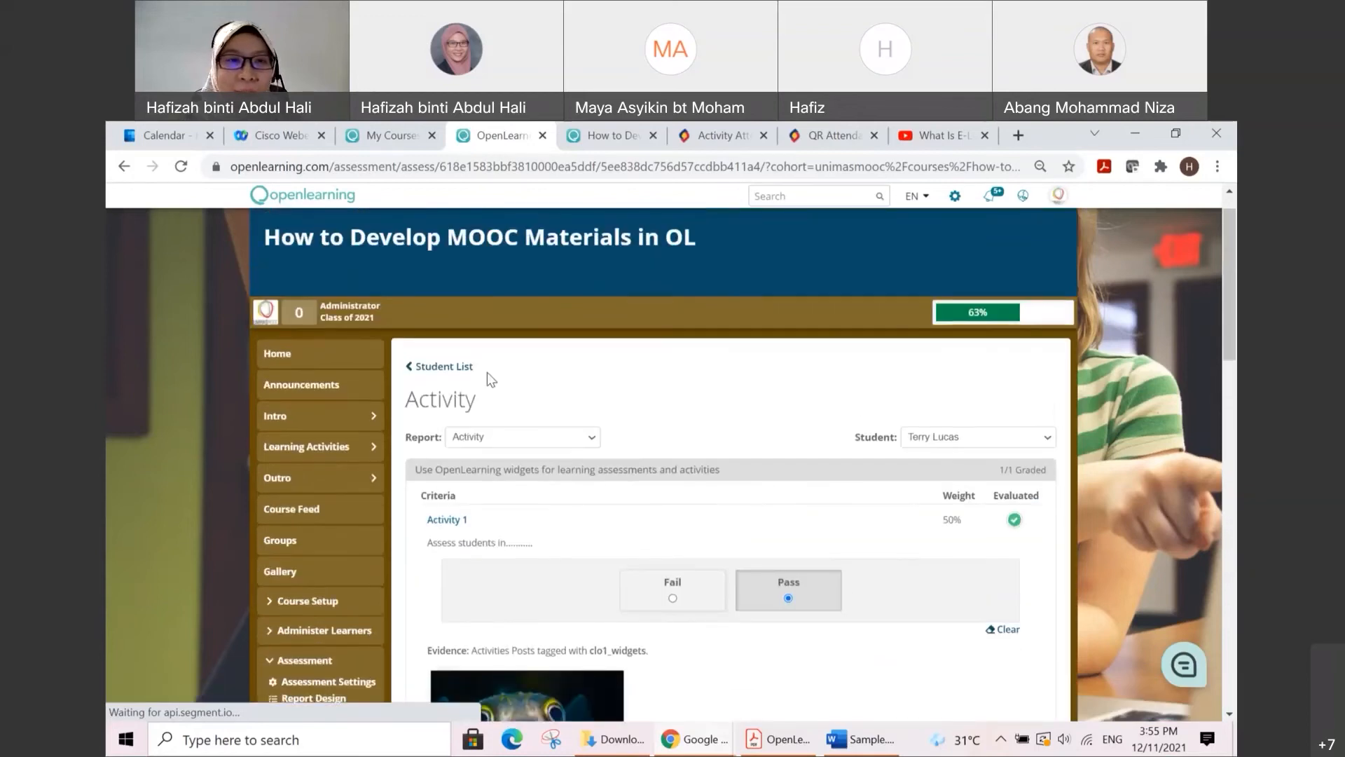
click(437, 369)
scroll(787, 455, down, 2)
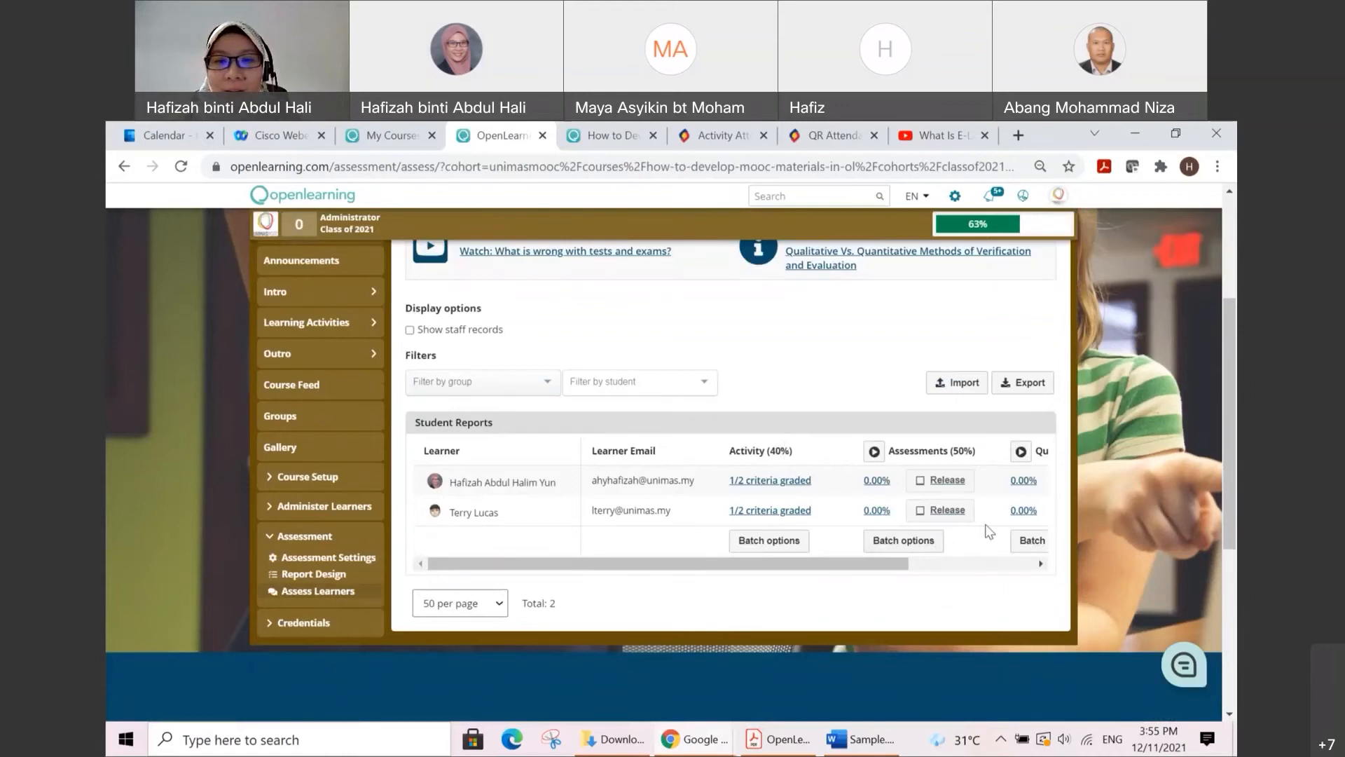
click(874, 452)
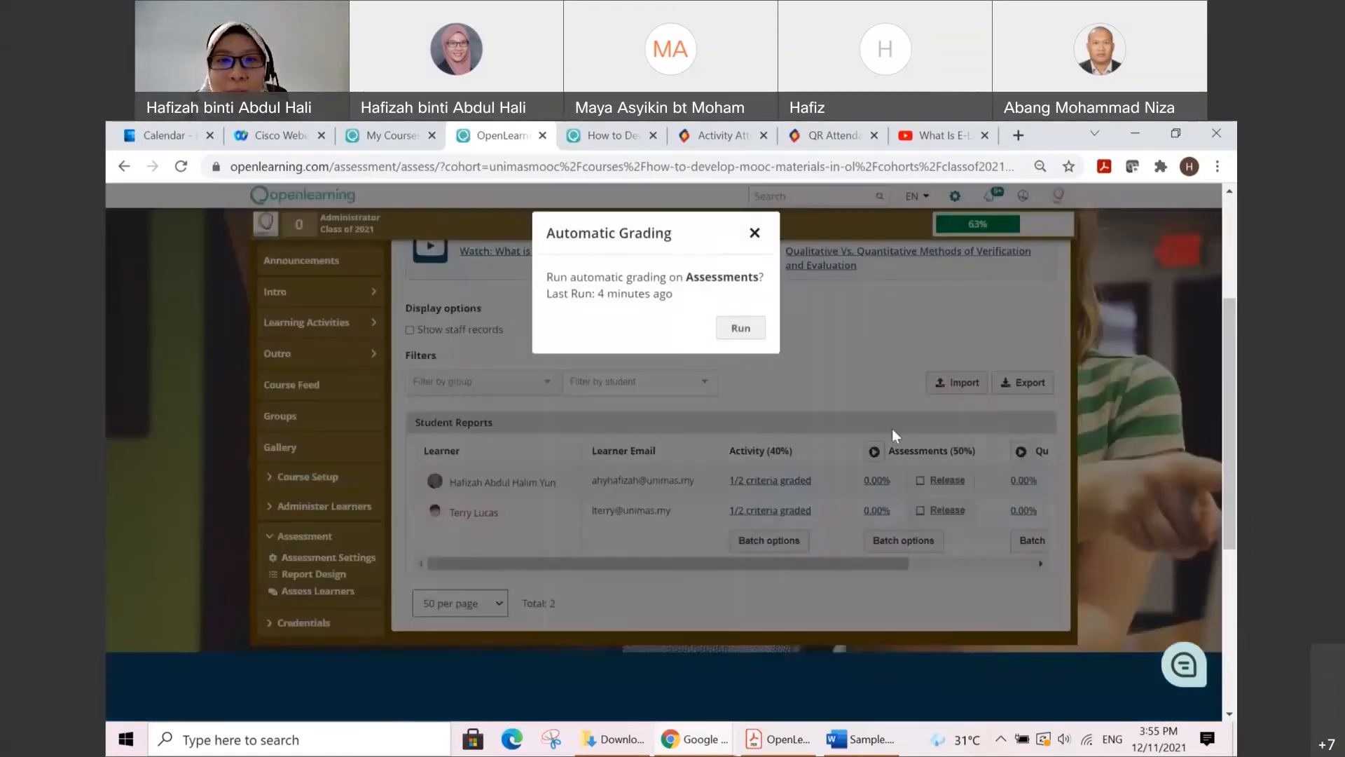
click(740, 328)
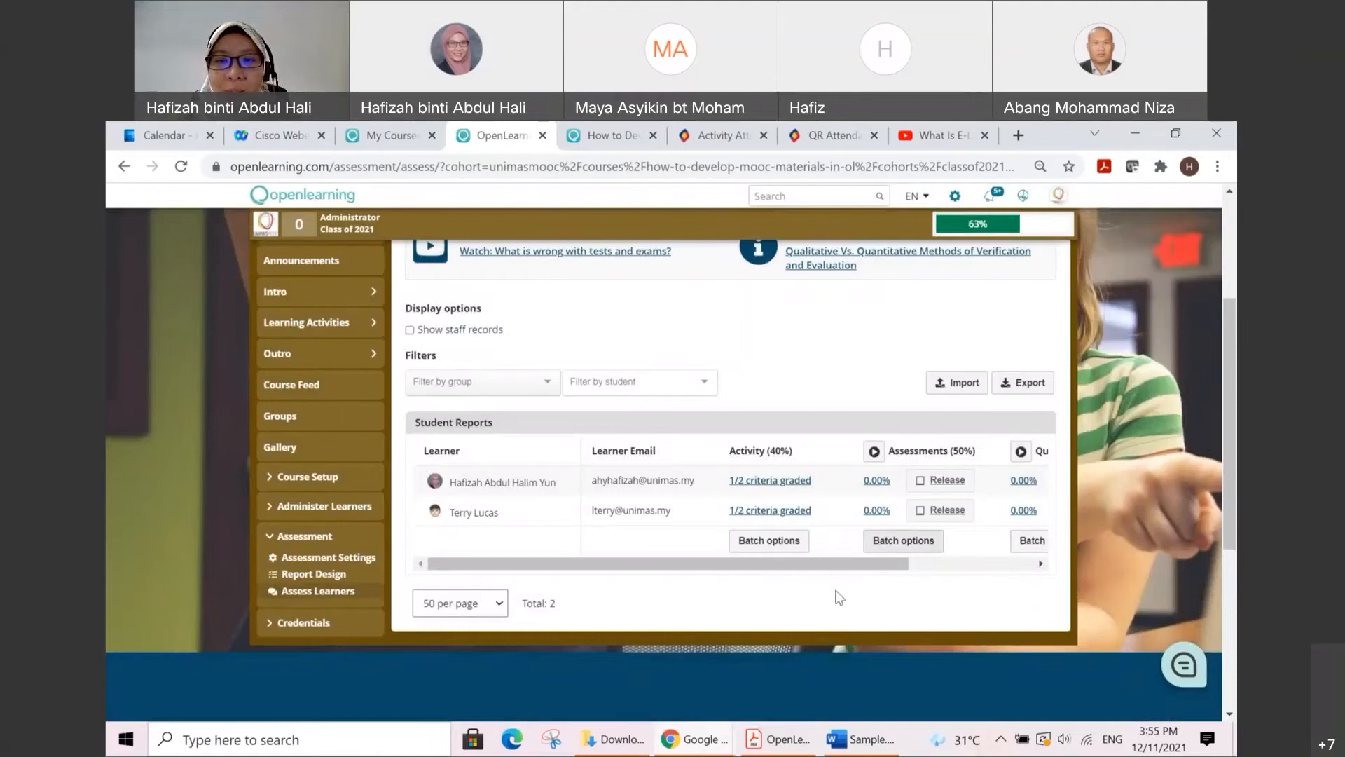
drag(786, 565, 949, 568)
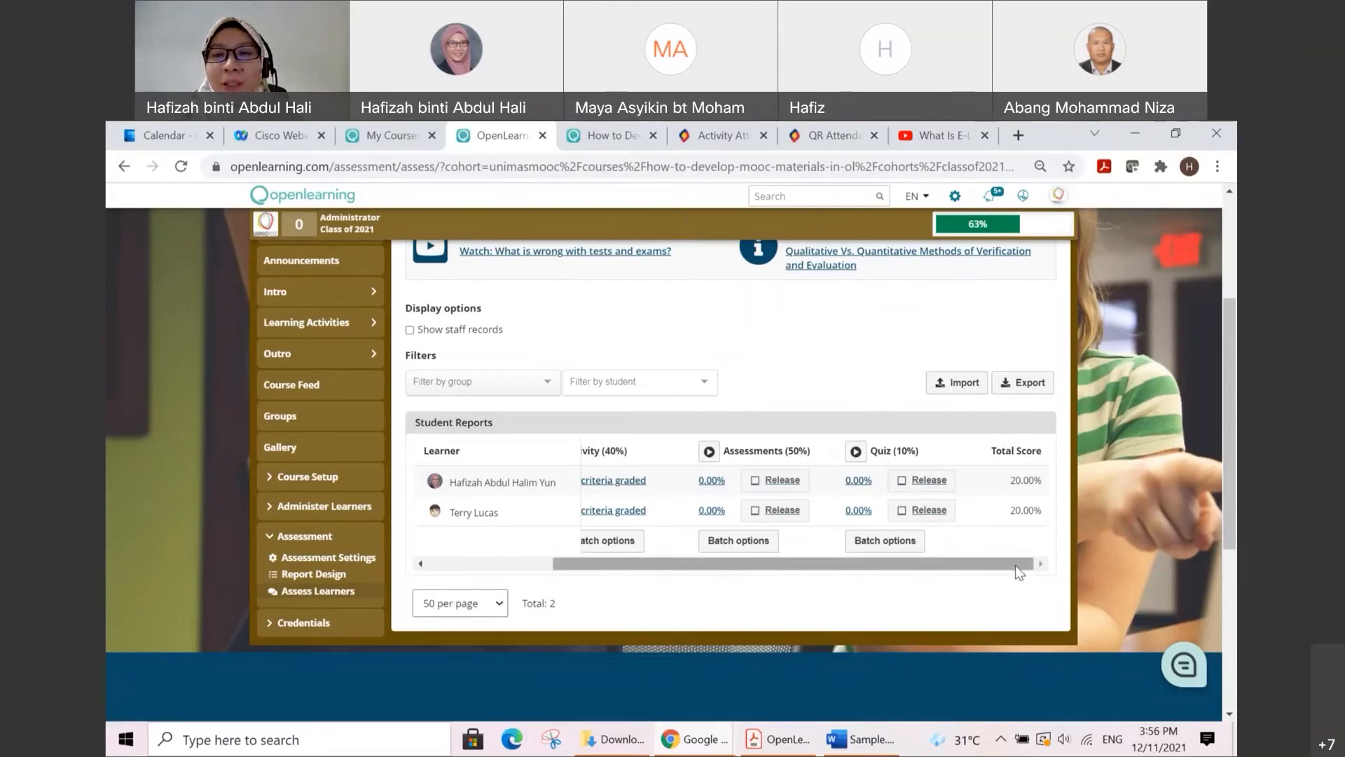
drag(1016, 565, 810, 567)
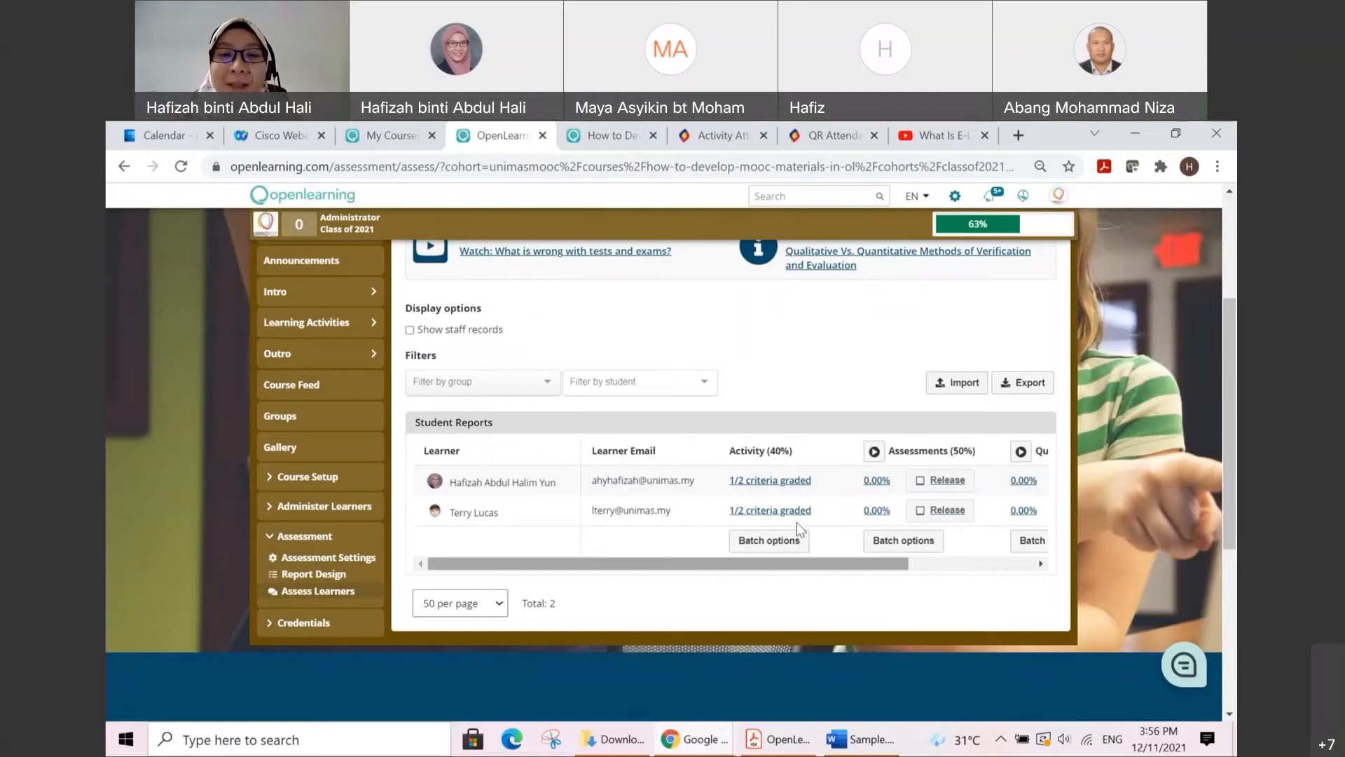
Step: Open the first learner's Activity report and expand Activity 1 to check its grade, its evidence and the calculated total
click(802, 483)
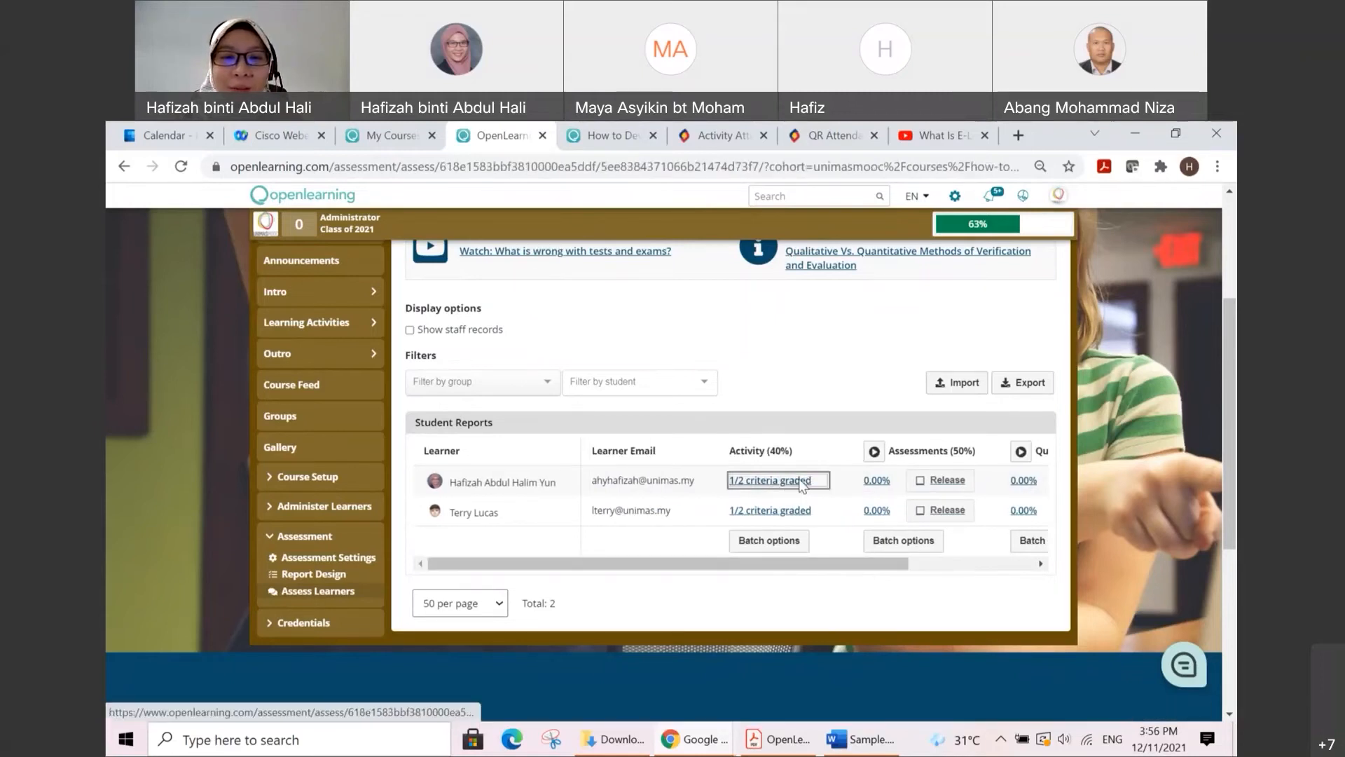
scroll(800, 483, down, 3)
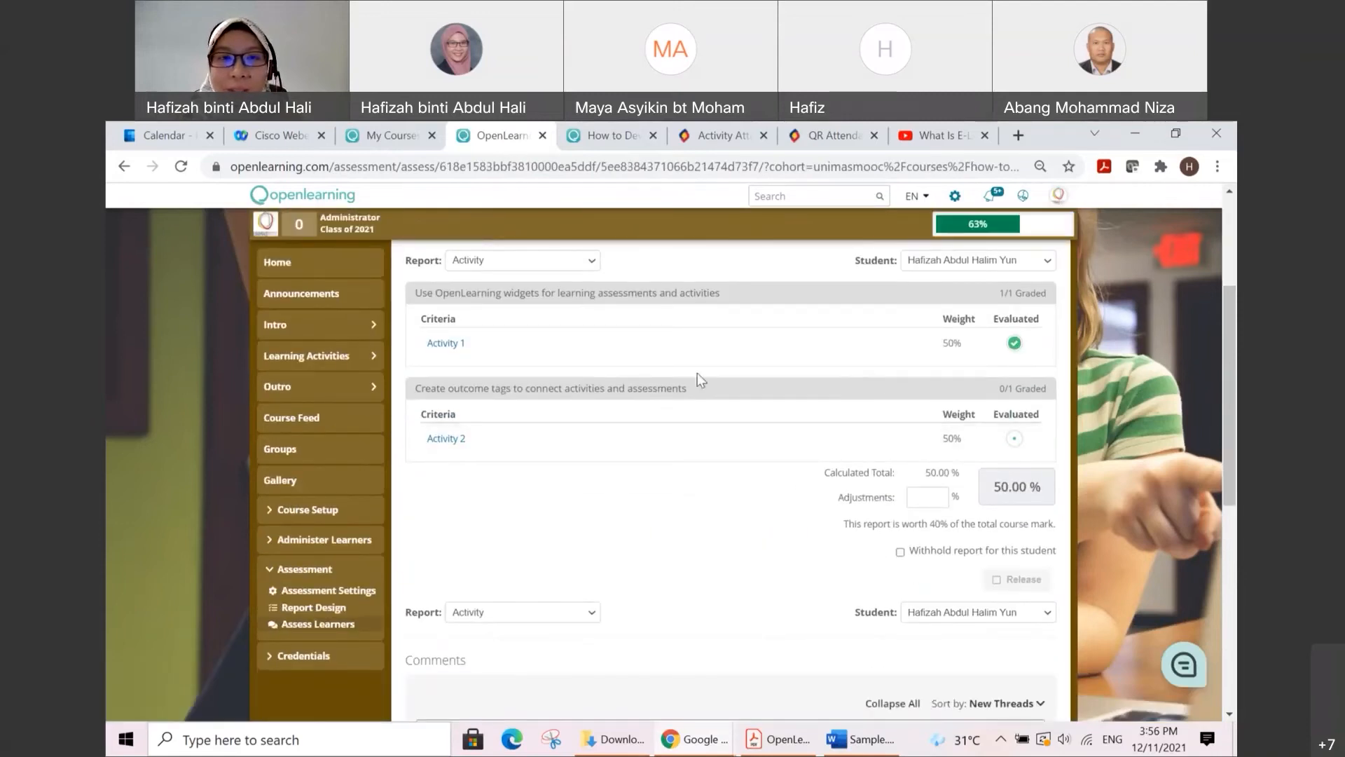
click(444, 343)
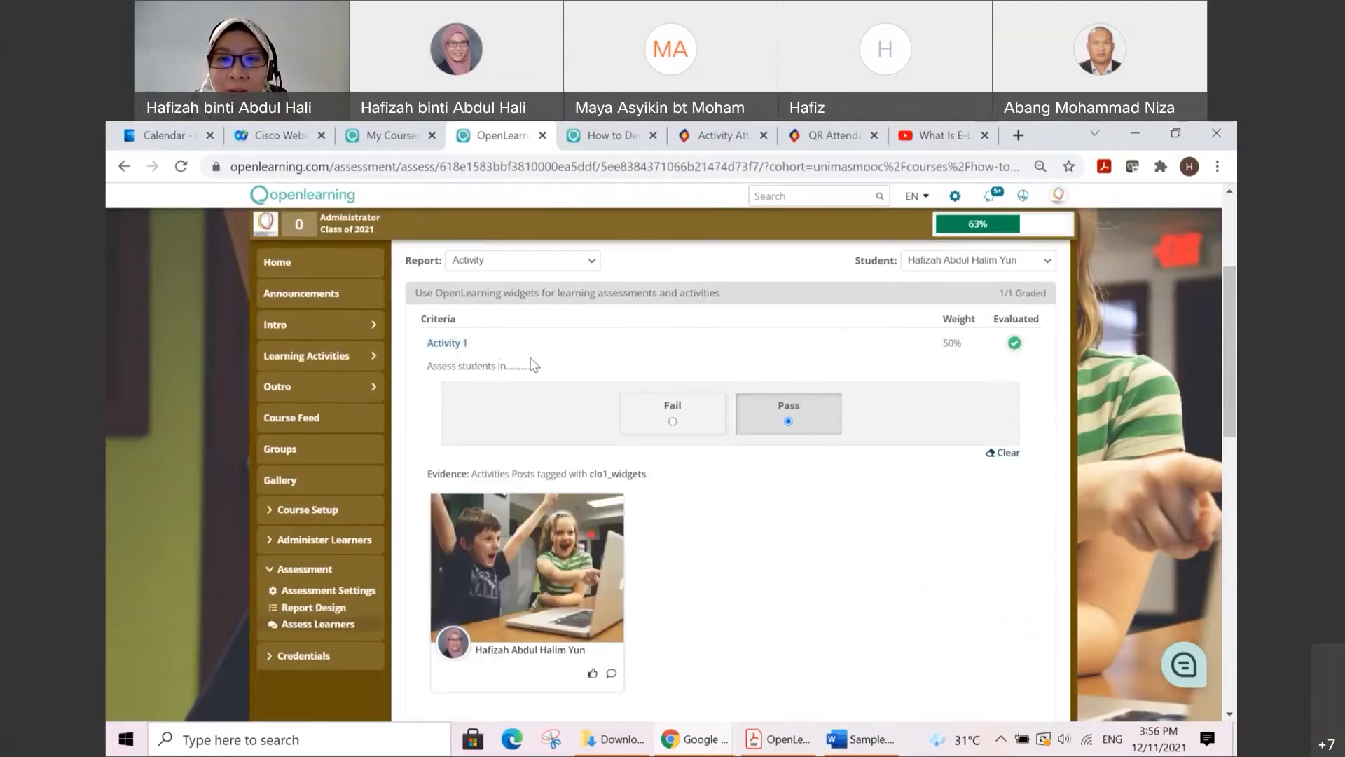
scroll(666, 387, down, 4)
scroll(686, 400, down, 3)
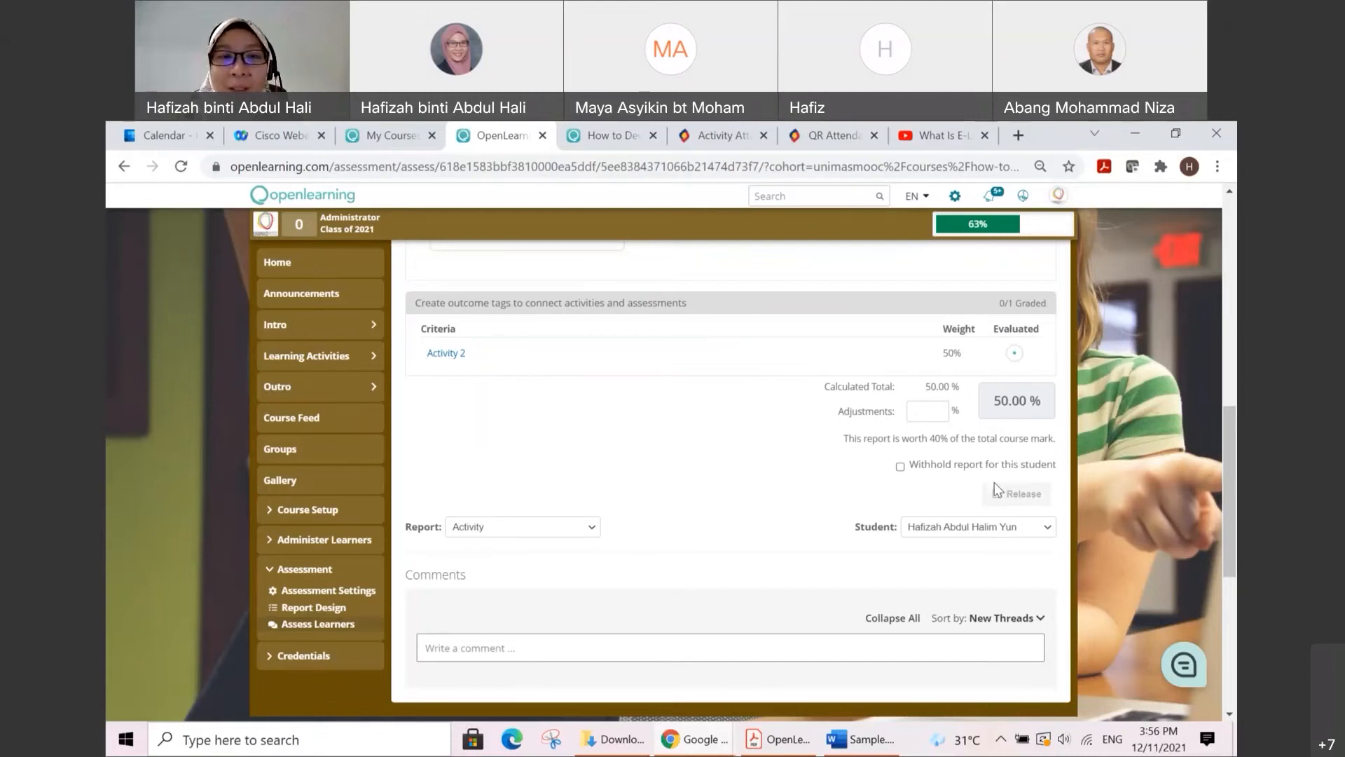
Step: Compare the weights and evaluation status of Activity 1 and Activity 2 in the first learner's report
scroll(988, 483, up, 4)
scroll(671, 444, up, 2)
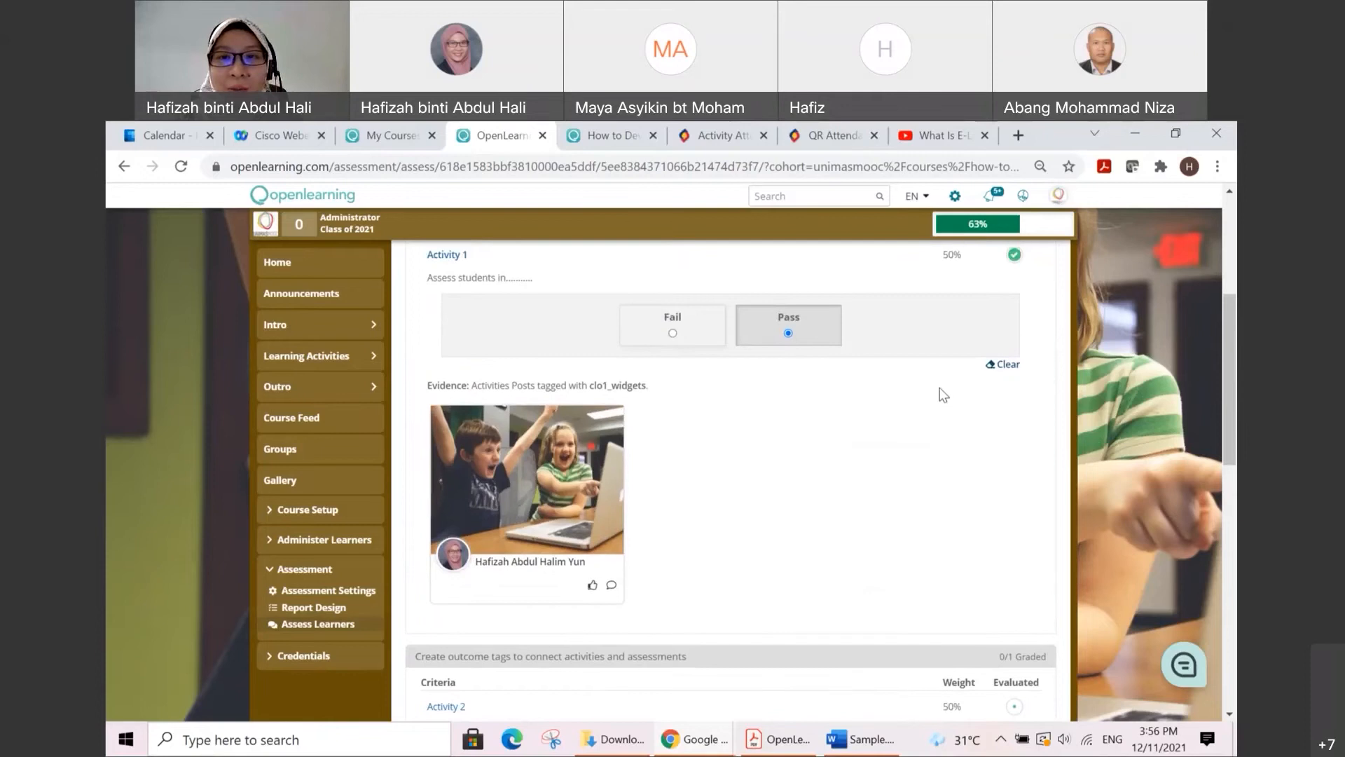
scroll(936, 397, down, 1)
scroll(936, 396, down, 4)
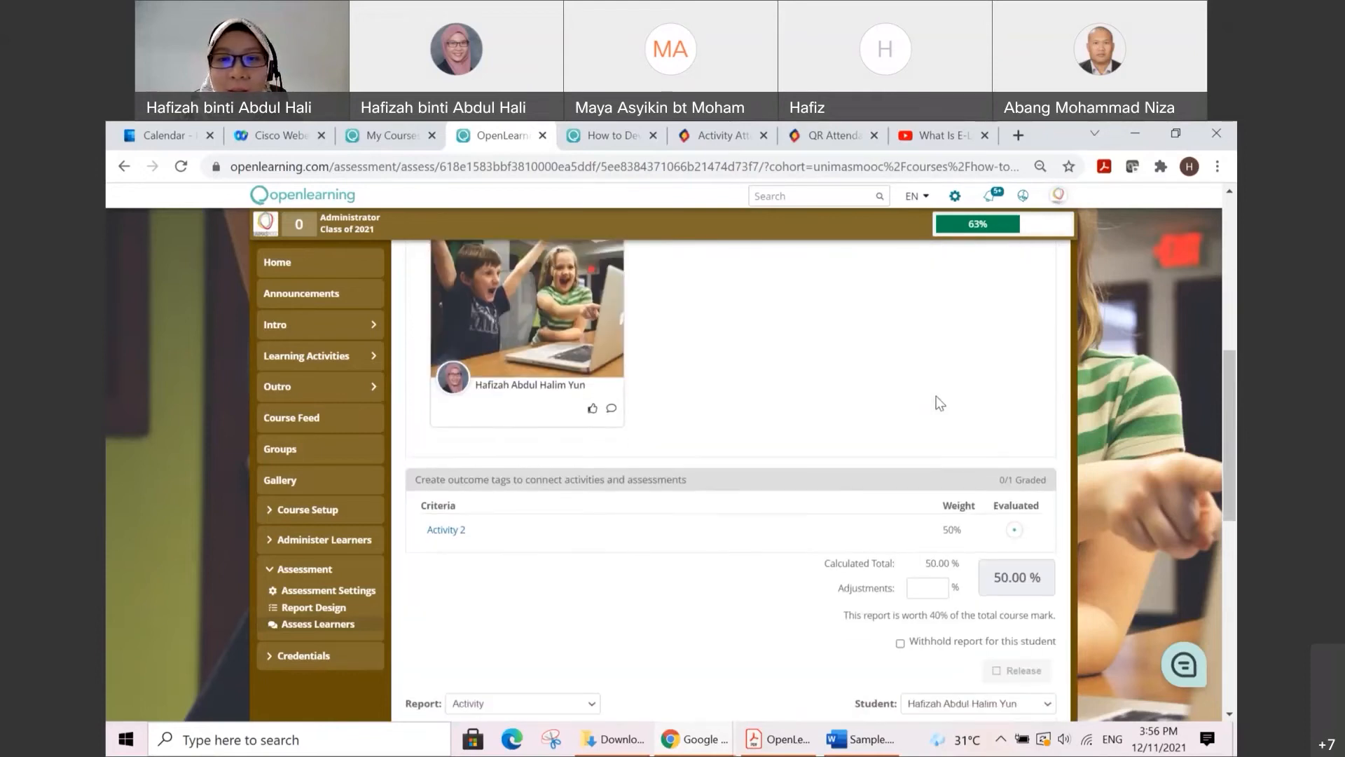
scroll(968, 499, up, 3)
scroll(968, 499, up, 3)
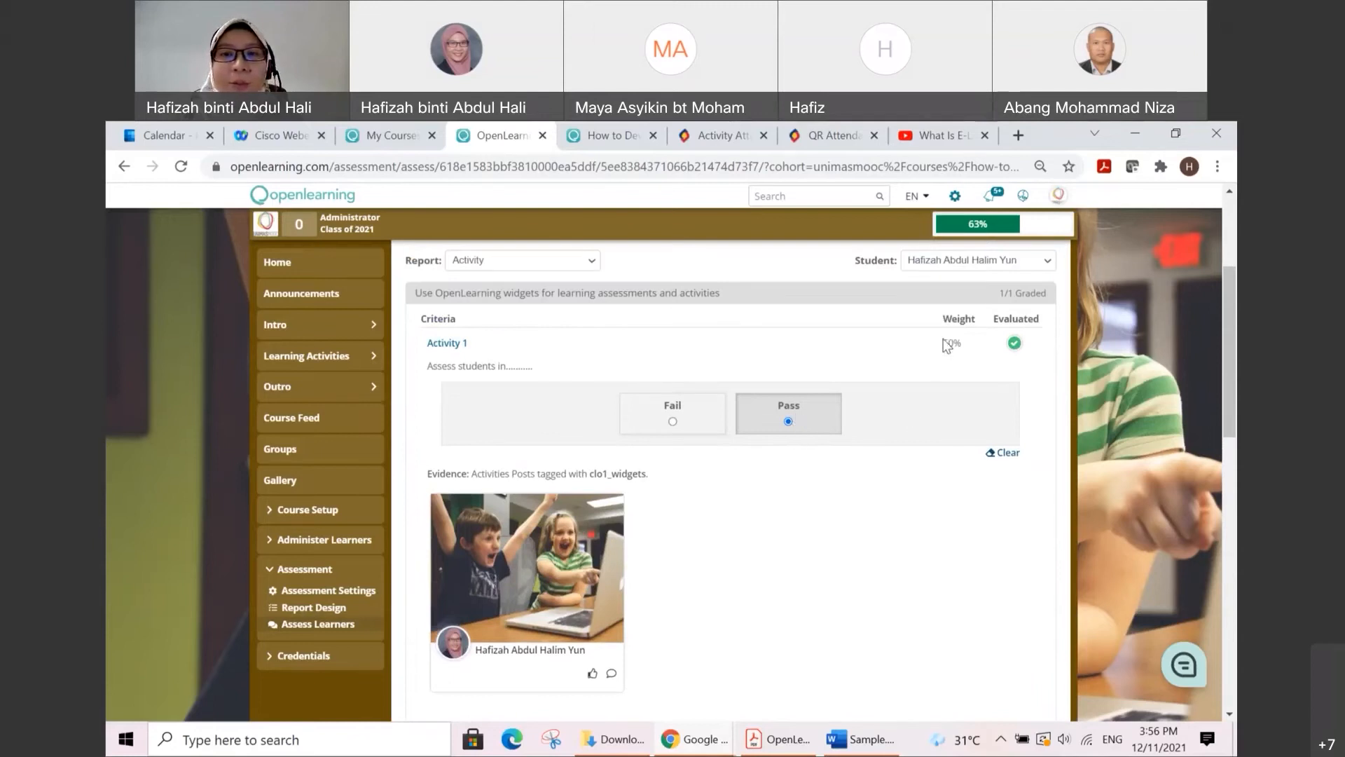
Step: Return to the student list, show staff records and compare the Assessments, Quiz and Total Score columns
scroll(903, 357, up, 2)
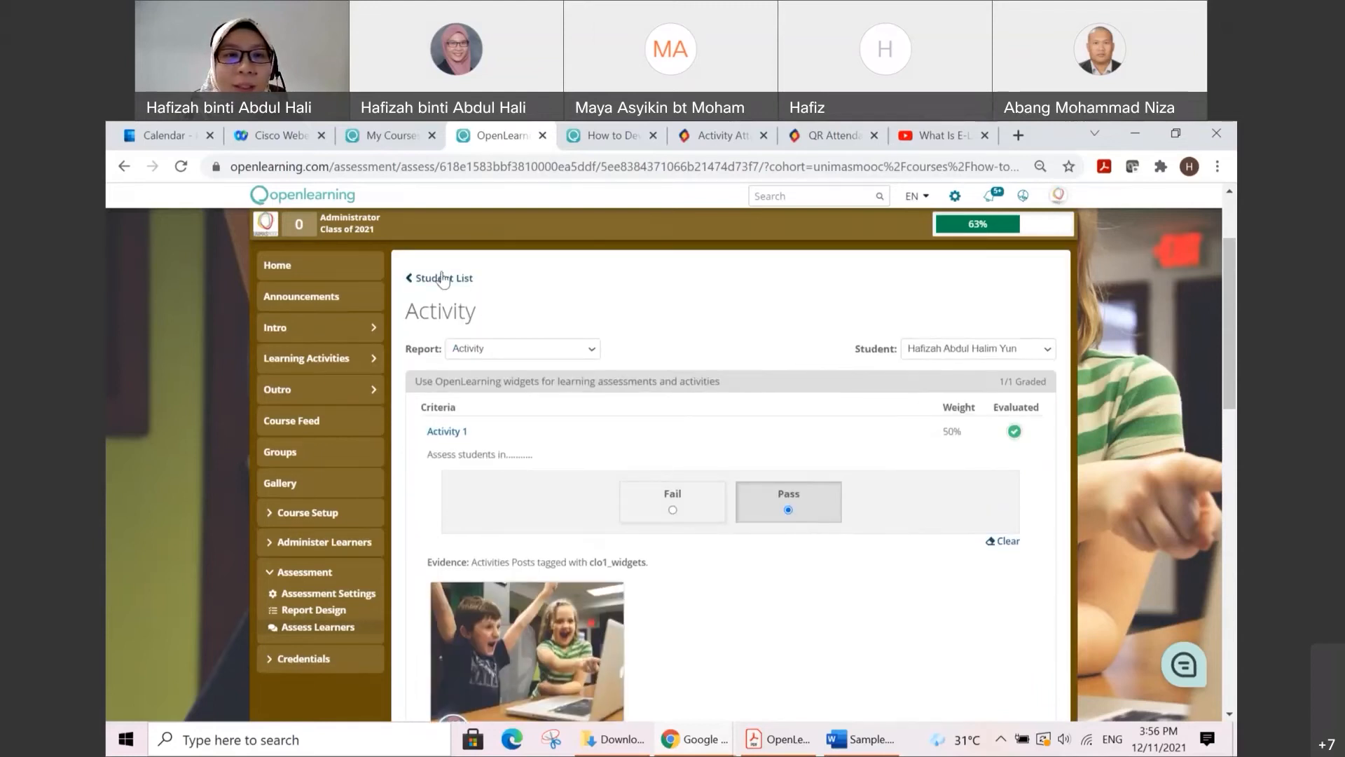
click(462, 286)
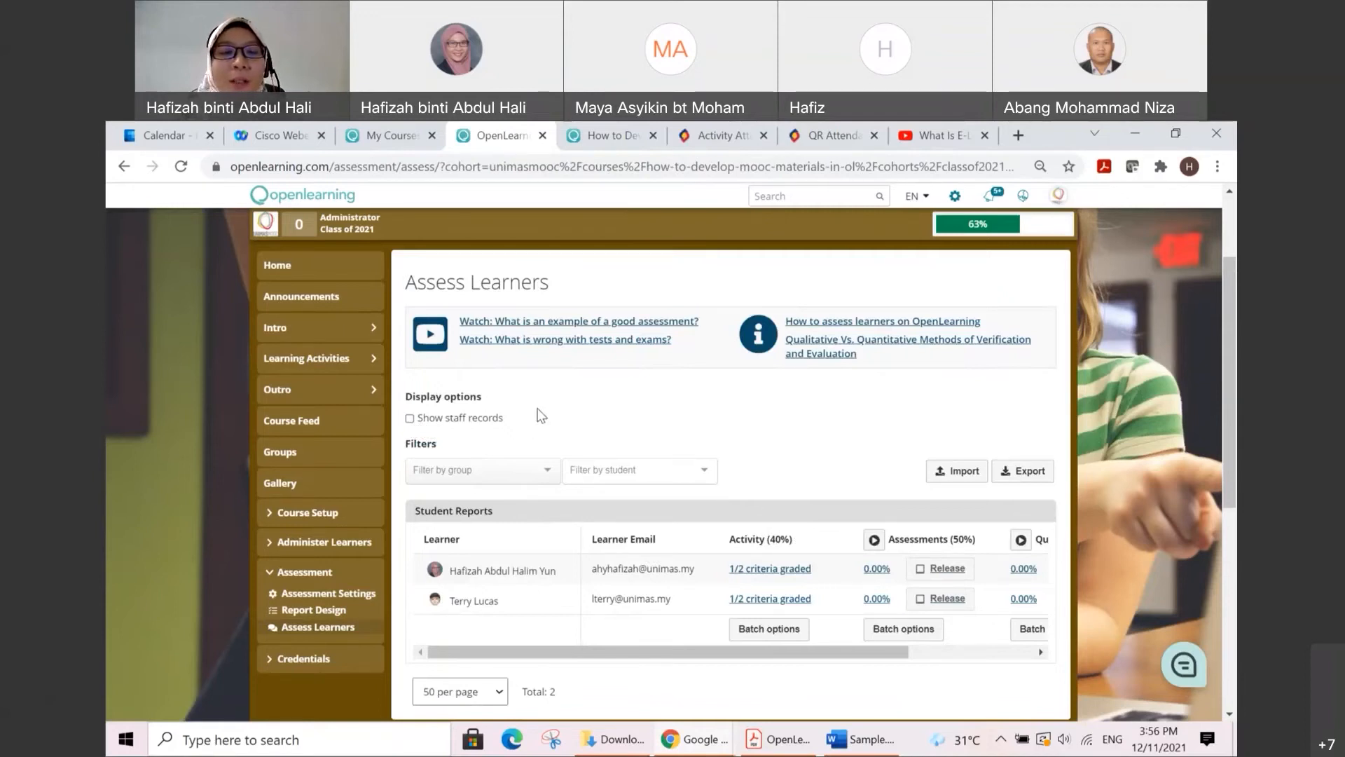
click(411, 419)
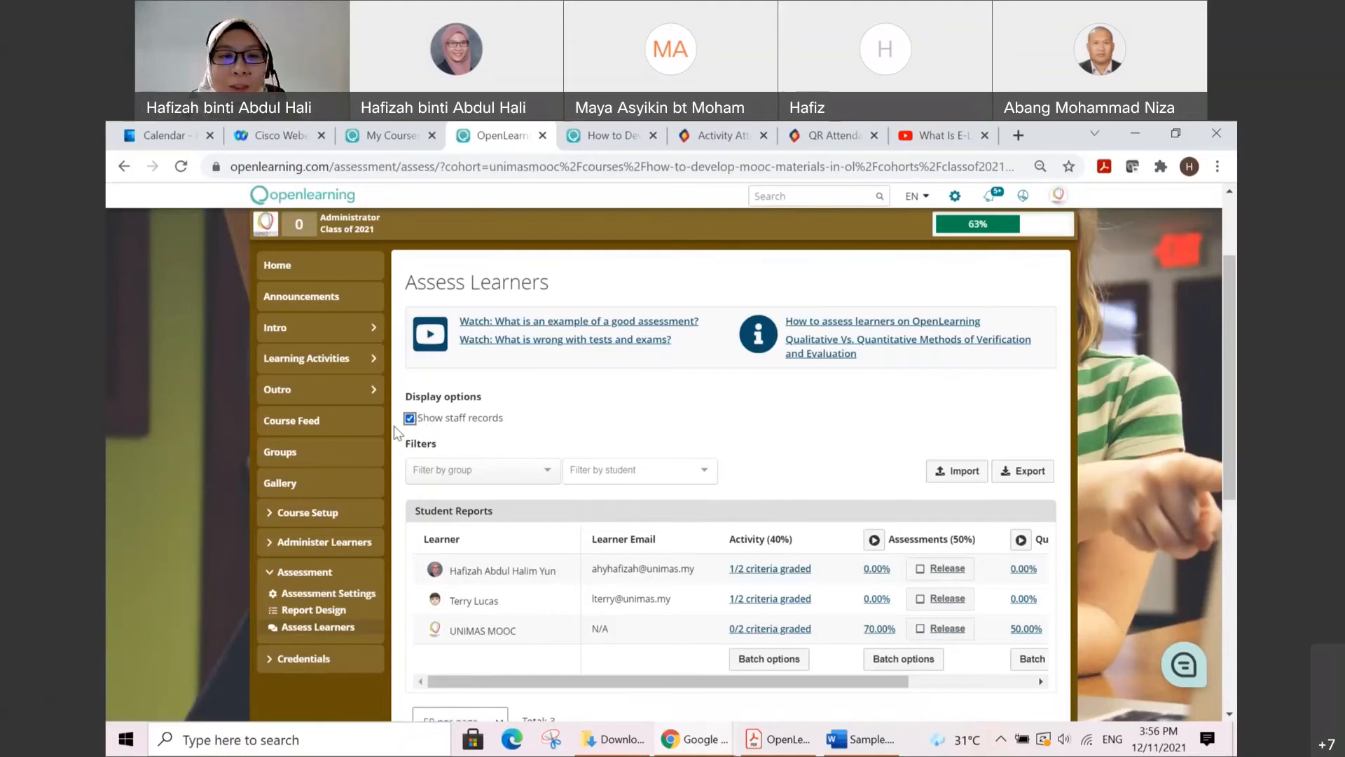
drag(554, 685, 834, 685)
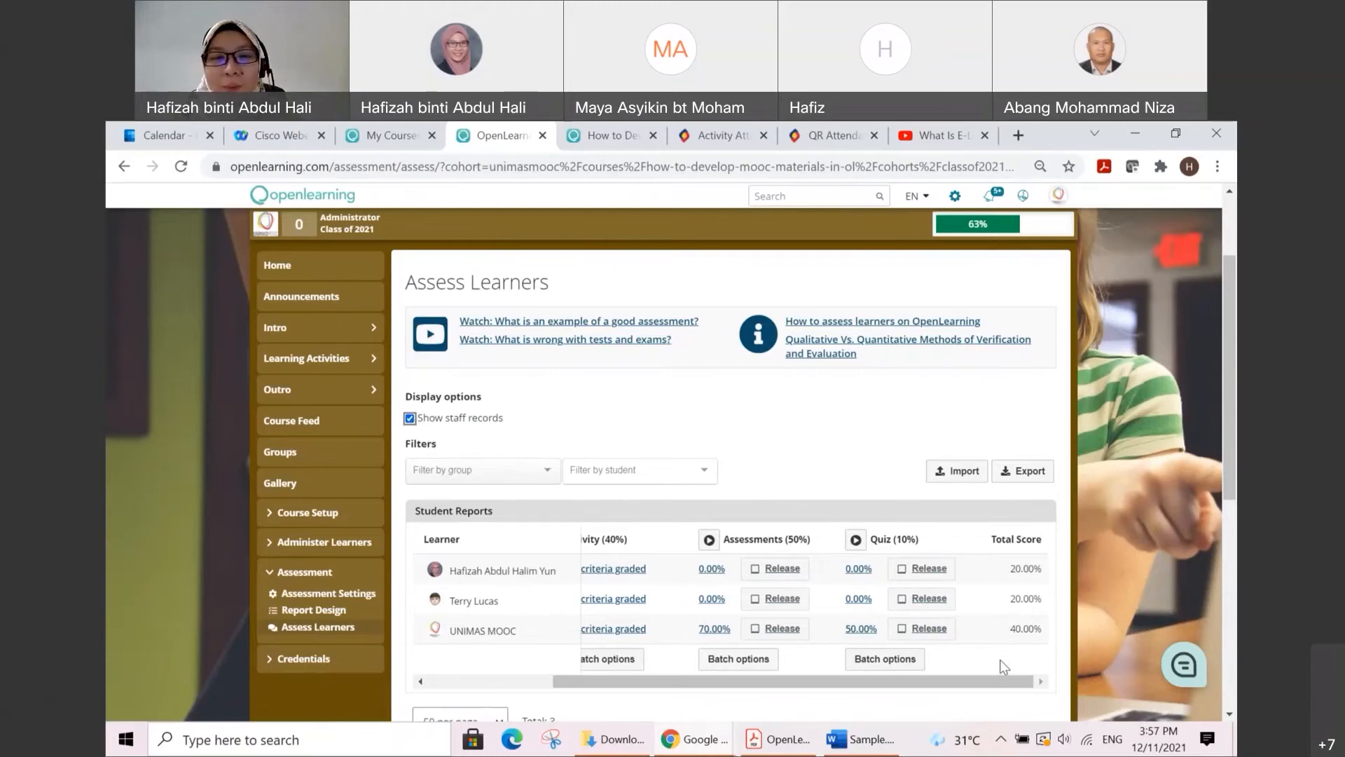
drag(999, 678, 873, 679)
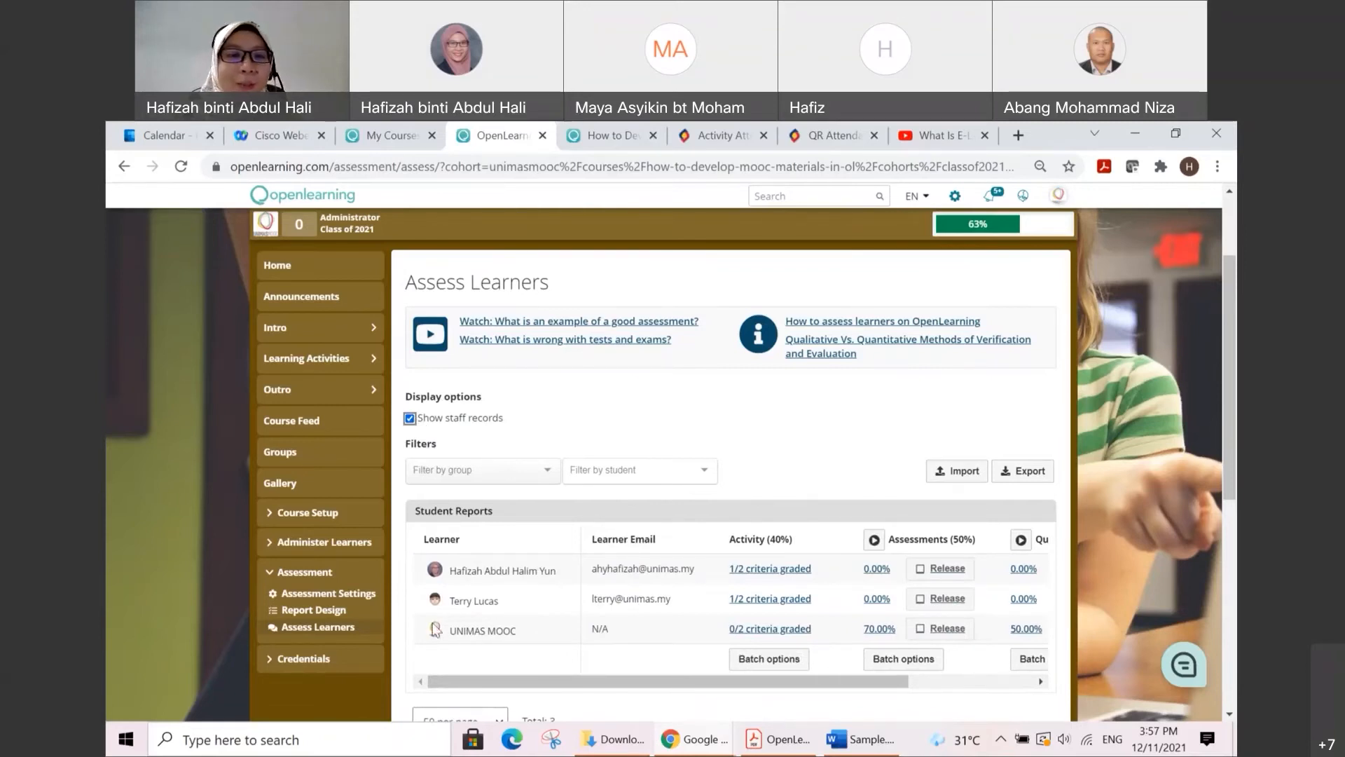
Step: Expand the Course Setup section and look over its options beside the Administer Learners and Assessment sections
click(334, 515)
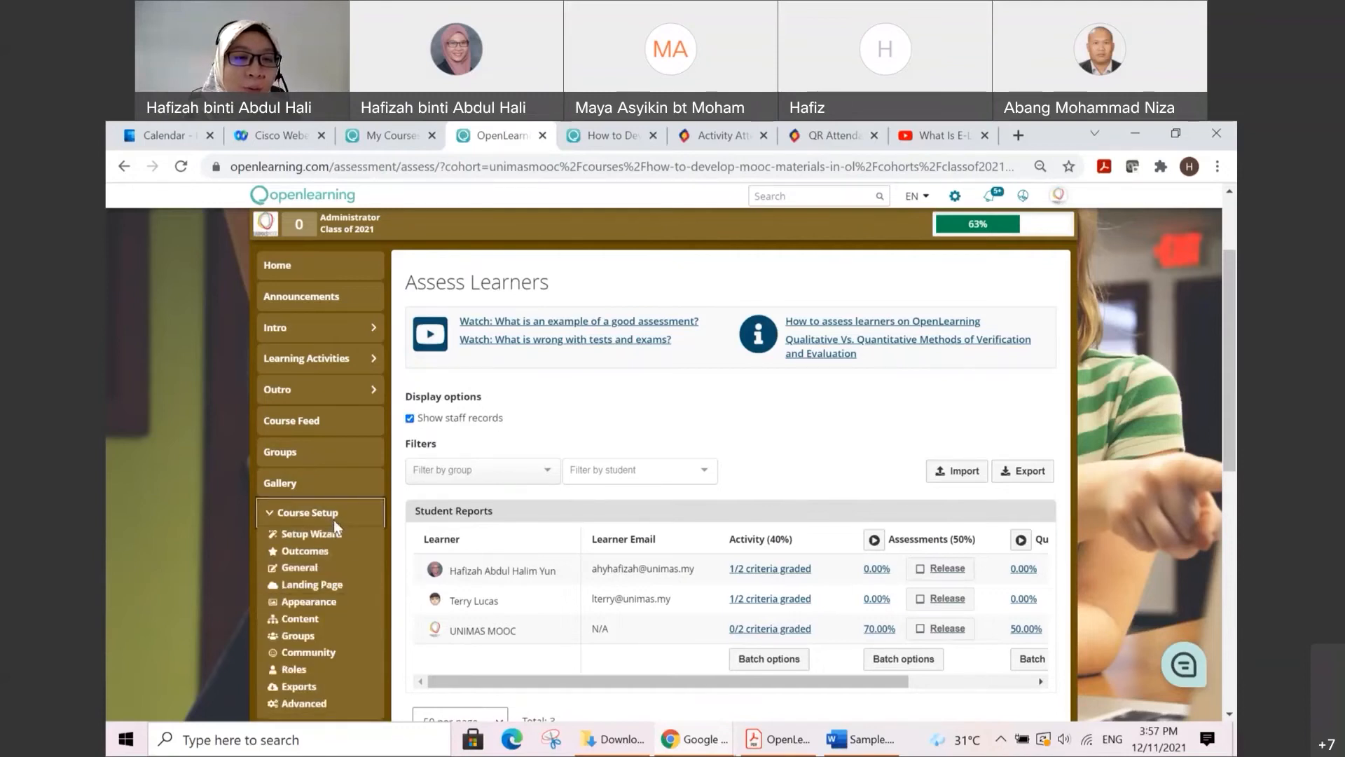
scroll(336, 527, down, 2)
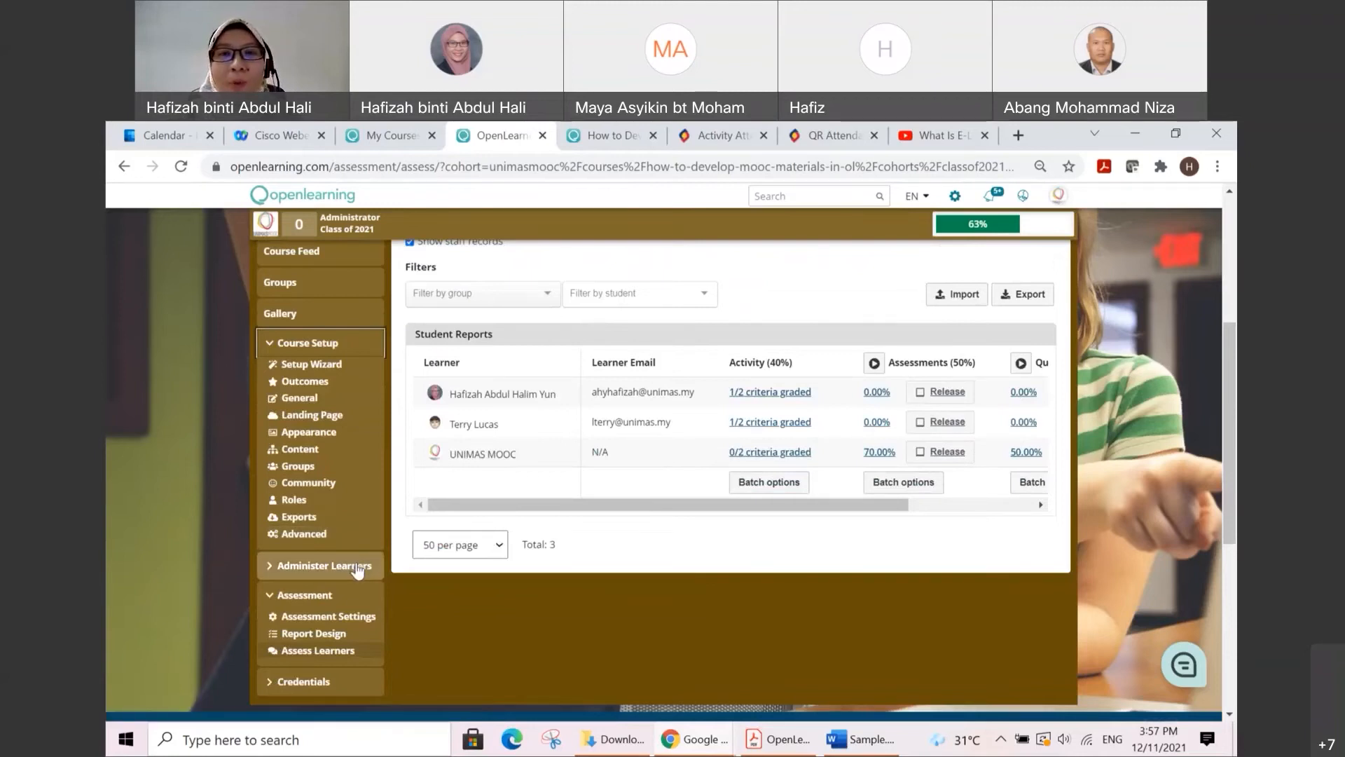
scroll(817, 376, up, 4)
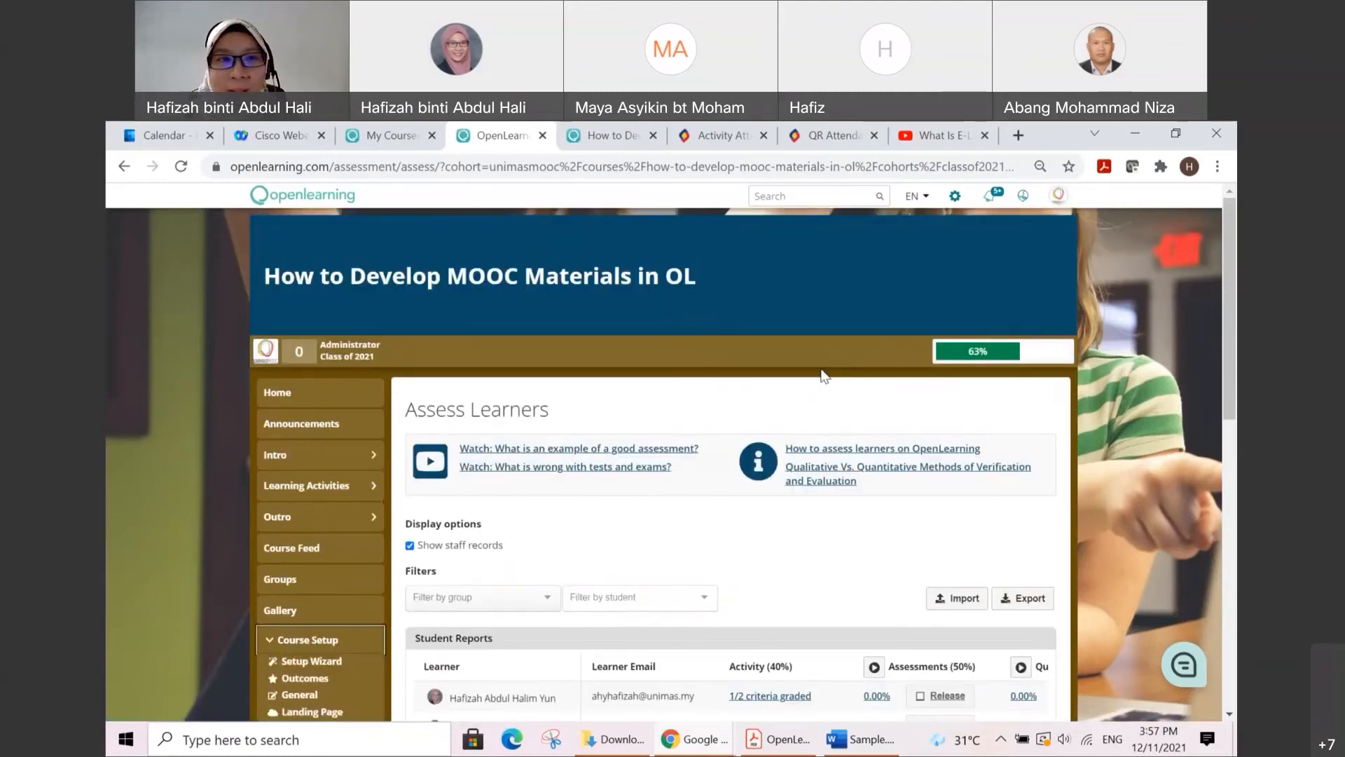
Step: Look over the Administer Learners options, and collapse the Course Setup, Administer Learners and Assessment sections
mouse_move(987, 358)
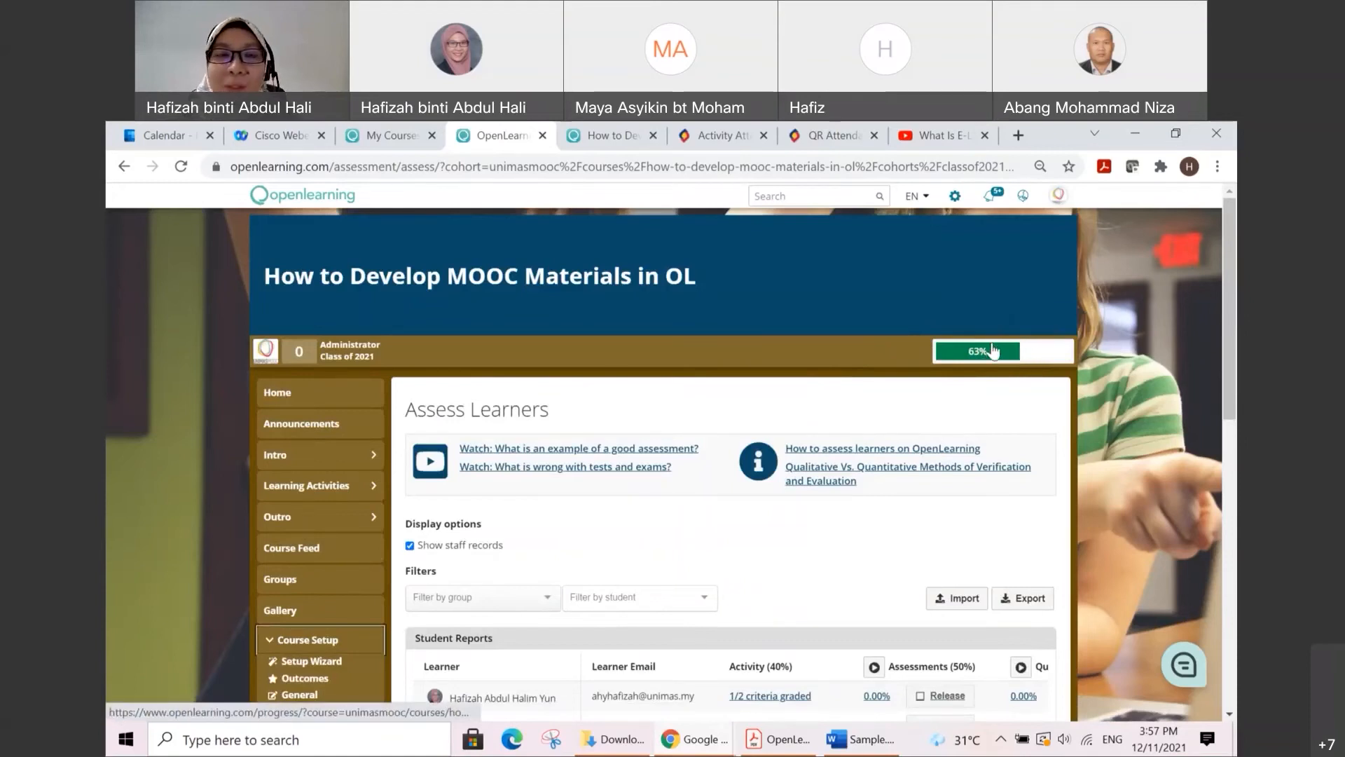
scroll(315, 443, down, 1)
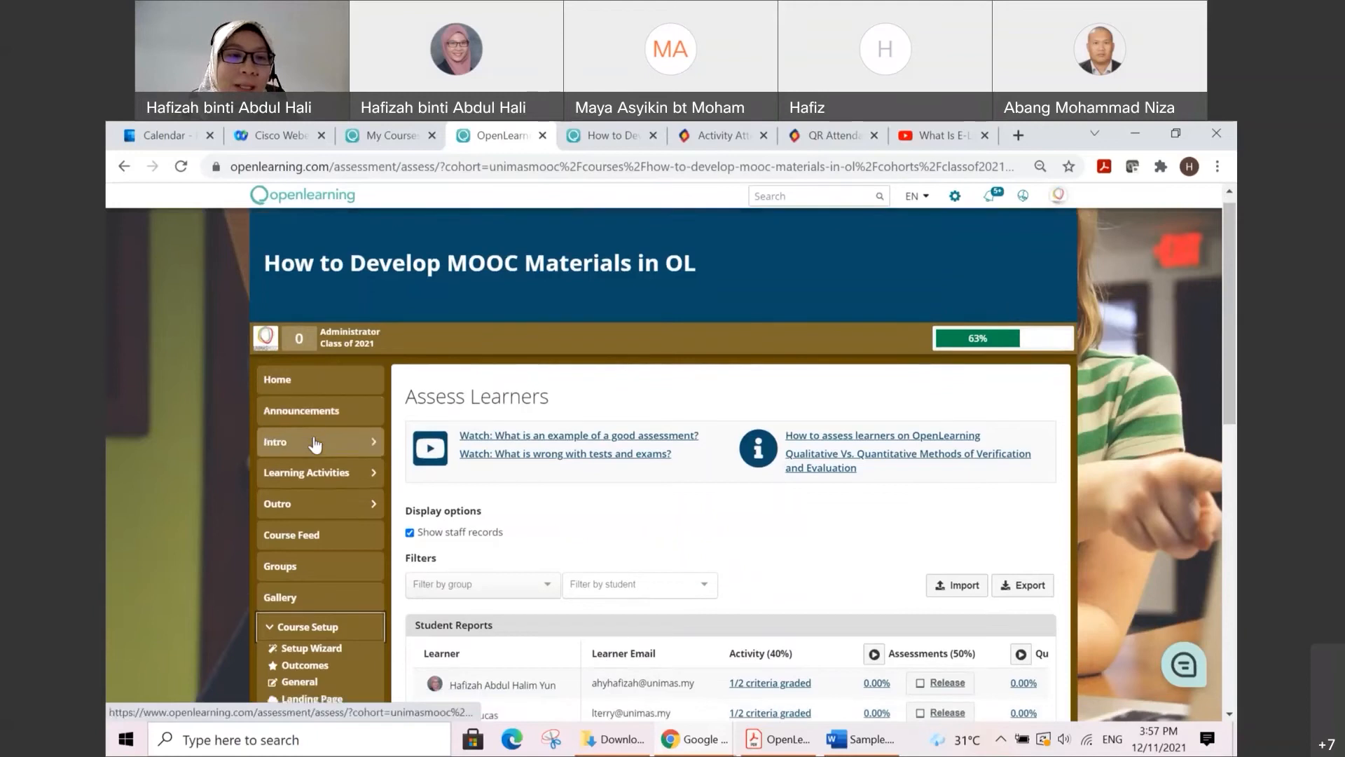
scroll(315, 443, down, 5)
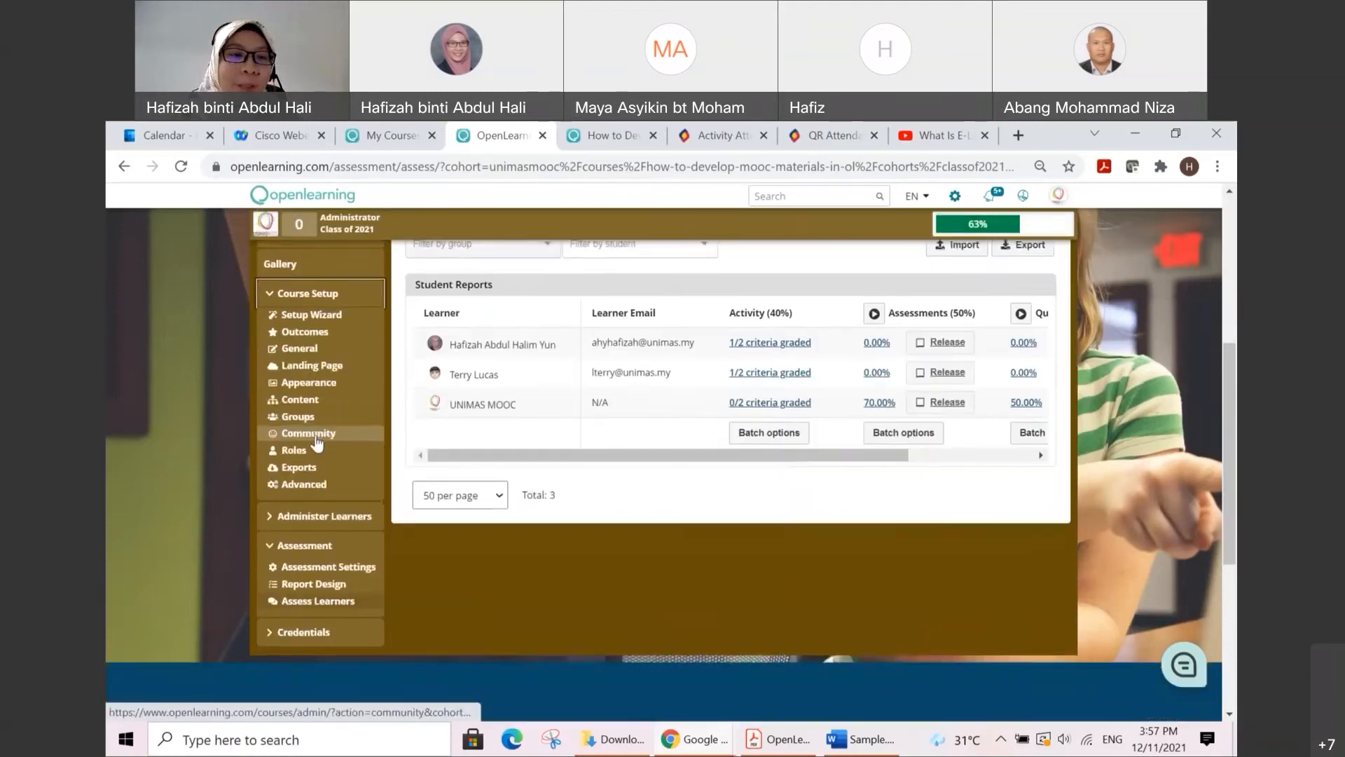
click(352, 520)
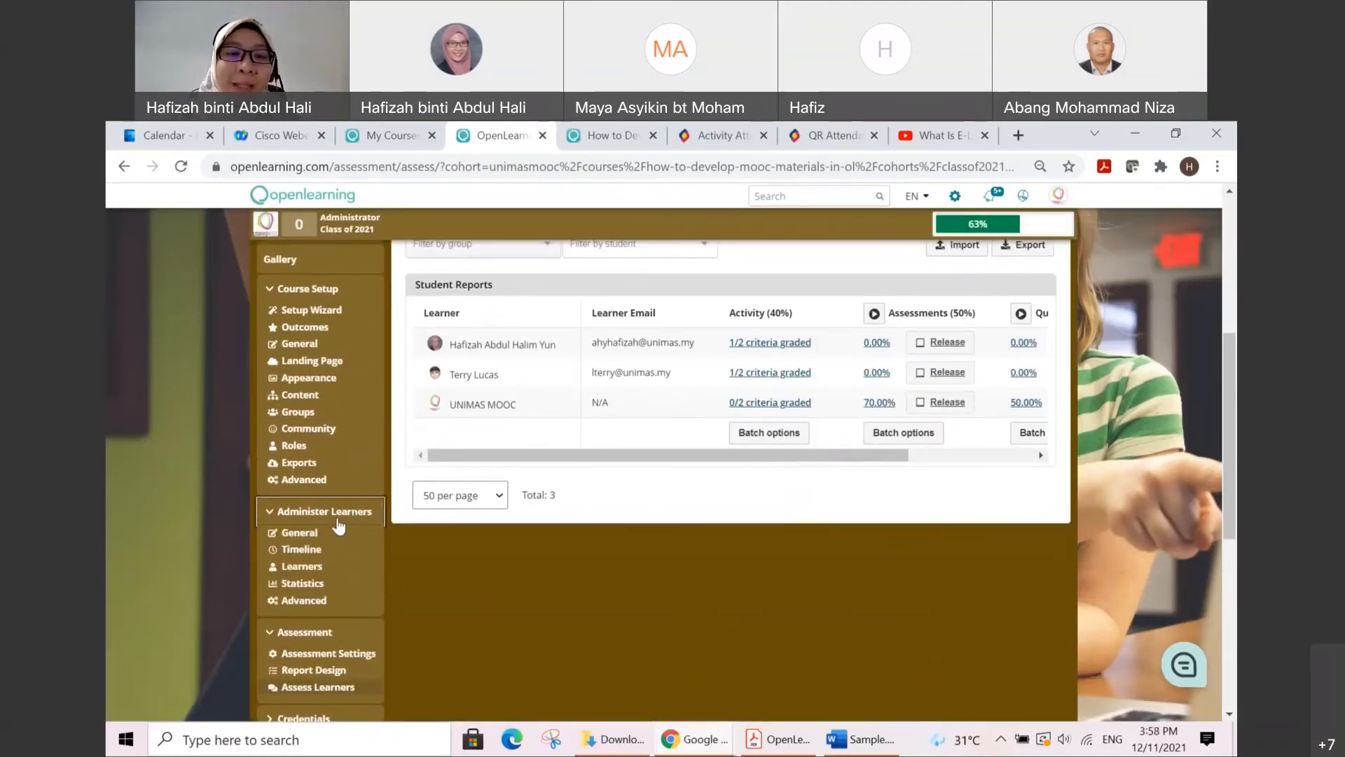
click(274, 298)
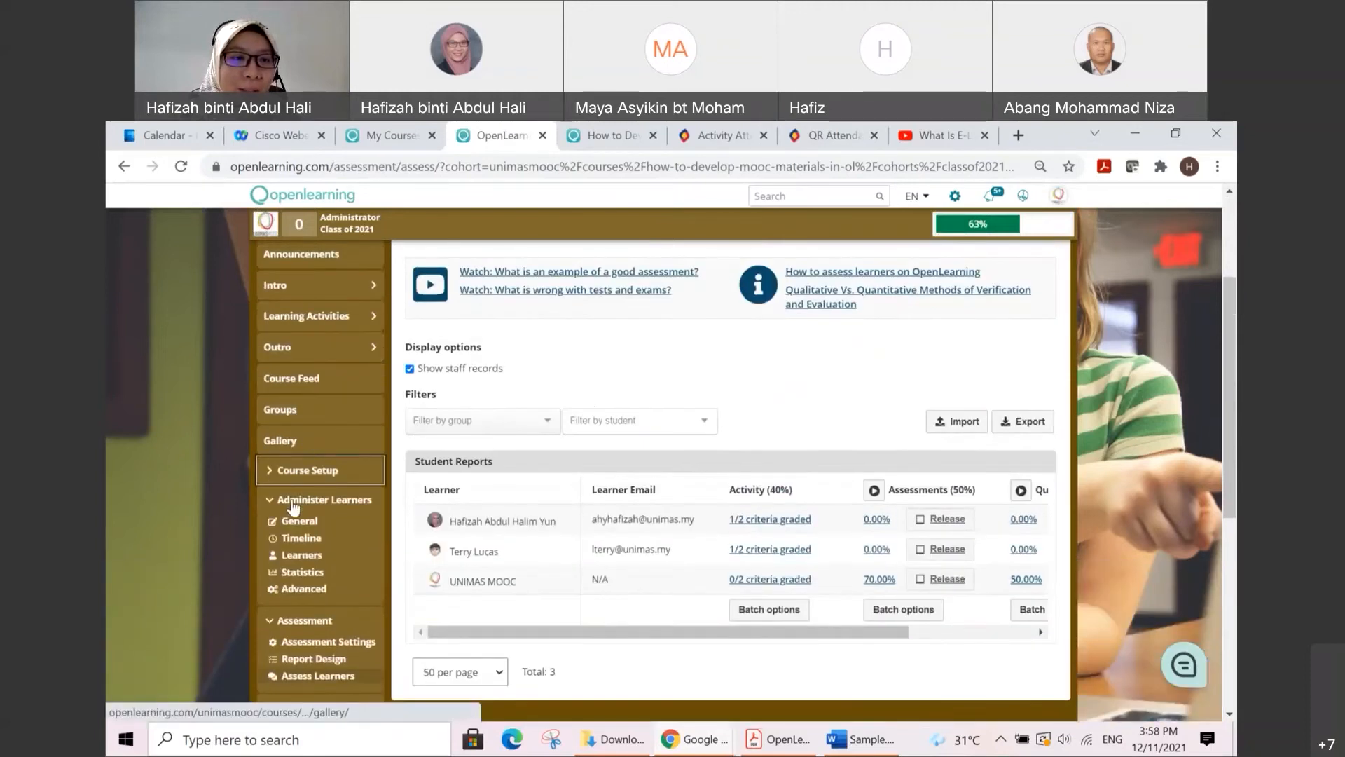
click(293, 505)
click(347, 560)
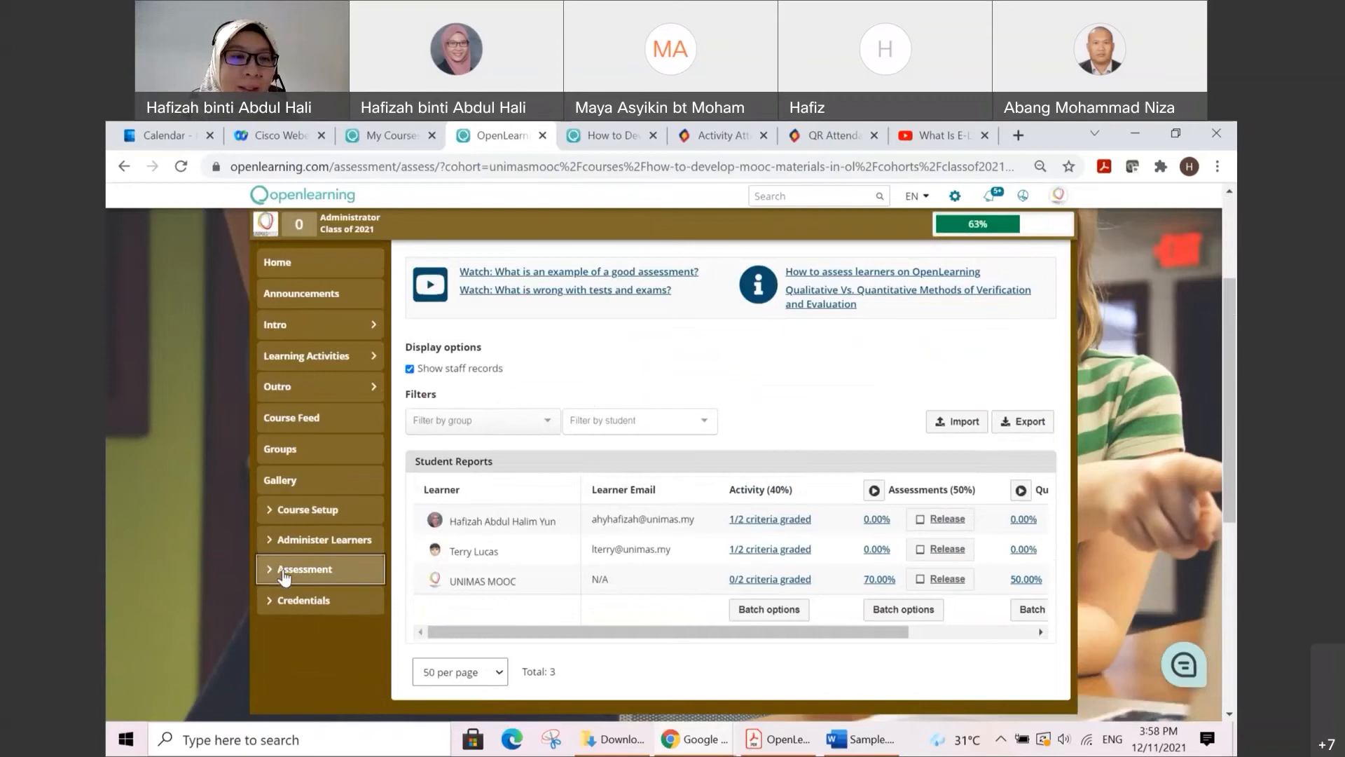
Step: Open the Statistics of Administer Learners and examine the Student Progress Overview and each page's views, completion and average time spent
click(351, 545)
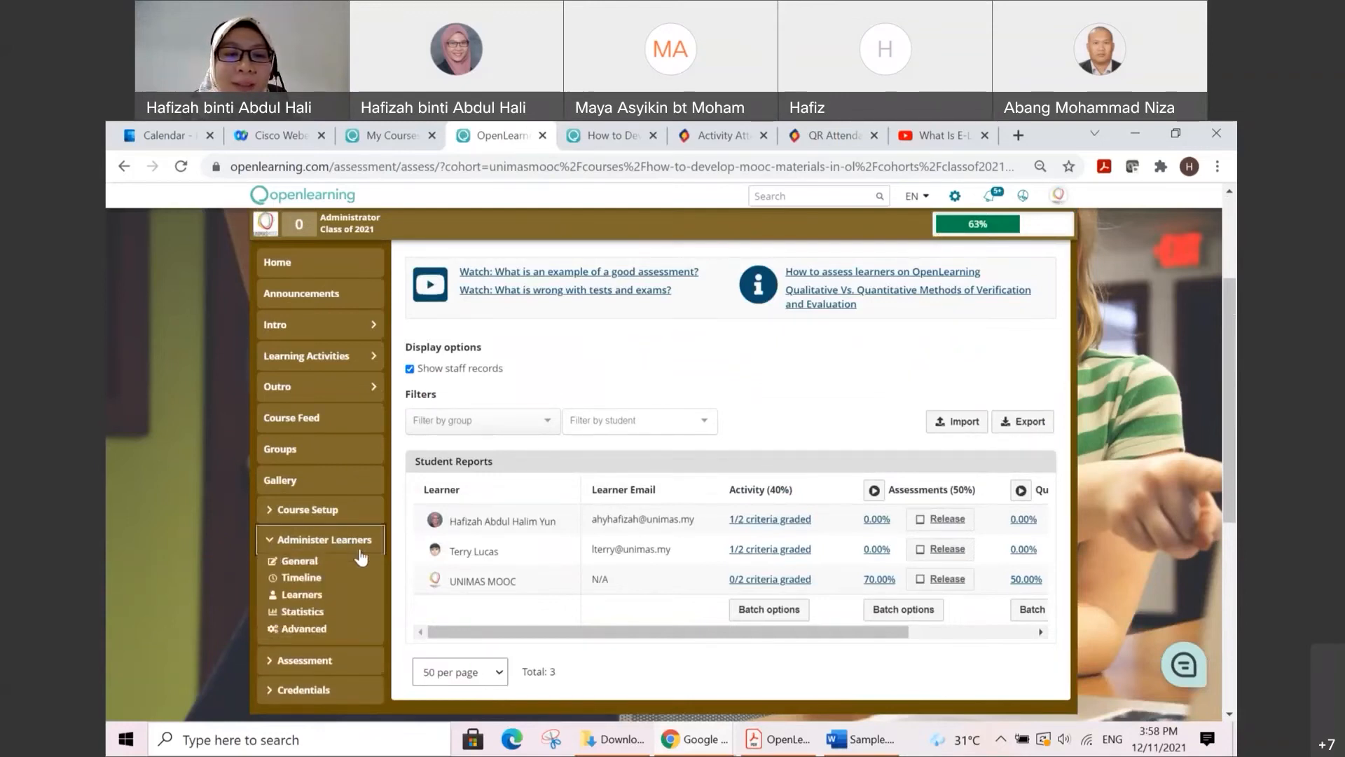
click(313, 617)
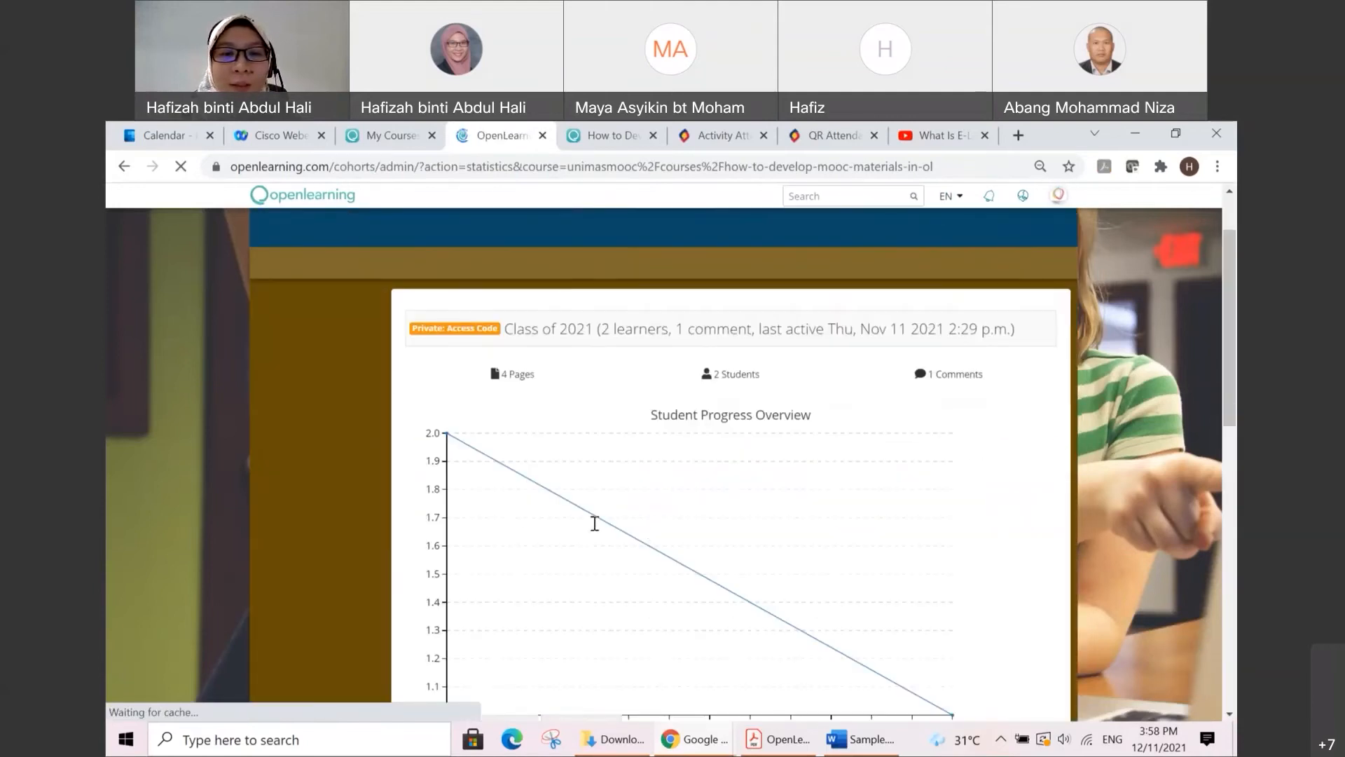
scroll(651, 524, down, 3)
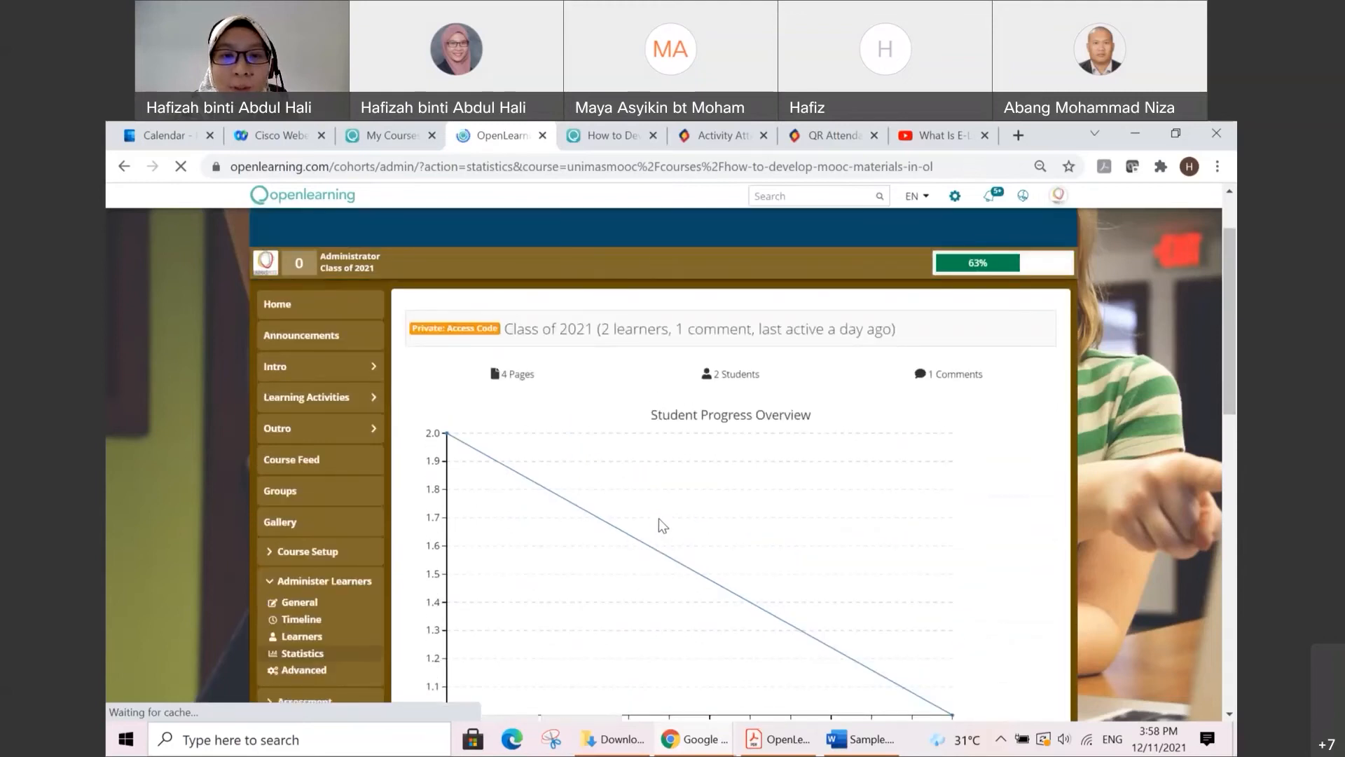
scroll(658, 524, down, 5)
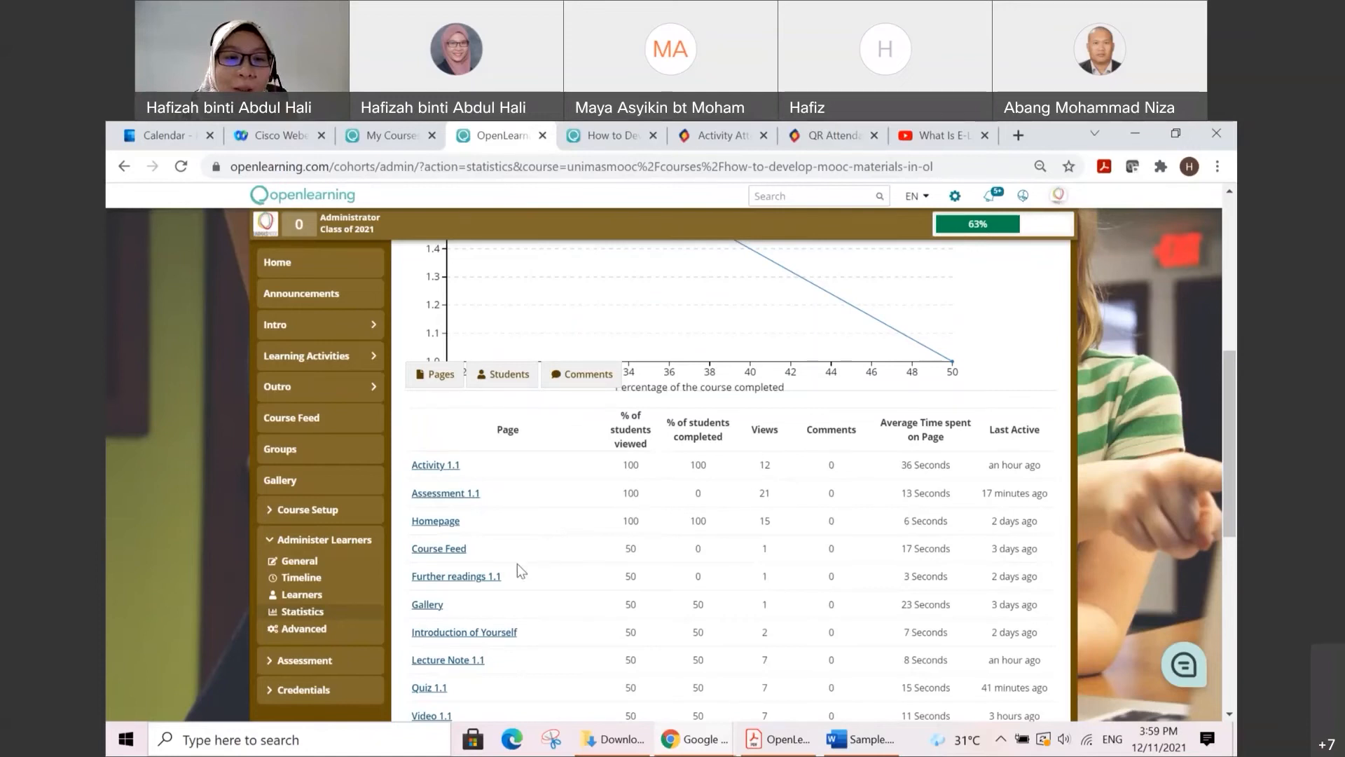
scroll(517, 564, down, 2)
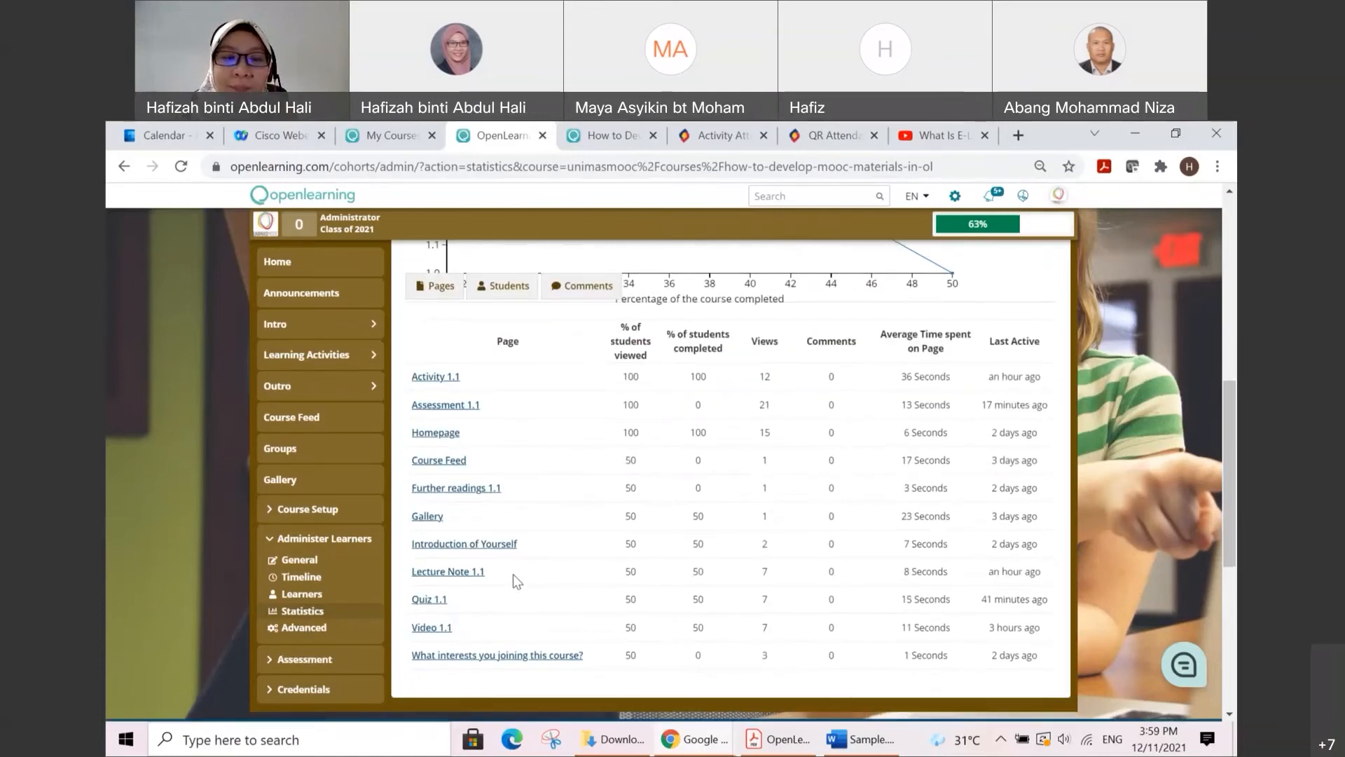
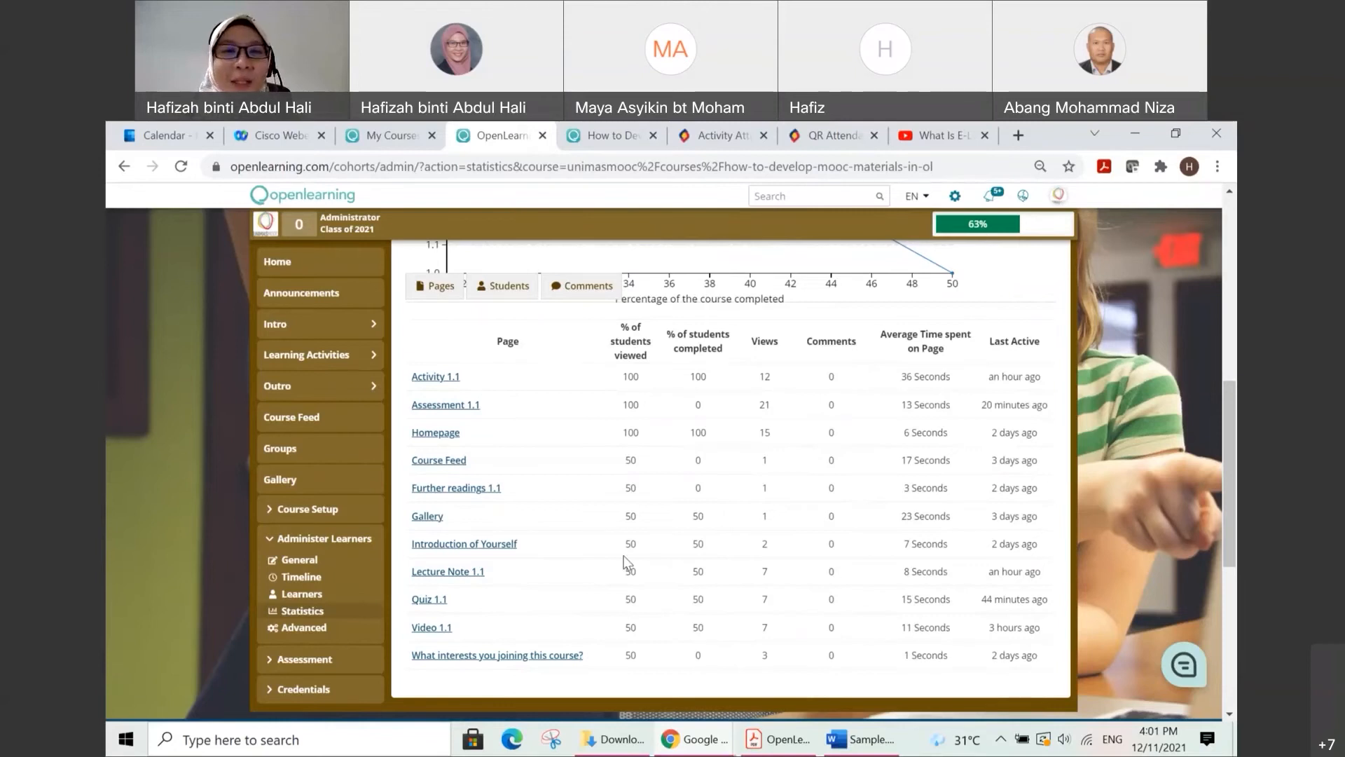
Step: Open the Learners page of Administer Learners and review each learner's active time, progress and course completion
scroll(626, 561, up, 1)
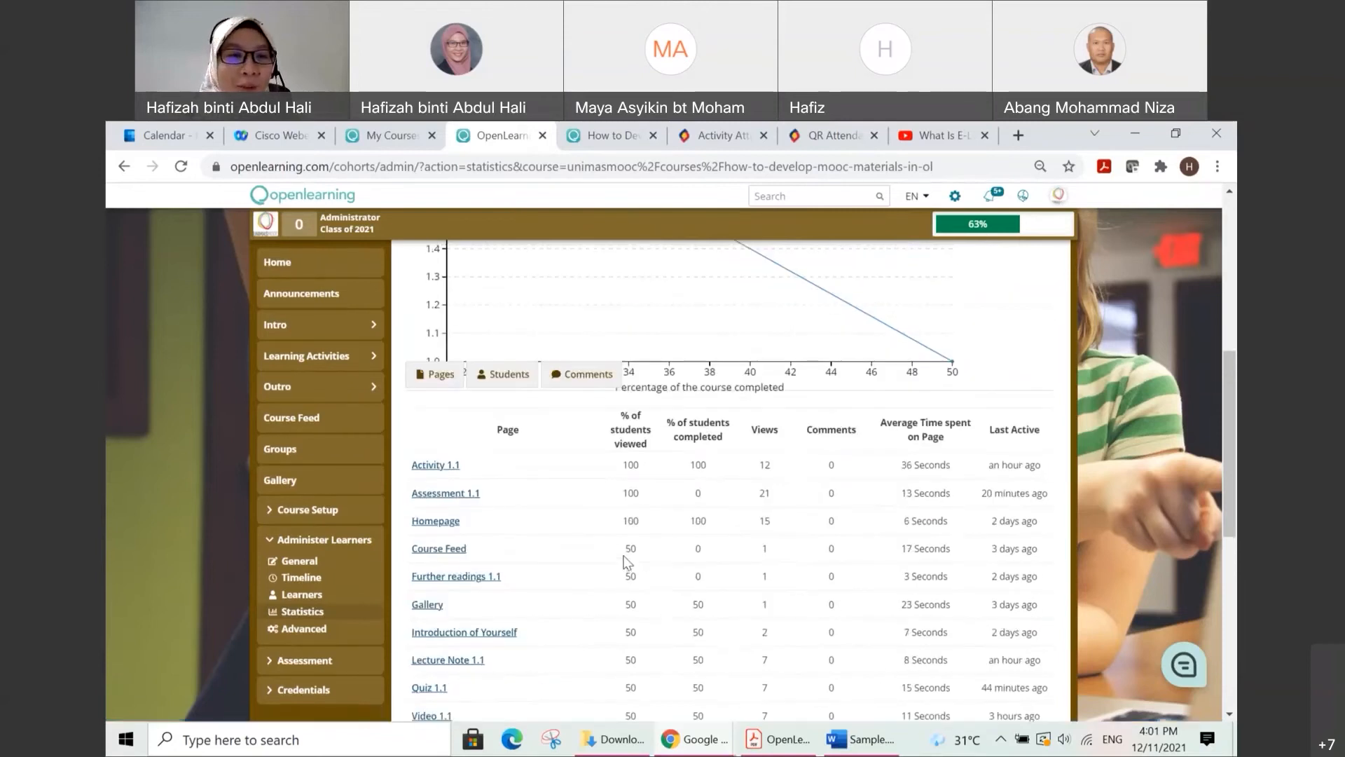
click(309, 594)
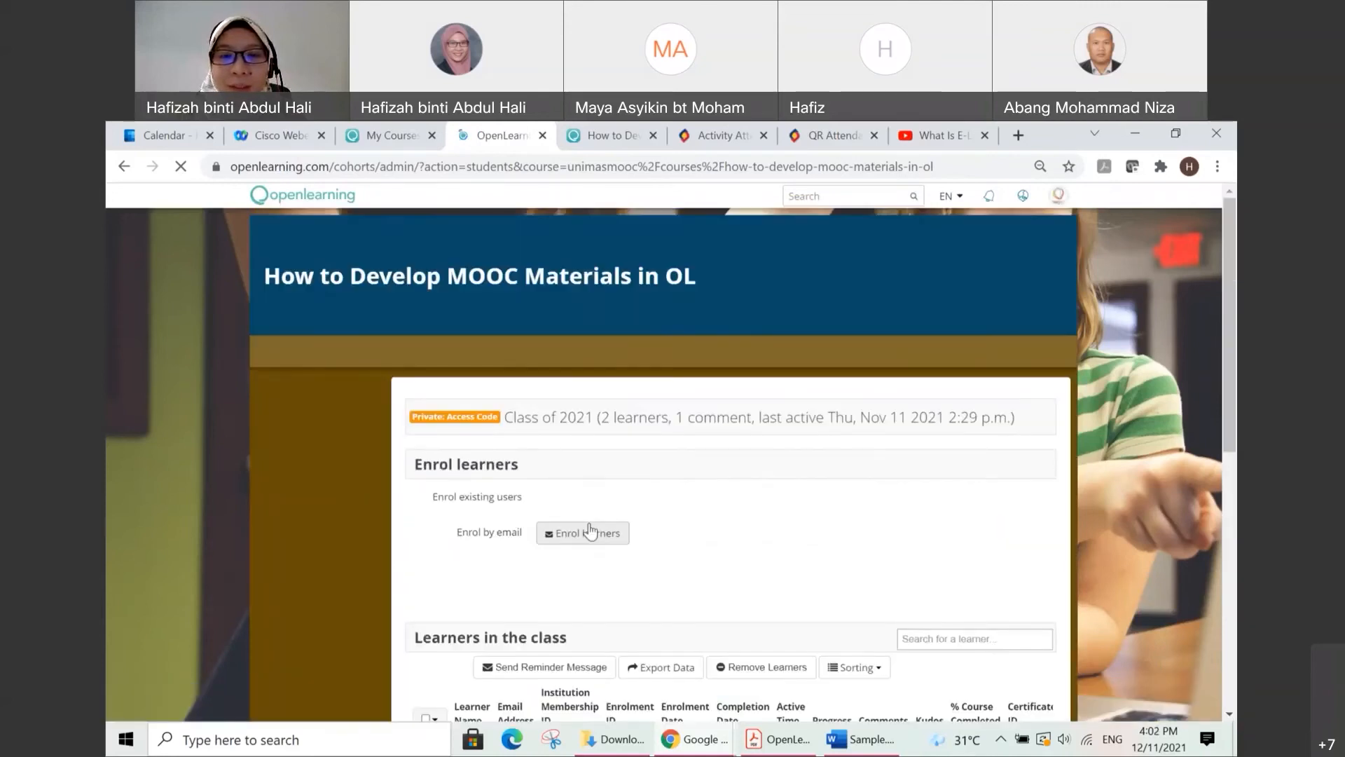
scroll(701, 547, down, 2)
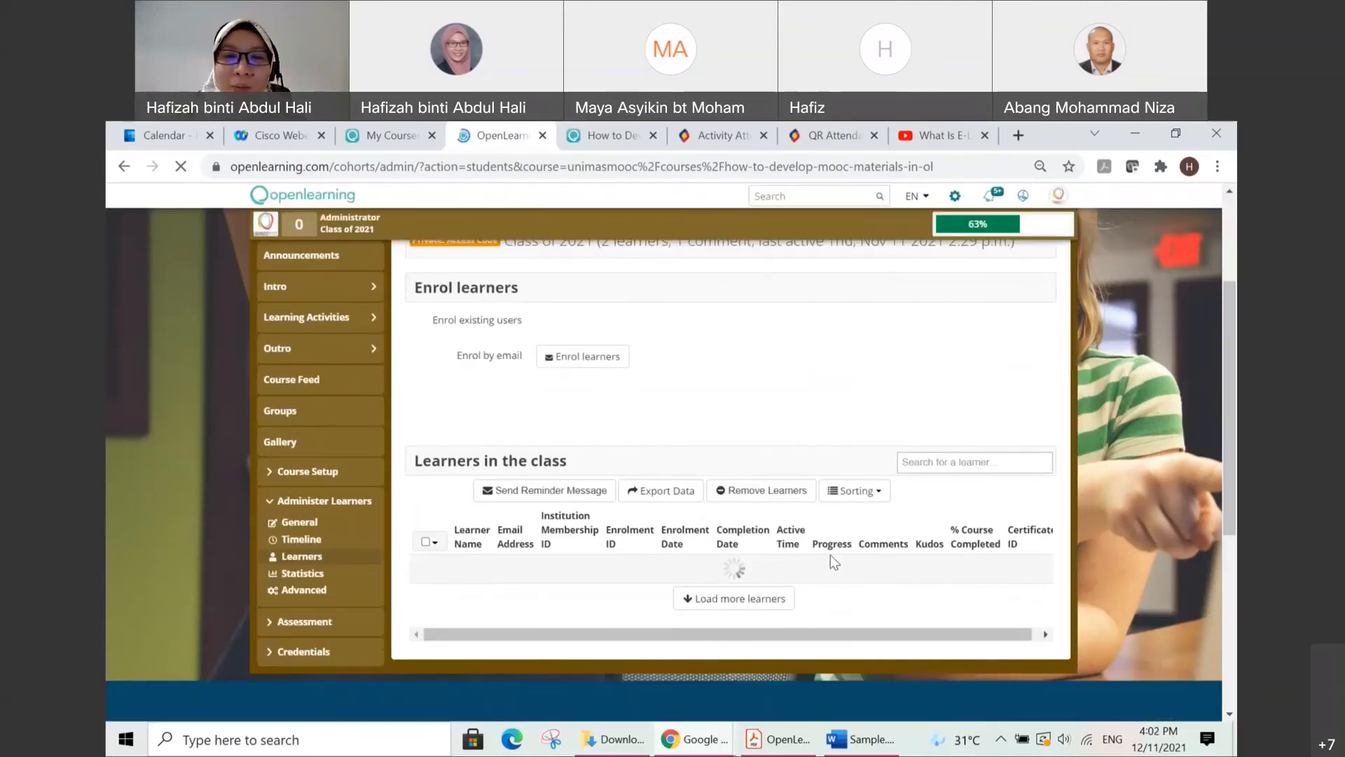
scroll(830, 555, down, 1)
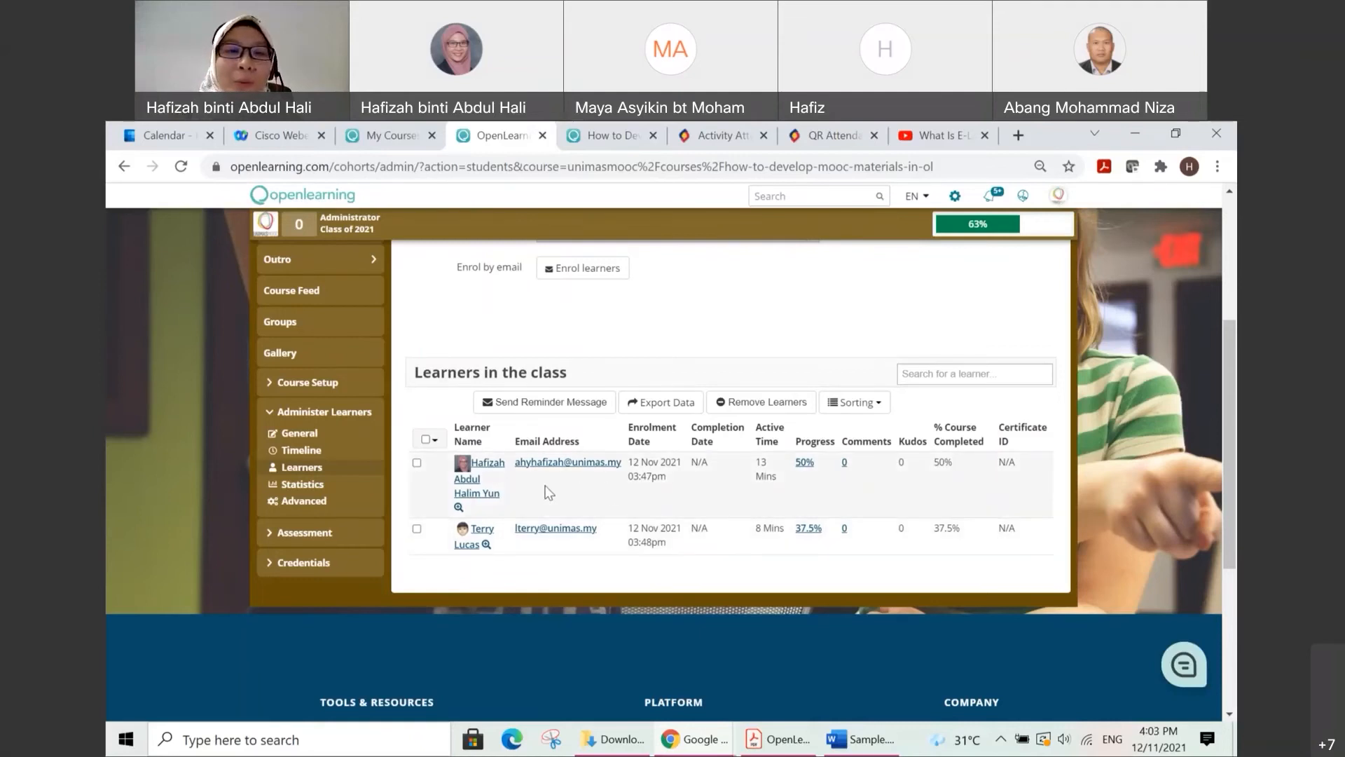
Step: Open the Credentials Setup, set the credential type to OpenLearning PDF Certificate and review the price and automatic issue options
click(319, 563)
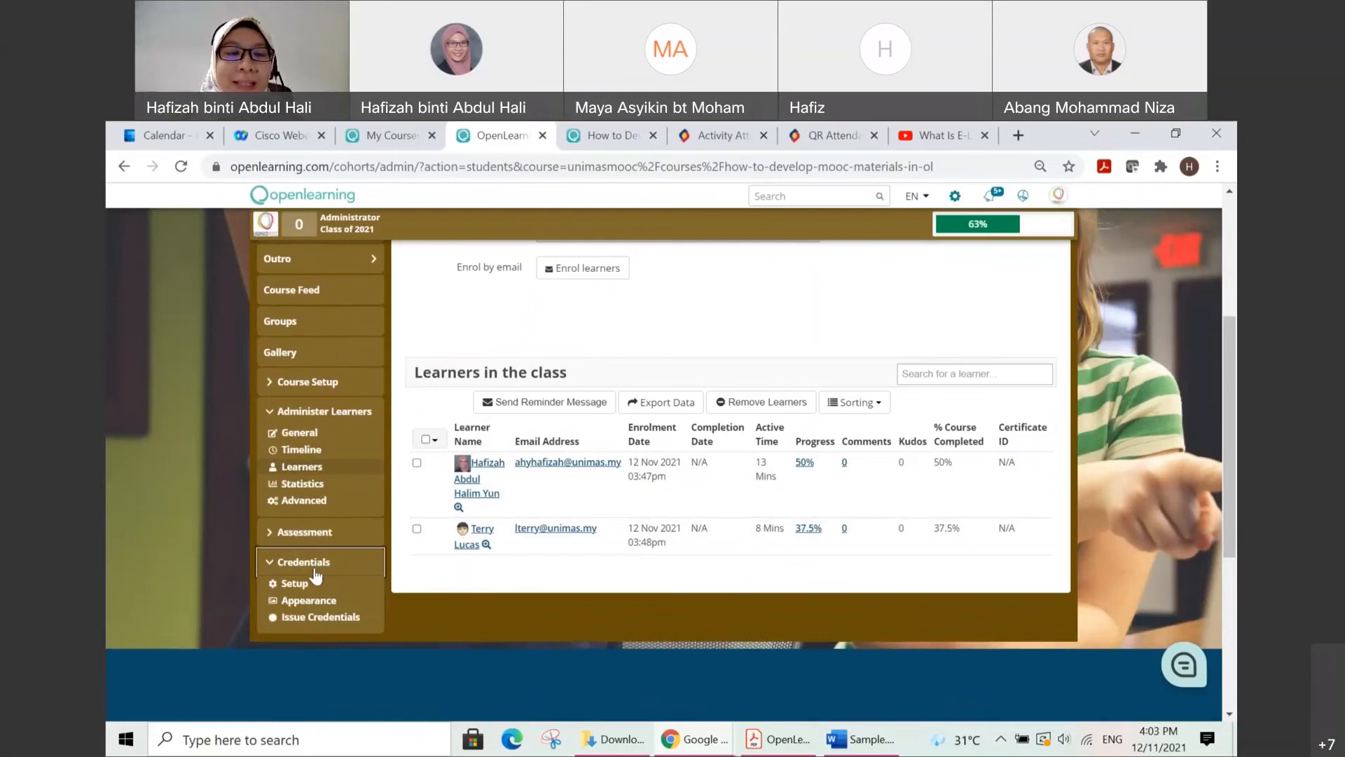
click(302, 585)
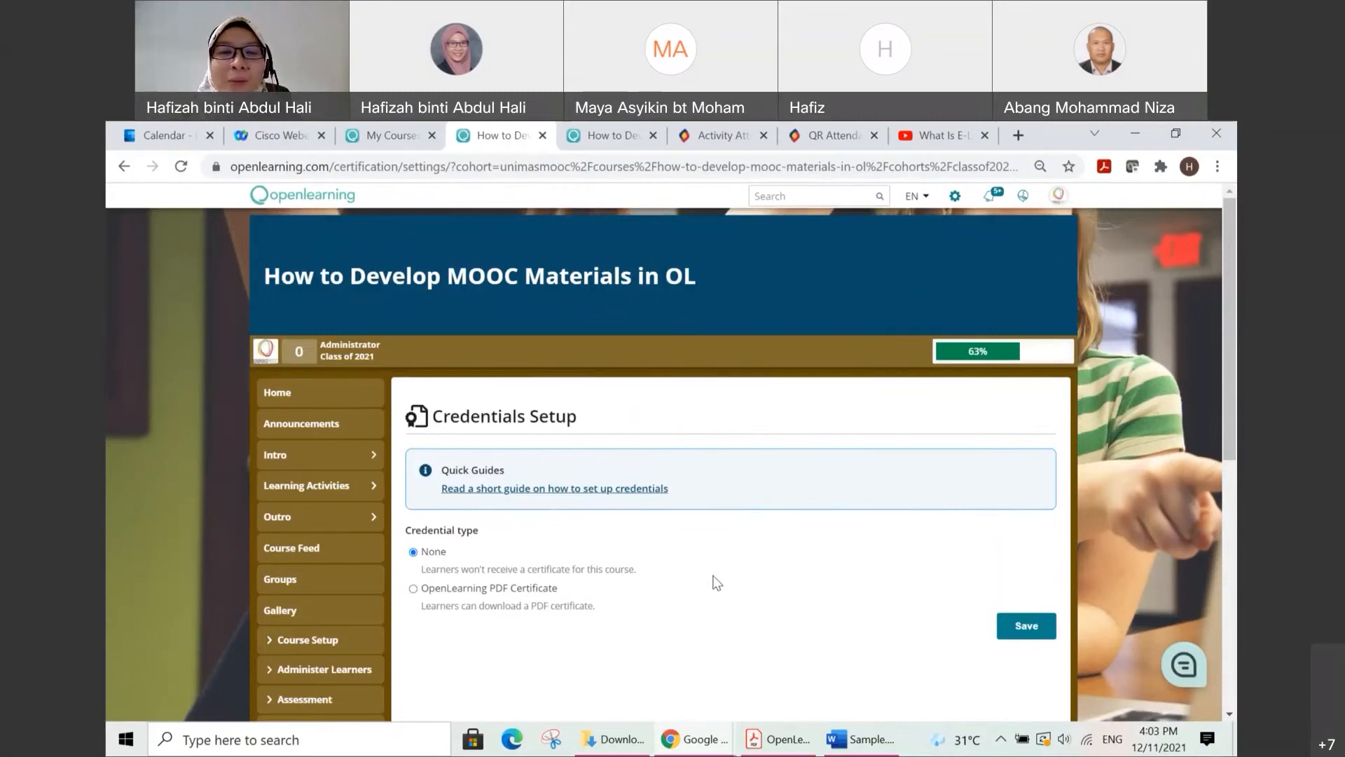
scroll(711, 578, down, 1)
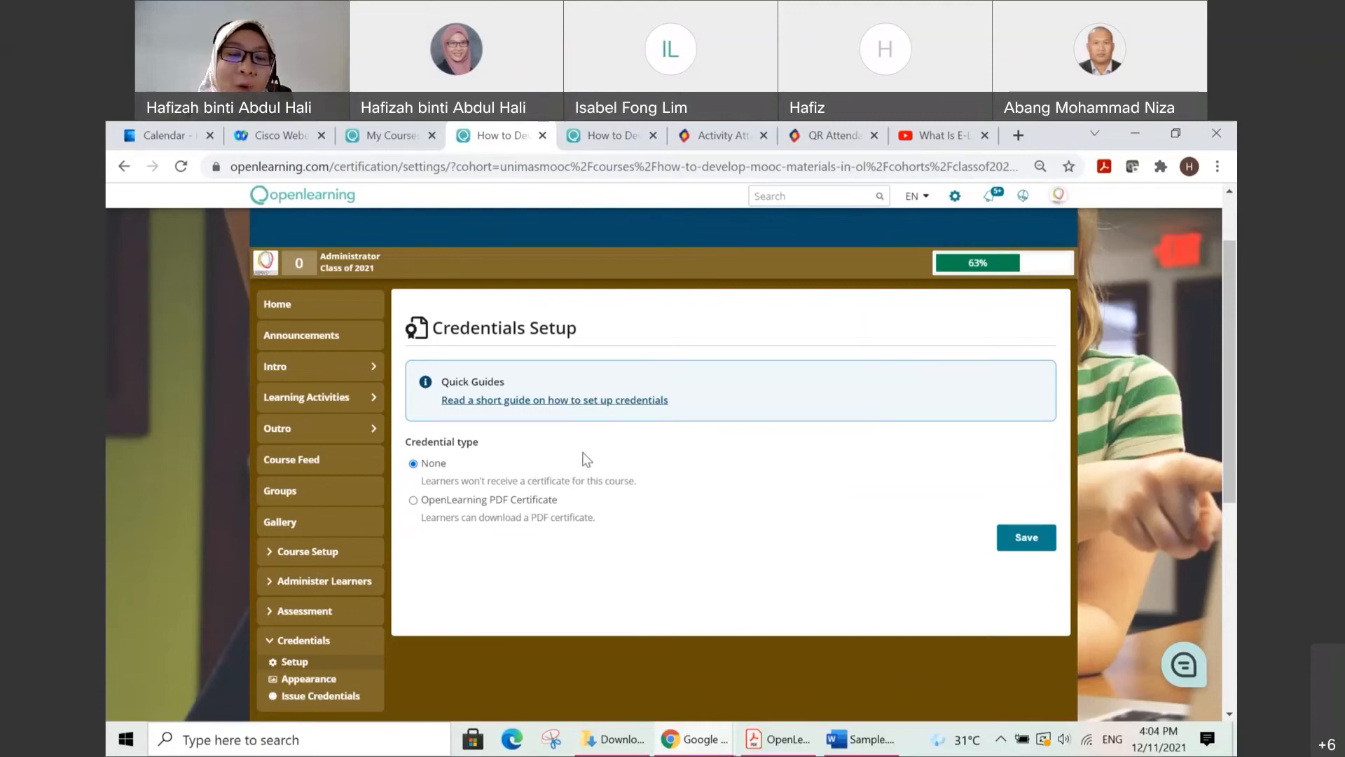
click(1202, 487)
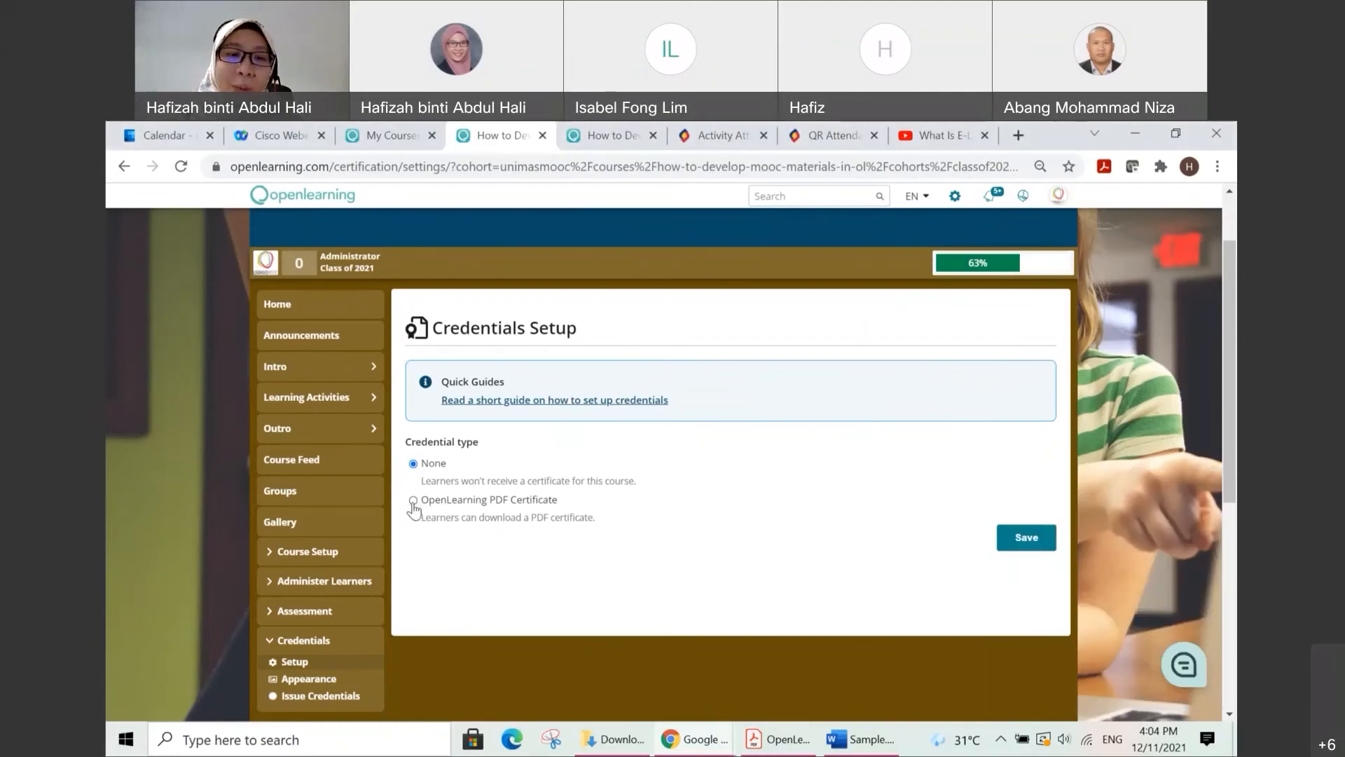
click(414, 500)
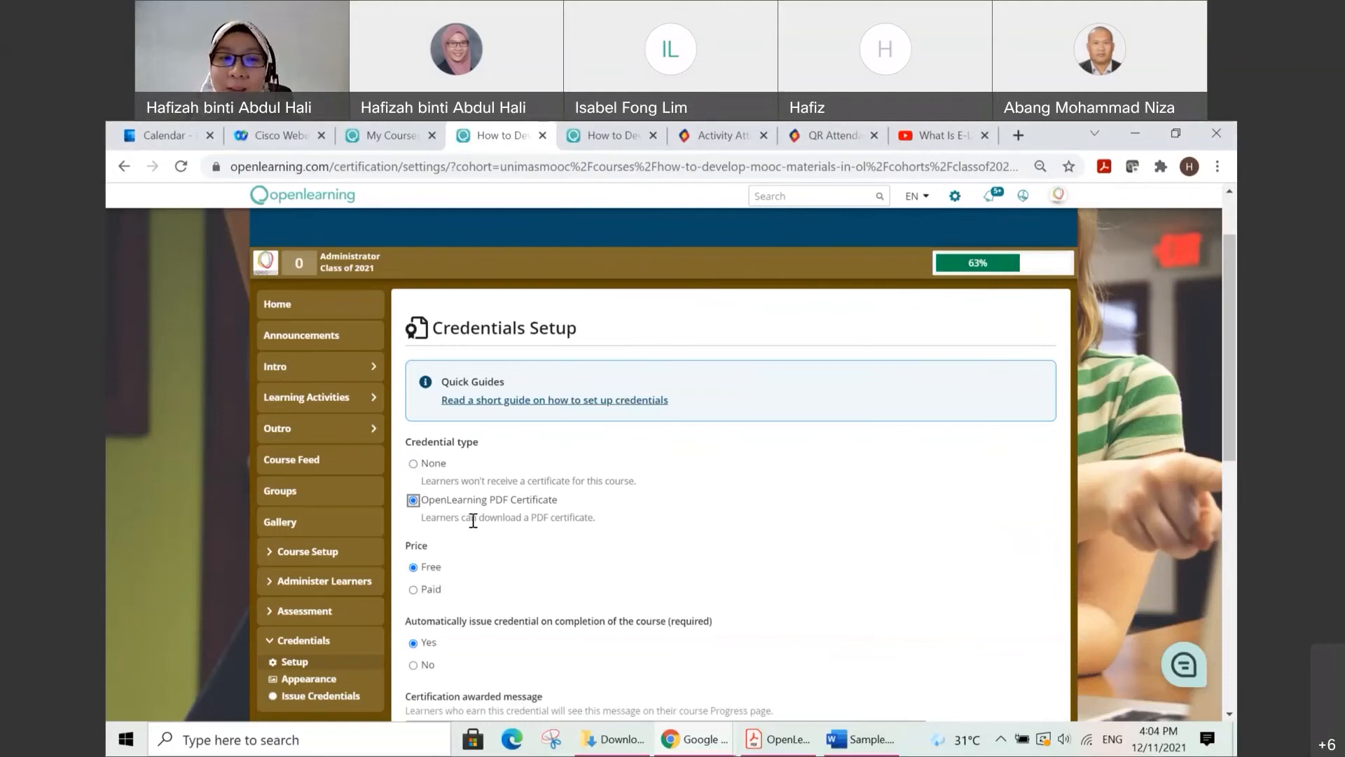
scroll(472, 516, down, 1)
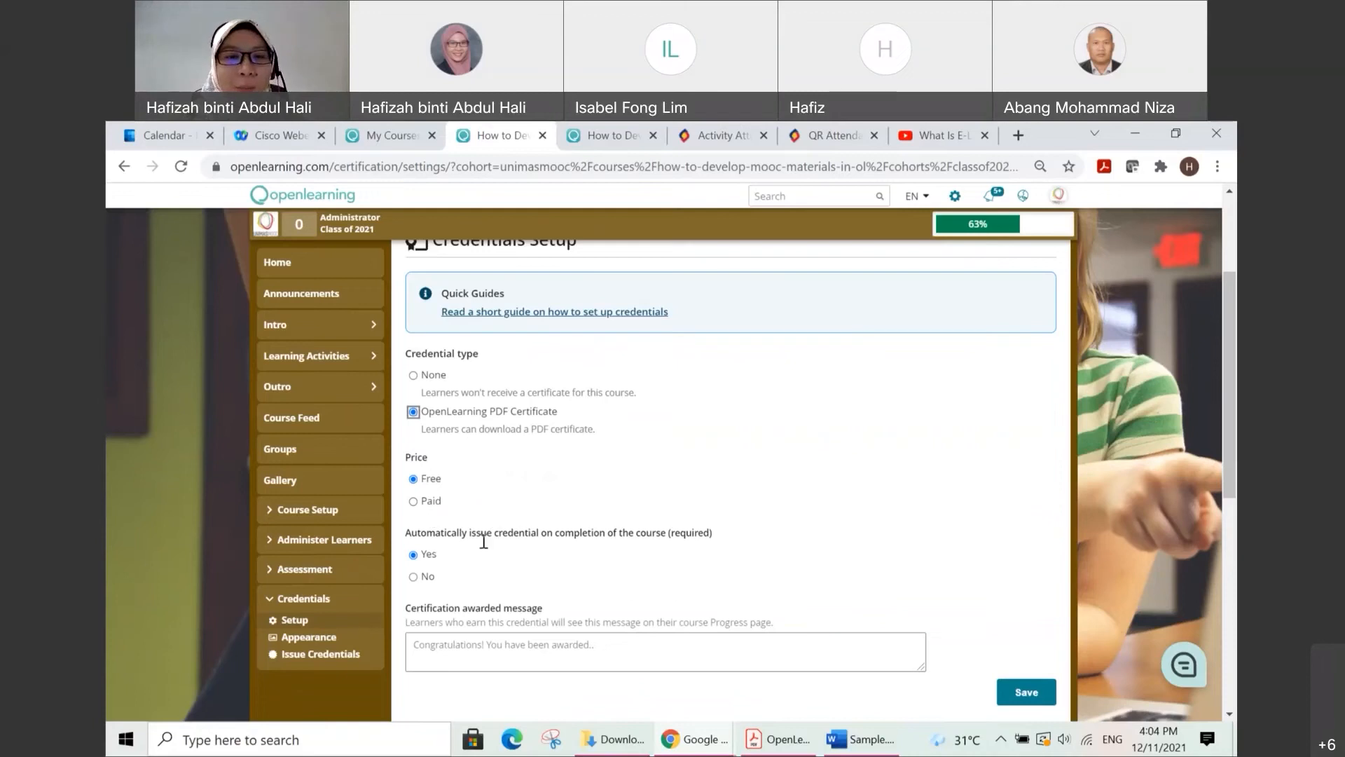
scroll(555, 536, down, 1)
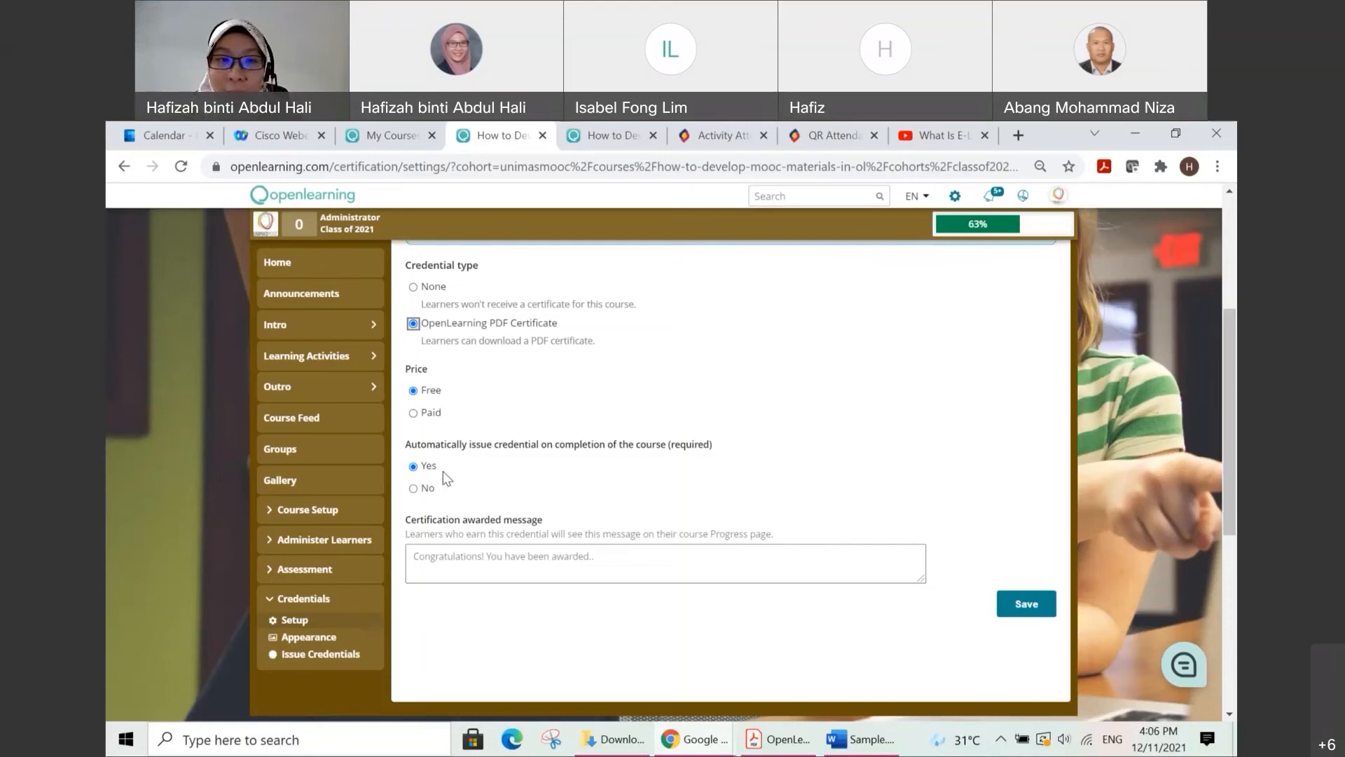
Step: Turn off automatic issuing of the credential to examine the certification pending message field, and turn it back on
click(414, 488)
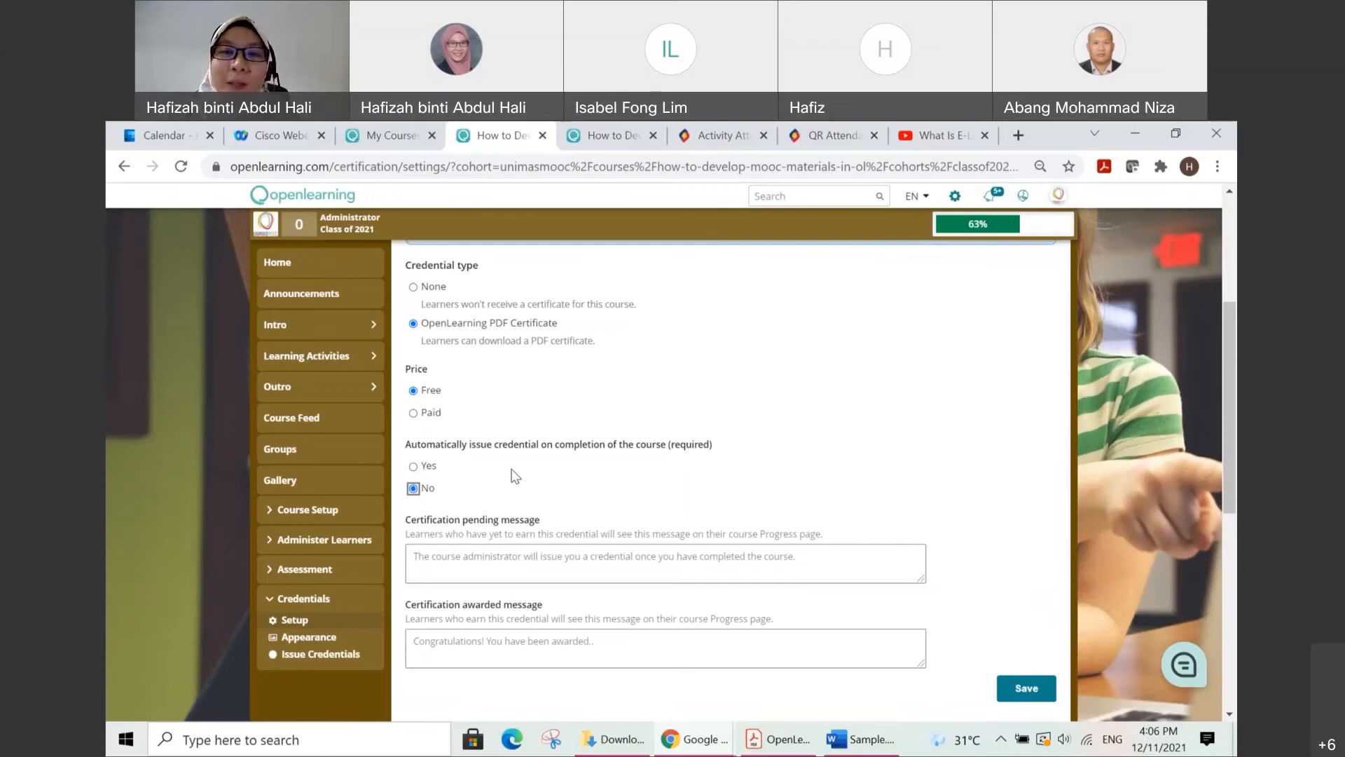
scroll(513, 473, down, 1)
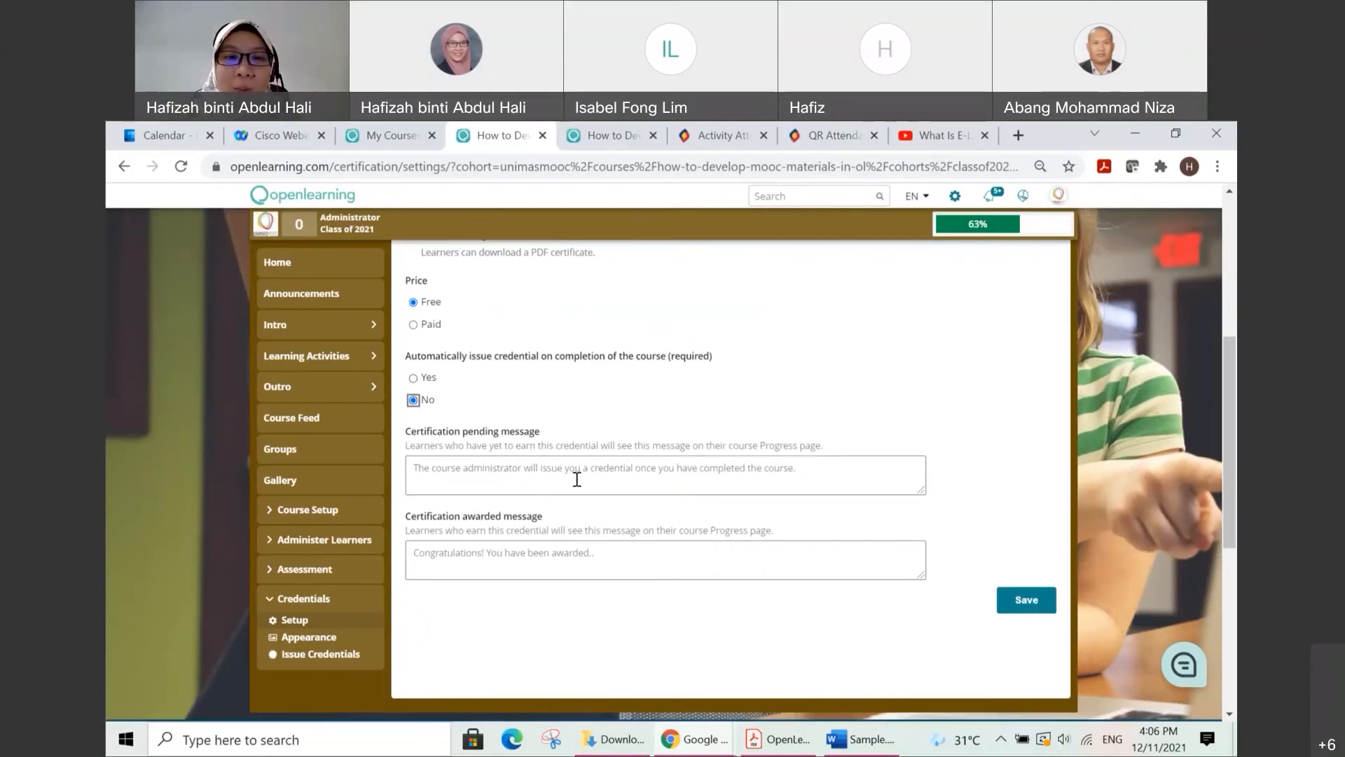
click(807, 468)
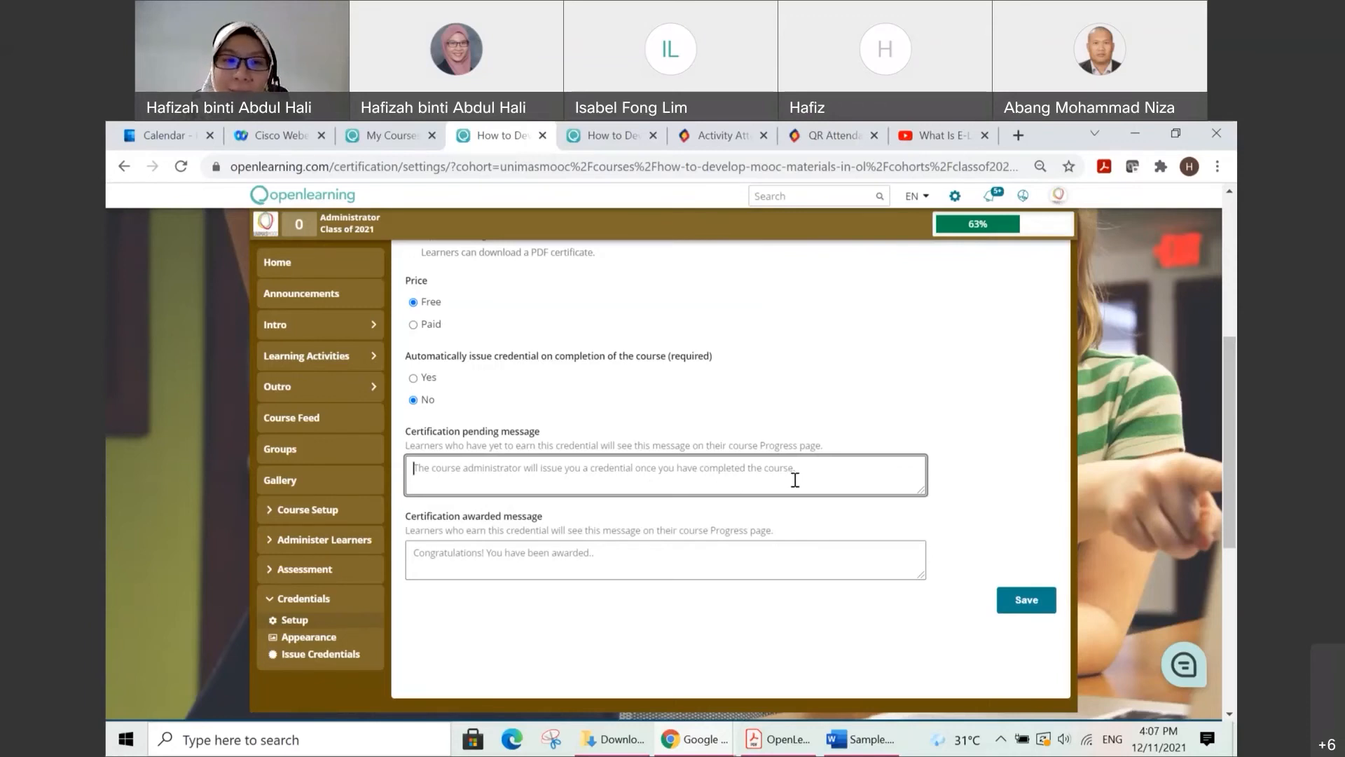
click(413, 379)
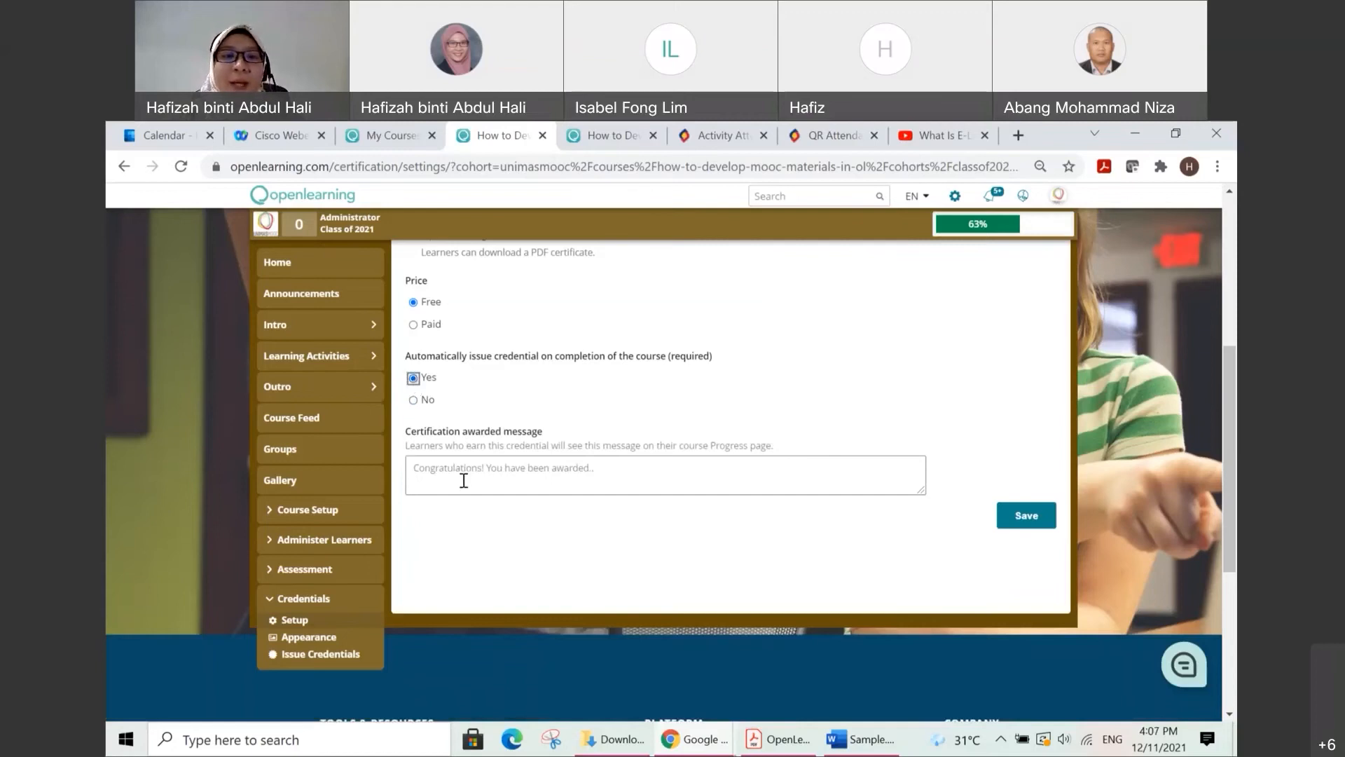
Step: Check the certification awarded message field and save the credentials setup
click(592, 471)
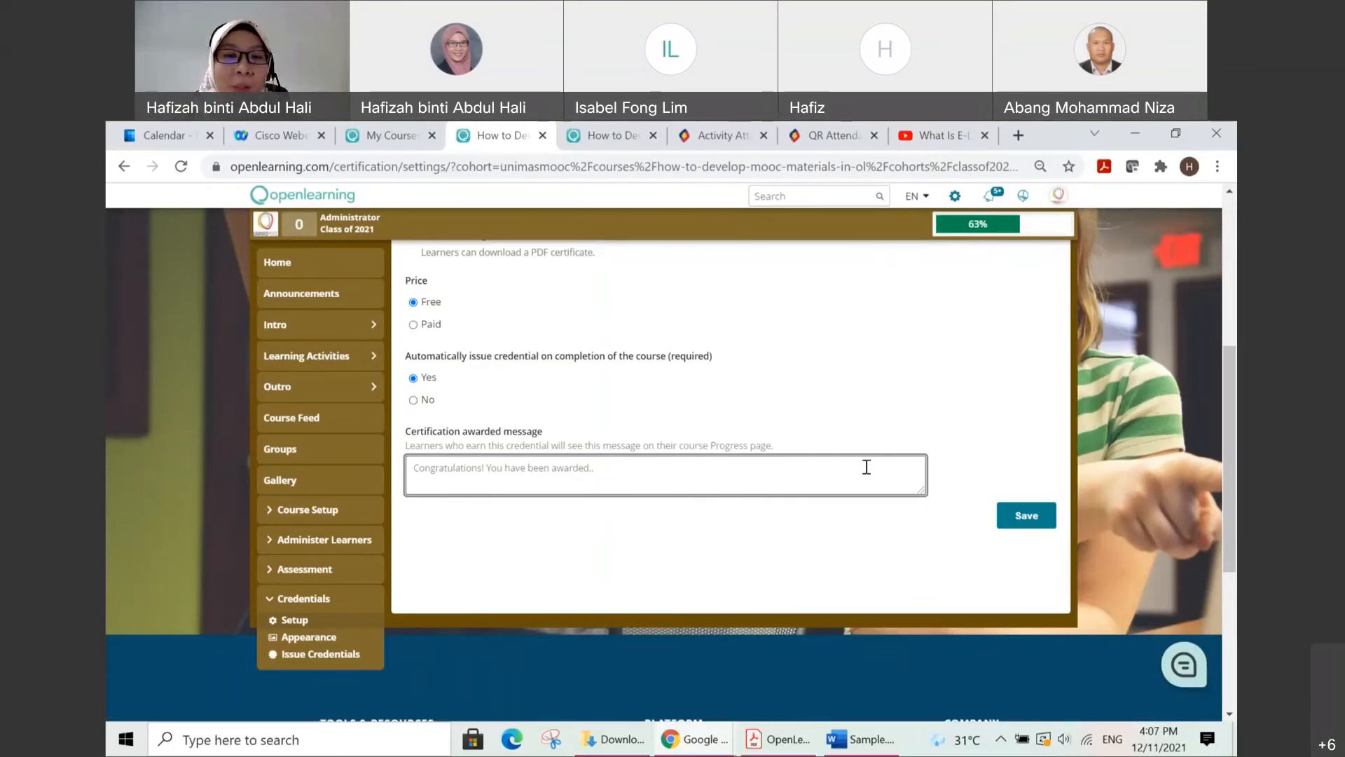
scroll(872, 473, up, 1)
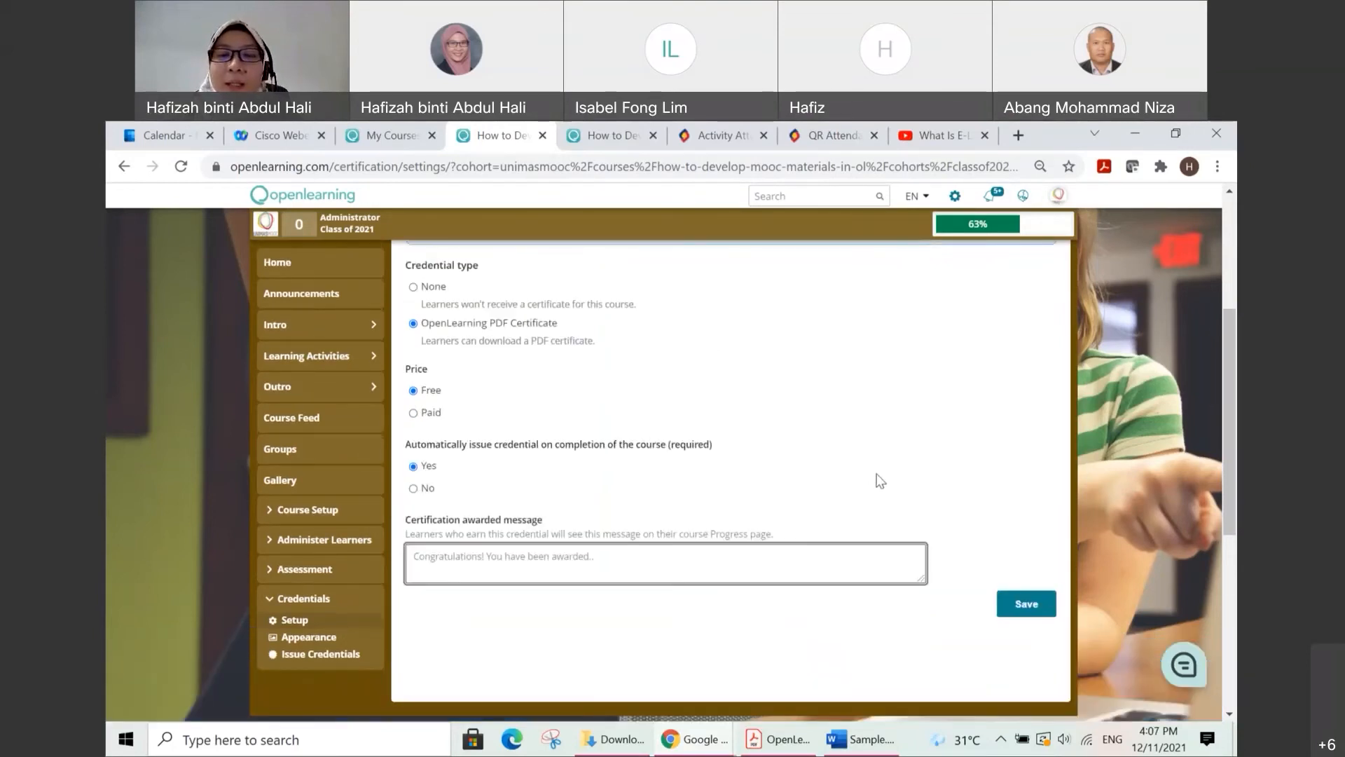
click(1028, 614)
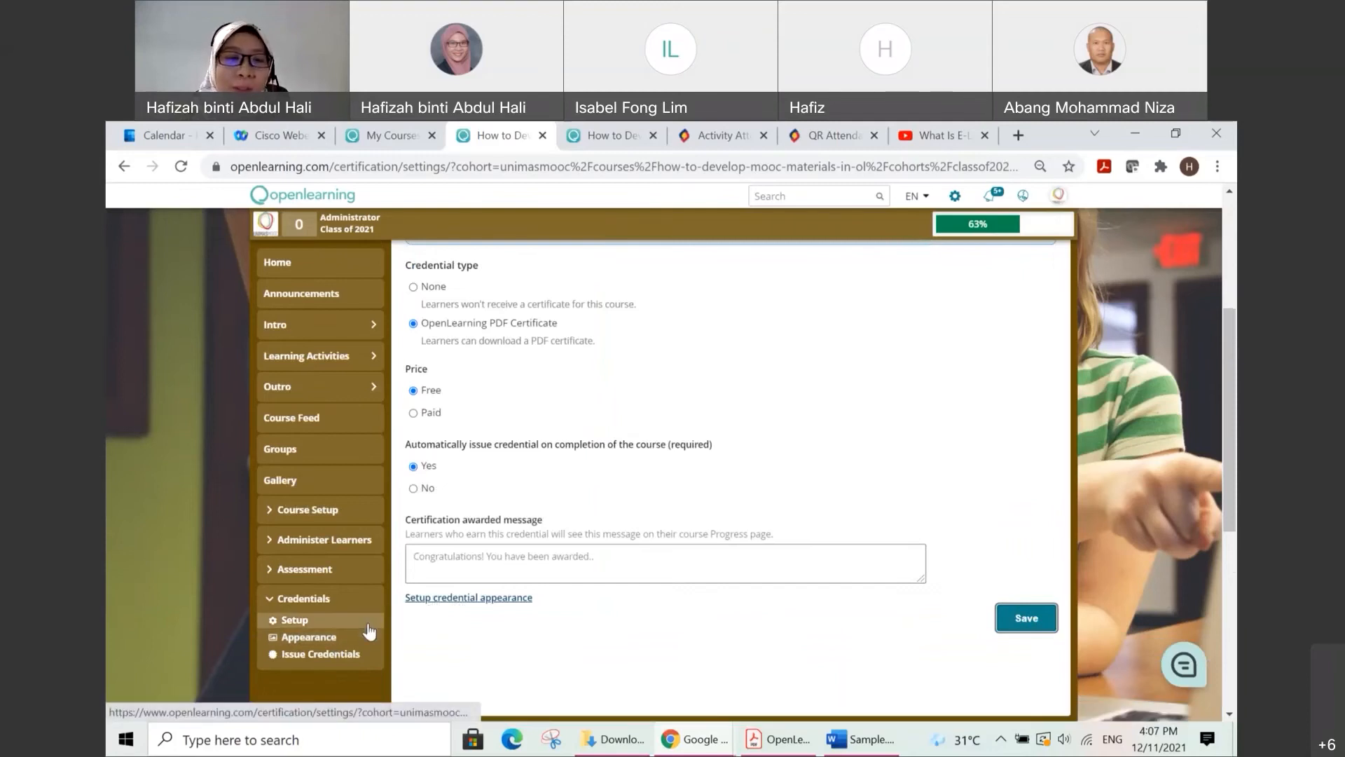
Step: Open the Credentials Appearance and choose the second certificate template, with the teal and red border
click(351, 638)
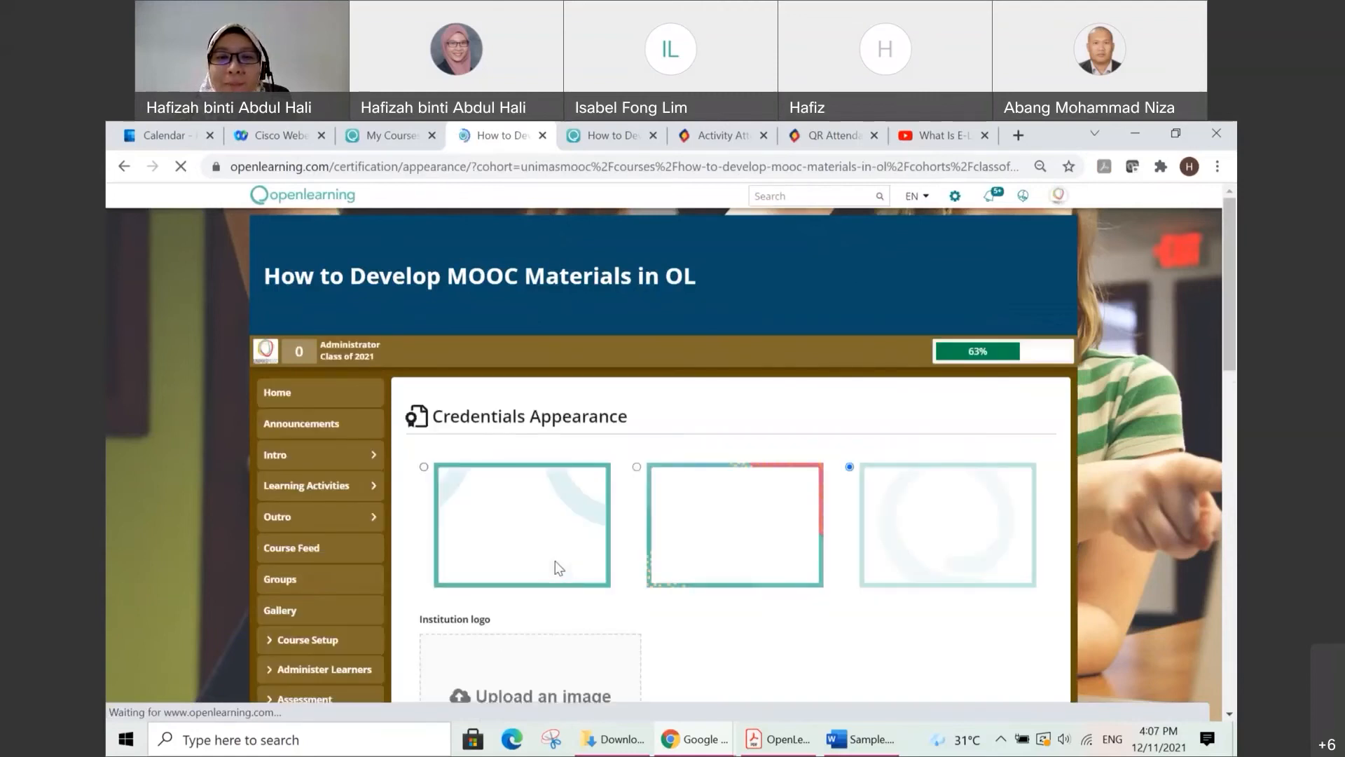
scroll(555, 560, down, 1)
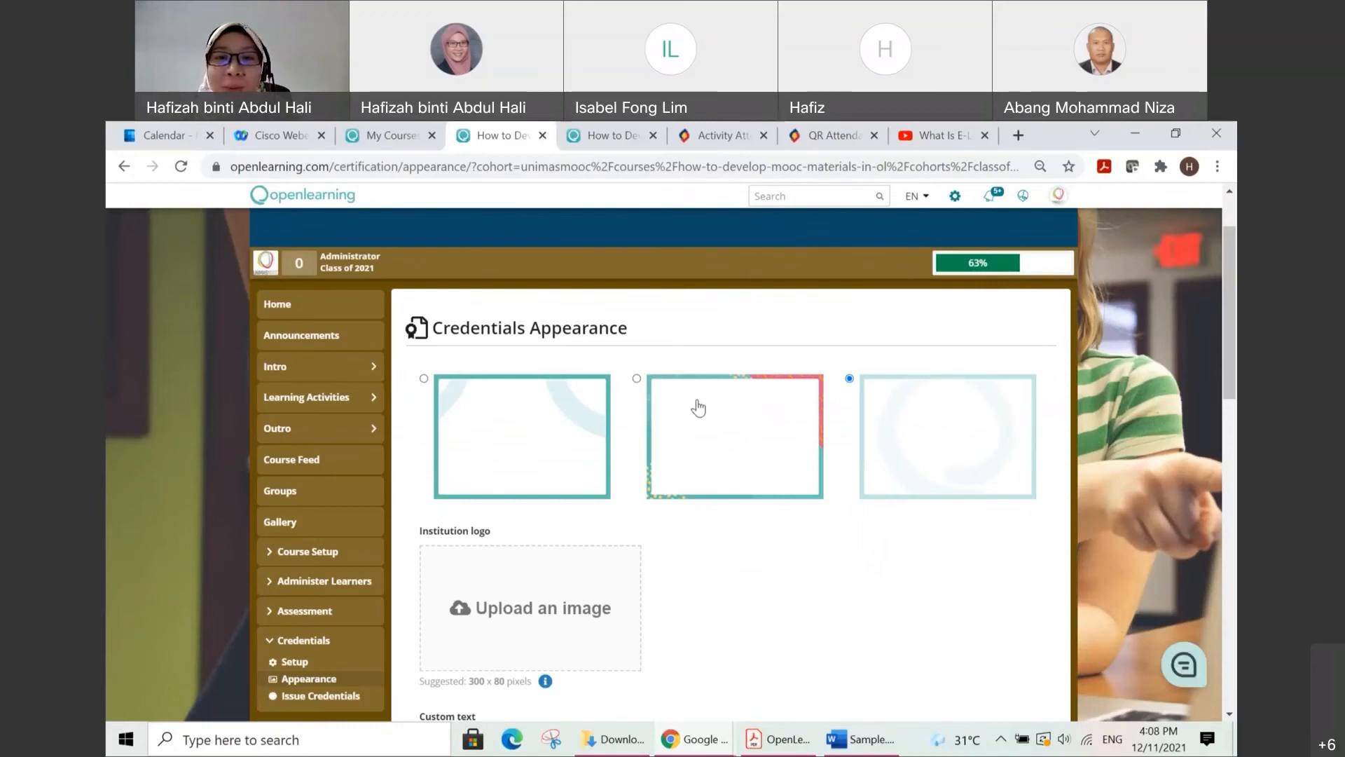
click(637, 379)
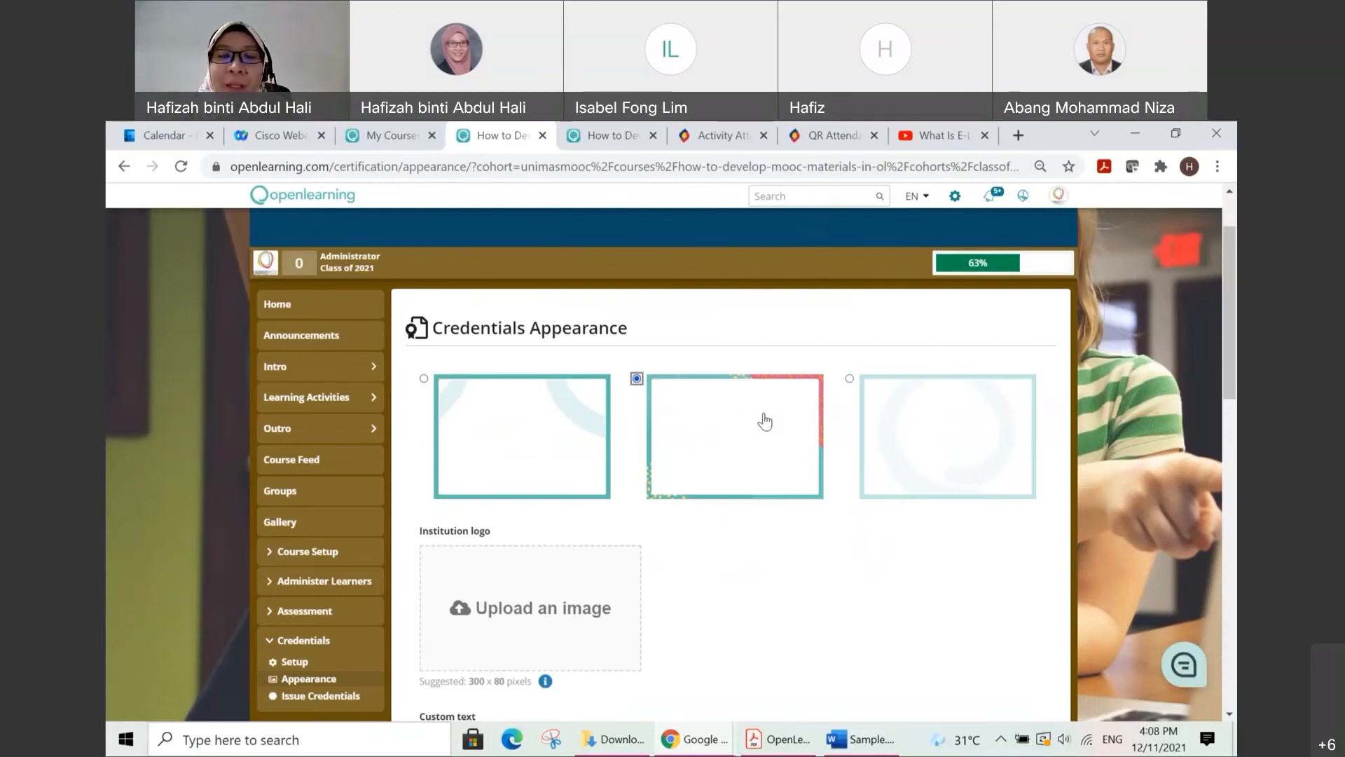
Step: Examine the certificate's institution logo, custom text, teacher signature and teacher information fields, including the teacher's position details
scroll(763, 414, down, 1)
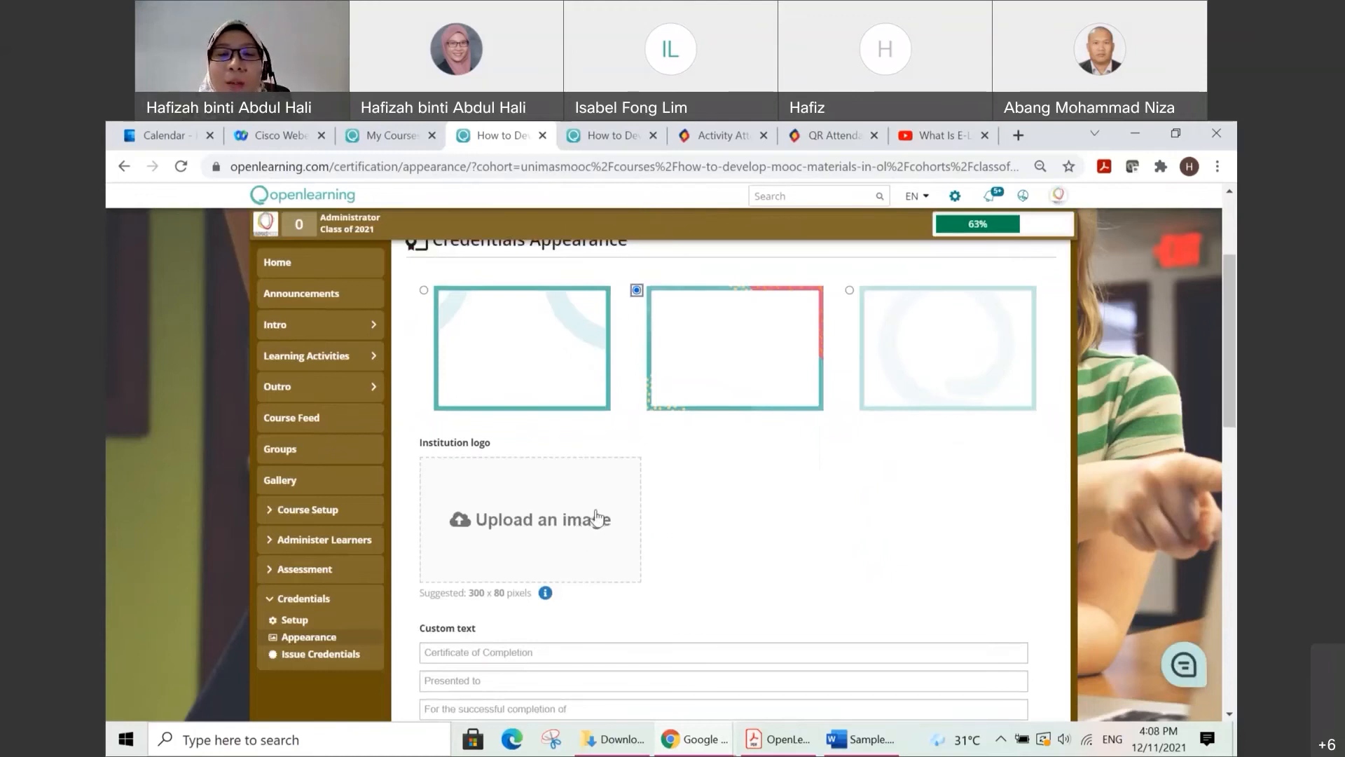
scroll(607, 517, down, 1)
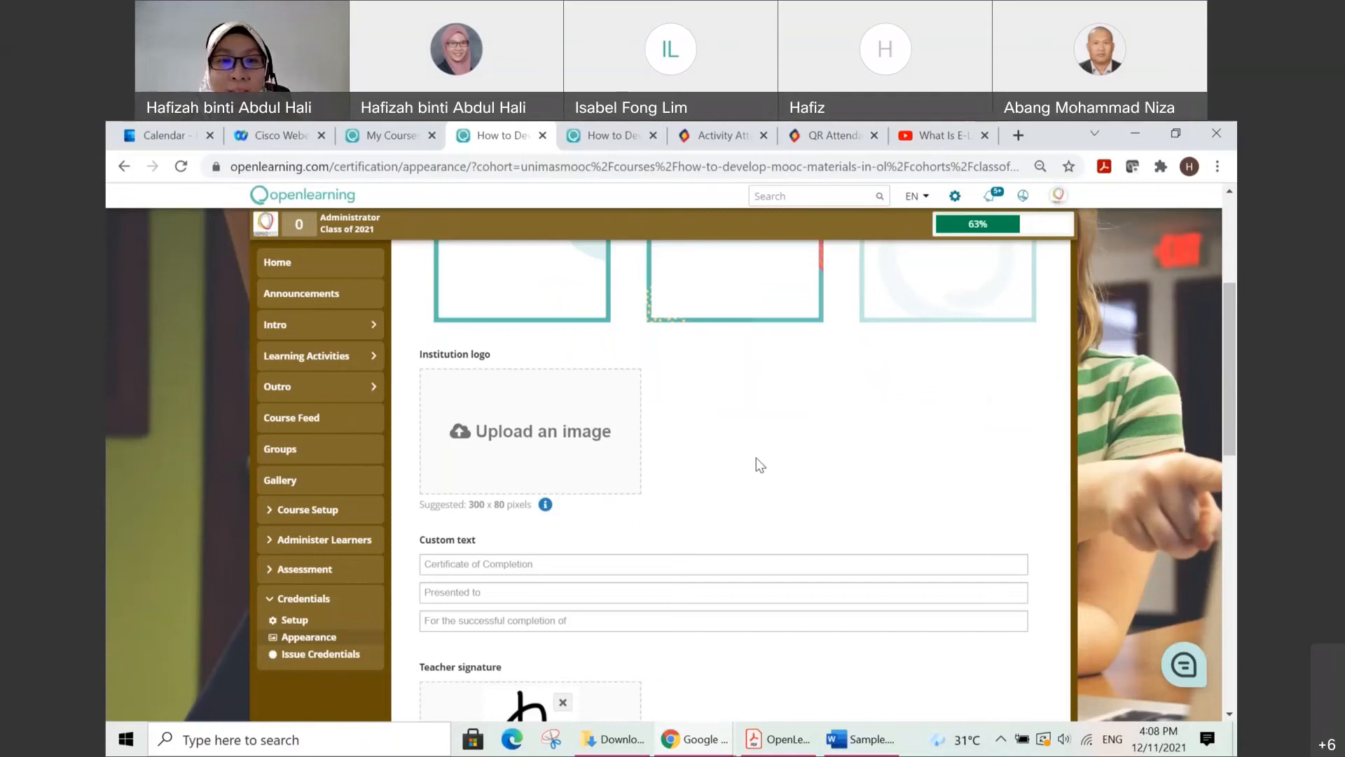
scroll(757, 462, down, 1)
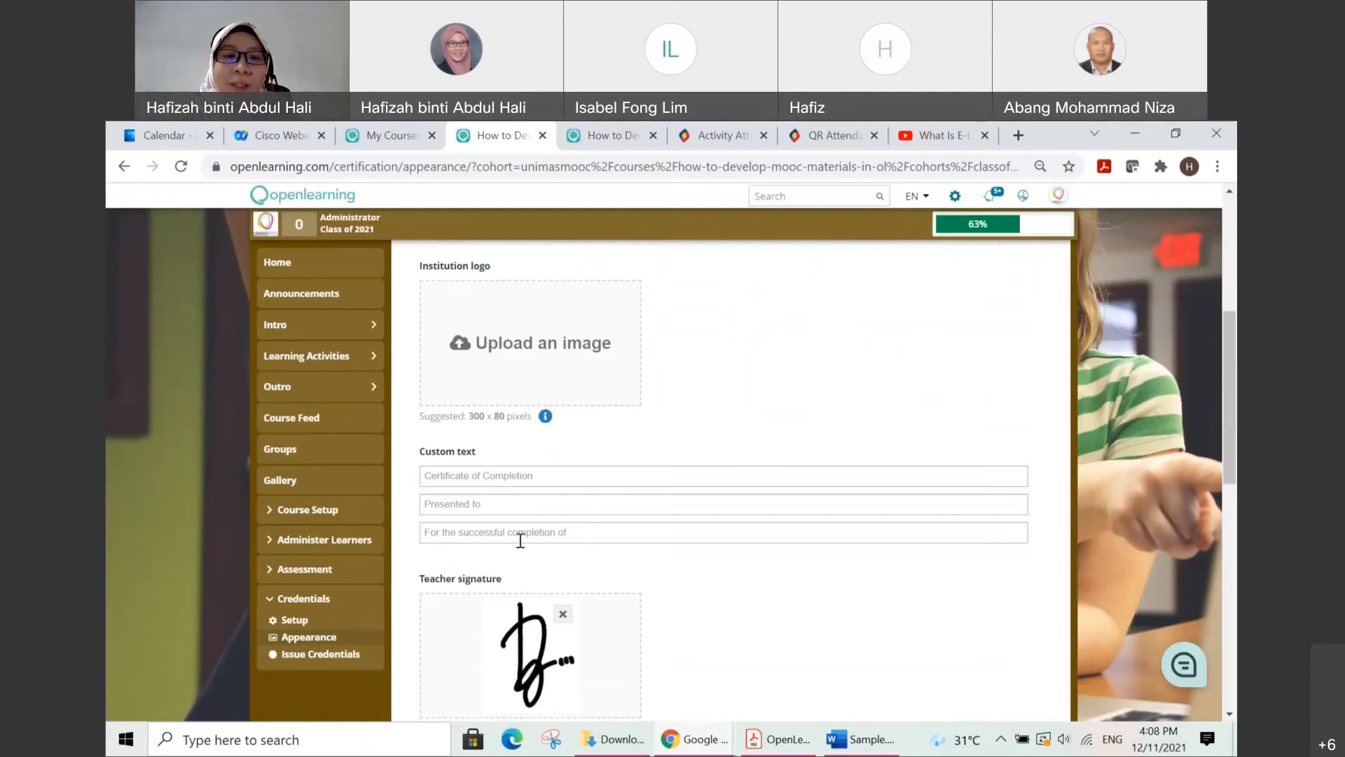
scroll(575, 534, down, 1)
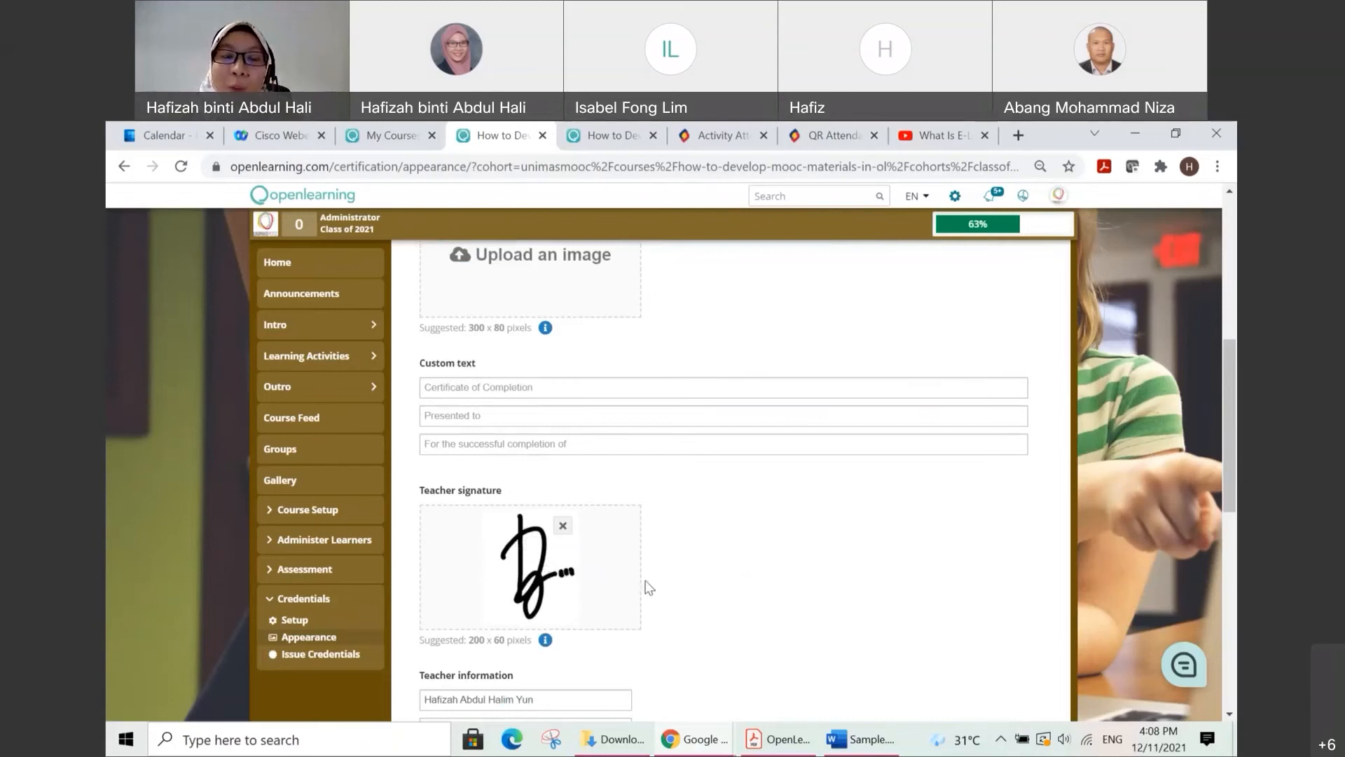
scroll(617, 580, down, 1)
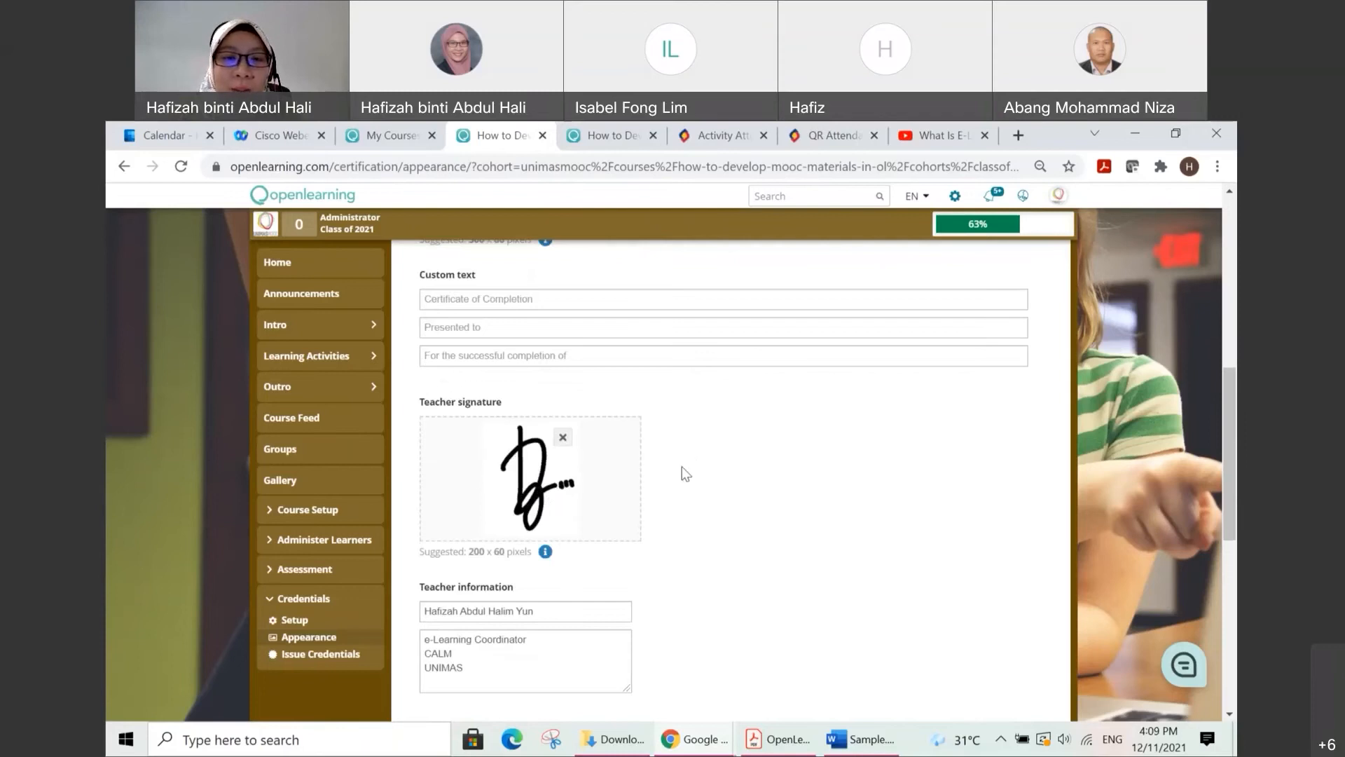
scroll(580, 554, down, 1)
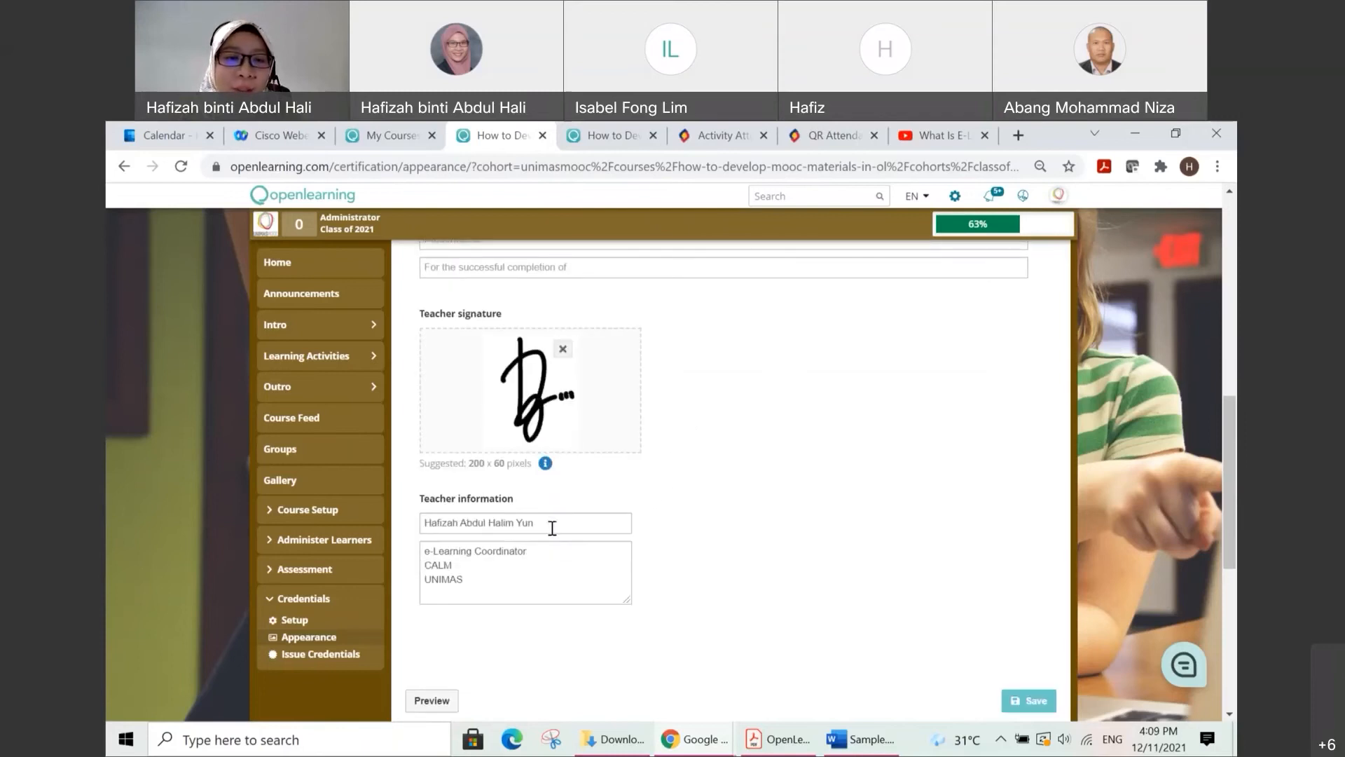
click(499, 599)
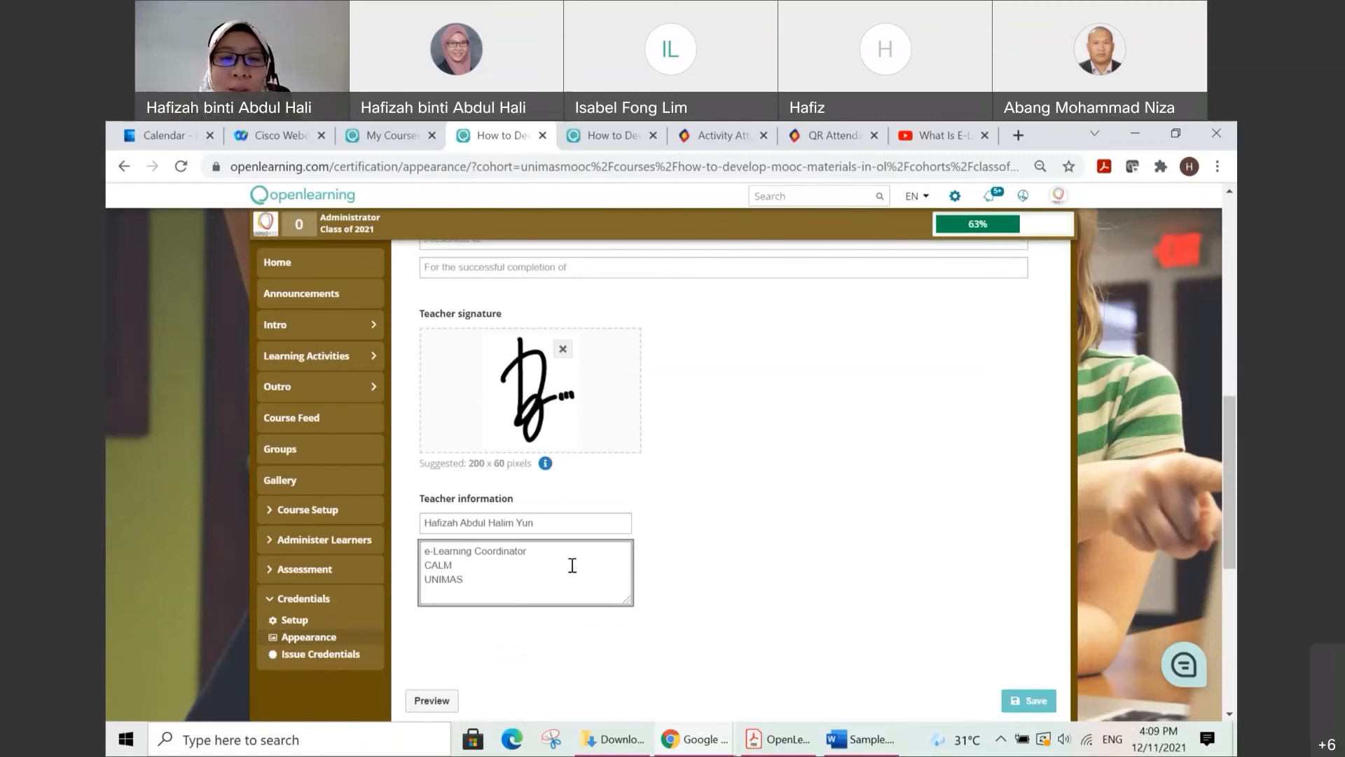
drag(463, 579, 429, 550)
click(498, 579)
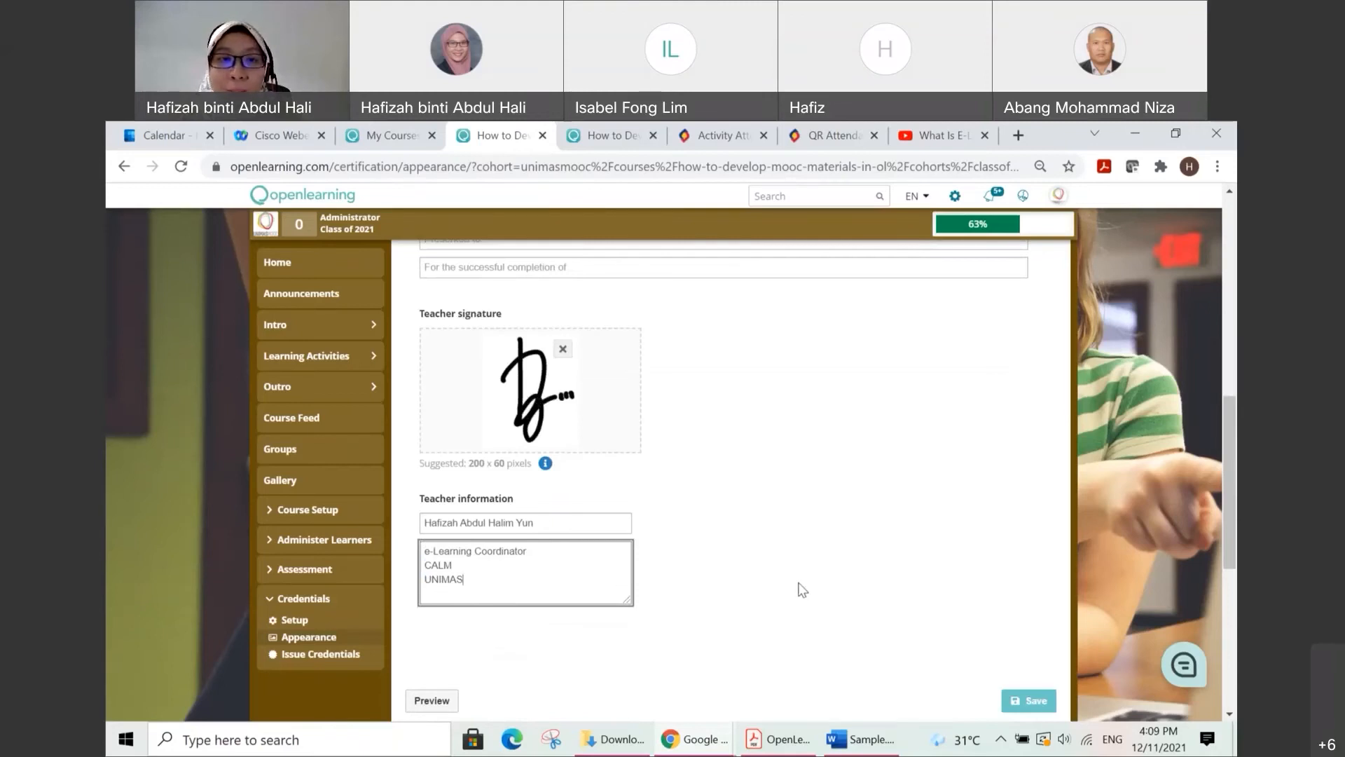
Step: Preview the example certificate and highlight the recipient line below "Presented to"
scroll(800, 589, down, 2)
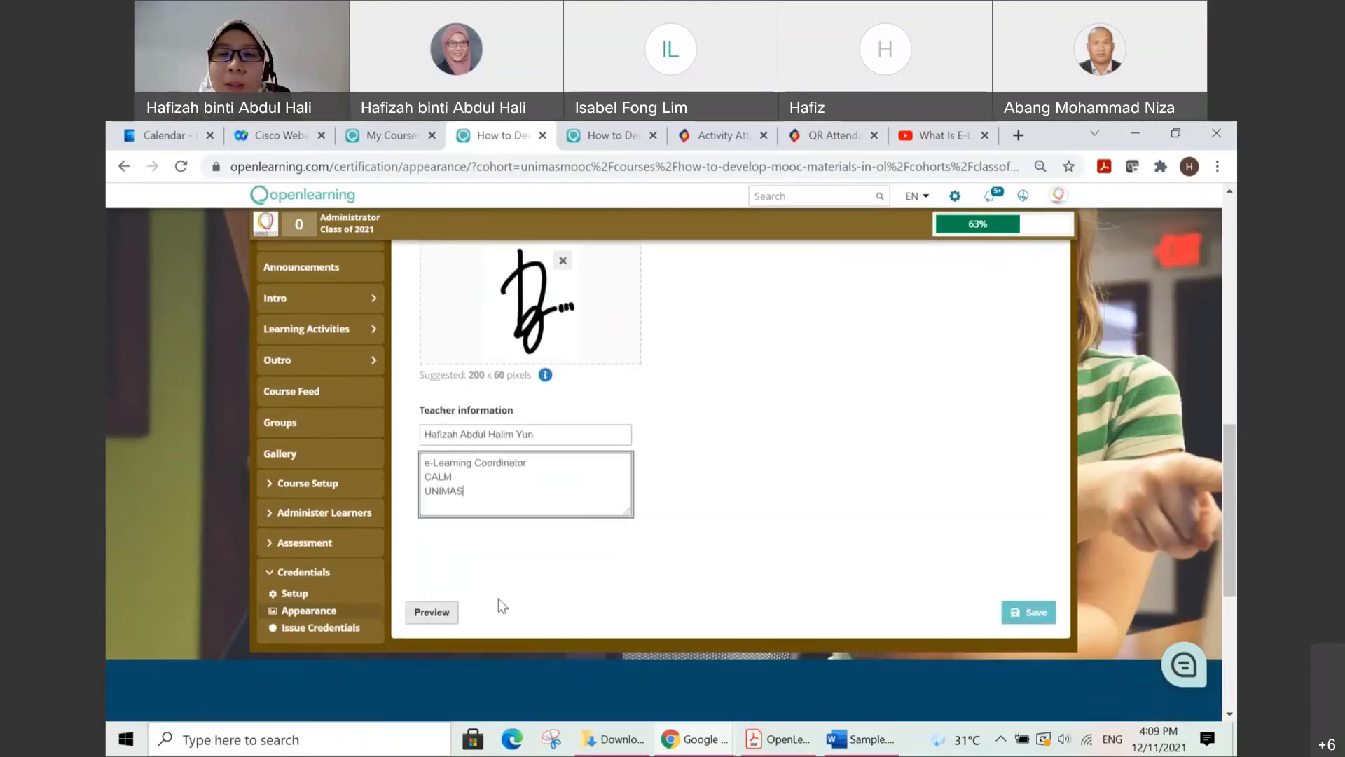
click(443, 615)
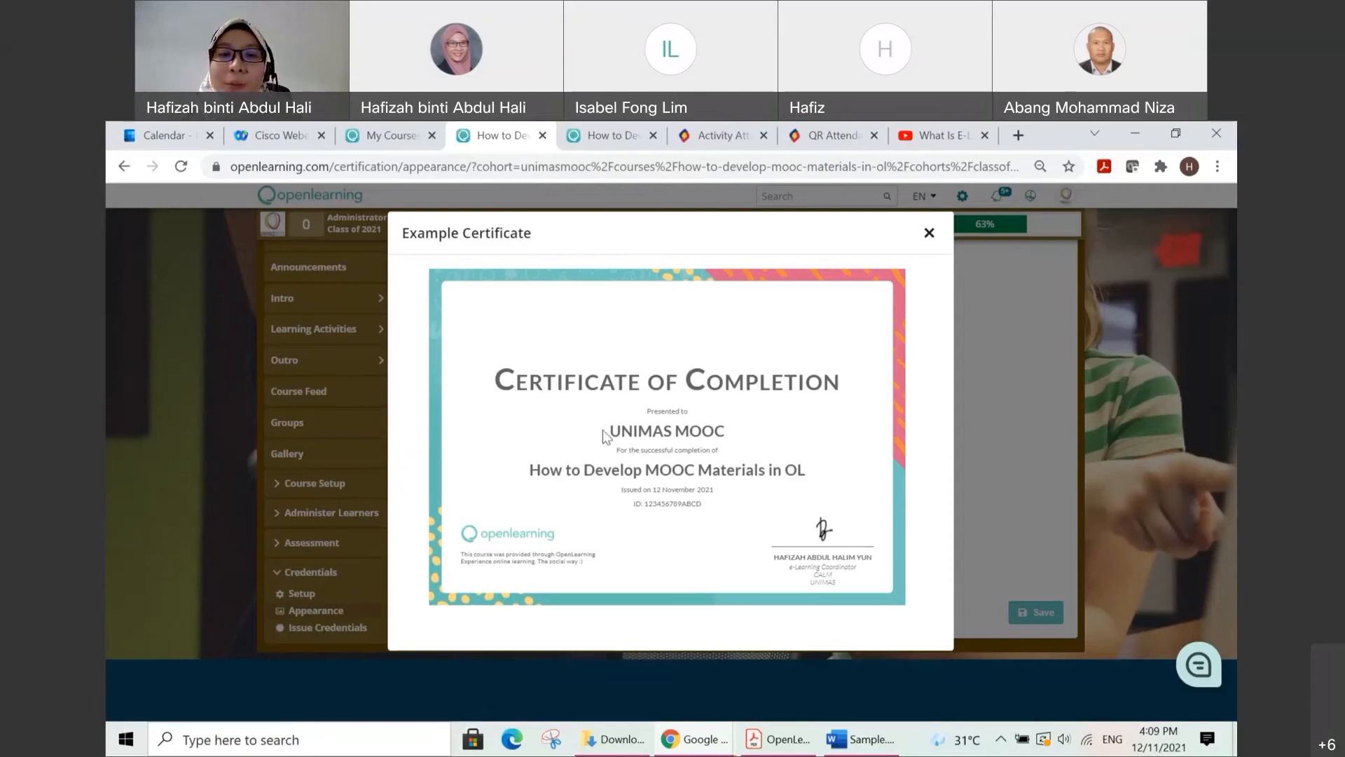
drag(612, 433, 750, 437)
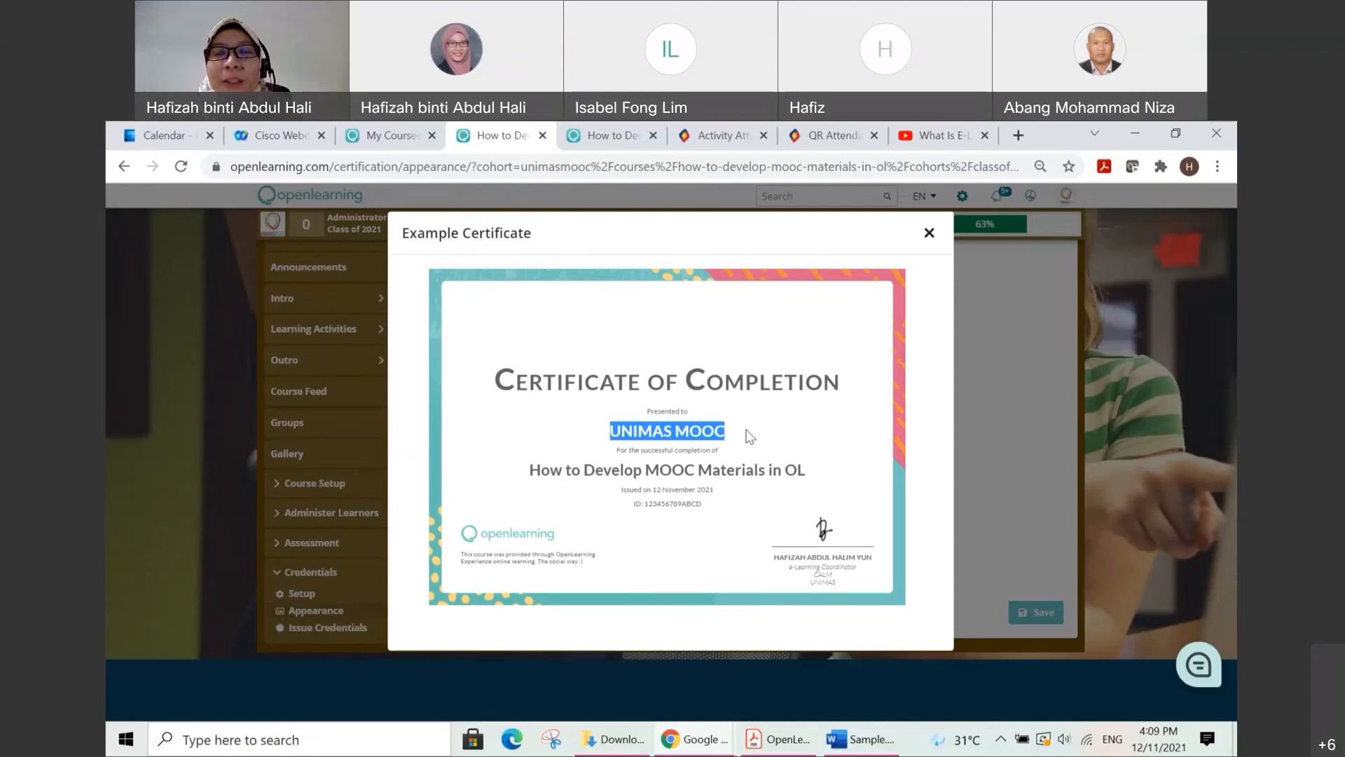
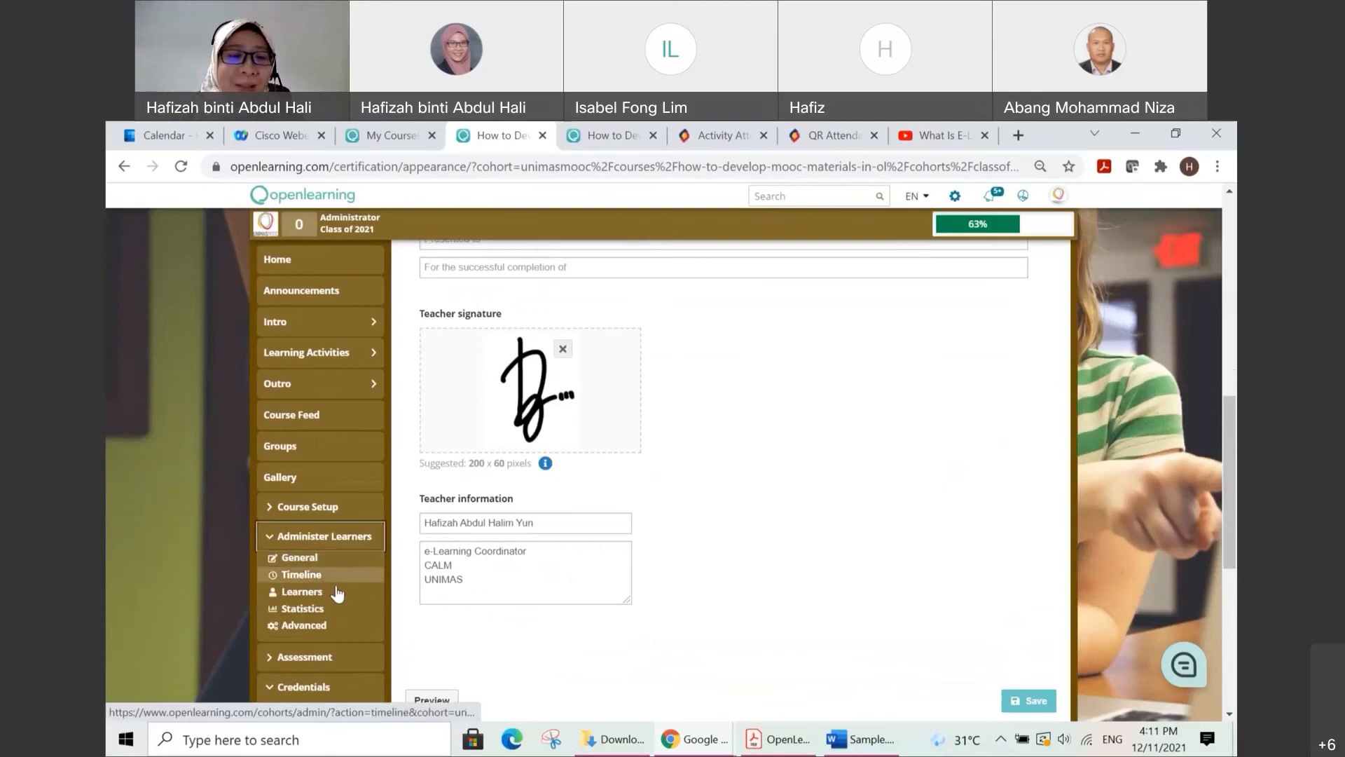
Step: Open the learner list of the class and examine the learners' progress, completion date and certificate columns
click(319, 591)
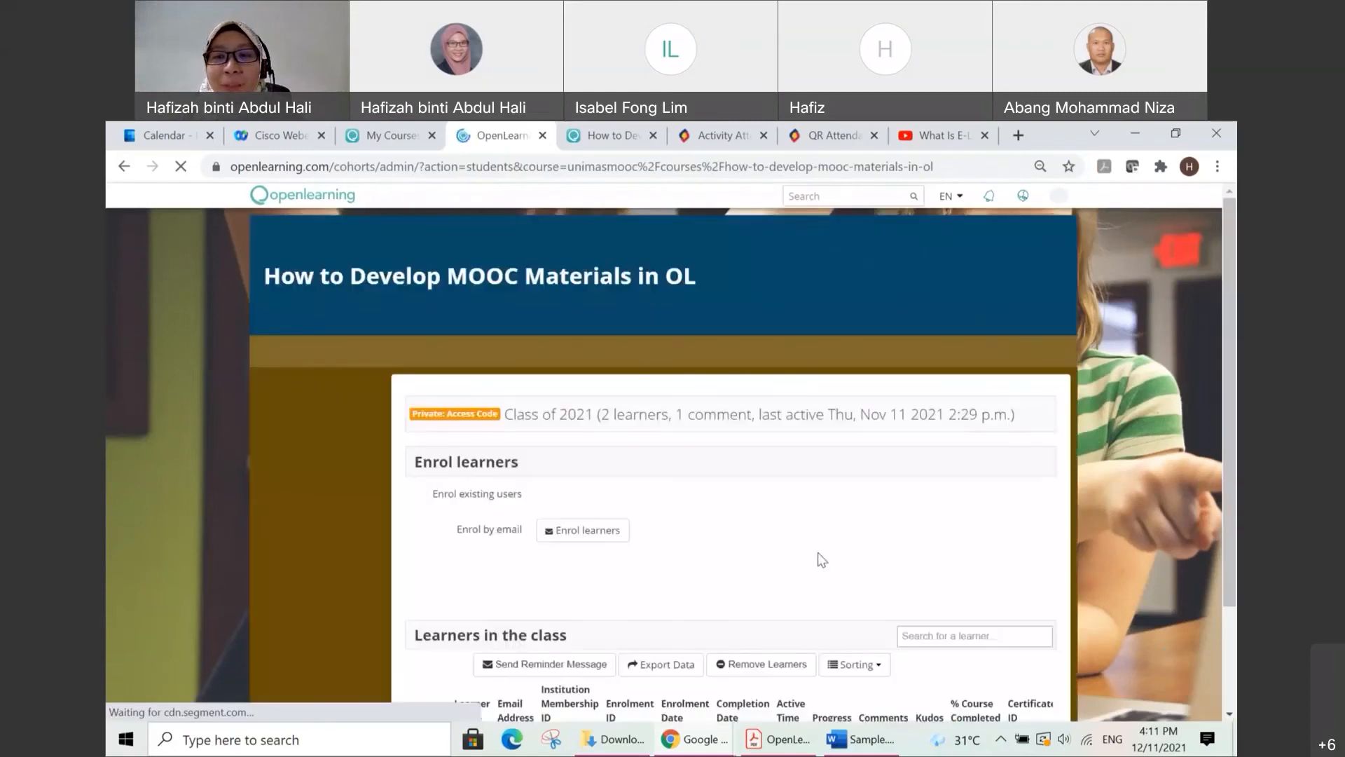
scroll(818, 552, down, 3)
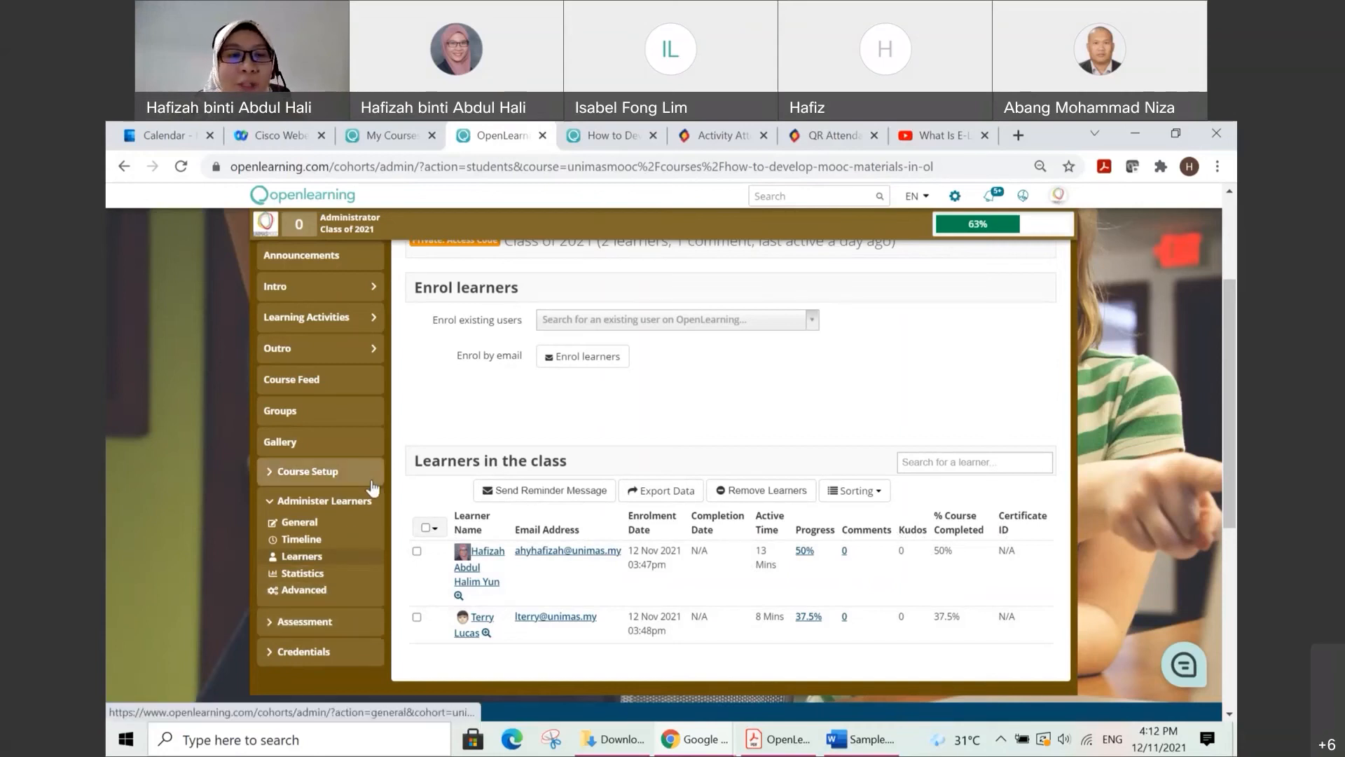
Step: Open the Community page of the Course Setup and name the new achievement "Level 1"
click(350, 480)
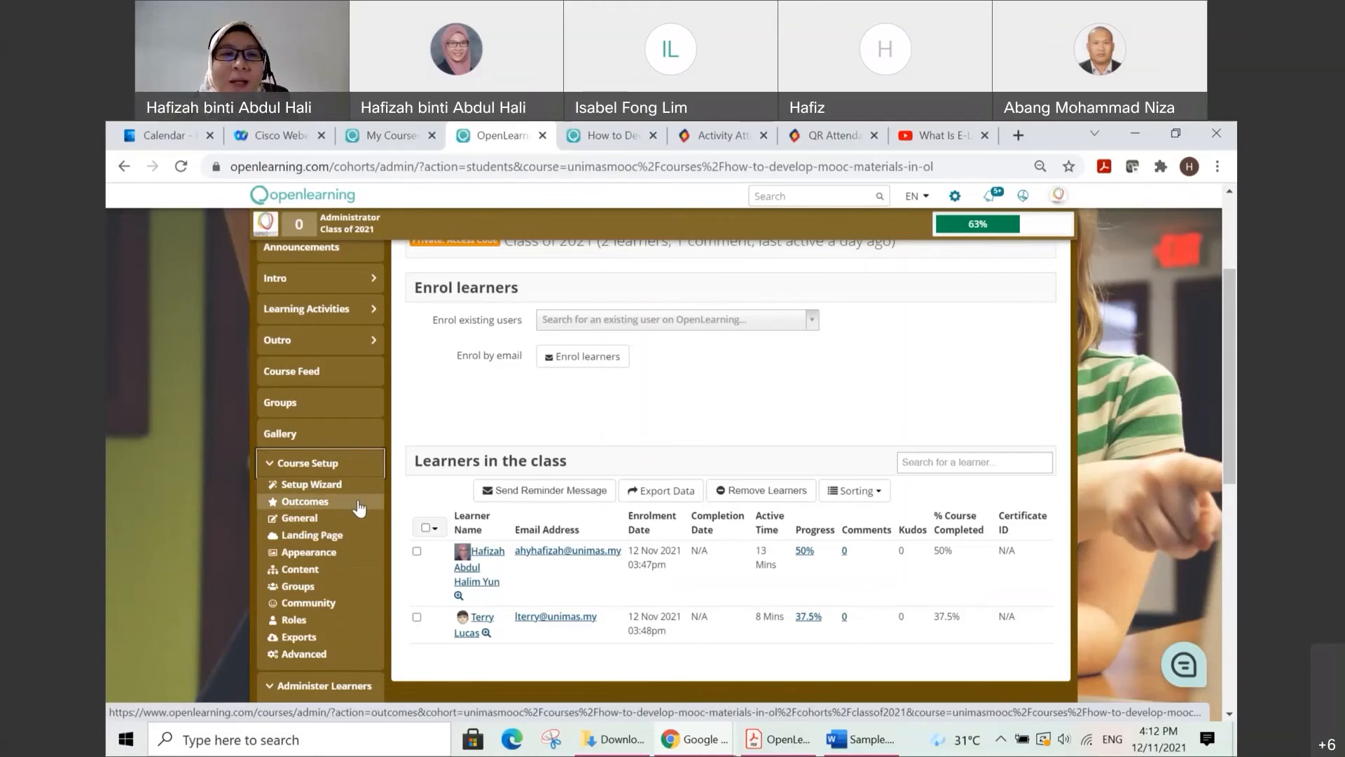
scroll(841, 396, up, 2)
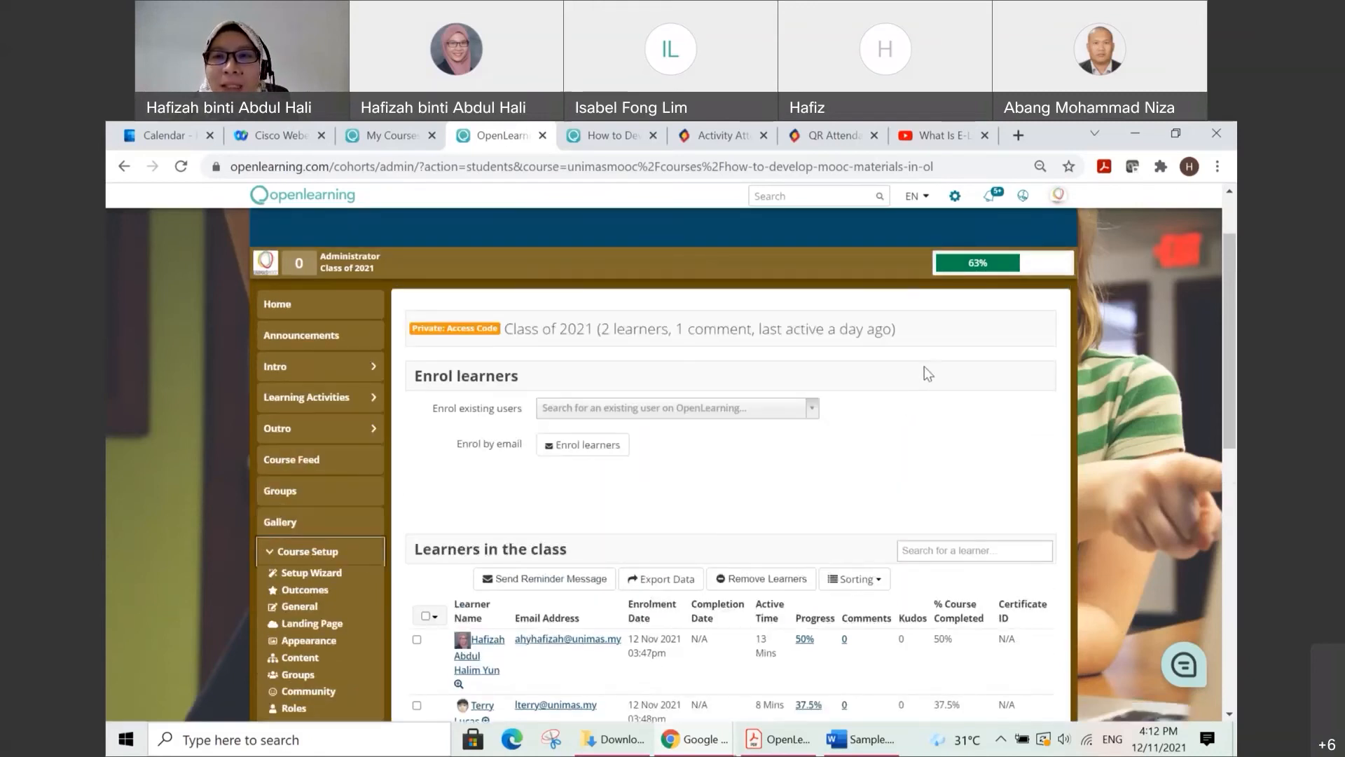
mouse_move(1062, 269)
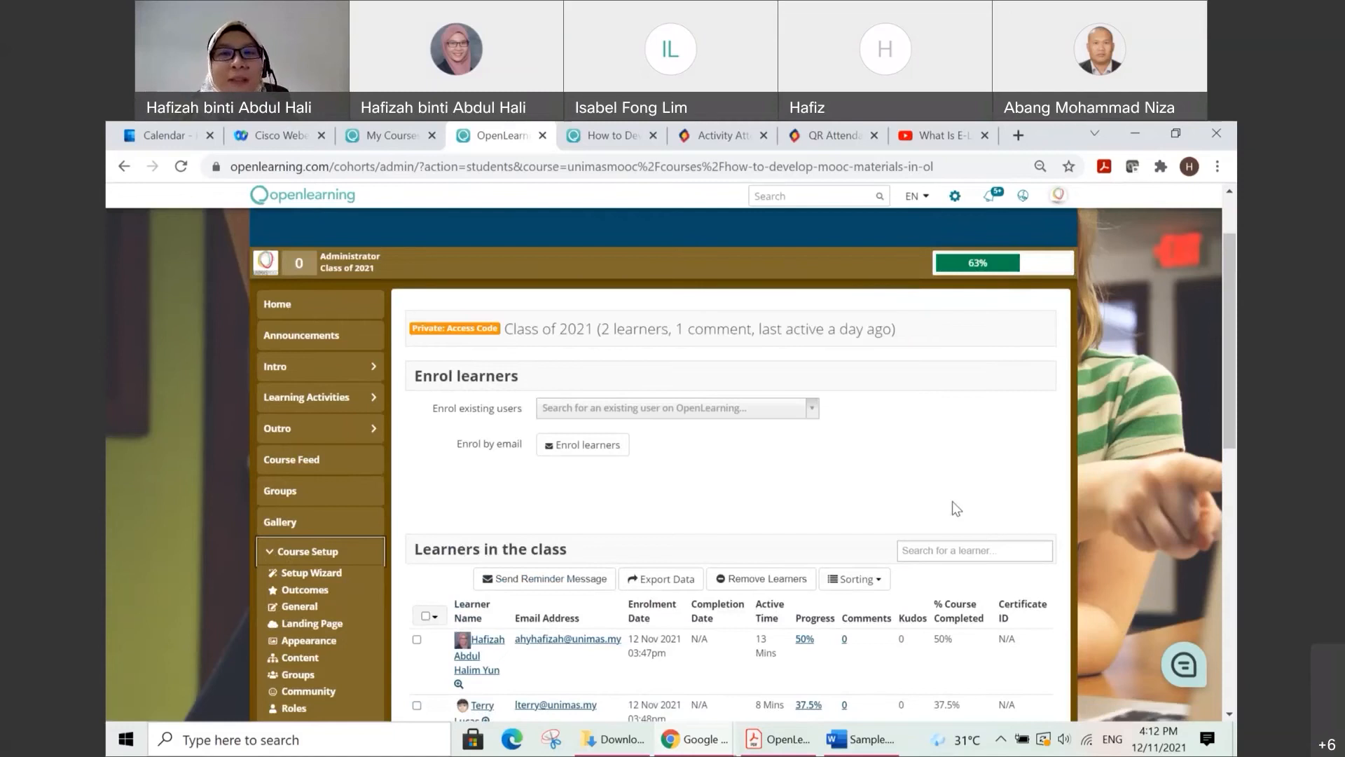
scroll(872, 487, down, 1)
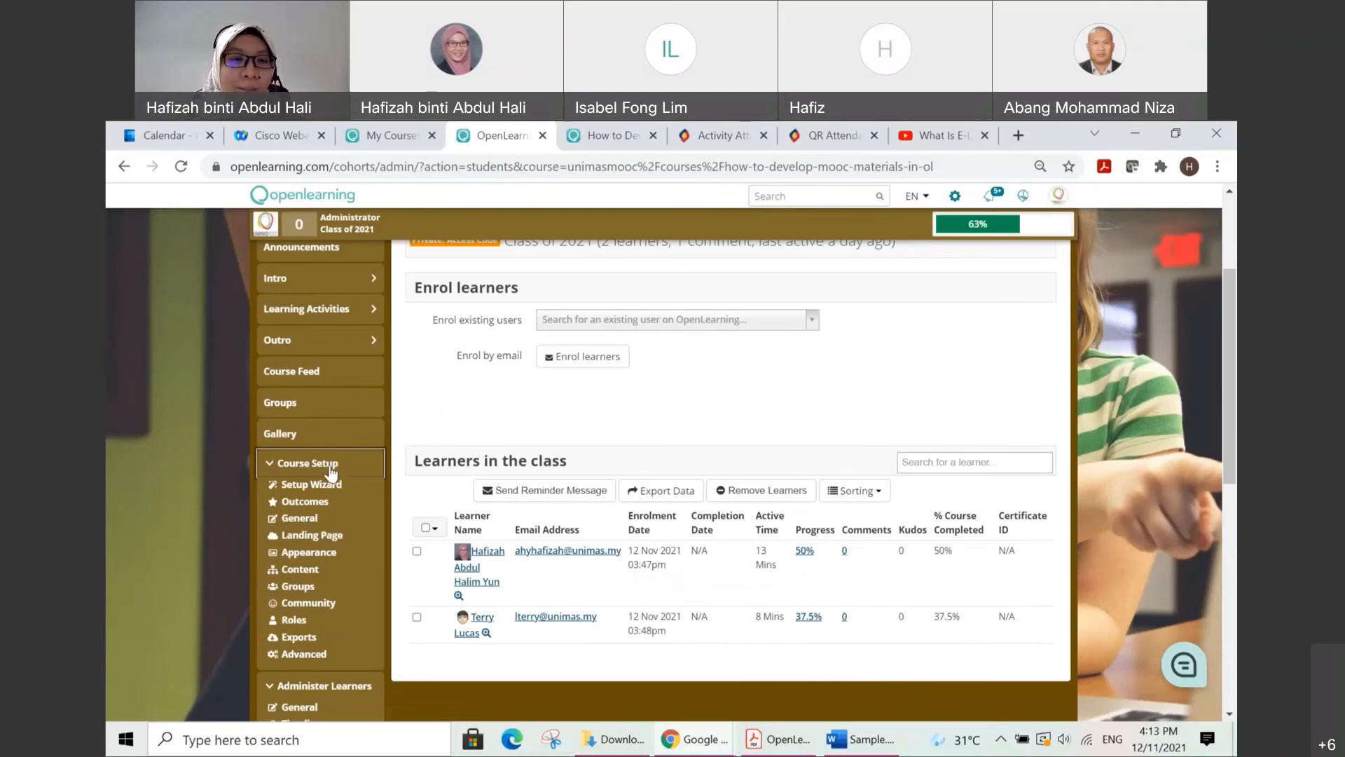
click(311, 609)
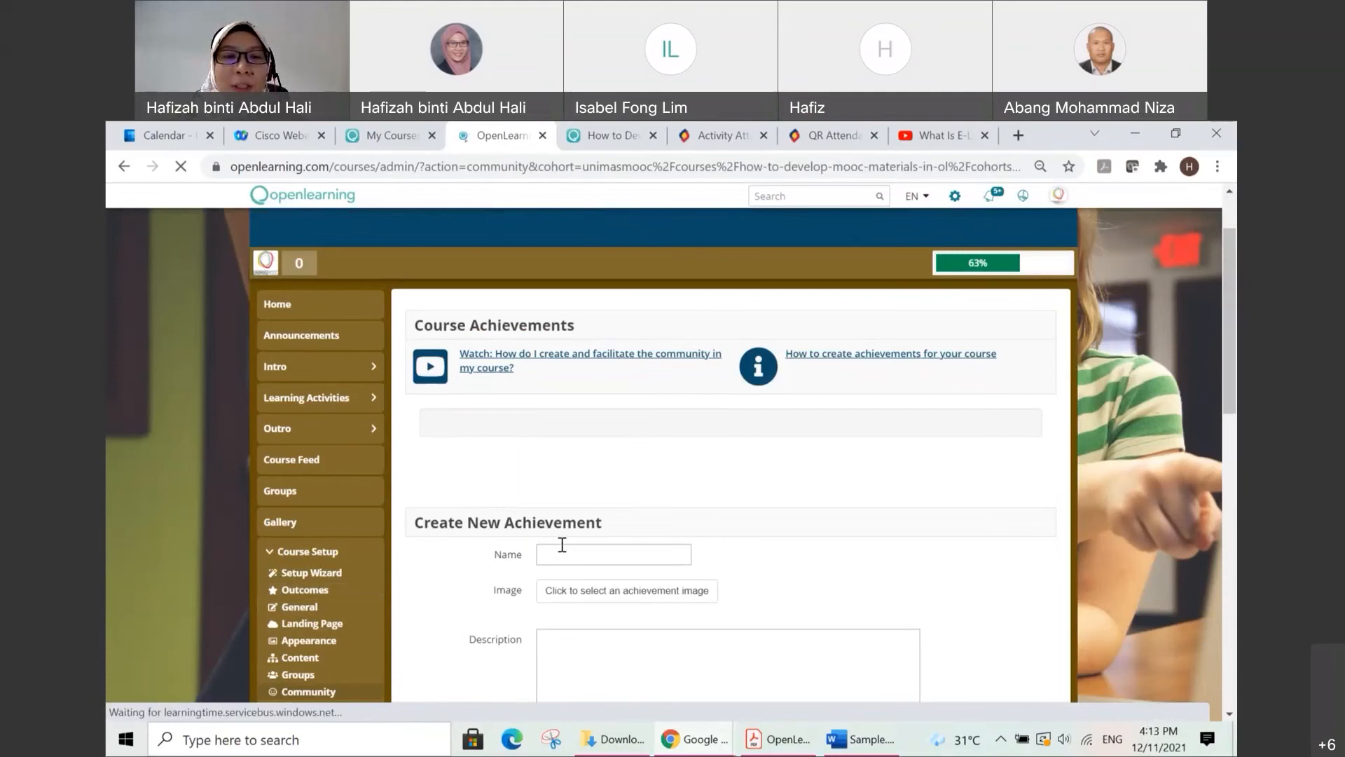
click(613, 512)
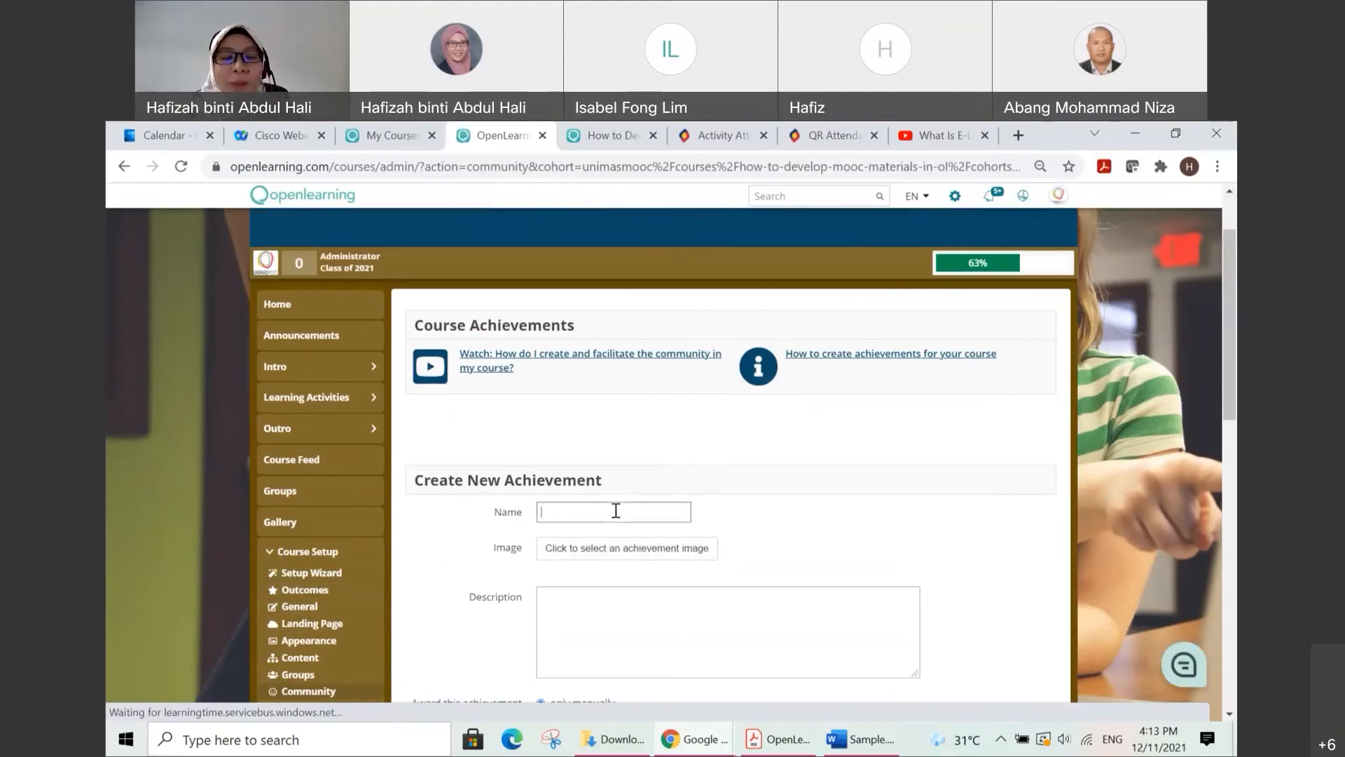
text(Level 1)
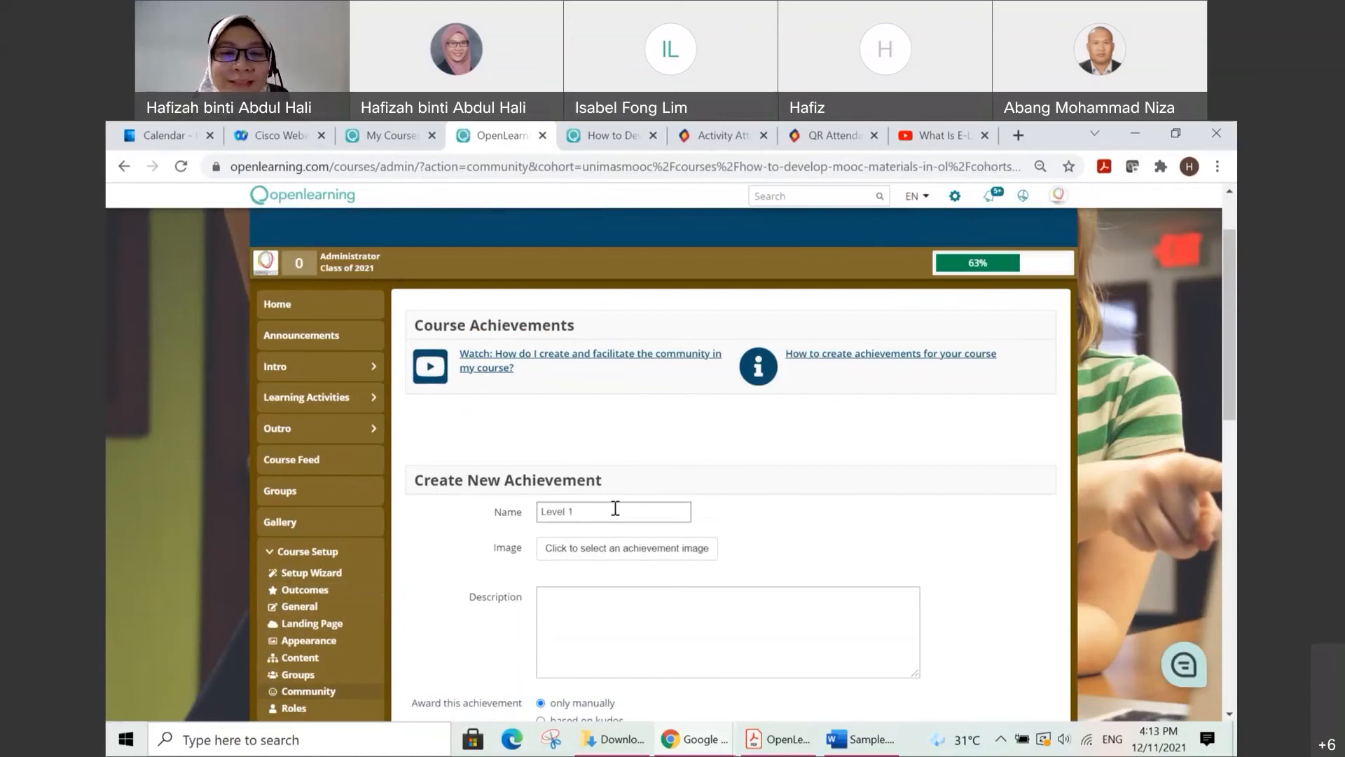
Step: Choose the orange shield with a white check mark from the achievement library as the achievement's image
scroll(623, 513, down, 1)
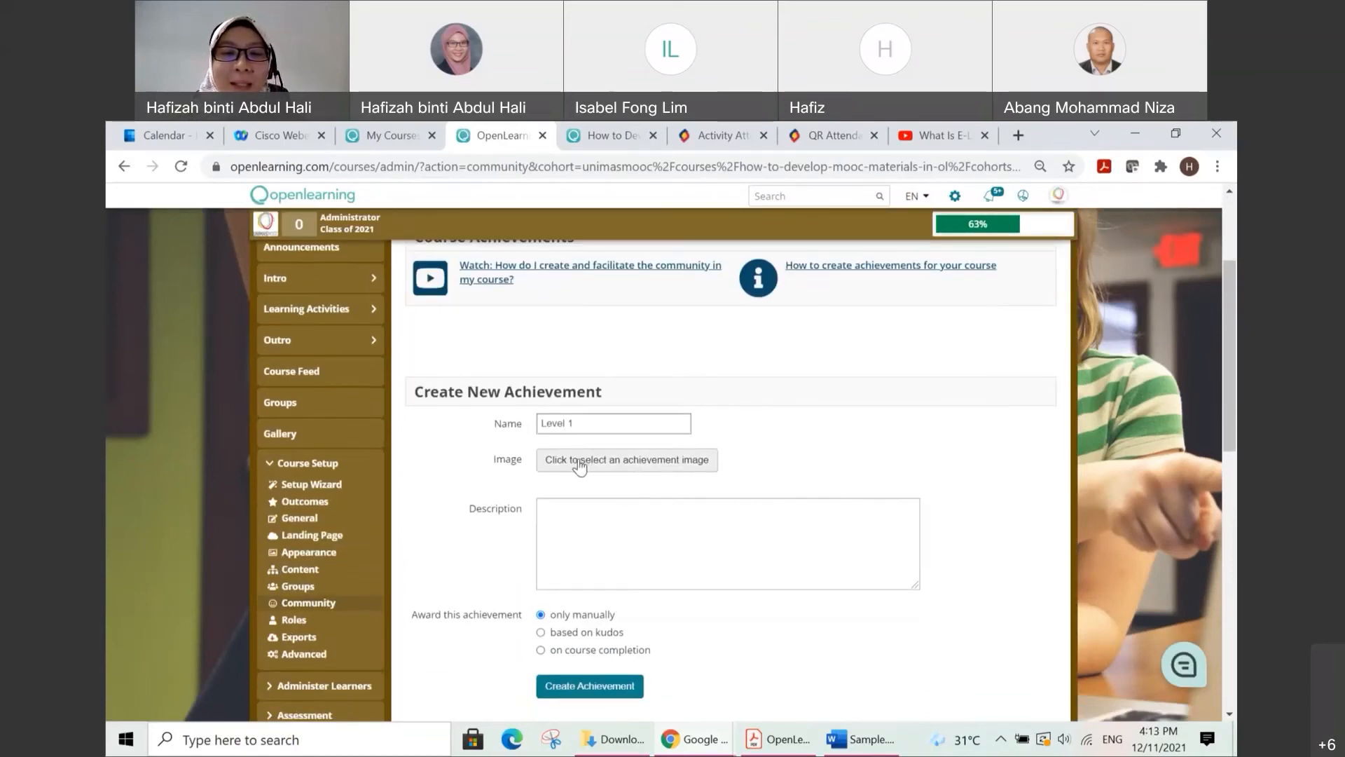
click(638, 462)
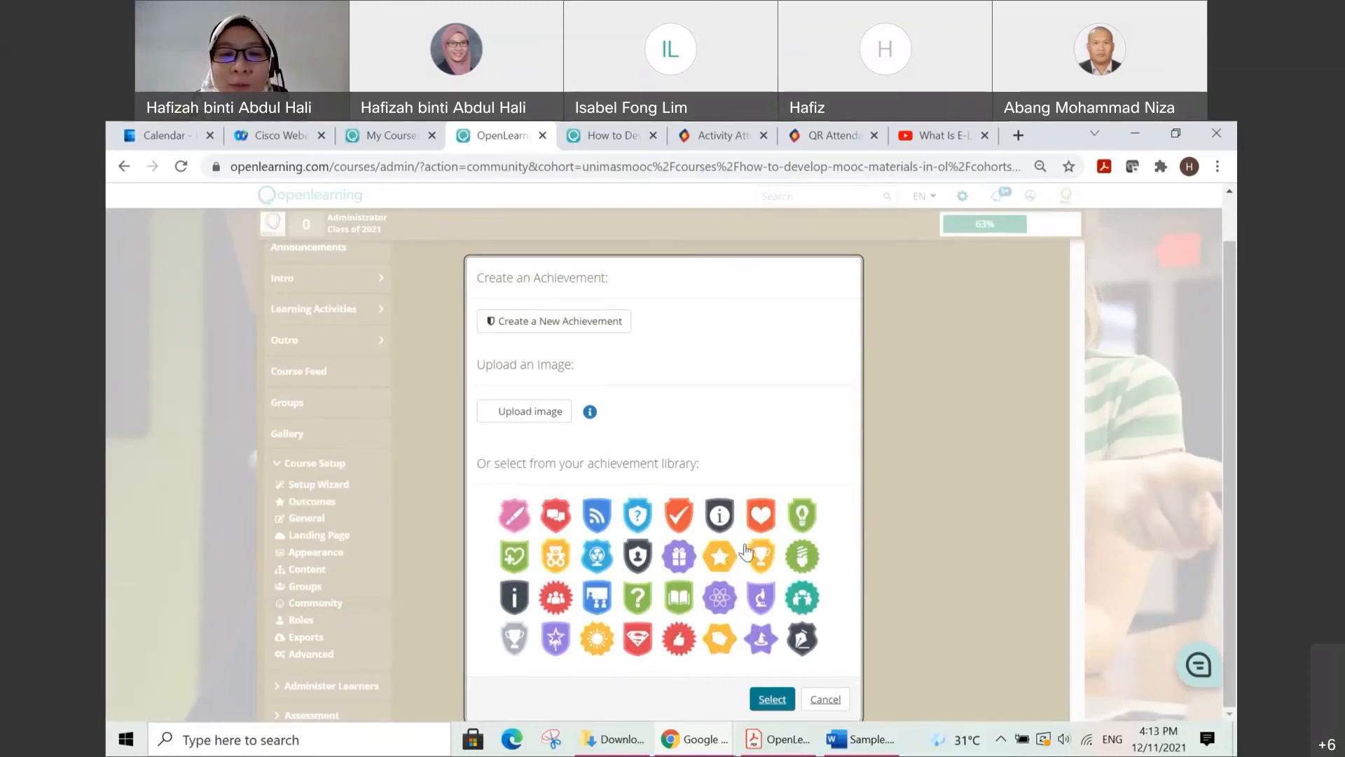
click(679, 524)
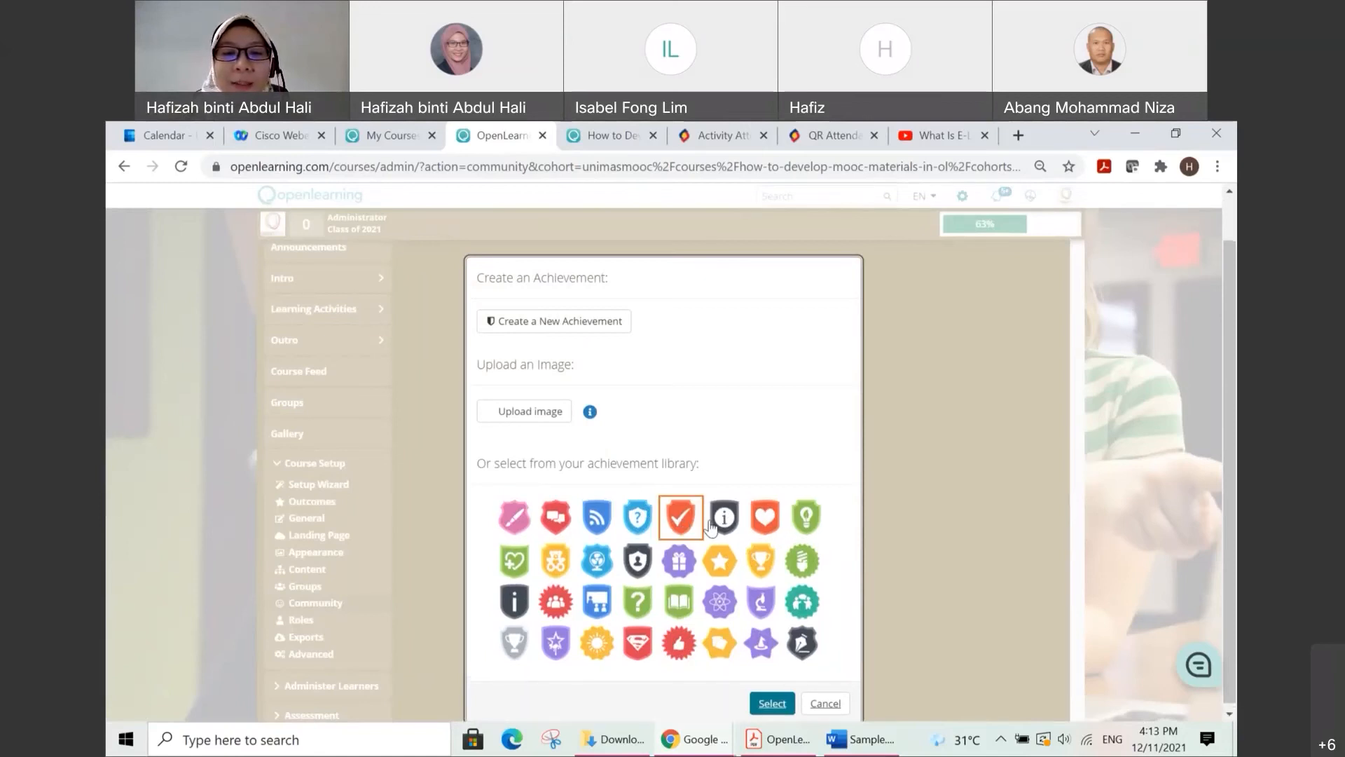
click(772, 698)
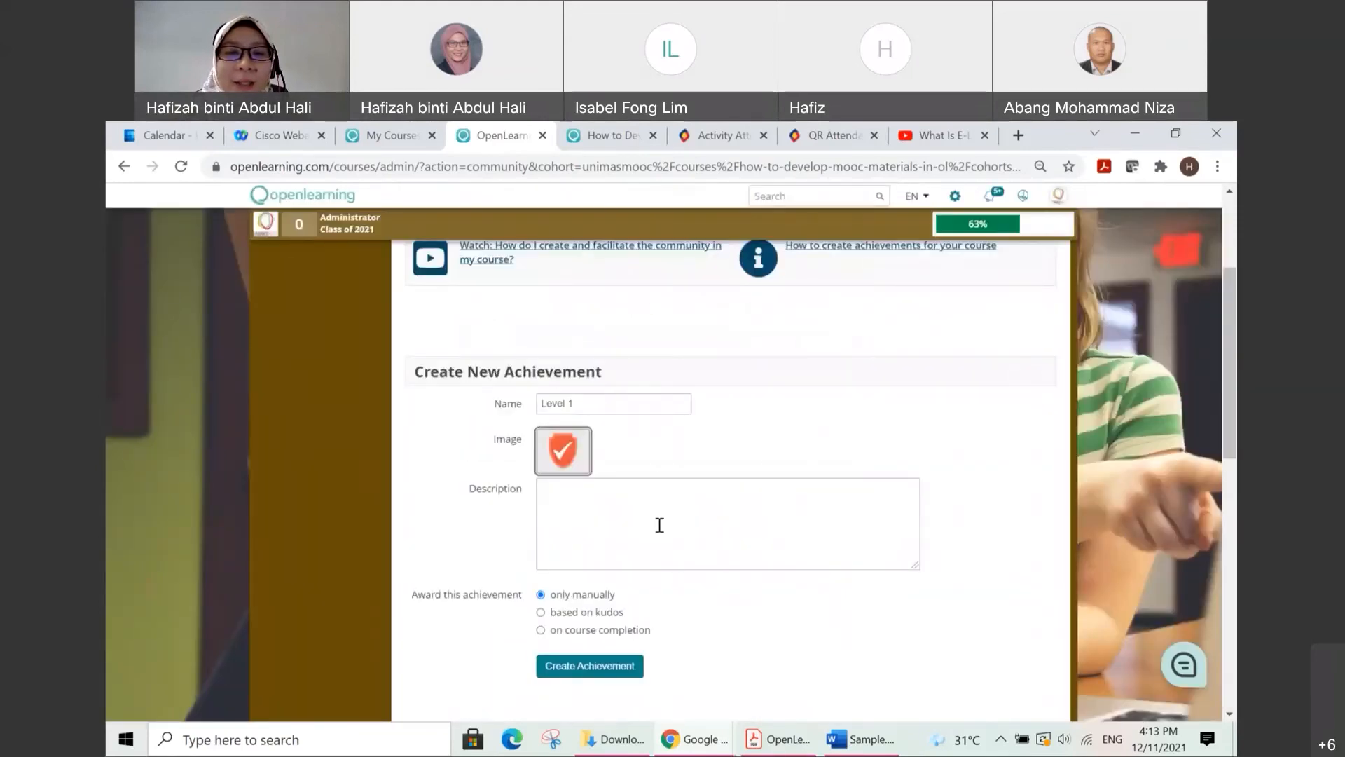
Step: Enter "You have completed 50%" as the achievement's description
click(615, 496)
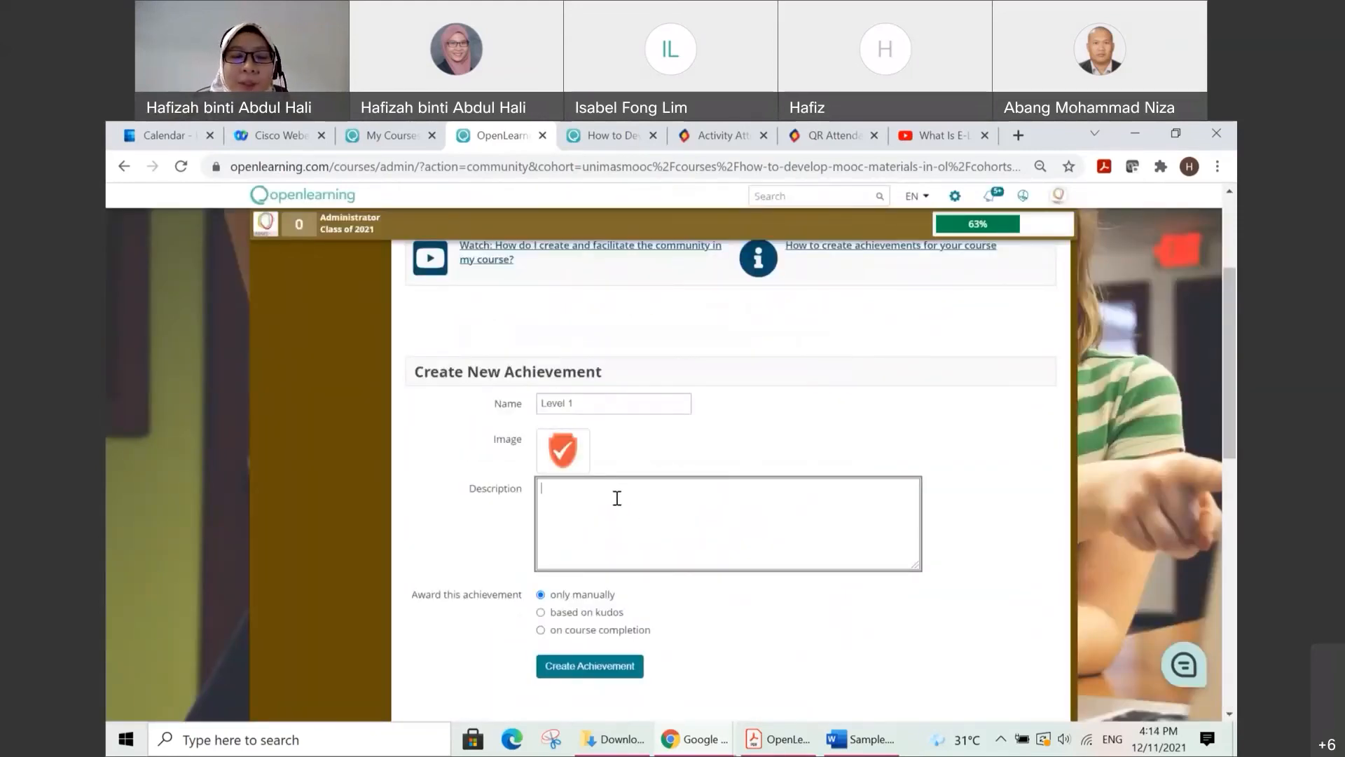
text(Y)
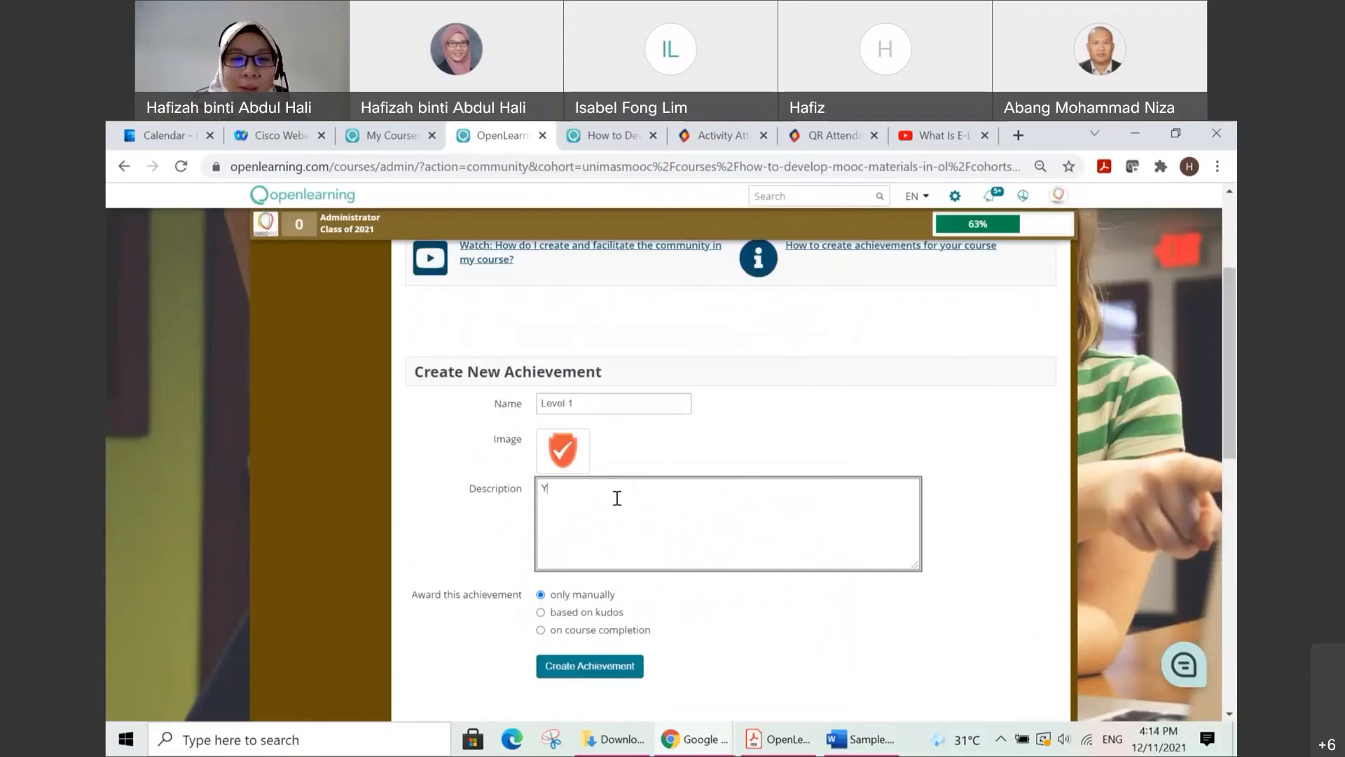
scroll(616, 497, down, 1)
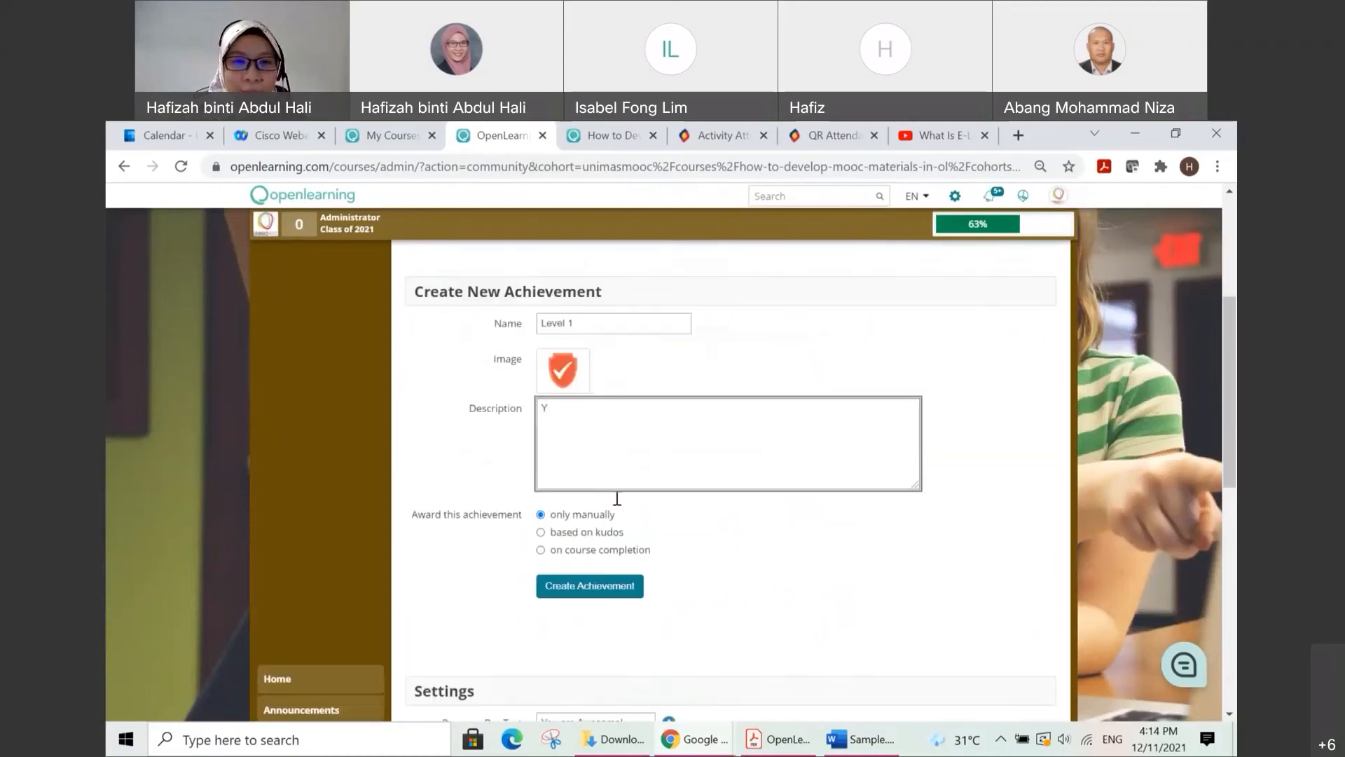
text(ou hav)
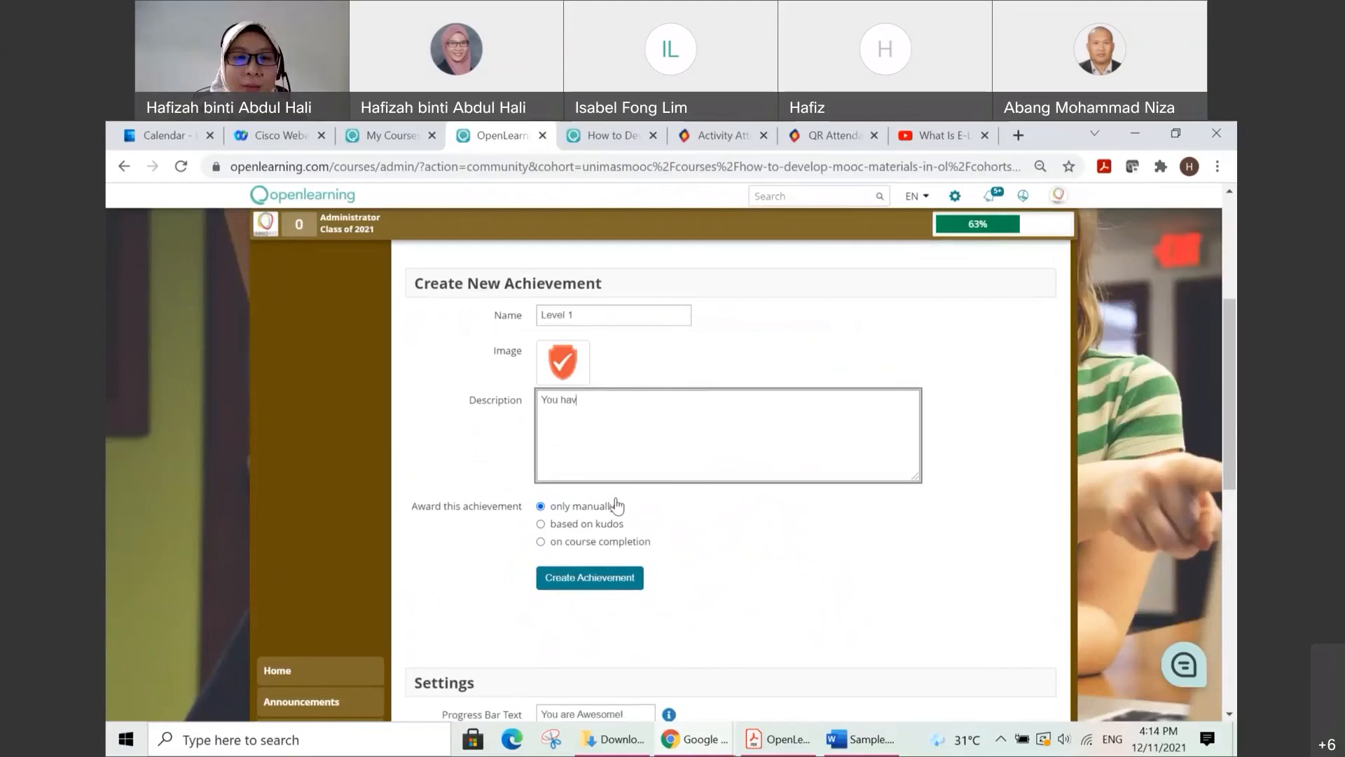
text(e achieved)
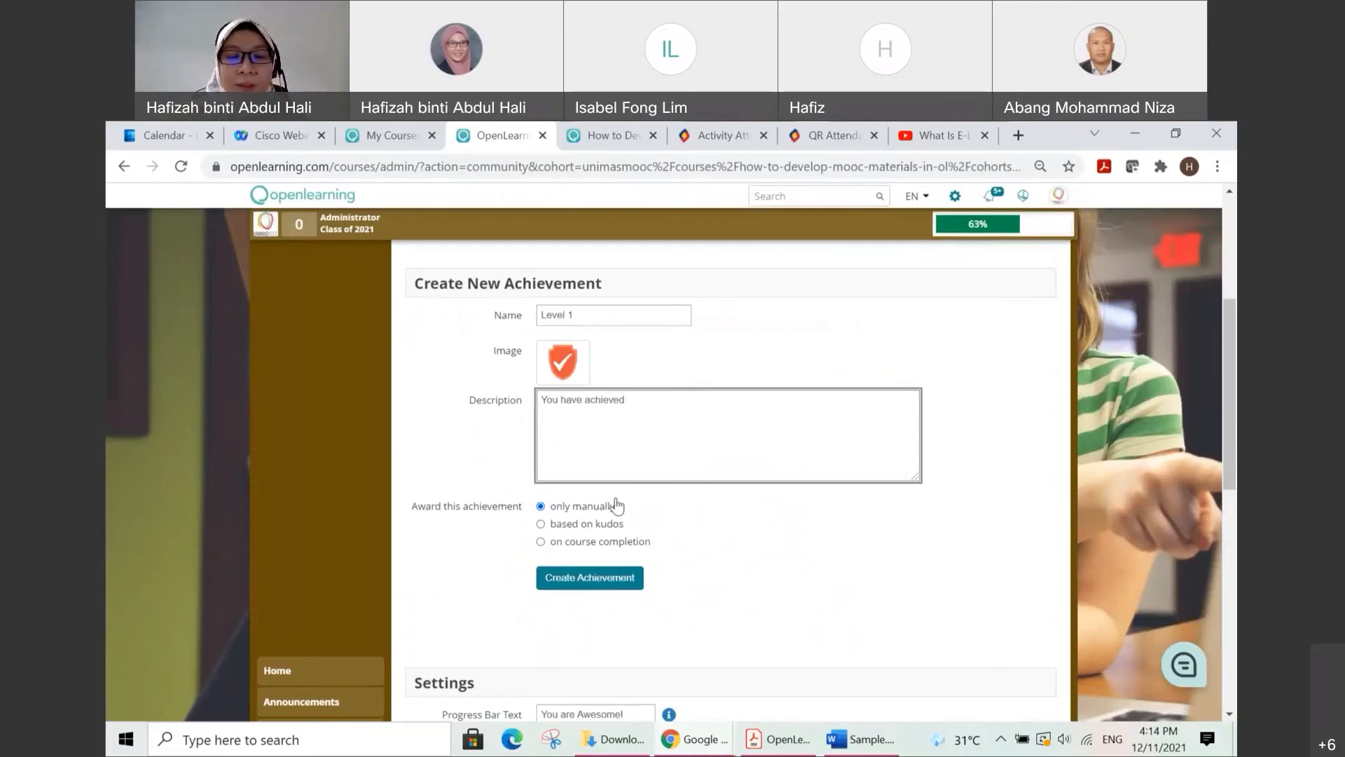
text( 50%)
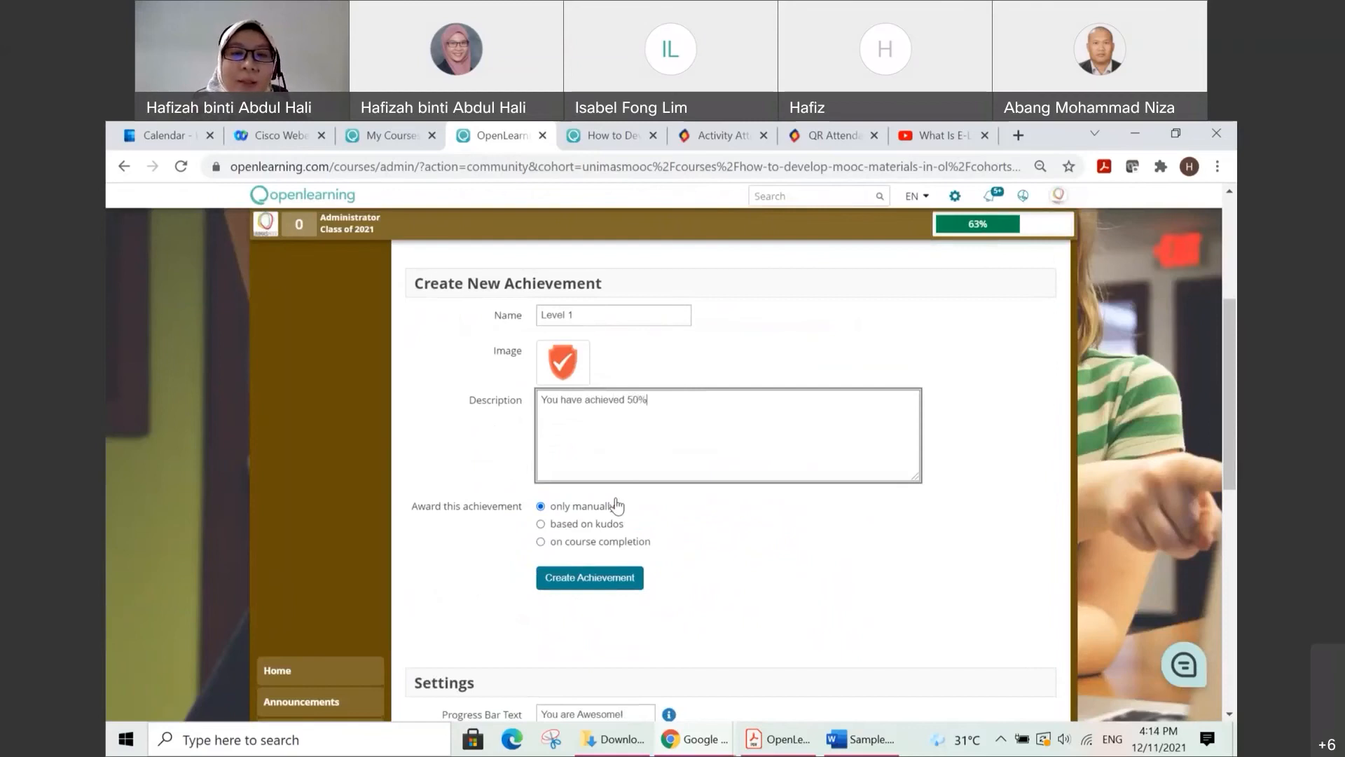
double_click(606, 403)
text(completed)
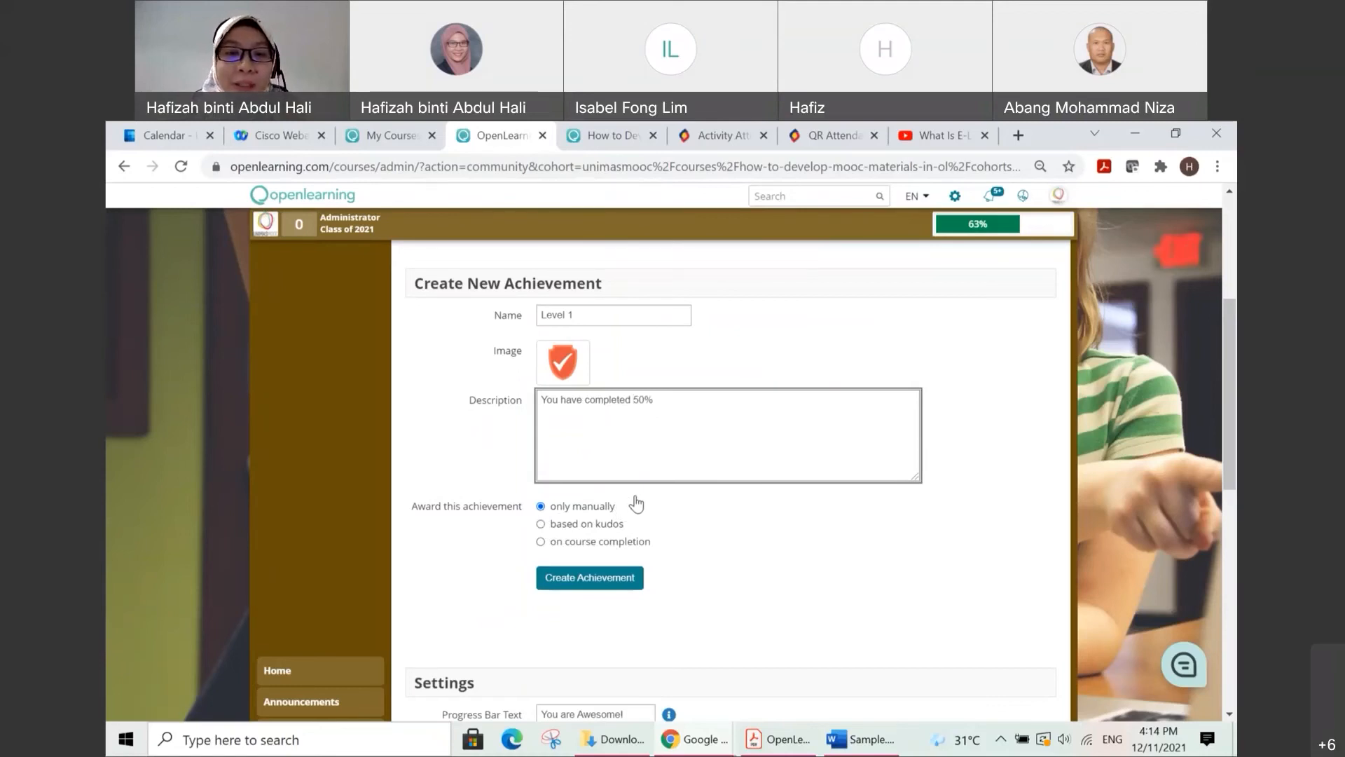
Step: Check the kudos and course completion award options, set the award to "only manually" and create the achievement
click(541, 524)
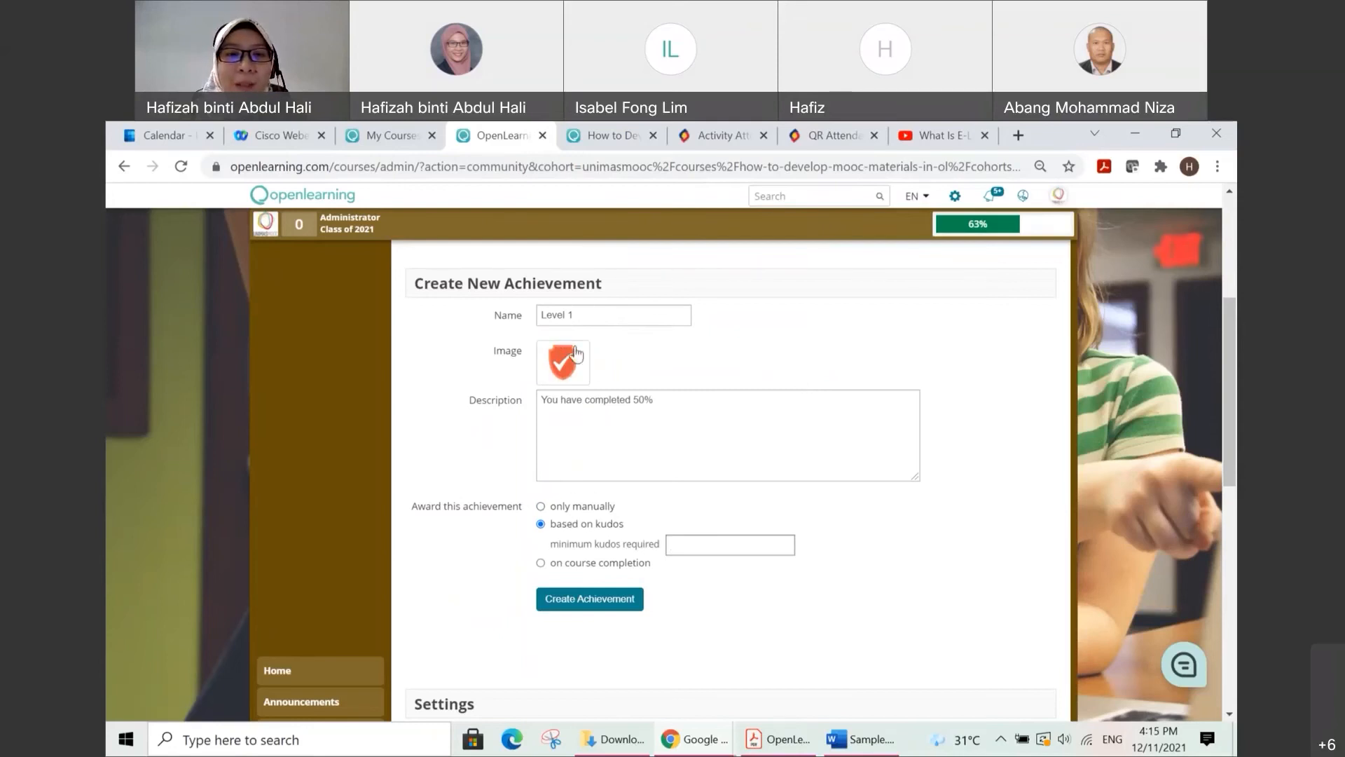
click(540, 564)
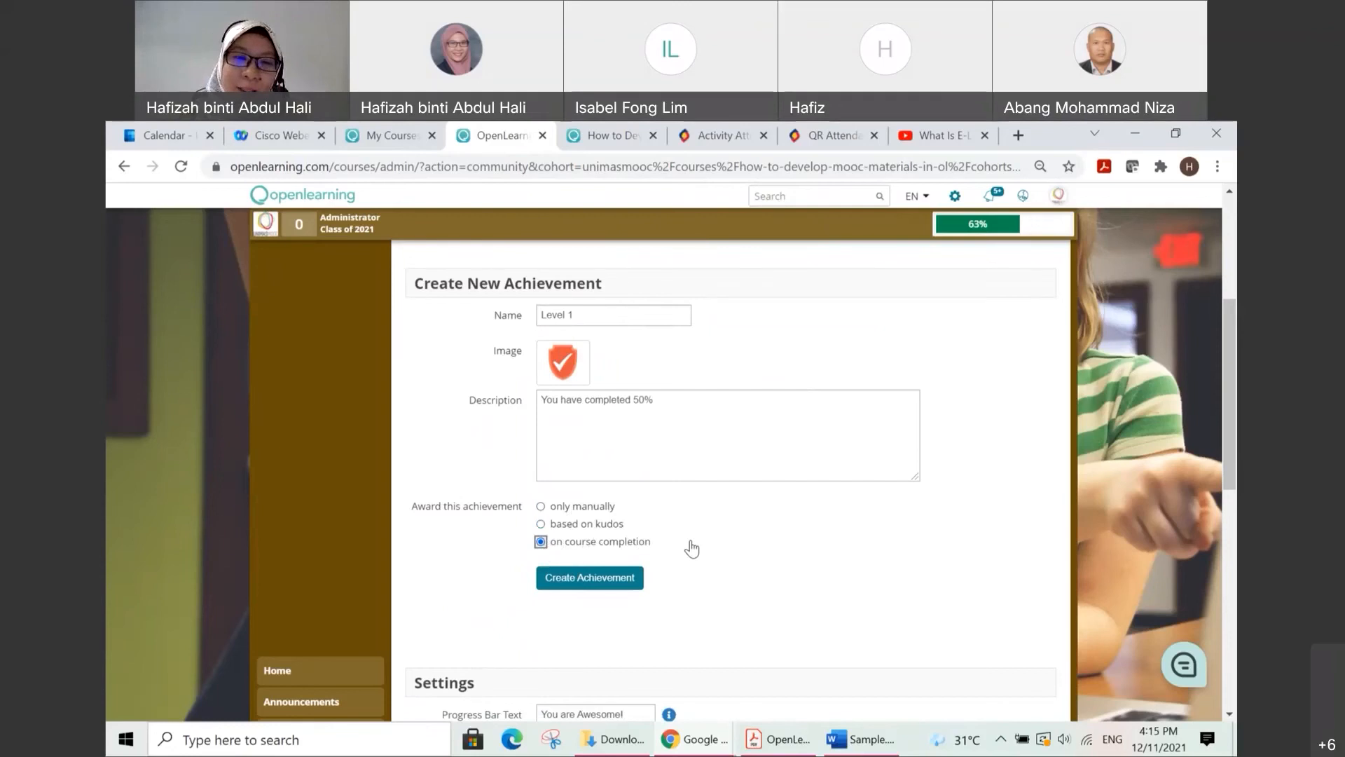
scroll(578, 513, down, 1)
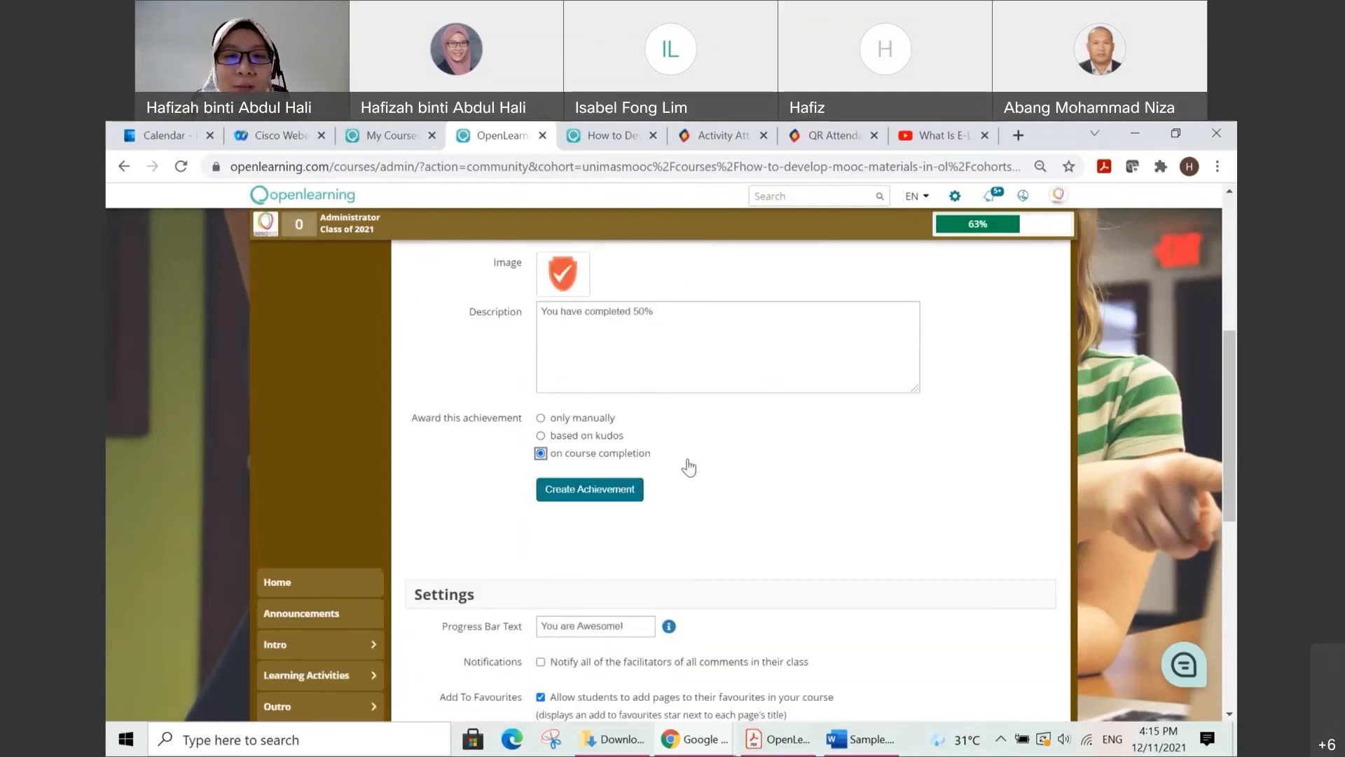
click(541, 418)
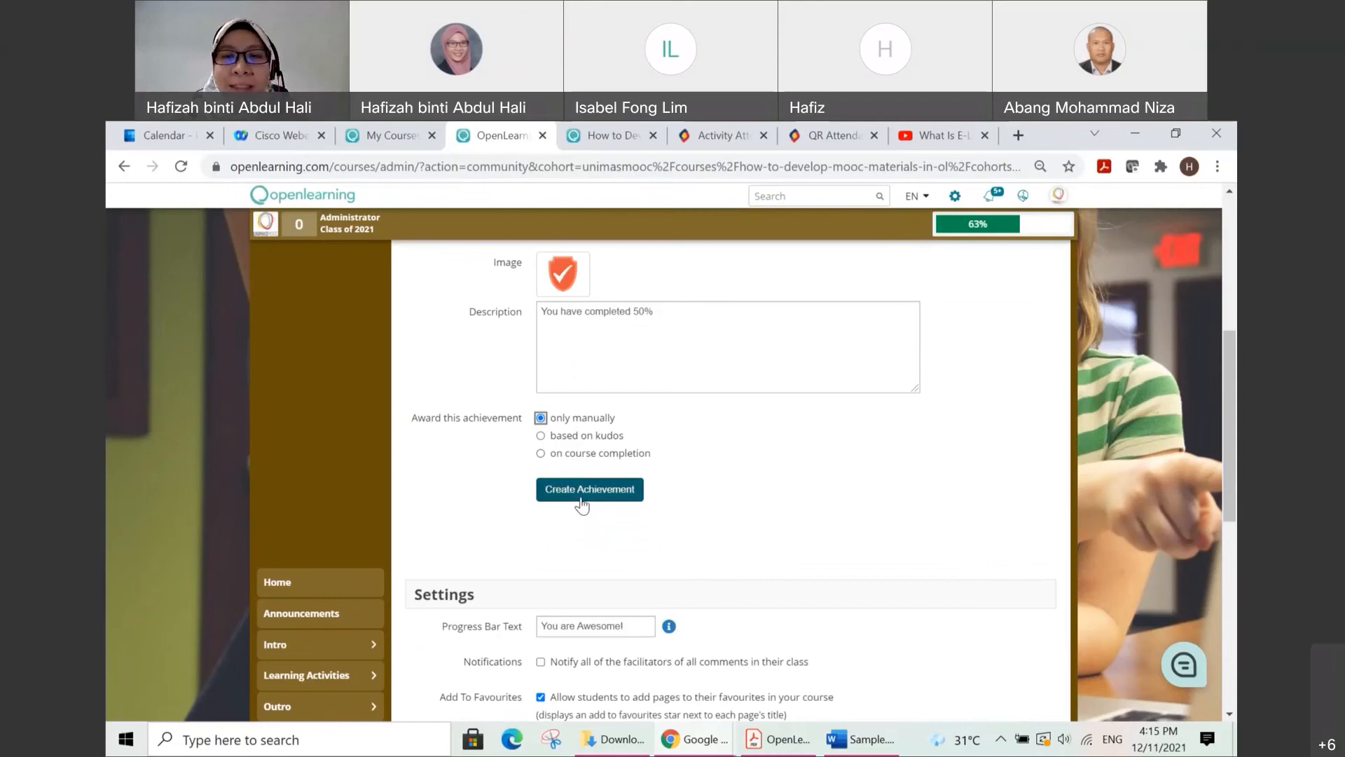
click(593, 499)
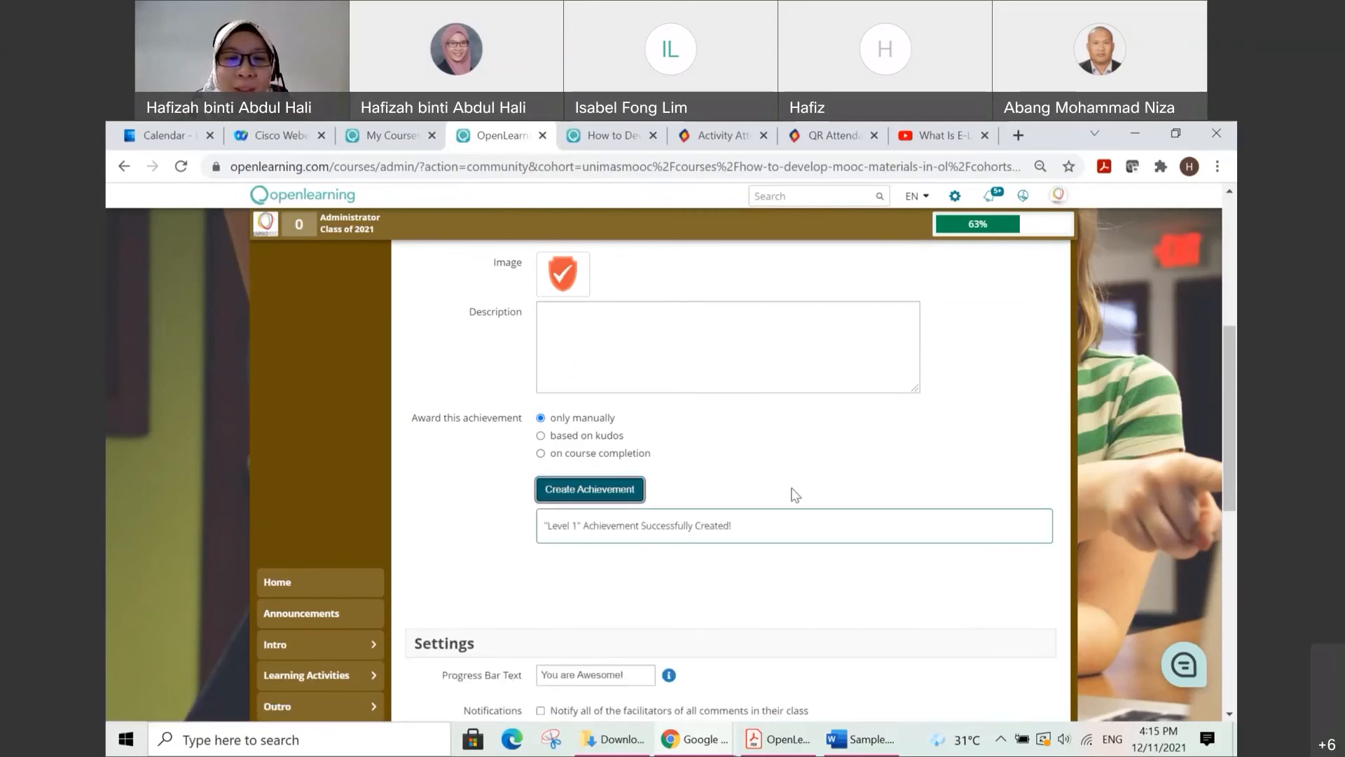
Step: Examine the community settings for progress bar text, facilitator notifications, favourites and inviting friends
scroll(792, 488, down, 1)
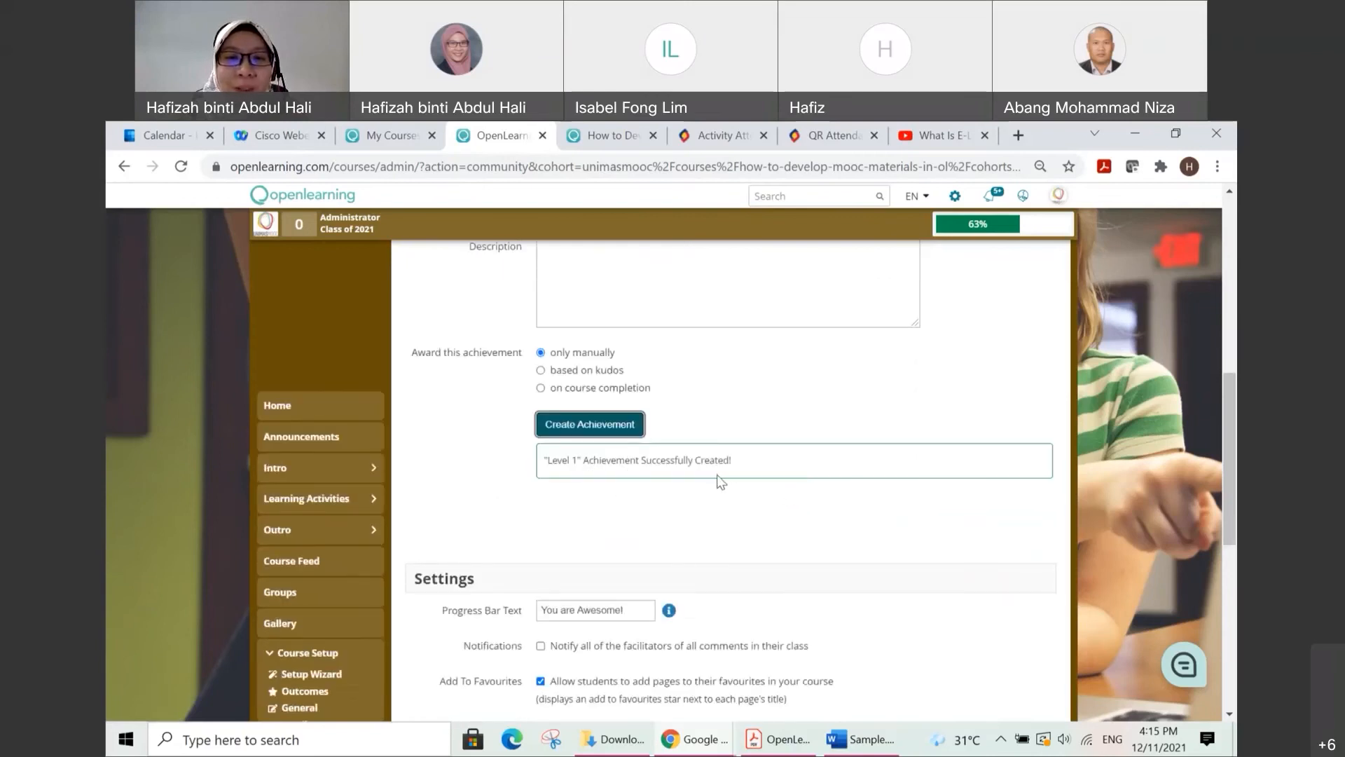
scroll(726, 482, down, 1)
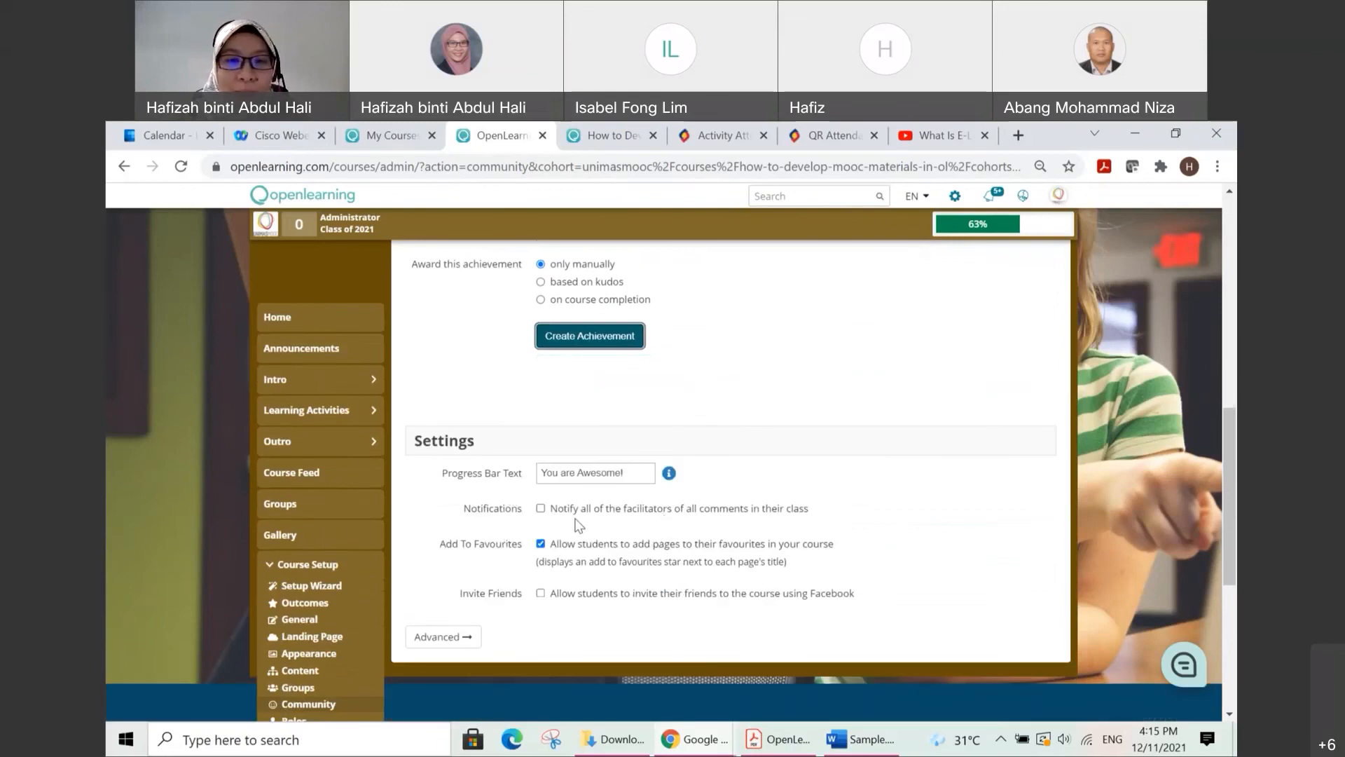
scroll(502, 556, down, 1)
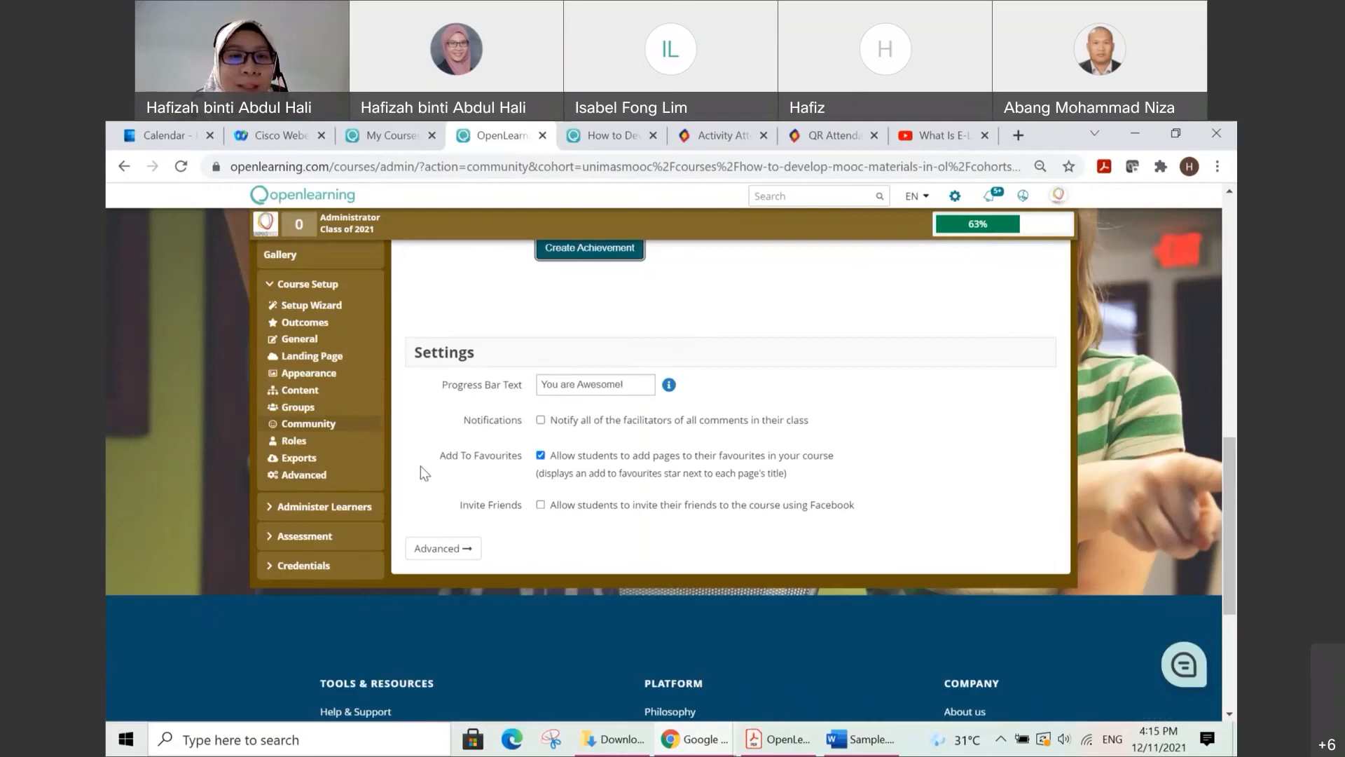
scroll(420, 466, up, 1)
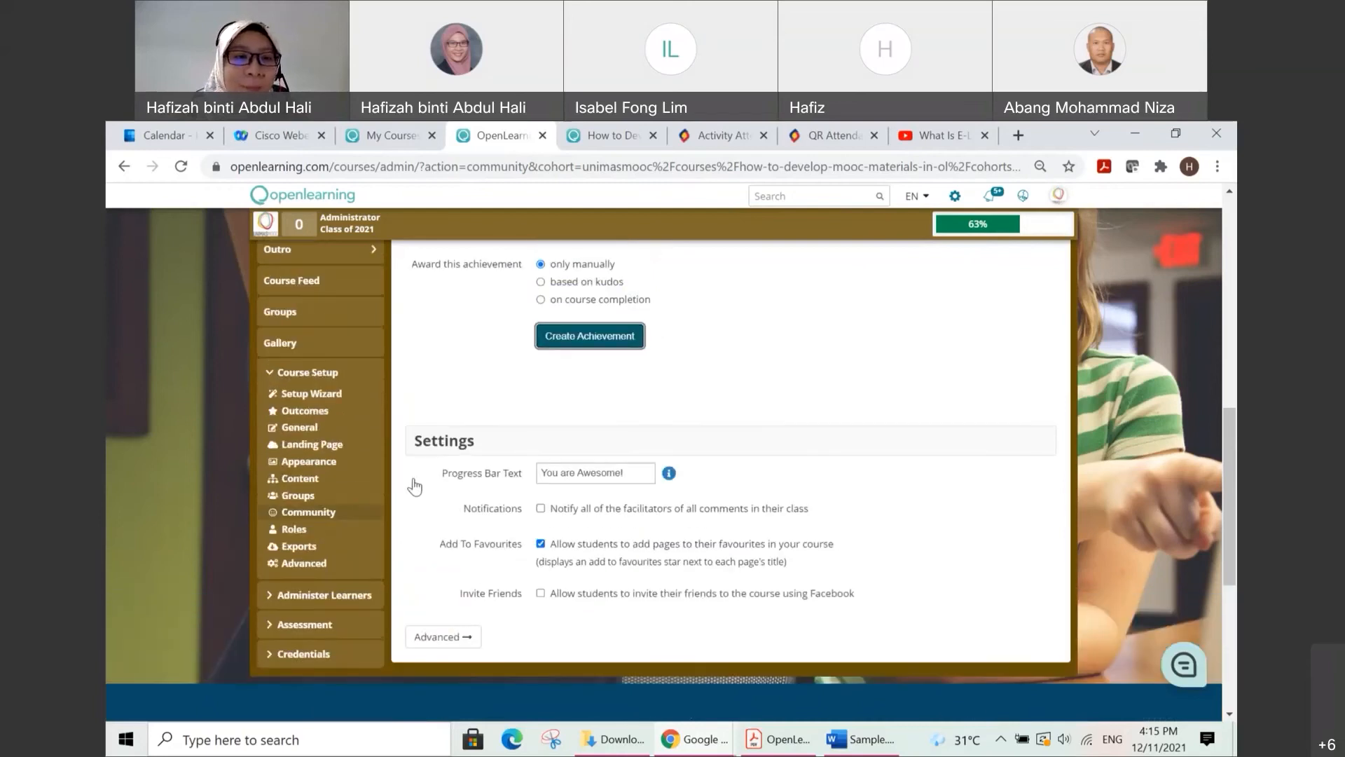
Step: Open the Advanced course setup and examine the course copy, miscellaneous, external enrolment and xAPI settings
click(323, 564)
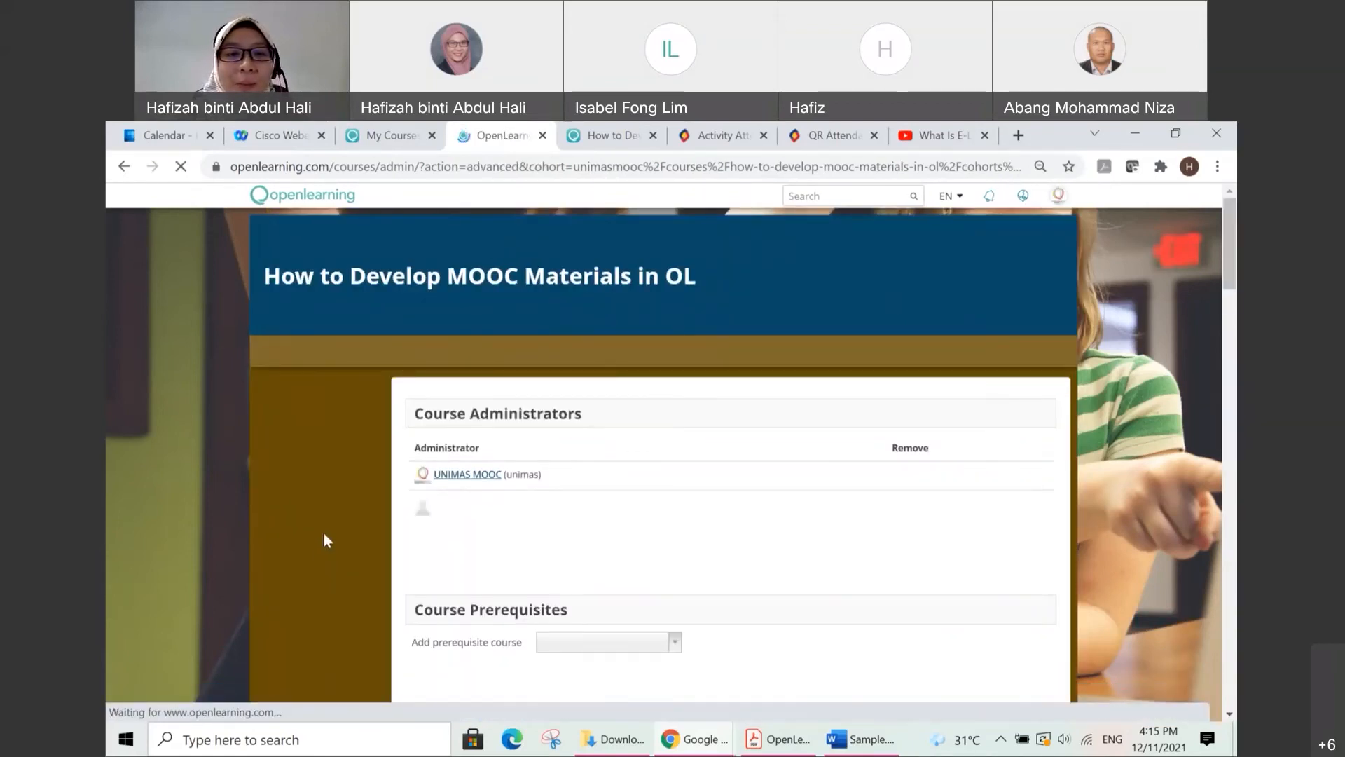
scroll(339, 460, down, 3)
scroll(340, 459, down, 10)
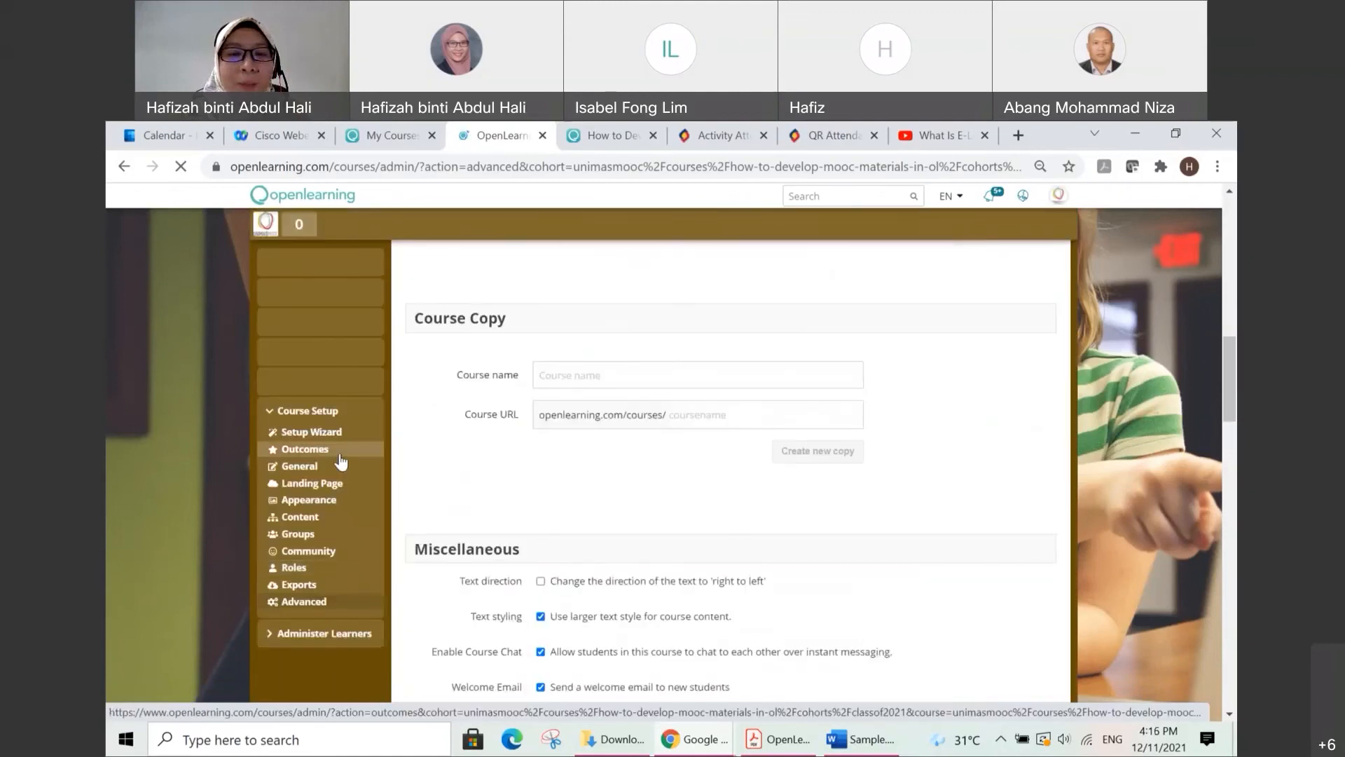
scroll(350, 481, down, 1)
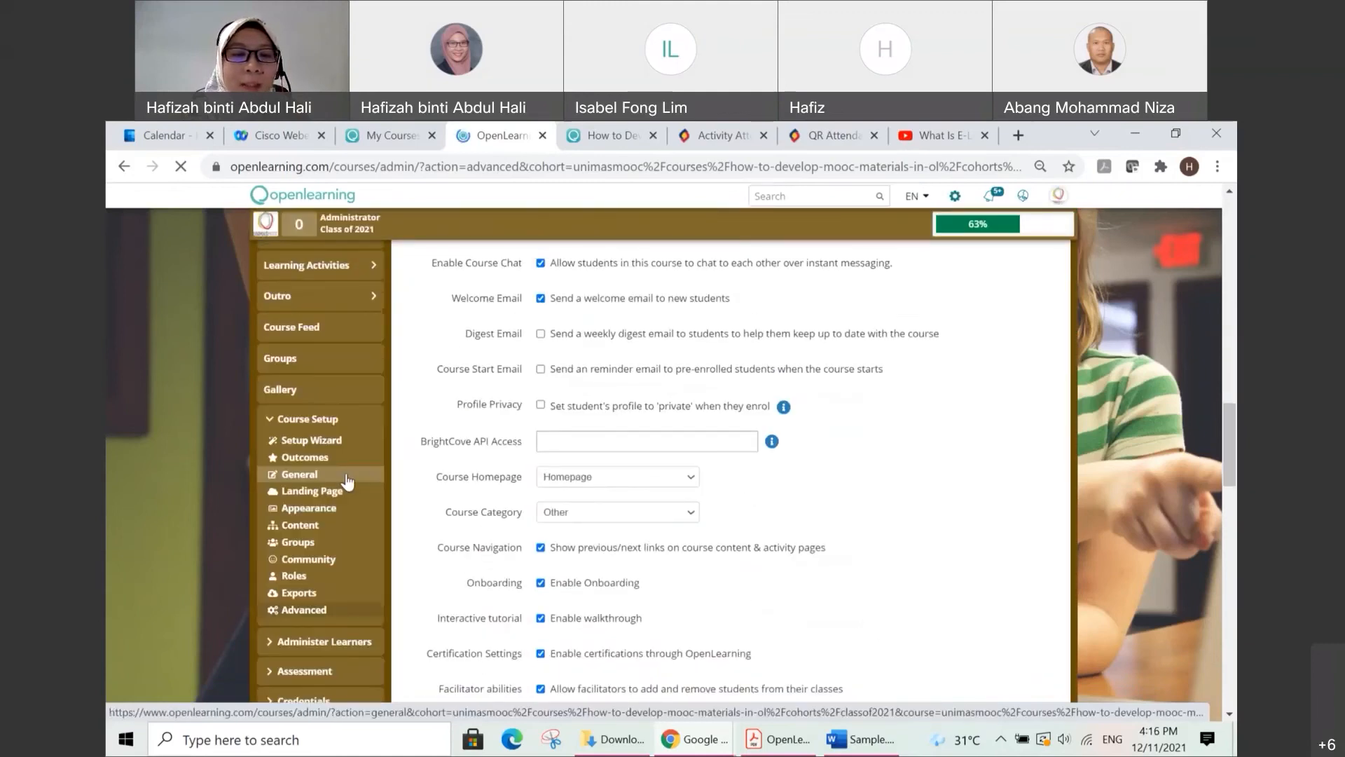
scroll(347, 482, down, 4)
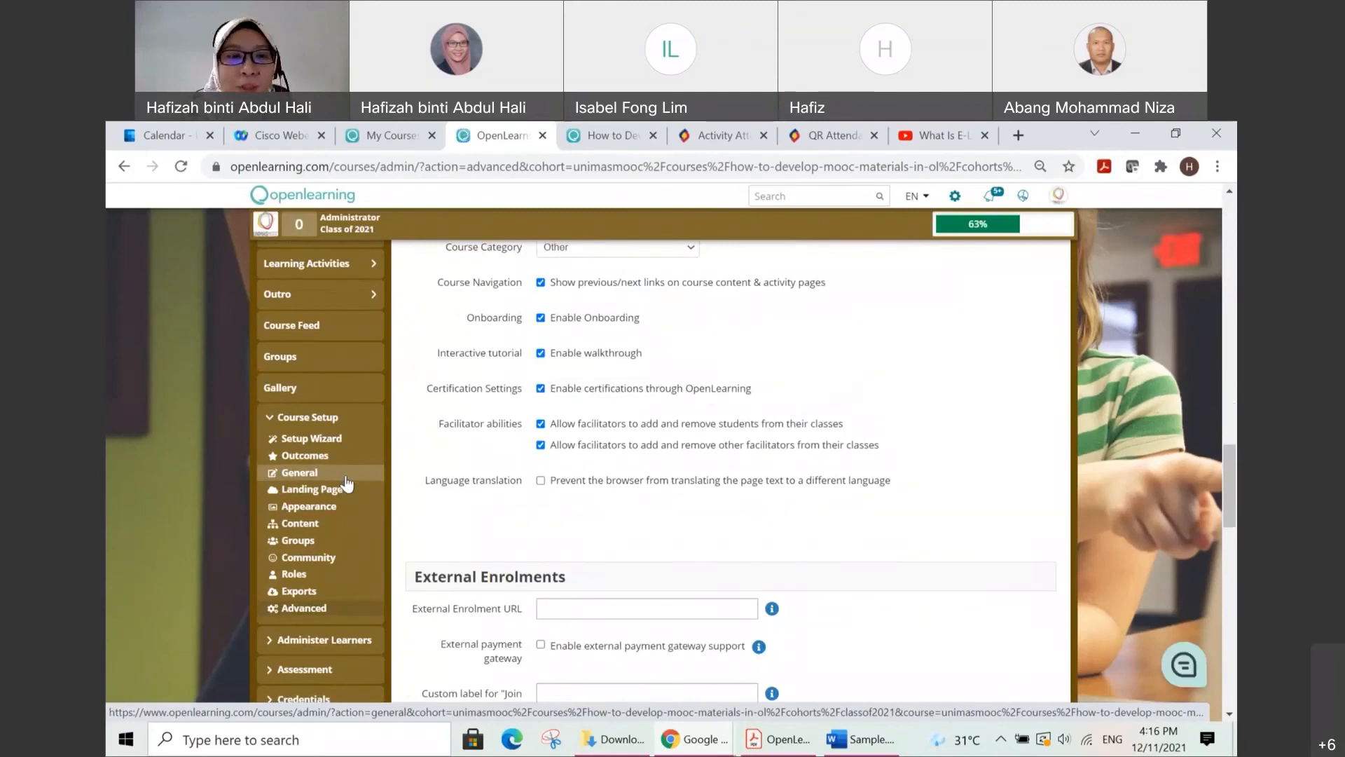
scroll(347, 482, down, 2)
scroll(346, 482, down, 1)
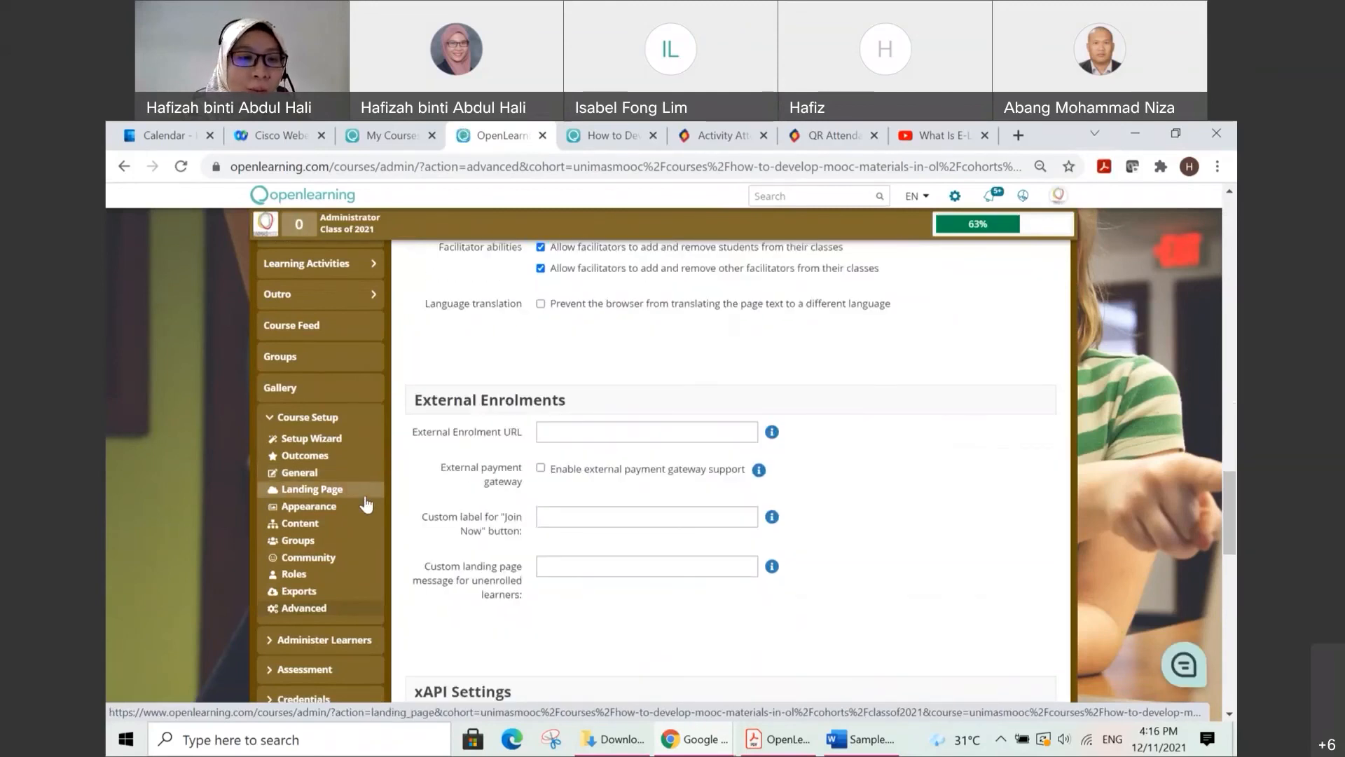
scroll(356, 494, down, 1)
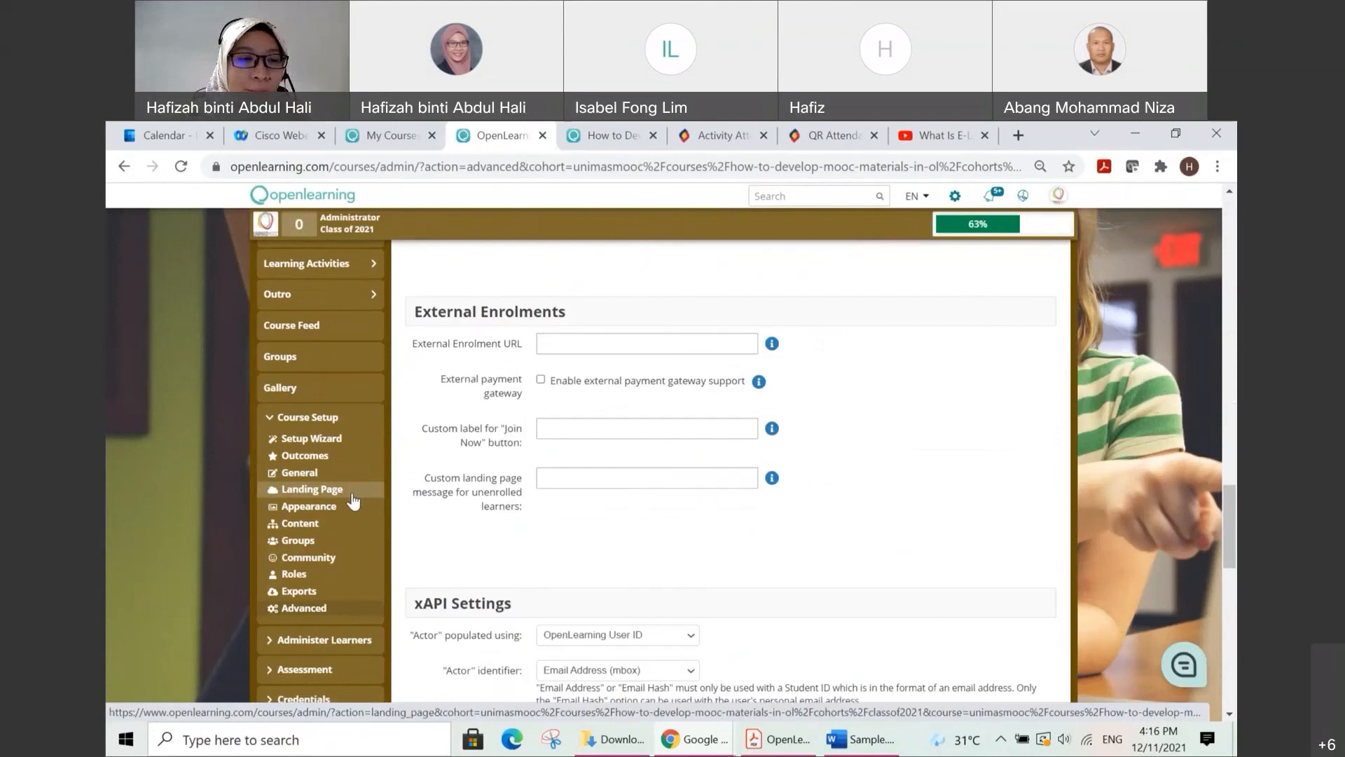
Step: Open the Learners page under Administer Learners for the Class of 2021
click(322, 641)
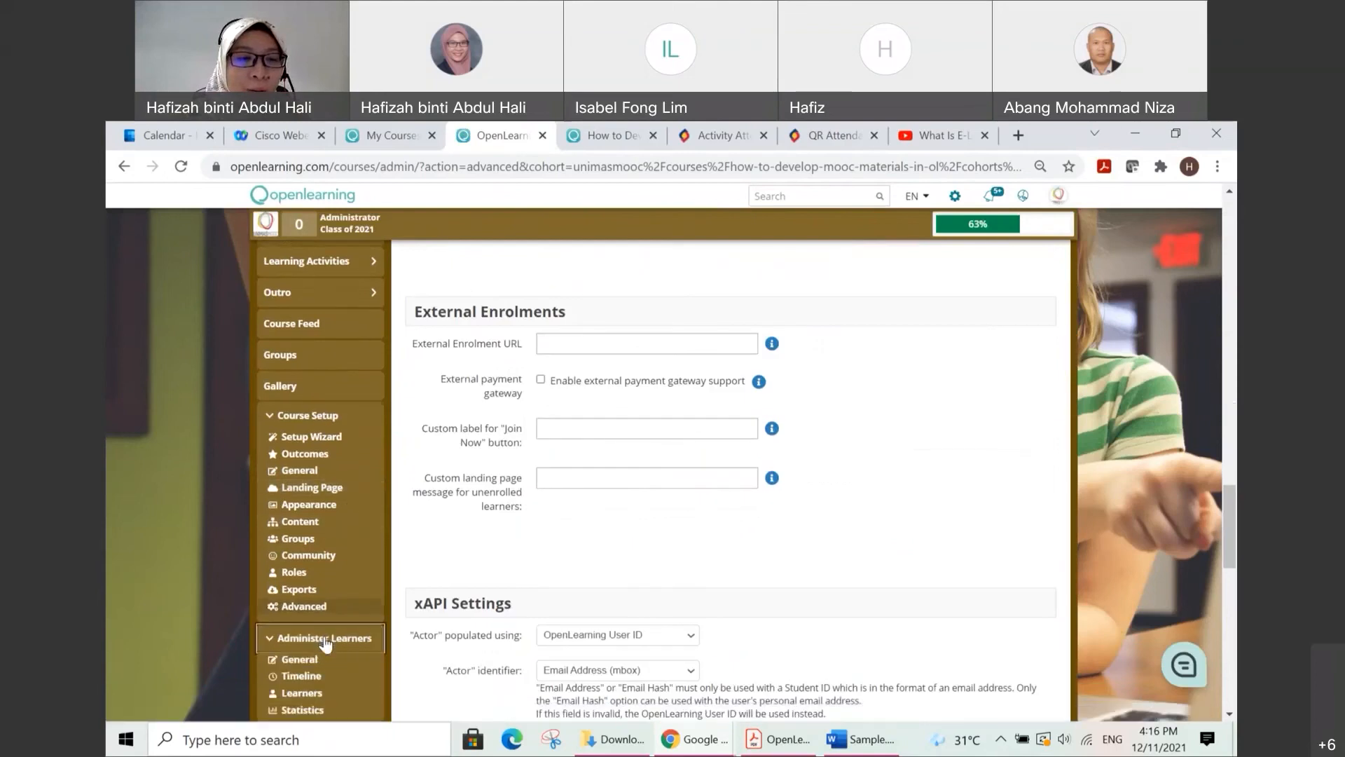
scroll(326, 641, down, 1)
scroll(325, 641, down, 1)
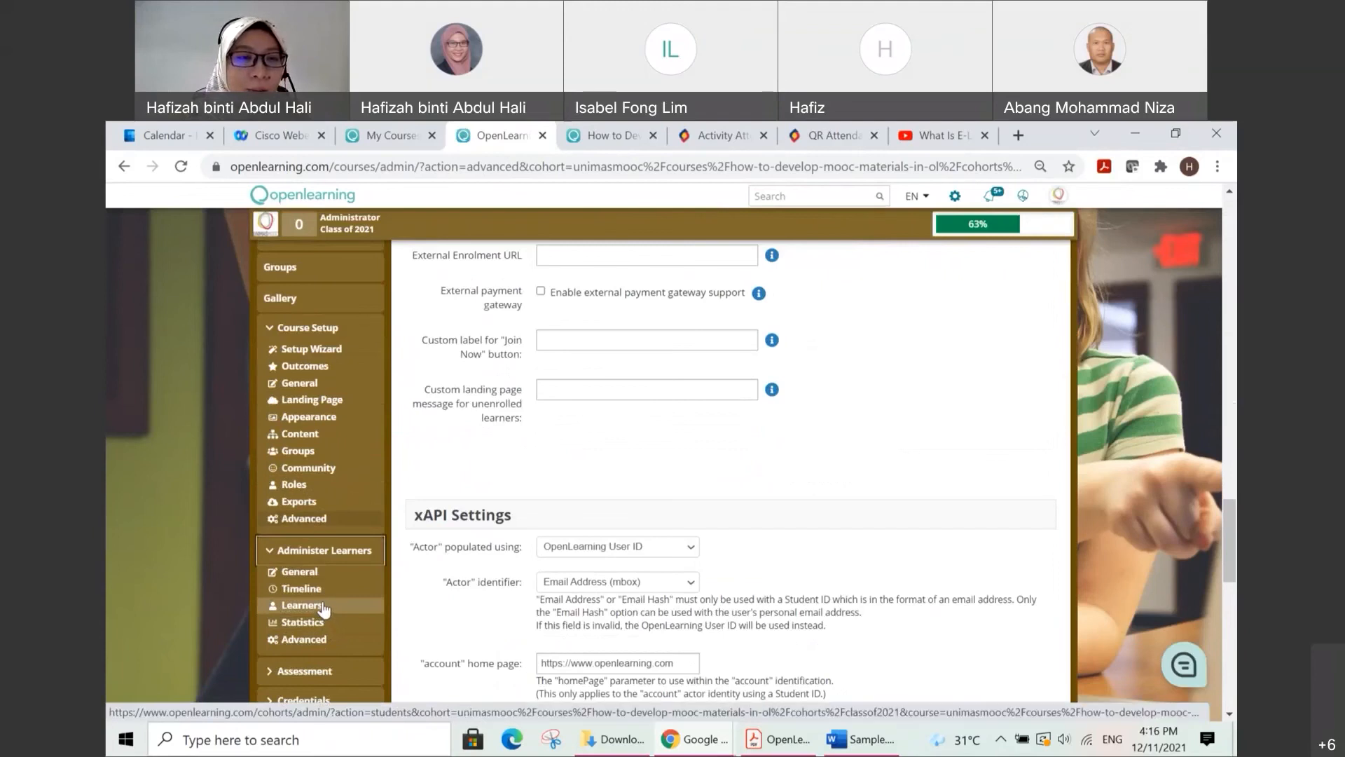
click(323, 607)
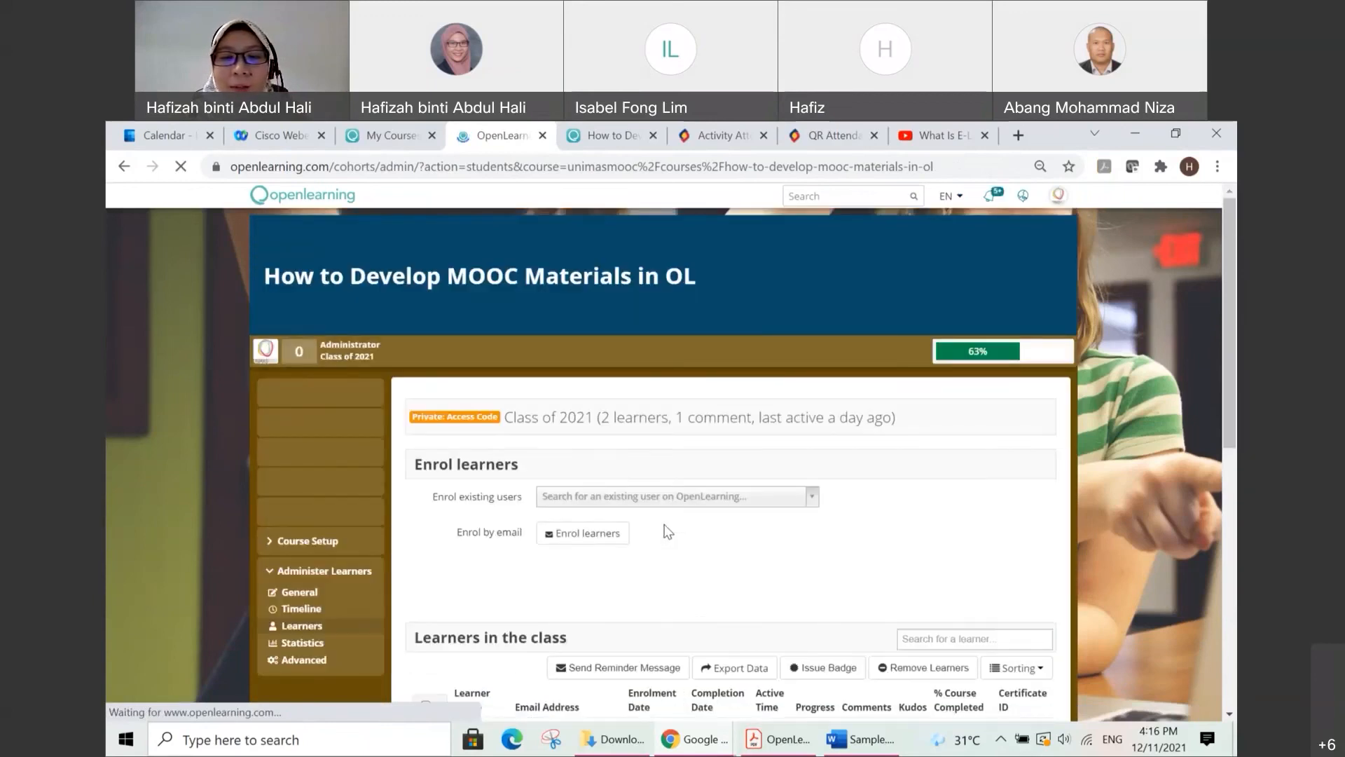
scroll(264, 537, down, 3)
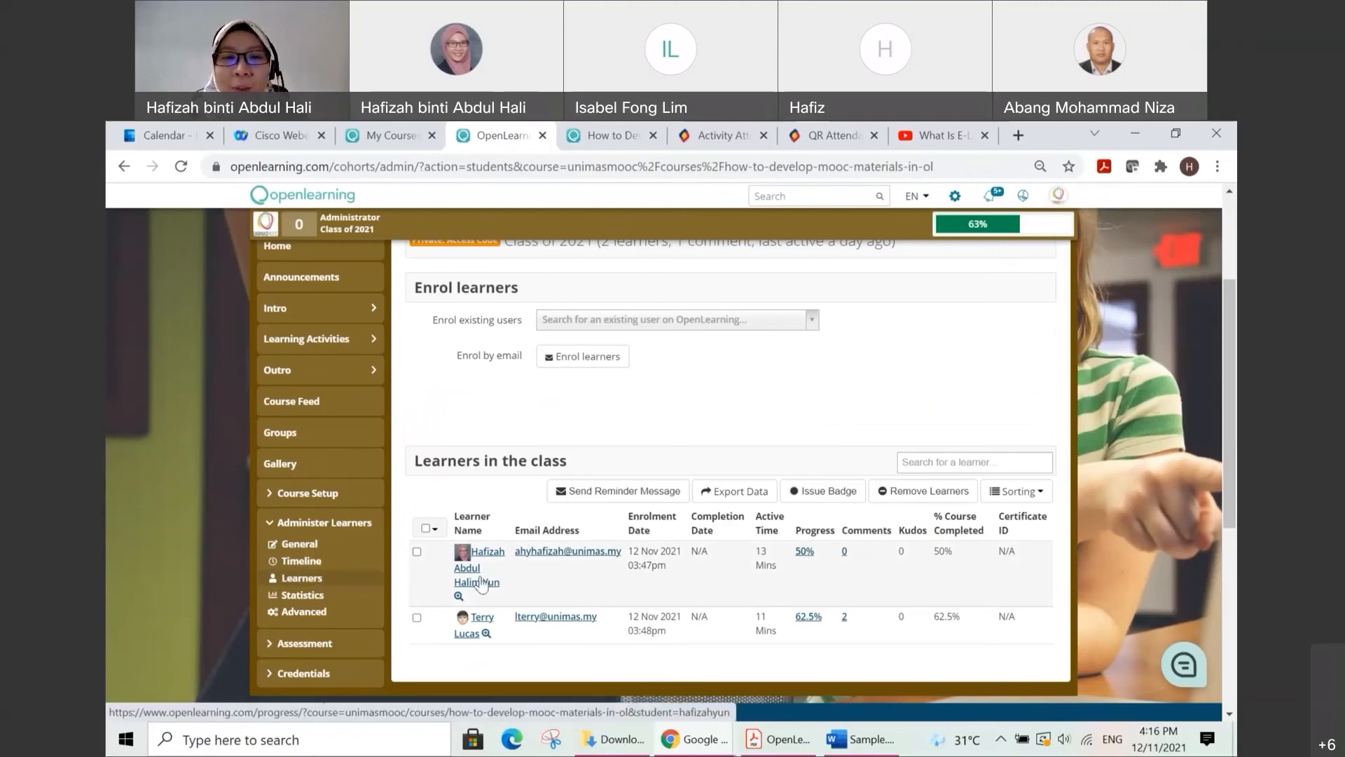
Step: Select both learners in the class and choose the "Level 1" badge to issue to them
click(417, 553)
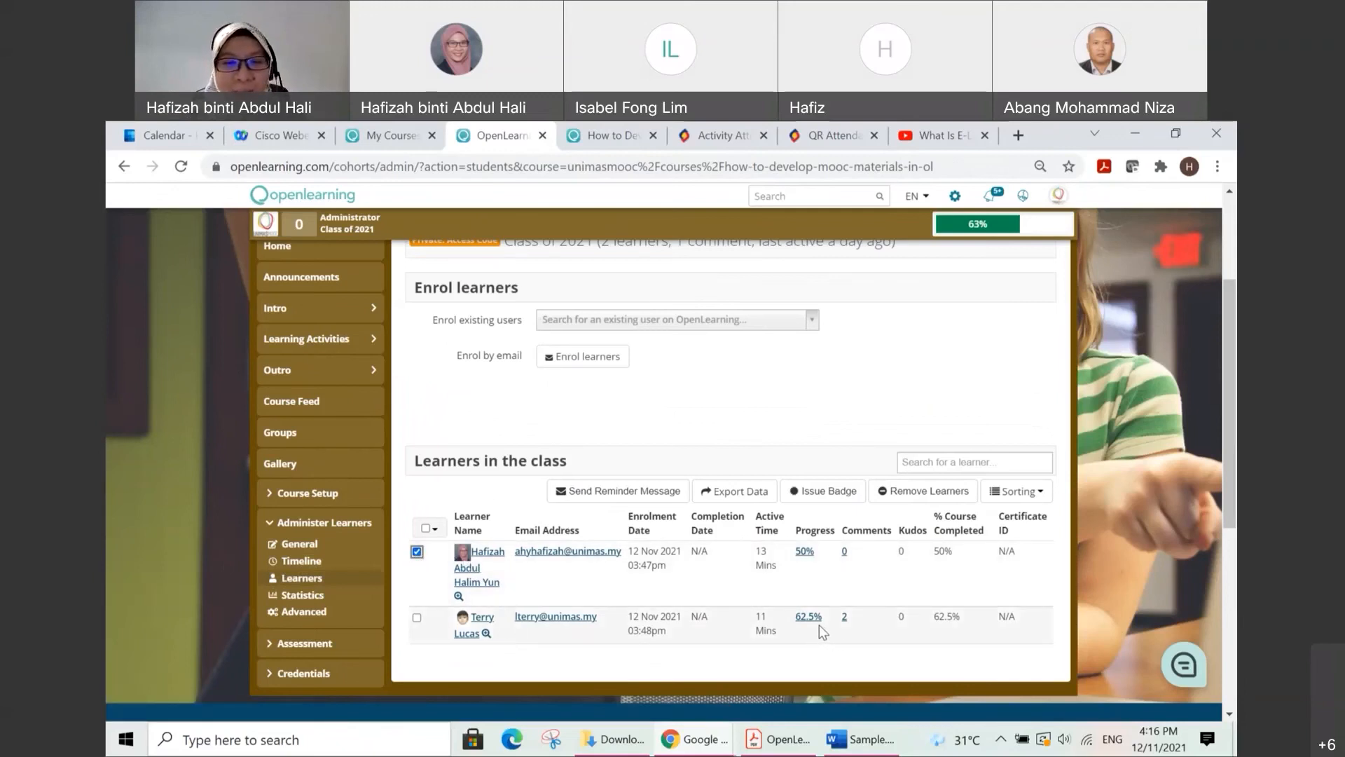
click(418, 619)
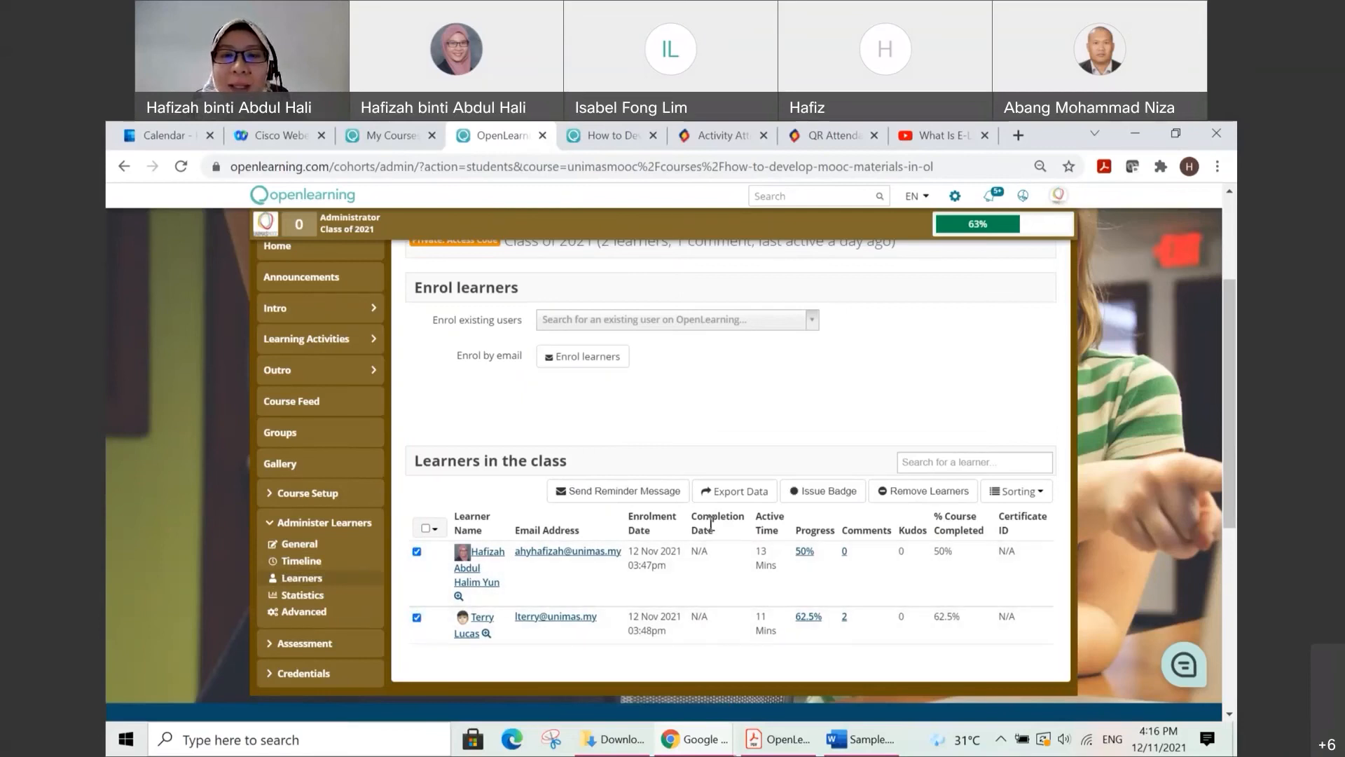
click(829, 491)
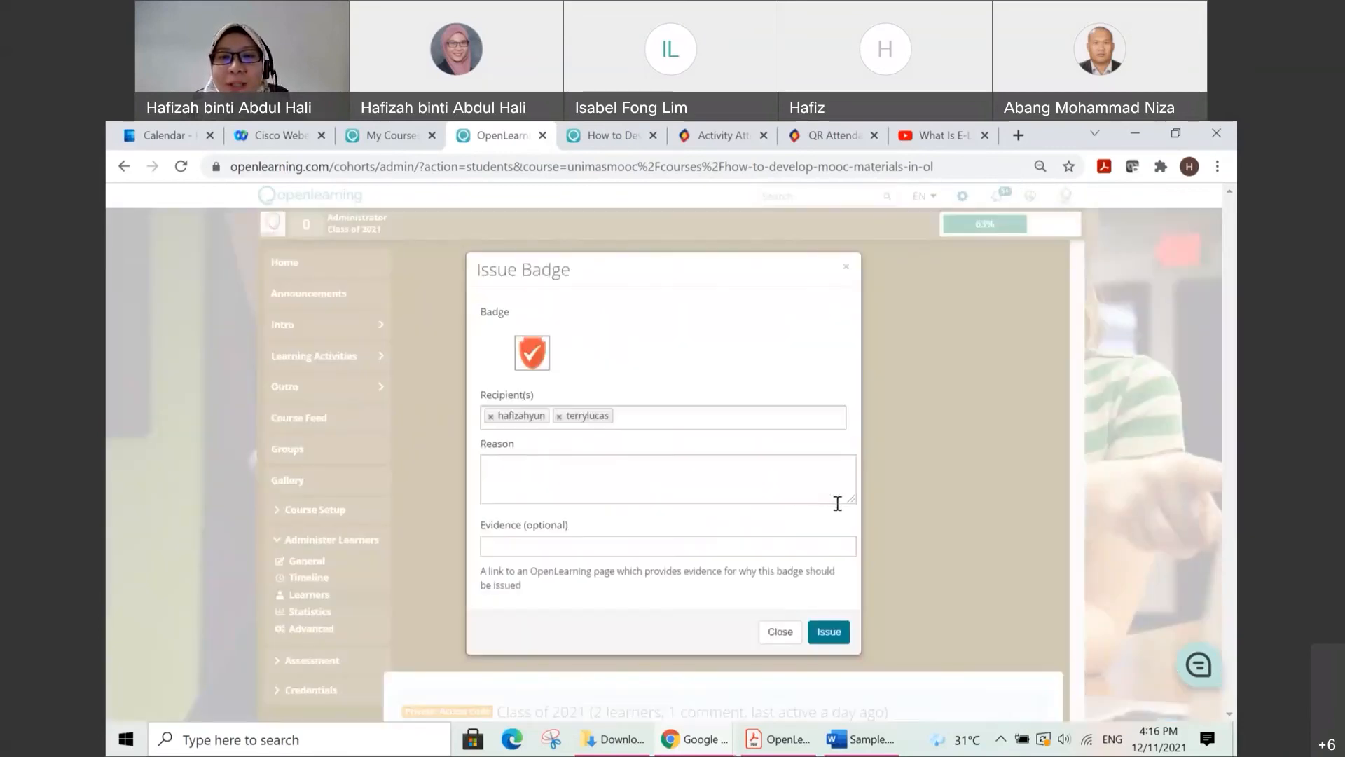
mouse_move(532, 357)
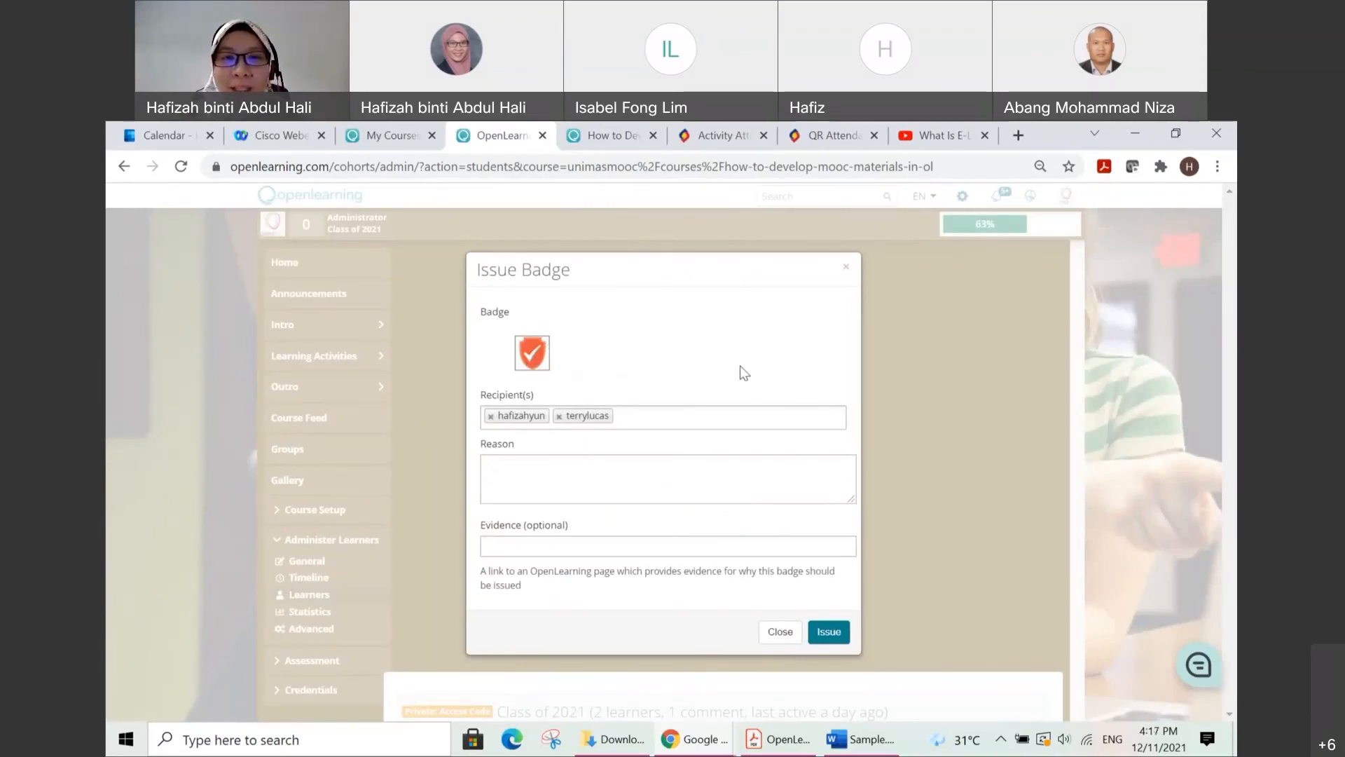
click(532, 360)
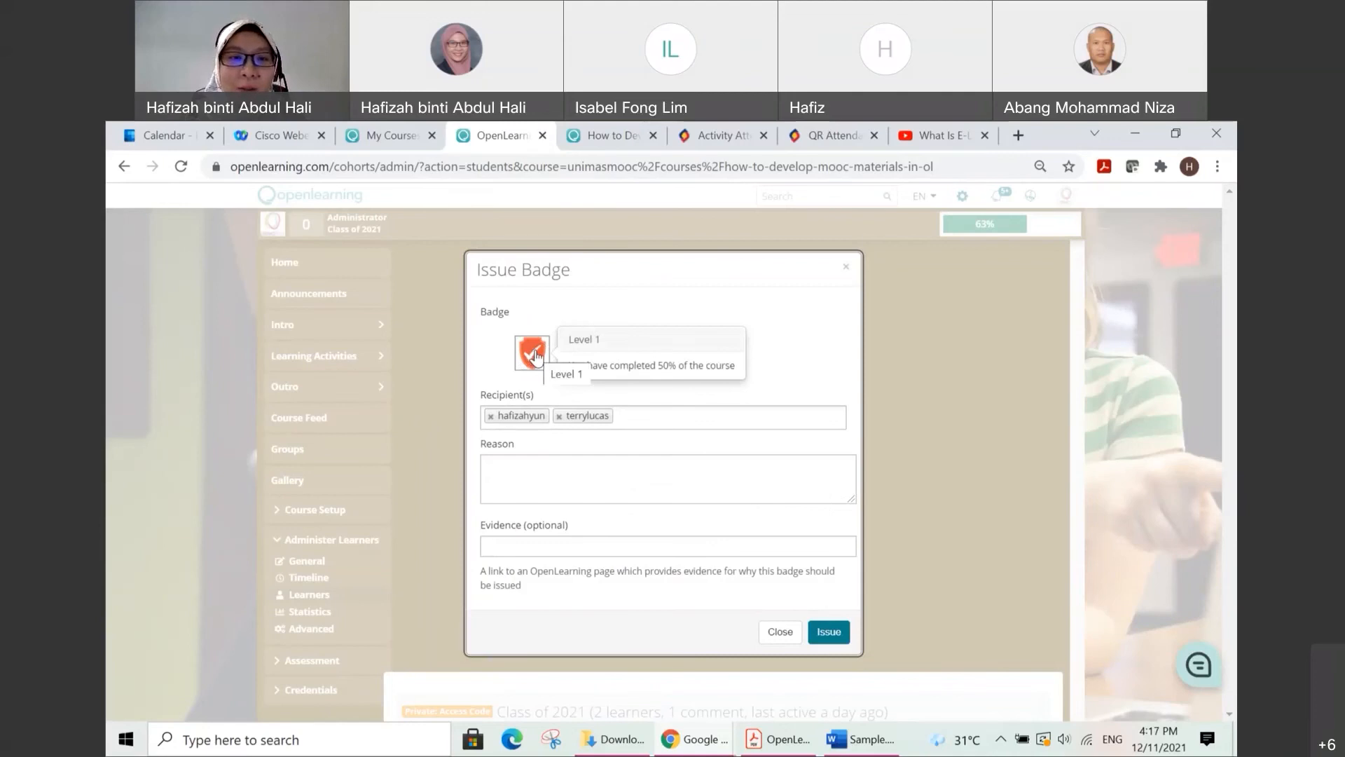
Step: Issue the badge with the reason "You have completed 50%.. Good job!" and close the badge dialog
click(543, 462)
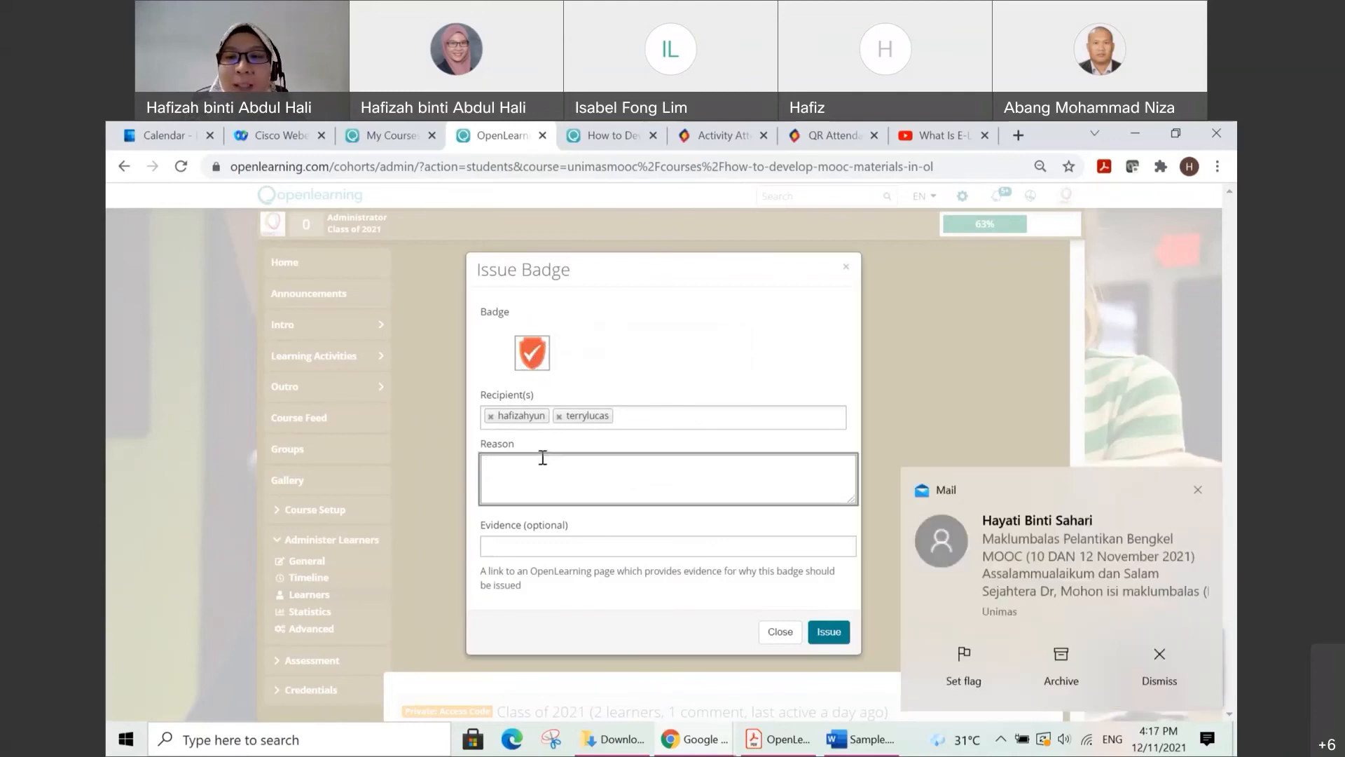
click(1198, 490)
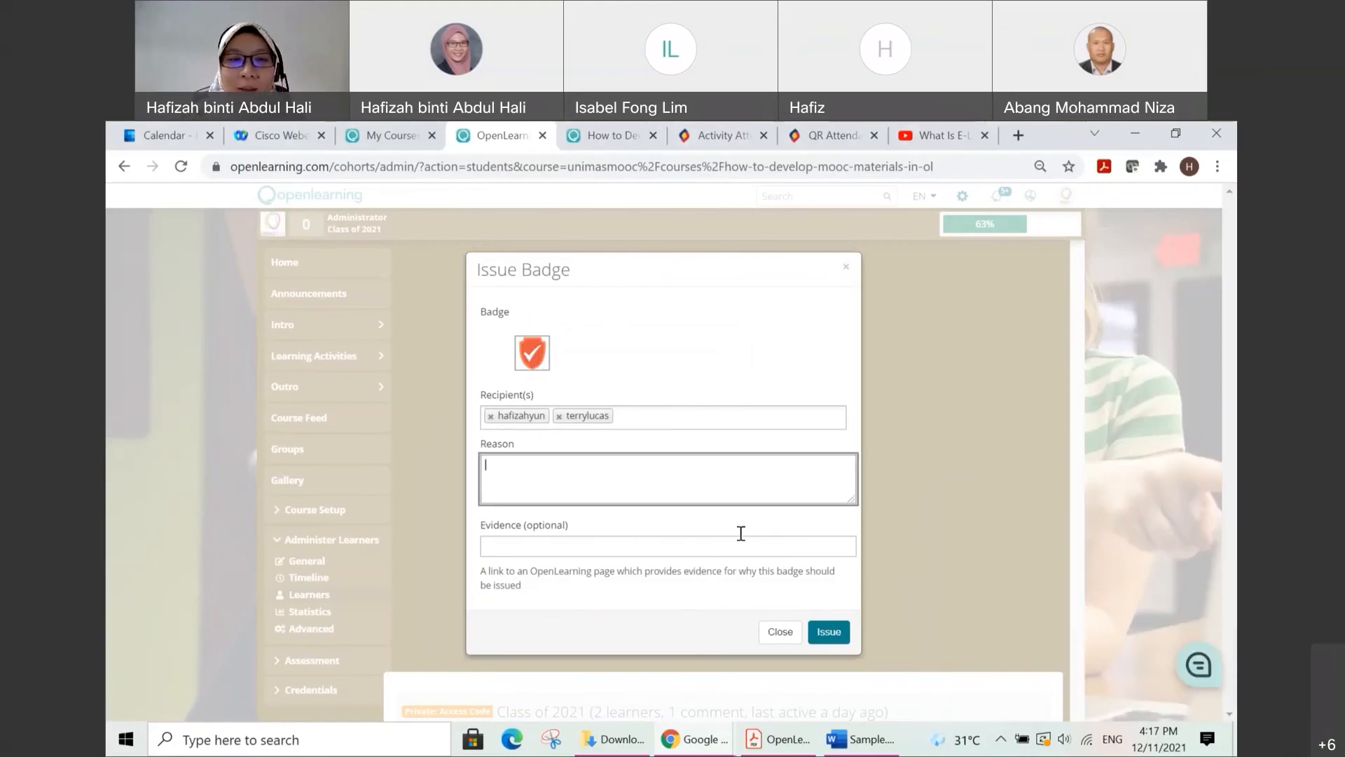
text(Y)
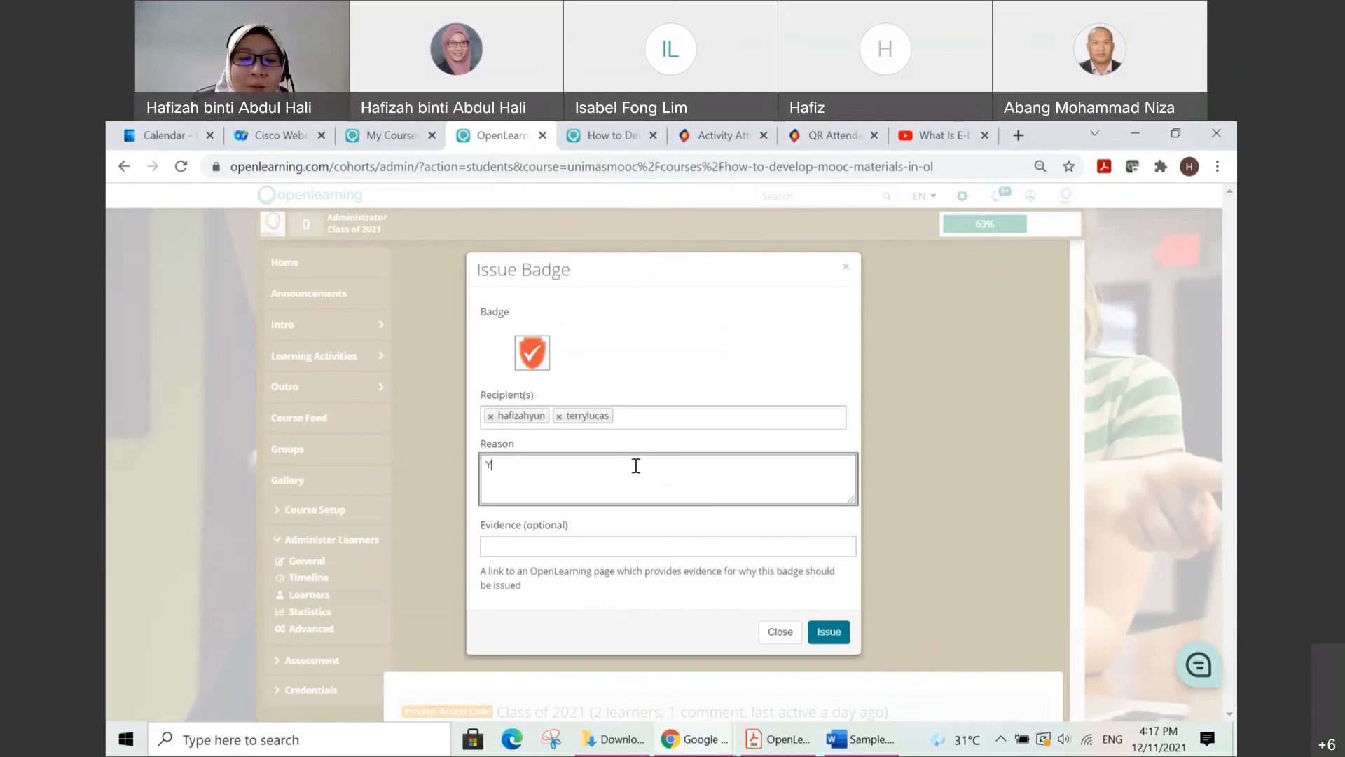
text(ou ha)
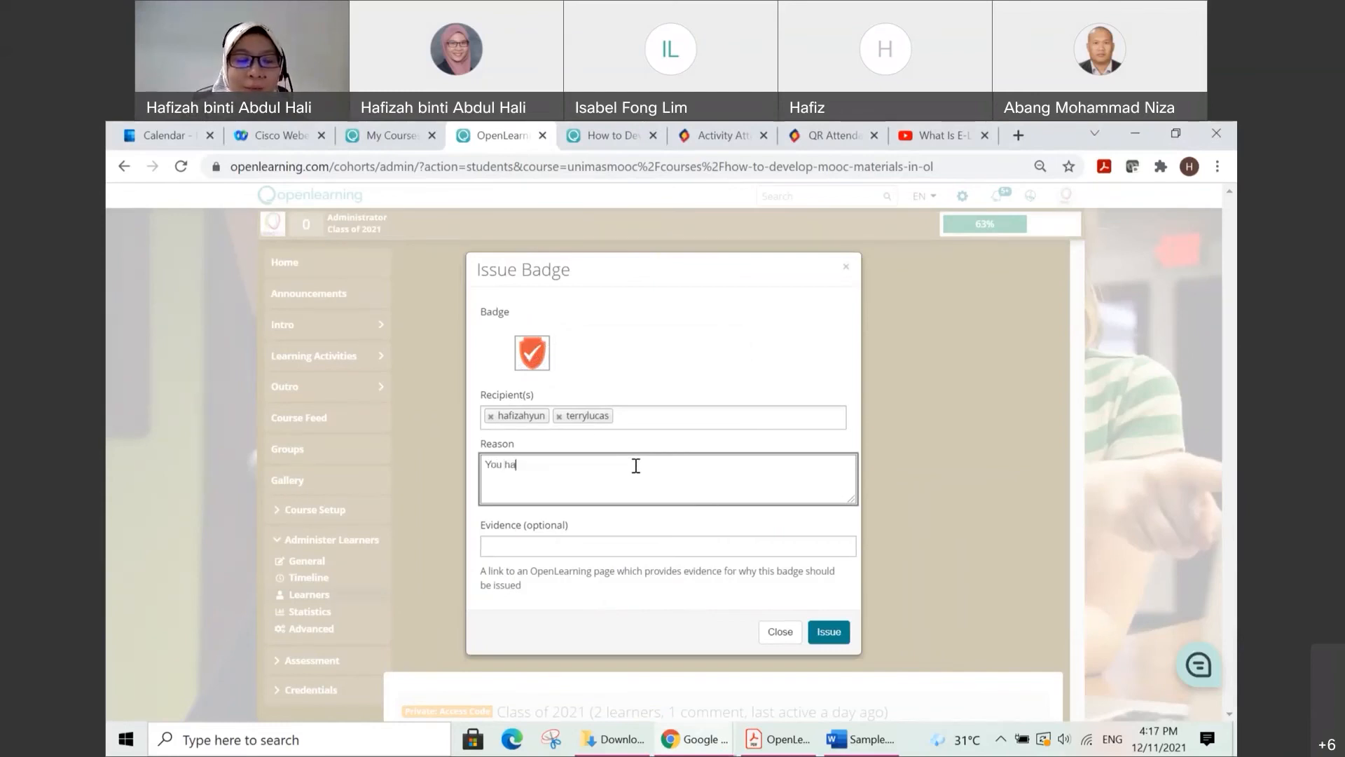
text(ve completed 50%)
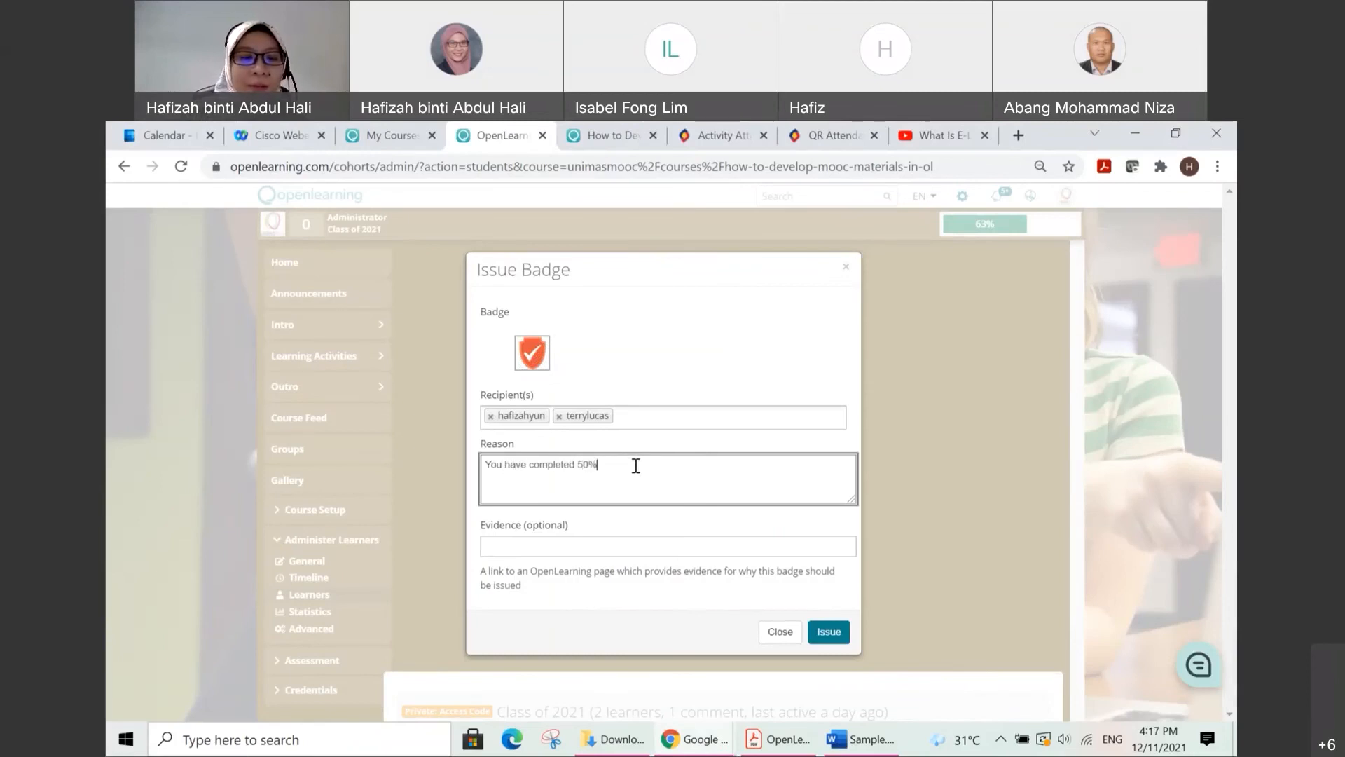
text(.. G)
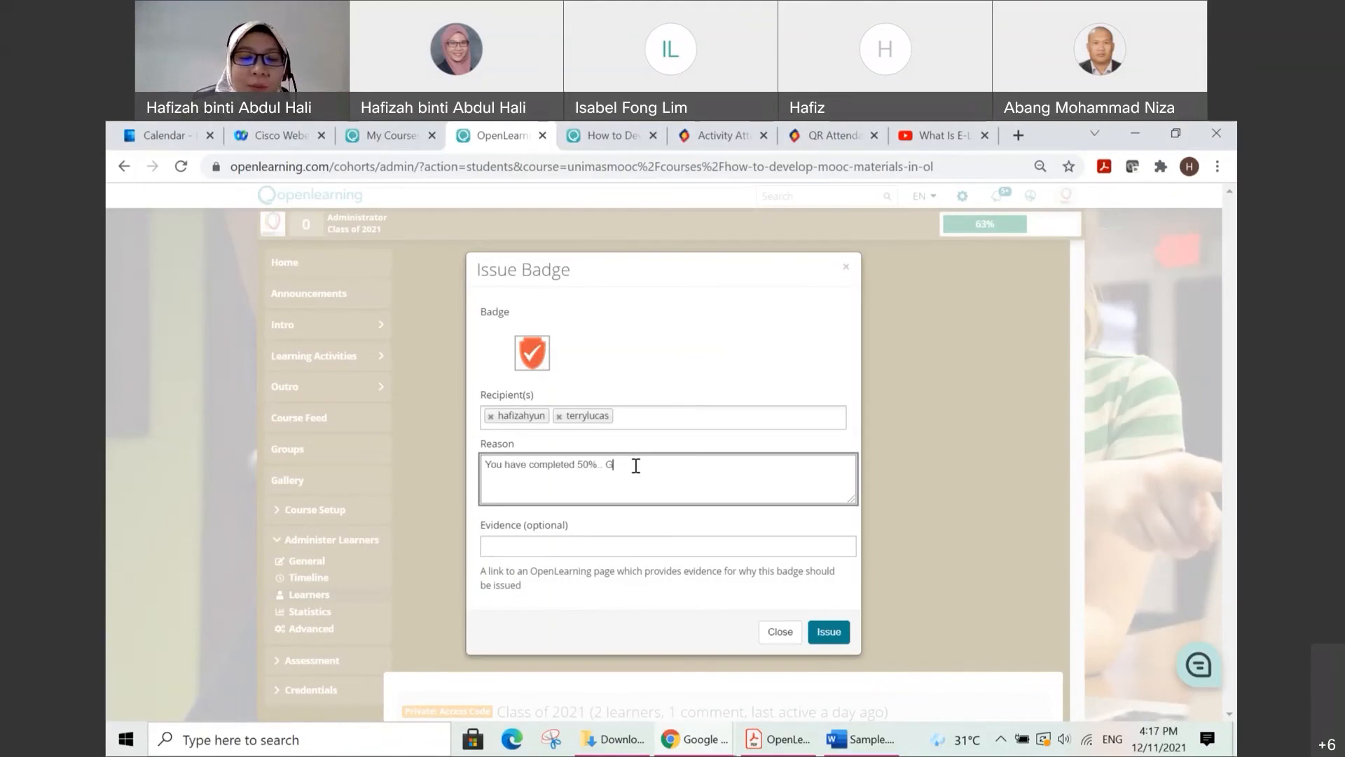
text(ood job!)
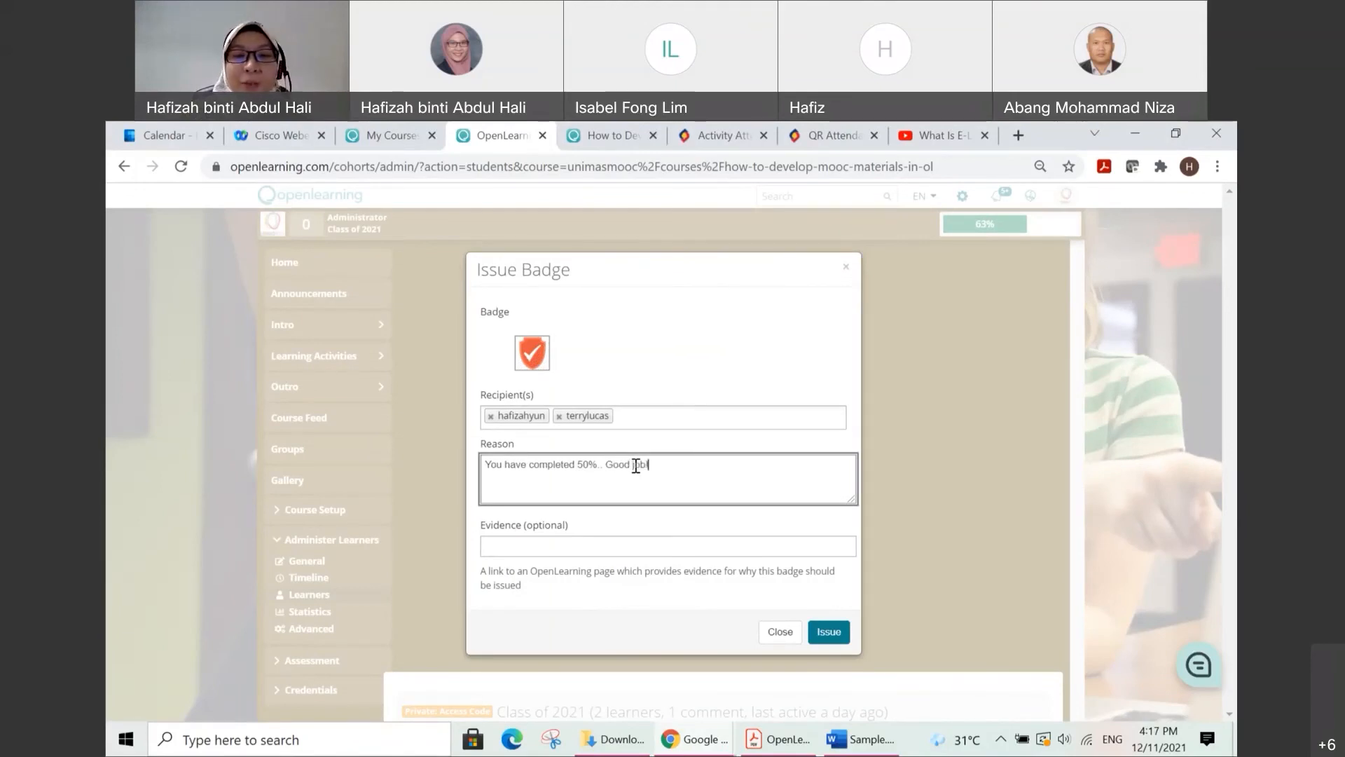
click(825, 633)
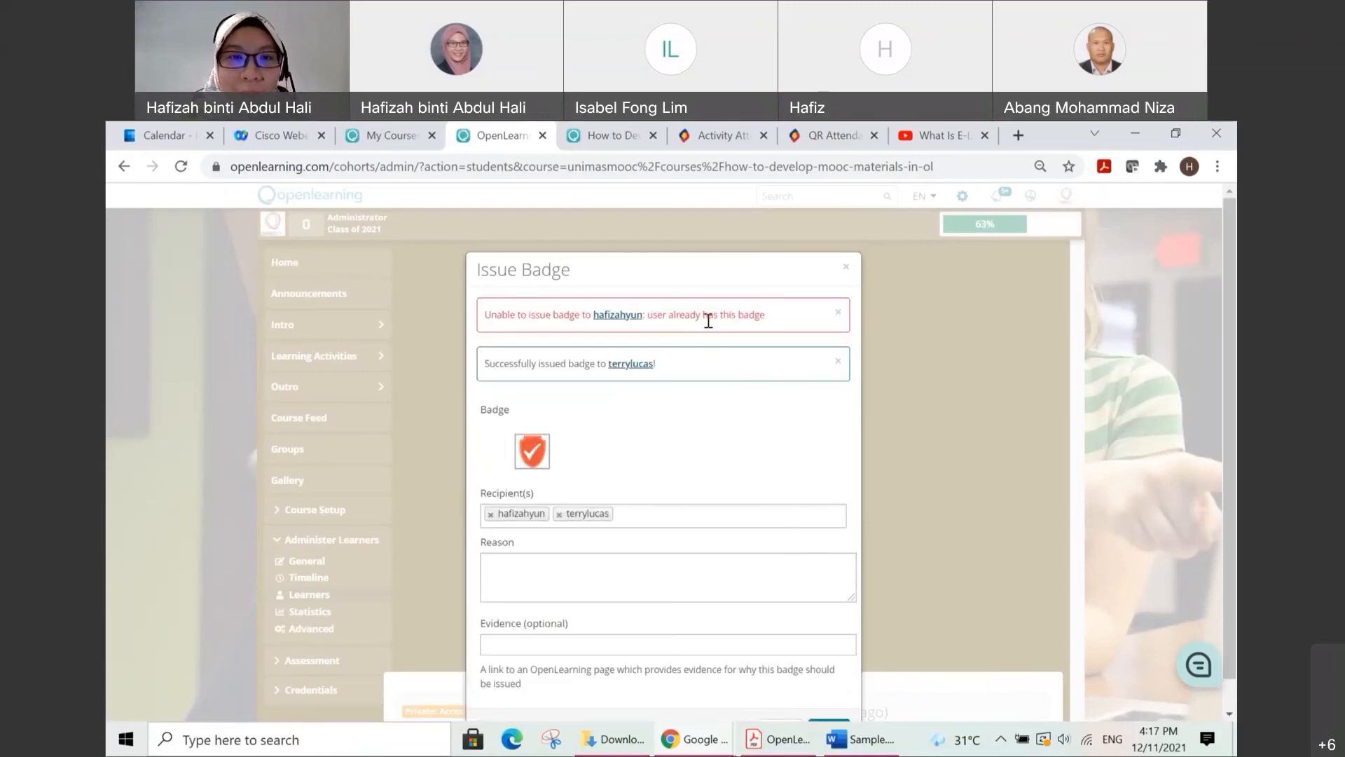
click(838, 313)
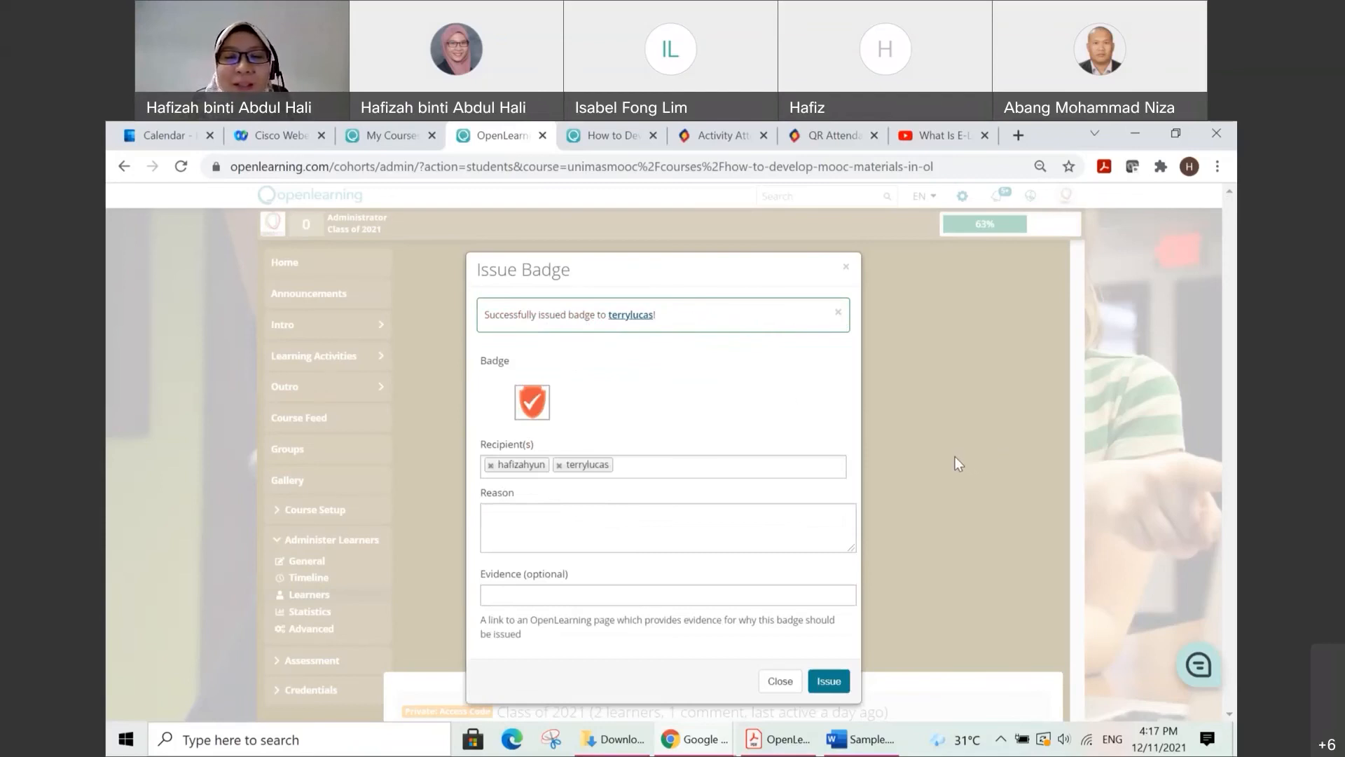
click(780, 681)
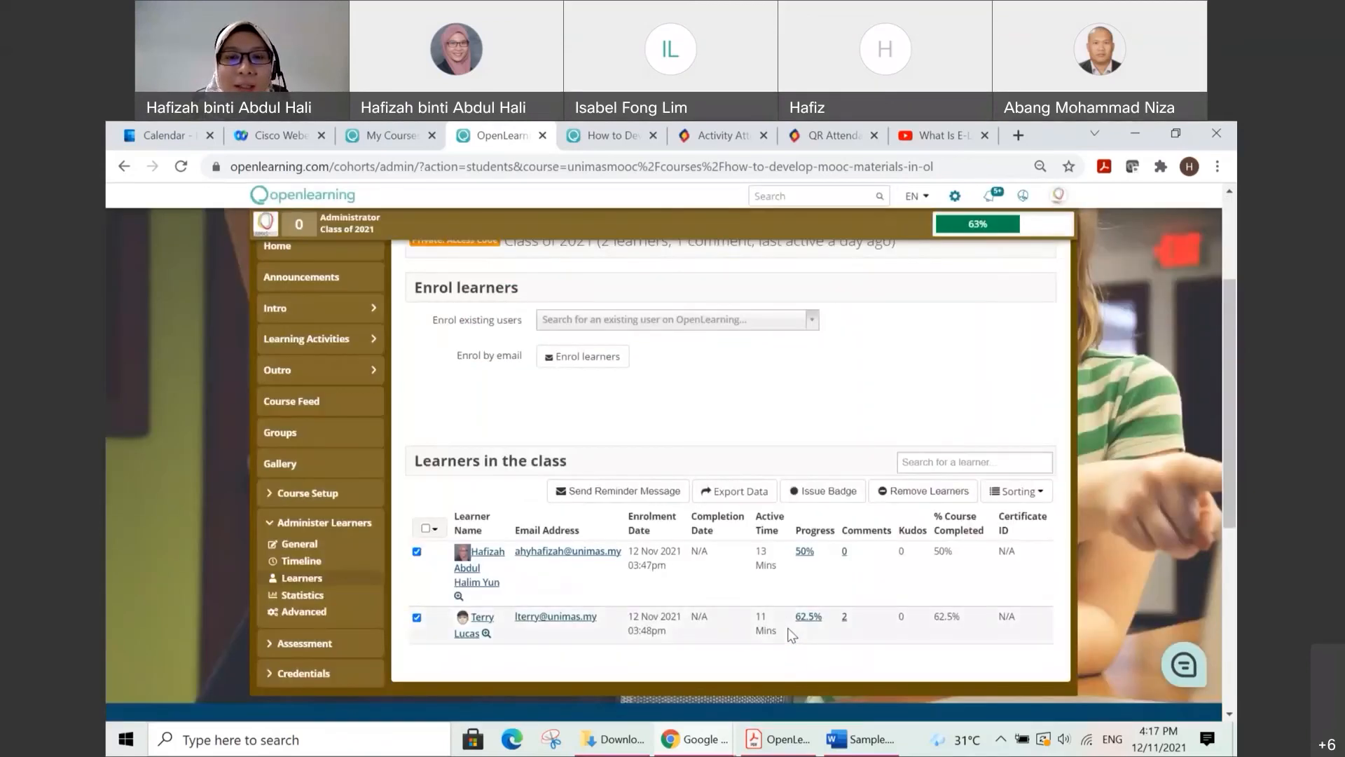
Step: Switch to the incognito browser window showing Activity 1.1 and reload the page
mouse_move(714, 739)
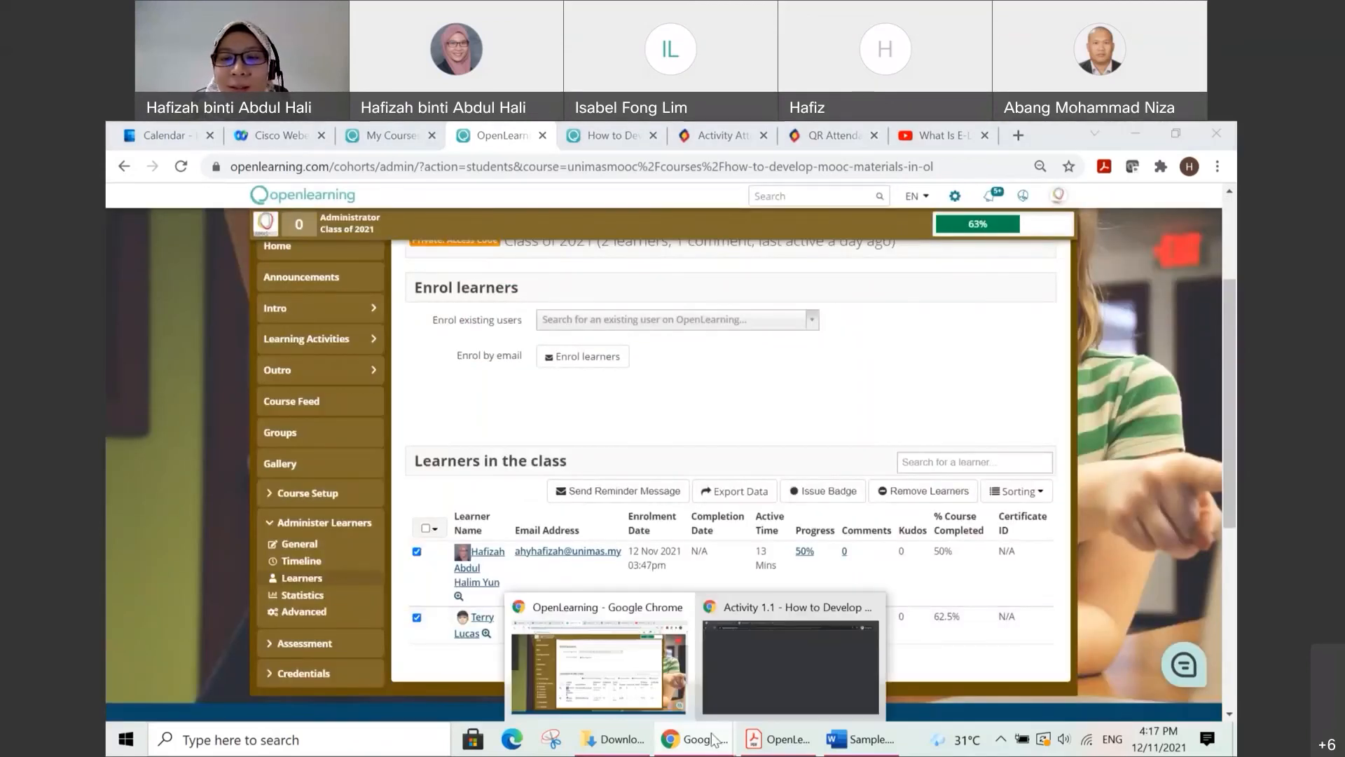
click(799, 663)
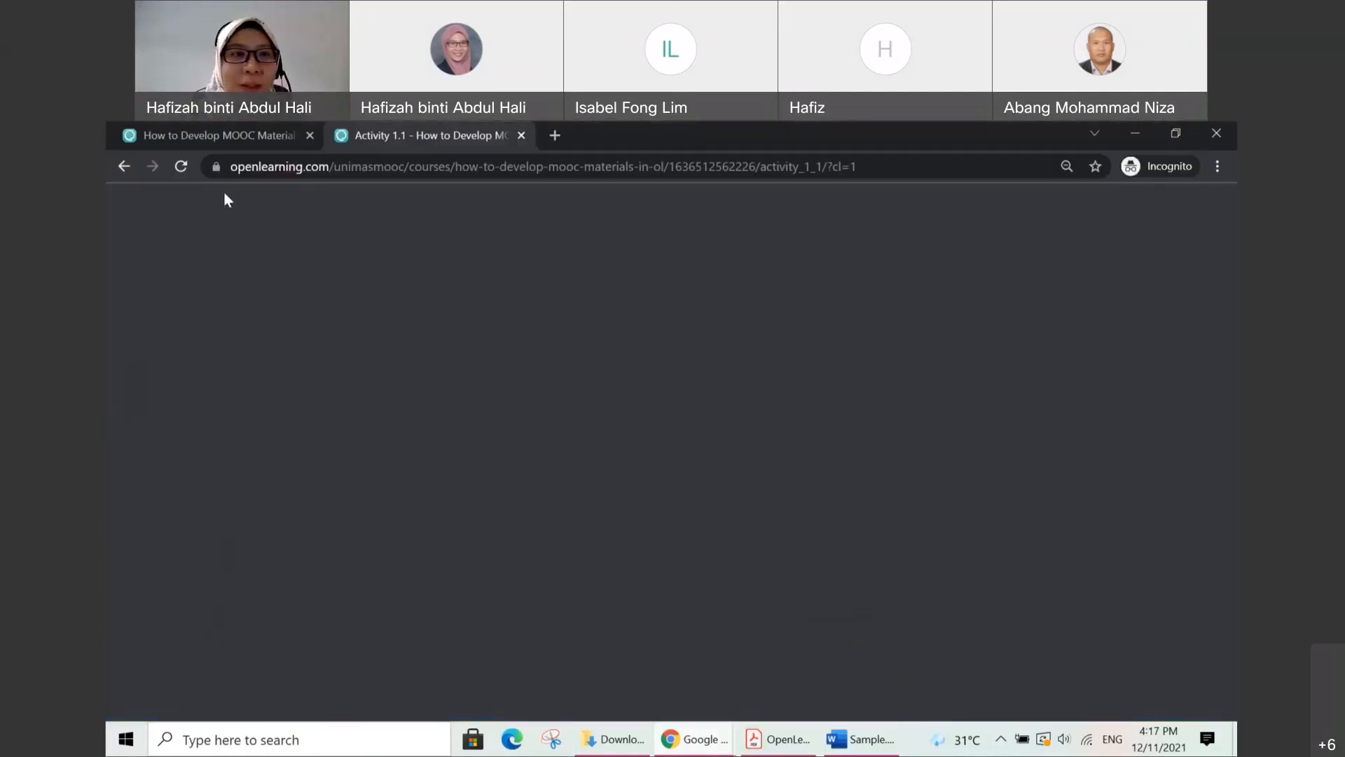
click(183, 168)
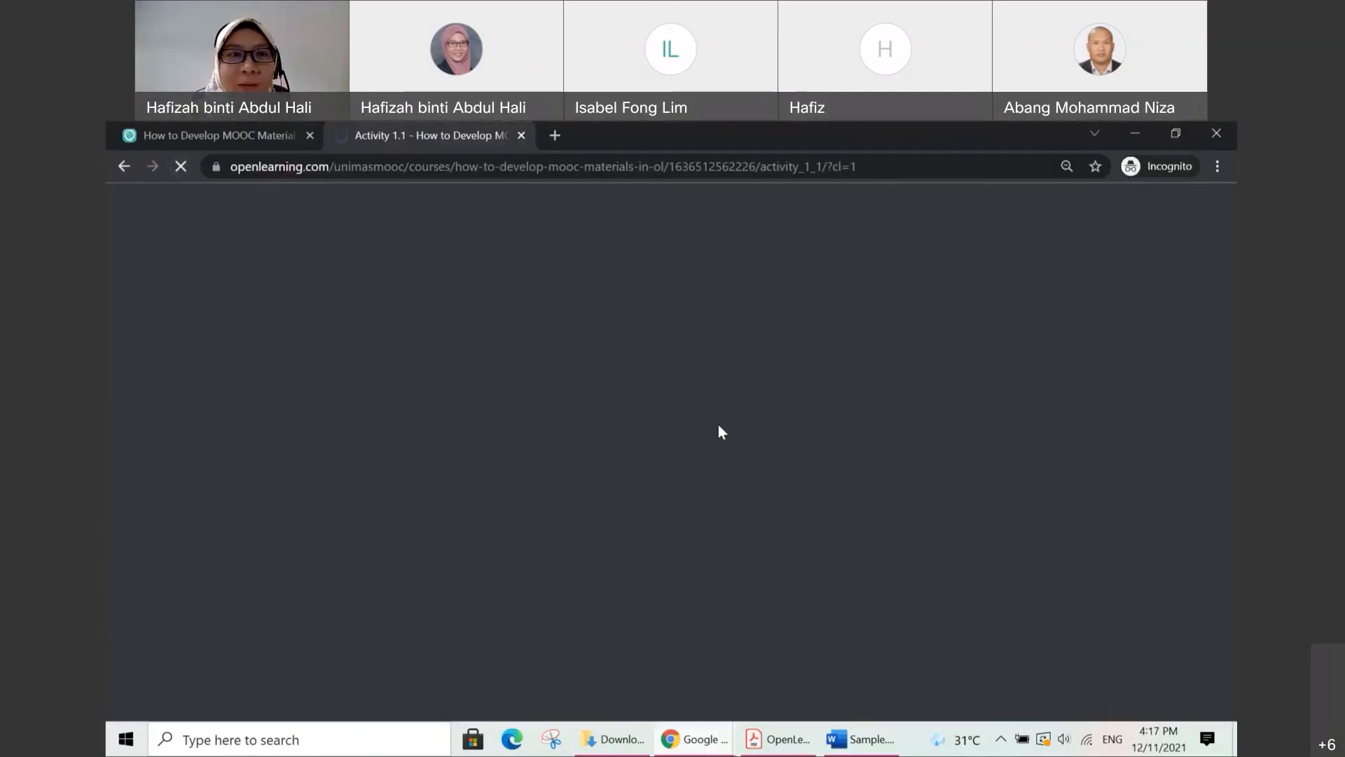
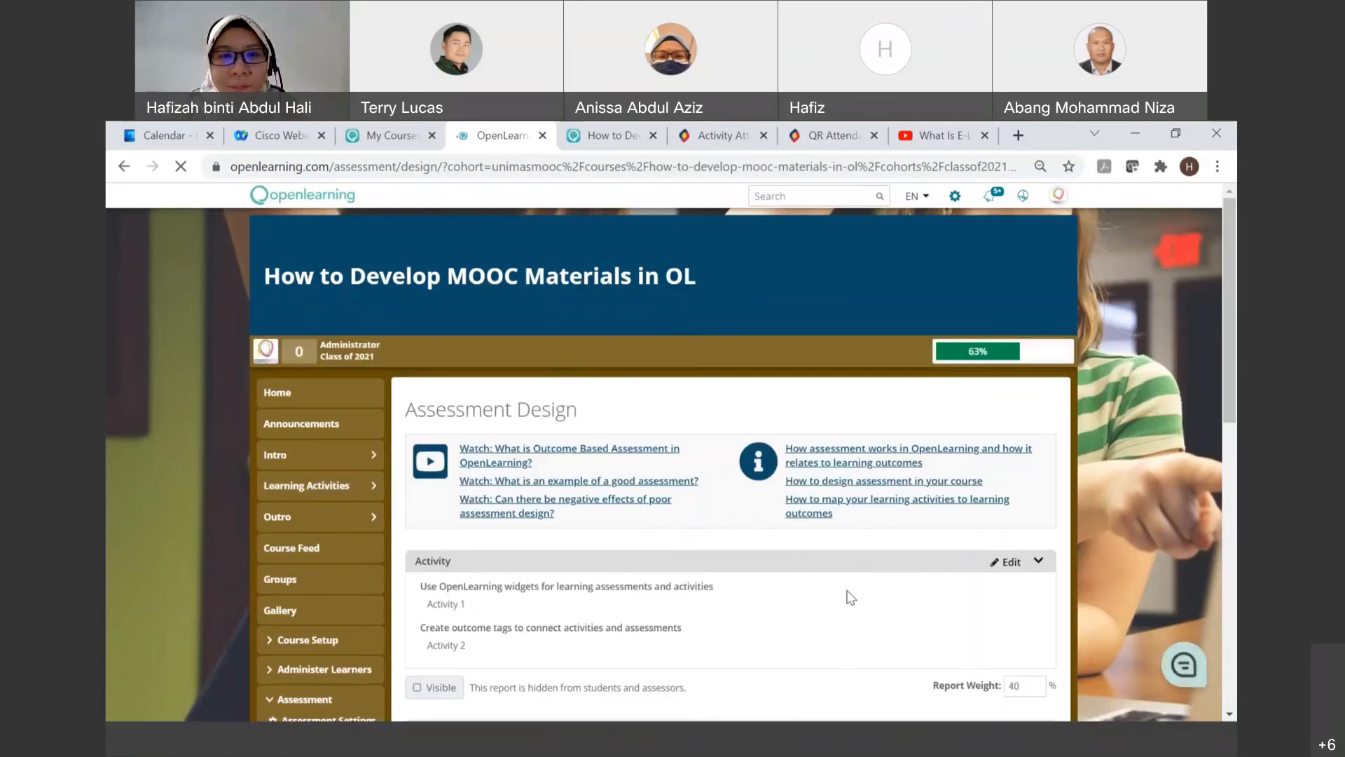
Step: Add a new blank report below the Quiz report in the assessment design
scroll(854, 595, down, 1)
scroll(852, 577, down, 3)
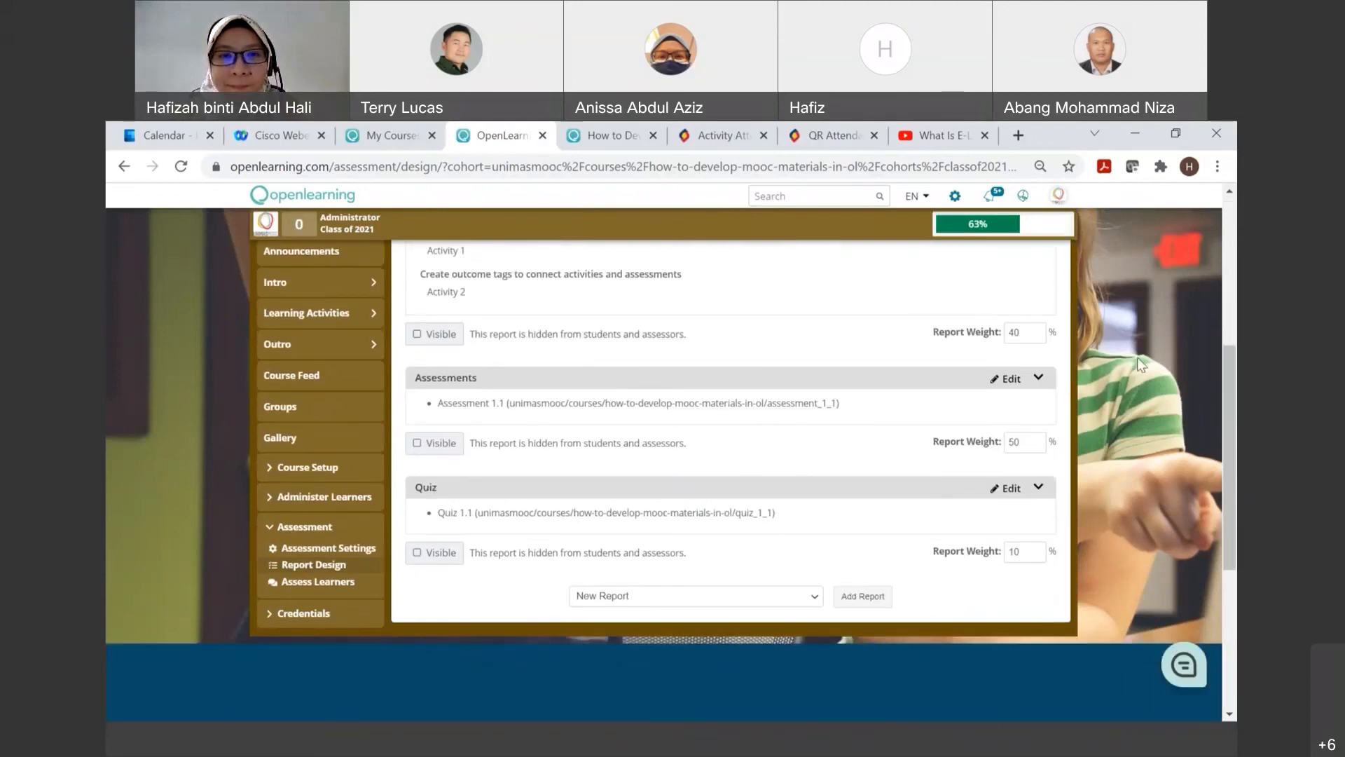
click(864, 597)
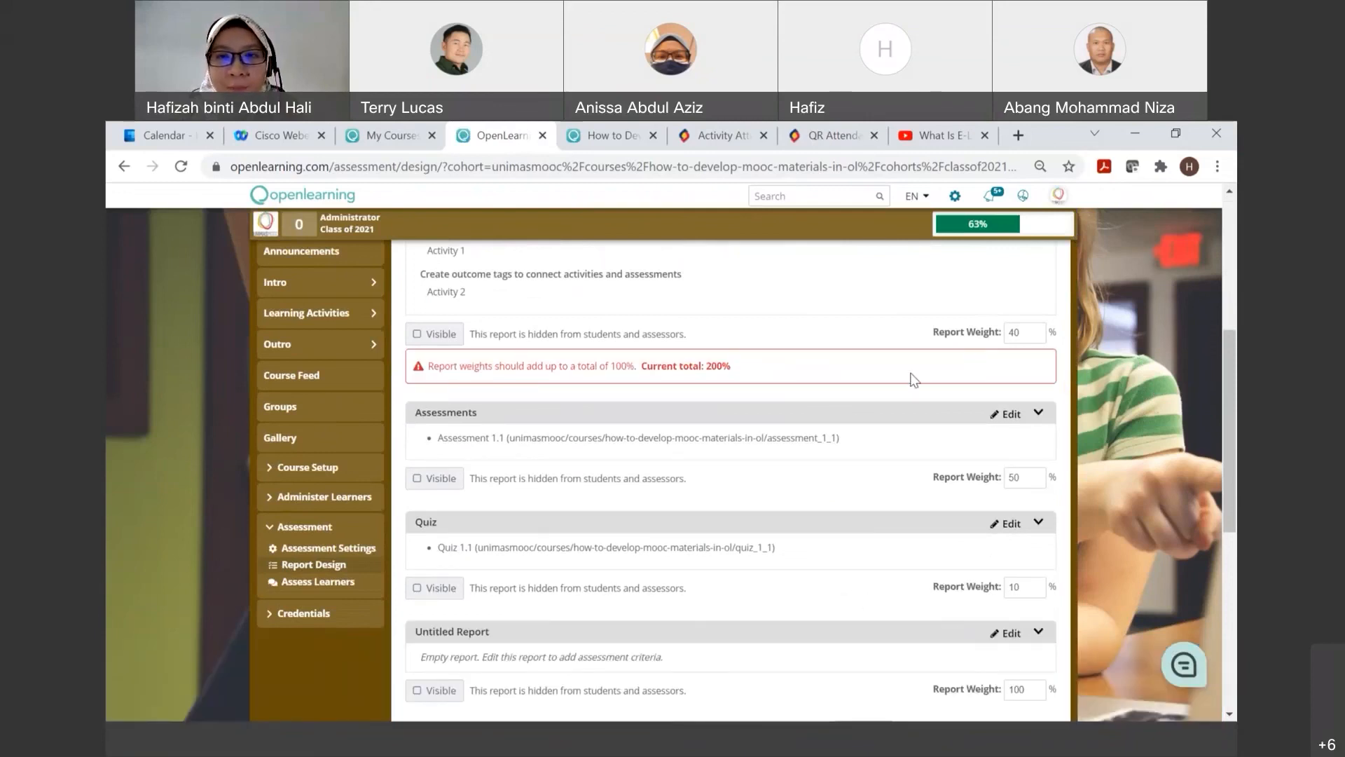
Step: Reduce the Activity report's weight and set the untitled report's weight to 10%
click(1014, 330)
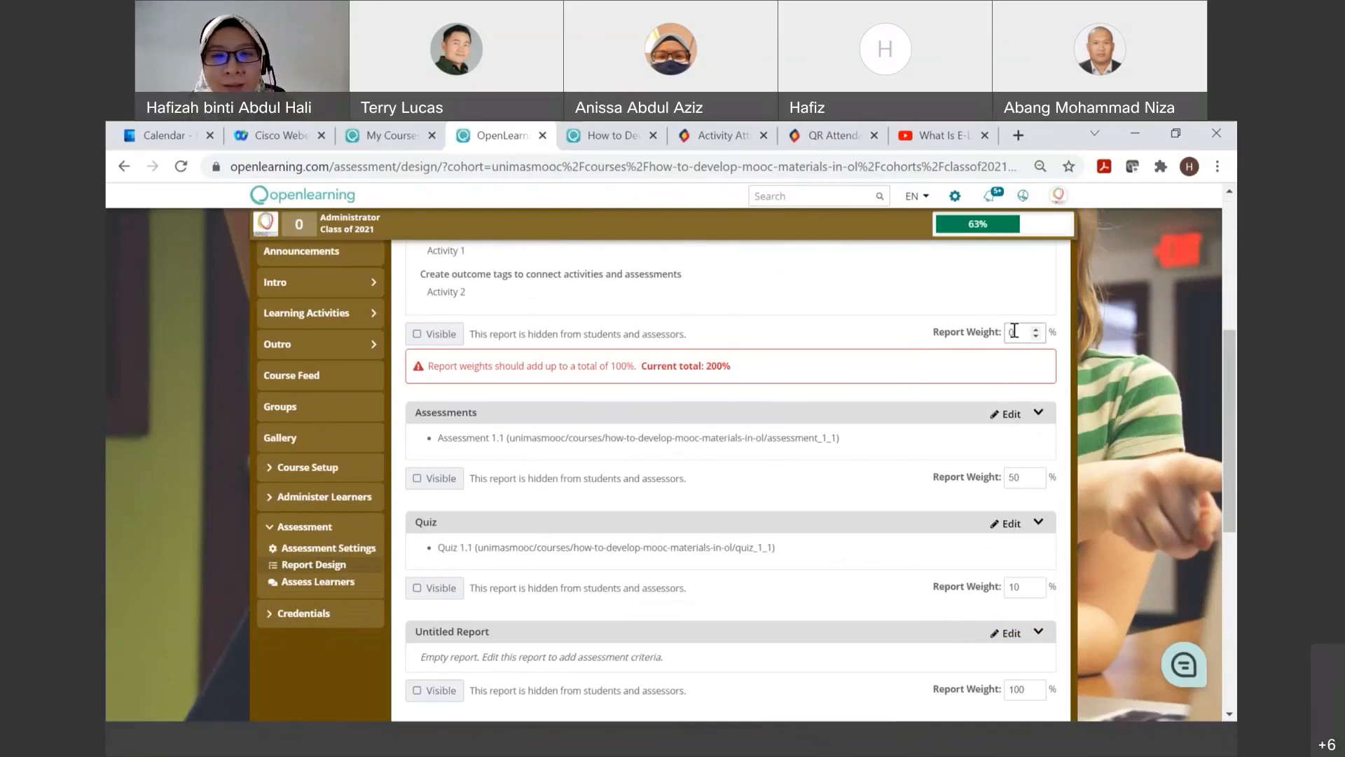
scroll(1022, 417, down, 4)
click(1017, 425)
key(BackSpace)
key(BackSpace)
text(1)
click(1007, 461)
scroll(1124, 434, up, 1)
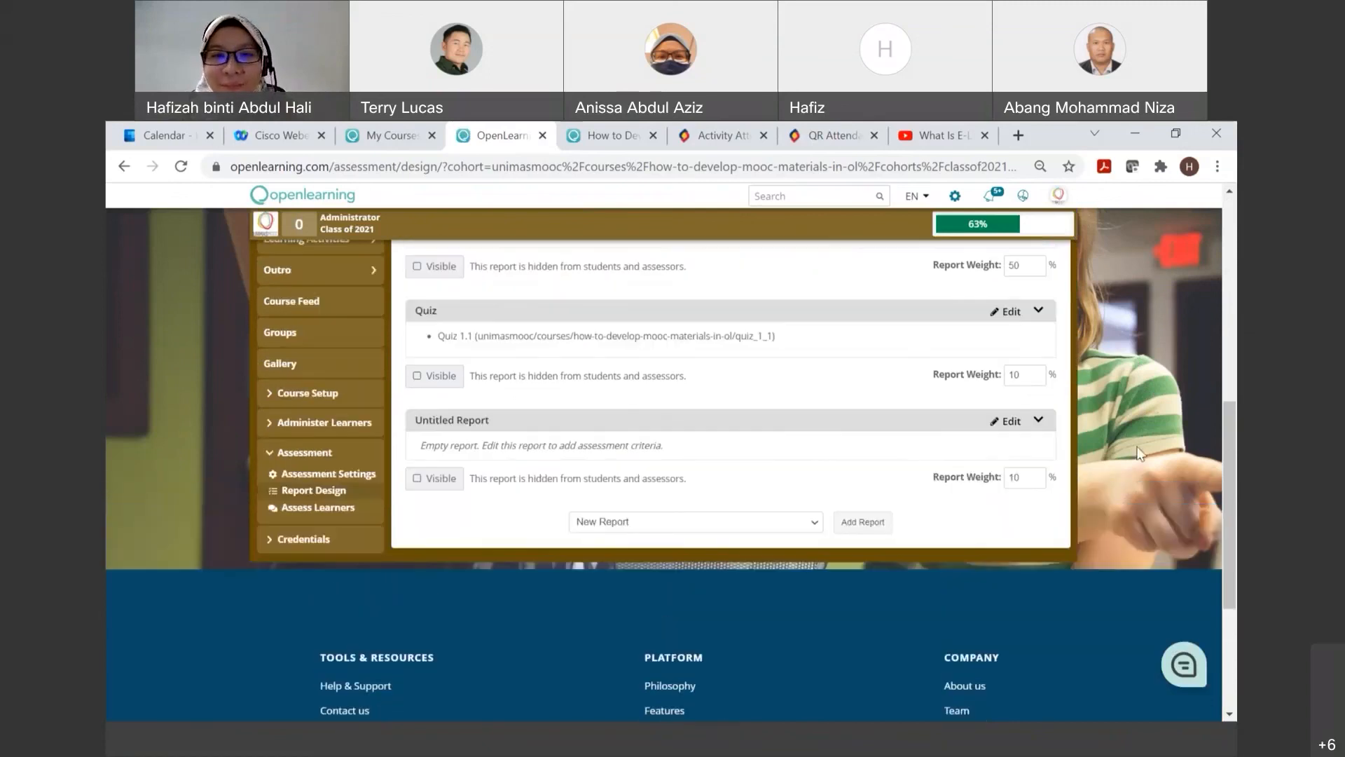
Step: Edit the untitled report and add a criterion with assessment type Bands under the OpenLearning widgets learning outcome
click(1004, 424)
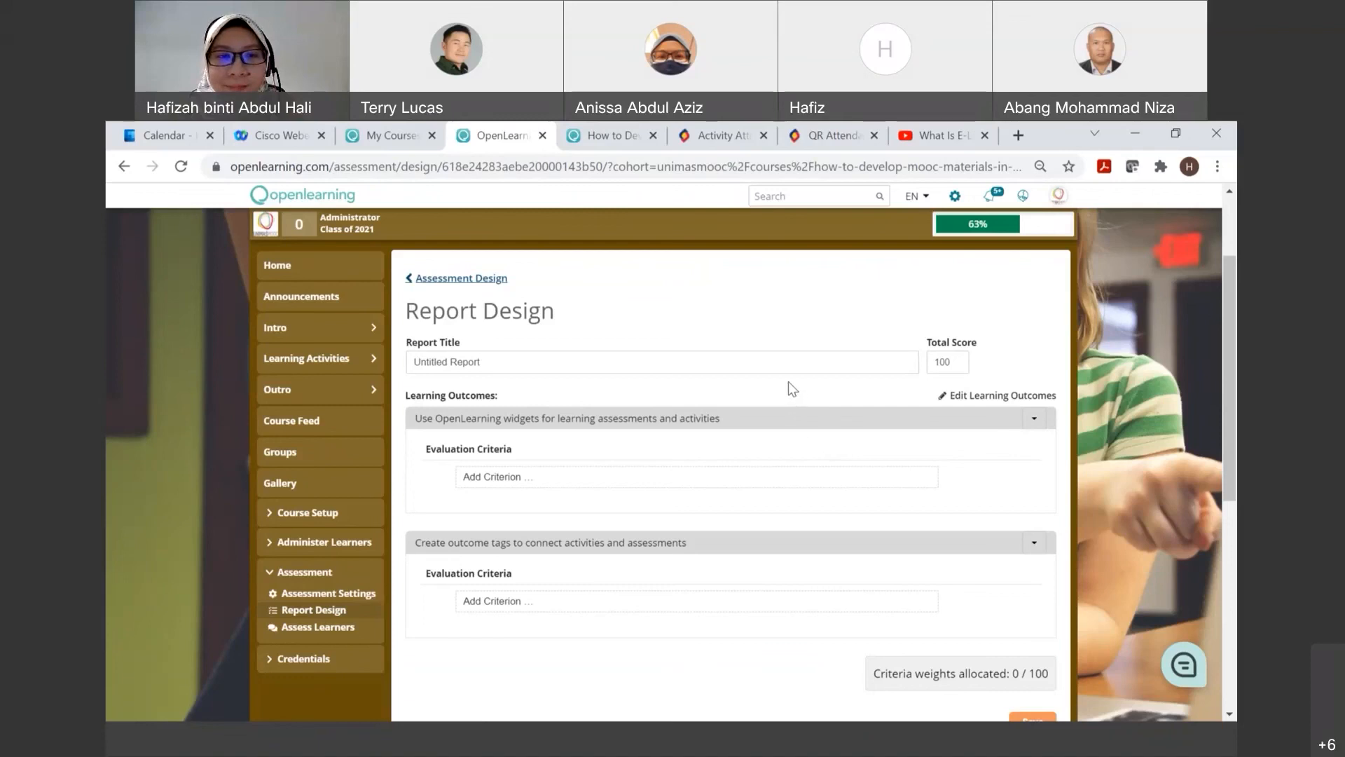
click(755, 478)
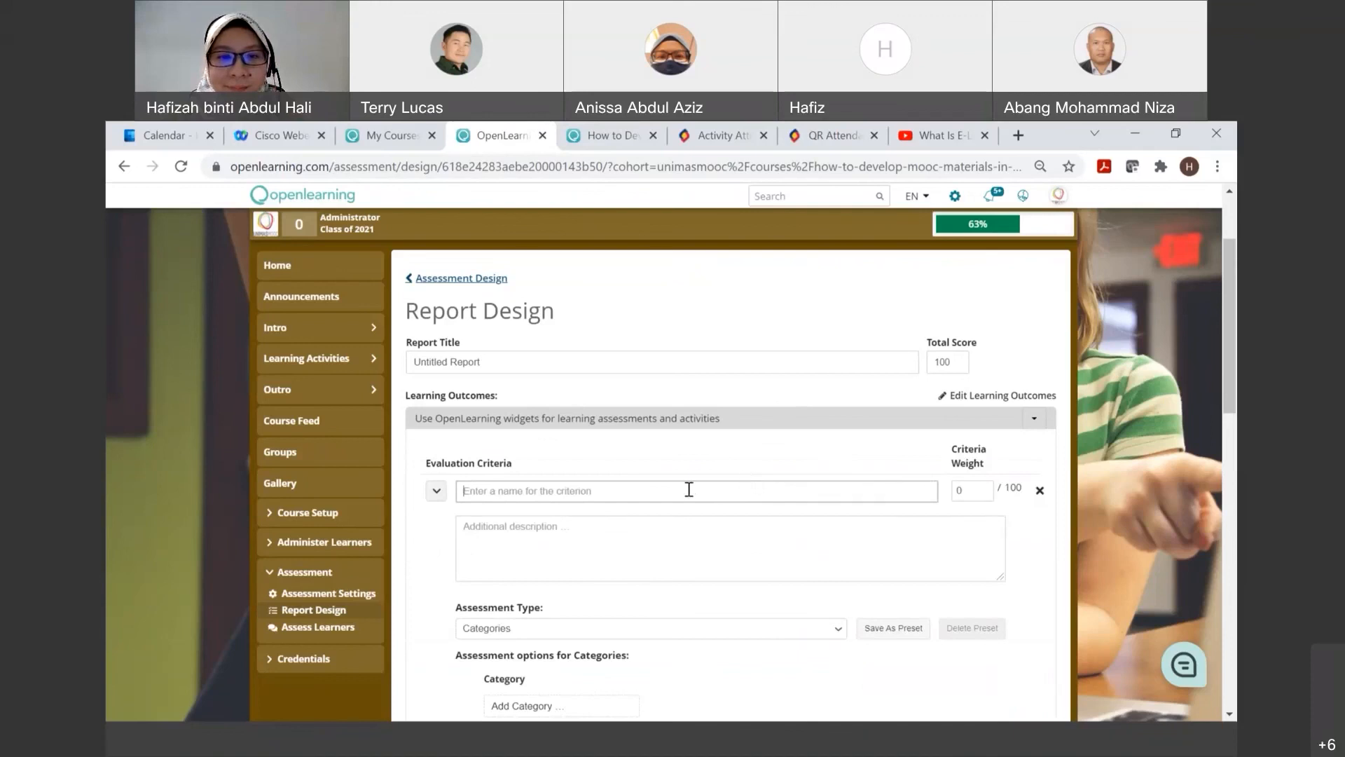
click(598, 632)
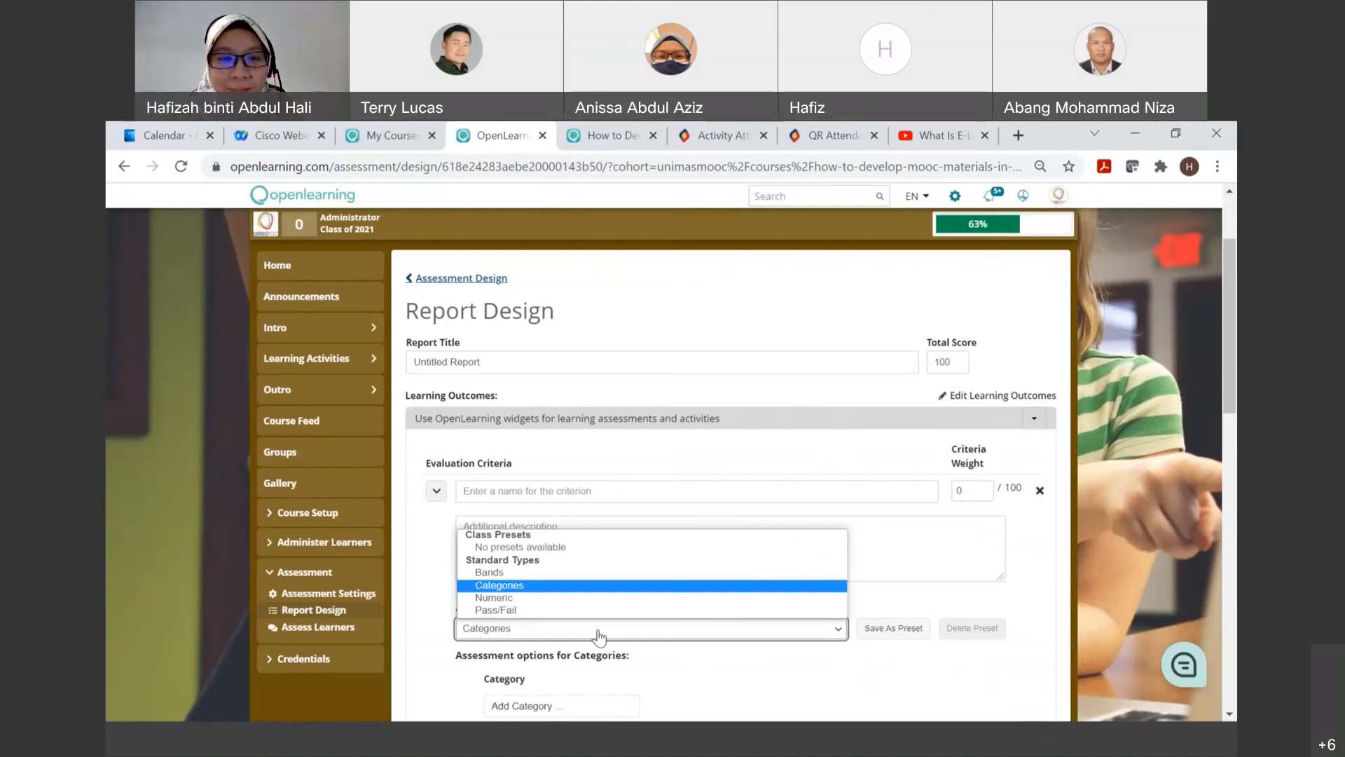
click(599, 573)
scroll(613, 568, down, 1)
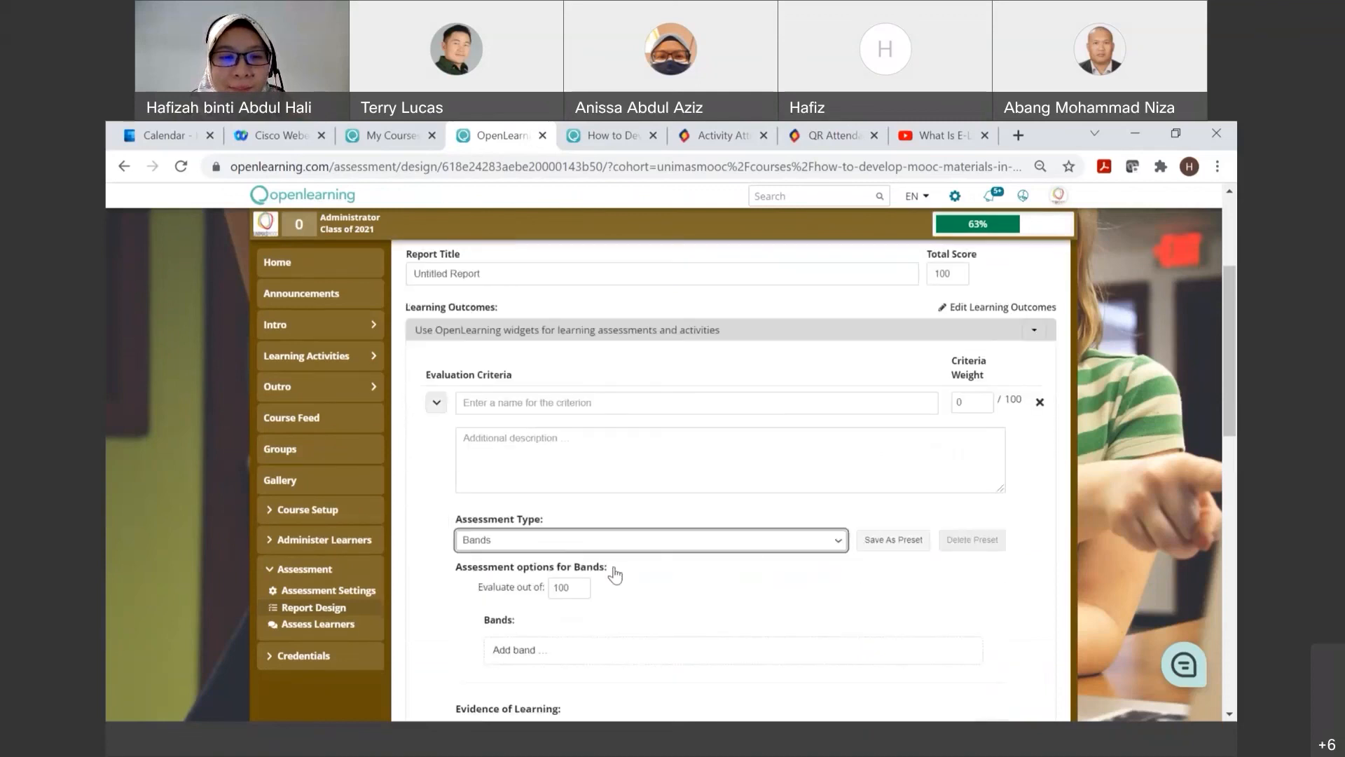
scroll(614, 573, down, 1)
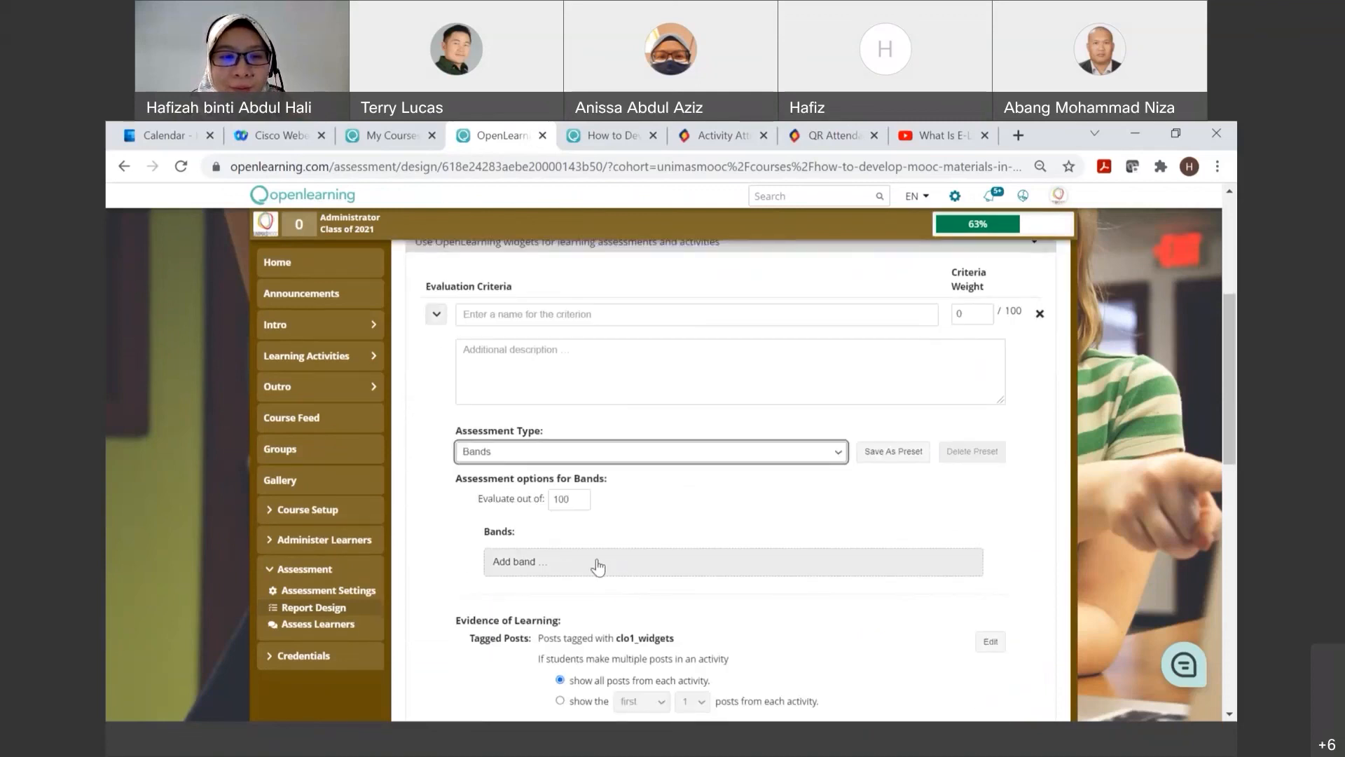
Step: Add a band named "1.Abc" with the description "Low" and the range 0 to 2
click(602, 557)
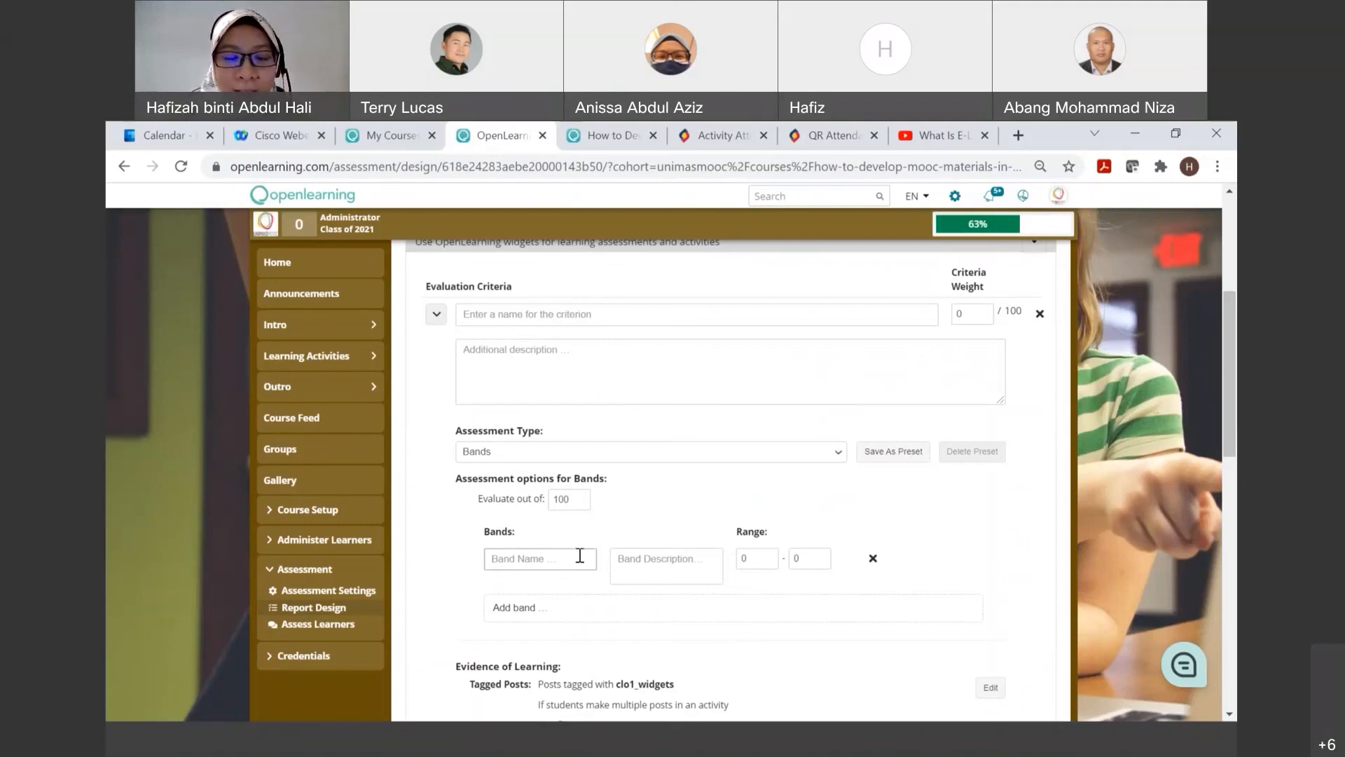
text(1.Abc)
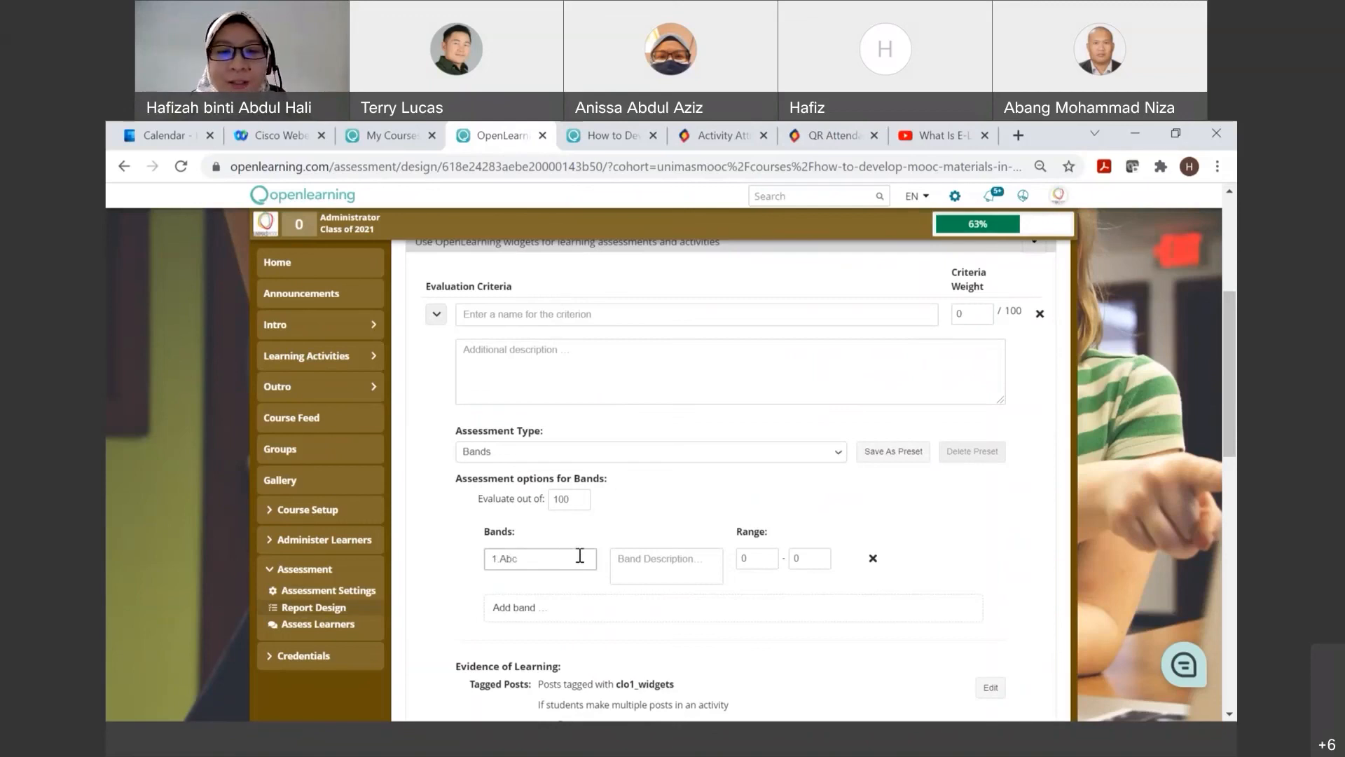
click(652, 557)
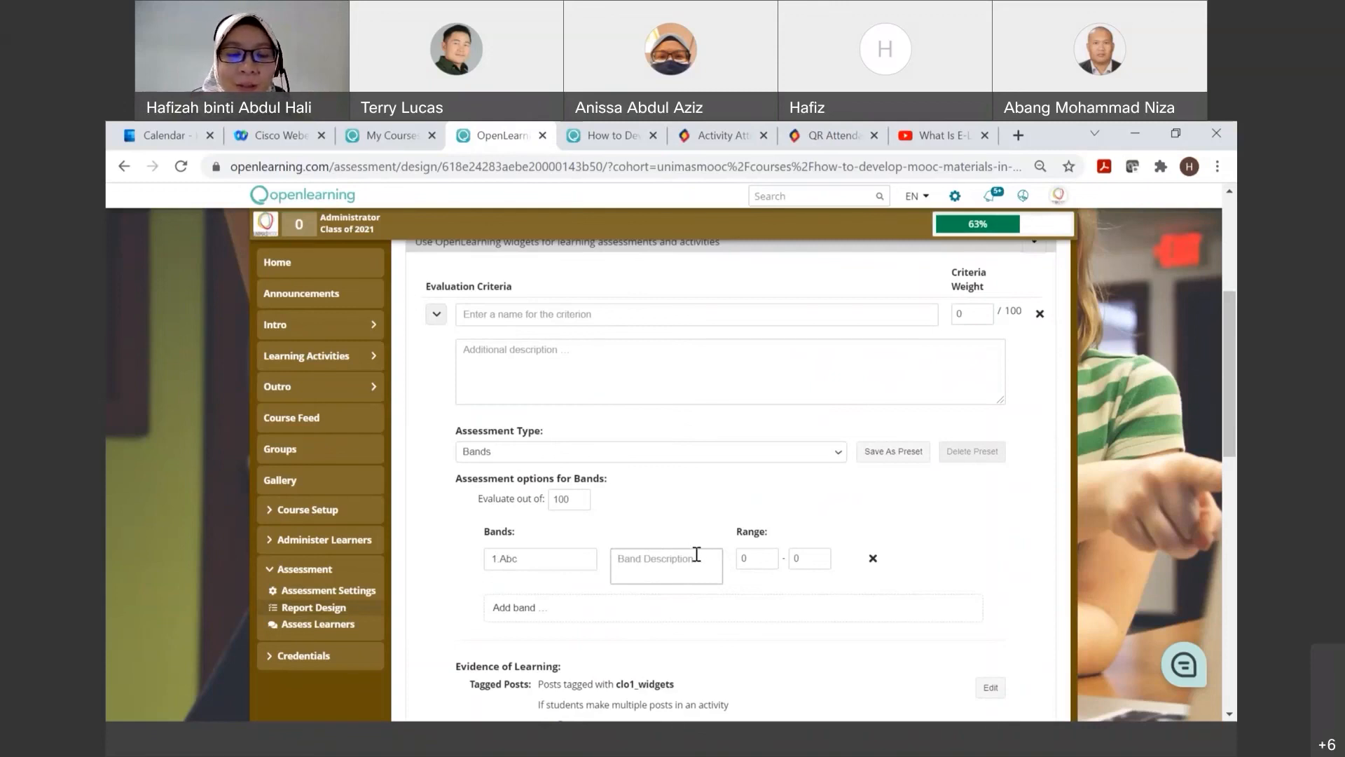
text(Low)
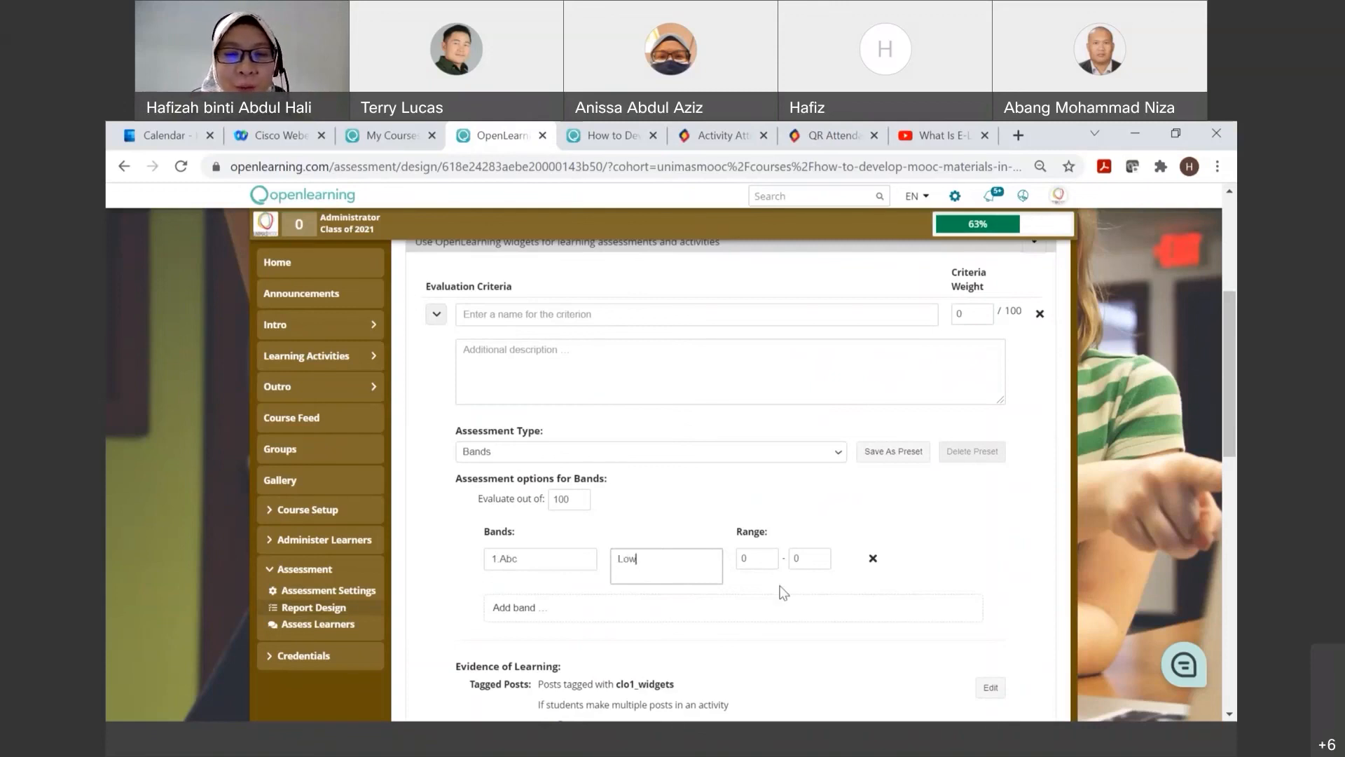
double_click(798, 558)
text(2)
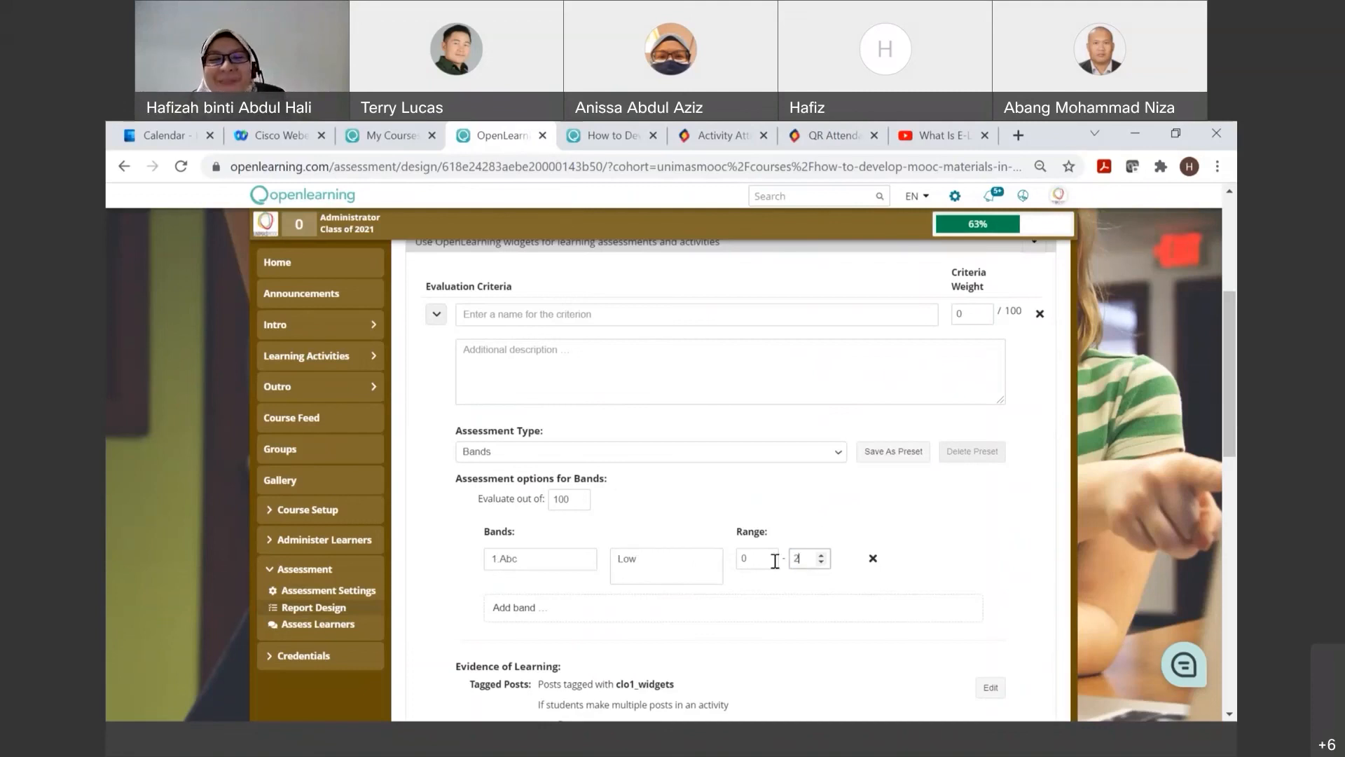
Step: Add a second band named "2." with the description "middle" and the range 3 to 5
click(537, 607)
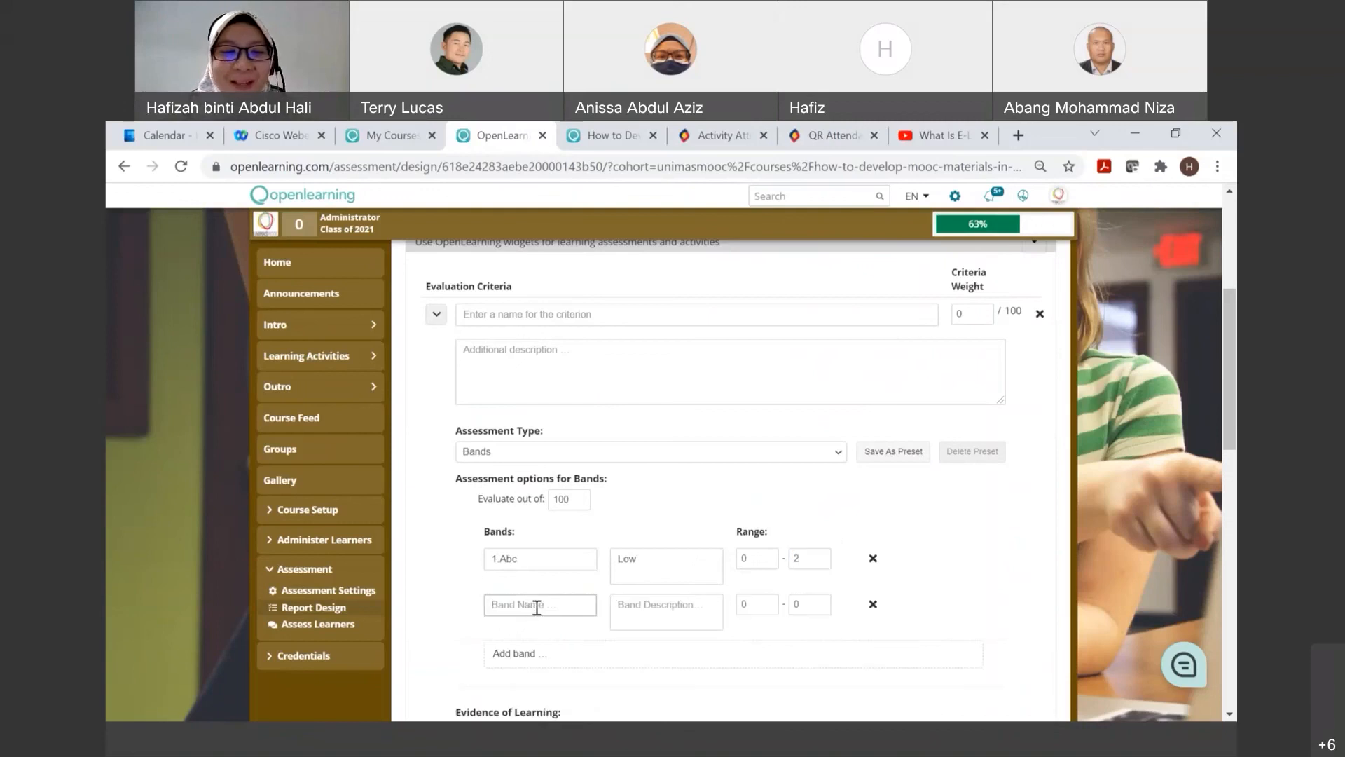
text(2)
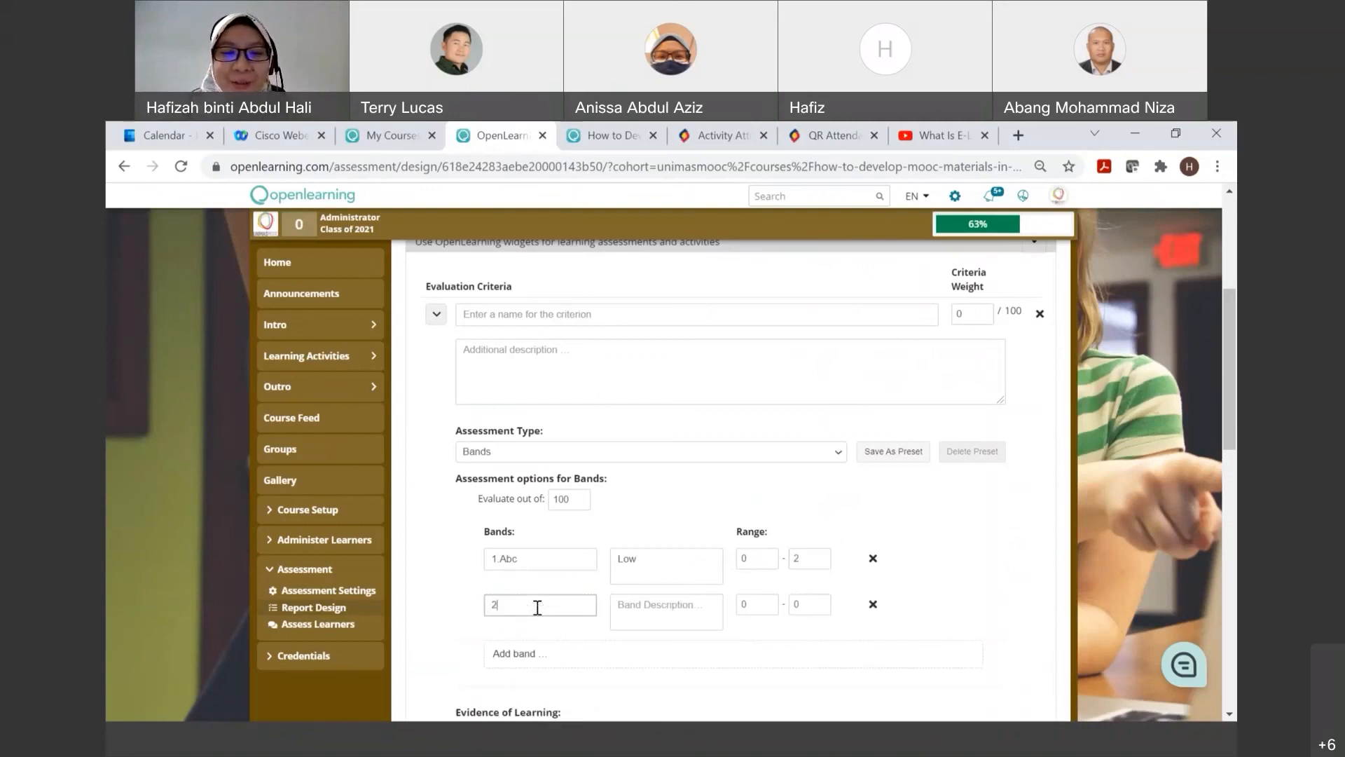
text(.)
click(687, 604)
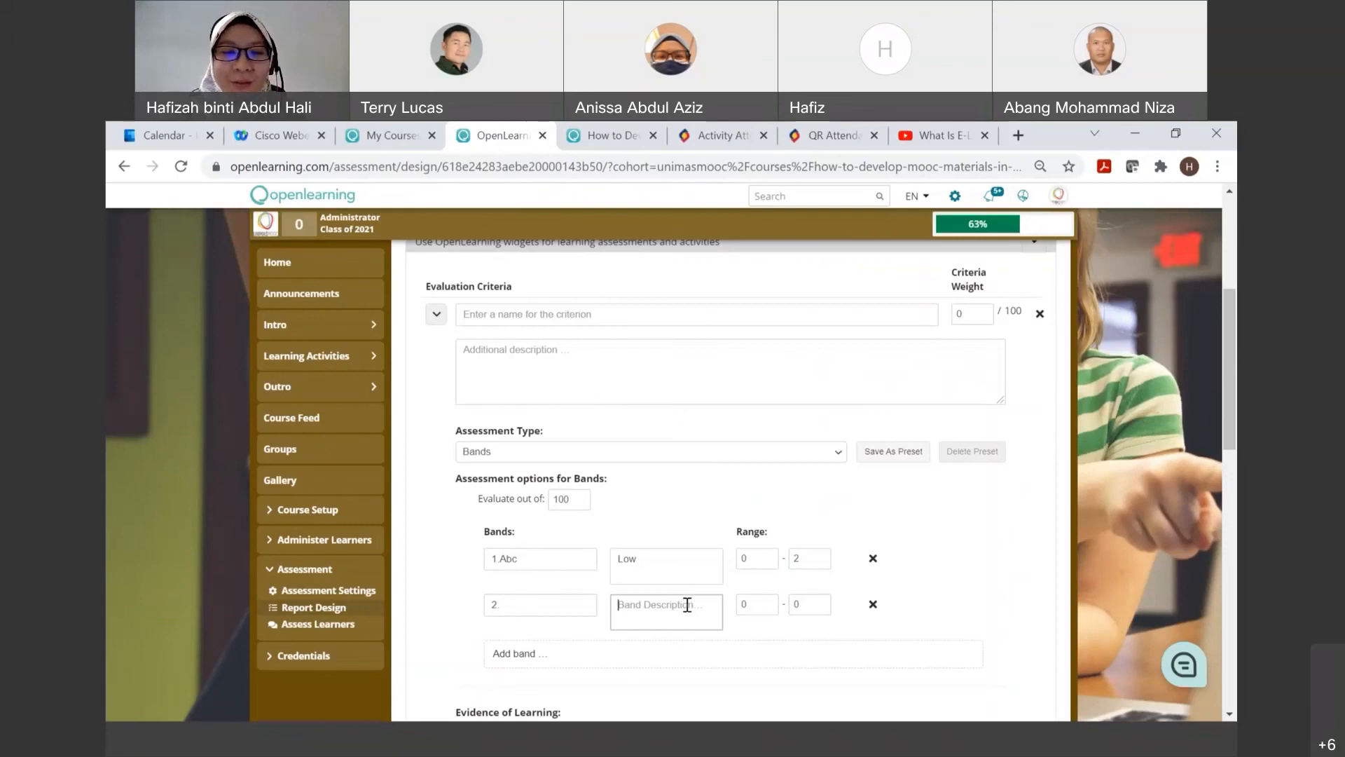
text(middle)
click(749, 604)
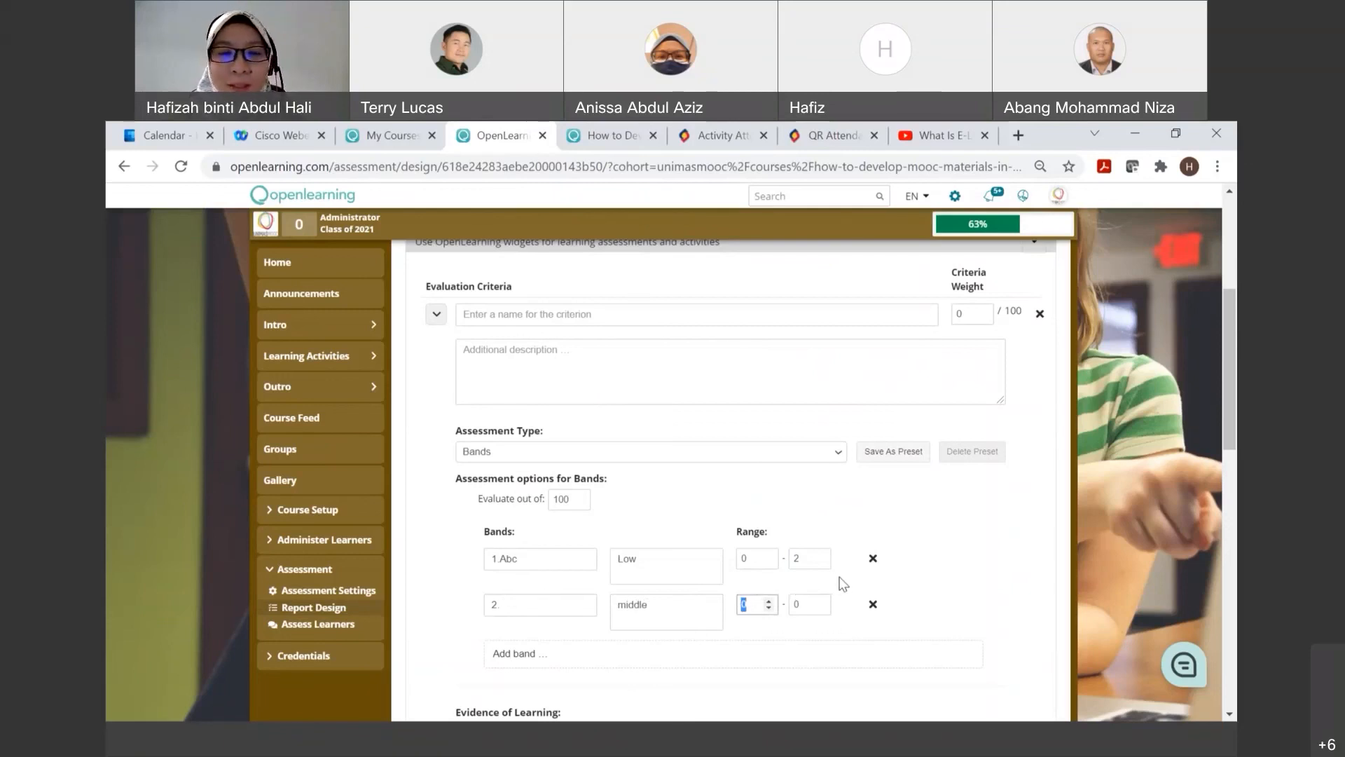
text(3)
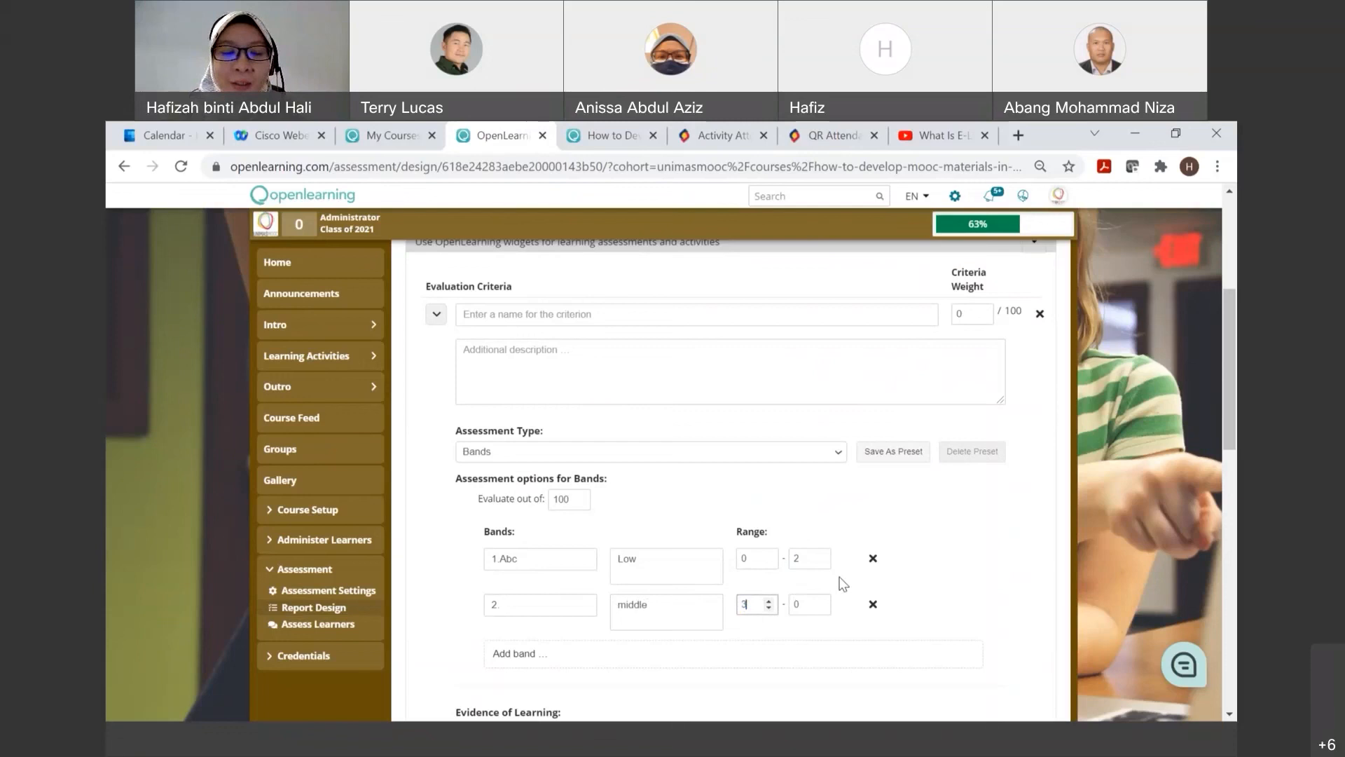
text(-5)
key(BackSpace)
key(BackSpace)
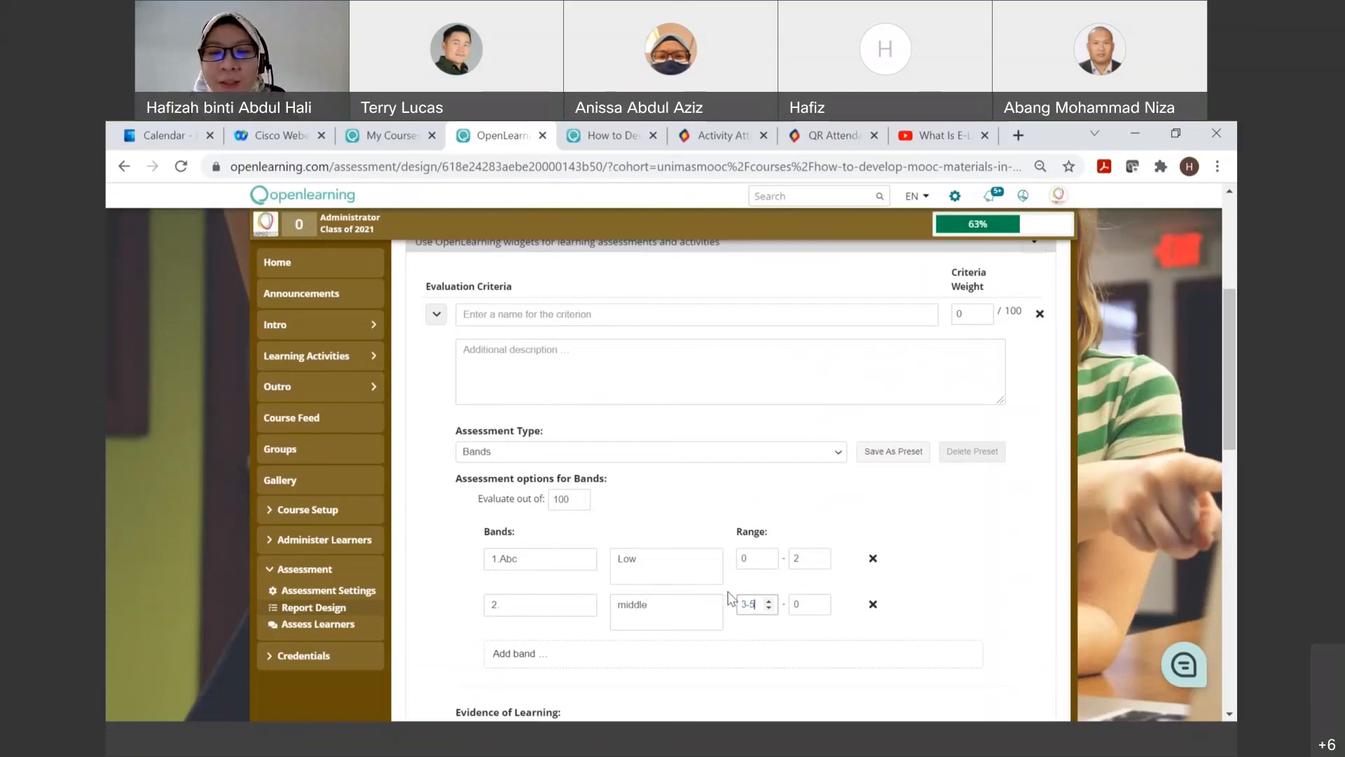
click(805, 604)
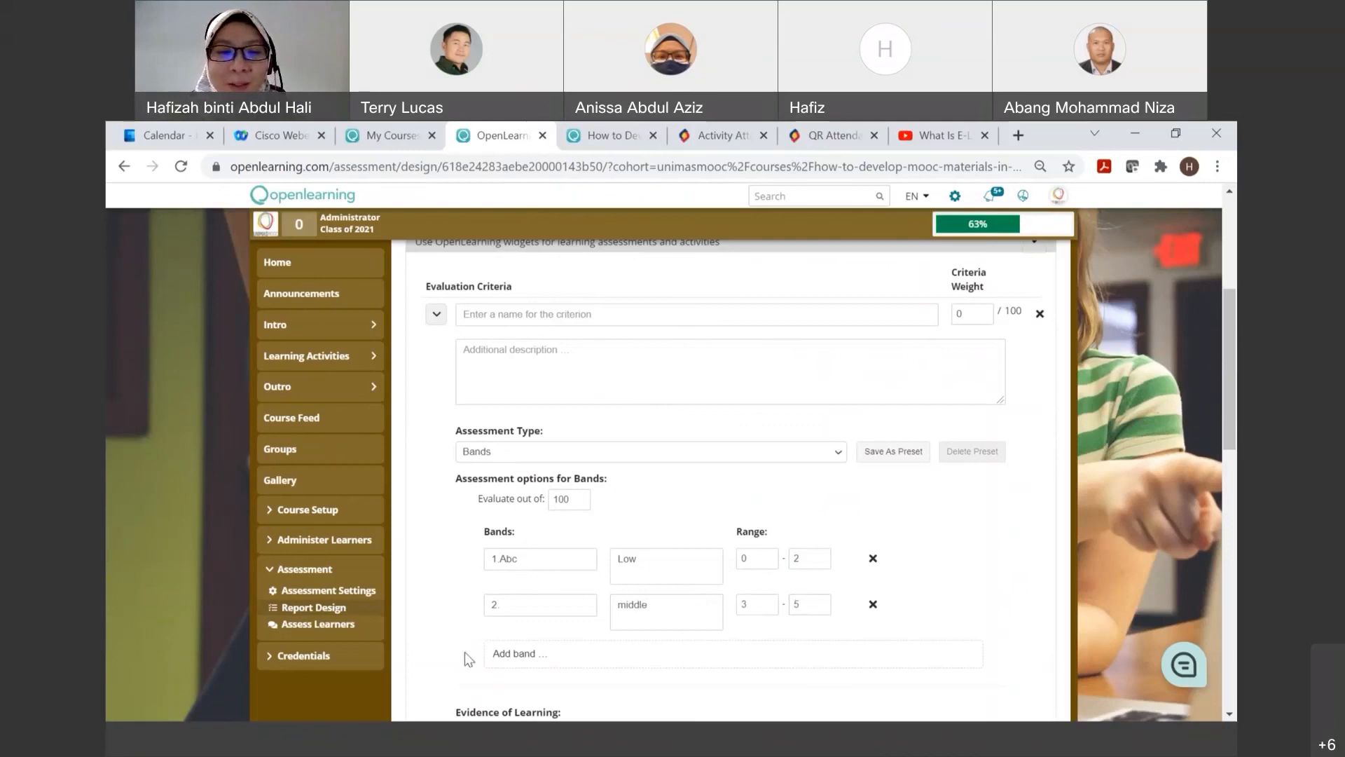
Step: Add a third band named "3. hshshsh" with the description "good" and the range 6 to 10
click(530, 654)
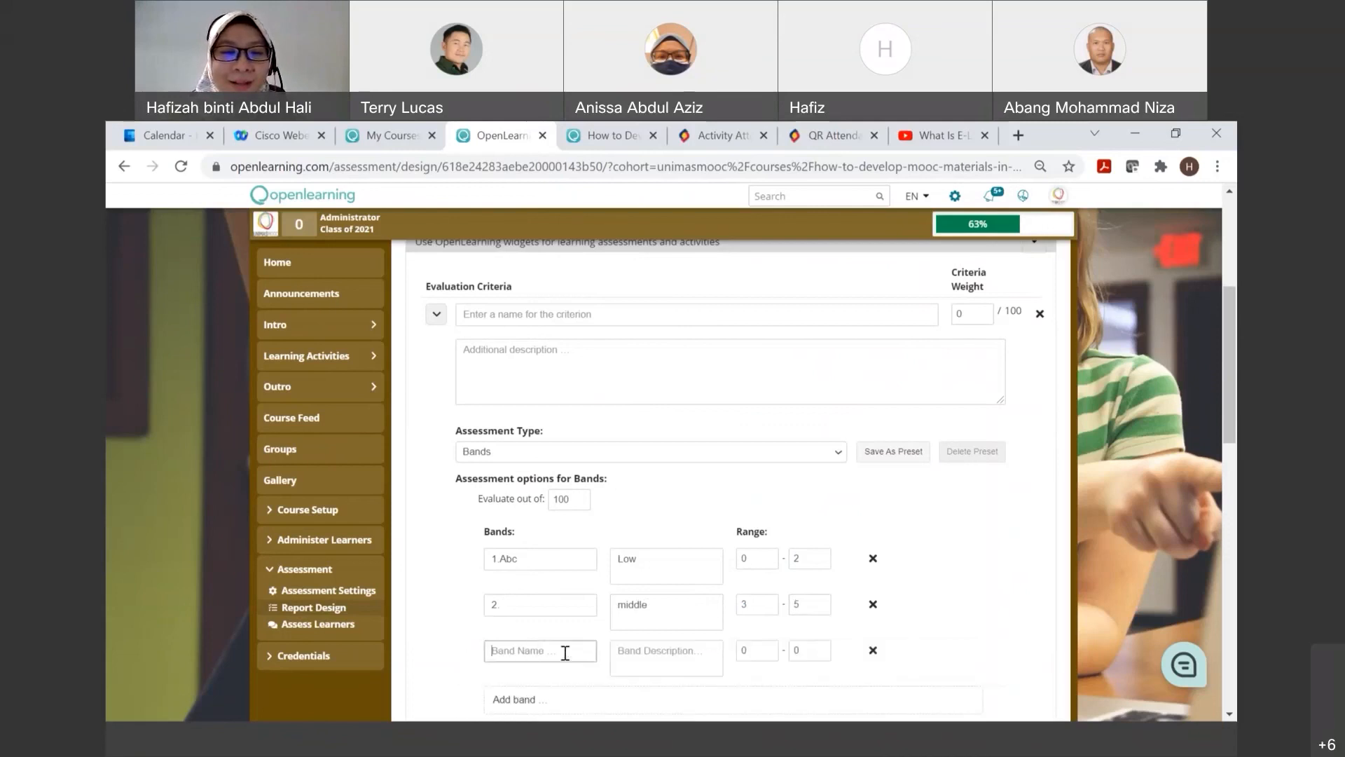
text(3. hshshsh)
click(684, 650)
text(good)
click(761, 648)
text(6)
key(BackSpace)
key(BackSpace)
text(6)
double_click(796, 650)
text(10)
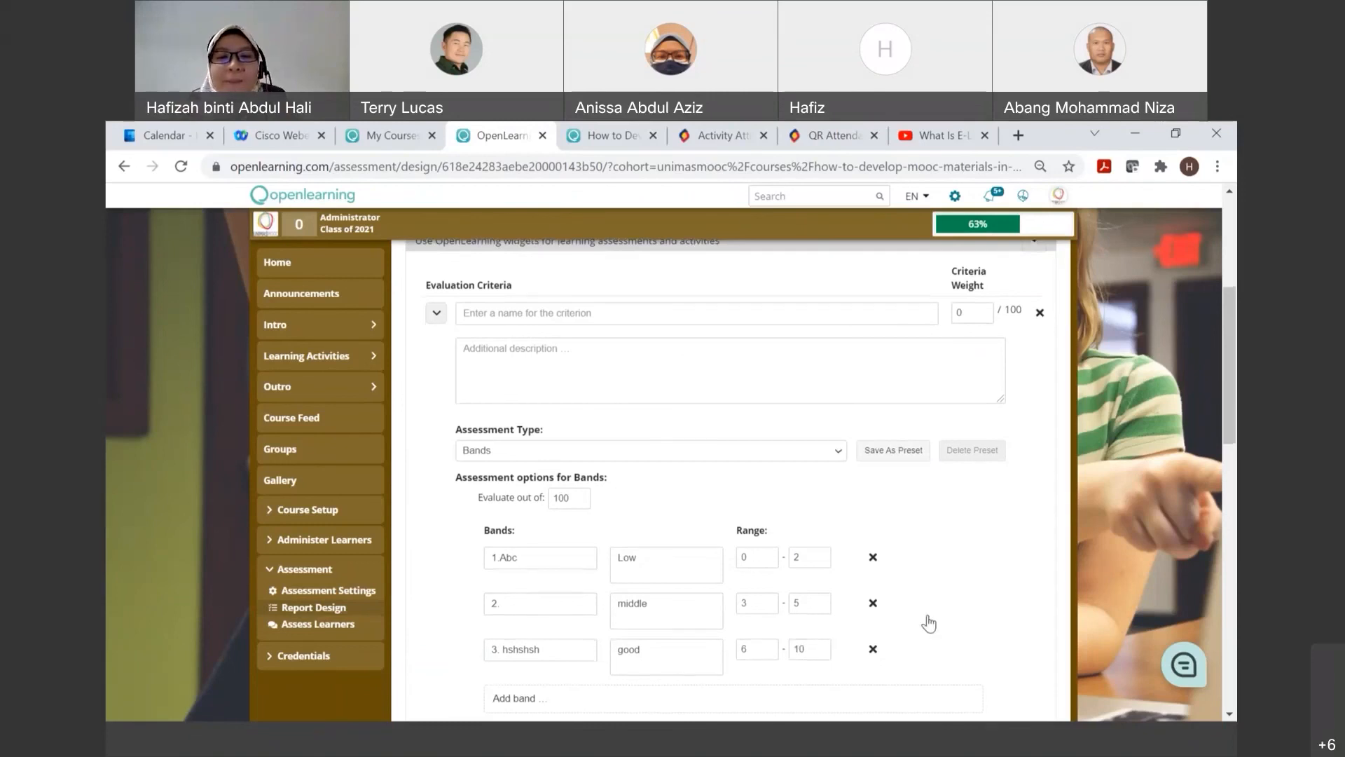
Step: Add the Activity 1.1 page as an additional focus page in the criterion's evidence of learning
scroll(928, 623, down, 4)
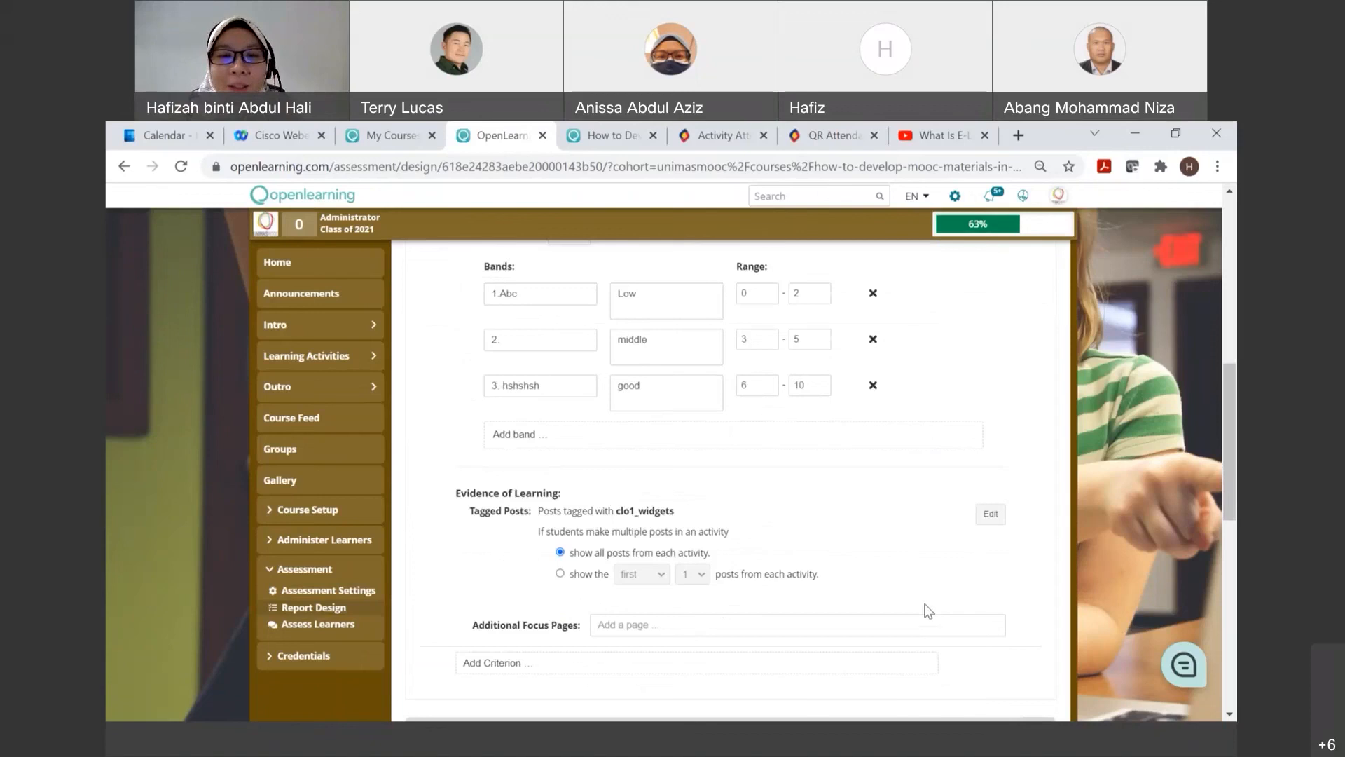
scroll(929, 611, up, 5)
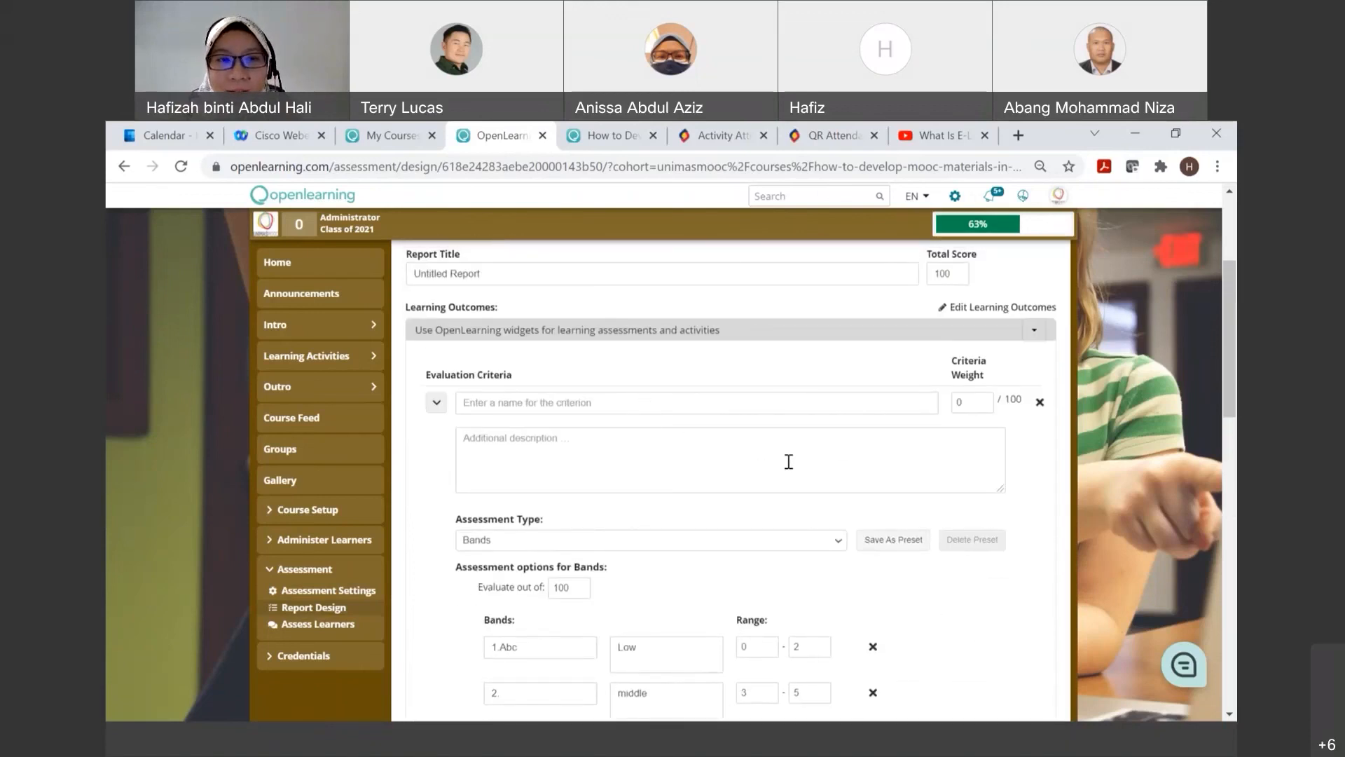
scroll(789, 461, down, 6)
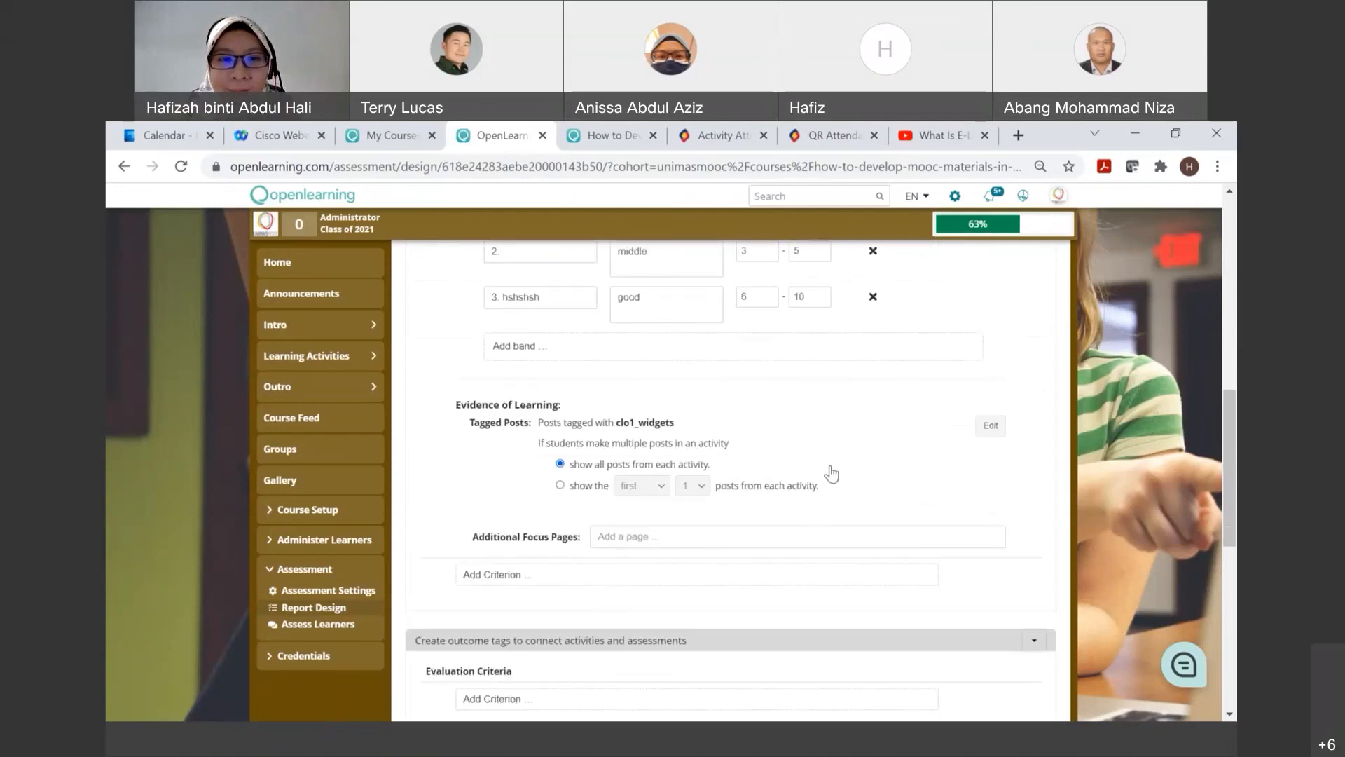
click(702, 537)
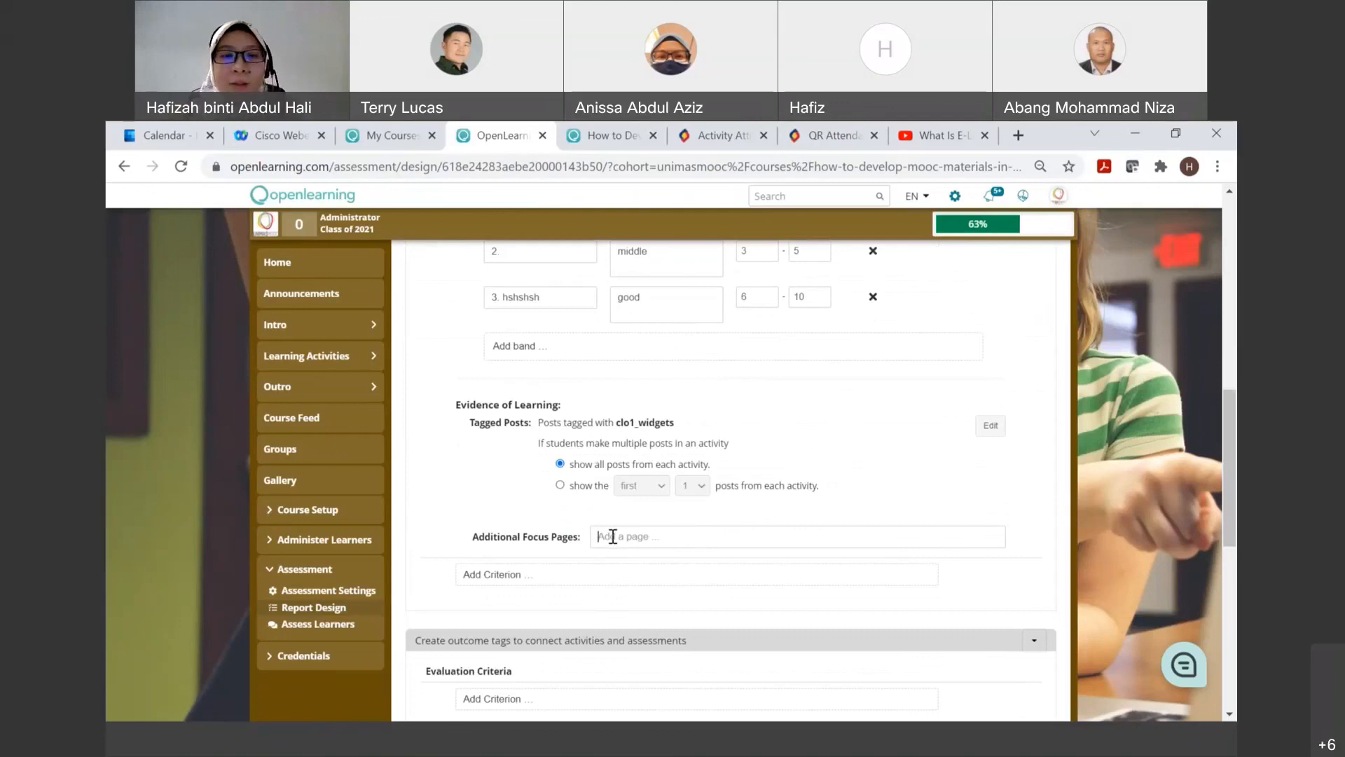
text(act)
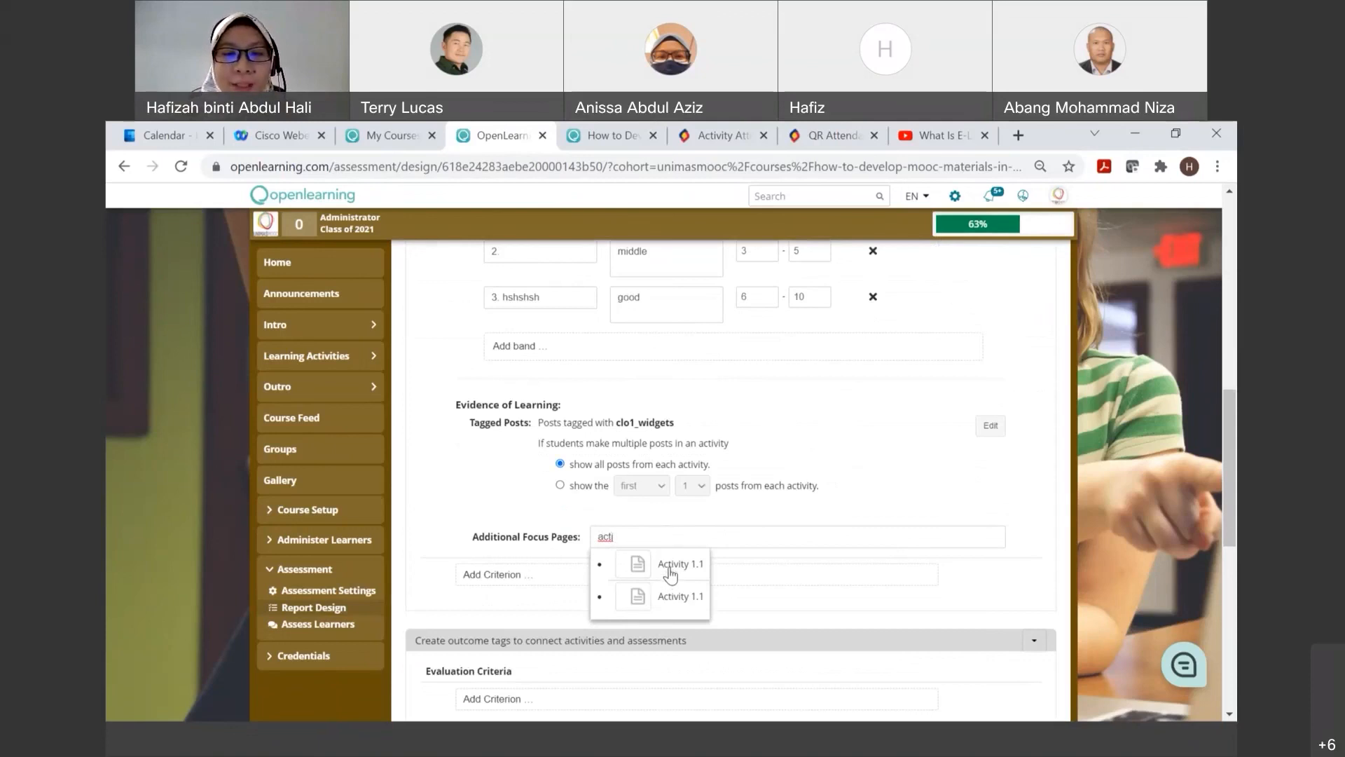
click(671, 572)
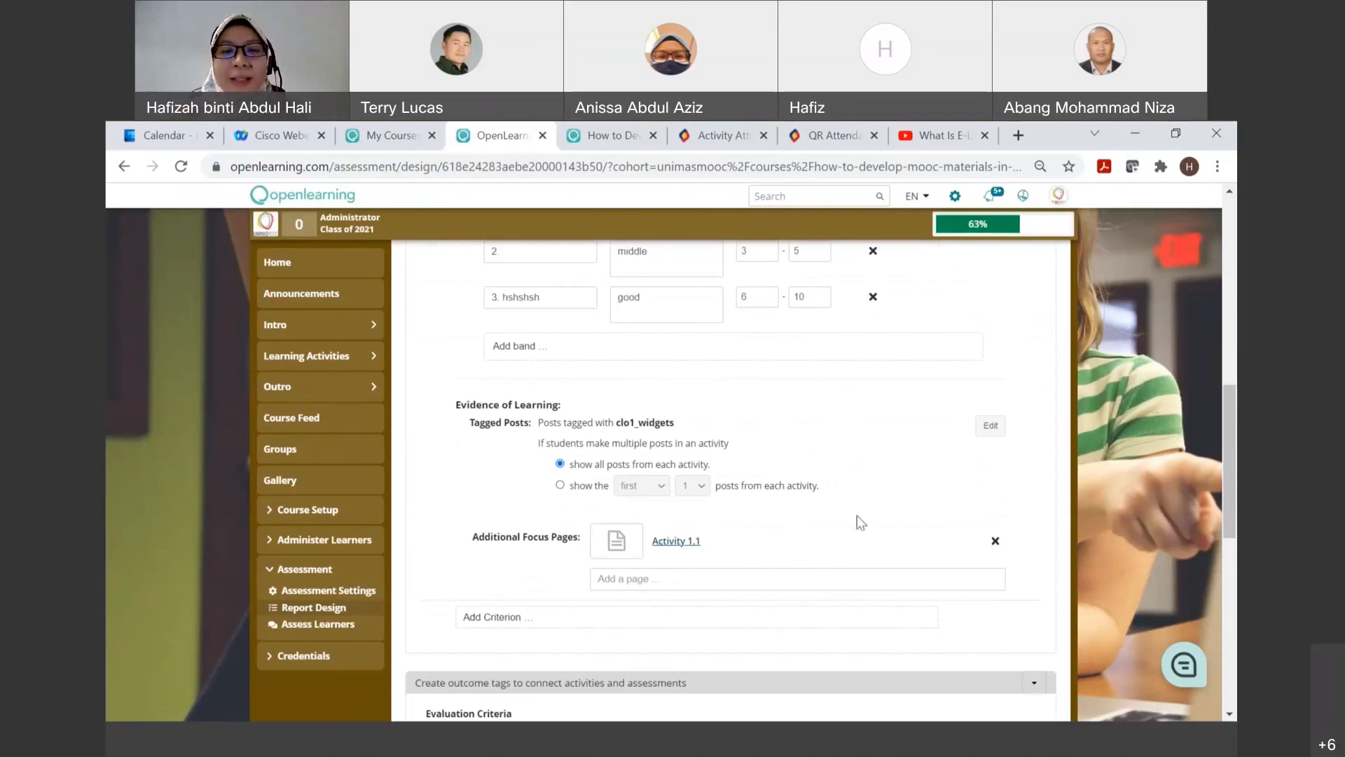
scroll(884, 515, down, 1)
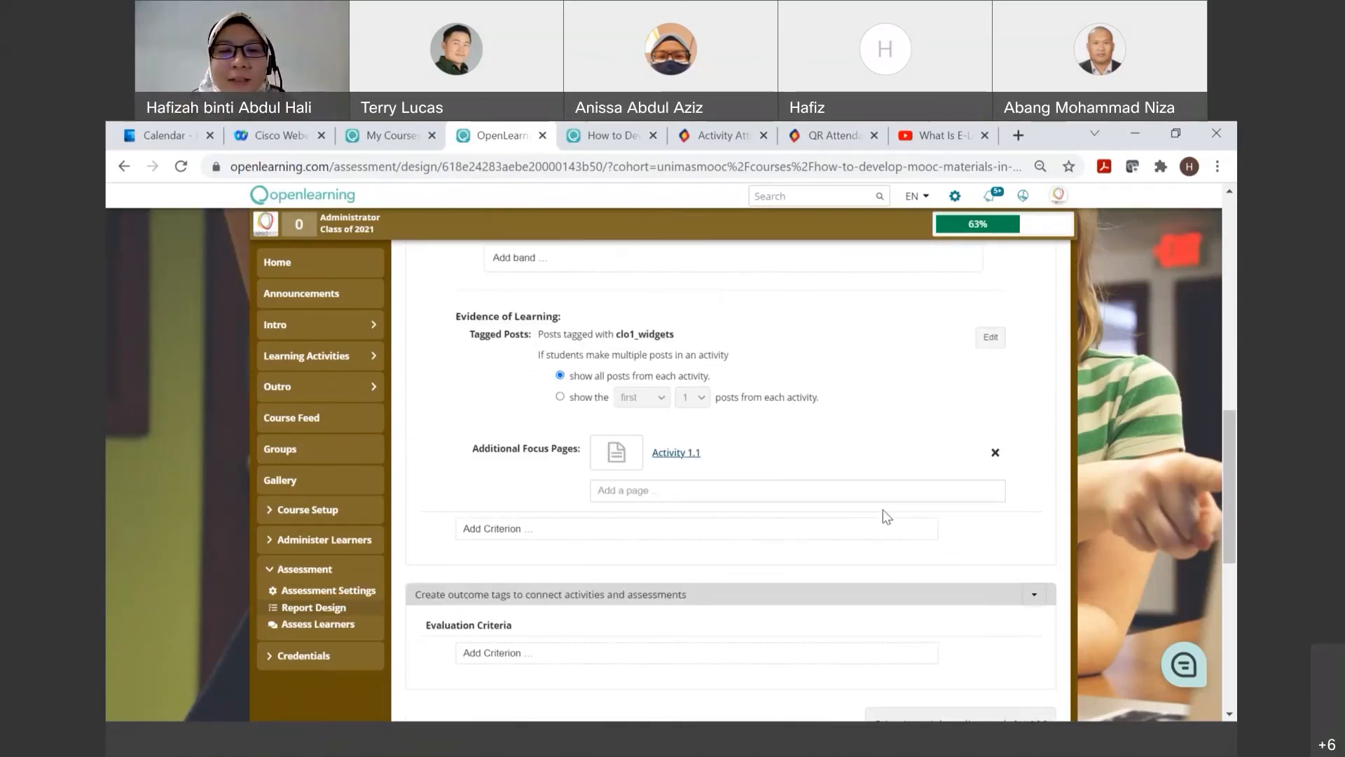
scroll(884, 515, up, 1)
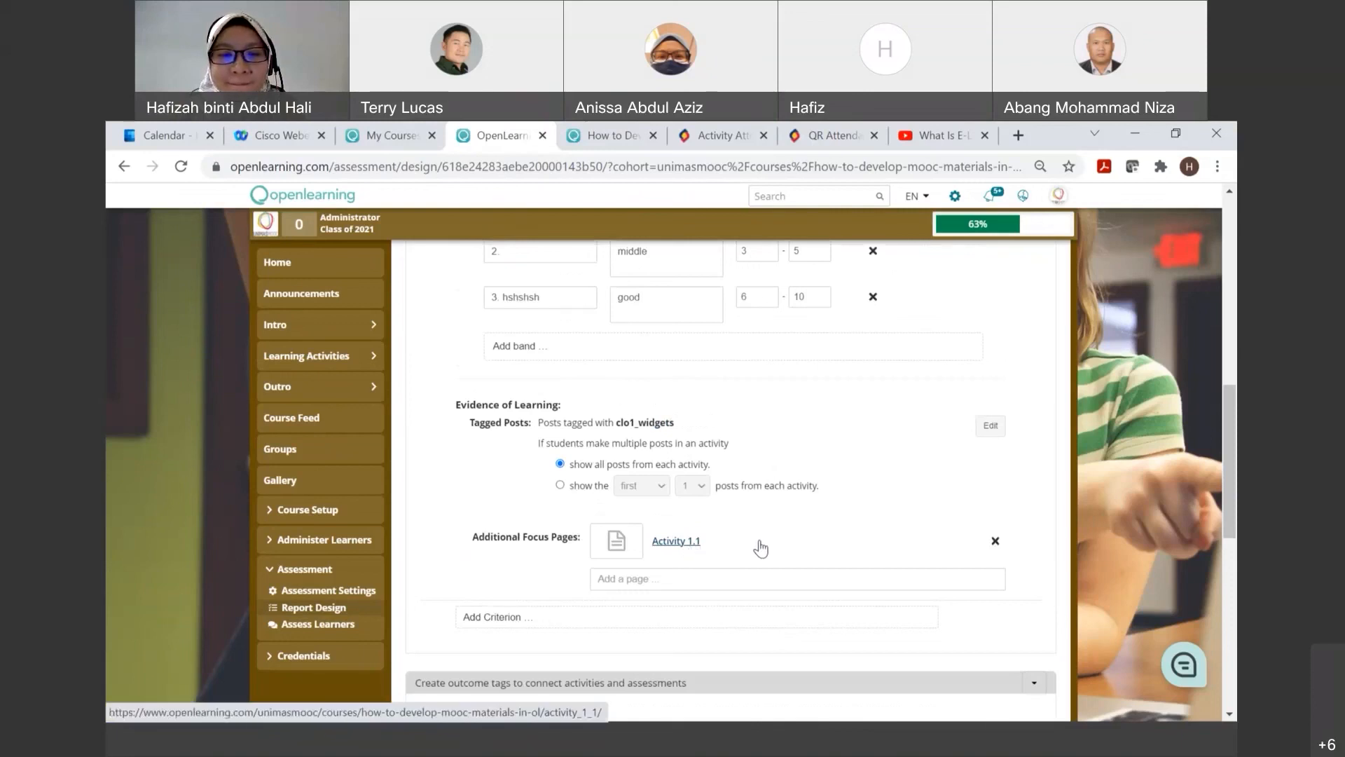
scroll(761, 548, down, 1)
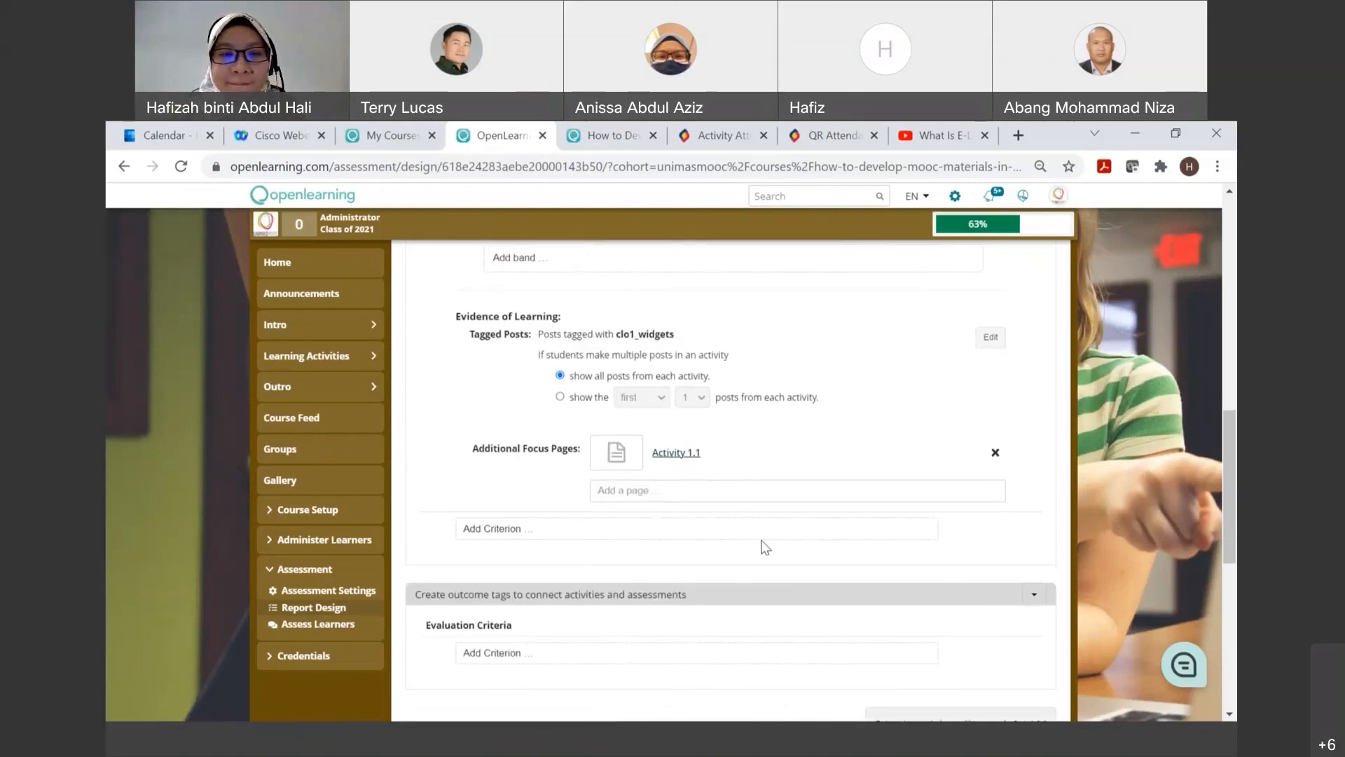
scroll(765, 547, up, 6)
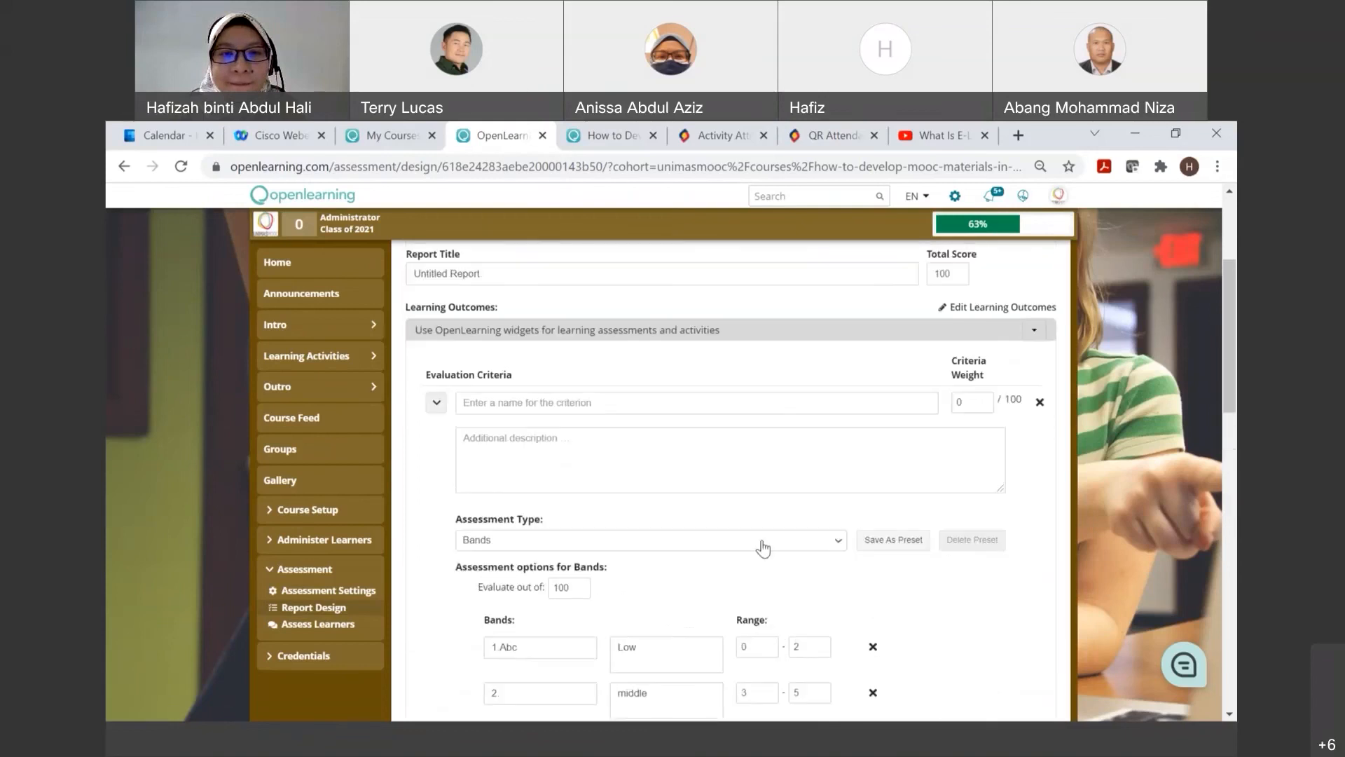
scroll(763, 548, up, 2)
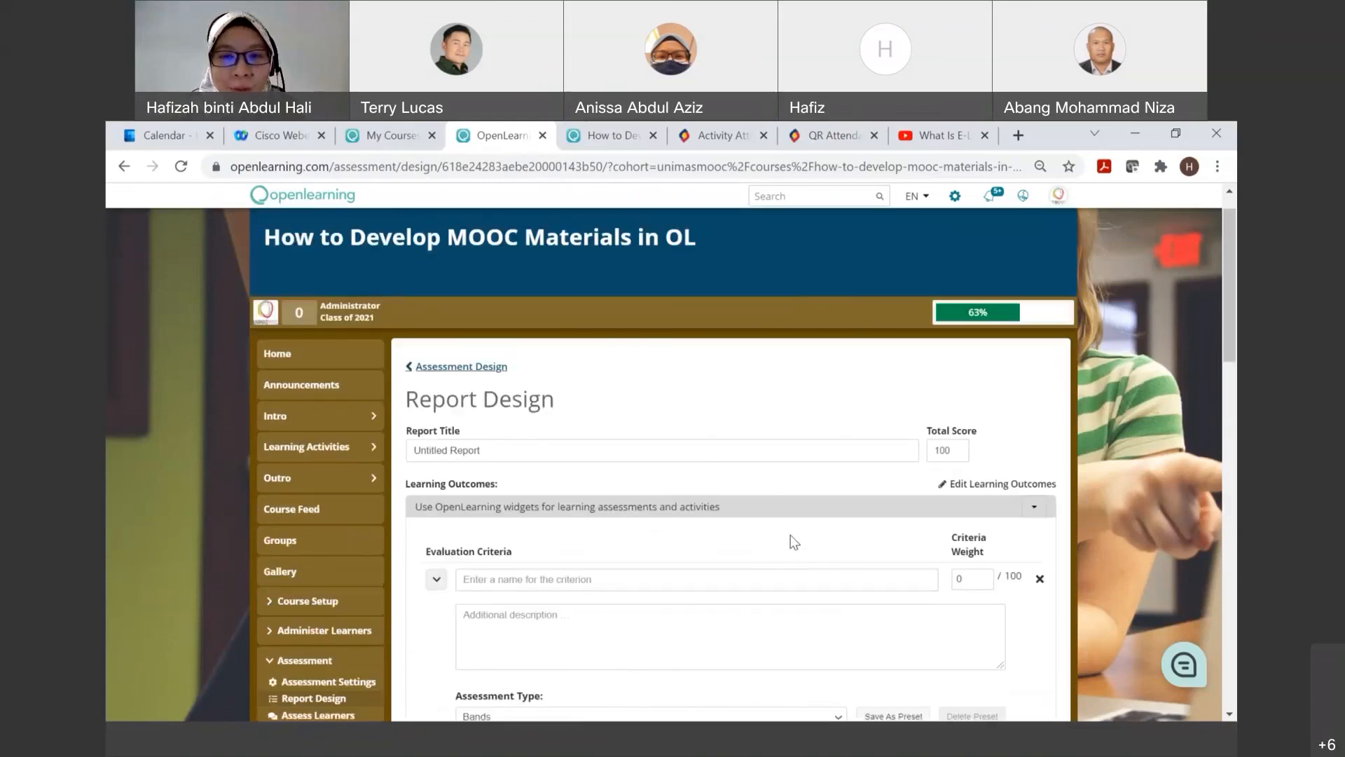
scroll(792, 545, down, 2)
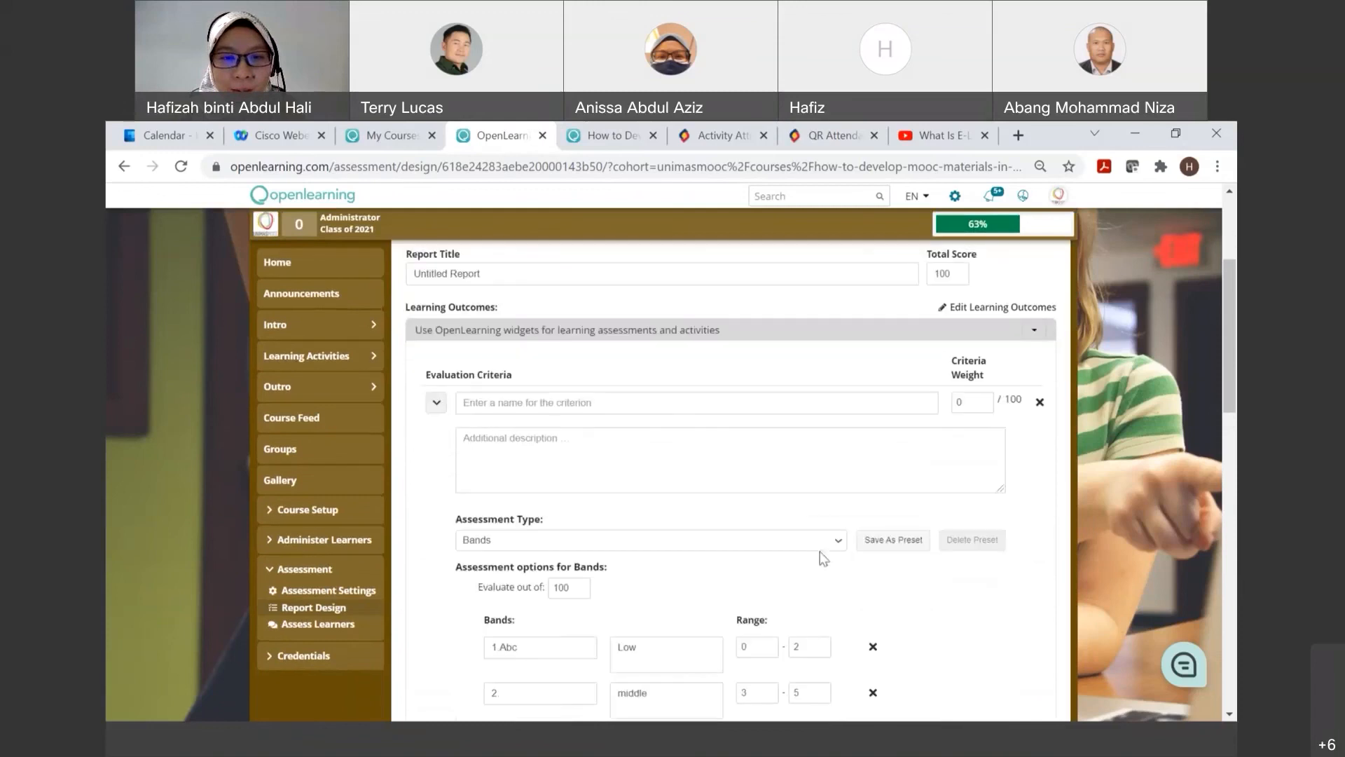
Step: Switch the criterion's assessment type to Categories and add a category named "A" with a value of 10%
click(838, 541)
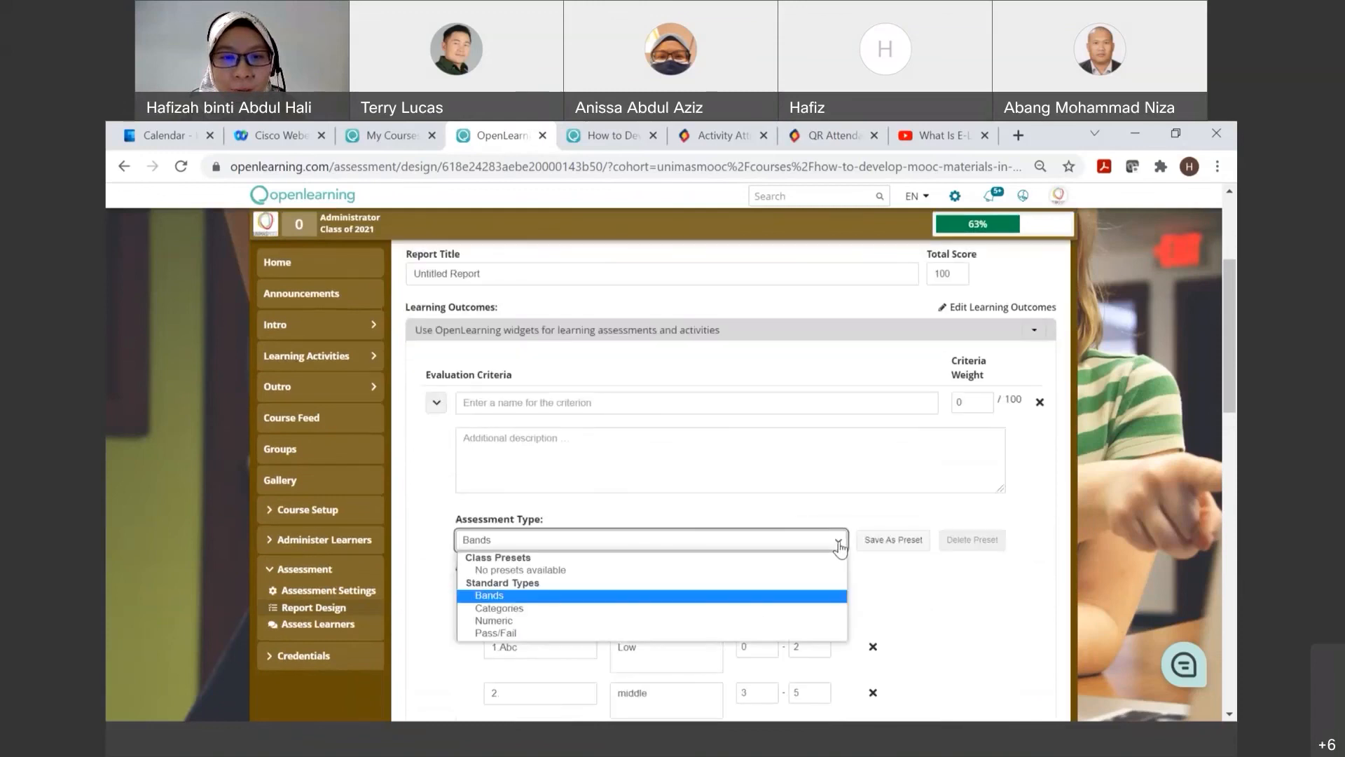
click(711, 608)
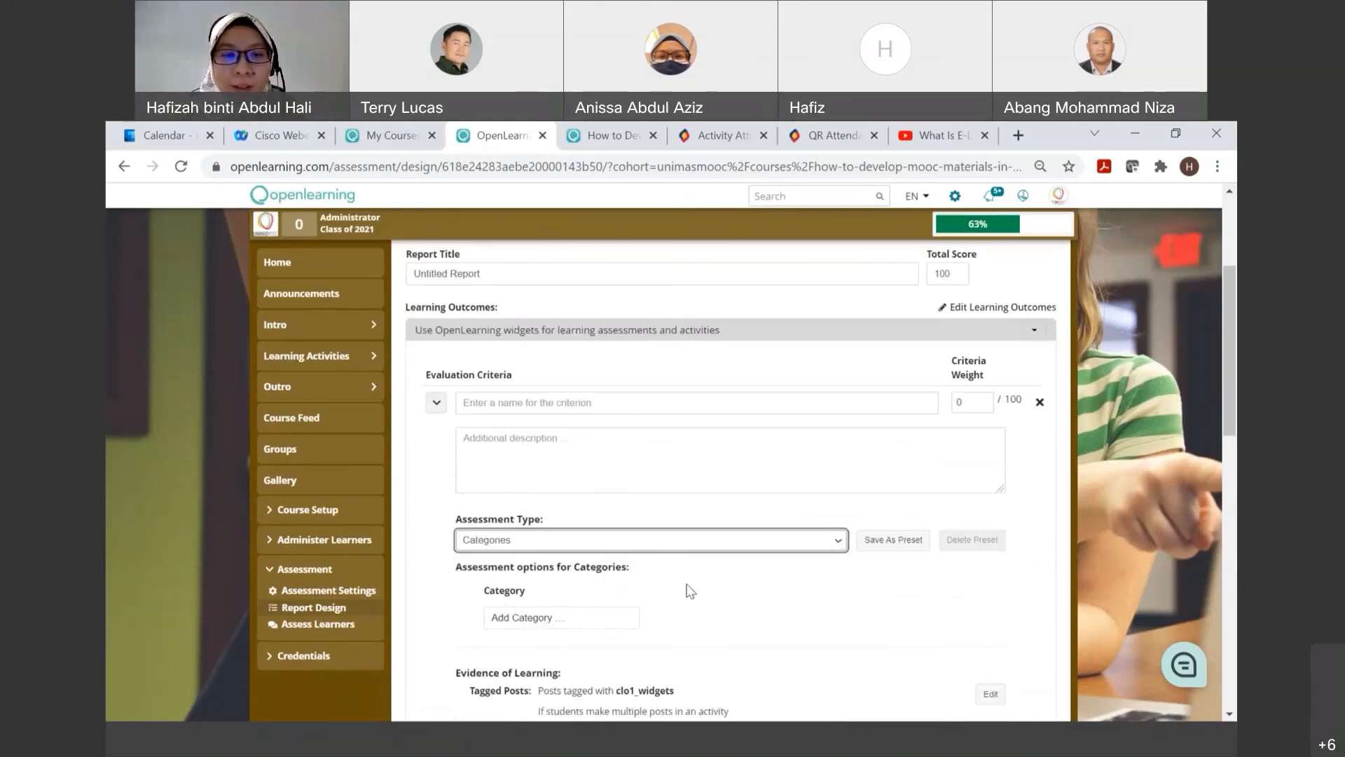
scroll(689, 591, down, 1)
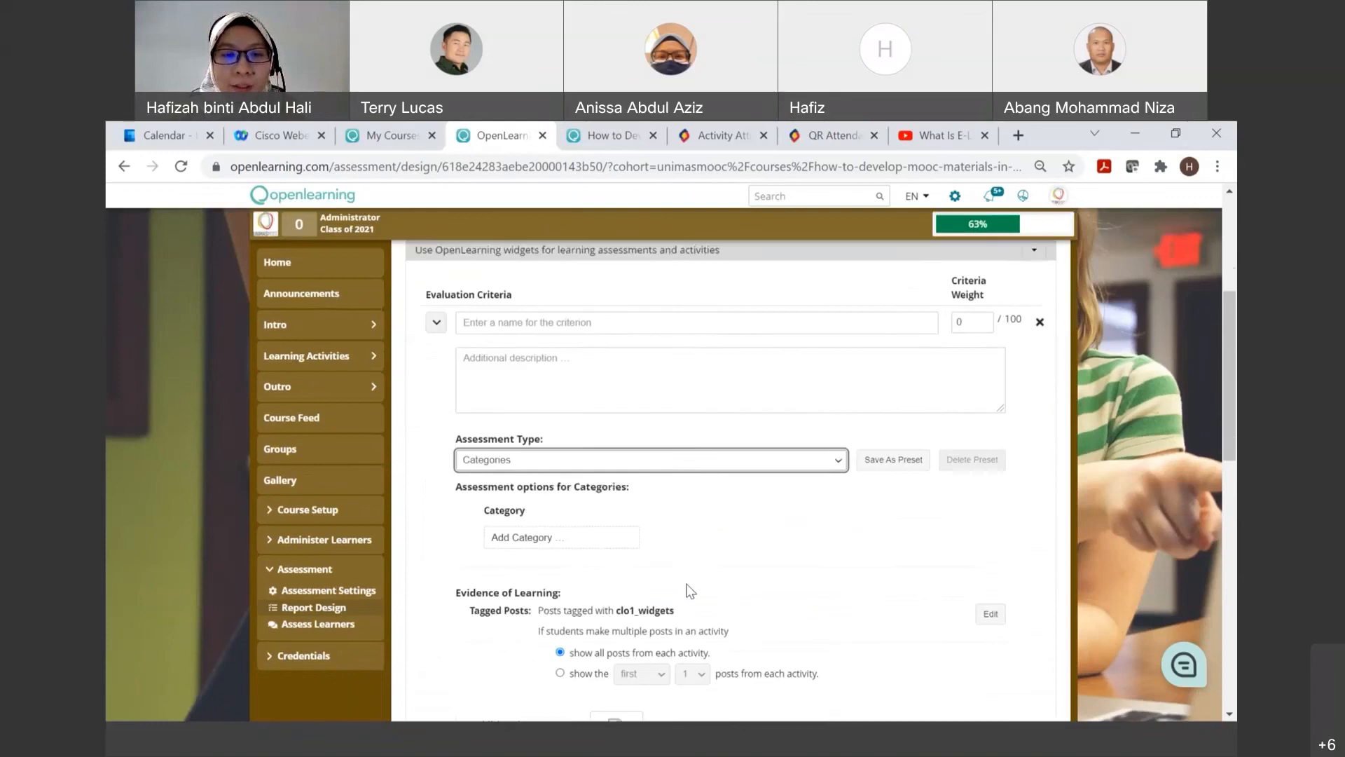
click(601, 533)
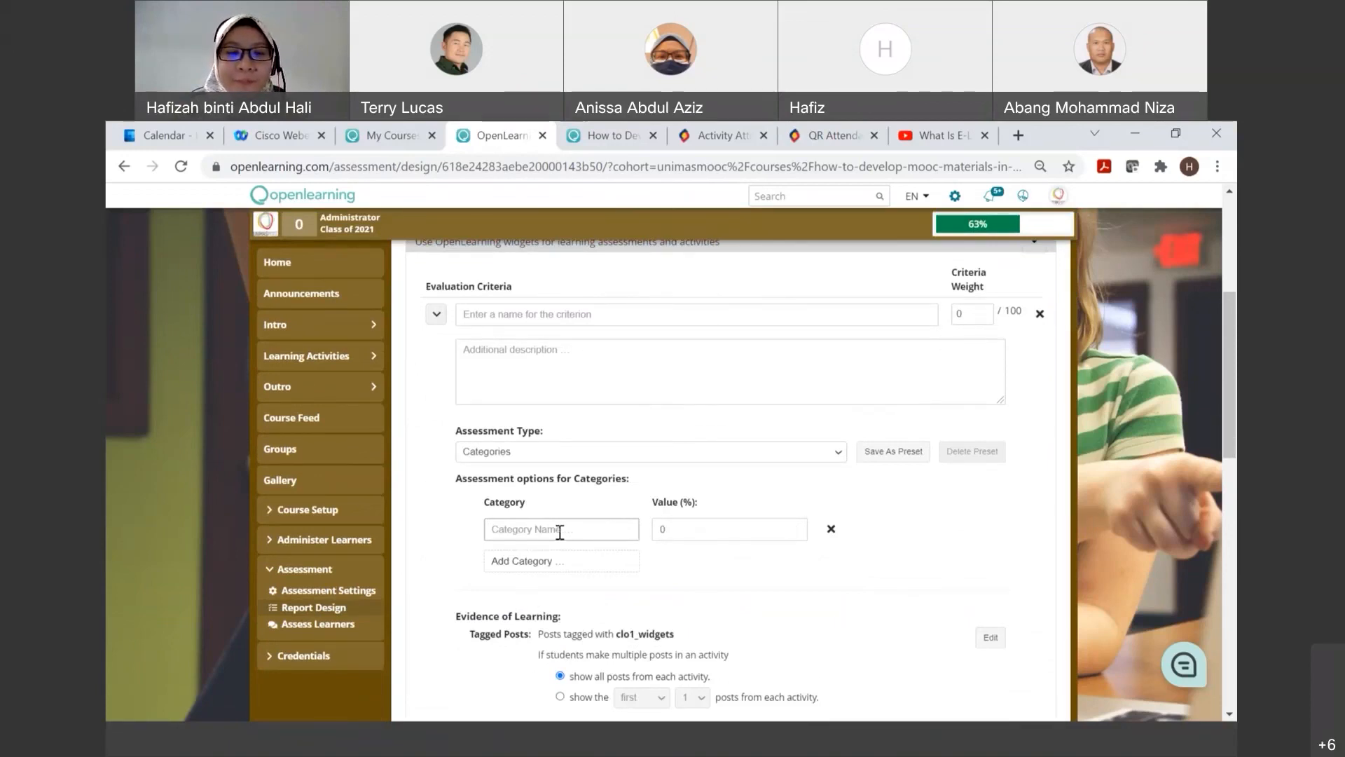
text(A)
click(692, 526)
drag(681, 527, 654, 532)
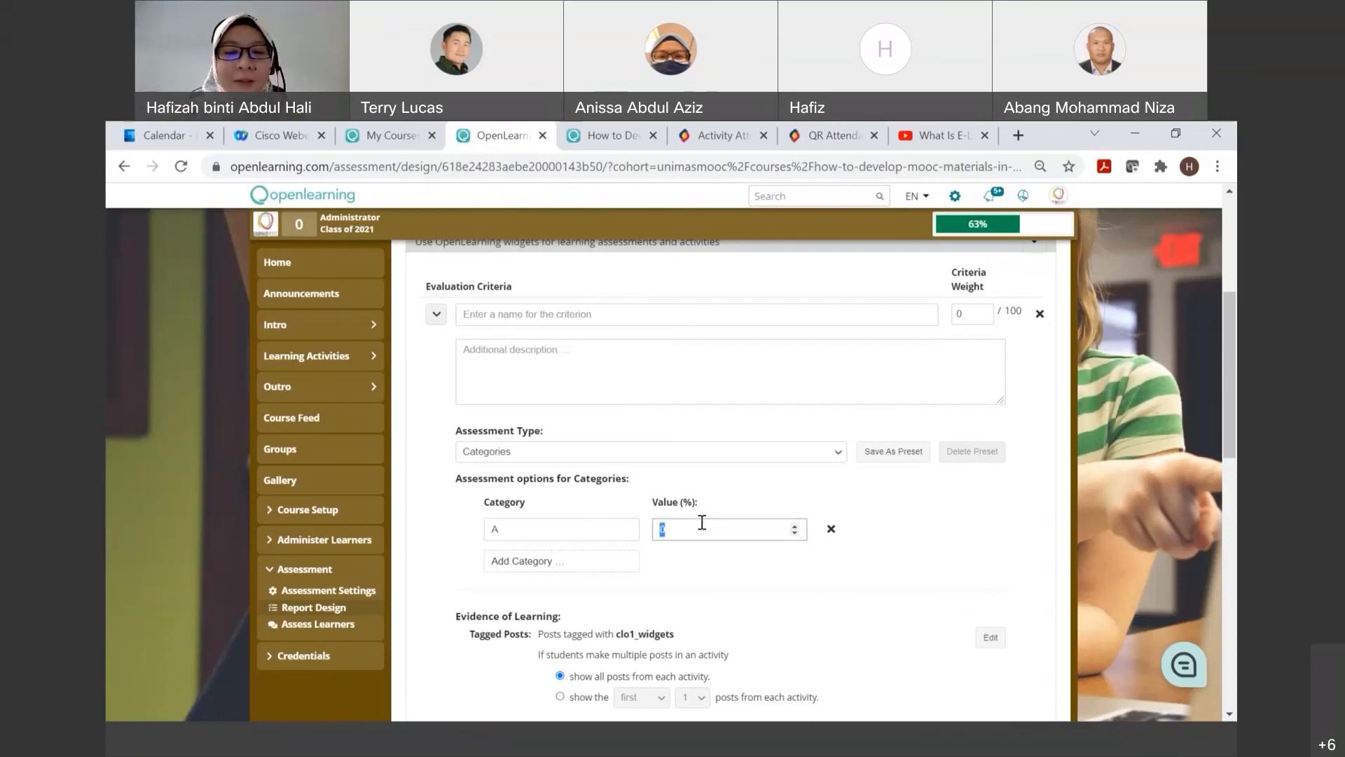
text(10)
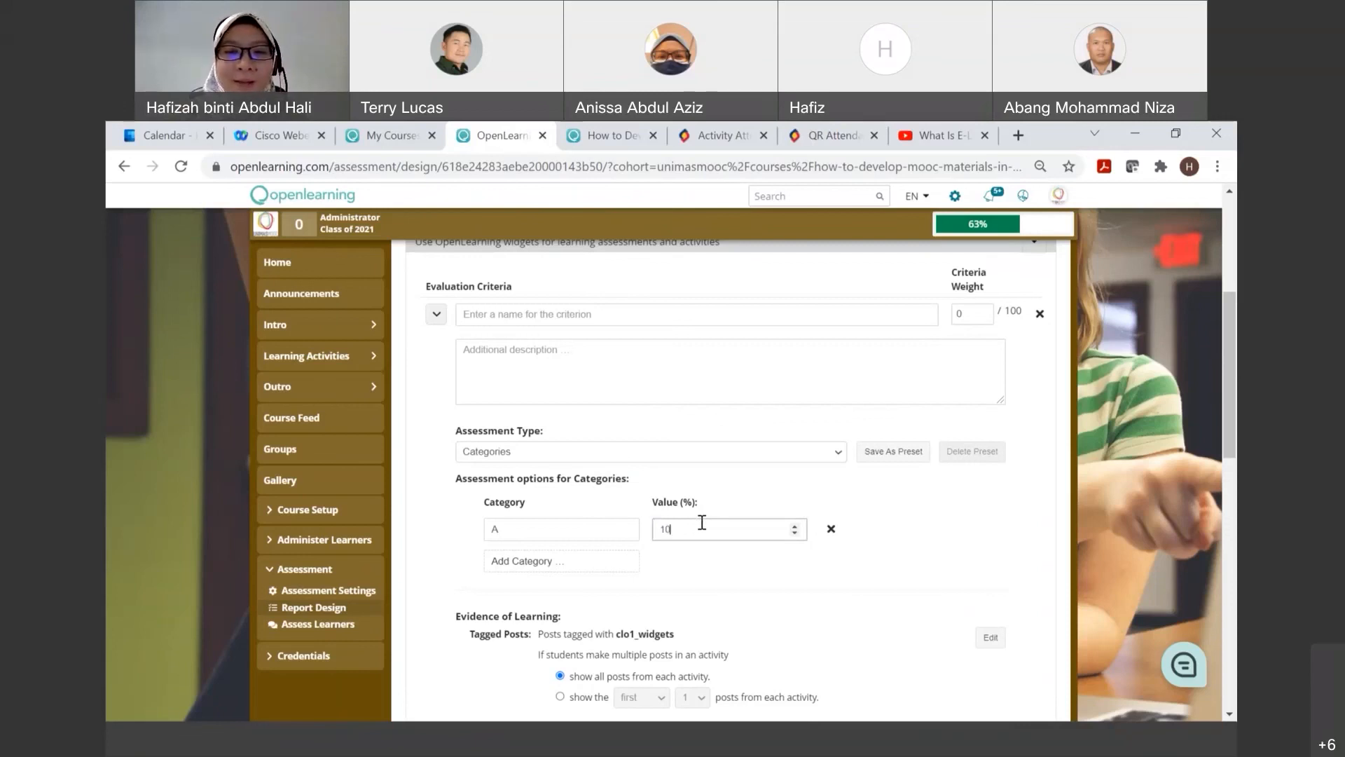
Step: Add a second category named "B" with a value of 7%, followed by a blank third category
click(592, 560)
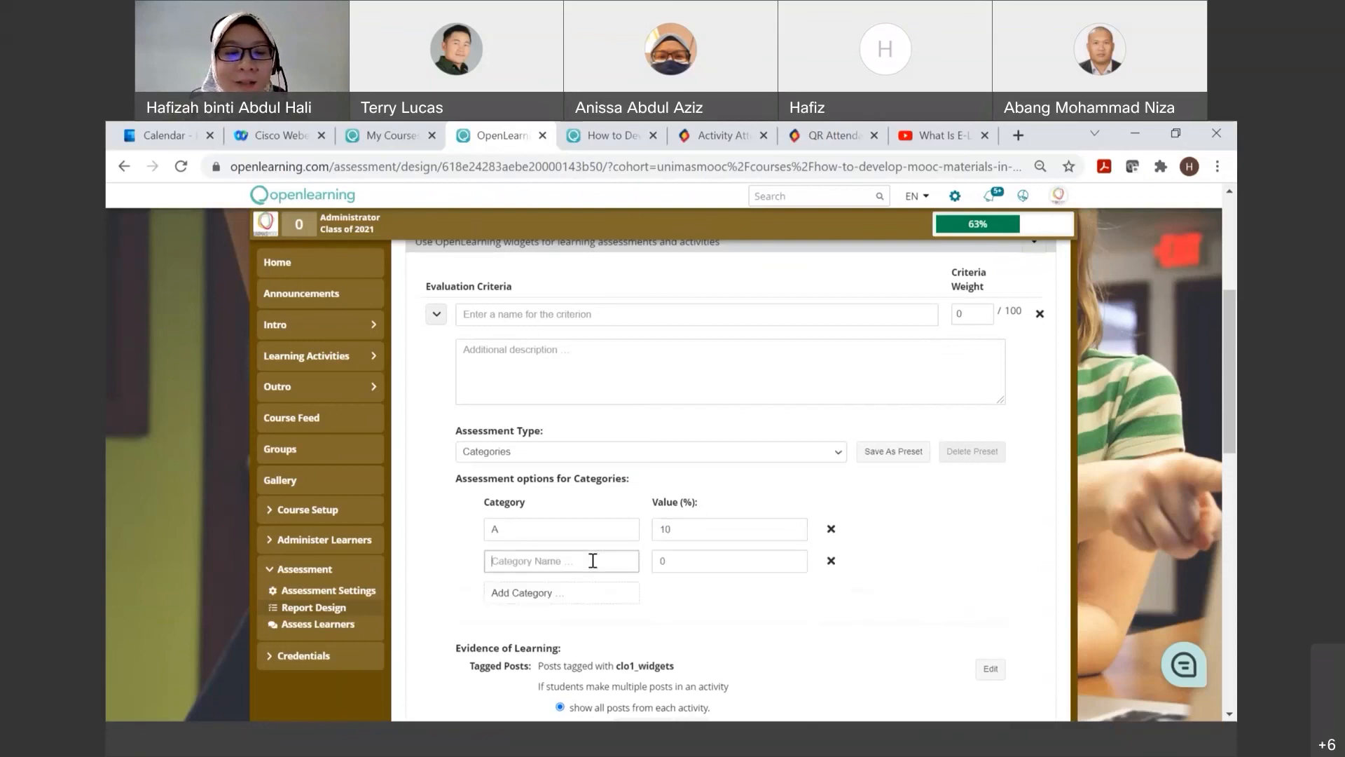
text(B)
double_click(660, 561)
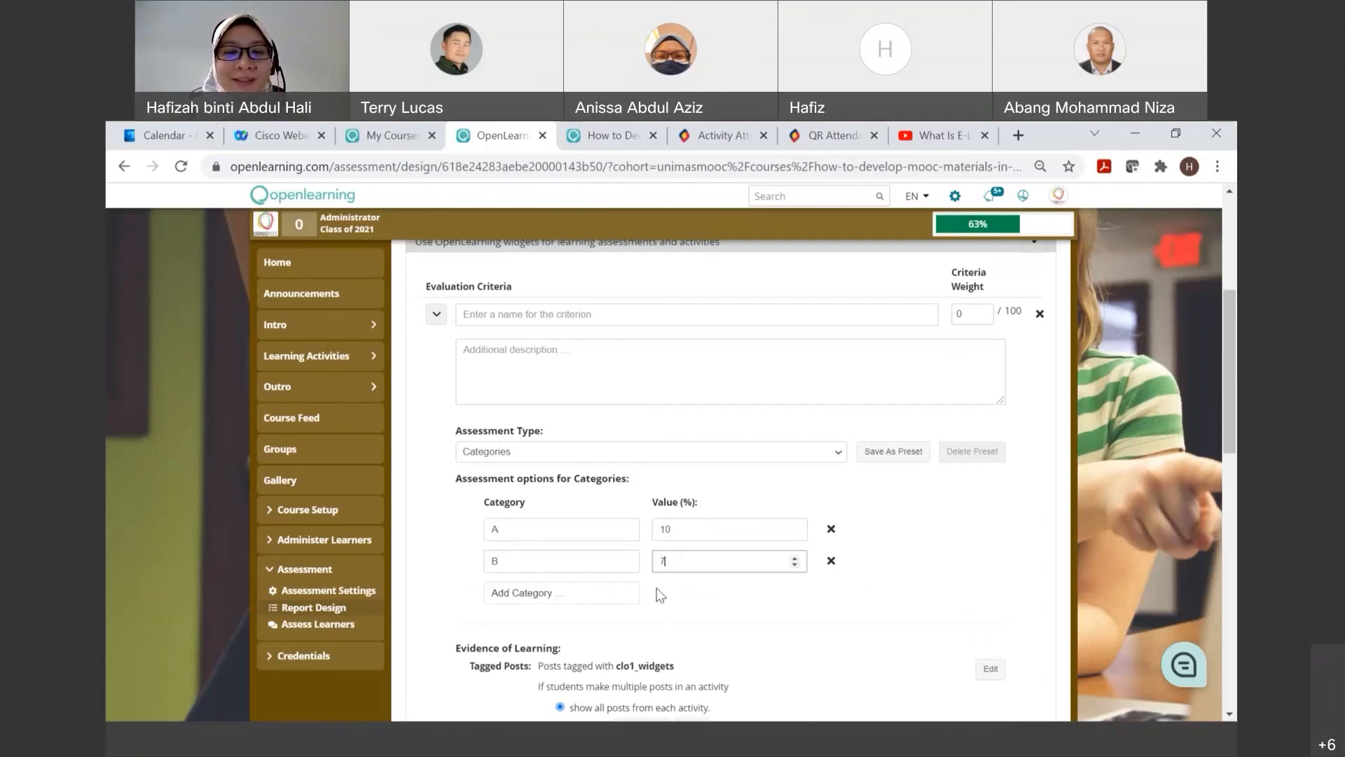
click(588, 593)
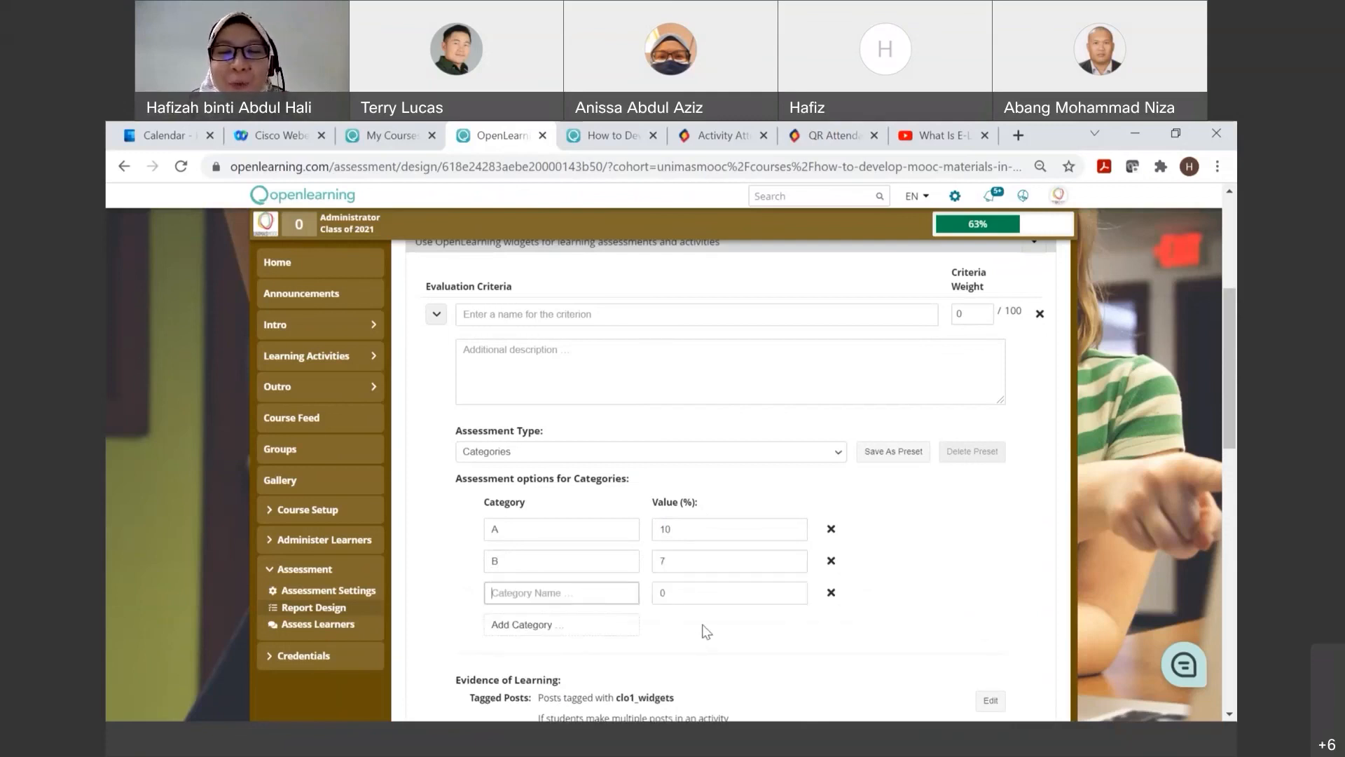
Step: Review the criterion's category options and the list of available assessment types
scroll(708, 628, down, 1)
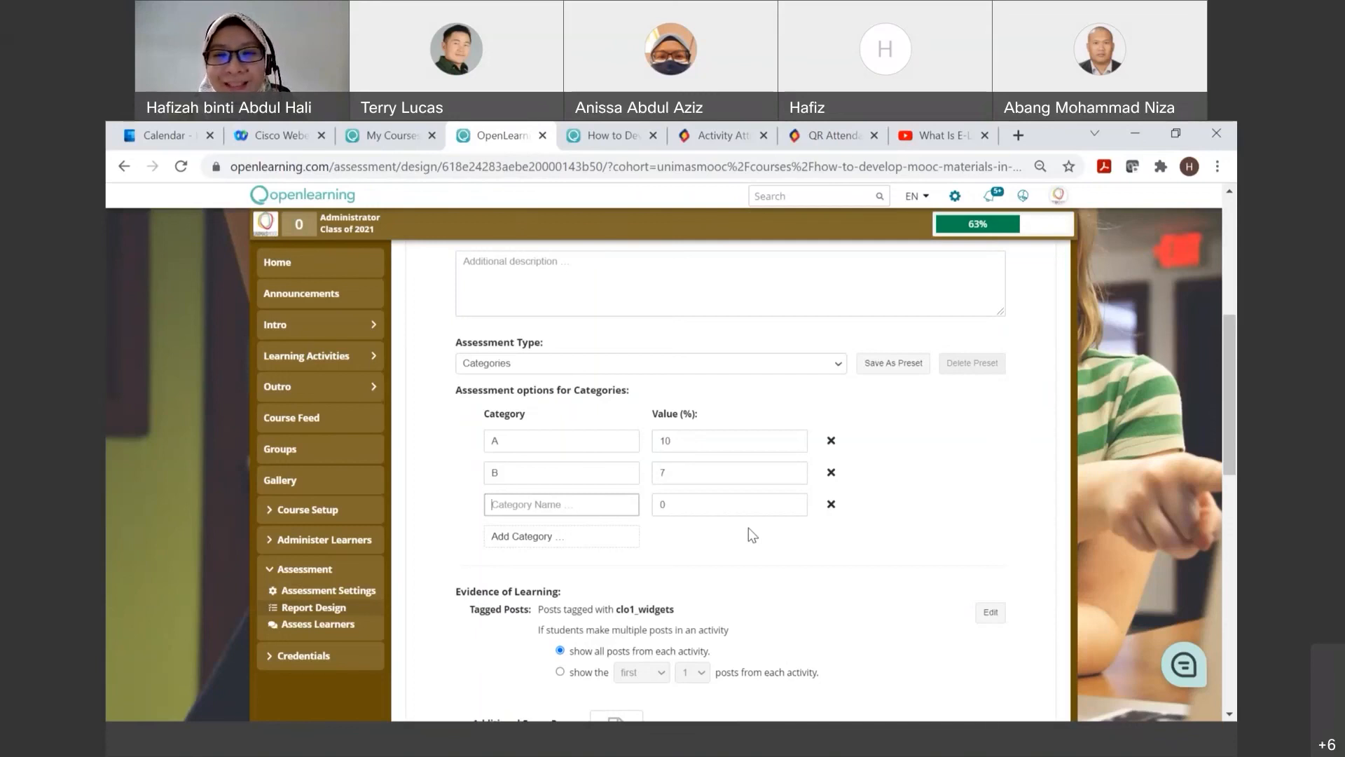
scroll(748, 529, up, 3)
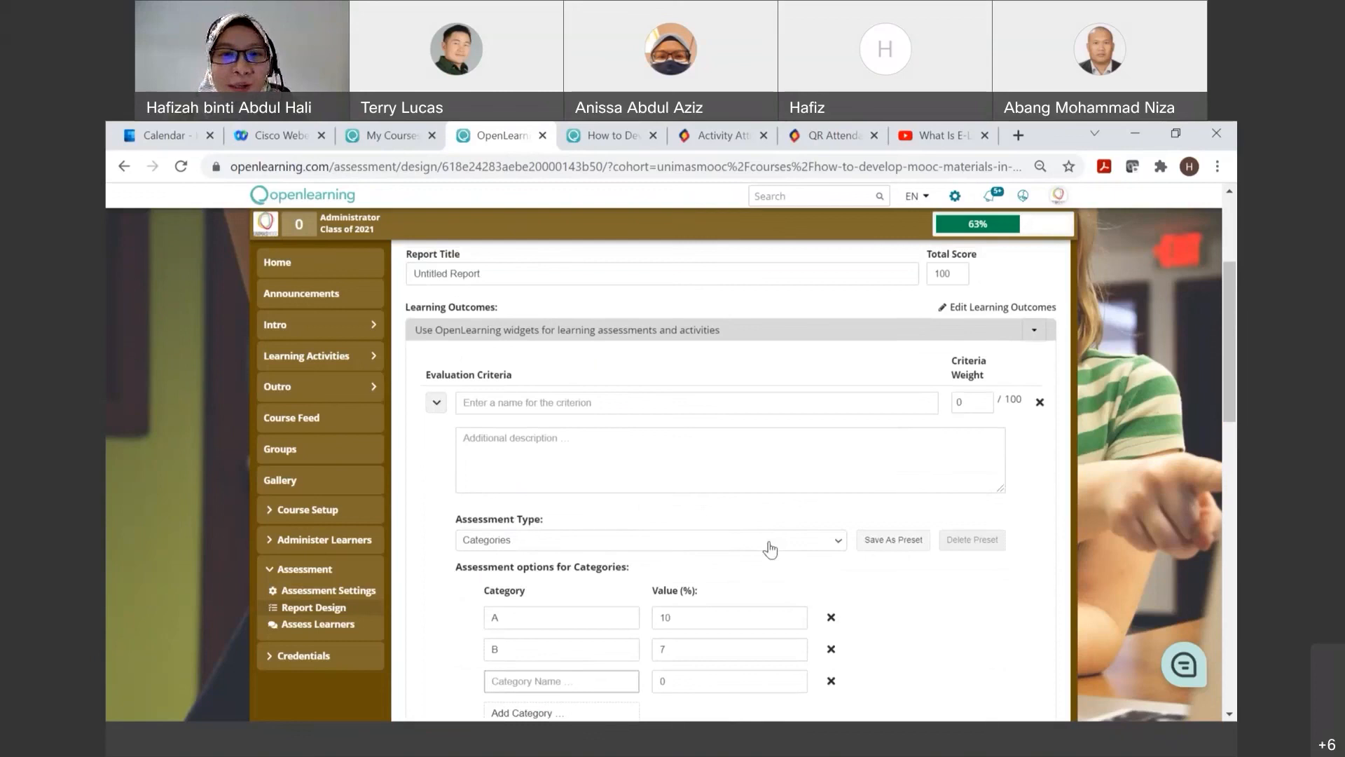
scroll(780, 570, down, 1)
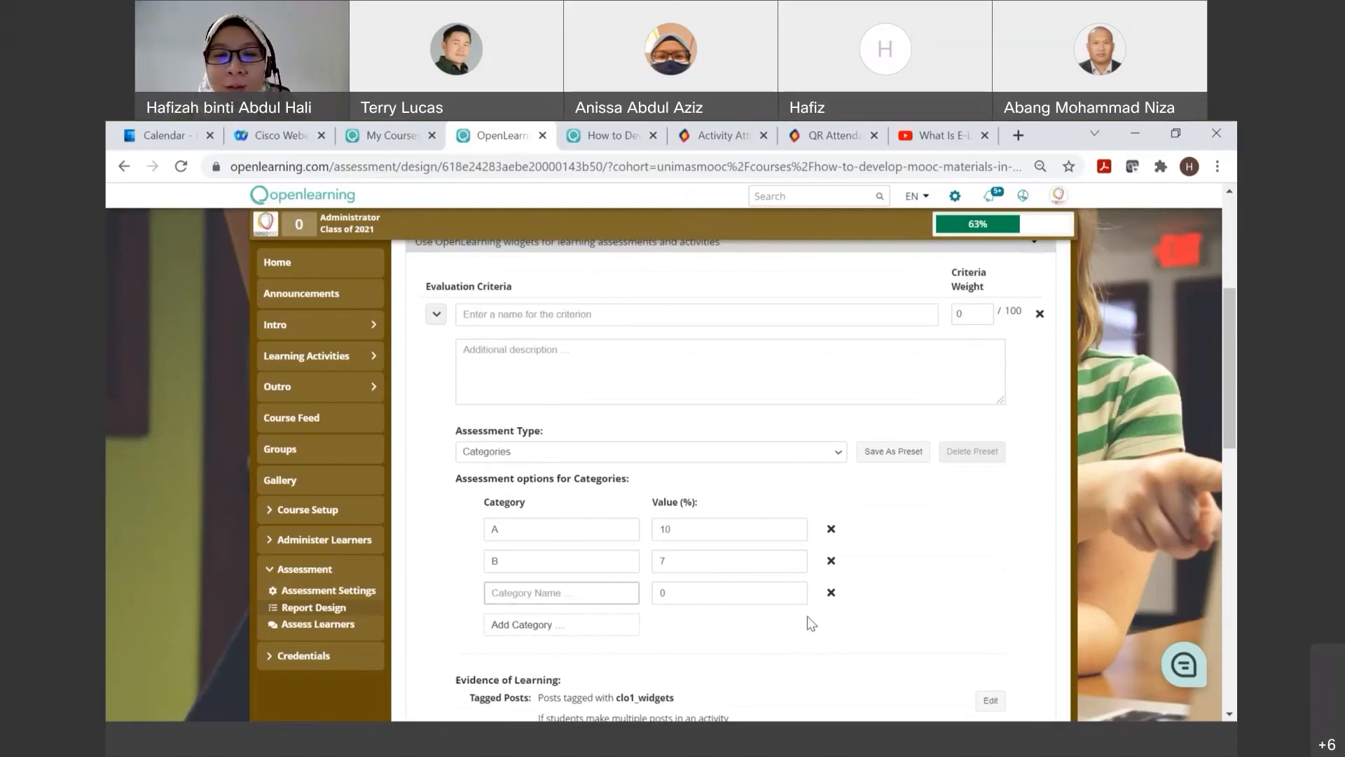
scroll(807, 616, down, 1)
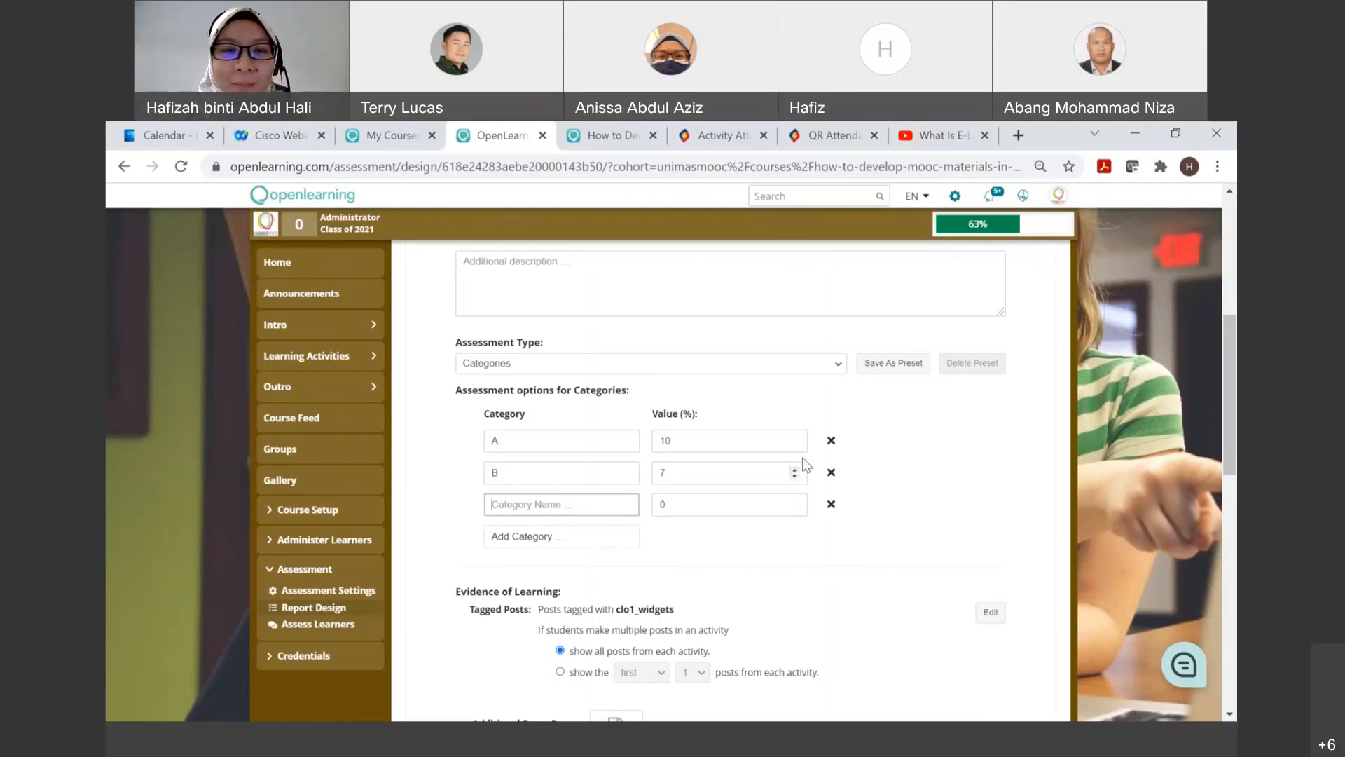
click(841, 366)
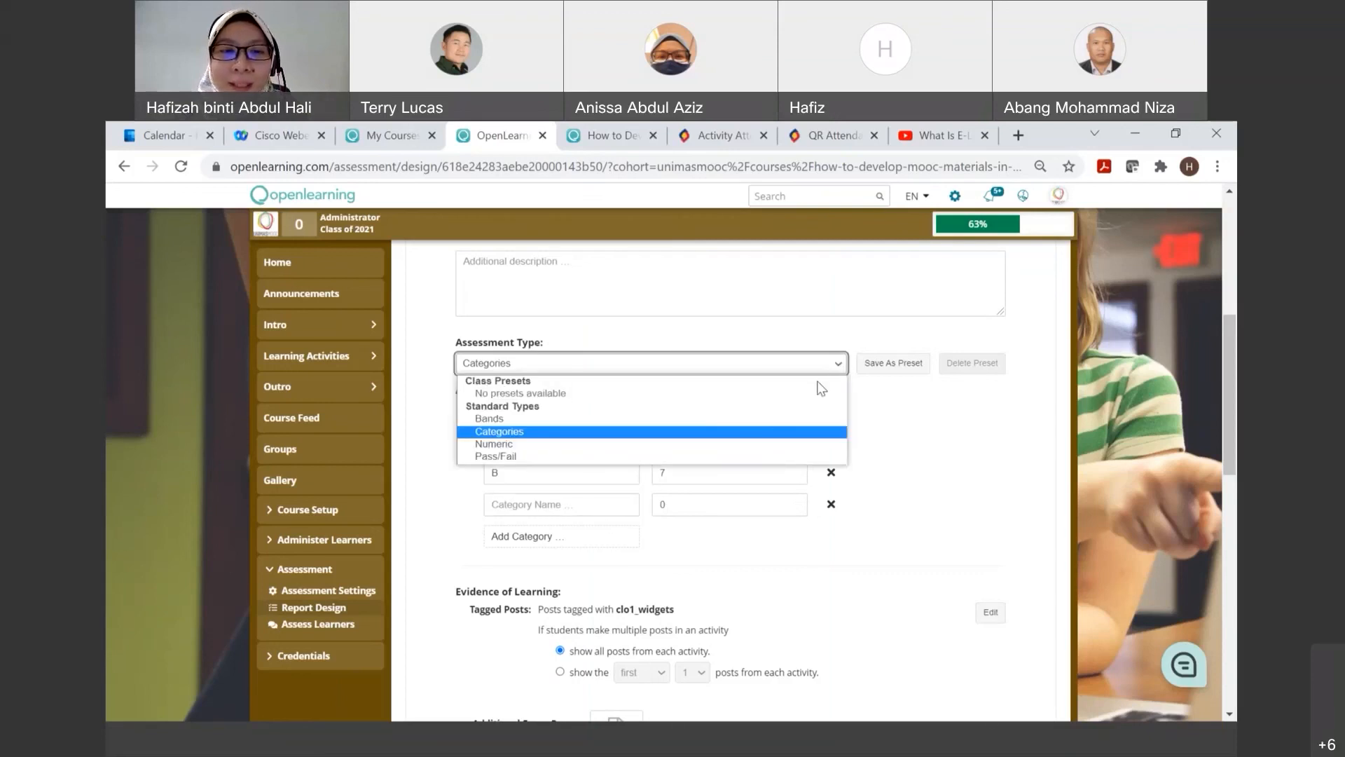
click(921, 431)
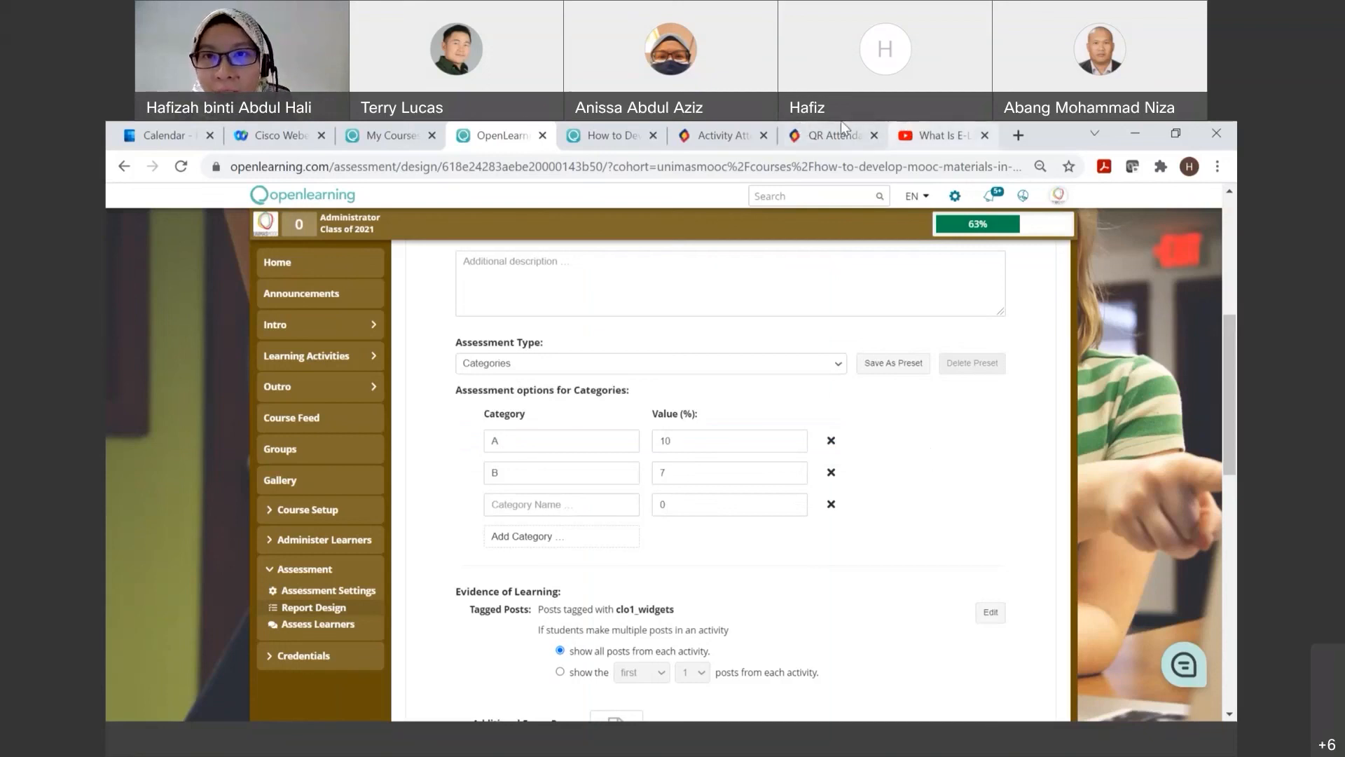
click(904, 142)
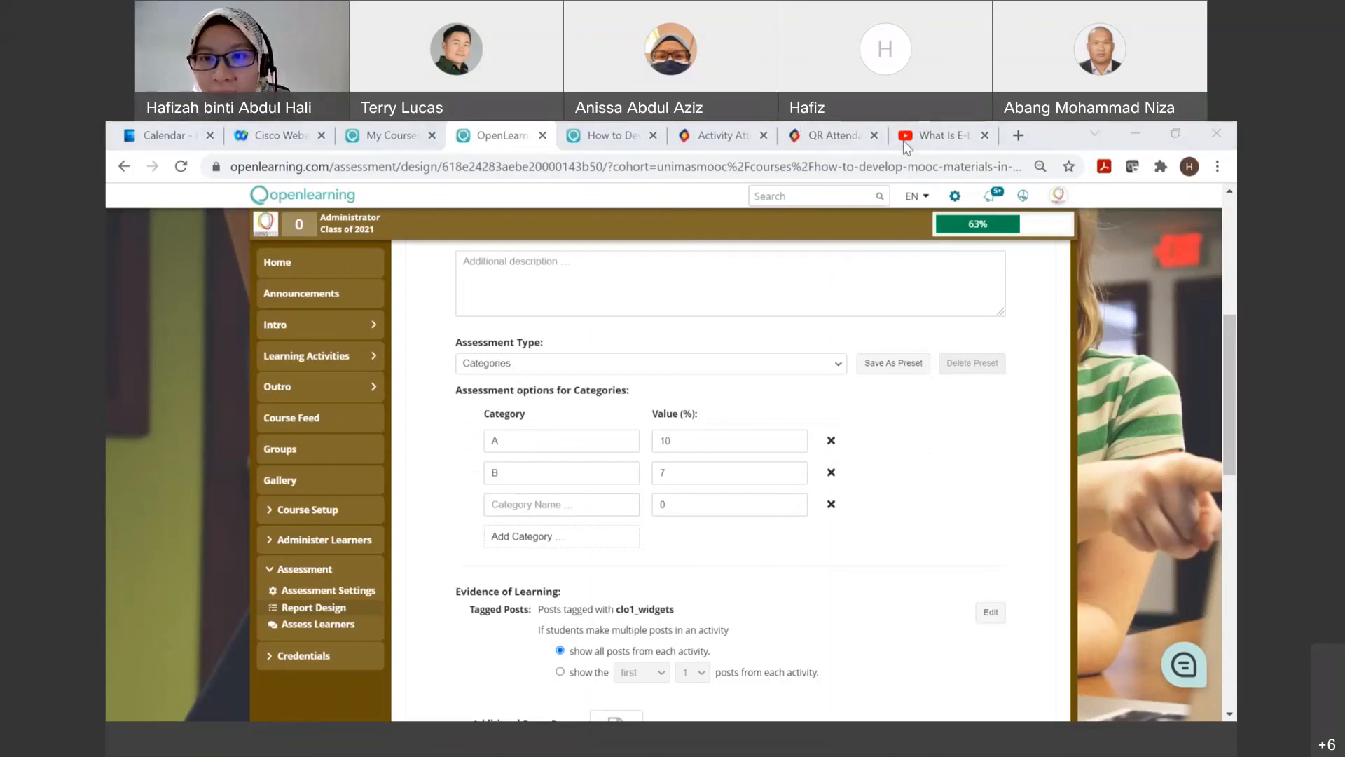